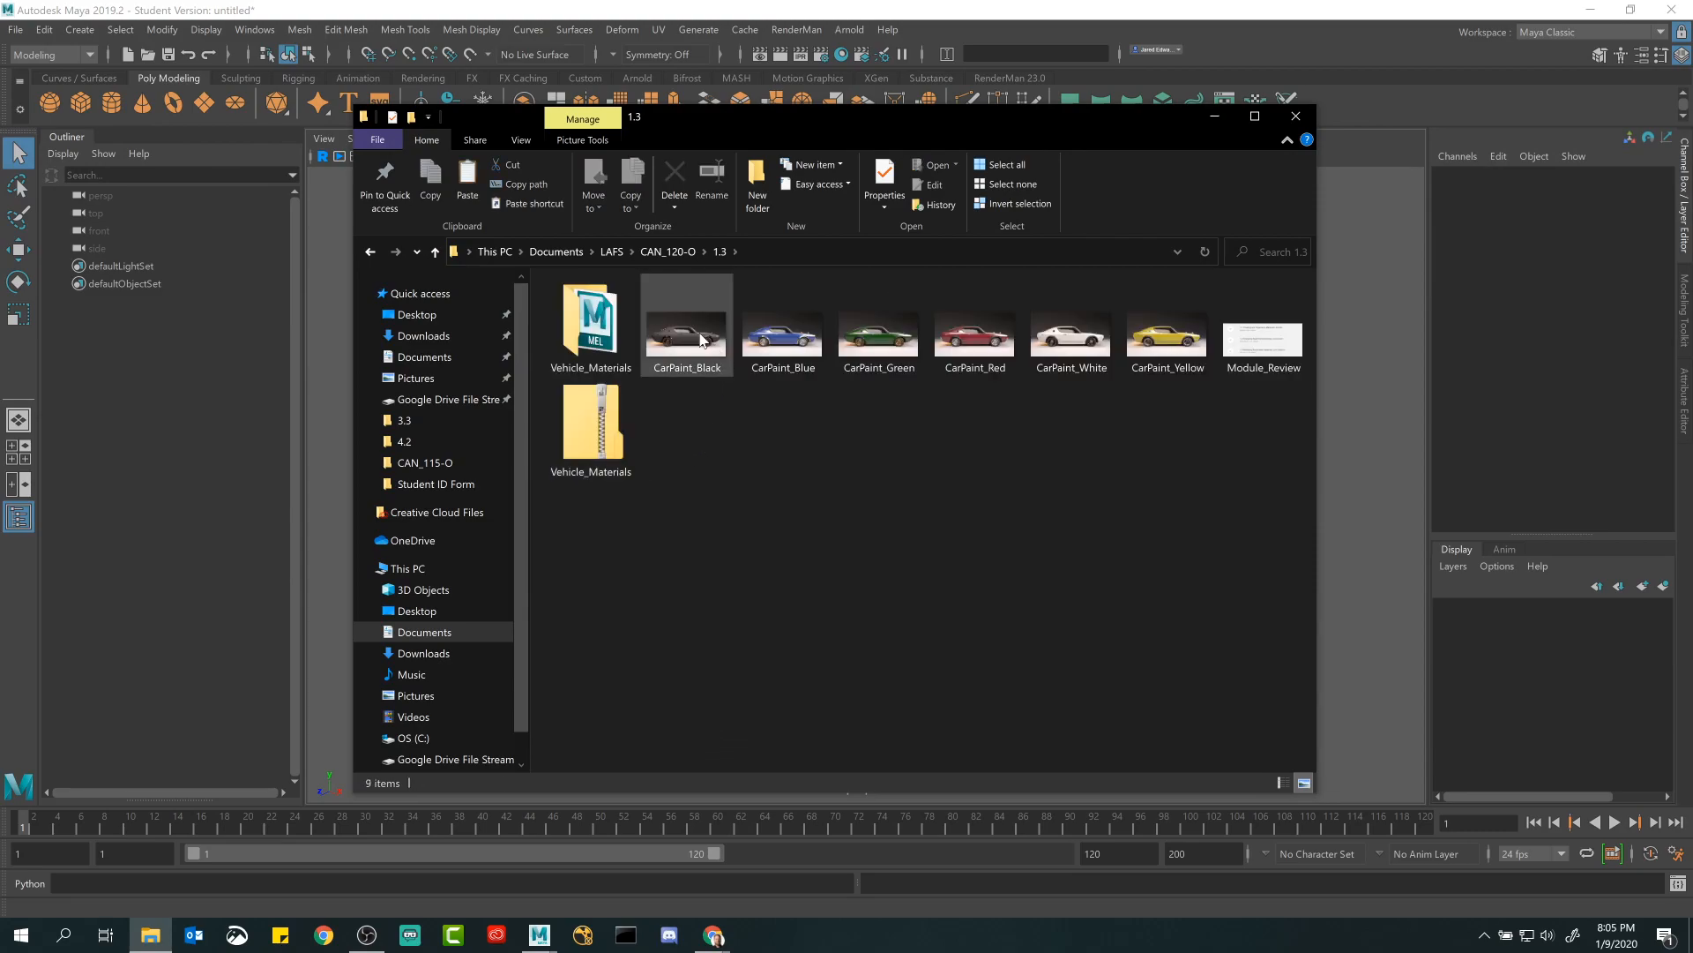
Open the CarPaint_Black image from the 1.3 folder and enlarge the photo viewer window.
double_click(702, 340)
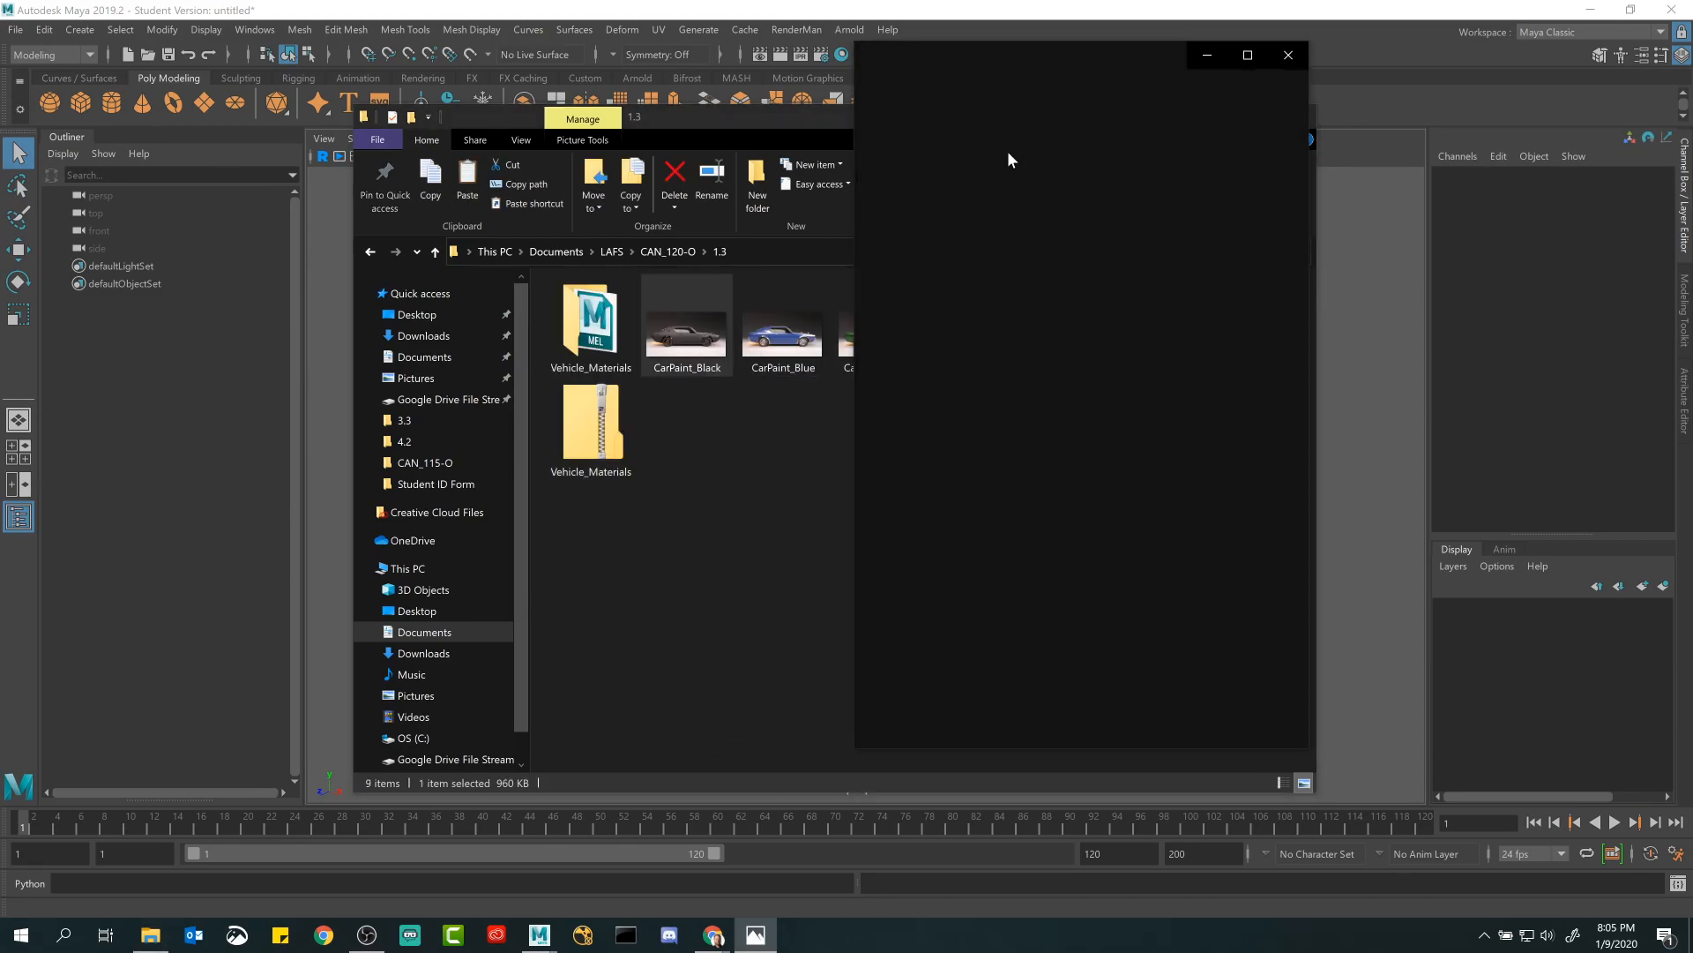
left_click_drag(1029, 60, 296, 46)
left_click_drag(578, 732, 1374, 903)
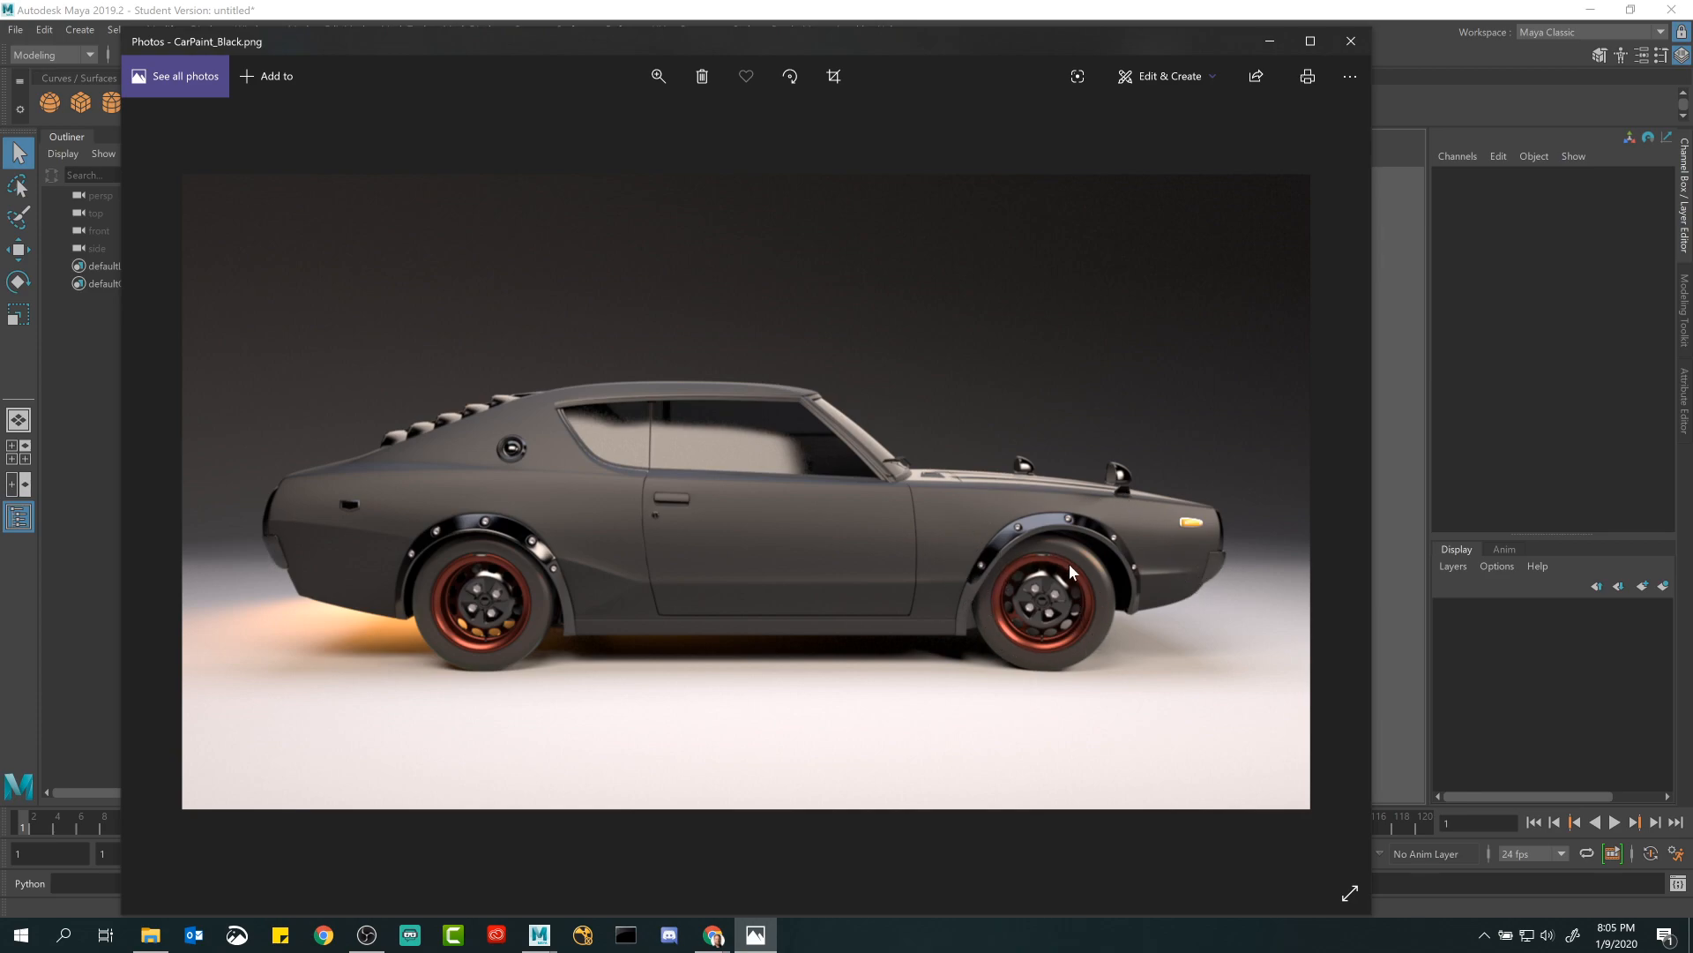
Examine the blue, green, red, white and yellow car paint references and the Module_Review image, closing the photo viewer when done.
left_click(1328, 495)
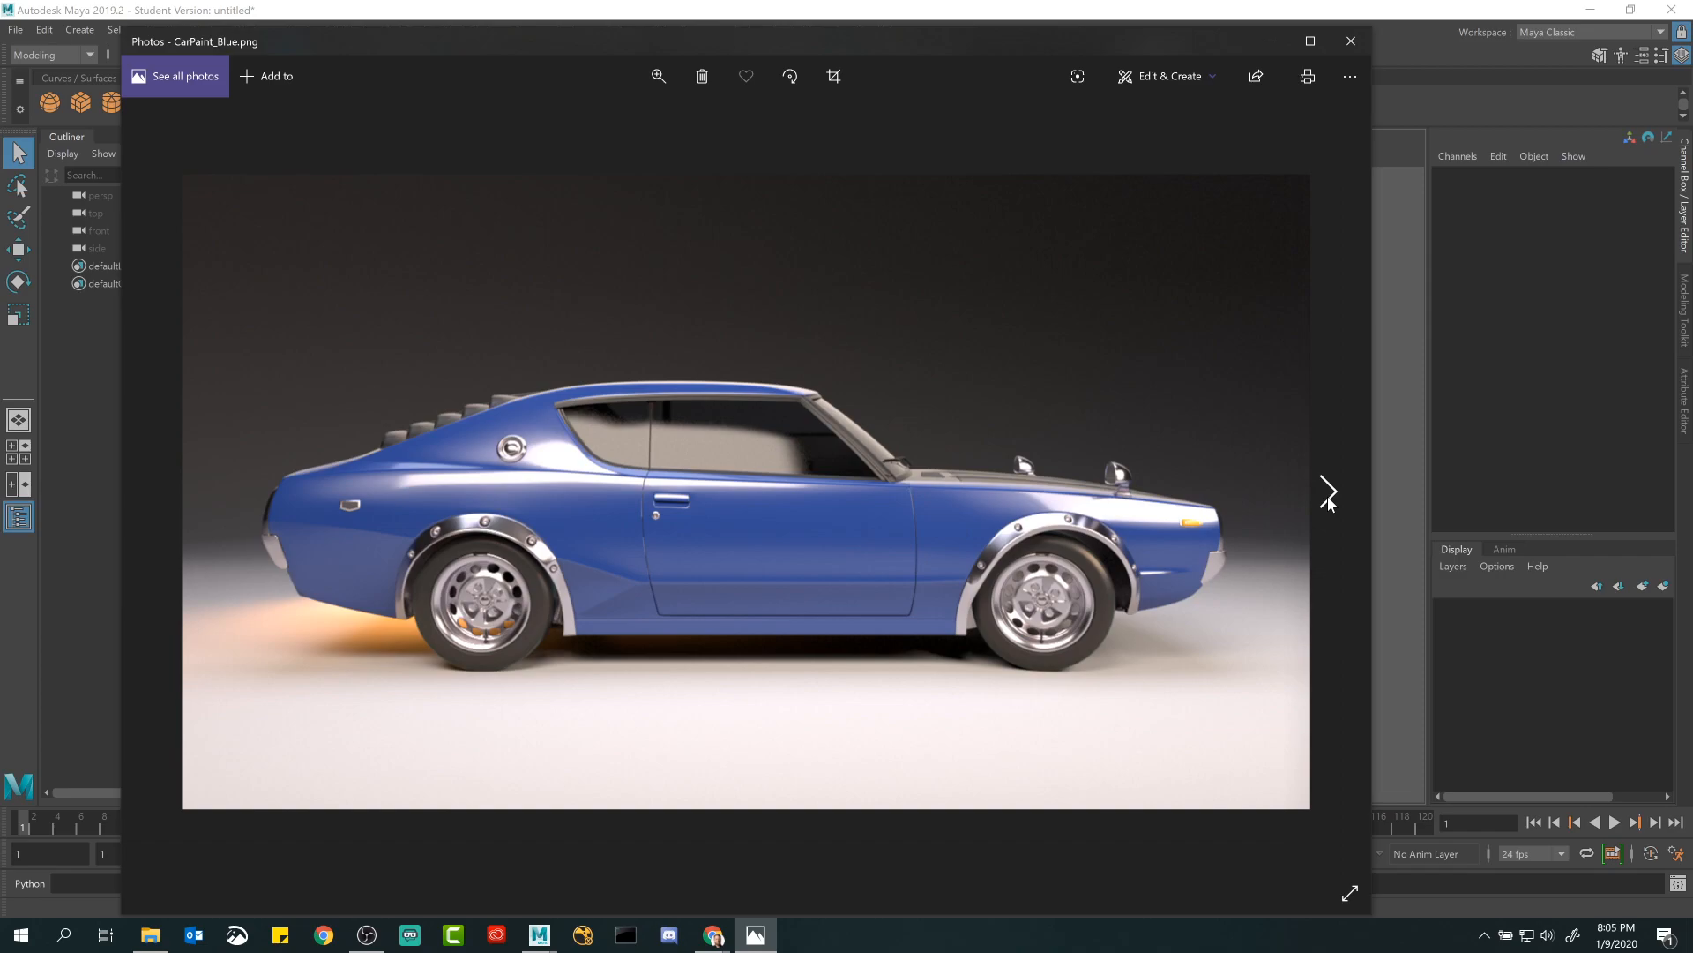
left_click(1329, 496)
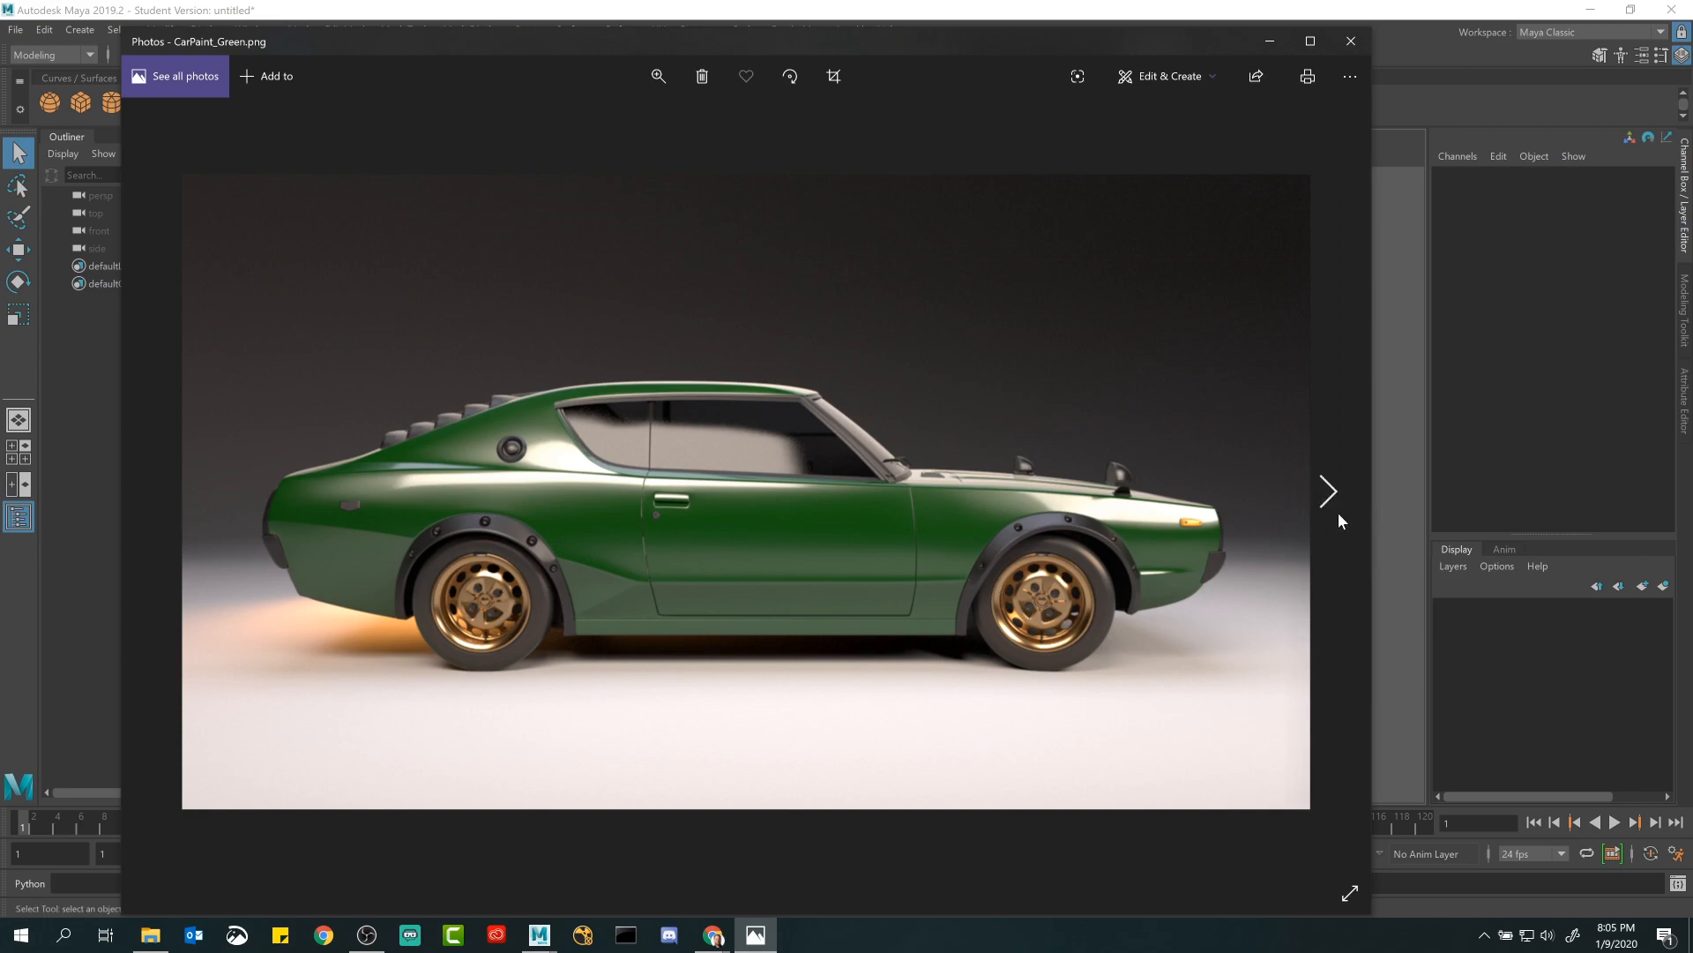
left_click(1328, 492)
left_click(1328, 492)
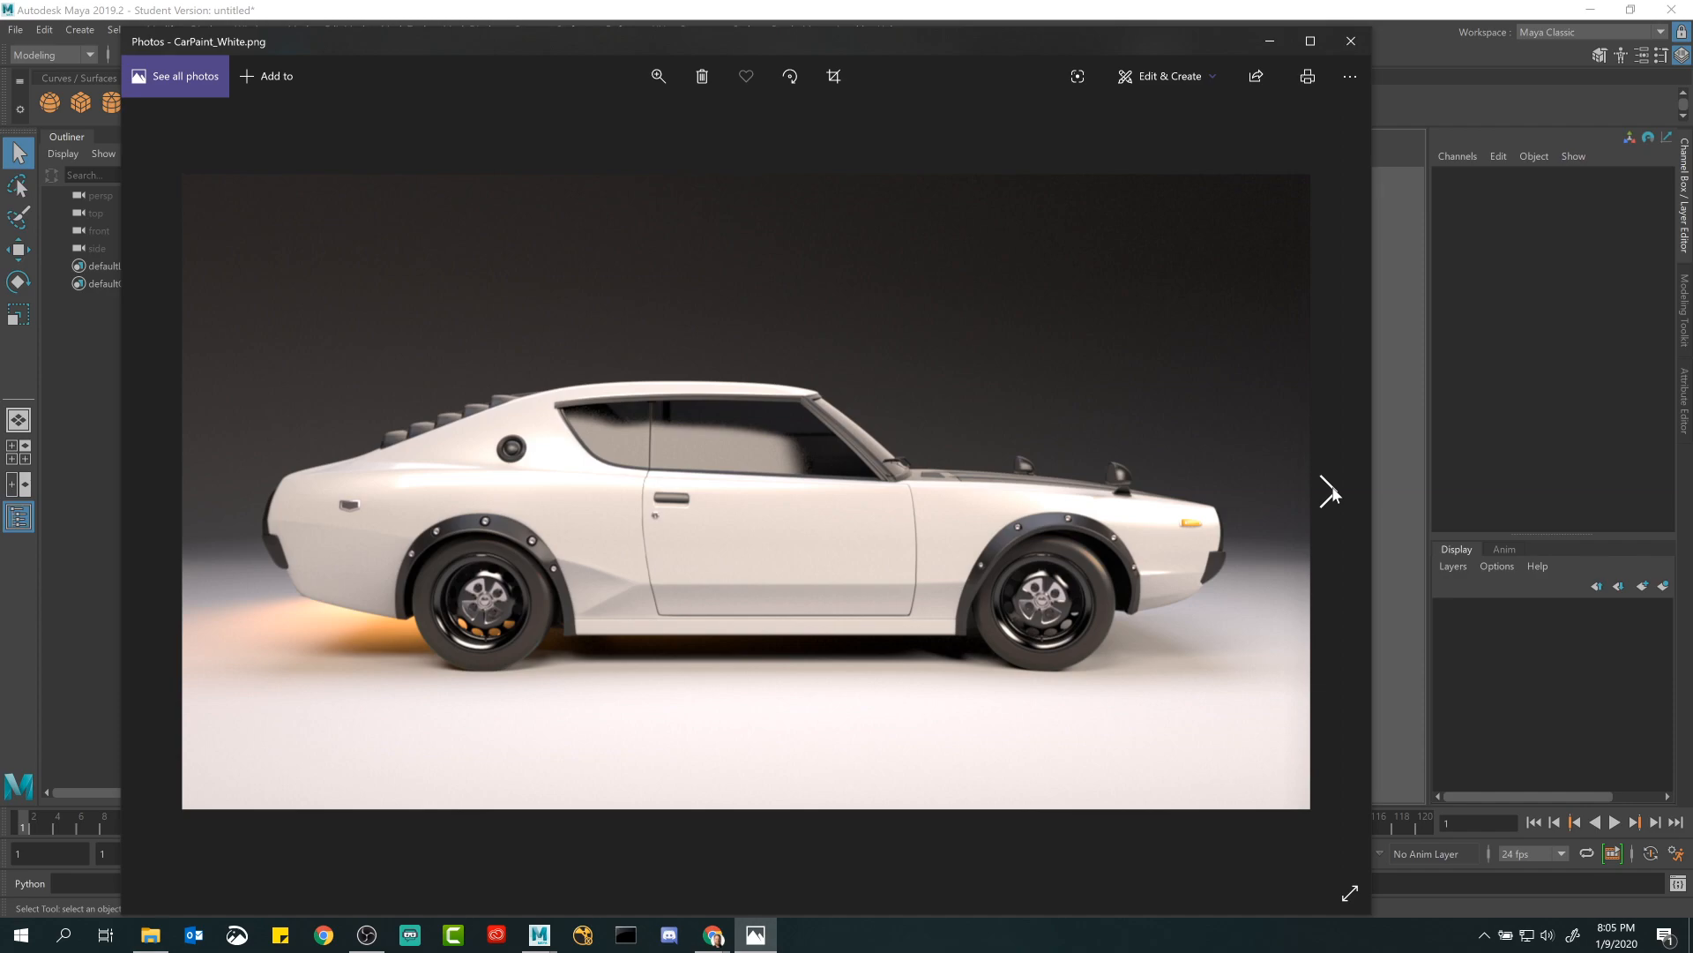
left_click(1329, 493)
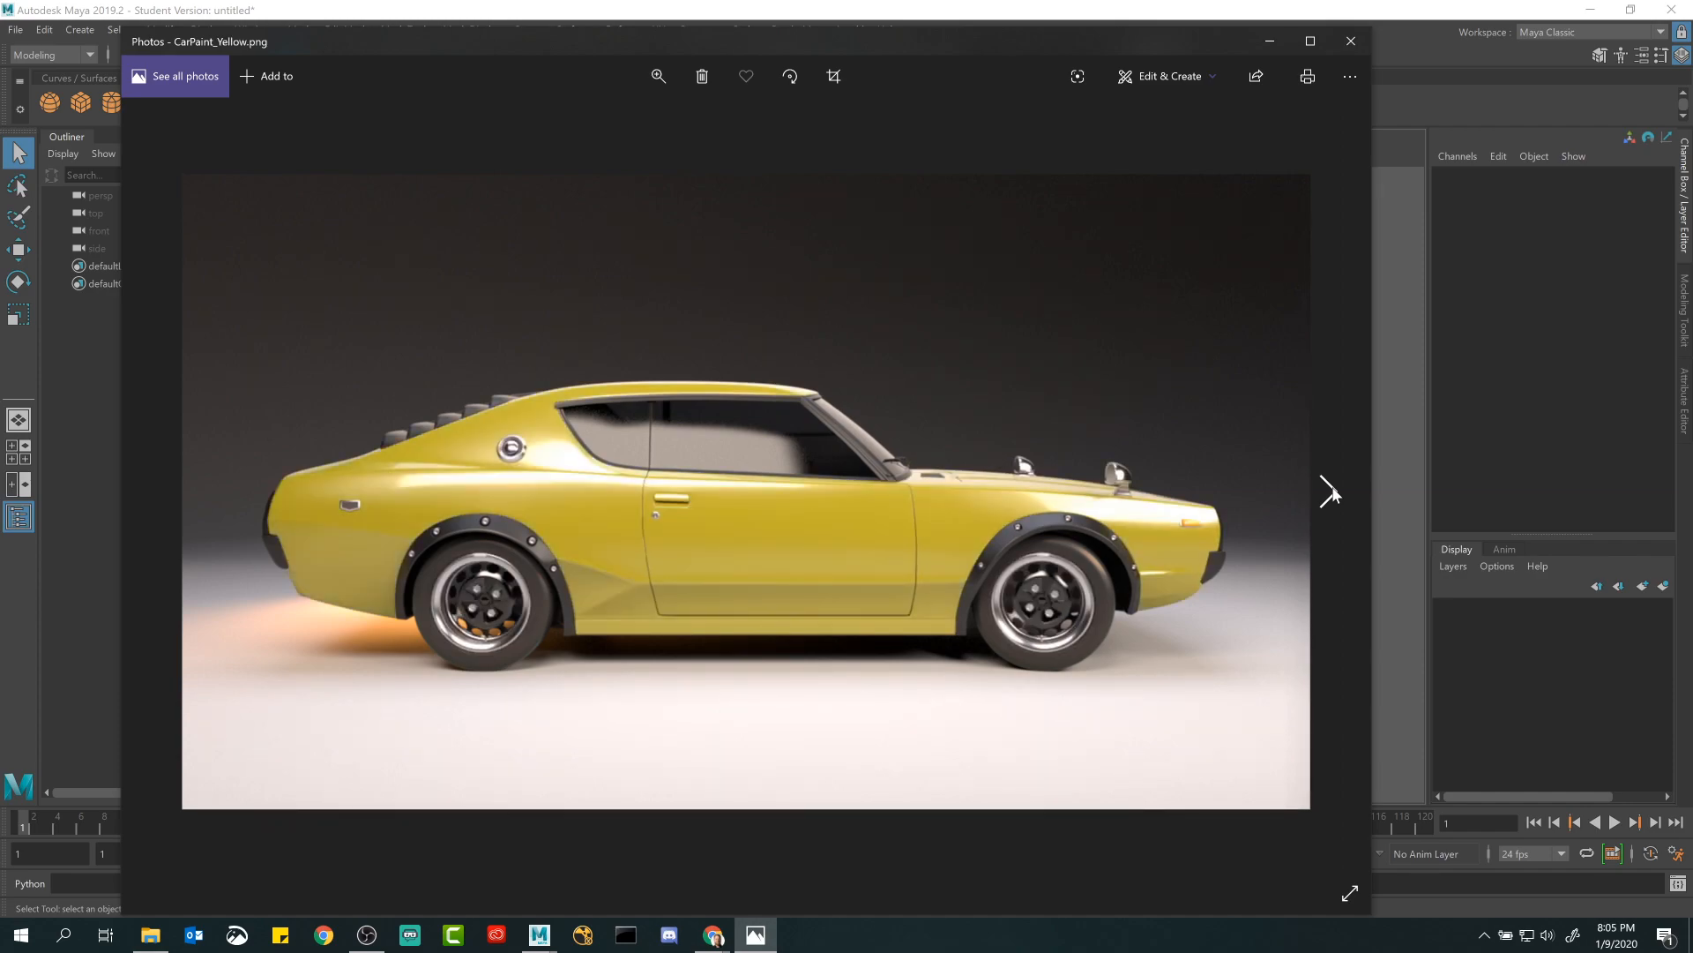
left_click(1329, 492)
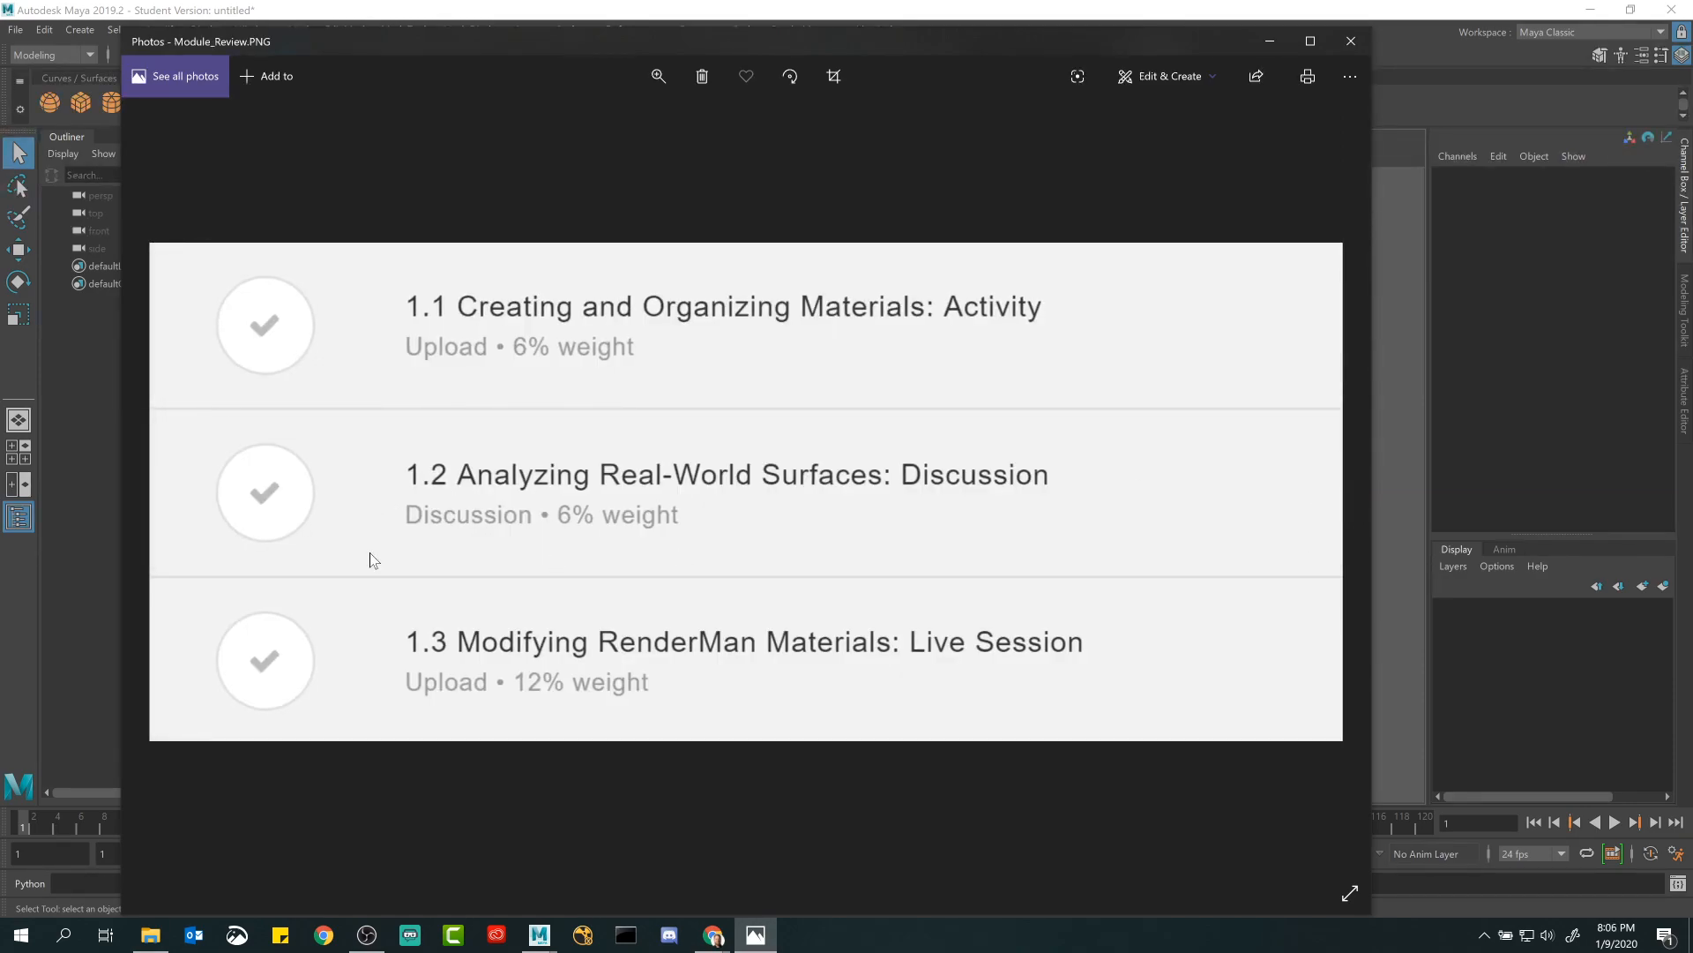
left_click(167, 521)
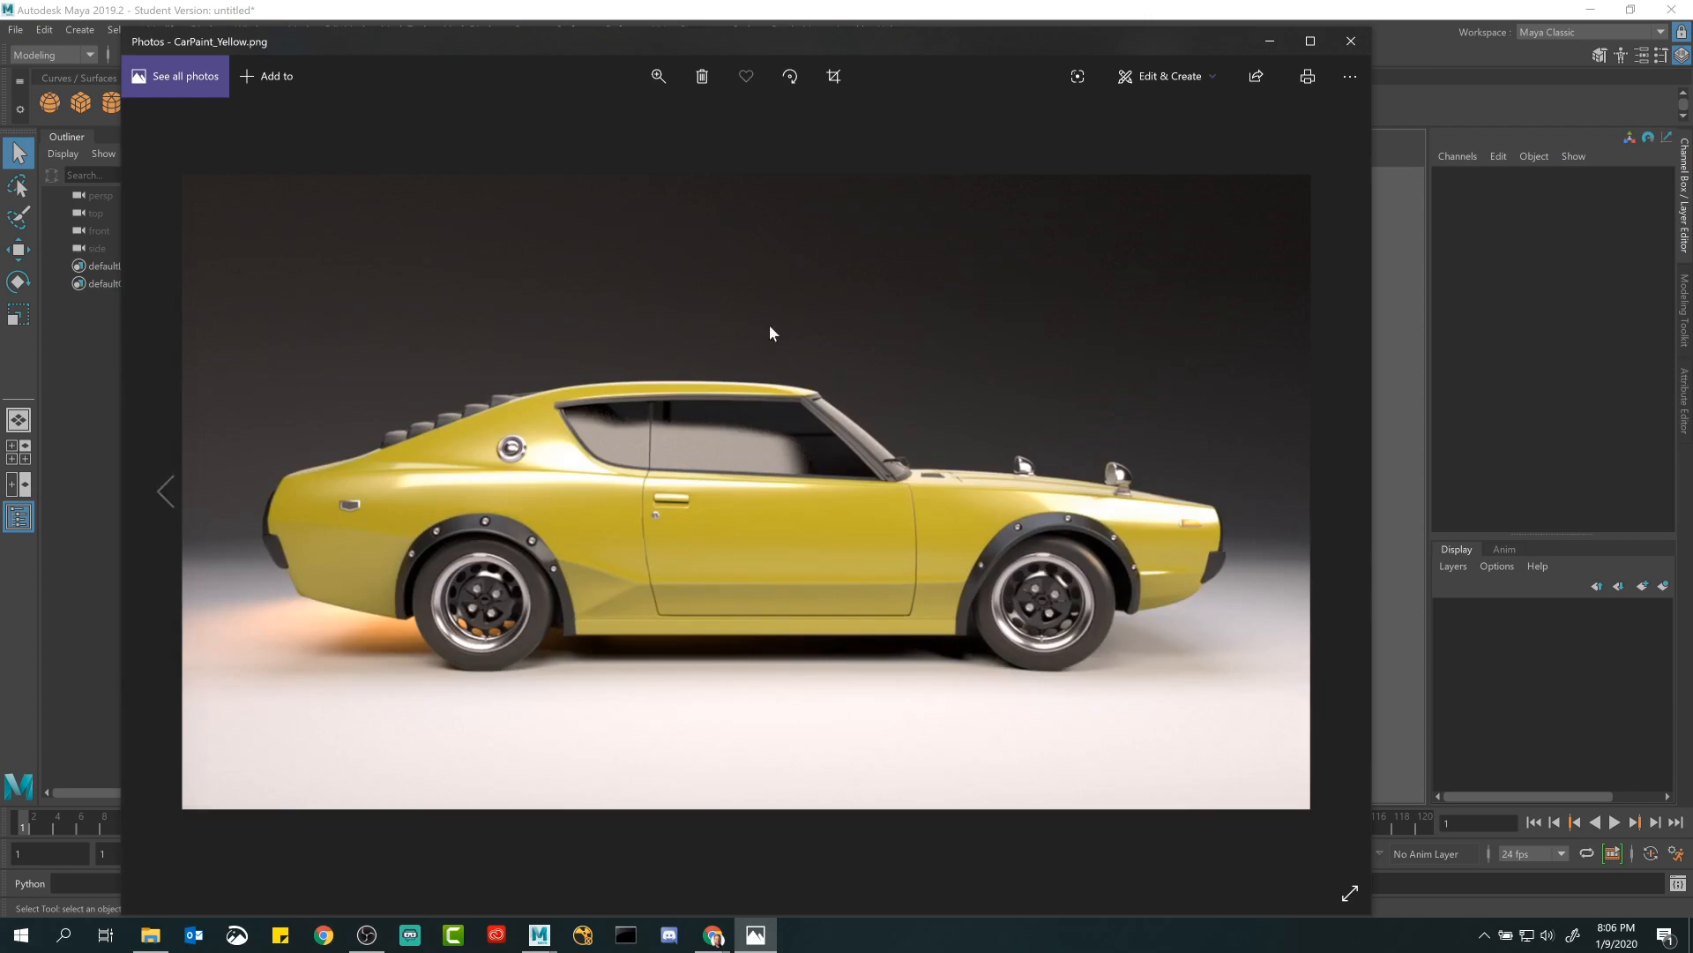
left_click(1359, 44)
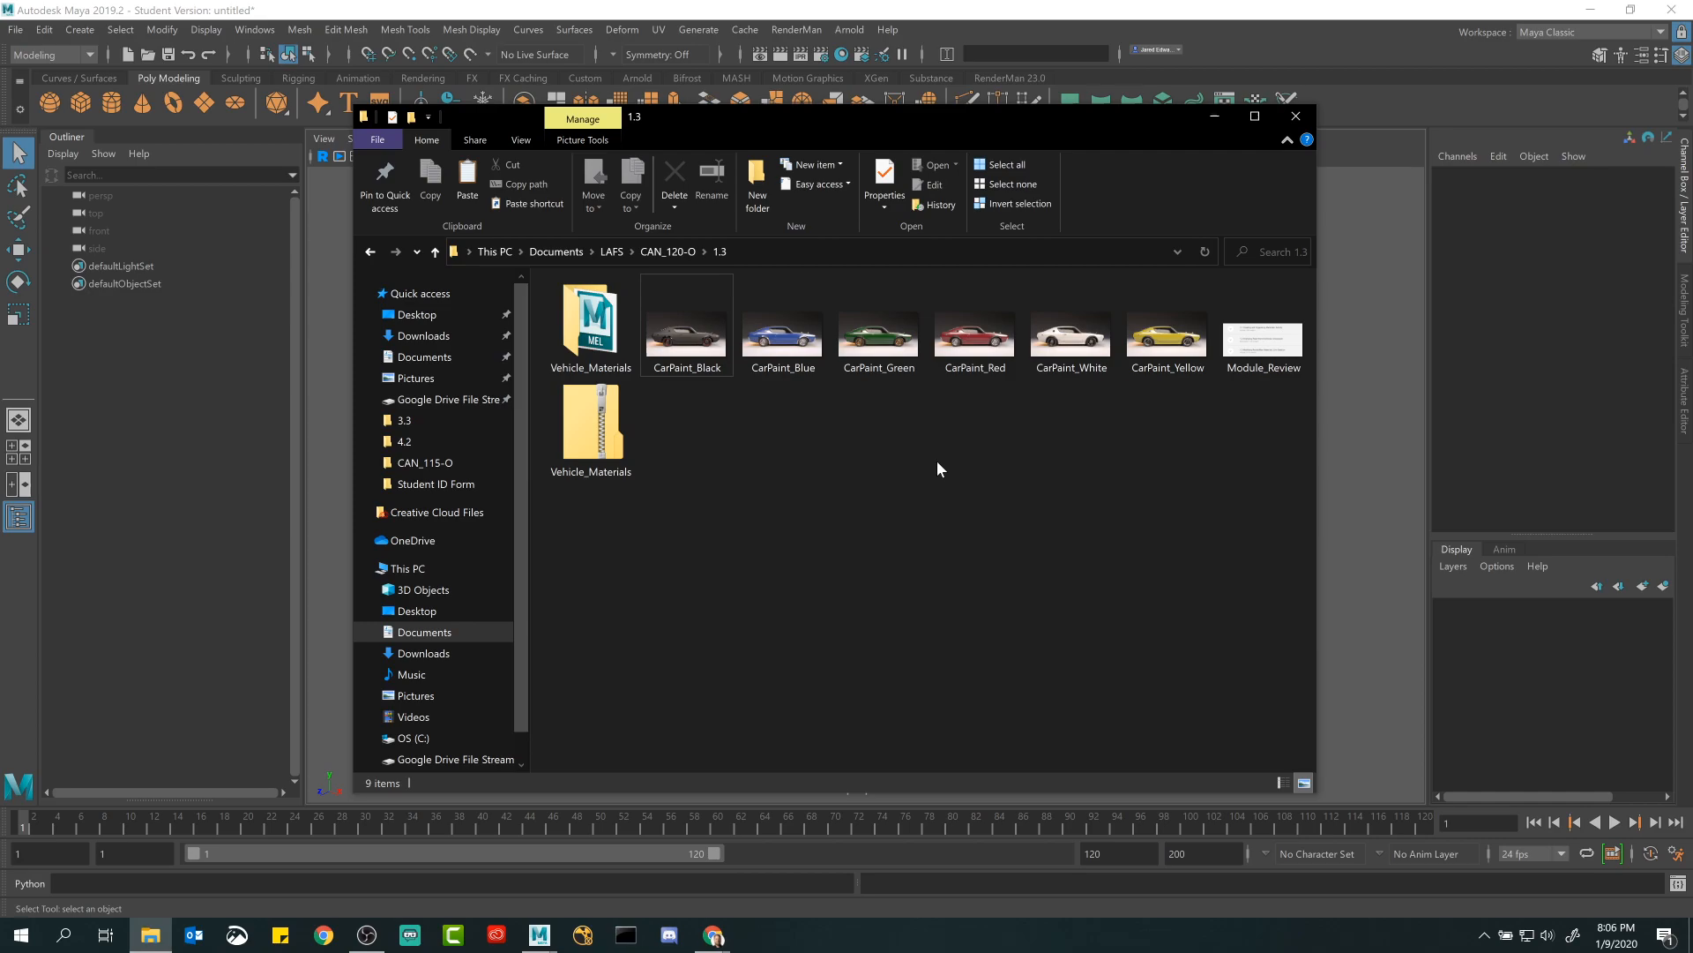
Review the CarPaint_Blue reference image, close it, and minimize the 1.3 folder window.
double_click(780, 356)
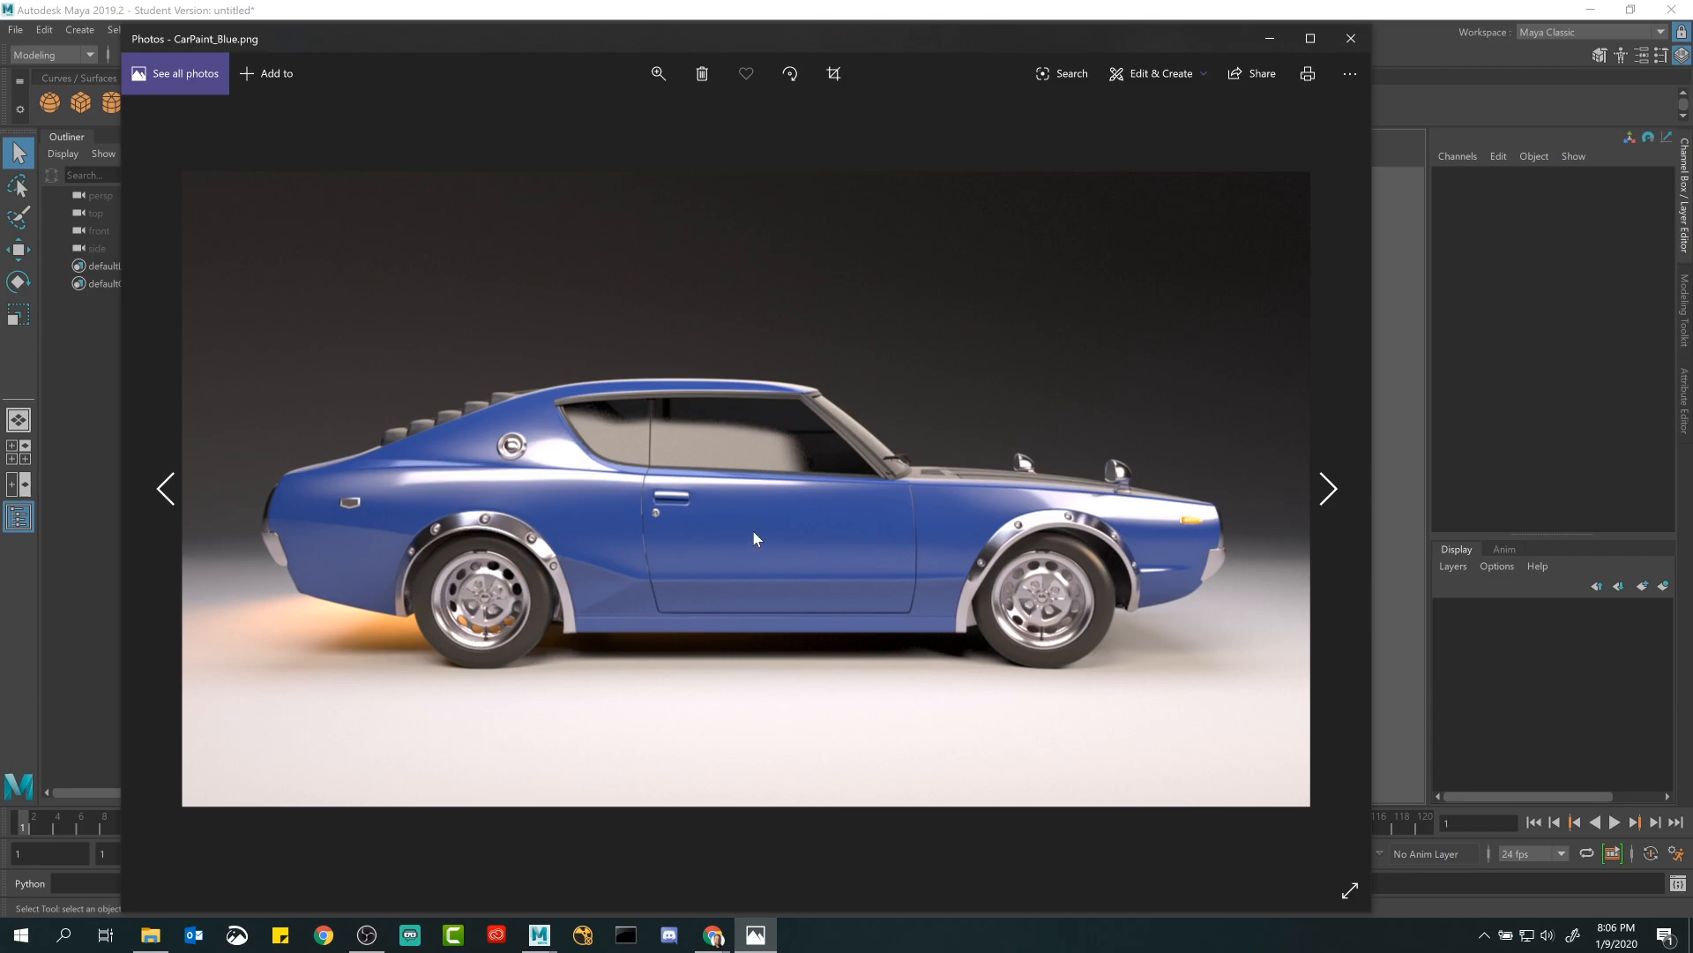
left_click(1351, 38)
left_click(903, 547)
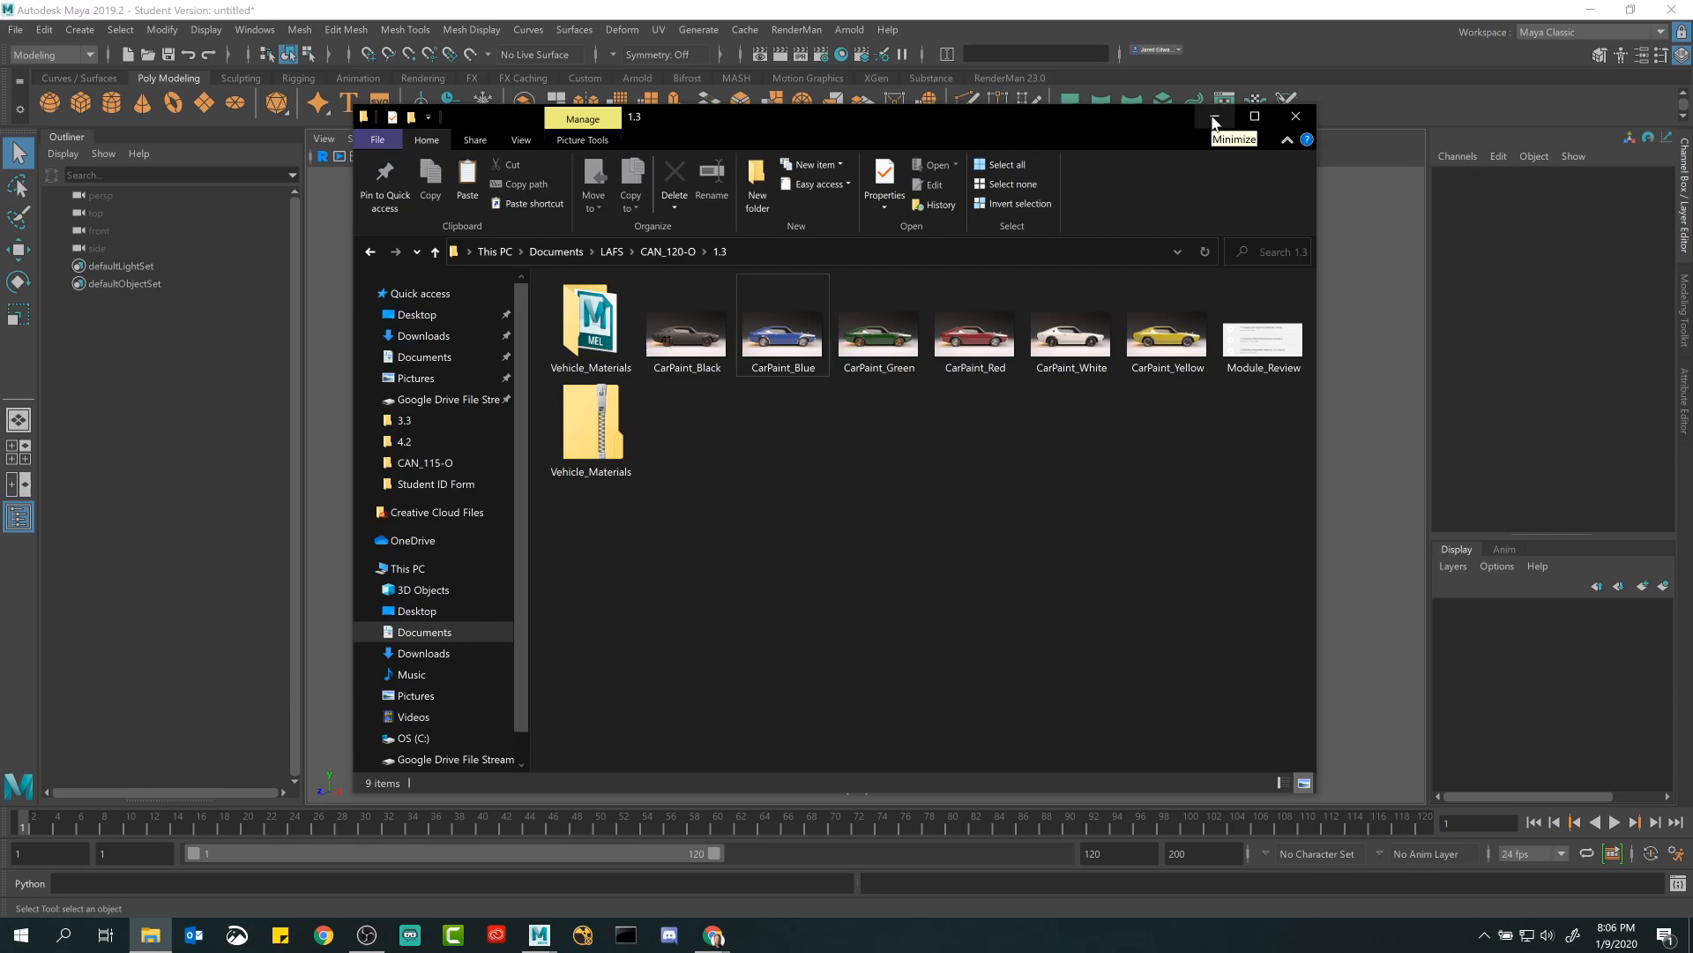
left_click(1215, 119)
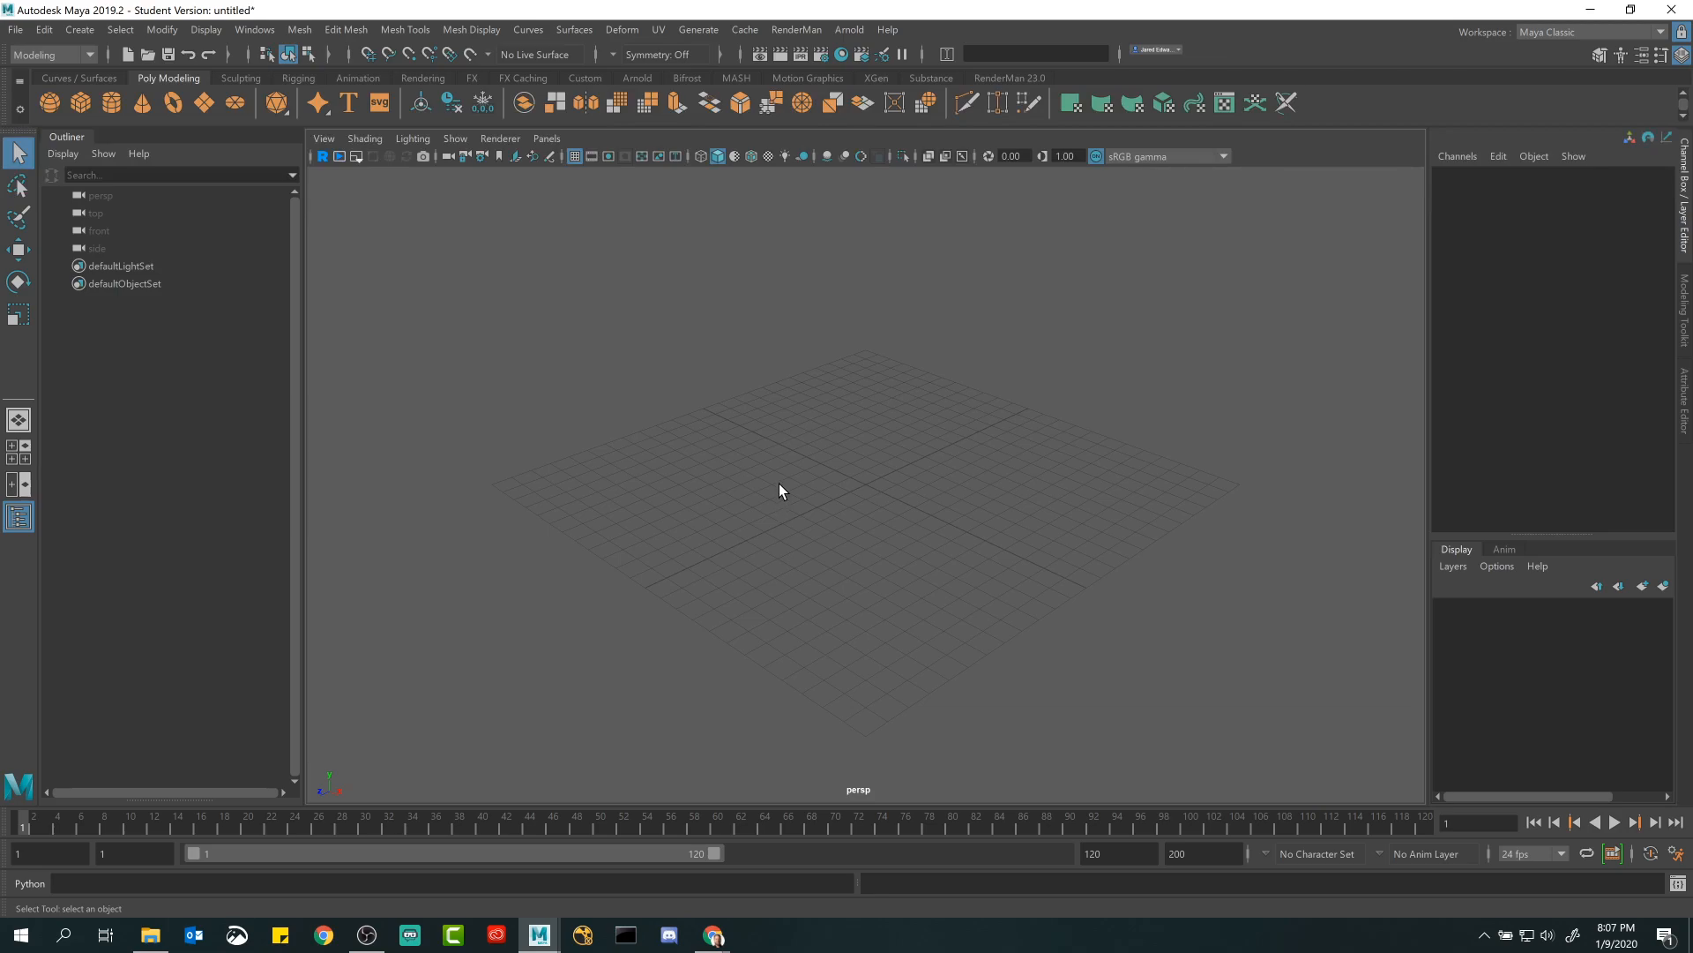
Set the Maya project to the Vehicle_Materials folder on the Desktop.
left_click(19, 30)
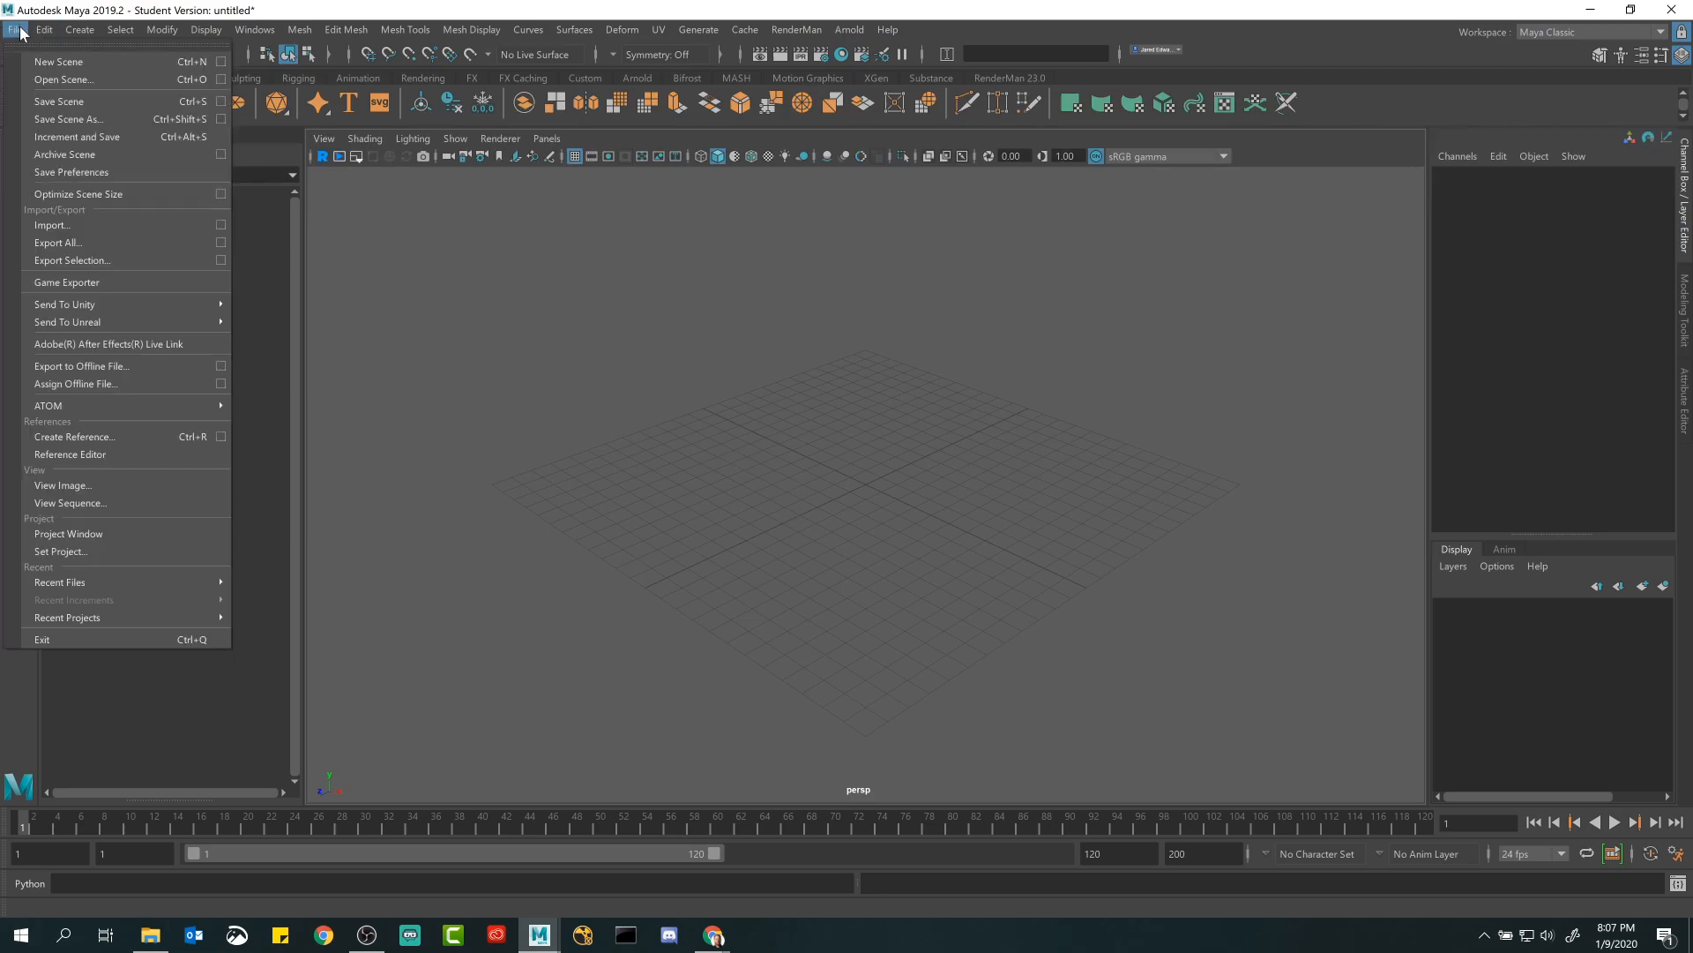
left_click(96, 553)
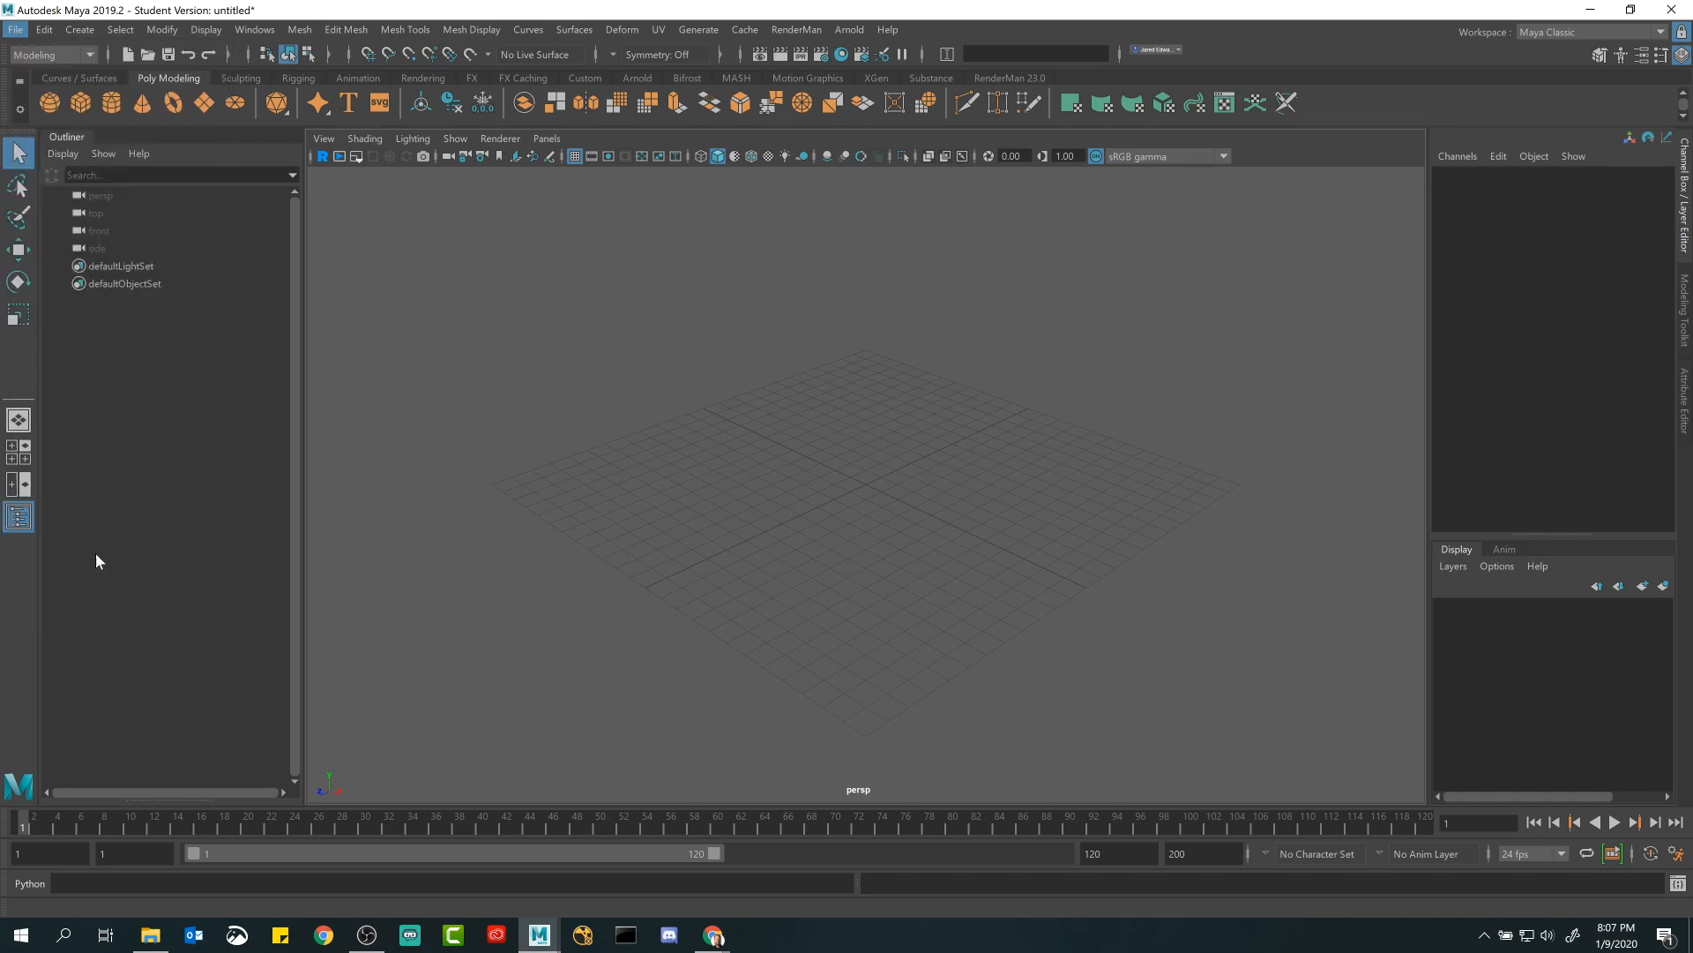
left_click(470, 287)
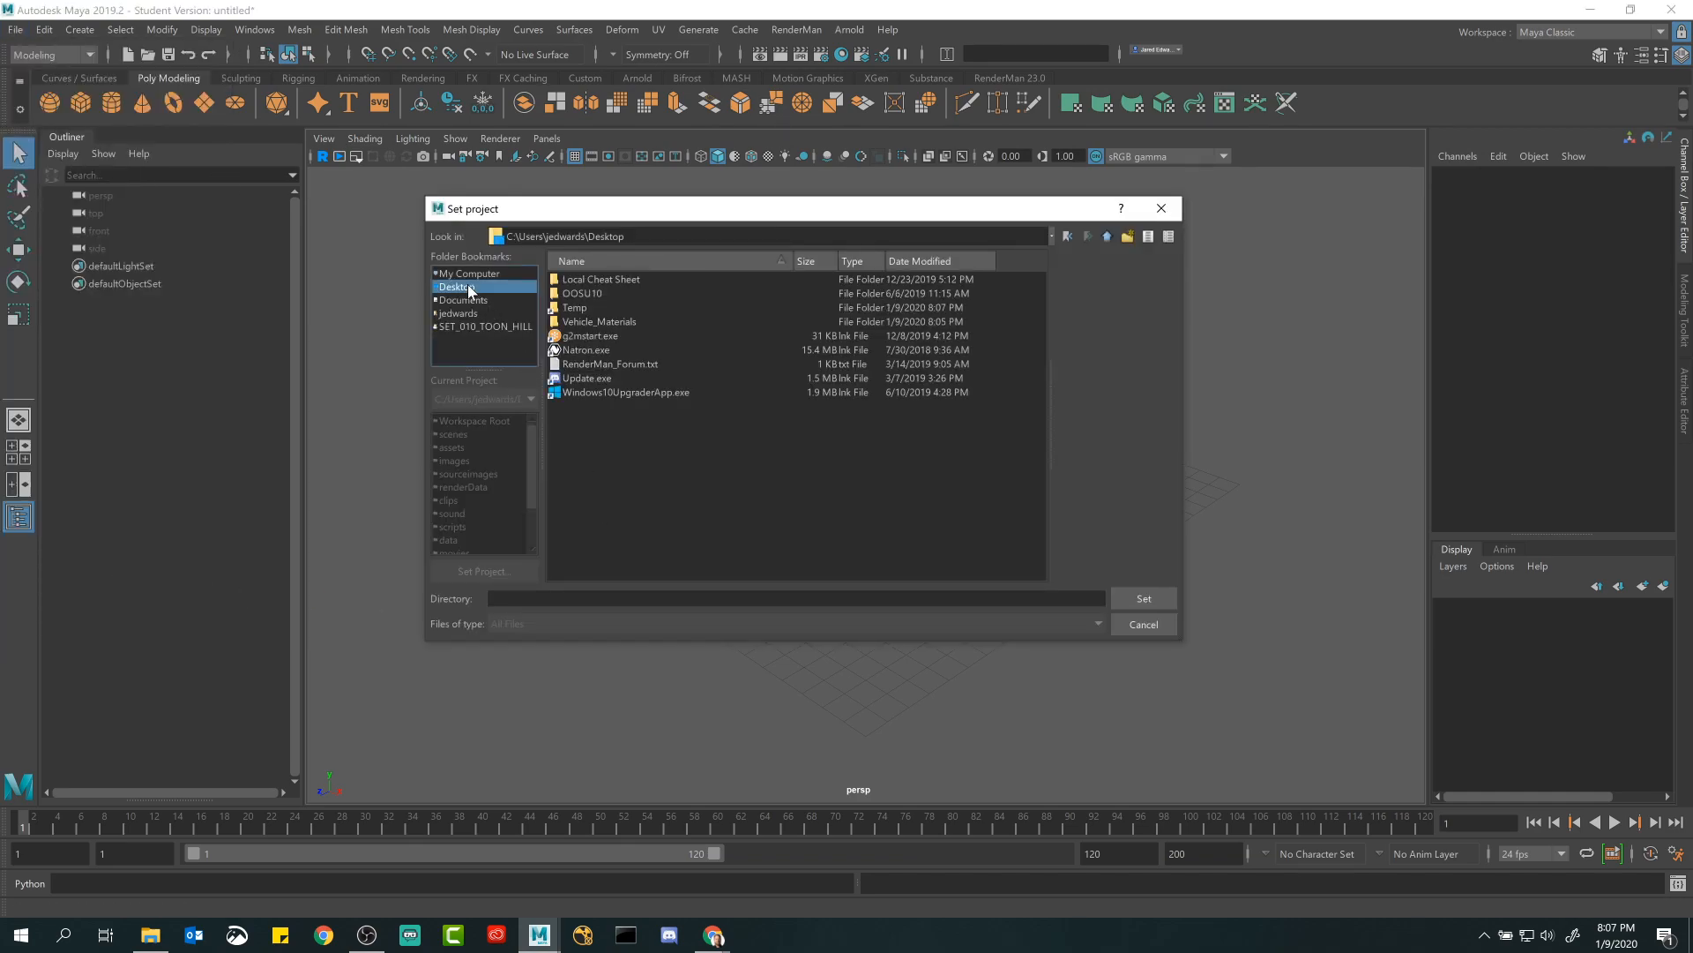
left_click(601, 323)
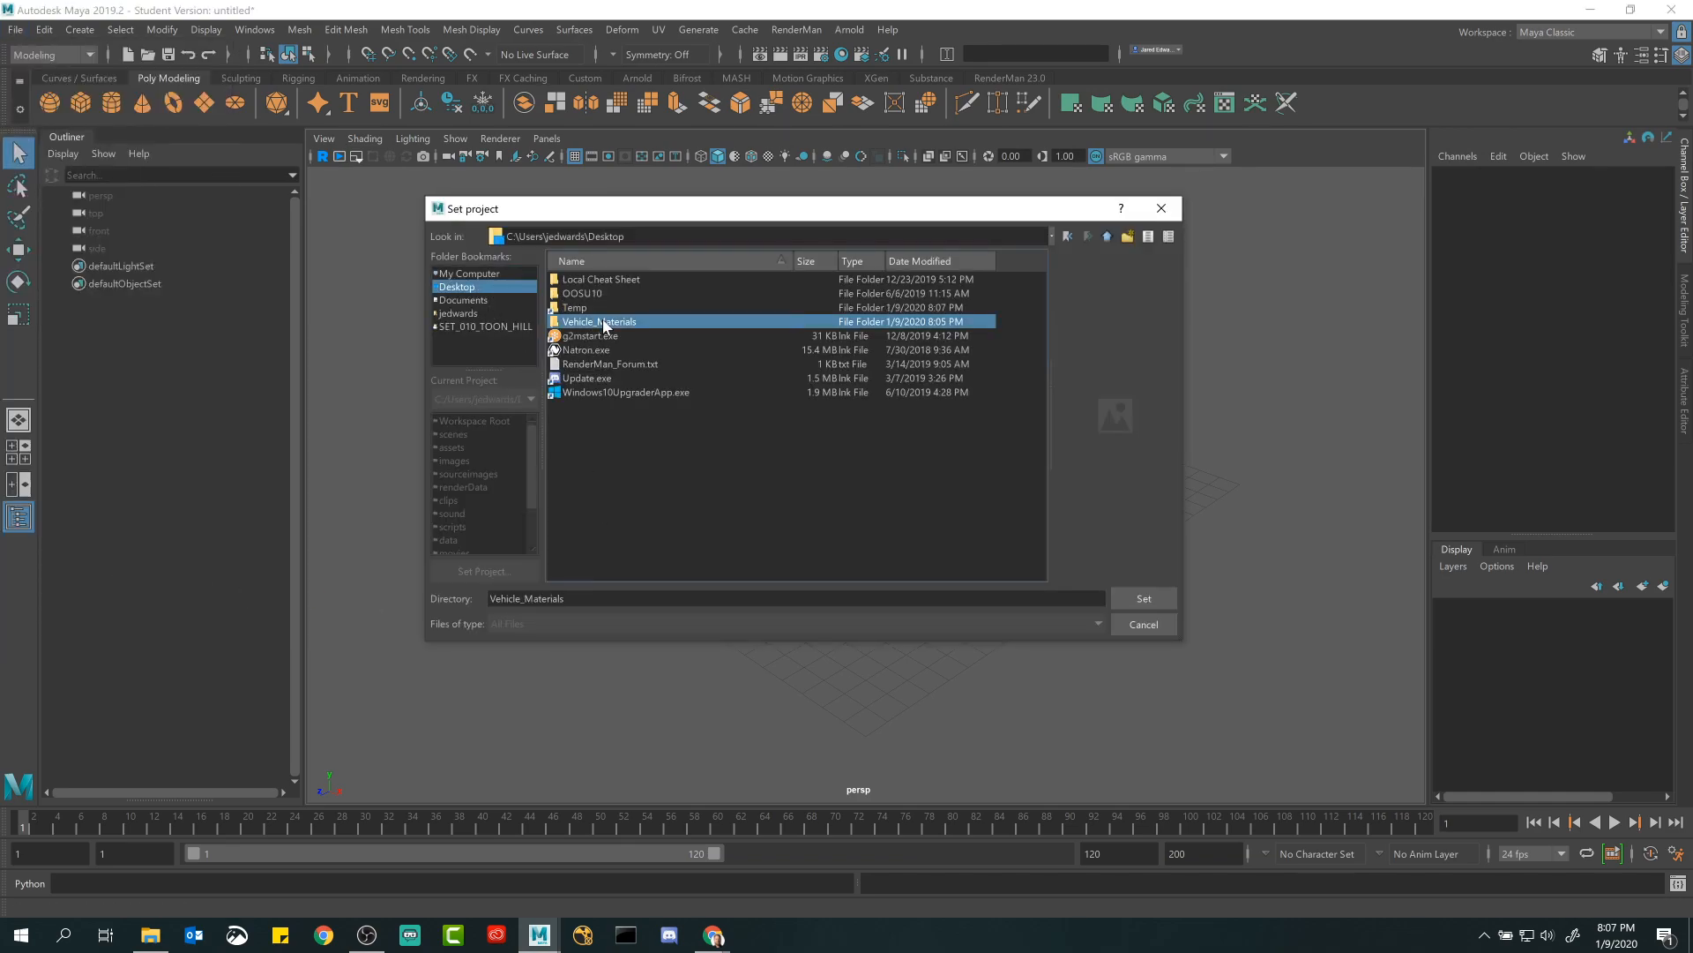
double_click(604, 323)
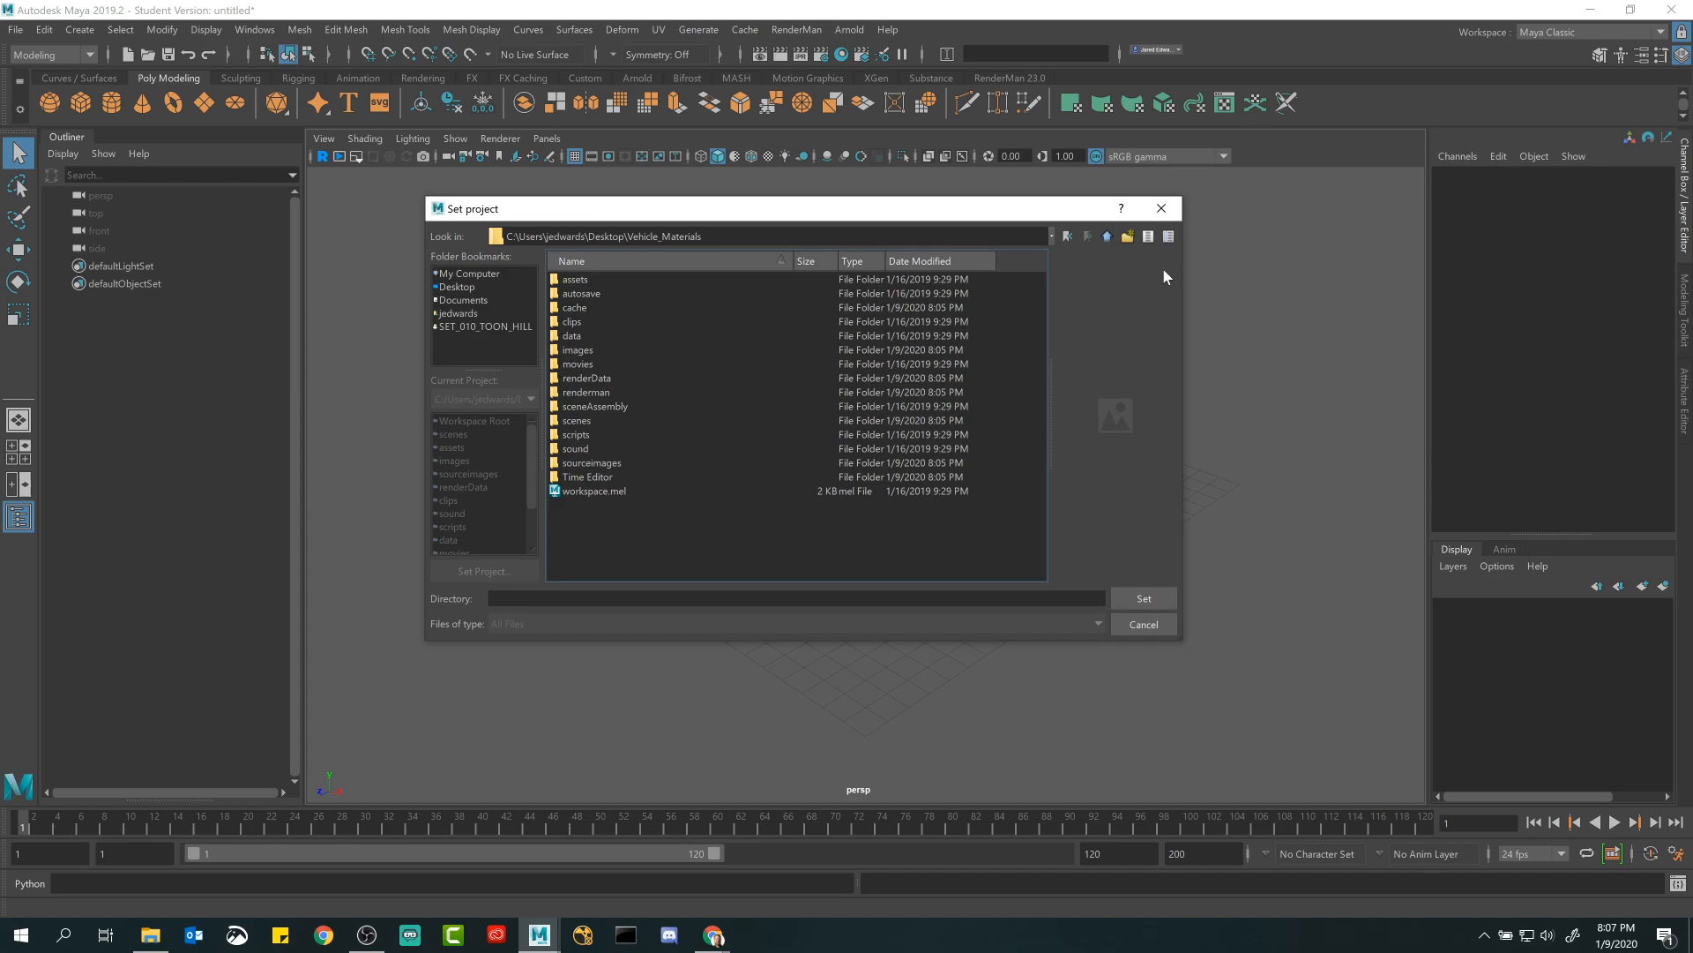
left_click(1108, 236)
left_click(621, 321)
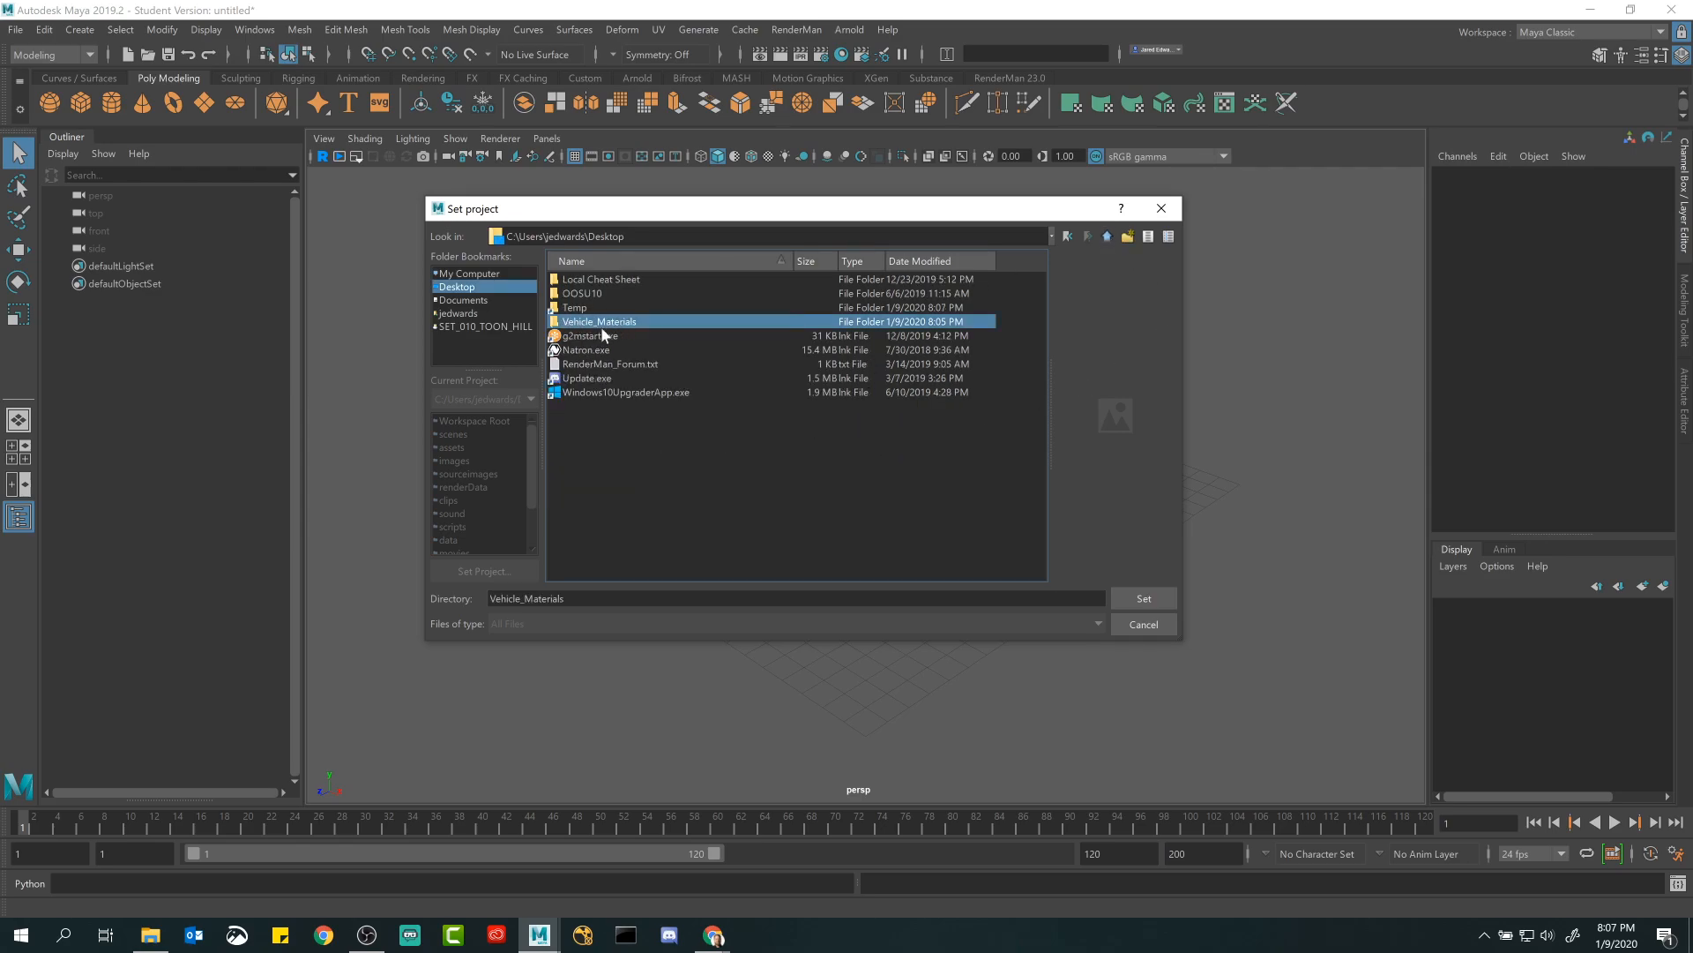
left_click(1150, 597)
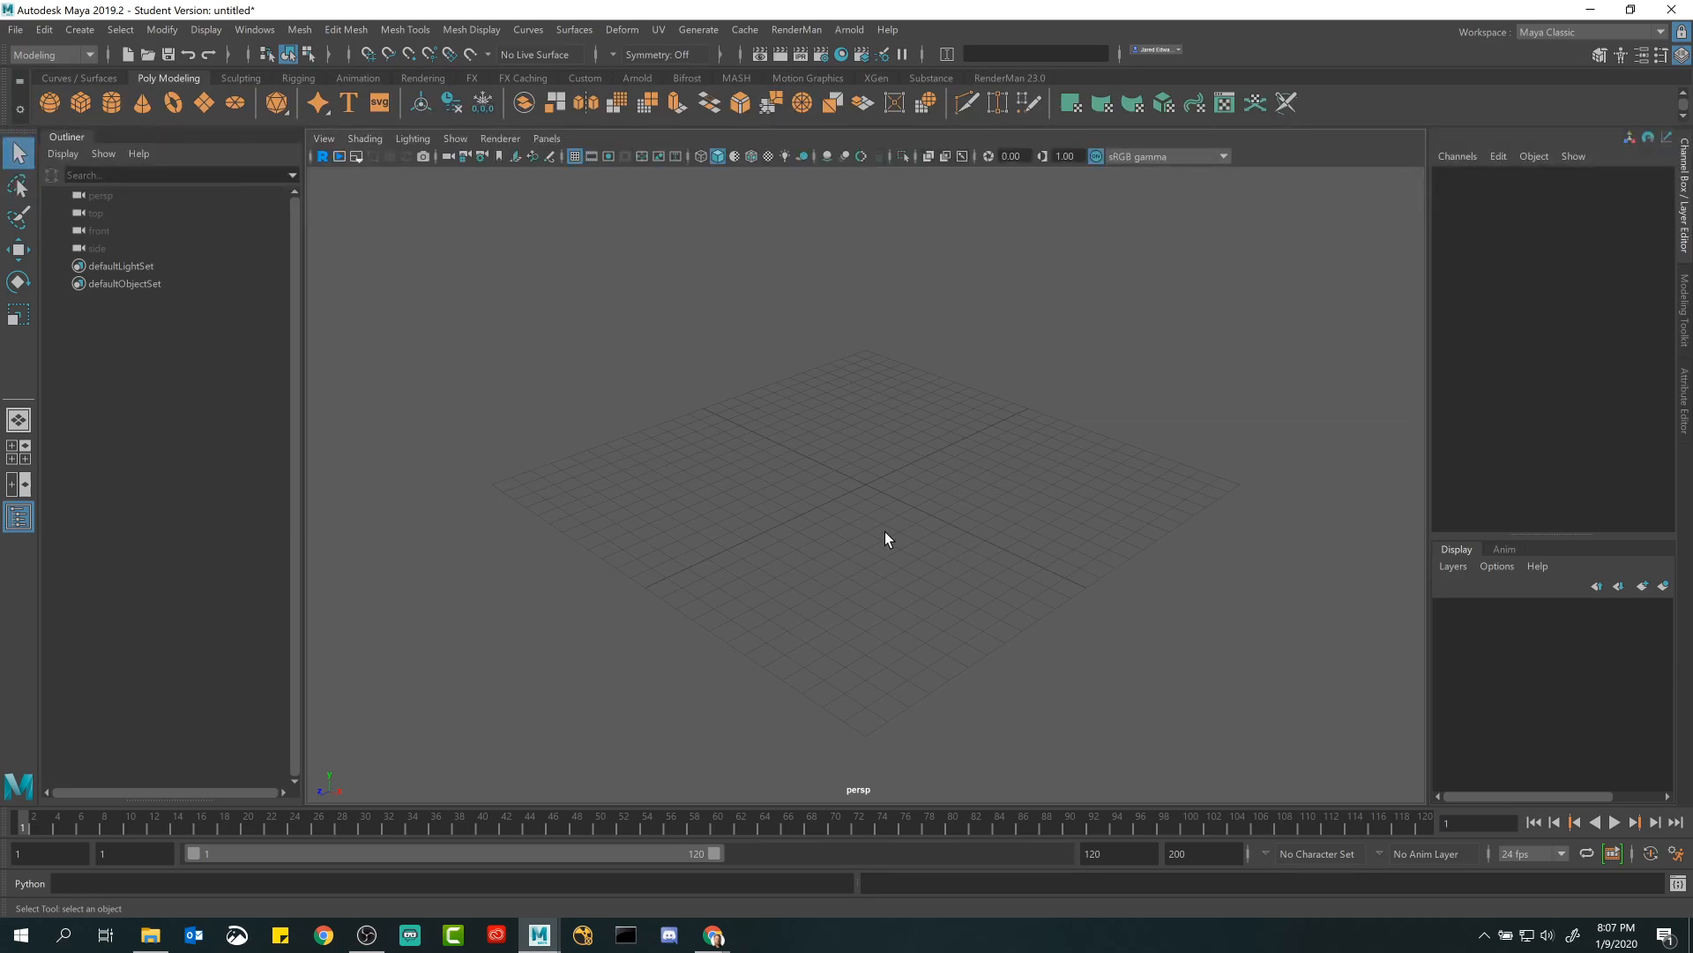
Open the Vehicle_Practice.ma scene from the project's scenes folder.
left_click(150, 55)
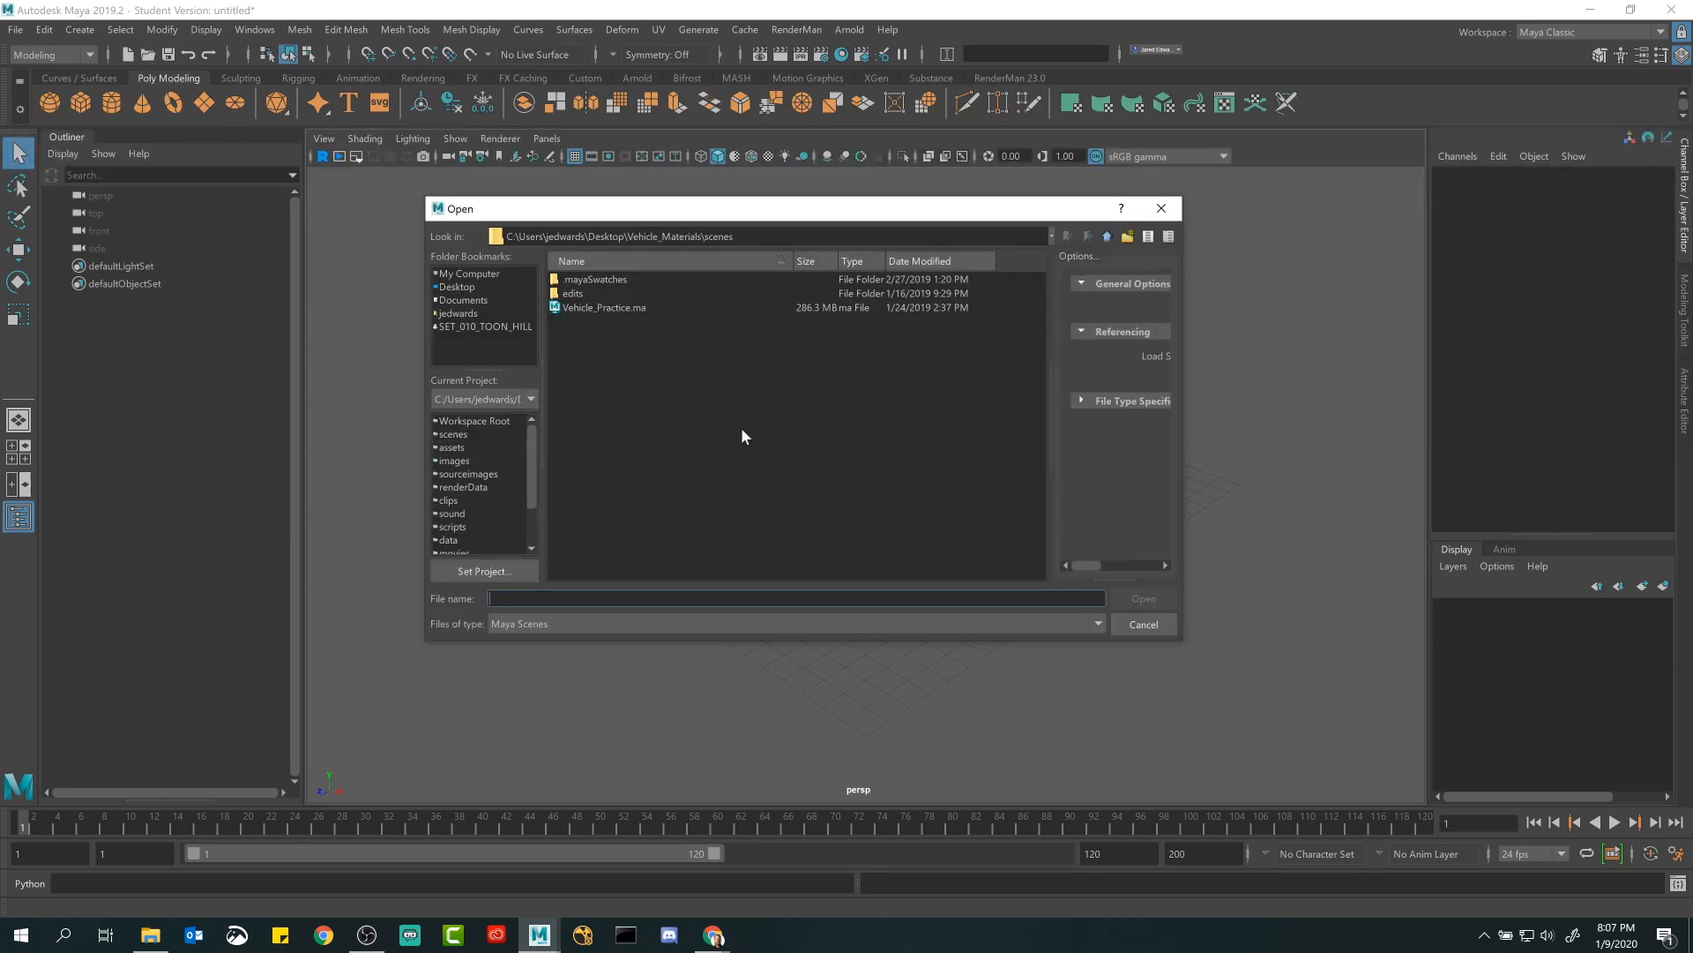
left_click(596, 308)
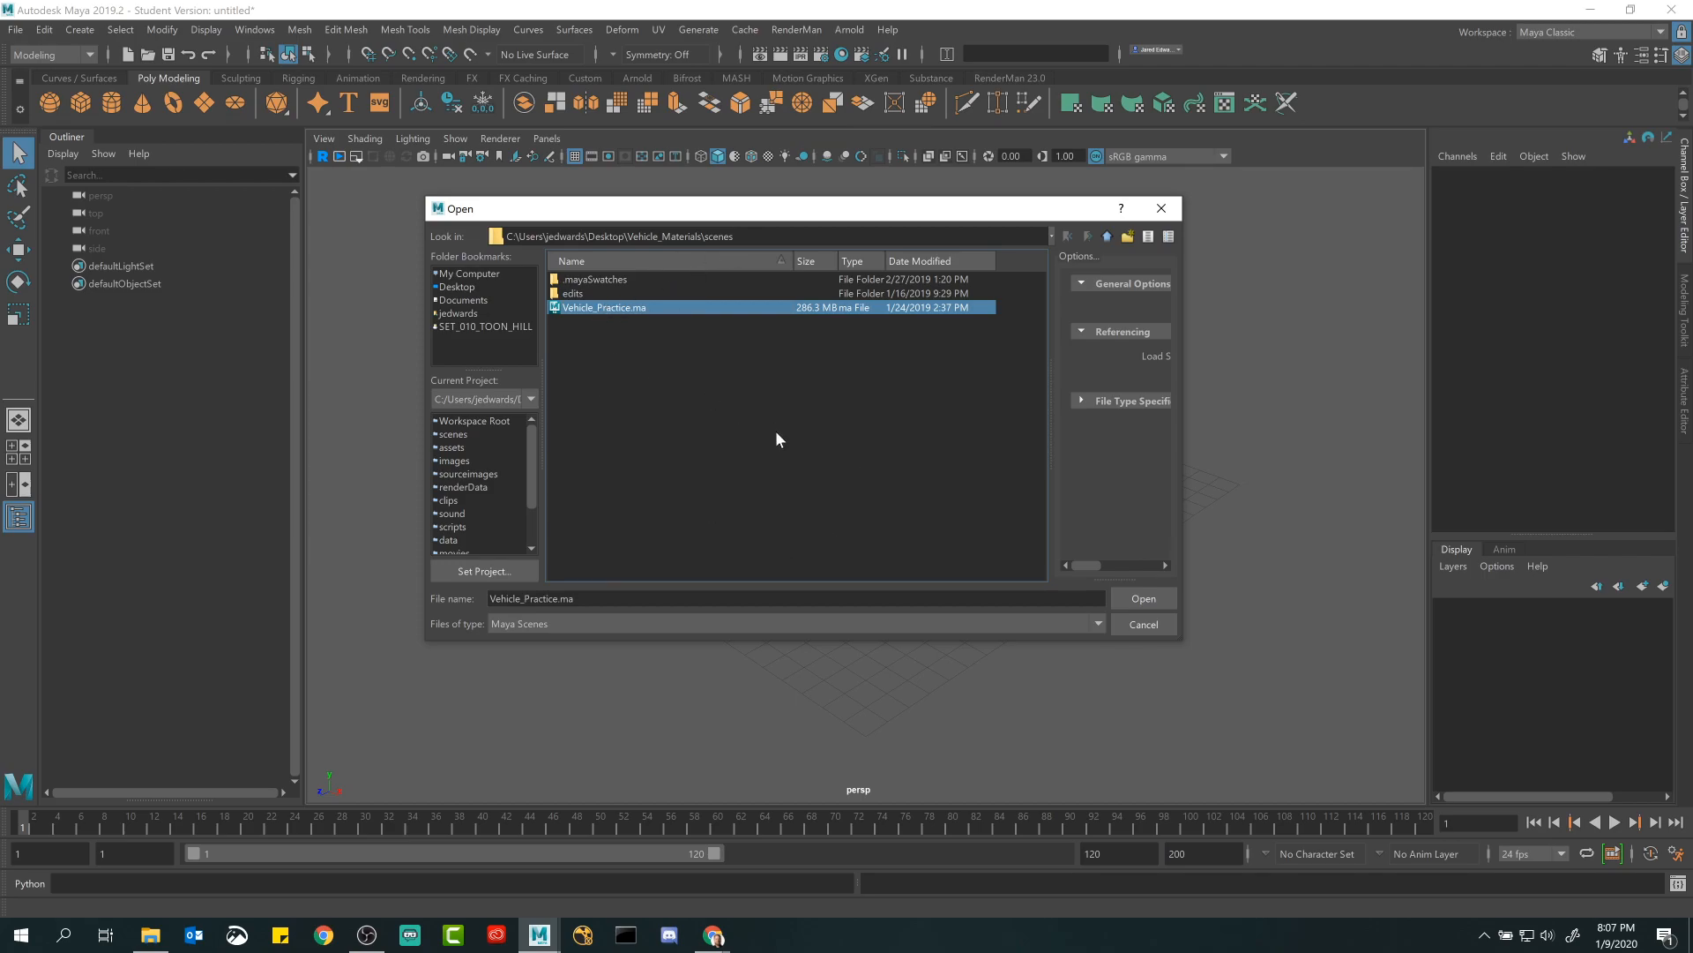
left_click(1141, 599)
left_click(847, 476)
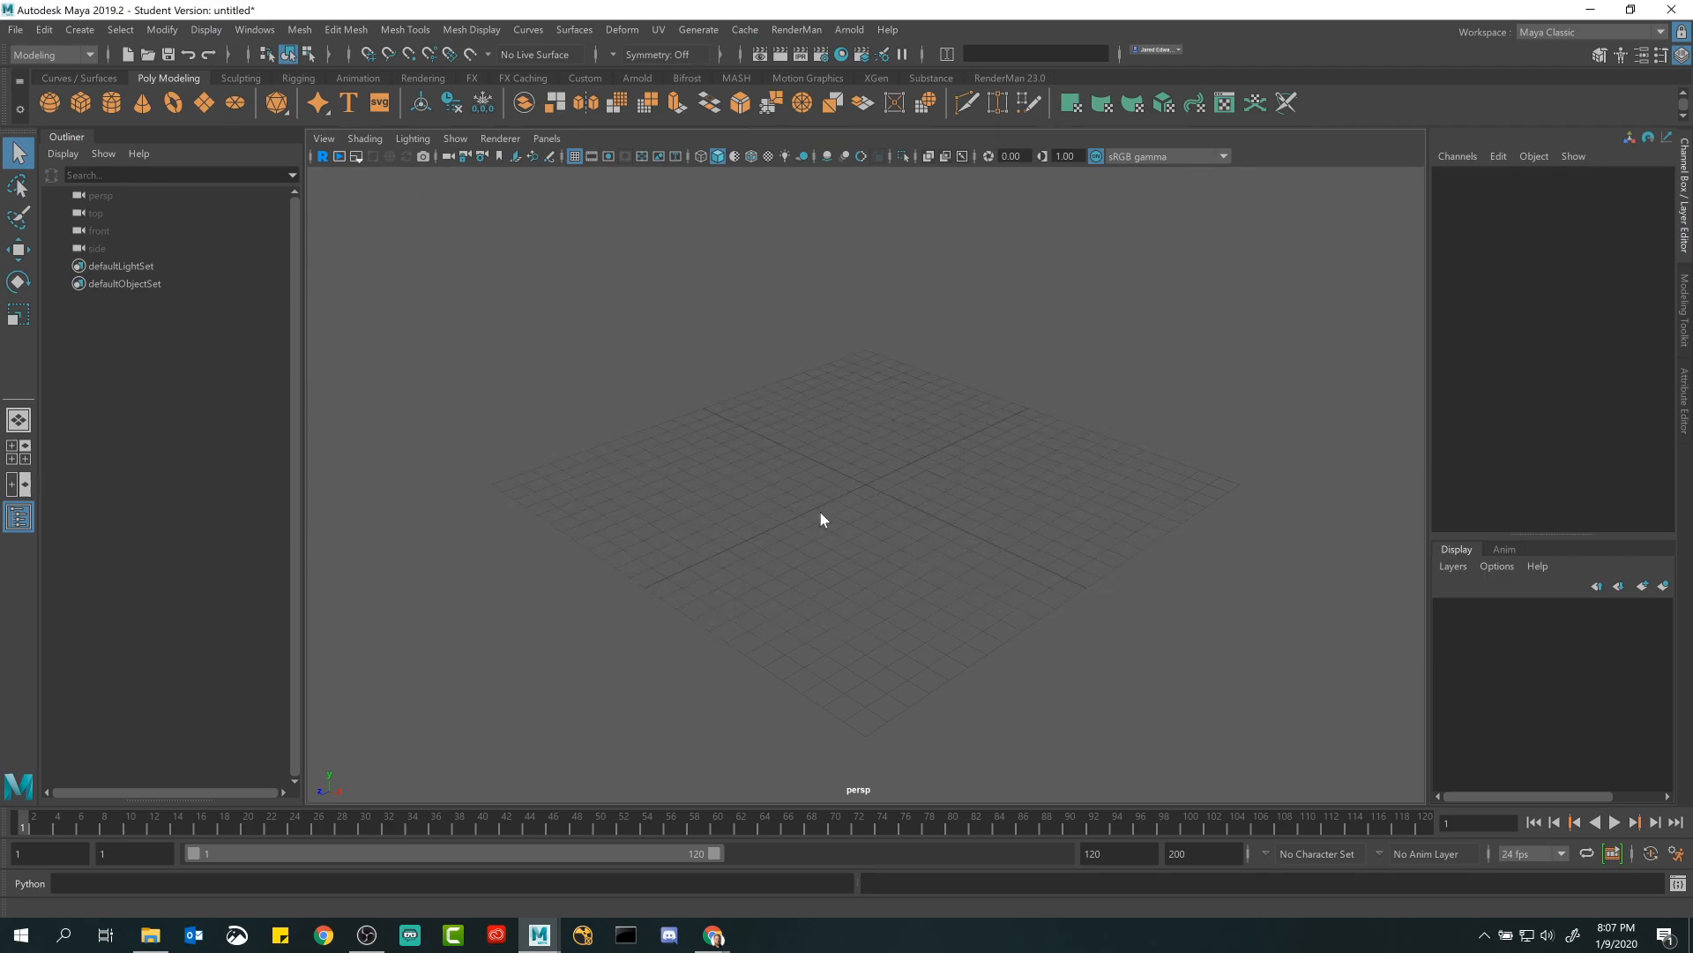
left_click(819, 511)
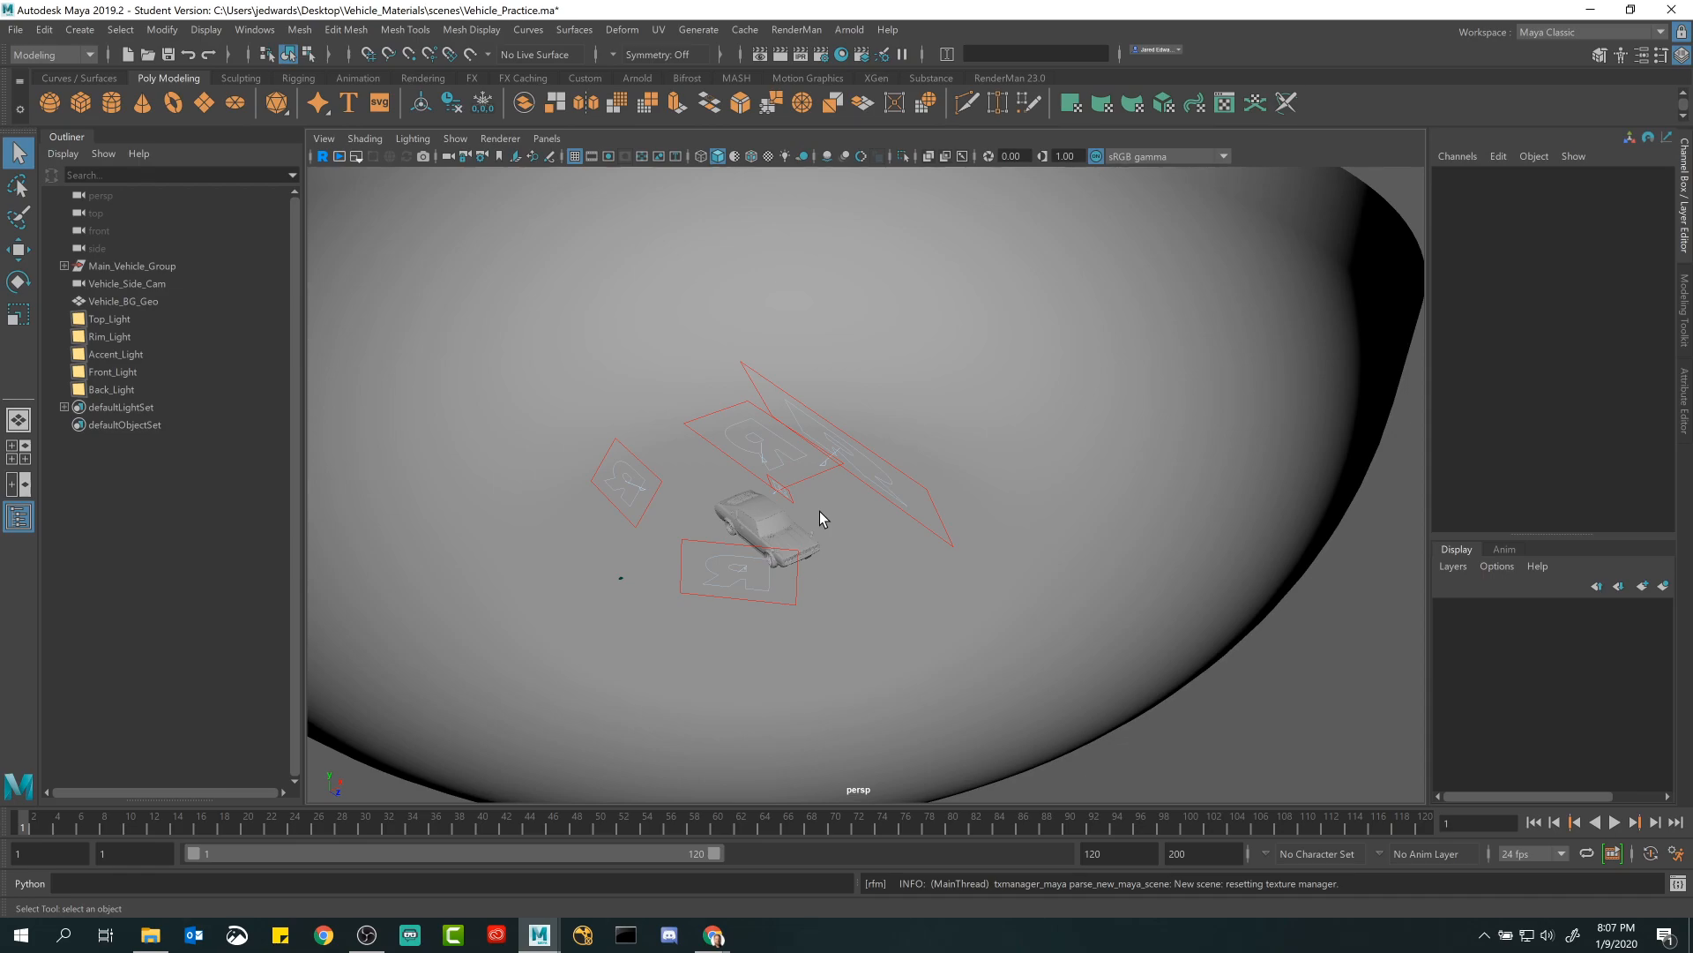
Select the side camera in front of the car and look through Vehicle_Side_Cam.
left_click_drag(762, 441, 858, 439, "alt")
middle_click_drag(859, 439, 874, 337, "alt")
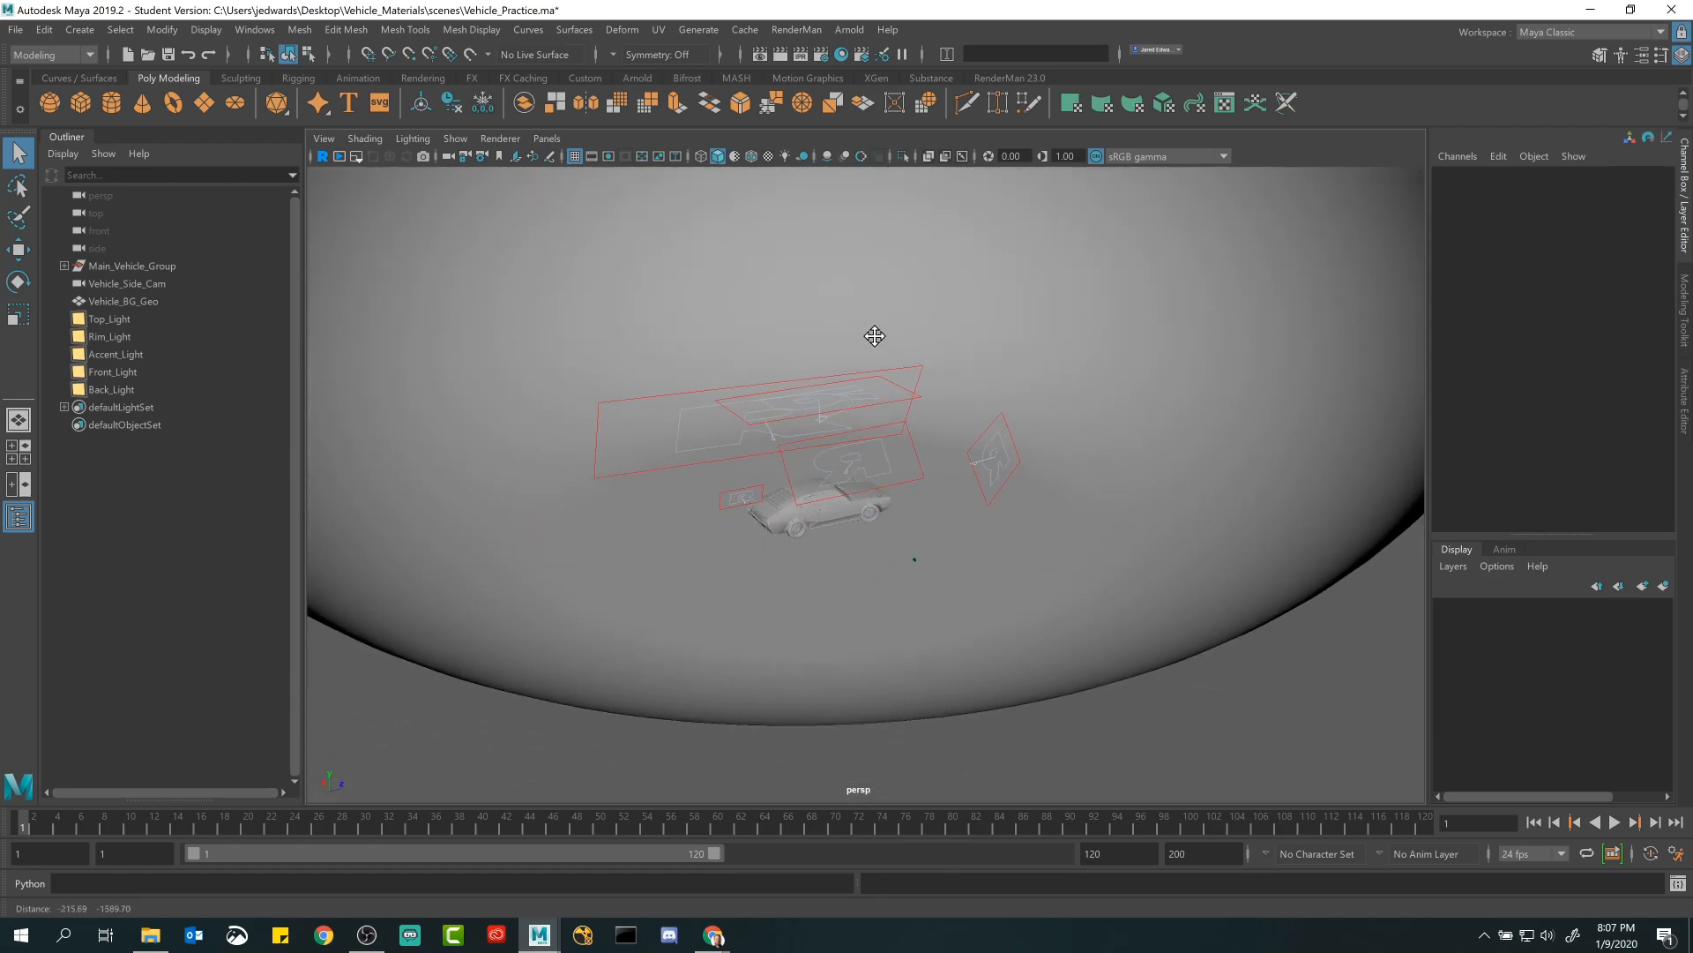
right_click_drag(874, 337, 1028, 479, "alt")
left_click_drag(1028, 480, 940, 479, "alt")
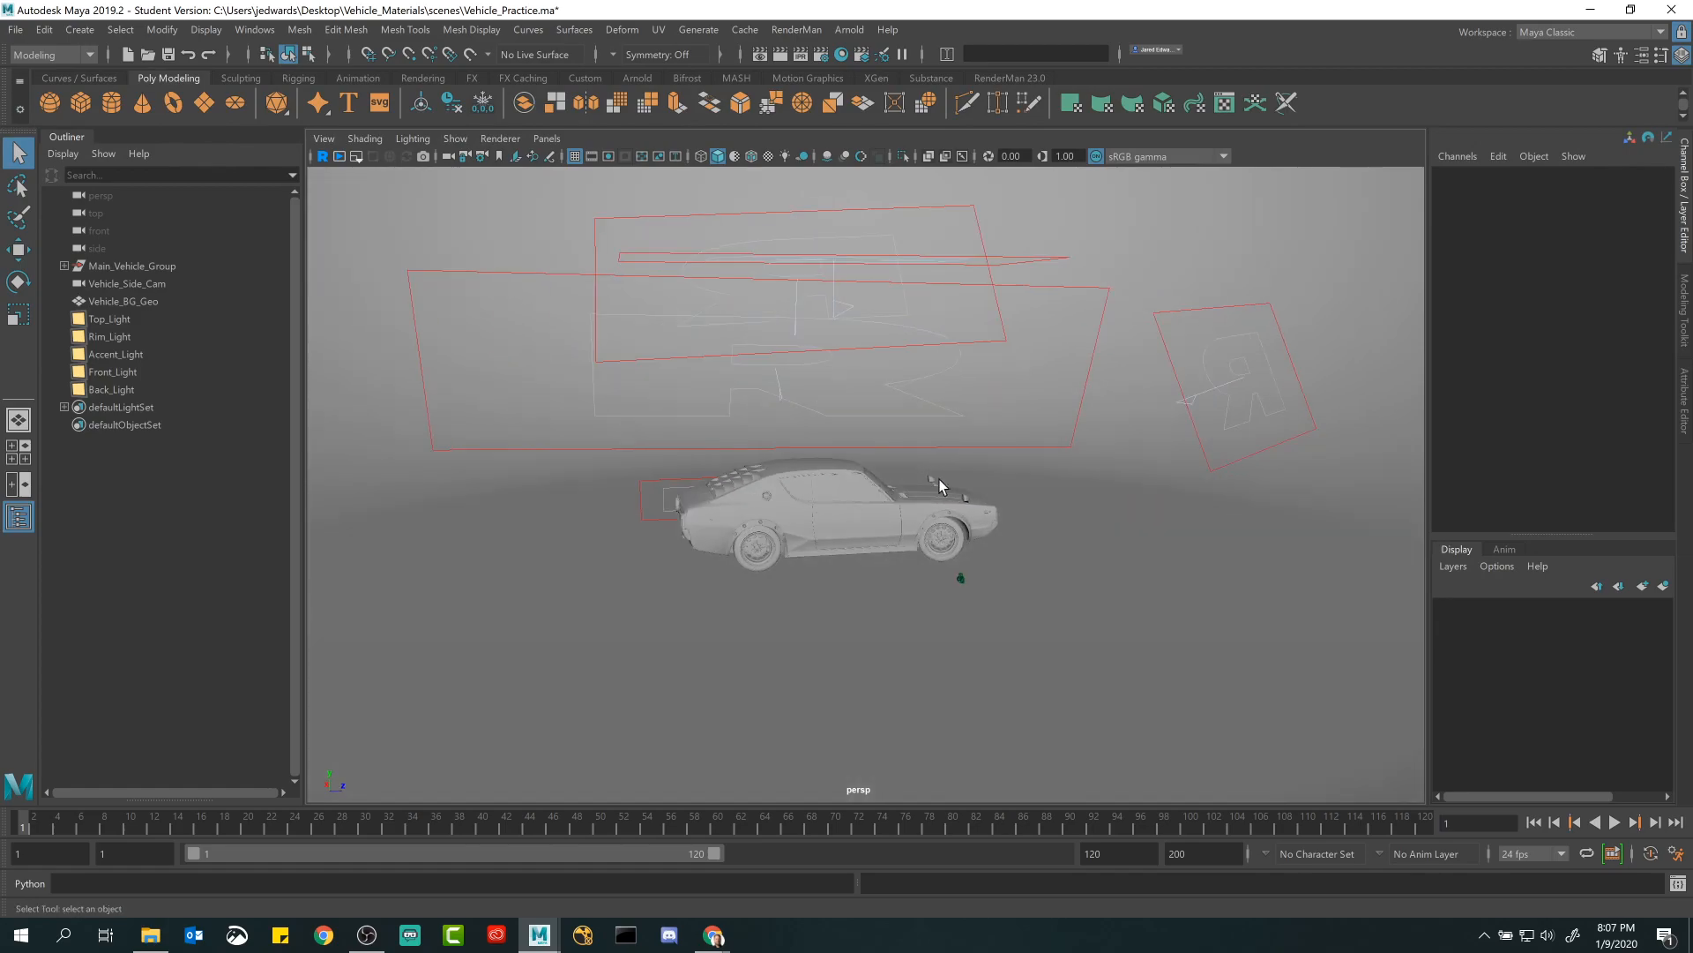
left_click(961, 583)
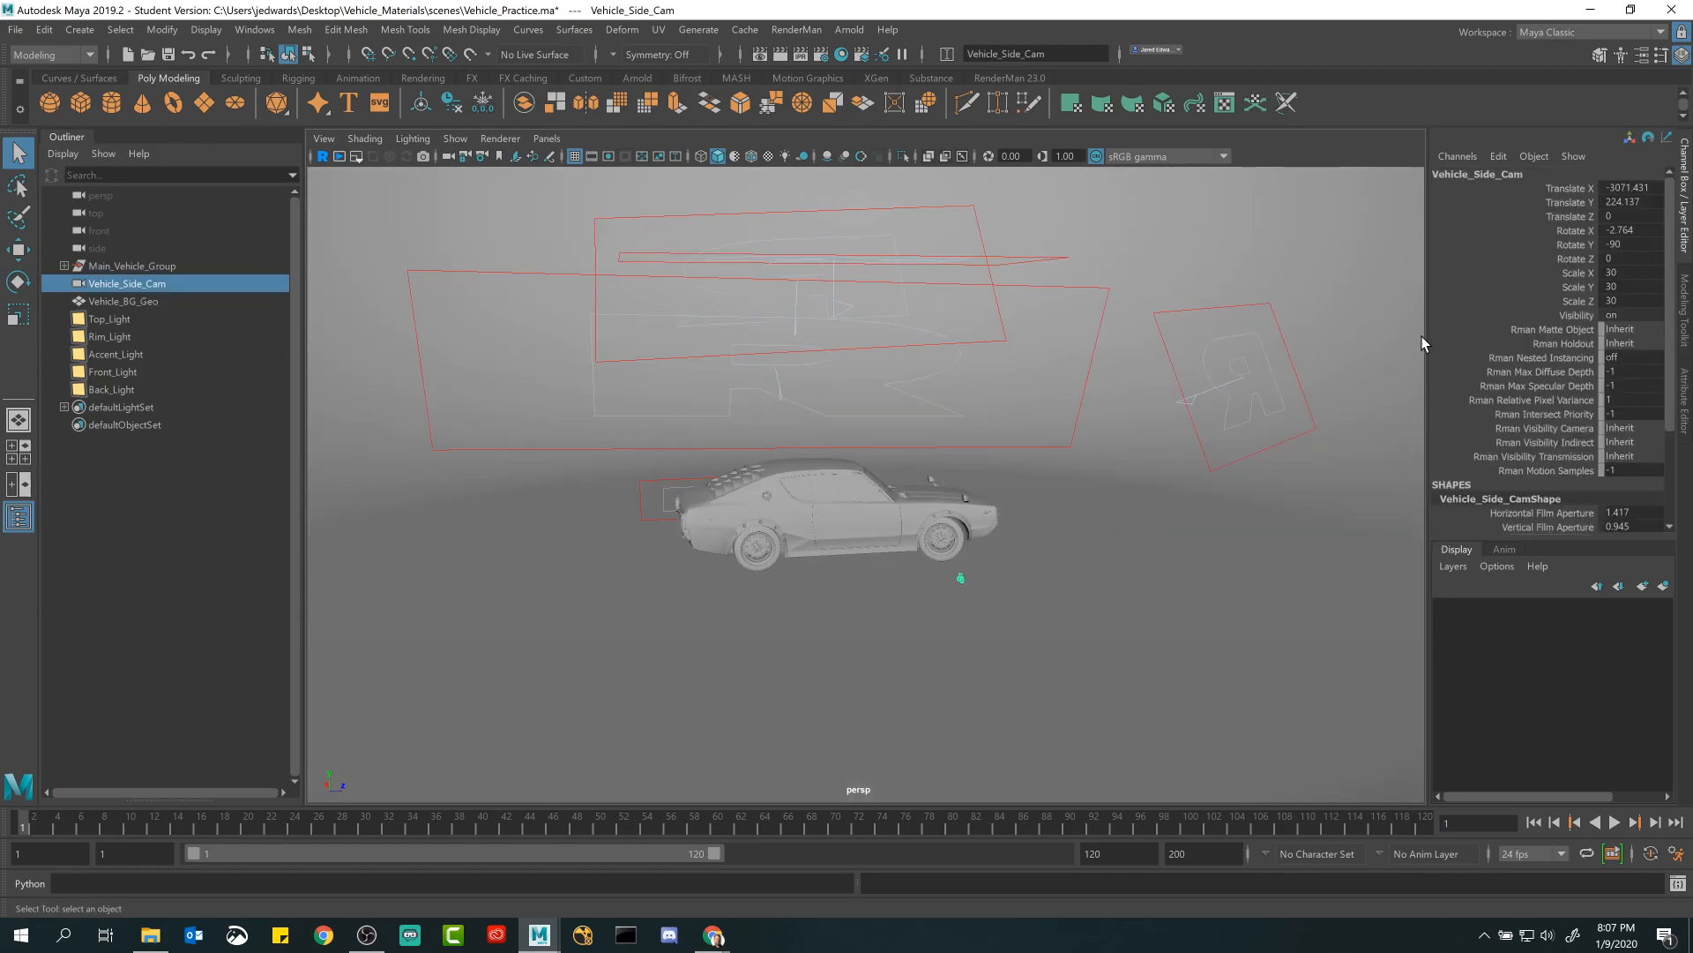
left_click(547, 138)
mouse_move(586, 160)
left_click(732, 165)
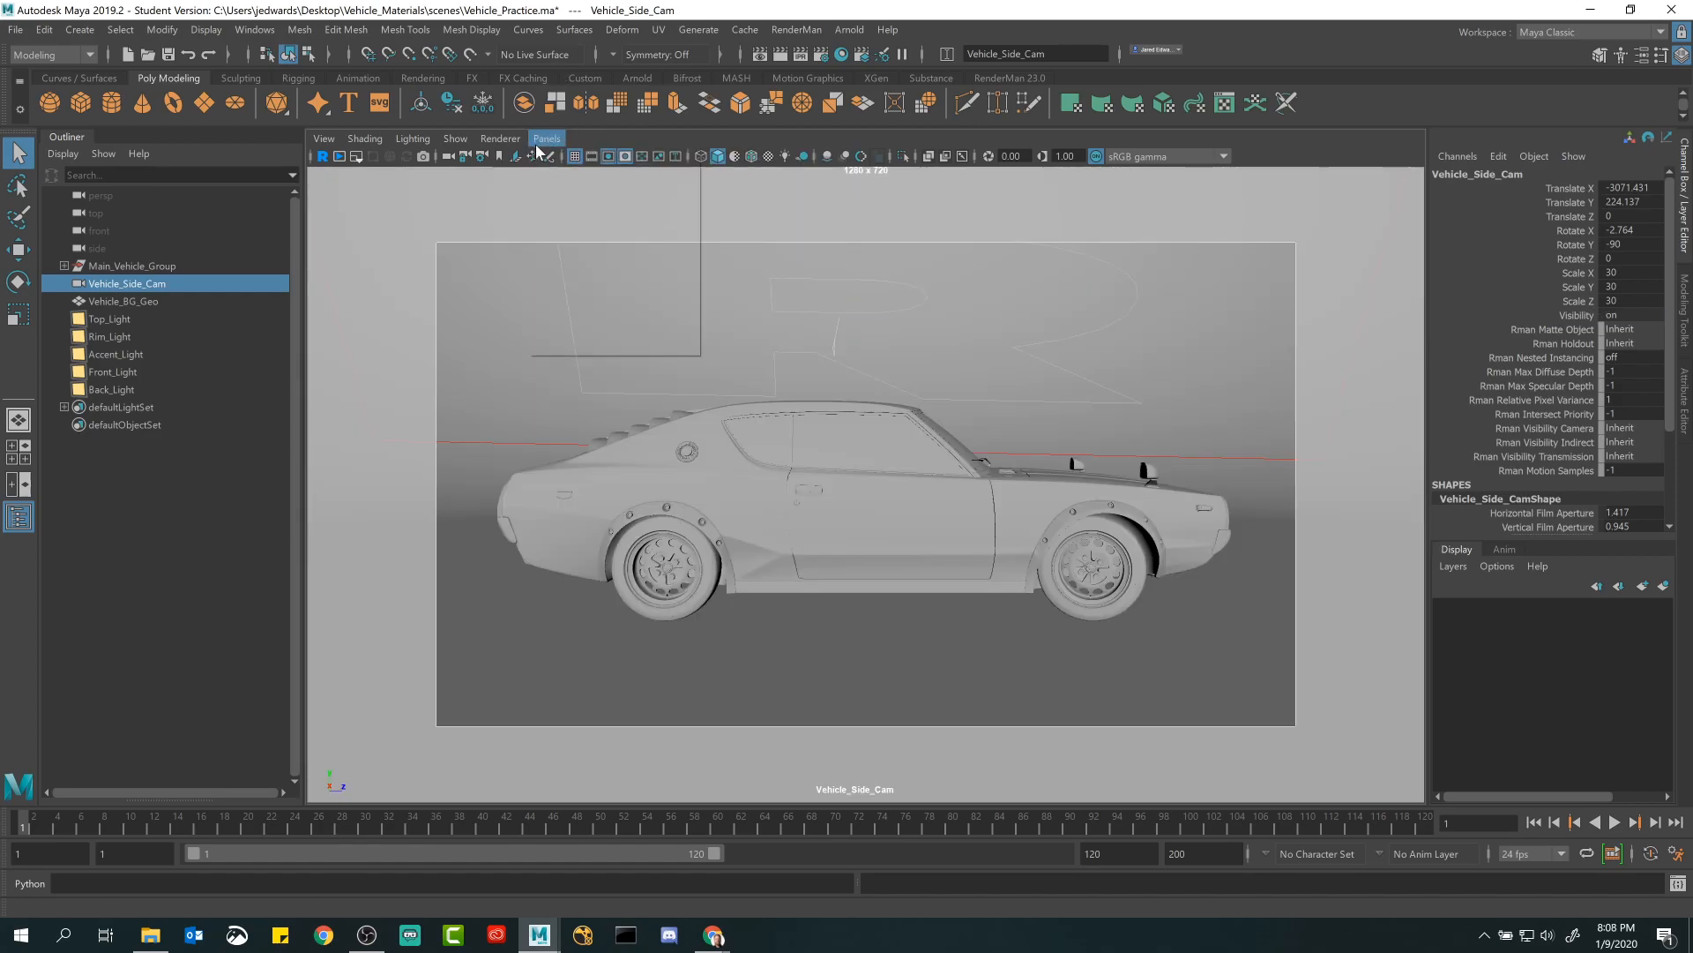
Return the viewport to the persp camera and view the car, lights and side camera from another angle.
left_click(546, 138)
left_click(765, 175)
left_click_drag(811, 327, 877, 378, "alt")
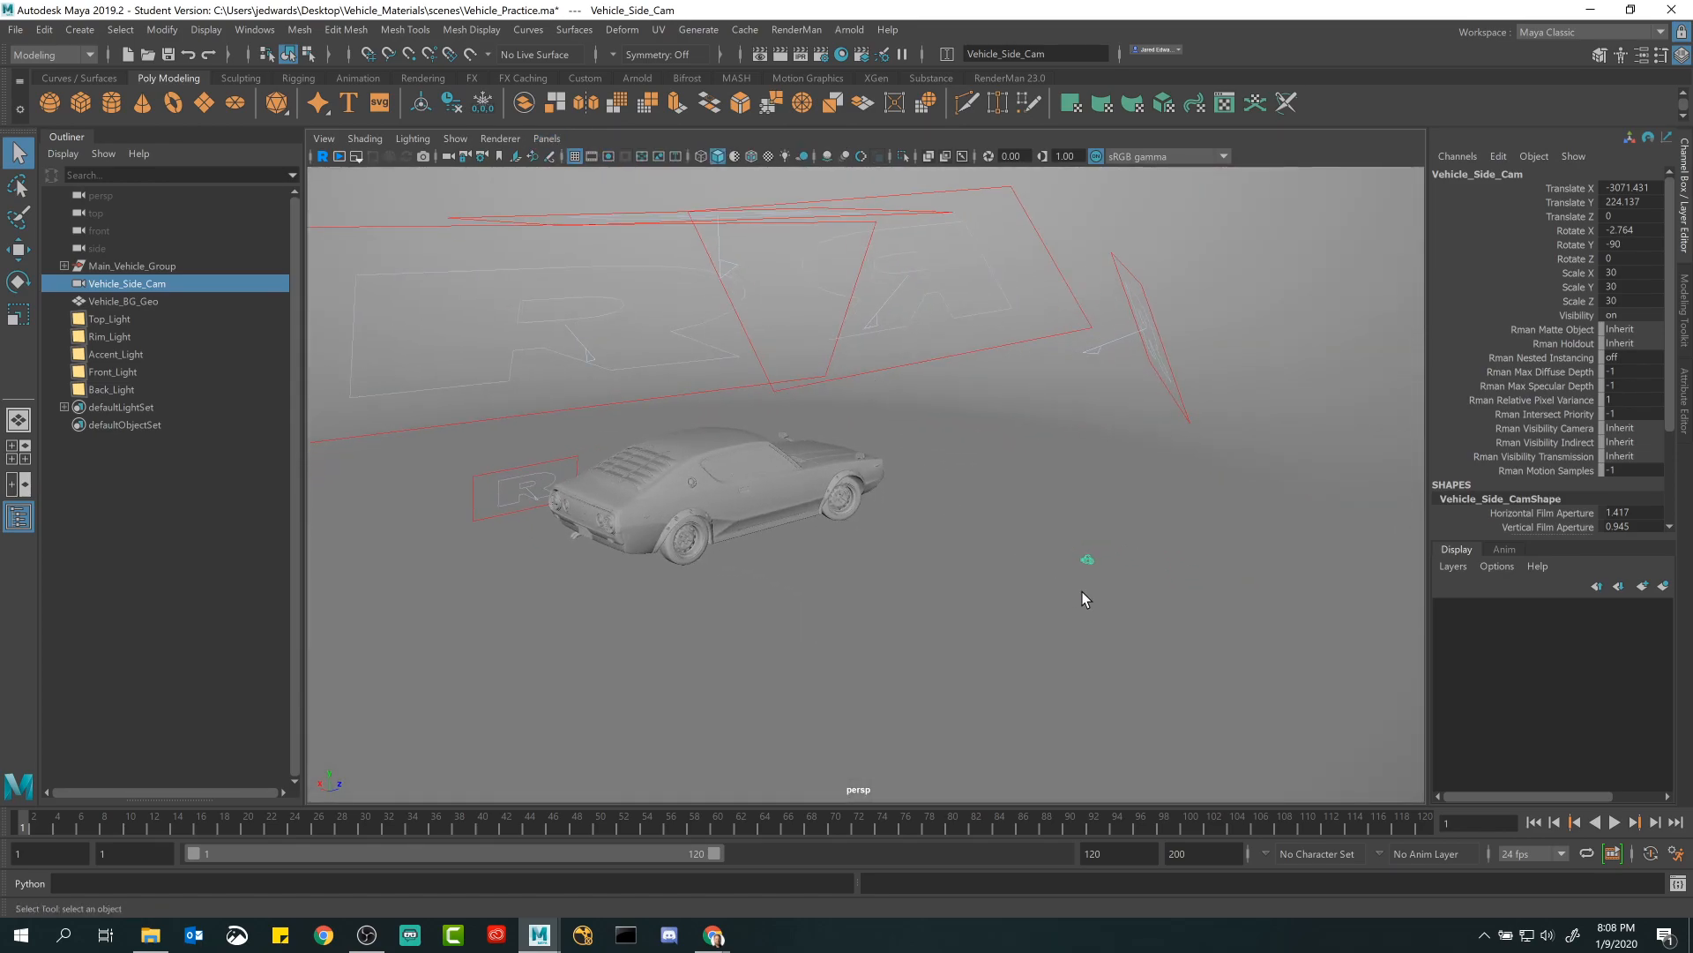
Look through Vehicle_Side_Cam again and lock the camera against accidental movement.
left_click(547, 138)
mouse_move(586, 160)
left_click(732, 160)
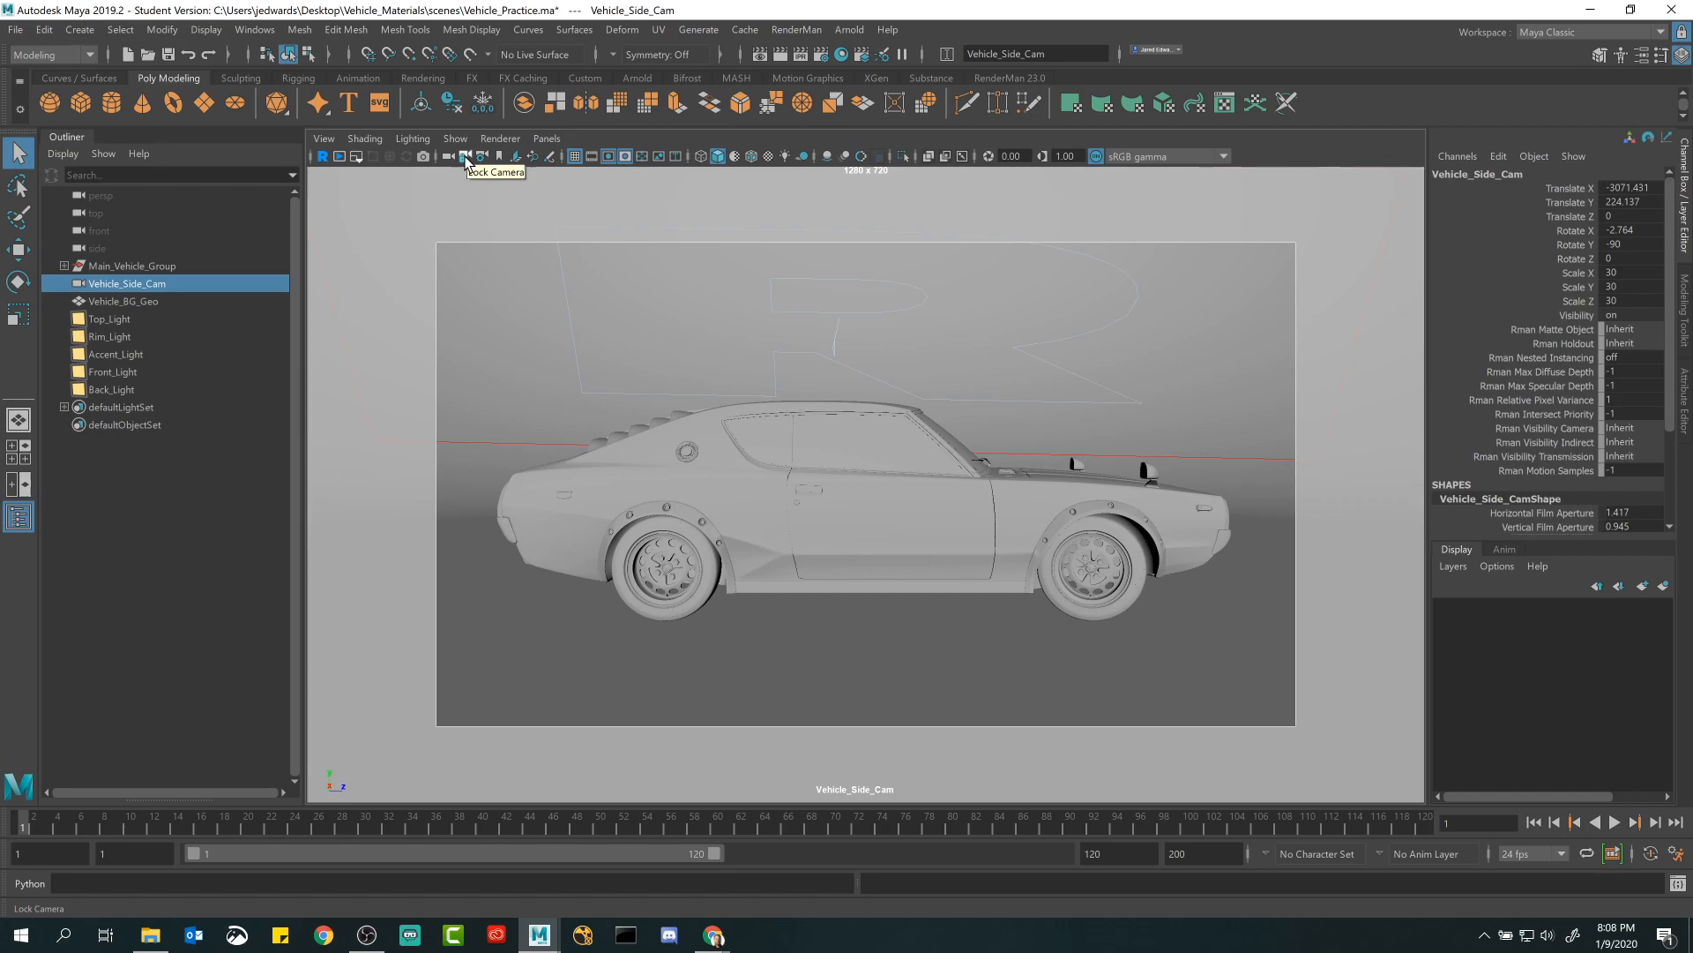
left_click(465, 157)
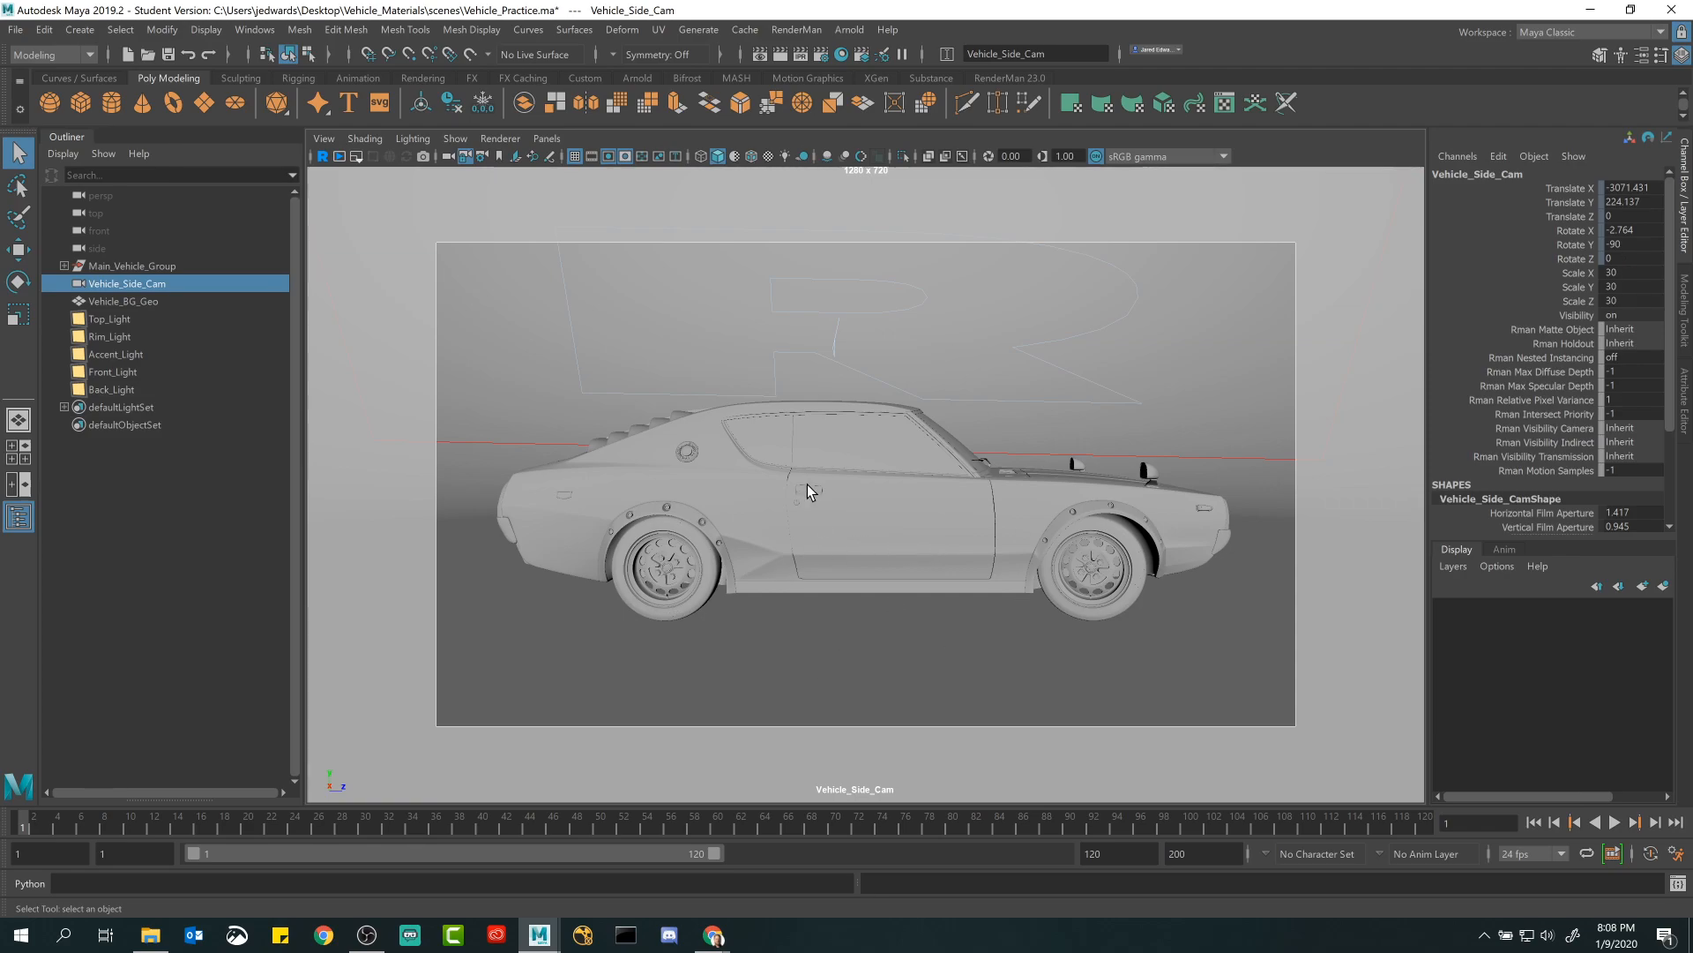
Preview the side camera view with a live RenderMan viewport render, stop it, and select the car's door panel.
left_click(323, 159)
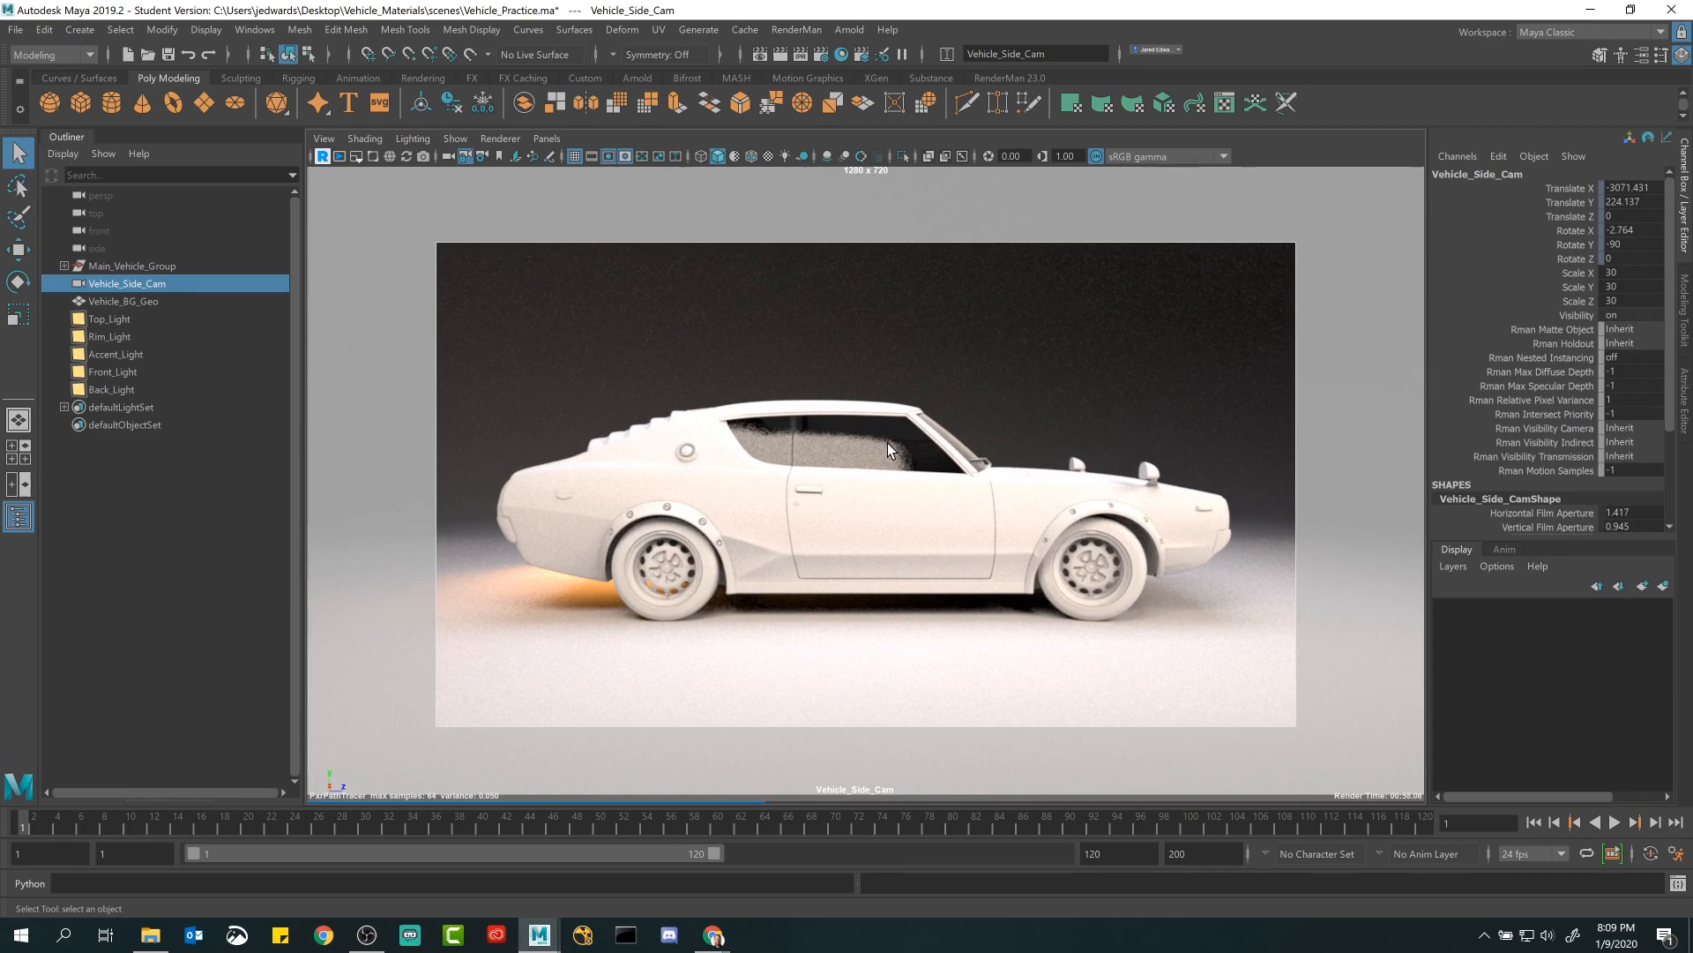
left_click(887, 443)
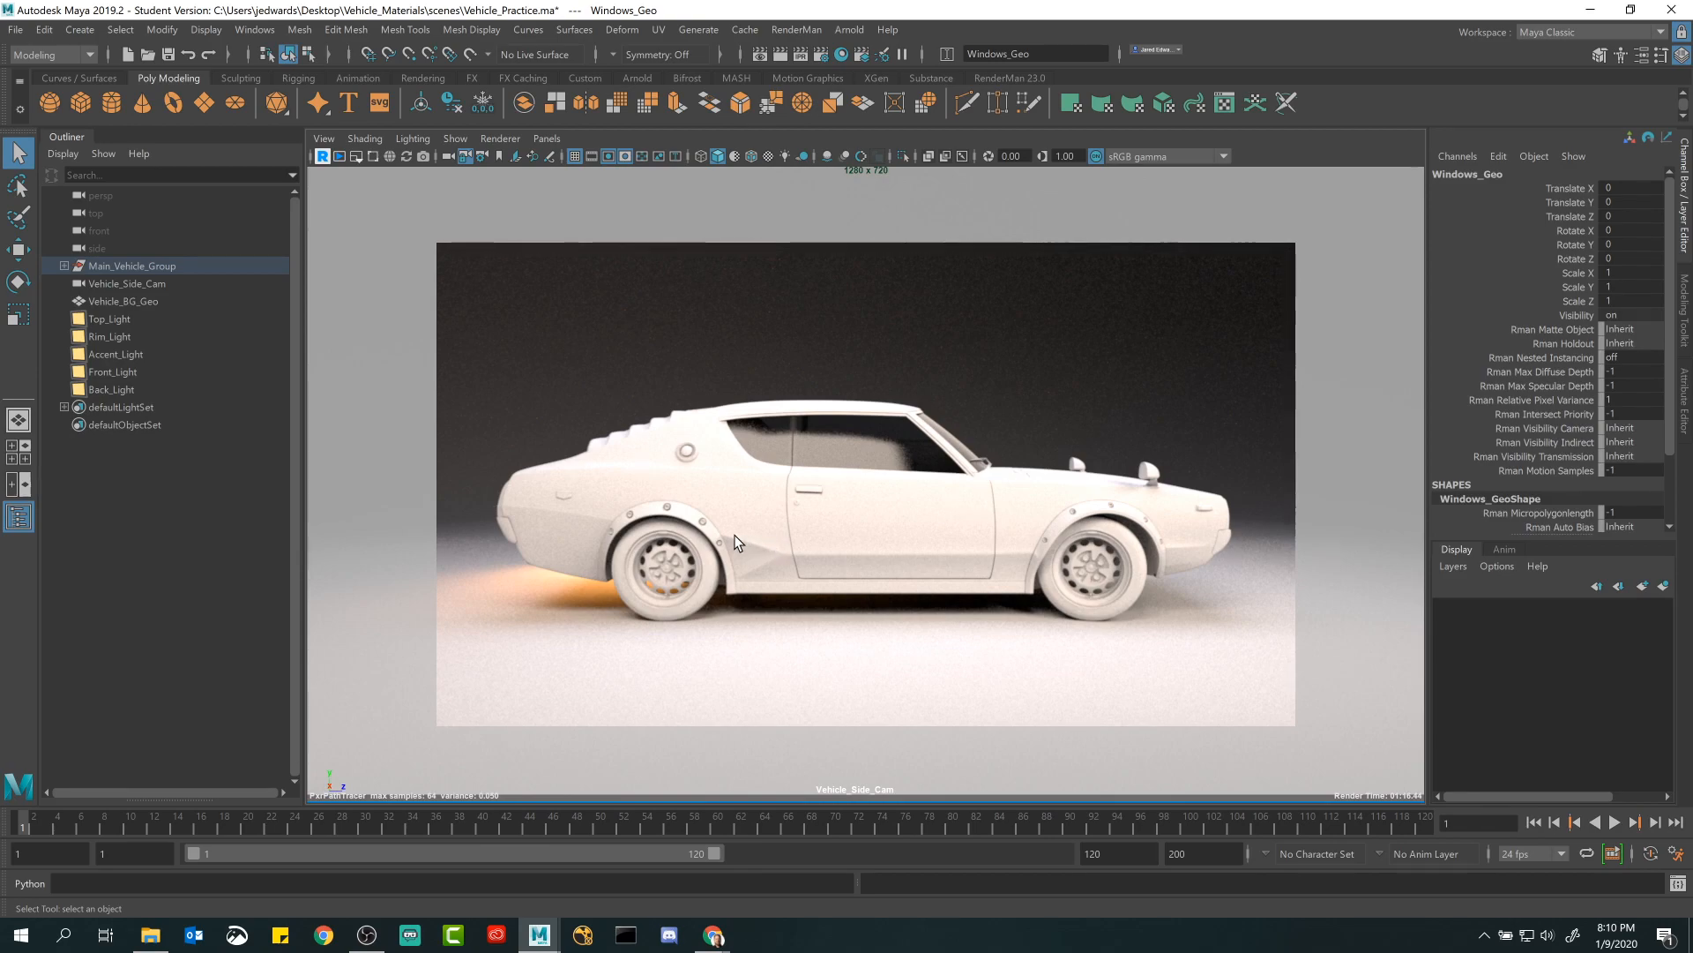
left_click(324, 157)
left_click(881, 521)
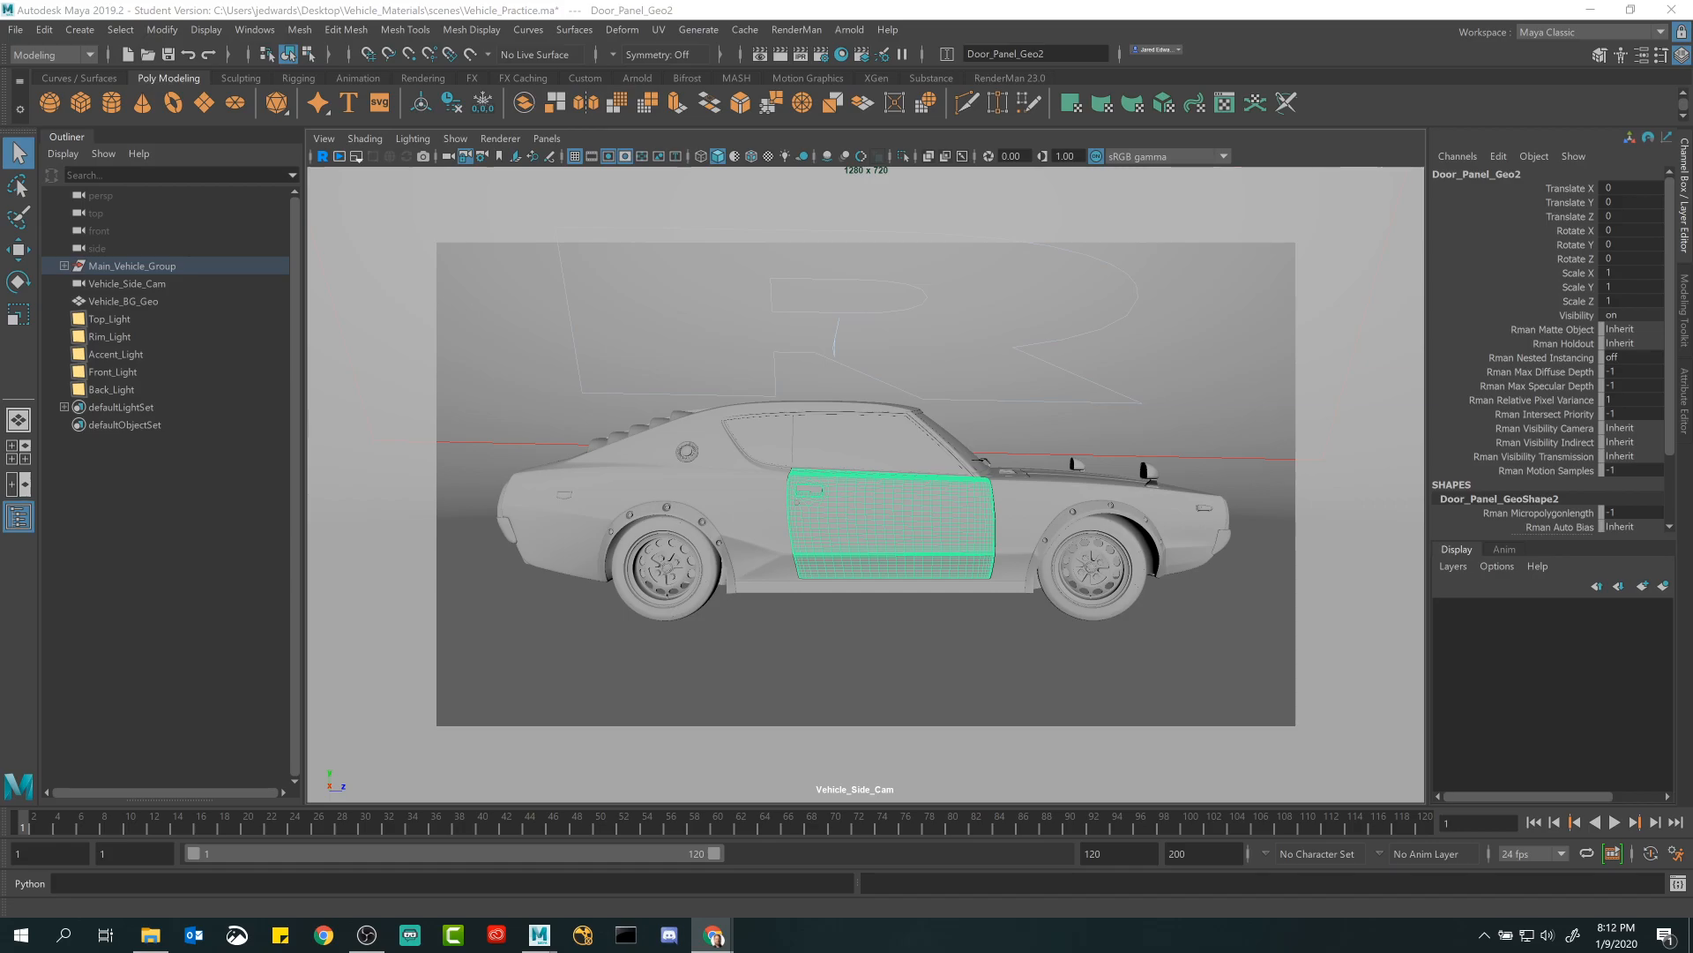
Switch to Chrome and examine the image search results for army green primer.
left_click_drag(577, 0, 898, 38)
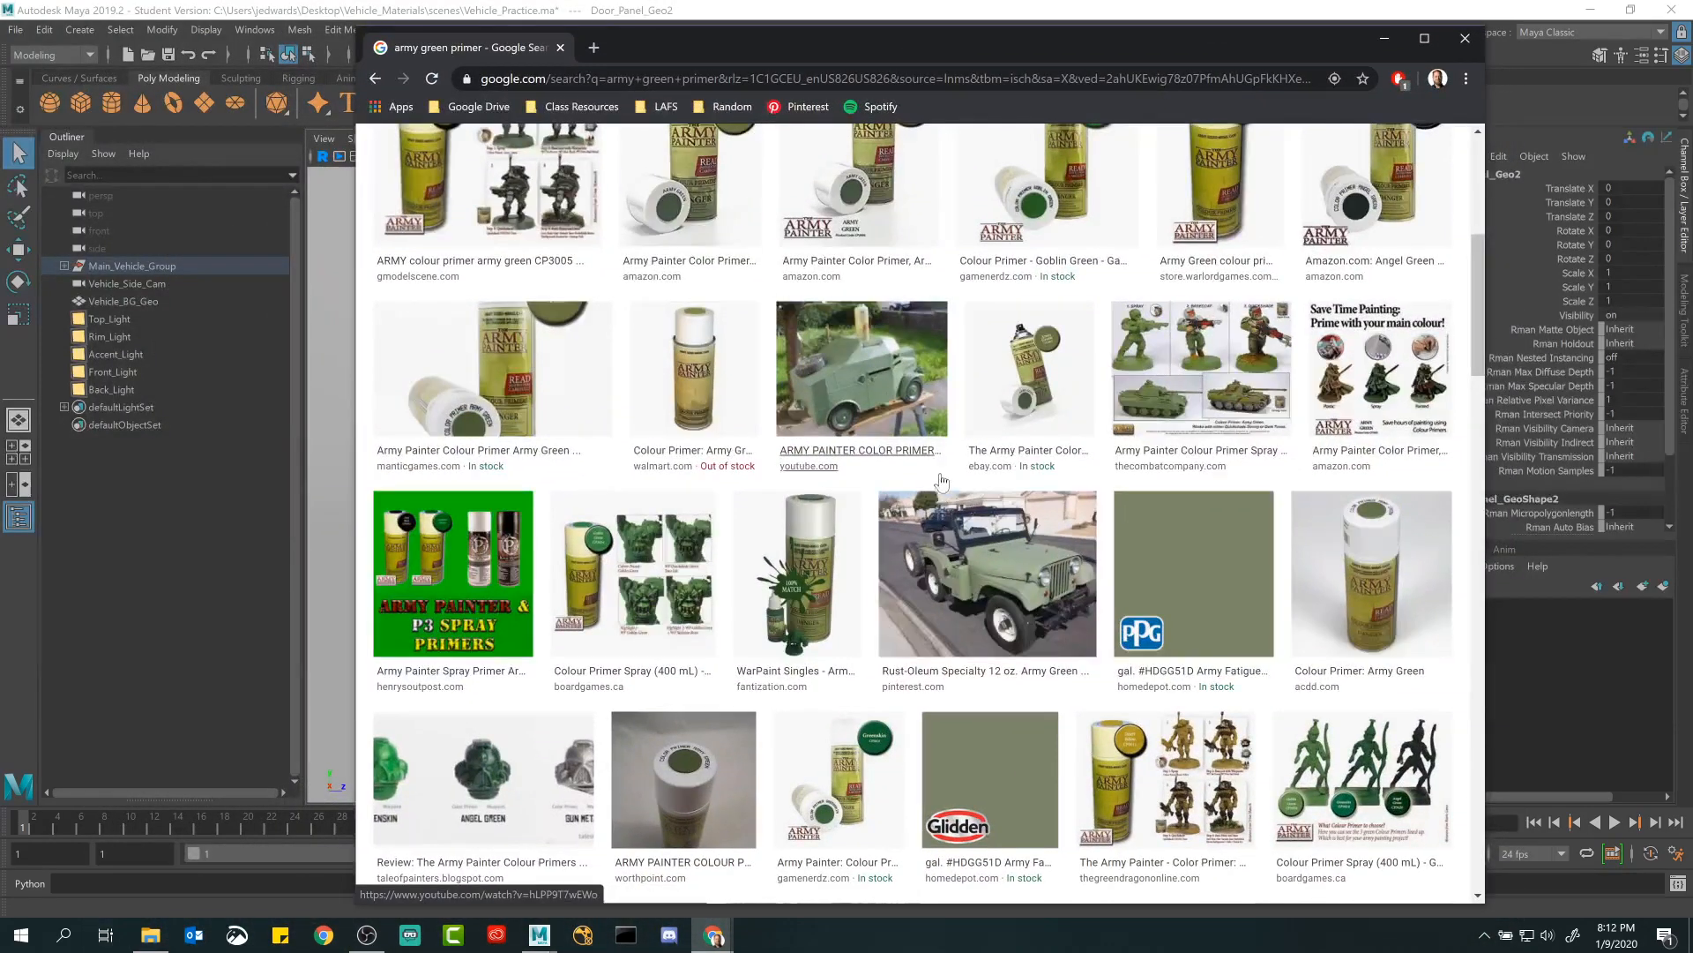
scroll(907, 279, "up", 6)
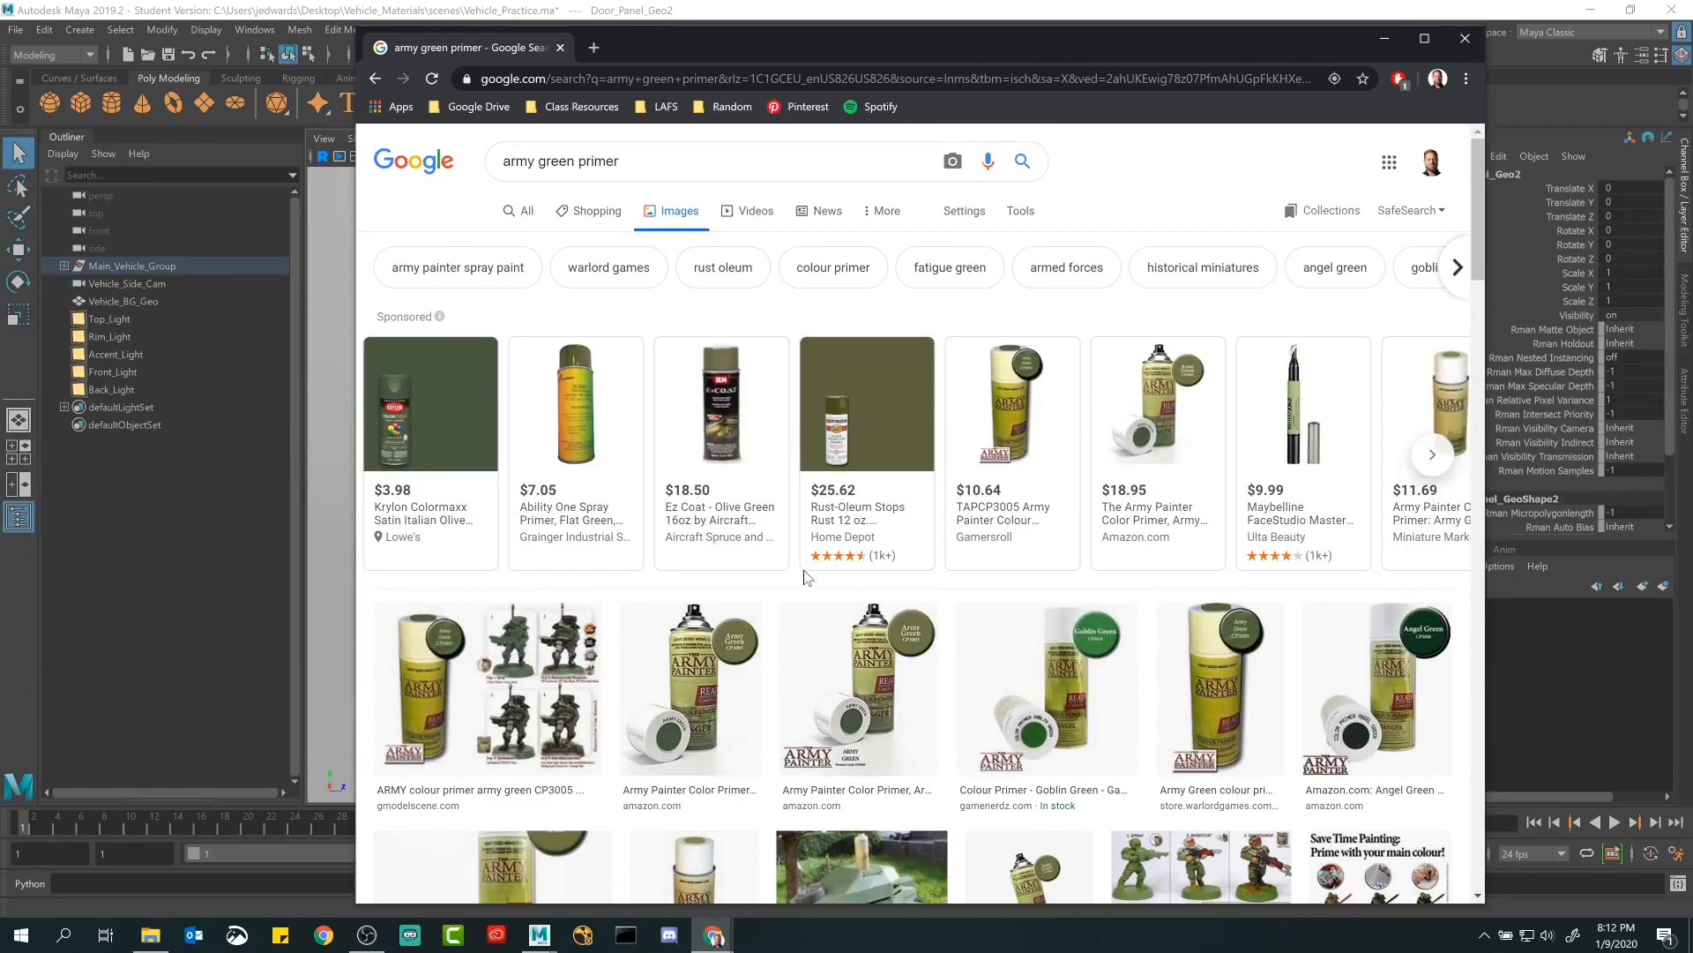
Find the Glidden #HDGG51D Army Fatigue Green paint swatch among the image results and open its preview.
scroll(812, 578, "down", 6)
scroll(869, 656, "down", 3)
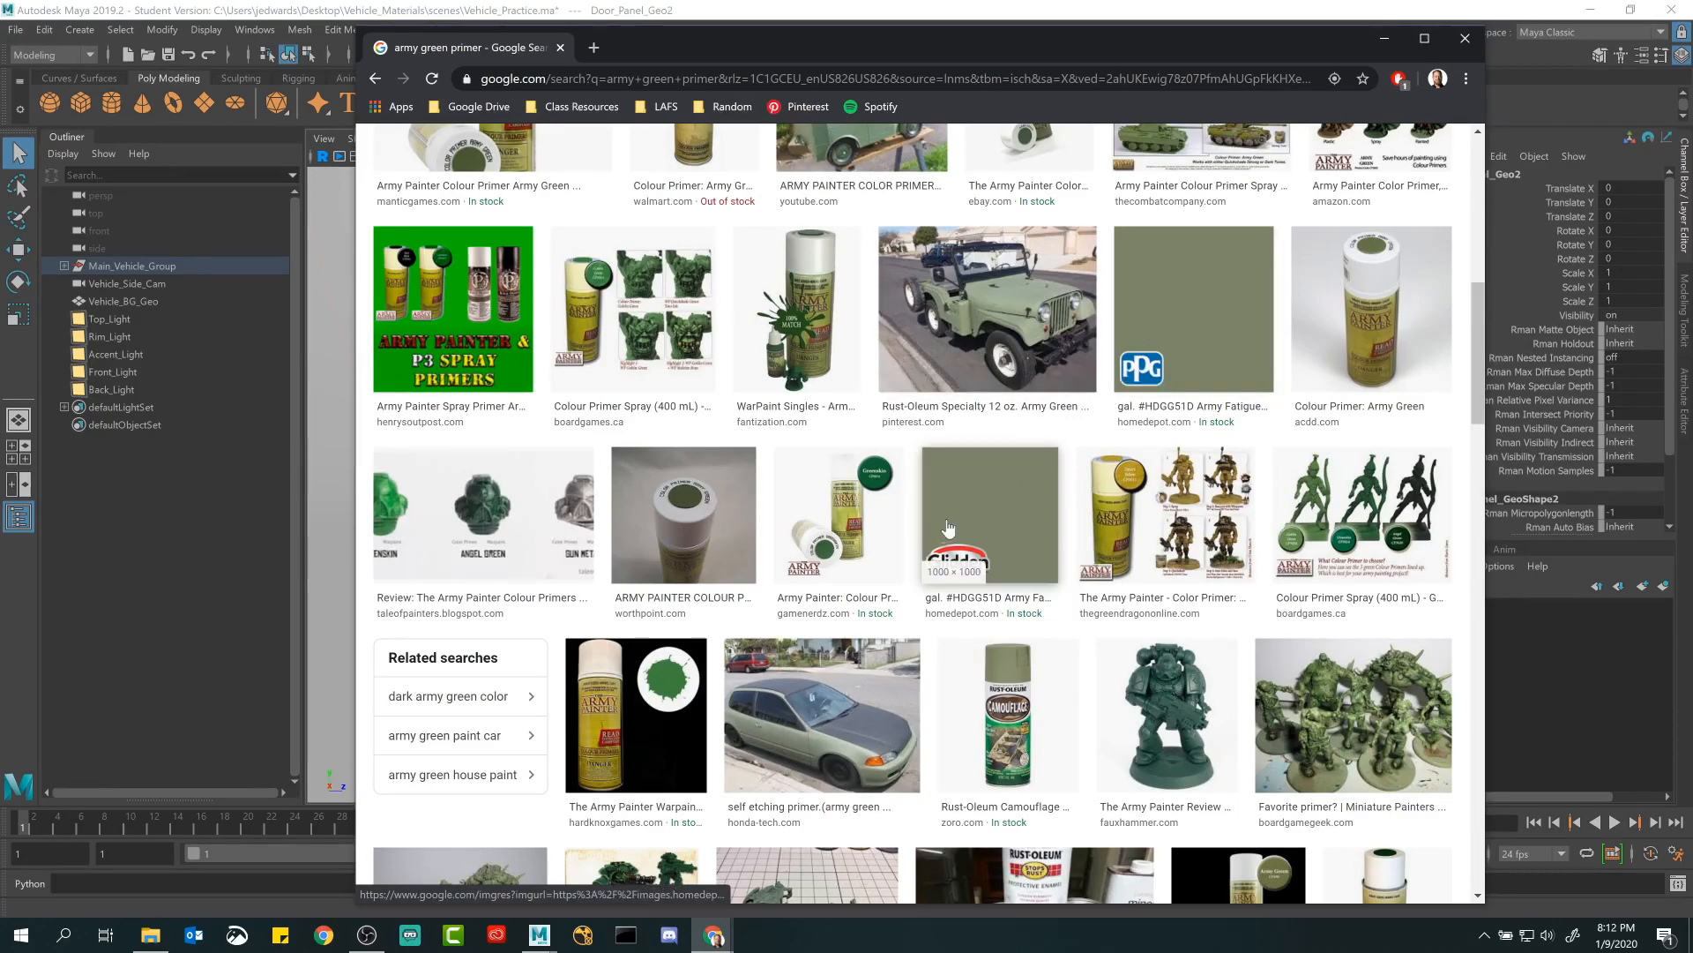
scroll(979, 520, "down", 2)
scroll(973, 528, "up", 1)
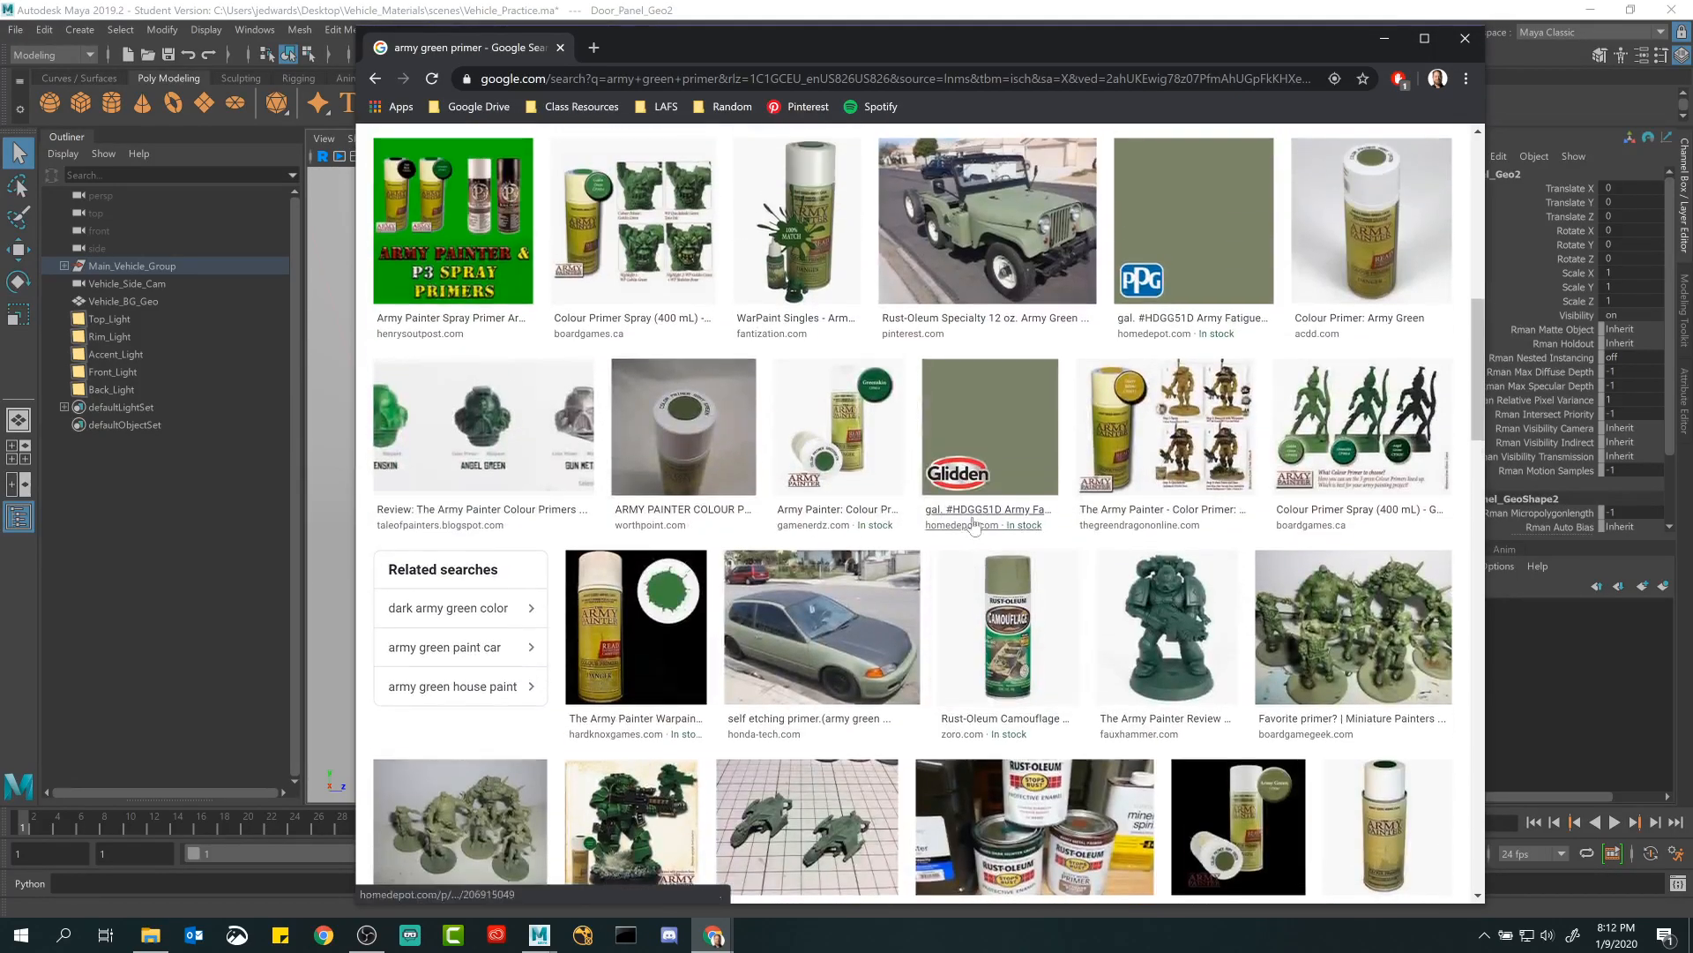
left_click(992, 411)
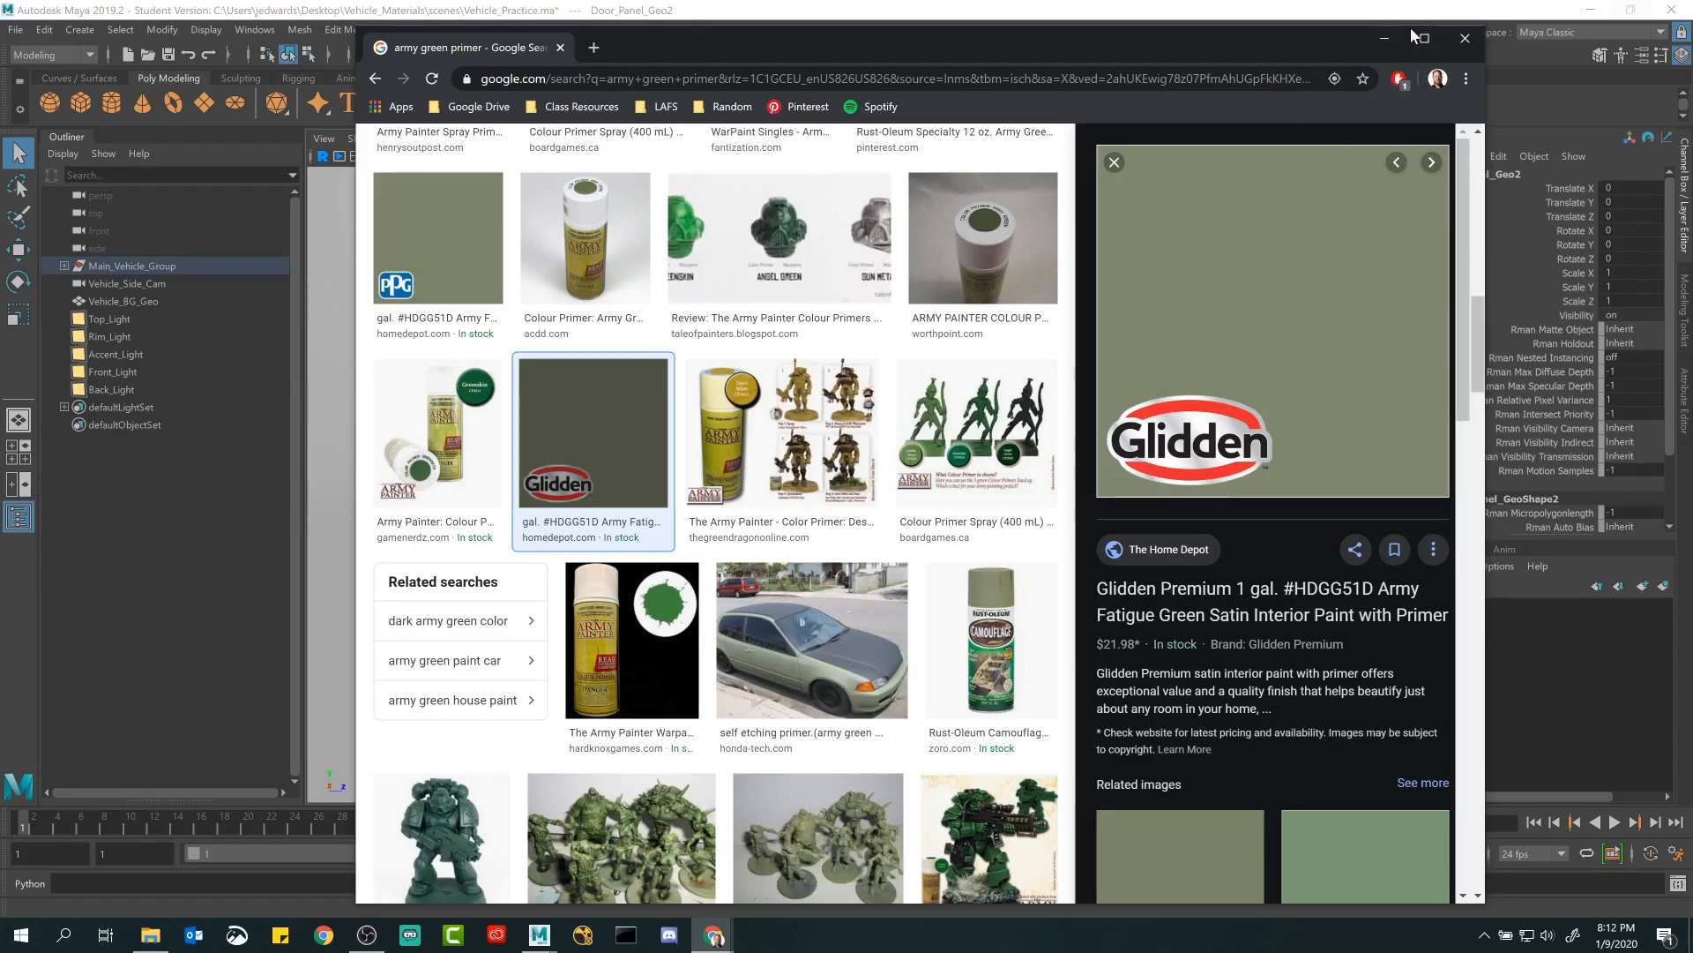
Restore the Maya window to a smaller size to free up desktop space, and bring back the Chrome image results.
left_click(1381, 39)
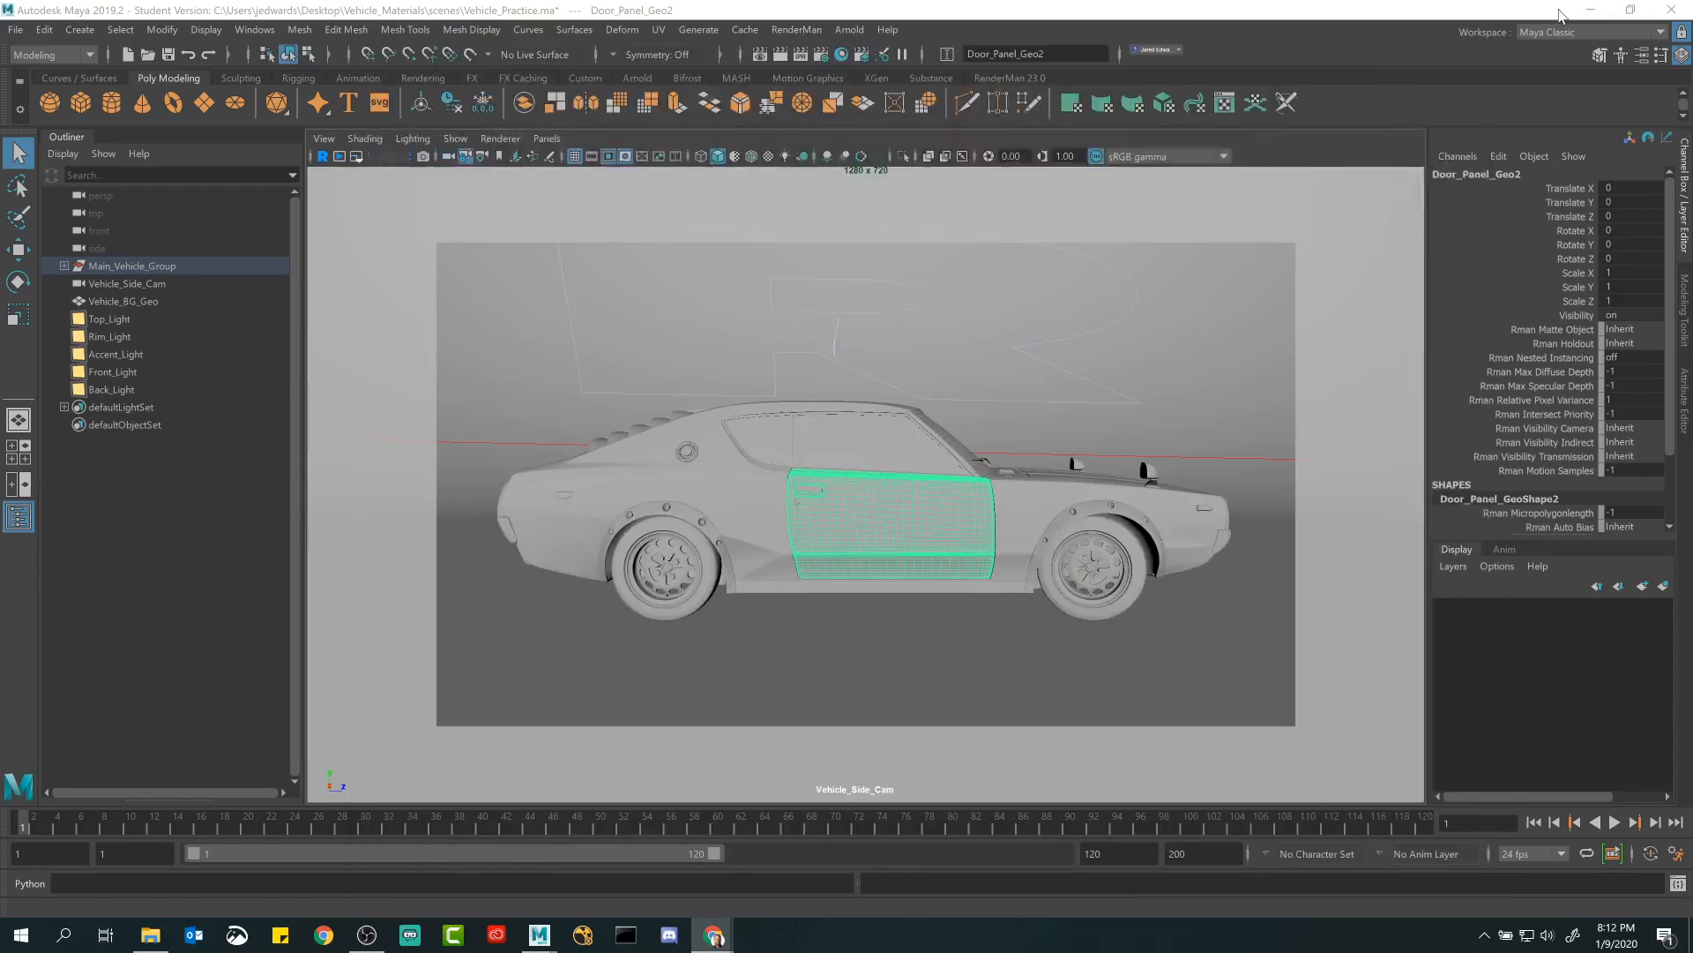
left_click(1630, 10)
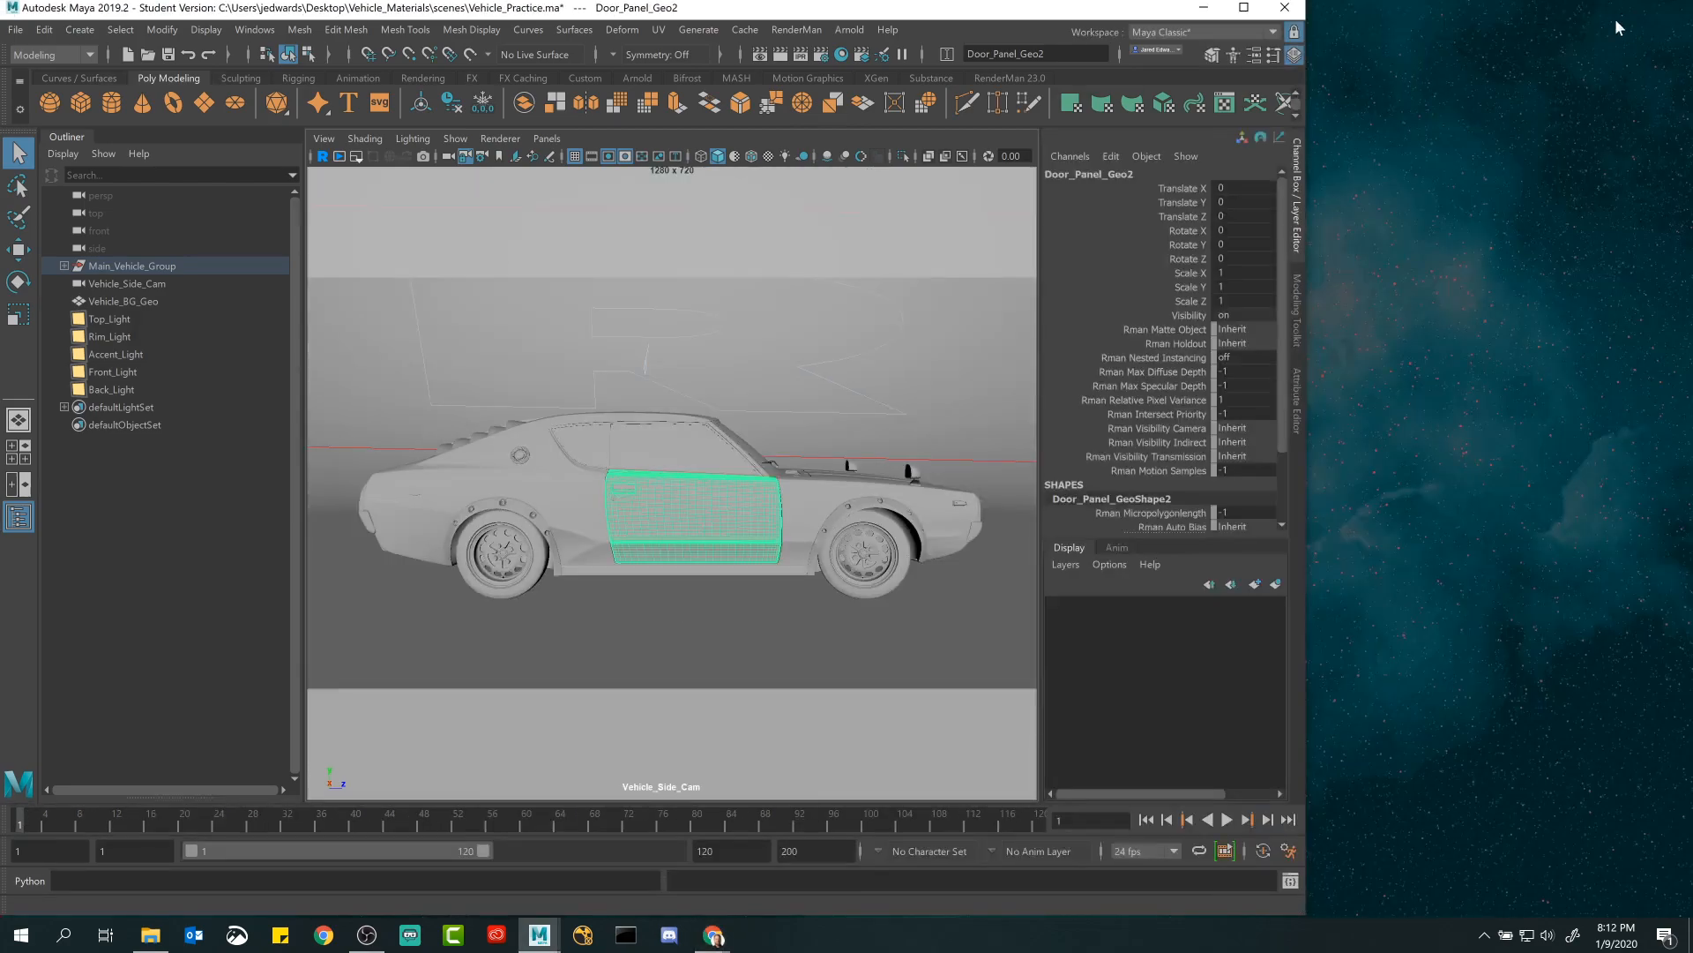
mouse_move(714, 935)
left_click(845, 891)
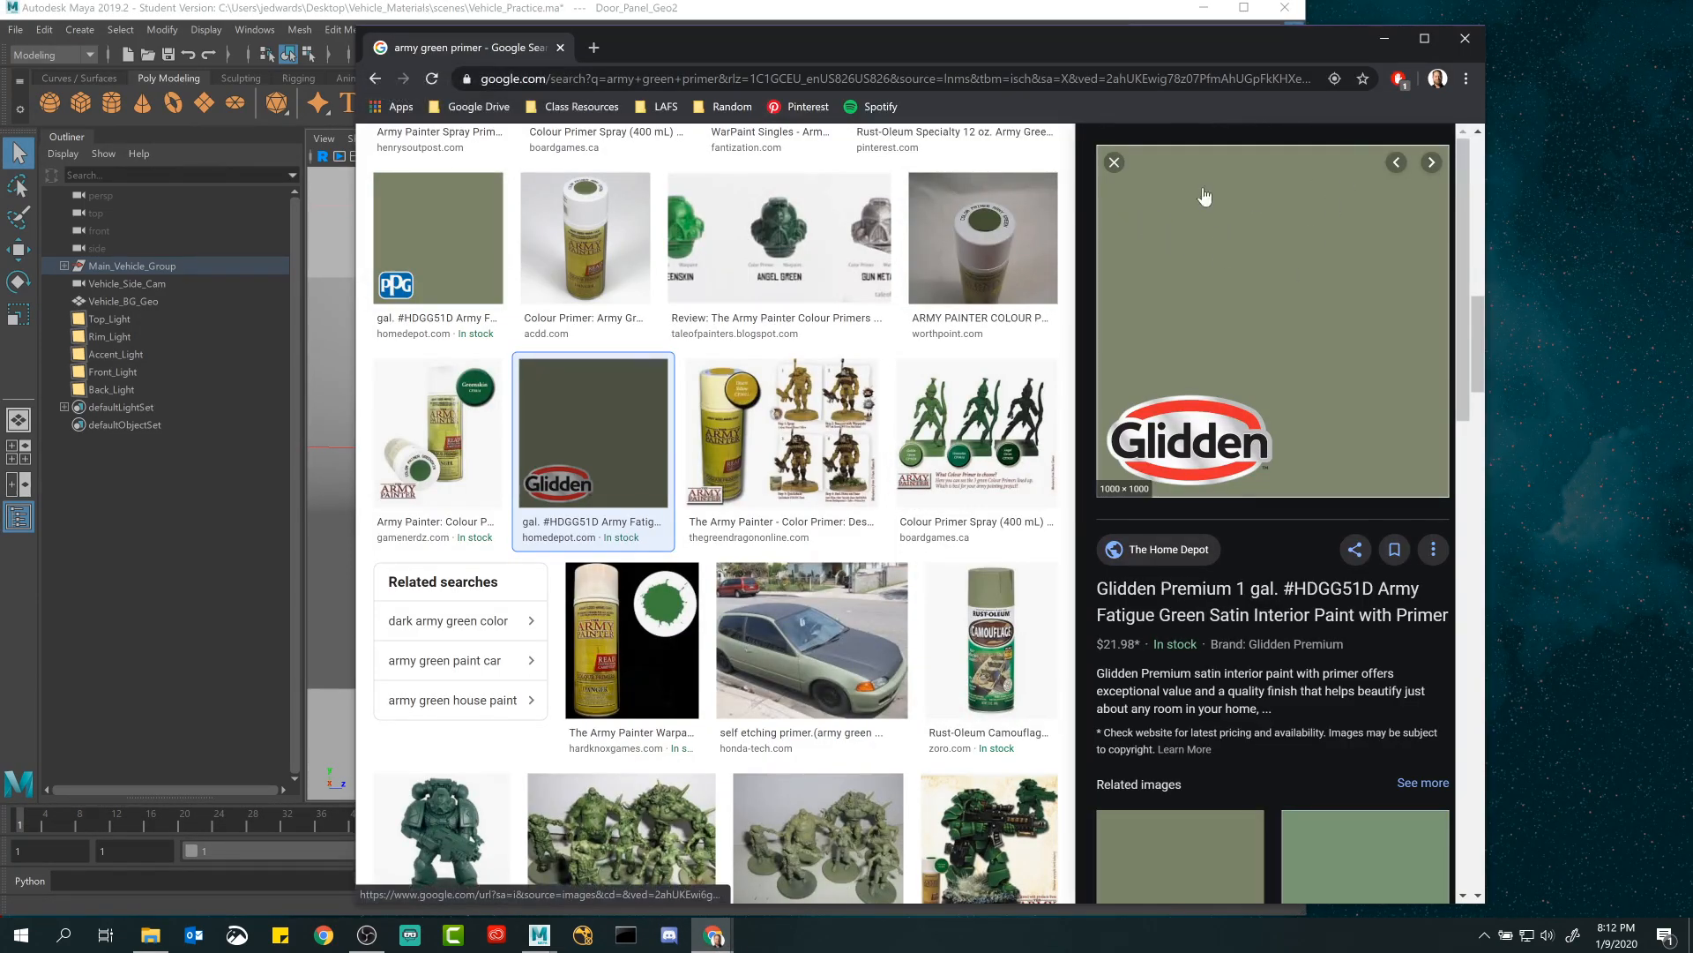
Open the Glidden paint's Home Depot page in its own window, block location access, and place the swatch beside Maya.
left_click(1259, 334)
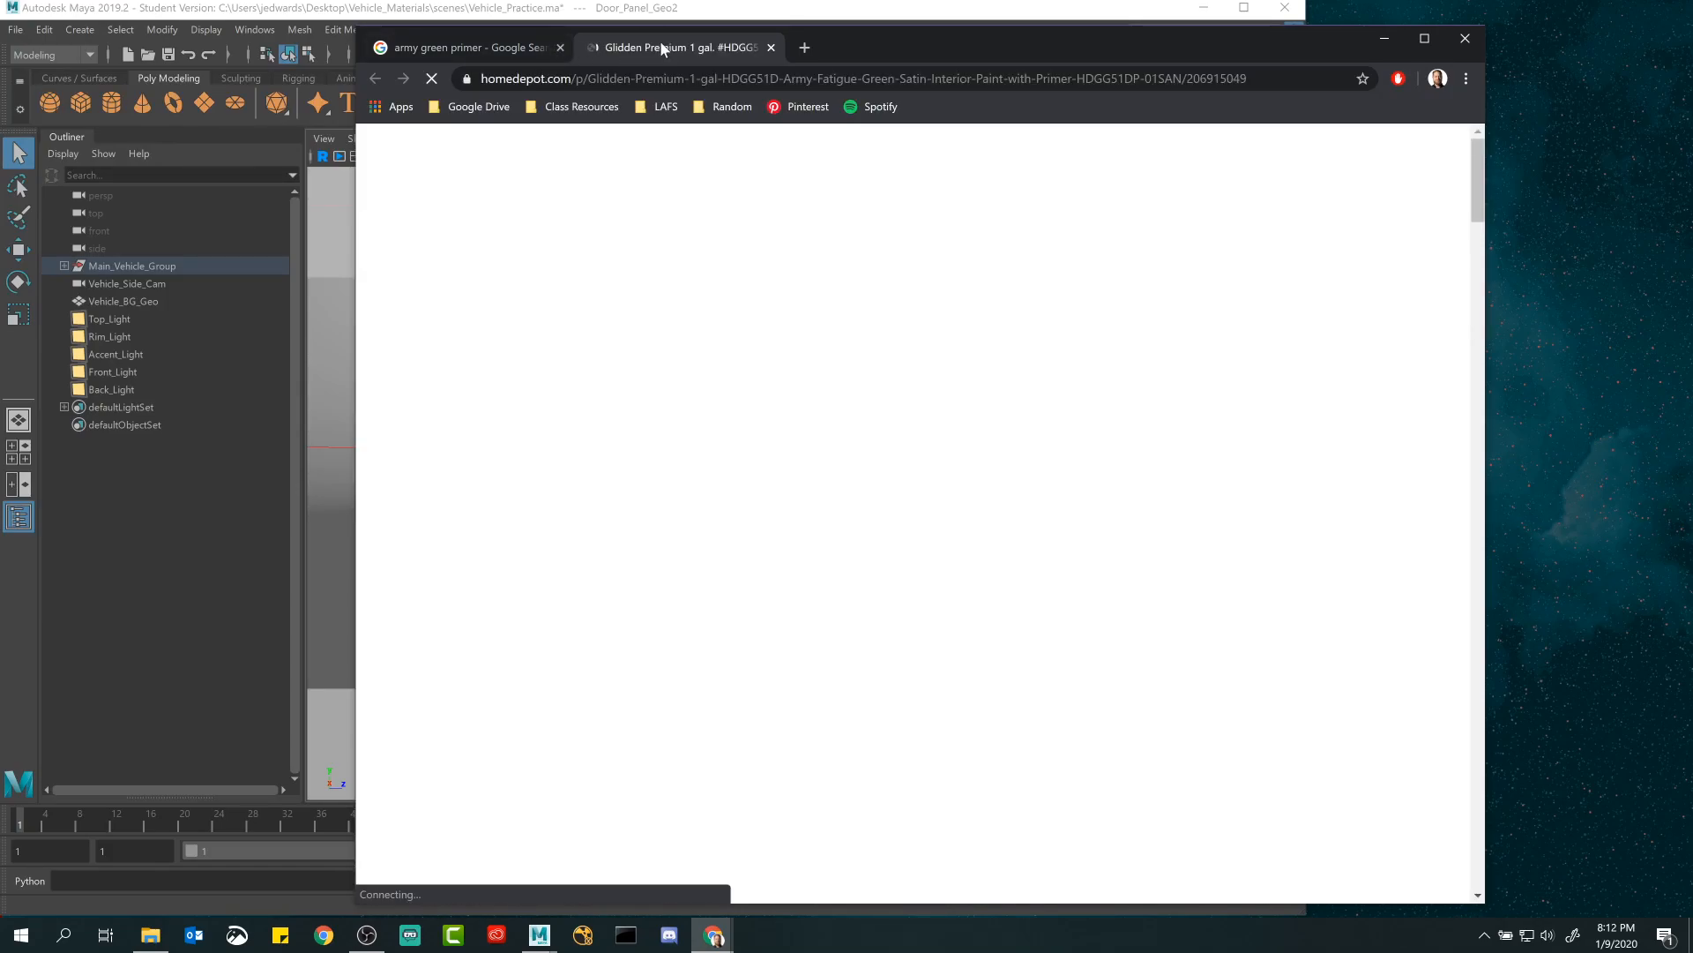
left_click_drag(660, 41, 1181, 65)
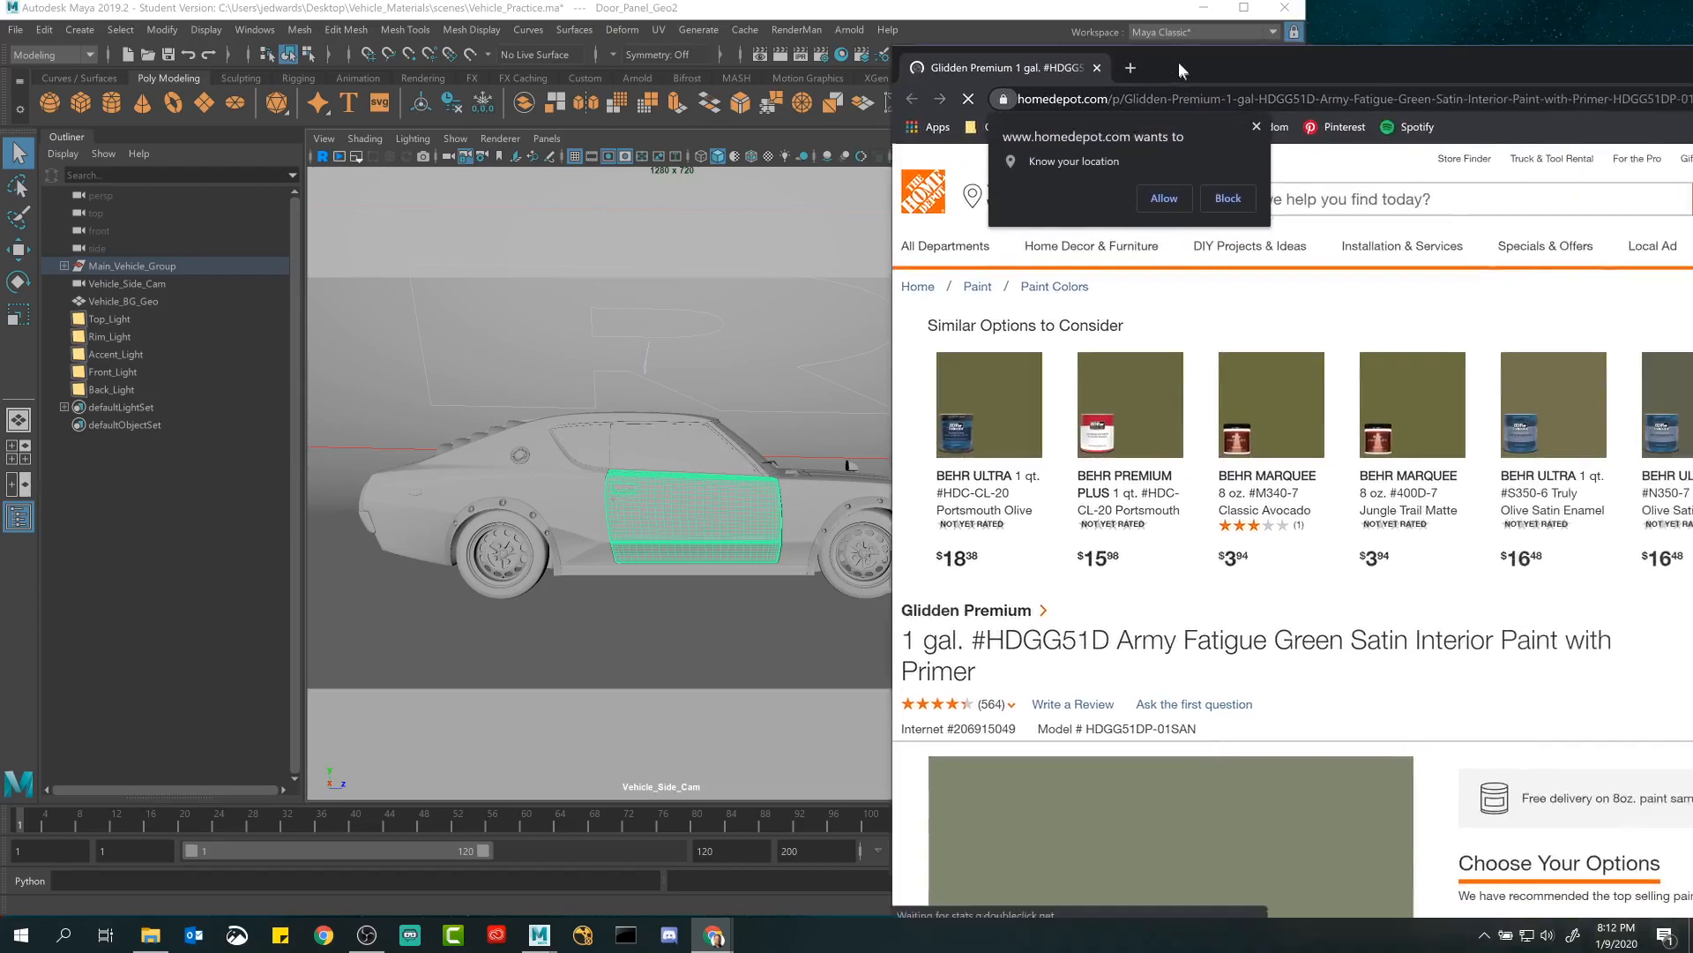
scroll(1231, 547, "down", 3)
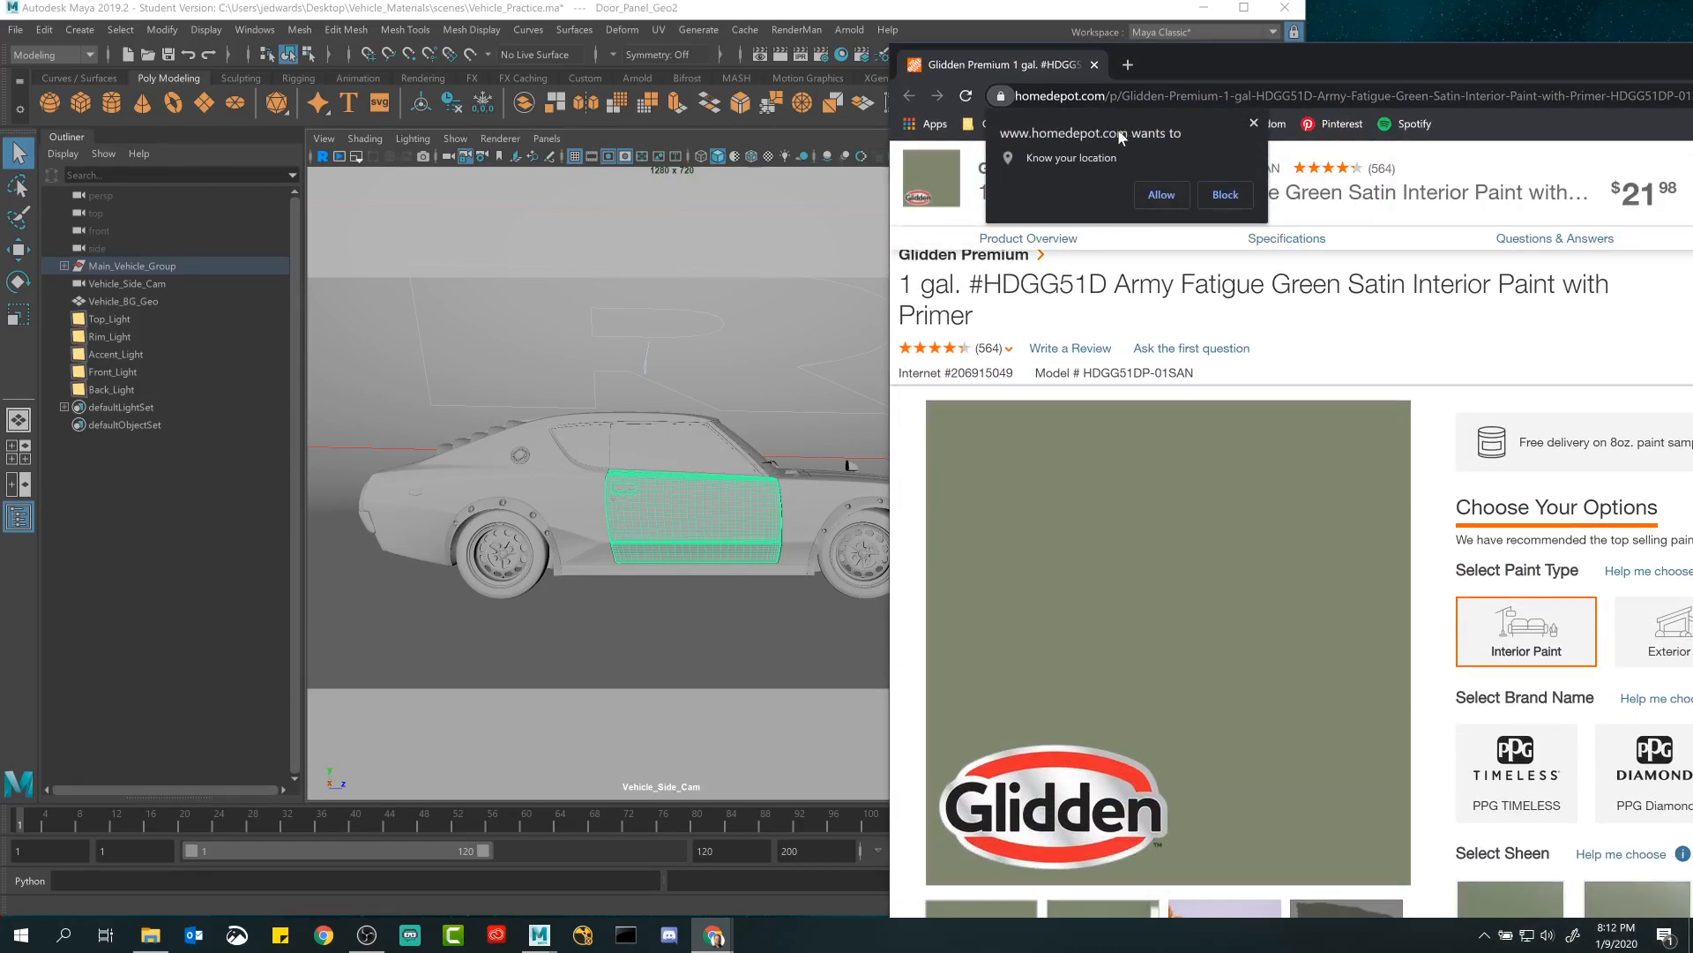
left_click(1225, 194)
left_click_drag(1227, 67, 1622, 32)
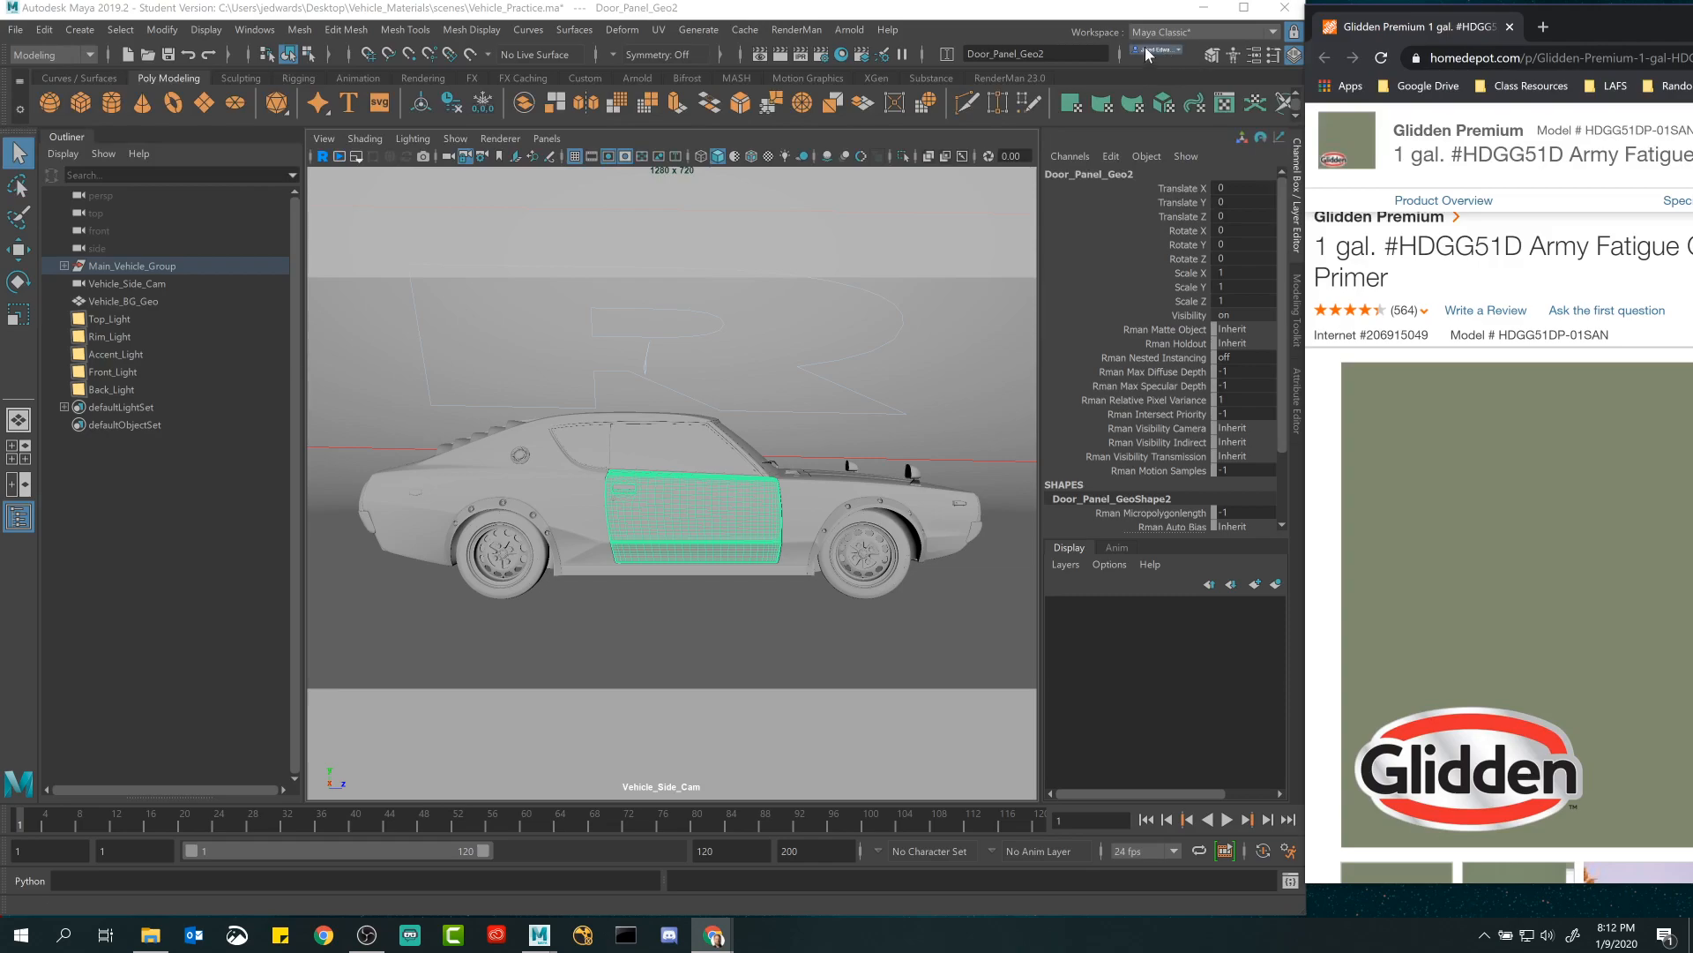
Return to Maya, bring up the RenderMan tools, and review the available material types.
left_click(914, 20)
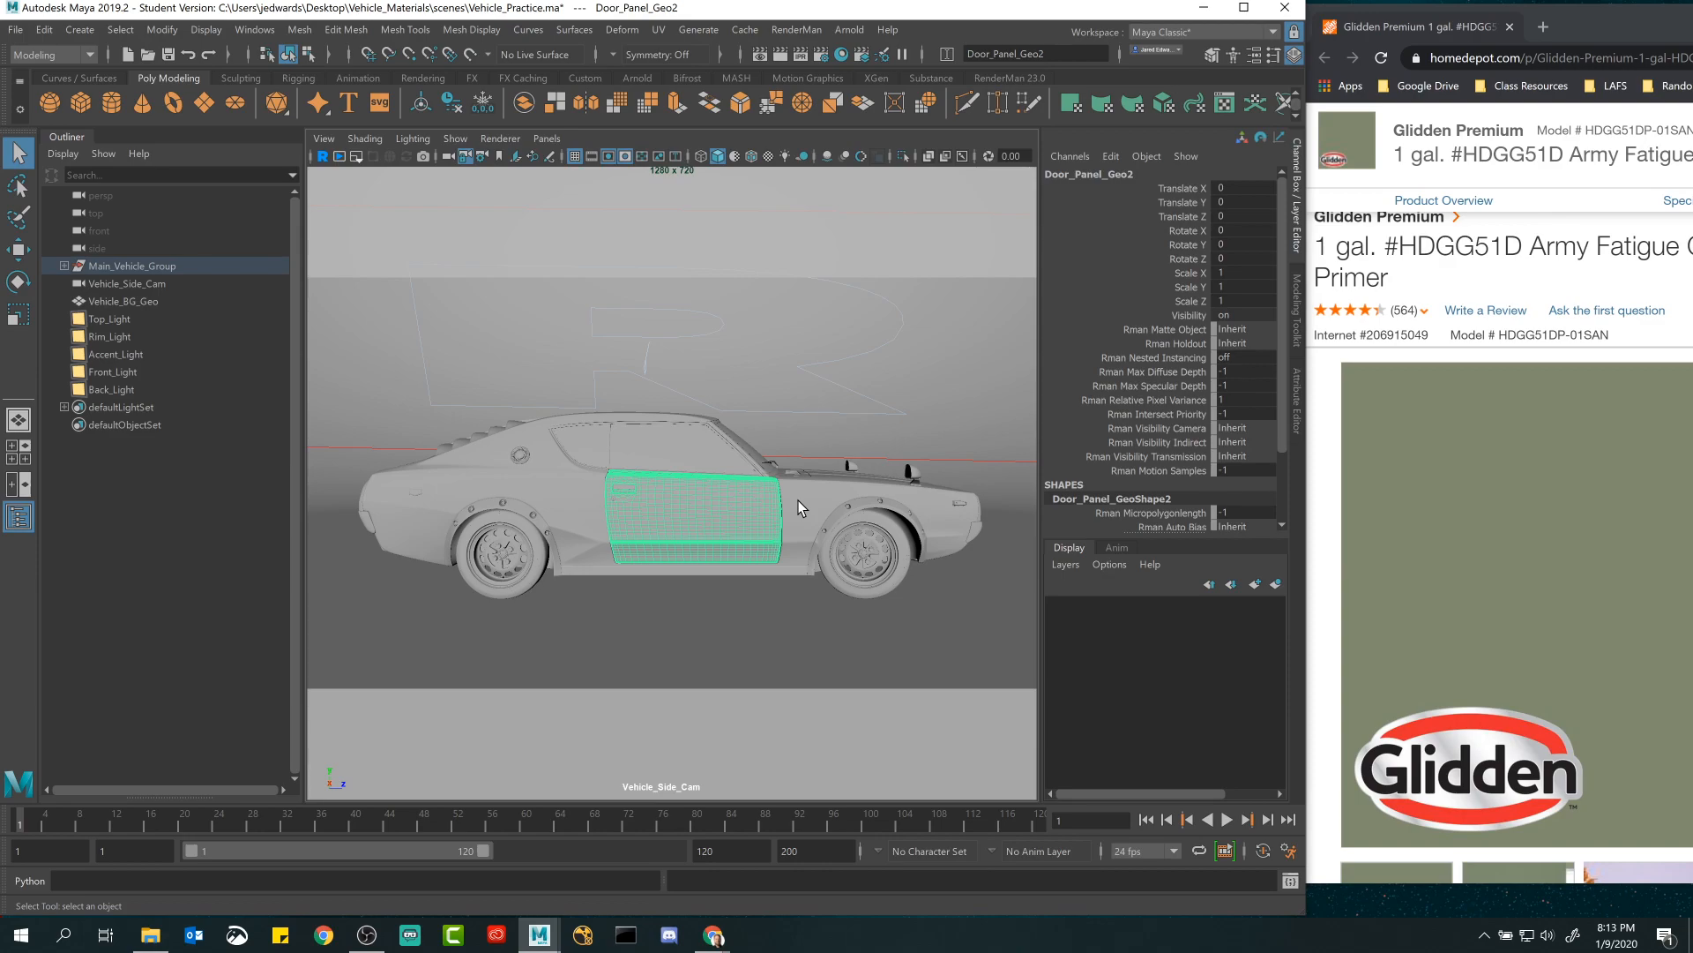
left_click(1004, 77)
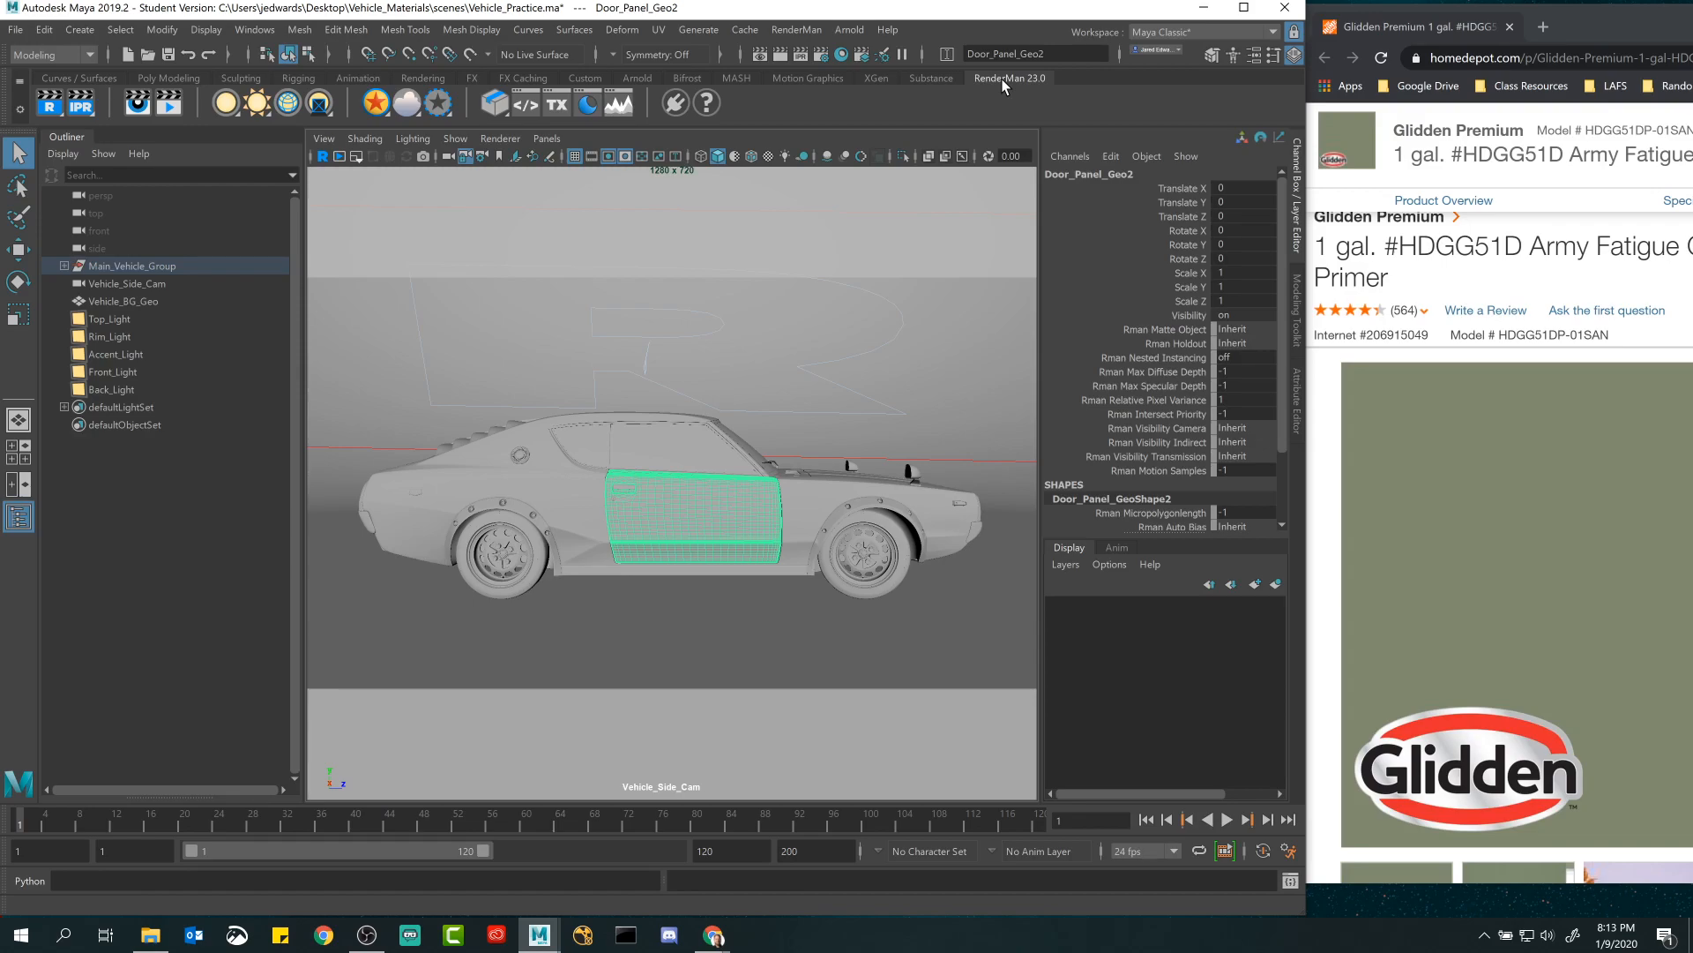
left_click(385, 108)
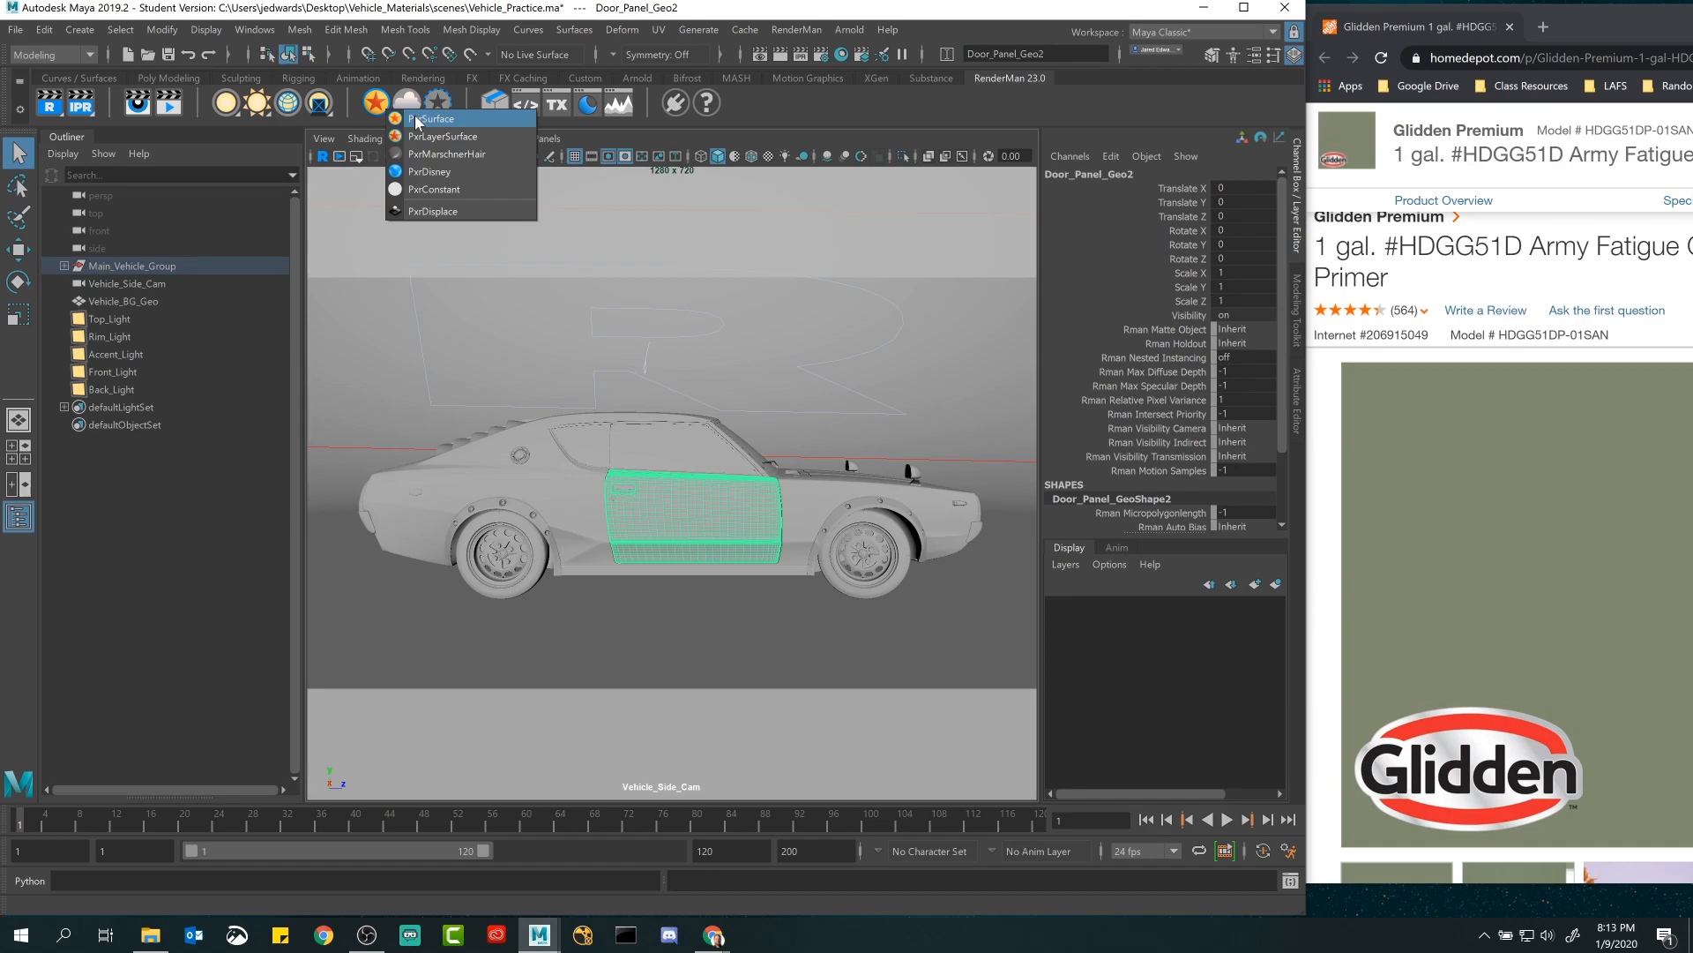
left_click(830, 107)
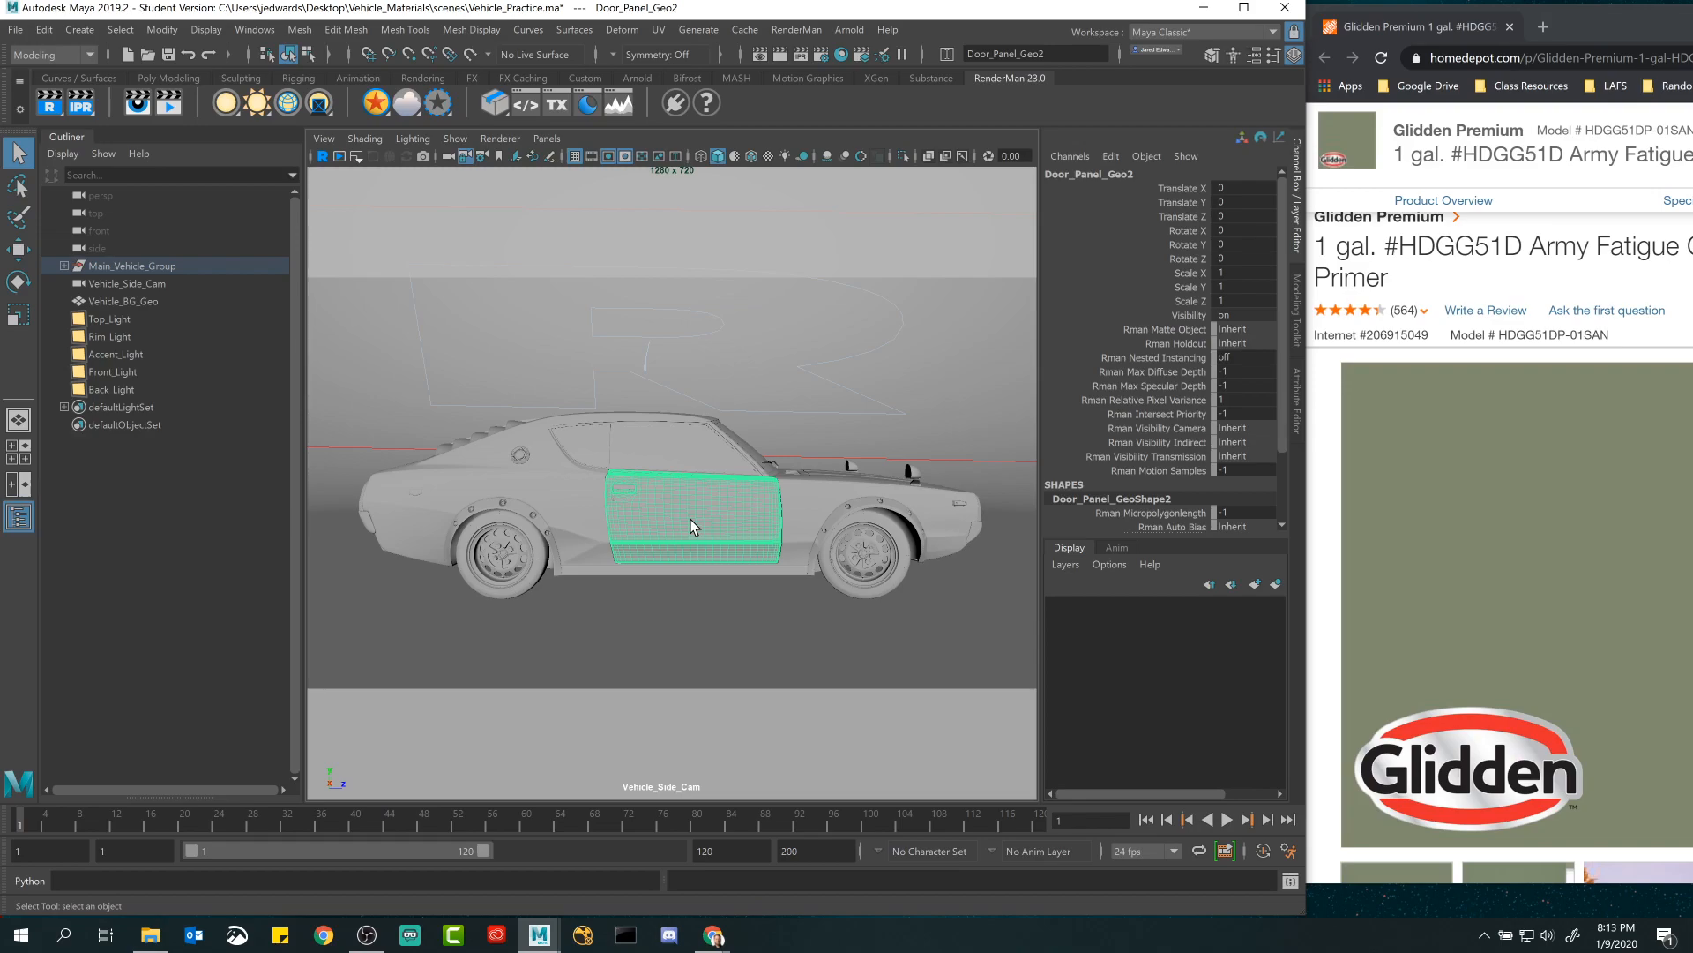
right_click(386, 104)
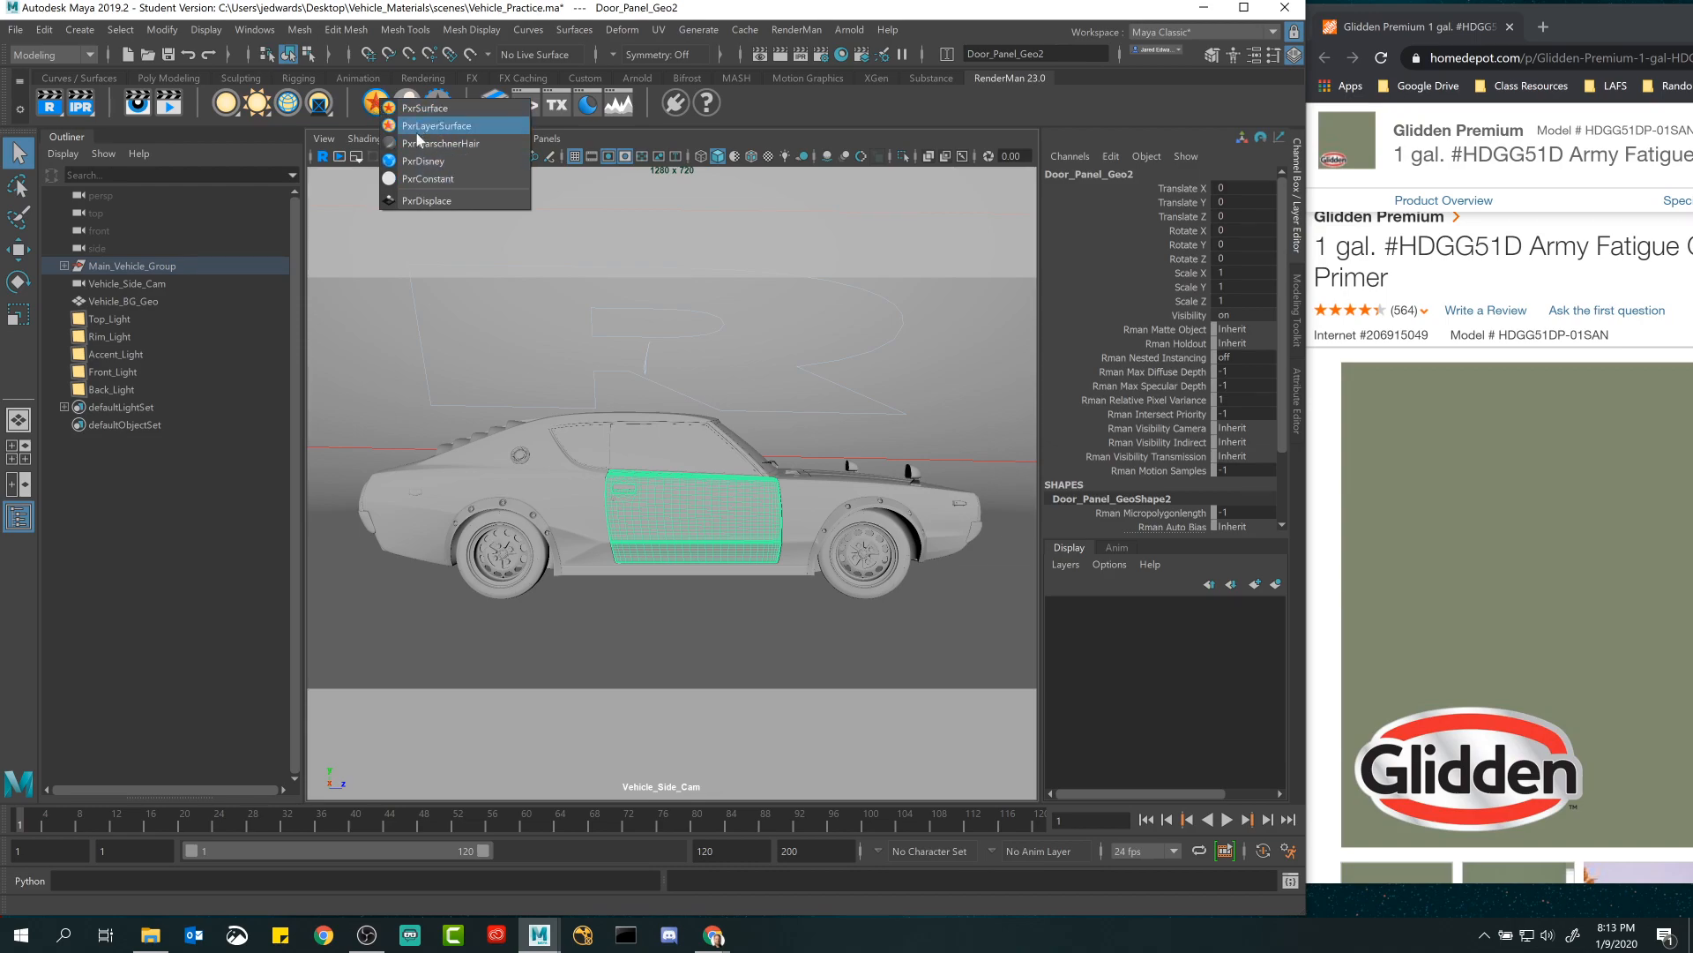
left_click(718, 109)
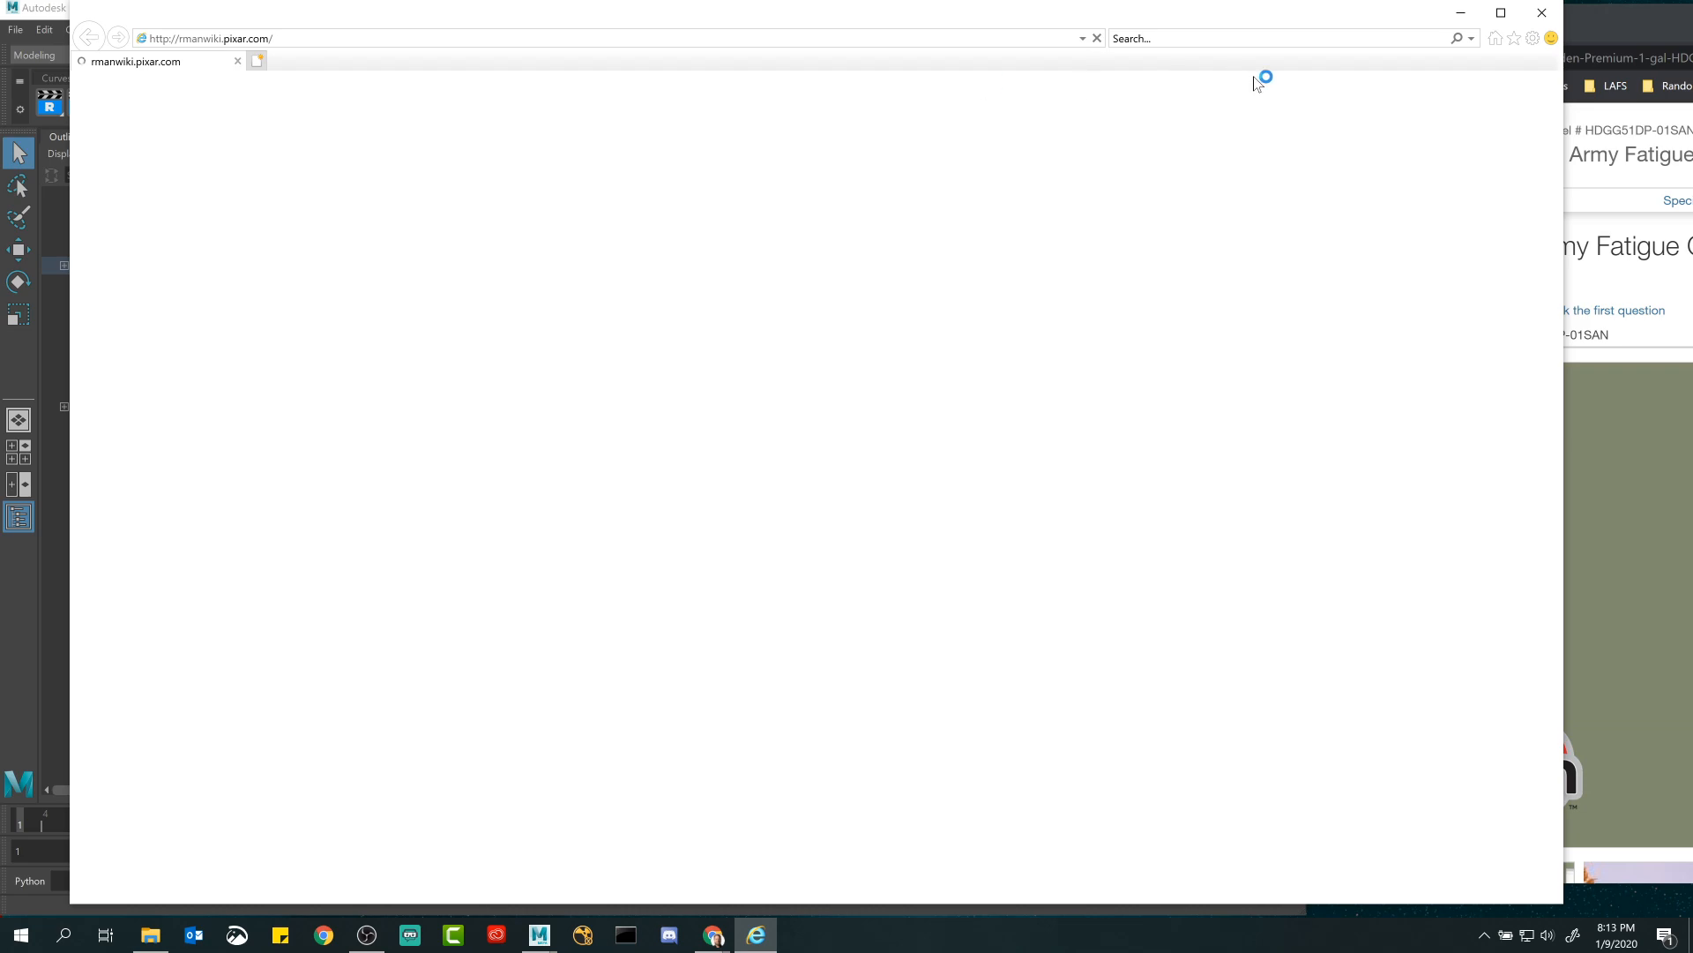
left_click(1543, 11)
Browse the Acrylic material presets in the RenderMan Preset Browser with its category names fully readable, and close it.
left_click(590, 105)
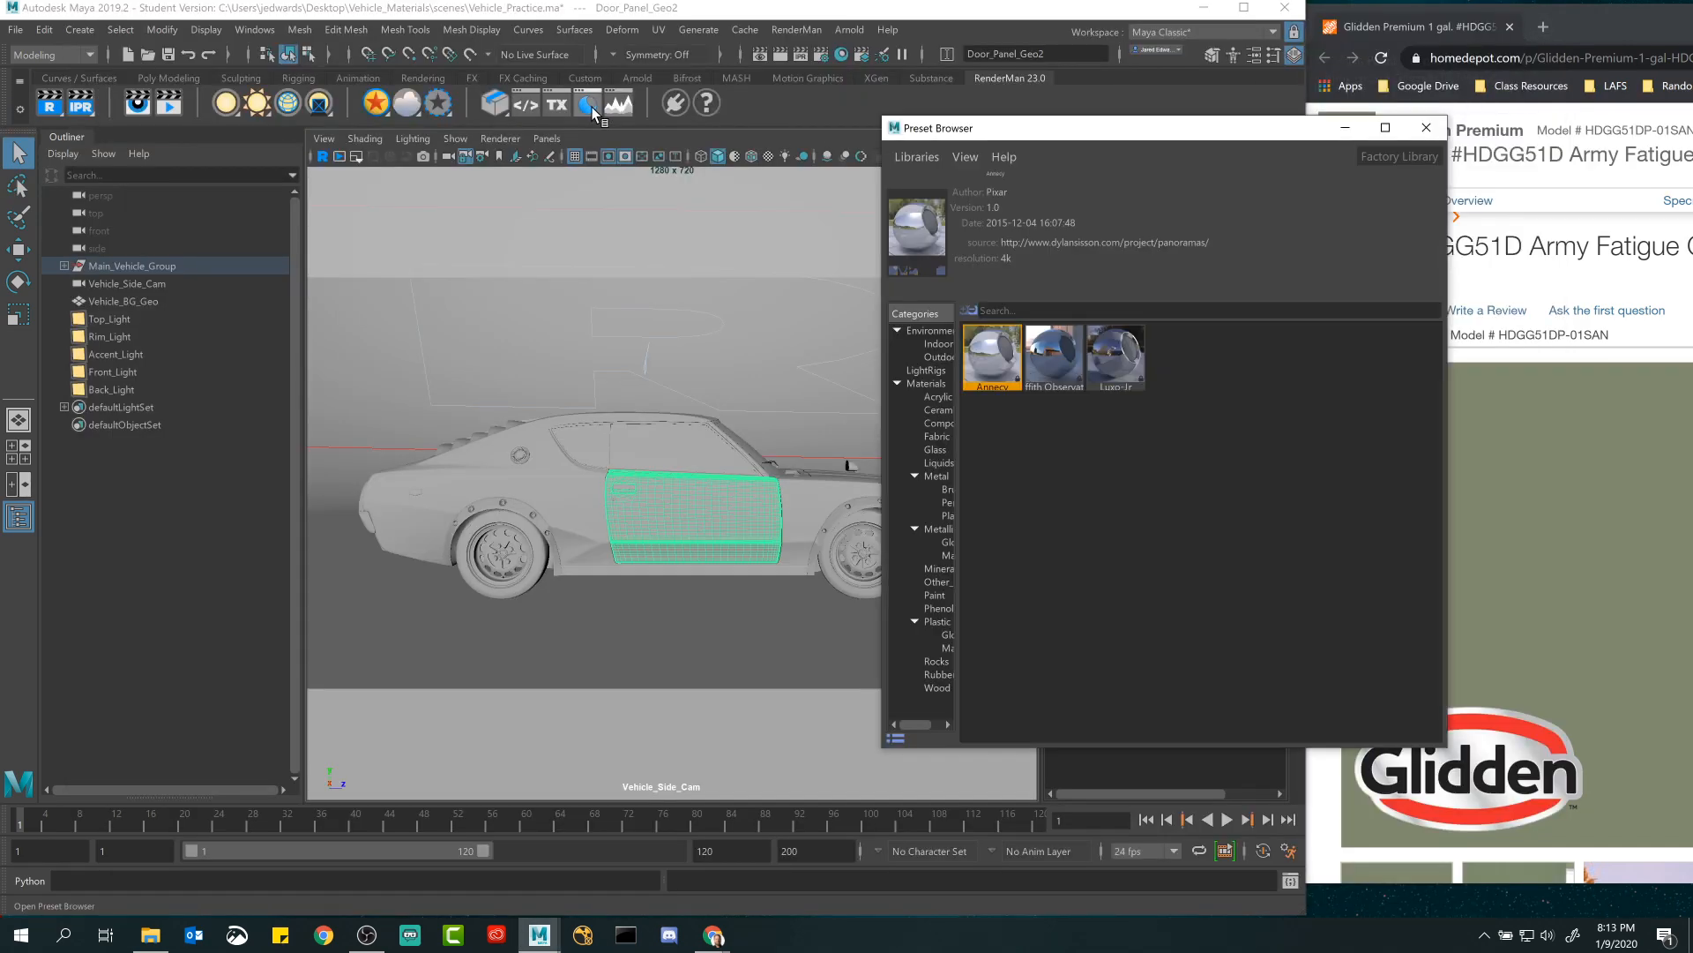
left_click_drag(962, 497, 1098, 484)
left_click(950, 396)
left_click(951, 422)
left_click(957, 397)
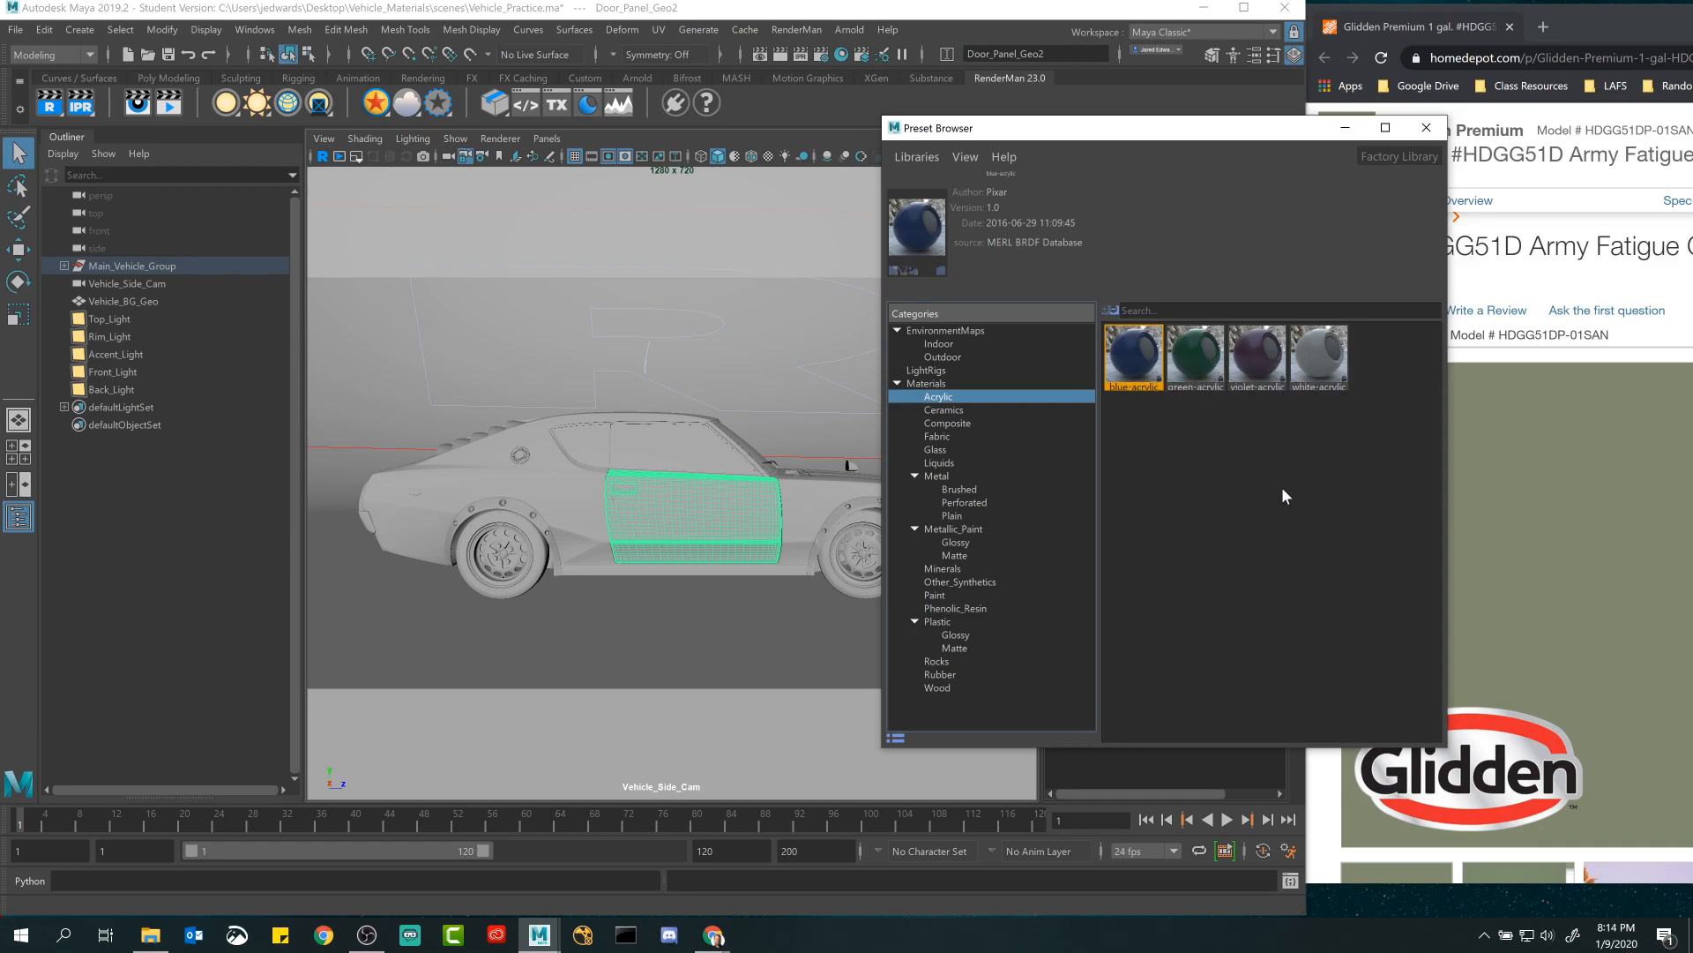
left_click(1426, 127)
Switch the viewport to the persp camera and frame the car from a front three-quarter angle.
right_click(388, 107)
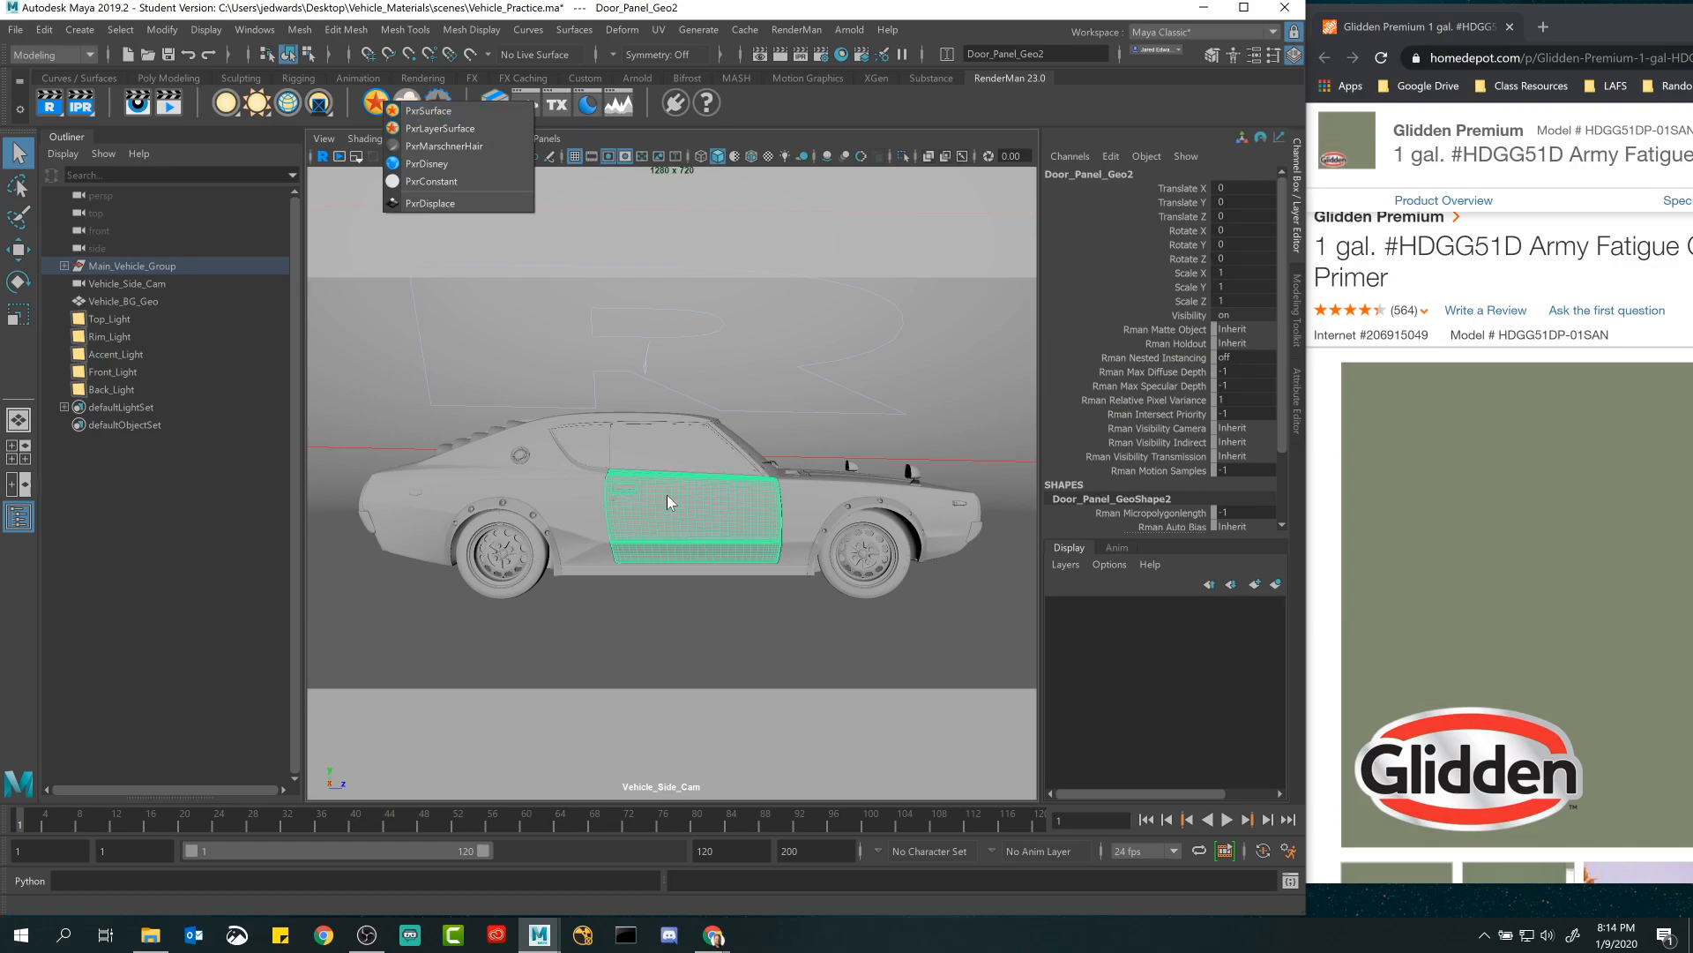
left_click(547, 139)
mouse_move(599, 156)
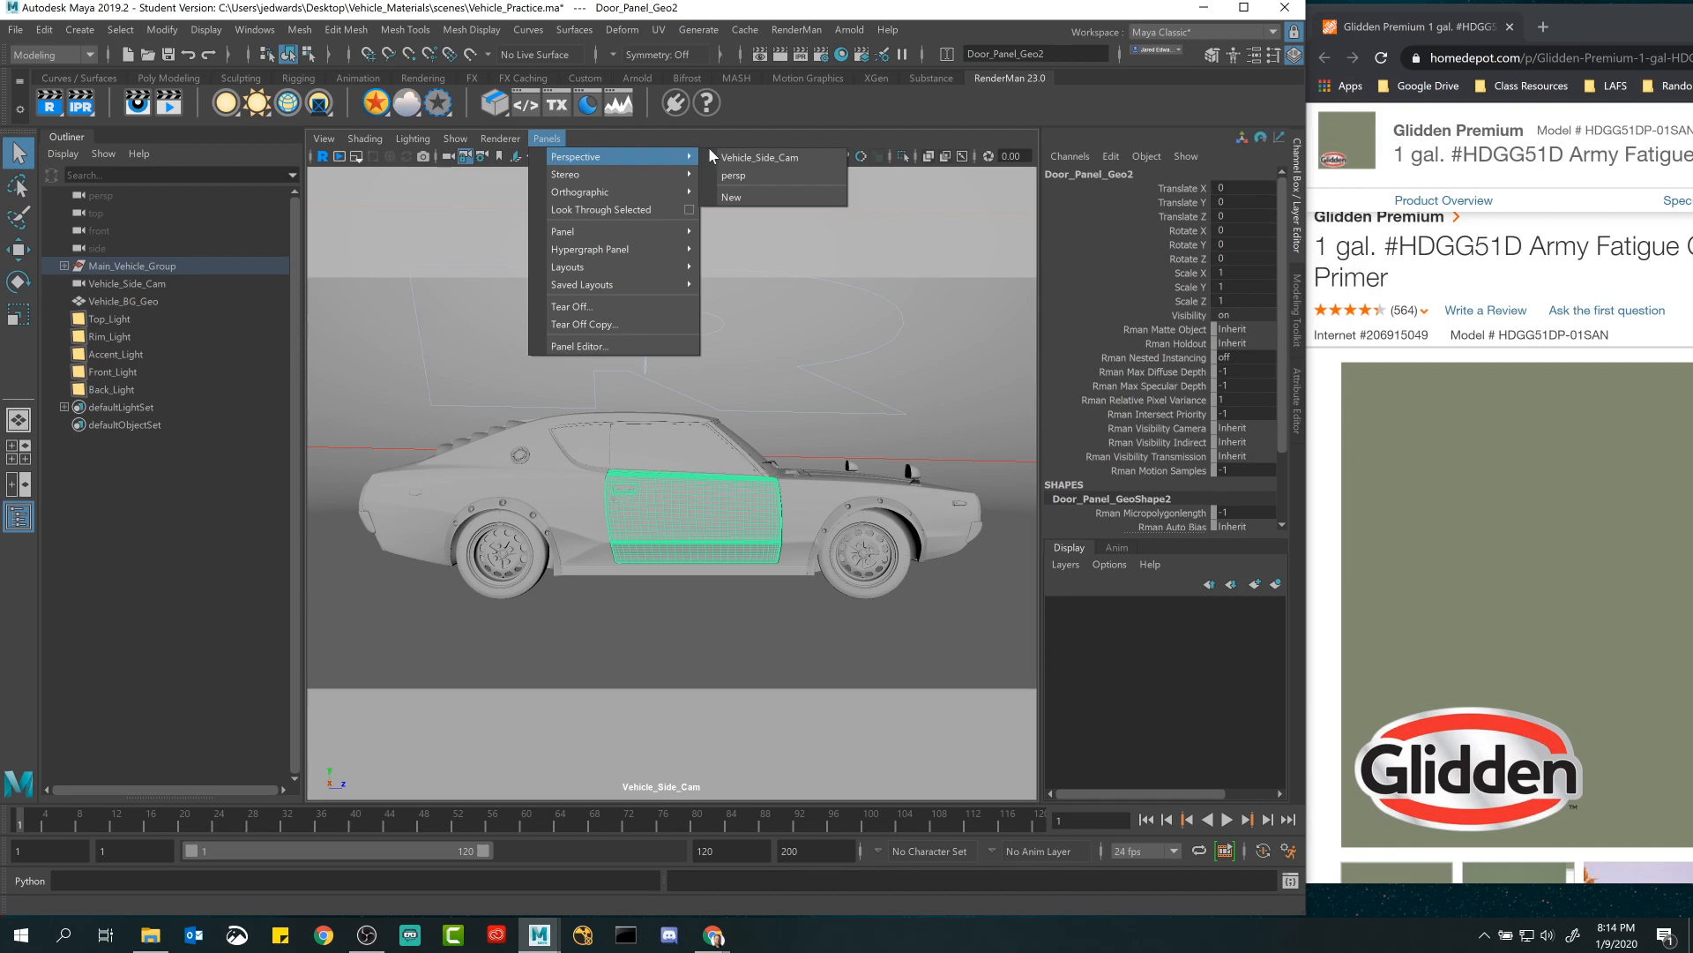
left_click(729, 176)
left_click_drag(643, 421, 531, 437, "alt")
right_click_drag(531, 437, 741, 596, "alt")
left_click_drag(741, 596, 739, 533, "alt")
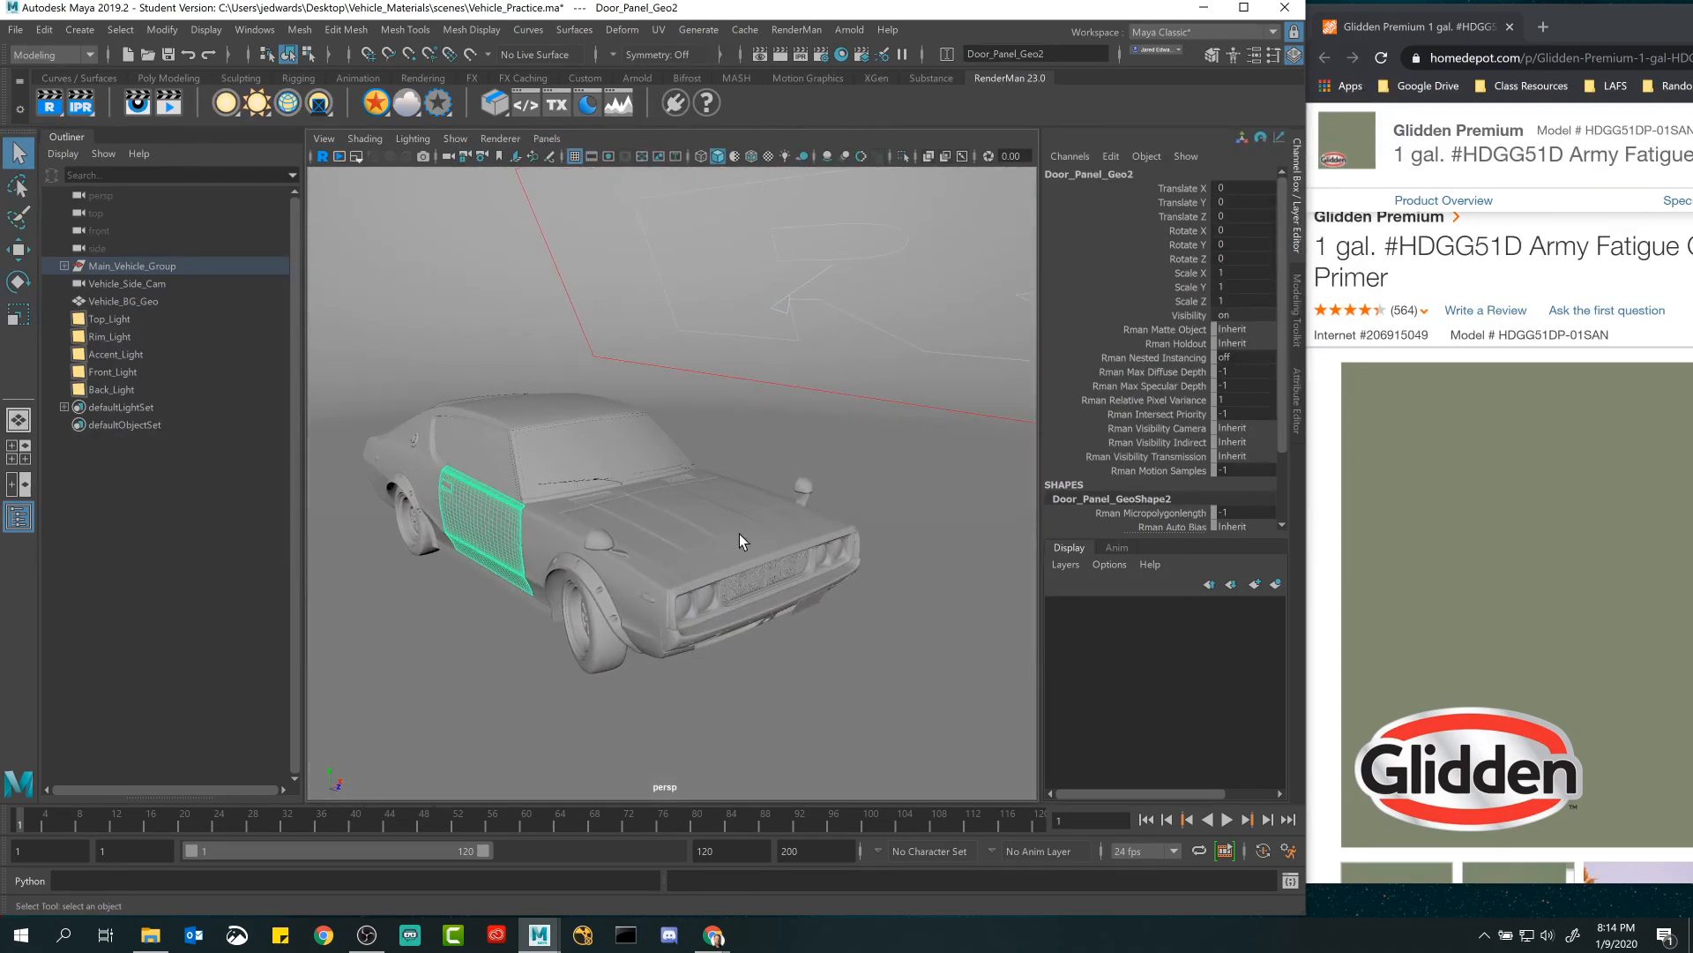
Reopen the Preset Browser, select the car body with the door, check the blue acrylic preset's import options, and close the browser.
left_click(586, 103)
left_click_drag(958, 425, 1083, 425)
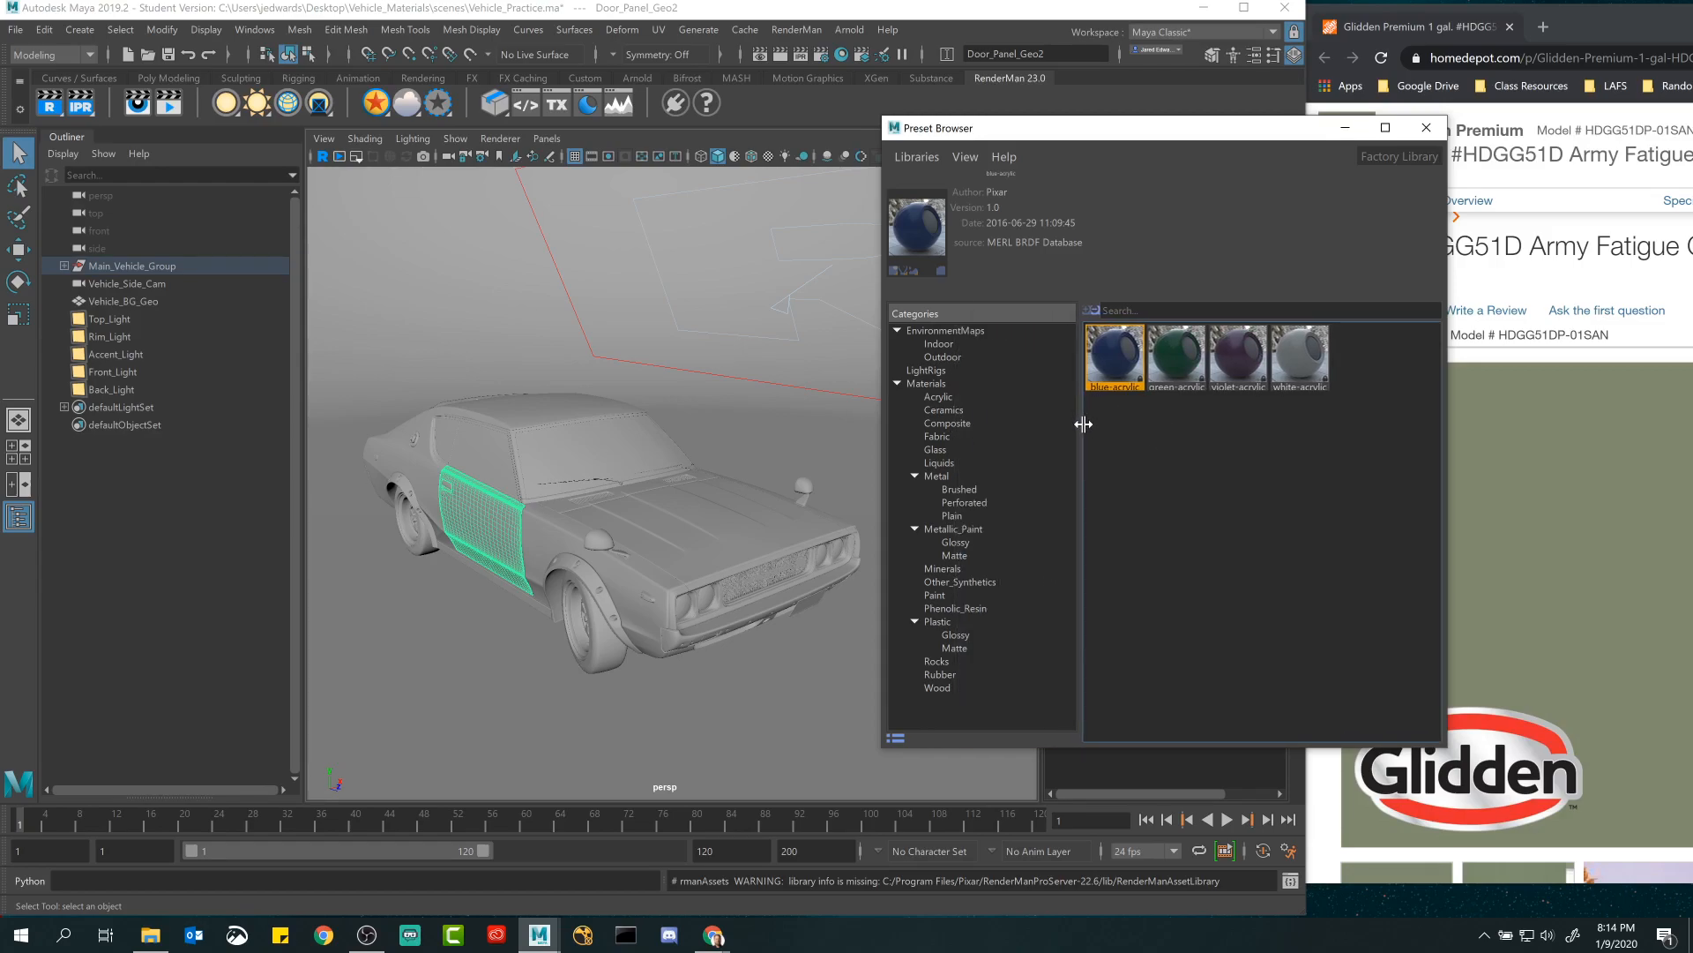
left_click(548, 537)
left_click(501, 518, "shift")
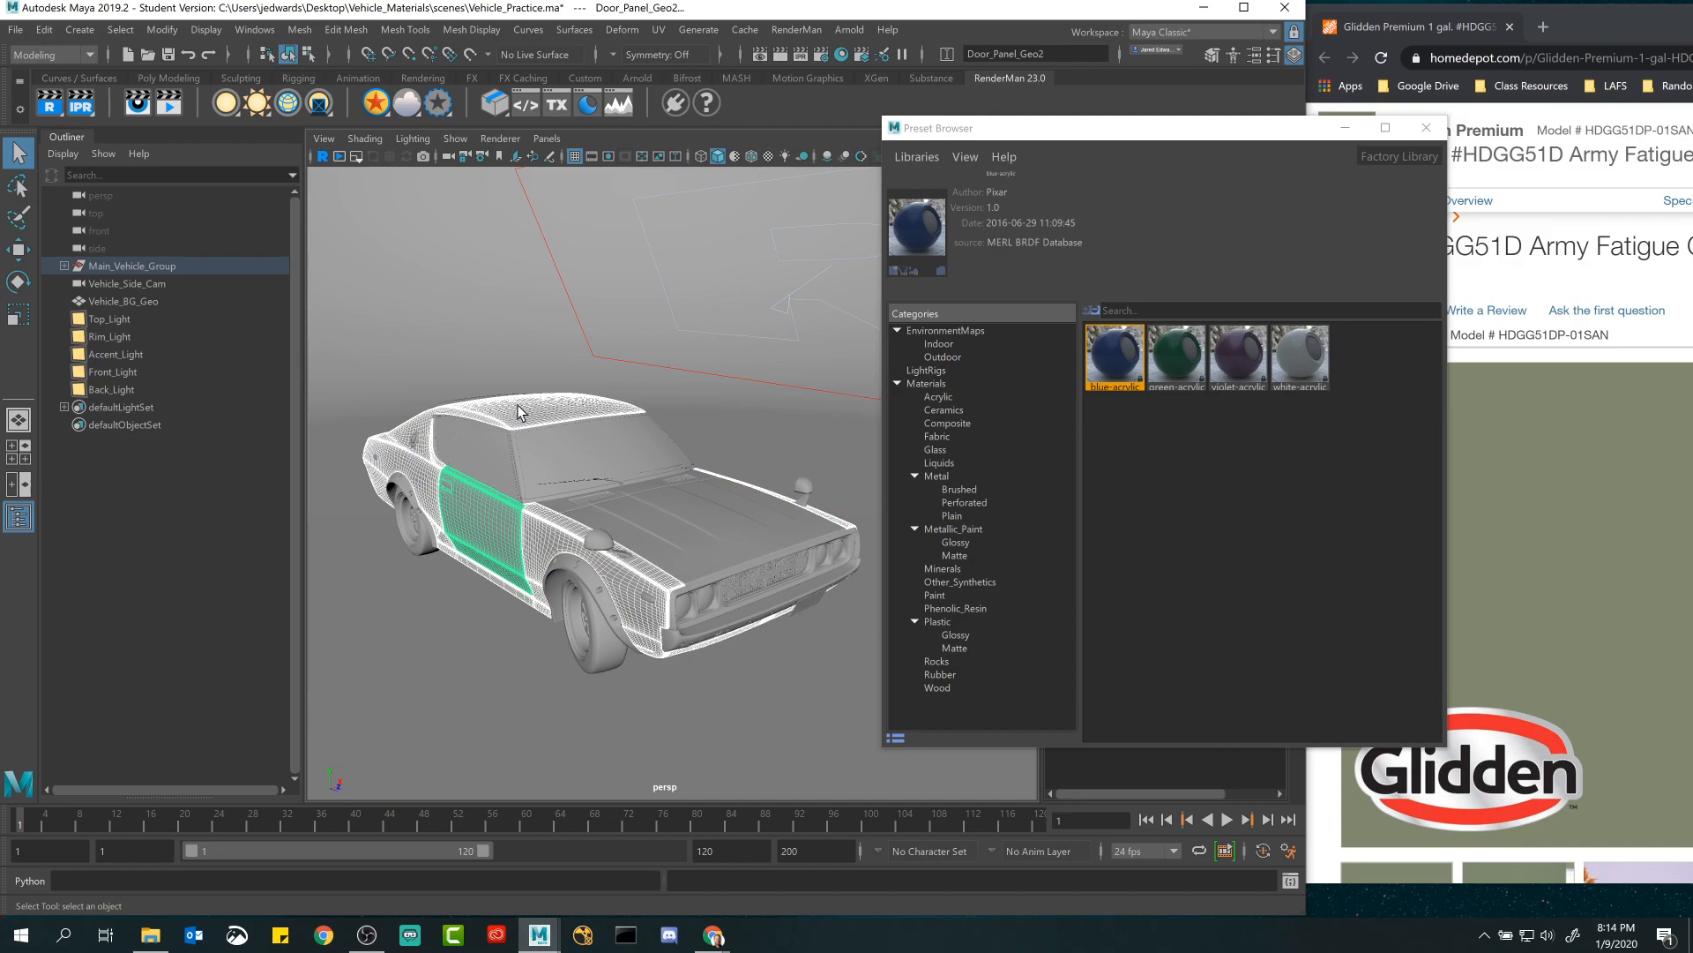
right_click(1101, 347)
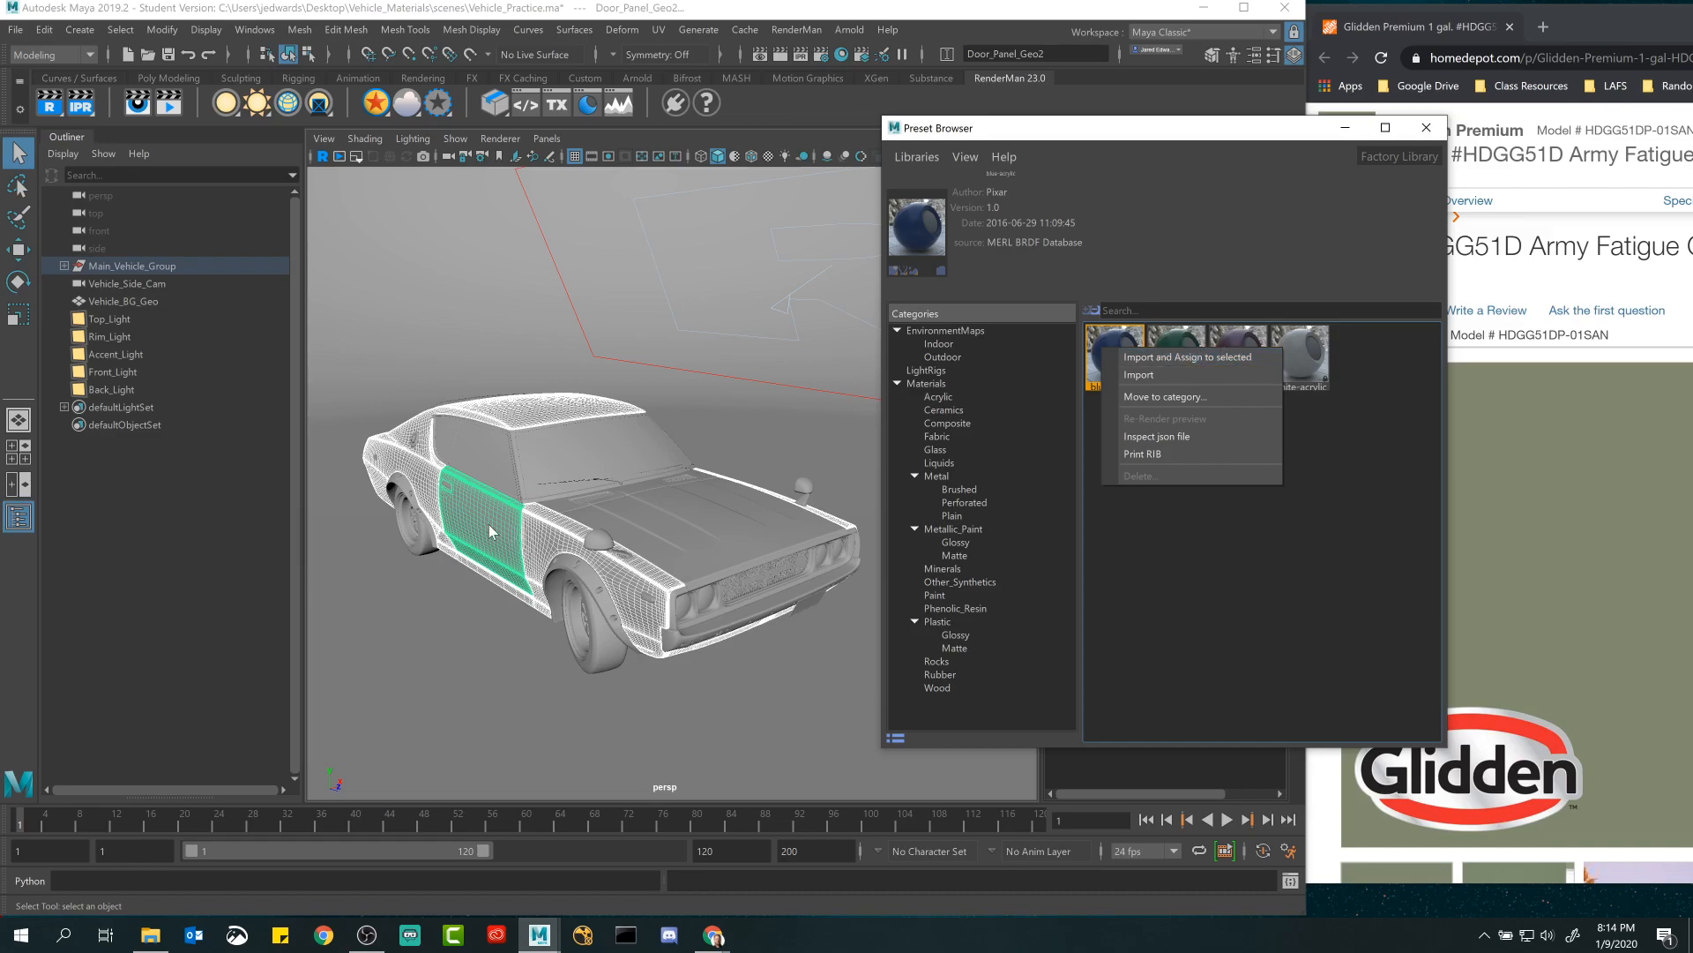
left_click(1198, 607)
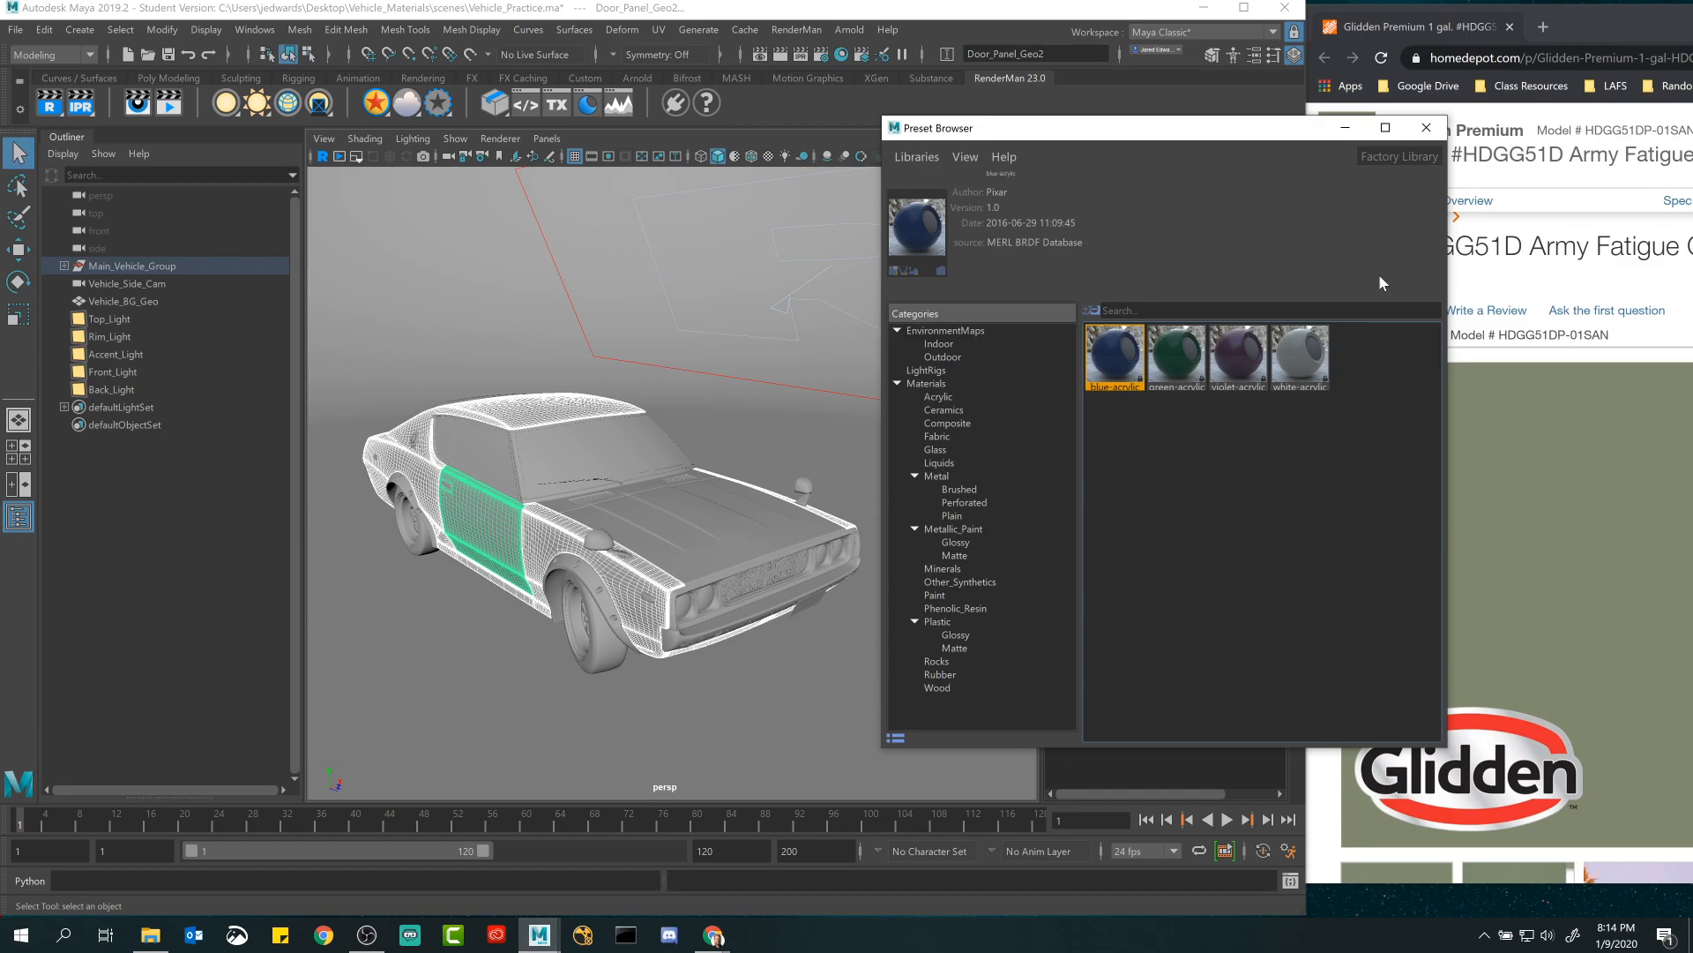
left_click(1427, 131)
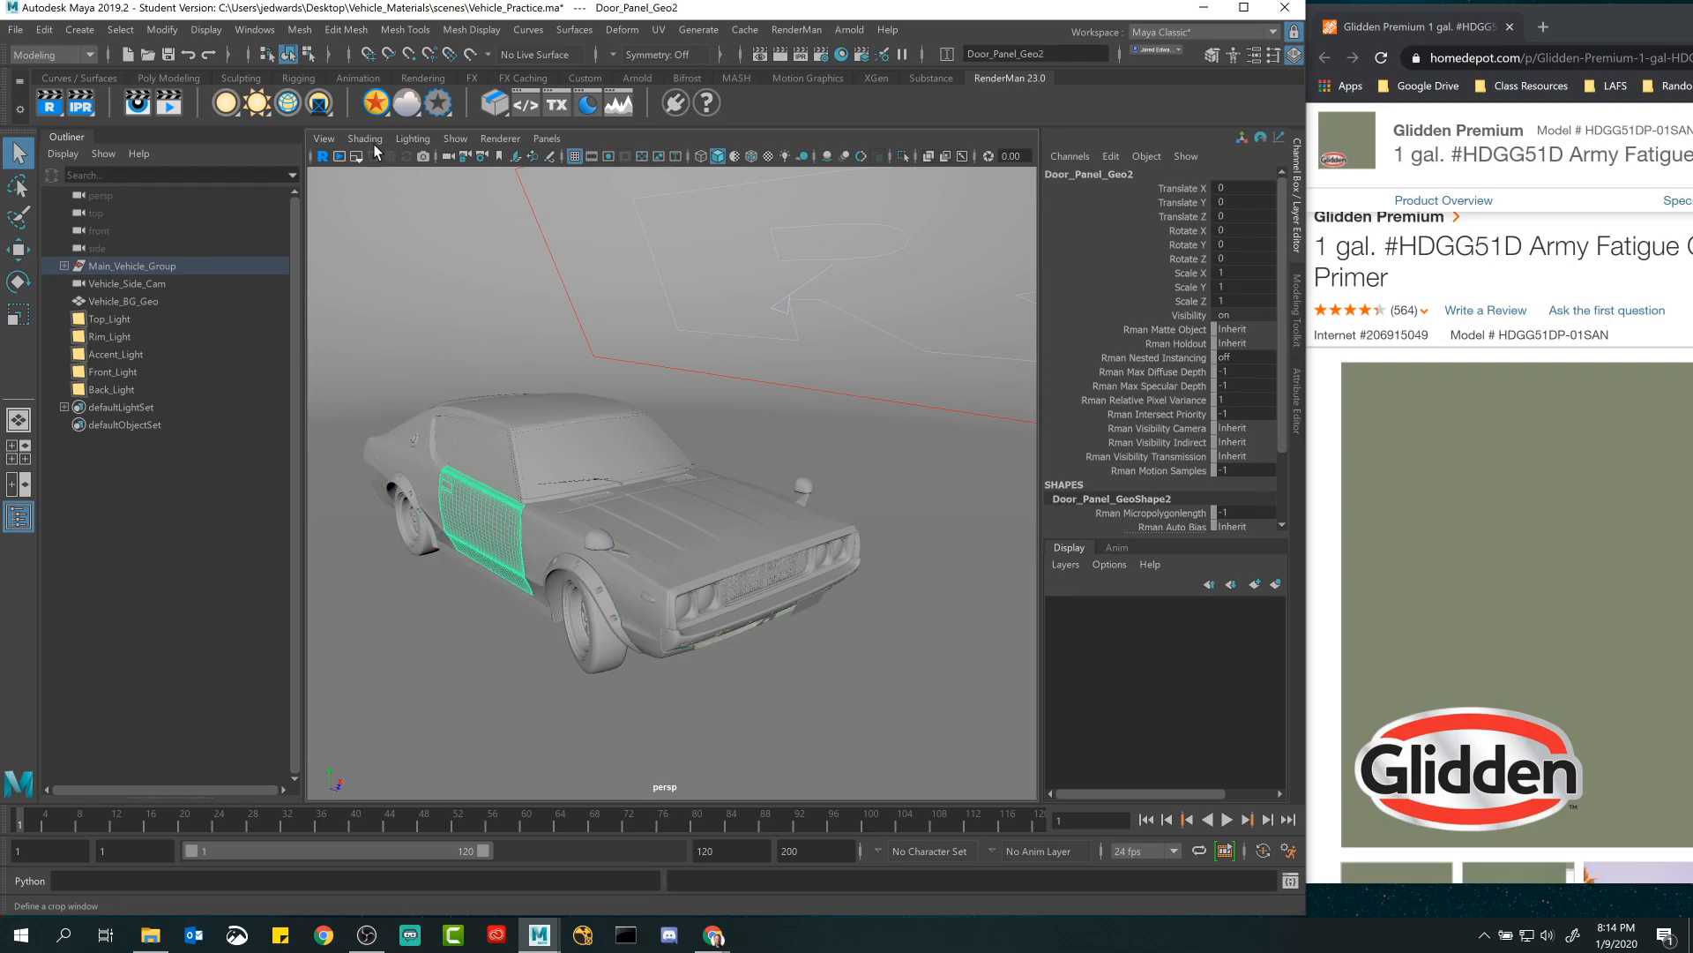
Select both of the car's door panels and assign a new PxrSurface material to them.
right_click(376, 102)
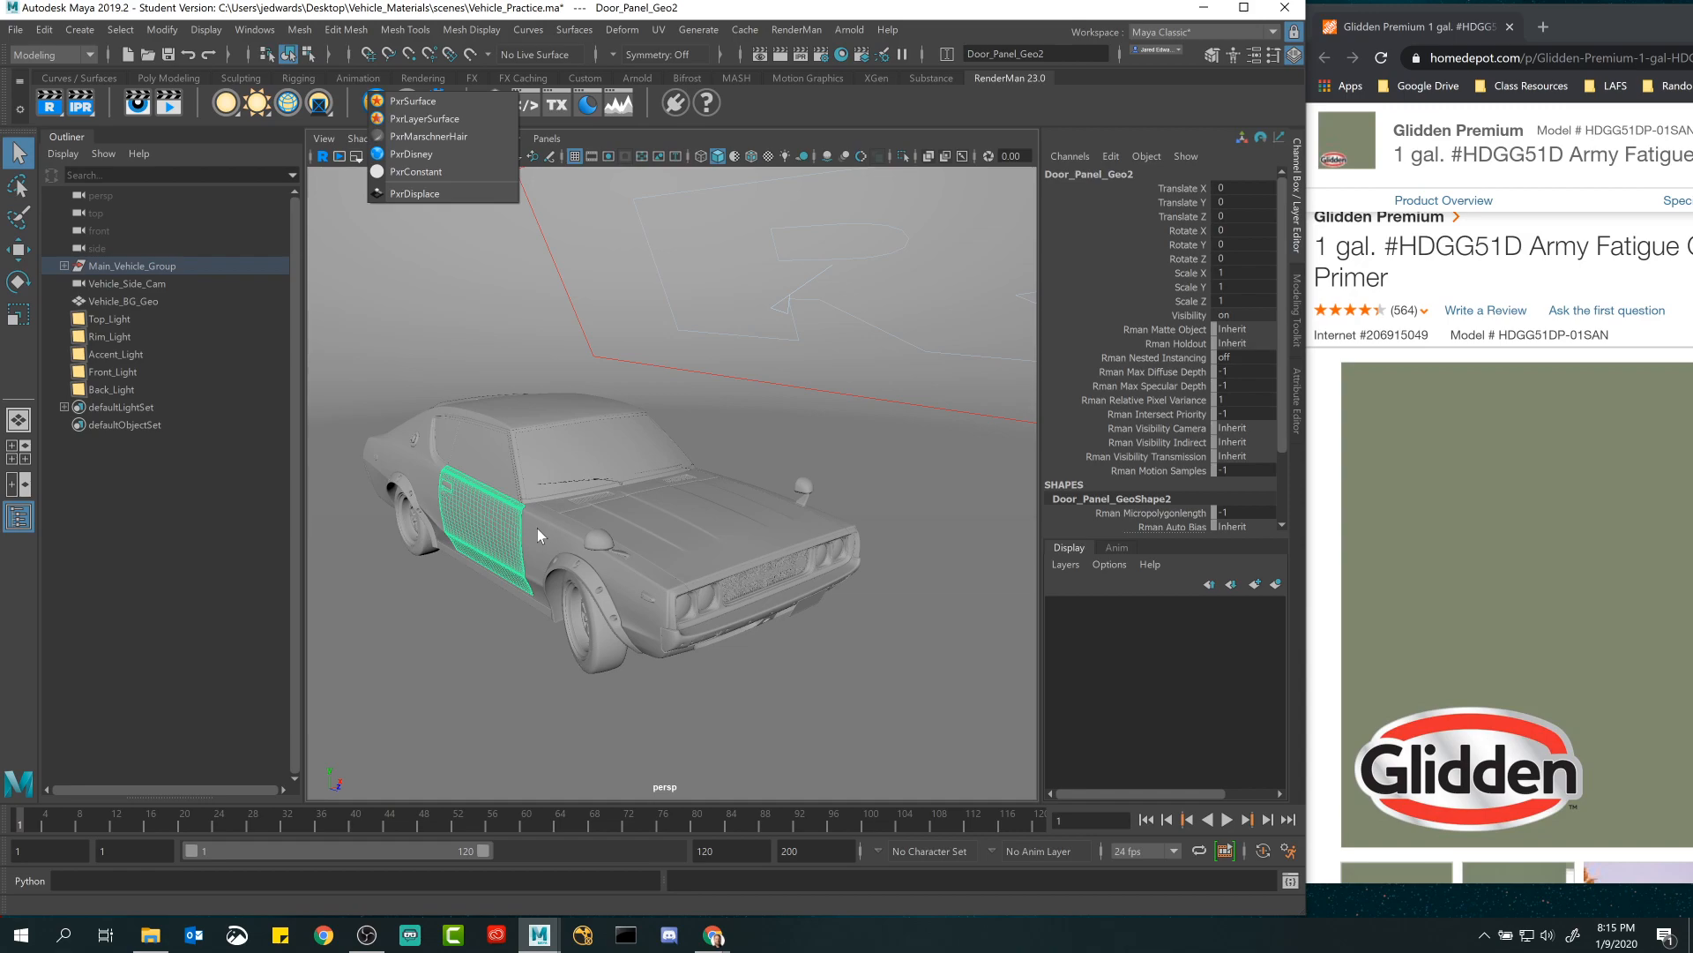
left_click(1486, 622)
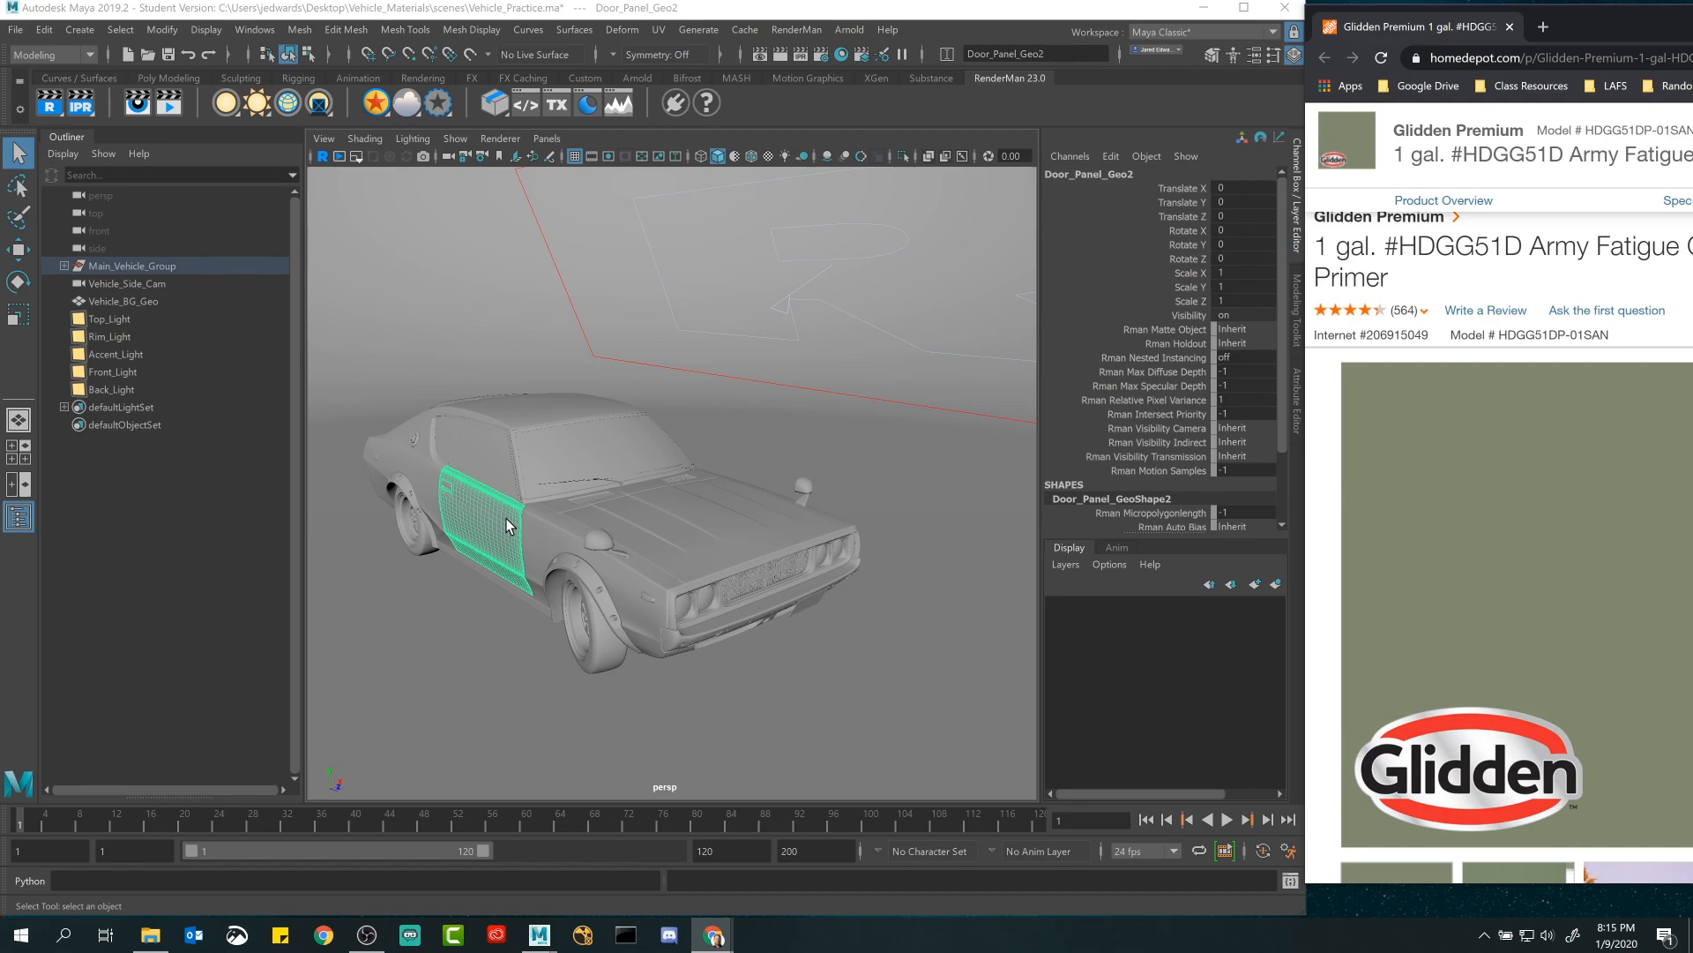
left_click_drag(481, 529, 686, 518, "alt")
left_click(913, 557)
left_click(666, 522)
left_click(850, 565)
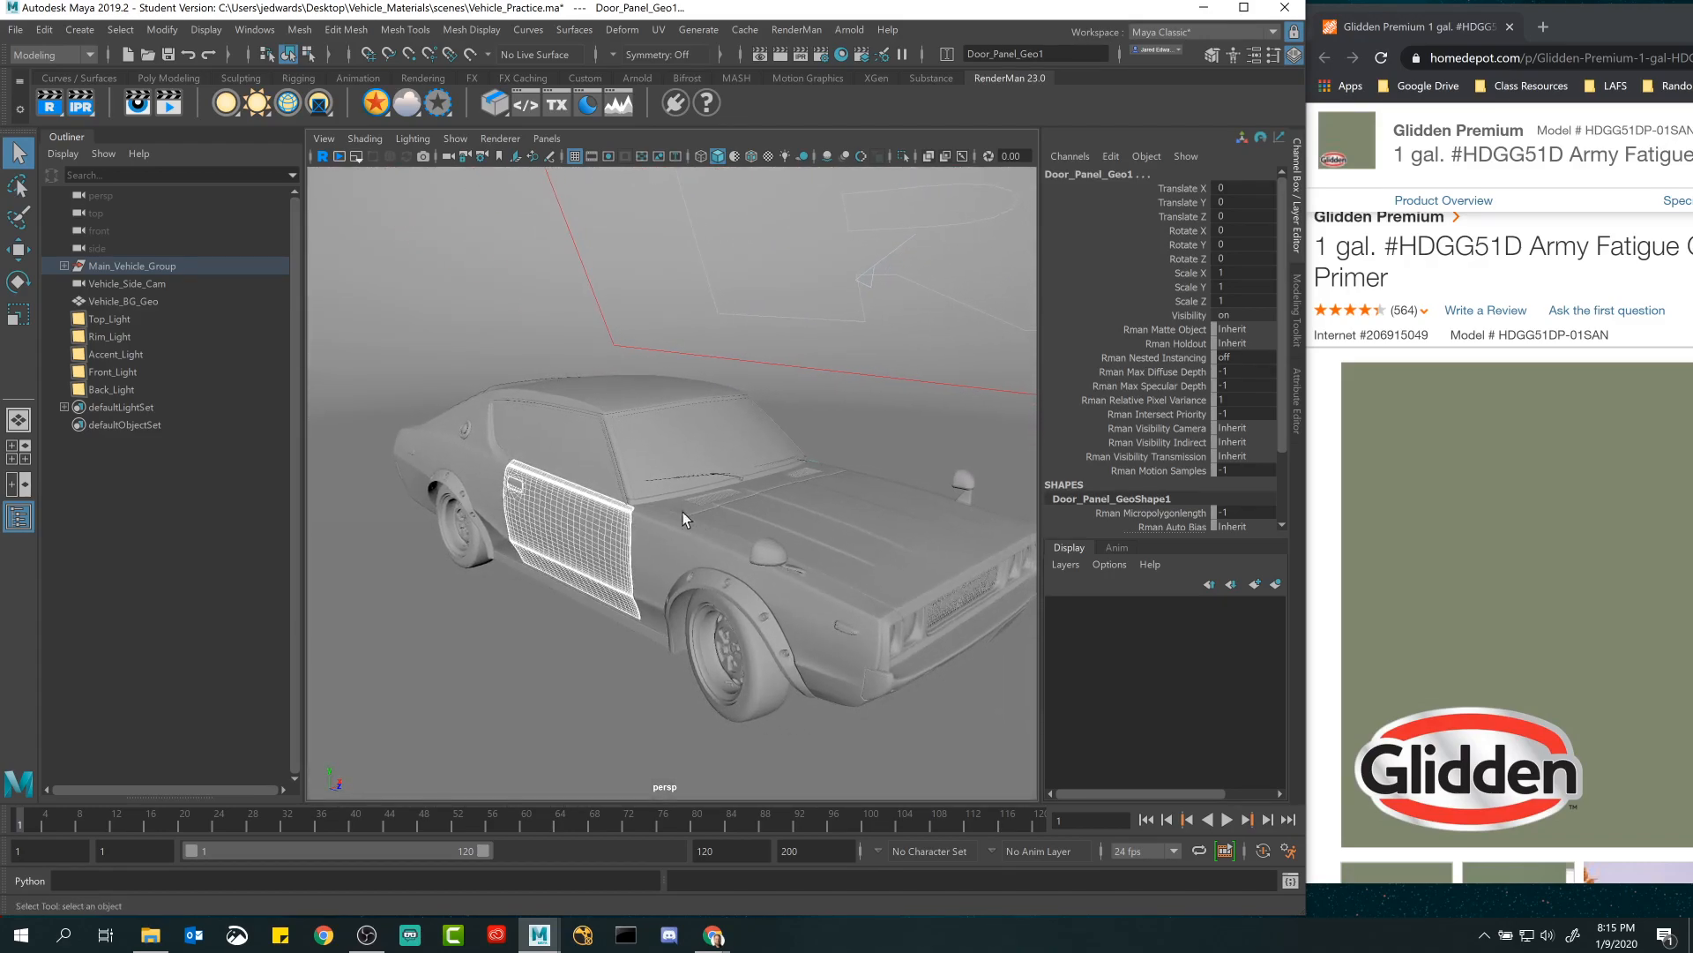
right_click(379, 106)
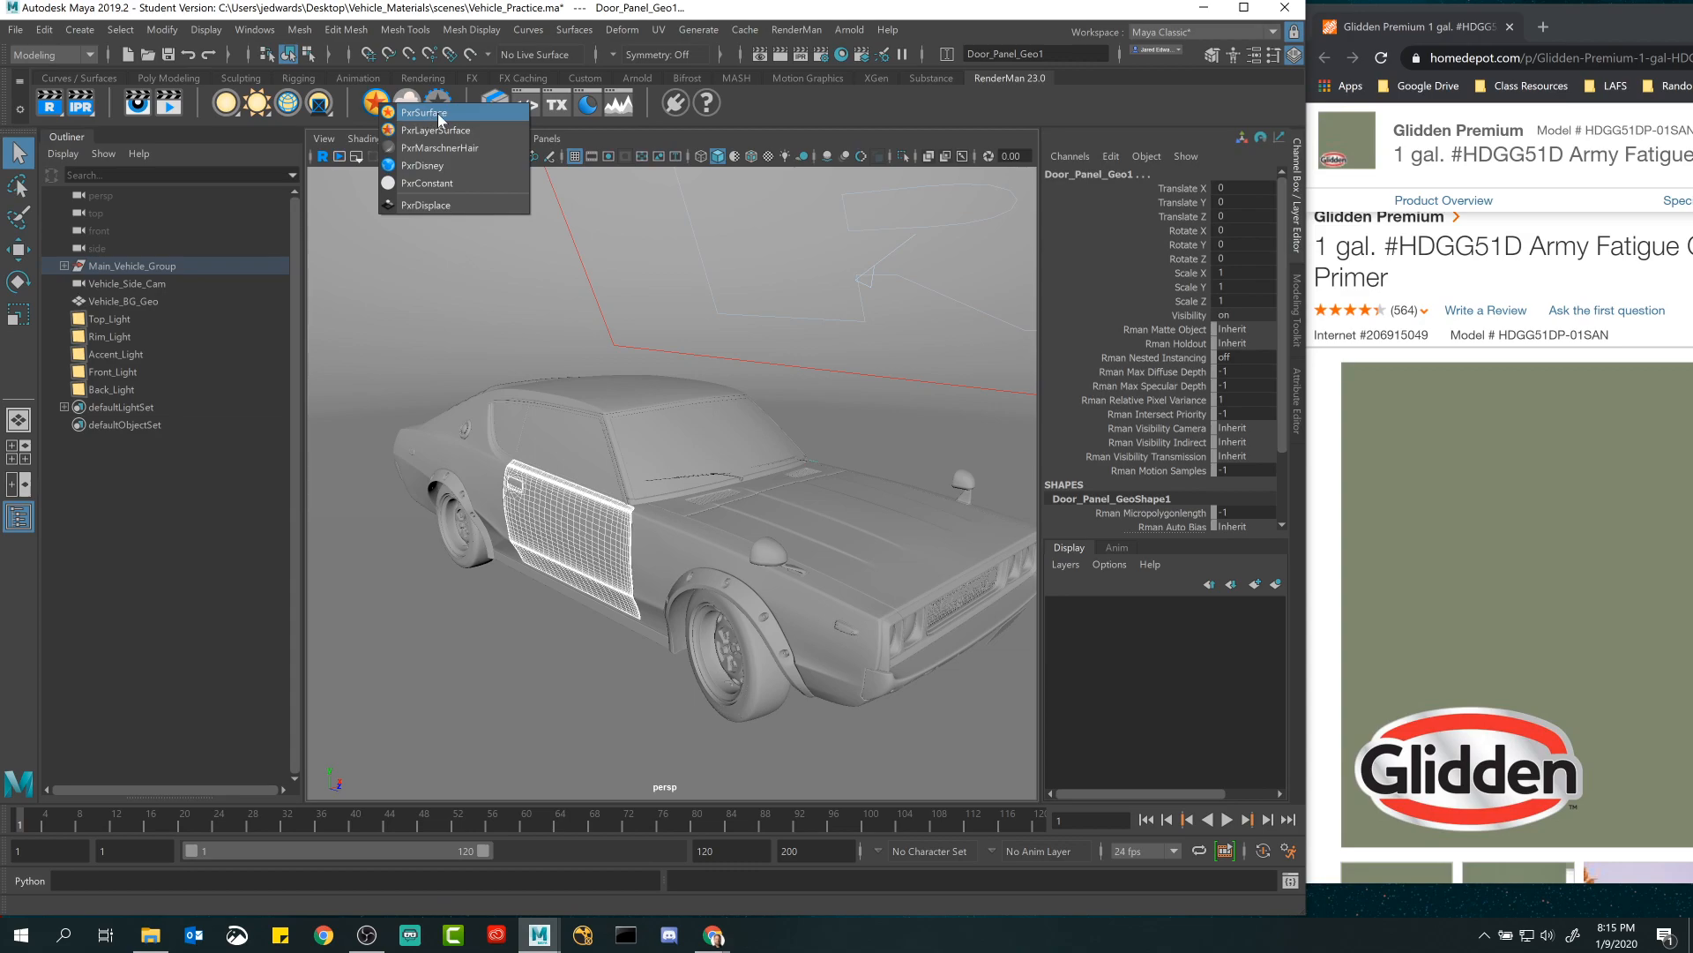
left_click(446, 114)
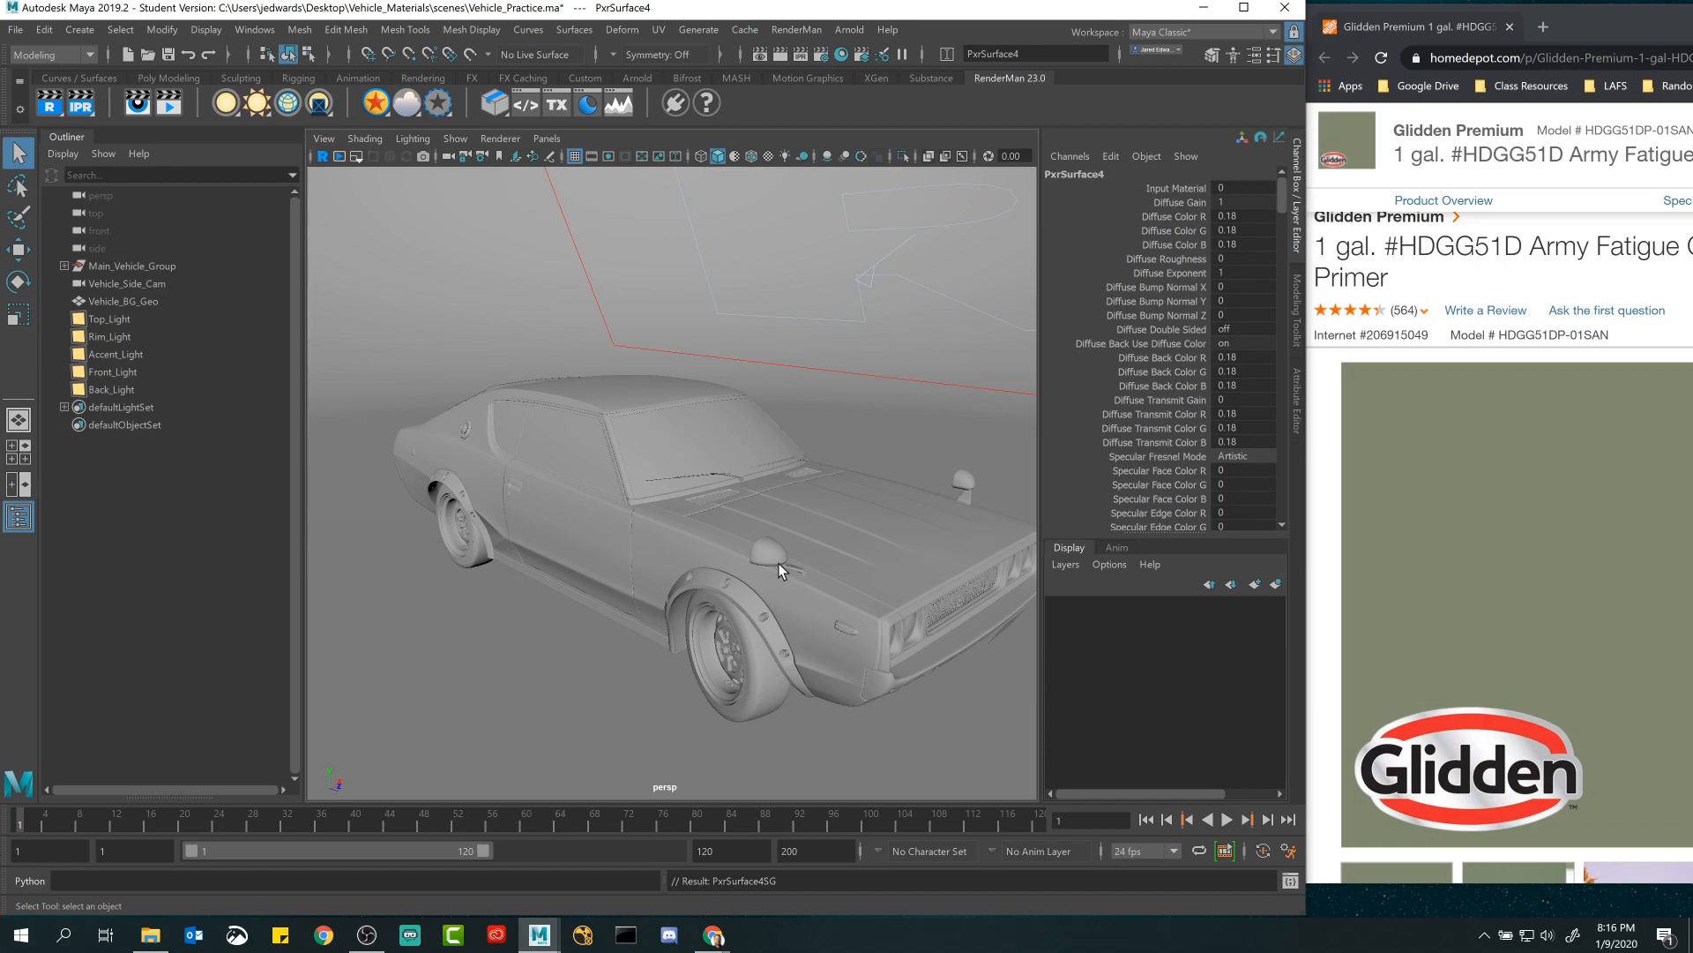
View the car from several angles in the persp view and try a live RenderMan viewport render.
scroll(801, 521, "down", 6)
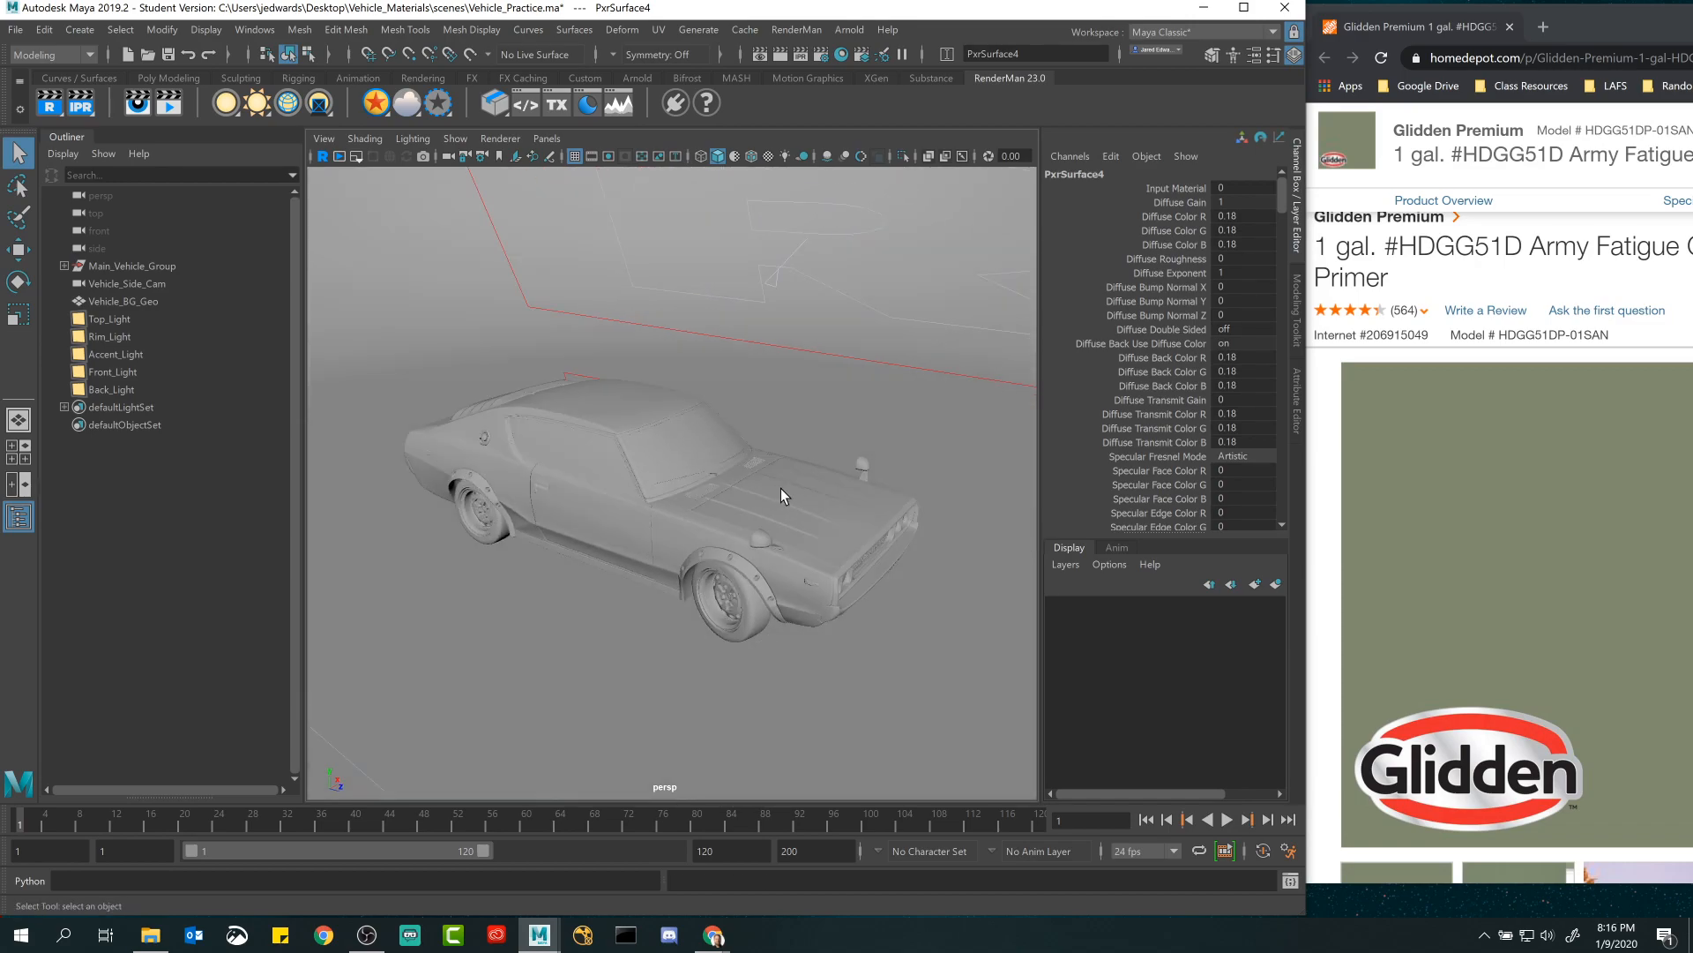
mouse_move(703, 438)
left_mouse_down("alt")
mouse_move(805, 432)
mouse_move(718, 438)
left_mouse_up("alt")
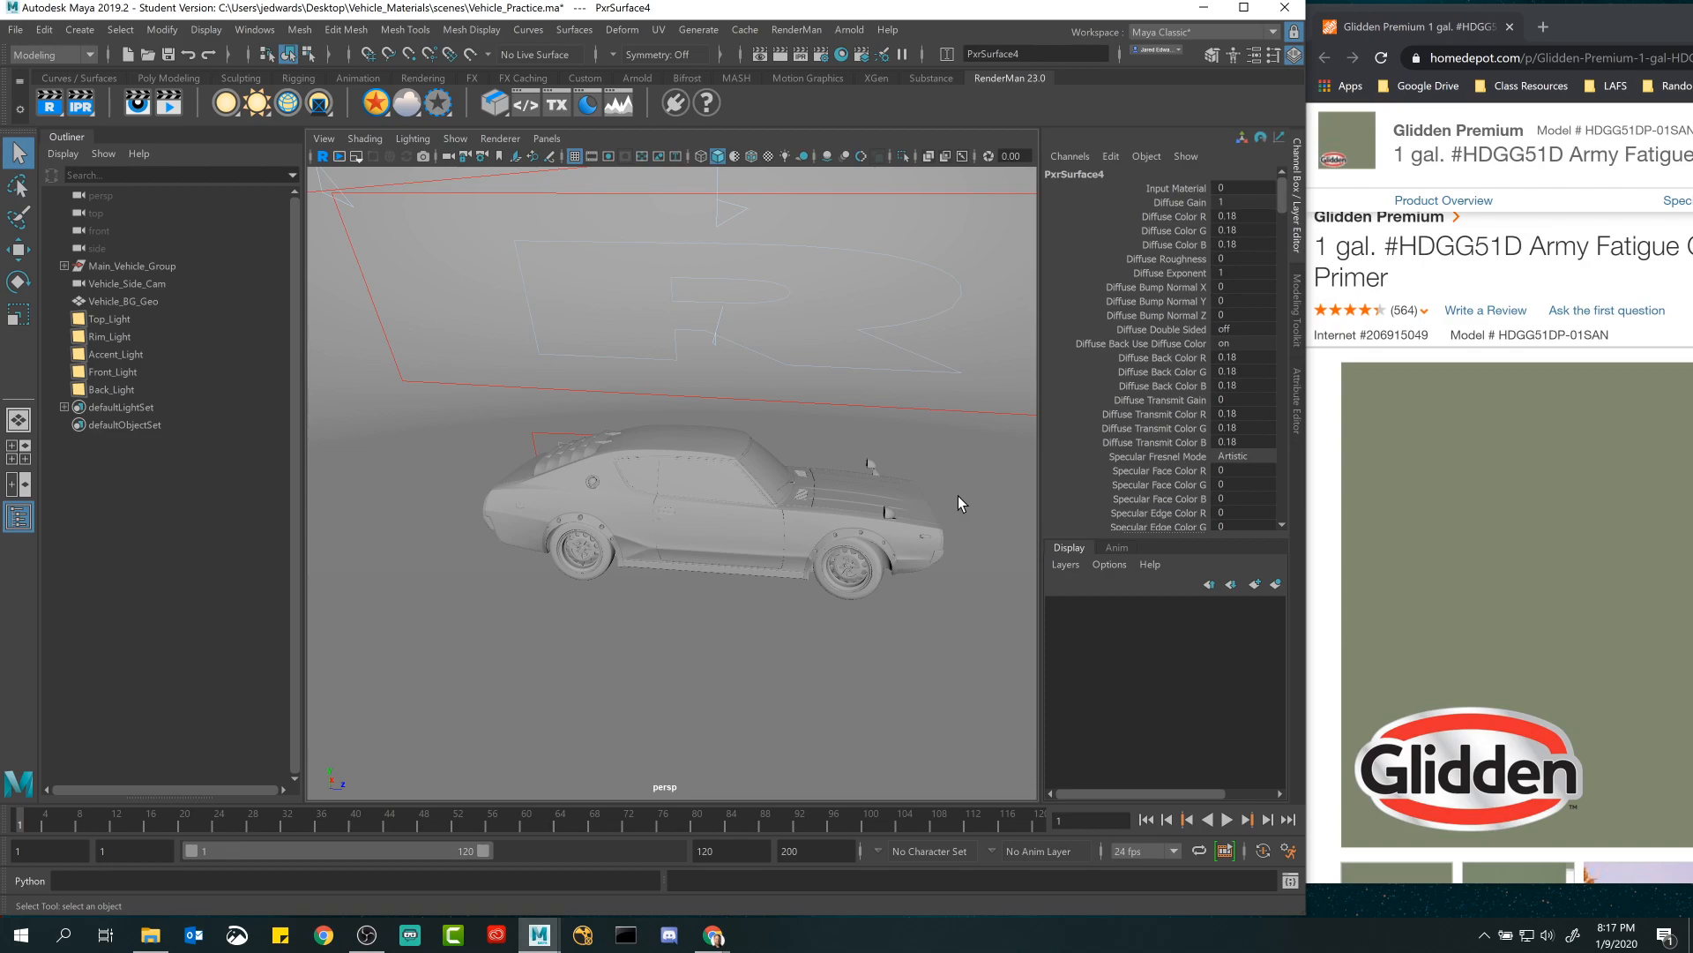
left_click(323, 158)
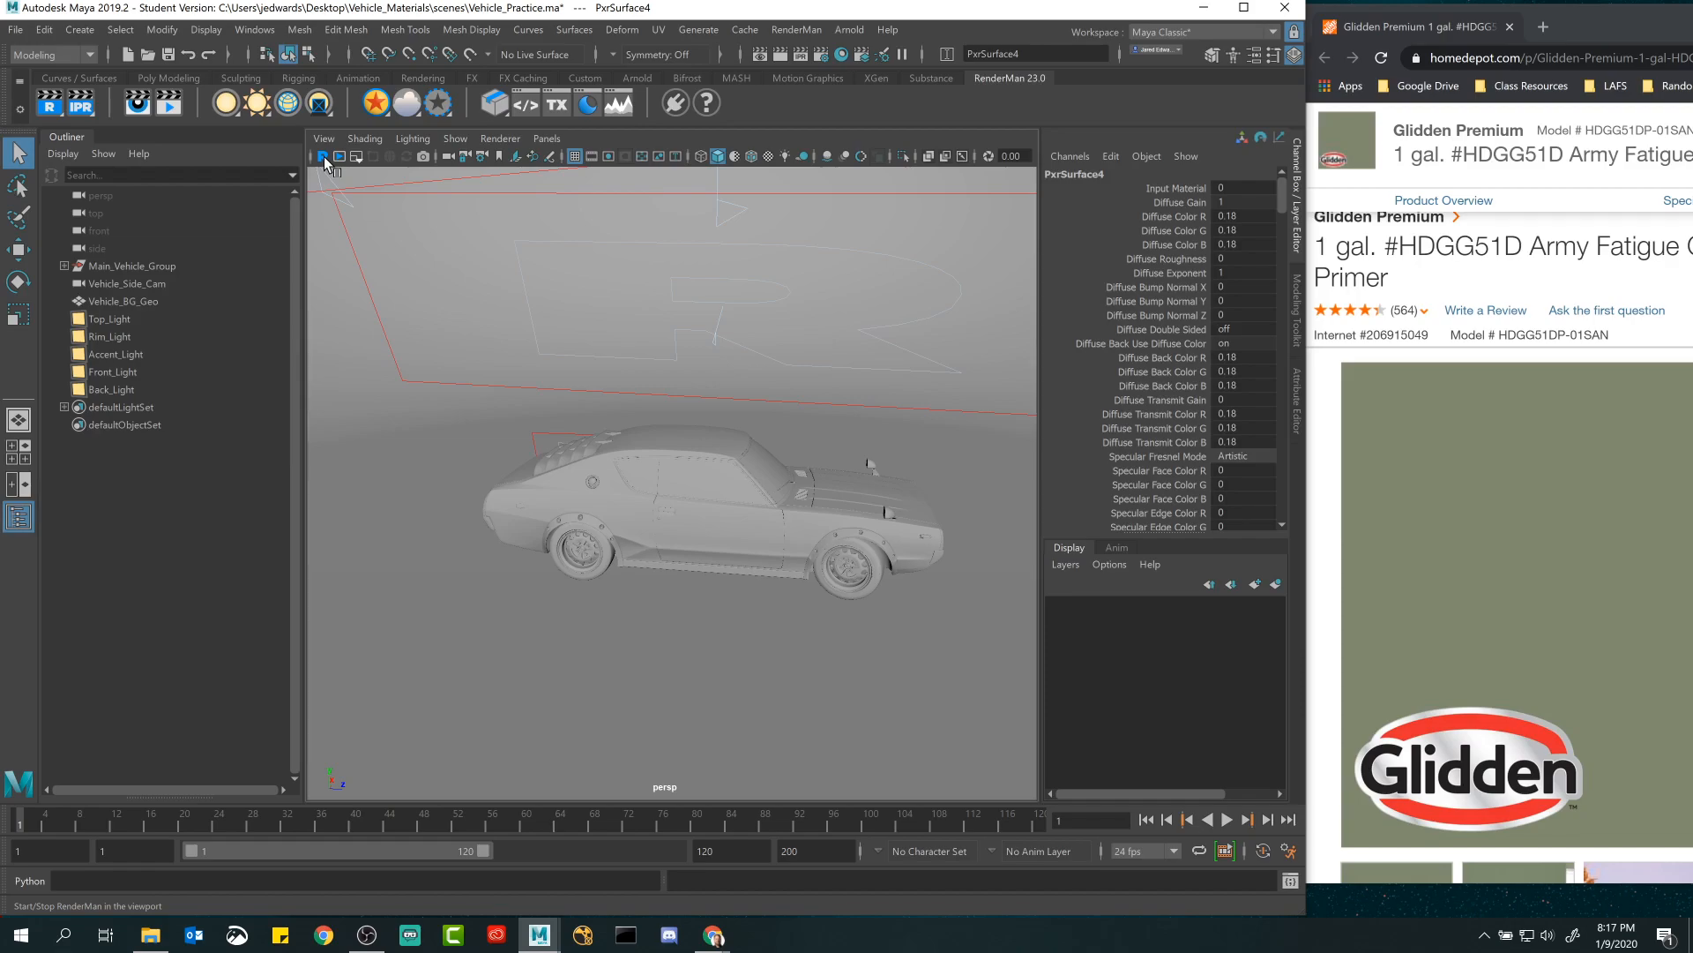
left_click_drag(559, 447, 737, 471, "alt")
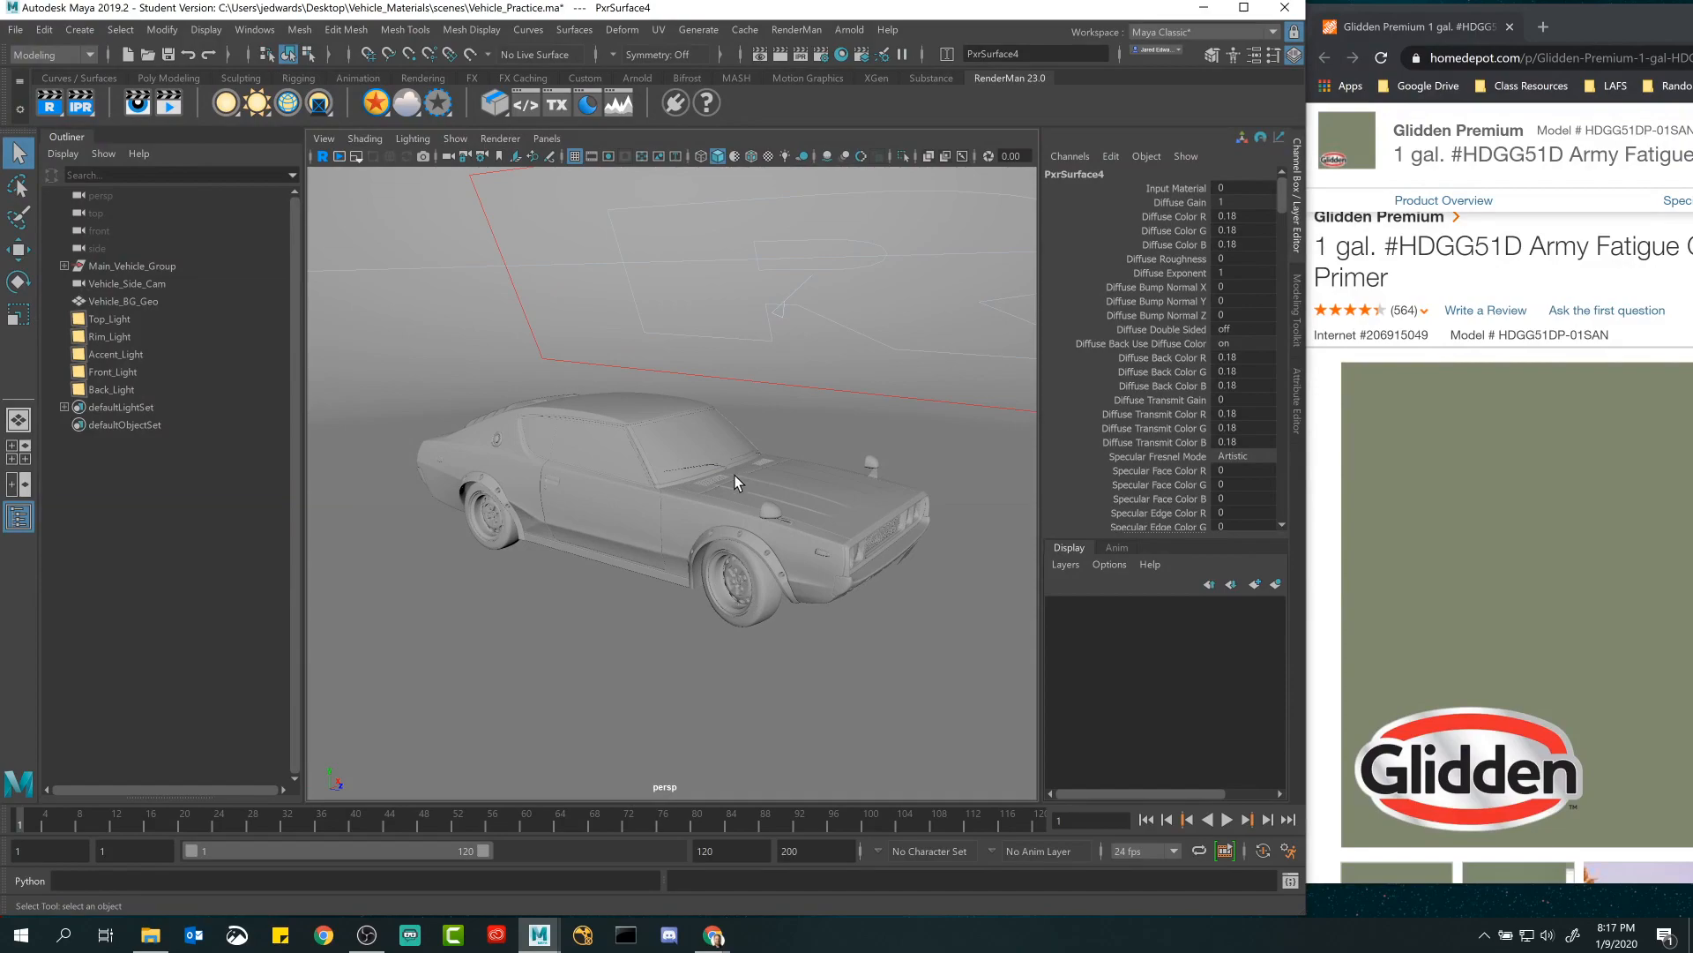
Switch the viewport to Vehicle_Side_Cam, run a live RenderMan viewport render of the car, and stop it.
left_click(547, 138)
mouse_move(618, 156)
left_click(755, 157)
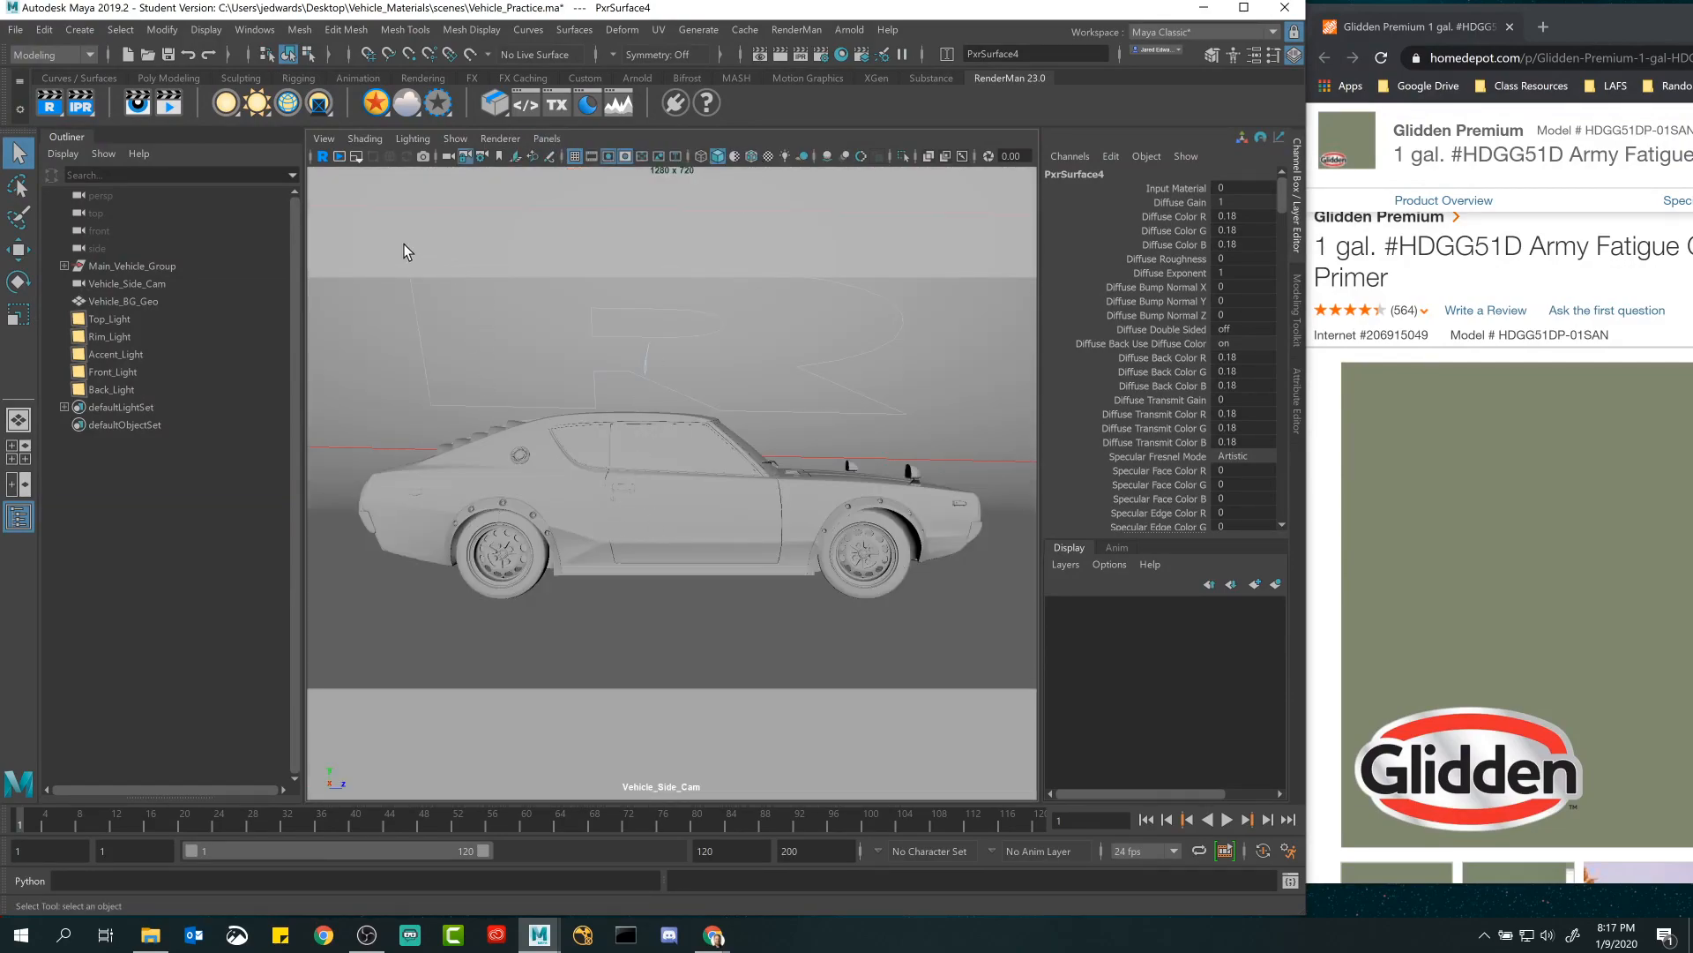
left_click(323, 157)
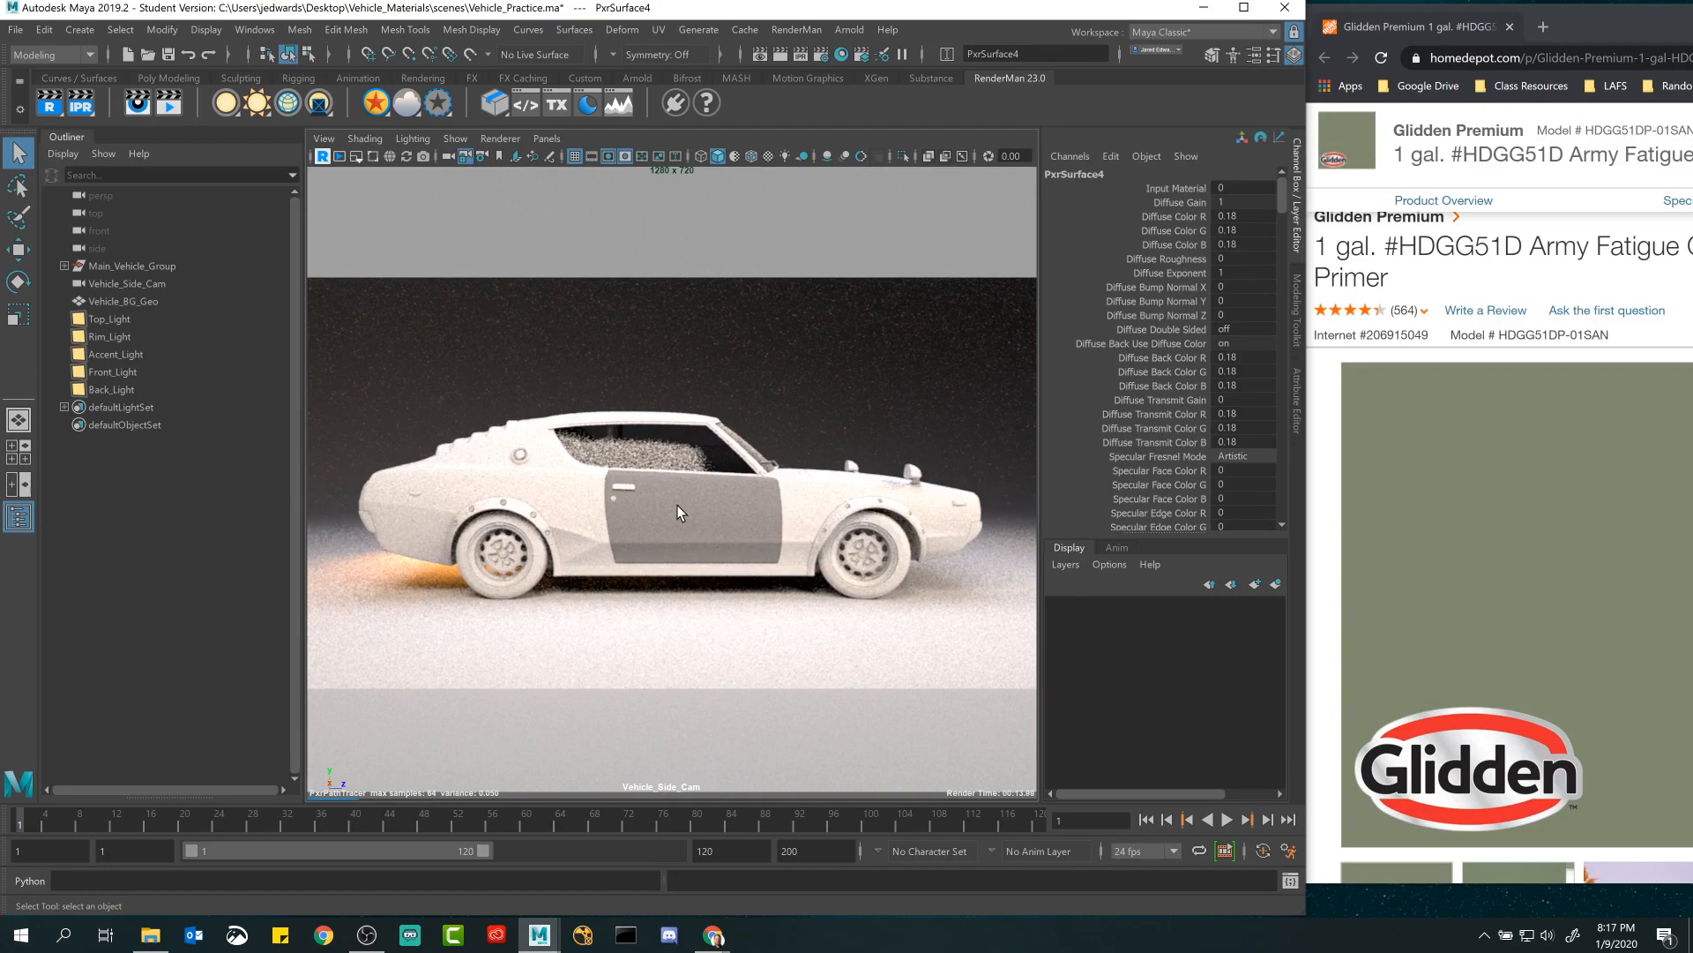
left_click(326, 156)
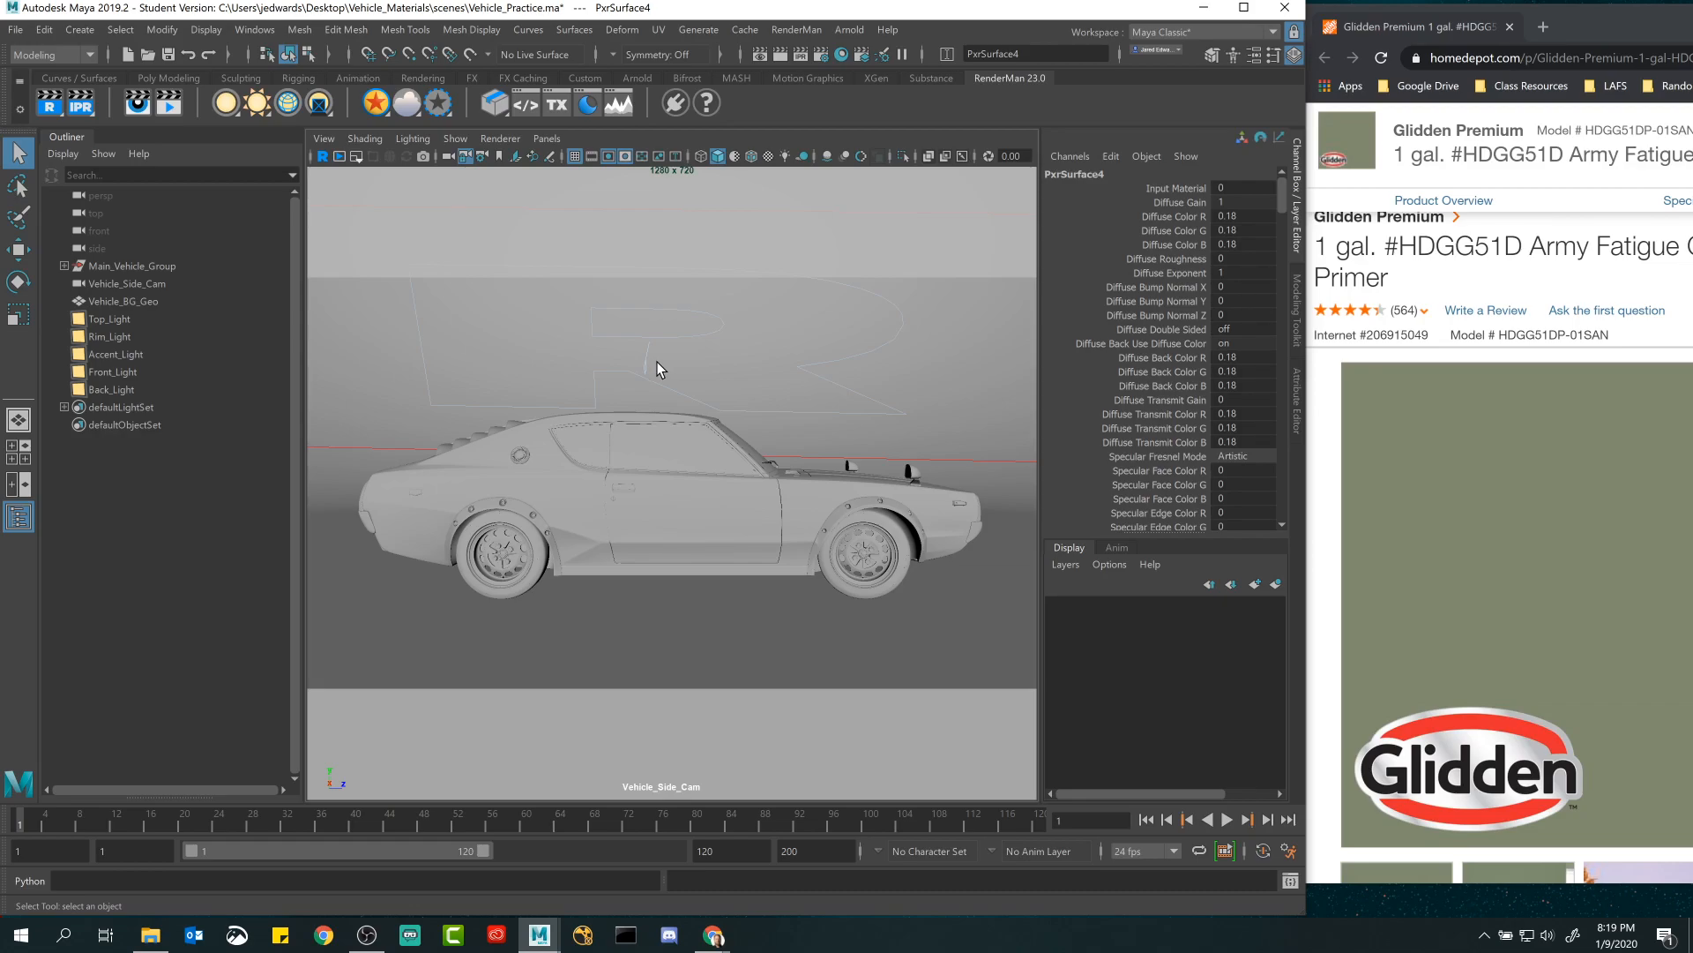
left_click_drag(681, 9, 681, 14)
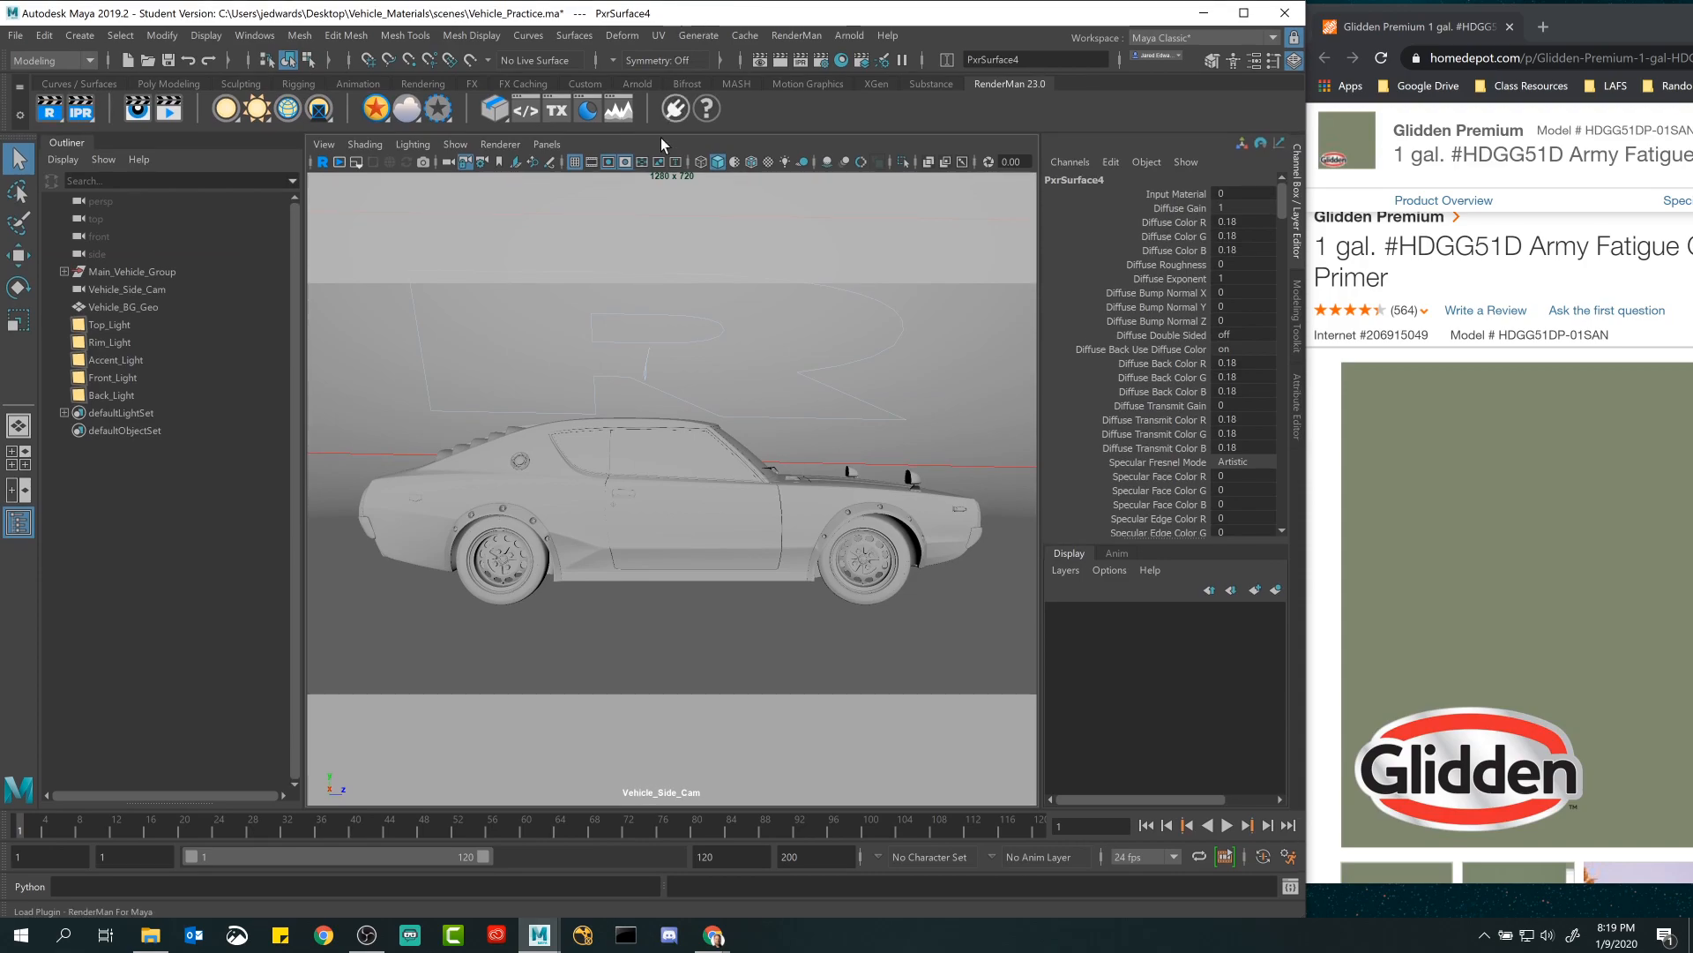
left_click(839, 62)
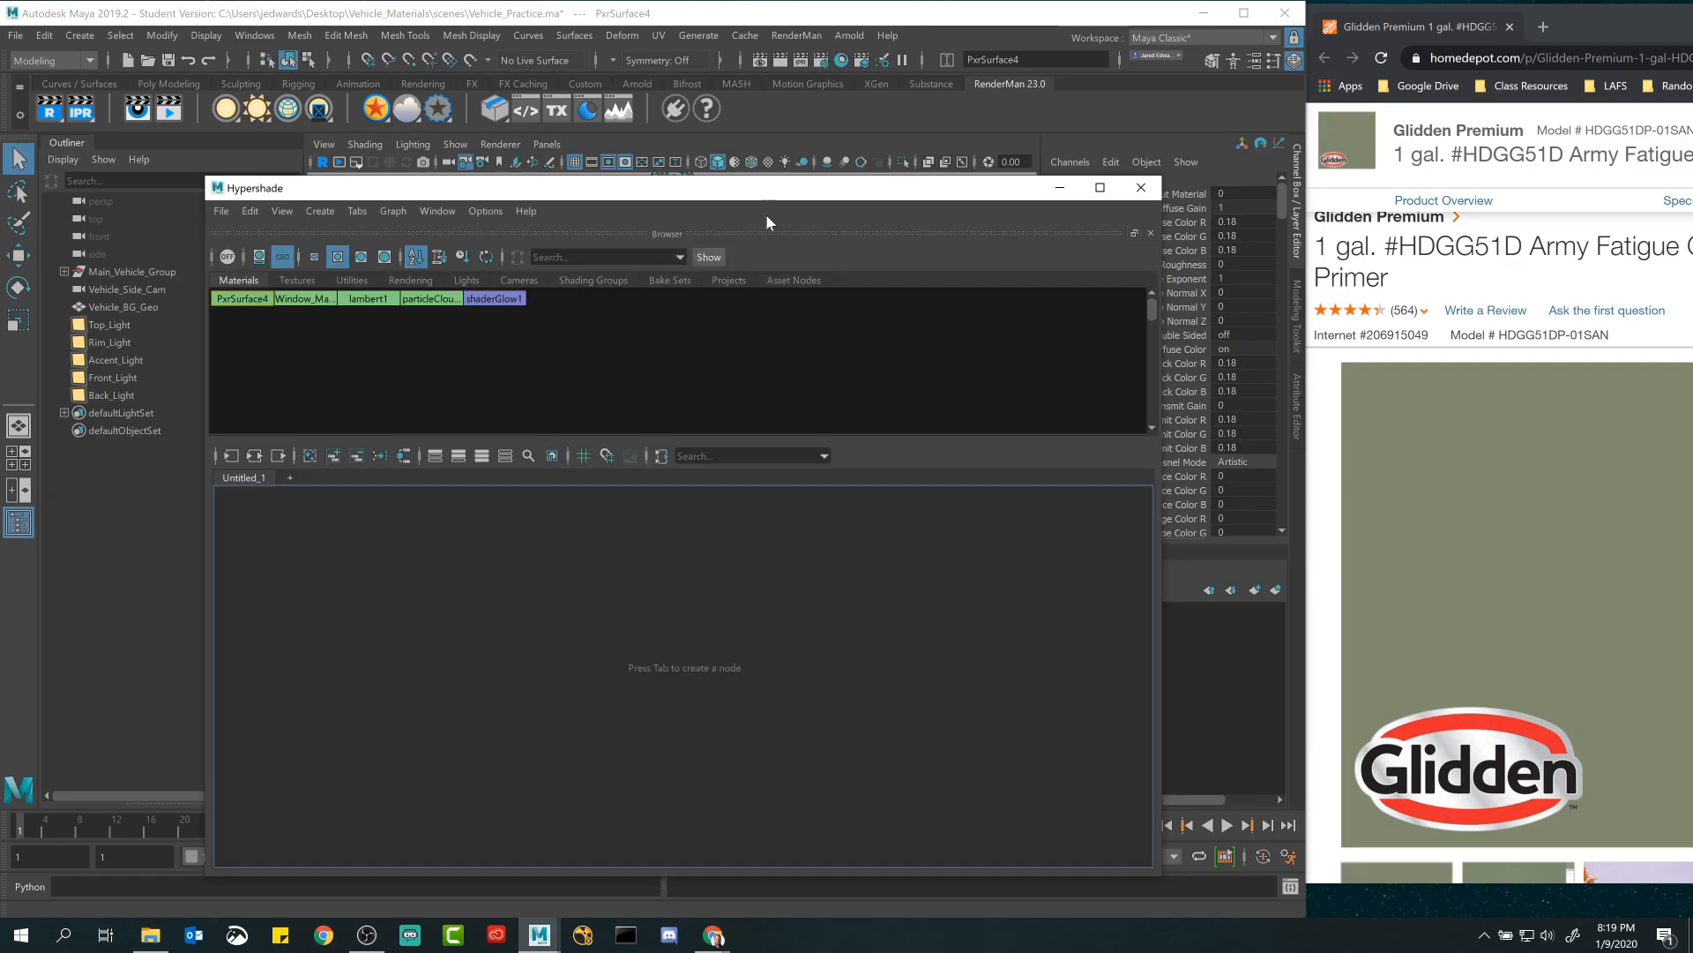
left_click_drag(755, 200, 798, 136)
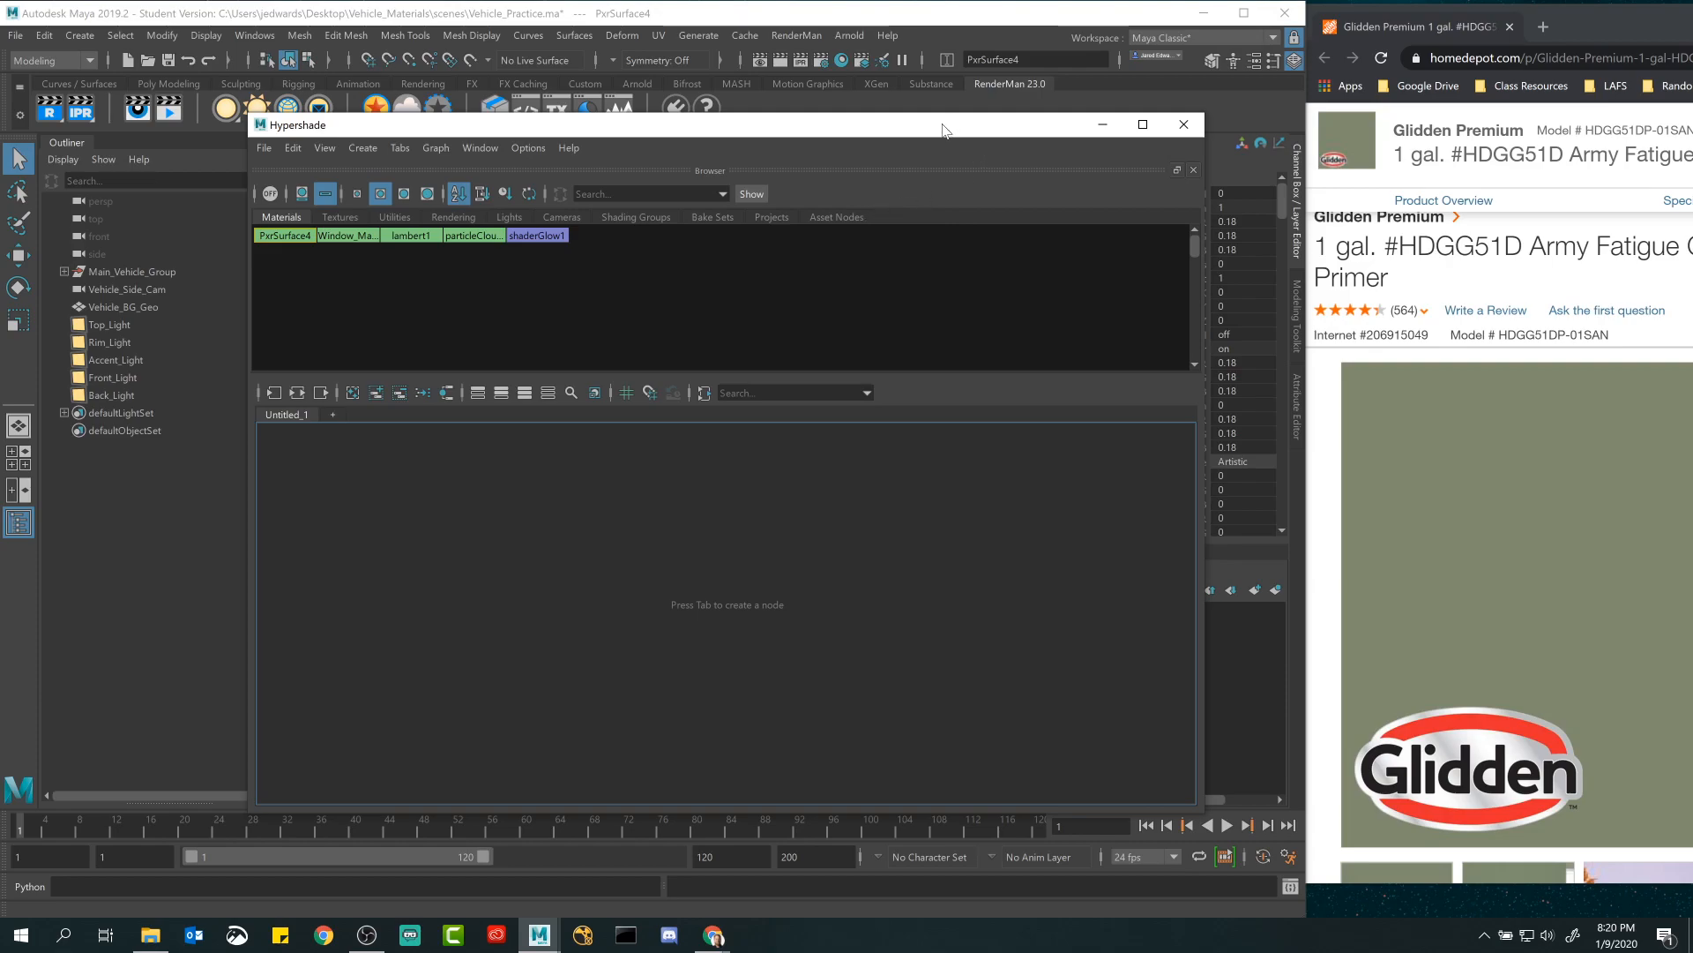
left_click(1182, 127)
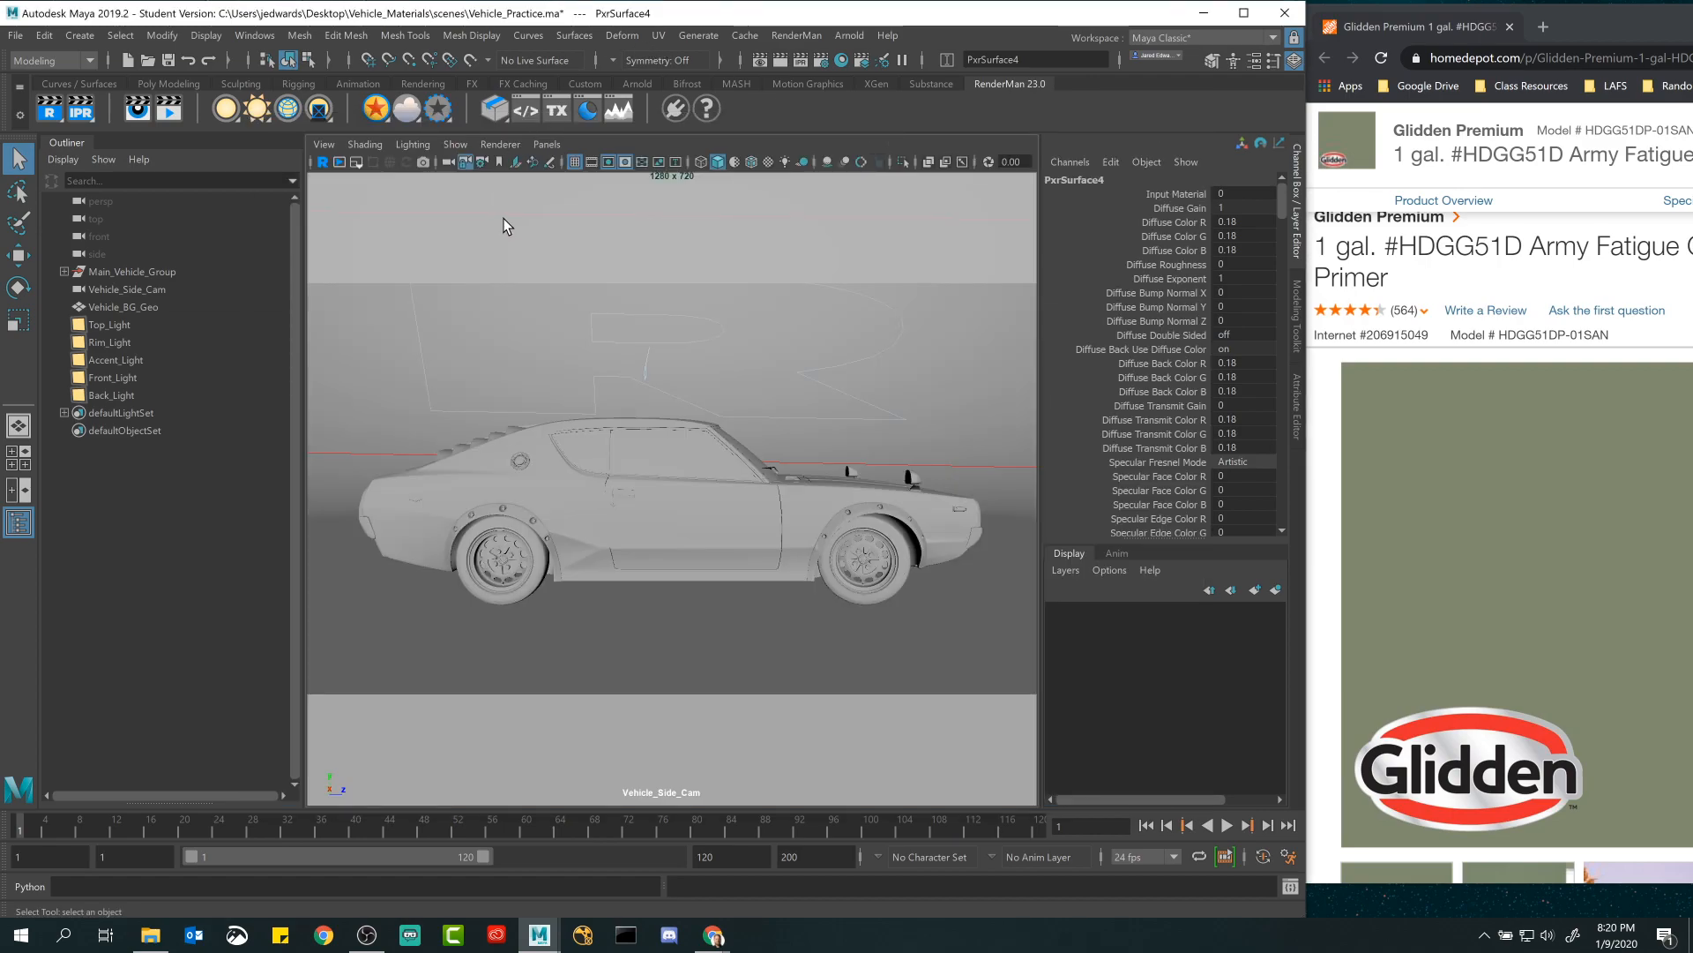
Examine the Render Threads setting in the RenderMan preferences, close the preferences, and try a live viewport render.
left_click(256, 36)
mouse_move(352, 201)
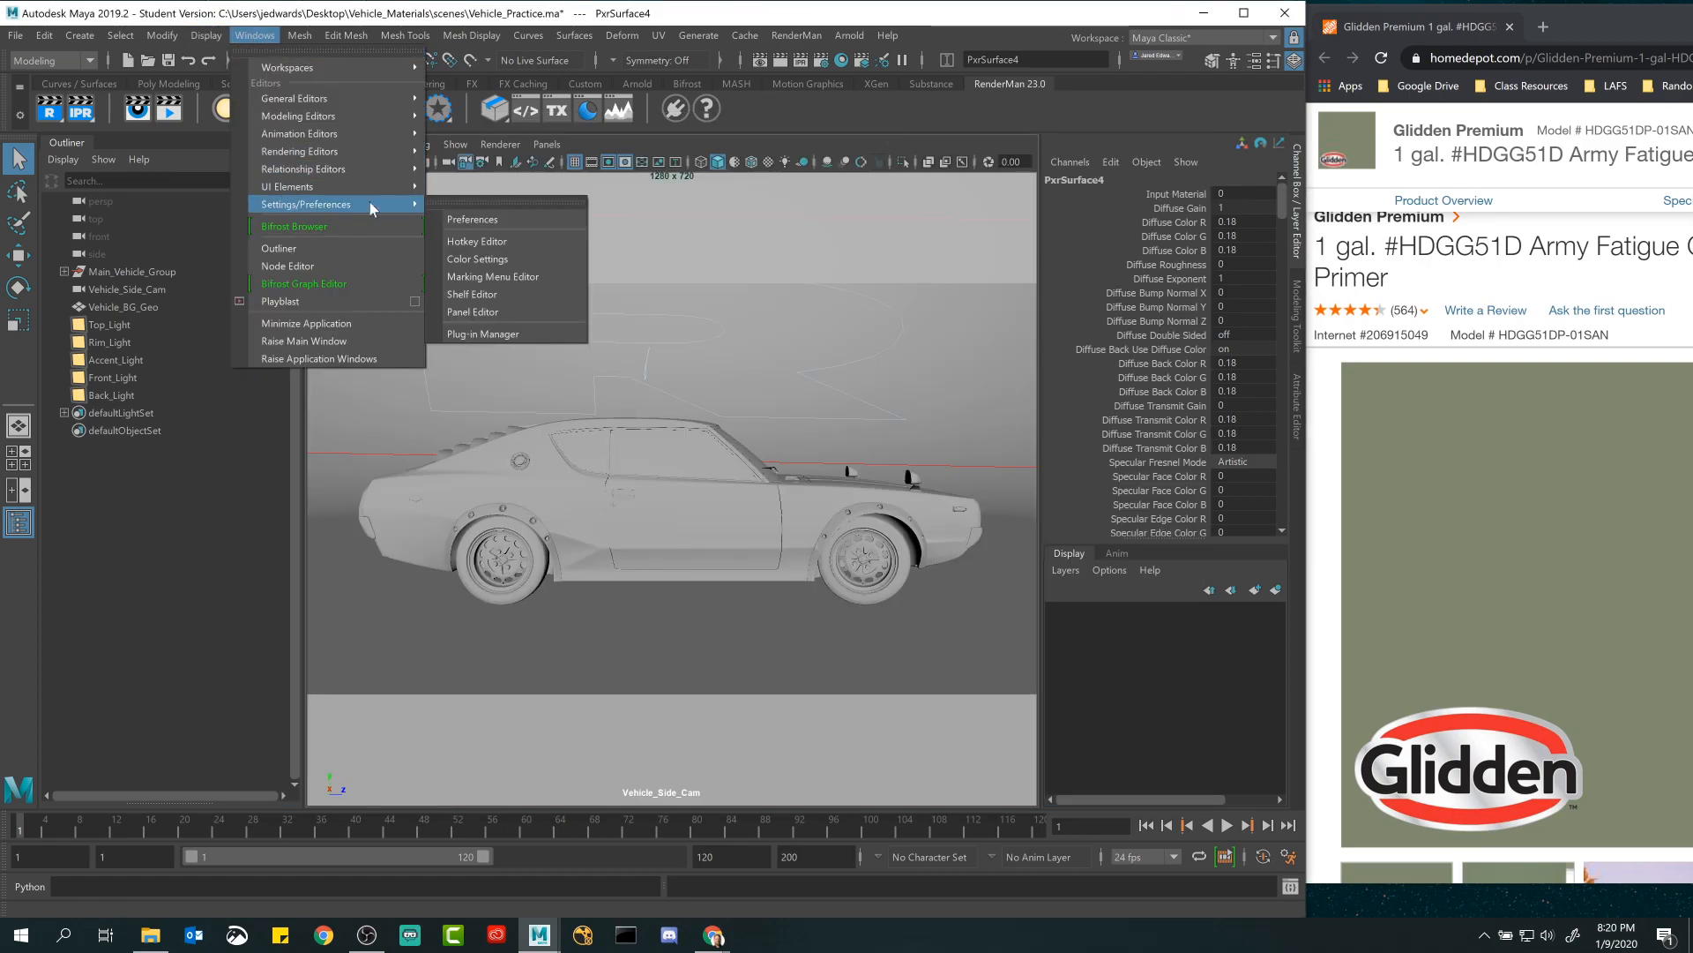
left_click(484, 219)
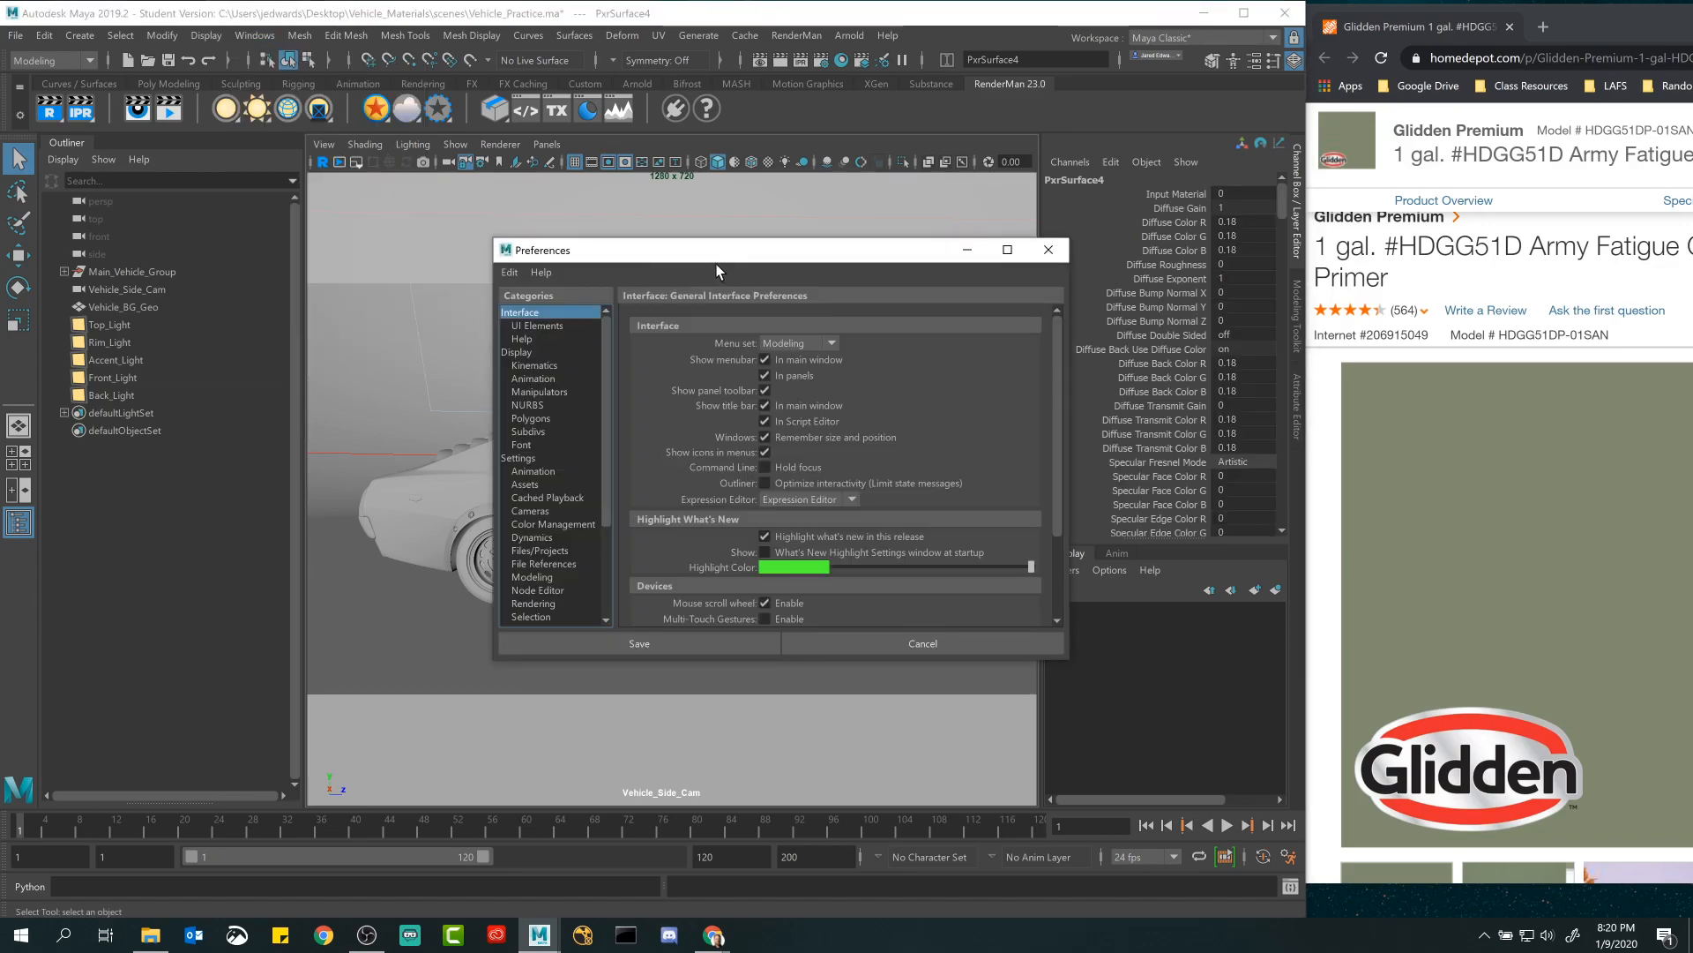
left_click(540, 549)
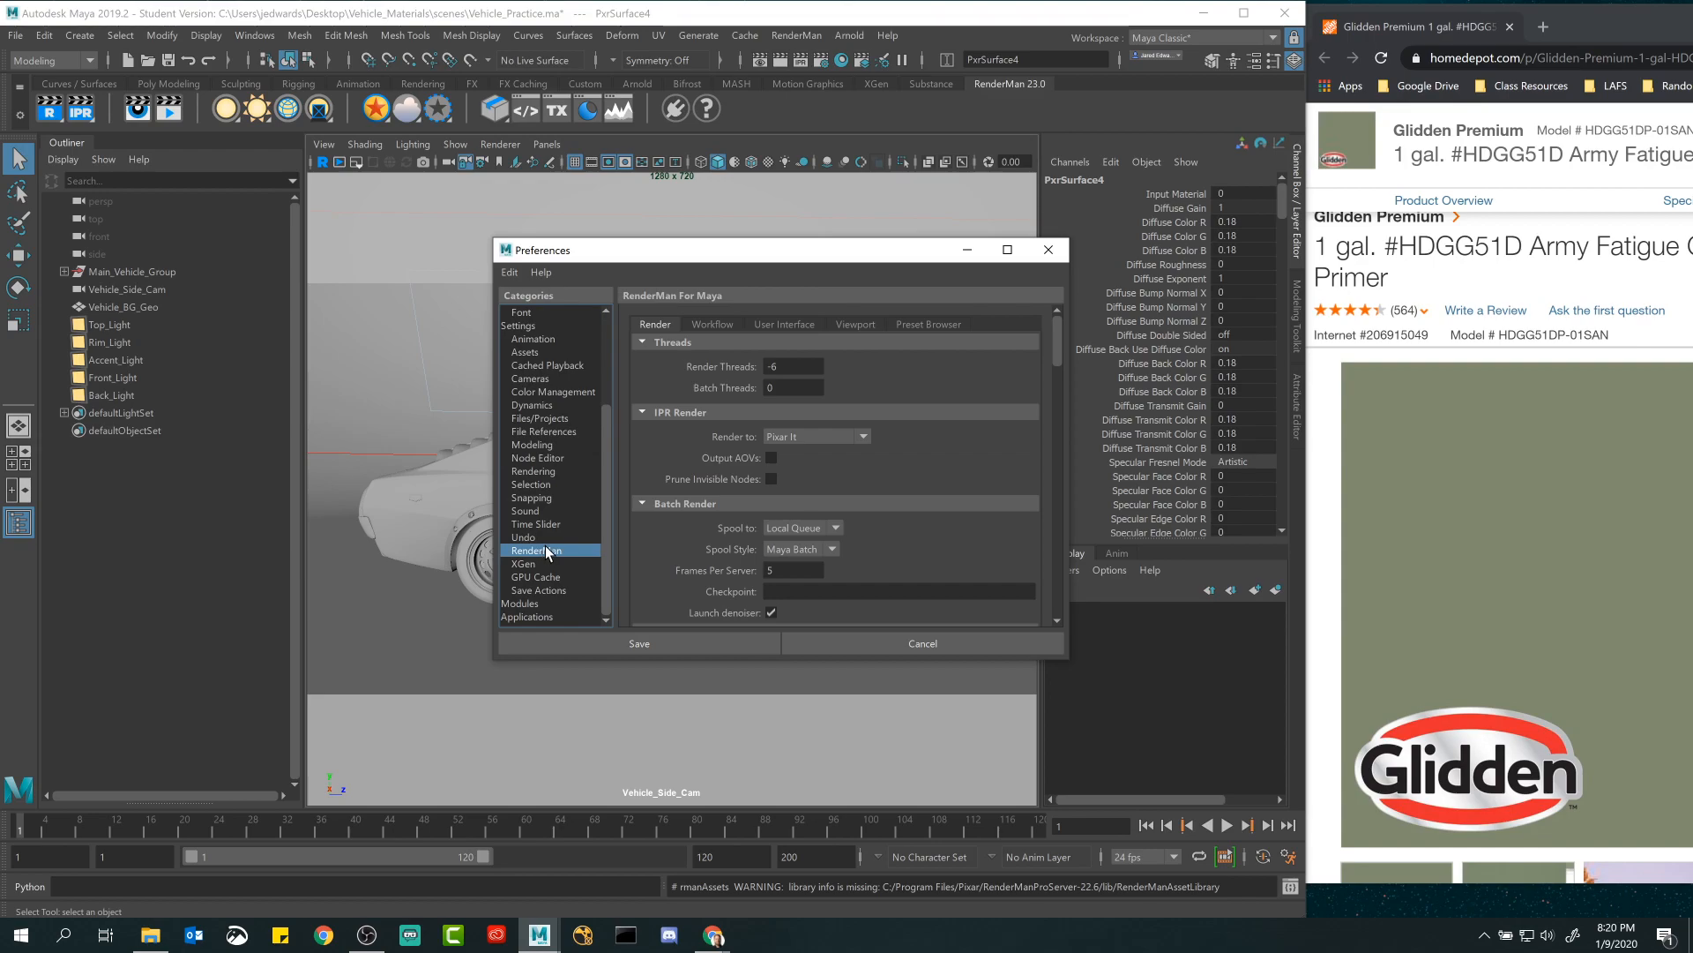
left_click_drag(788, 366, 709, 366)
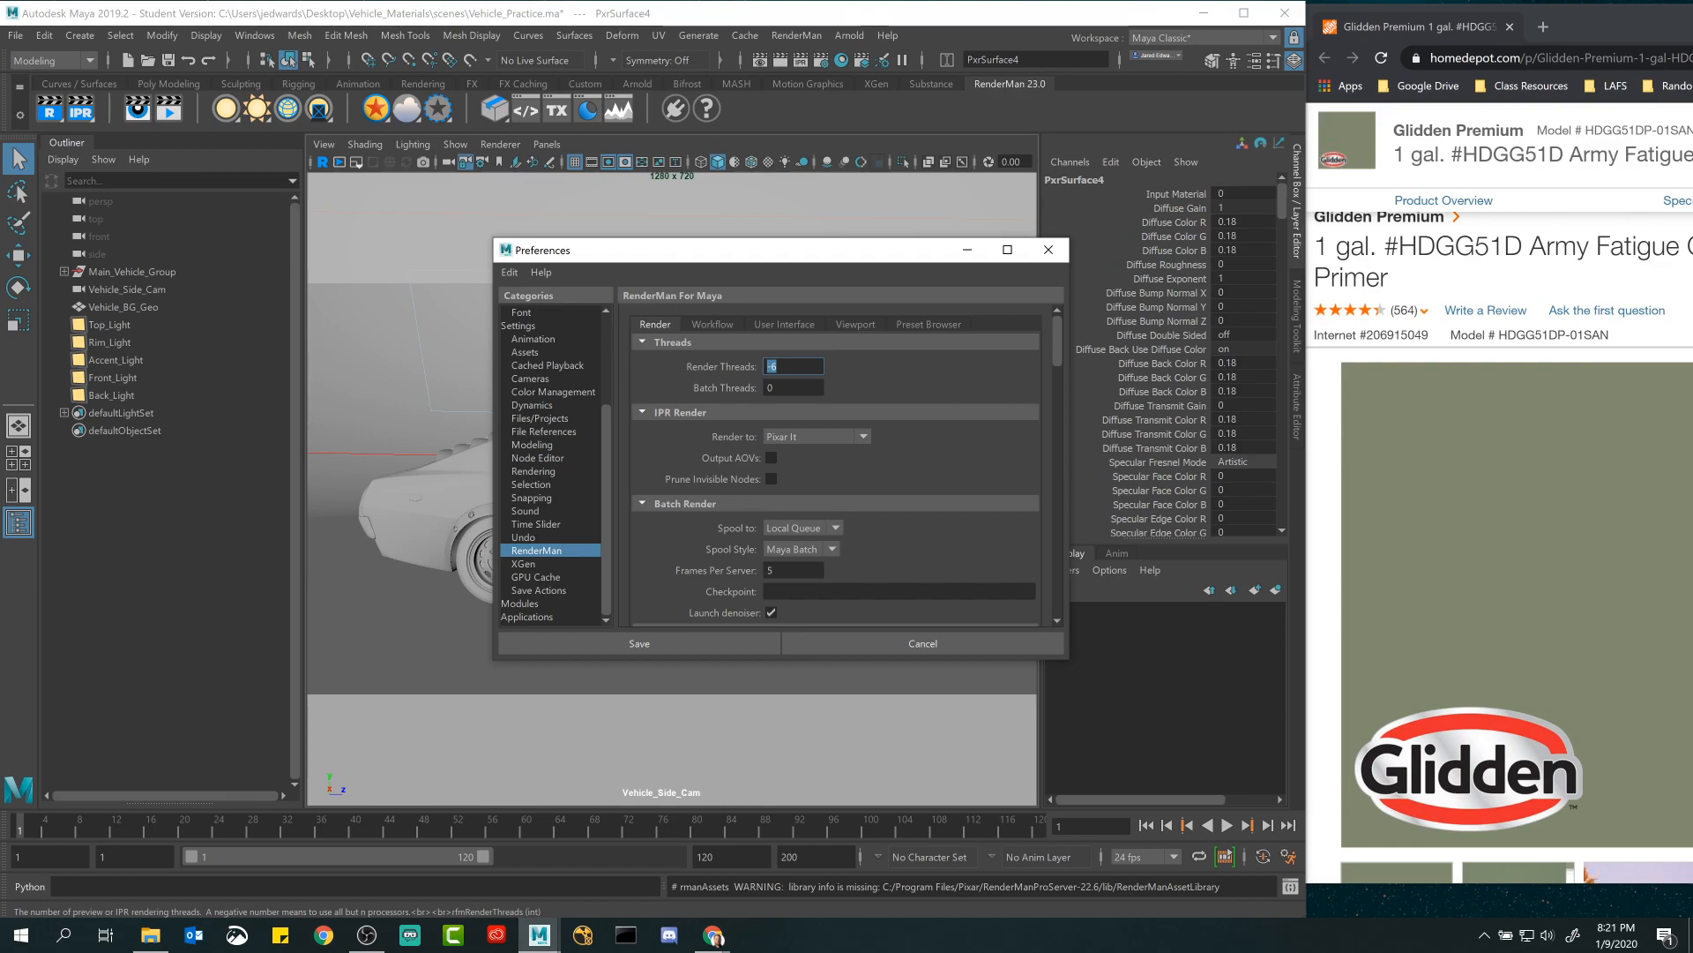
left_click(782, 366)
left_click_drag(845, 257, 800, 566)
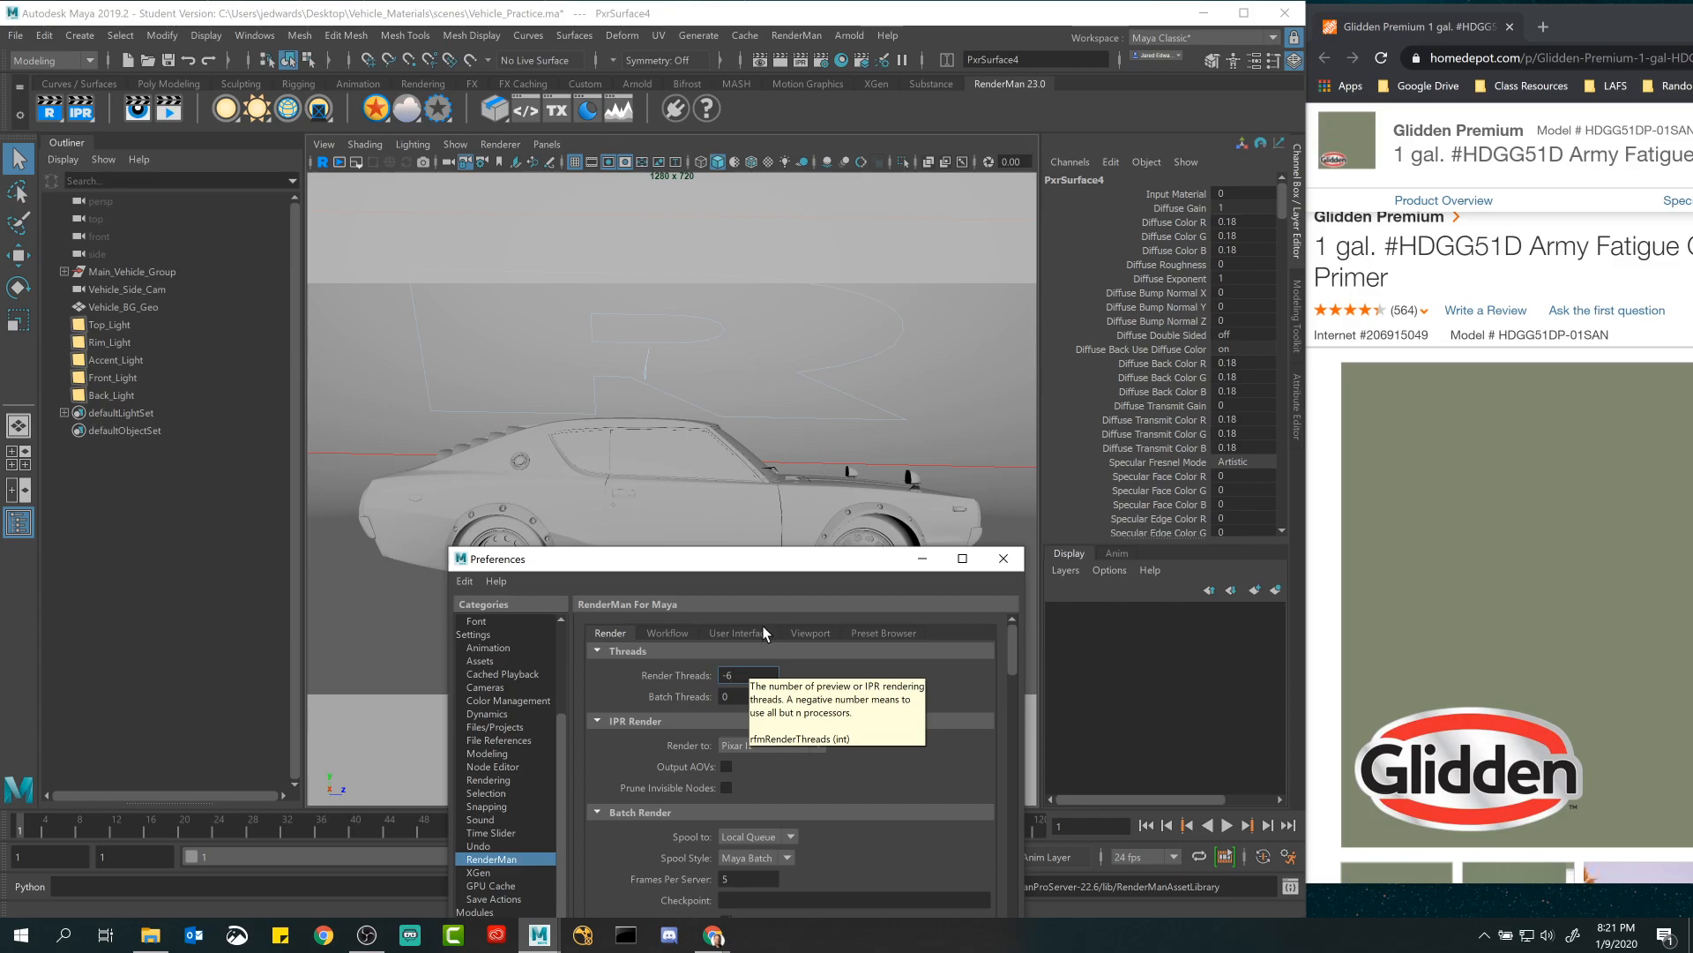
left_click_drag(762, 555, 762, 415)
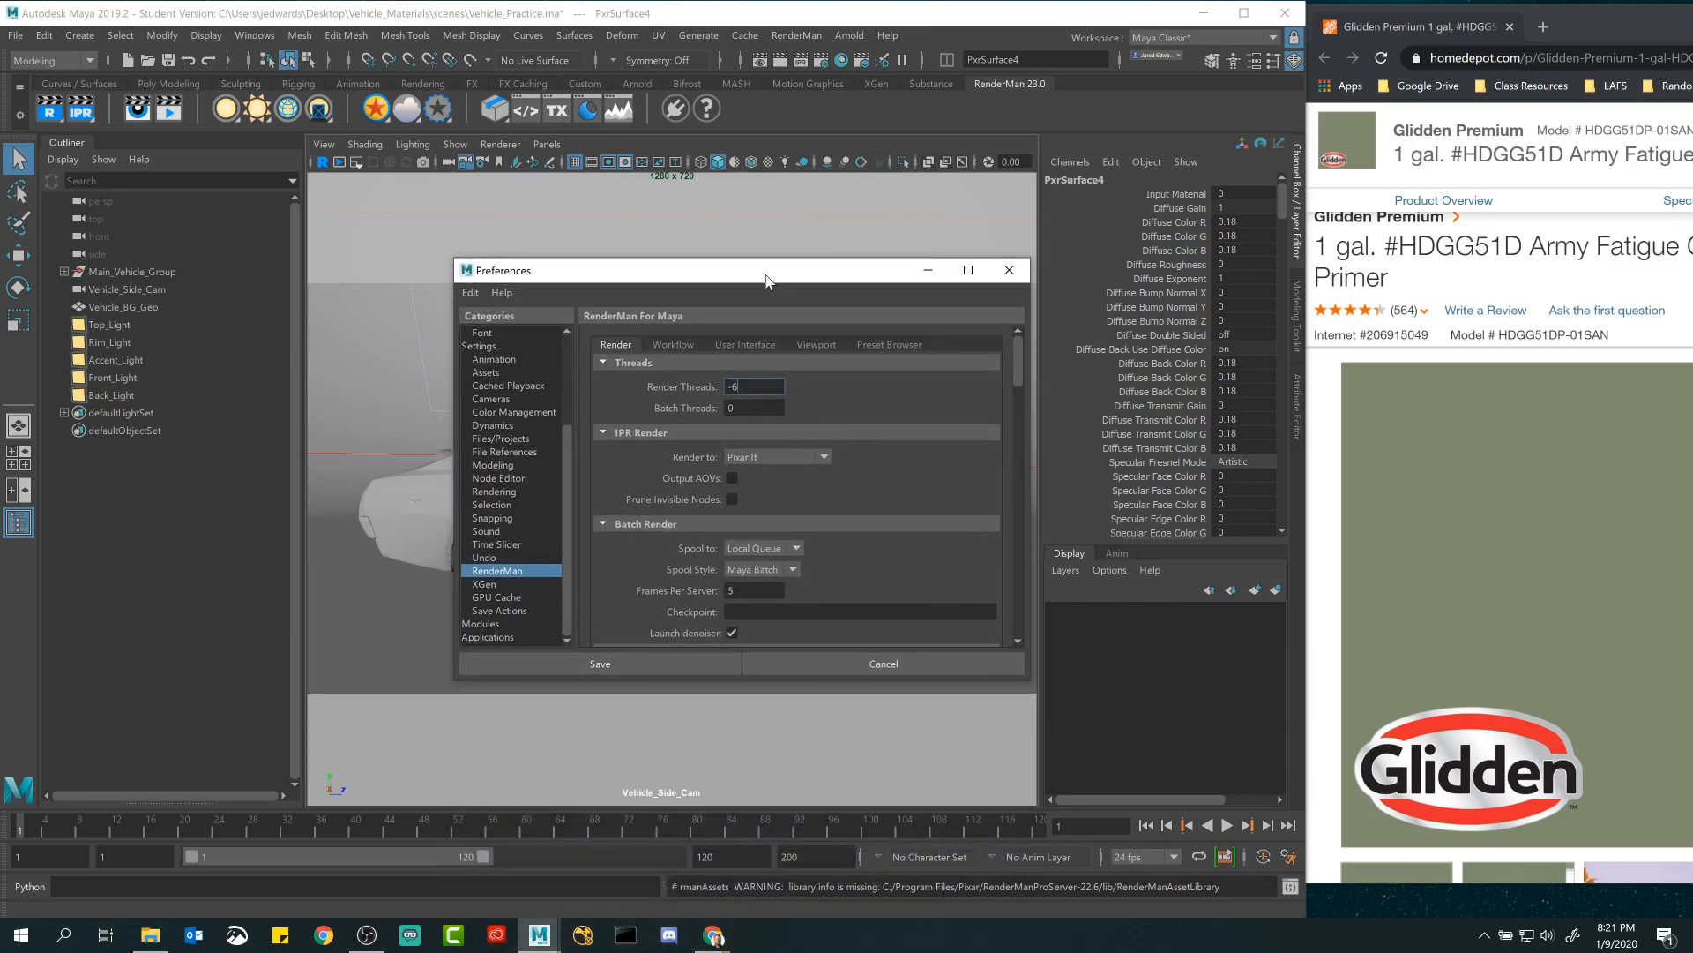
left_click_drag(767, 280, 957, 427)
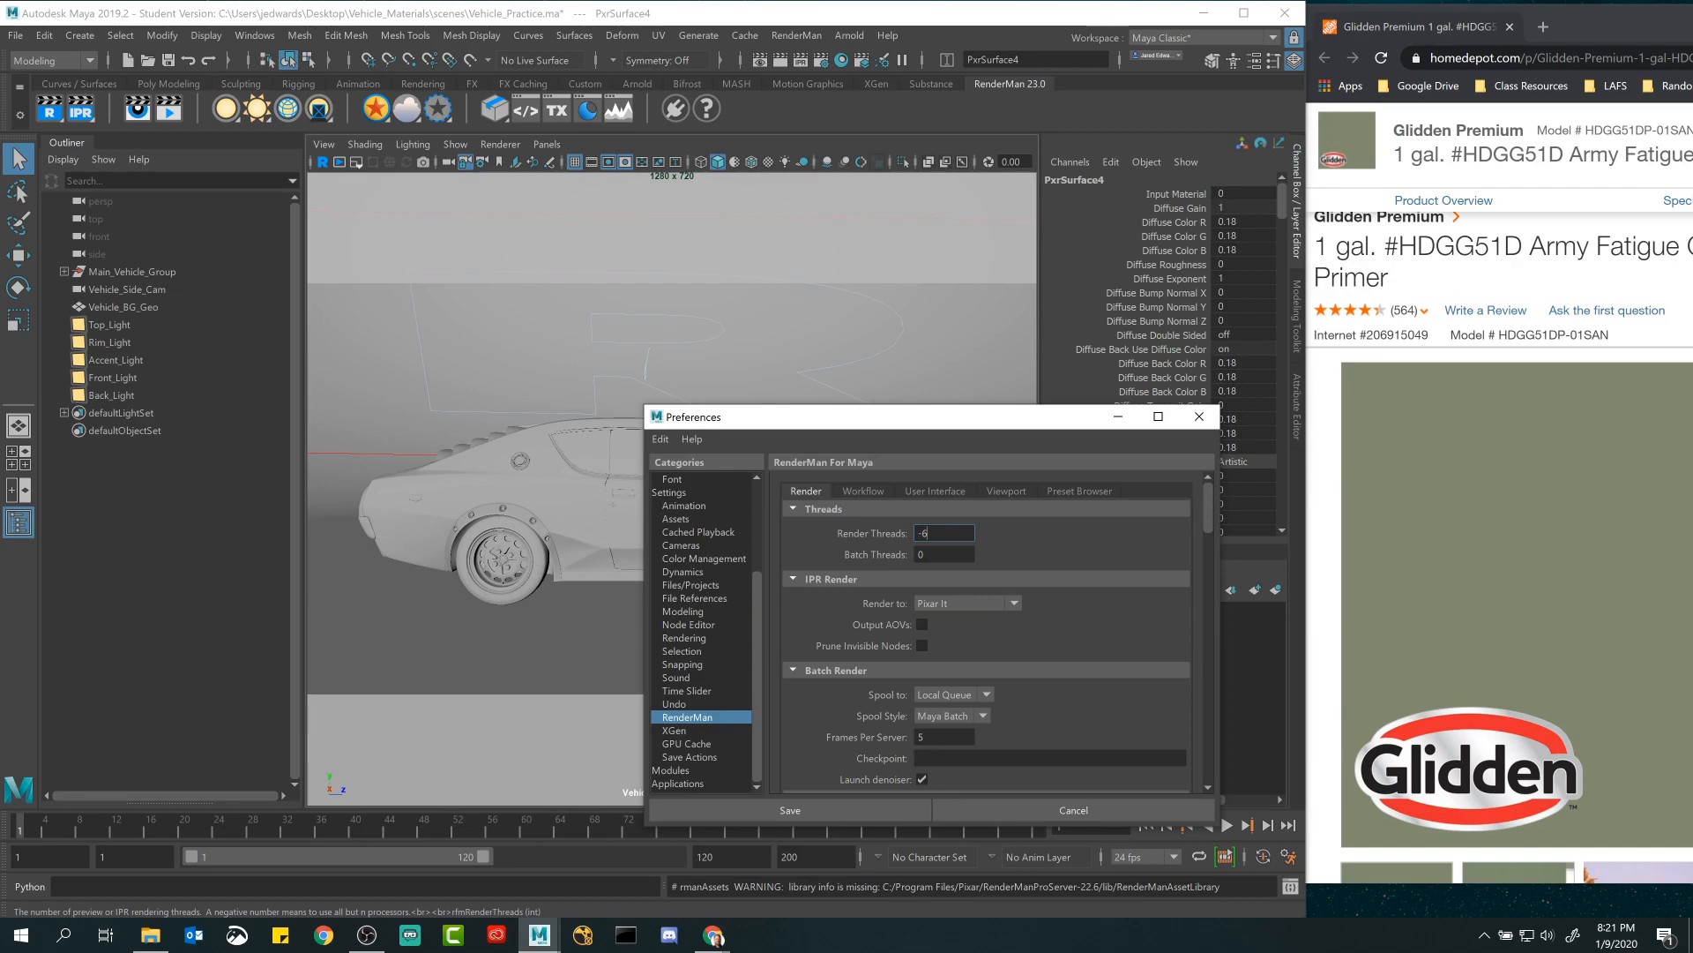
left_click_drag(934, 430, 662, 237)
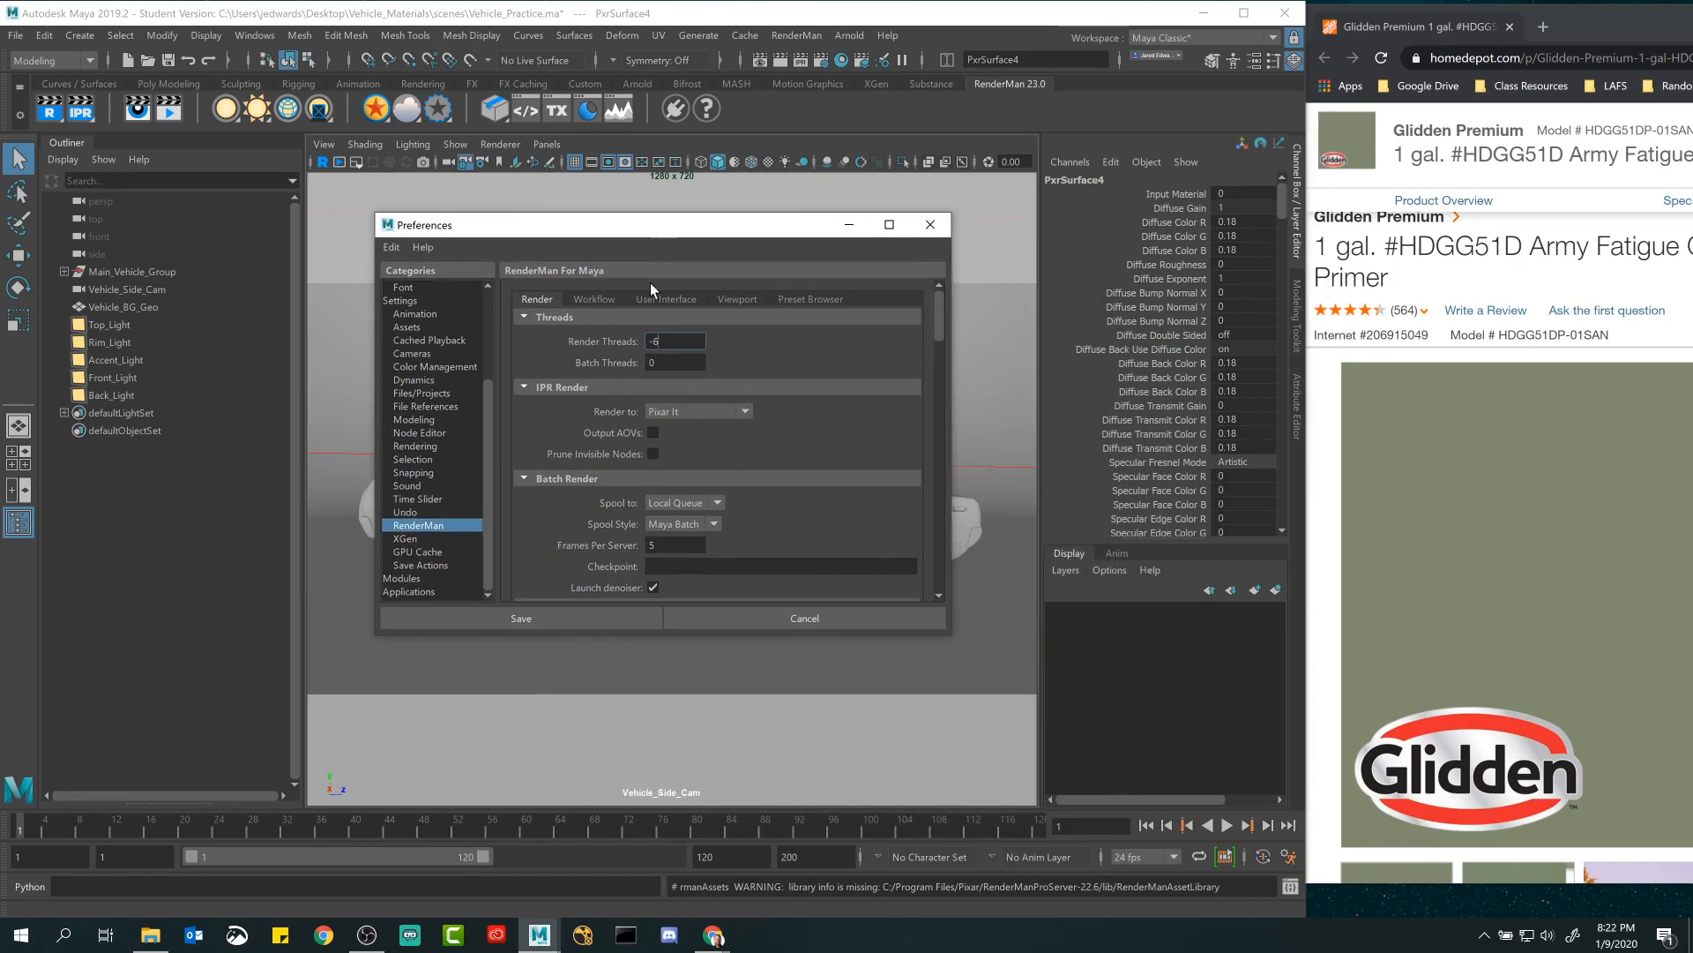
left_click_drag(670, 341, 614, 338)
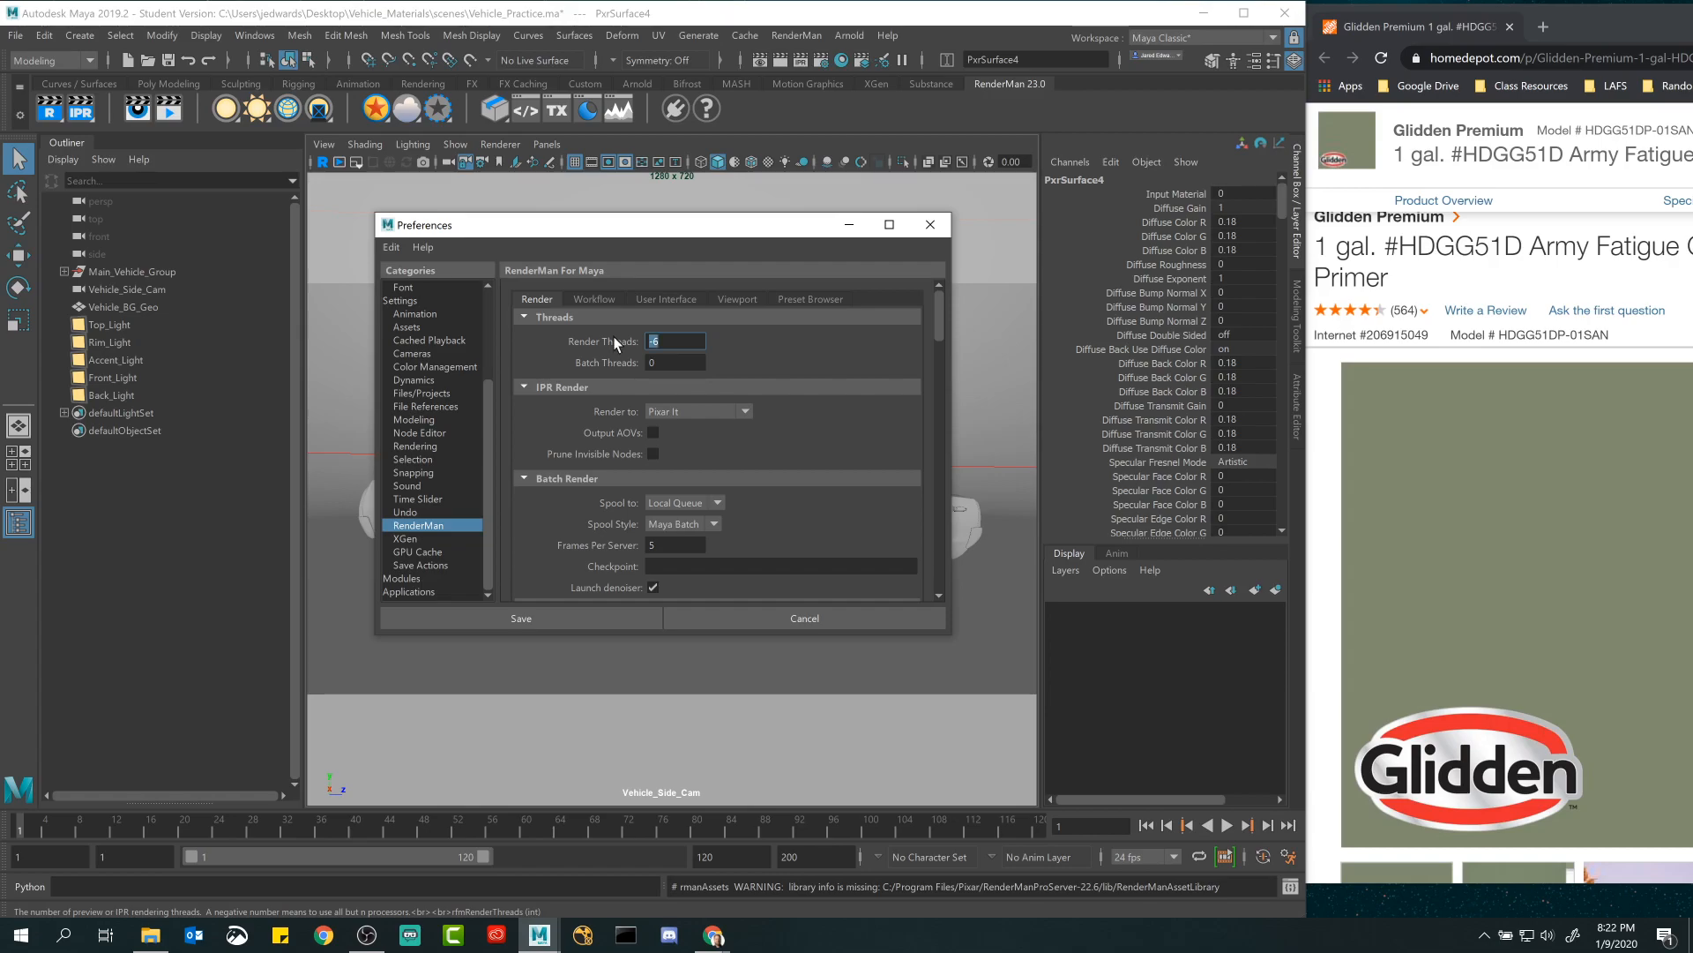
left_click(929, 226)
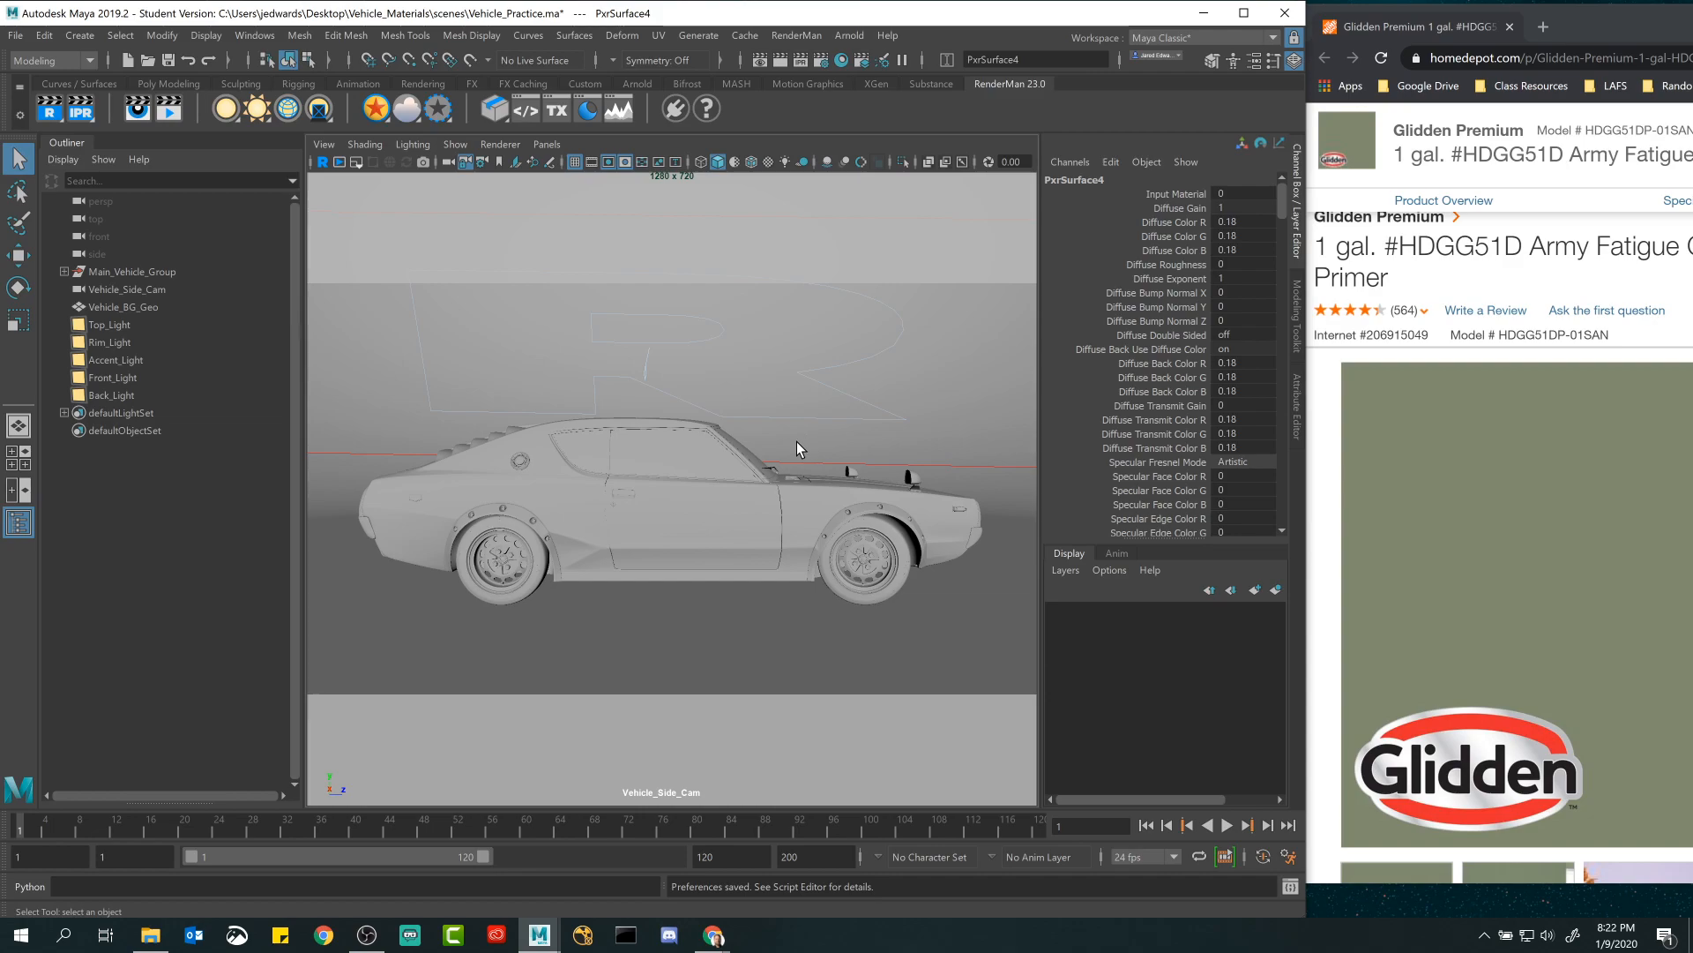
left_click(323, 163)
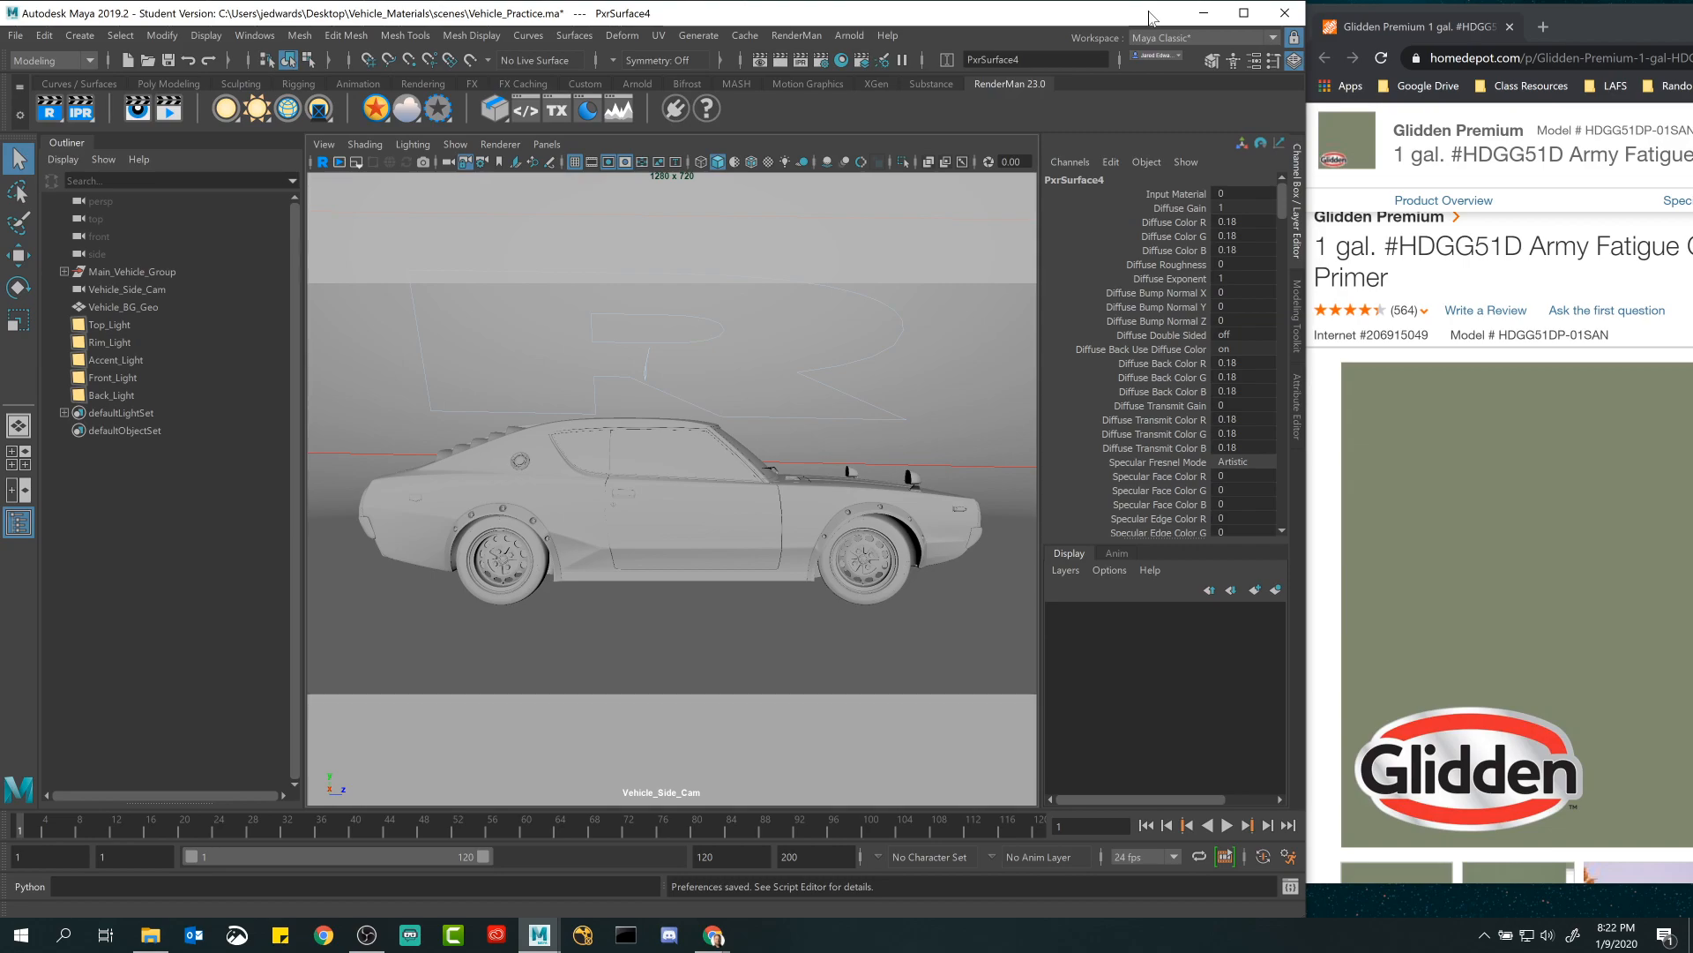
Open the Hypershade and show its Property Editor and Material Viewer as separate floating panels.
left_click(841, 59)
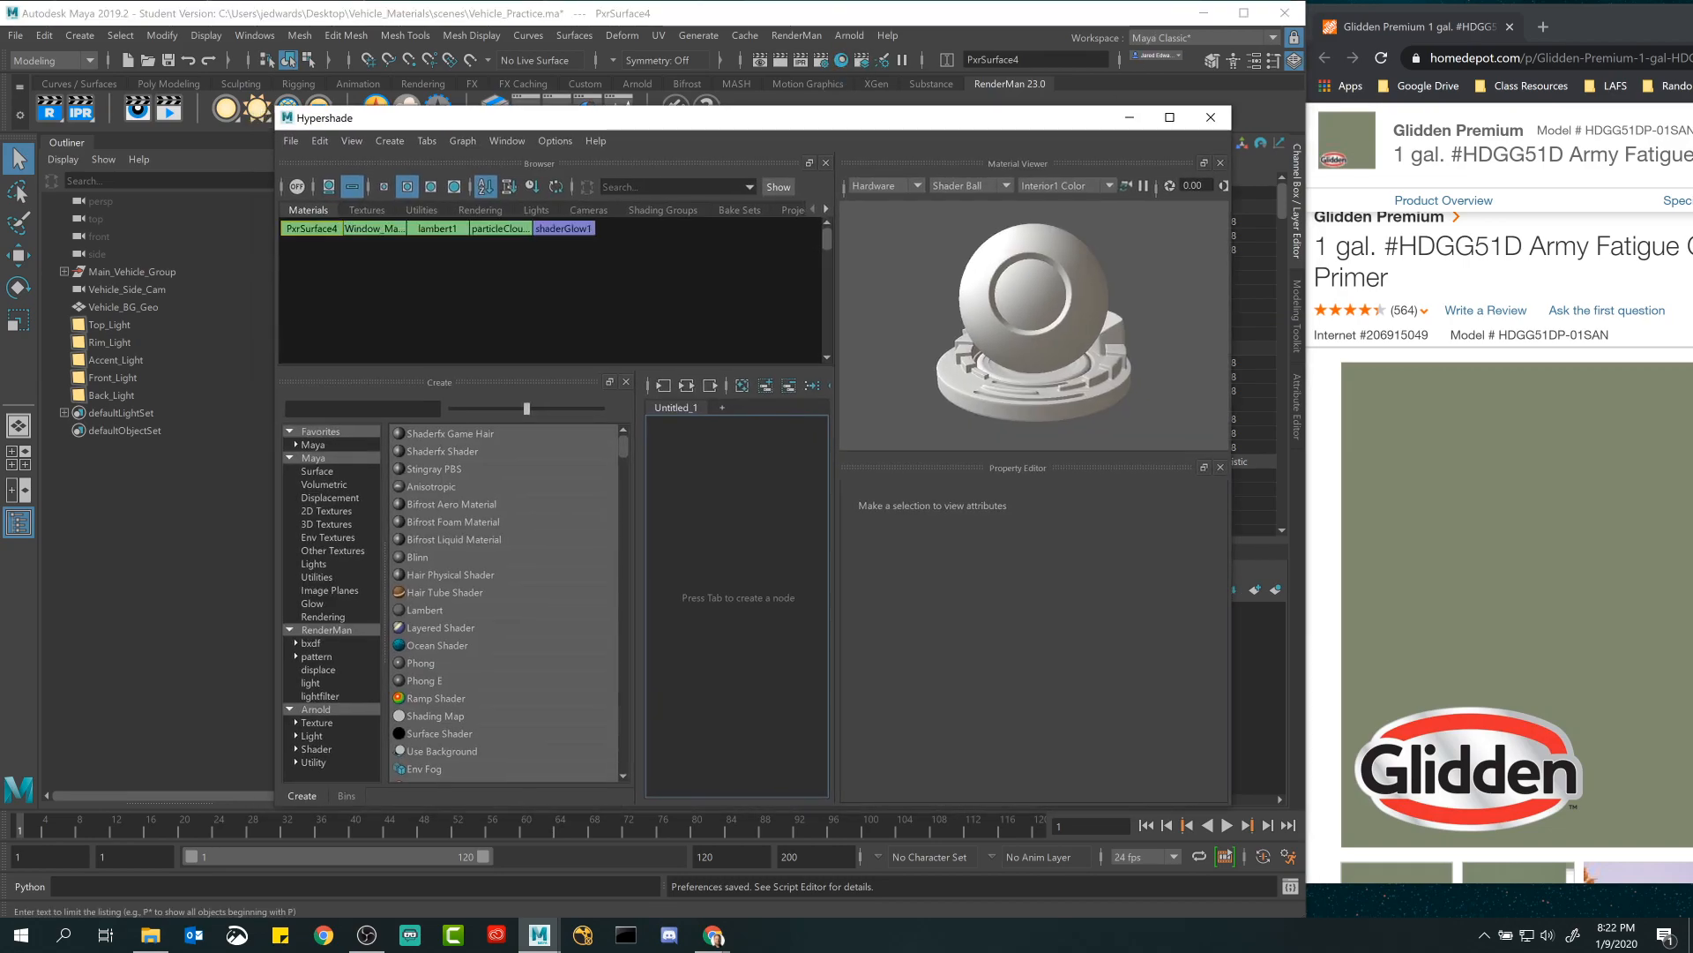
left_click(518, 144)
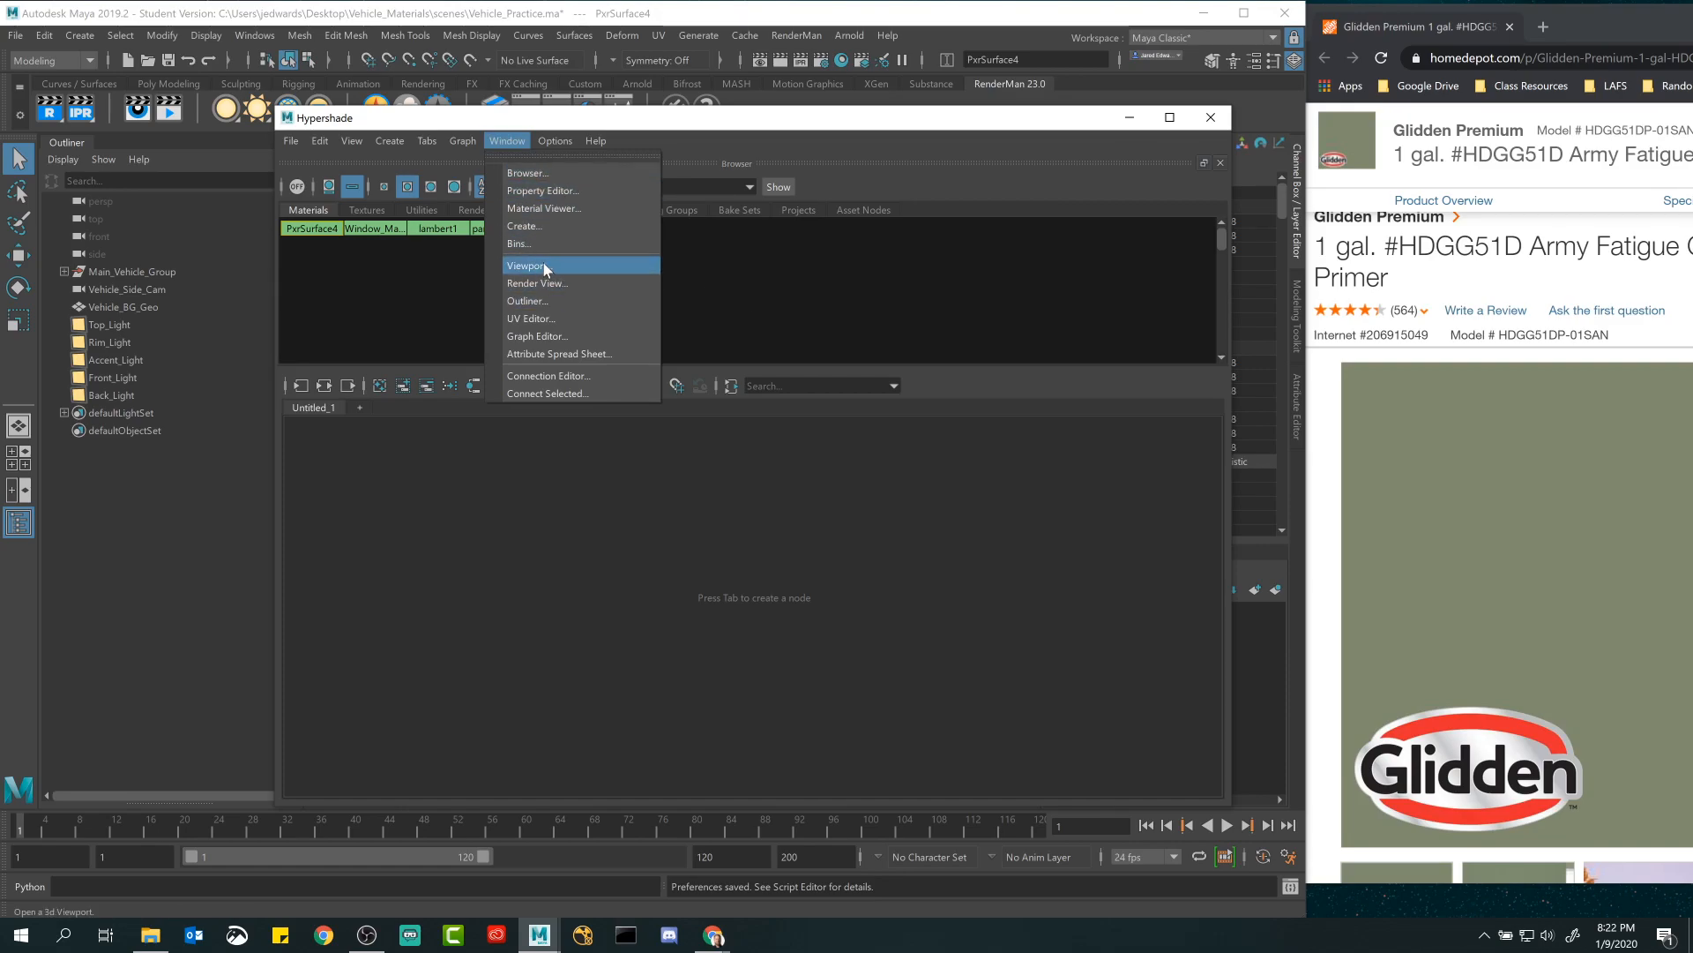
left_click(553, 189)
left_click_drag(618, 210, 901, 492)
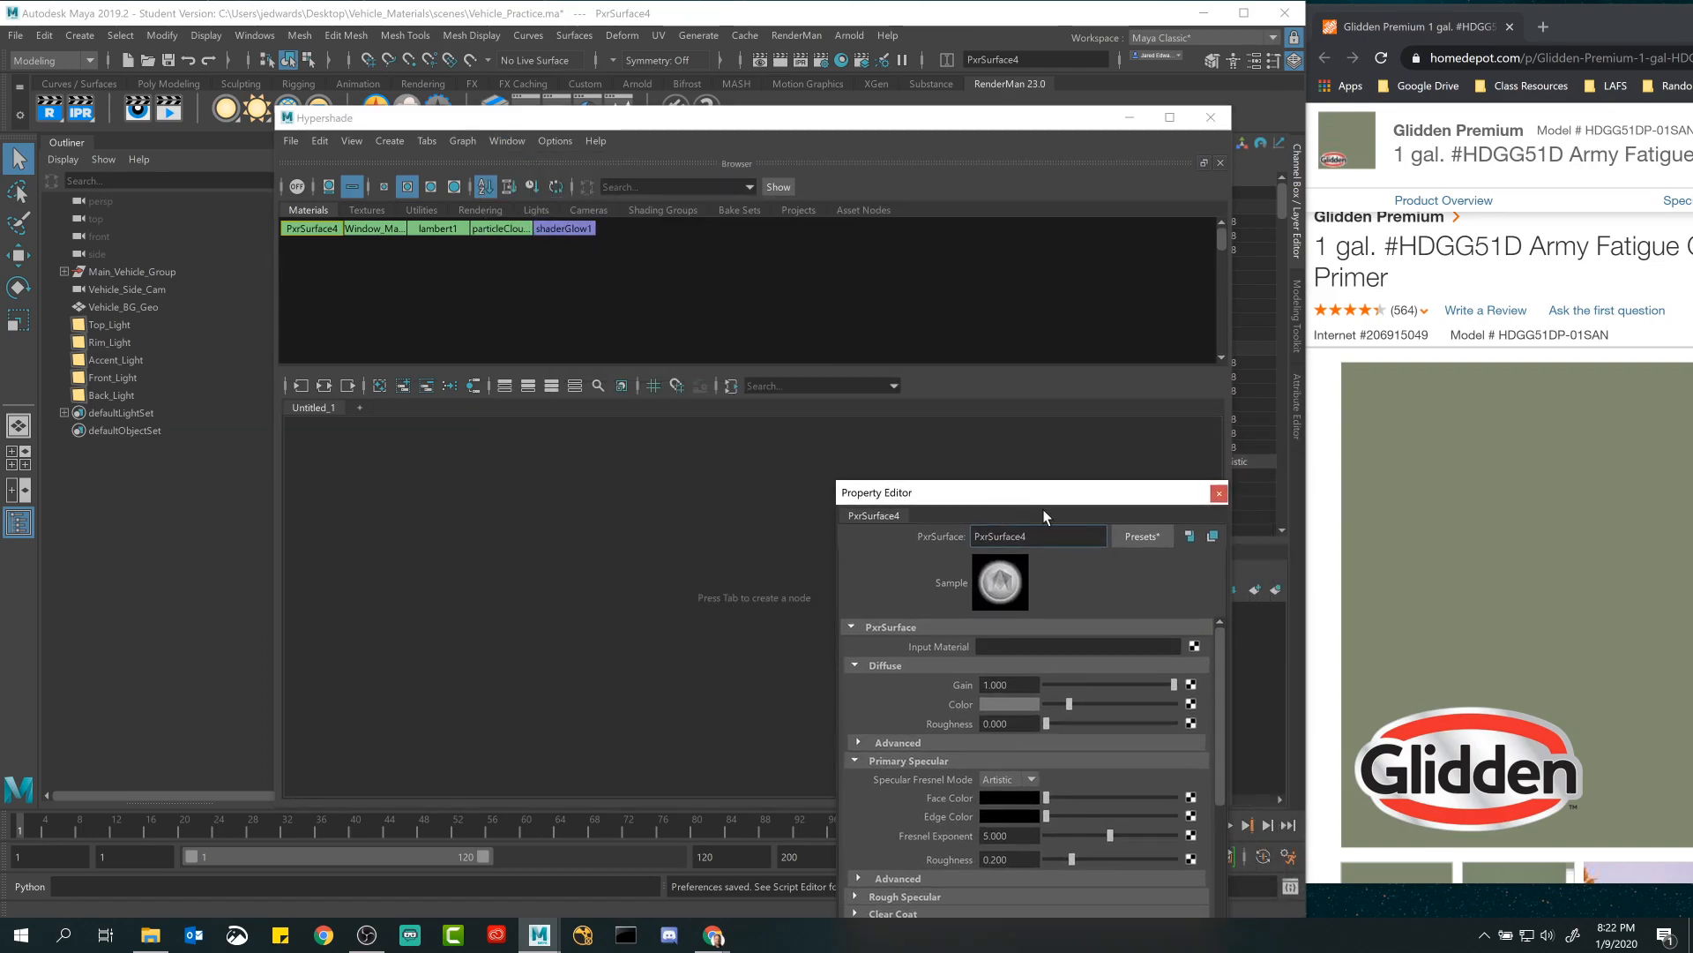
left_click(507, 141)
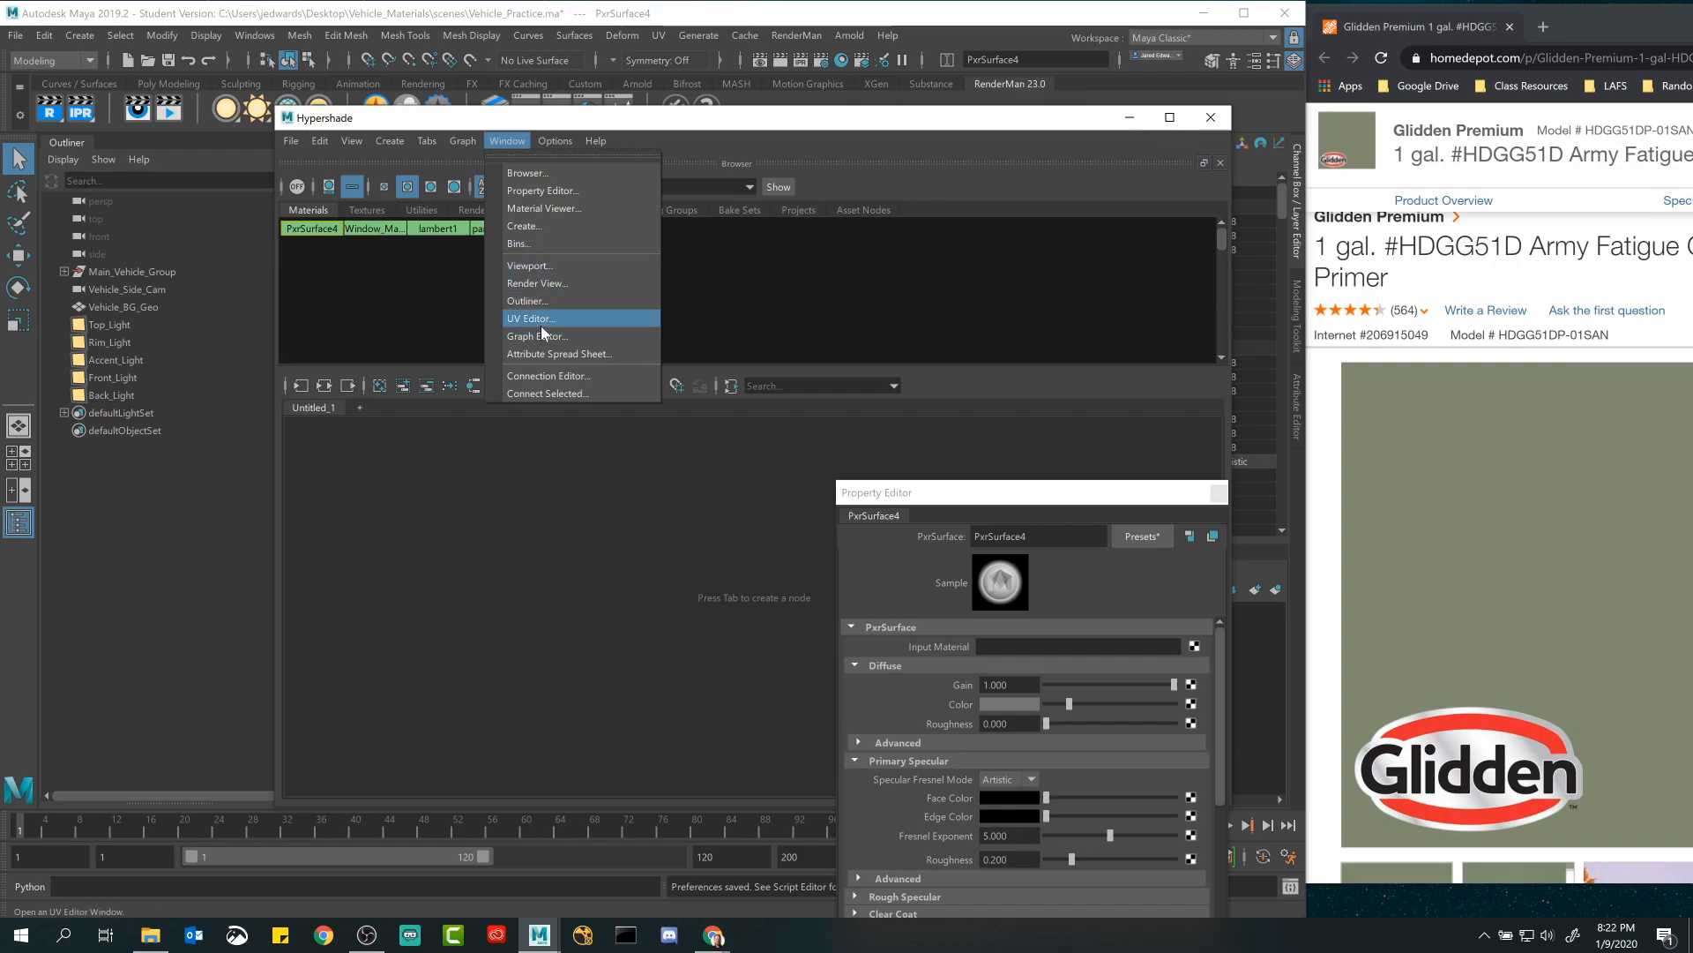
left_click(544, 208)
left_click_drag(970, 255, 1056, 291)
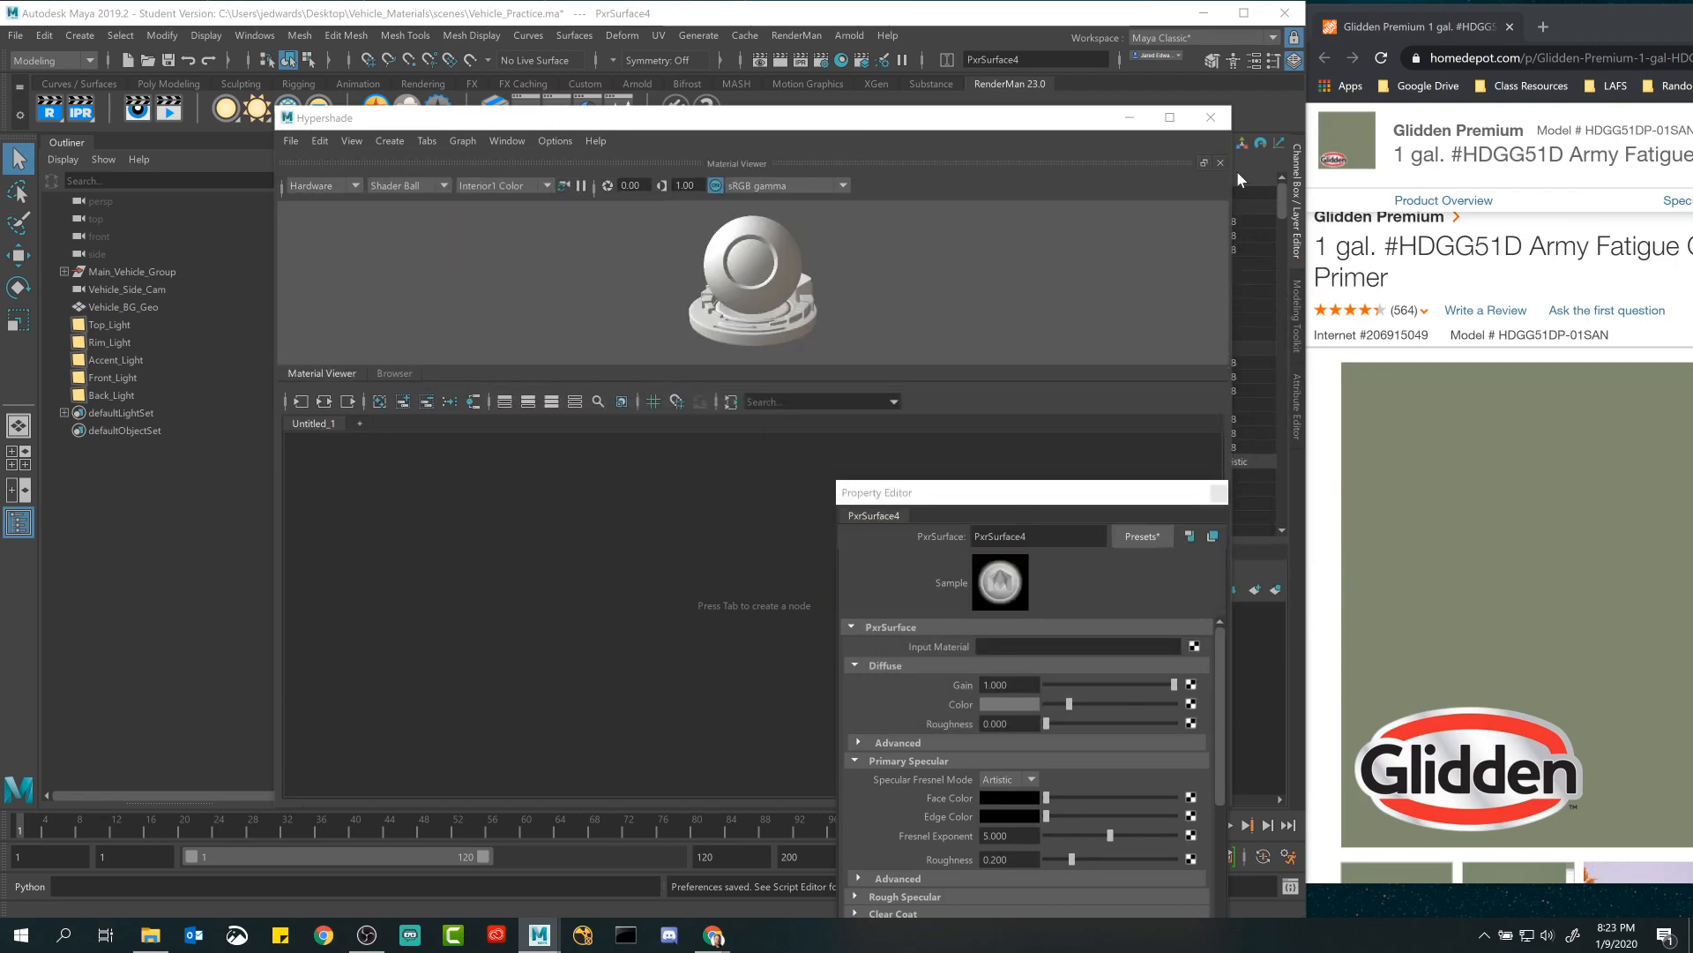
left_click(1204, 162)
left_click_drag(1046, 519, 1331, 471)
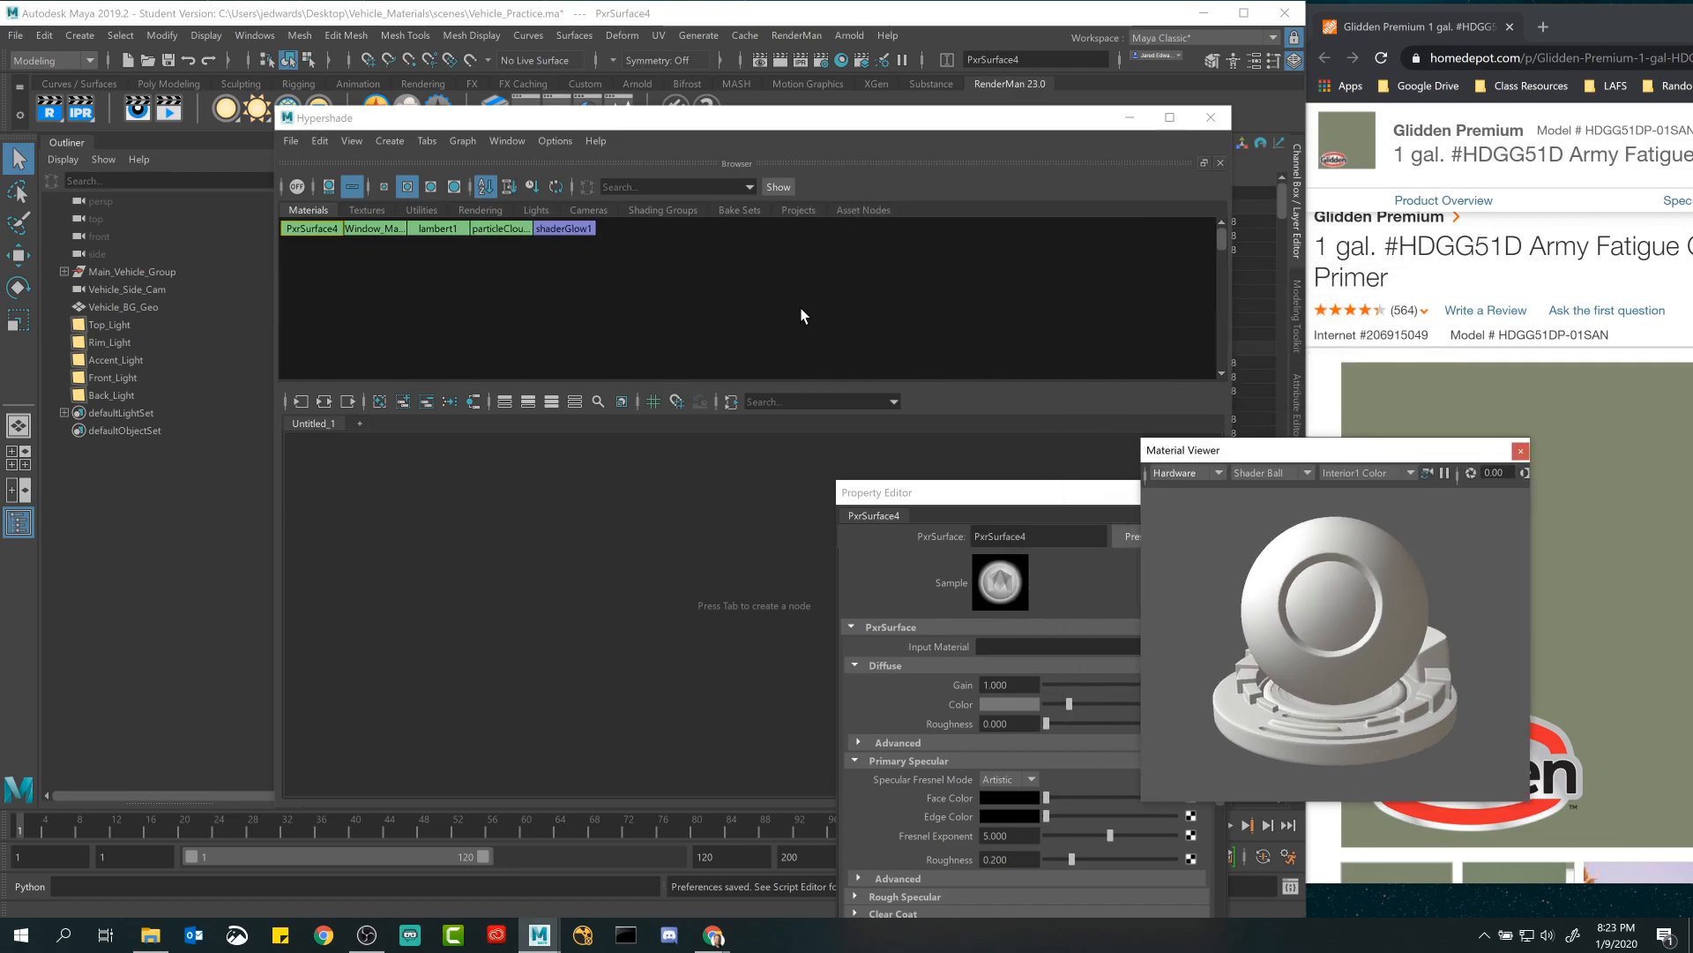
Show the Create panel and dock it with the Property Editor and Material Viewer around the Hypershade's browser and node graph.
left_click(519, 142)
left_click(529, 228)
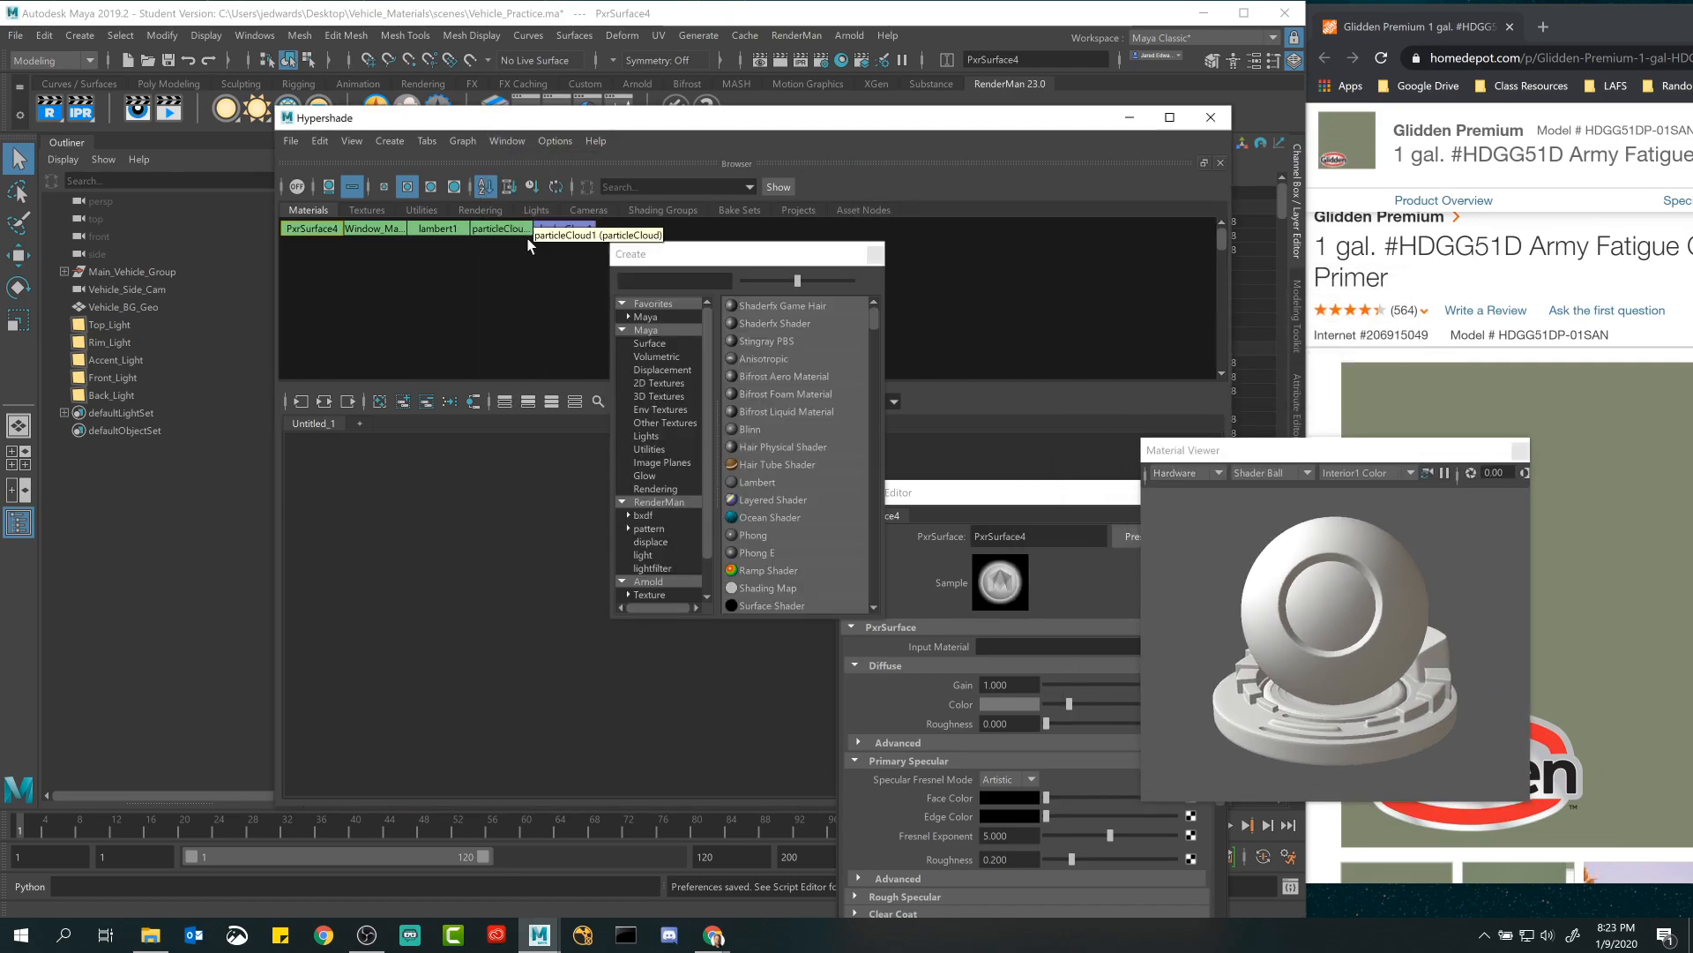
left_click_drag(732, 267, 191, 424)
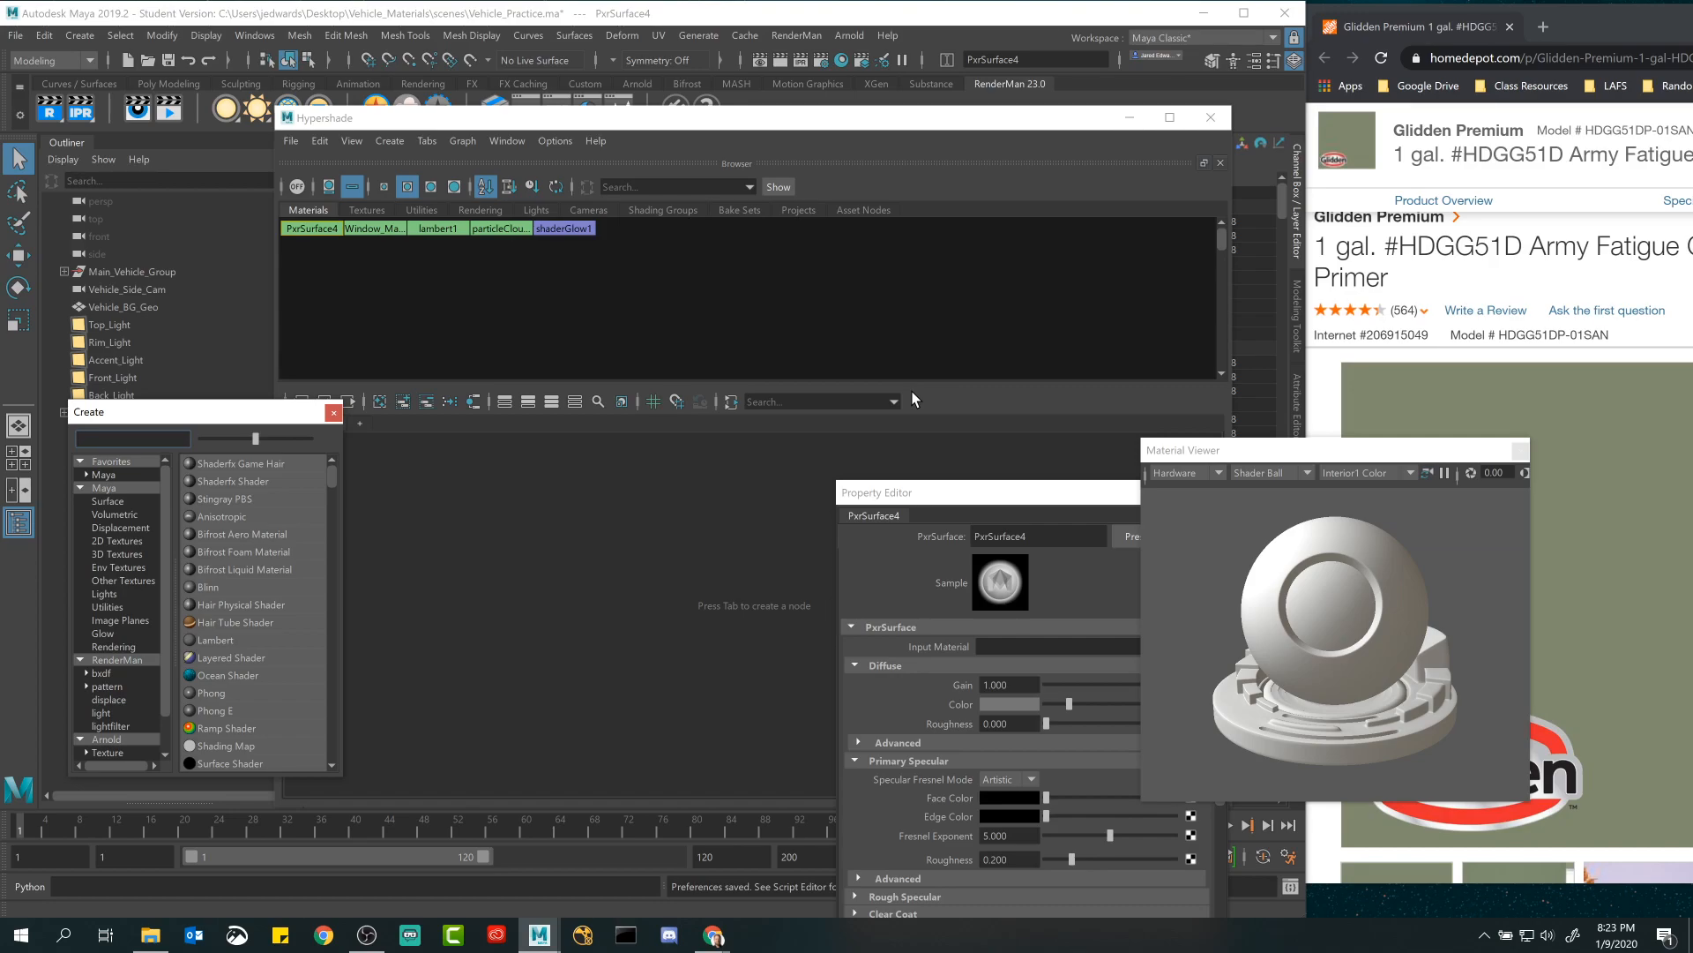
left_click_drag(228, 422, 291, 483)
left_click_drag(972, 509, 1192, 666)
left_click_drag(1266, 451, 1149, 252)
left_click_drag(1004, 571, 1214, 650)
left_click_drag(737, 162, 944, 321)
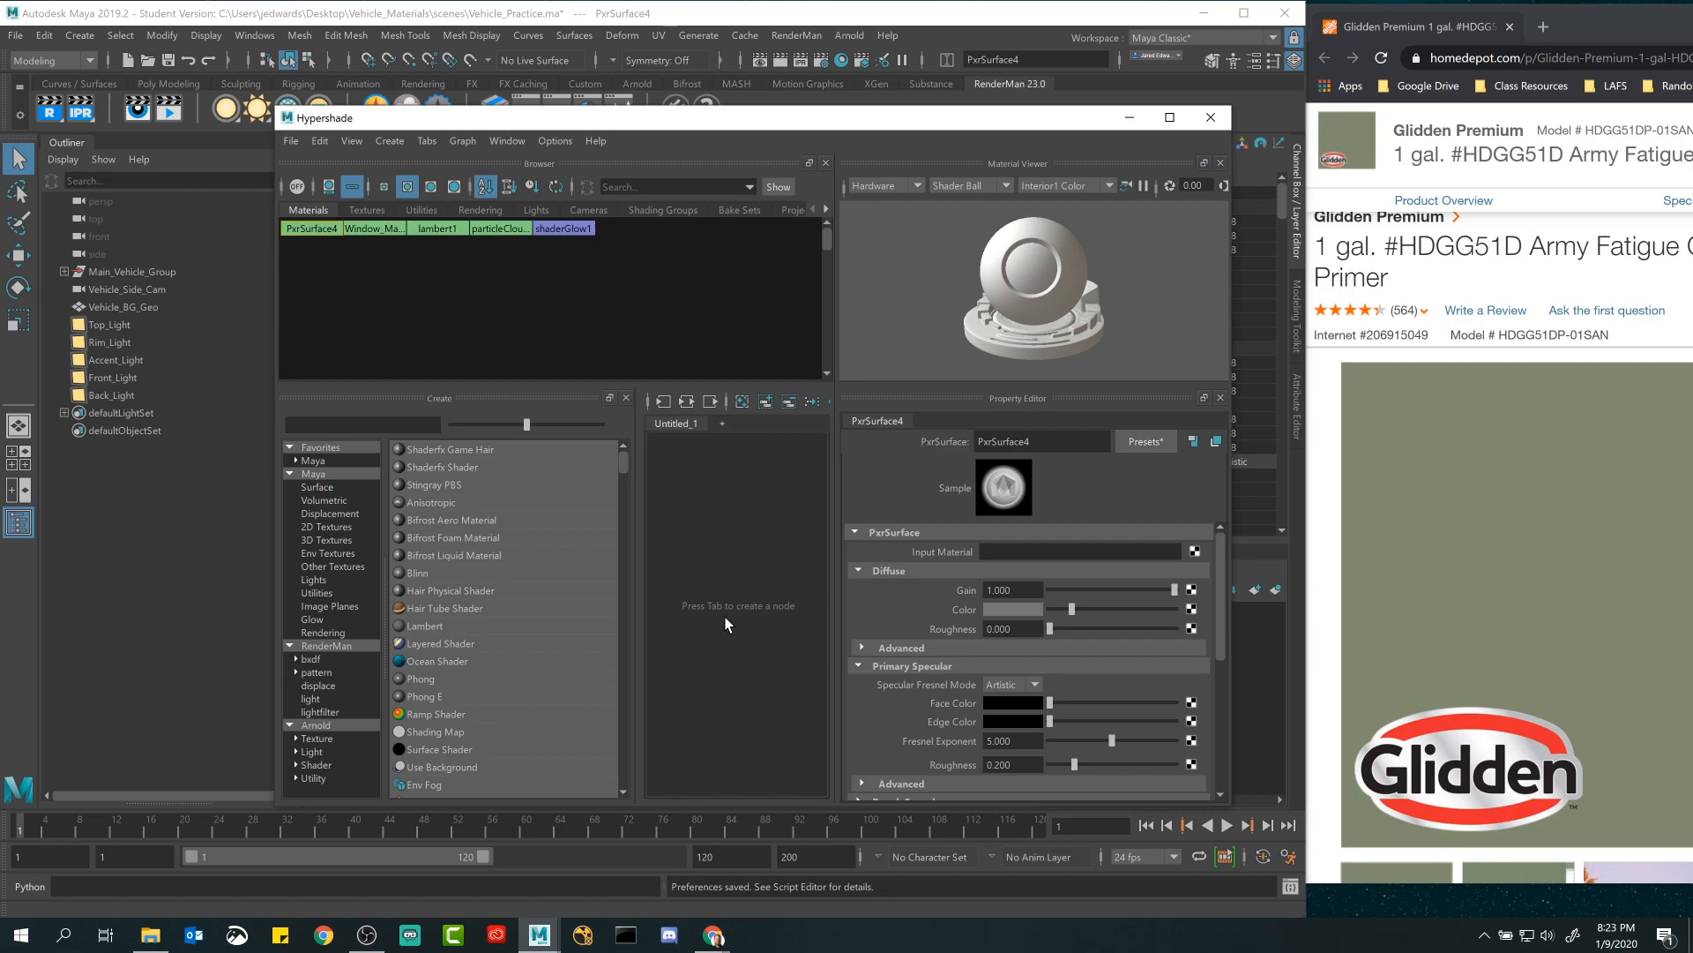
Close the Hypershade's Create, Property Editor and Material Viewer panels, keeping only the browser and the node graph.
left_click(626, 398)
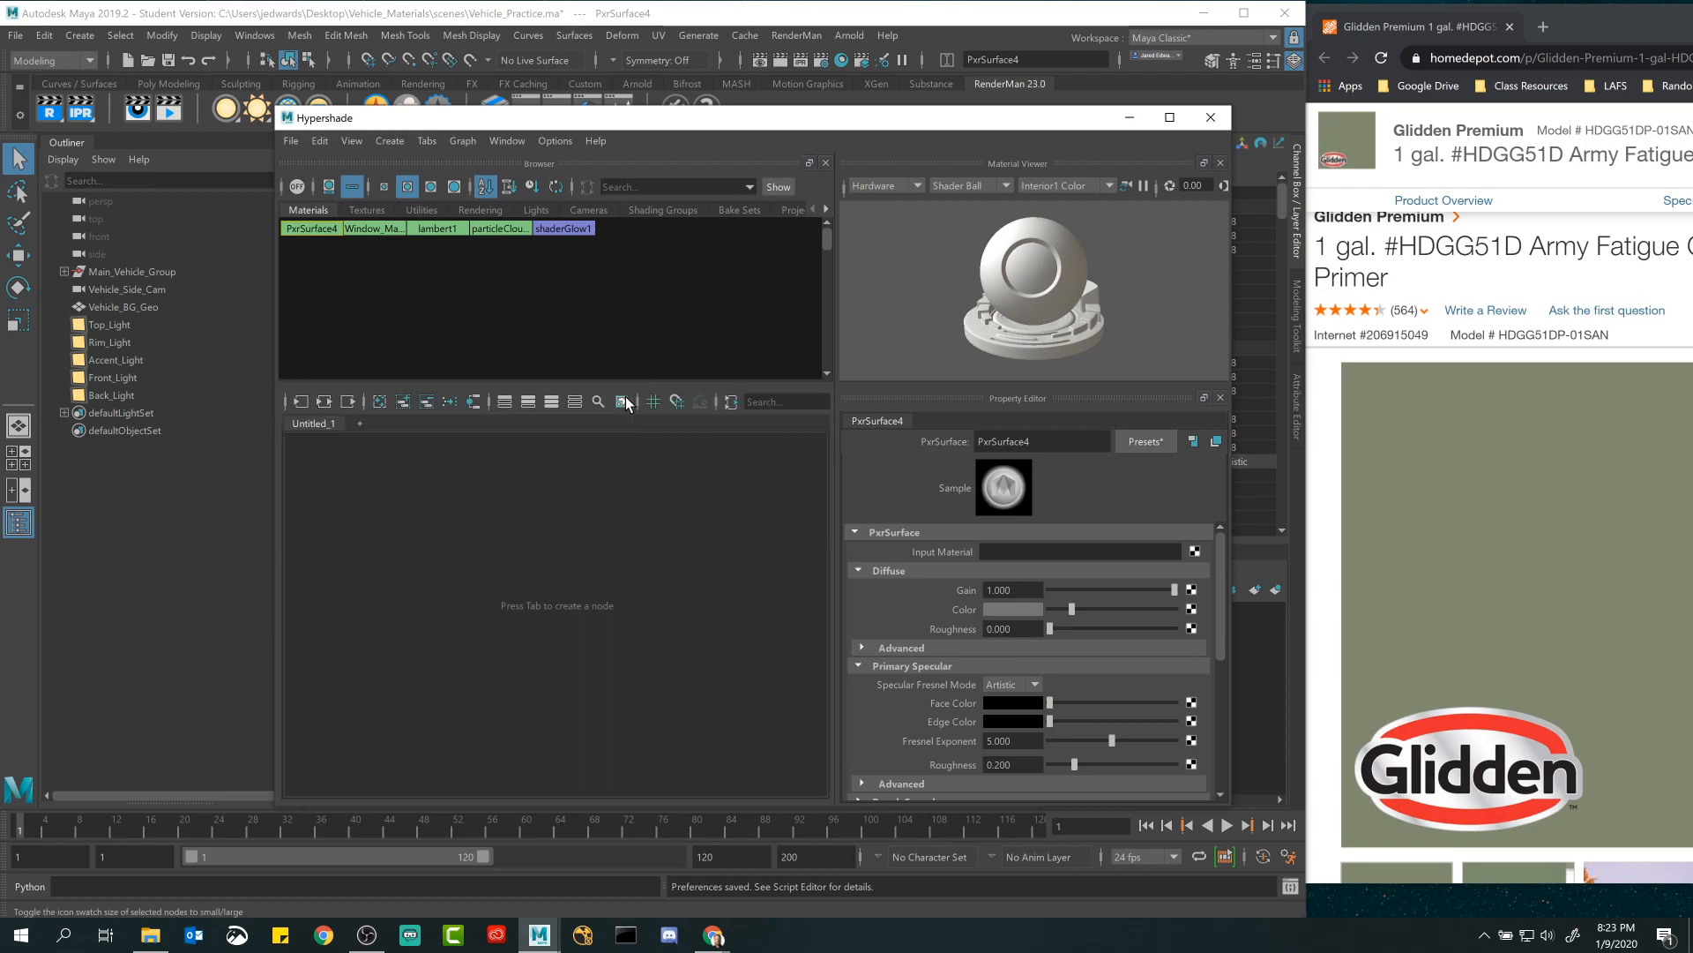
left_click(1221, 398)
left_click(1220, 163)
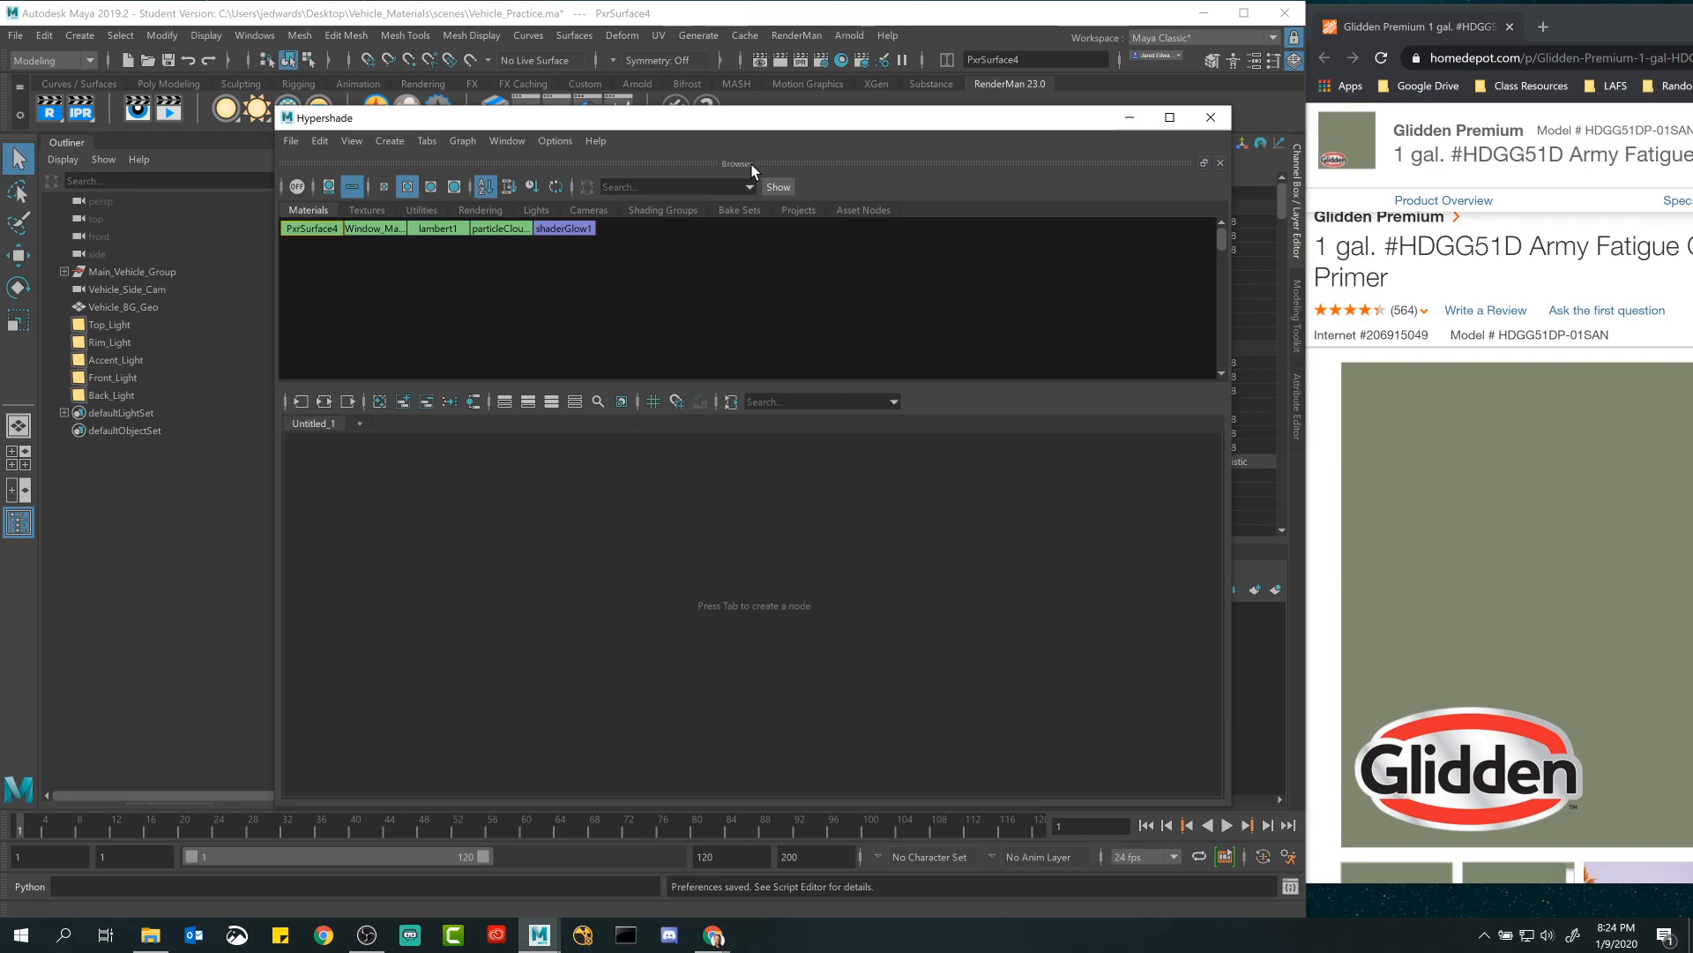
Close the Hypershade's Browser panel, reopen it, and dock it above the node graph.
left_click(507, 141)
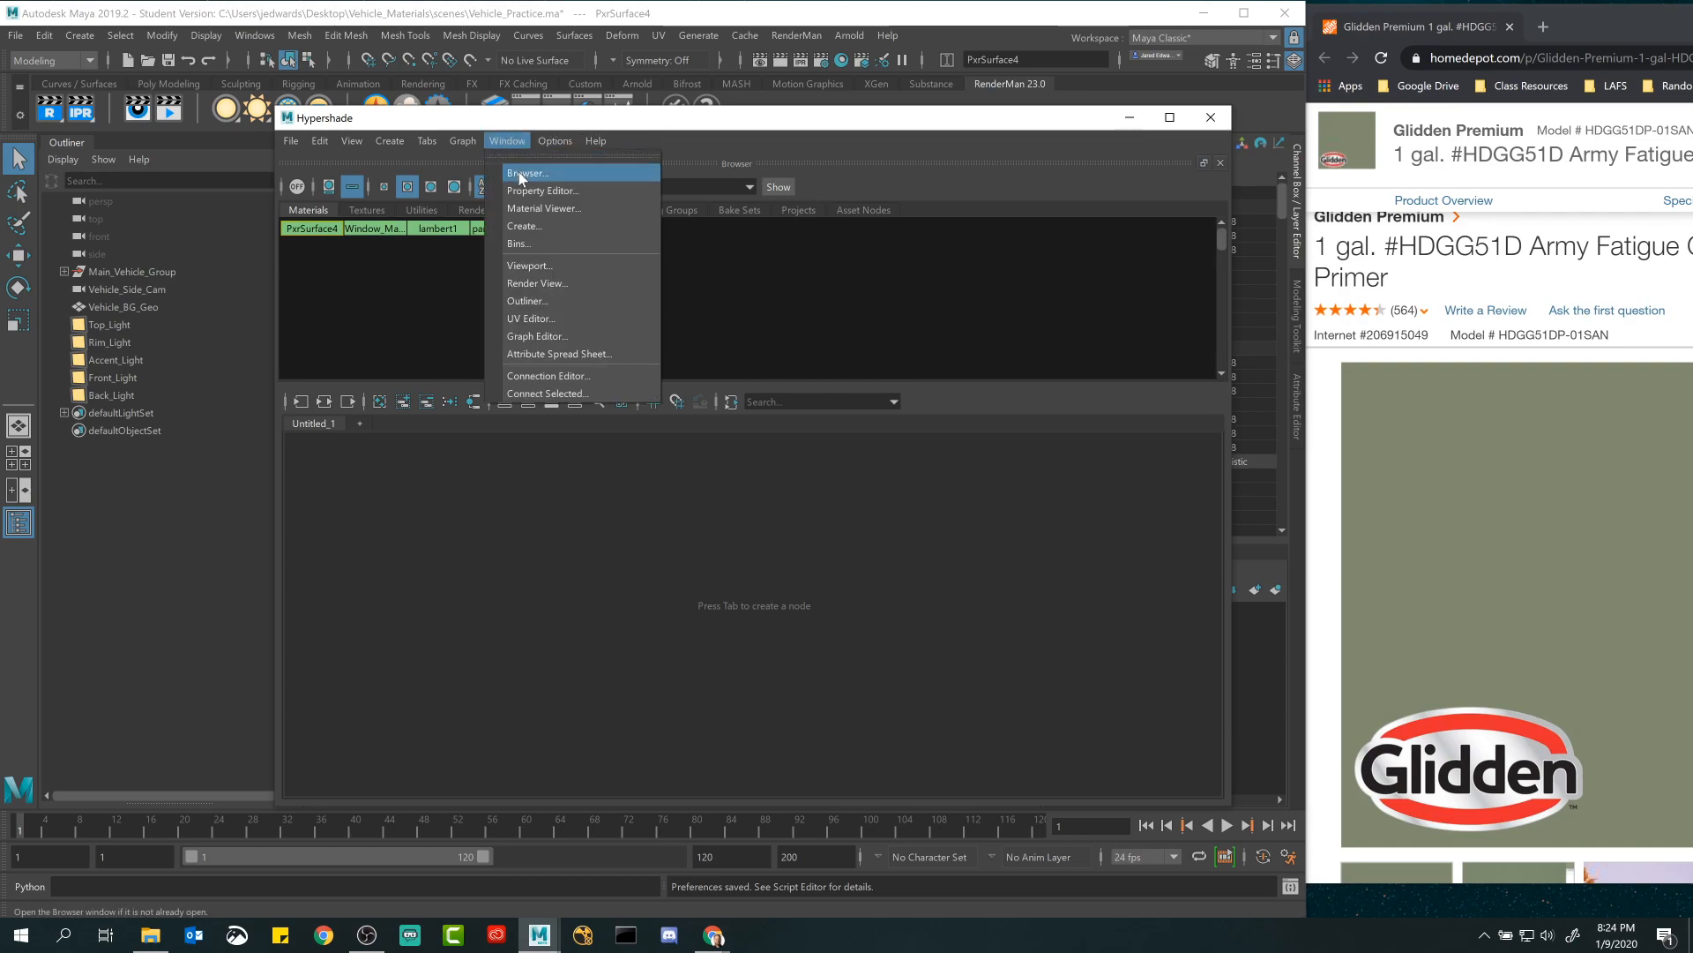
left_click(1220, 162)
left_click(1221, 162)
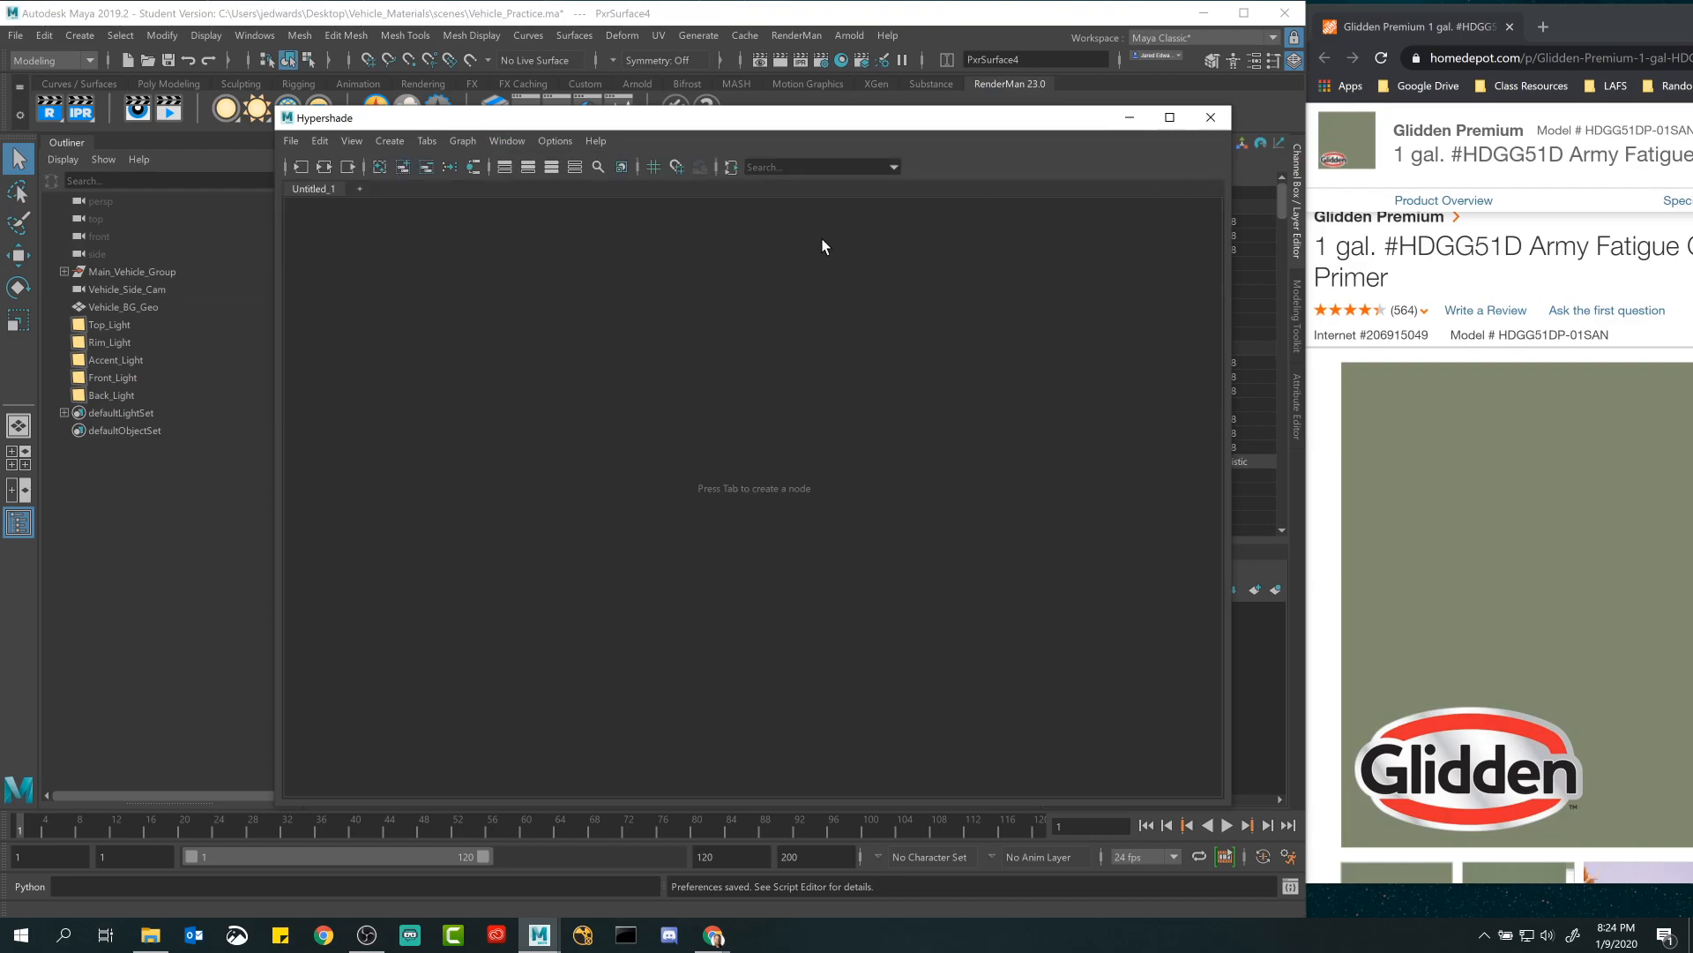
left_click(507, 141)
left_click(530, 168)
left_click_drag(598, 309, 605, 178)
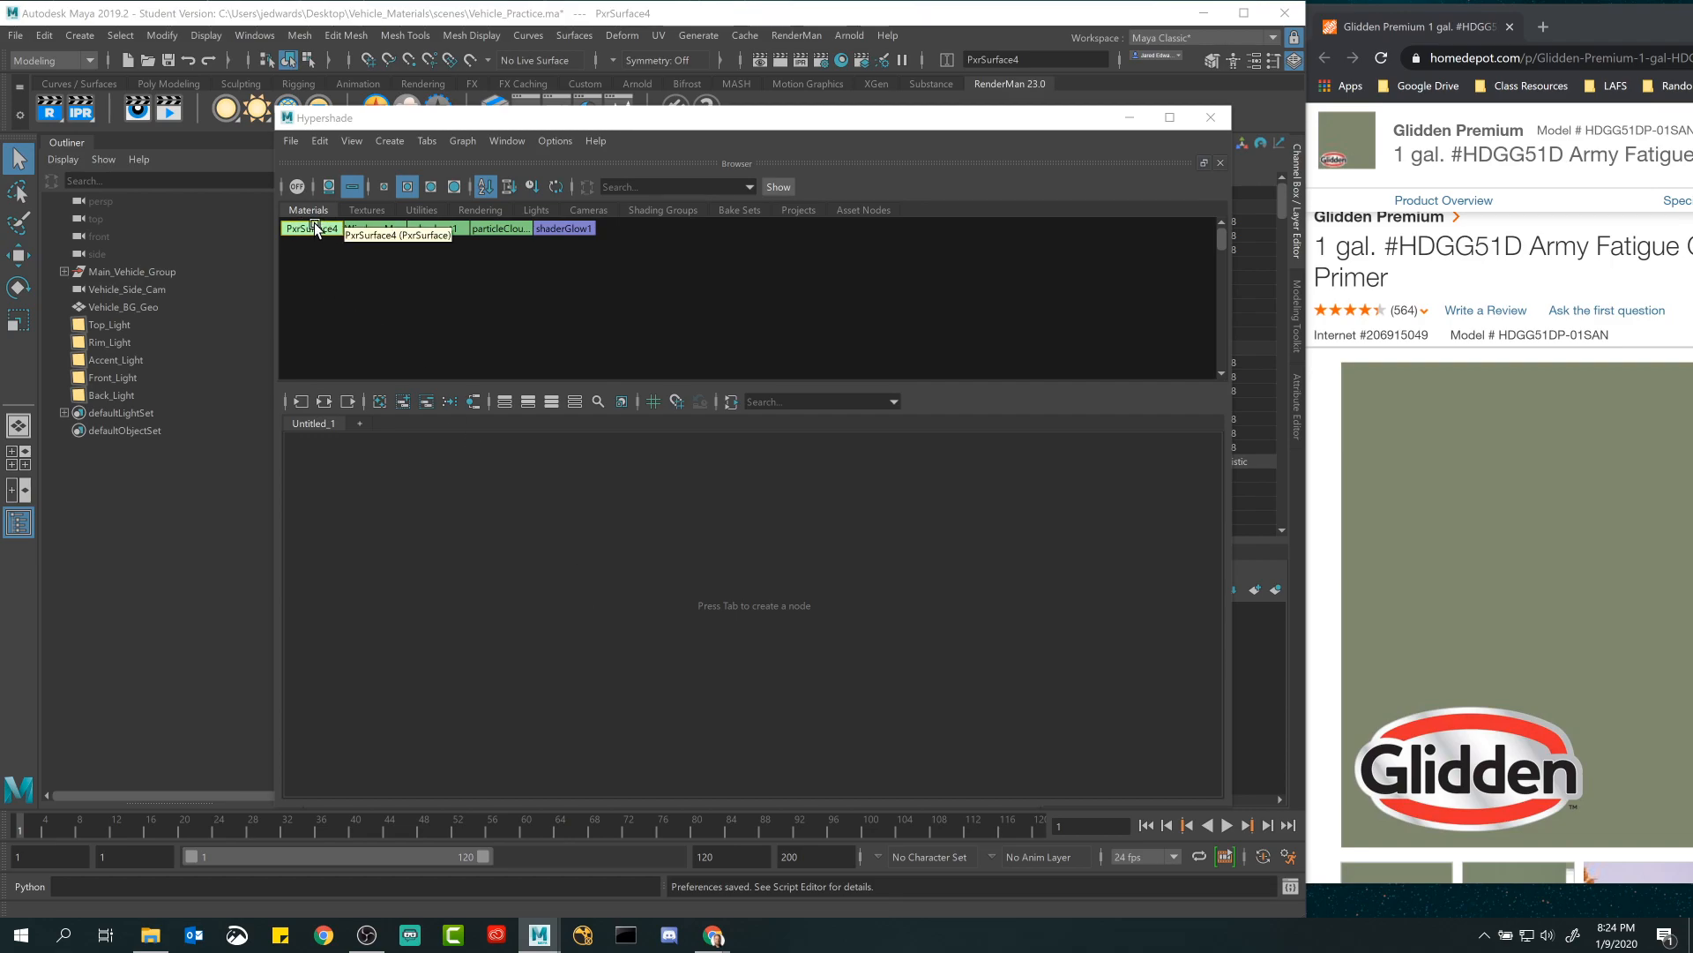
Reposition the Hypershade window and rename the PxrSurface4 material as CarPaint_Material.
left_click_drag(569, 120, 620, 628)
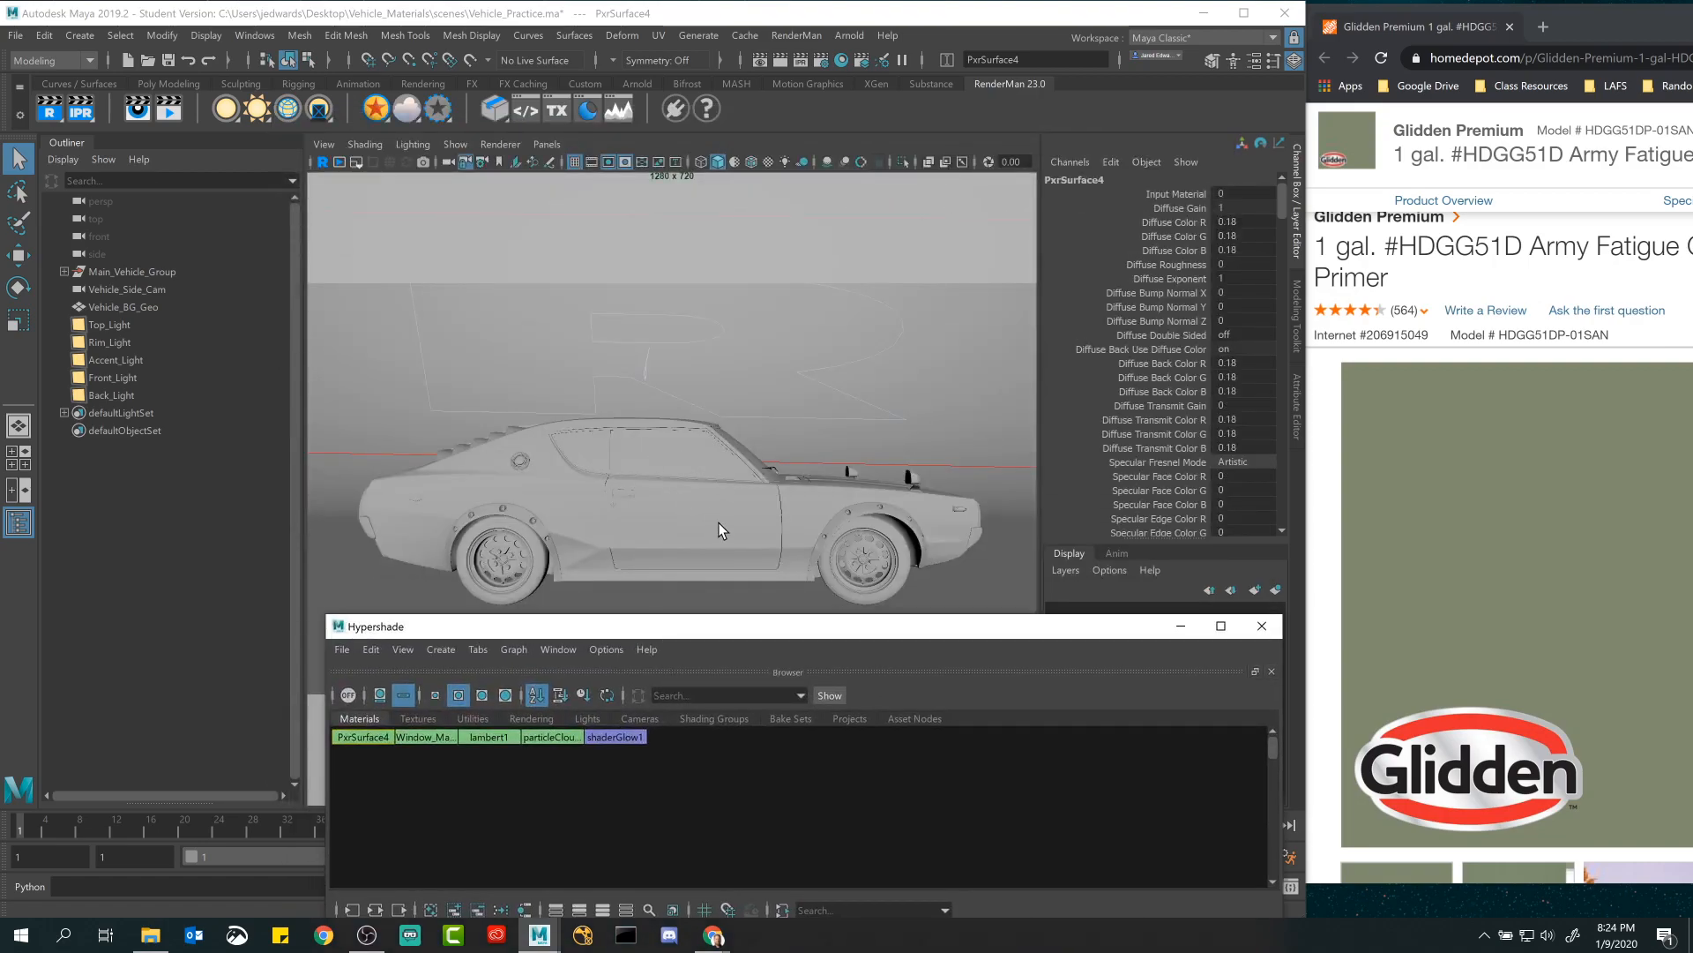
left_click_drag(728, 625, 654, 198)
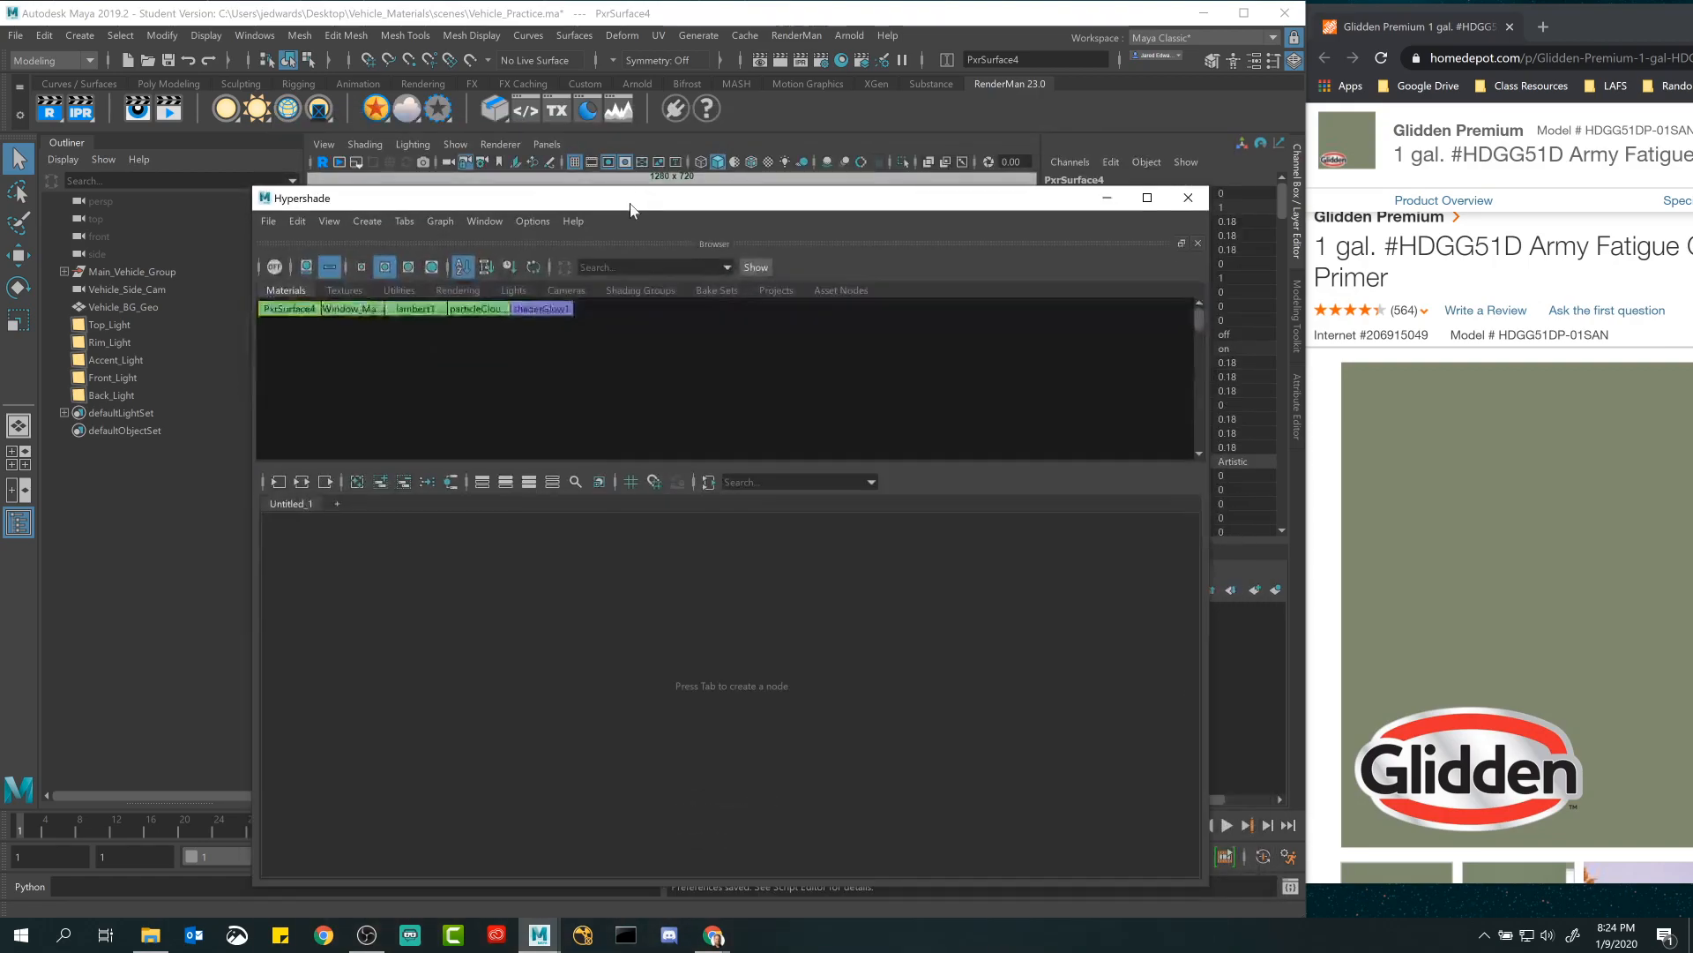
double_click(297, 316, "ctrl")
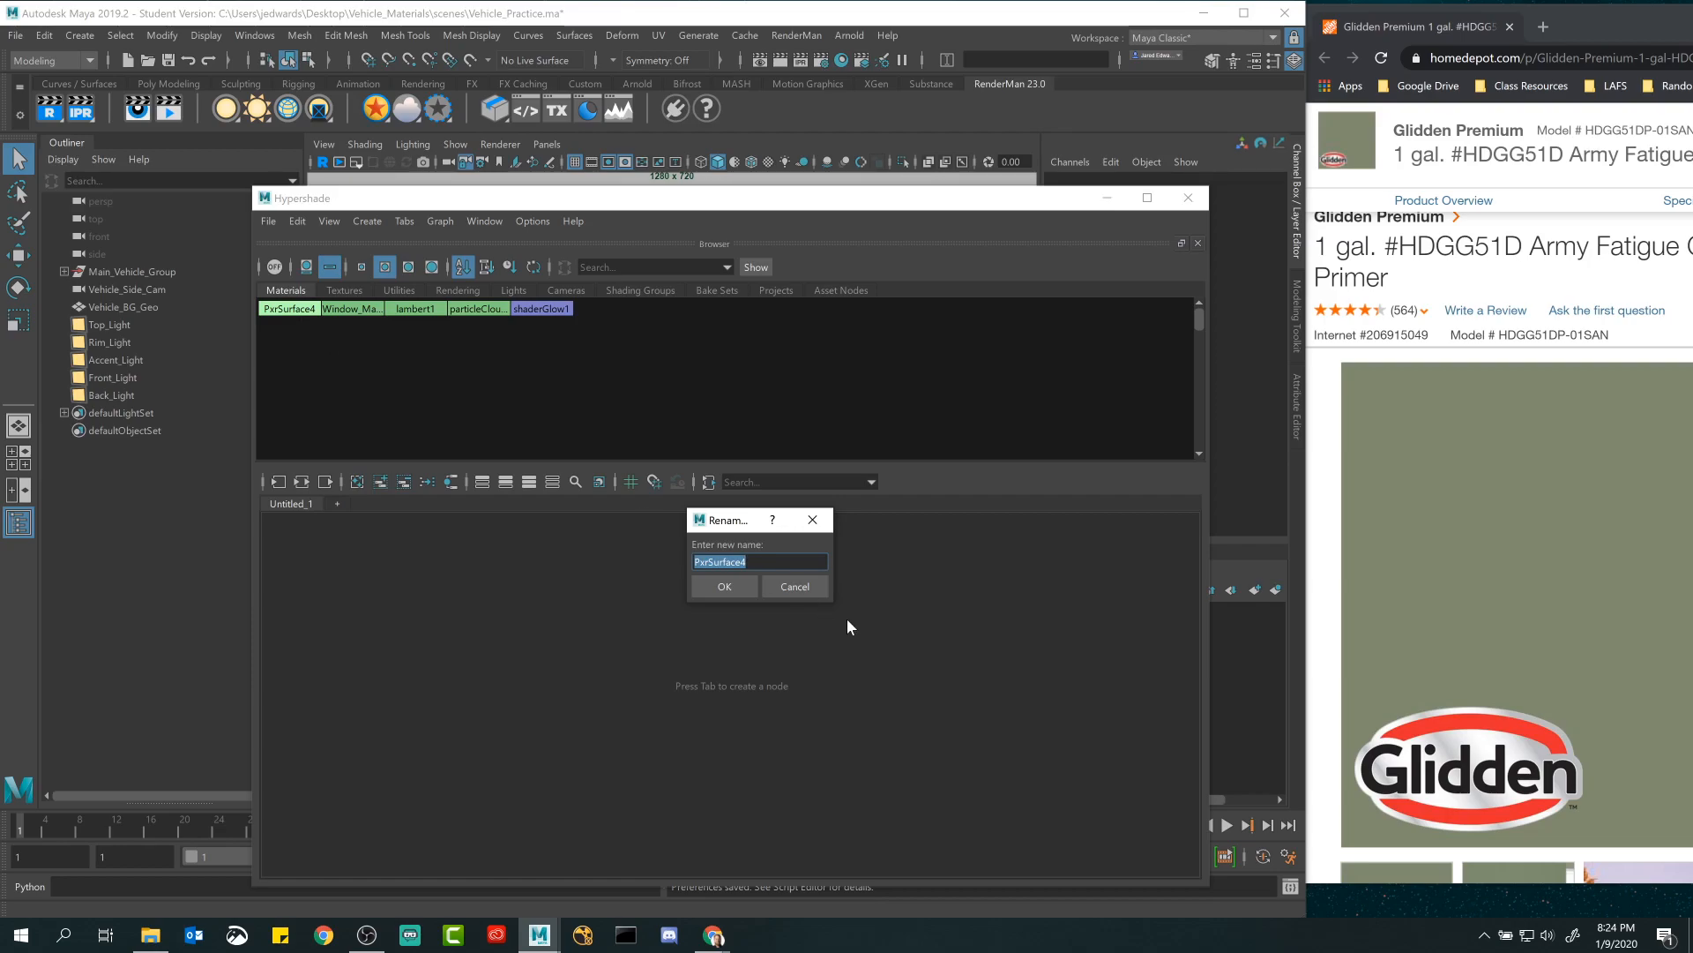
left_click(795, 587)
double_click(296, 310, "ctrl")
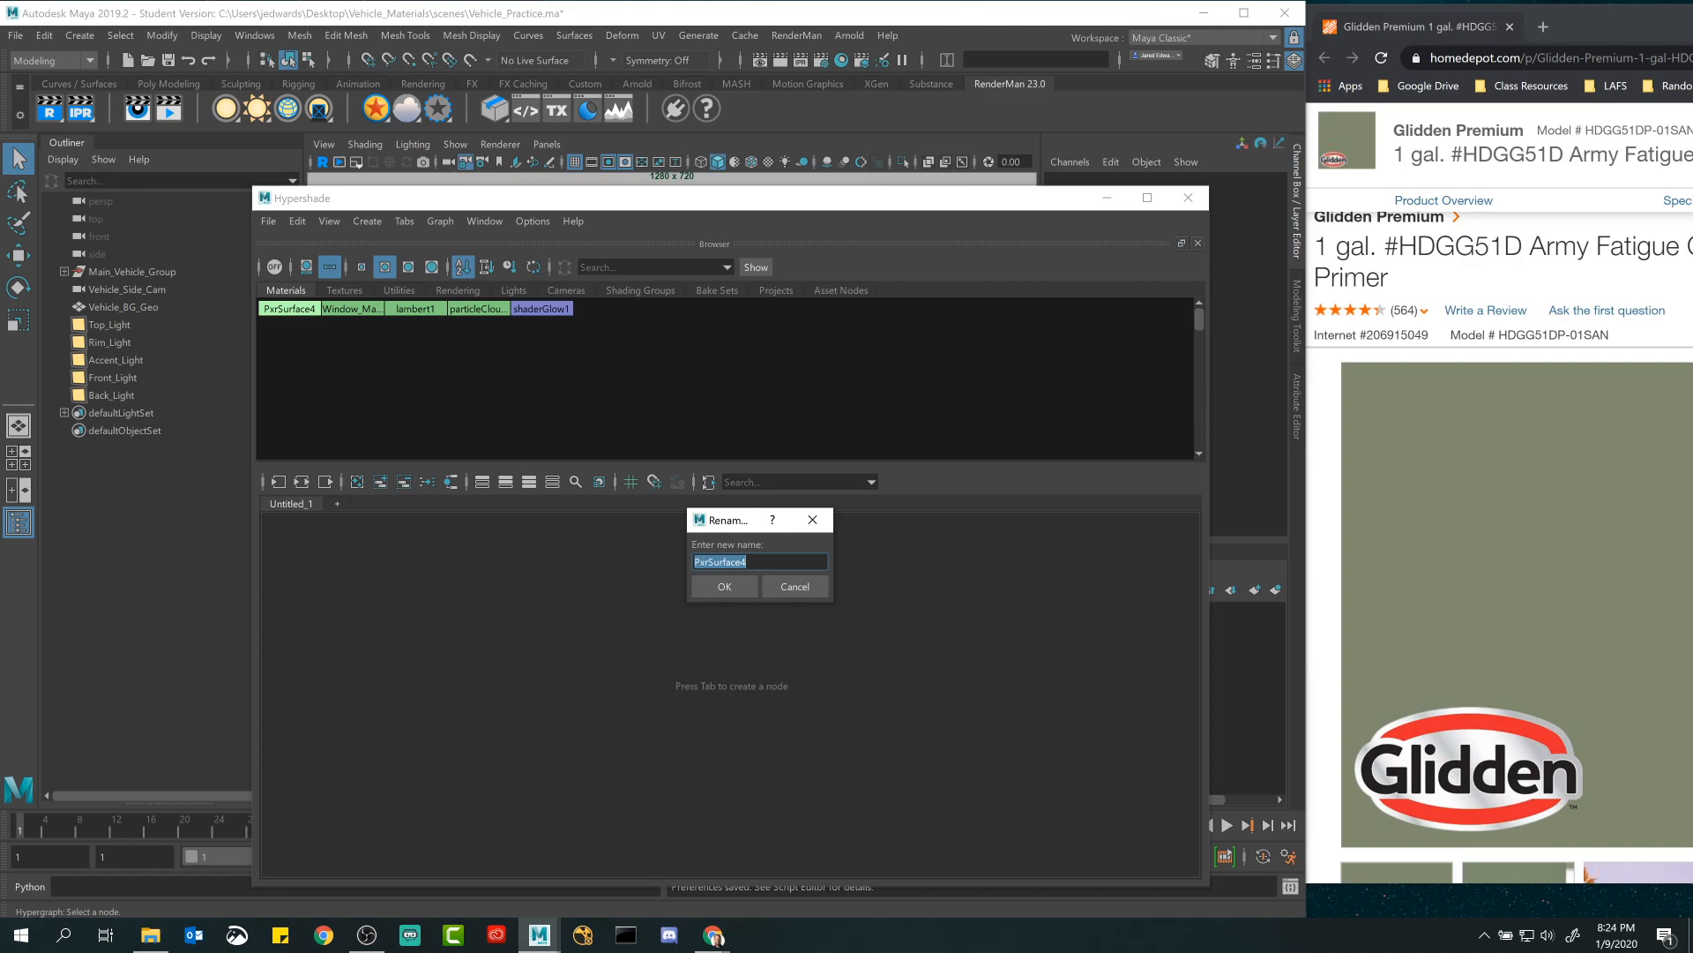
type("CarP")
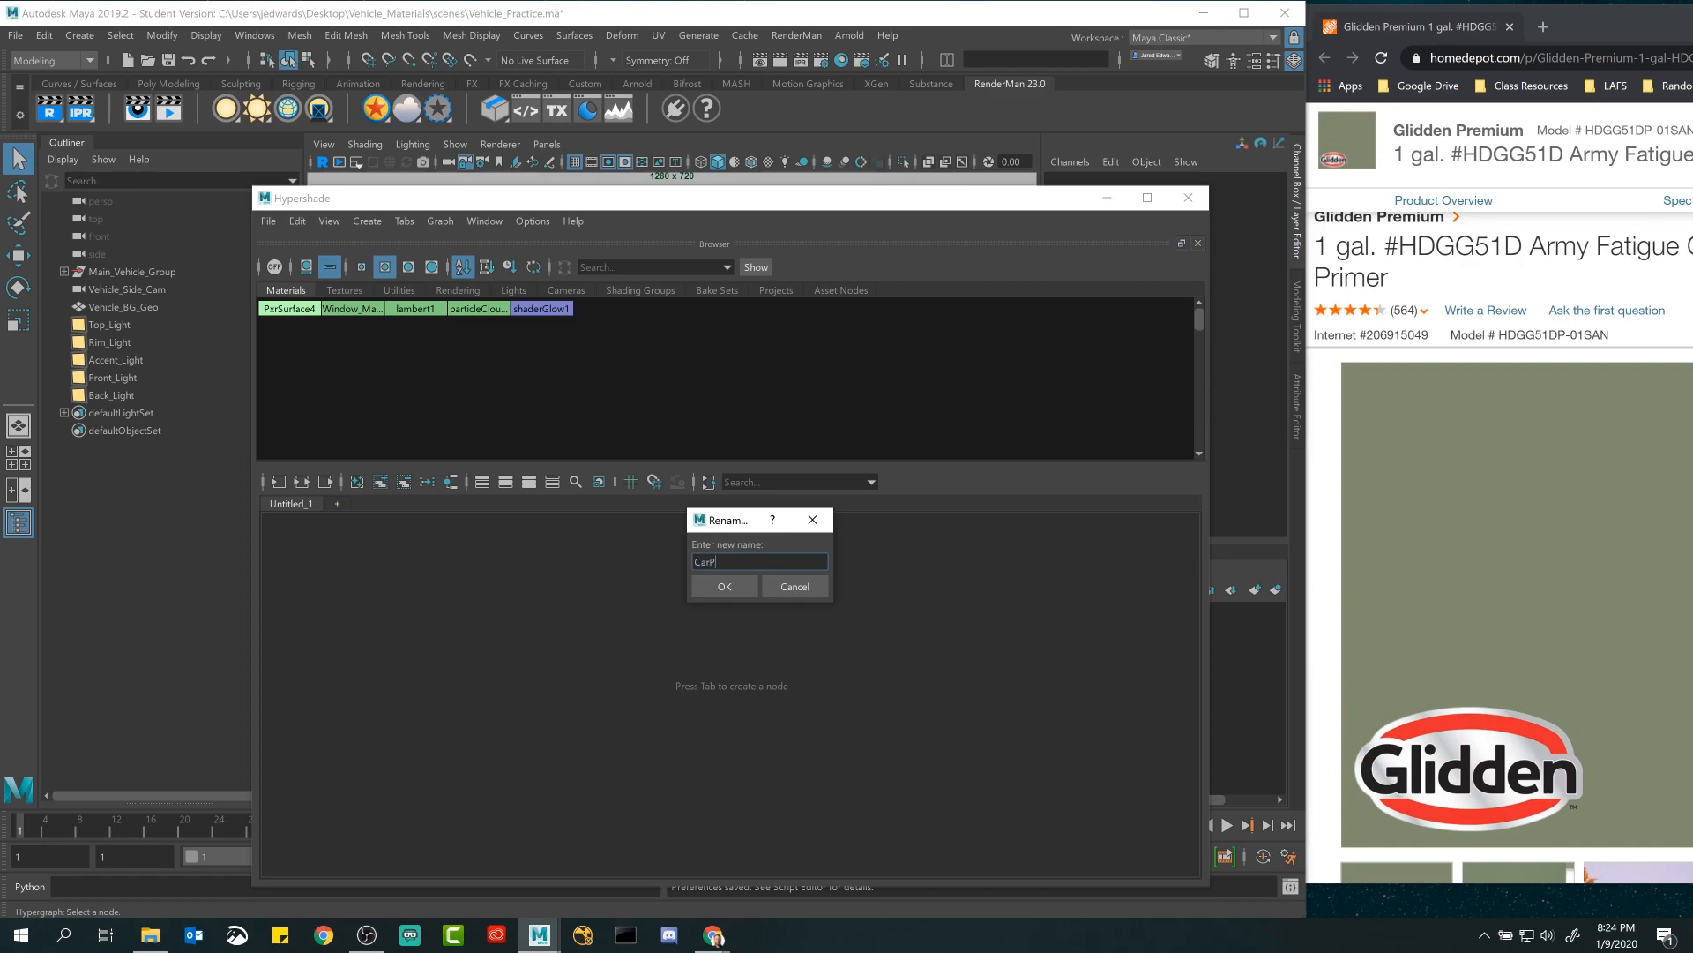
type("aint_Material")
key("Return")
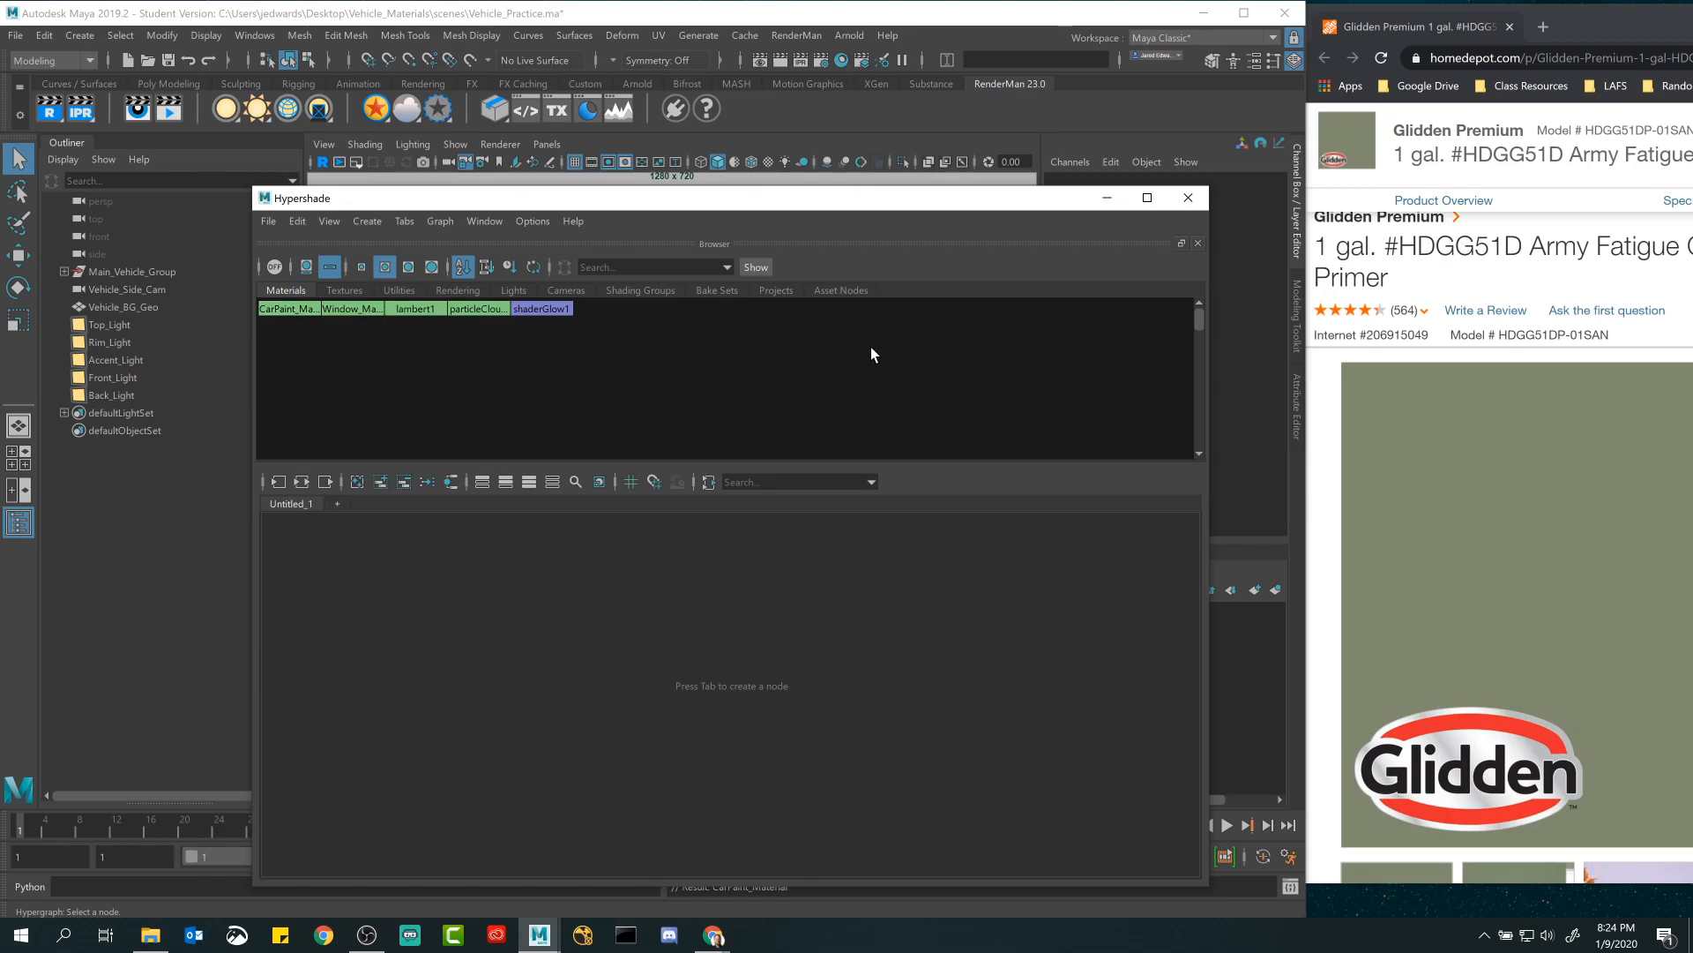
Select CarPaint_Material, minimise the Hypershade and show the material's settings in the Attribute Editor.
left_click(283, 308)
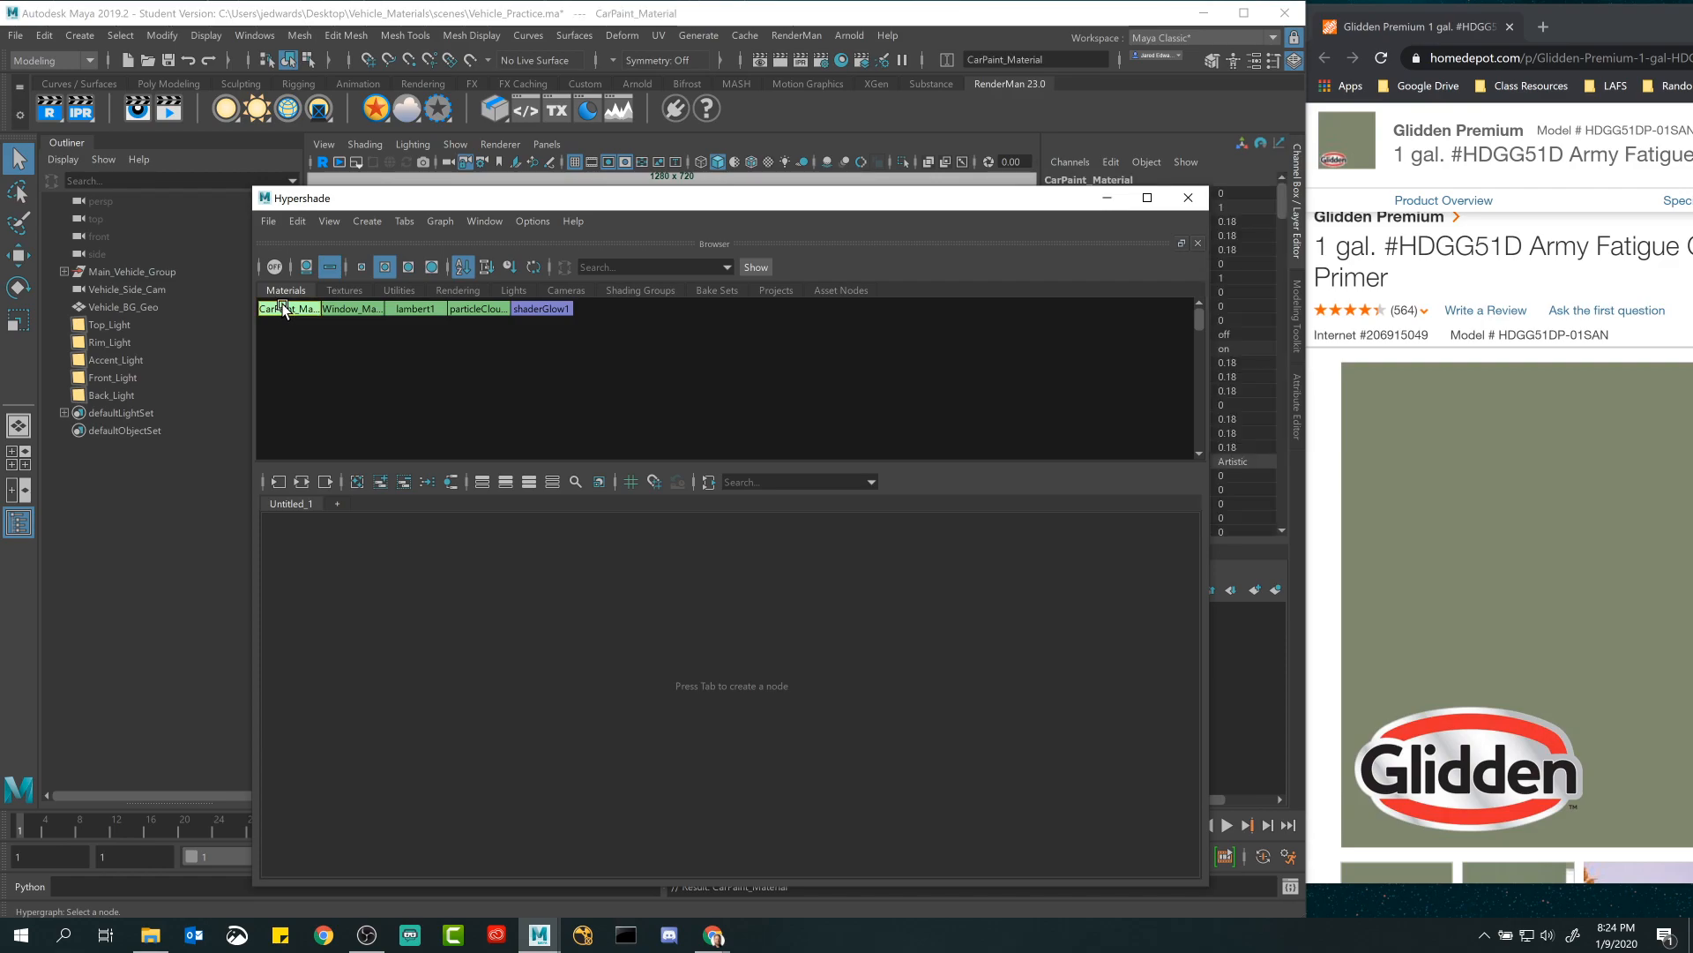
left_click(1107, 198)
double_click(1074, 180)
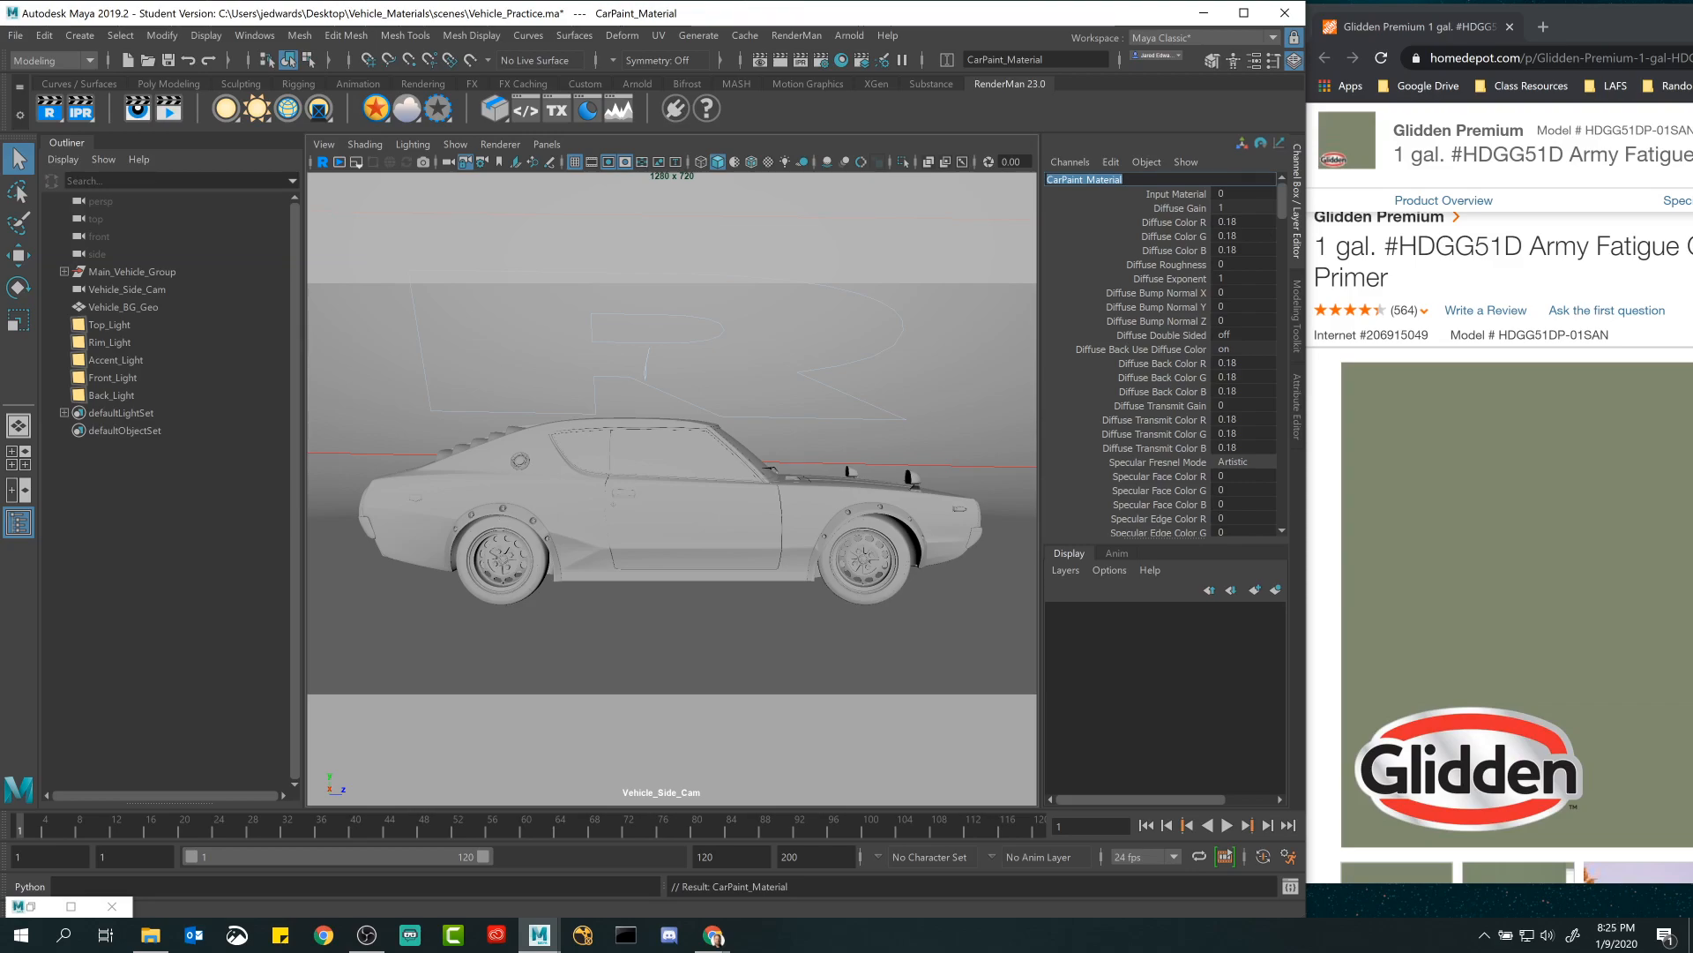
left_click(1298, 404)
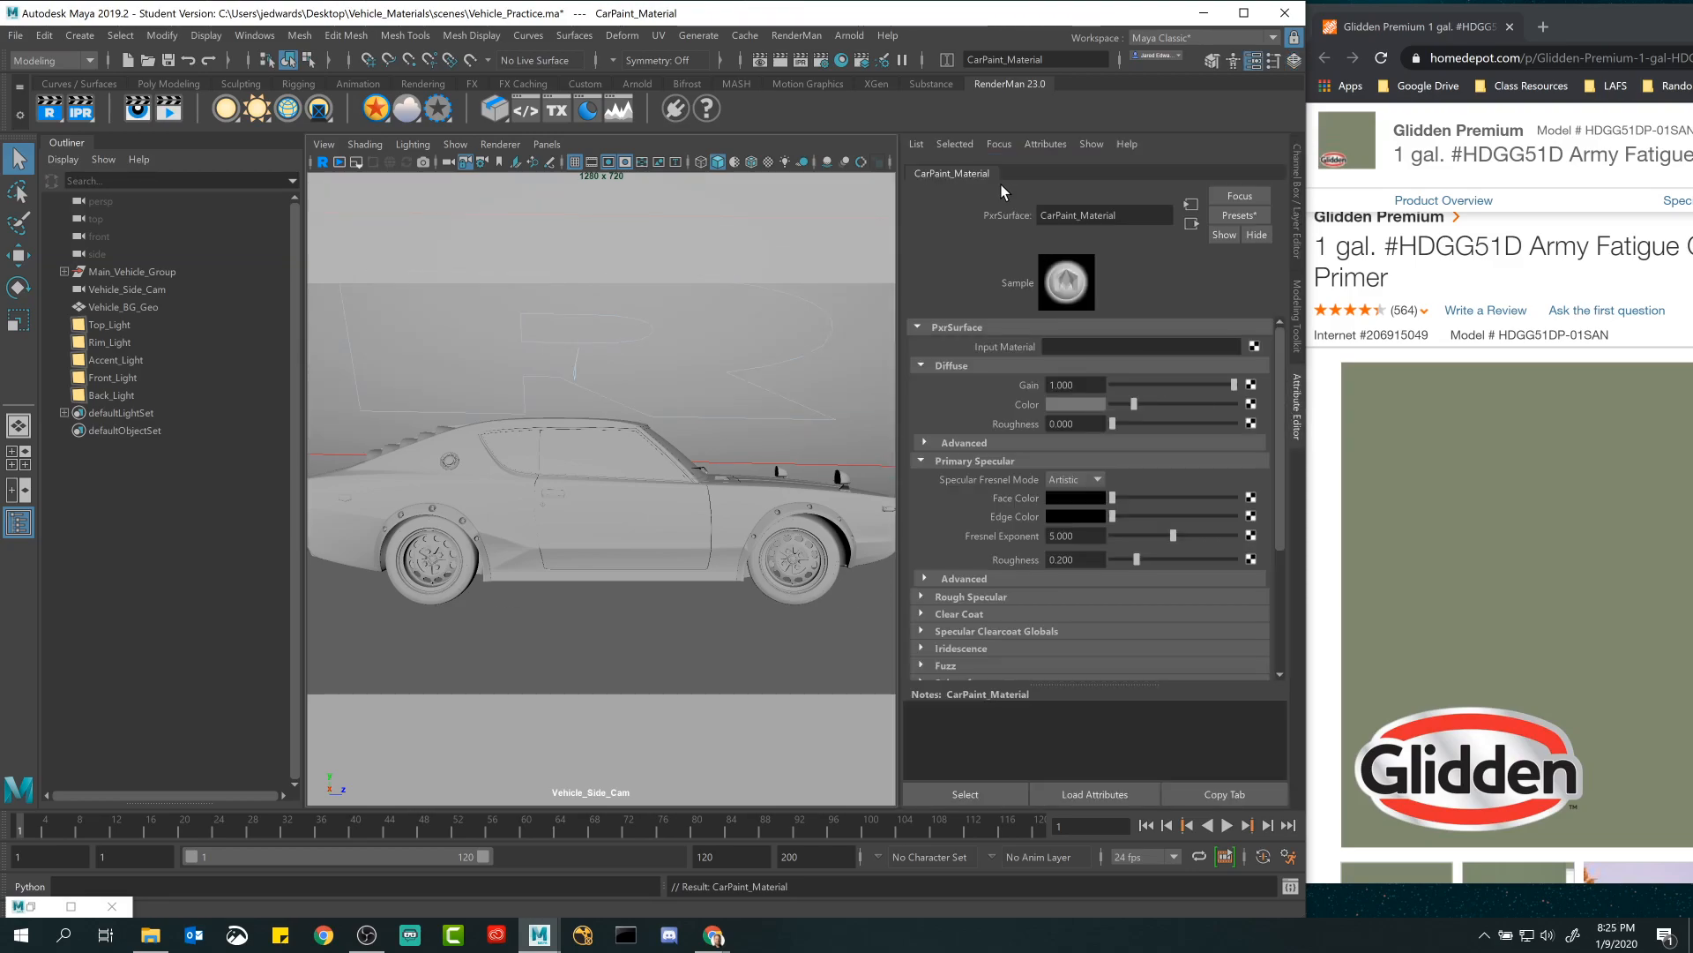
double_click(1077, 216)
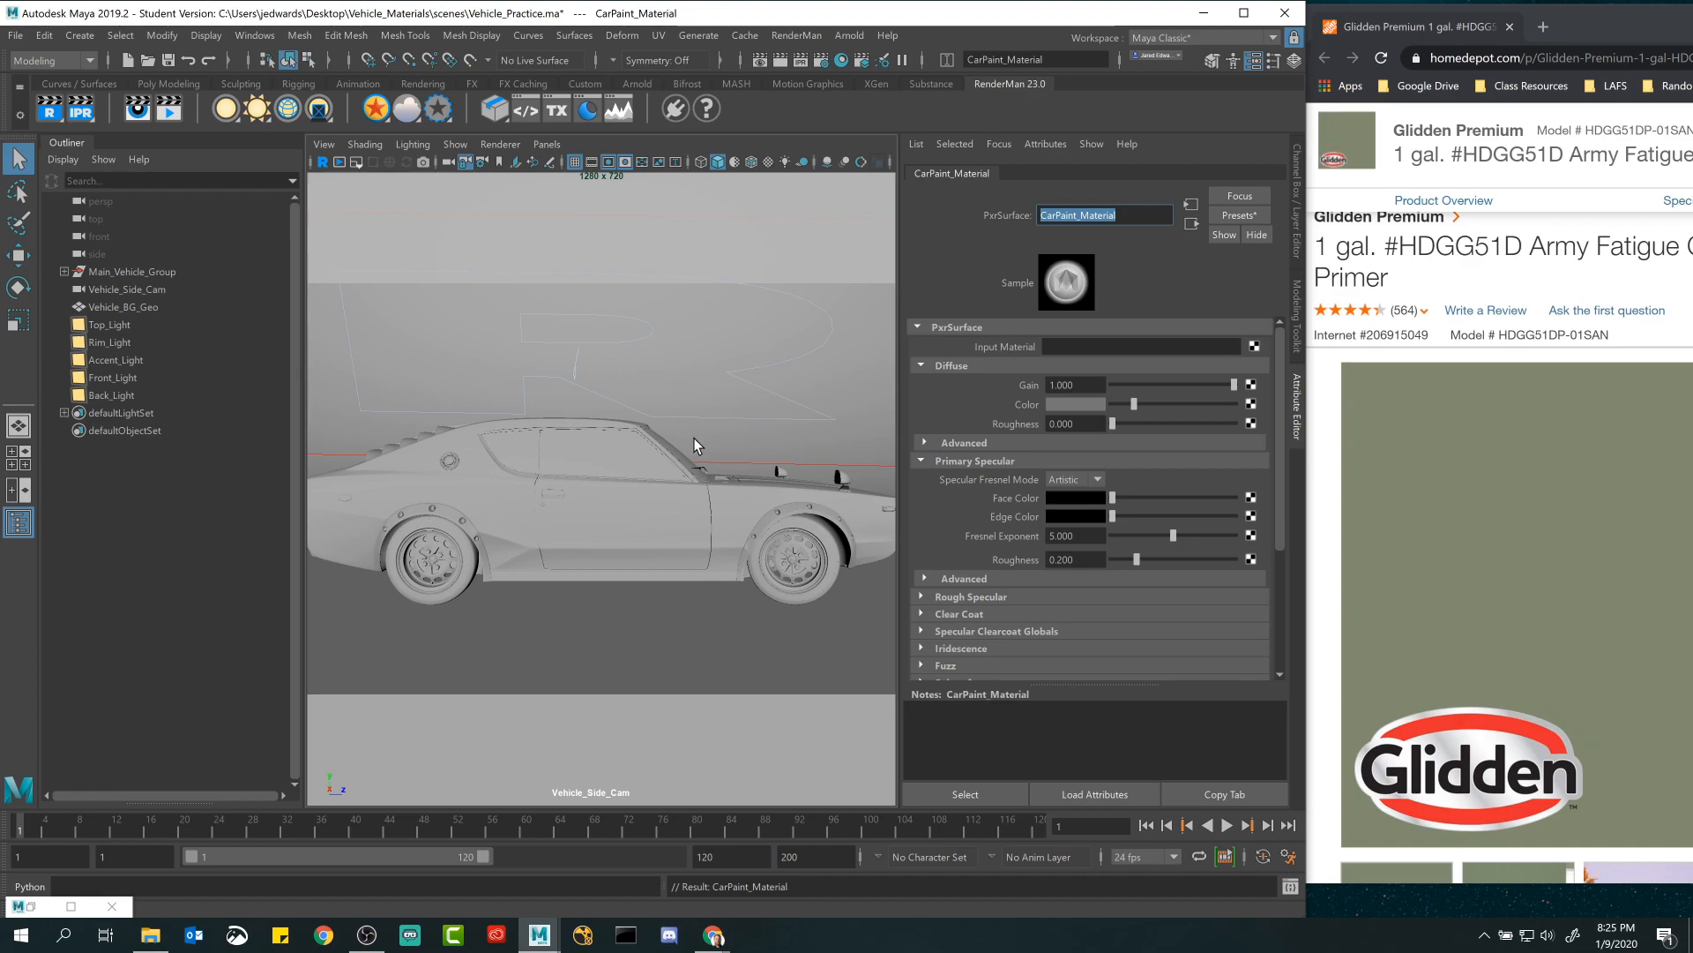
Start a live RenderMan render in the Vehicle_Side_Cam viewport and look at its render resolution options.
left_click(319, 163)
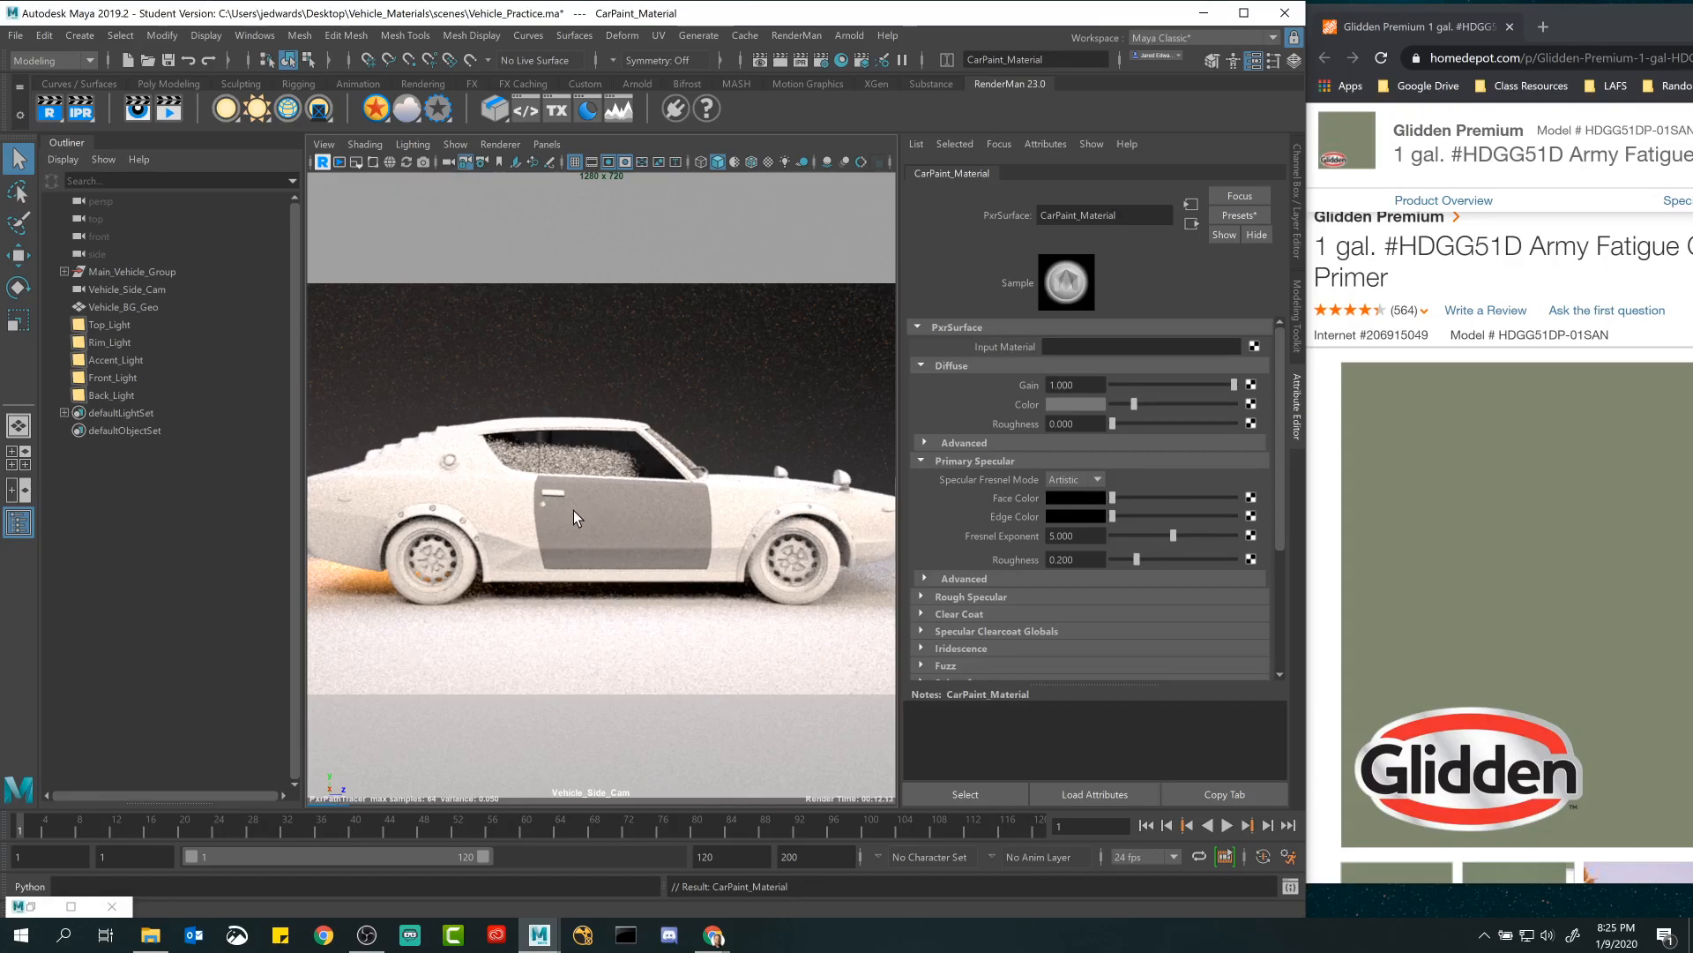
left_click(355, 162)
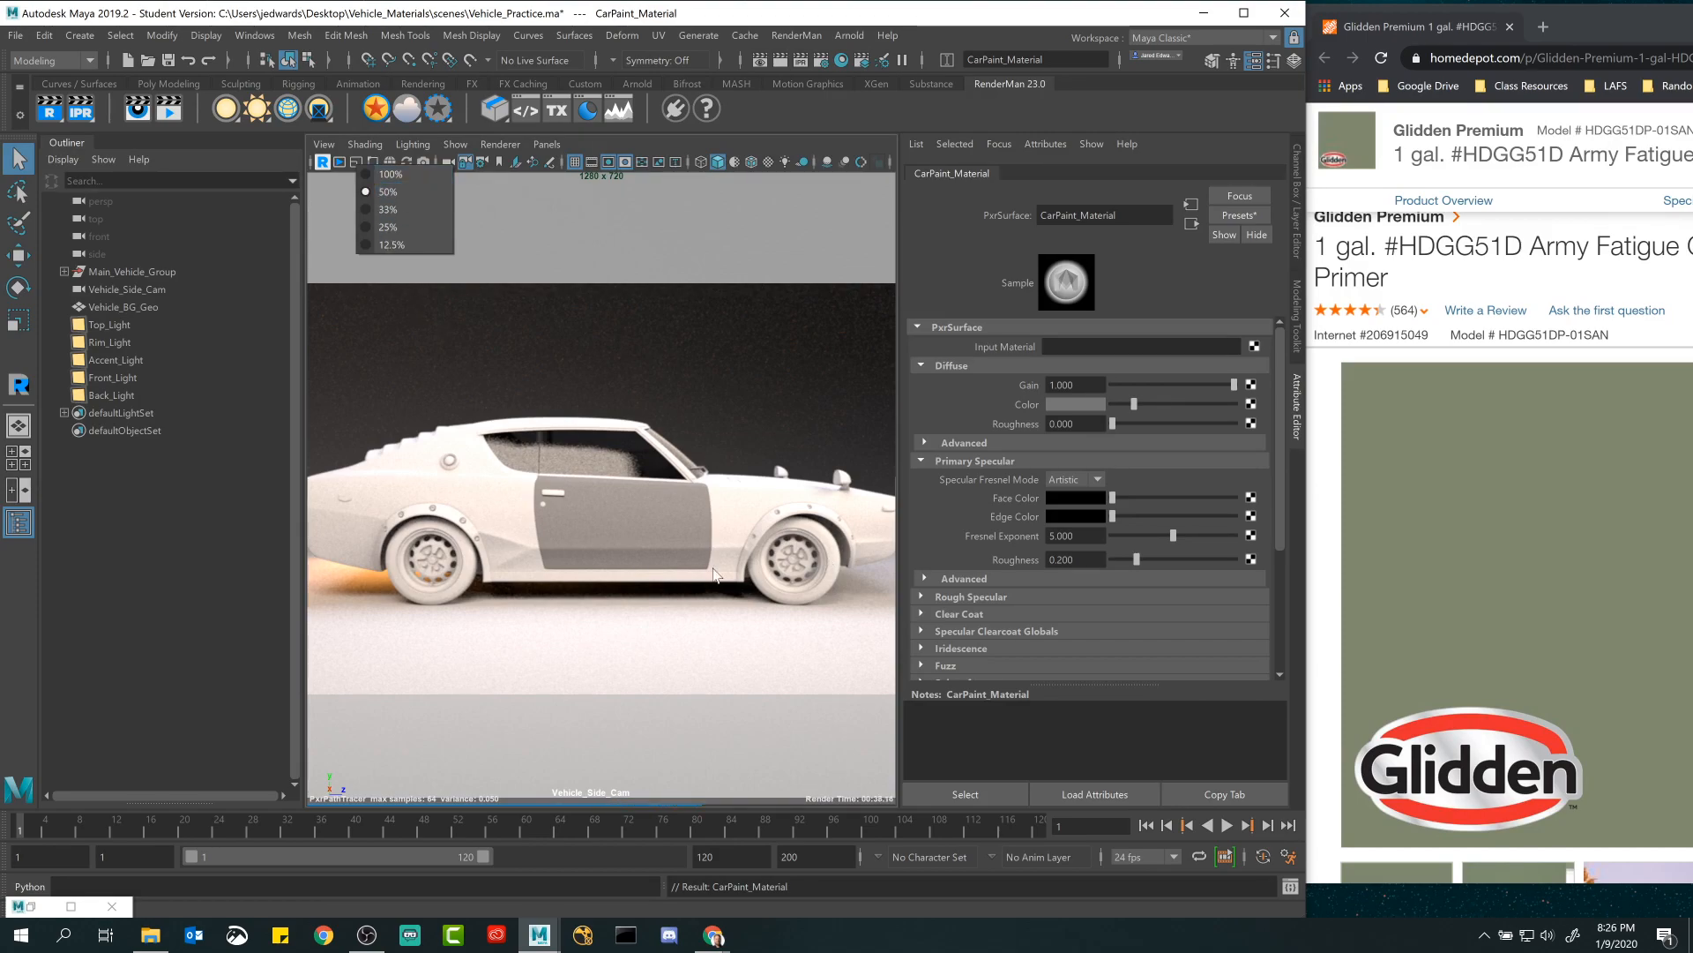
left_click(707, 147)
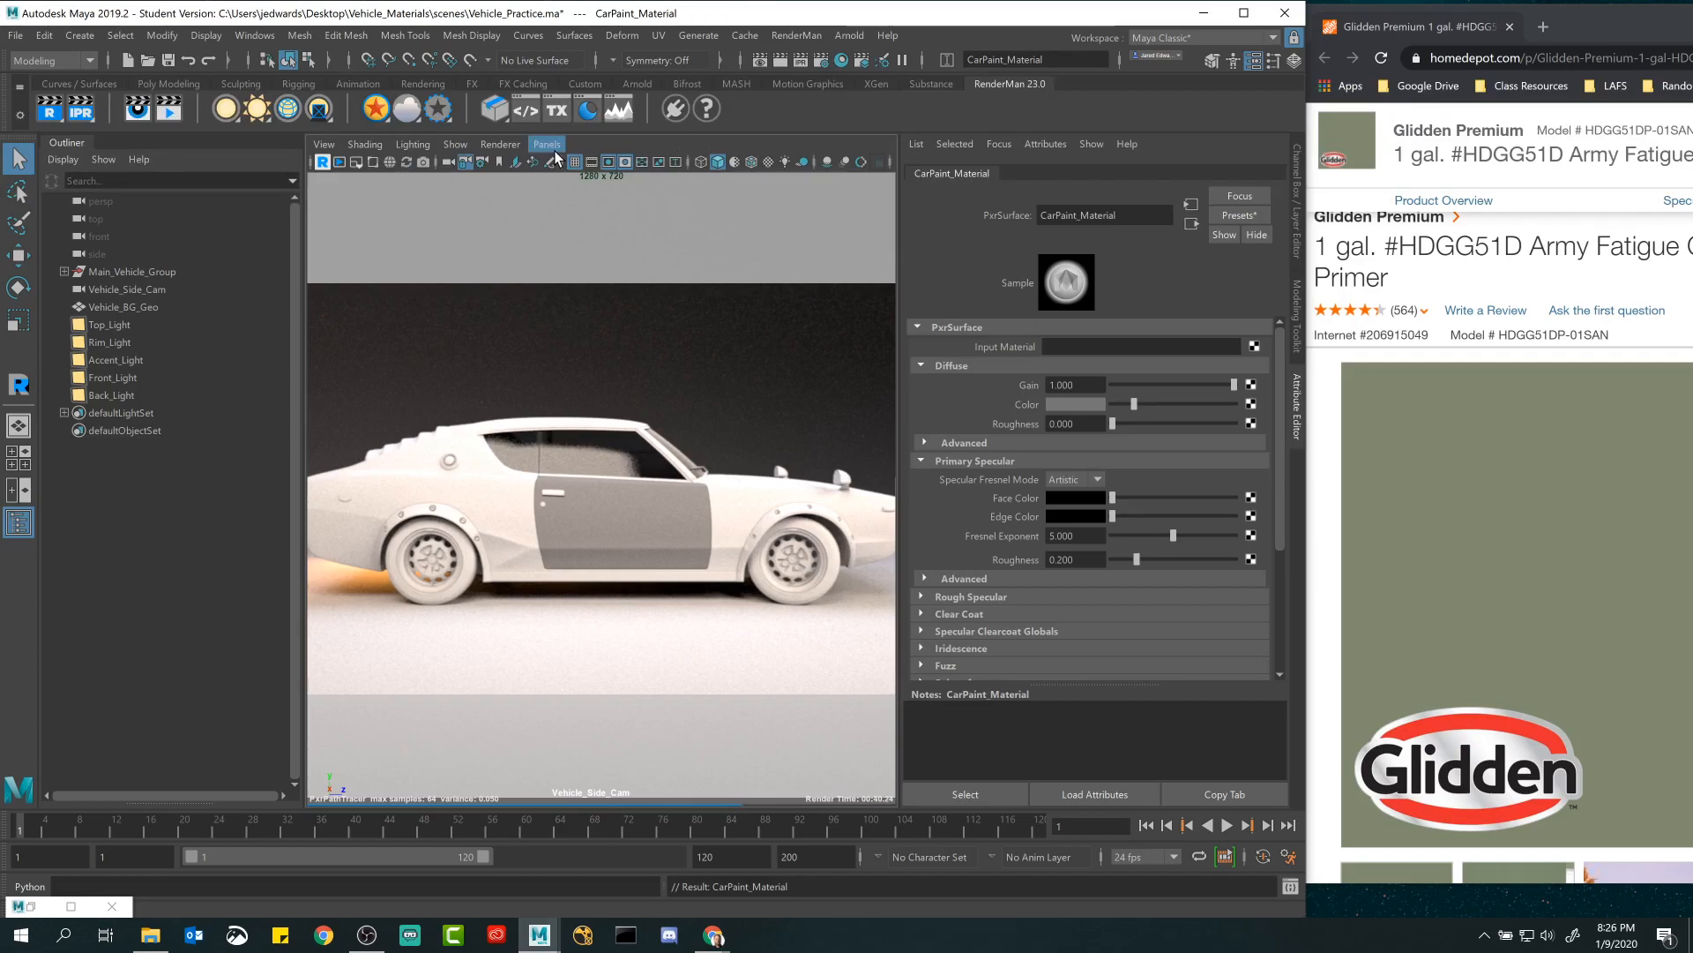
Try several crop regions for the viewport render, finishing with one framed around the car door.
left_click(373, 161)
left_click_drag(510, 455, 737, 599)
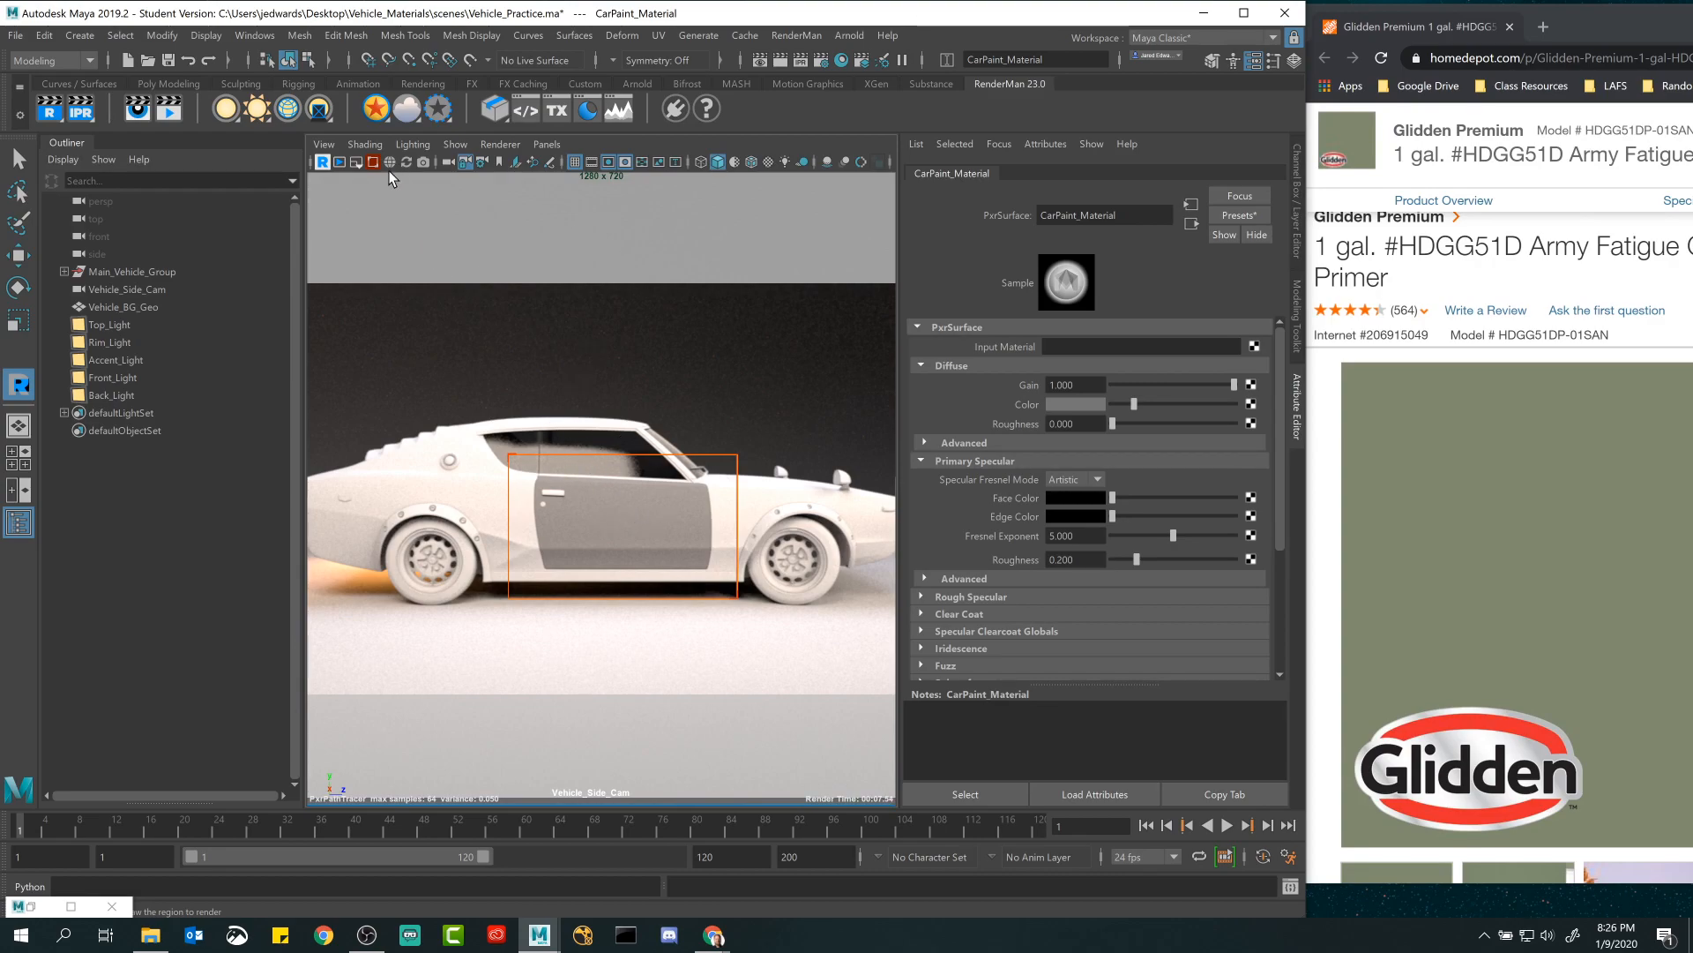
left_click(553, 320)
left_click_drag(516, 355, 613, 426)
left_click_drag(743, 369, 844, 537)
left_click_drag(632, 488, 555, 430)
left_click_drag(499, 360, 569, 678)
left_click_drag(623, 398, 780, 546)
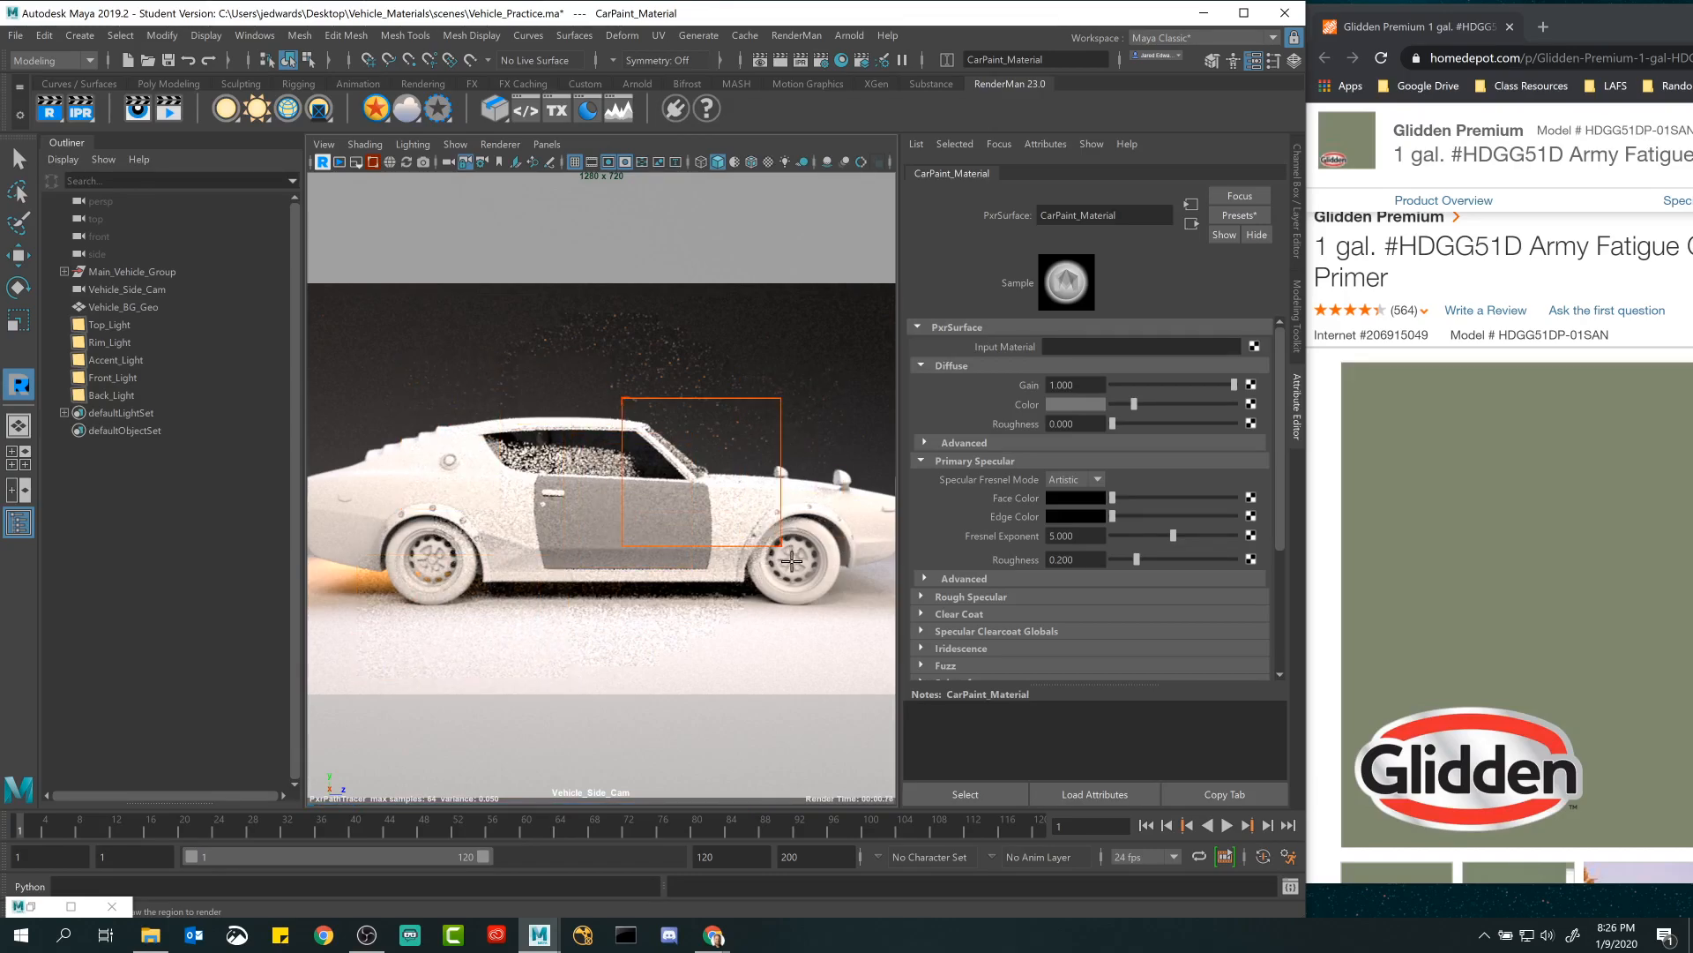
left_click_drag(485, 444, 746, 609)
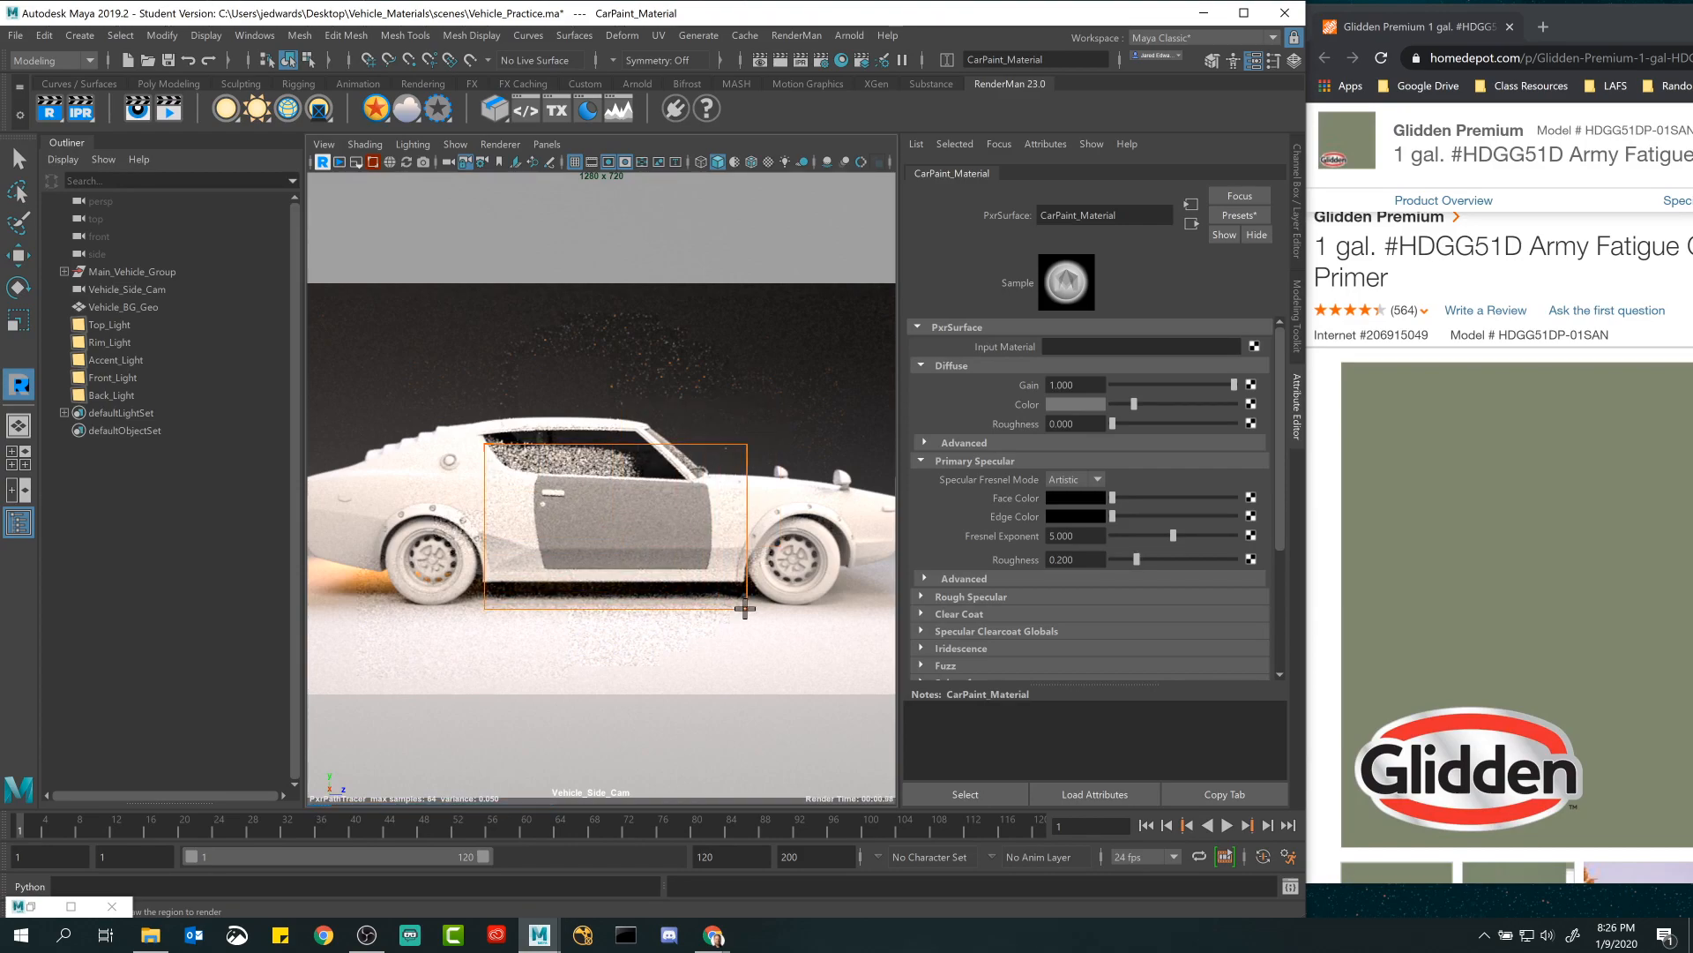
left_click(374, 163)
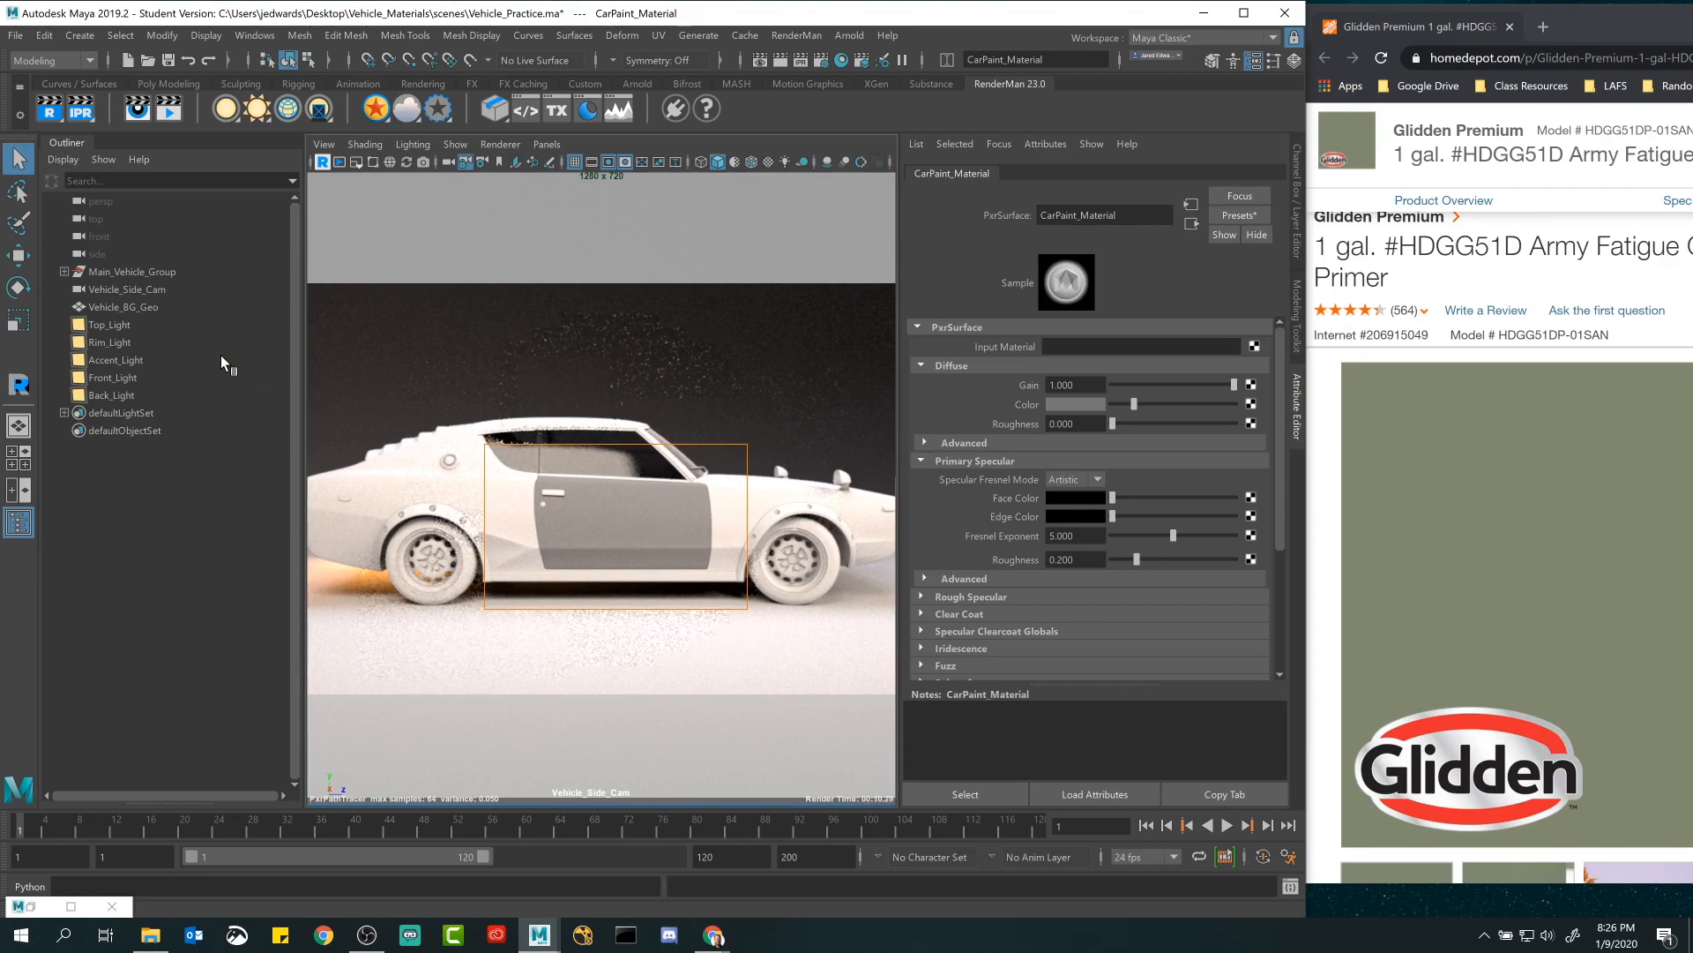
left_click(71, 905)
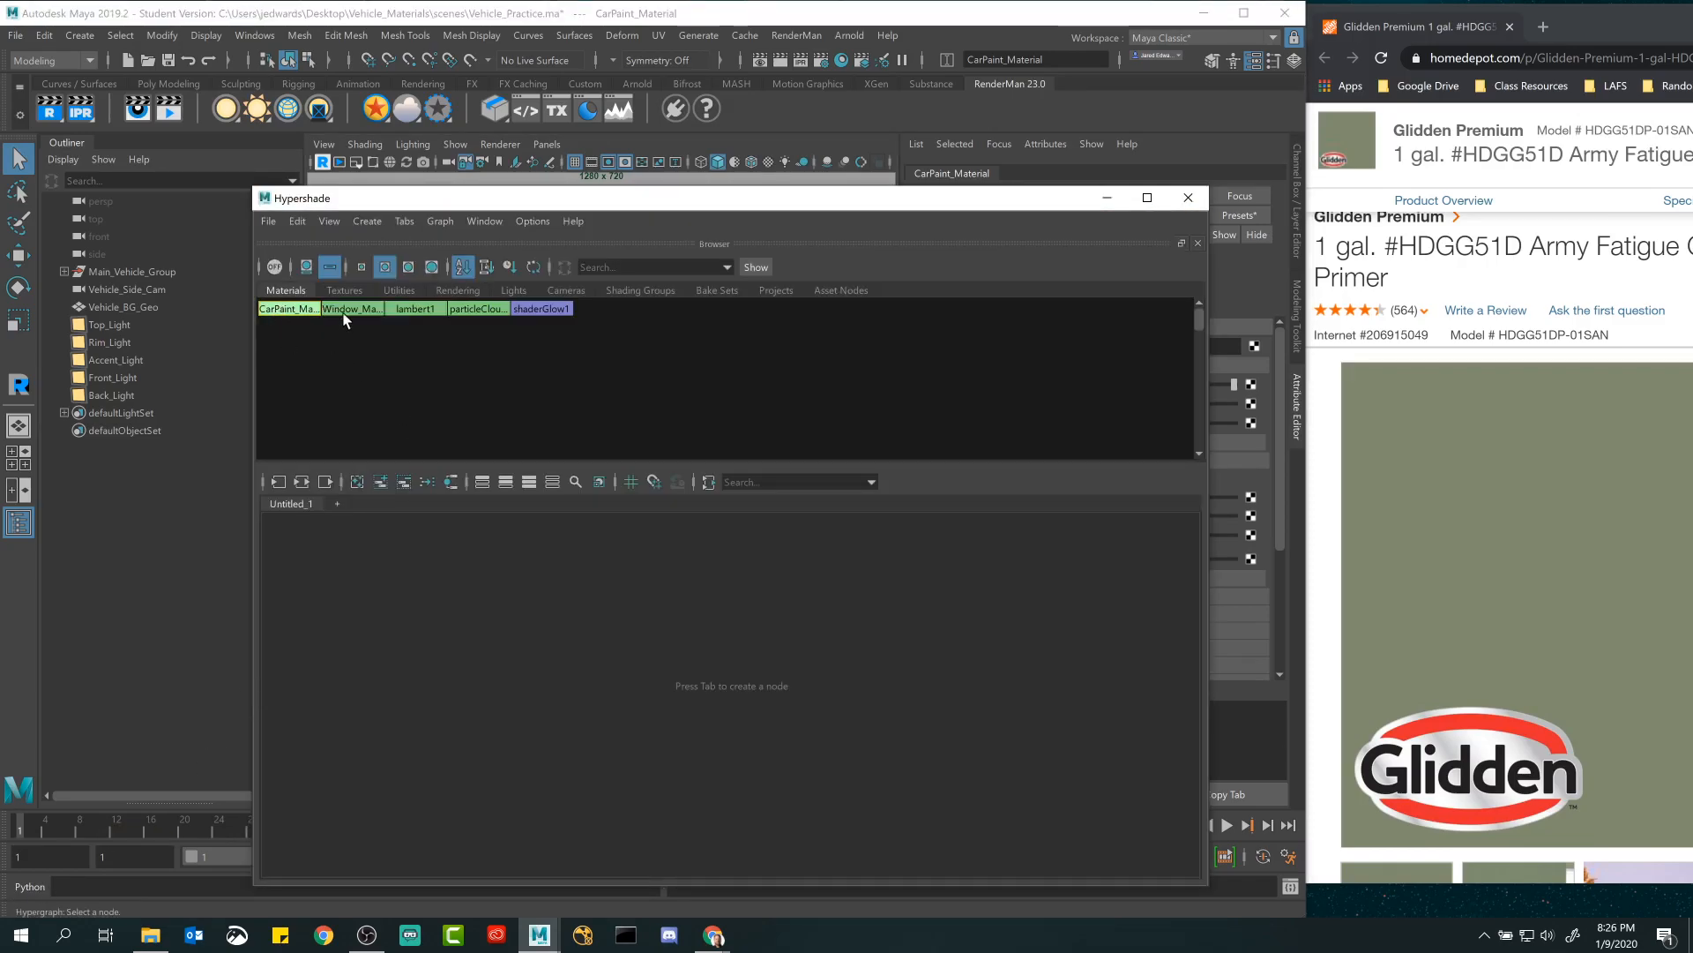
left_click(1148, 198)
left_click(1634, 9)
left_click(1107, 197)
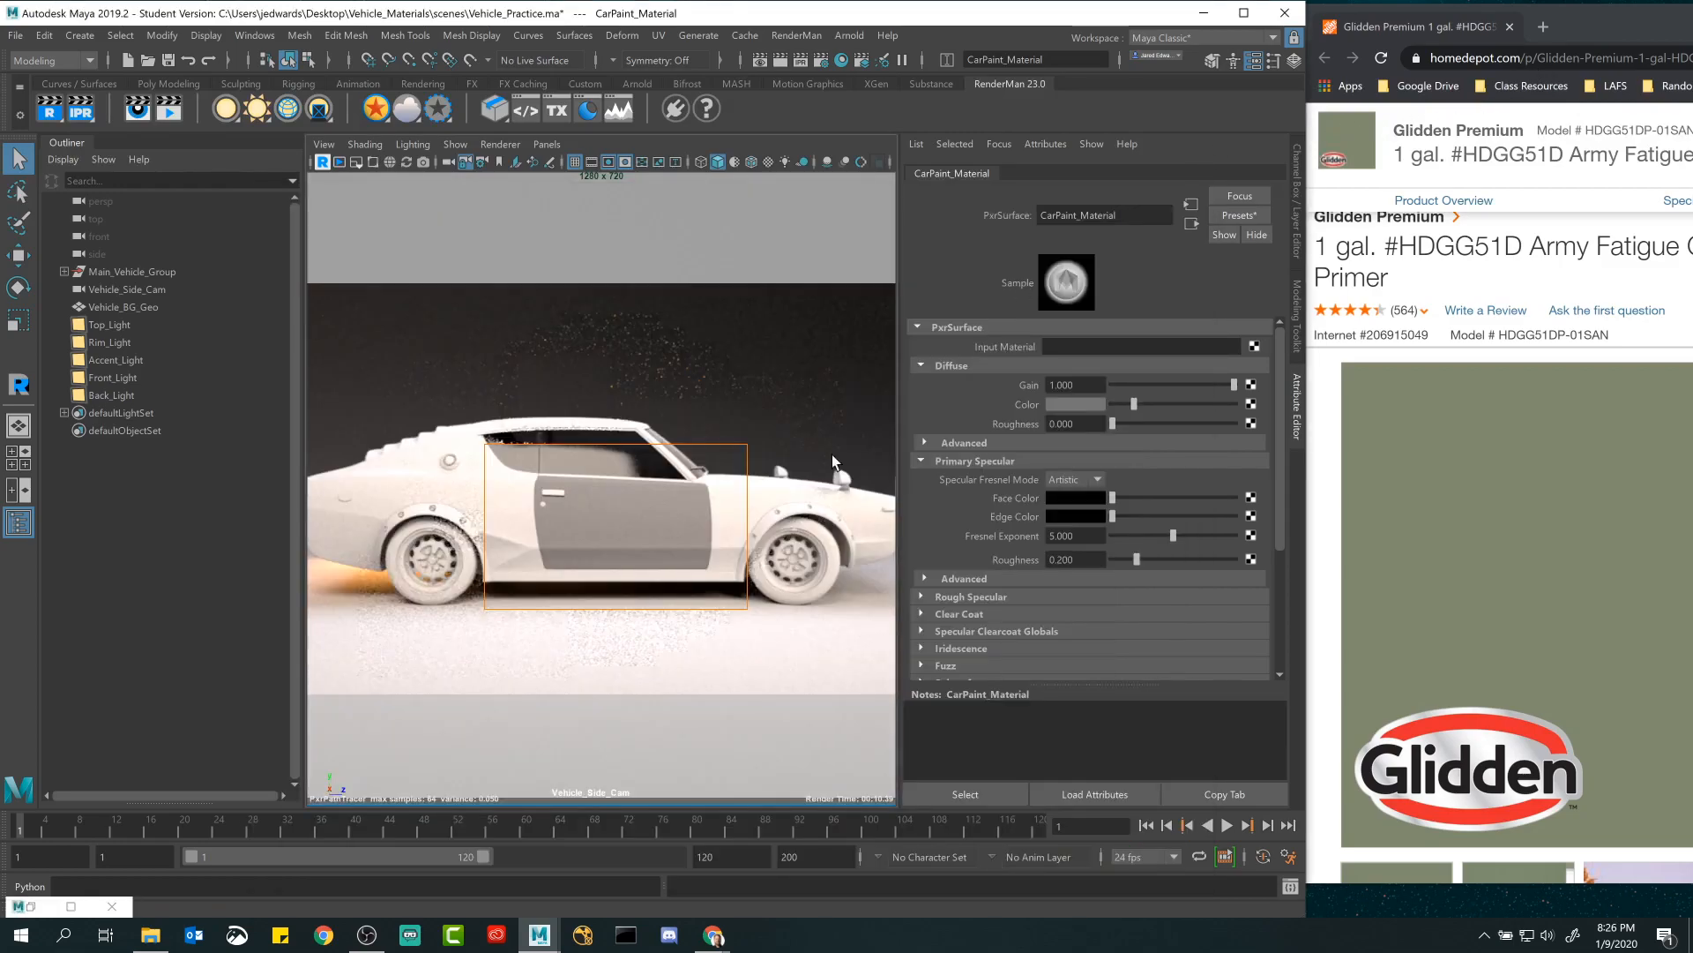
Select the car's door panel and show its assigned CarPaint_Material in the Attribute Editor.
left_click(616, 517)
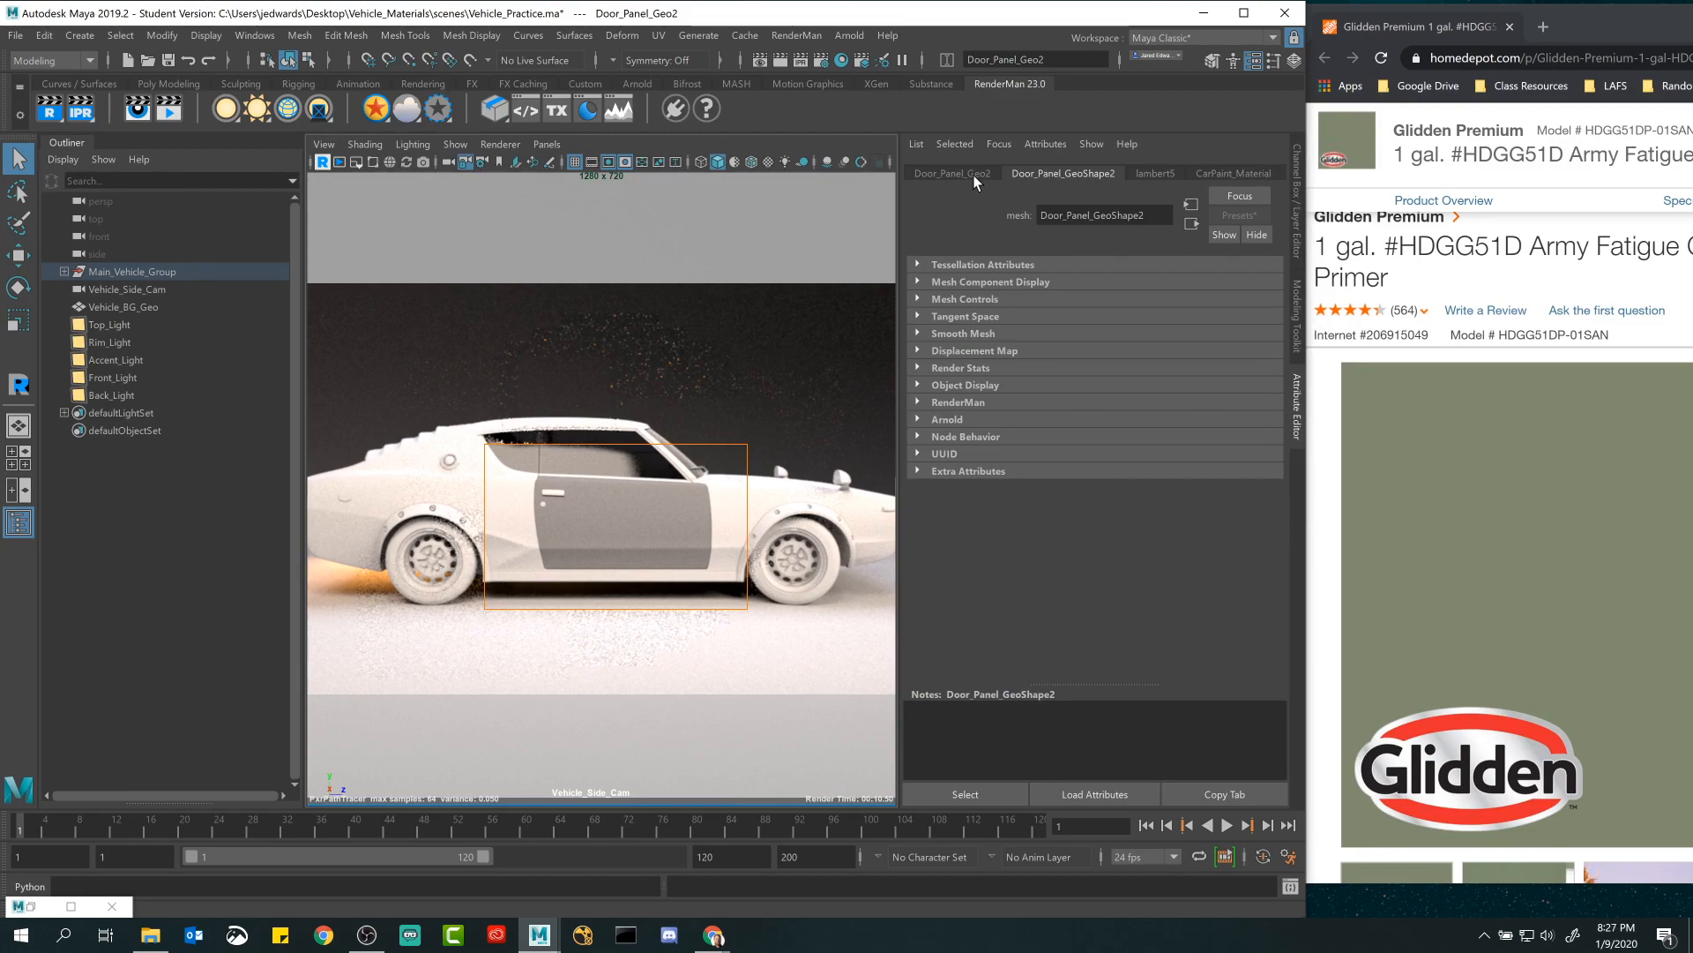
left_click(1169, 172)
left_click(1223, 173)
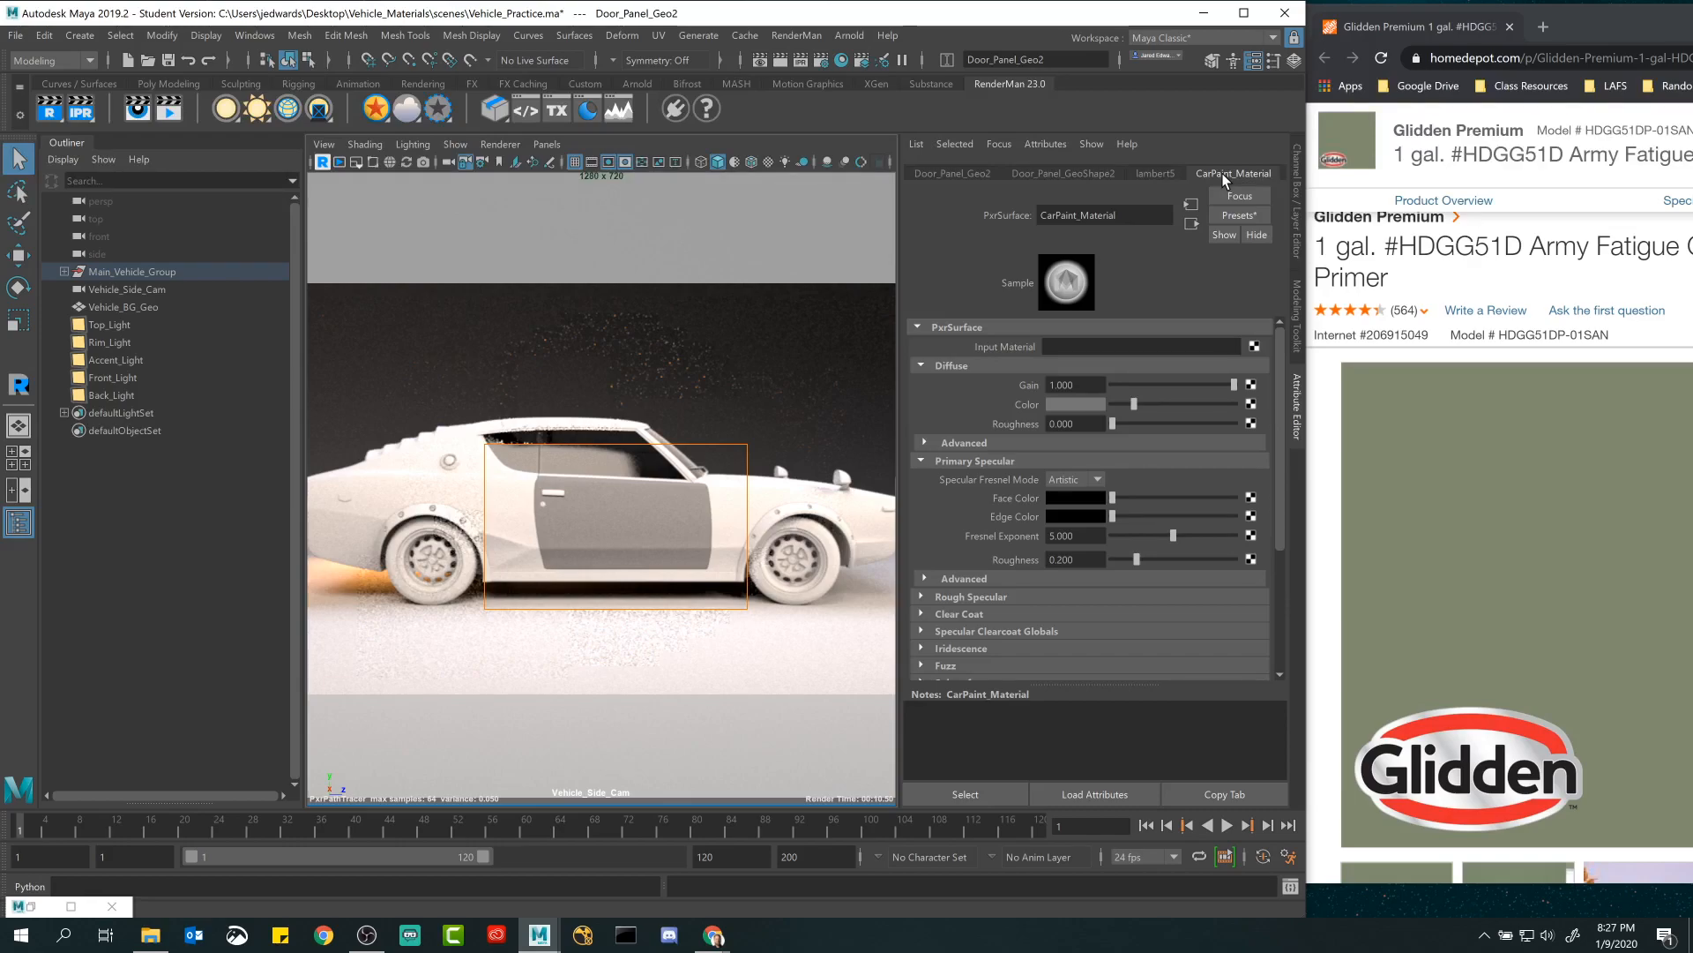
Change CarPaint_Material's diffuse colour to green with saturation 0.683 and a hue of about 113.
left_click(1077, 405)
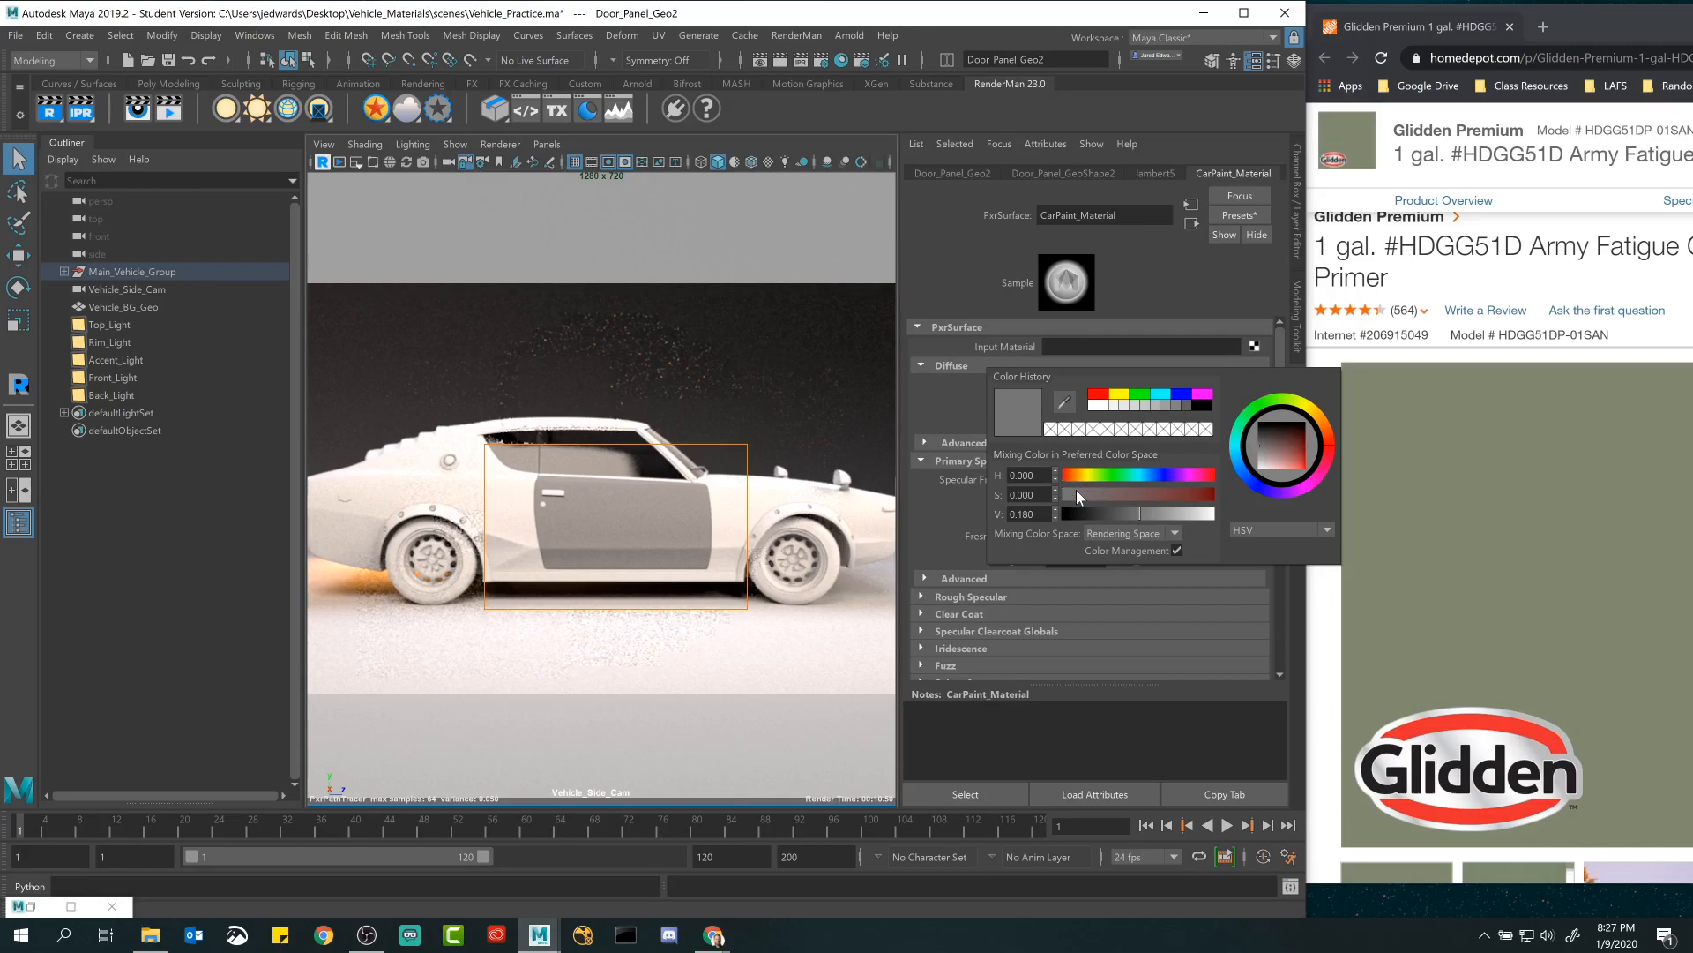
left_click_drag(1077, 495, 1166, 494)
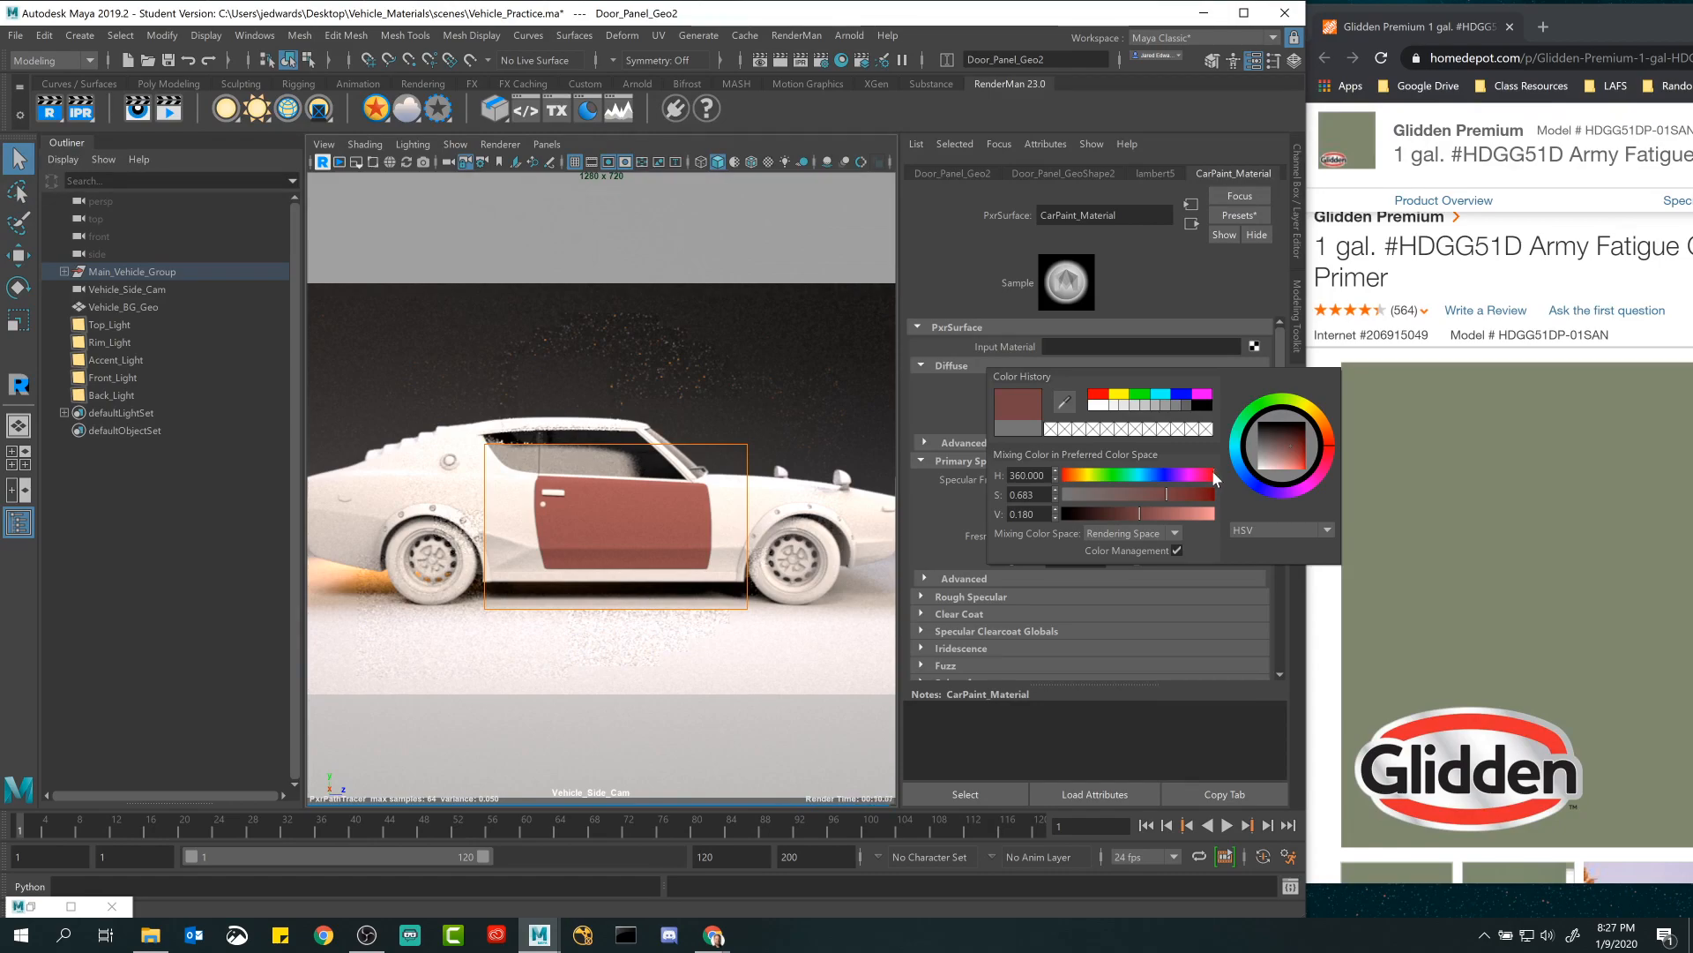
left_click_drag(1206, 481, 1115, 476)
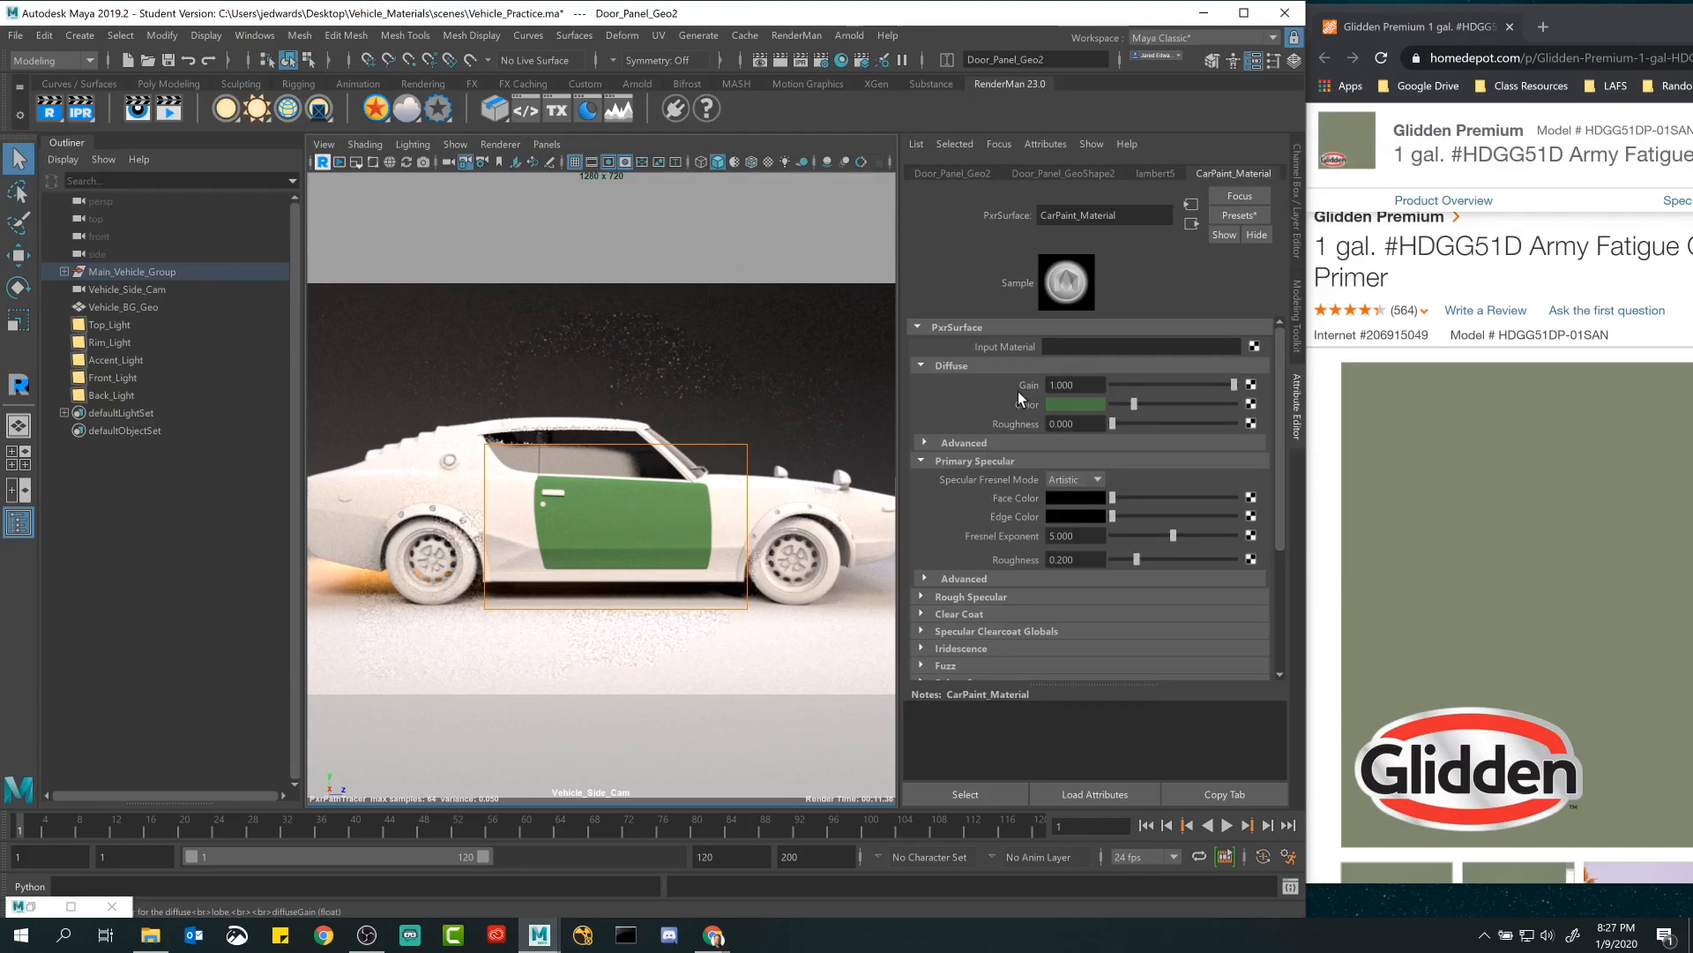
Refine the diffuse green to hue 110.854 and saturation 0.497.
left_click(1069, 402)
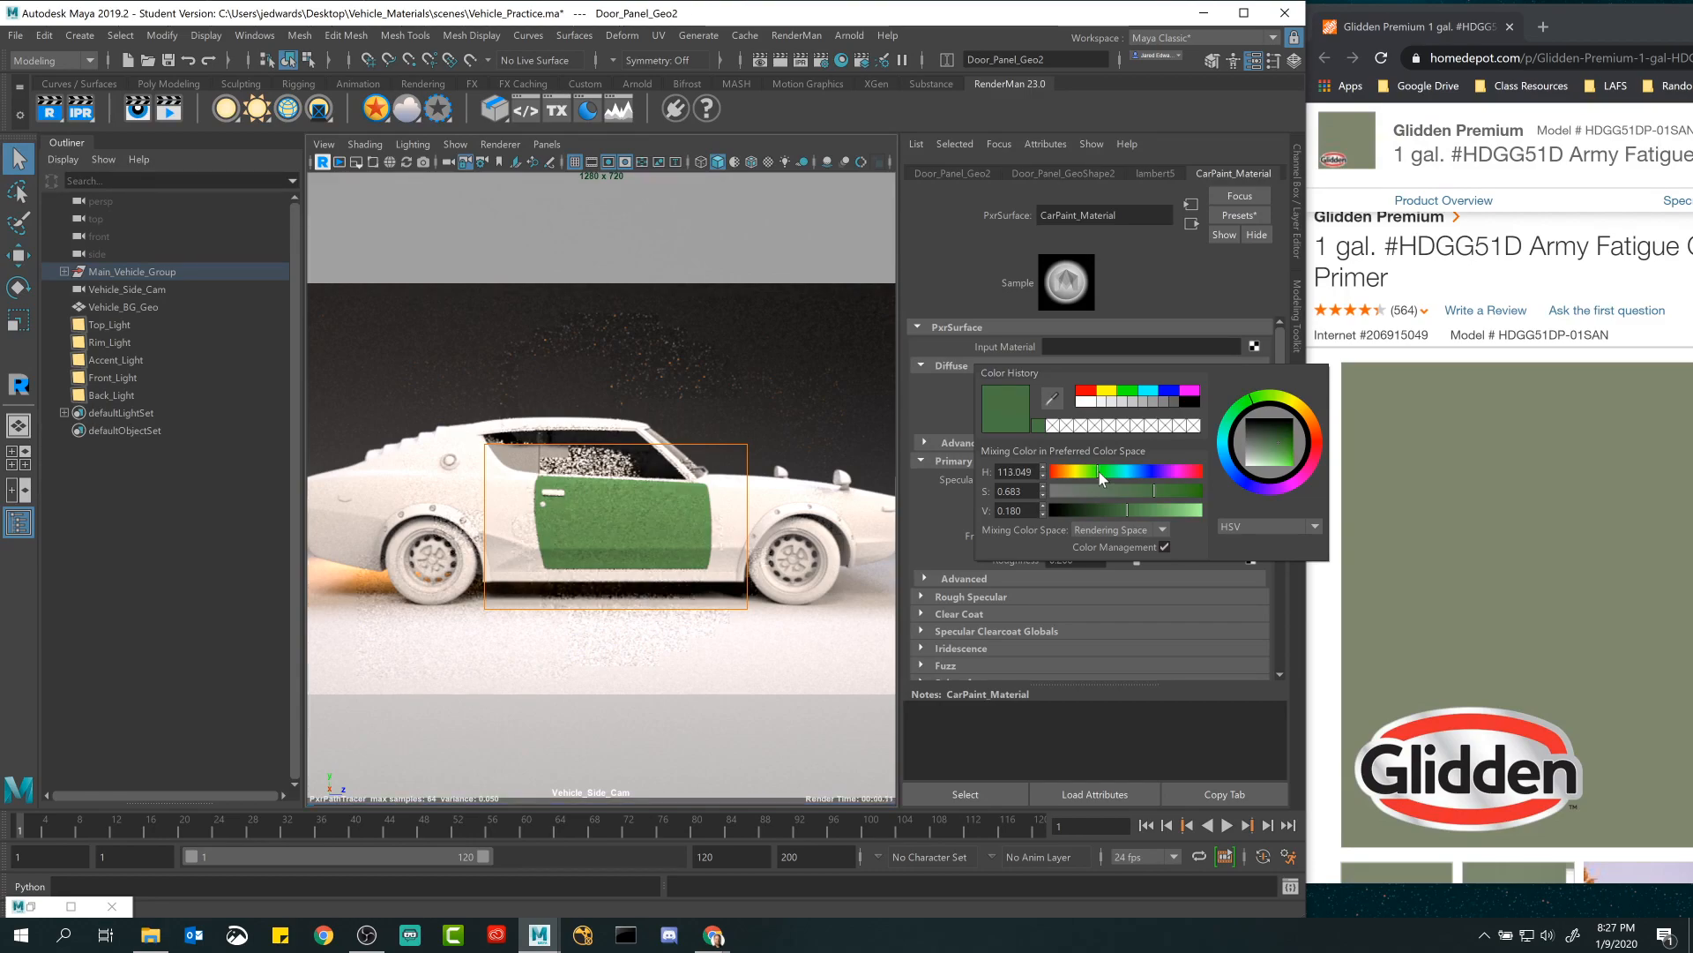
left_click(1099, 472)
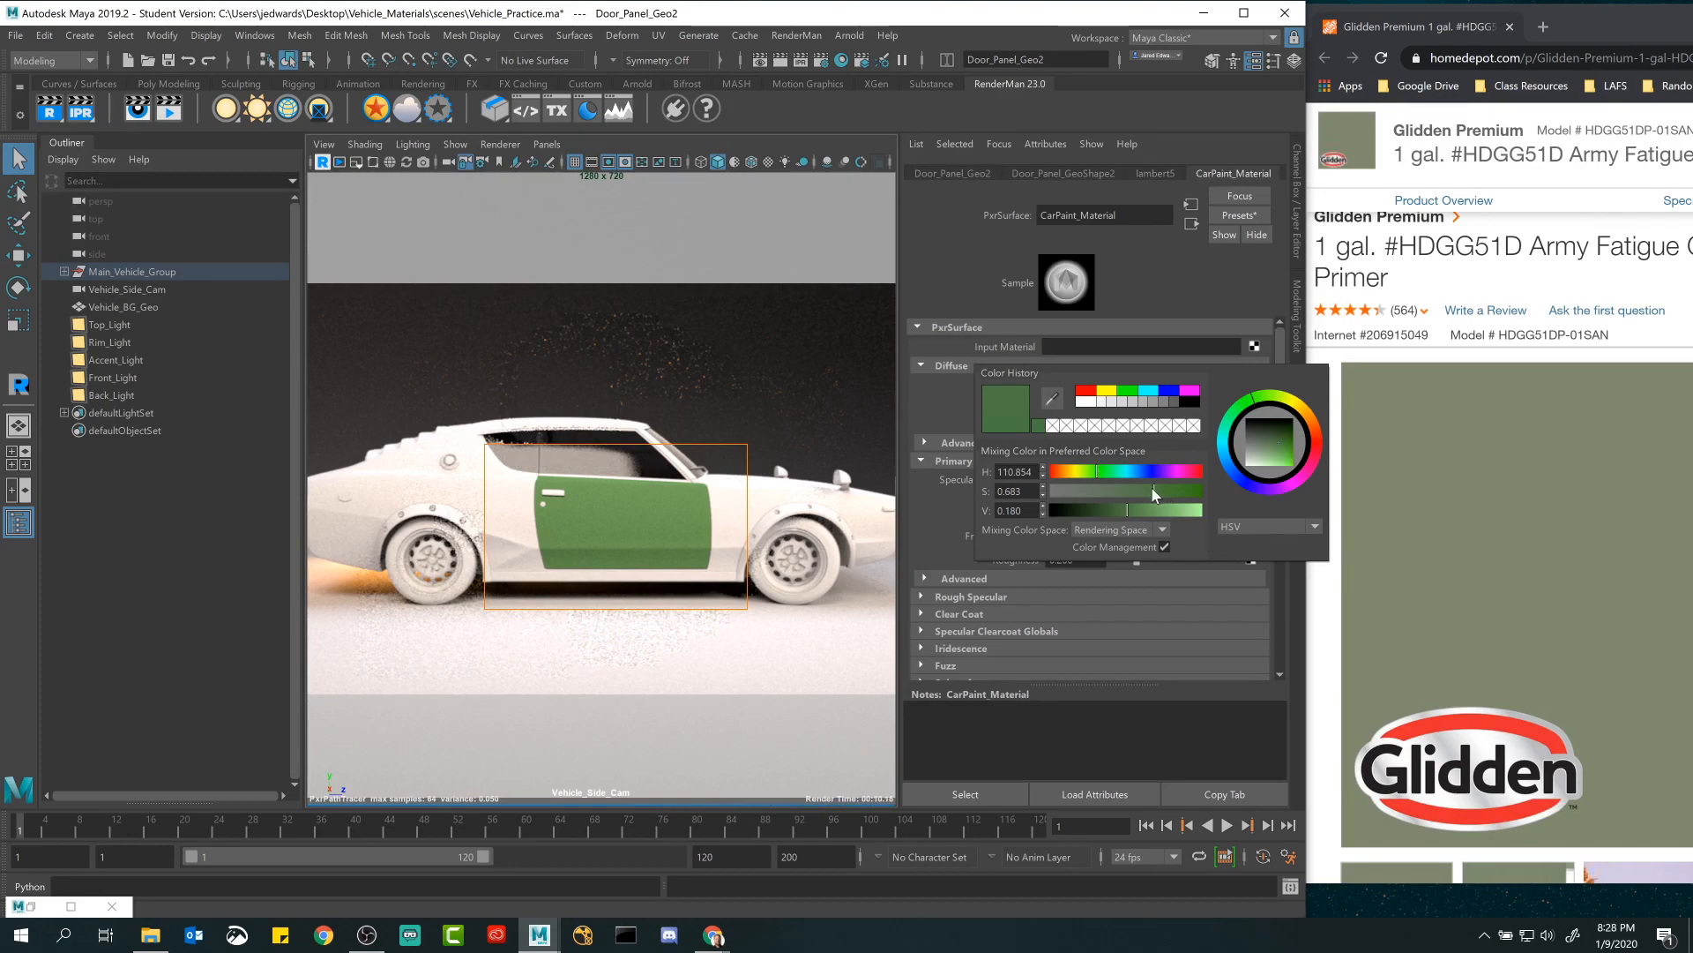
left_click_drag(1153, 494, 1126, 485)
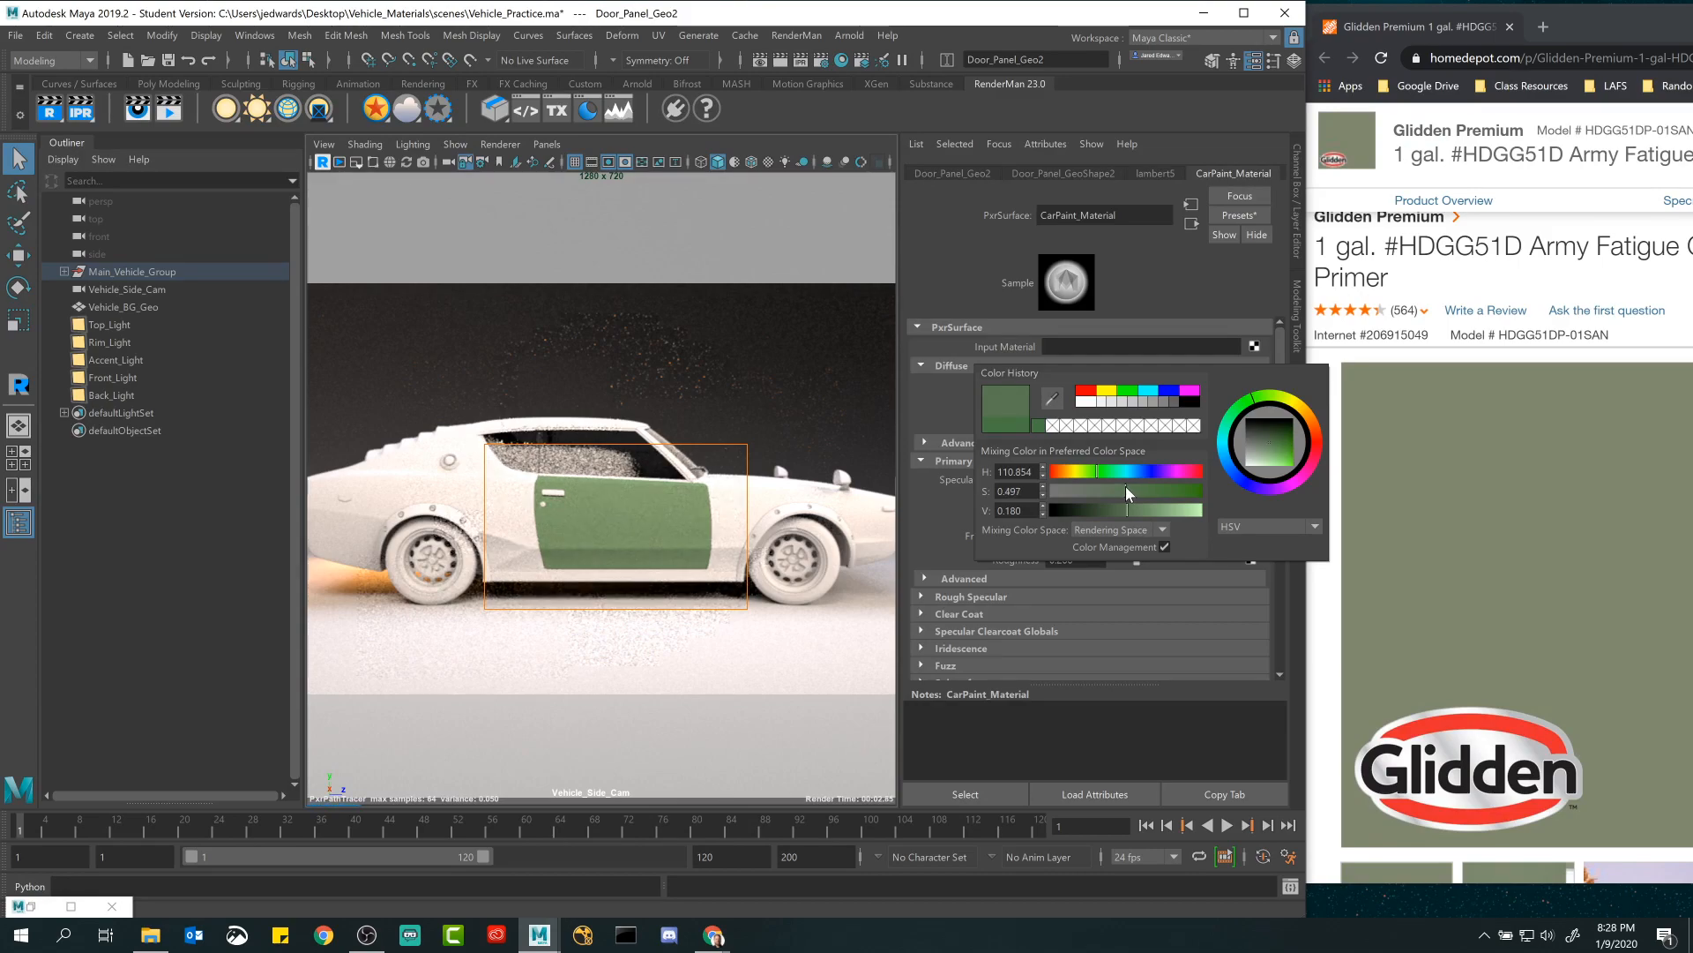
Compare the rendered door with the Glidden swatch in the browser and set the diffuse colour's hue to 105.366.
left_click_drag(1591, 23, 1631, 20)
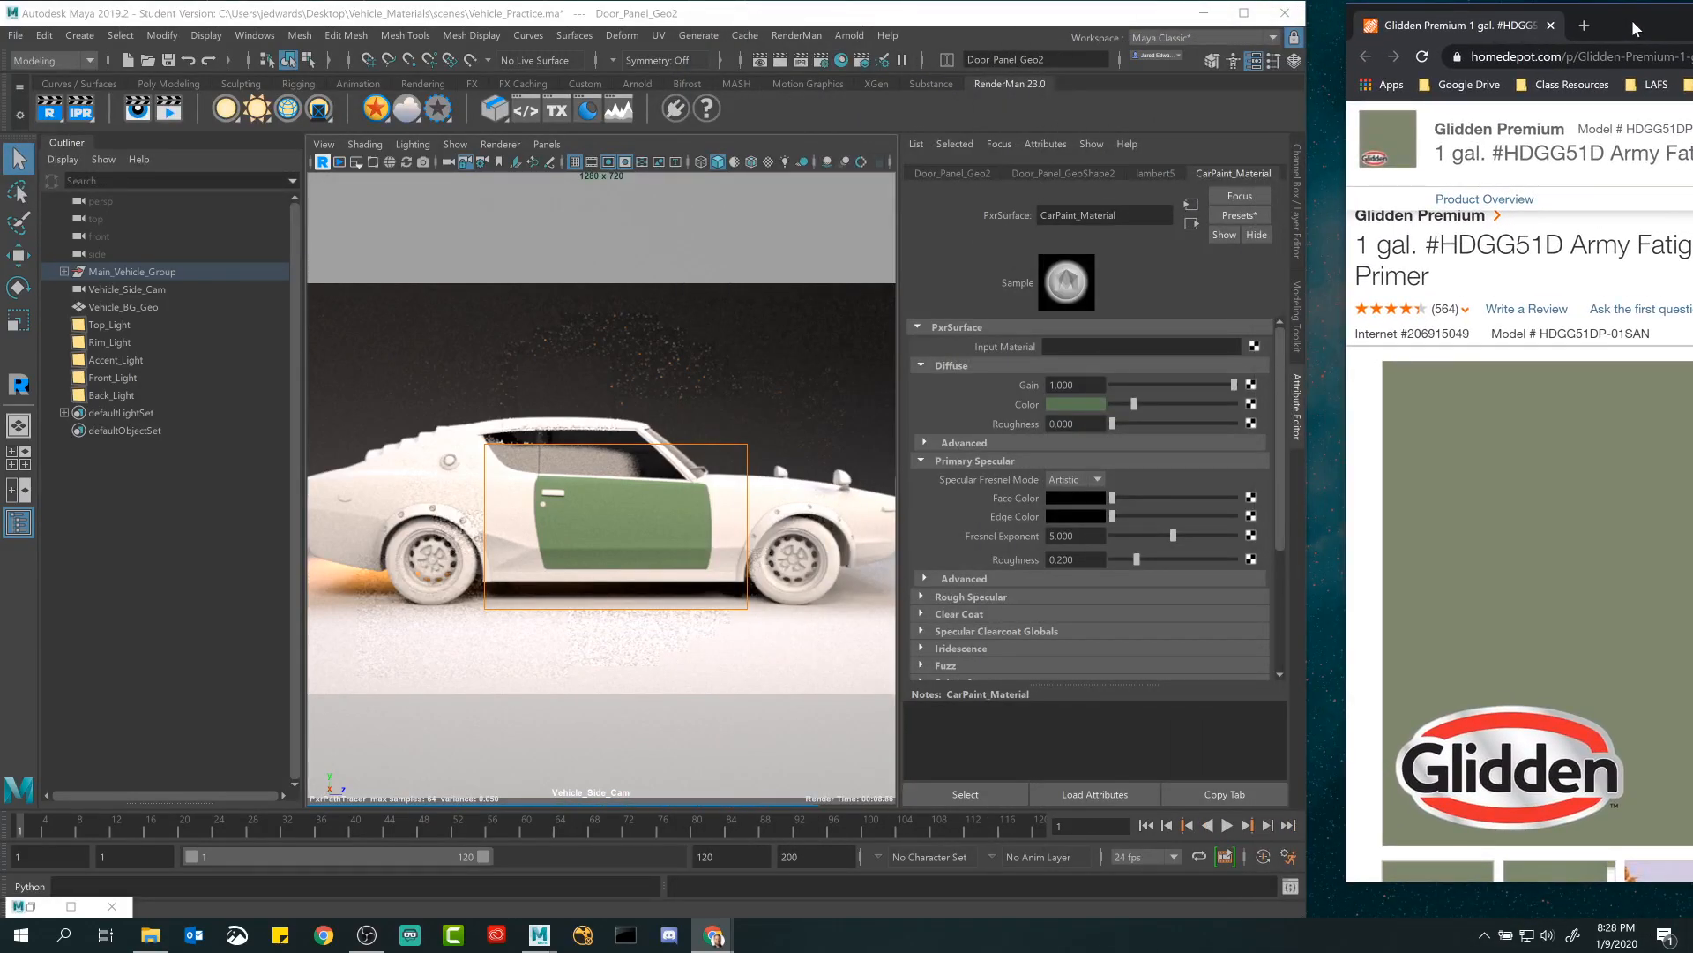
left_click_drag(1632, 20, 968, 39)
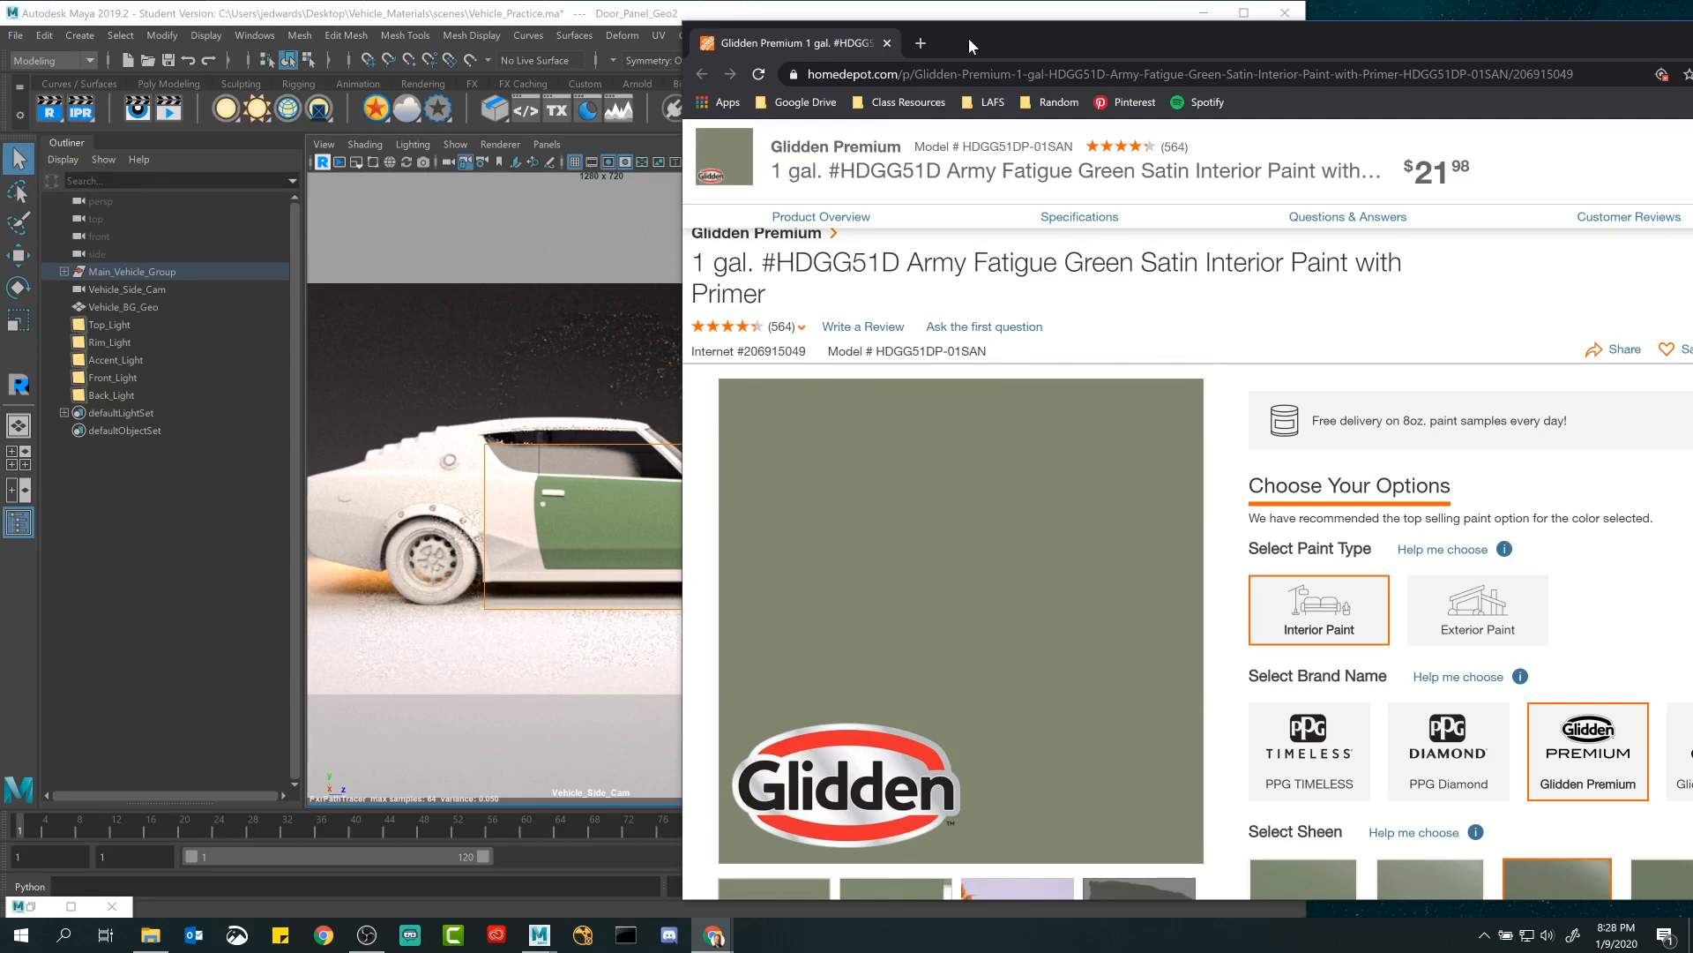
left_click_drag(968, 38, 1601, 46)
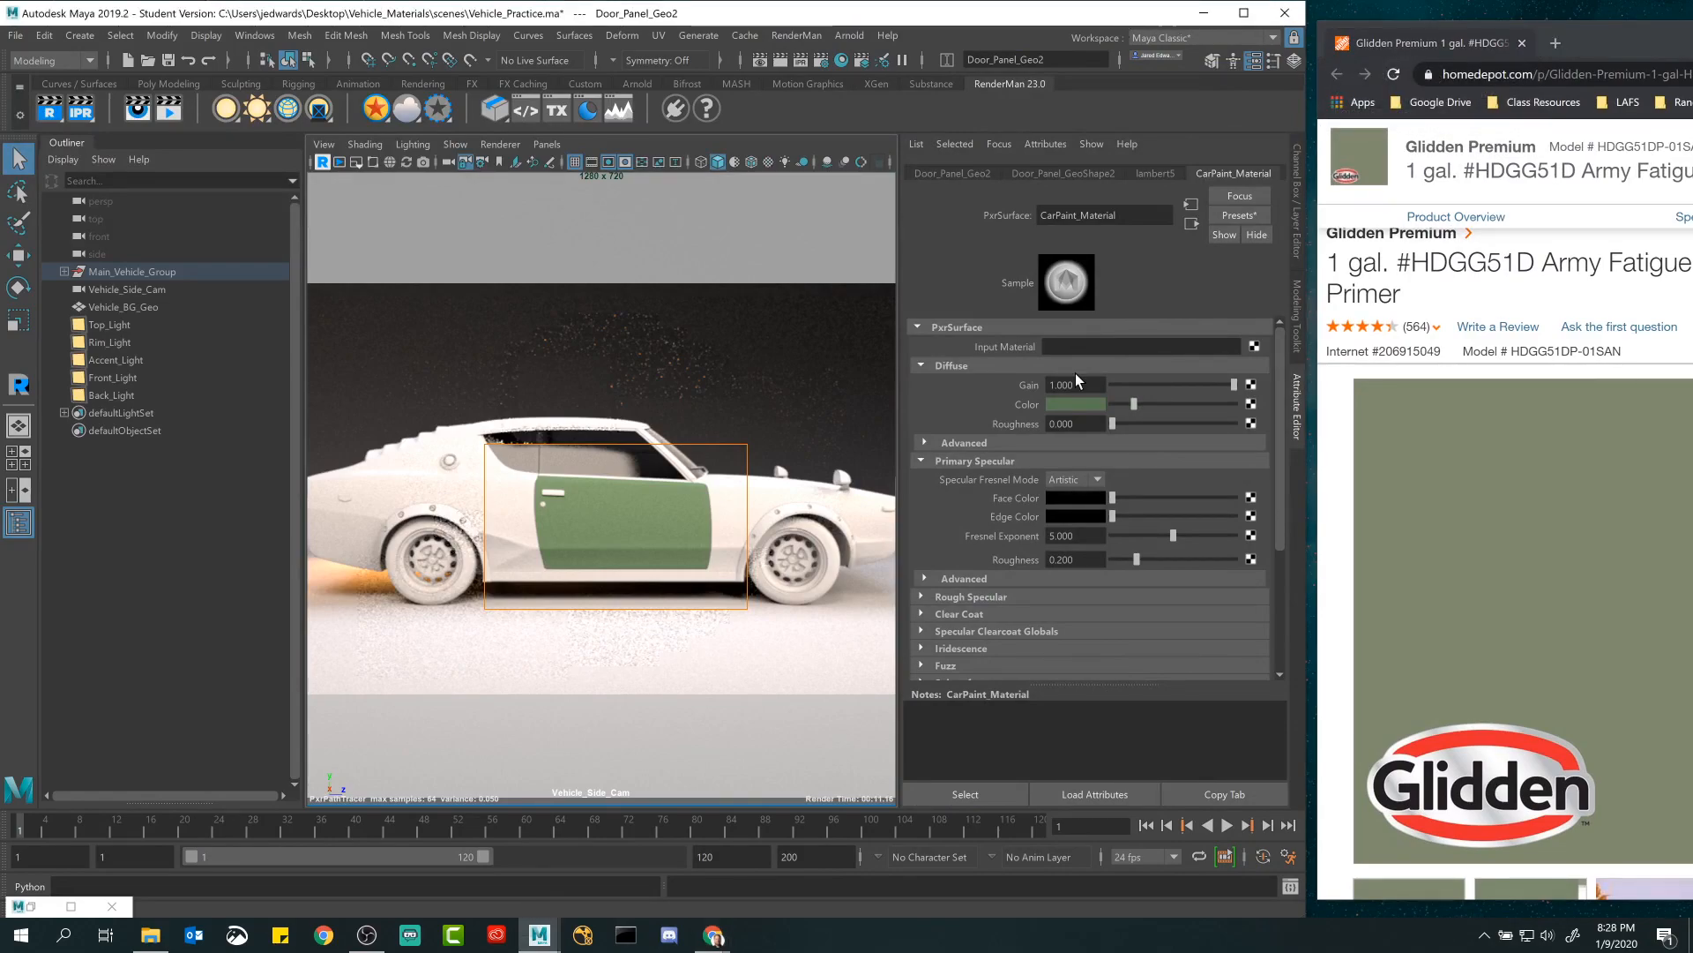
left_click(1076, 404)
left_click(1113, 478)
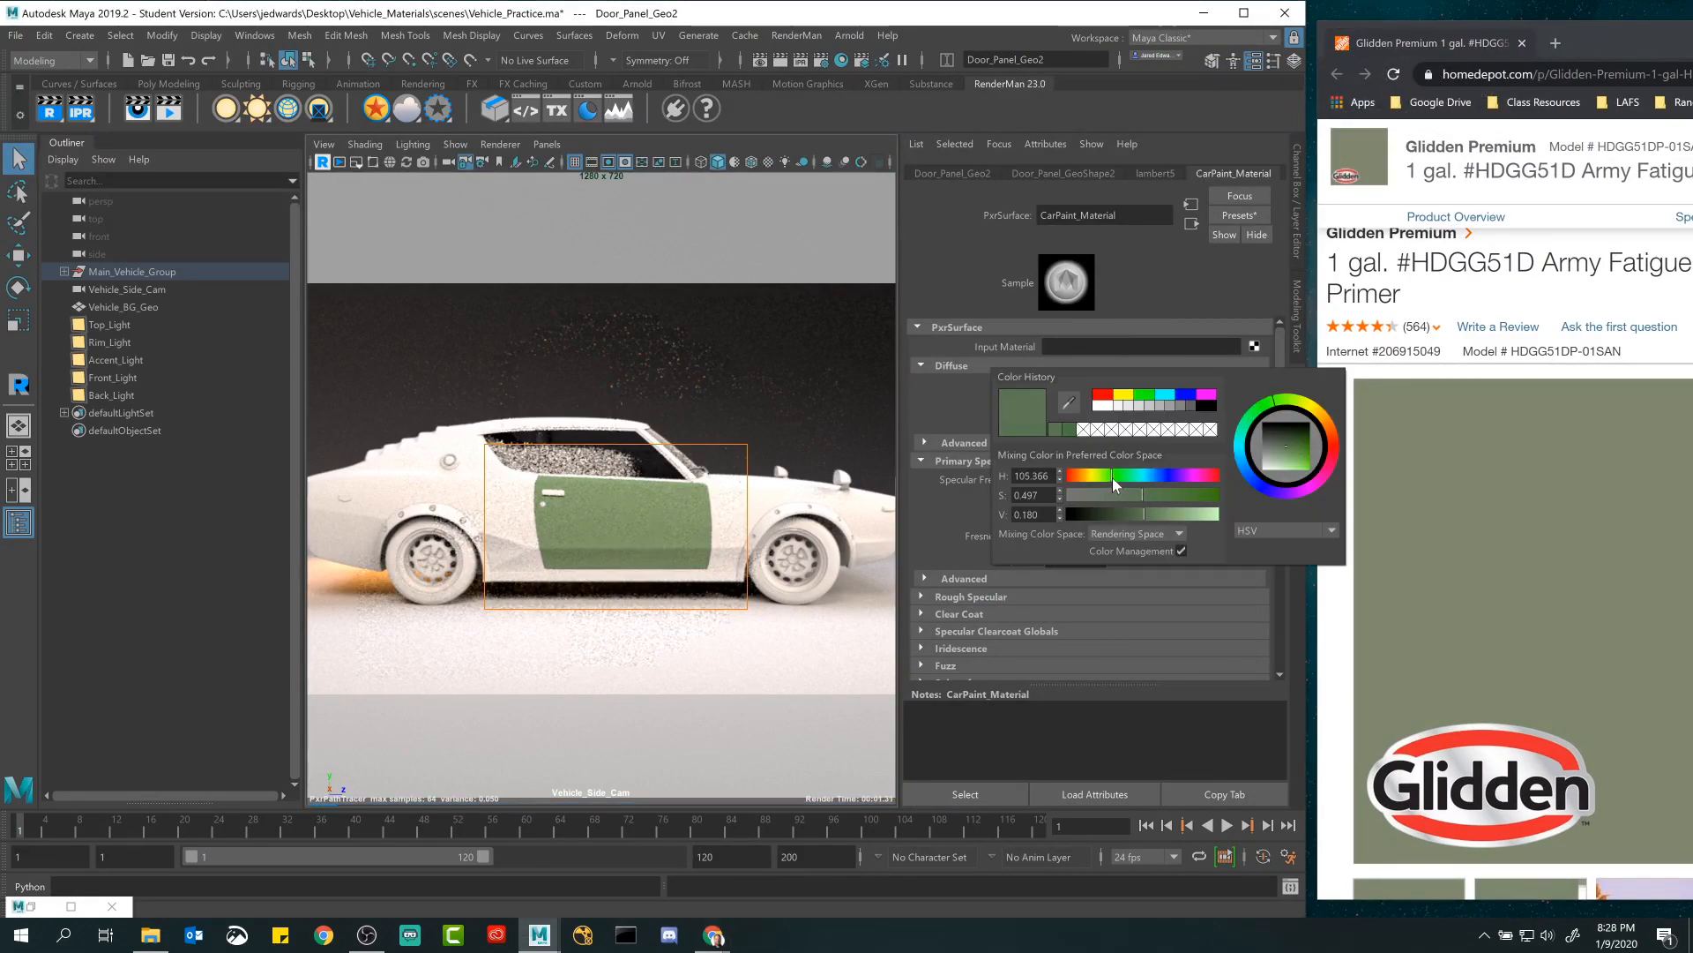
Compare the door with the paint swatch again and adjust the diffuse colour to saturation 0.454 and value 0.155.
left_click_drag(1586, 45, 1621, 69)
left_click(1080, 408)
left_click_drag(1138, 495, 1132, 495)
left_click_drag(1621, 74, 963, 83)
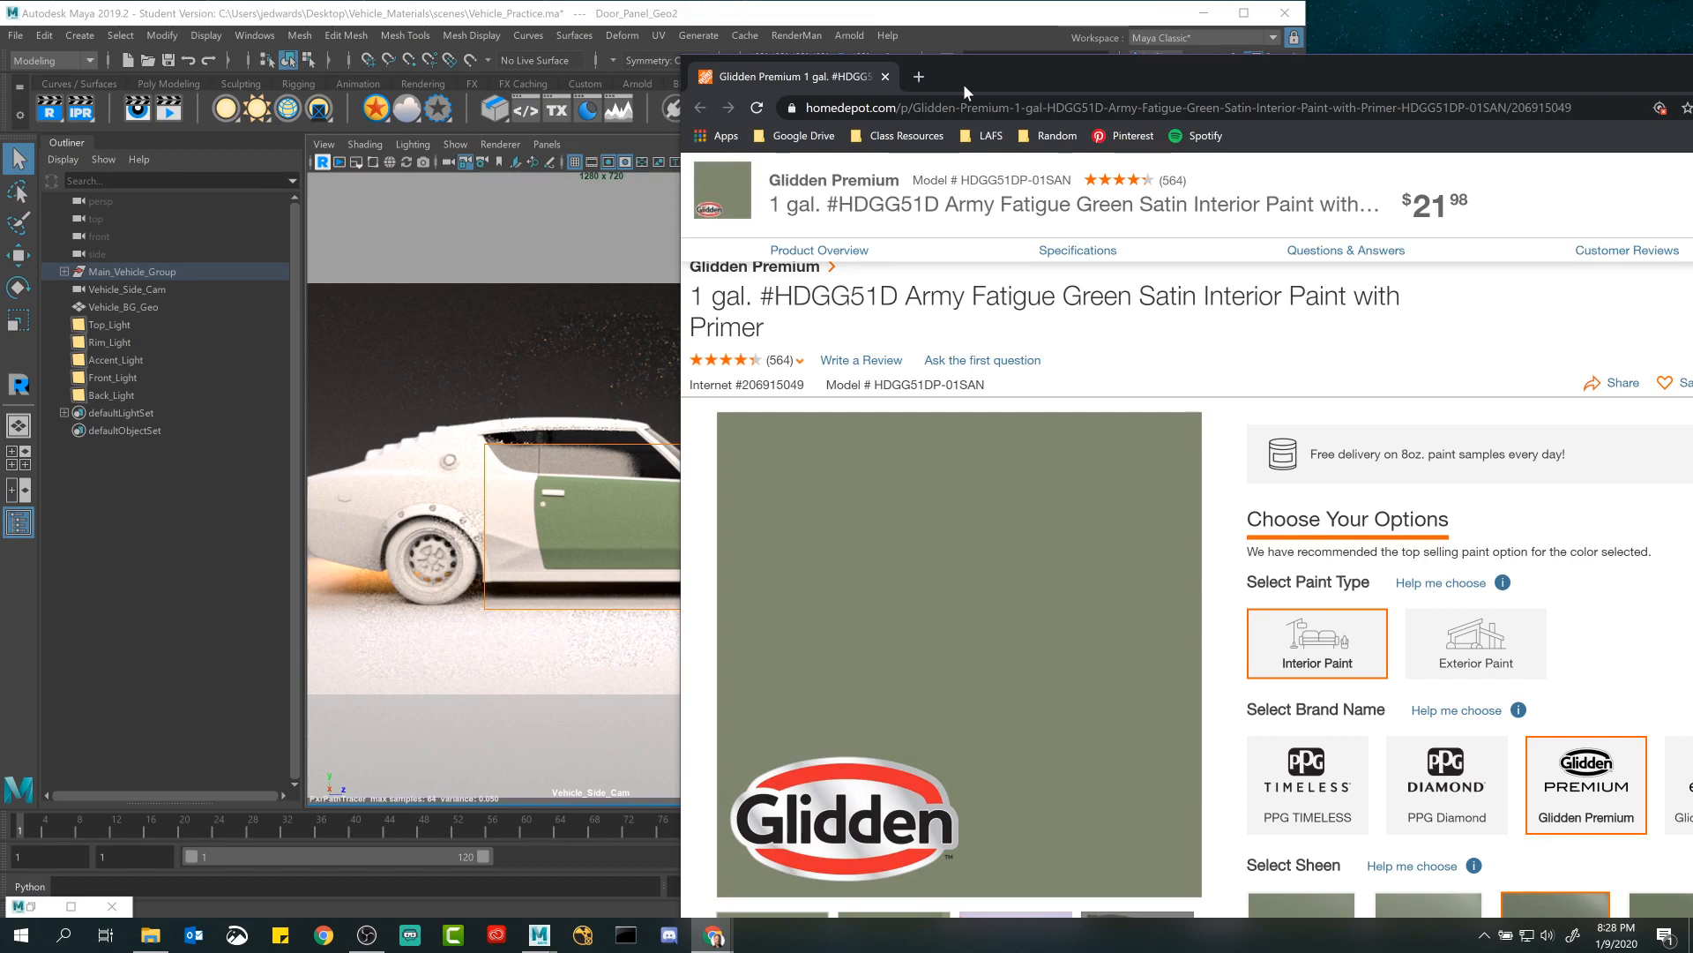
left_click_drag(997, 77, 1538, 108)
left_click(1102, 405)
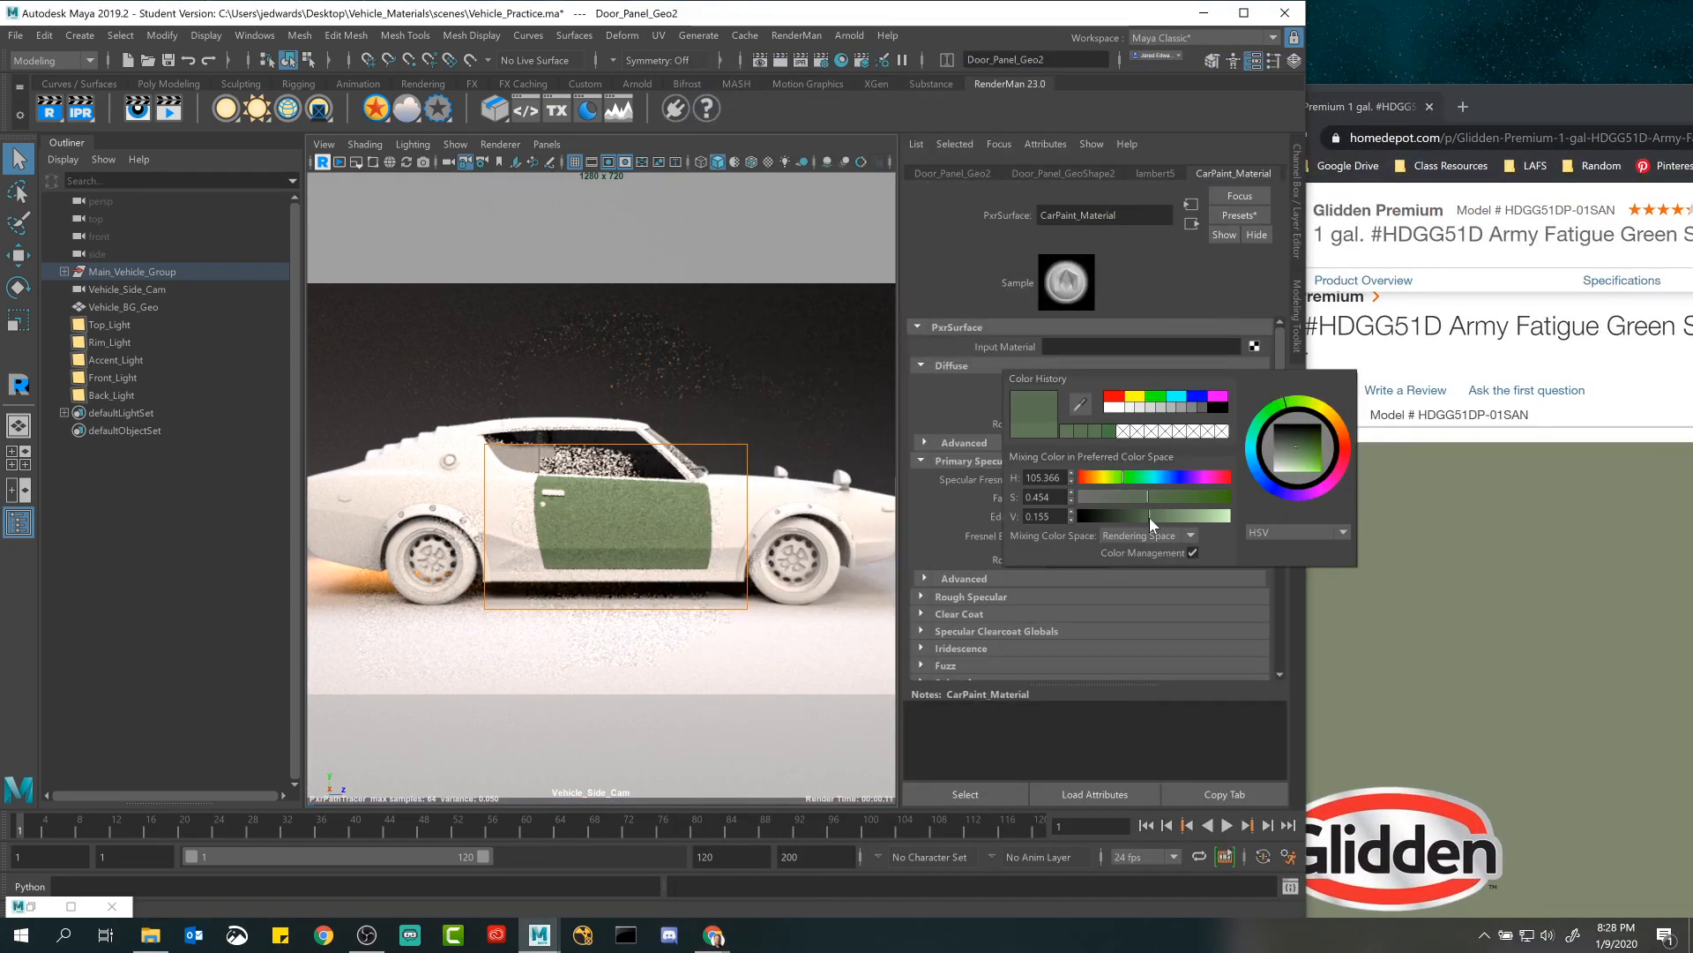
Bring the paint swatch back beside the render for reference and set the diffuse colour's saturation to 0.4.
left_click(1524, 109)
mouse_move(1524, 110)
left_mouse_down()
mouse_move(1358, 108)
mouse_move(958, 55)
mouse_move(1191, 102)
mouse_move(1557, 106)
left_mouse_up()
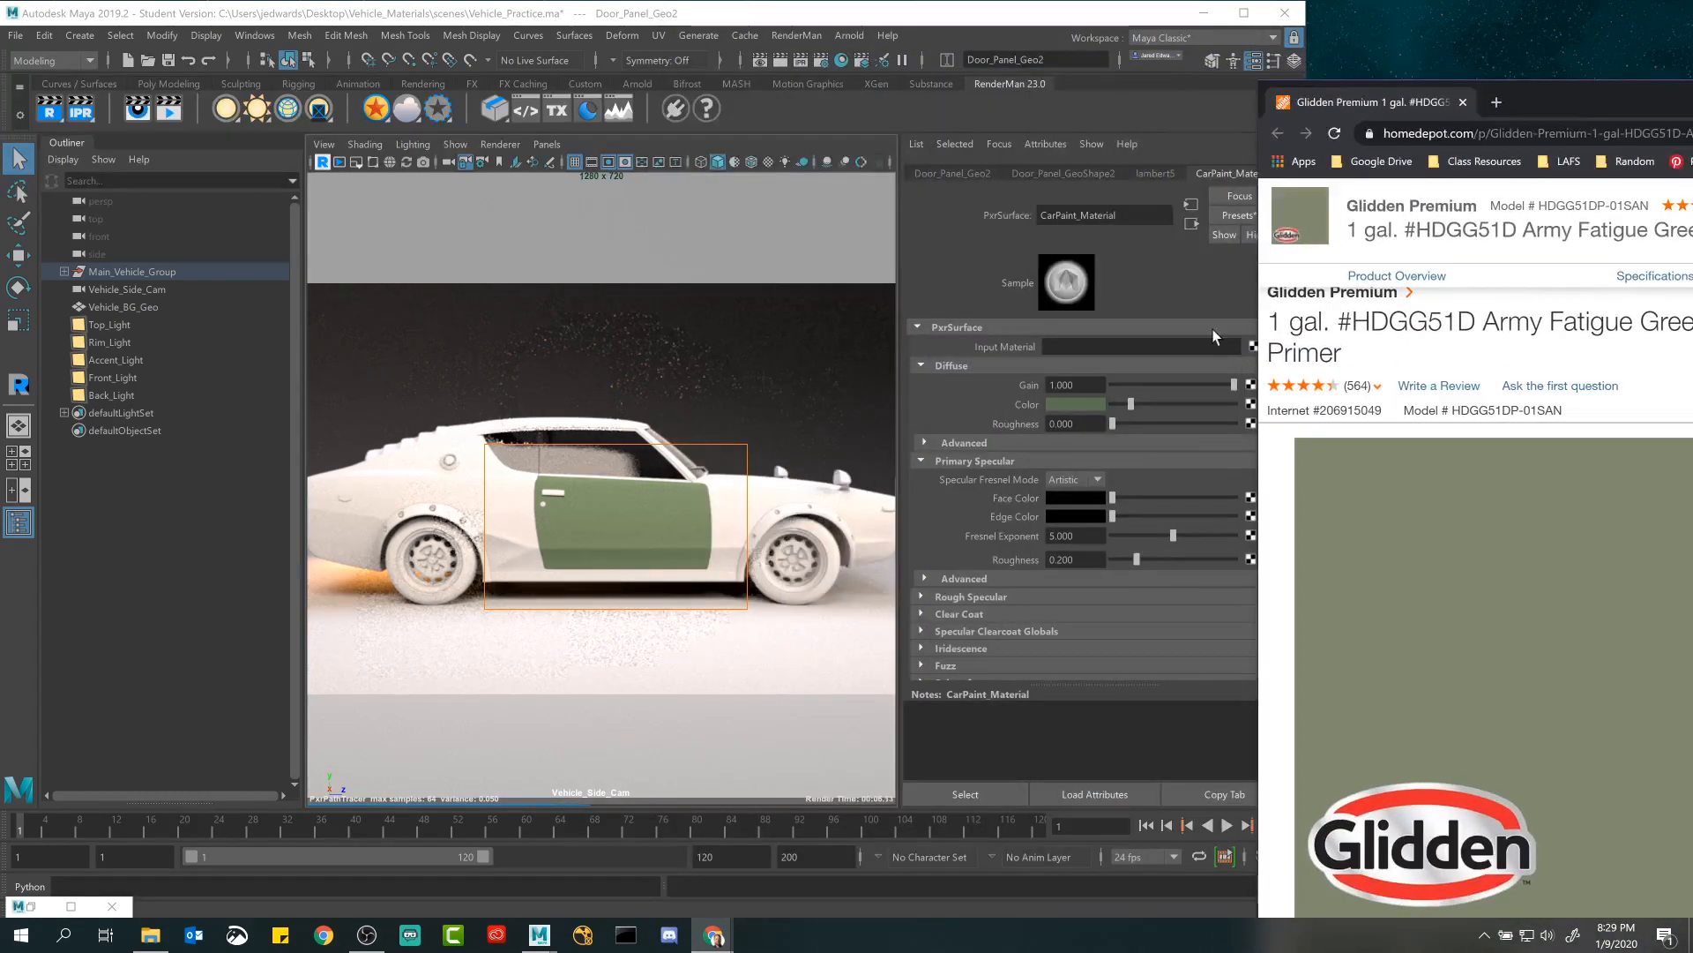
left_click(1085, 405)
double_click(1046, 496)
type("0.4")
key("Return")
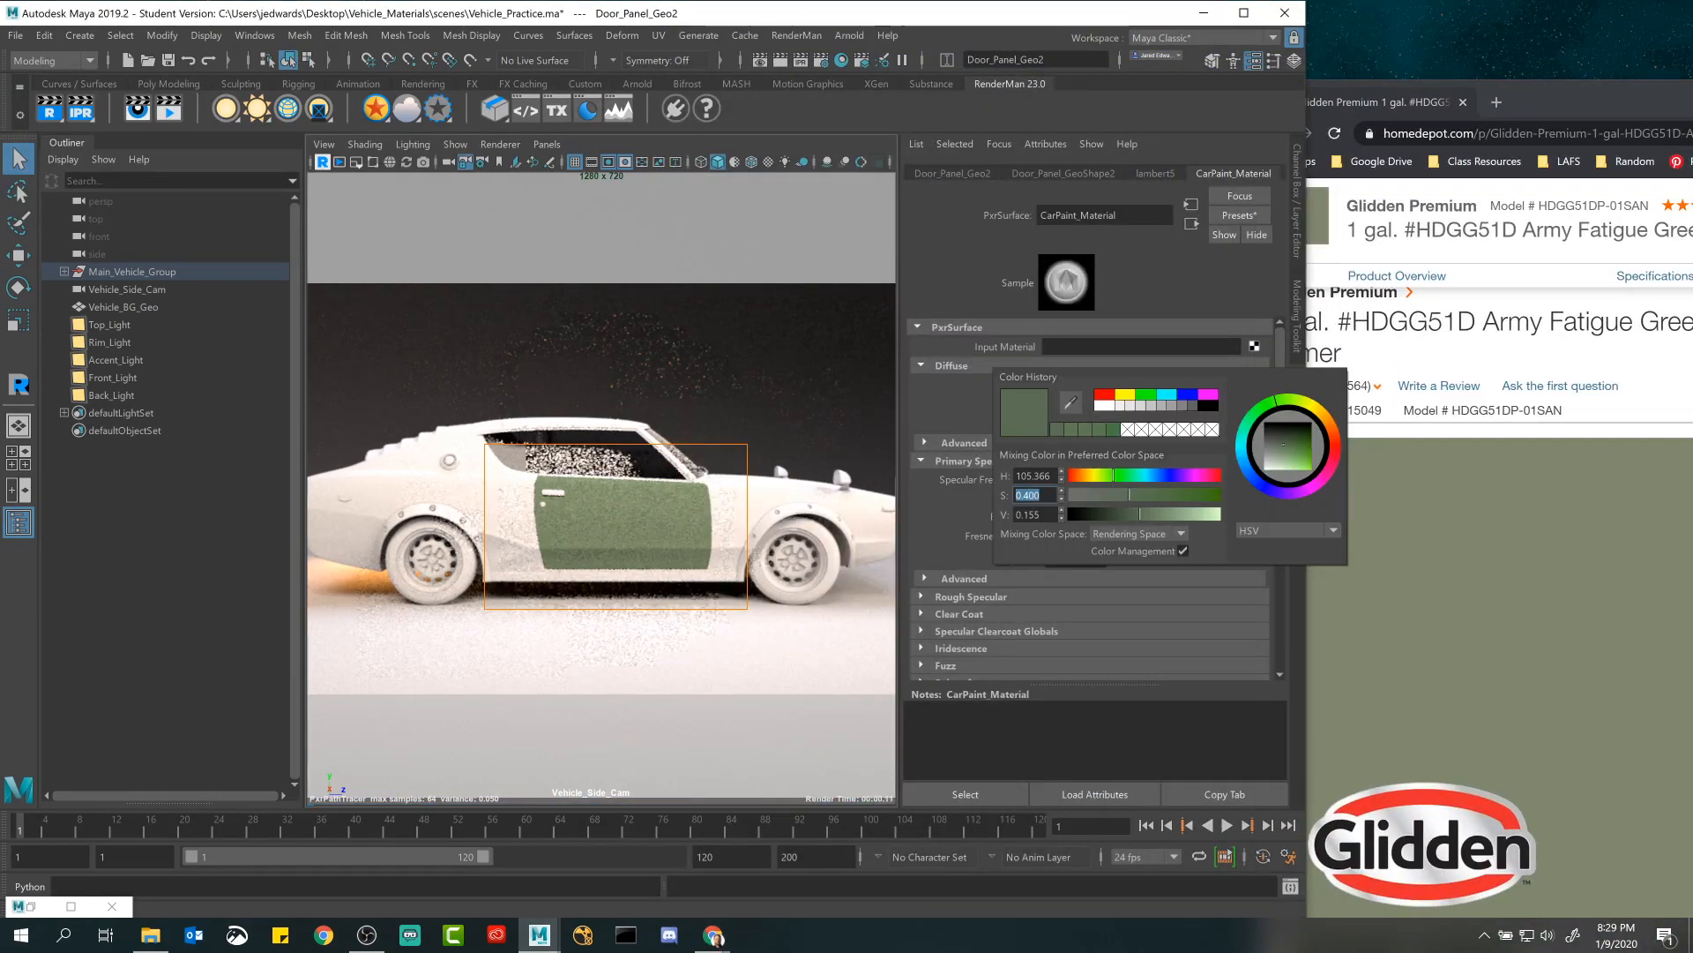
Compare the door with the paint swatch, return to a maximised Maya window and stop the live viewport render.
left_click_drag(1555, 94, 961, 52)
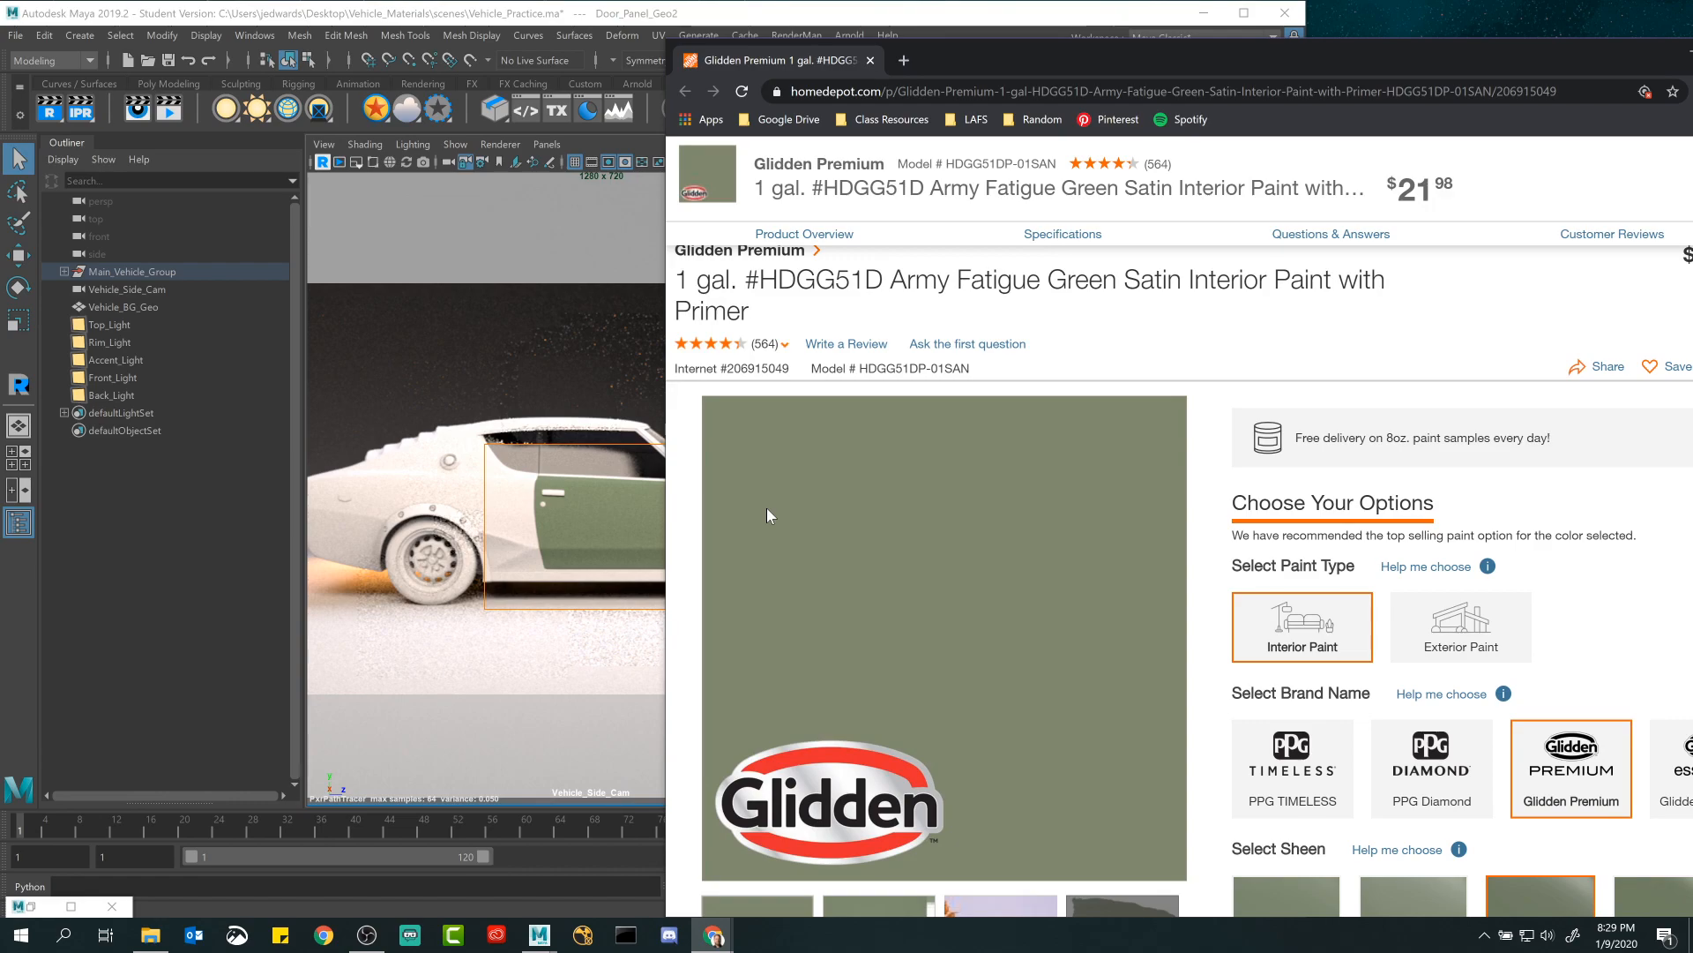
left_click_drag(1123, 77, 702, 94)
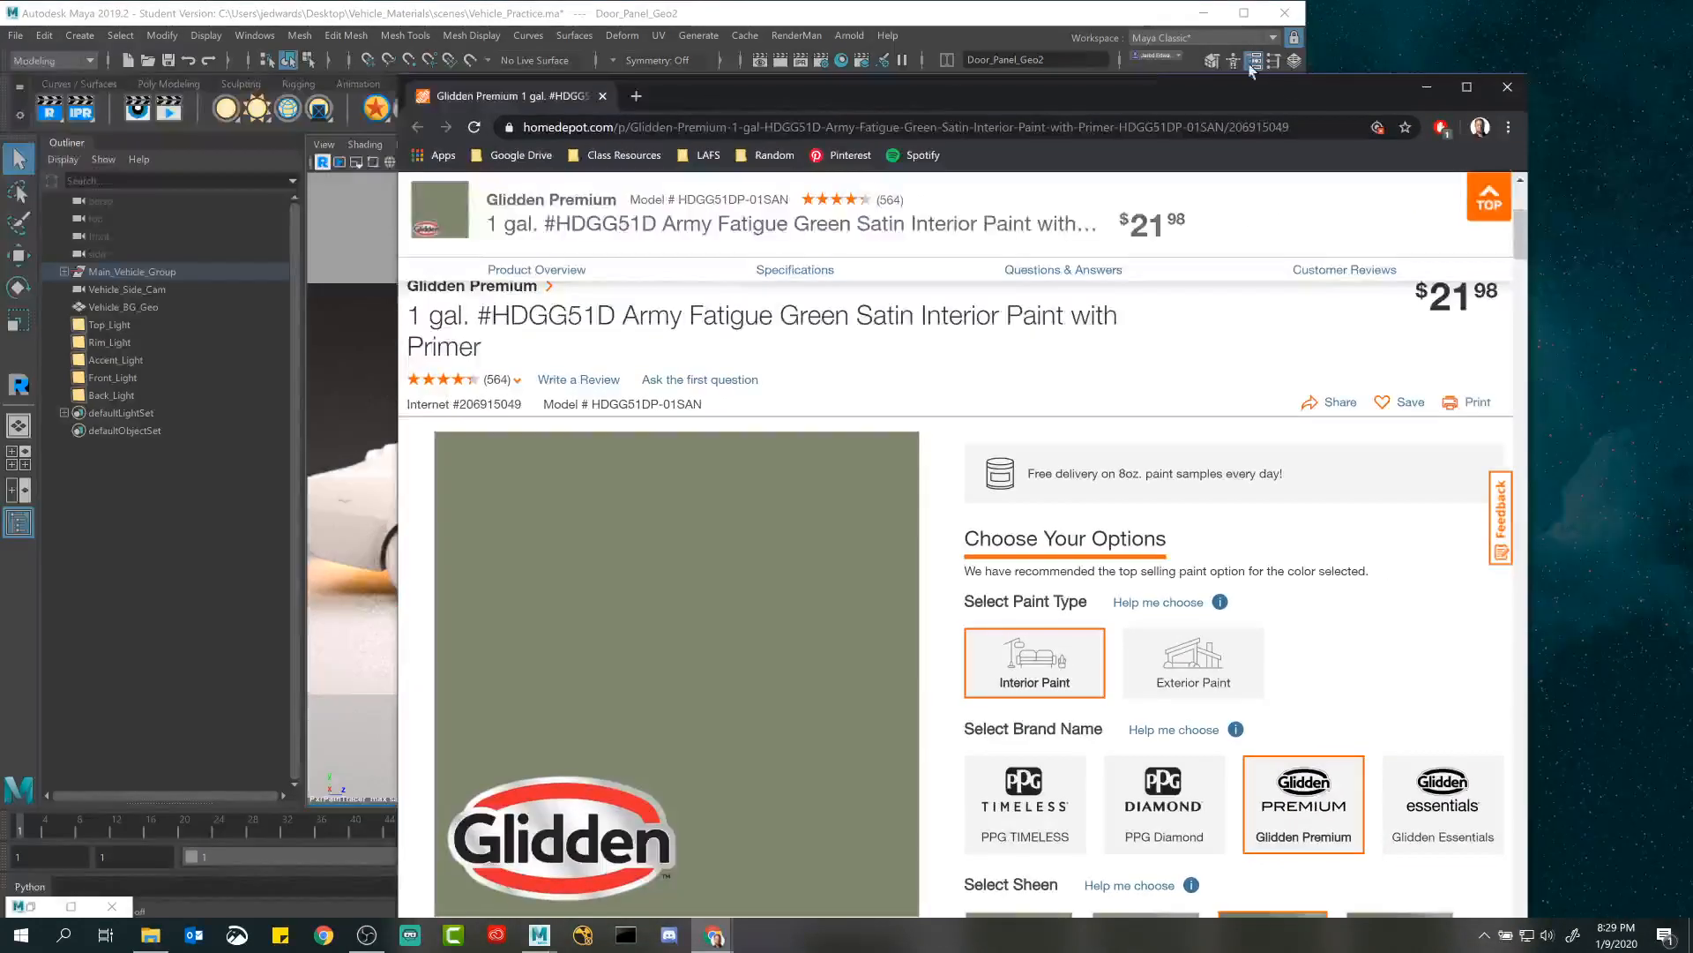
left_click(1437, 89)
double_click(1054, 13)
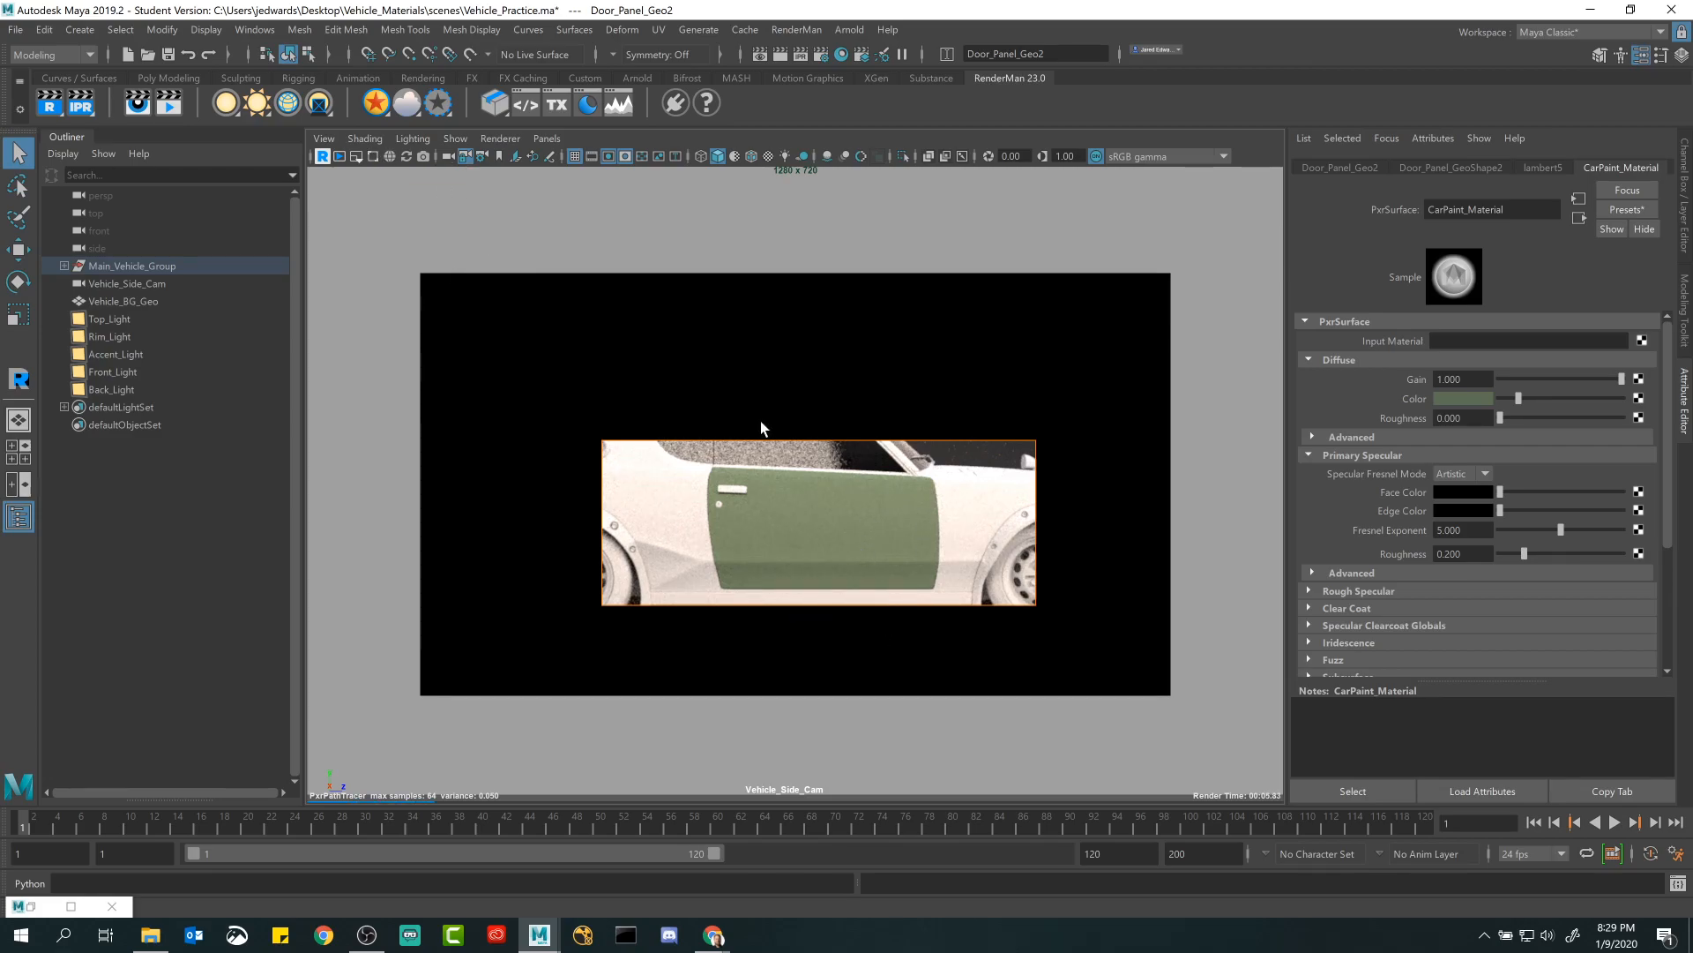
left_click(323, 156)
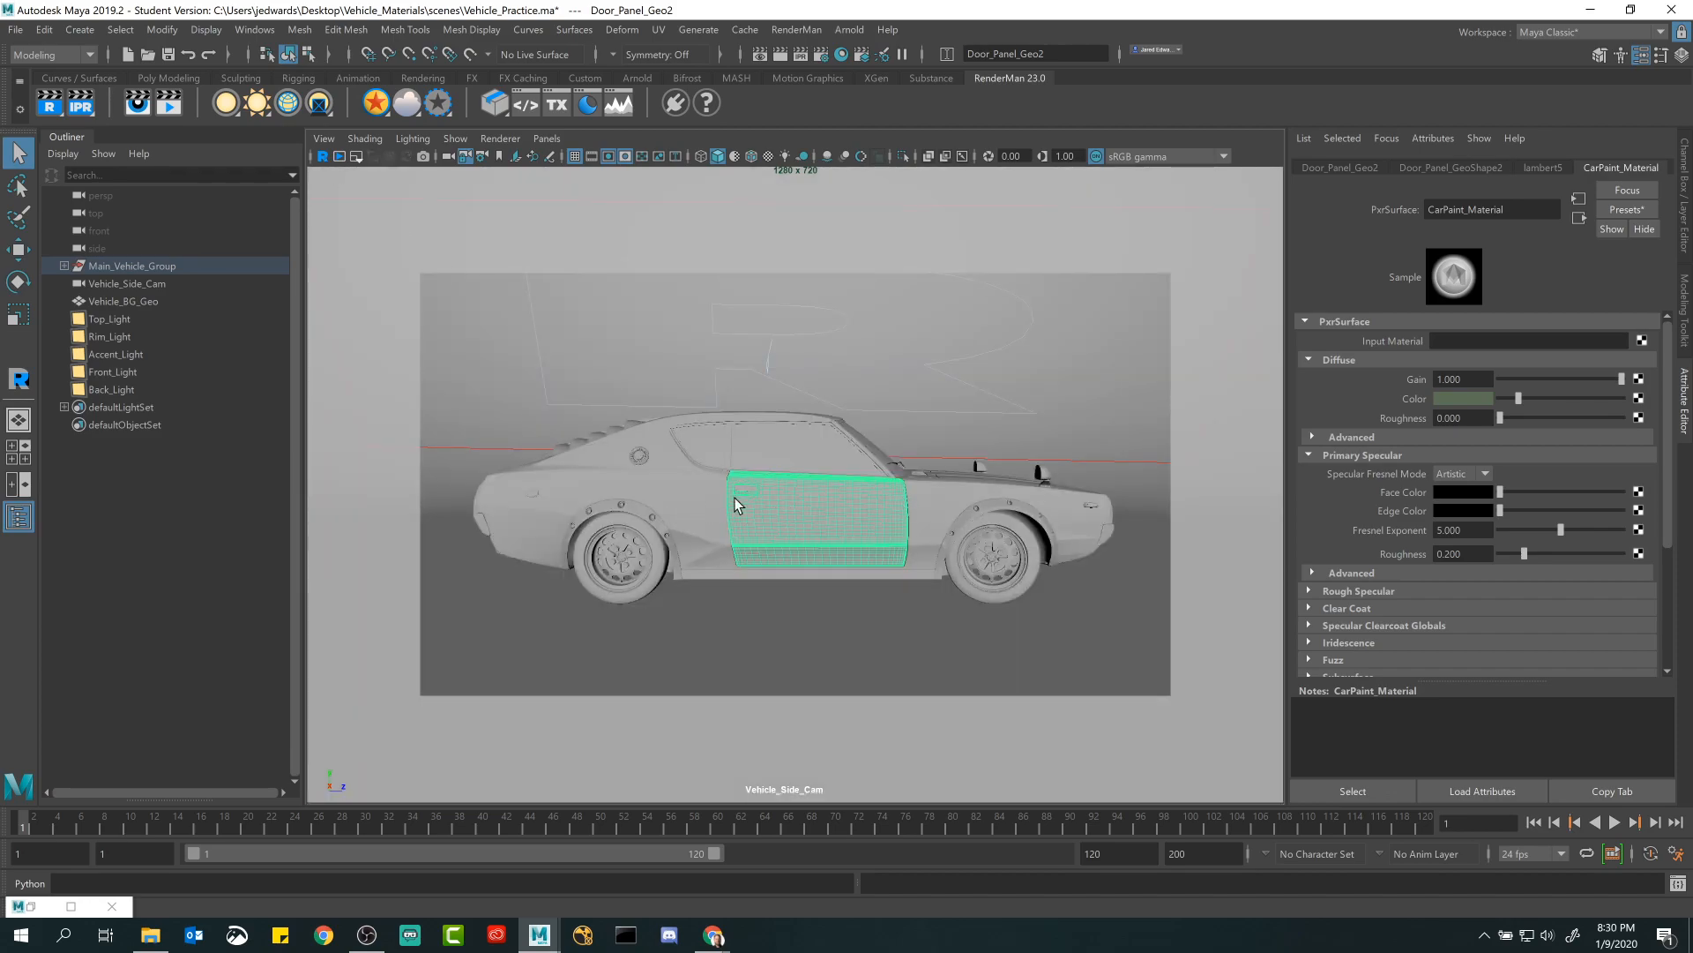
Select the car's main body panel and switch the viewport to the persp camera.
left_click(707, 493)
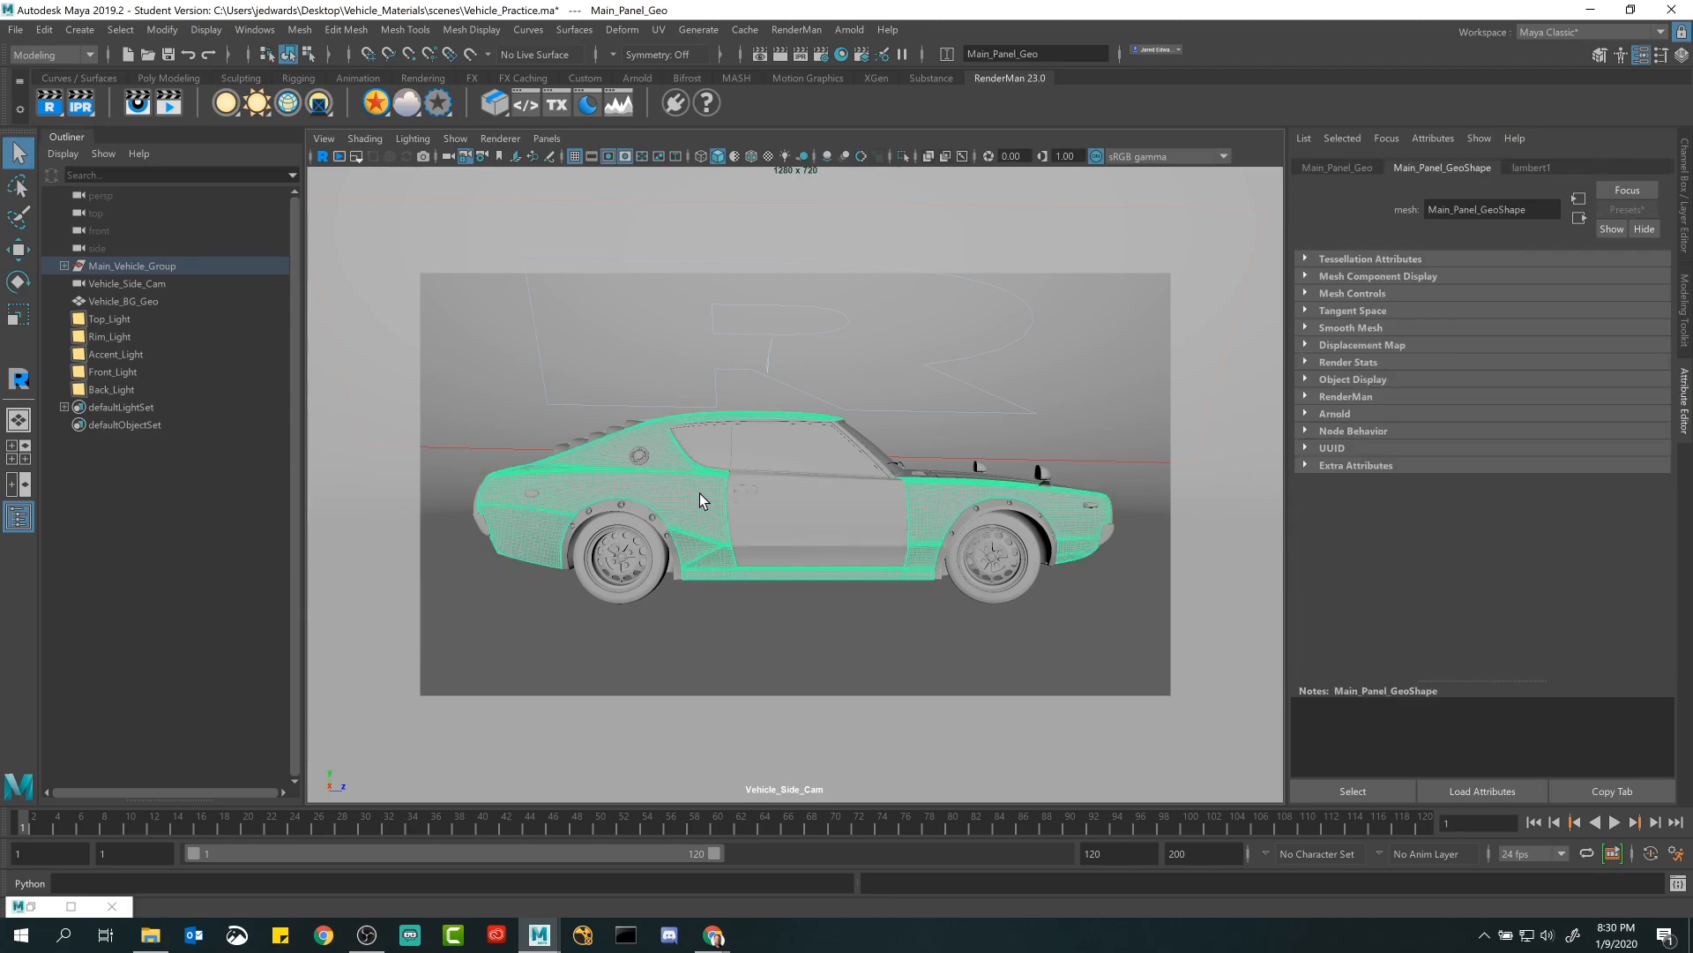
right_click(376, 104)
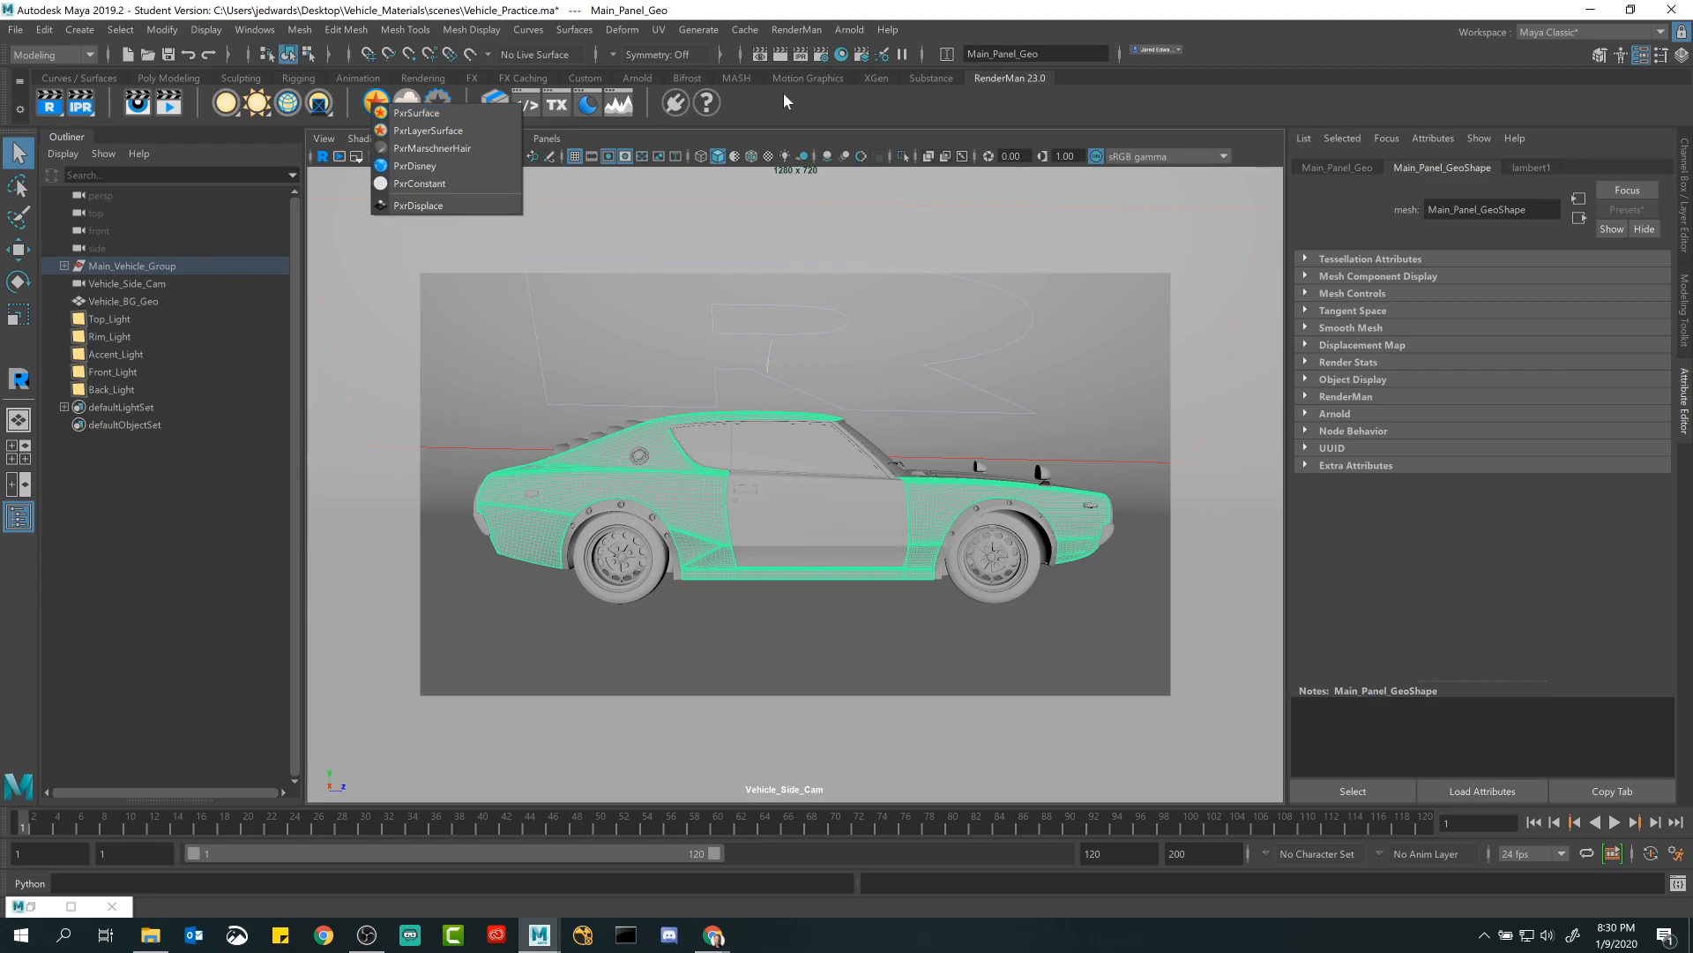
left_click(817, 103)
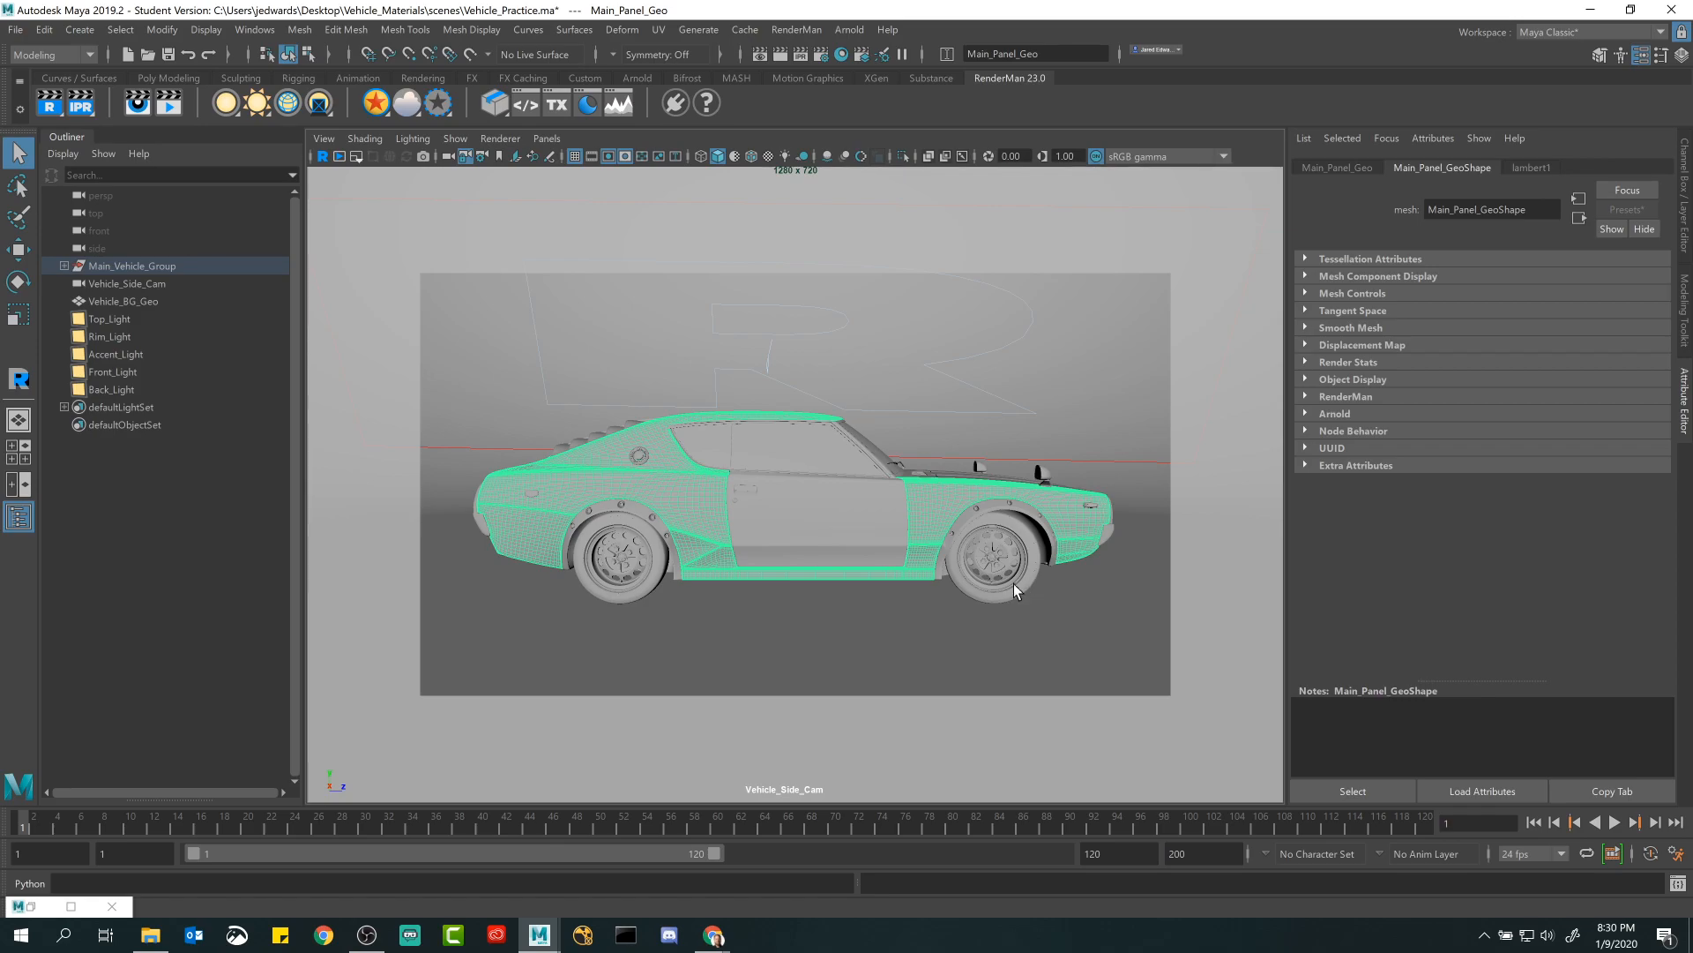
left_click(547, 138)
mouse_move(556, 157)
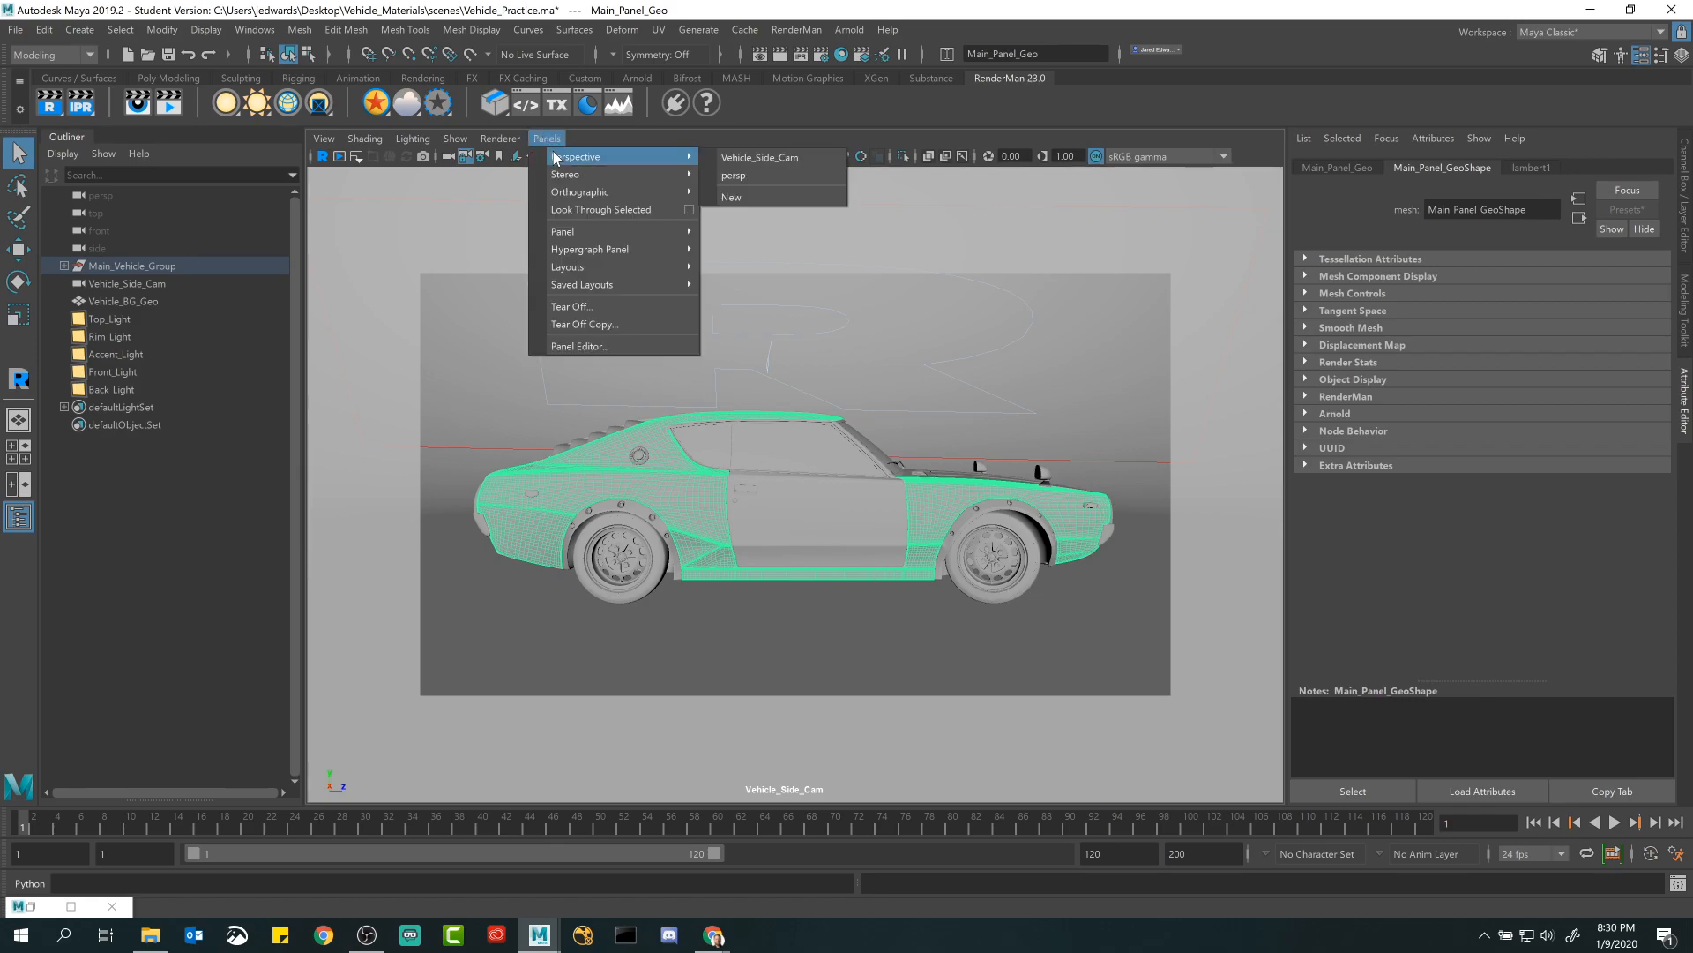
left_click(745, 174)
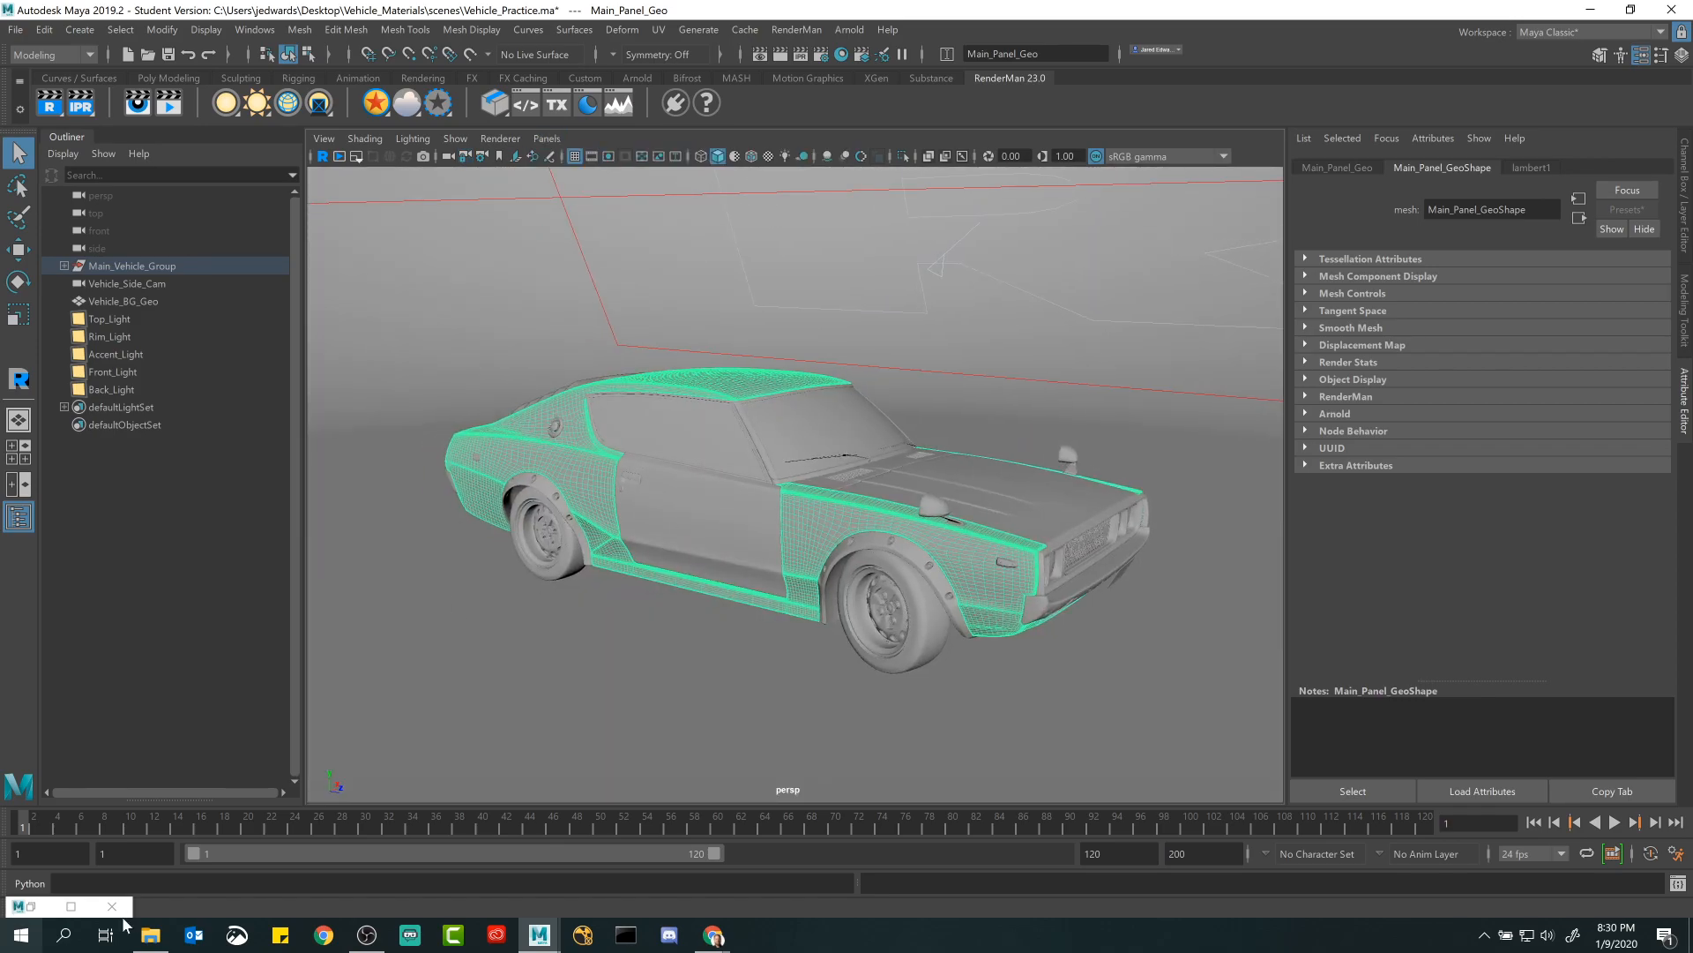
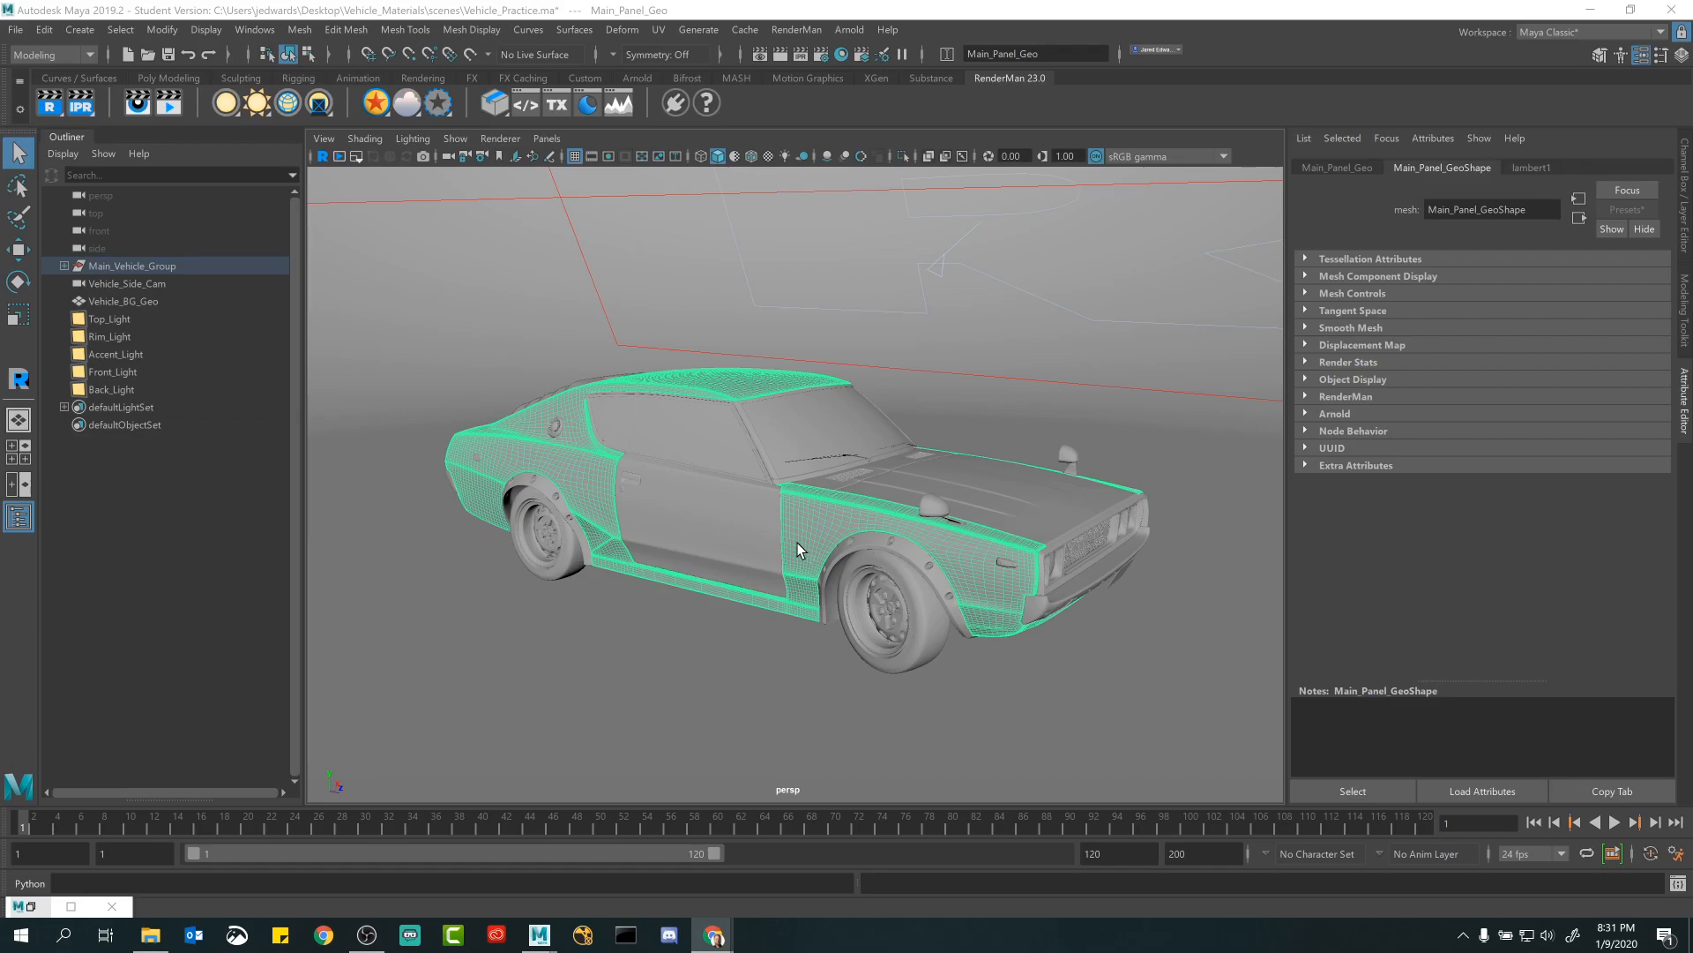
Restore the Hypershade clear of the car and briefly preview the perspective view with a RenderMan viewport render.
right_click(44, 908)
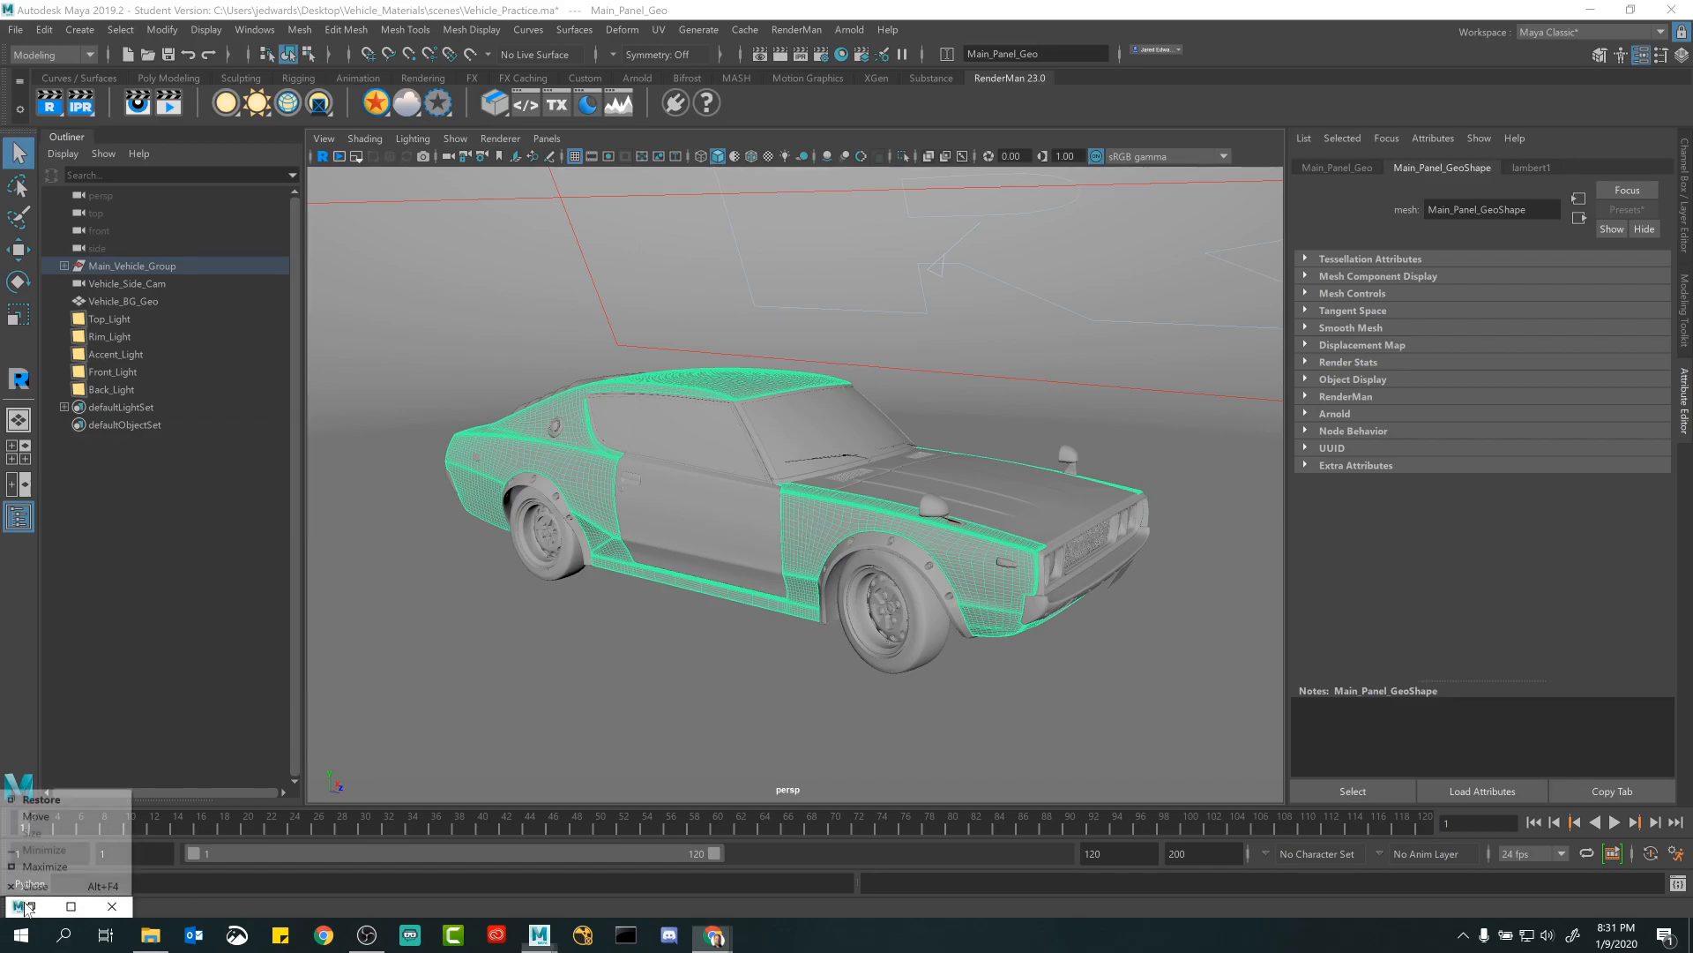
left_click(41, 907)
left_click(31, 907)
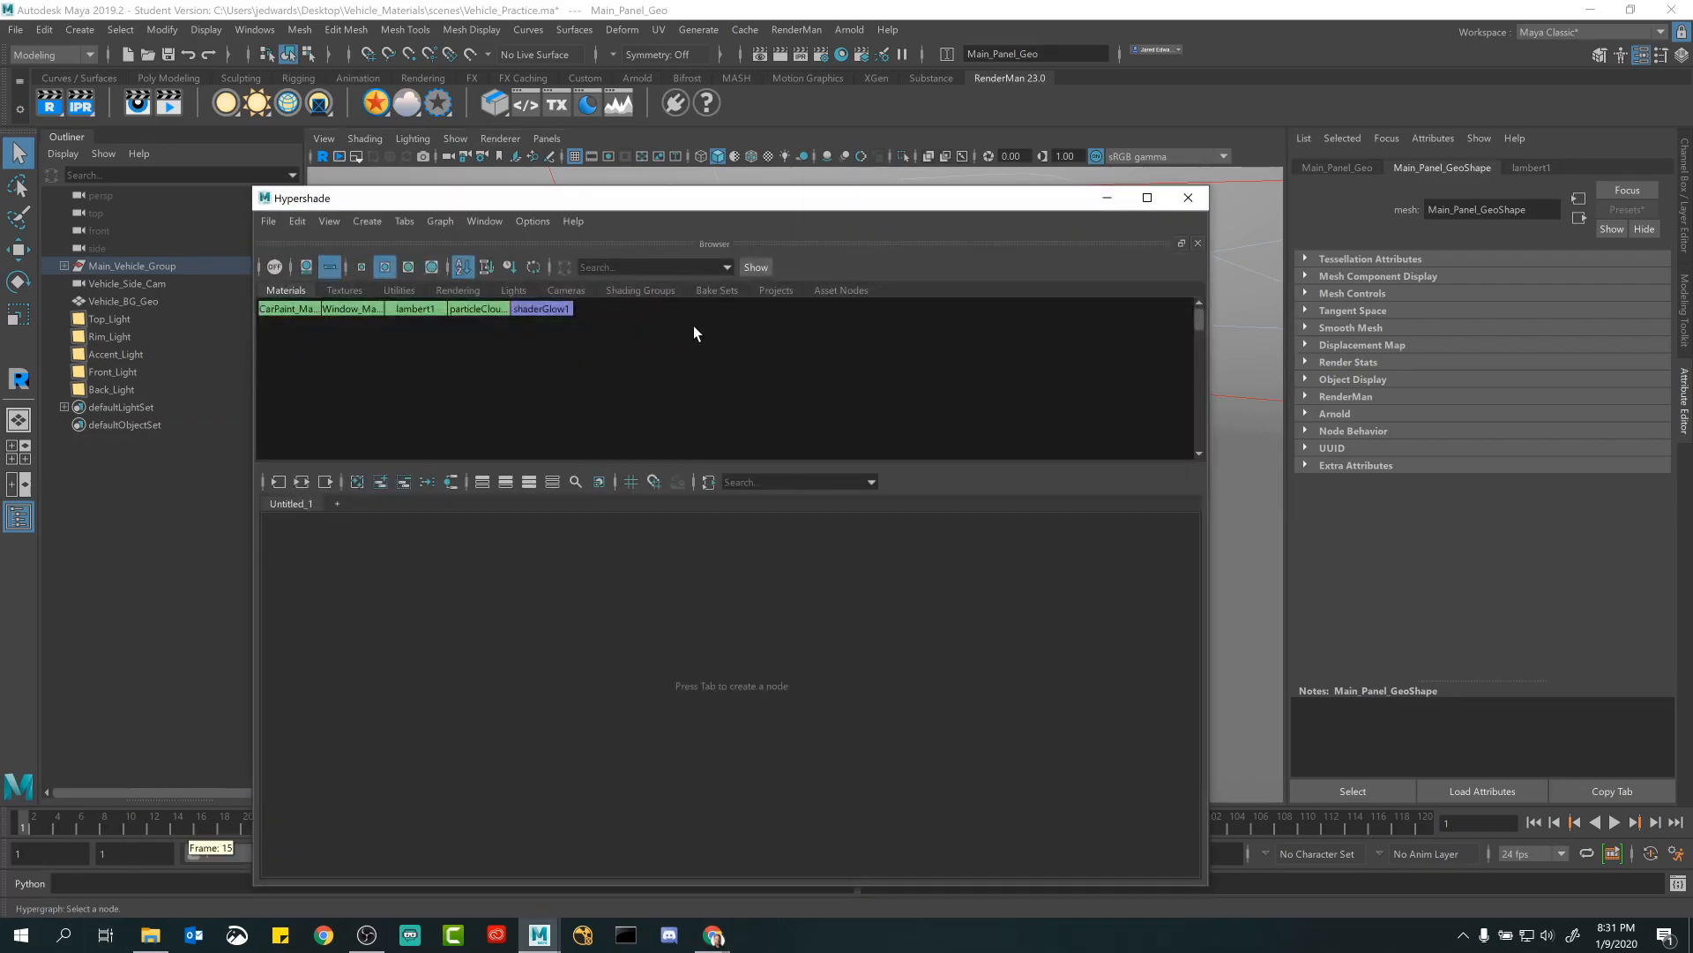
left_click_drag(636, 200, 1119, 741)
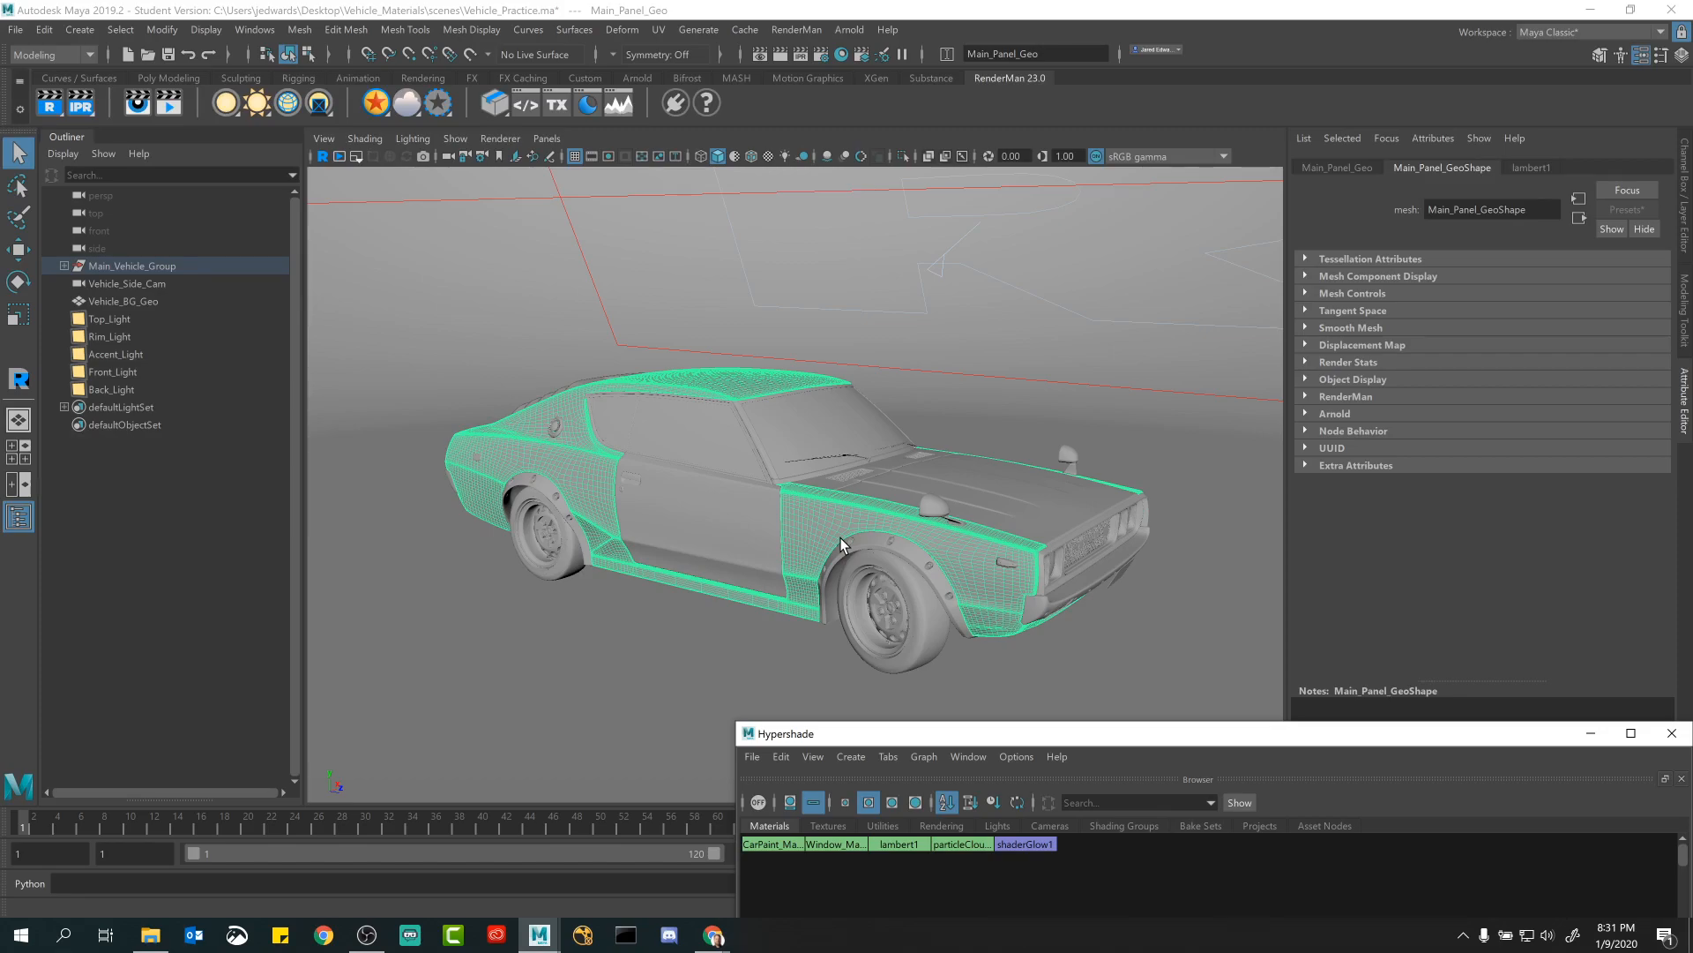
left_click(322, 160)
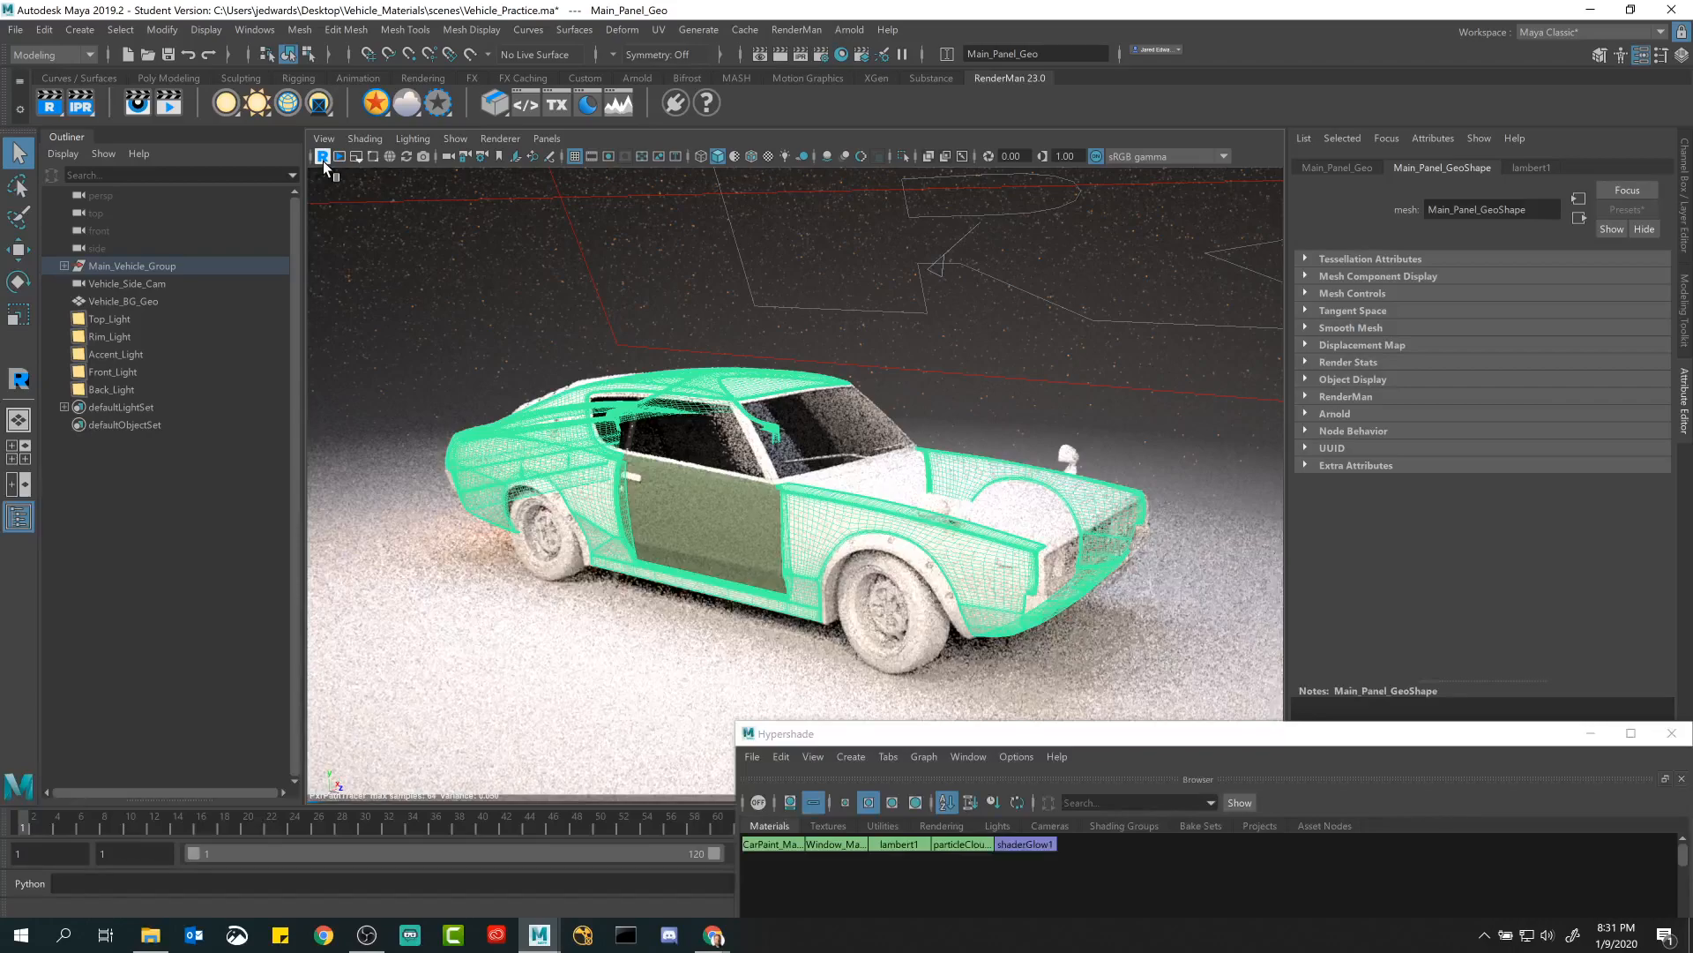
left_click(323, 156)
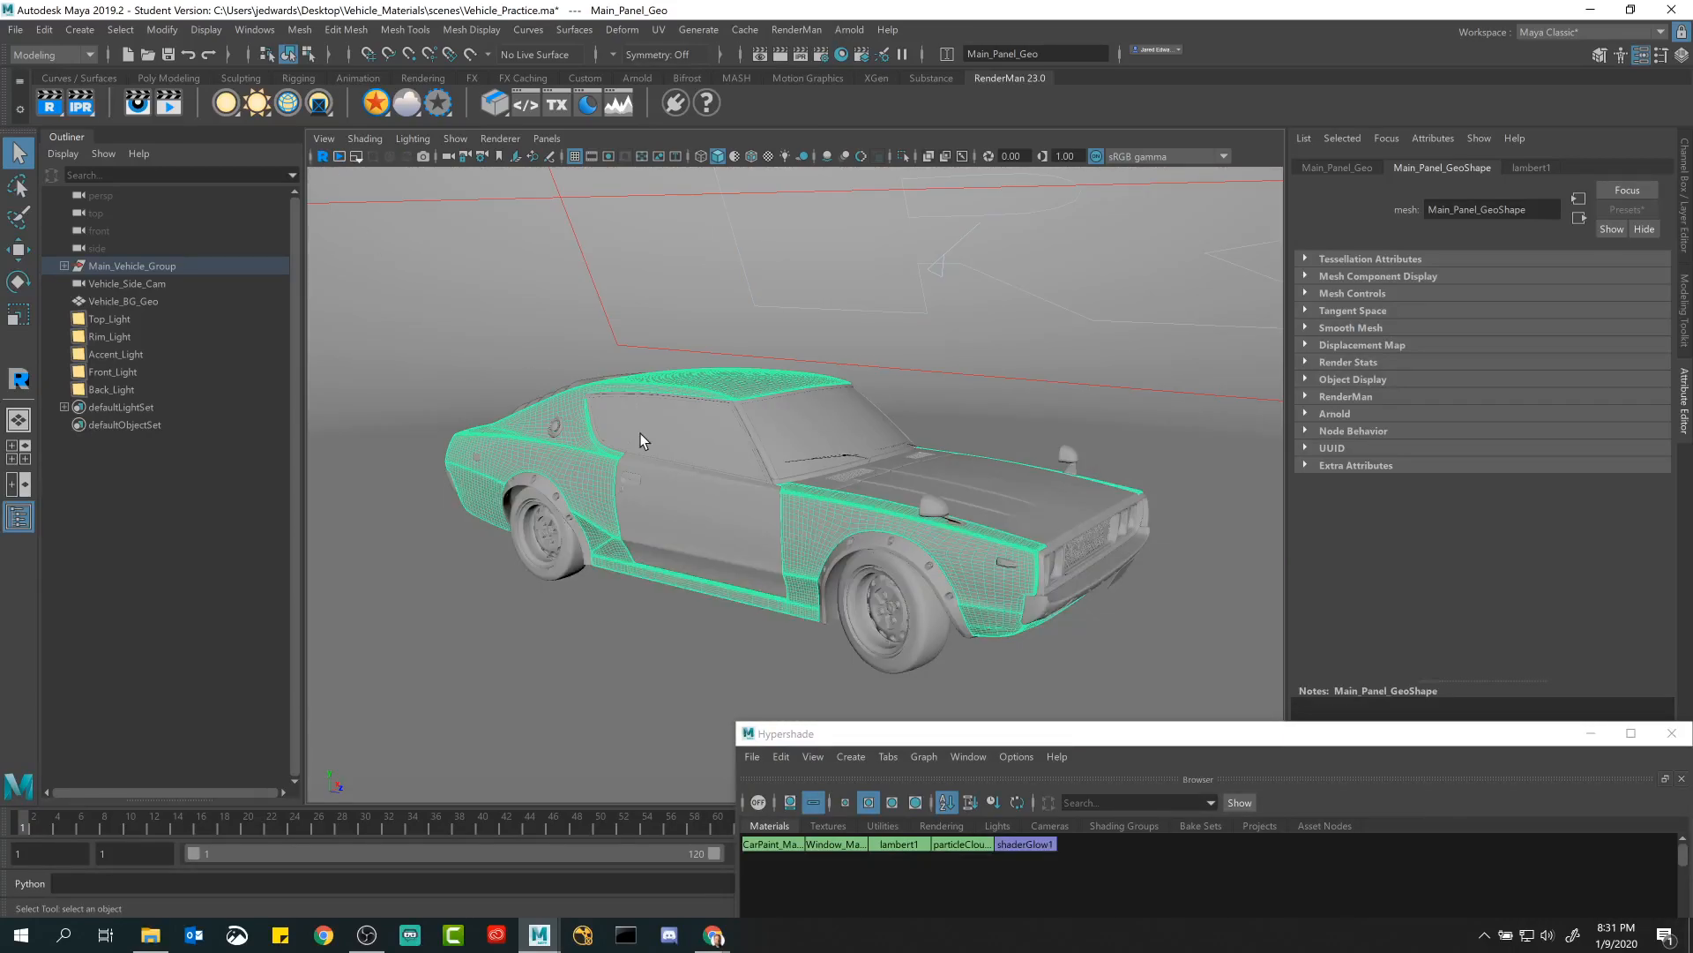
Add the door handles and trunk panel to the body panel selection and bring the Hypershade materials alongside the car.
left_click_drag(811, 528, 1012, 534, "alt")
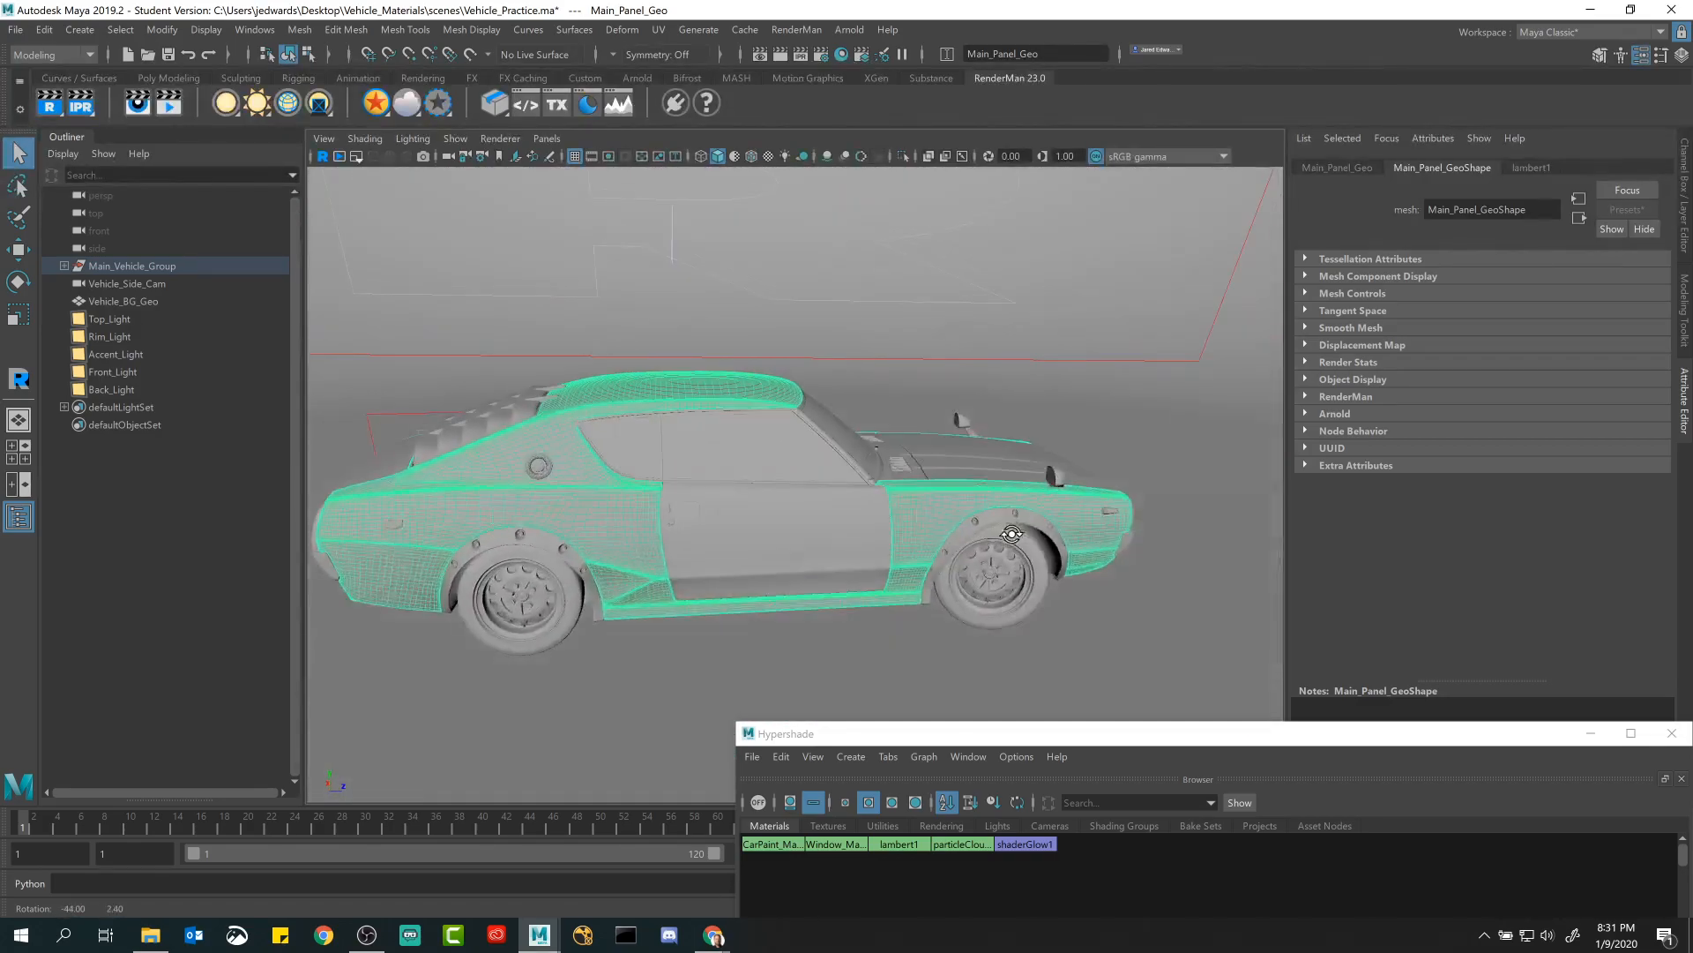
scroll(820, 561, "up", 4)
scroll(820, 562, "up", 1)
left_click(721, 533)
left_click_drag(722, 533, 634, 499, "alt")
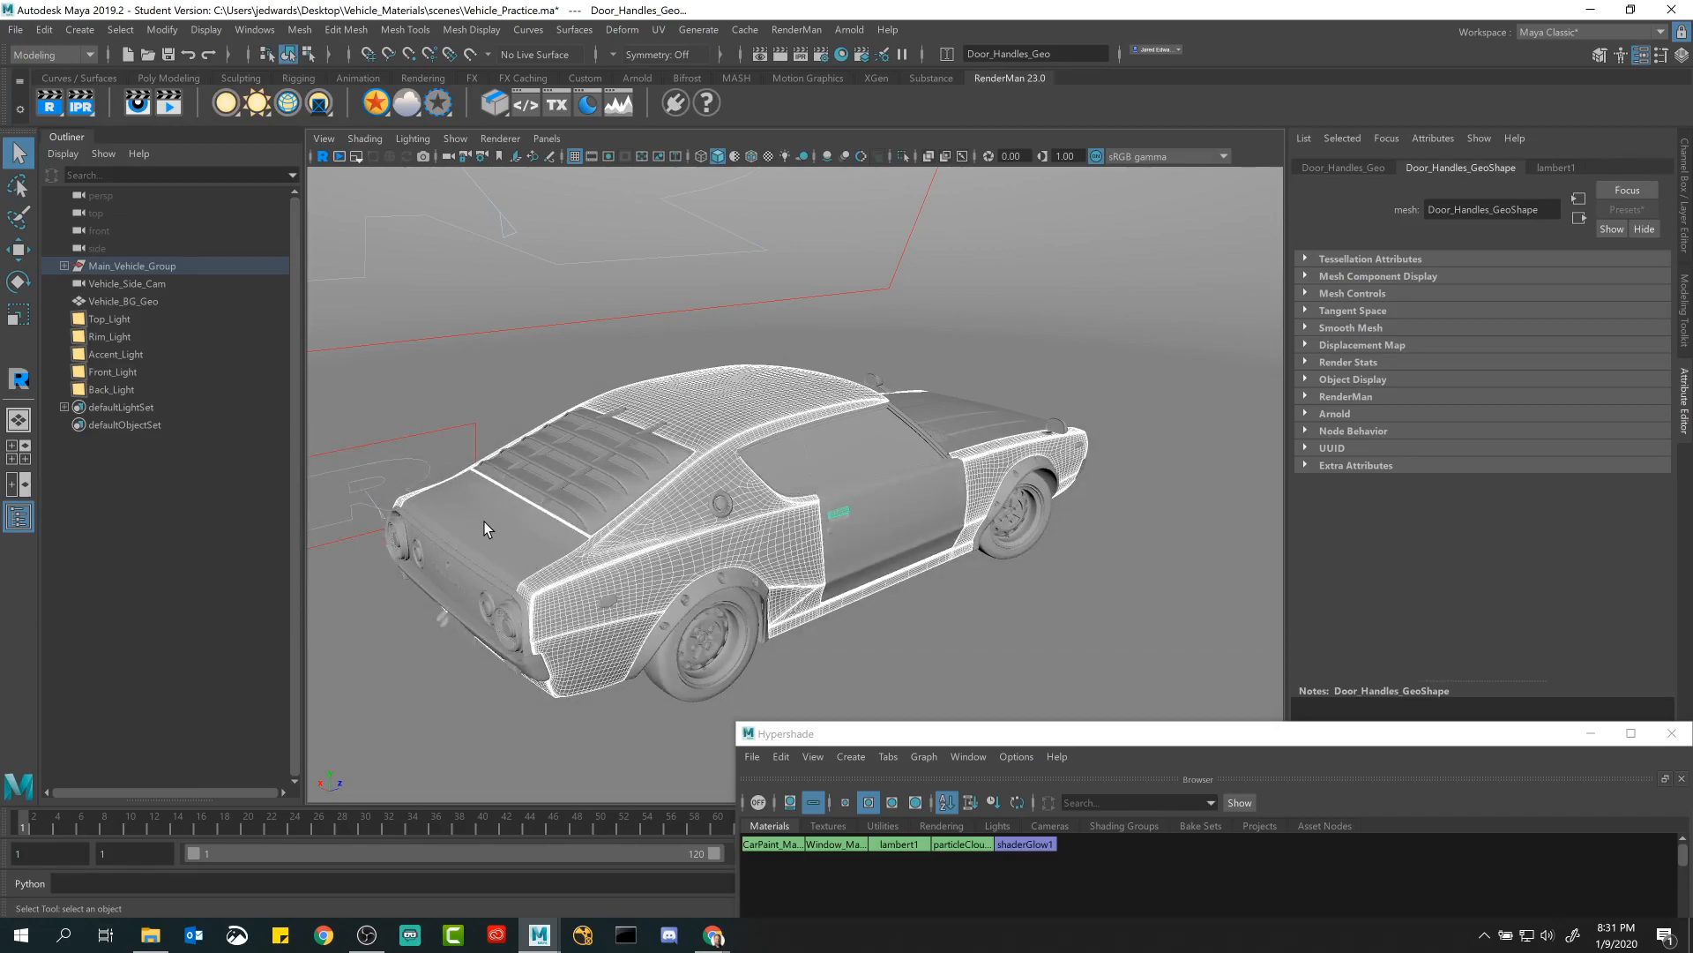
left_click(508, 533)
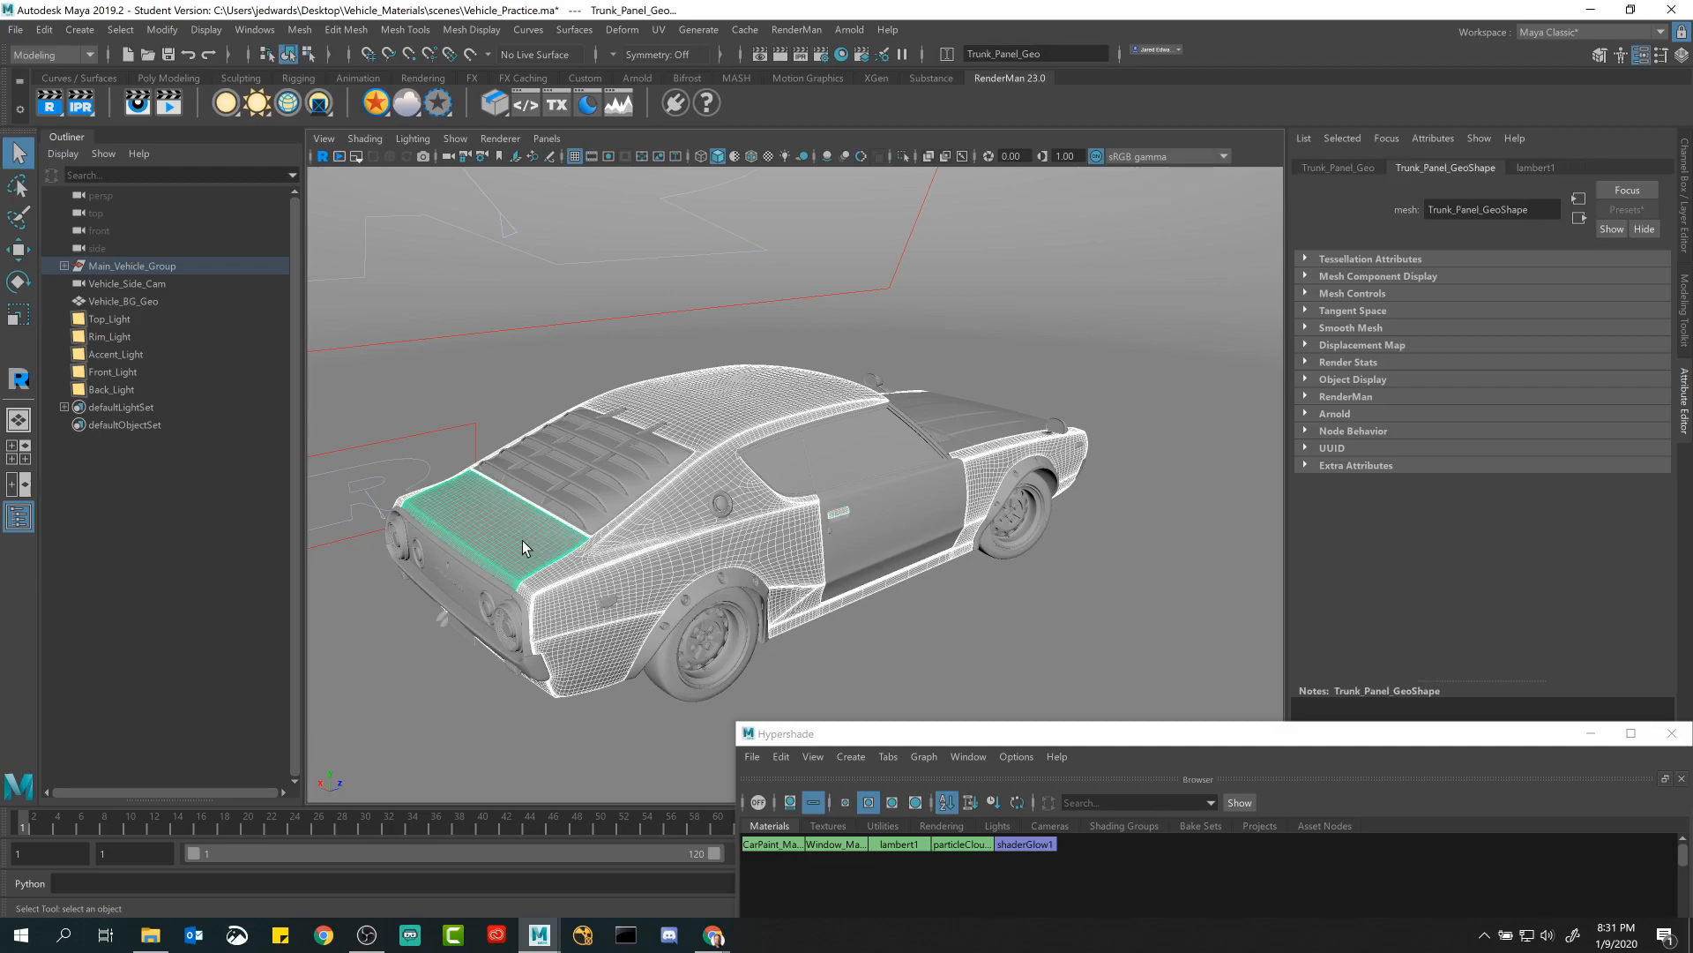
left_click_drag(508, 533, 605, 473, "alt")
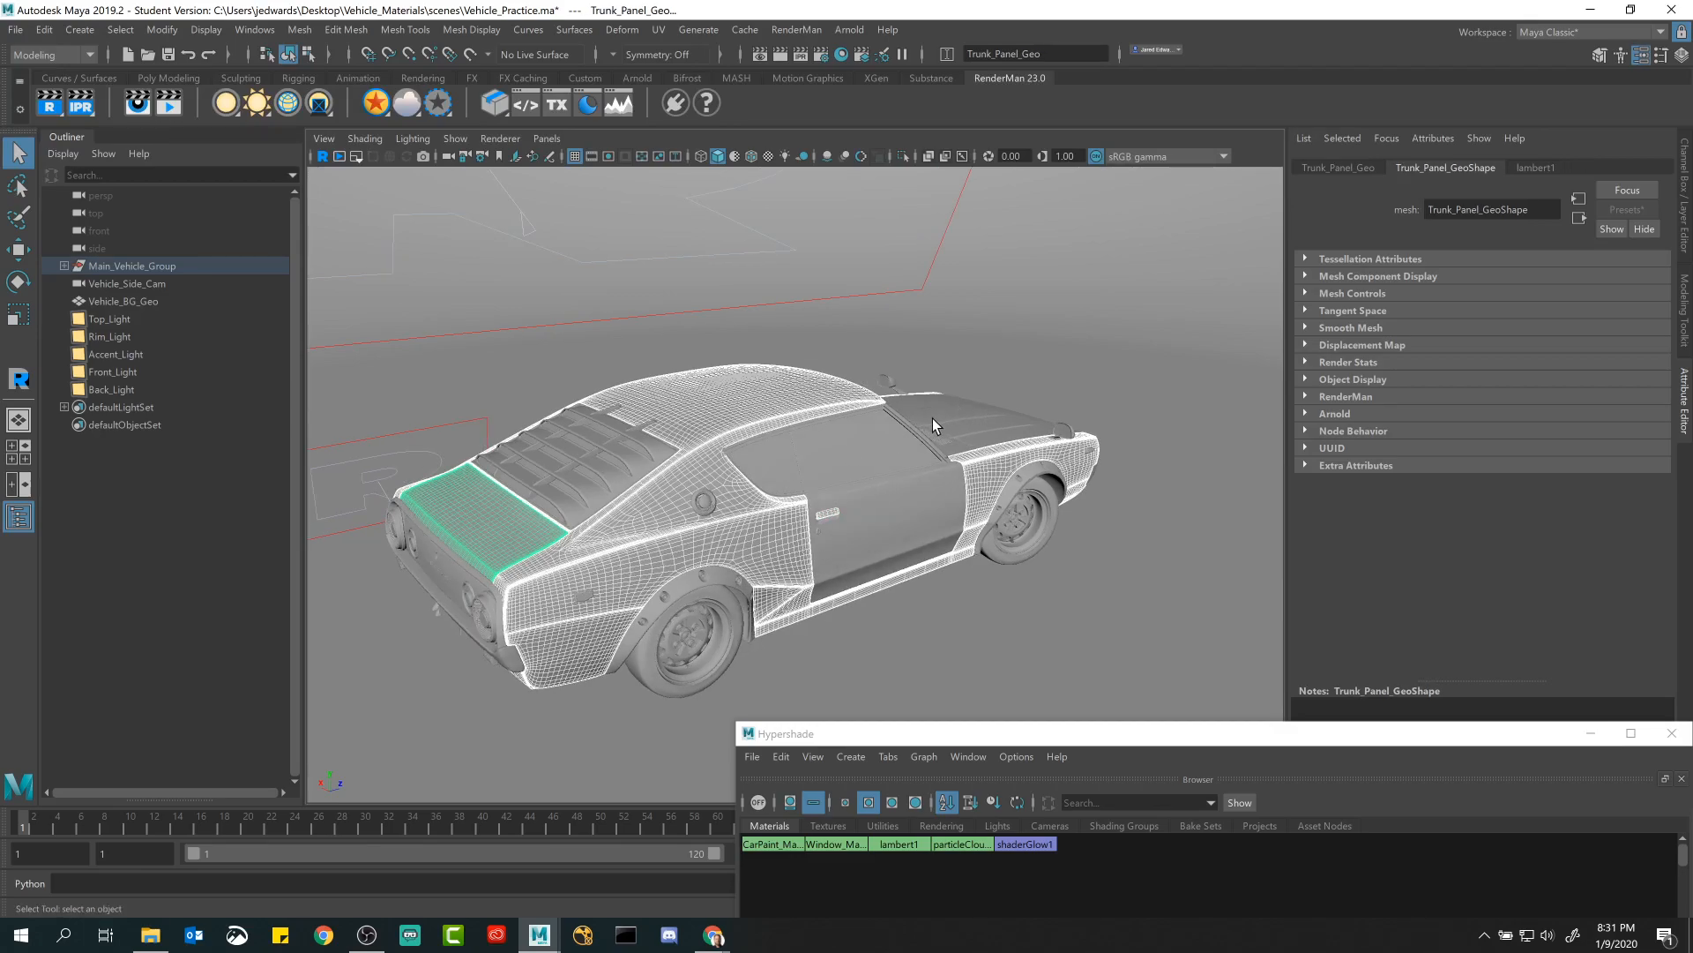
left_click_drag(930, 418, 863, 533, "alt")
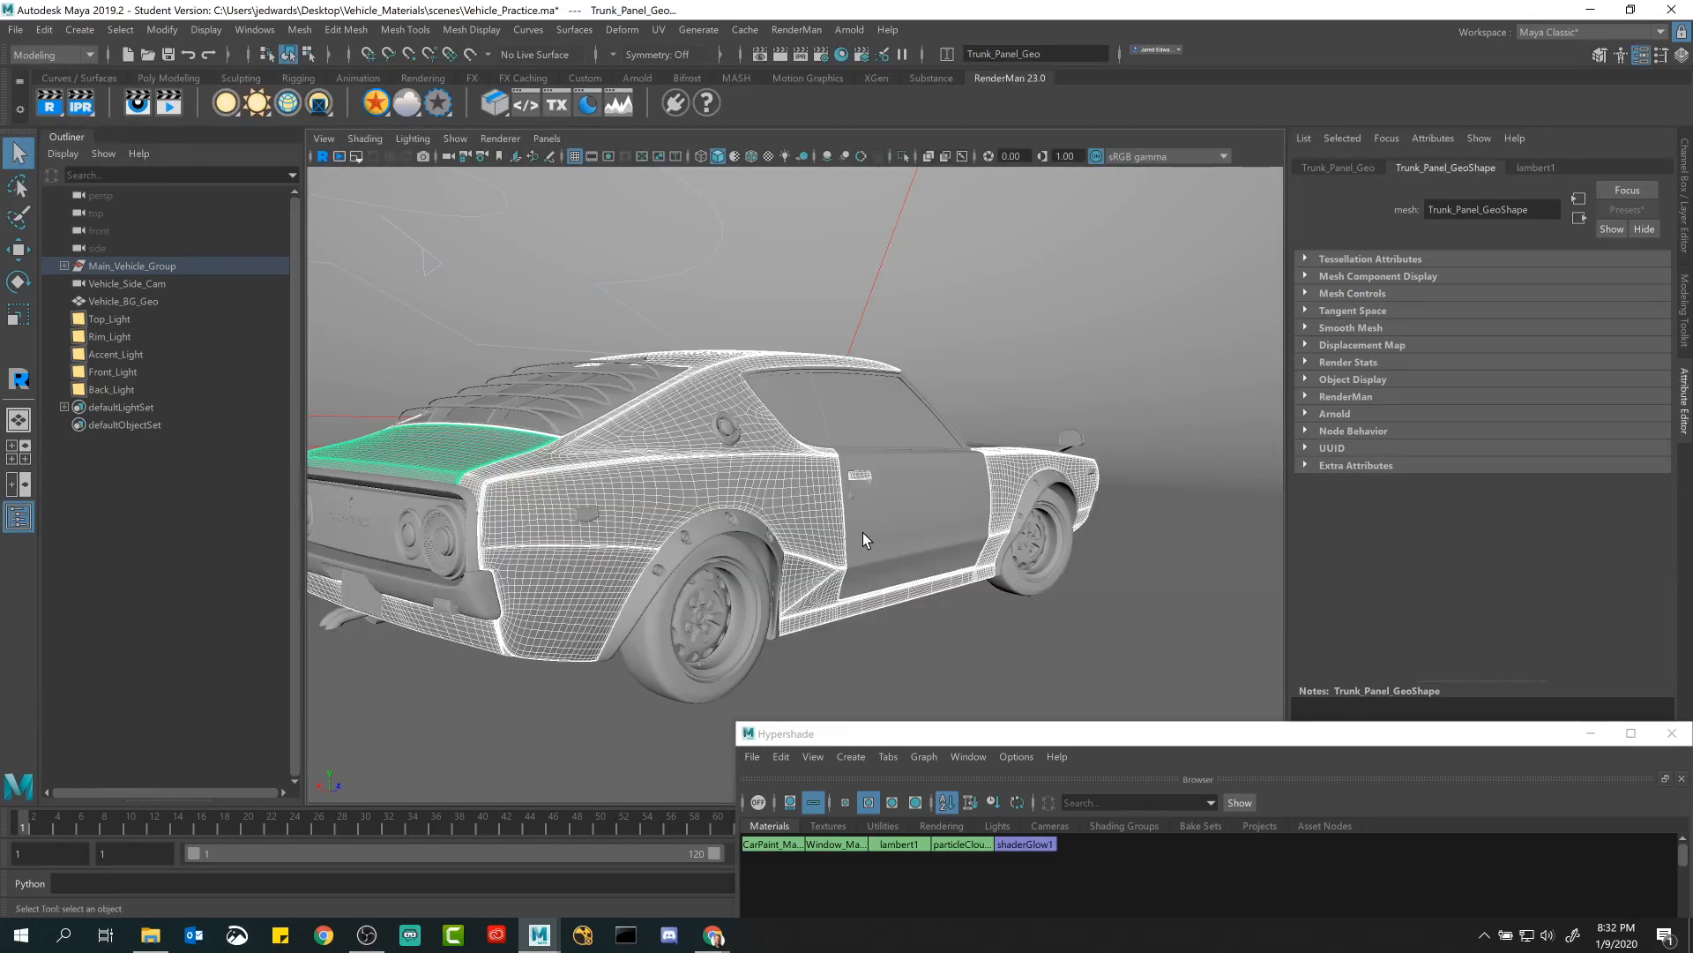
left_click_drag(1003, 734, 1230, 179)
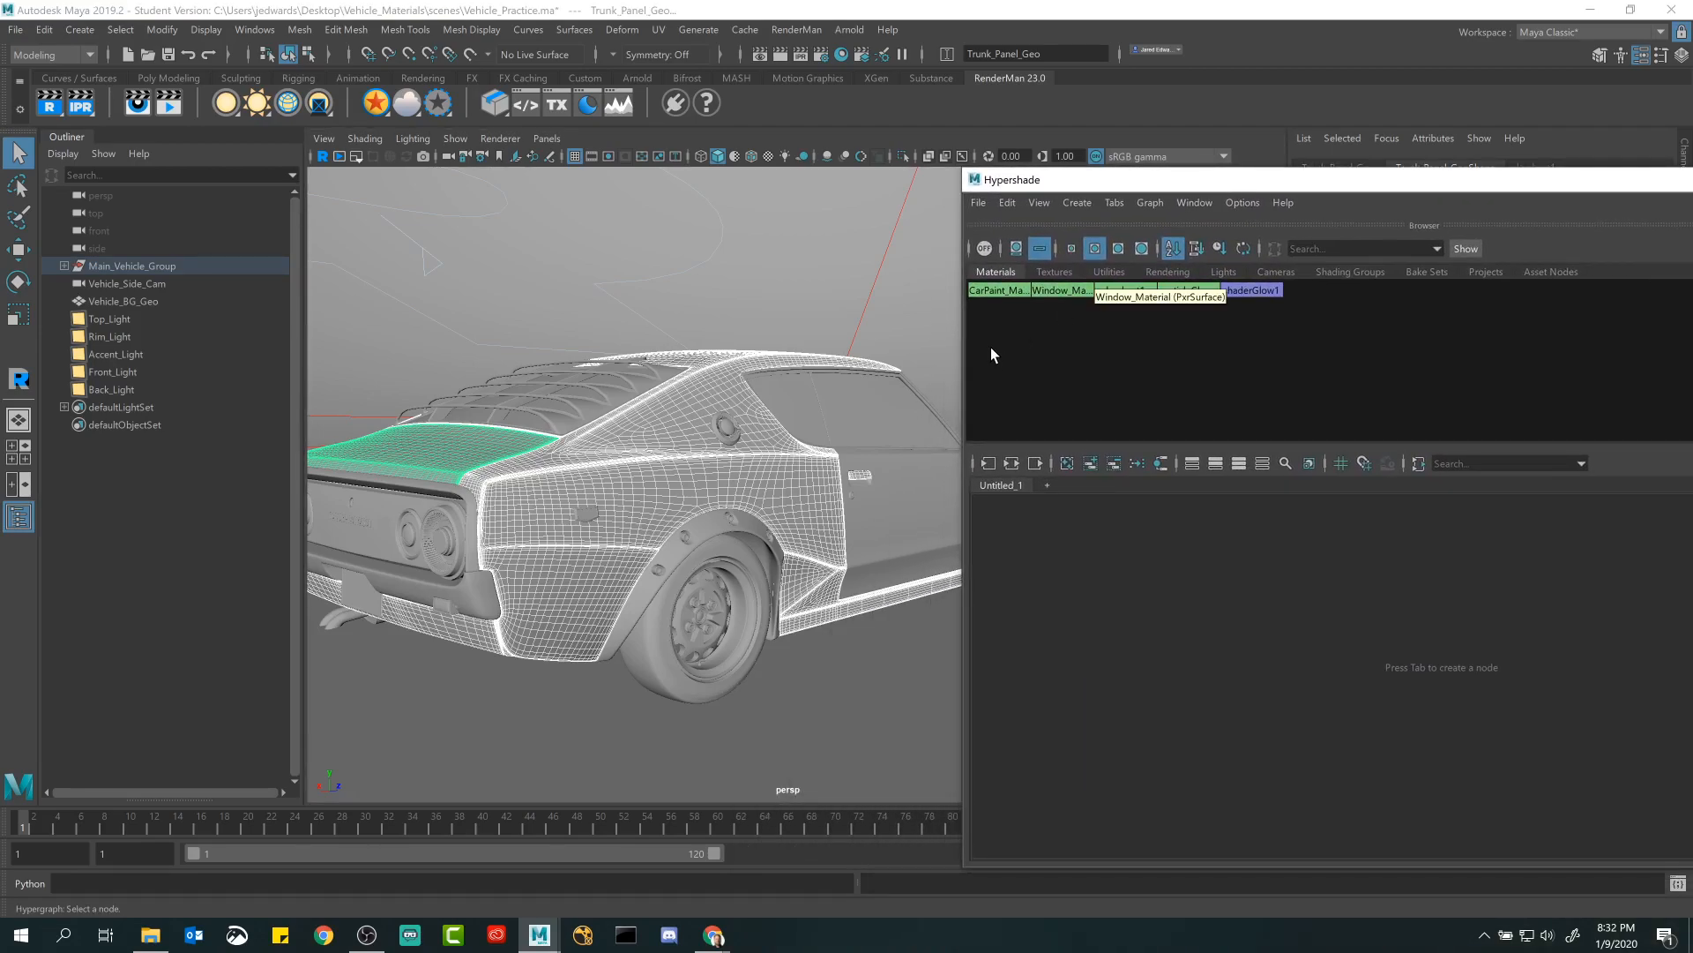
right_click(1001, 292)
right_click(1002, 294)
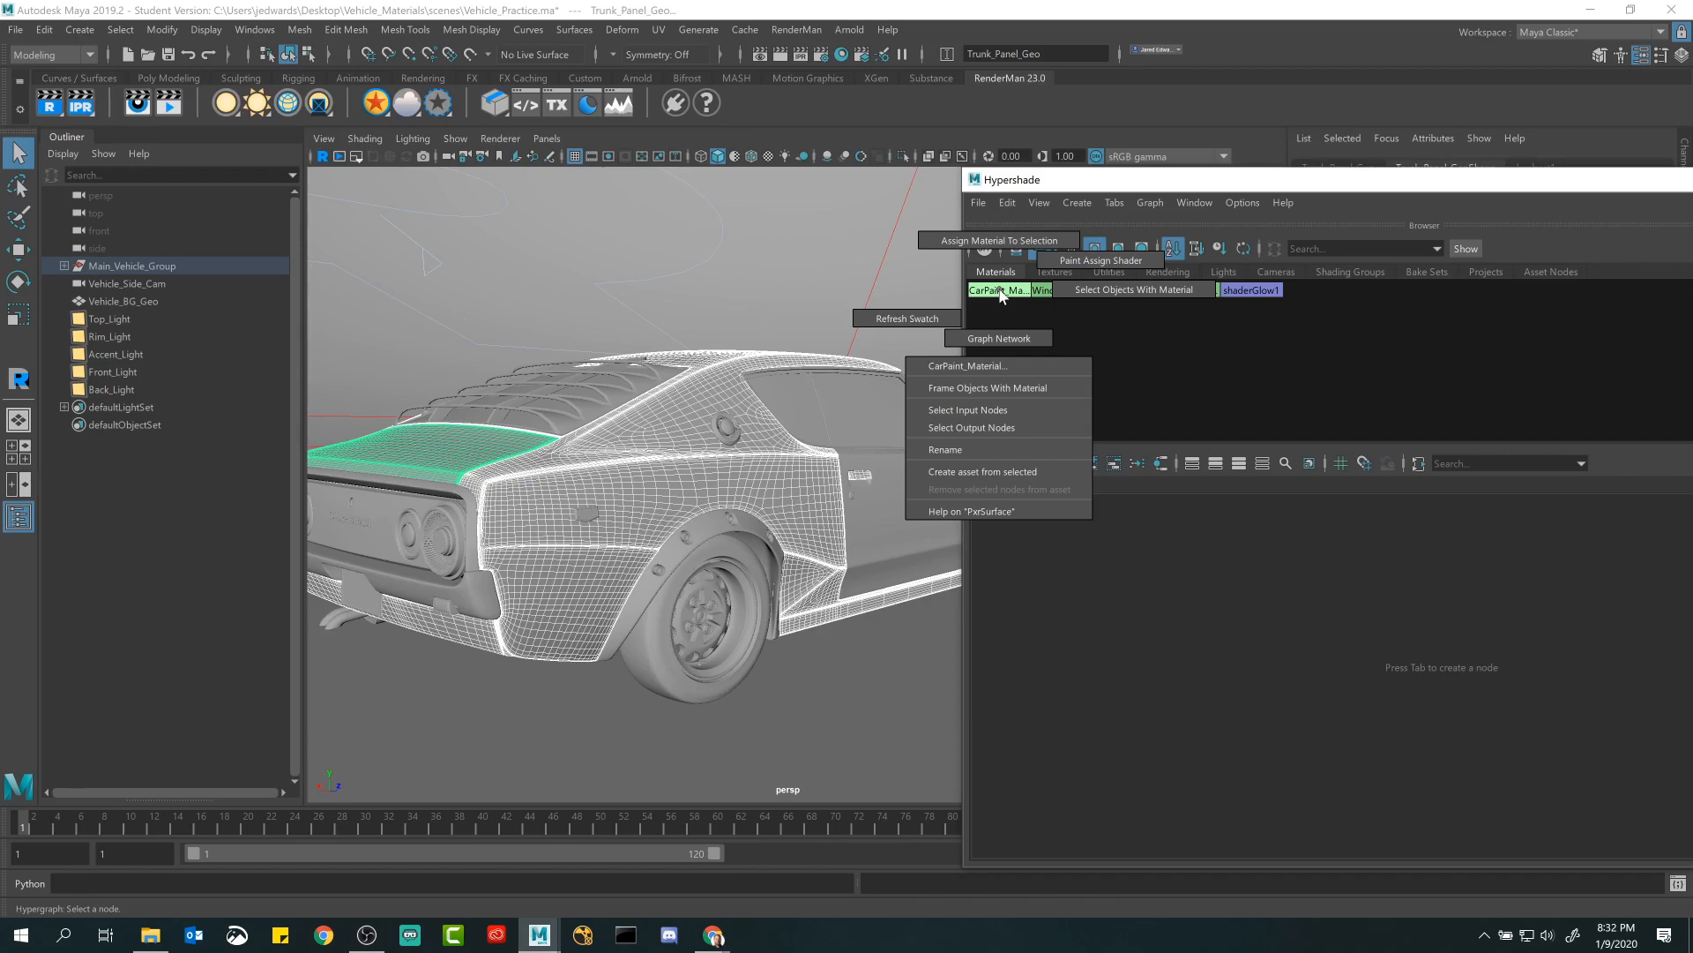
left_click(1002, 294)
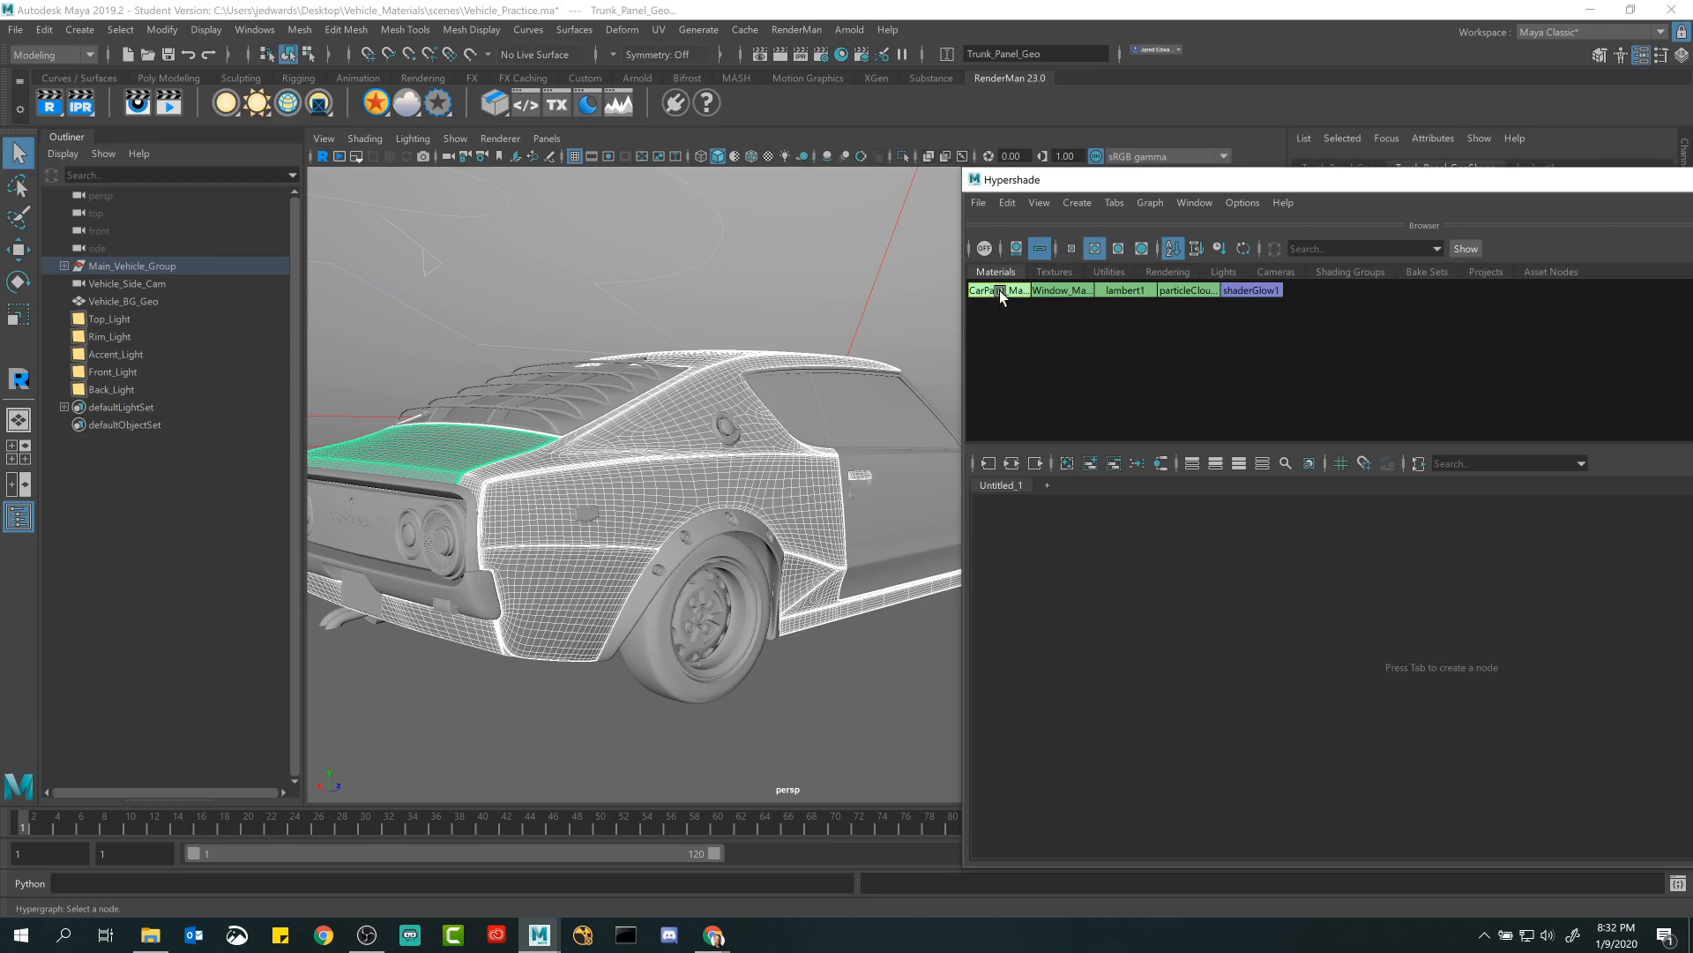
left_click(999, 290)
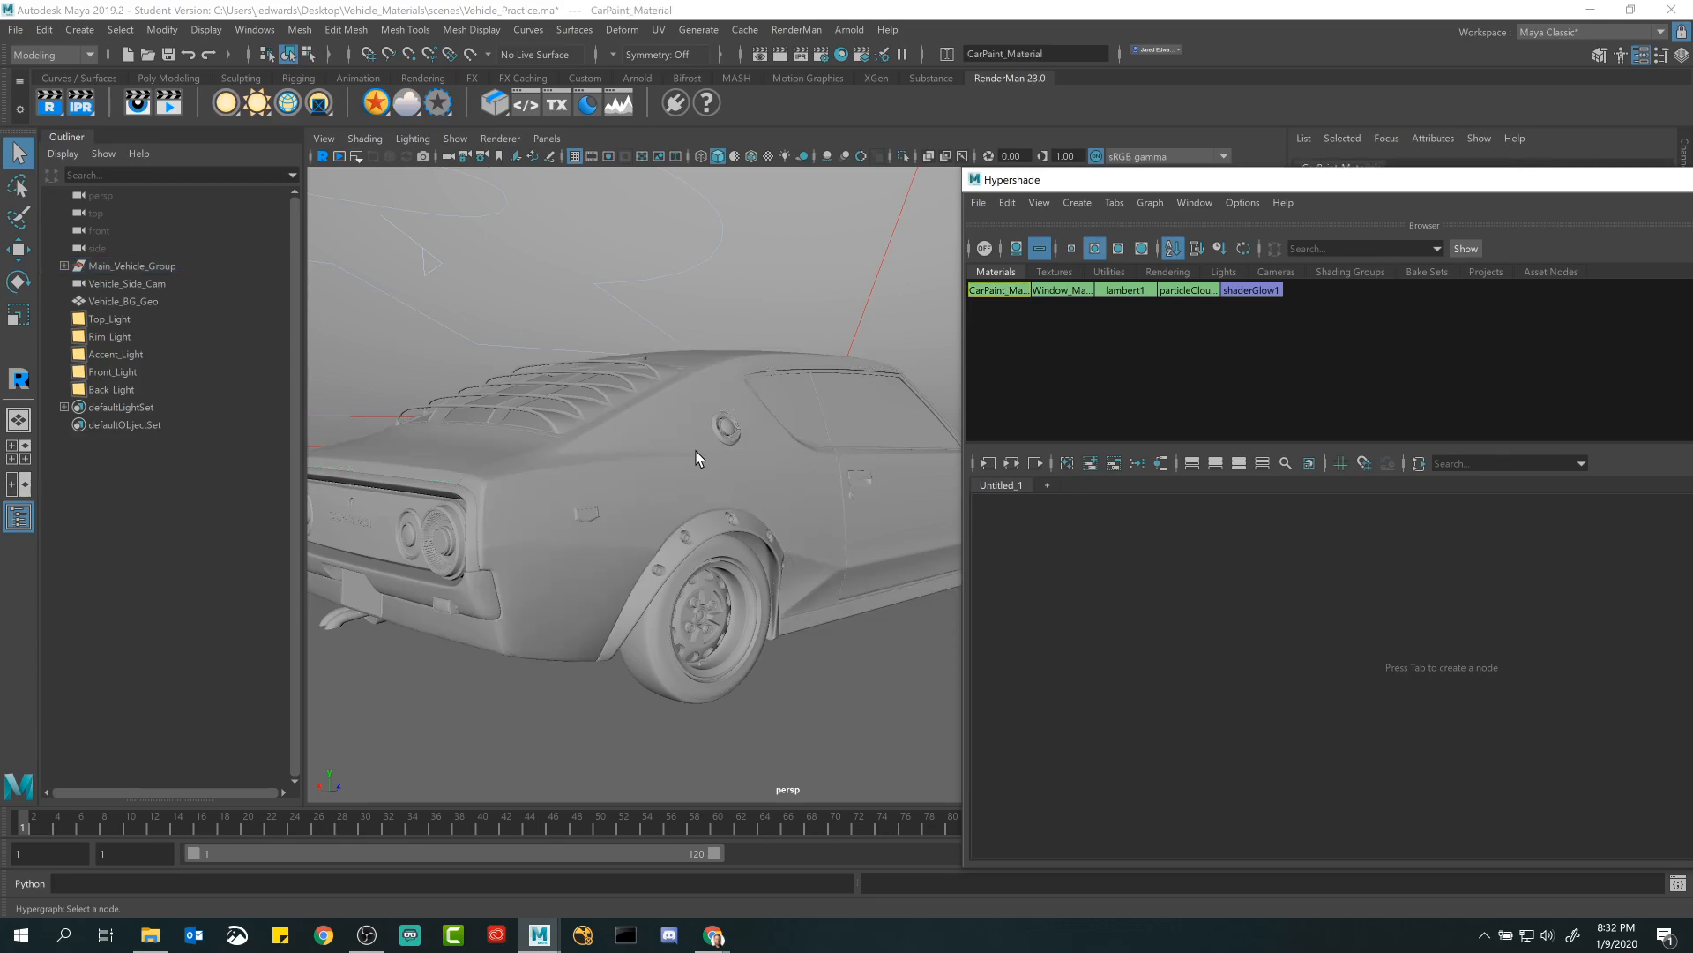
left_click(848, 18)
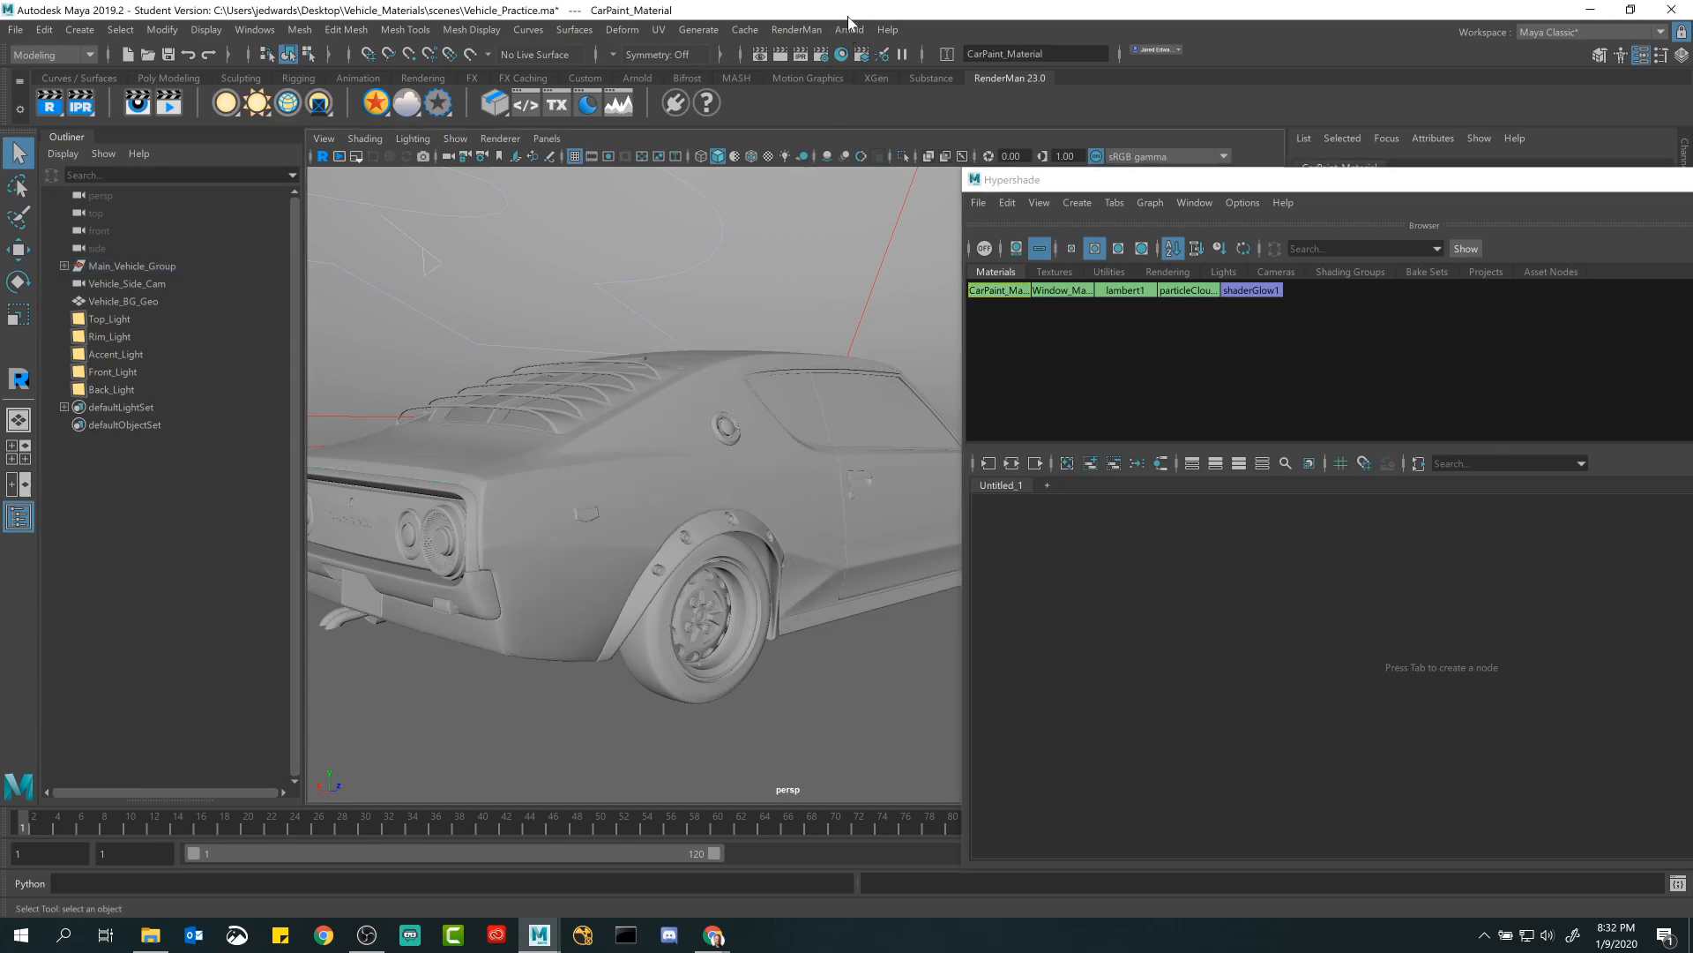
key("ctrl+z")
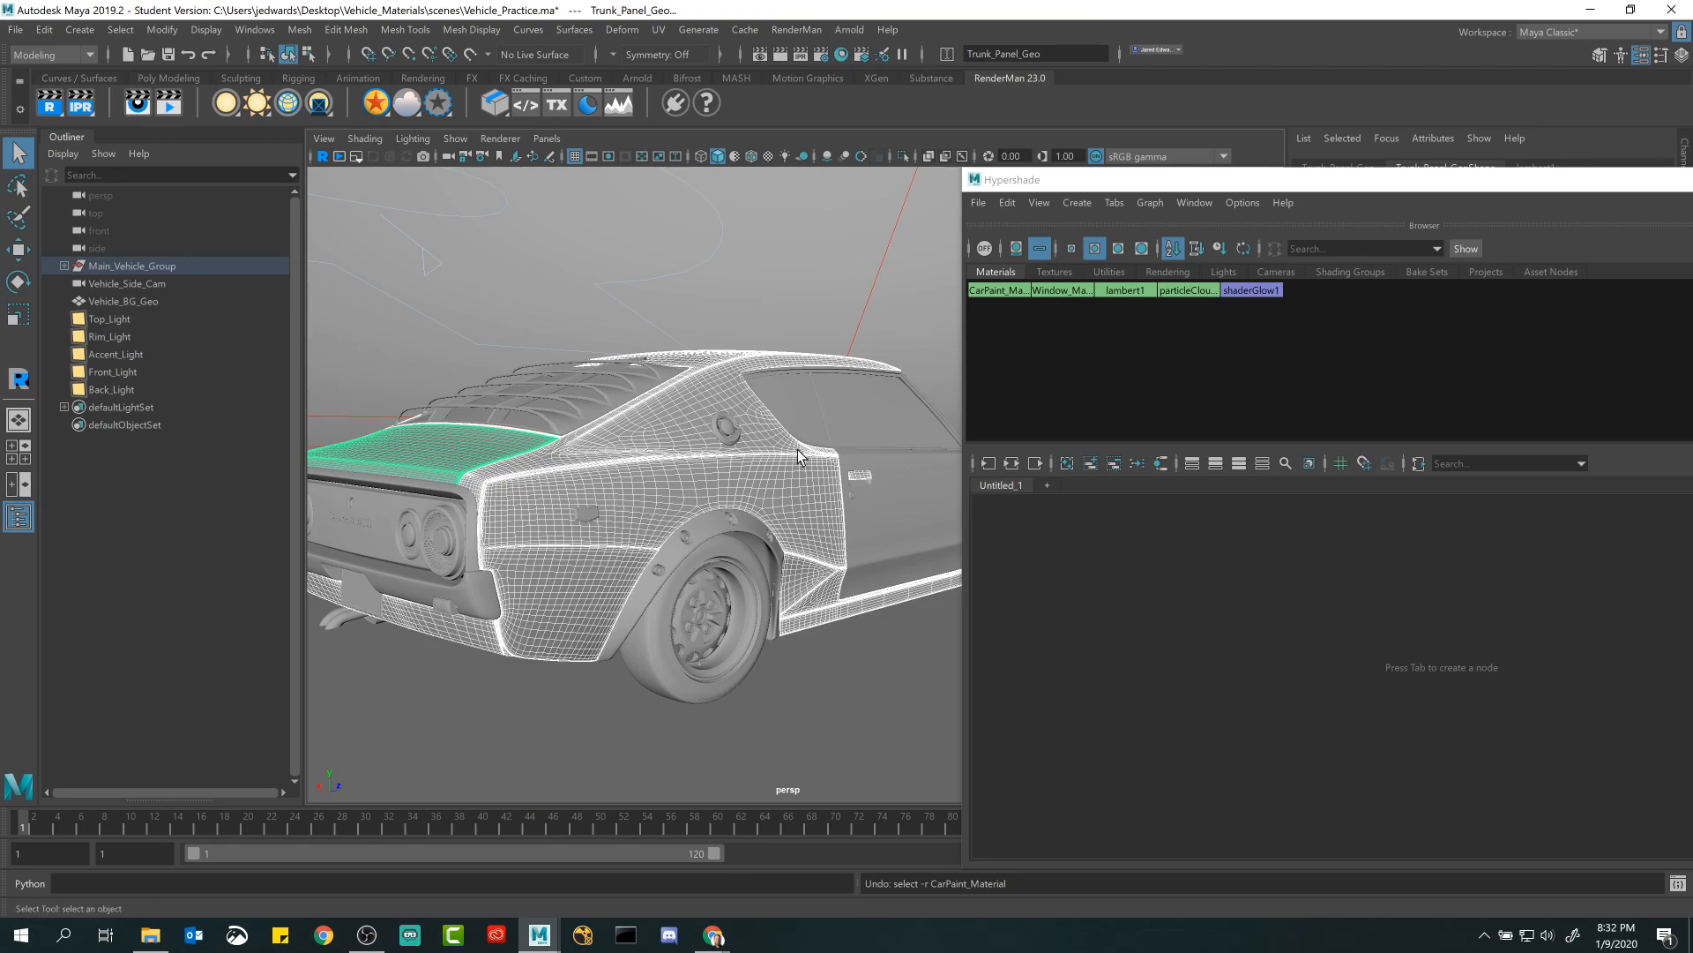
left_click(1008, 293)
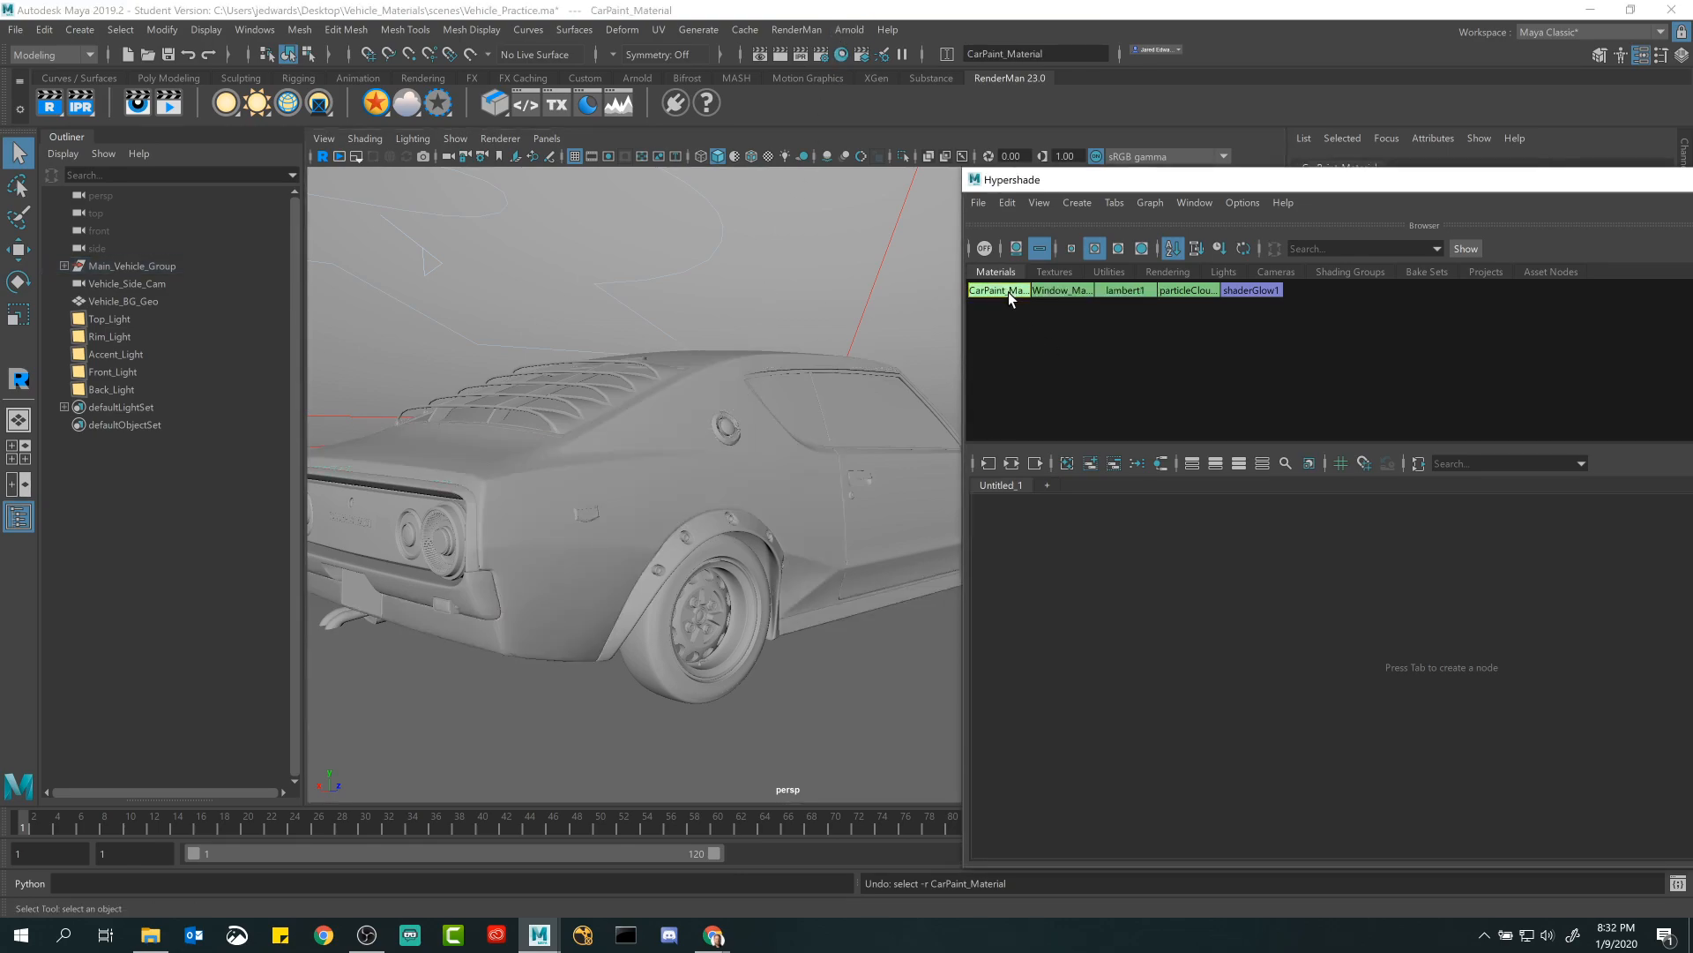
key("ctrl+z")
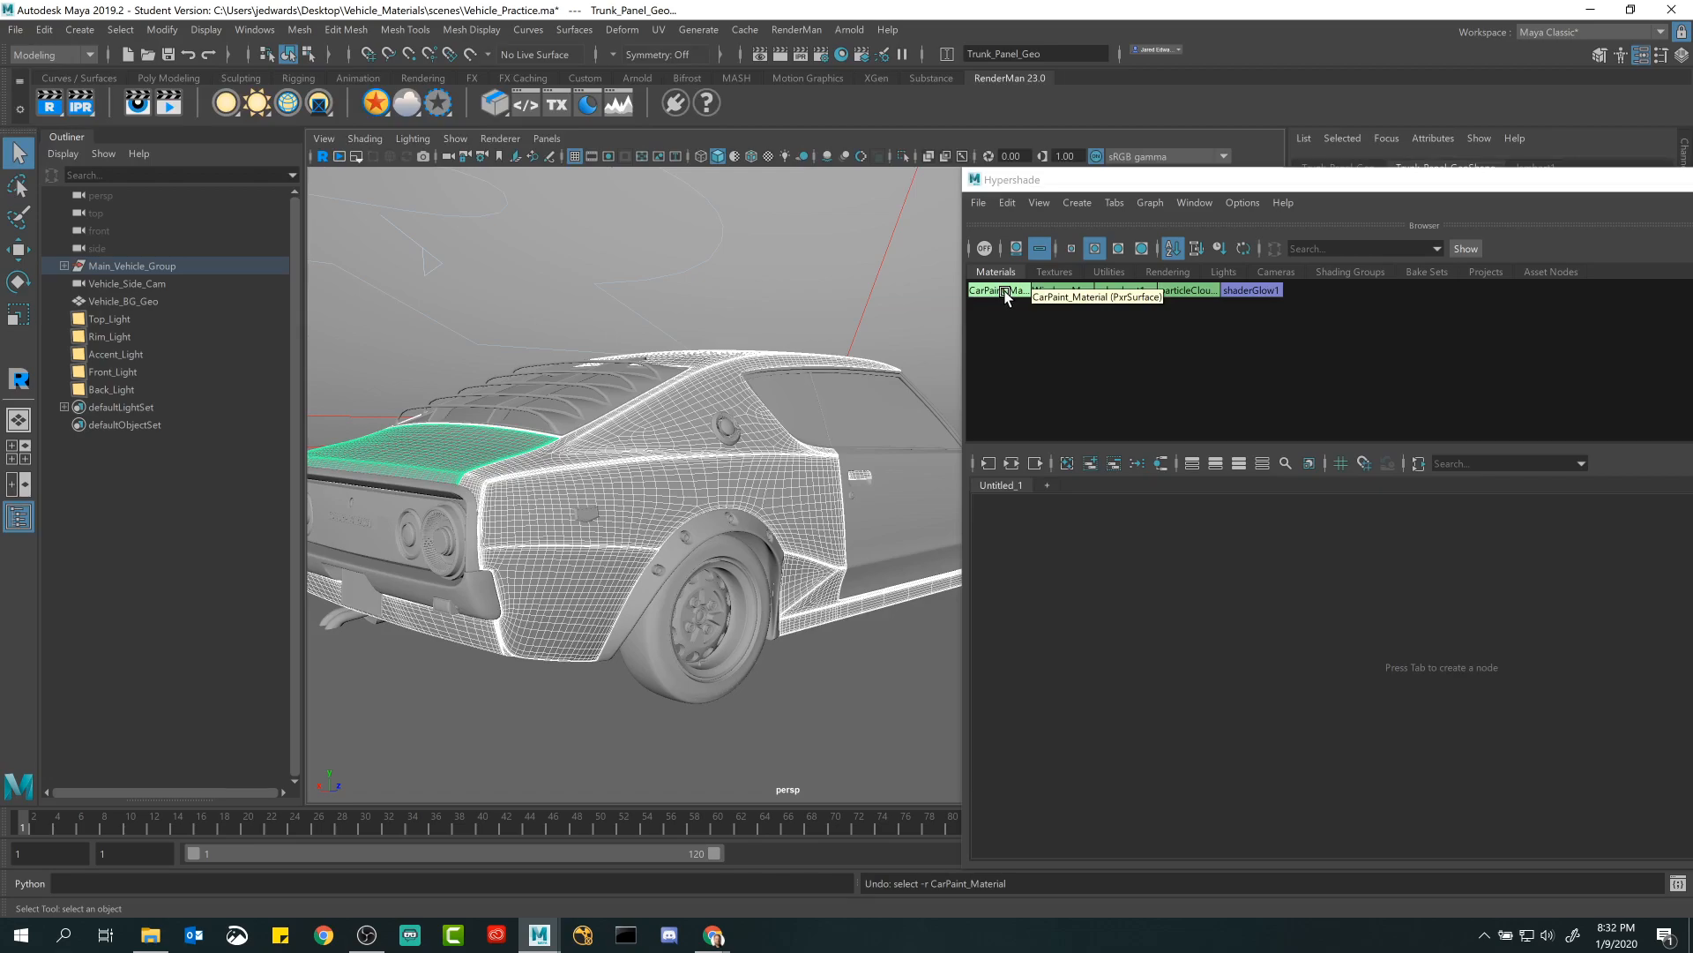
Assign CarPaint_Material to the selected body panel, door handles and trunk panel, and minimise the Hypershade.
right_click(1005, 294)
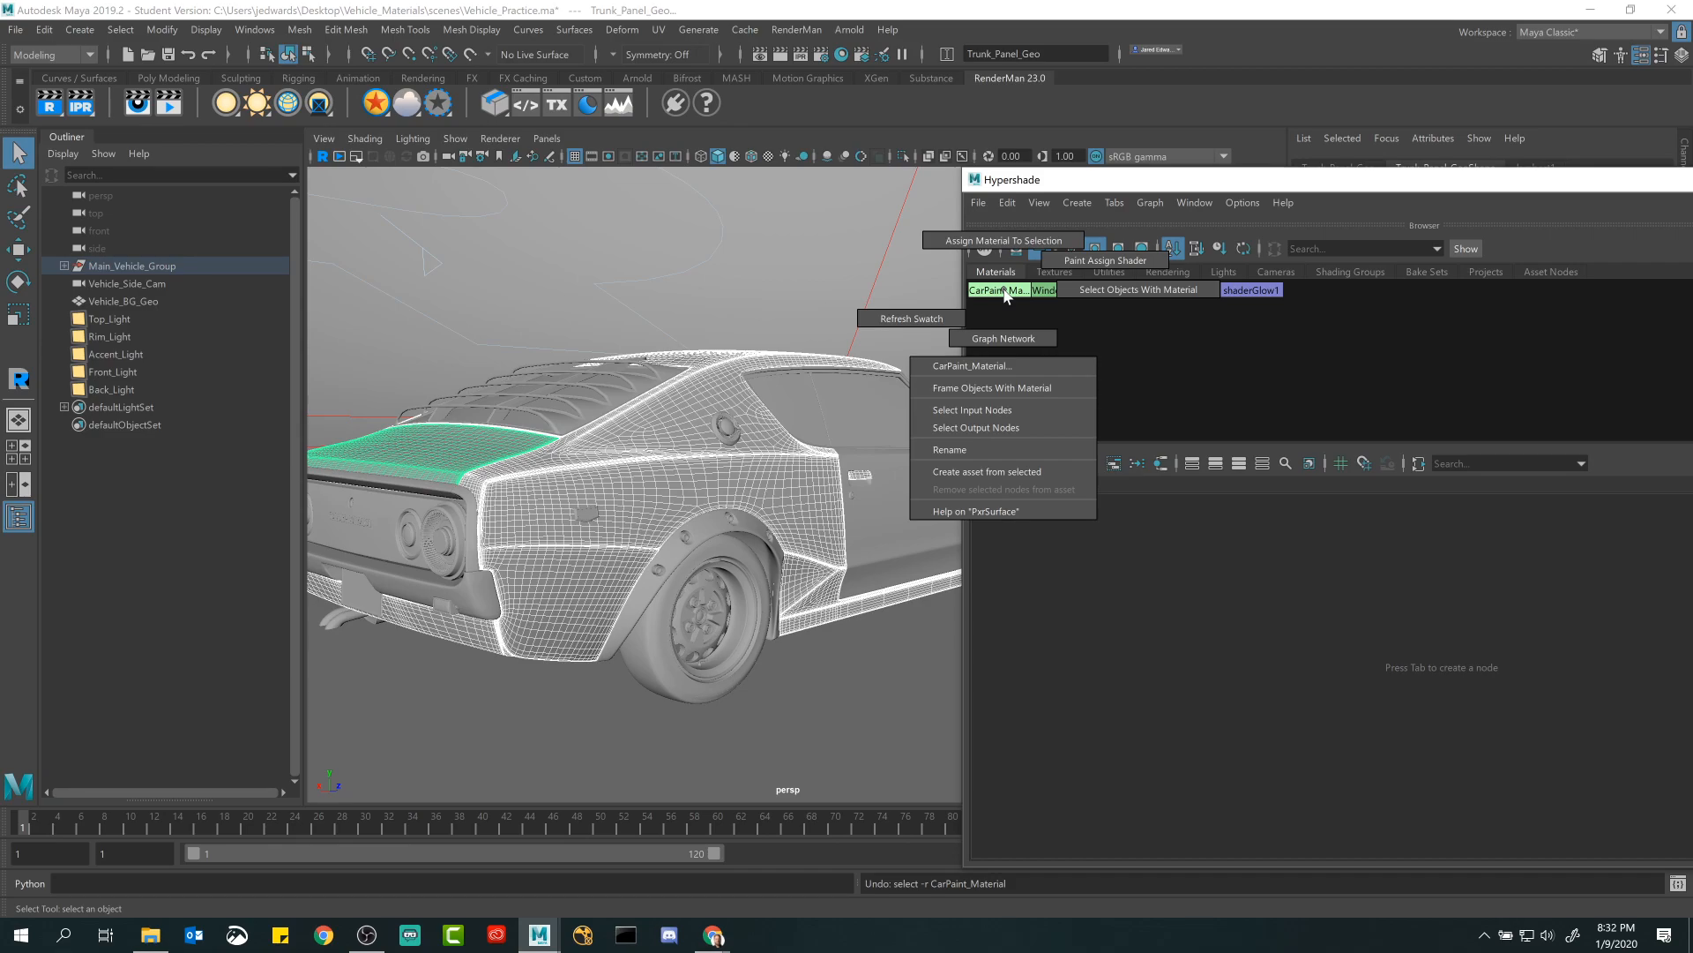
left_click(1008, 242)
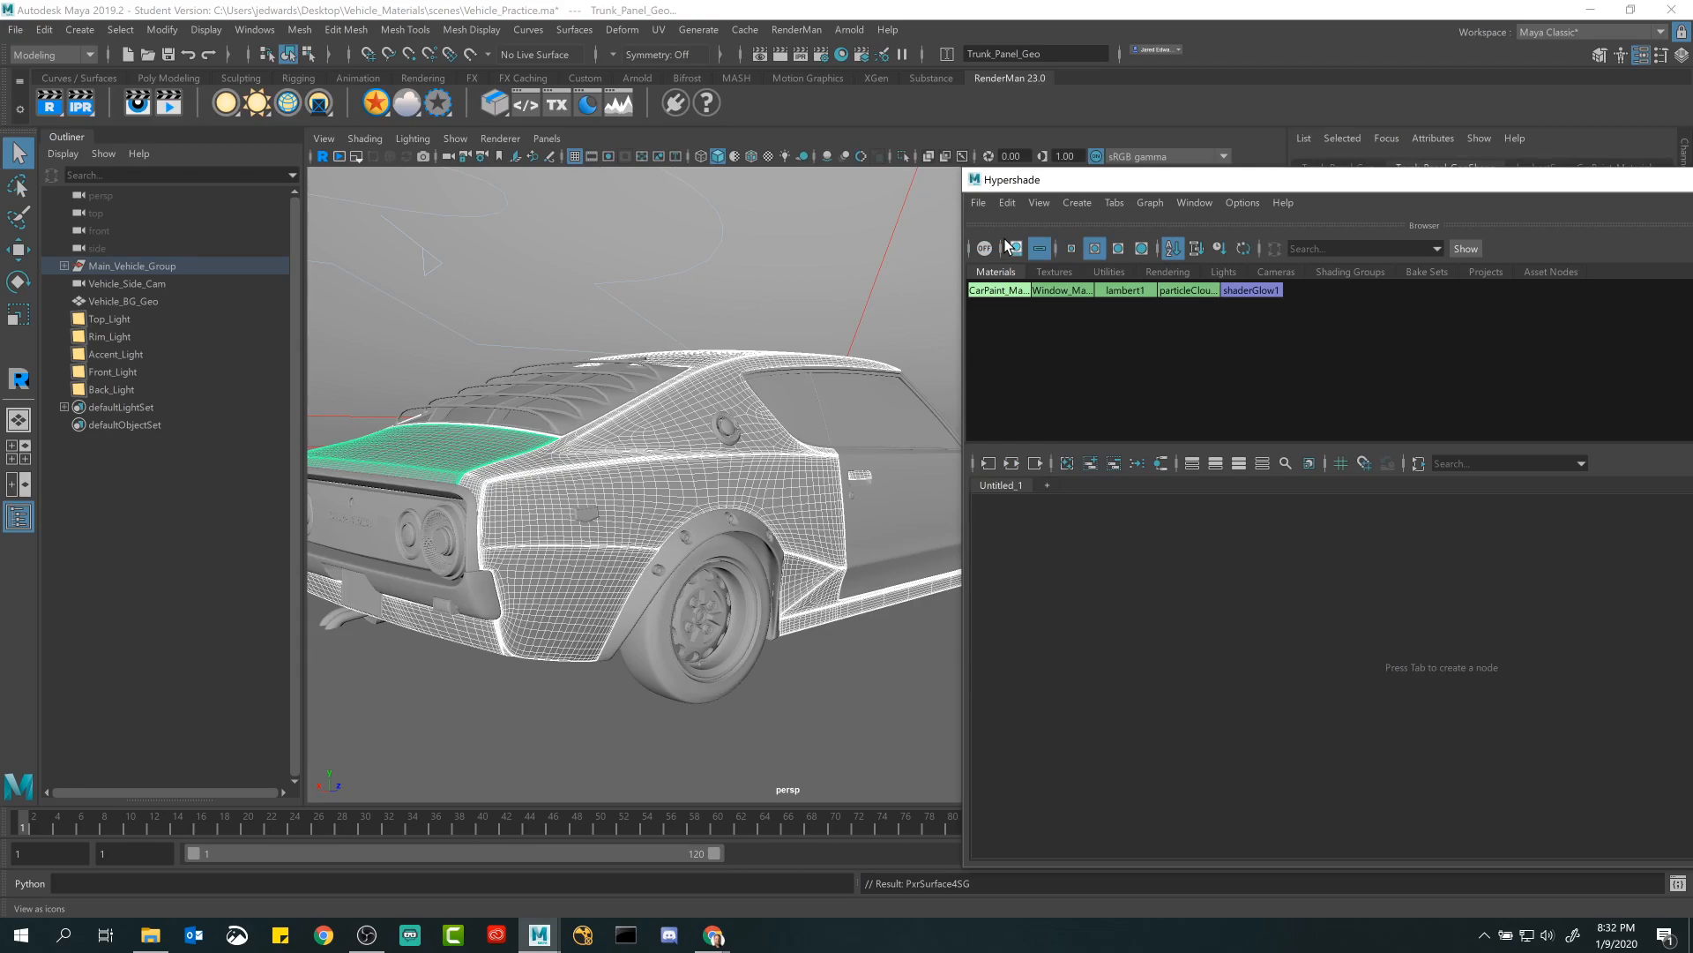
left_click_drag(1429, 180, 1106, 224)
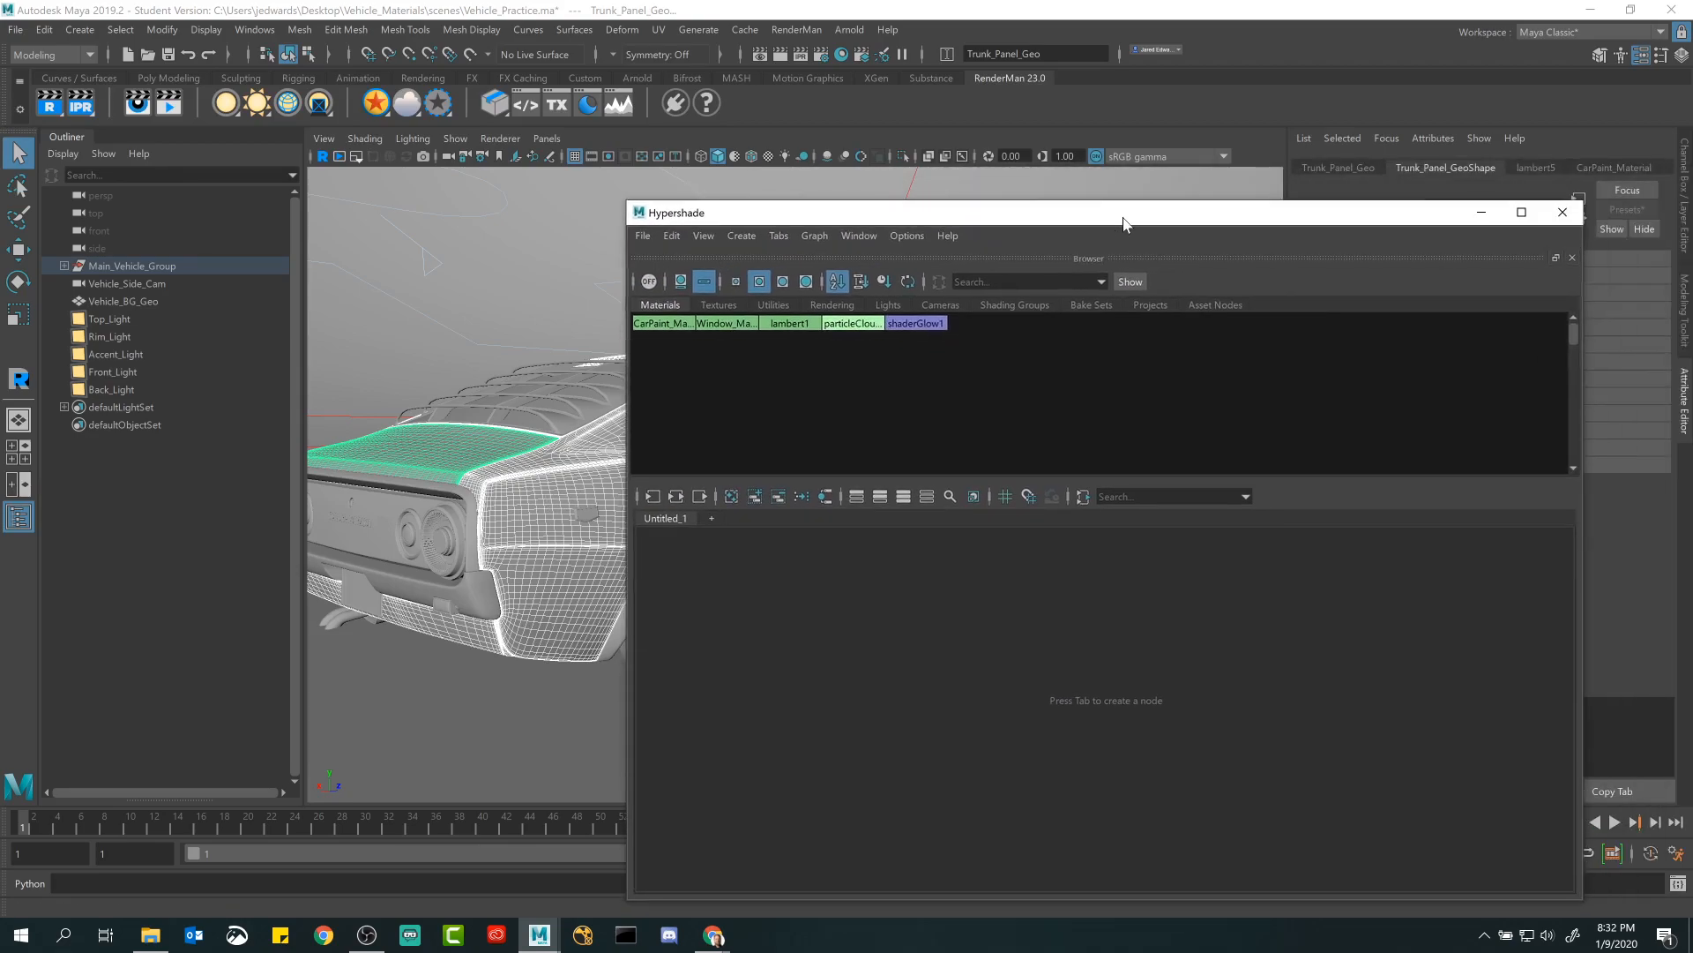
left_click(1482, 211)
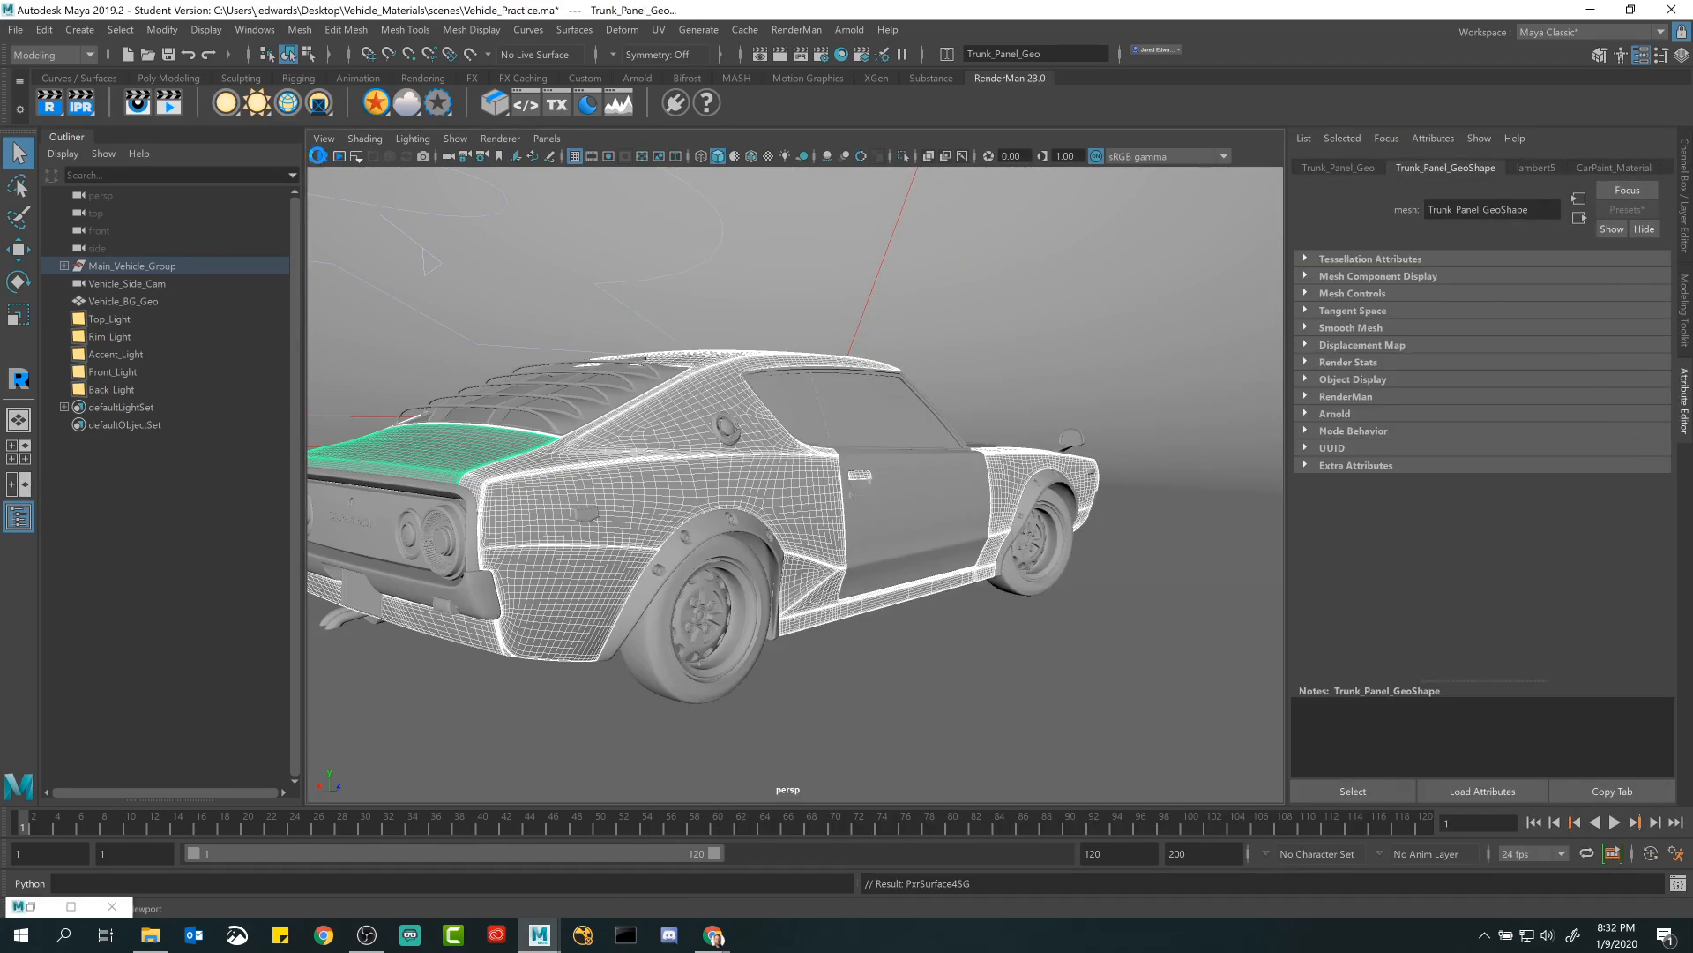
Start the RenderMan render in the viewport and select the car's hood panel.
left_click(322, 156)
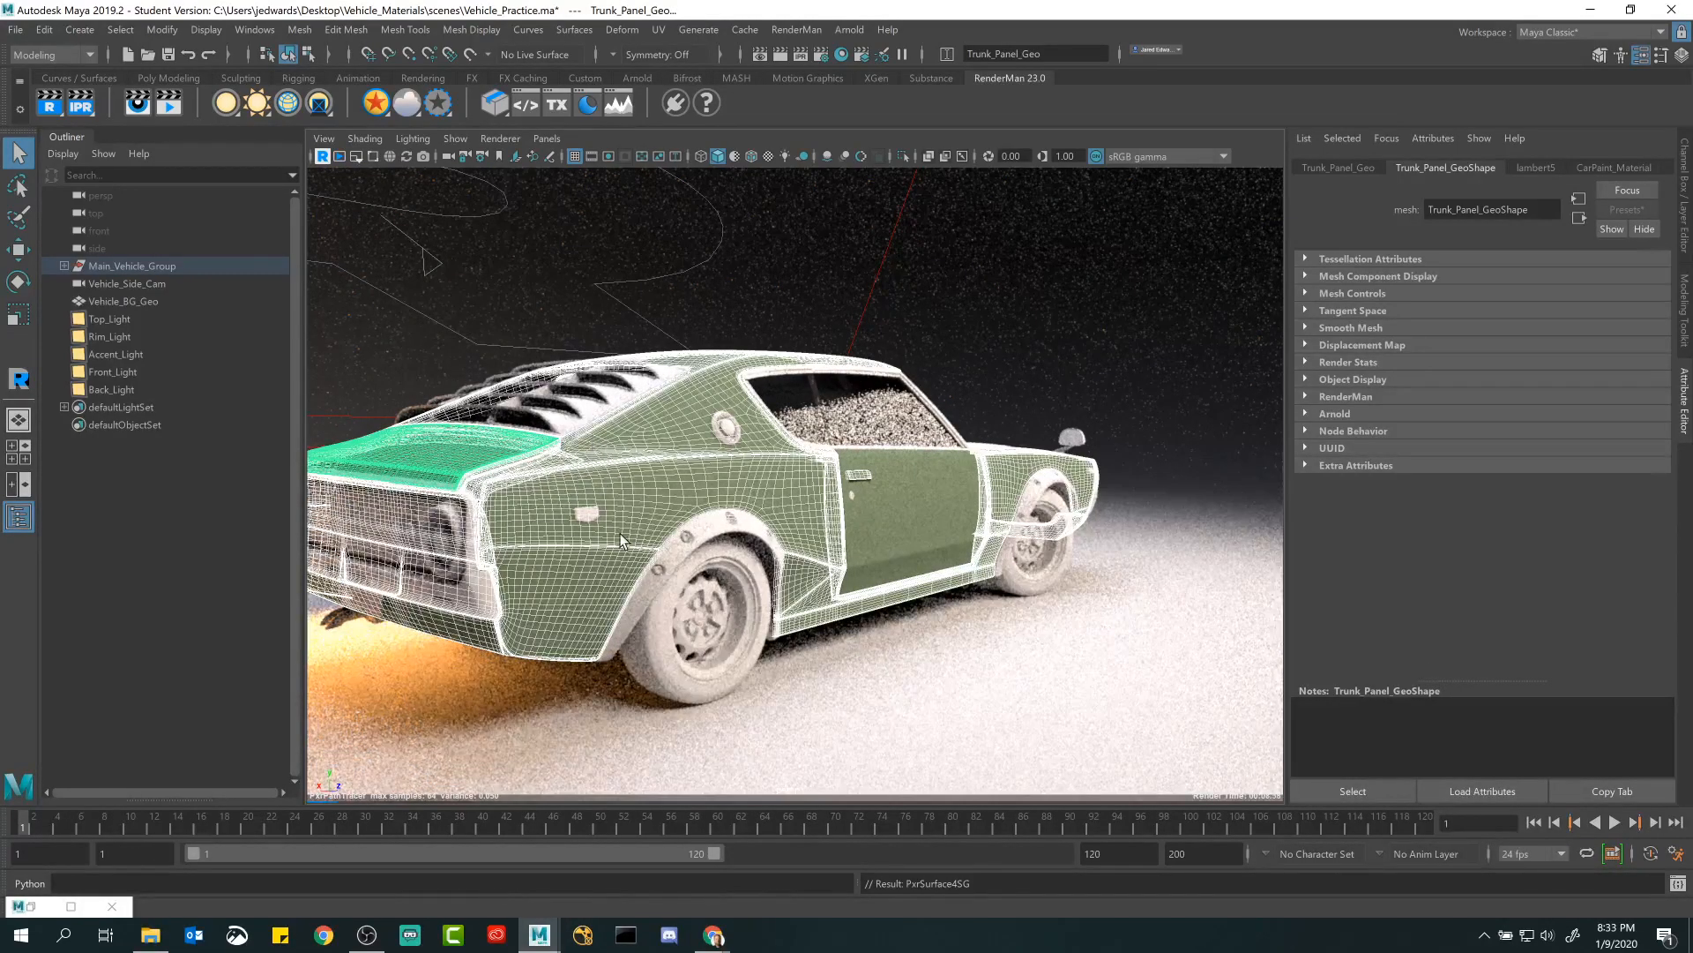
left_click_drag(894, 535, 860, 534, "alt")
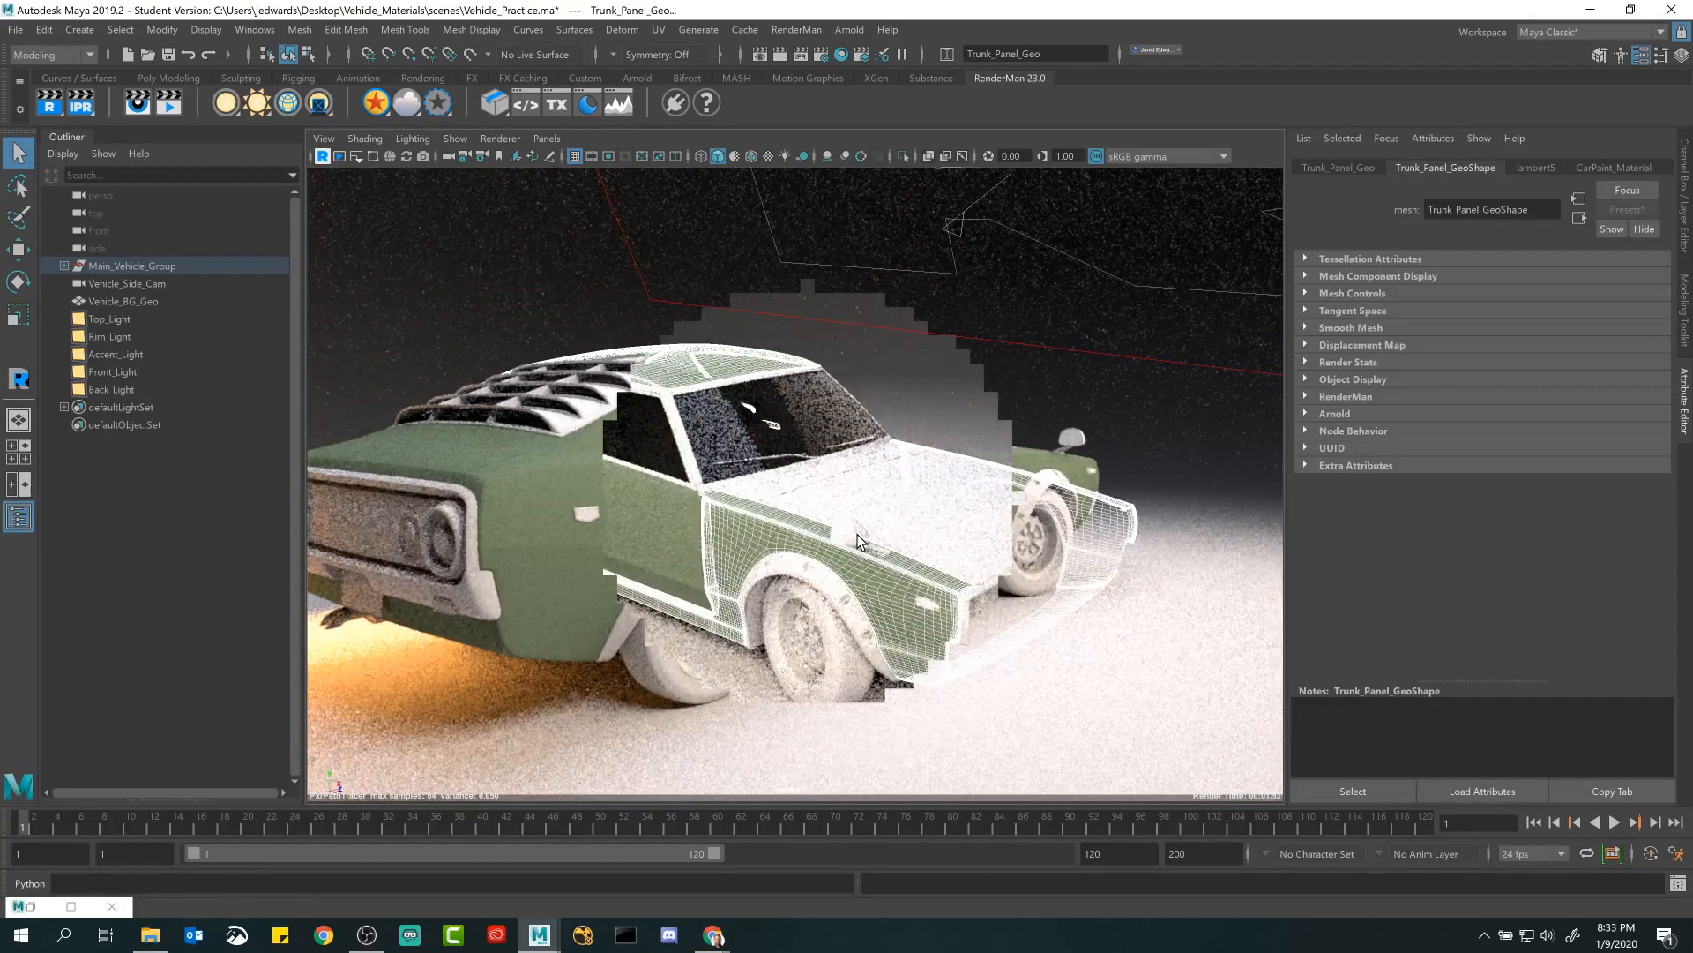
left_click(945, 528)
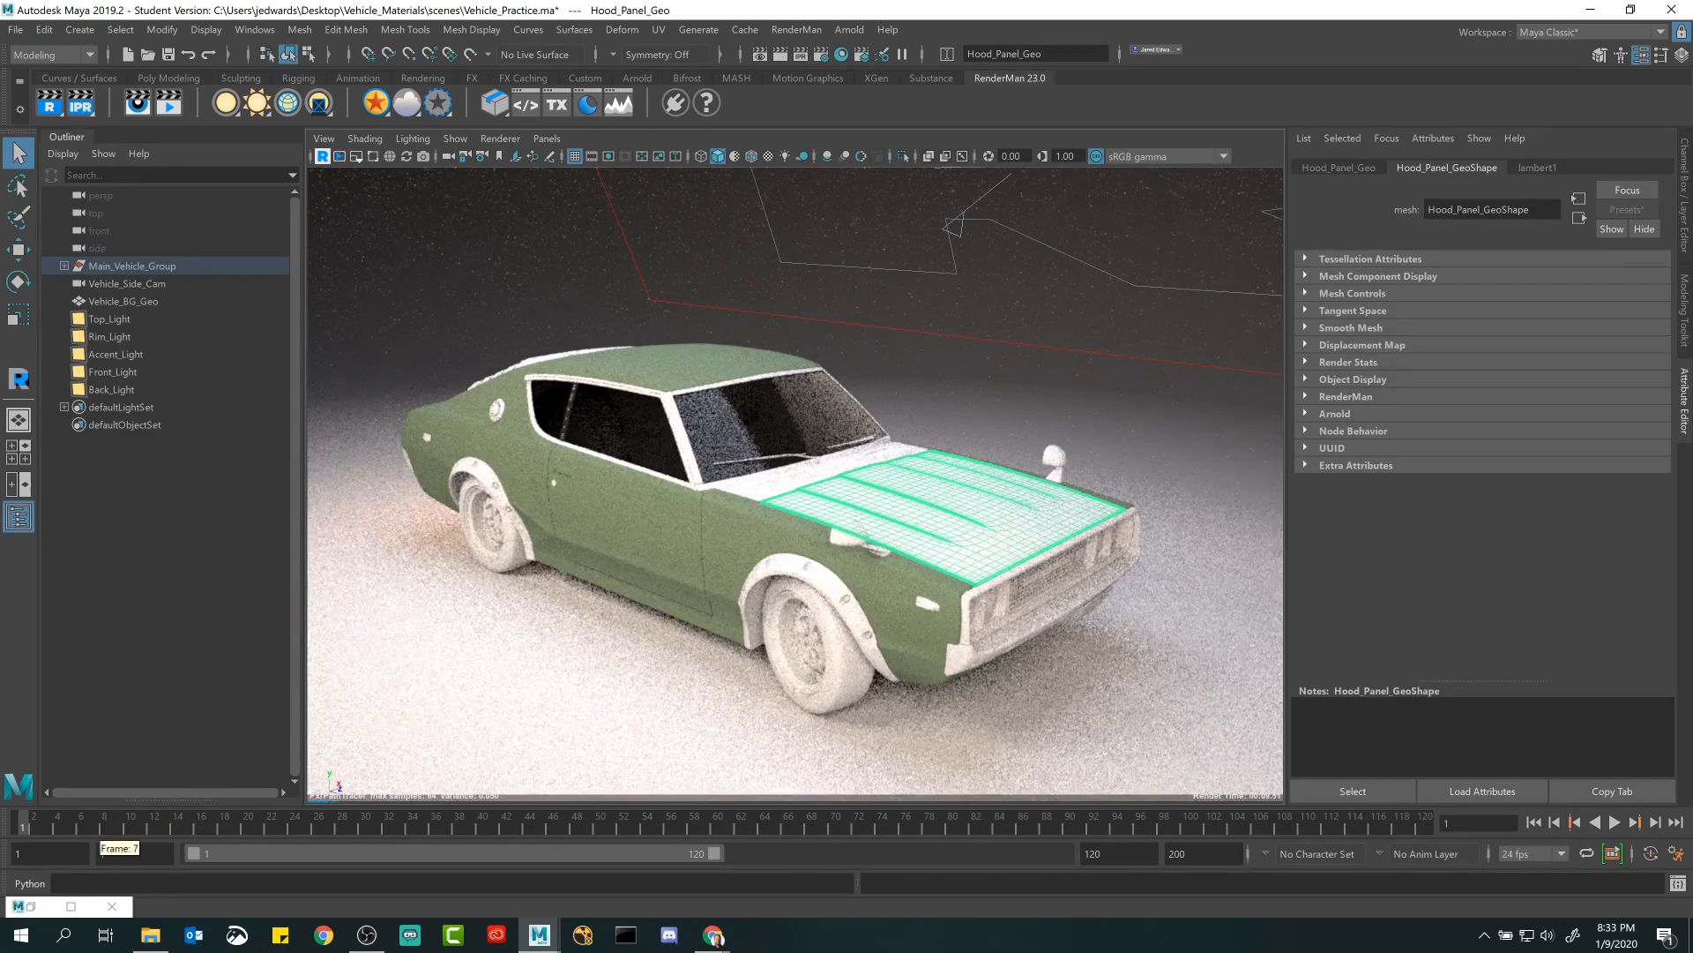
Restore the Hypershade, try CarPaint_Material on the hood panel, and reassign lambert1 to it.
left_click(29, 906)
left_click_drag(946, 328, 1406, 580)
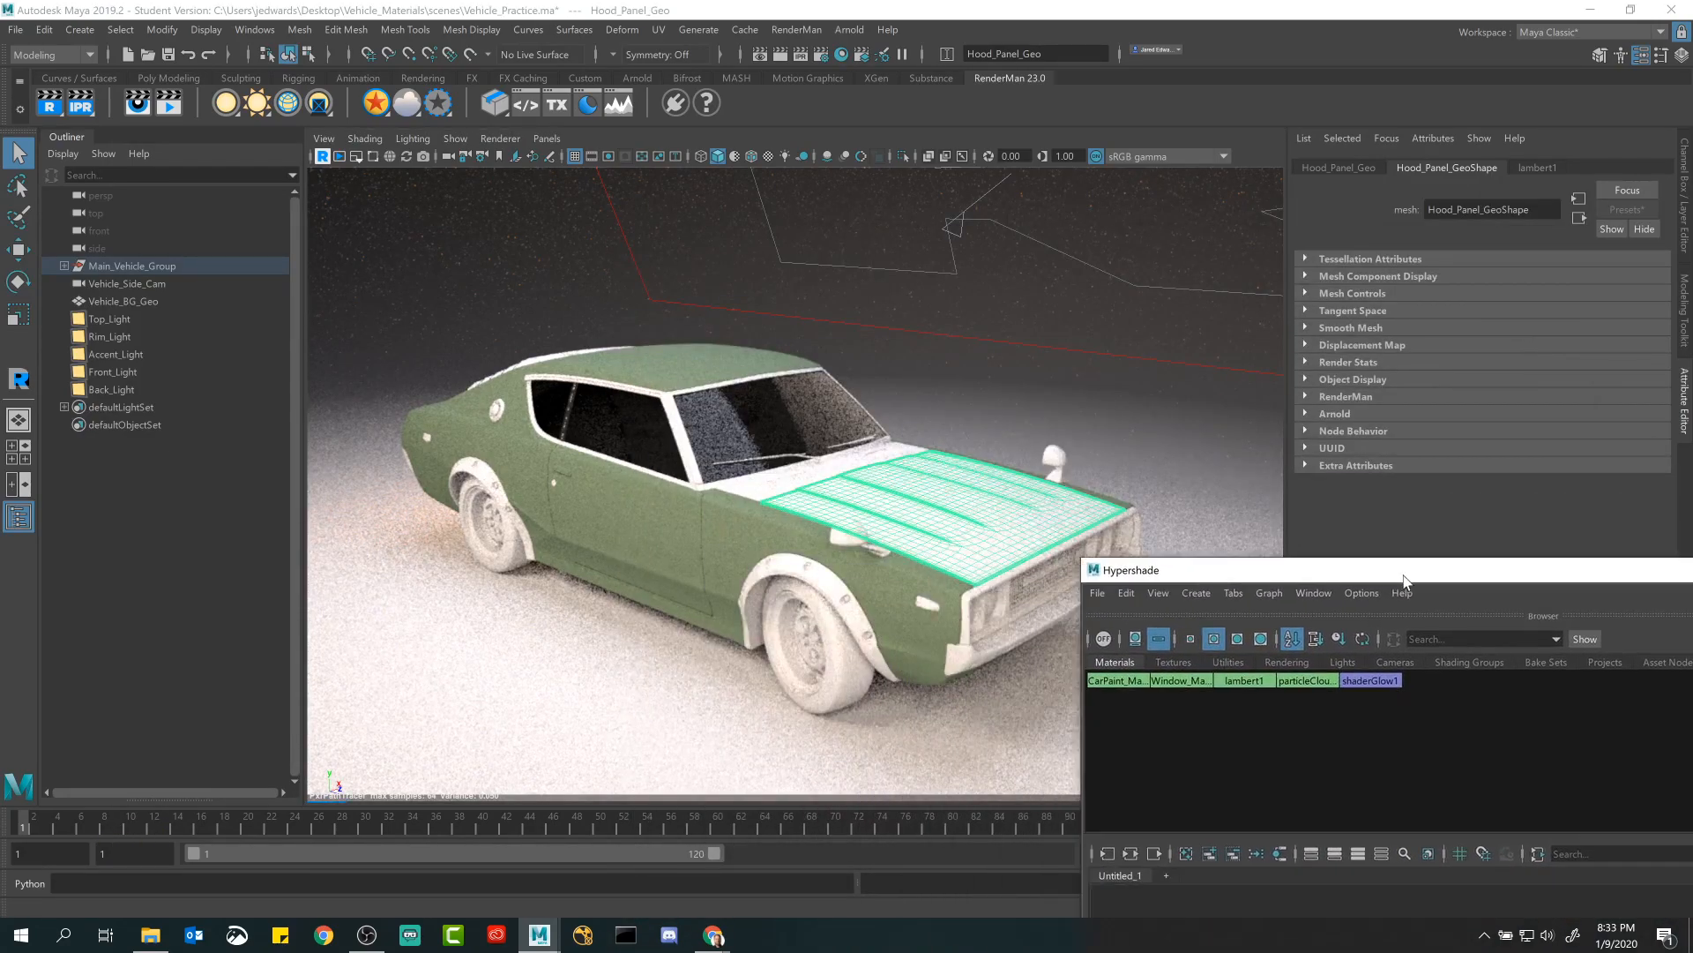
right_click(1123, 684)
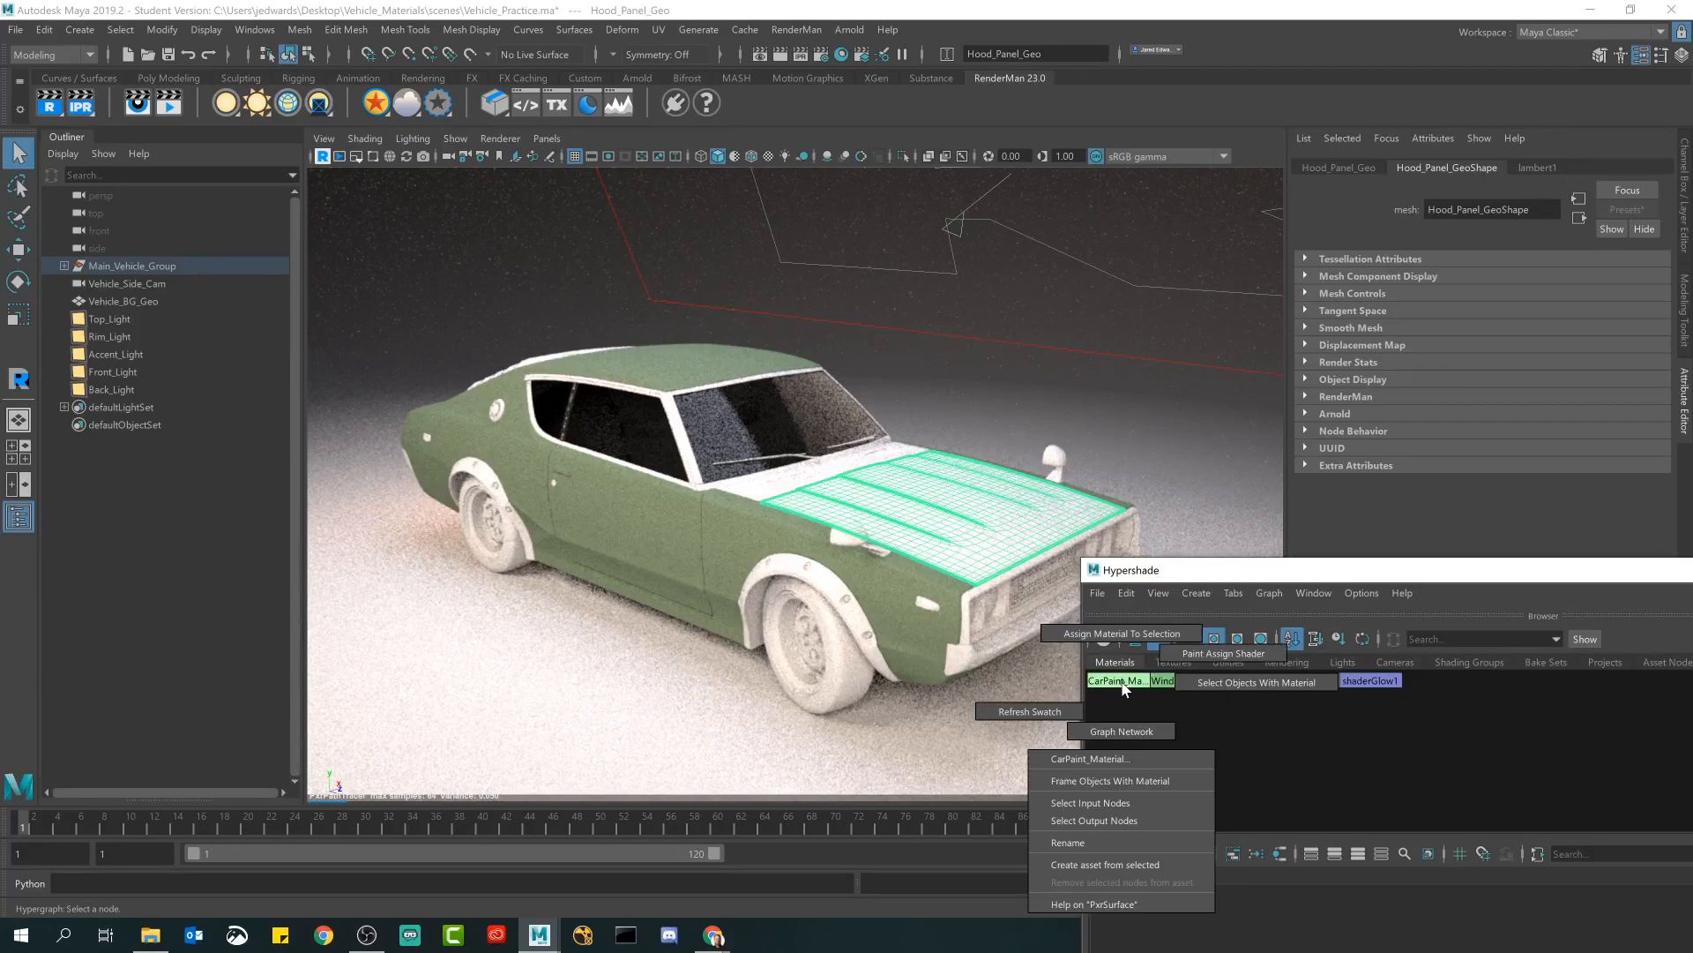
left_click(1124, 637)
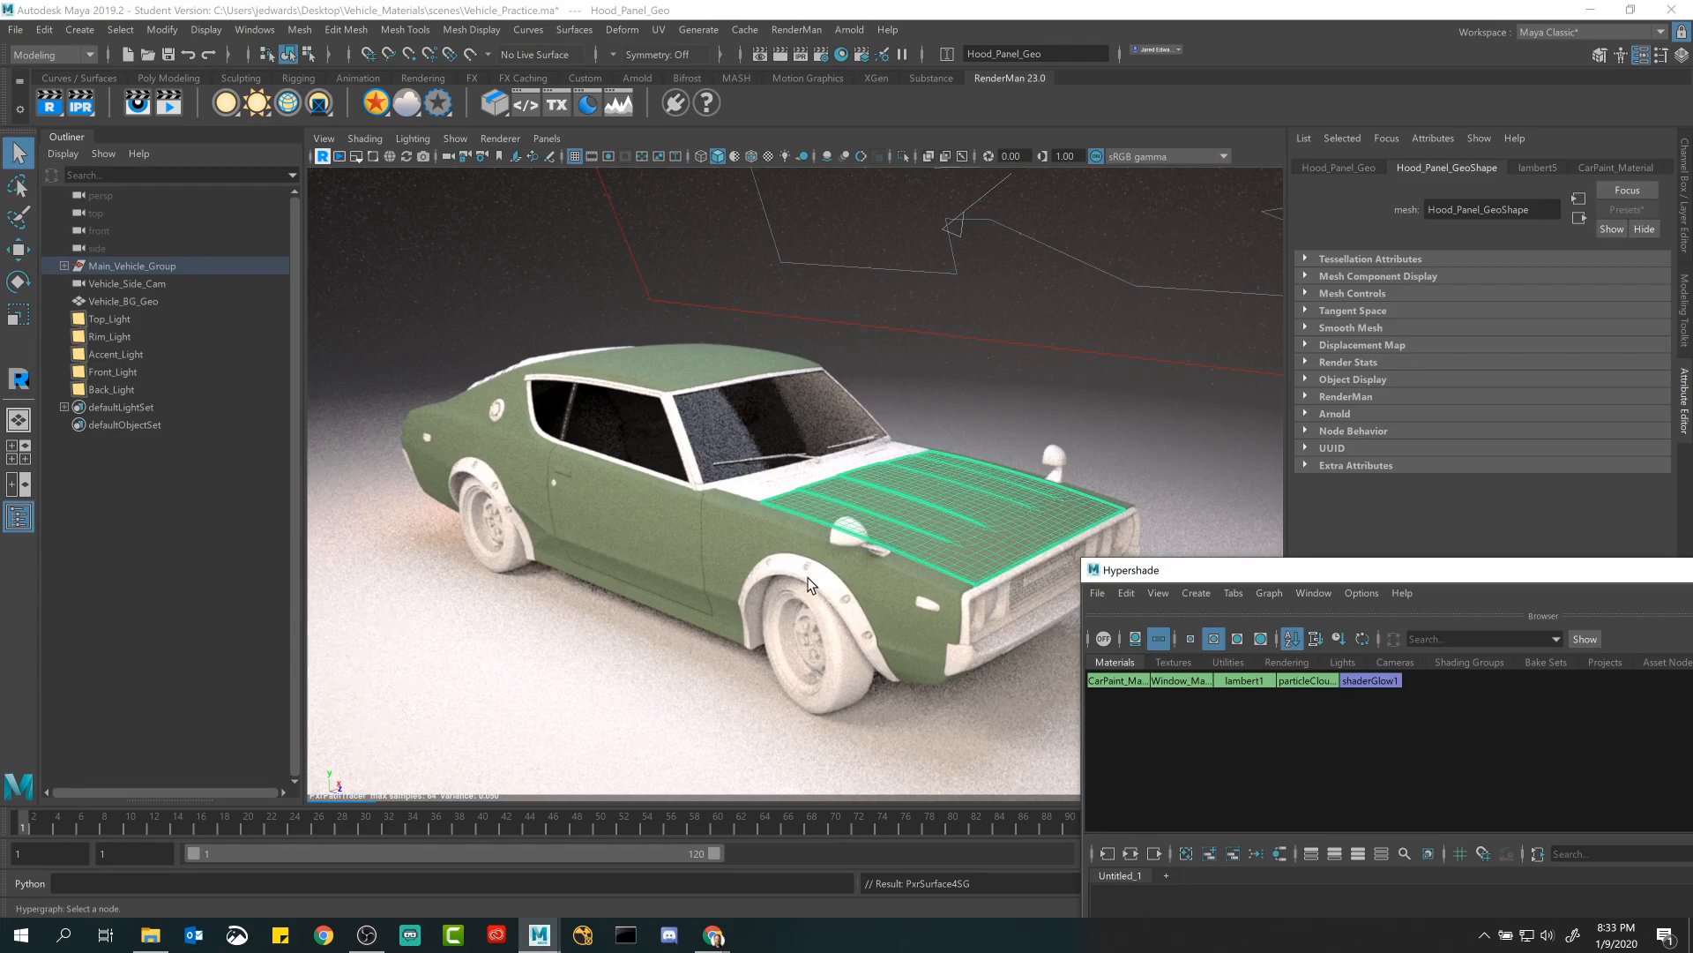
left_click(956, 496)
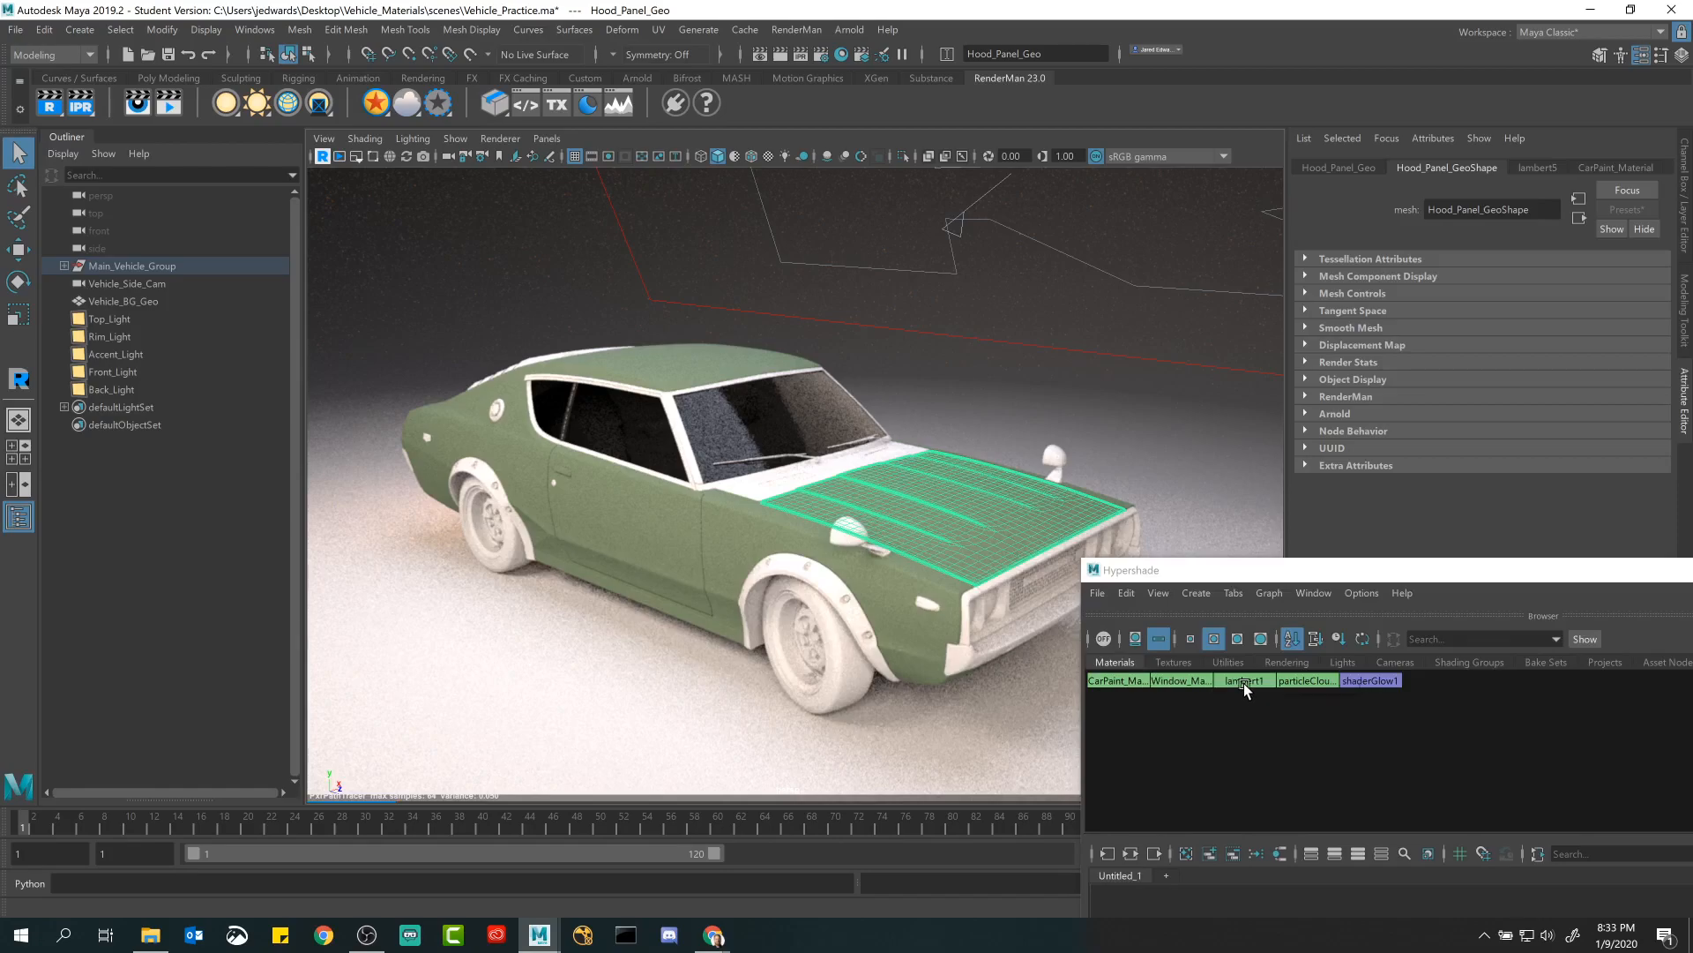
right_click_drag(1245, 682, 1244, 567)
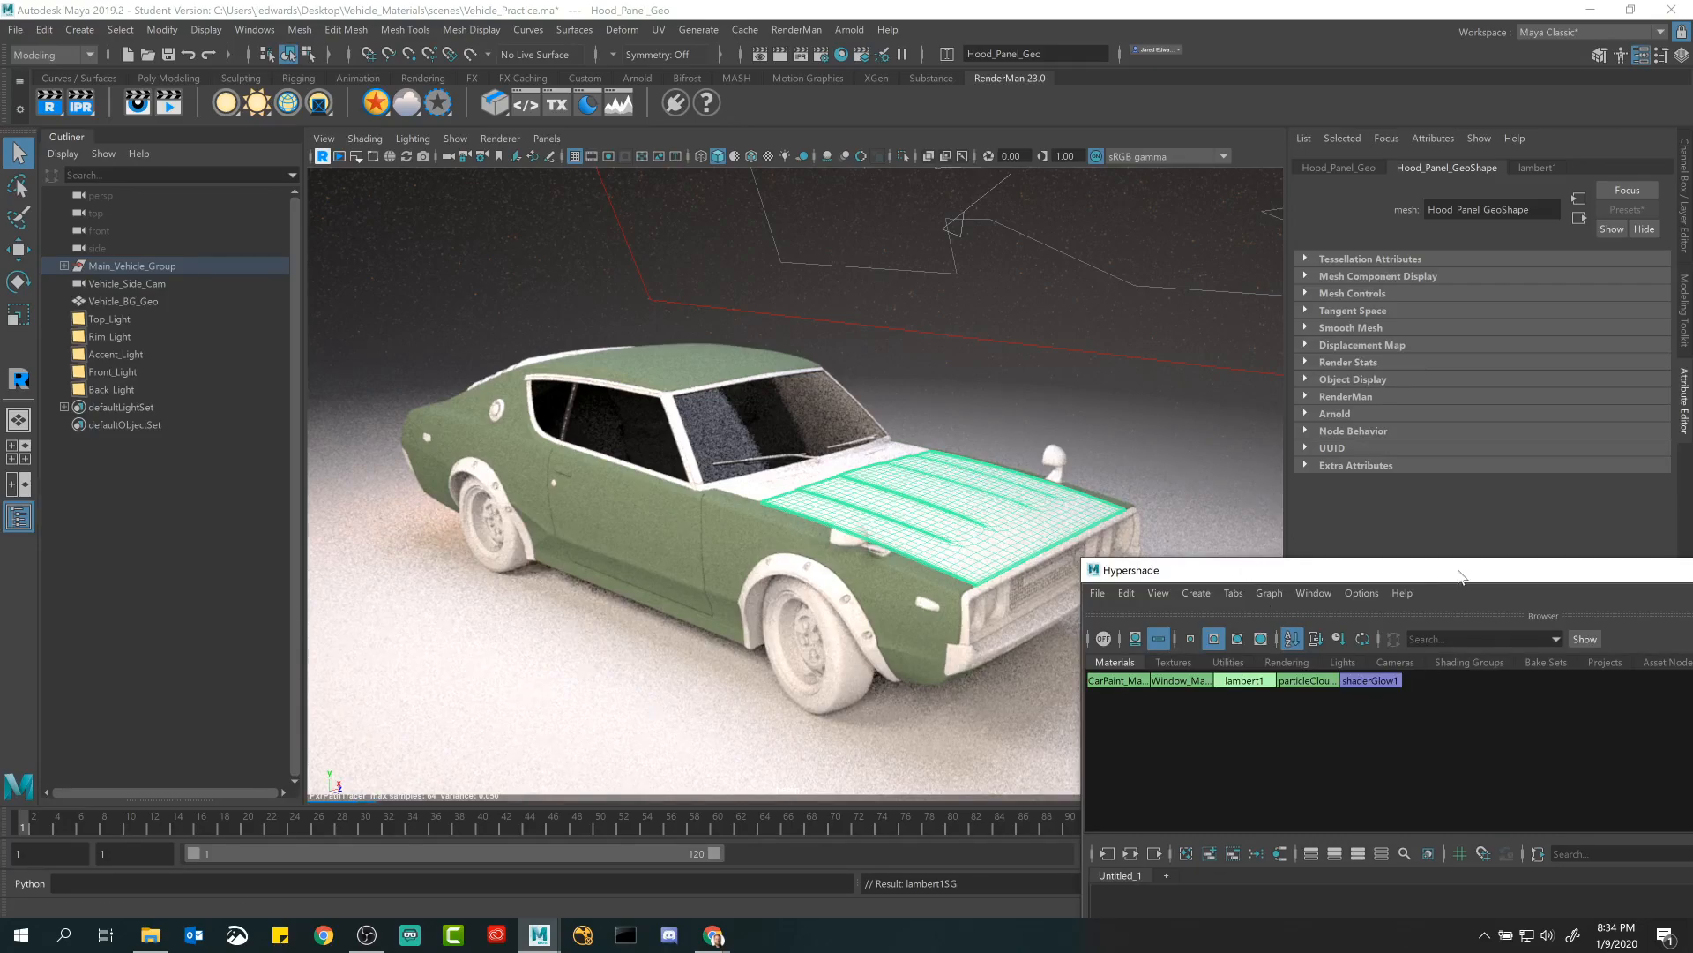
Move the Hypershade aside, clear the selection and create a new PxrSurface material.
left_click_drag(1470, 576, 986, 582)
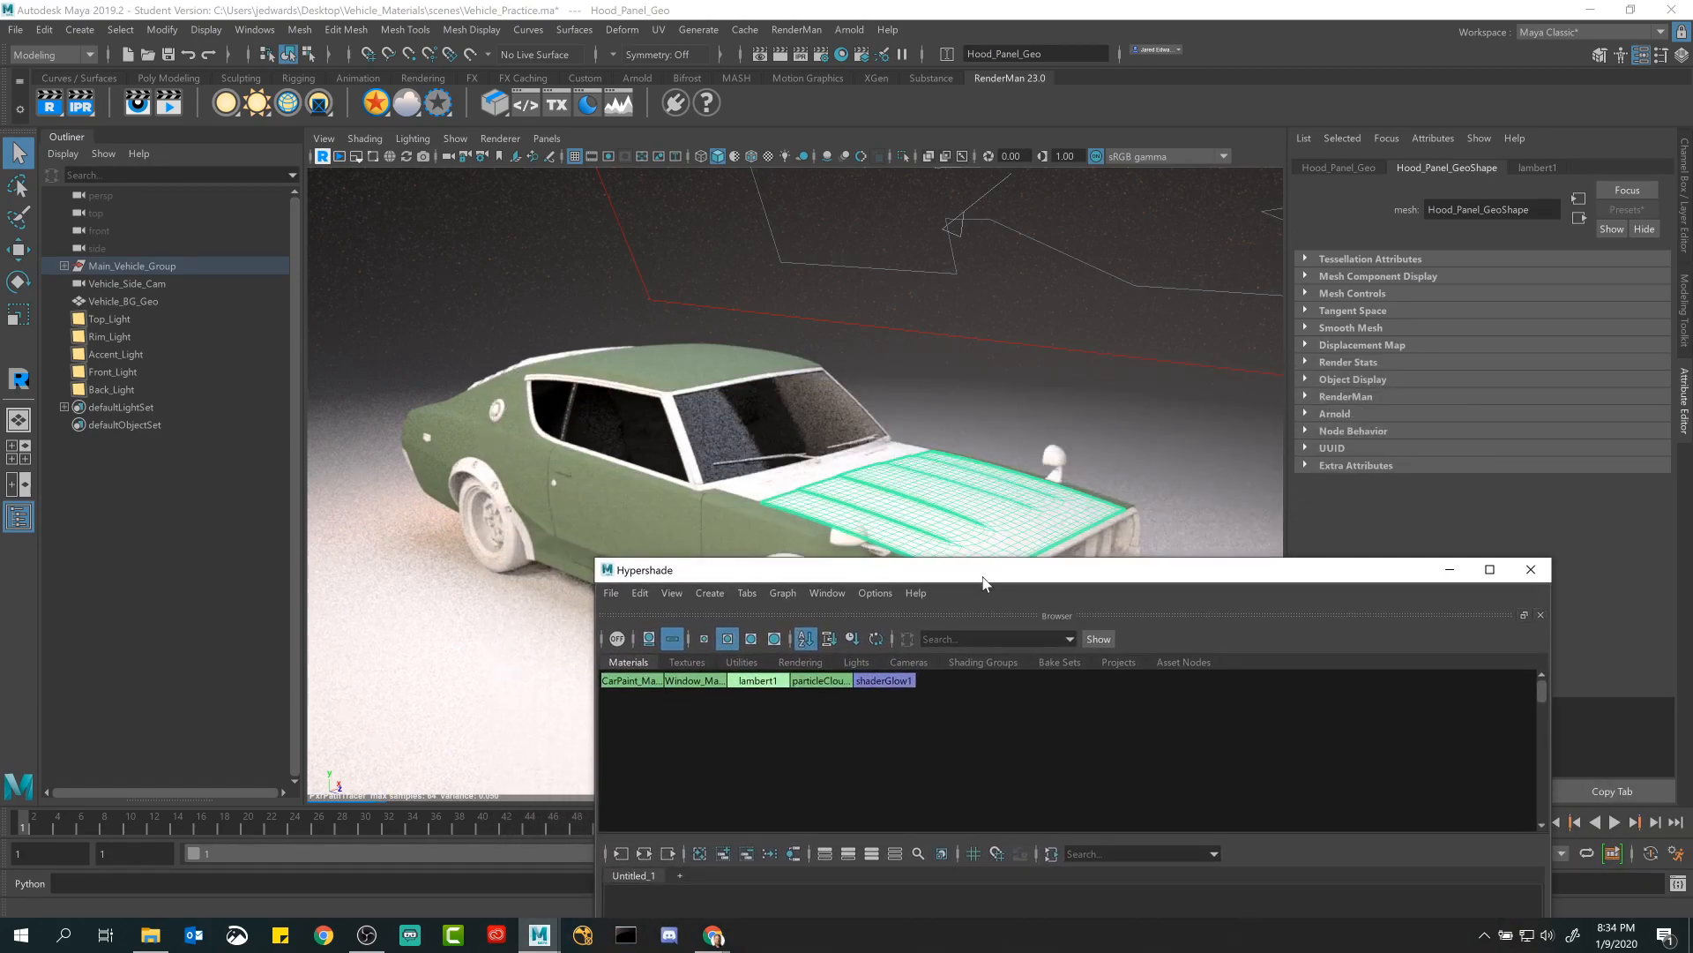
left_click_drag(985, 582, 970, 284)
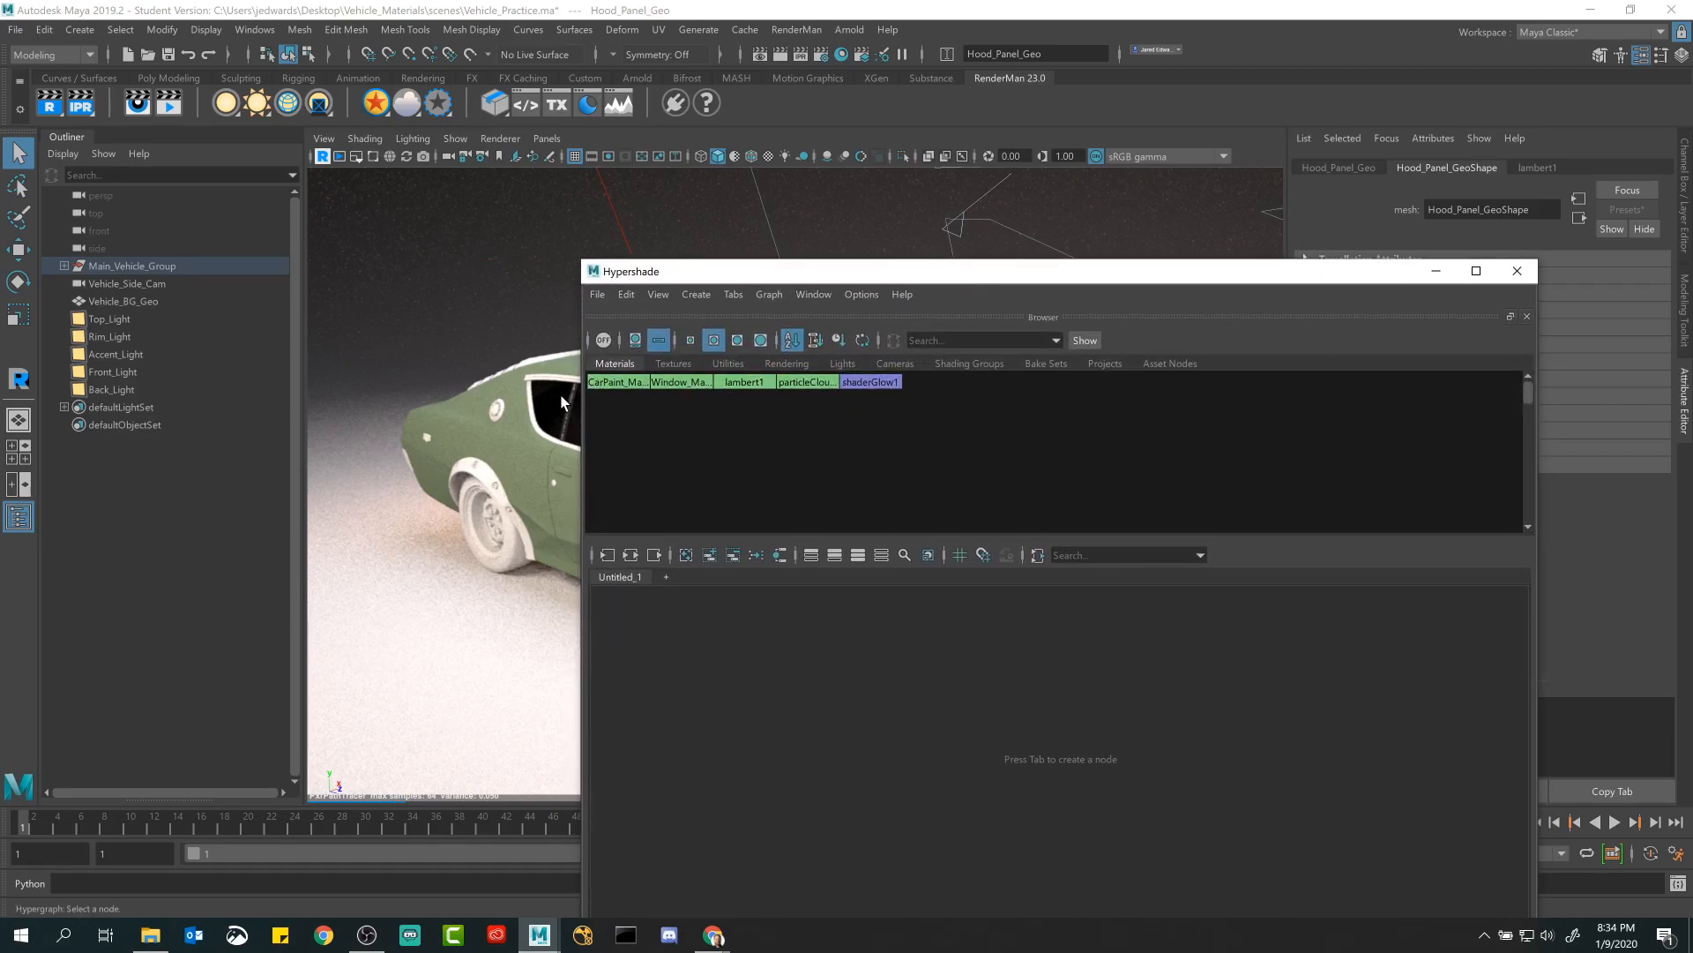
left_click_drag(829, 282, 859, 296)
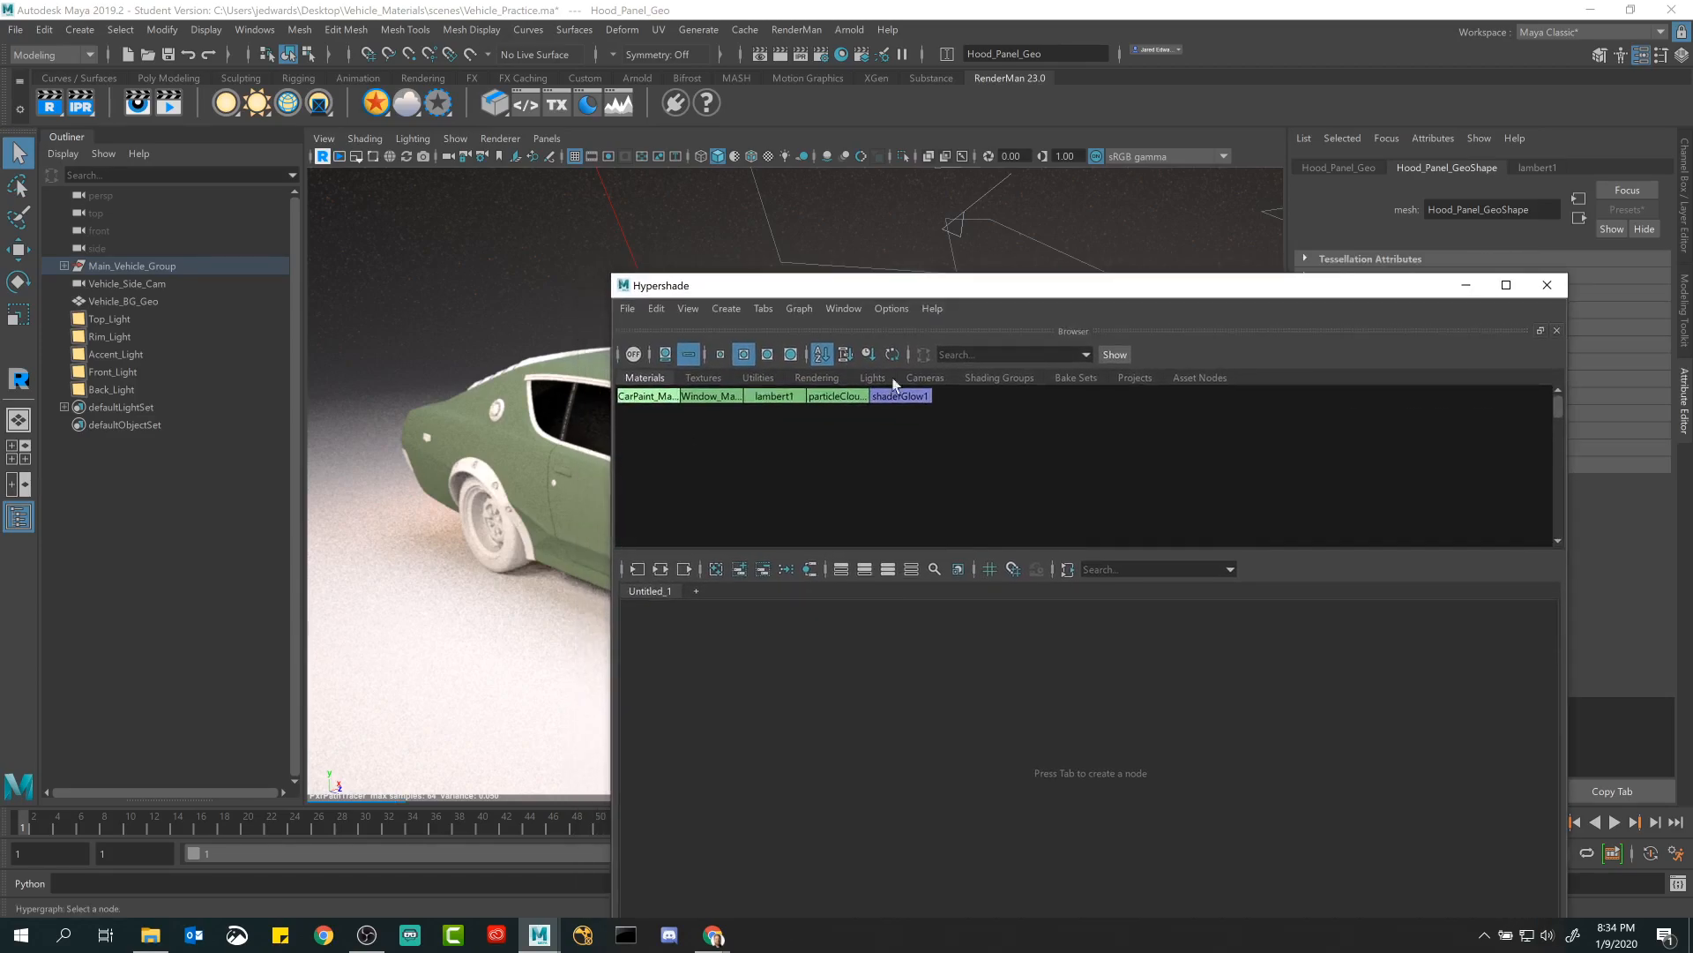
left_click(816, 474)
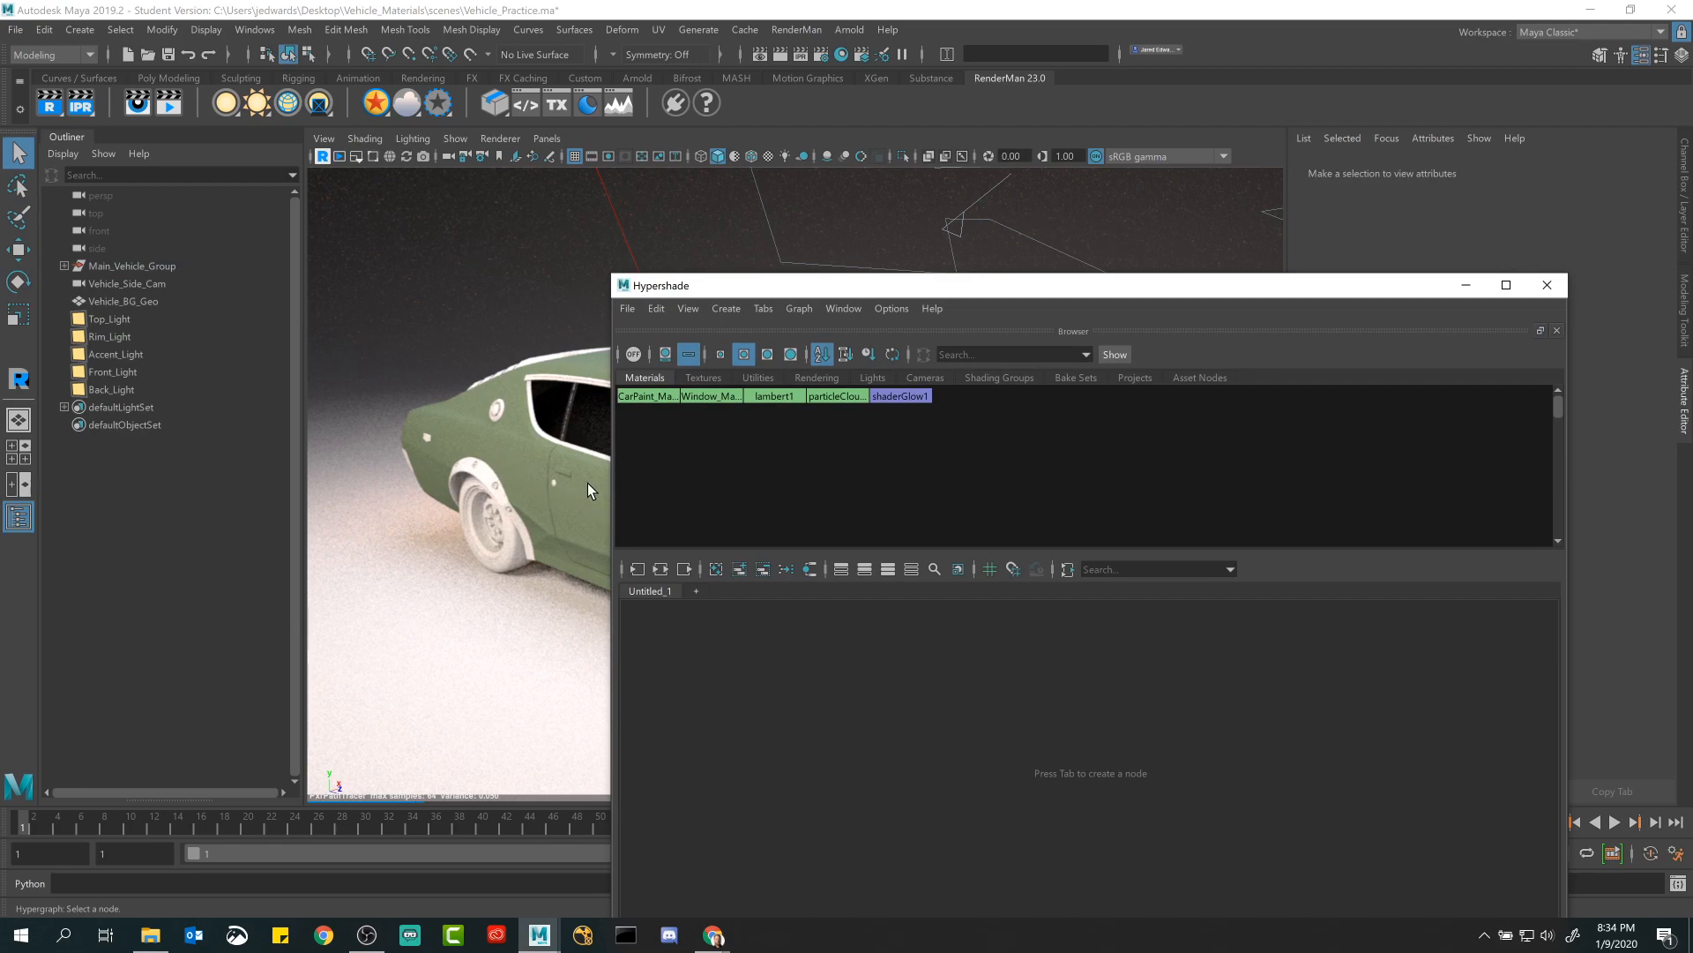
left_click_drag(890, 288, 989, 395)
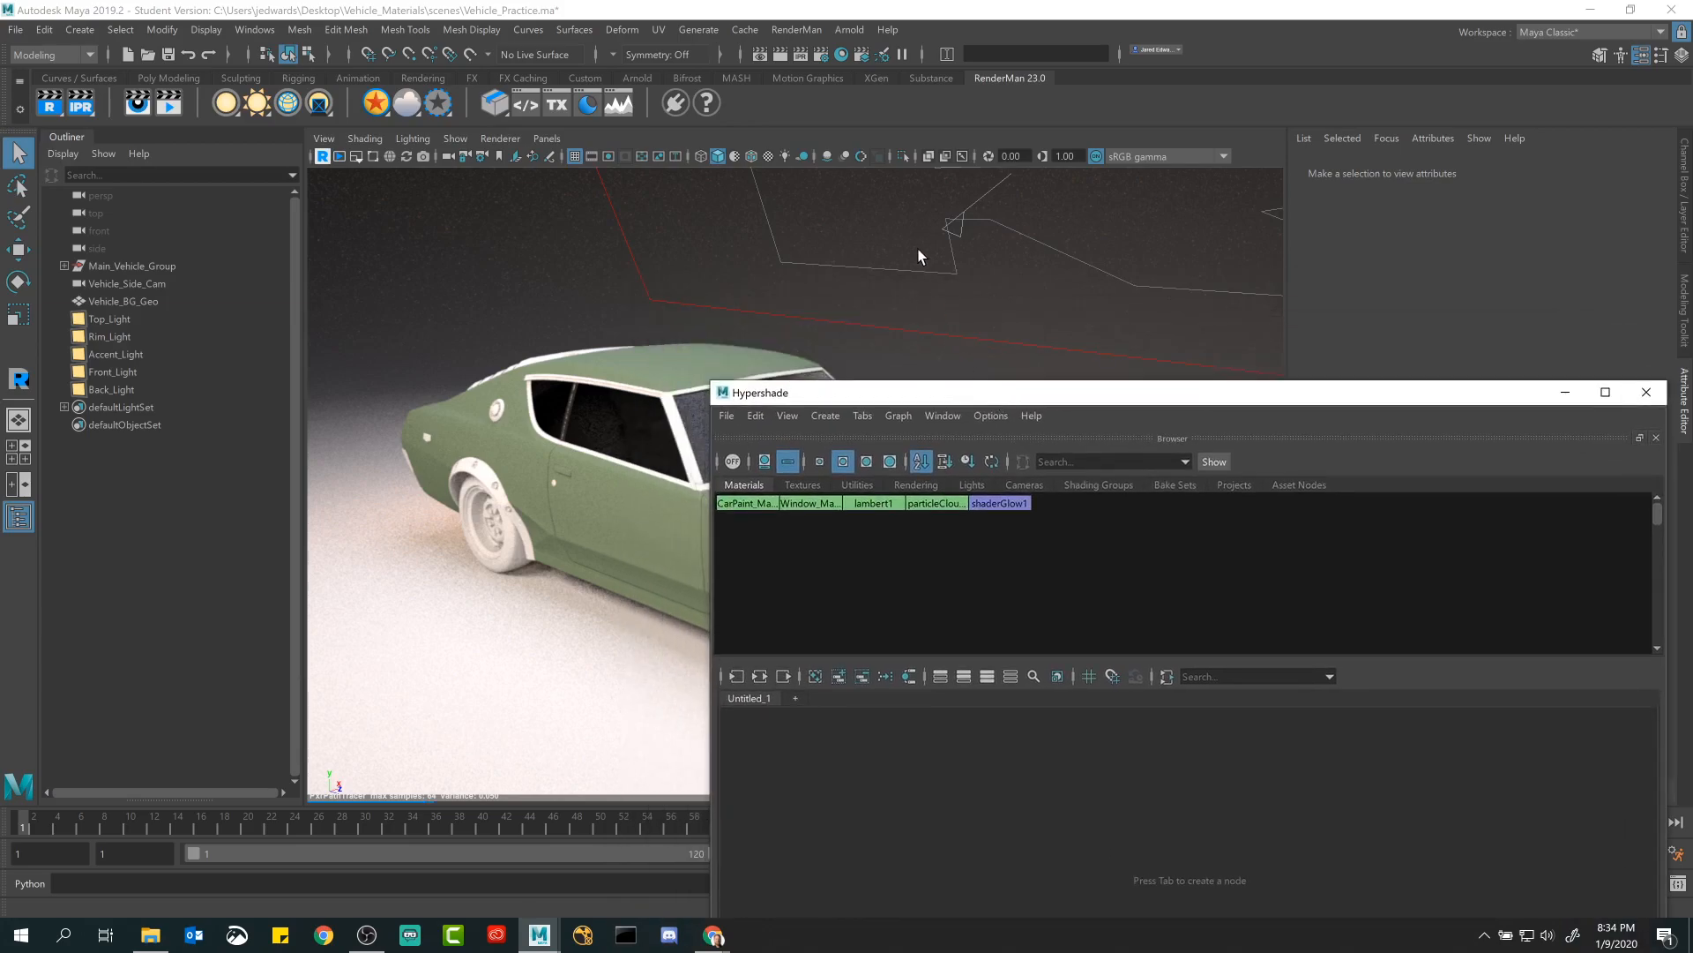
left_click(843, 122)
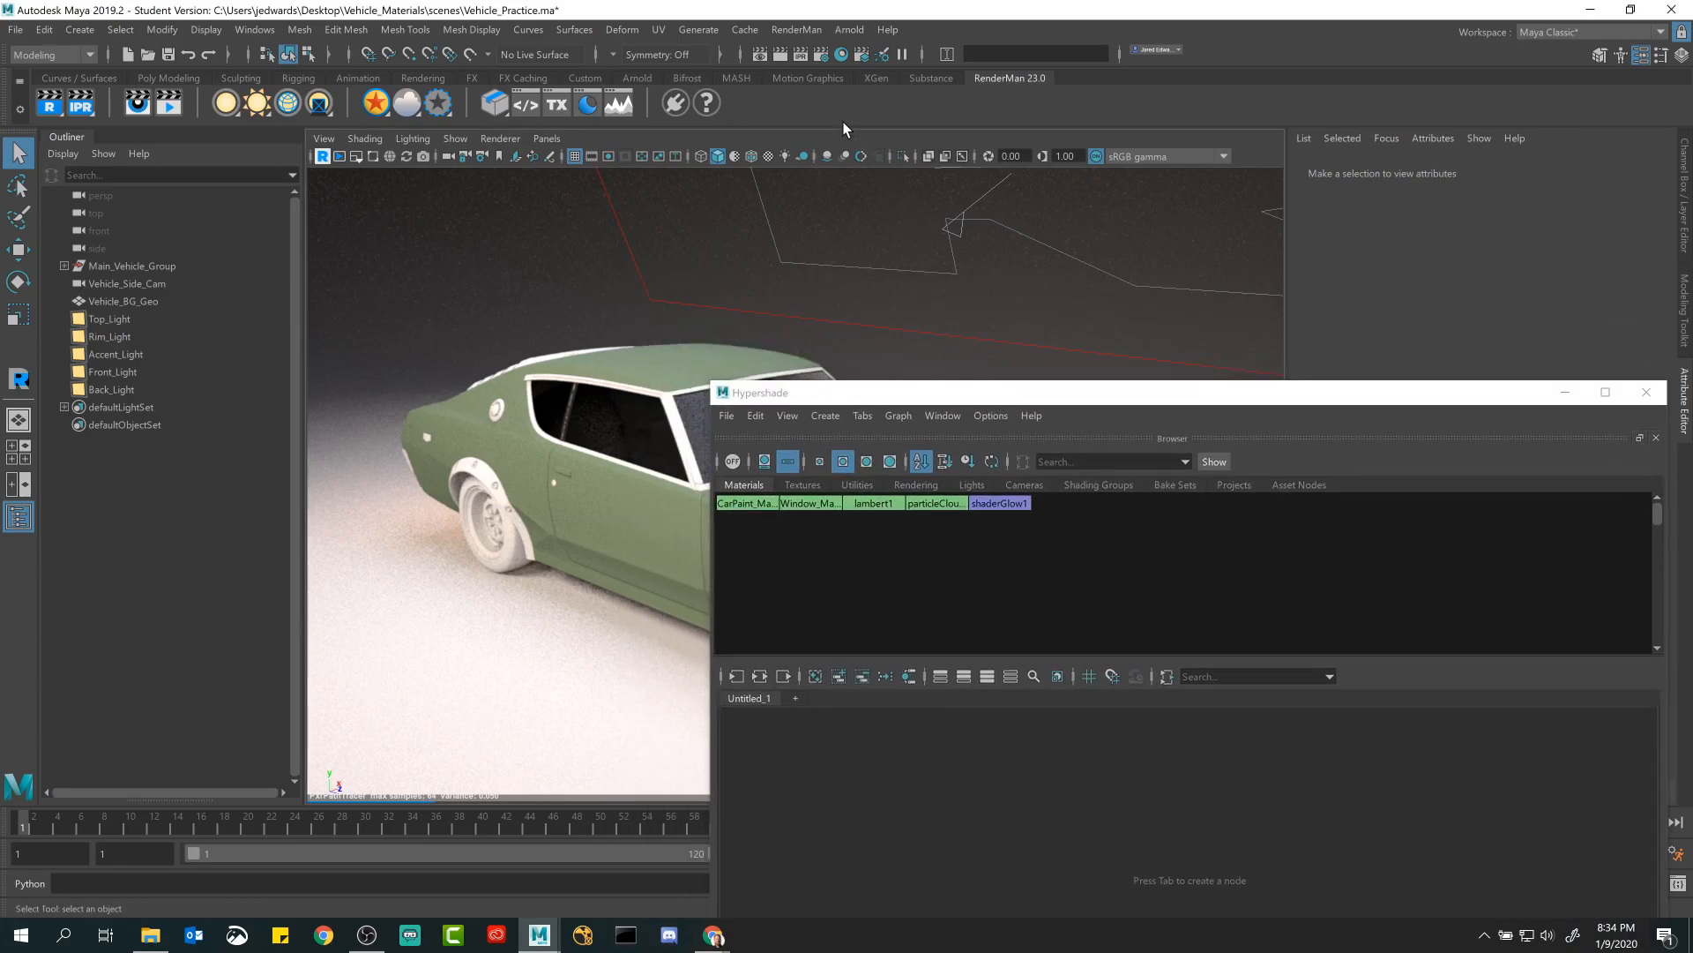
right_click(376, 106)
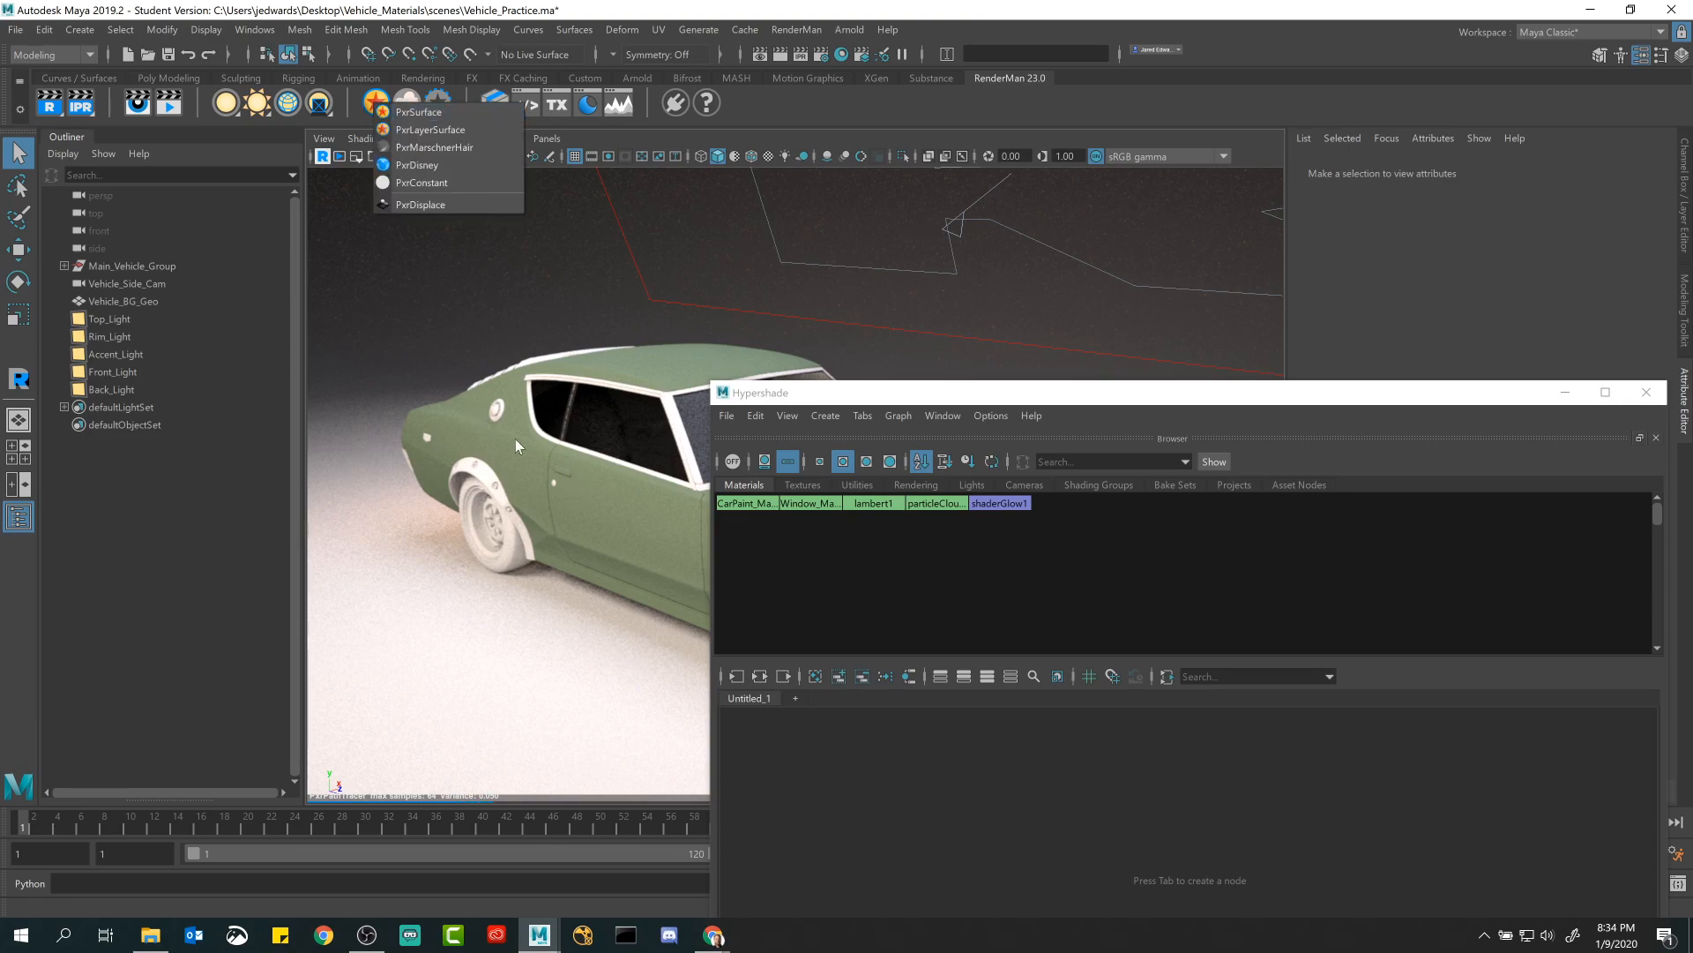
left_click(414, 112)
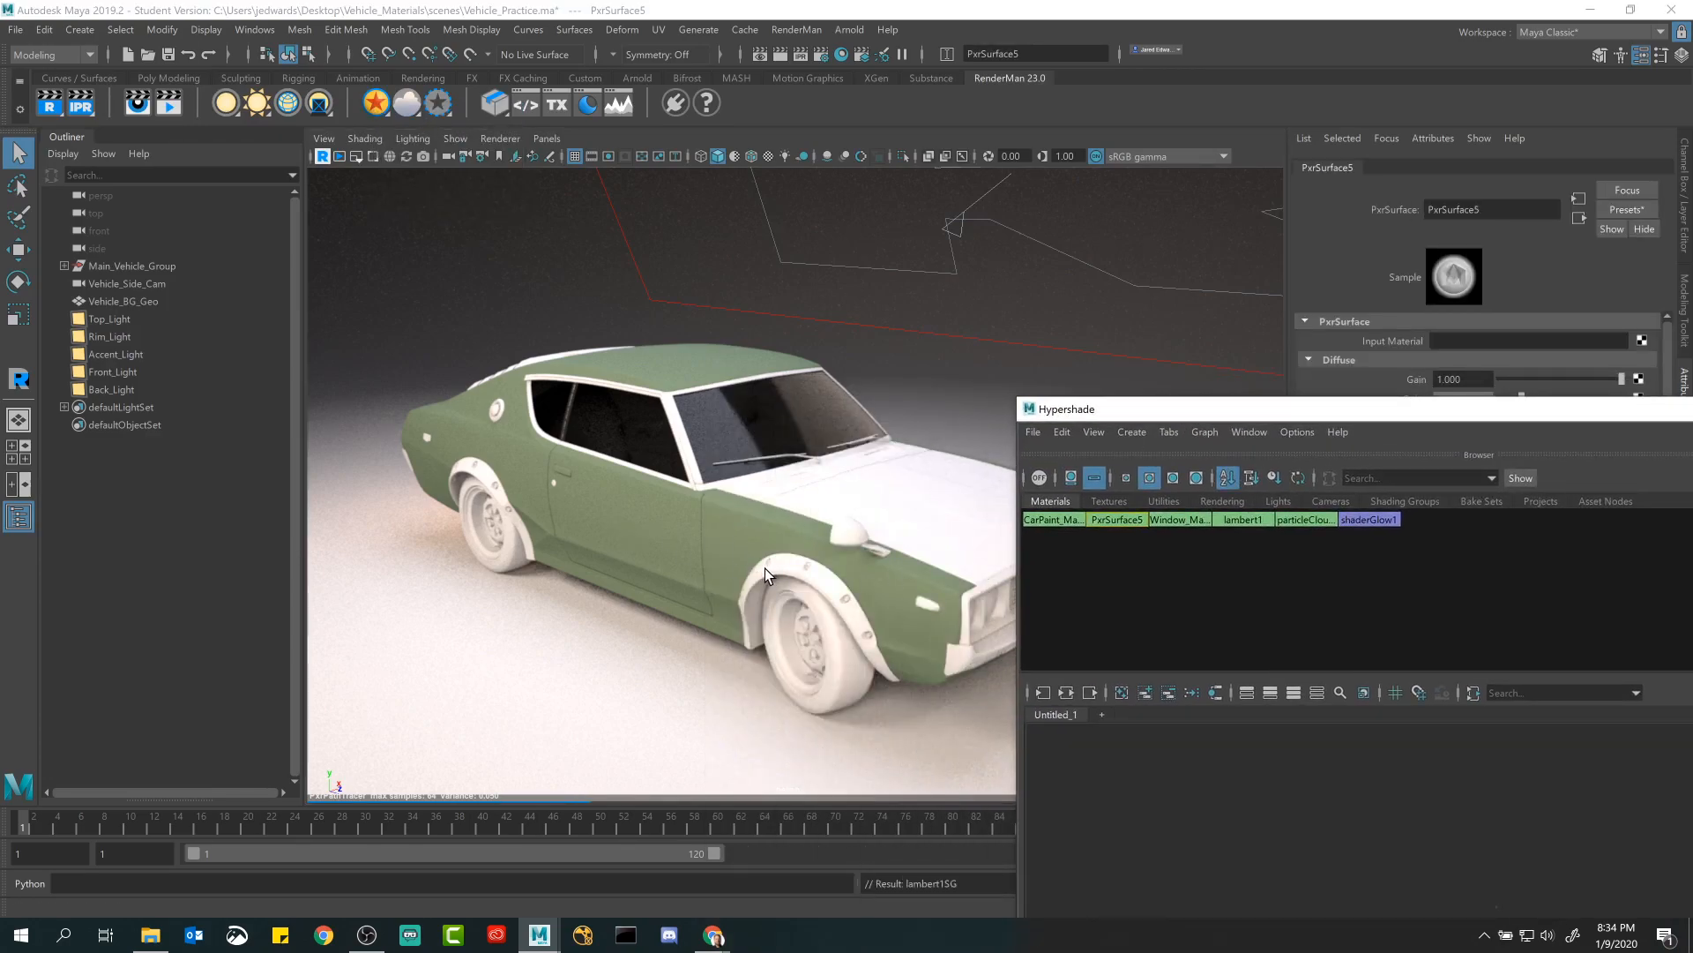
Rename the new PxrSurface material as CarPaint_Mustard_Material.
double_click(1117, 519)
type("CarPaint_")
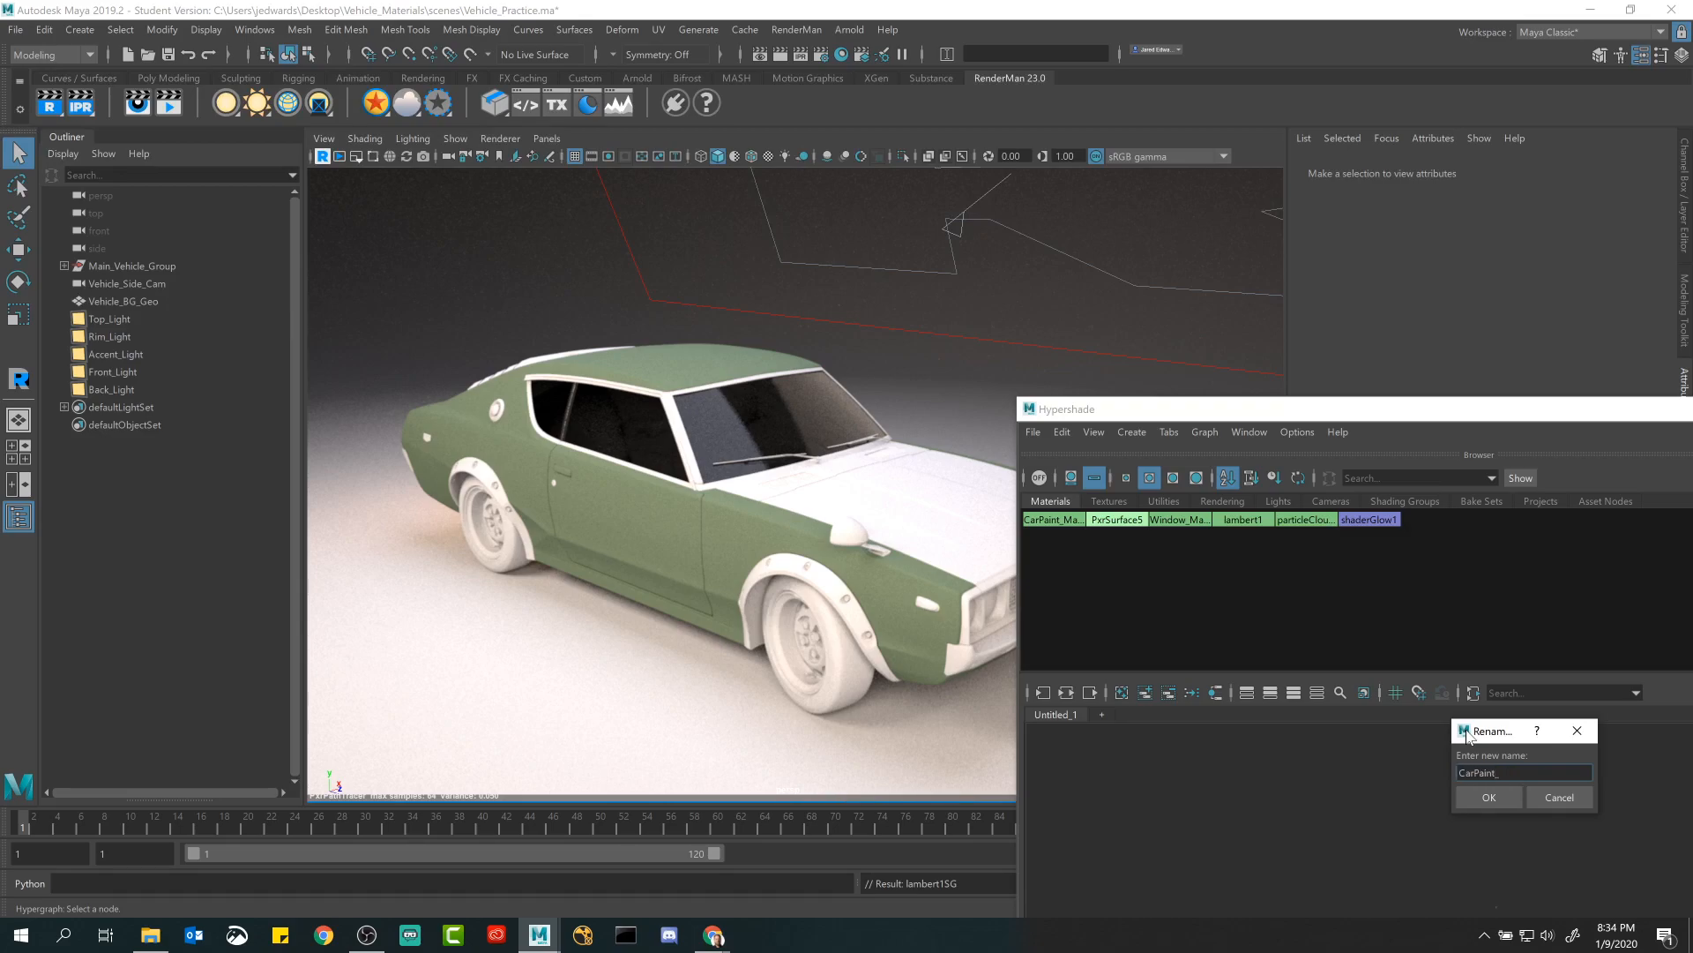
type("Mustard_Material")
key("Return")
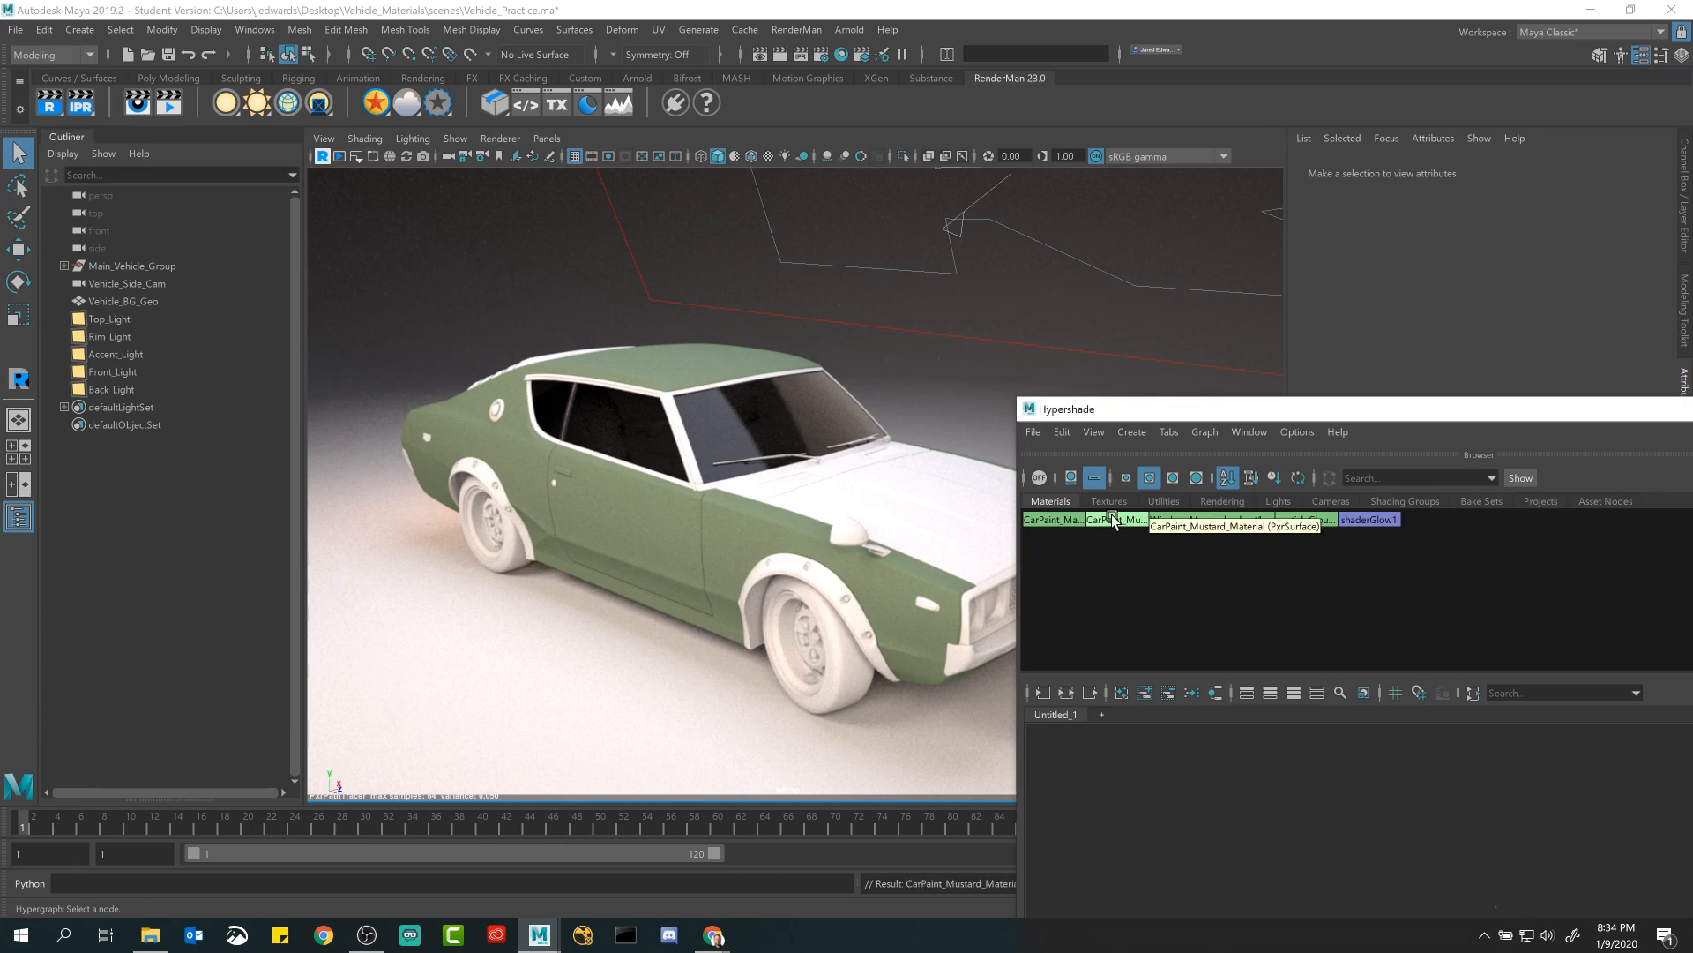
Rename CarPaint_Material as CarPaint_Army_Material.
double_click(1059, 522)
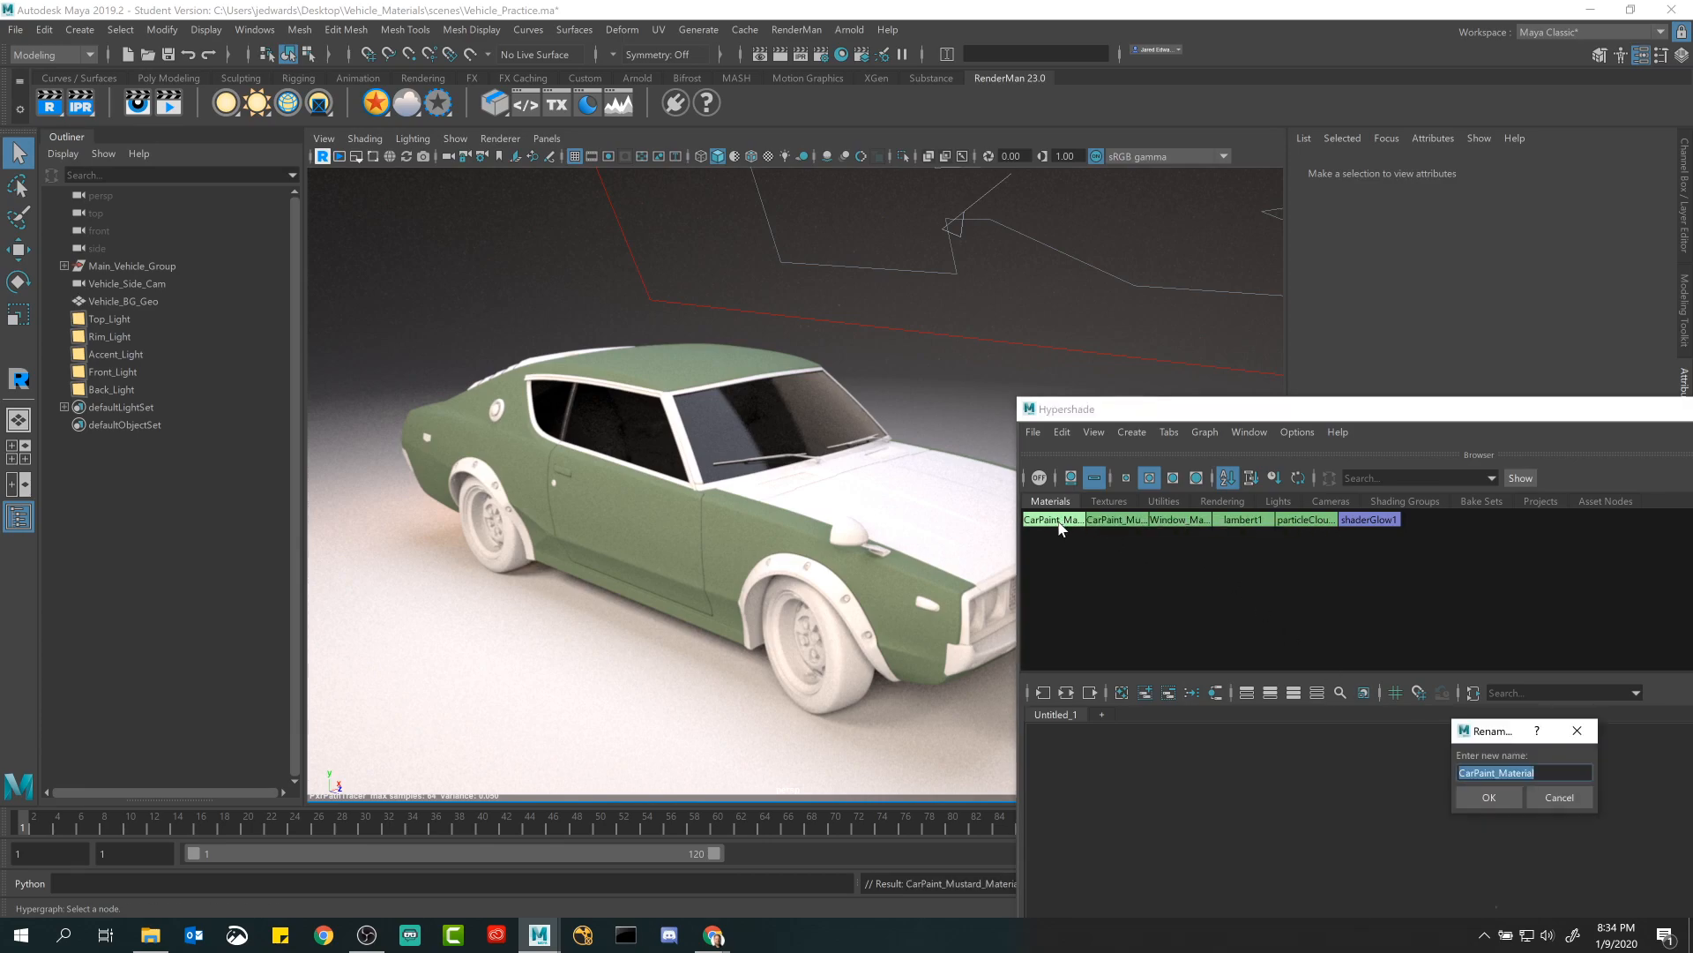
key("Left")
key("Left")
type("_Army")
key("BackSpace")
key("BackSpace")
key("BackSpace")
key("BackSpace")
key("BackSpace")
type("Army_")
key("Return")
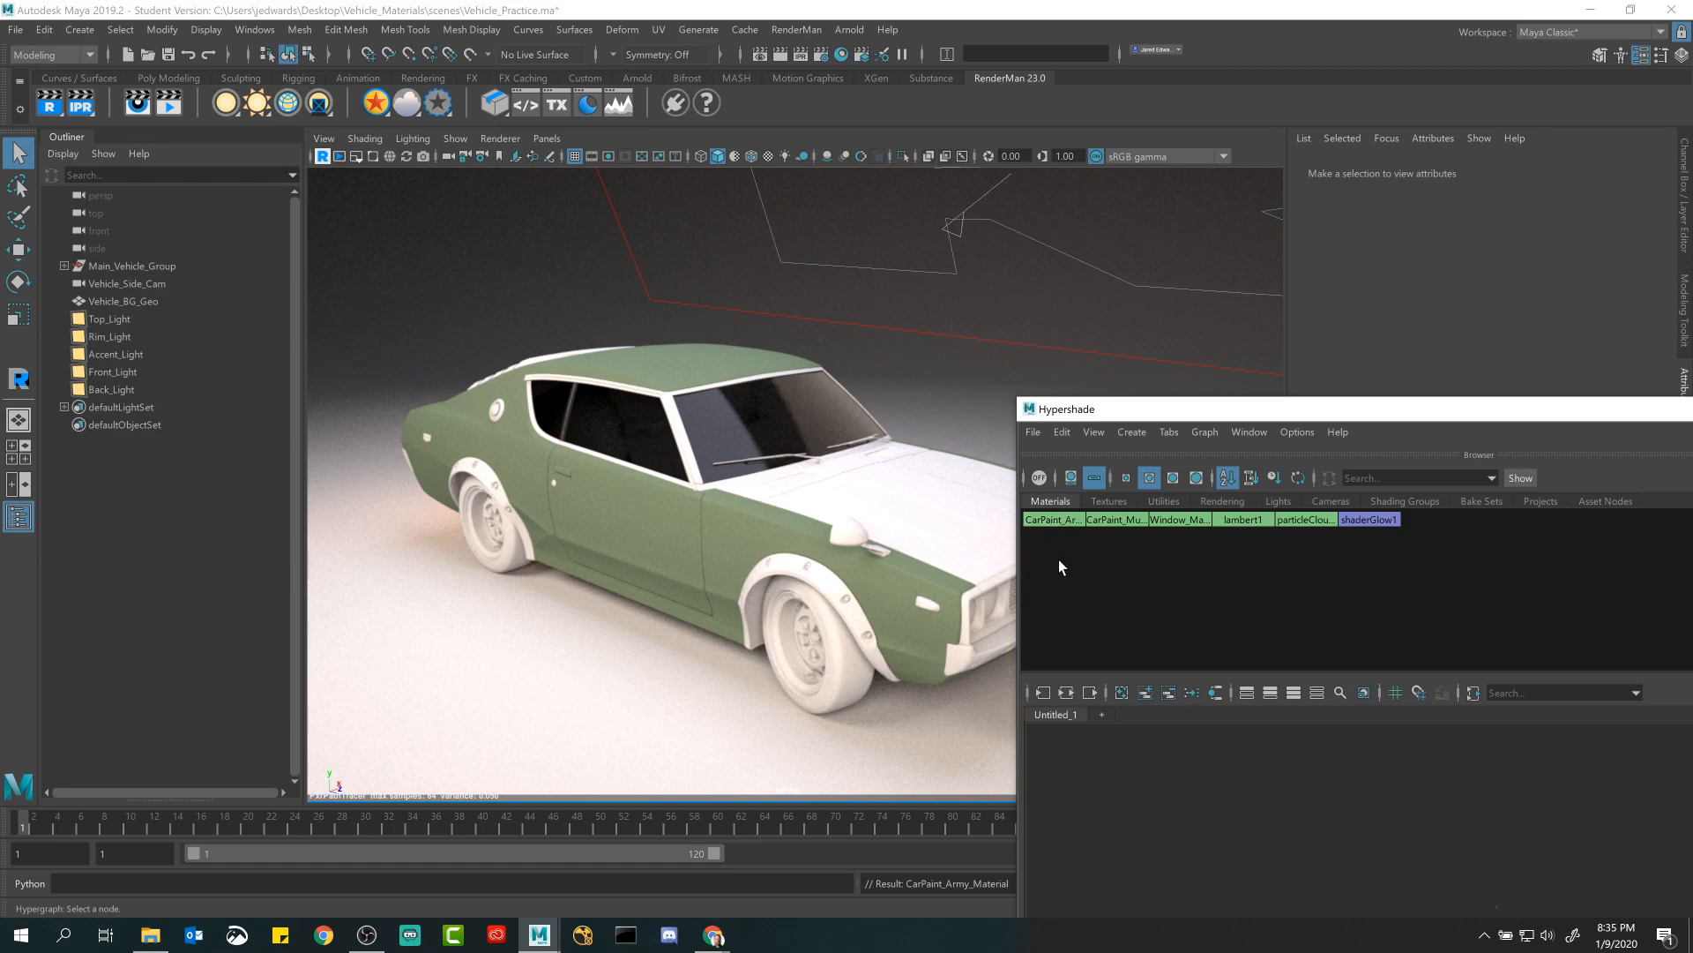
Select all objects that use CarPaint_Army_Material and assign CarPaint_Mustard_Material to them.
left_click_drag(1392, 416, 1488, 408)
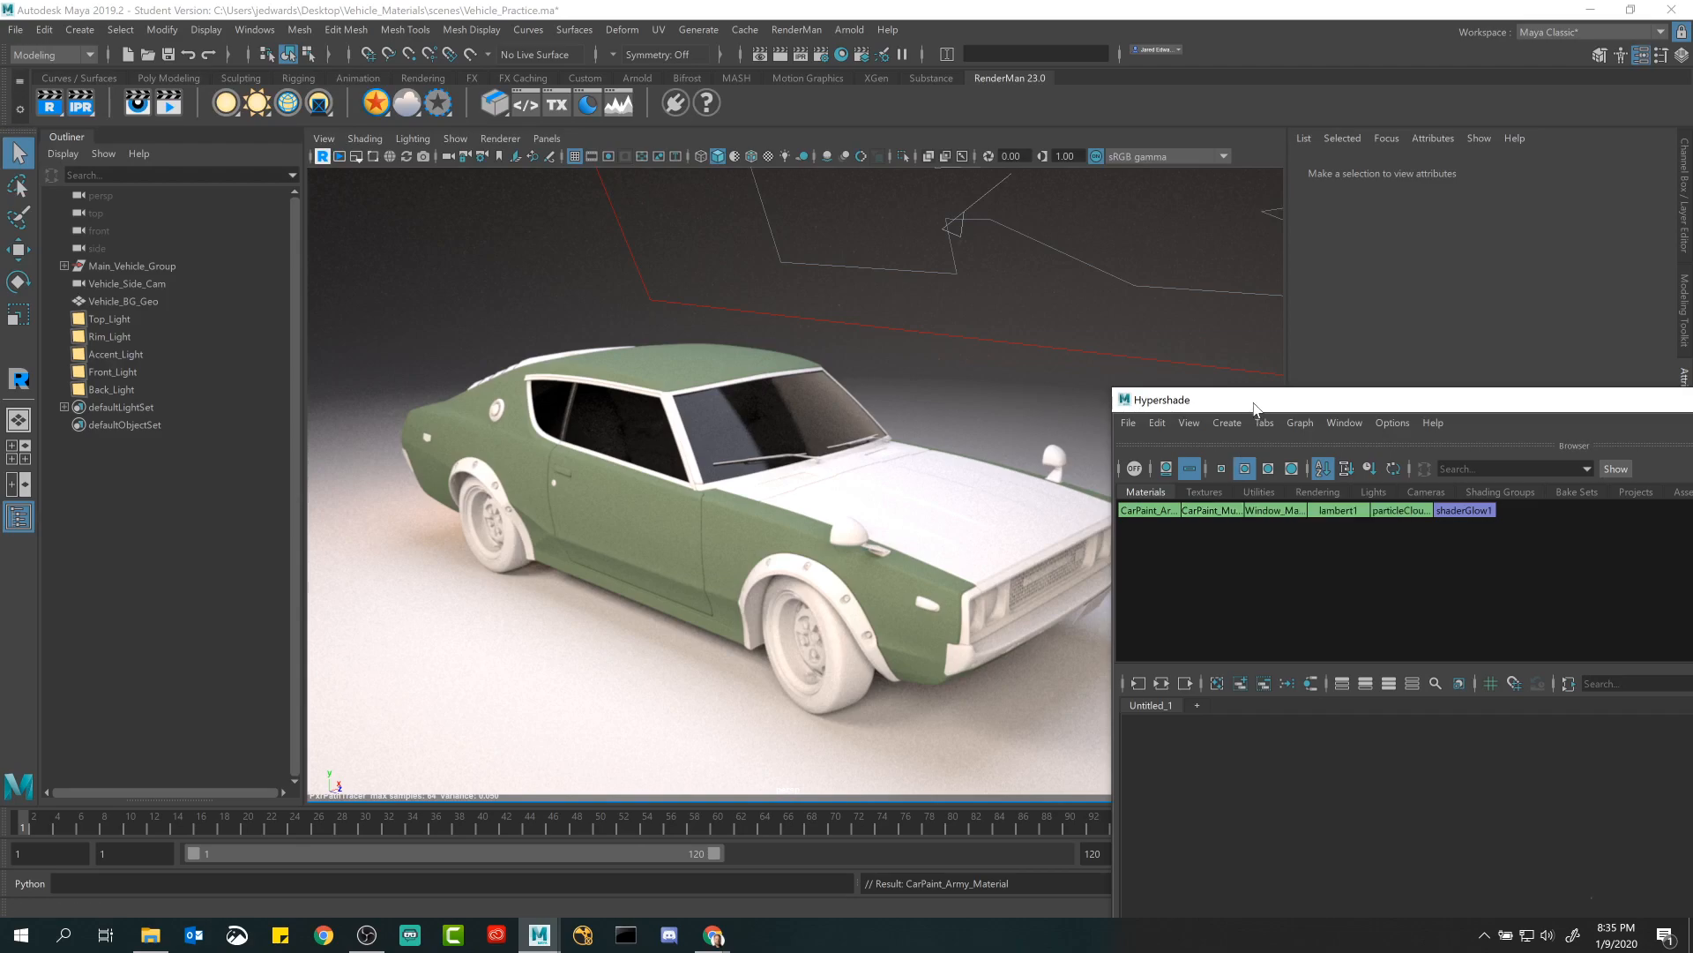
left_click_drag(1235, 400, 1173, 258)
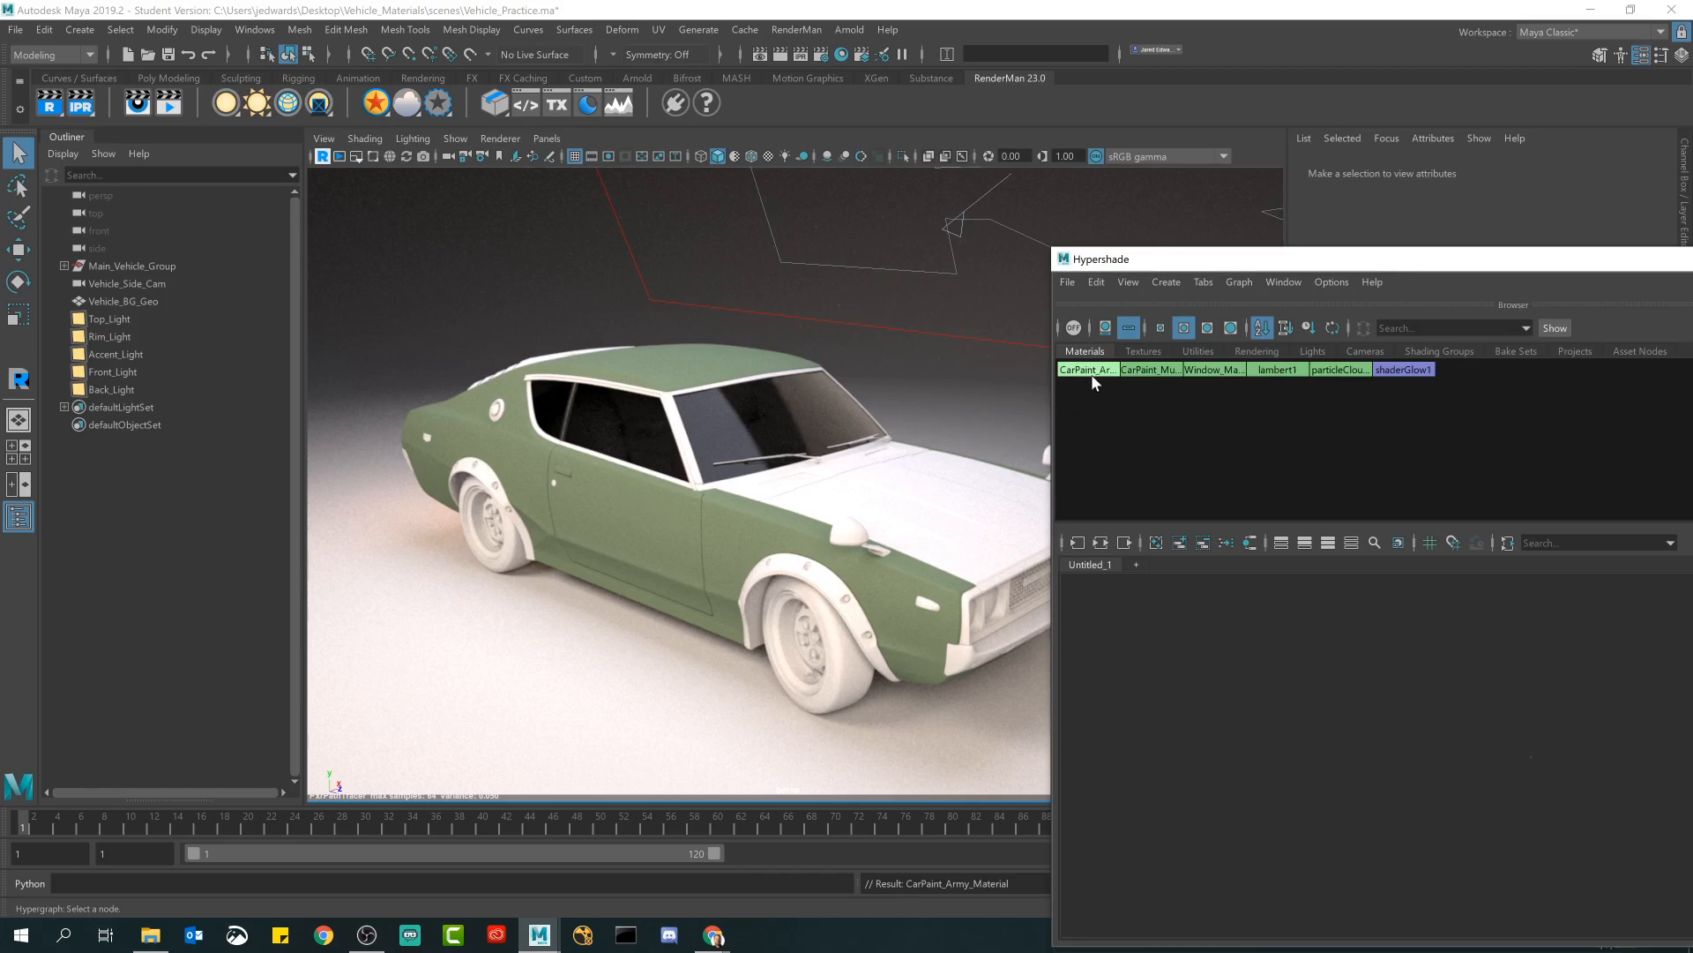
right_click(1092, 374)
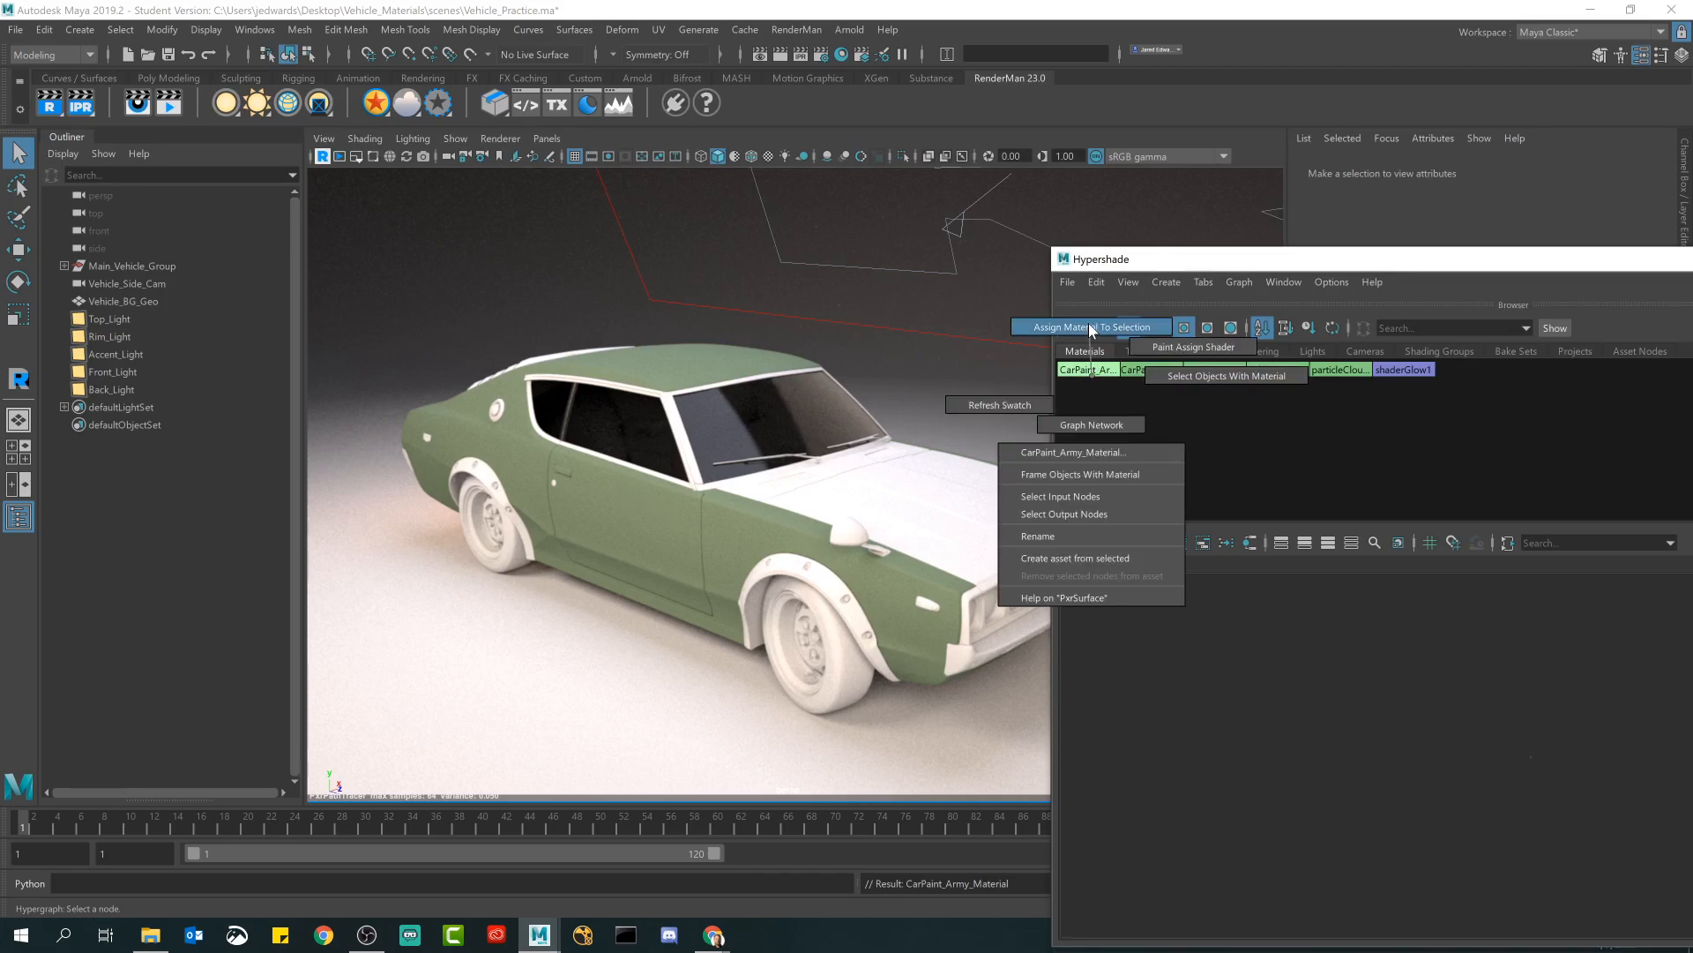
left_click(1177, 384)
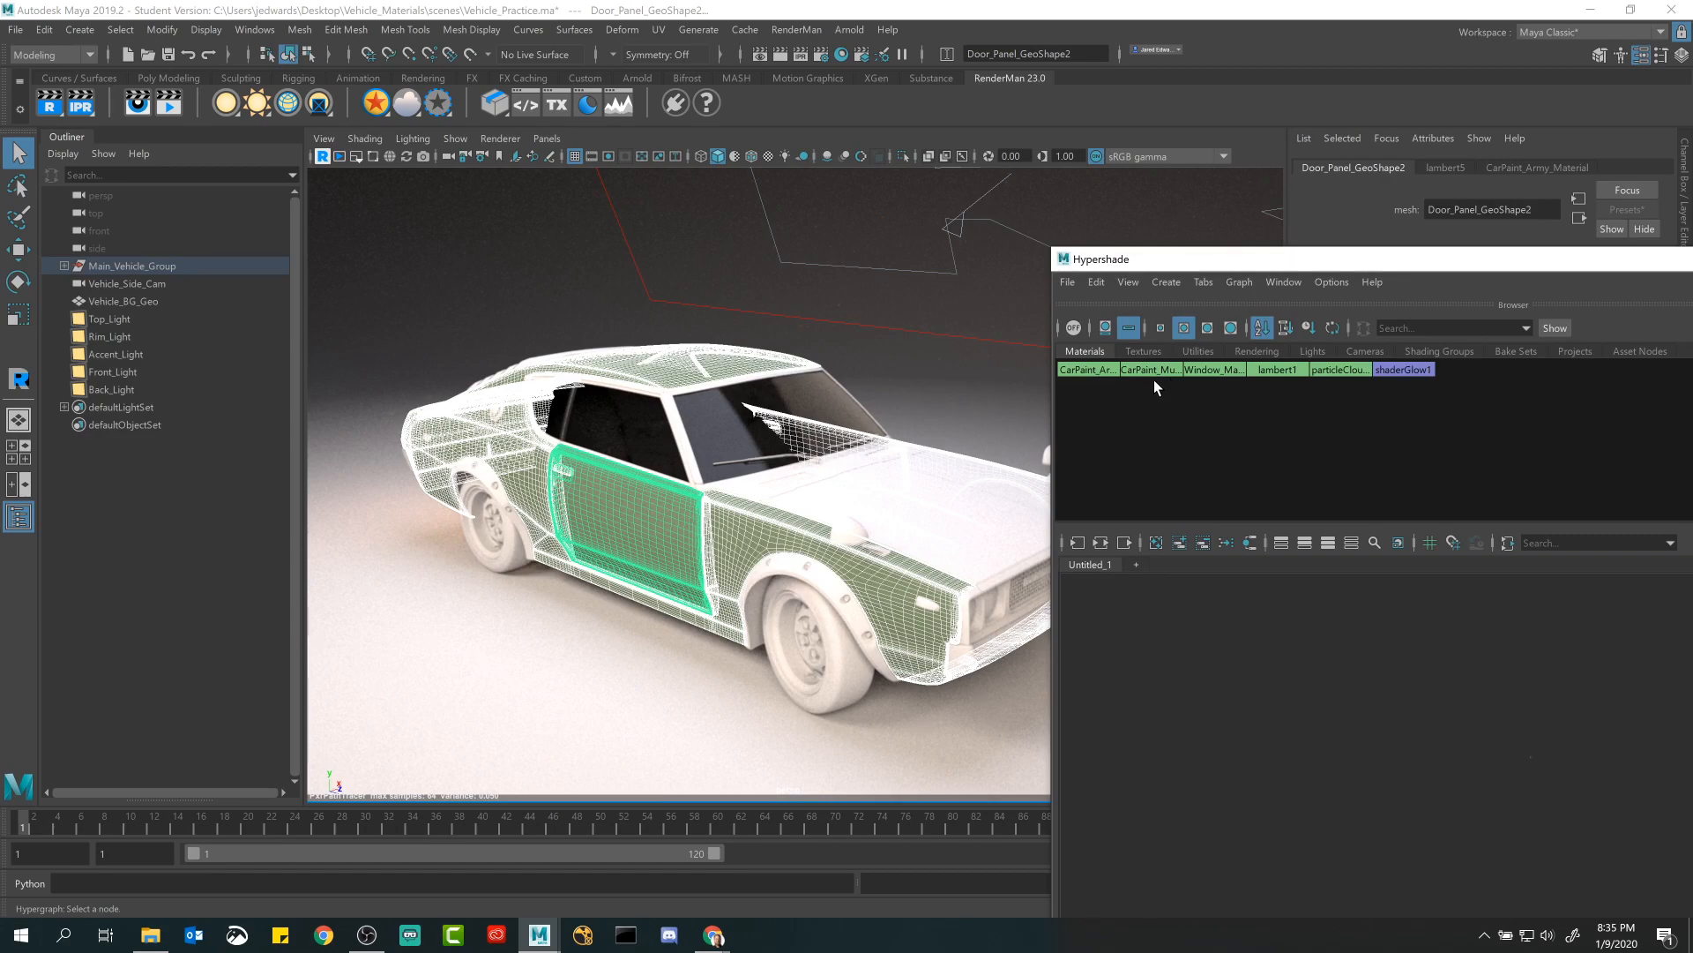
right_click_drag(1152, 367, 1141, 321)
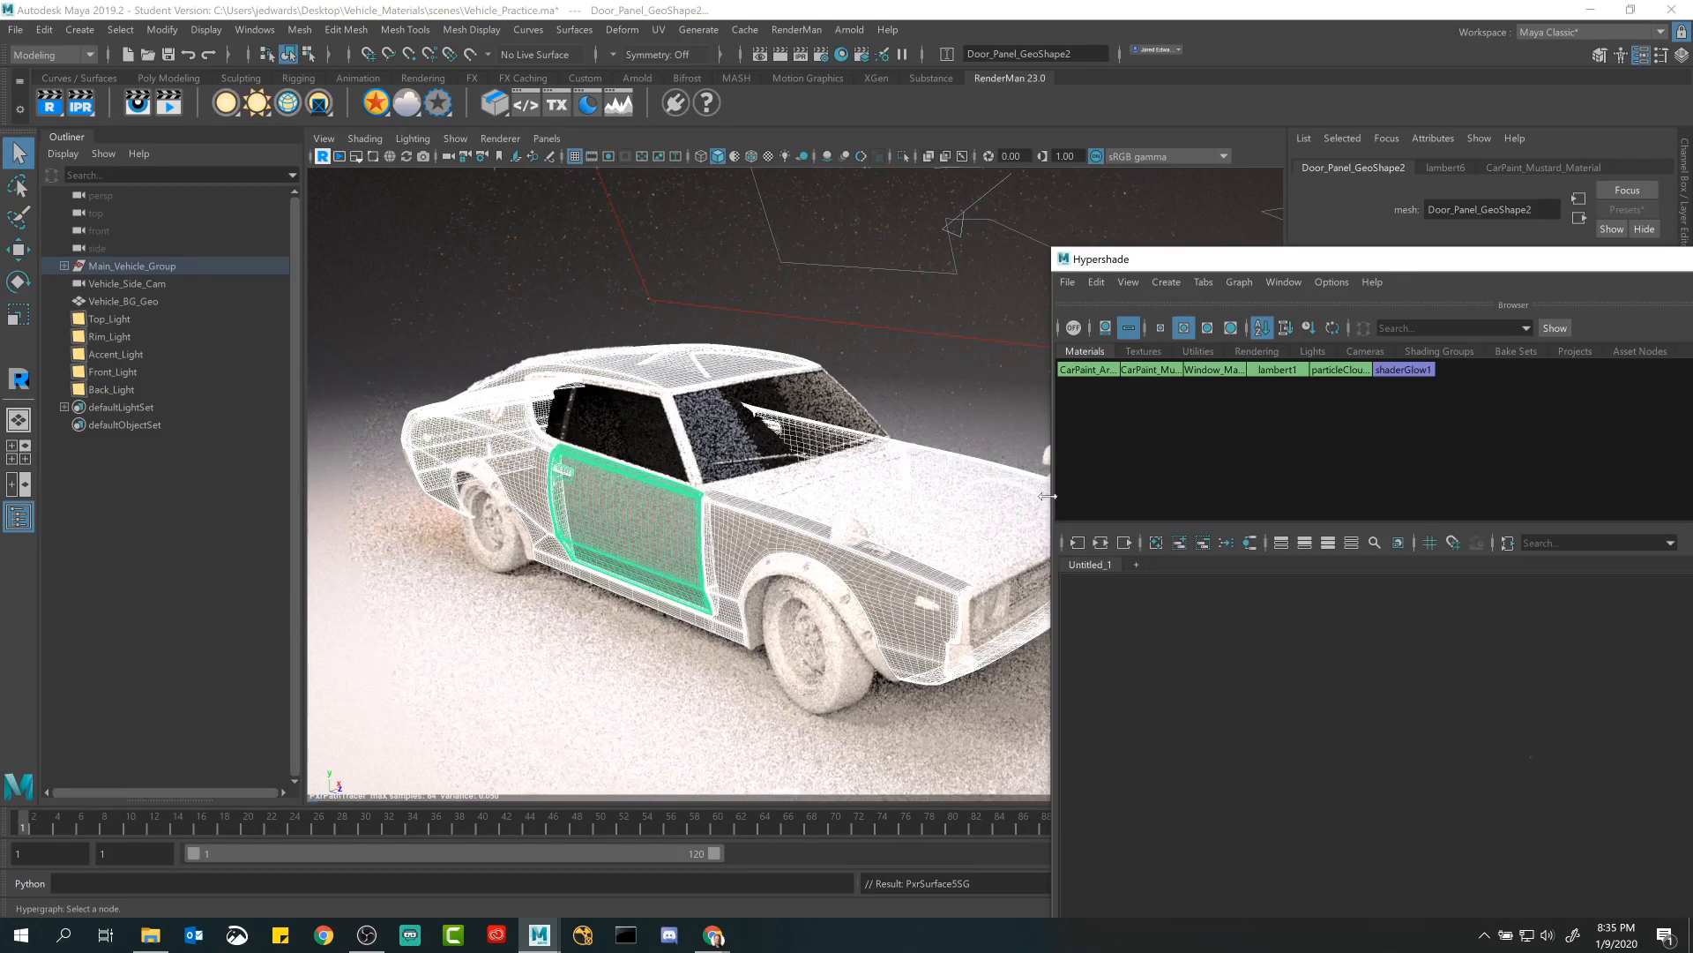
Select all objects that use CarPaint_Mustard_Material, assign CarPaint_Army_Material to them, and minimise the Hypershade.
left_click(1163, 429)
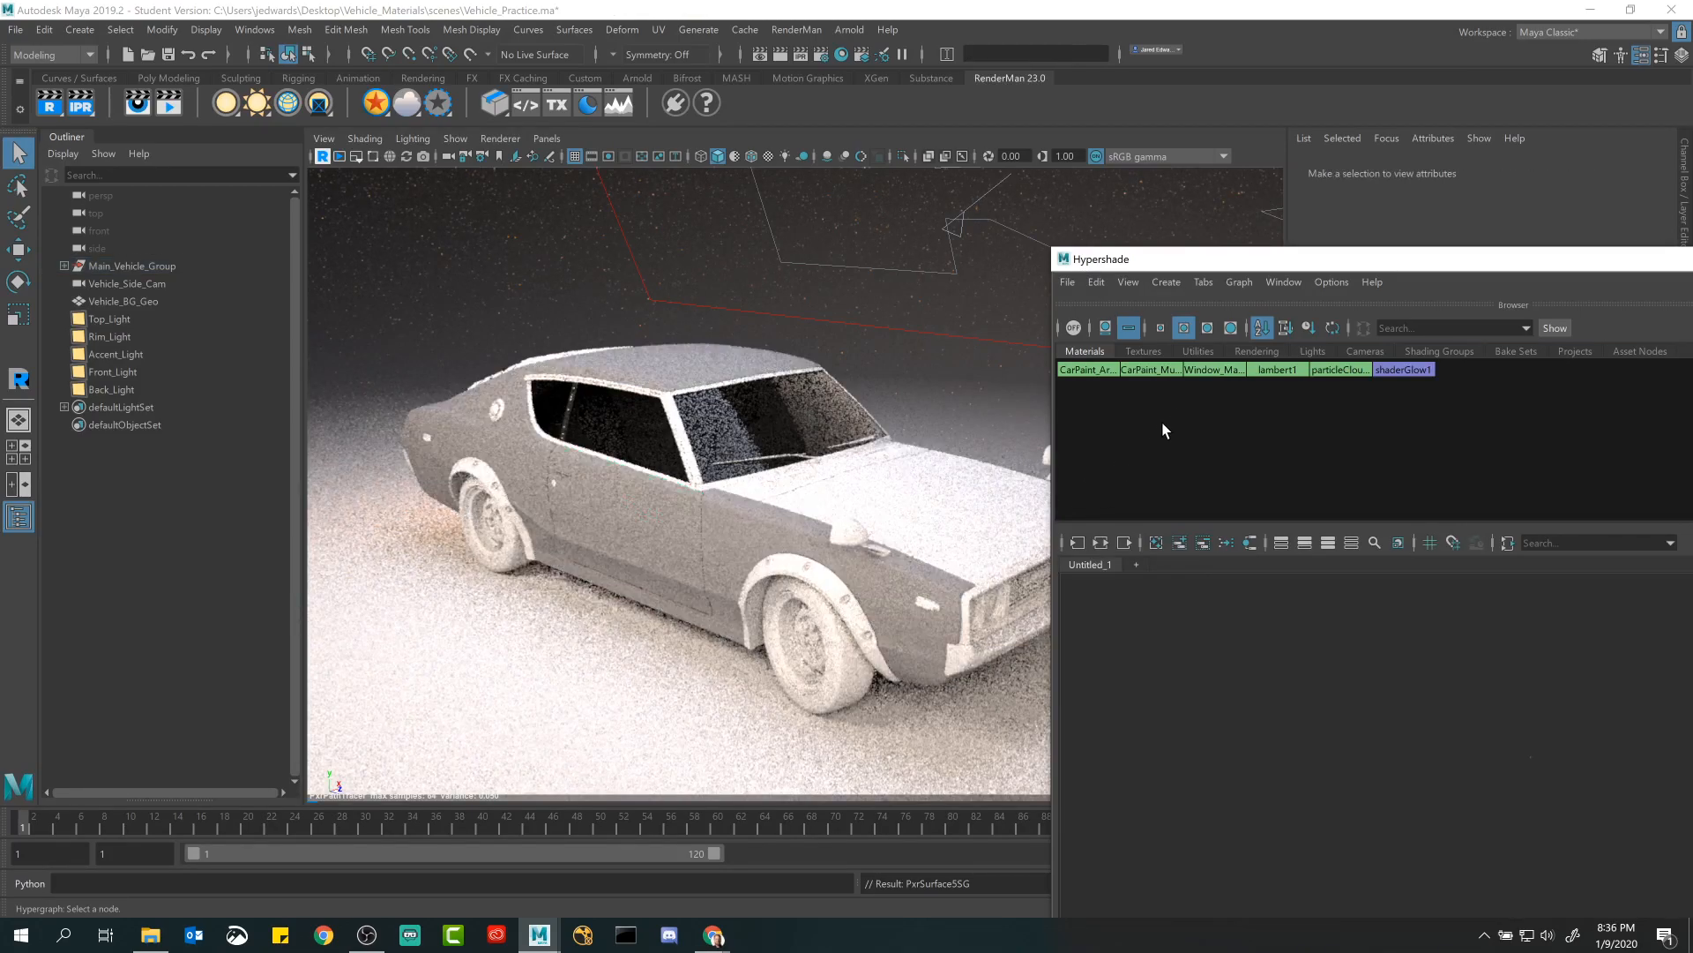
right_click(1150, 366)
left_click(1226, 369)
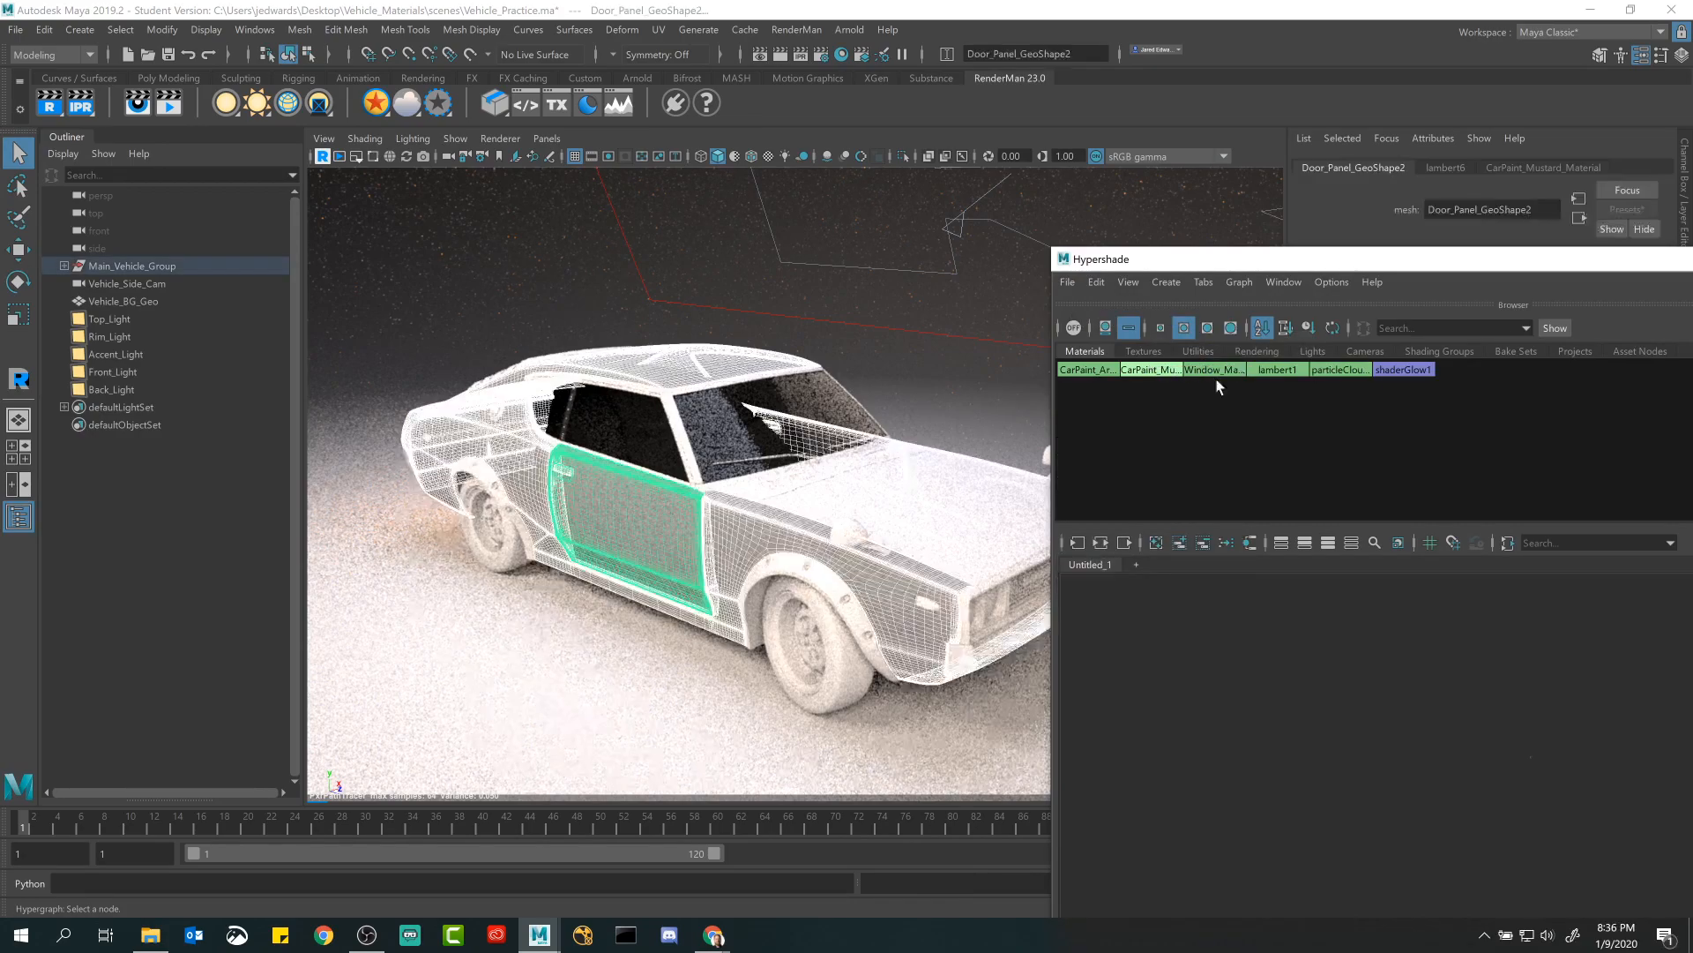
right_click(1091, 374)
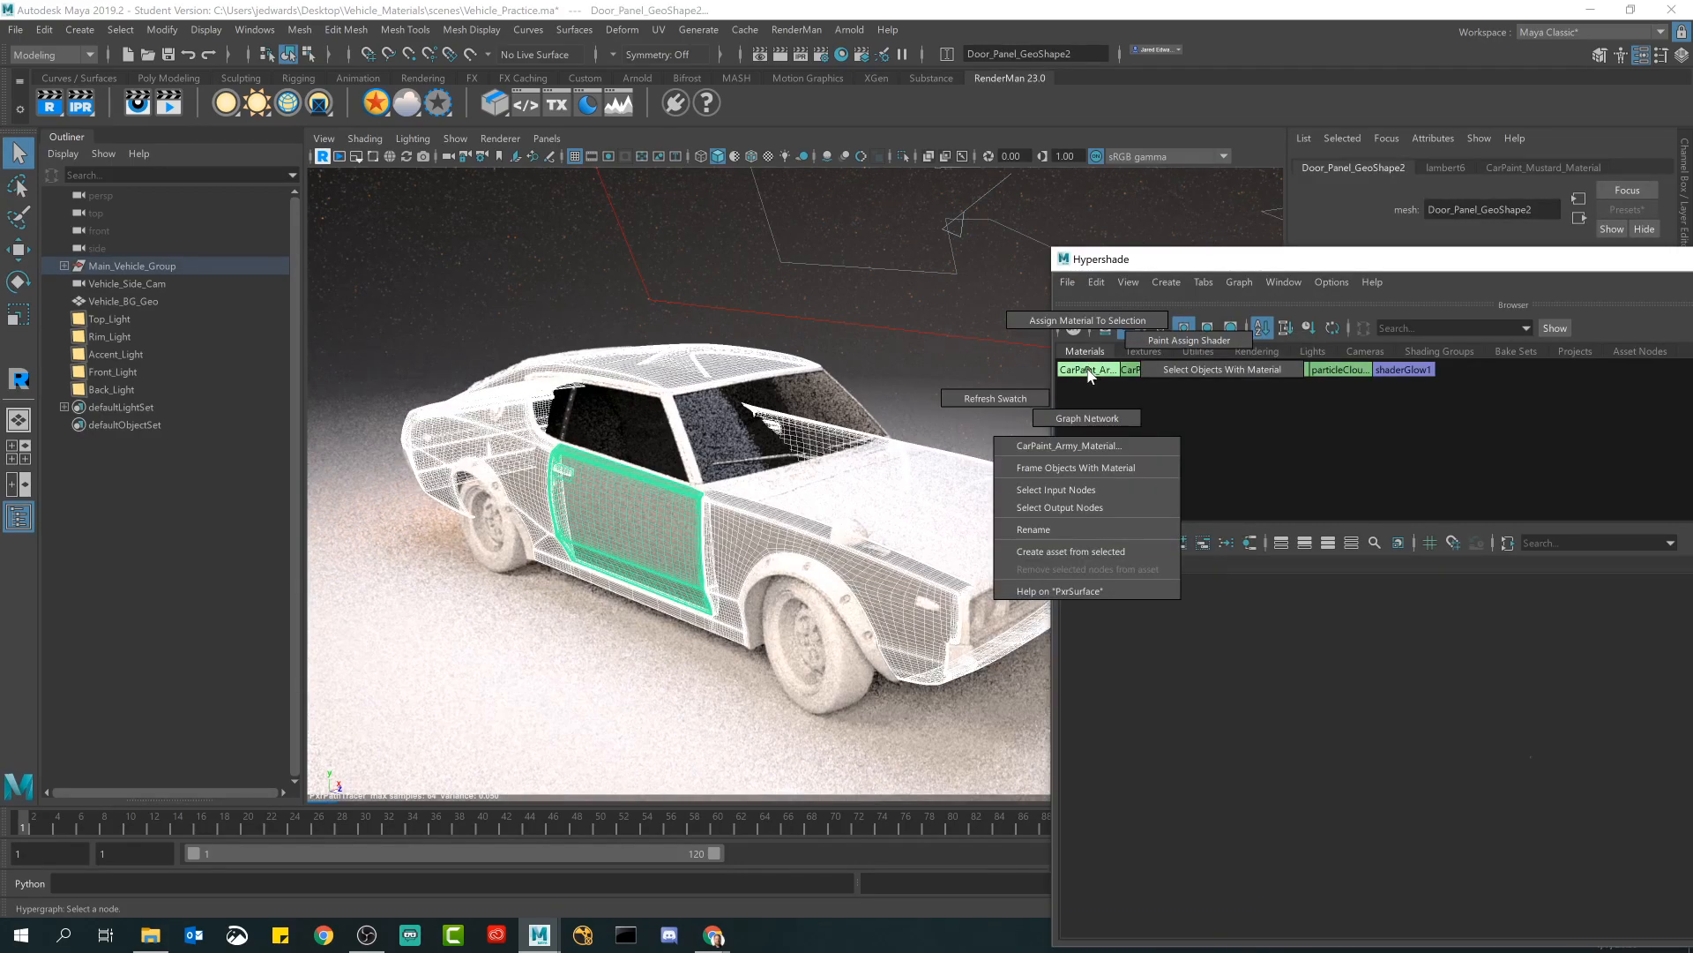
left_click(1089, 318)
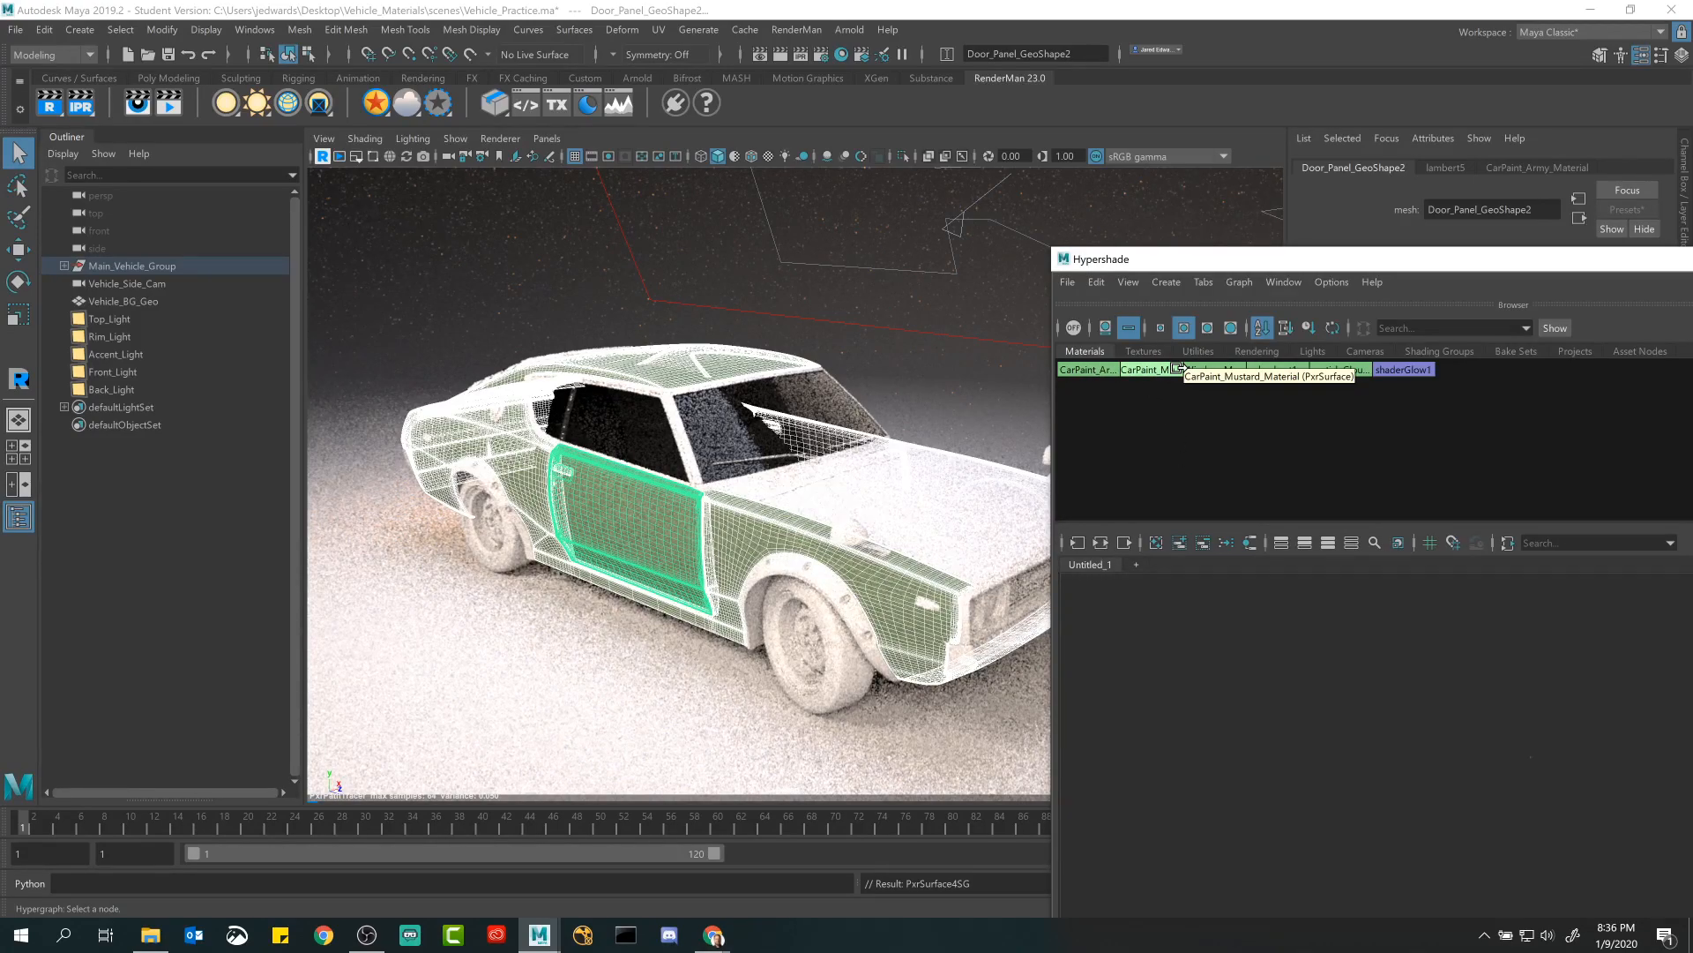
left_click_drag(1600, 258, 1405, 233)
left_click(1411, 226)
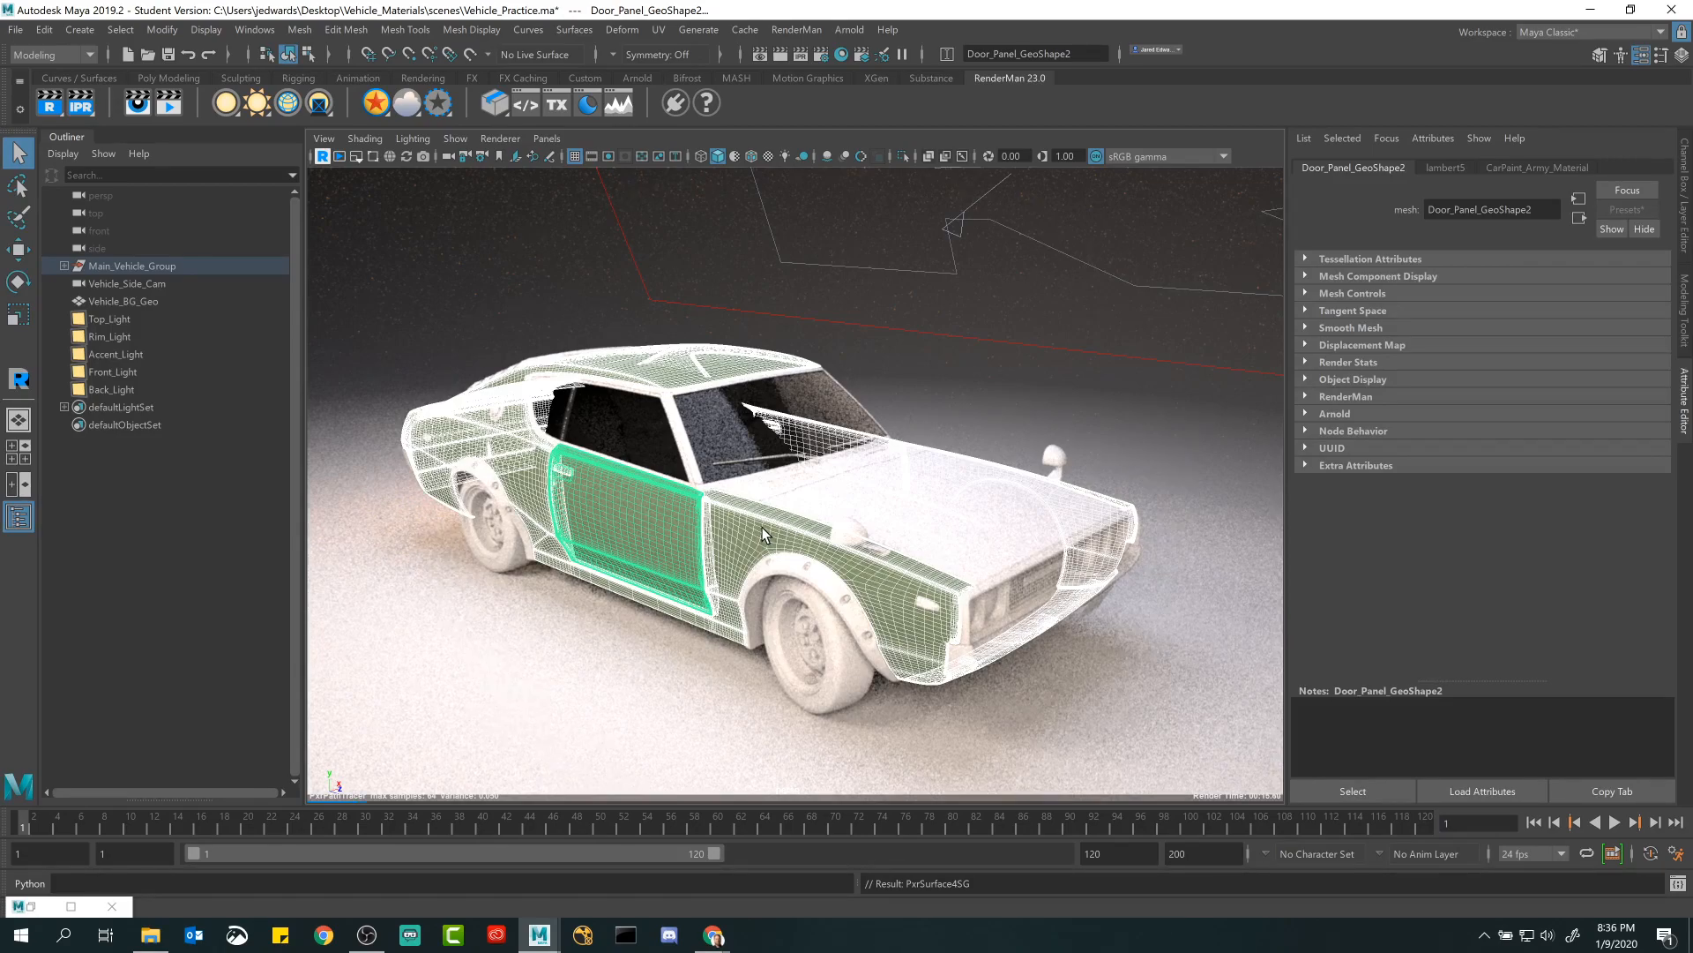
Restore the Hypershade, switch the army-painted body panels to CarPaint_Mustard_Material, and minimise the Hypershade.
left_click(651, 506)
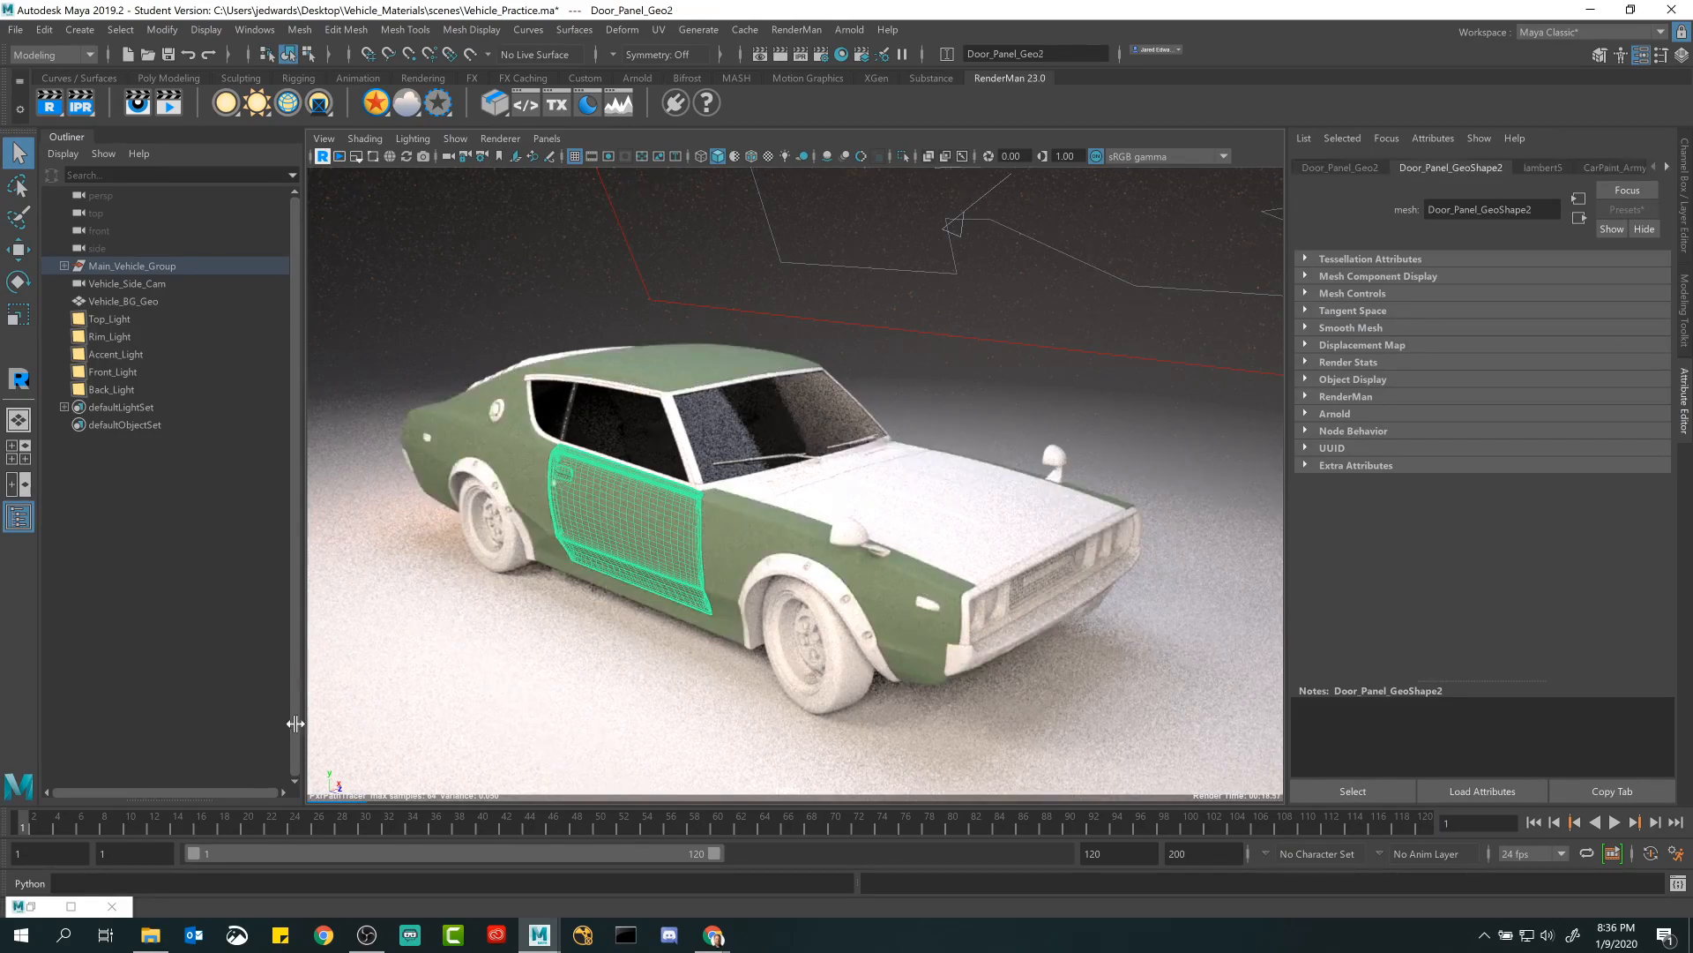
left_click(71, 906)
right_click_drag(594, 338, 651, 288)
left_click(1412, 226)
Select the car's door panel and show the attributes of CarPaint_Mustard_Material.
left_click(629, 527)
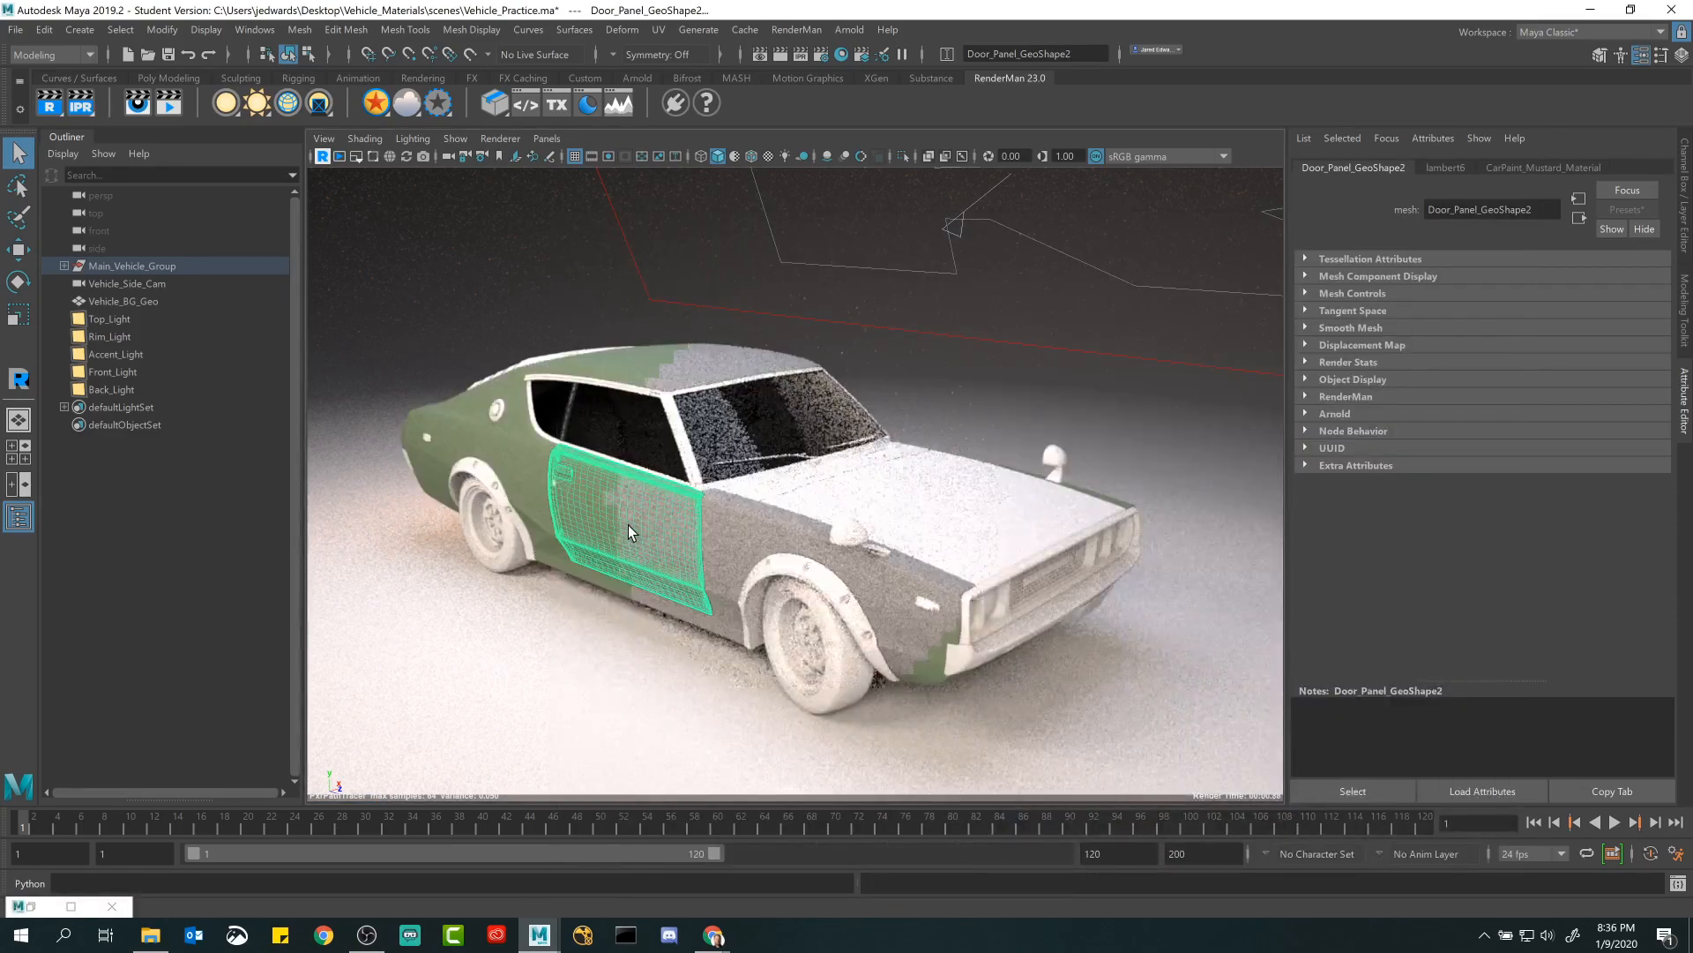
left_click(1543, 168)
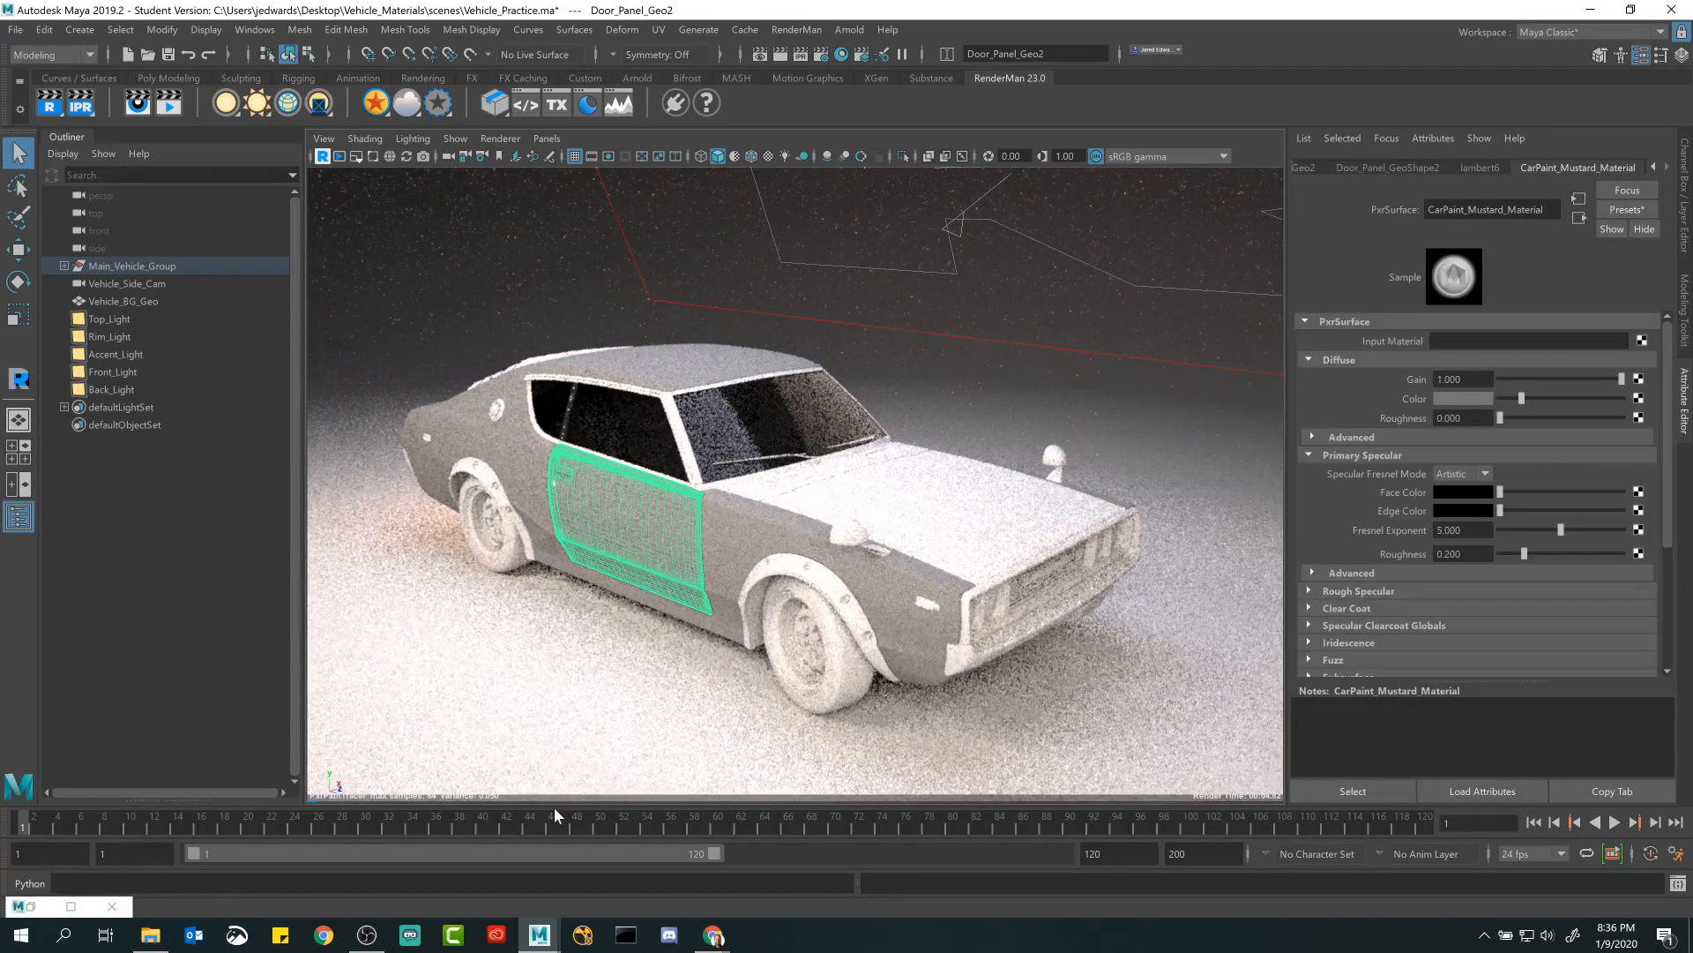
Switch to the browser, show image results for mustard, and place the window beside Maya as a colour reference.
mouse_move(714, 935)
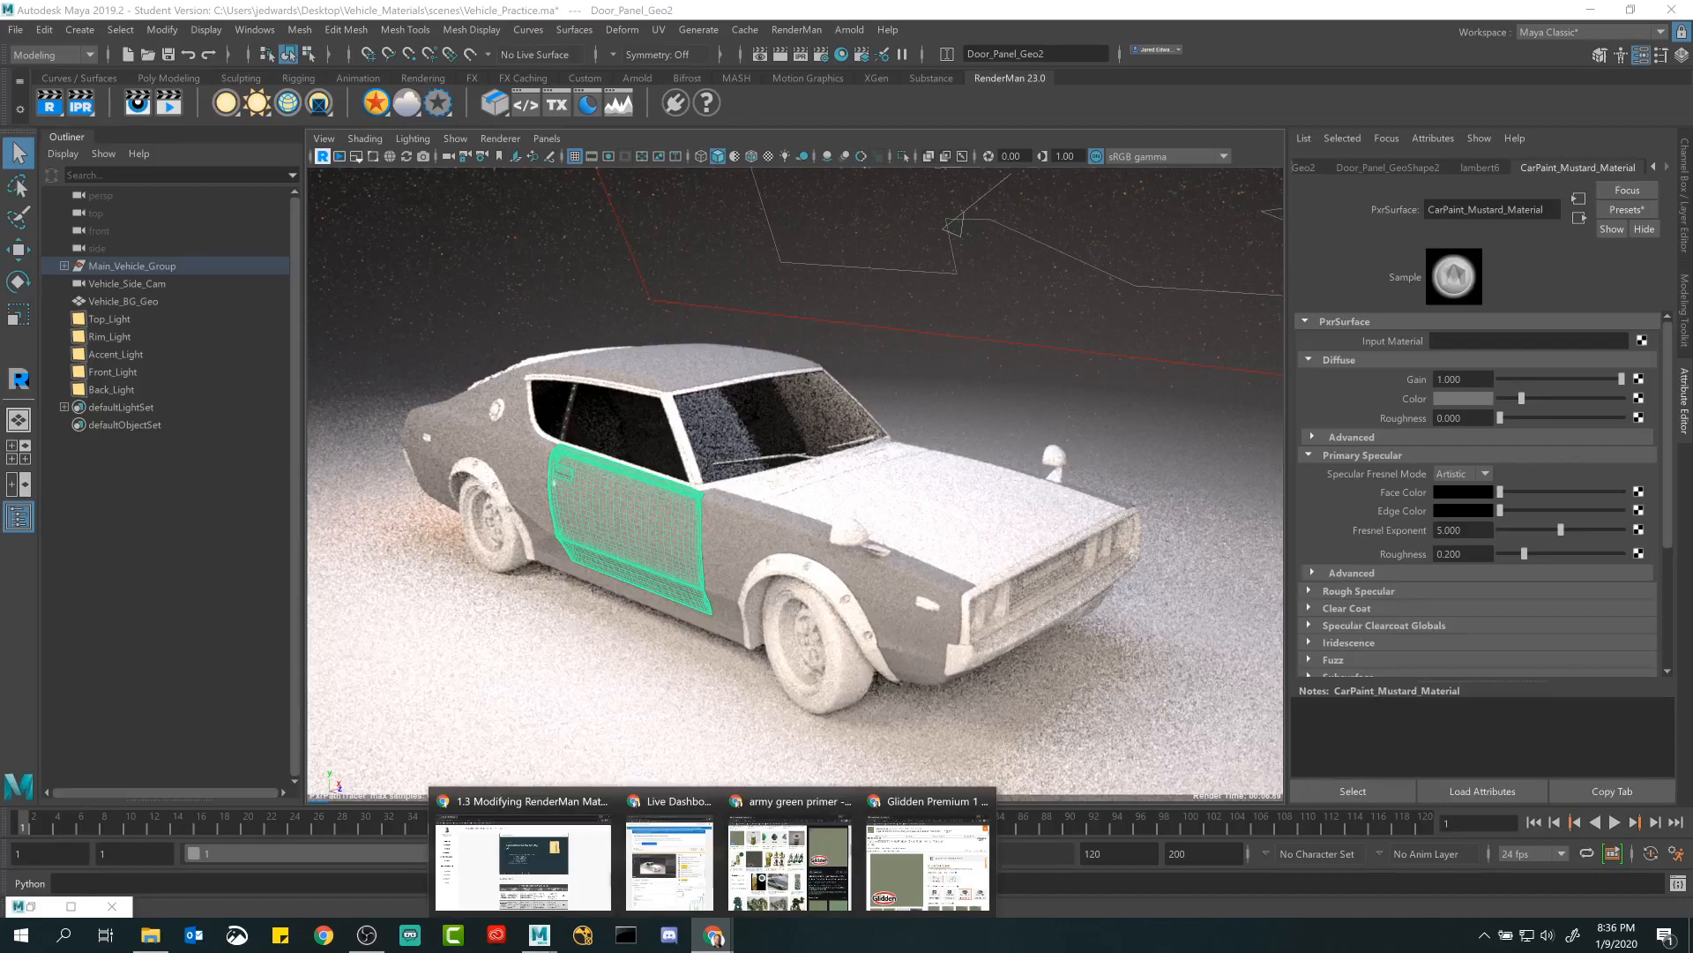
left_click(952, 865)
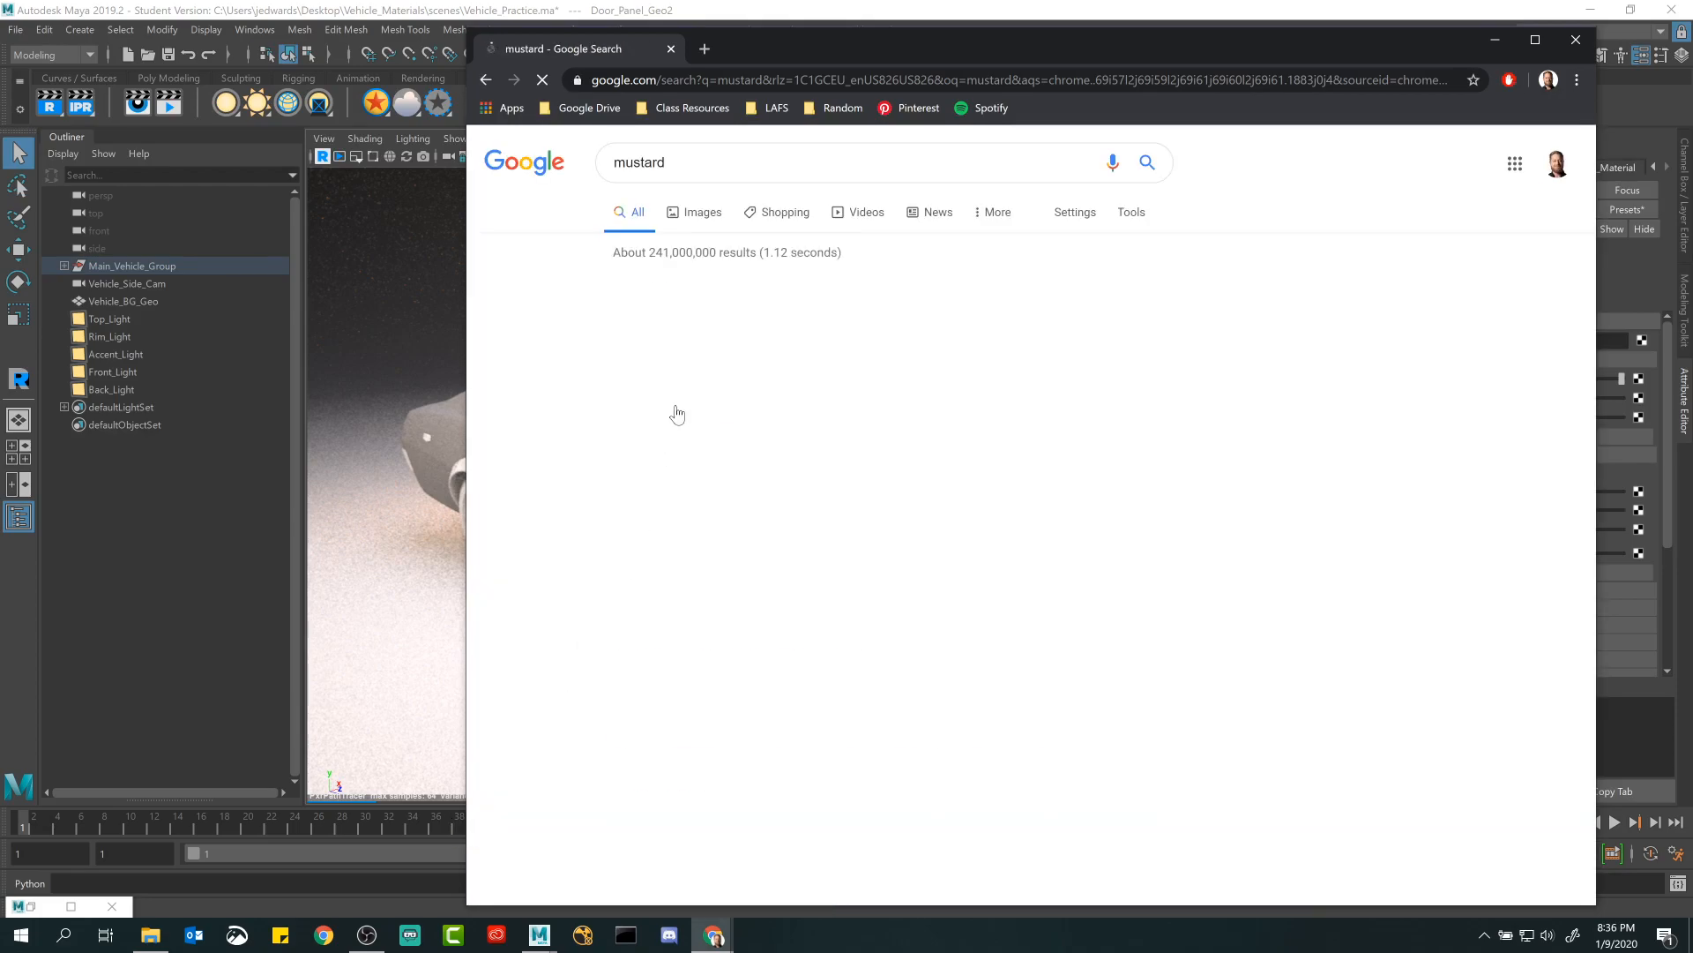
left_click(716, 212)
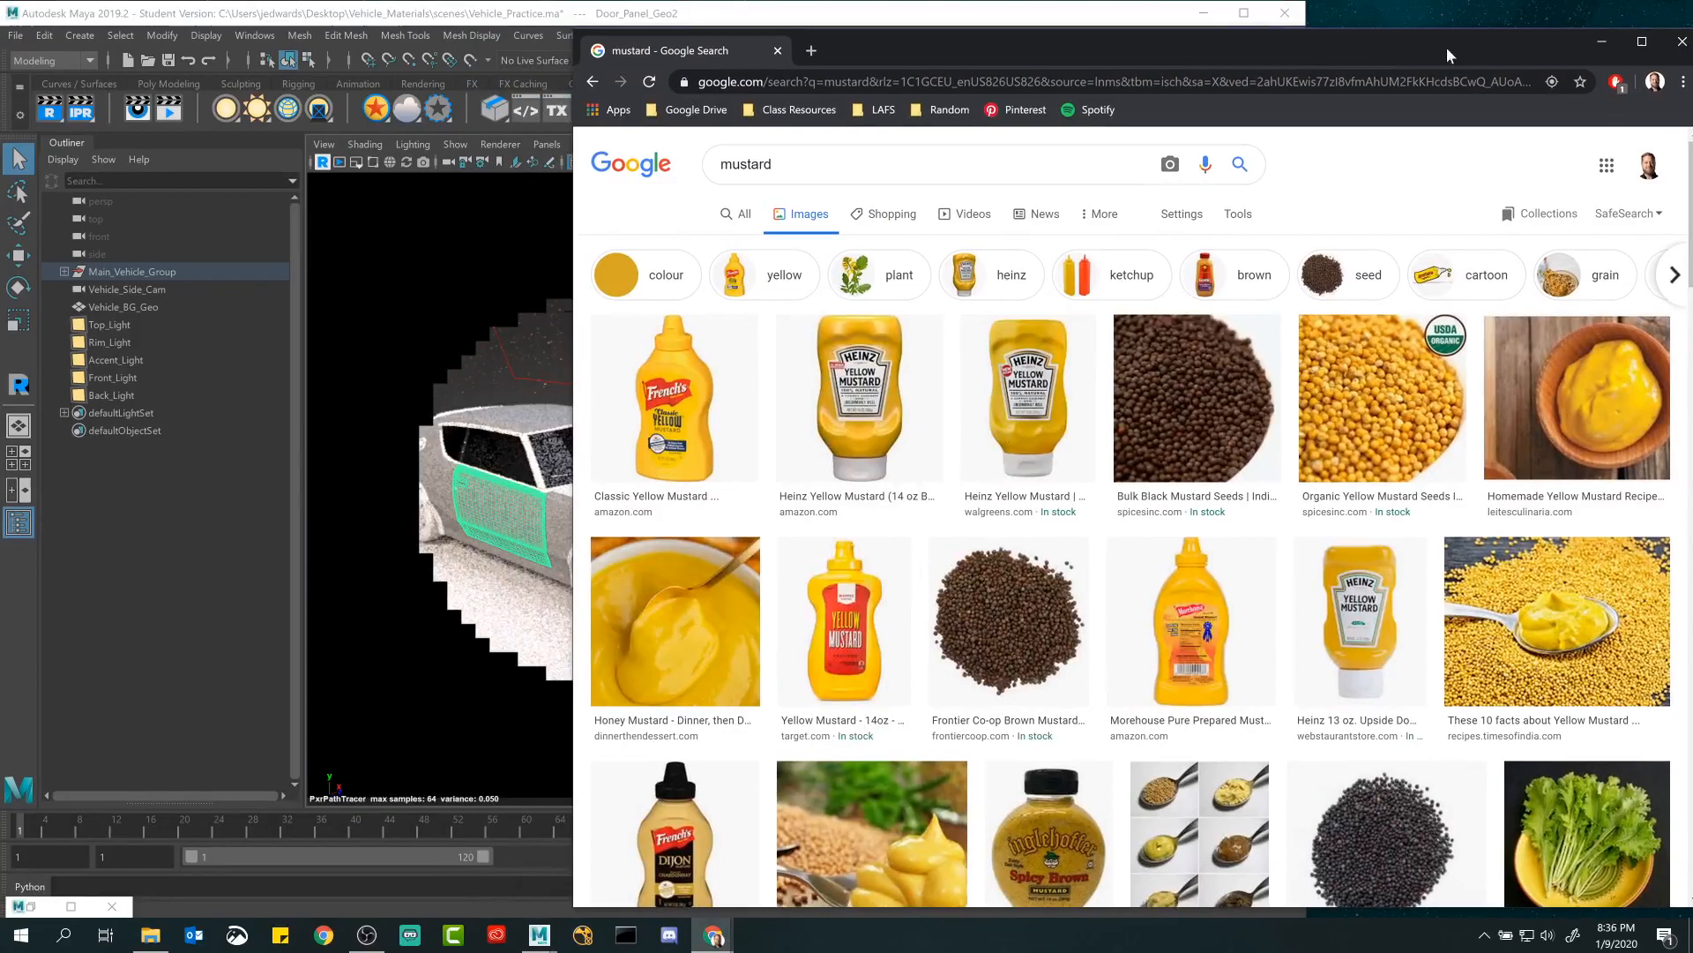
left_click_drag(1447, 48, 1591, 59)
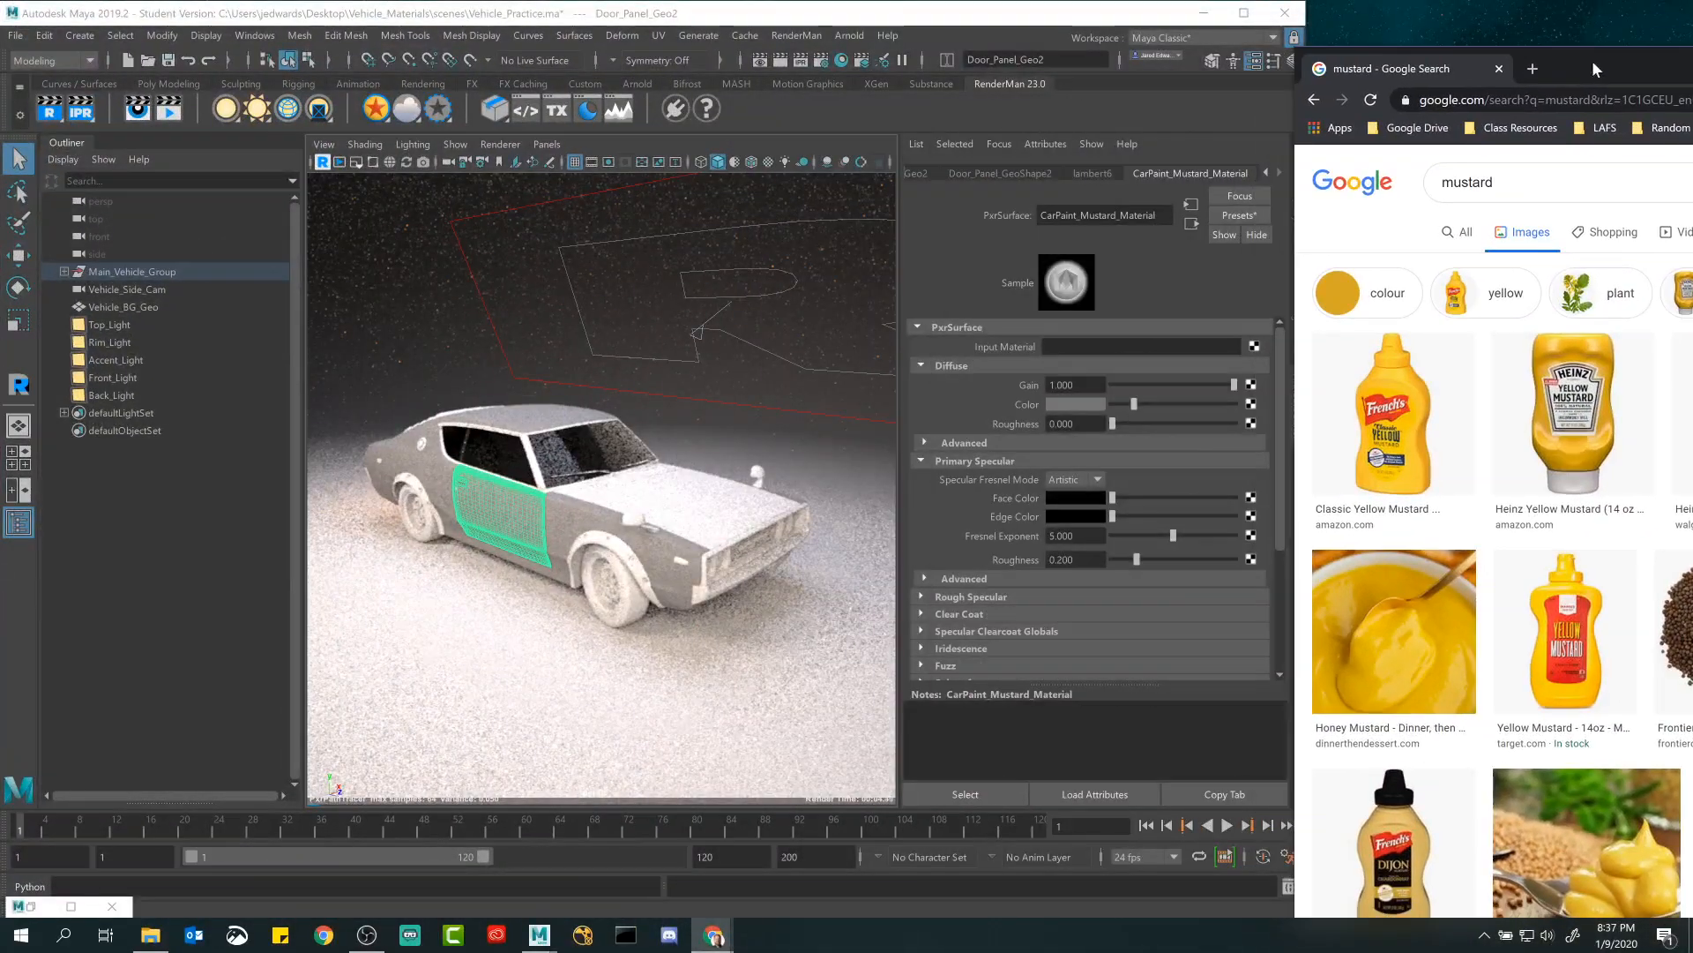
Set the diffuse color of CarPaint_Mustard_Material to a mustard yellow with saturation about 0.98, matching the reference images.
left_click(1086, 406)
left_click(1085, 473)
left_click_drag(1089, 493, 1171, 490)
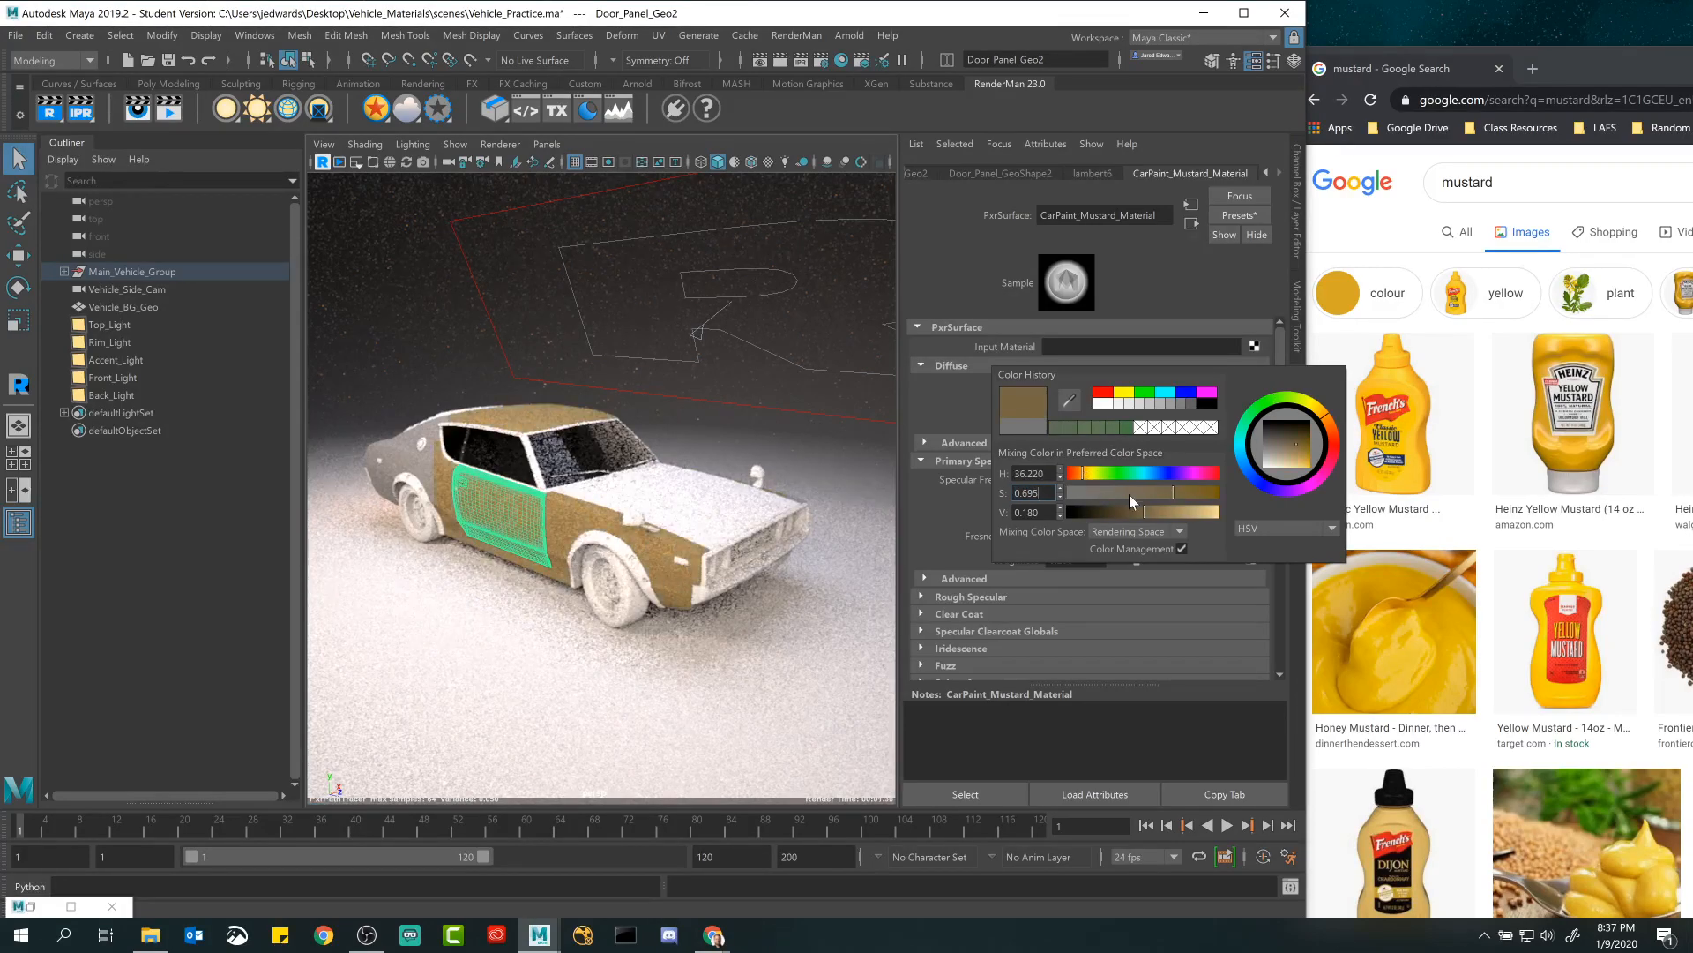
left_click(1185, 509)
left_click(1197, 490)
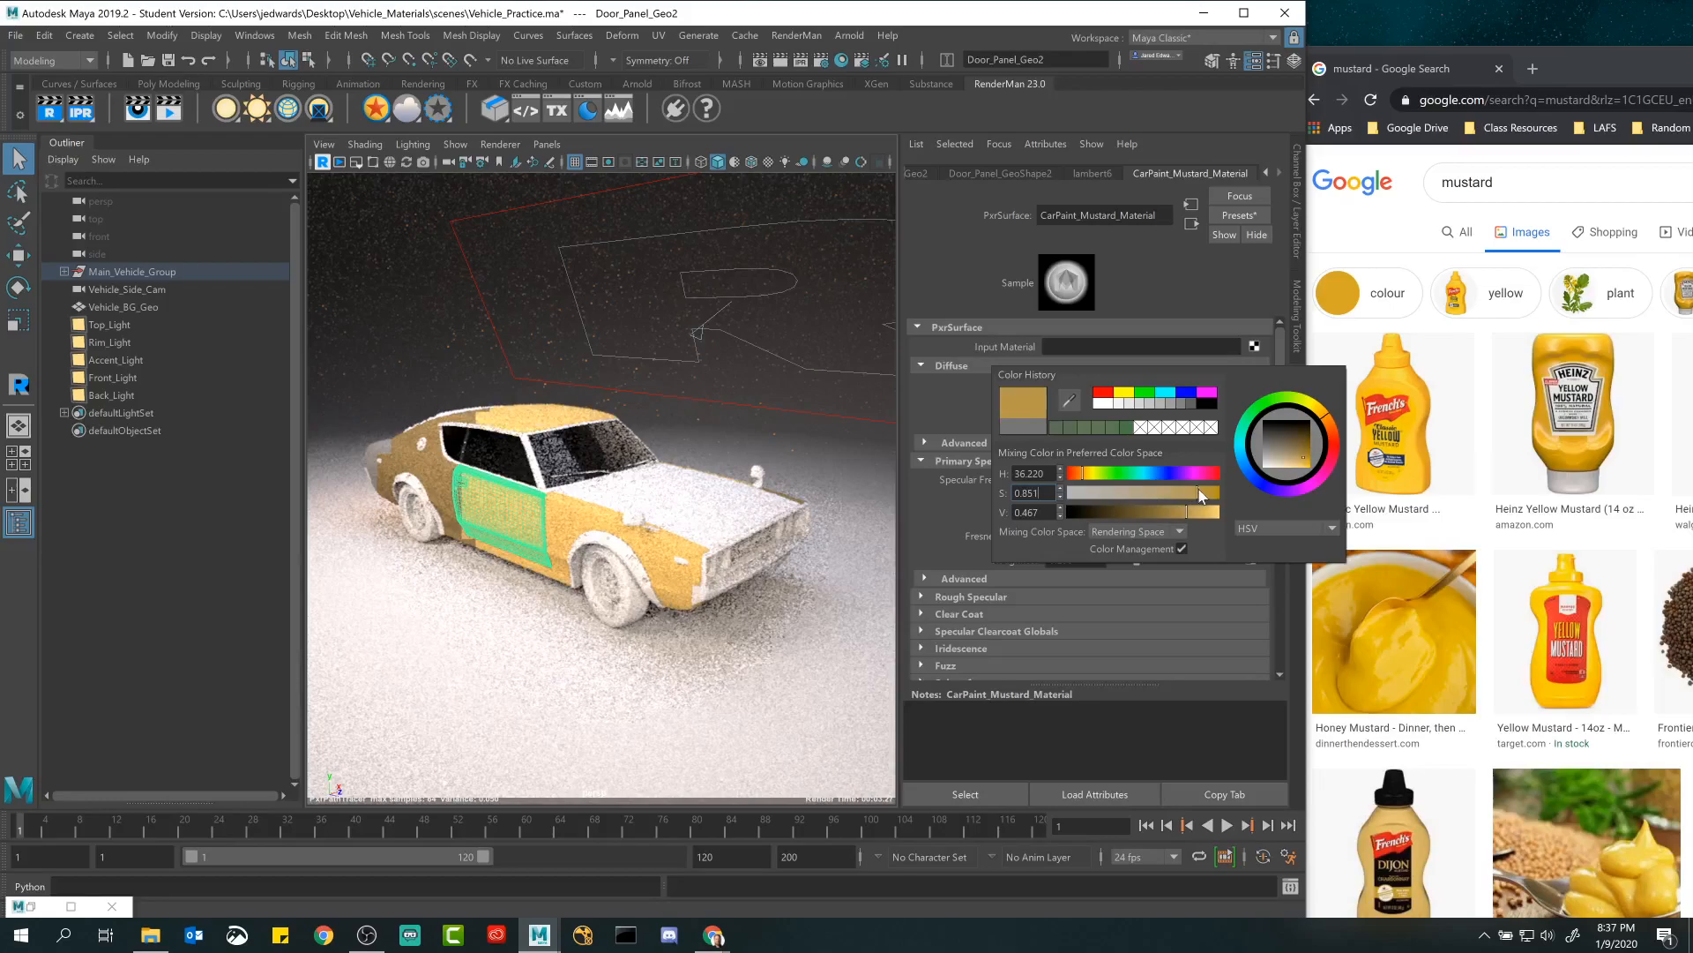
left_click_drag(1201, 492, 1213, 489)
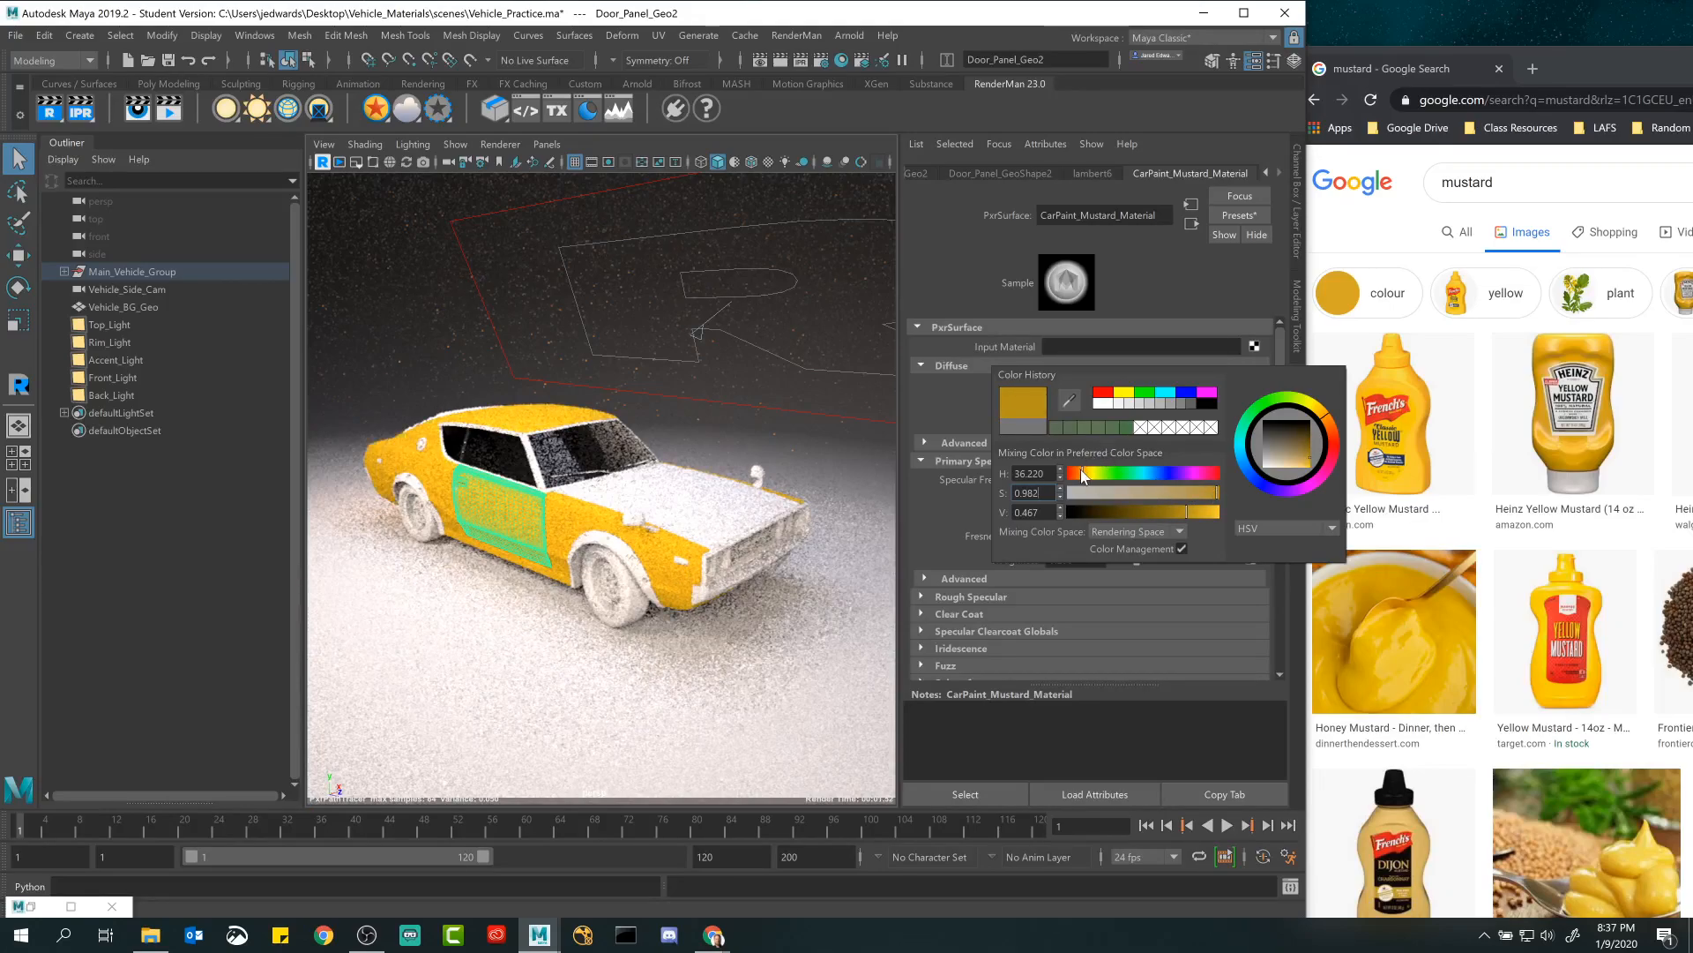
left_click_drag(1084, 474, 1091, 477)
left_click_drag(1091, 477, 1092, 476)
left_click_drag(1193, 514, 1184, 513)
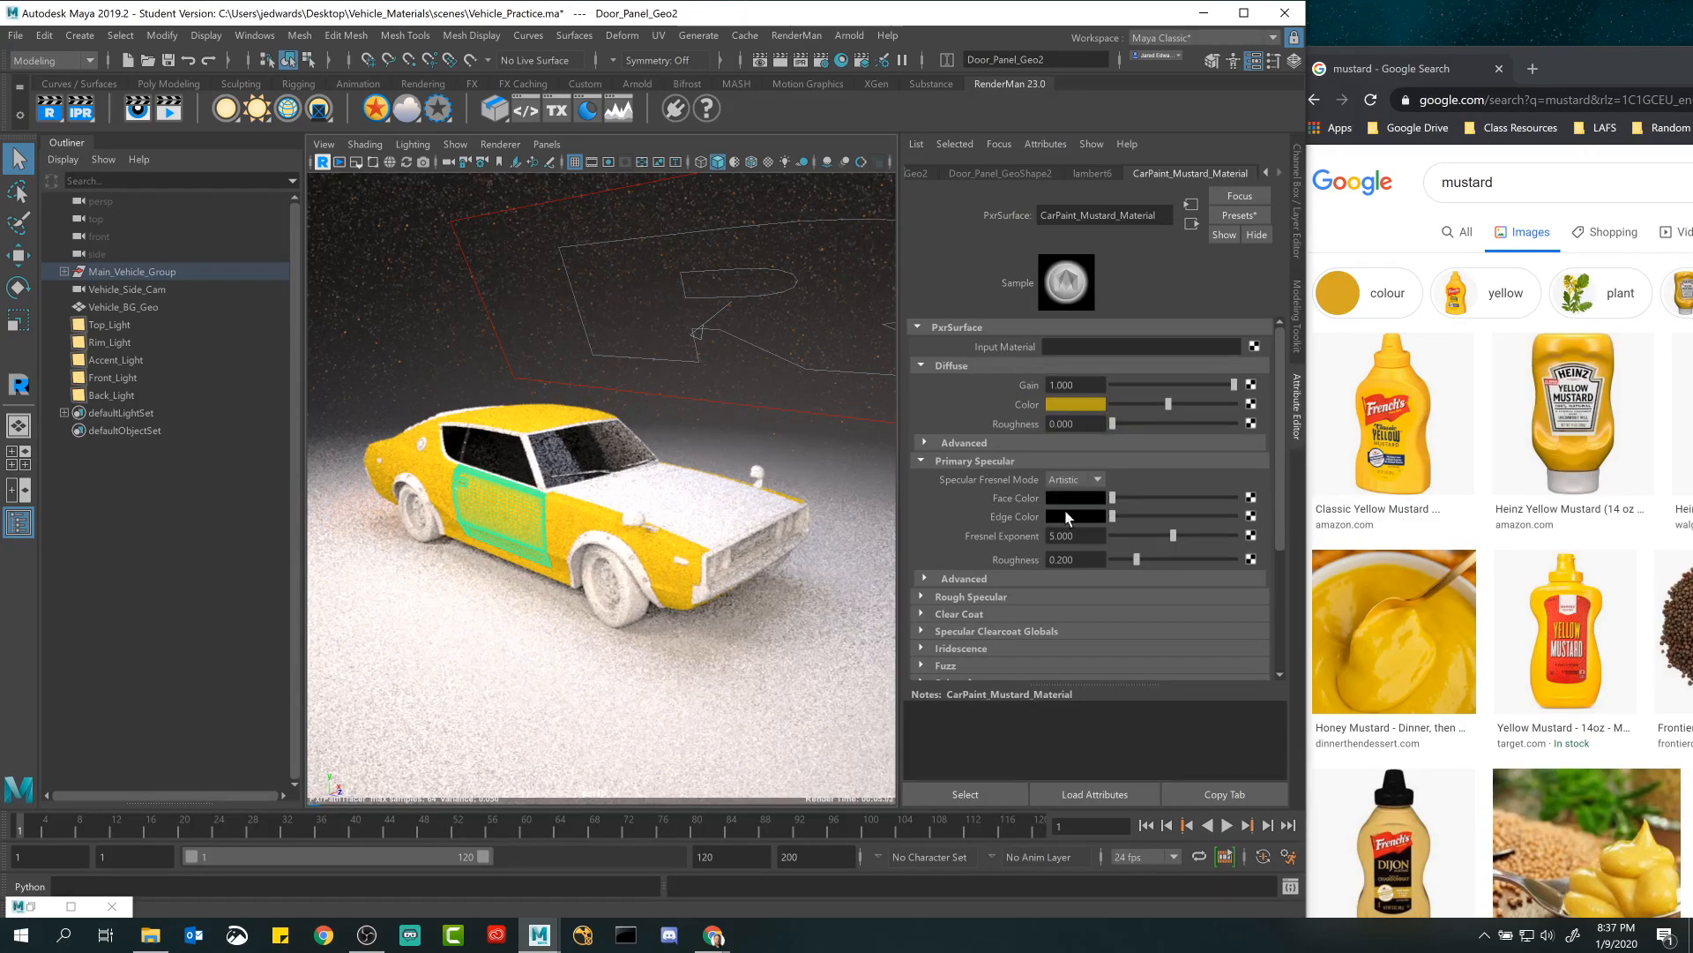
Close the mustard reference browser window and stop the live RenderMan render in the Maya viewport.
left_click_drag(1544, 83, 520, 107)
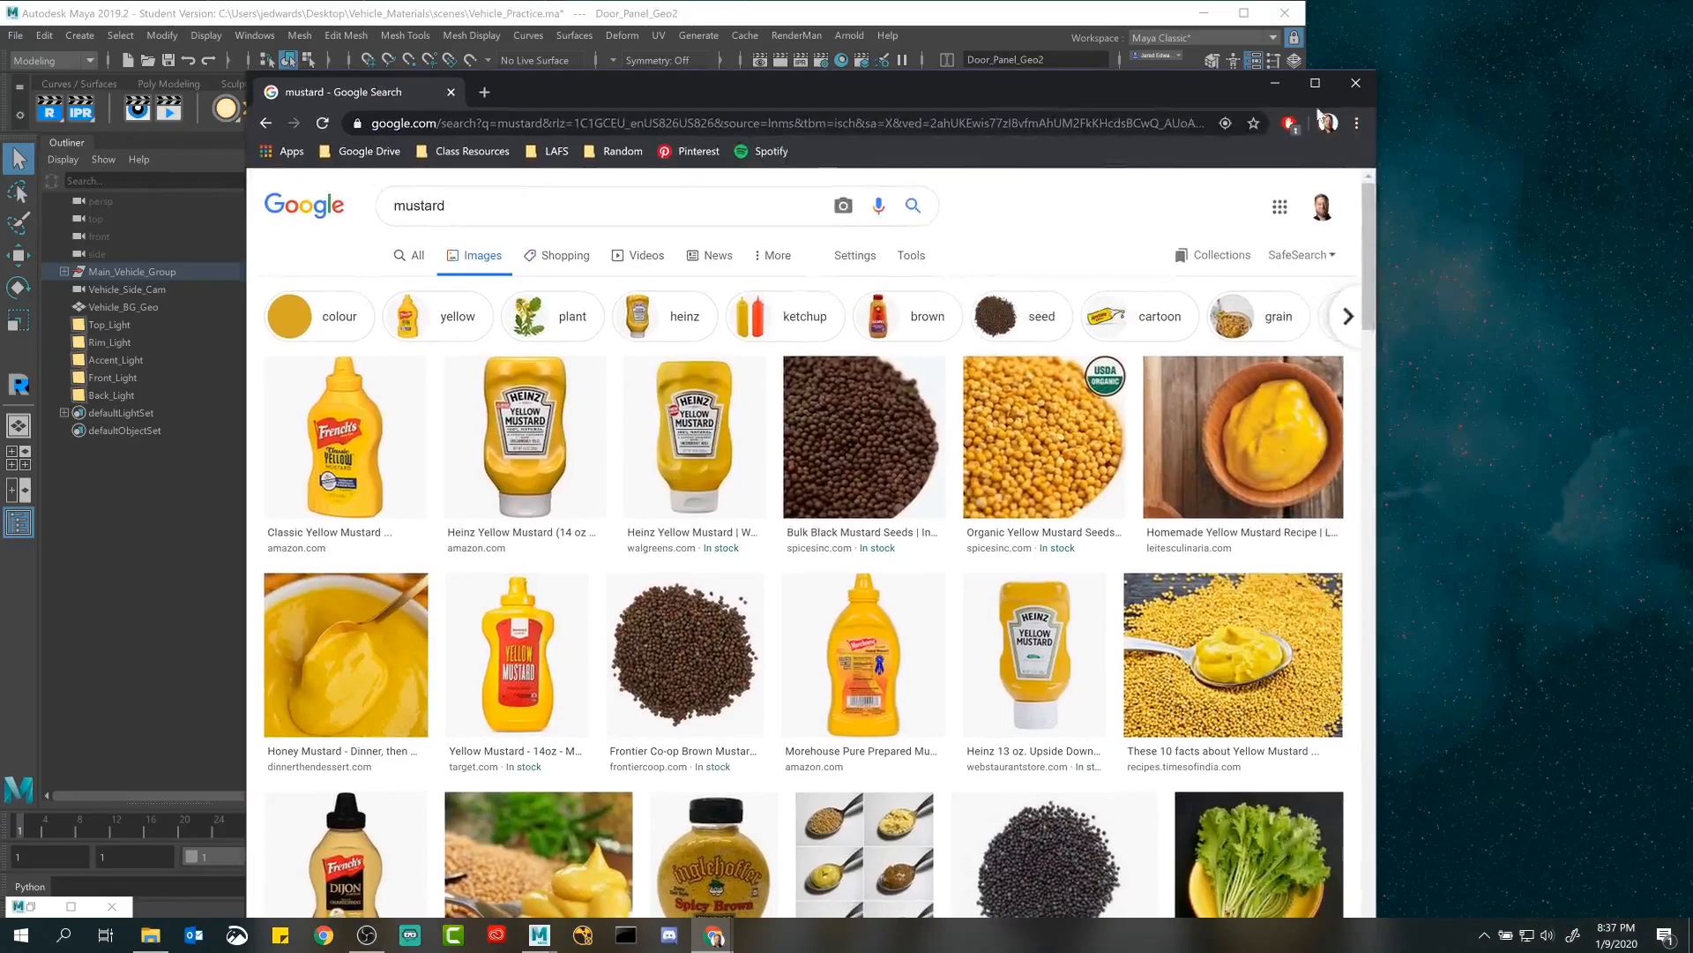
left_click(1355, 82)
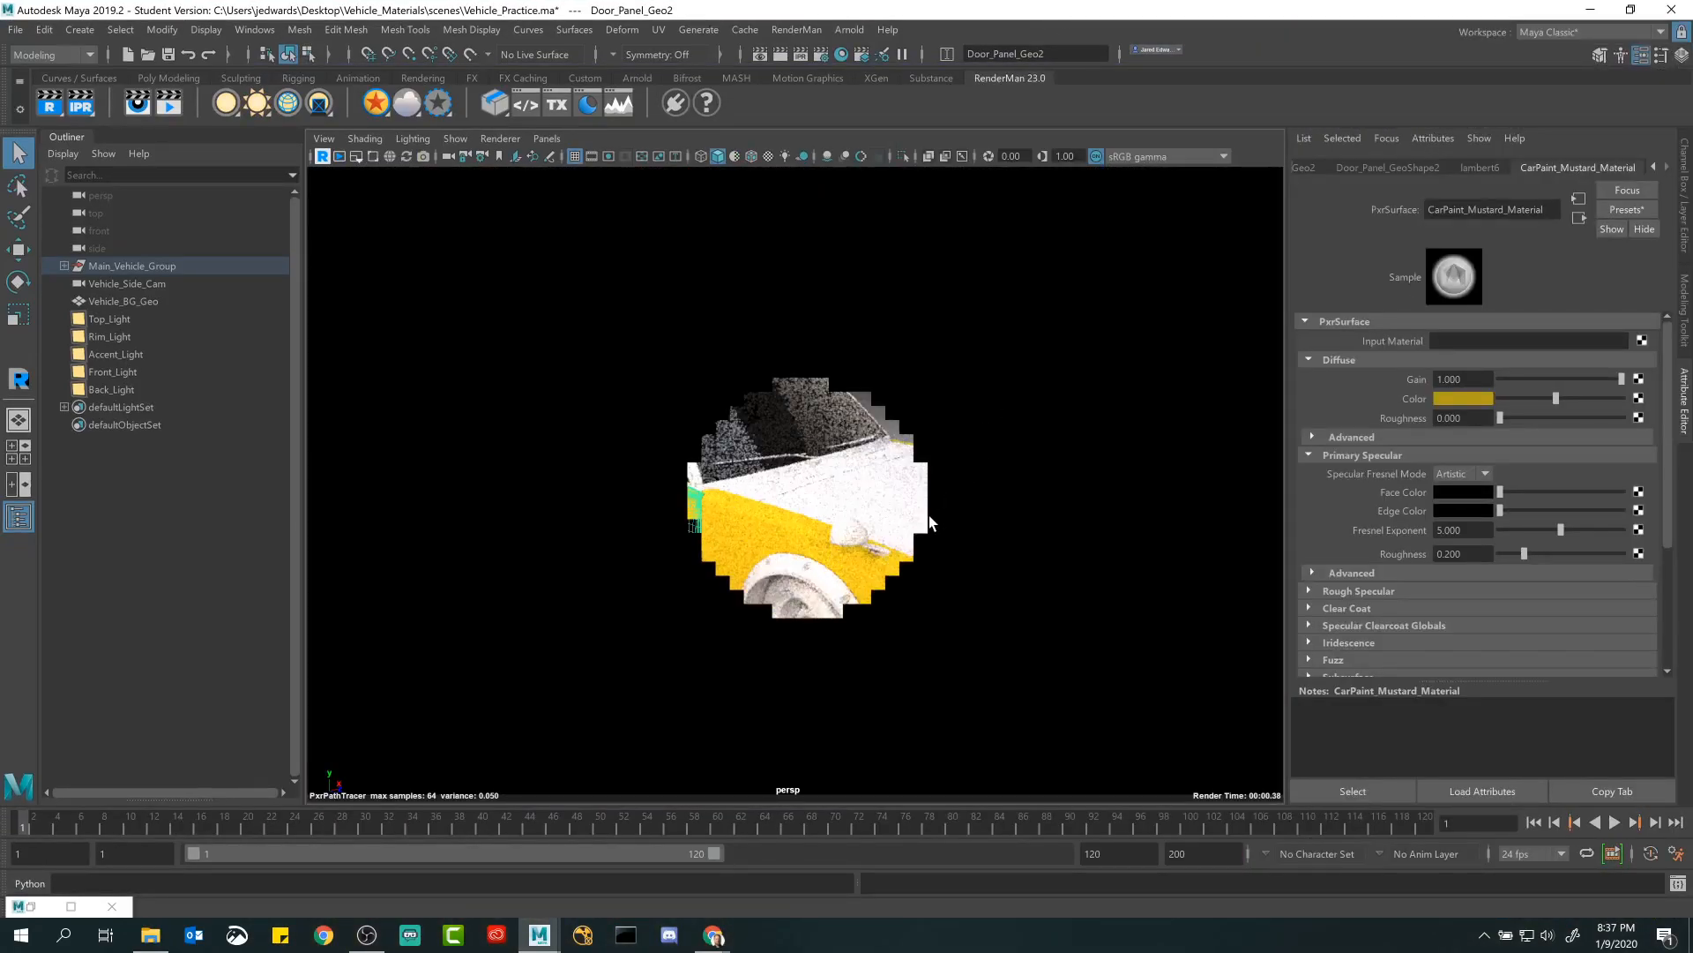
left_click(323, 157)
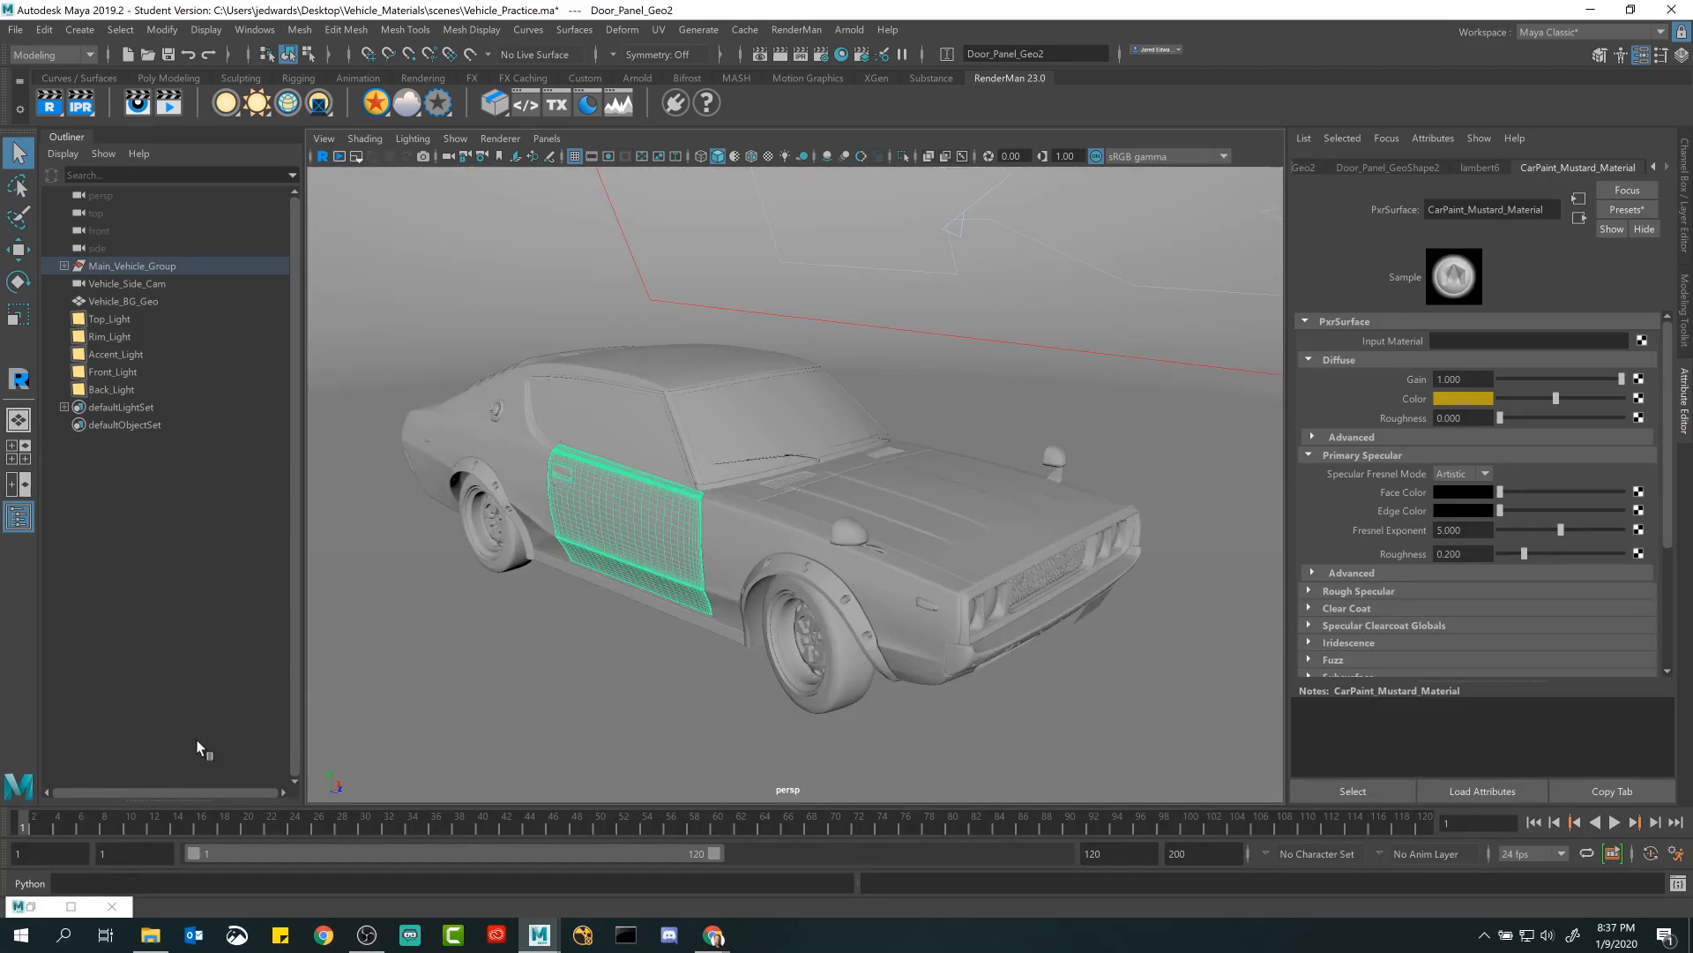
Assign CarPaint_Army_Material to all objects that use CarPaint_Mustard_Material, and render the perspective view live with RenderMan.
left_click(31, 906)
right_click(656, 337)
right_click_drag(656, 337, 734, 335)
right_click(592, 335)
right_click_drag(593, 338, 609, 281)
left_click(1412, 226)
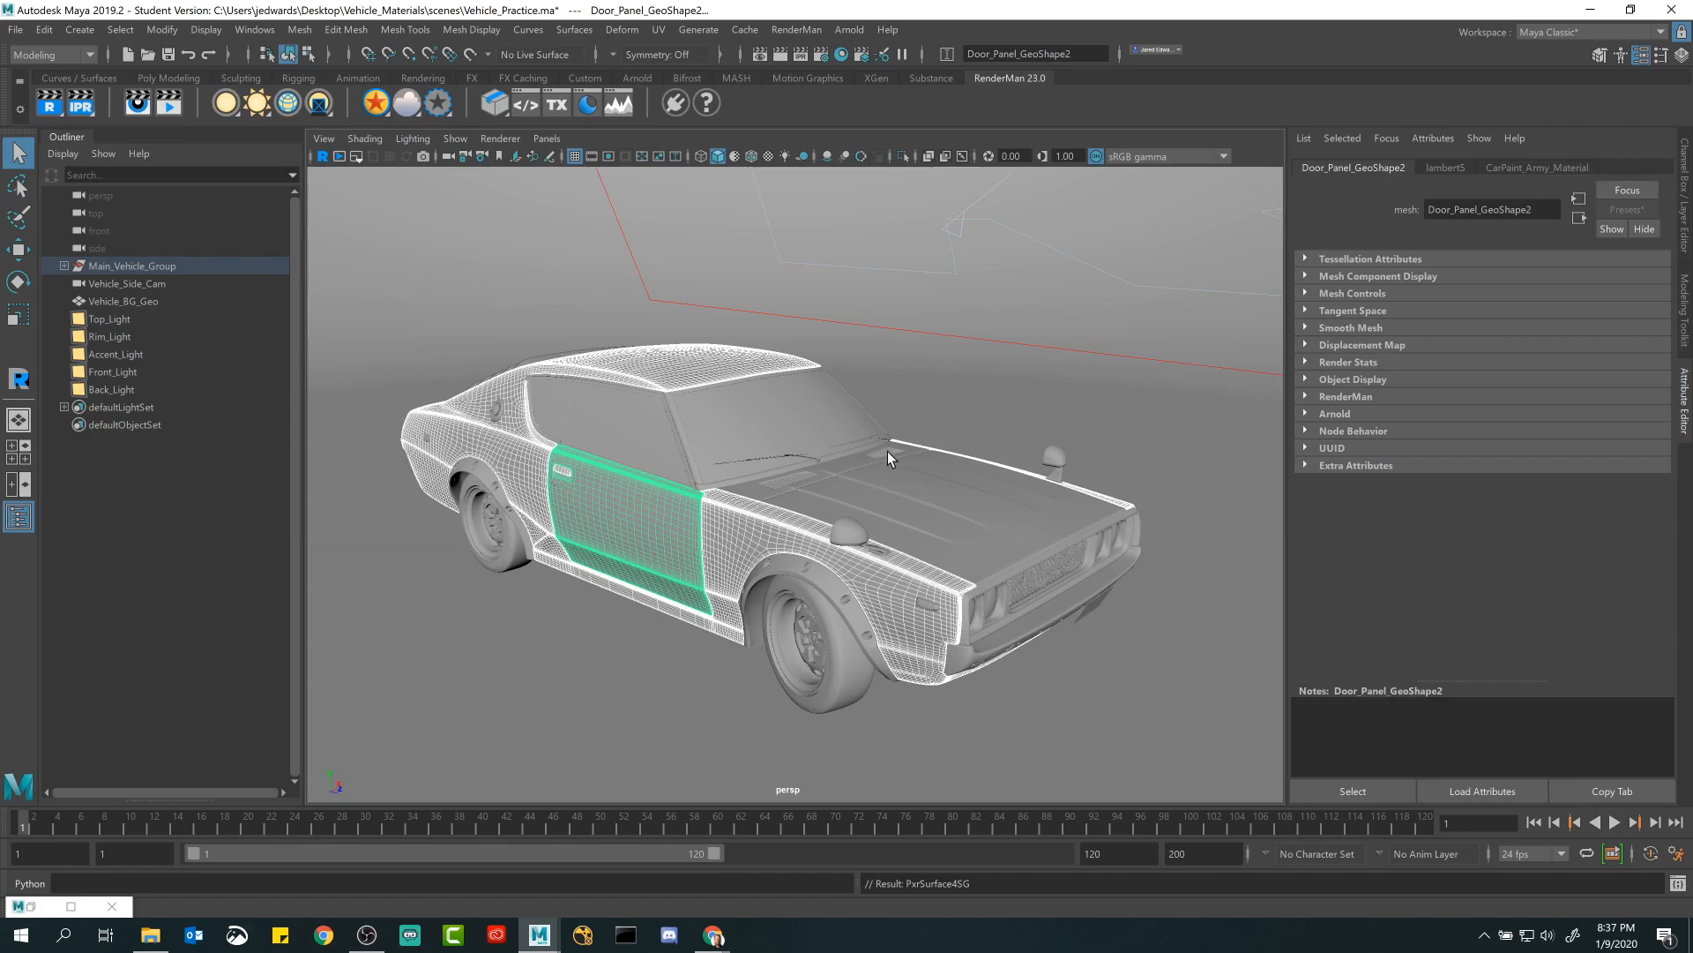
left_click(324, 157)
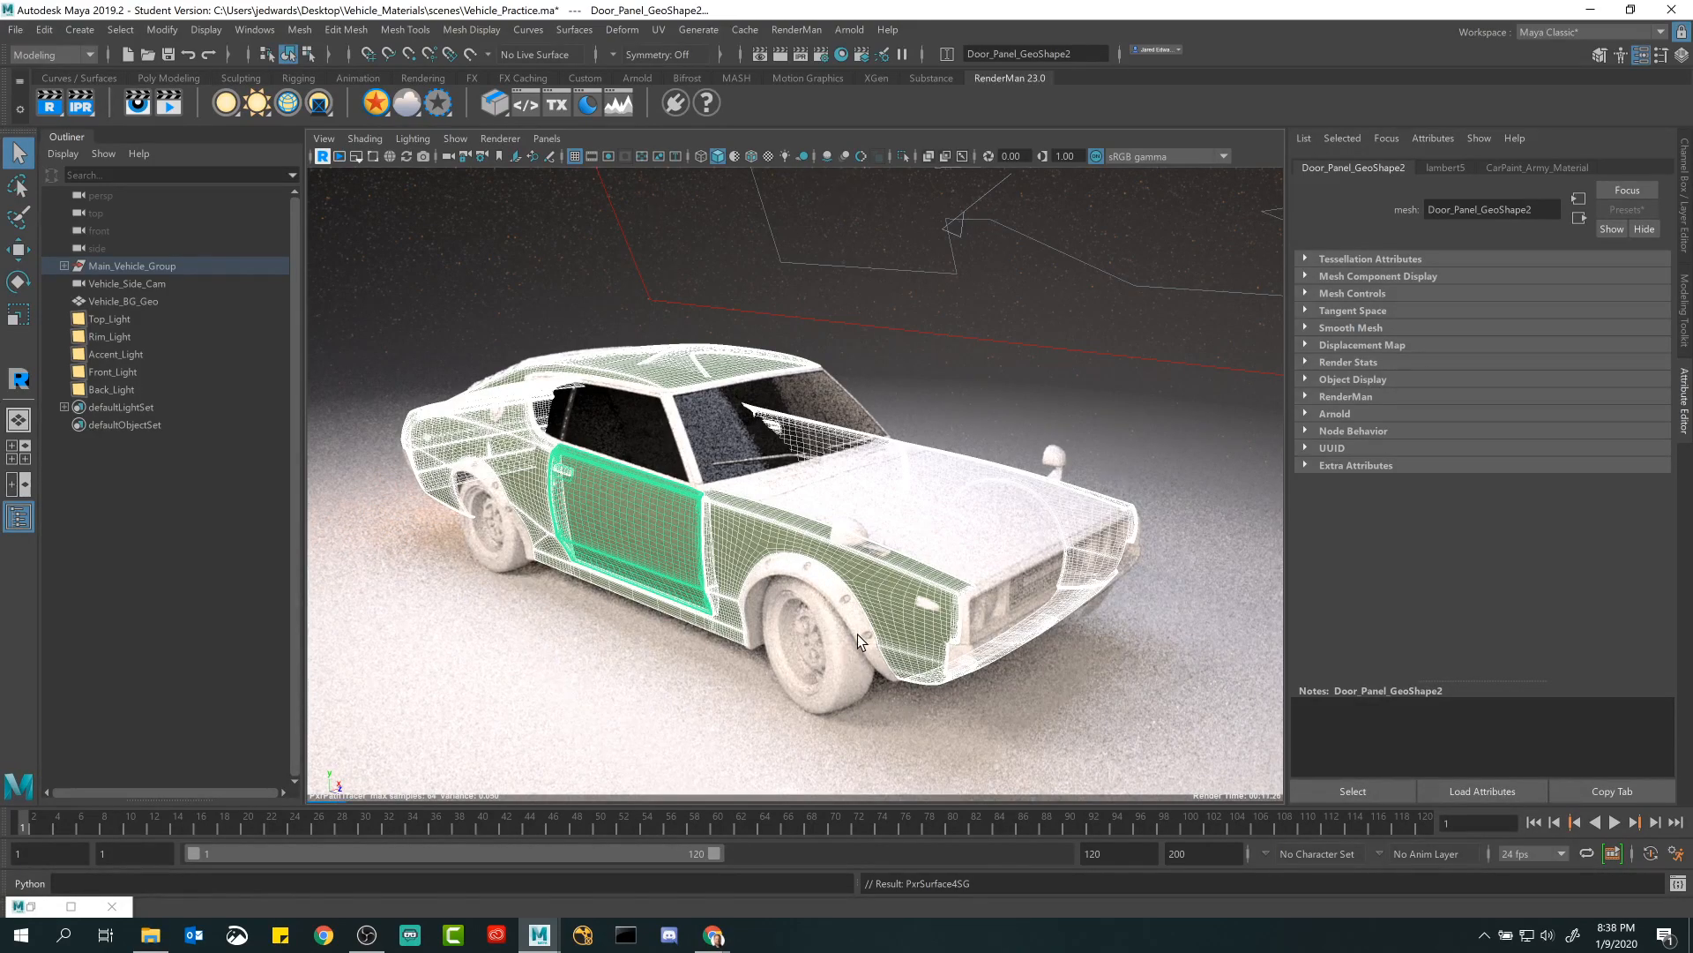
Stop the live viewport render and select the wheel fenders on the side of the car.
left_click(330, 157)
left_click_drag(617, 489, 658, 447, "alt")
middle_click_drag(657, 447, 564, 392, "alt")
right_click_drag(617, 441, 811, 516, "alt")
middle_click_drag(811, 516, 814, 539, "alt")
left_click_drag(814, 539, 902, 410, "alt")
left_click(807, 579)
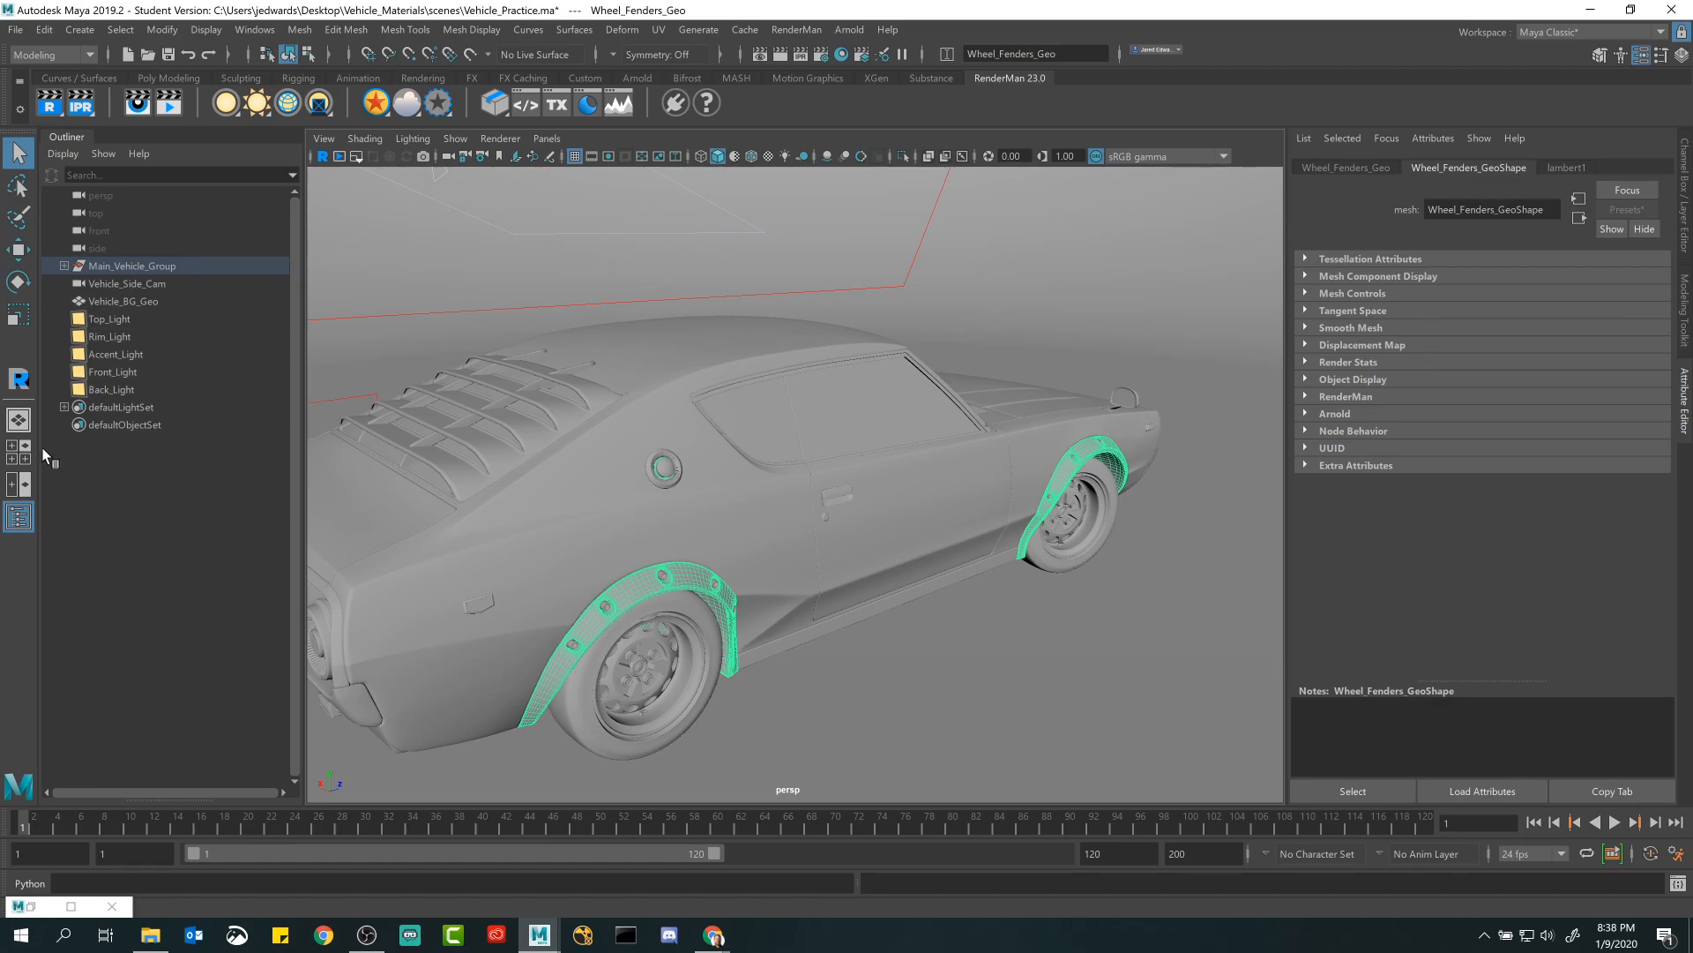
Split the workspace into two side-by-side views, one showing the perspective camera and the other Vehicle_Side_Cam.
left_click(23, 492)
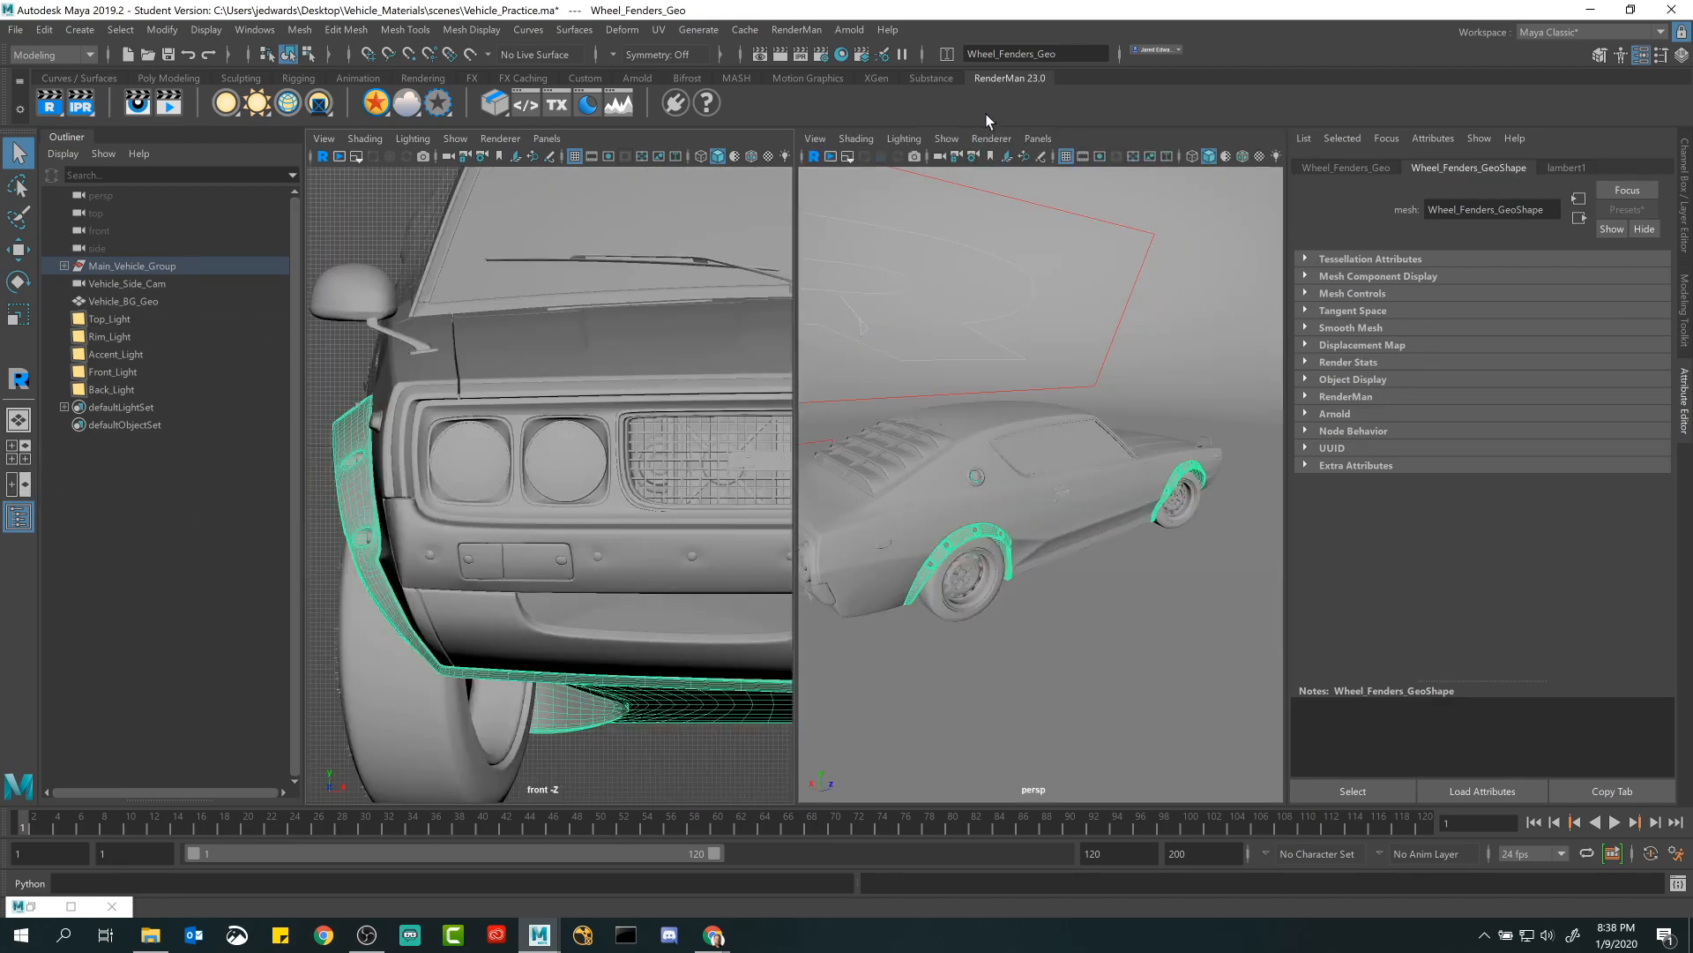
left_click(1045, 140)
mouse_move(1067, 159)
left_click(1223, 160)
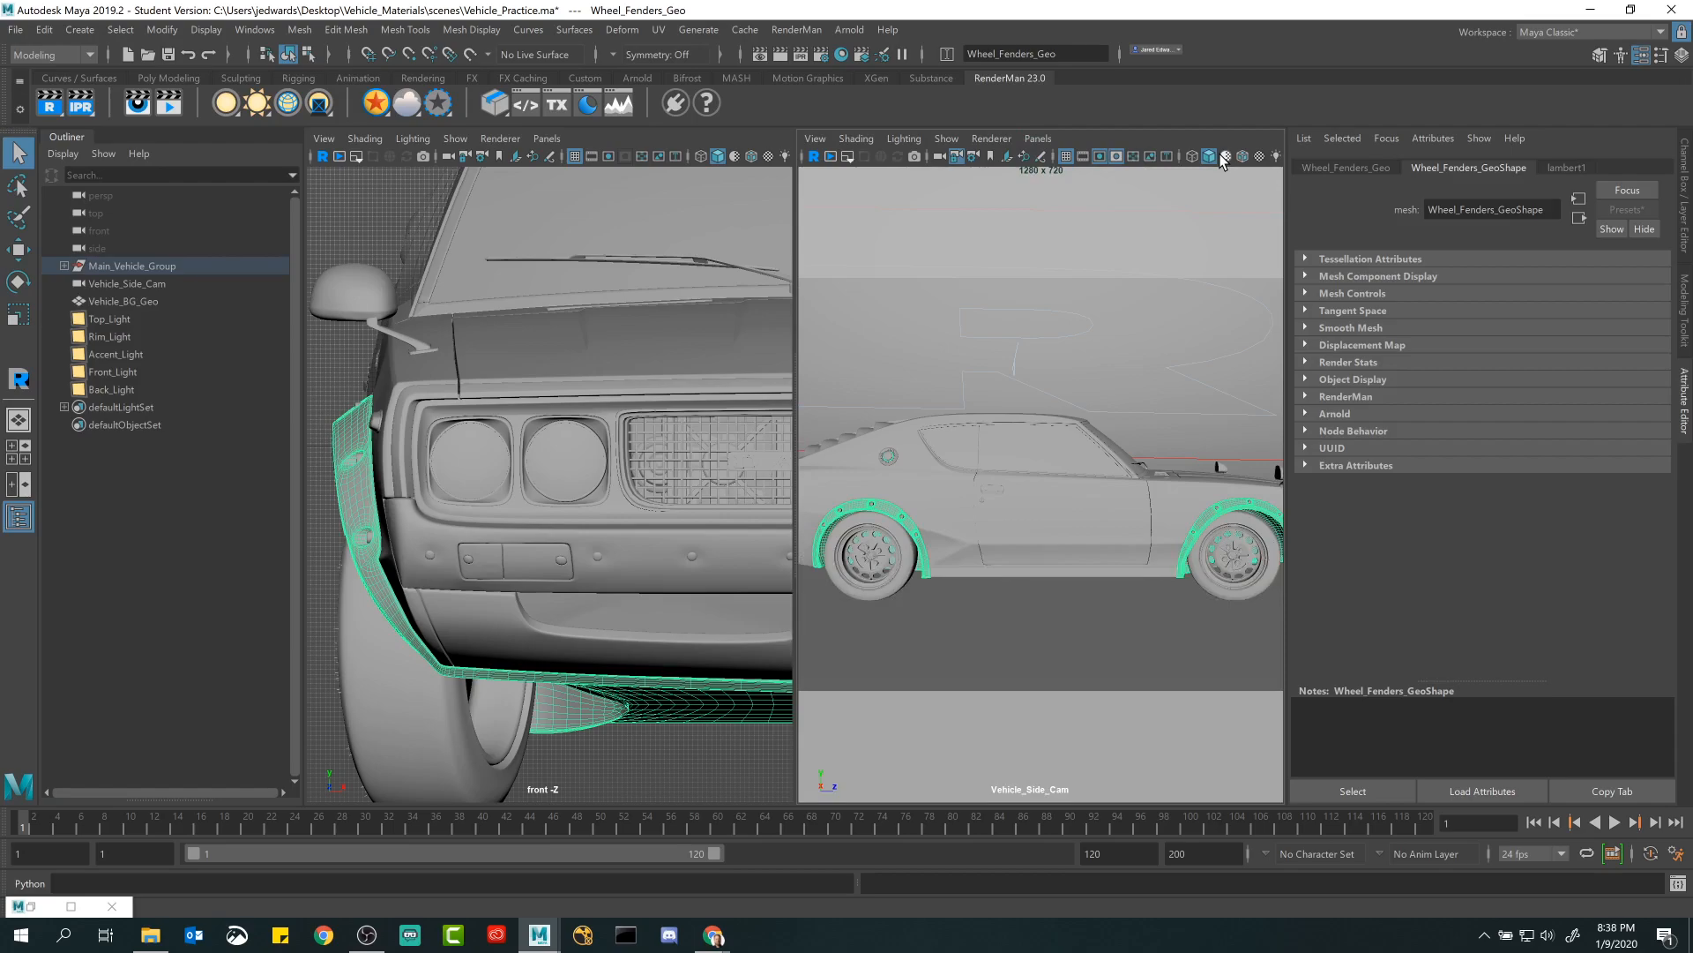
left_click(547, 139)
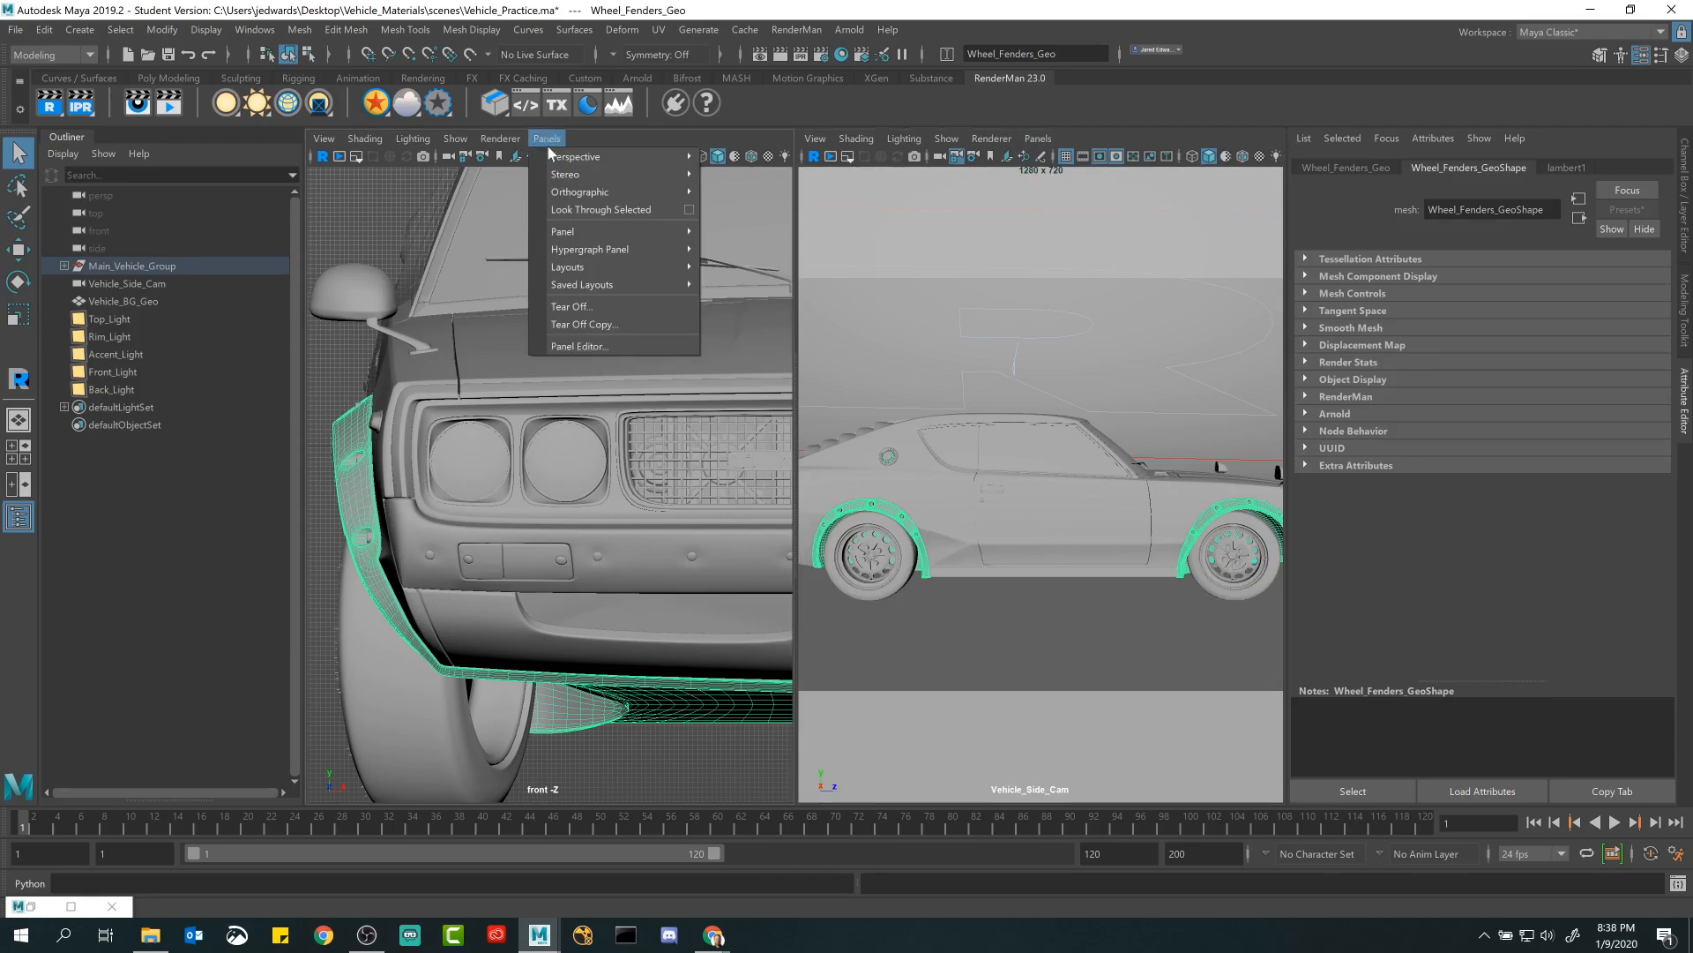
mouse_move(653, 156)
left_click(739, 175)
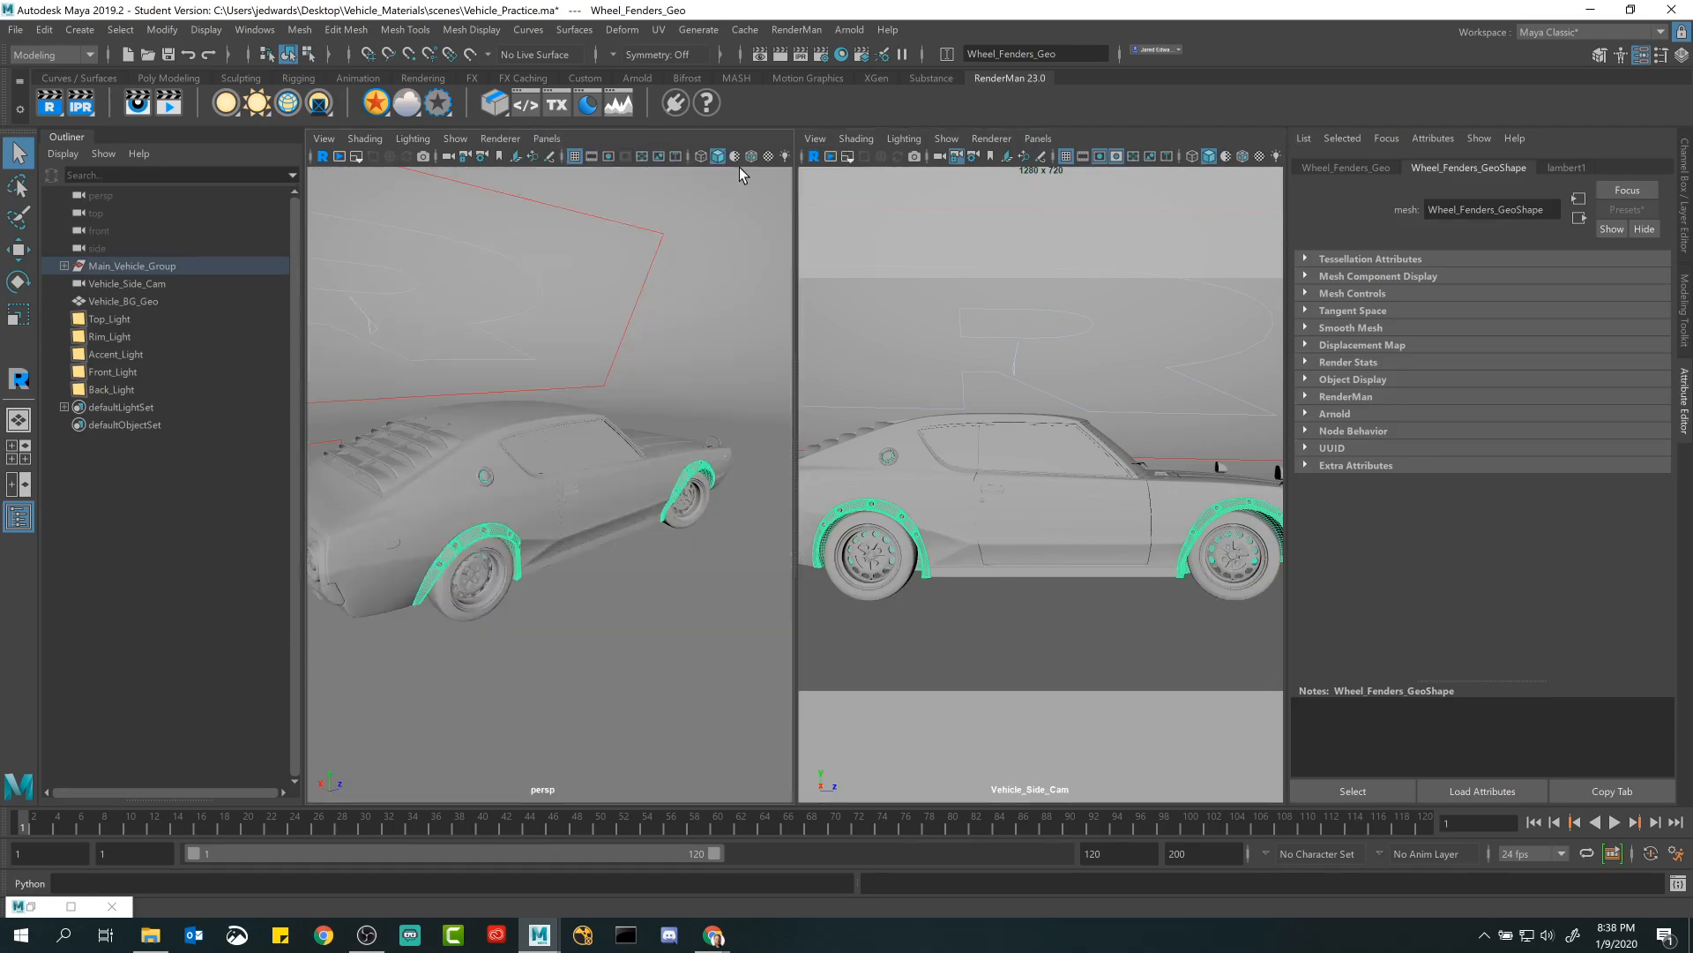
Start a live RenderMan render in the Vehicle_Side_Cam view and hide the Outliner to enlarge both views.
left_click_drag(561, 388, 653, 435, "alt")
middle_click_drag(653, 435, 663, 432, "alt")
scroll(663, 432, "down", 1)
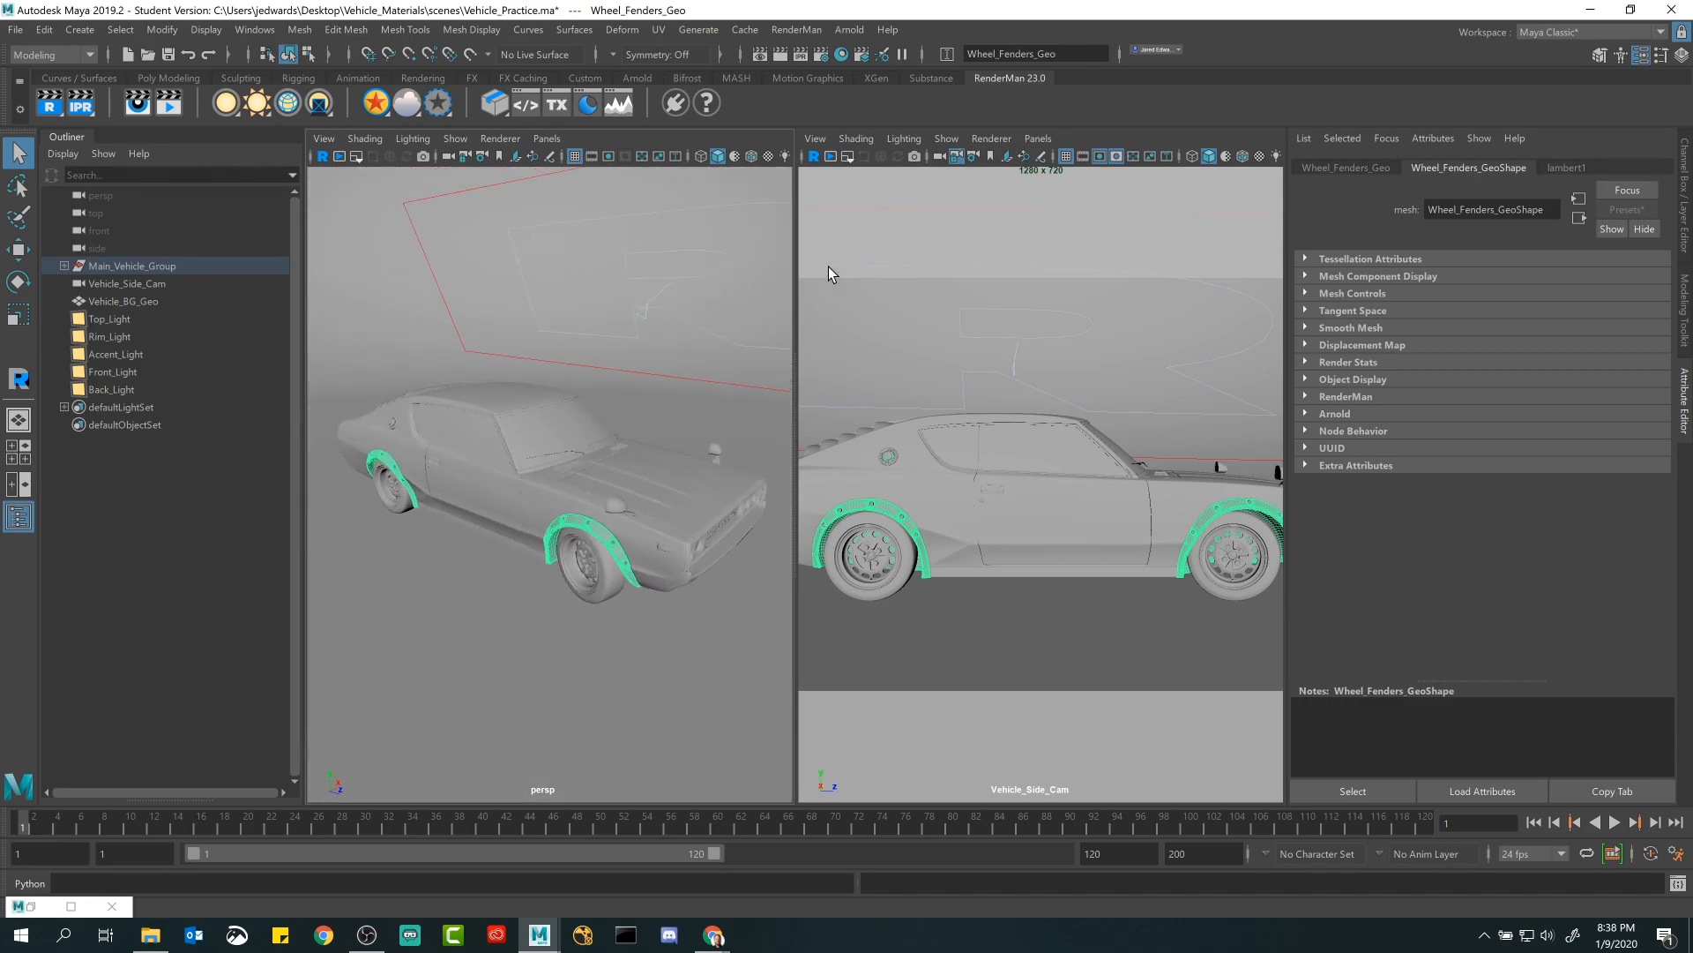
left_click(814, 161)
left_click(814, 157)
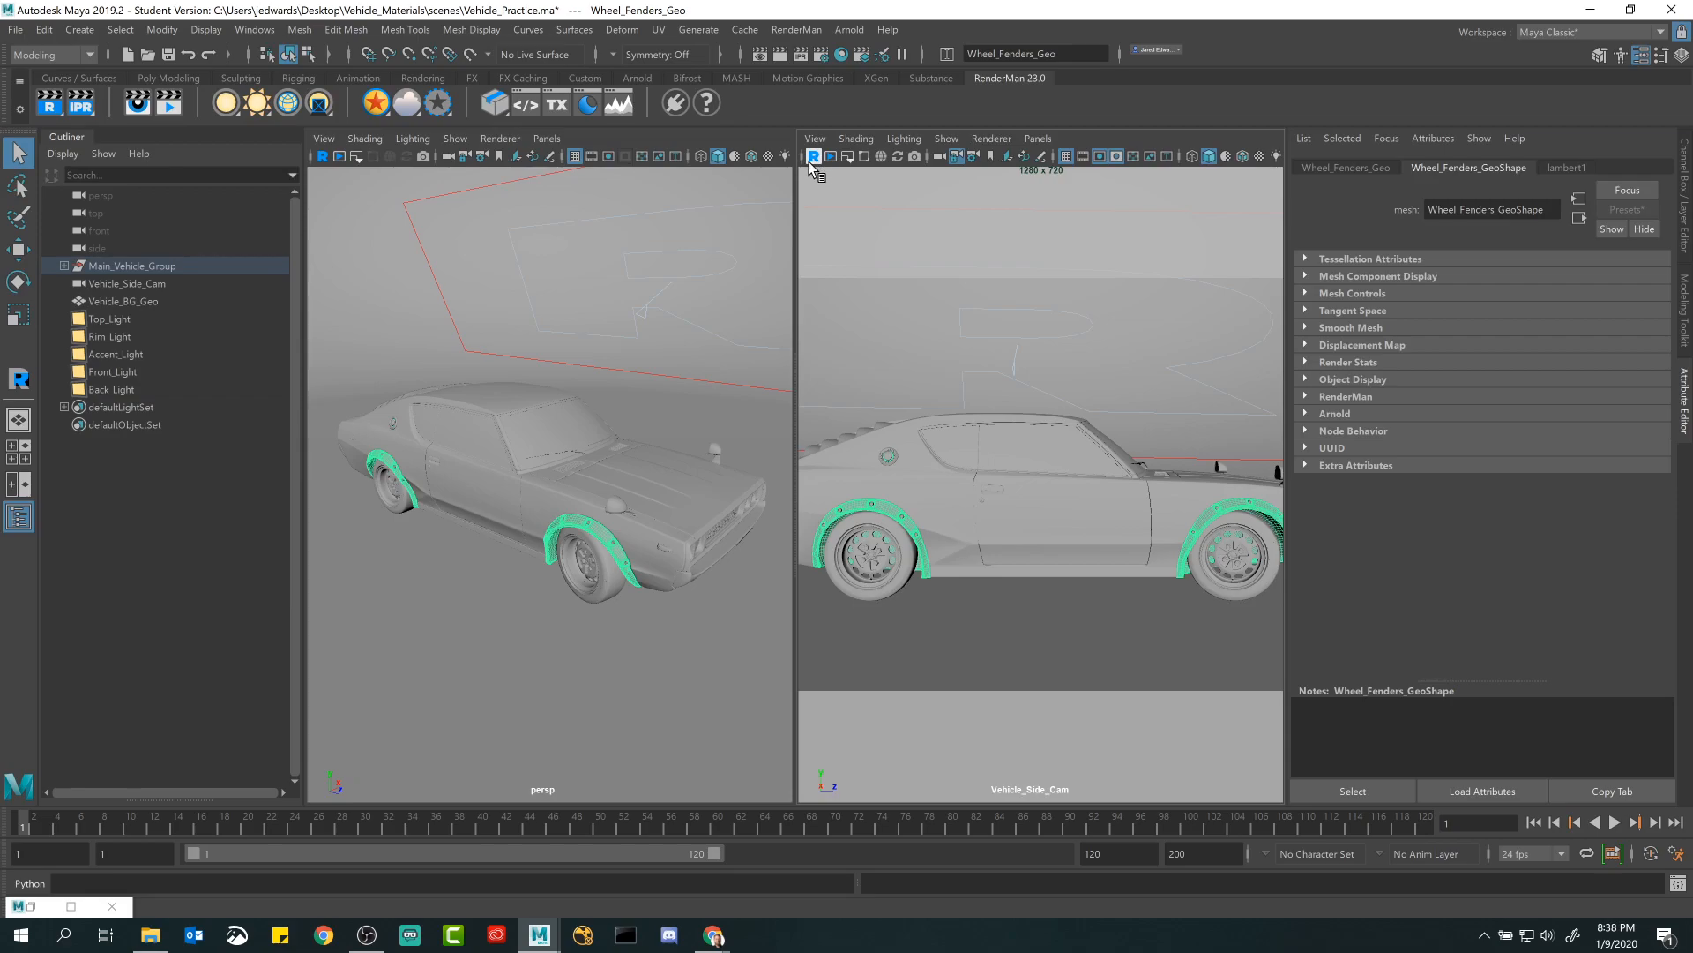
left_click(25, 520)
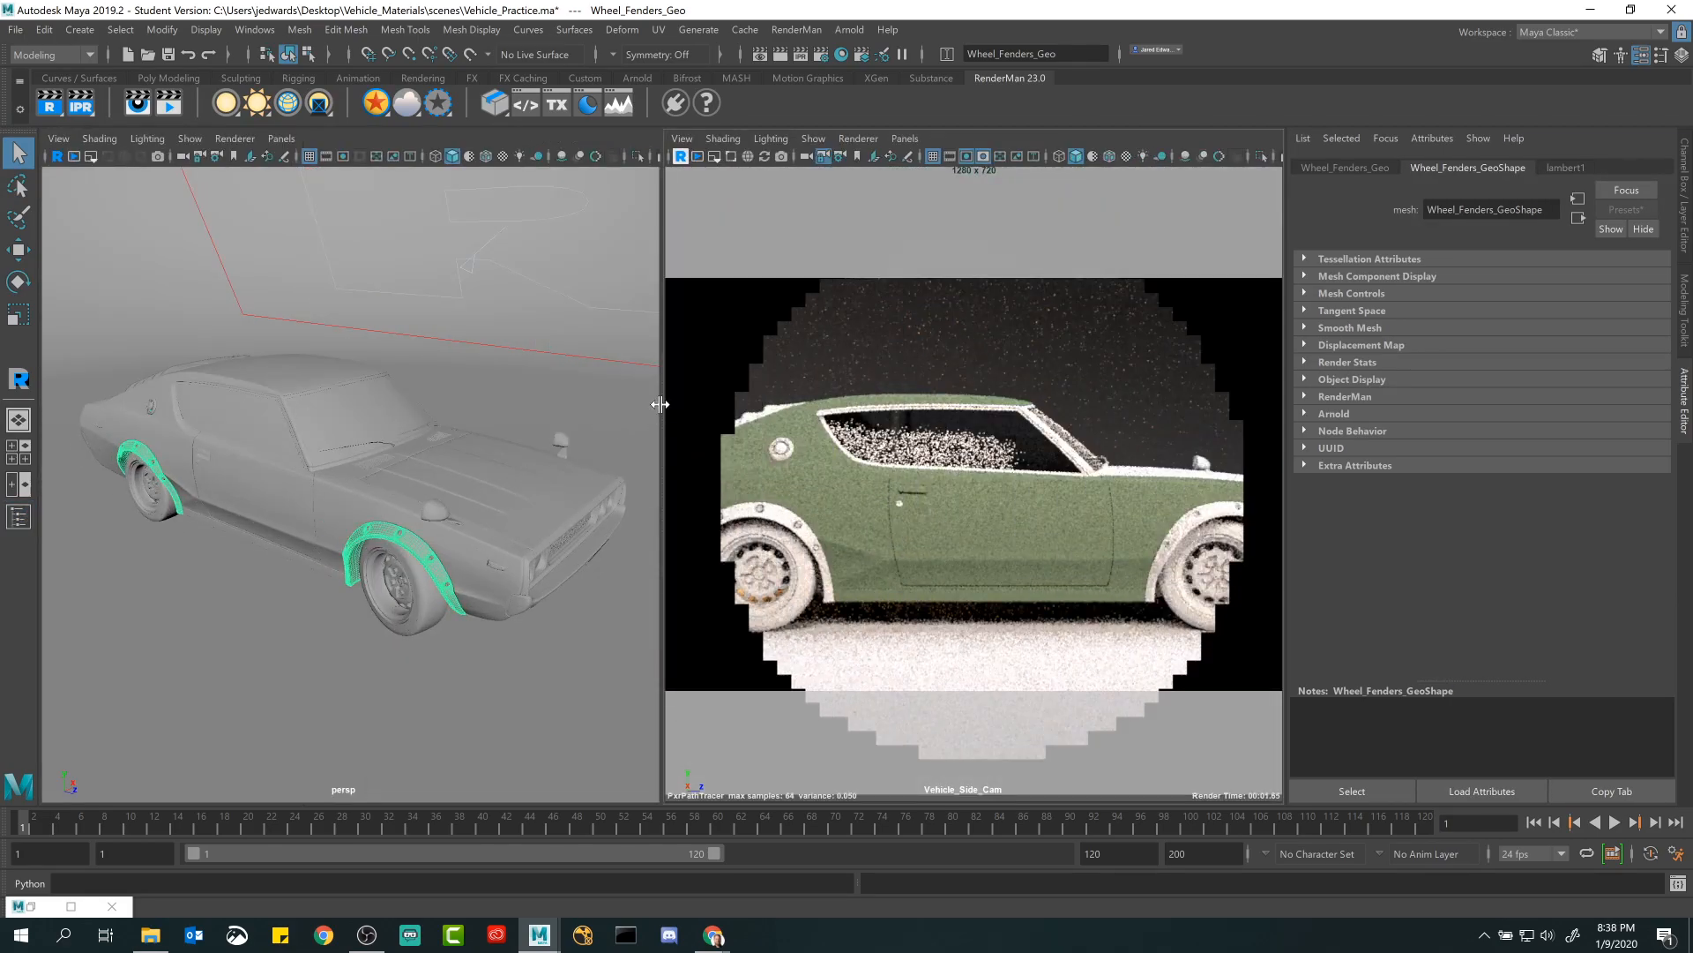
Create a new PxrSurface material and assign it to the selected wheel fenders.
left_click_drag(346, 522, 338, 518, "alt")
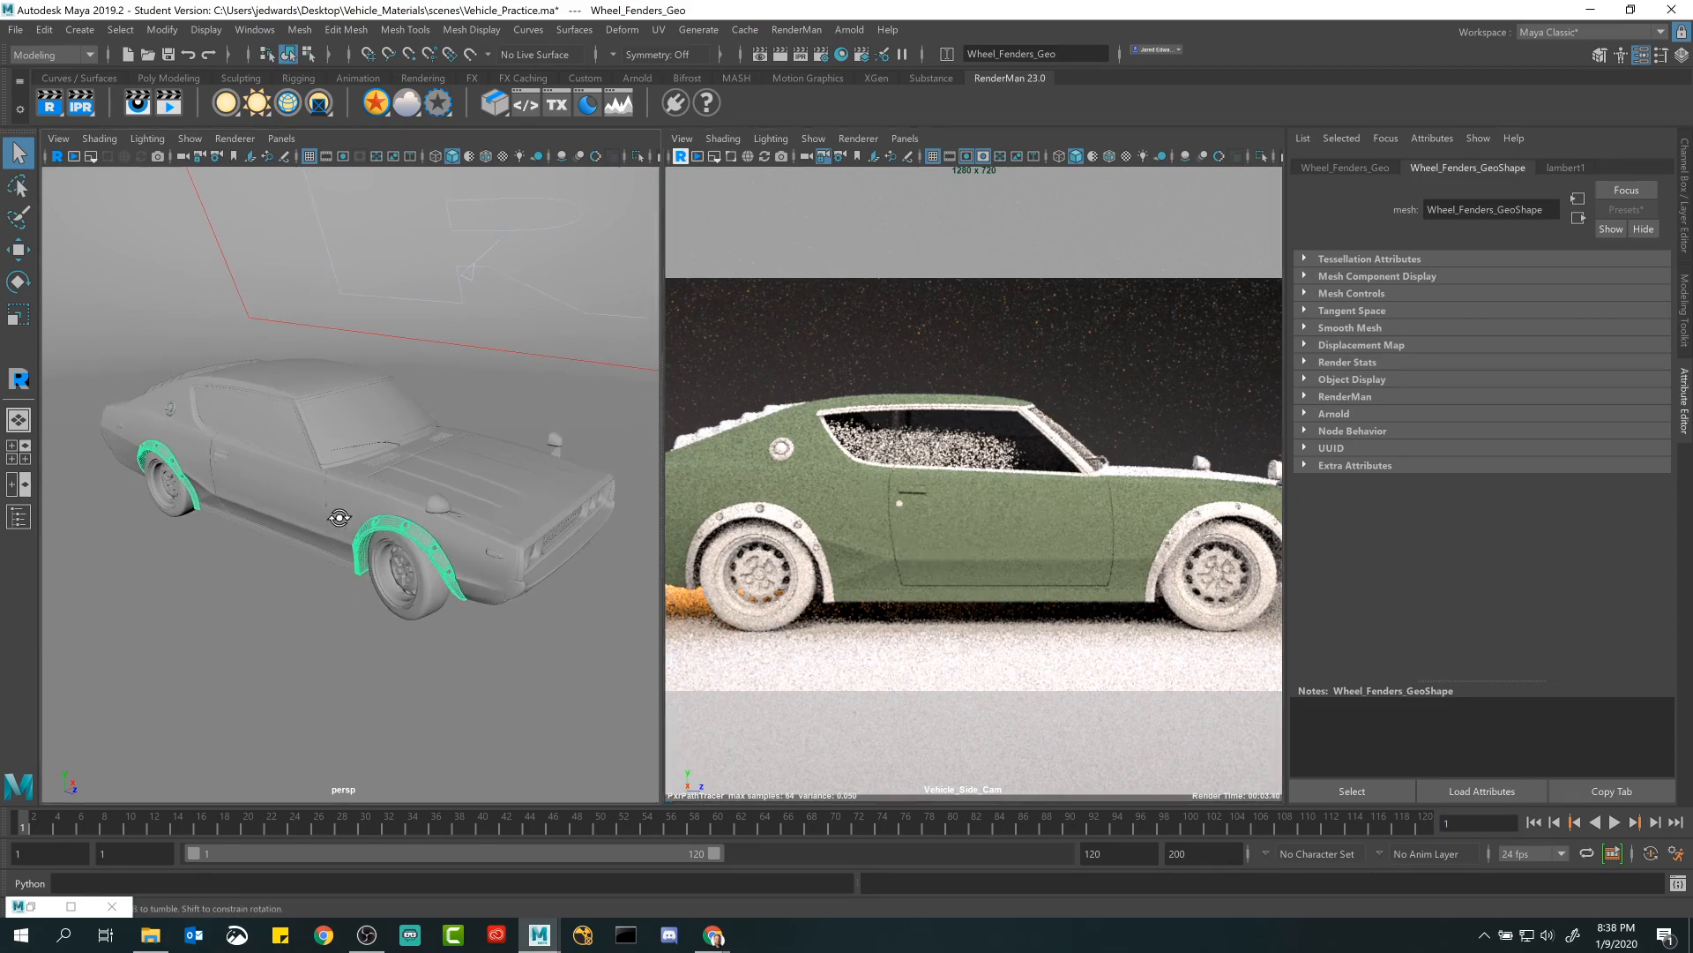
left_click_drag(451, 442, 419, 455, "alt")
scroll(428, 448, "up", 3)
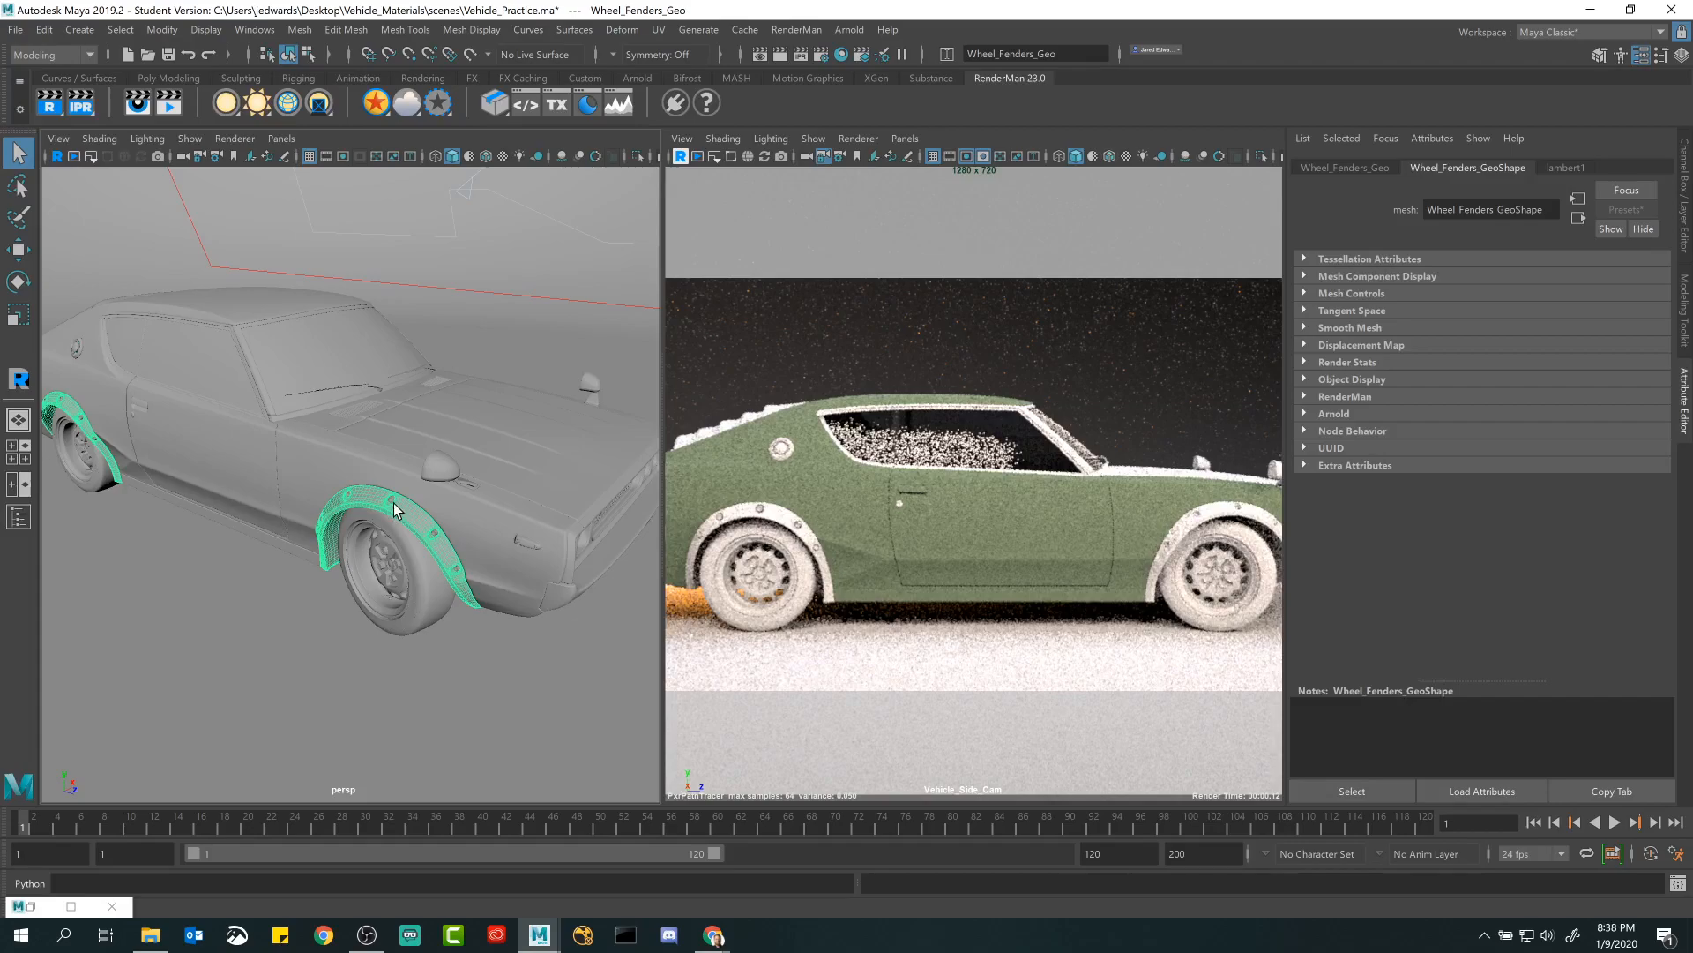
left_click_drag(548, 505, 487, 487, "alt")
scroll(488, 488, "up", 3)
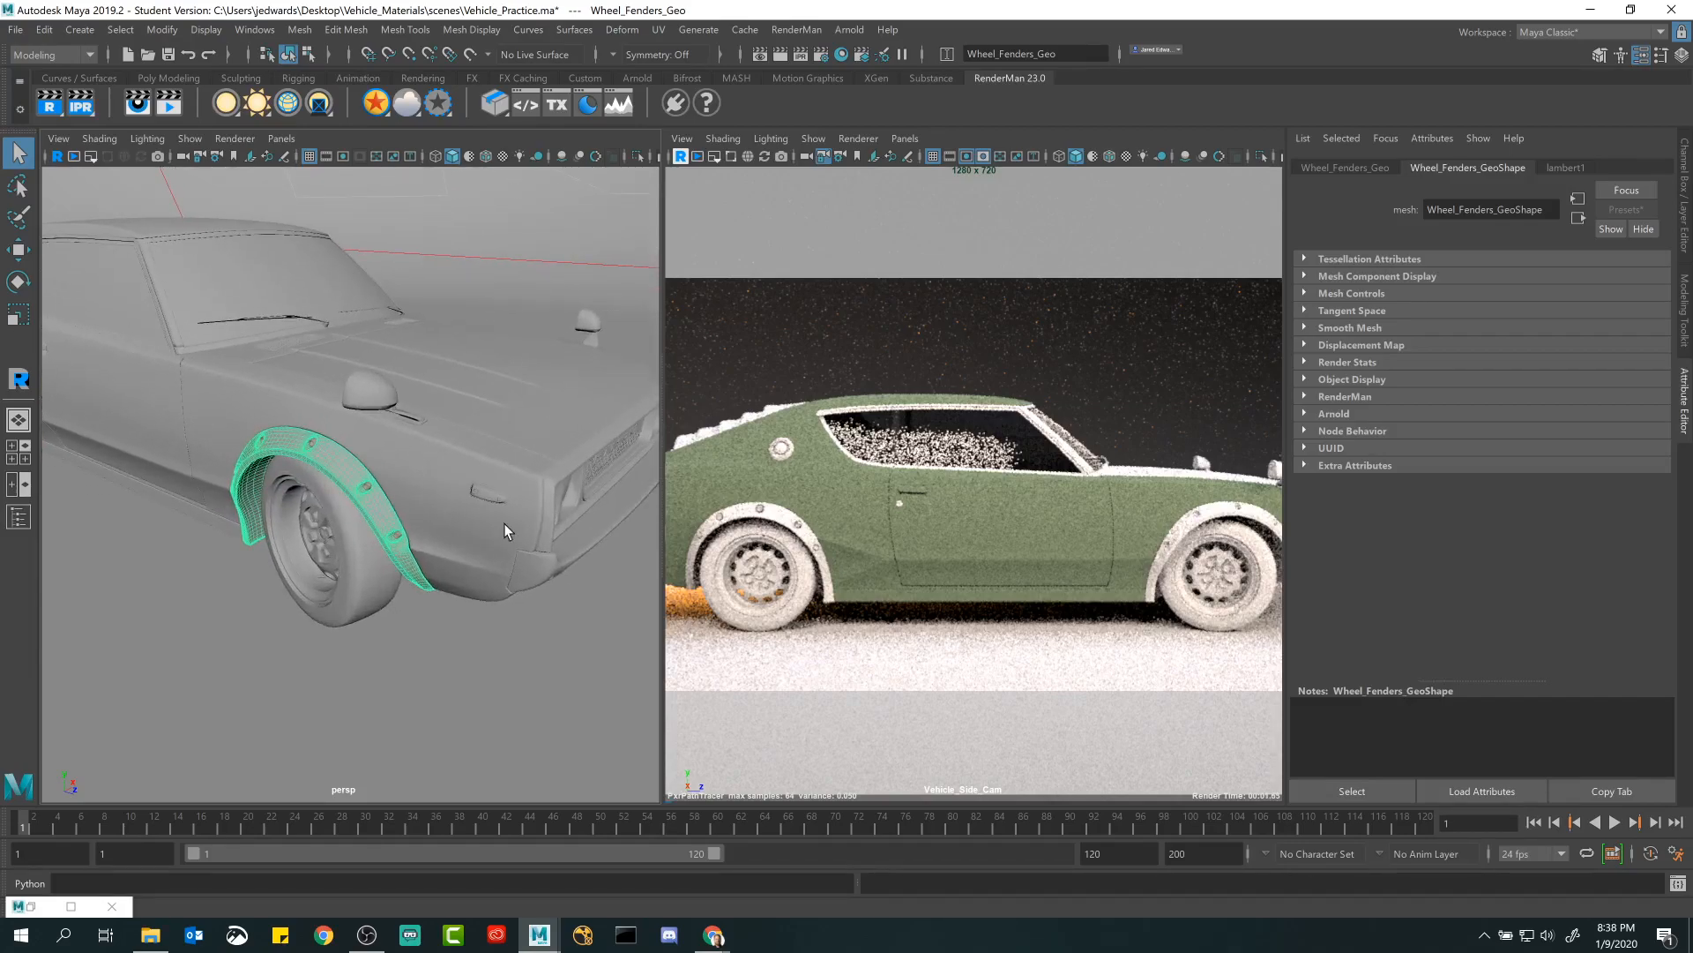
right_click(380, 102)
left_click(415, 113)
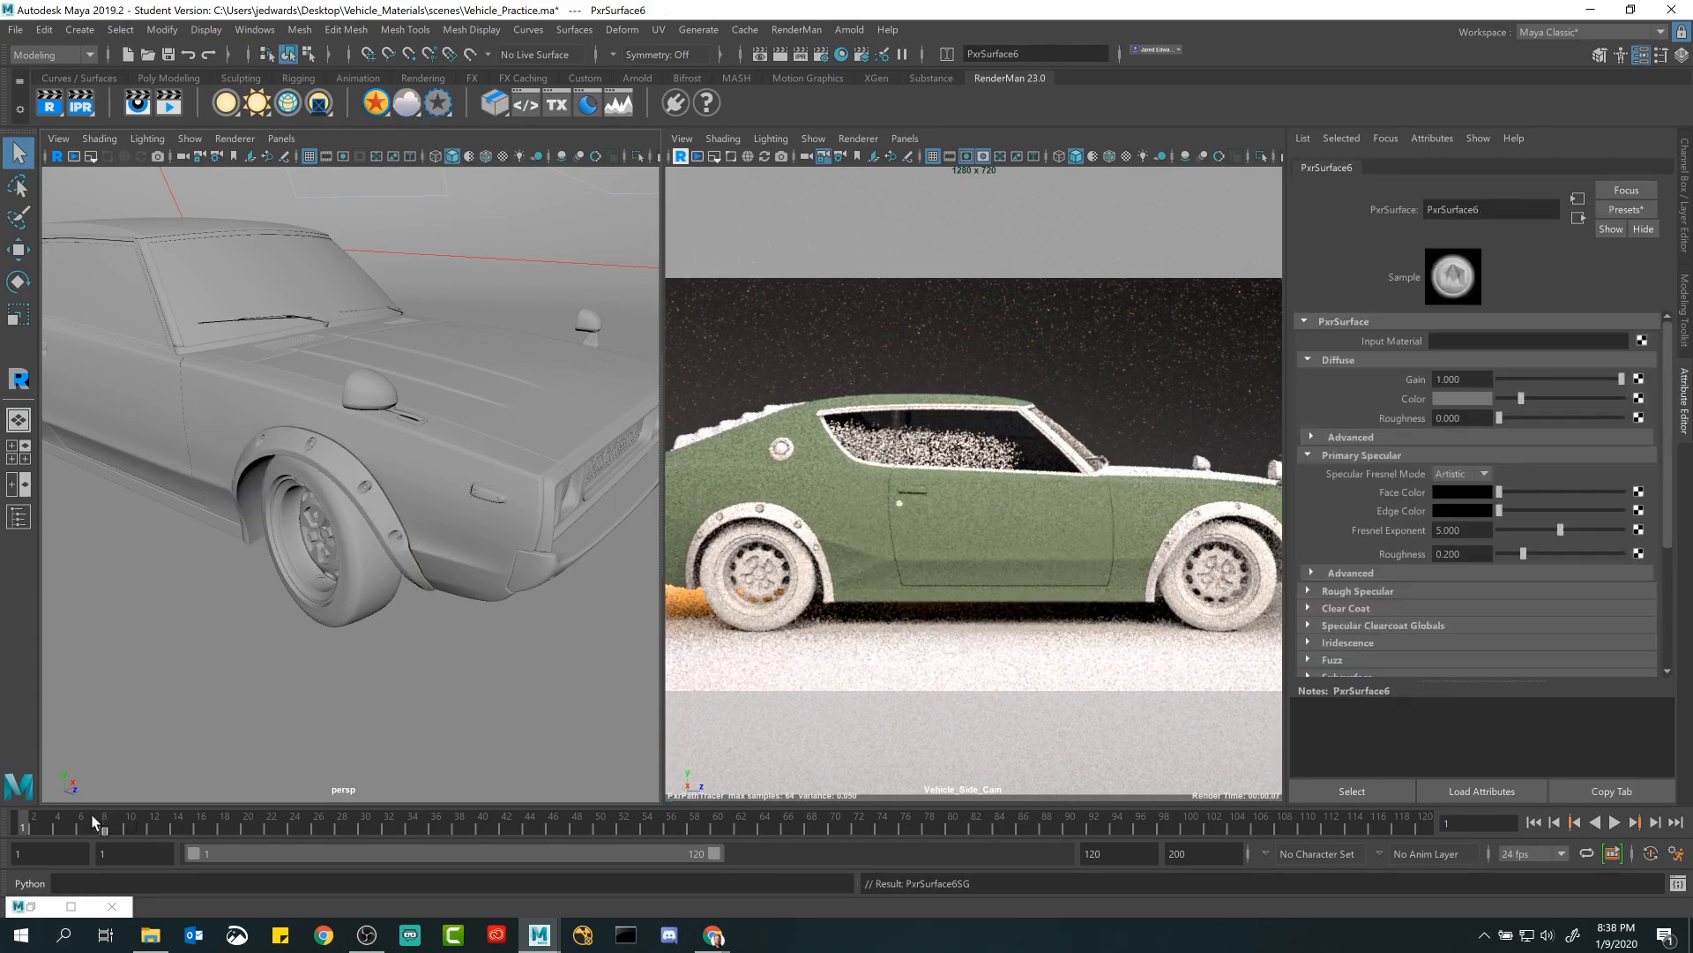
Rename the new PxrSurface6 material as BlackTrim_Material in the Hypershade, and minimise the Hypershade.
left_click(31, 906)
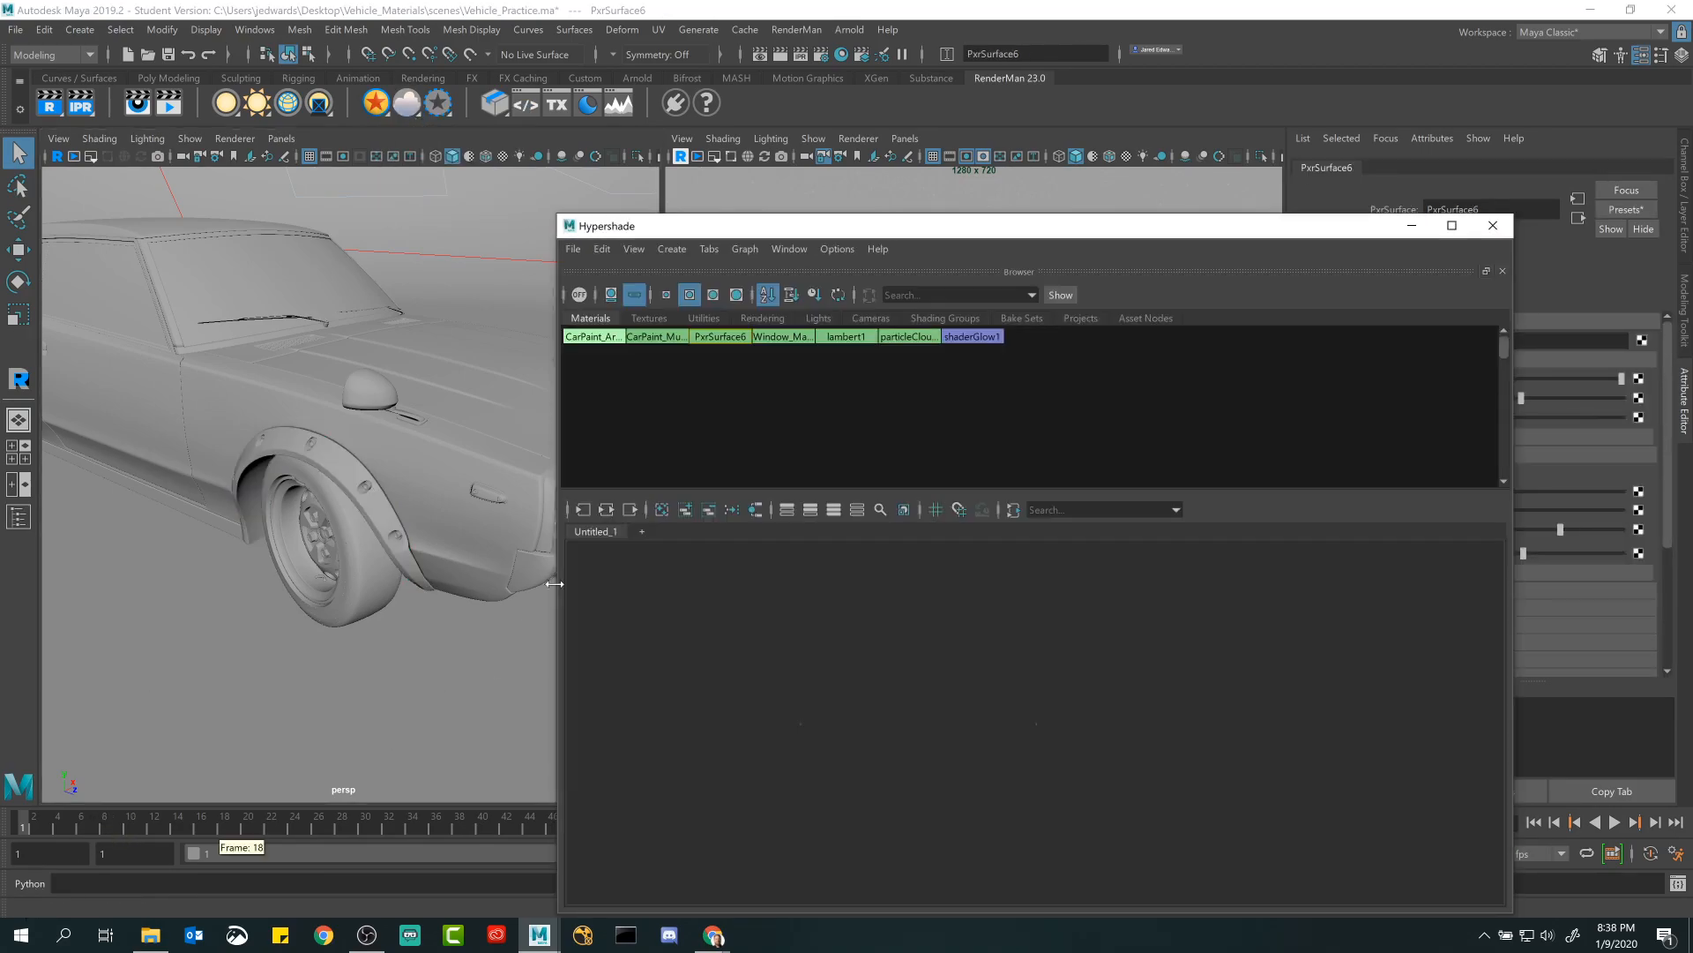
double_click(719, 337, "ctrl")
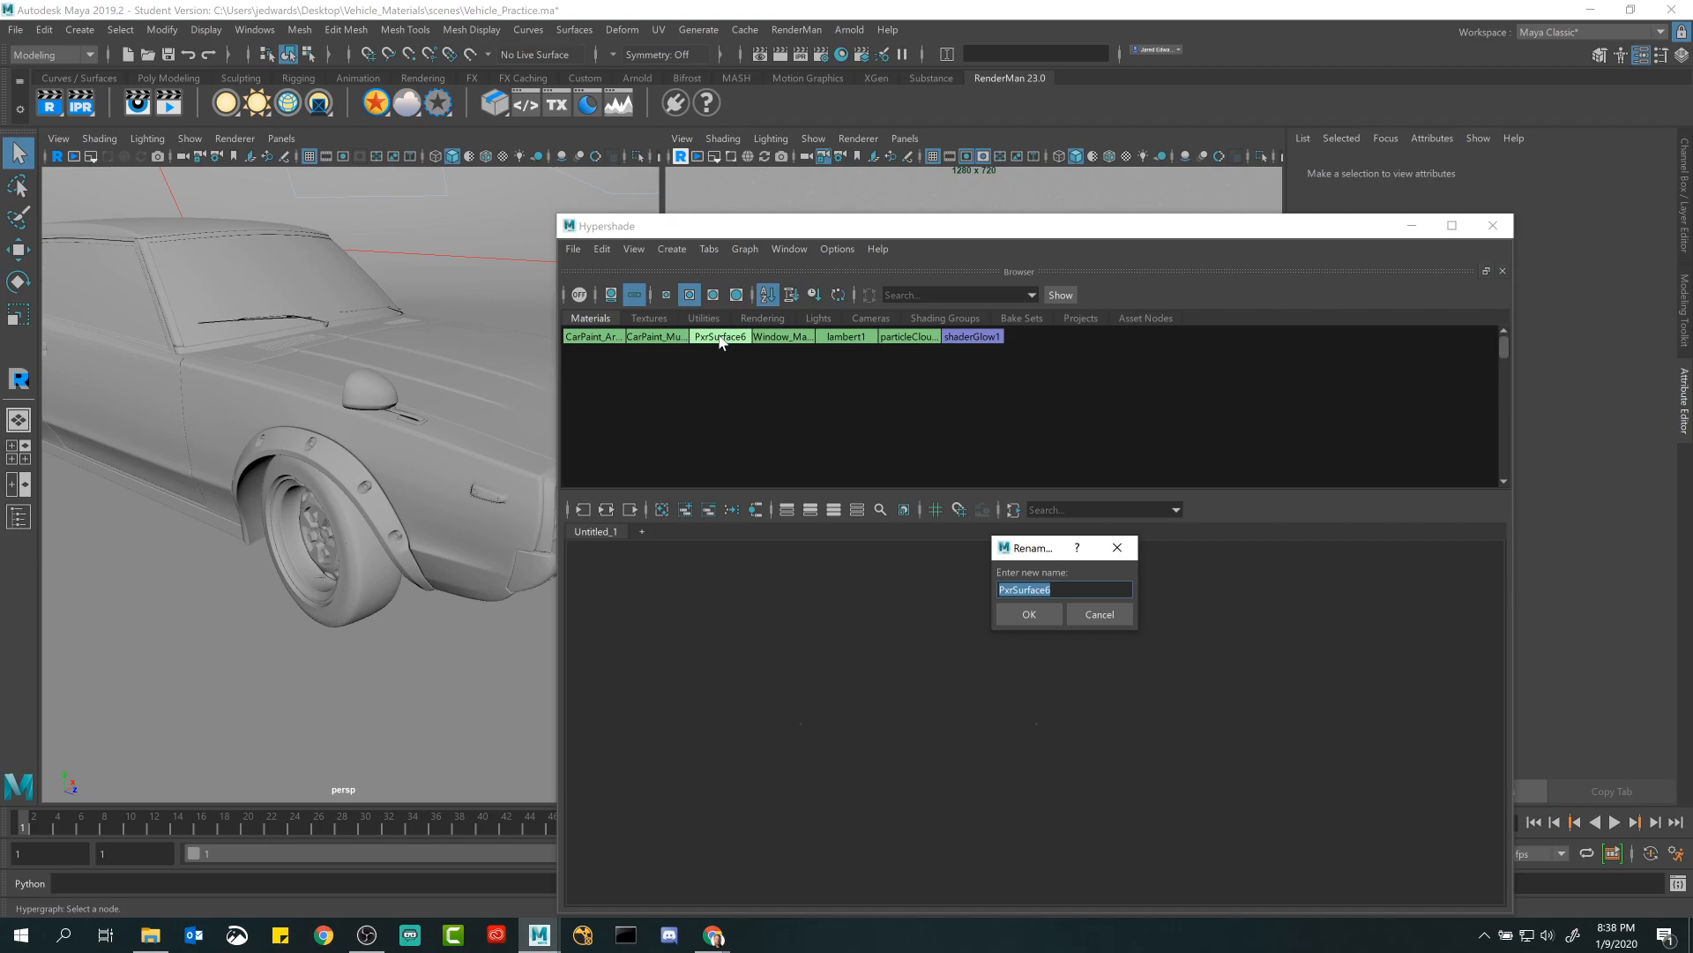
type("BlackTrim_Material")
key("Return")
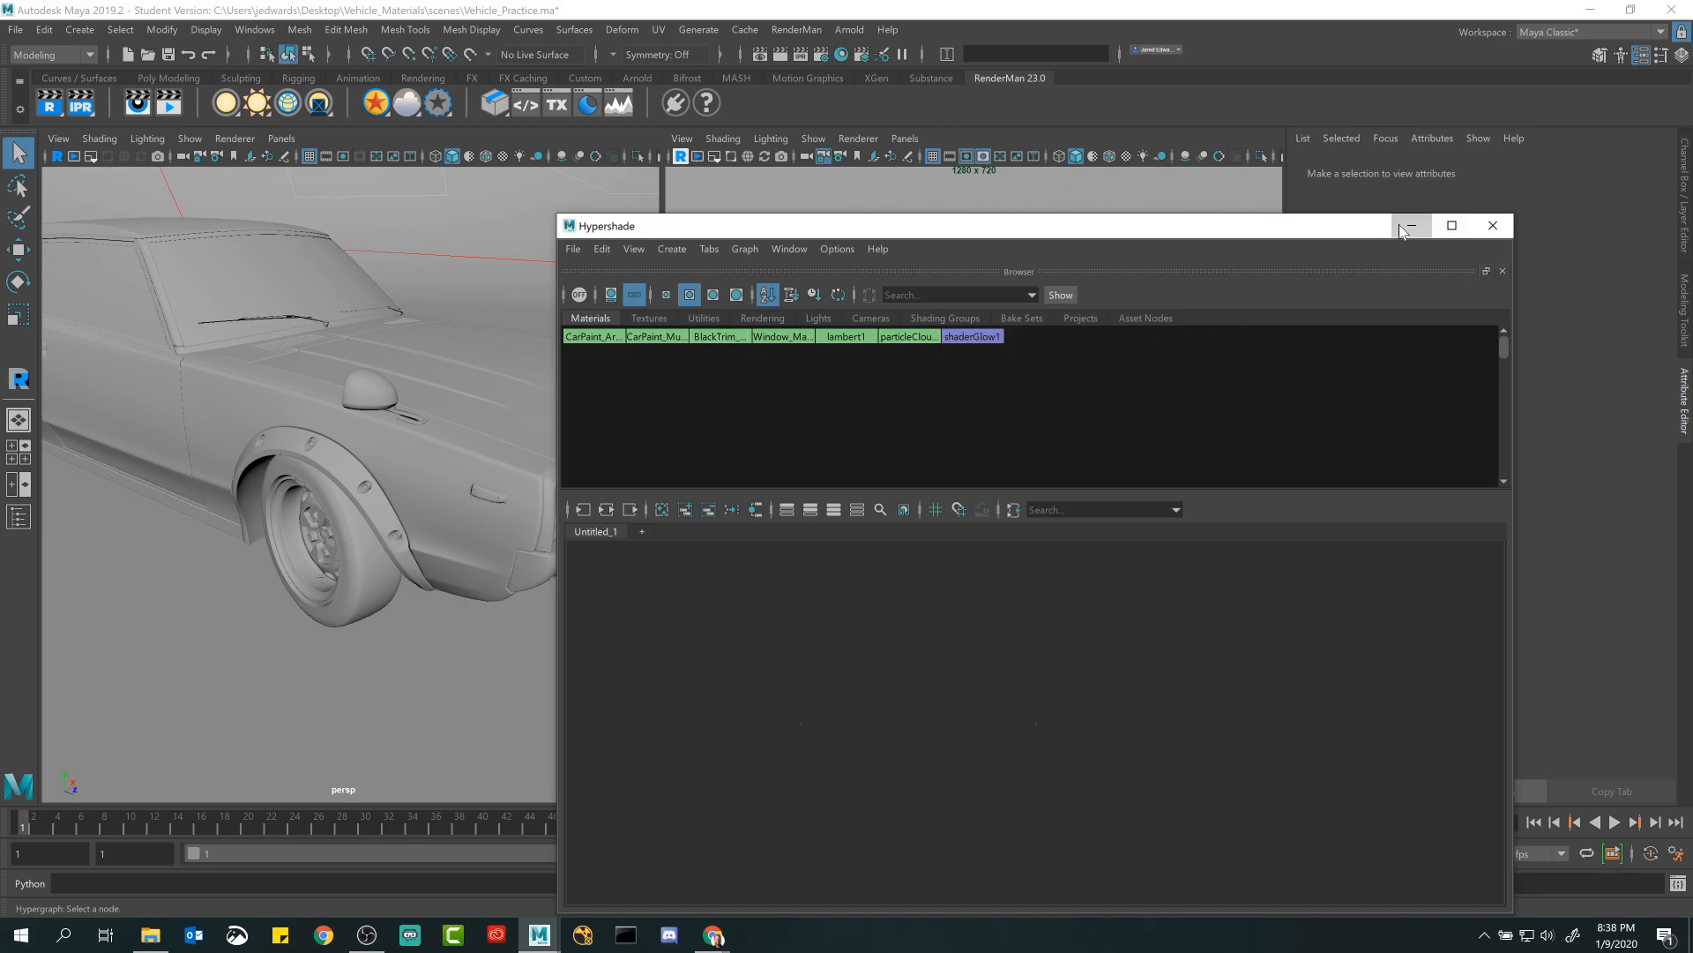
left_click(1409, 226)
Select the wheel fenders and darken the diffuse color of BlackTrim_Material to near black.
left_click(775, 524)
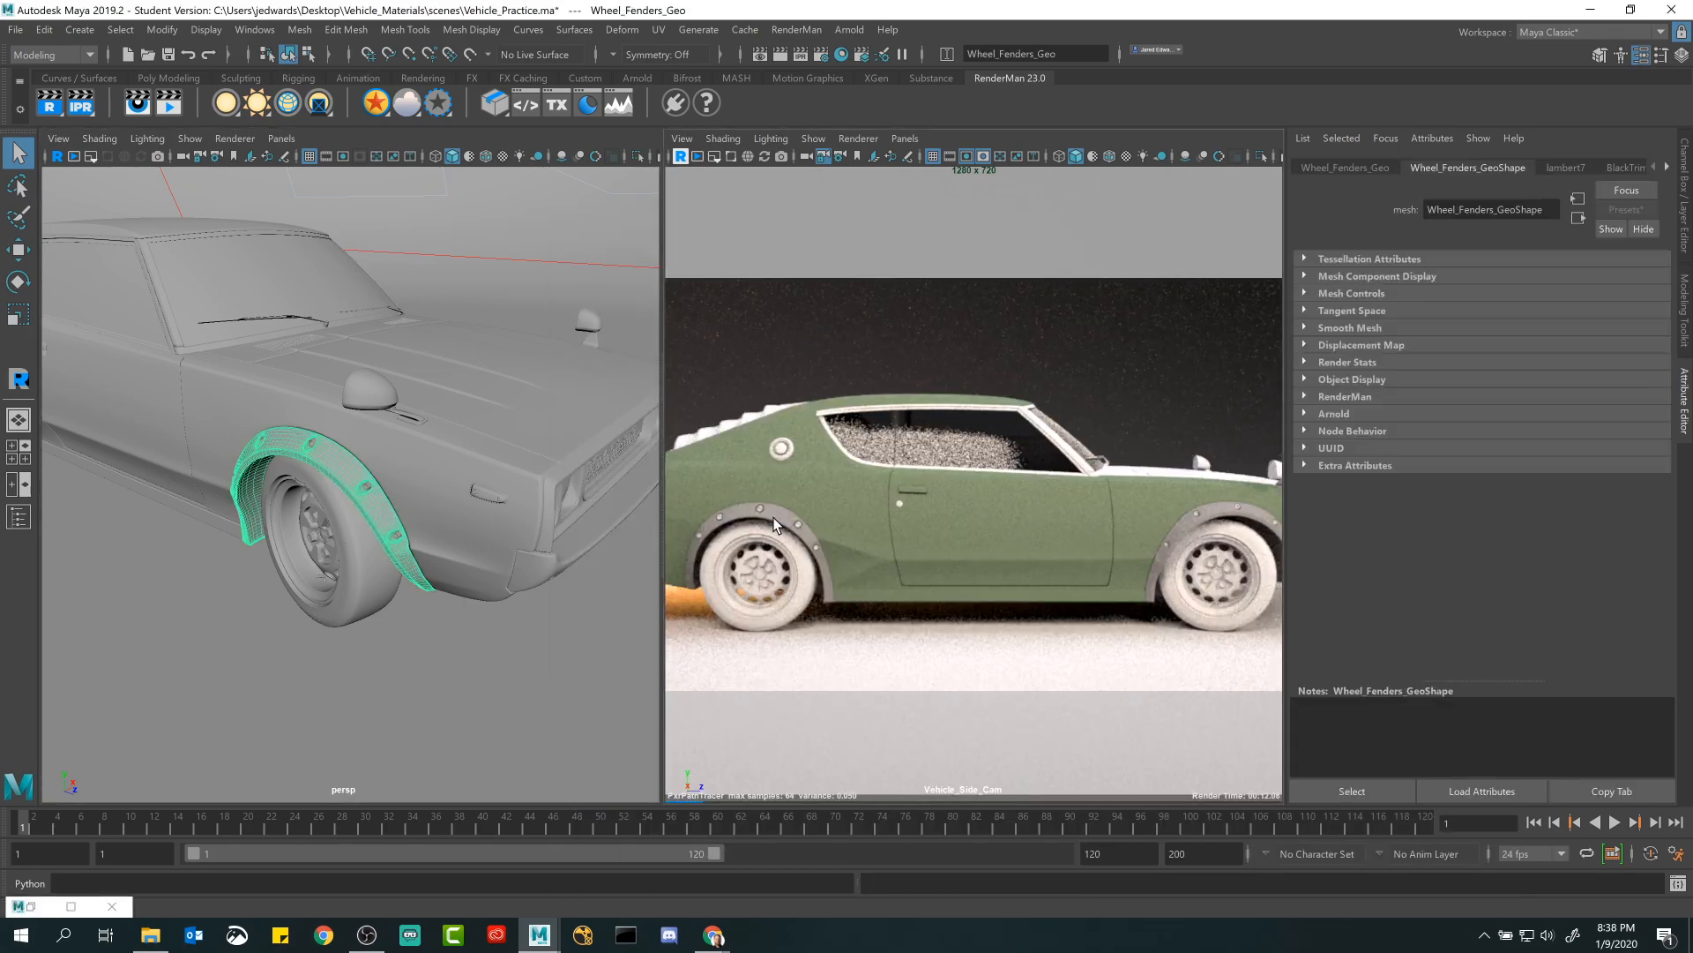
left_click(1633, 170)
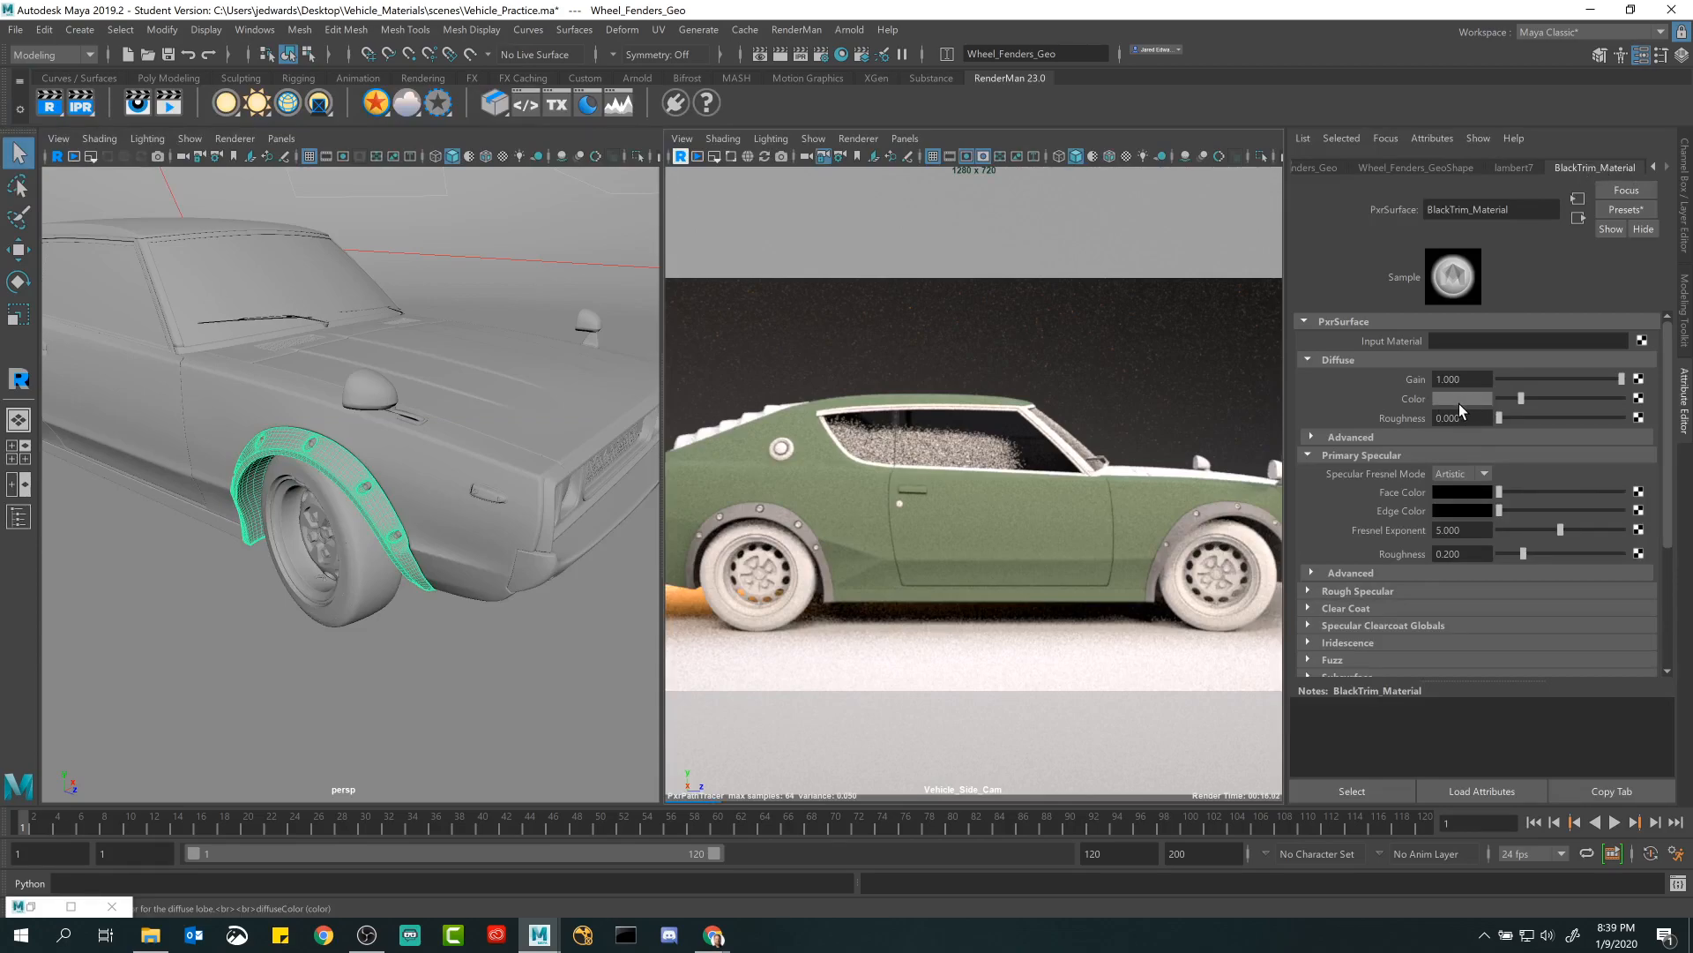
left_click_drag(1520, 398, 1512, 402)
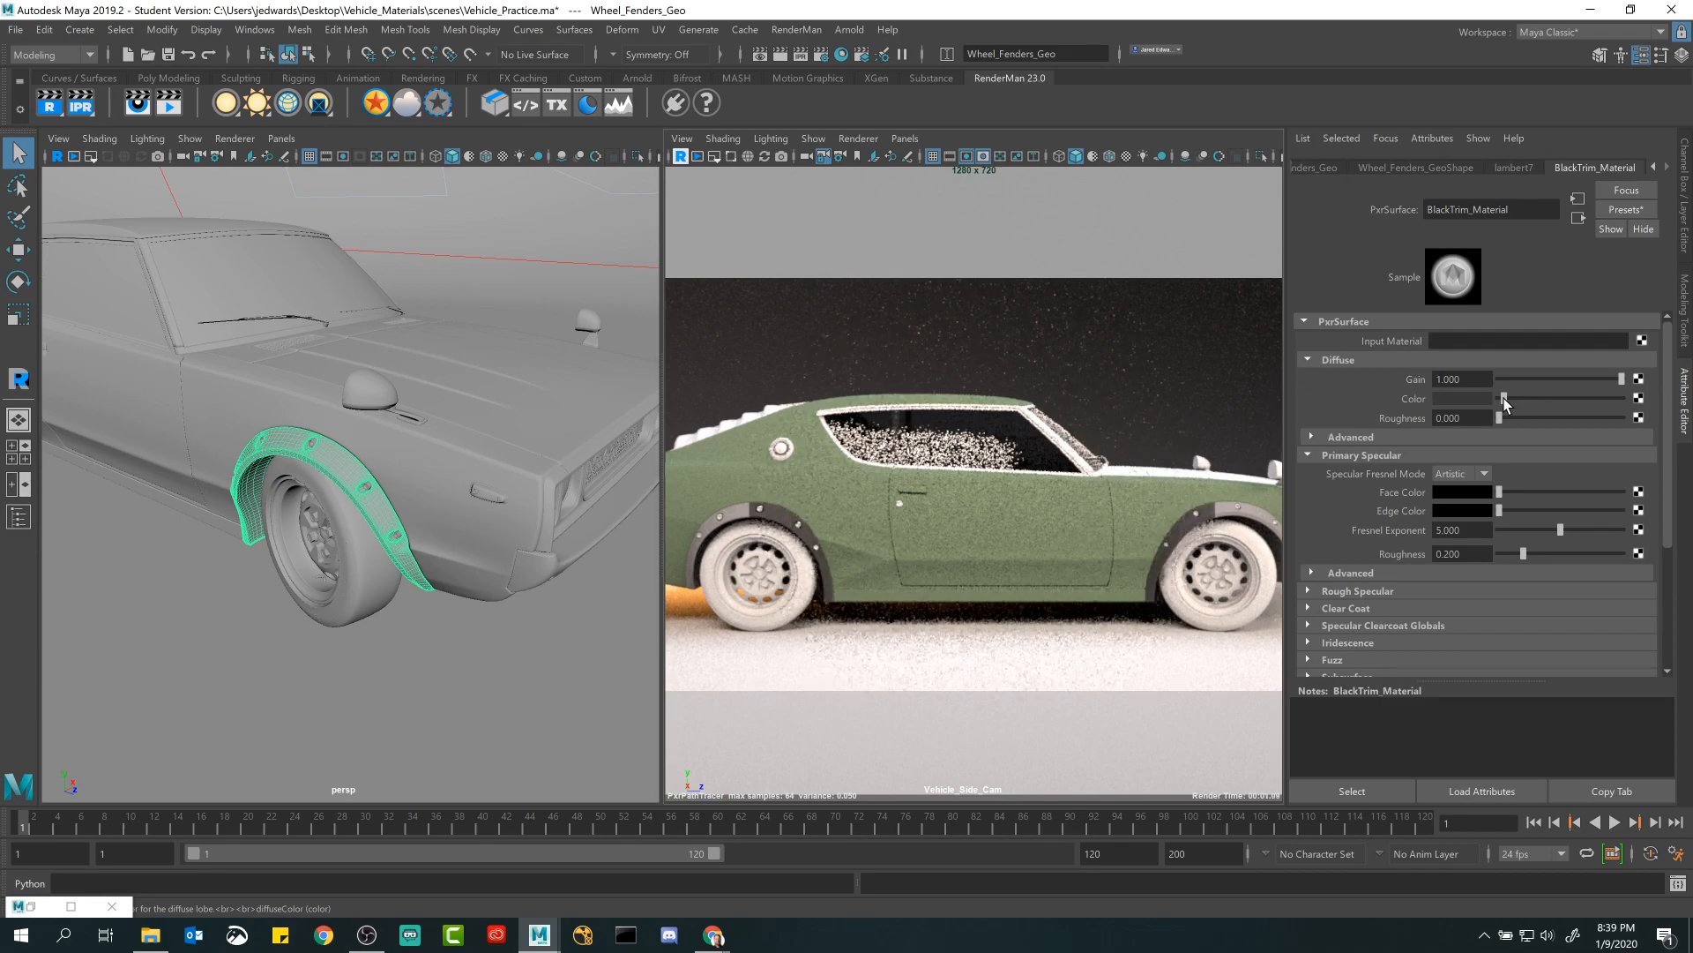
left_click_drag(1501, 398, 1499, 398)
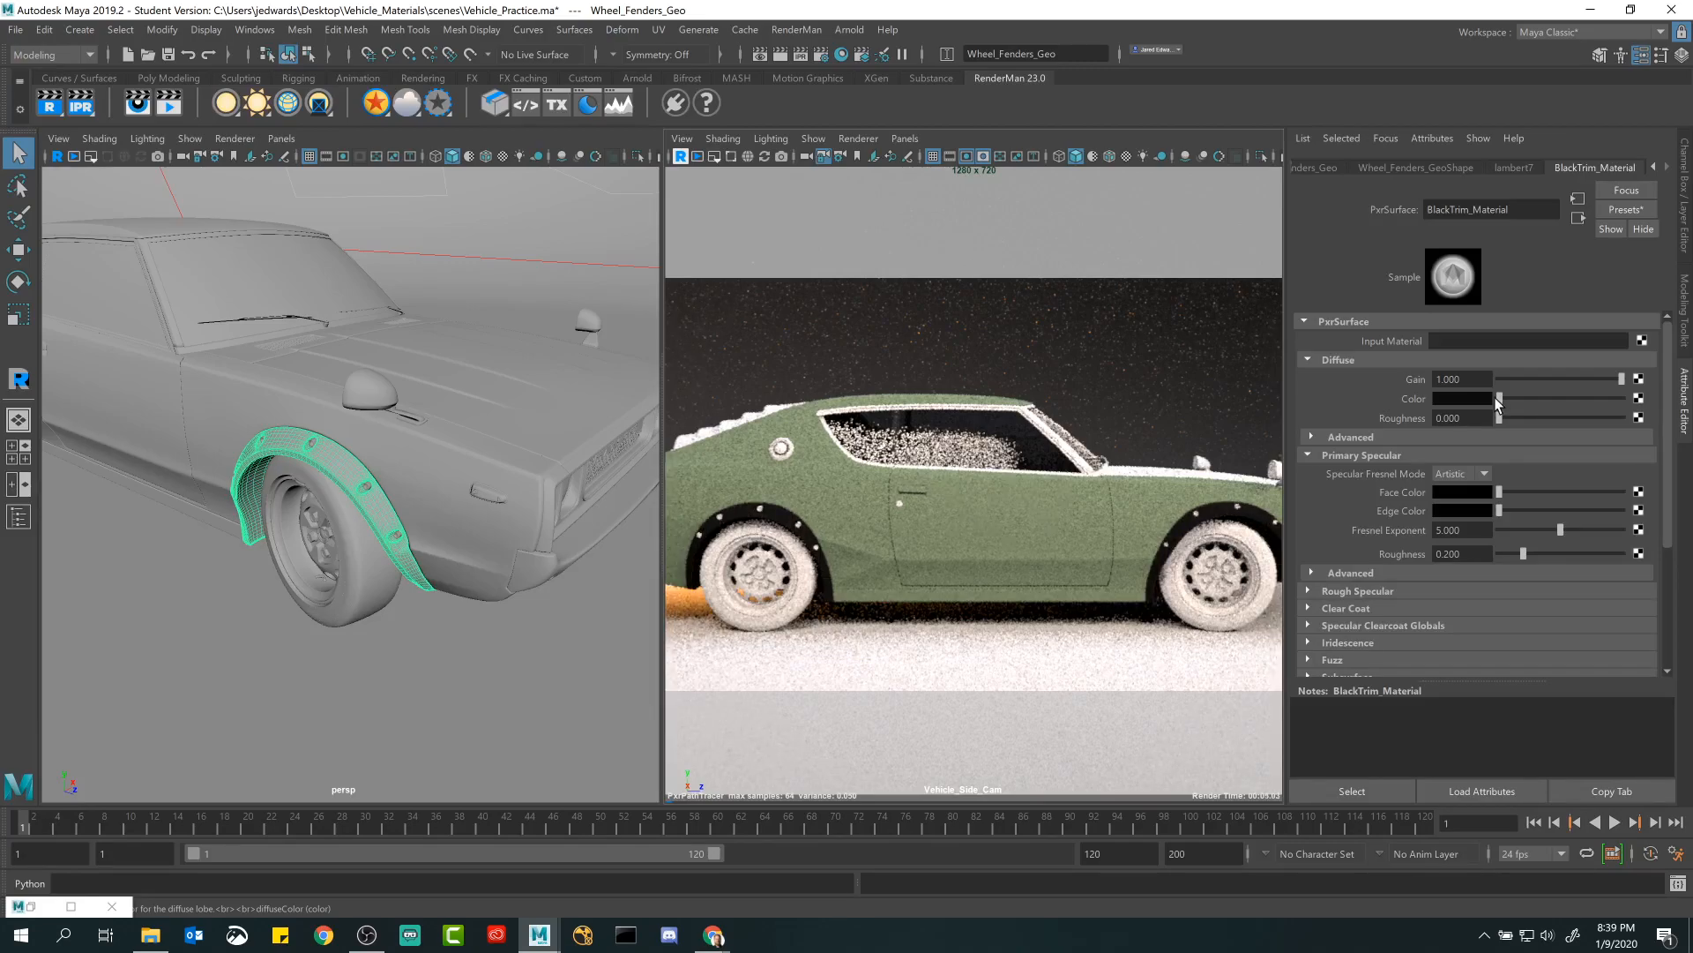
key("alt")
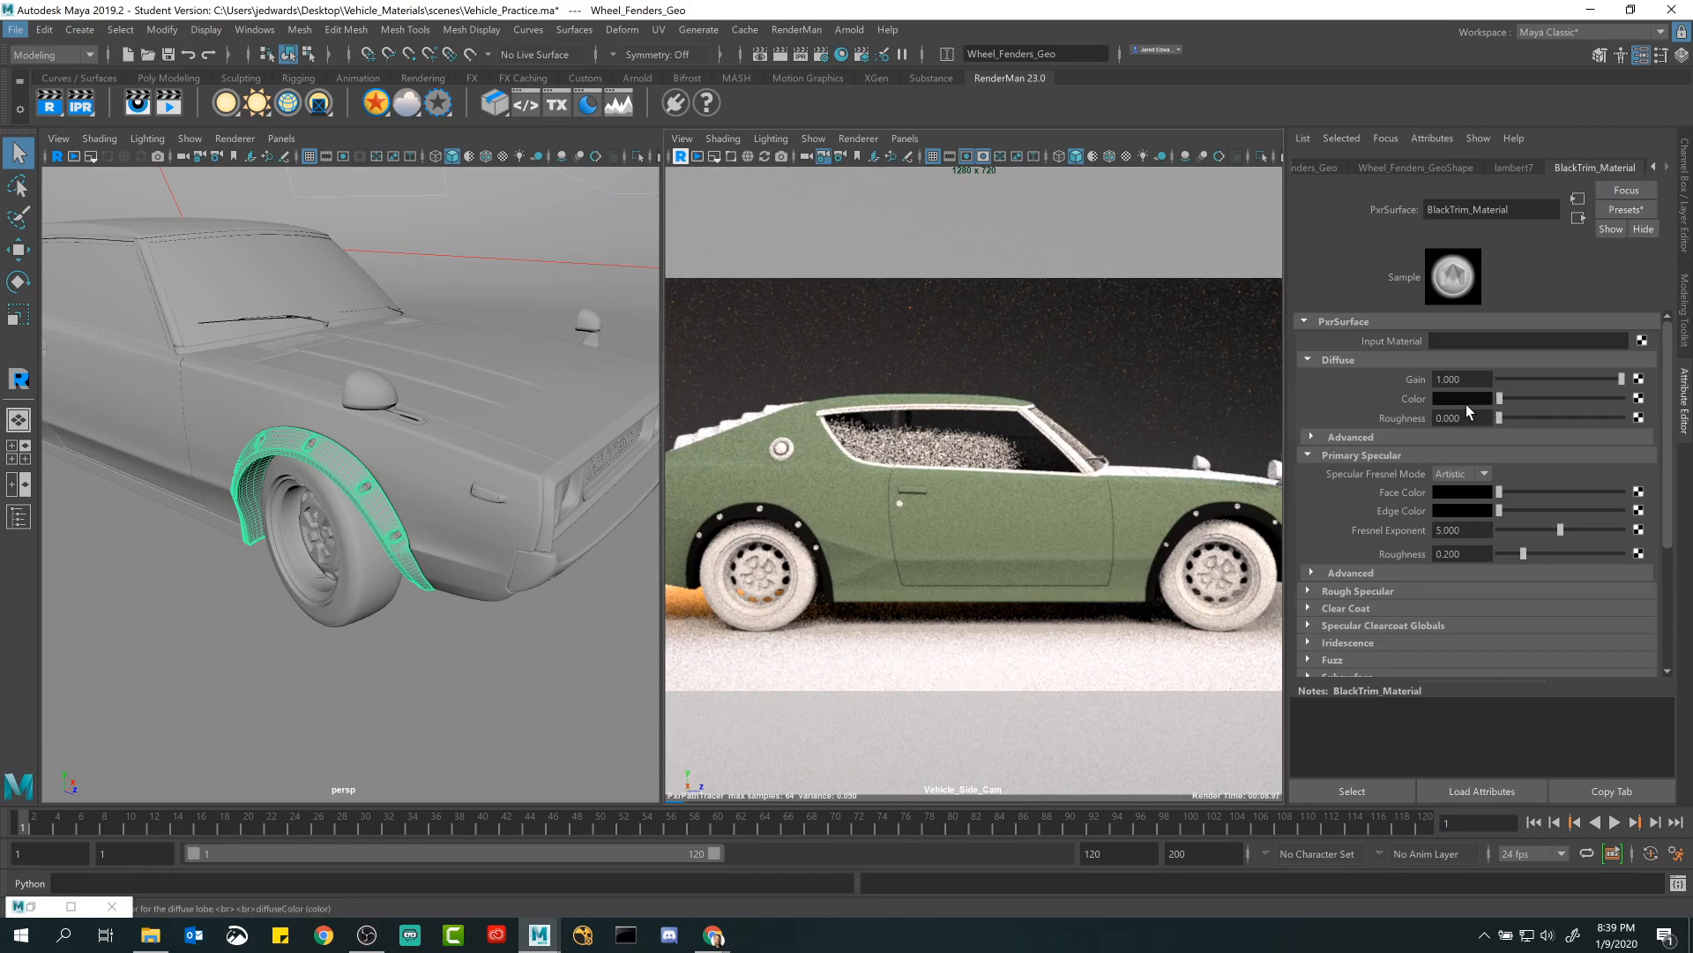
left_click(1466, 402)
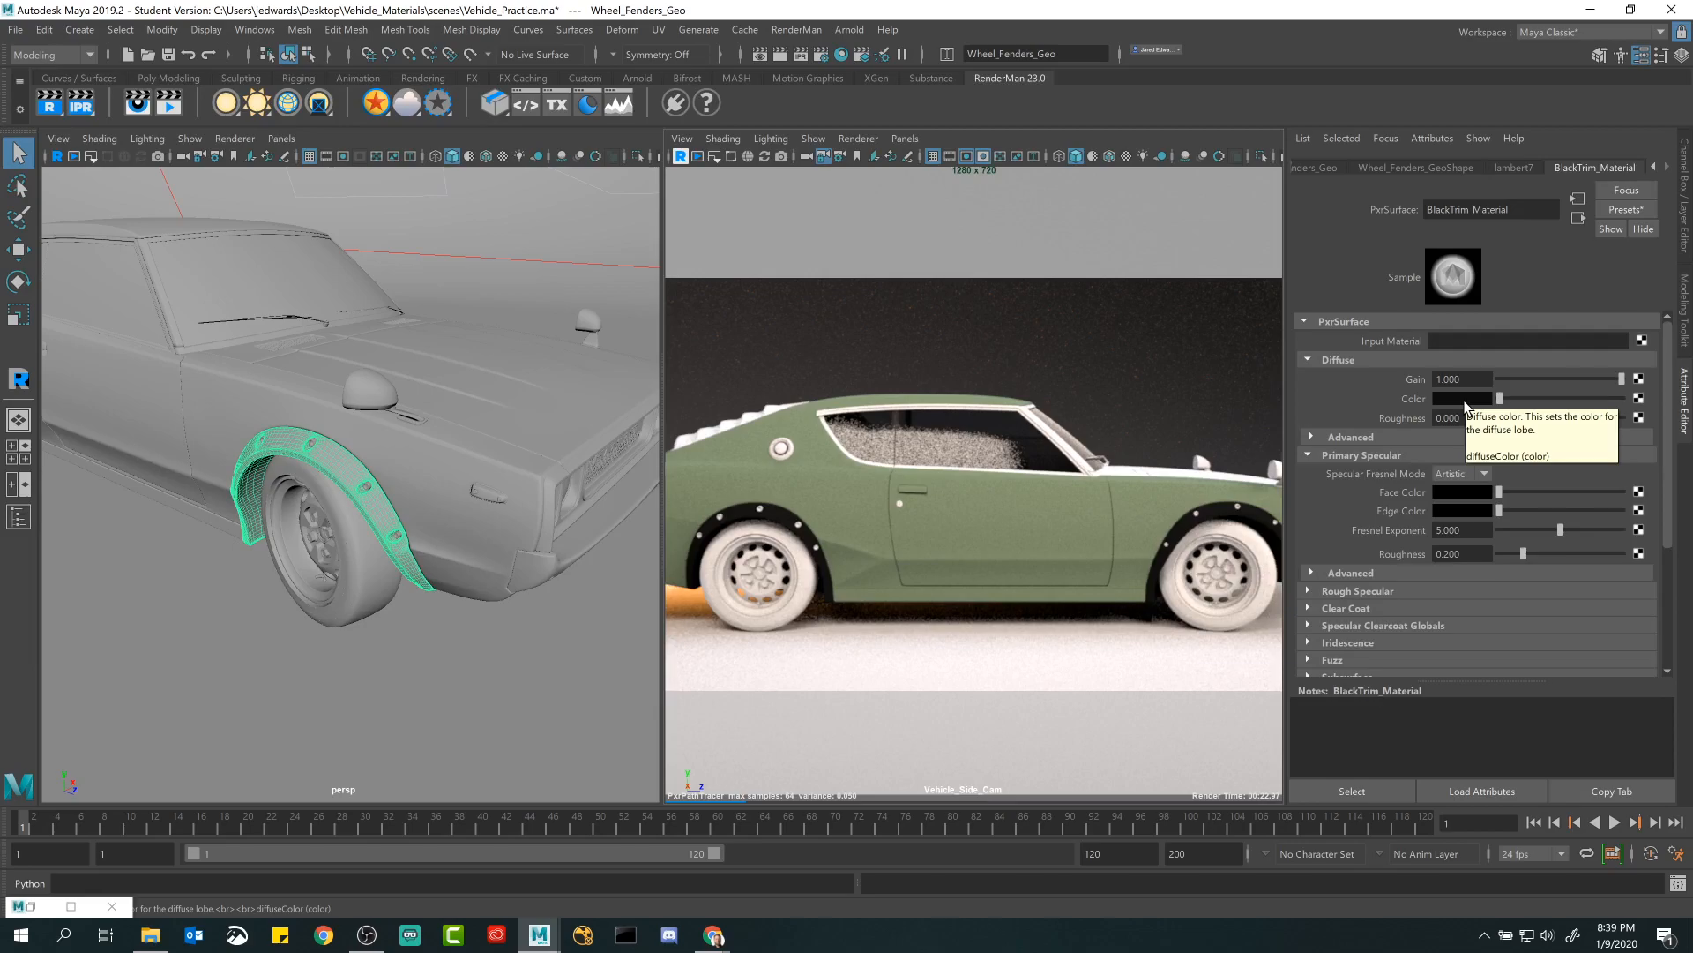
scroll(1422, 529, "down", 5)
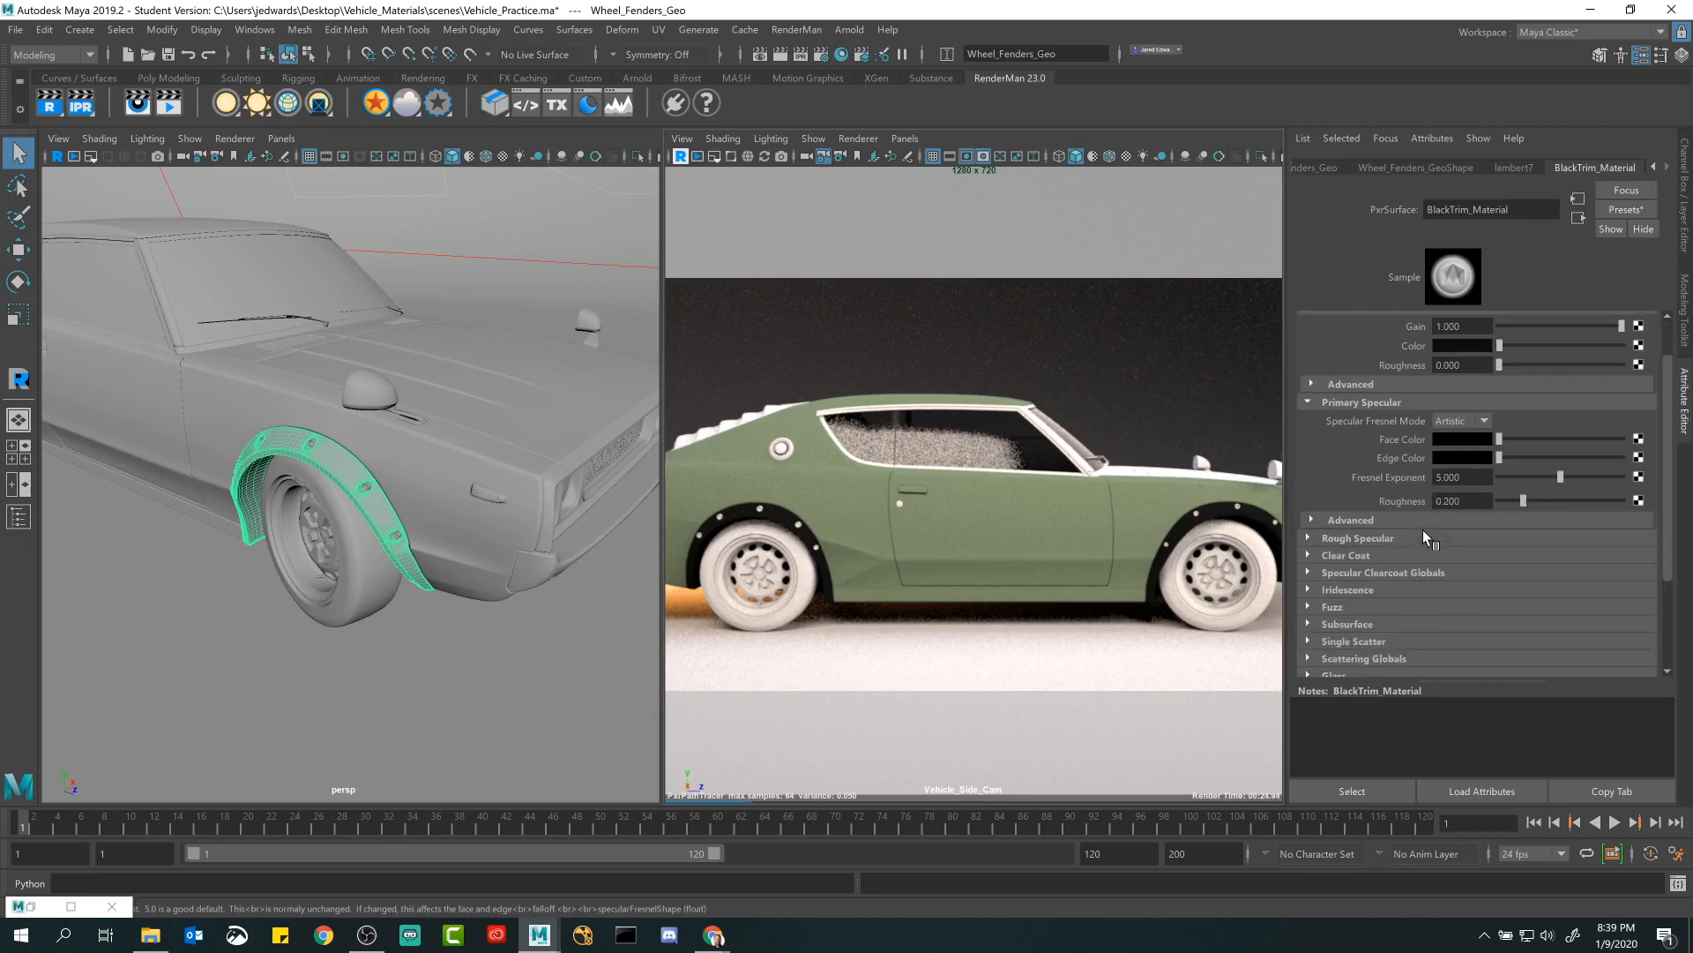
Look through the attribute sections of BlackTrim_Material, including Iridescence and Clear Coat.
scroll(1422, 529, "up", 5)
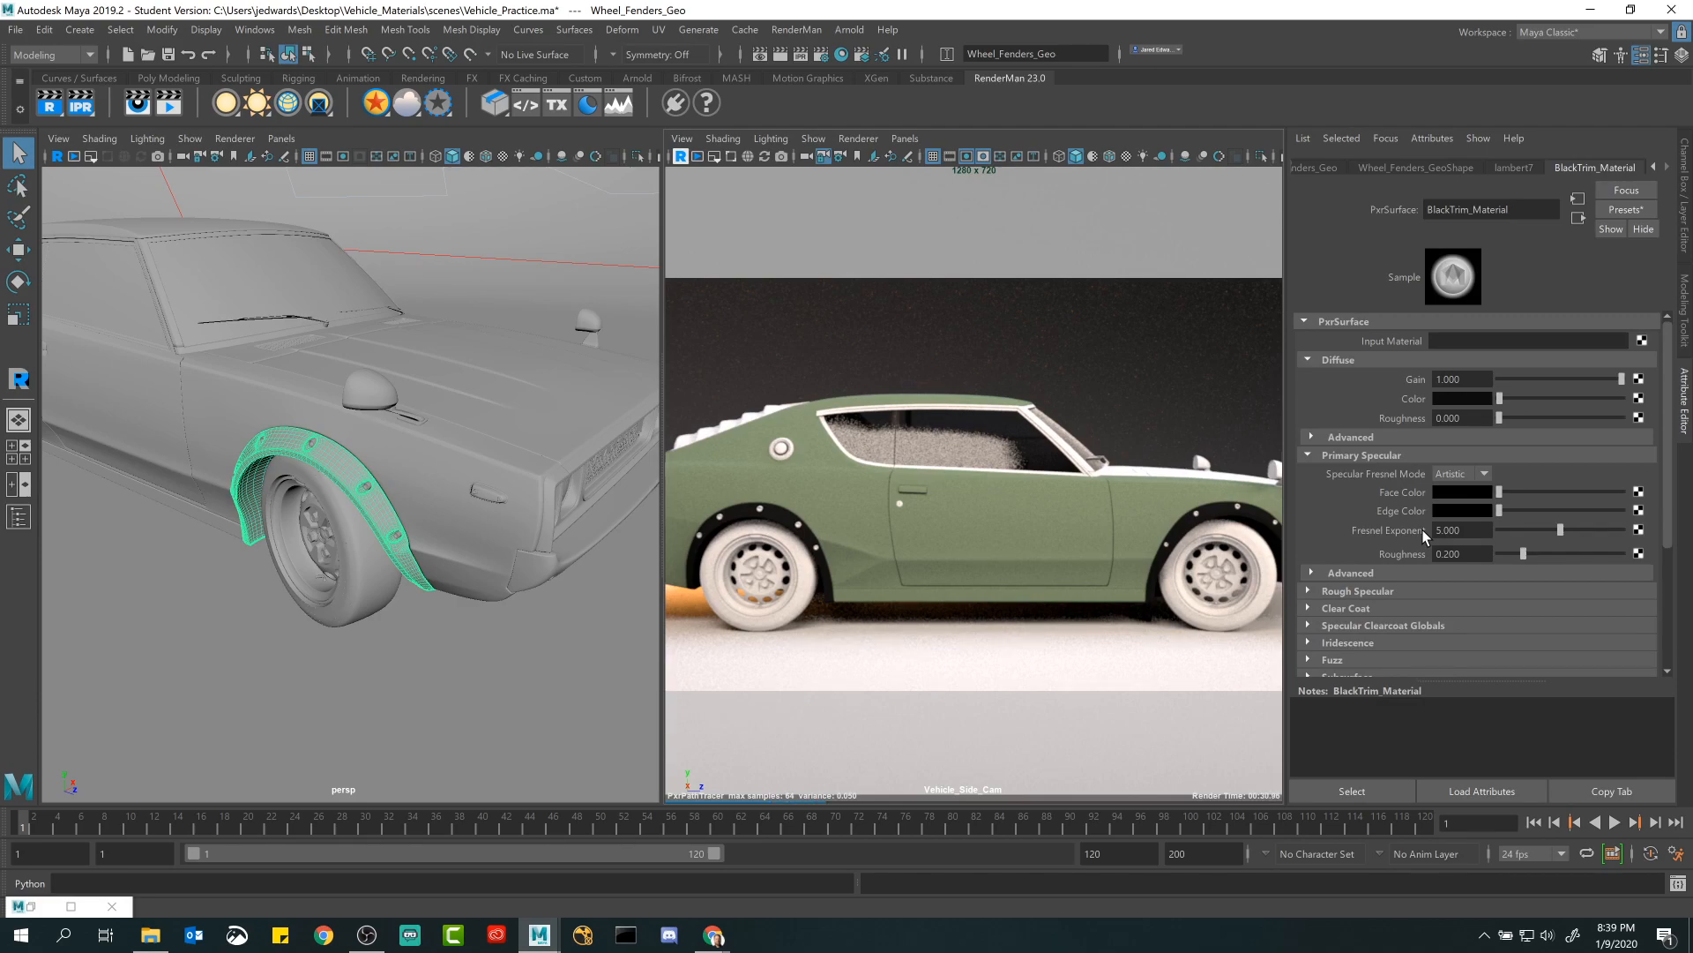
scroll(1411, 555, "down", 3)
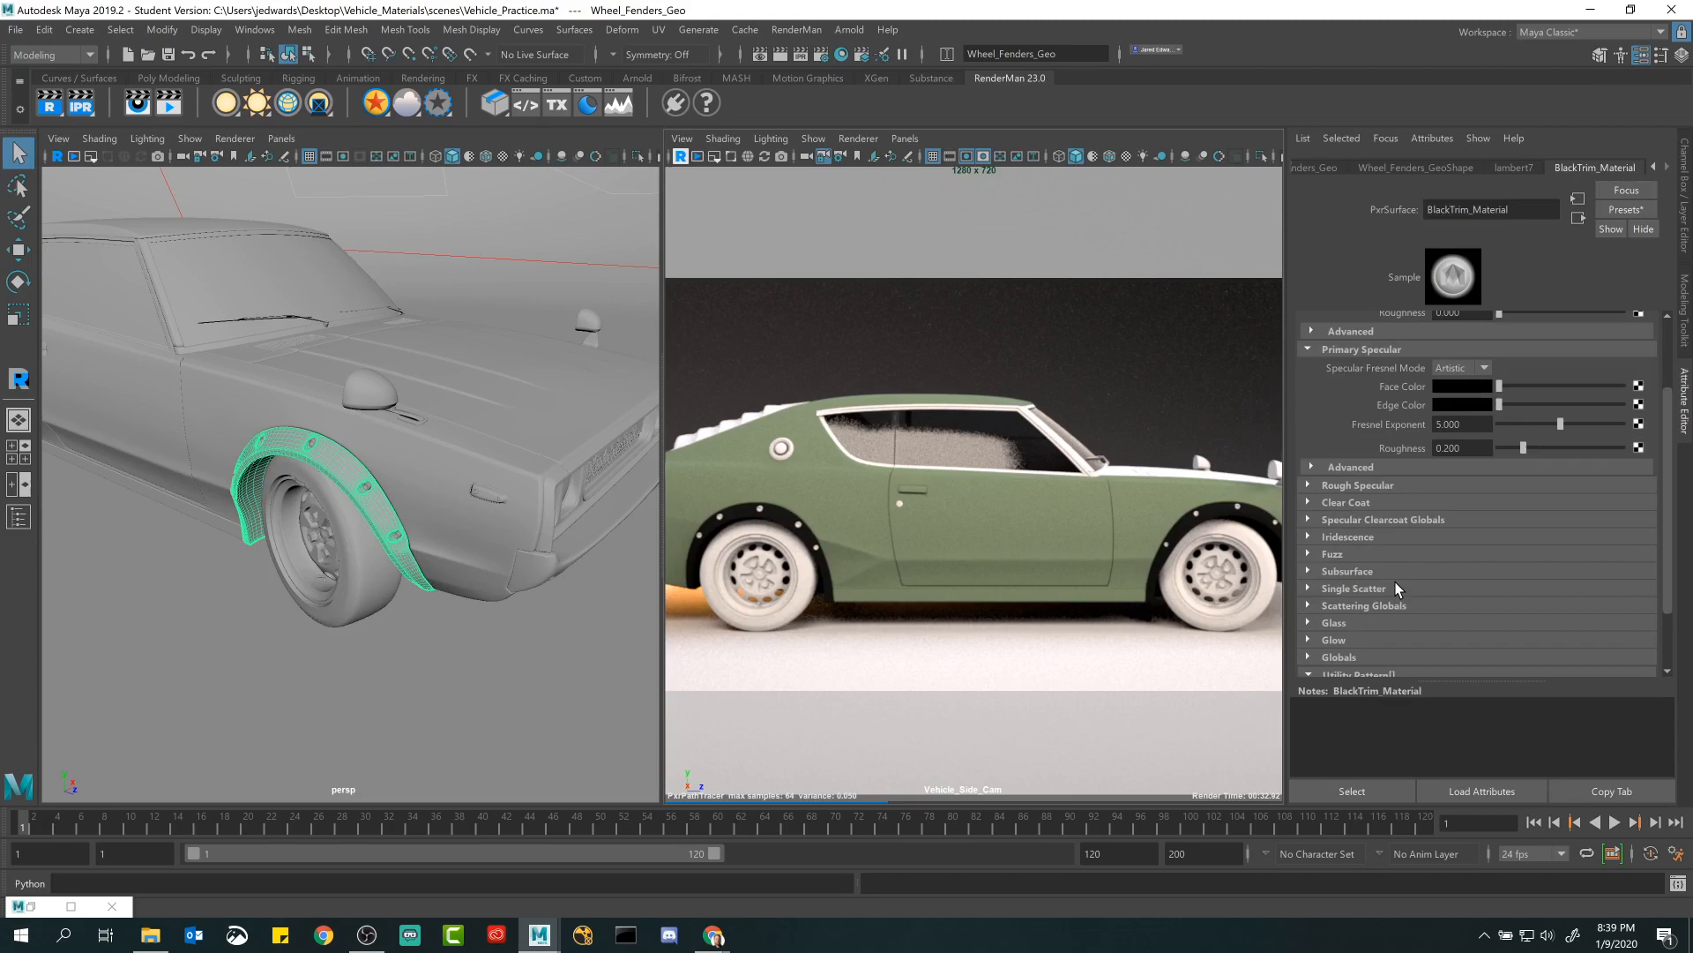
left_click(1358, 538)
left_click(1359, 537)
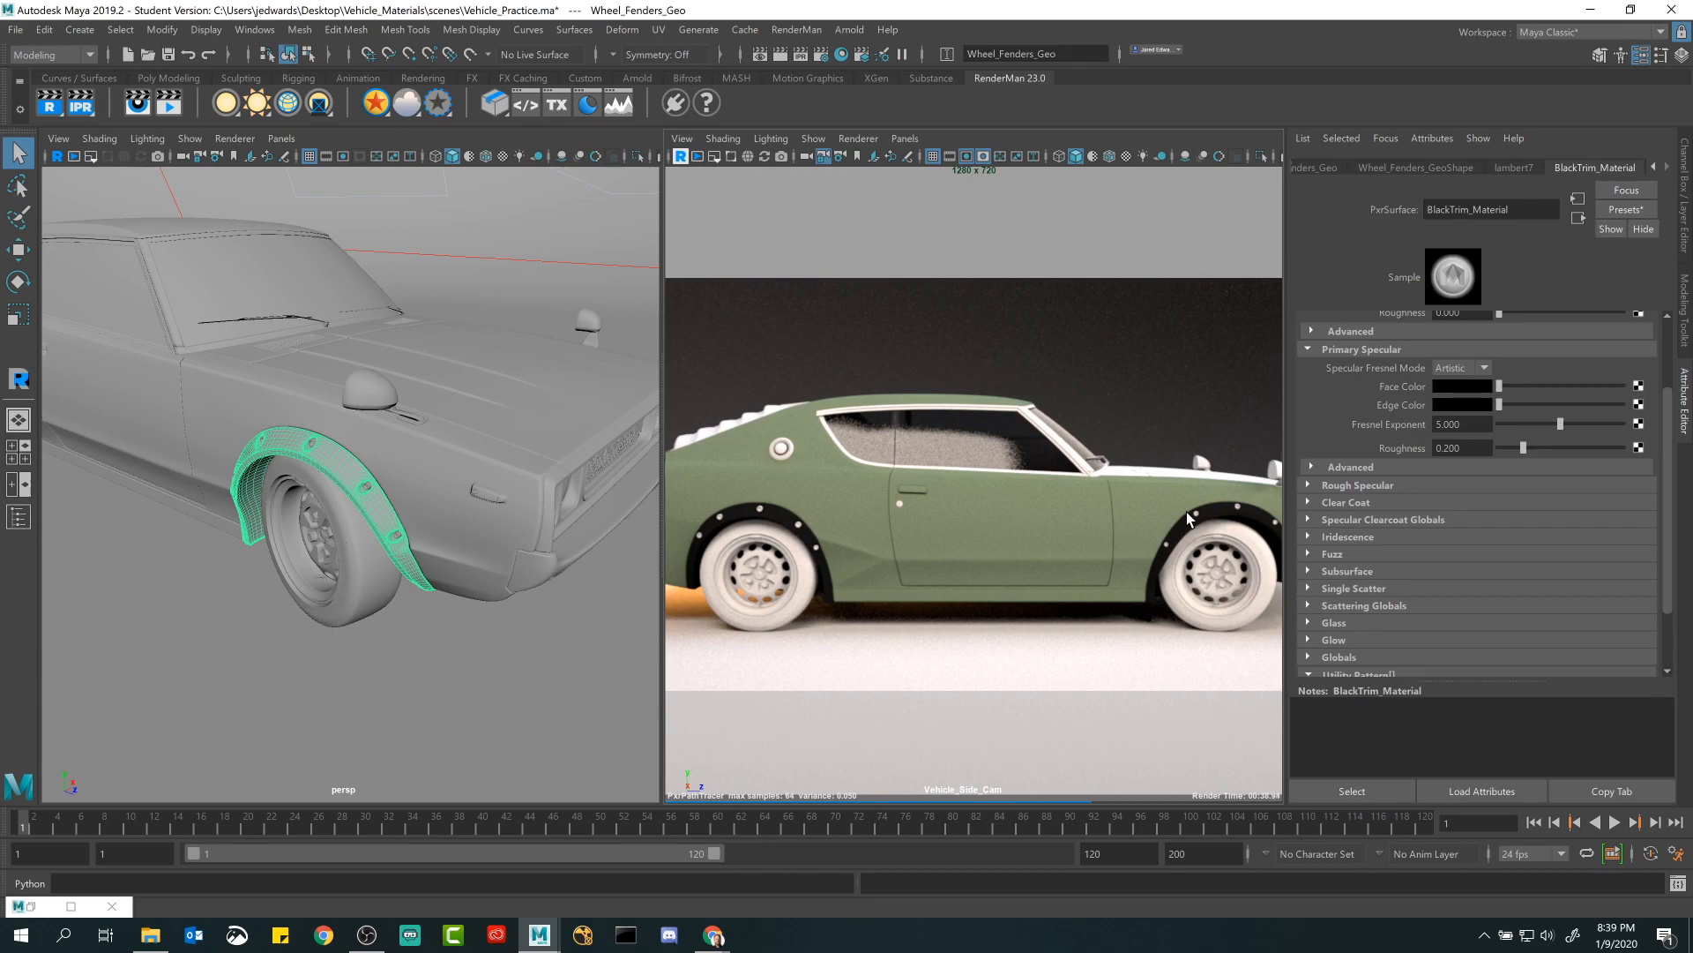
left_click(1356, 501)
left_click(1356, 501)
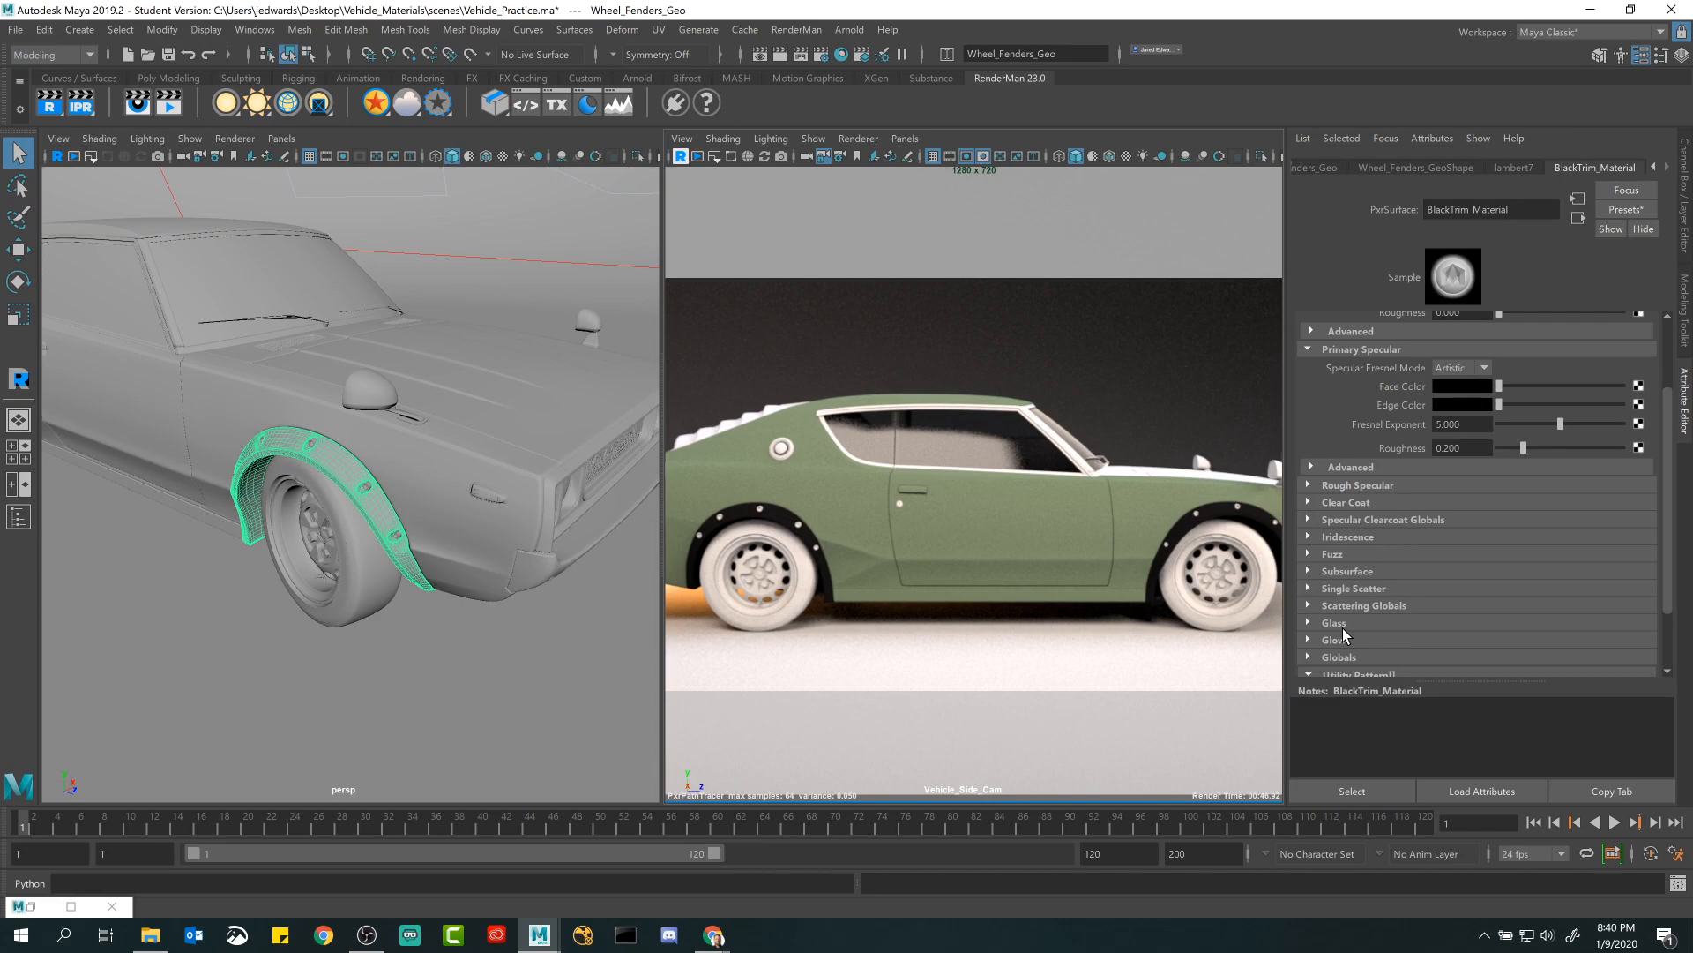
scroll(1402, 494, "up", 3)
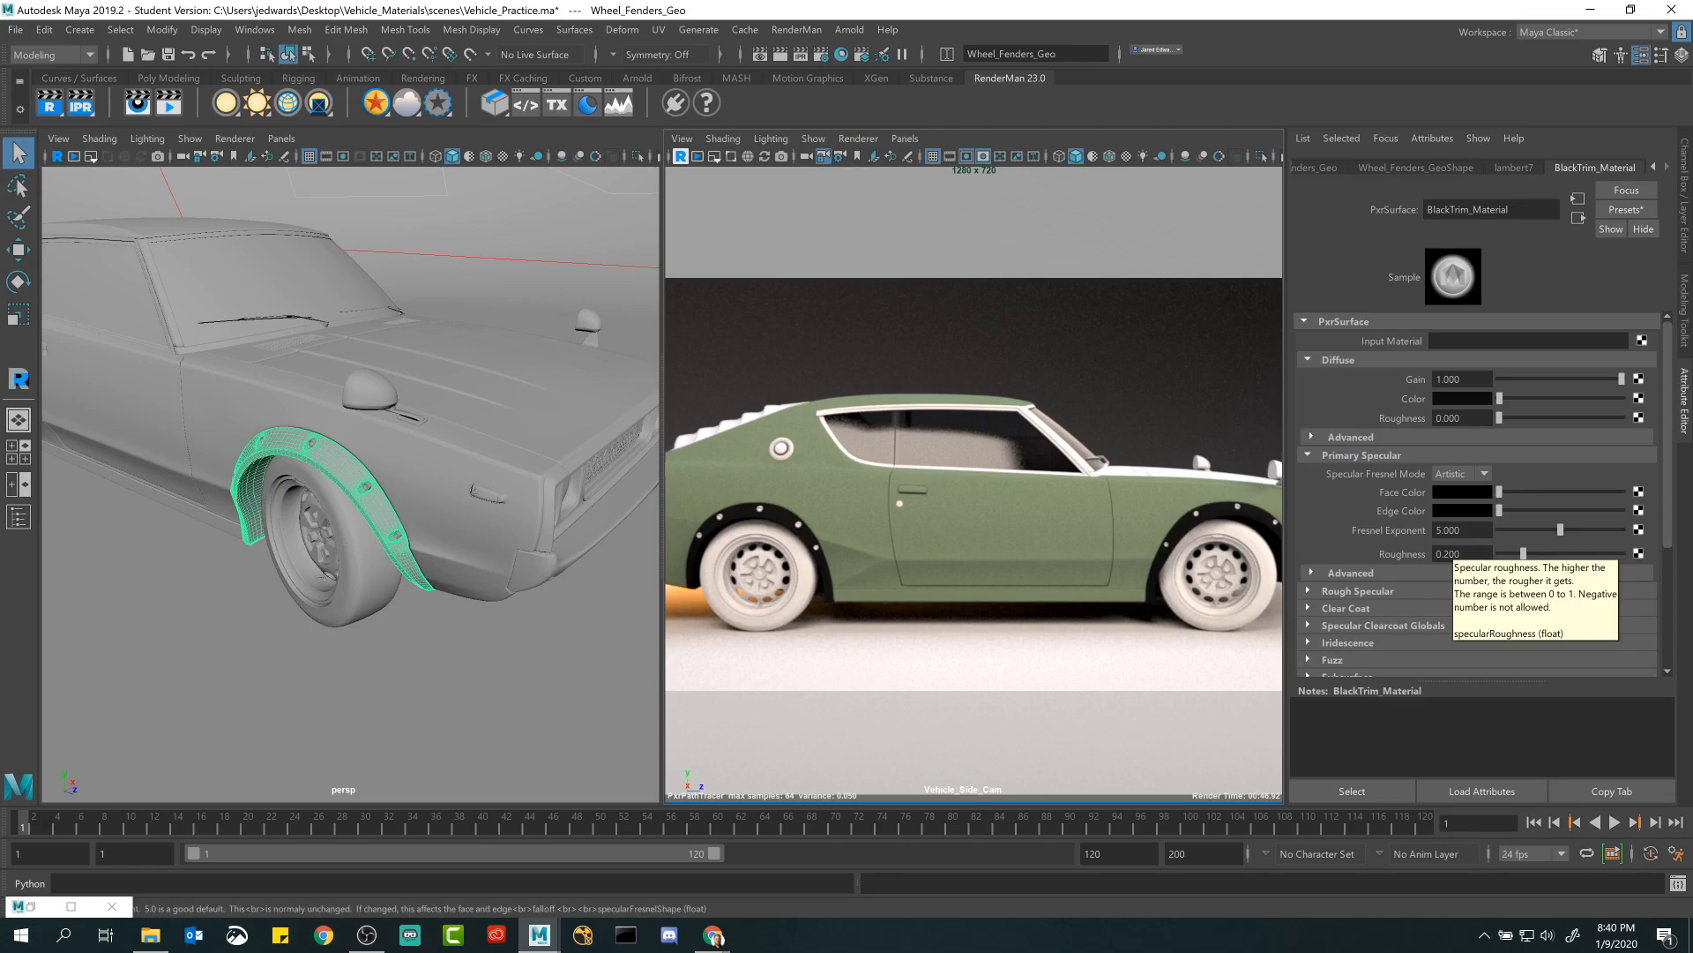
Give BlackTrim_Material's primary specular a very dark grey face color, a light grey edge color and a roughness of 0.
left_click_drag(1502, 491, 1521, 489)
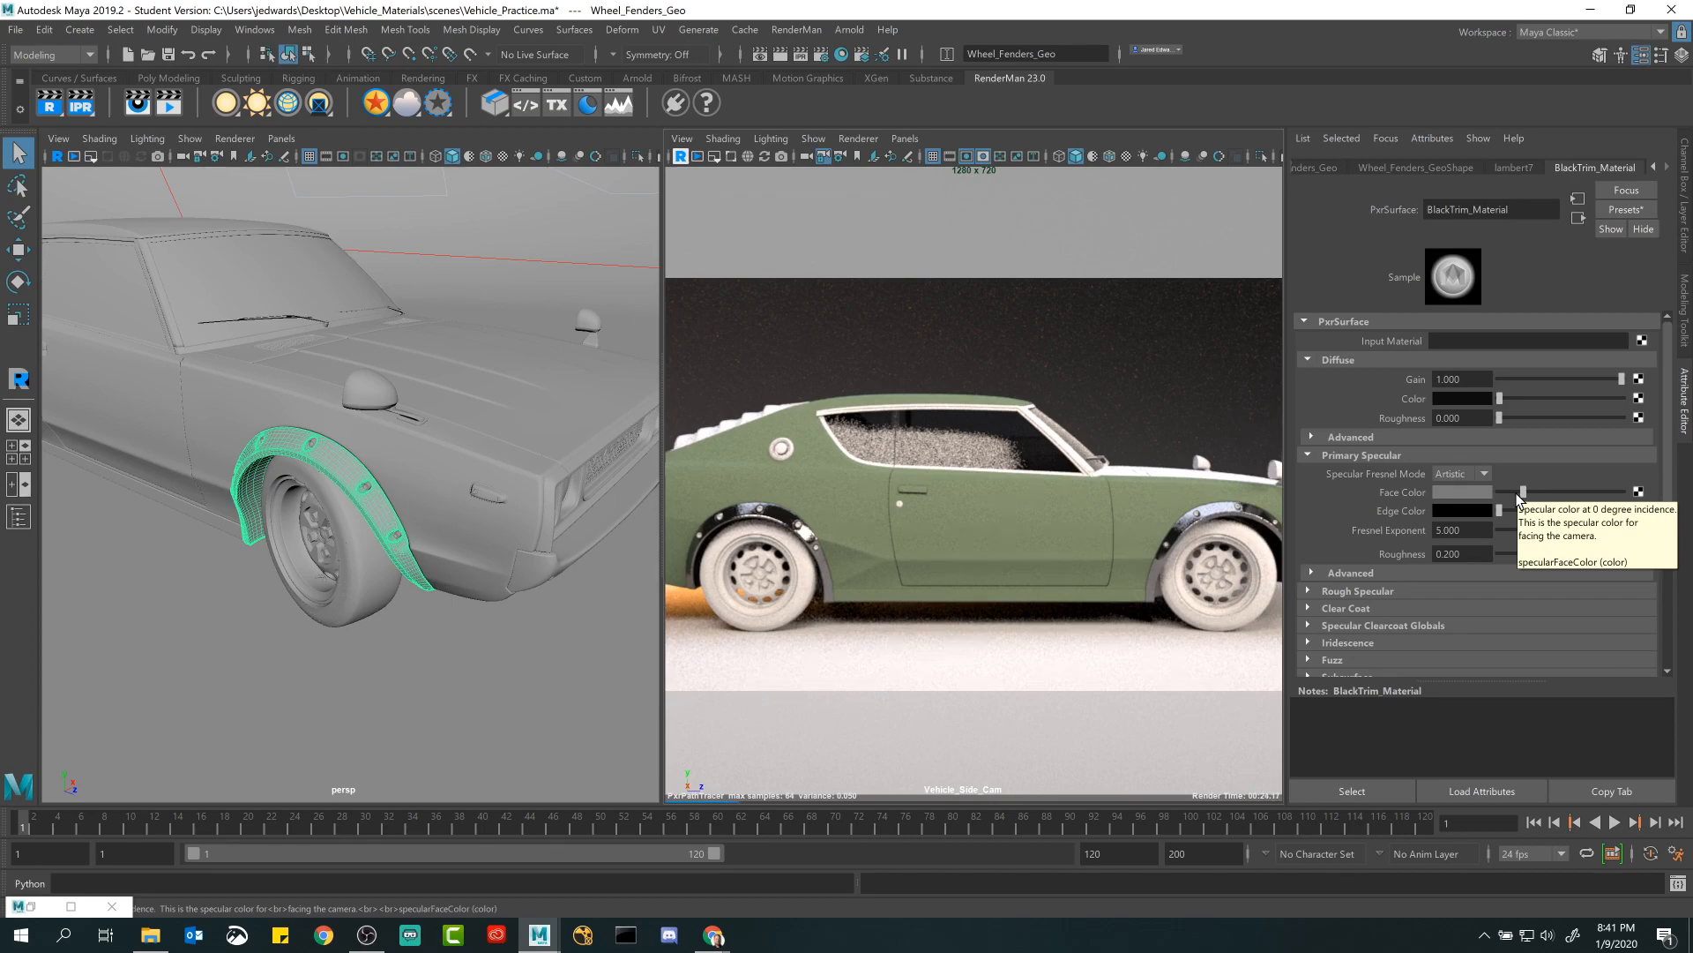
left_click_drag(1518, 493, 1505, 490)
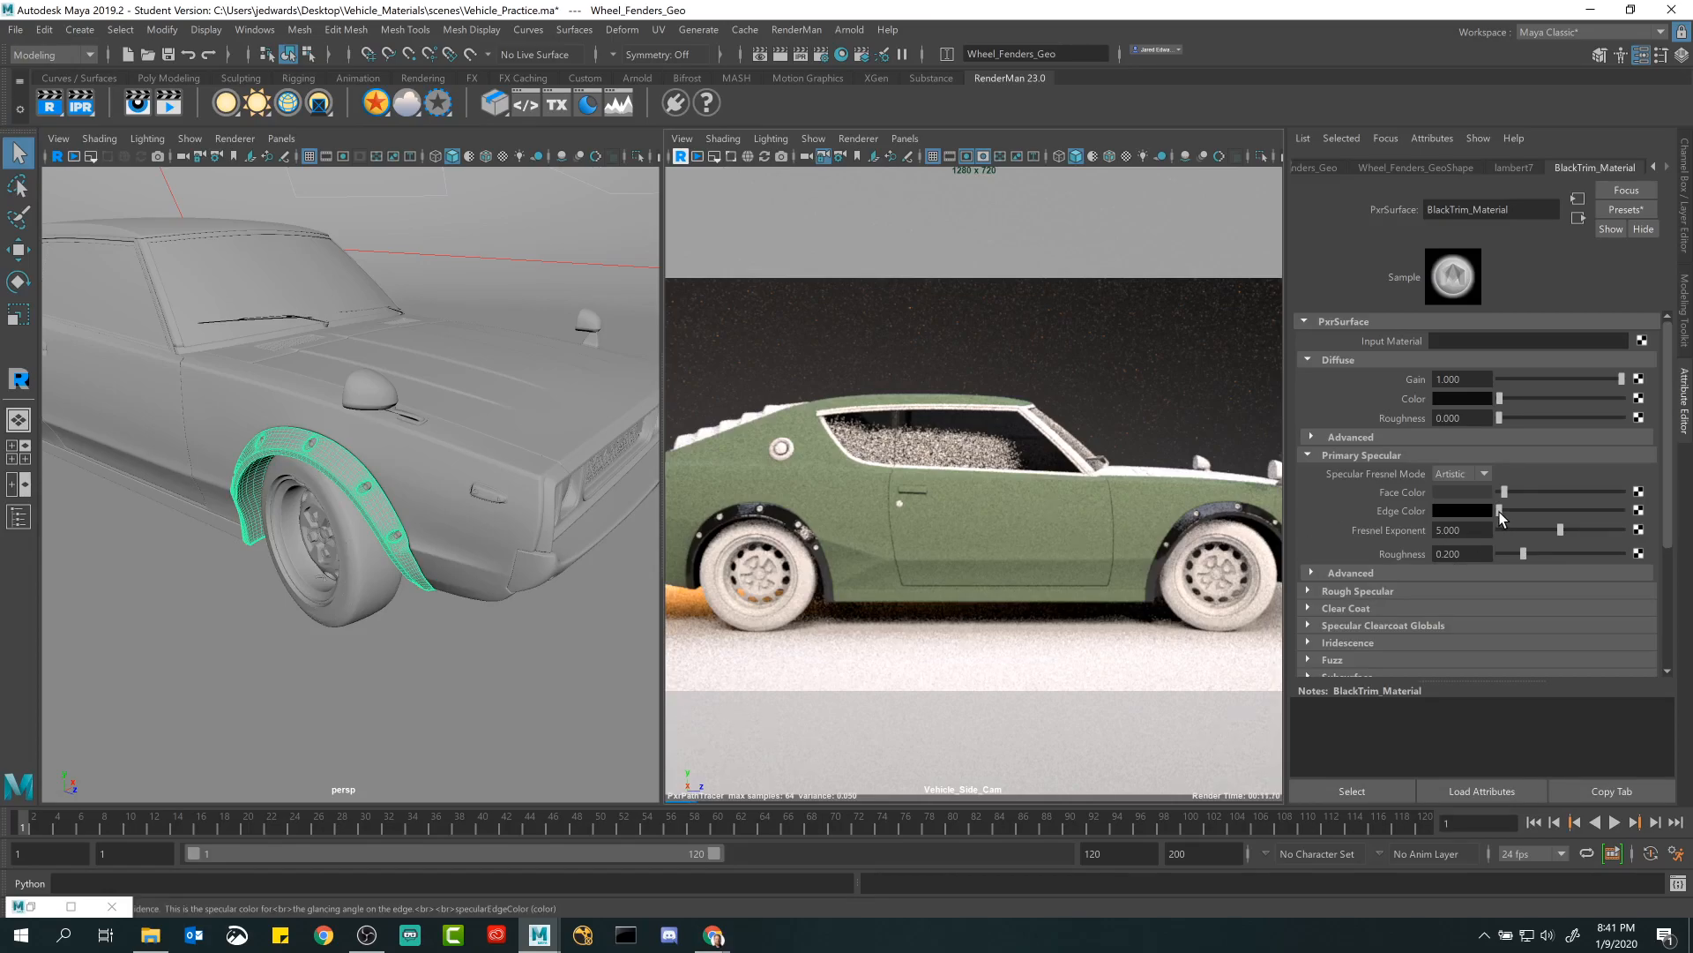
left_click_drag(1500, 511, 1559, 511)
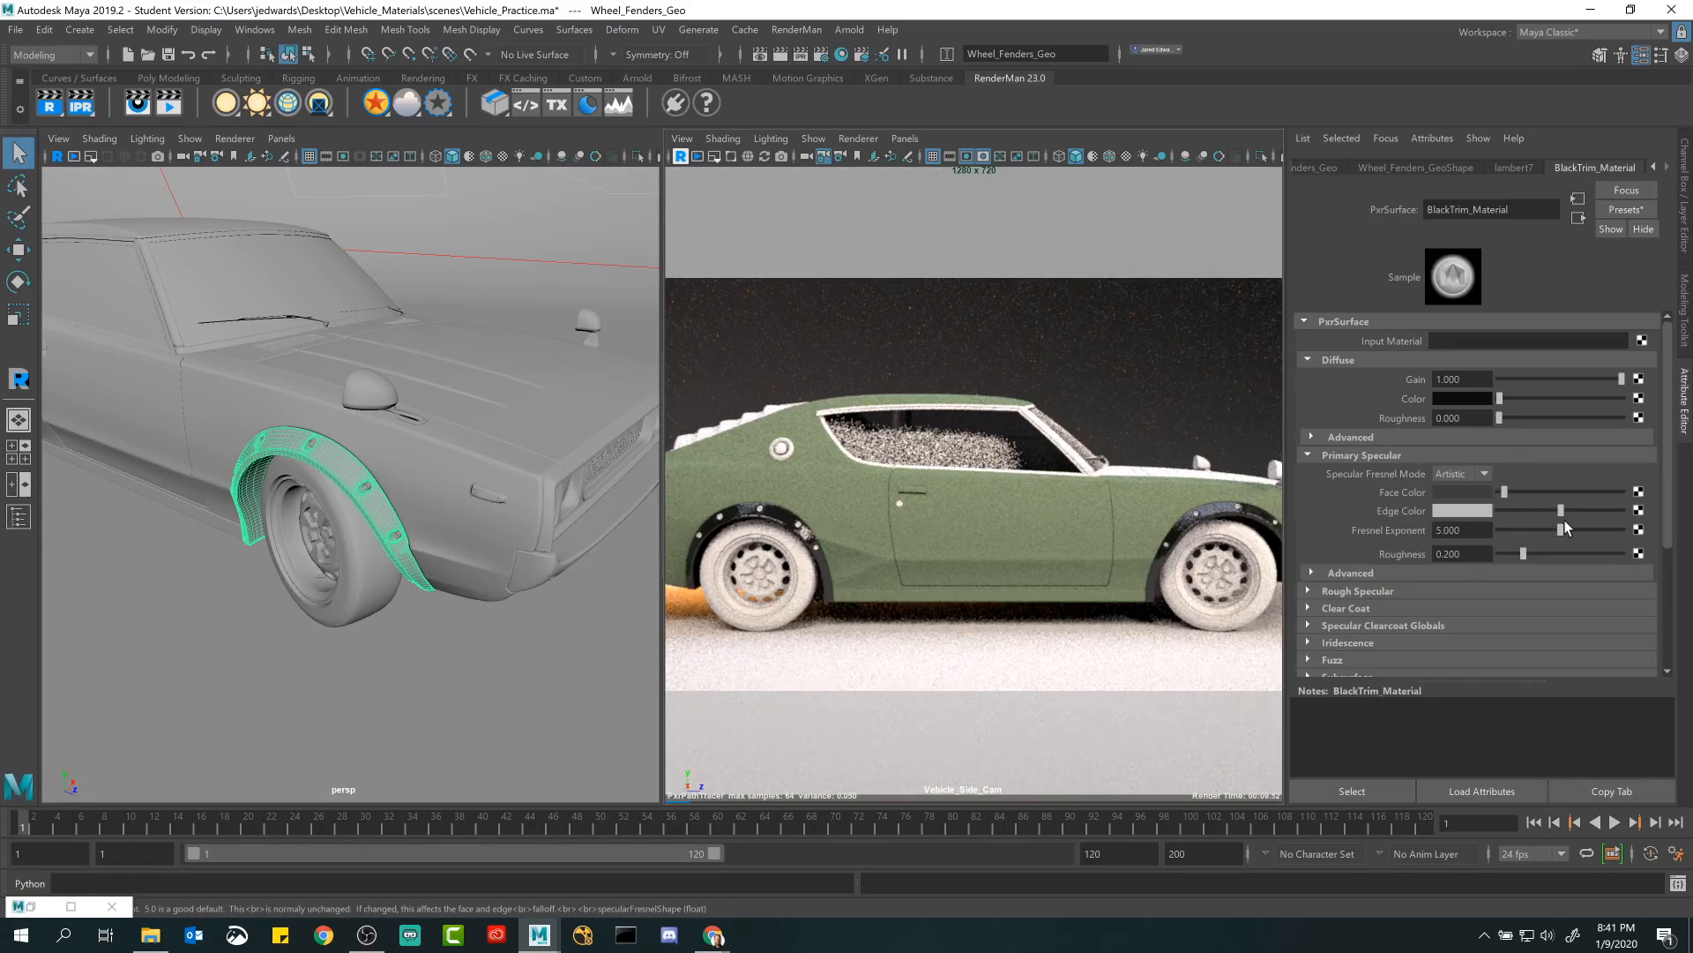
mouse_move(480, 334)
left_mouse_down("alt")
mouse_move(493, 415)
mouse_move(441, 353)
mouse_move(462, 329)
left_mouse_up("alt")
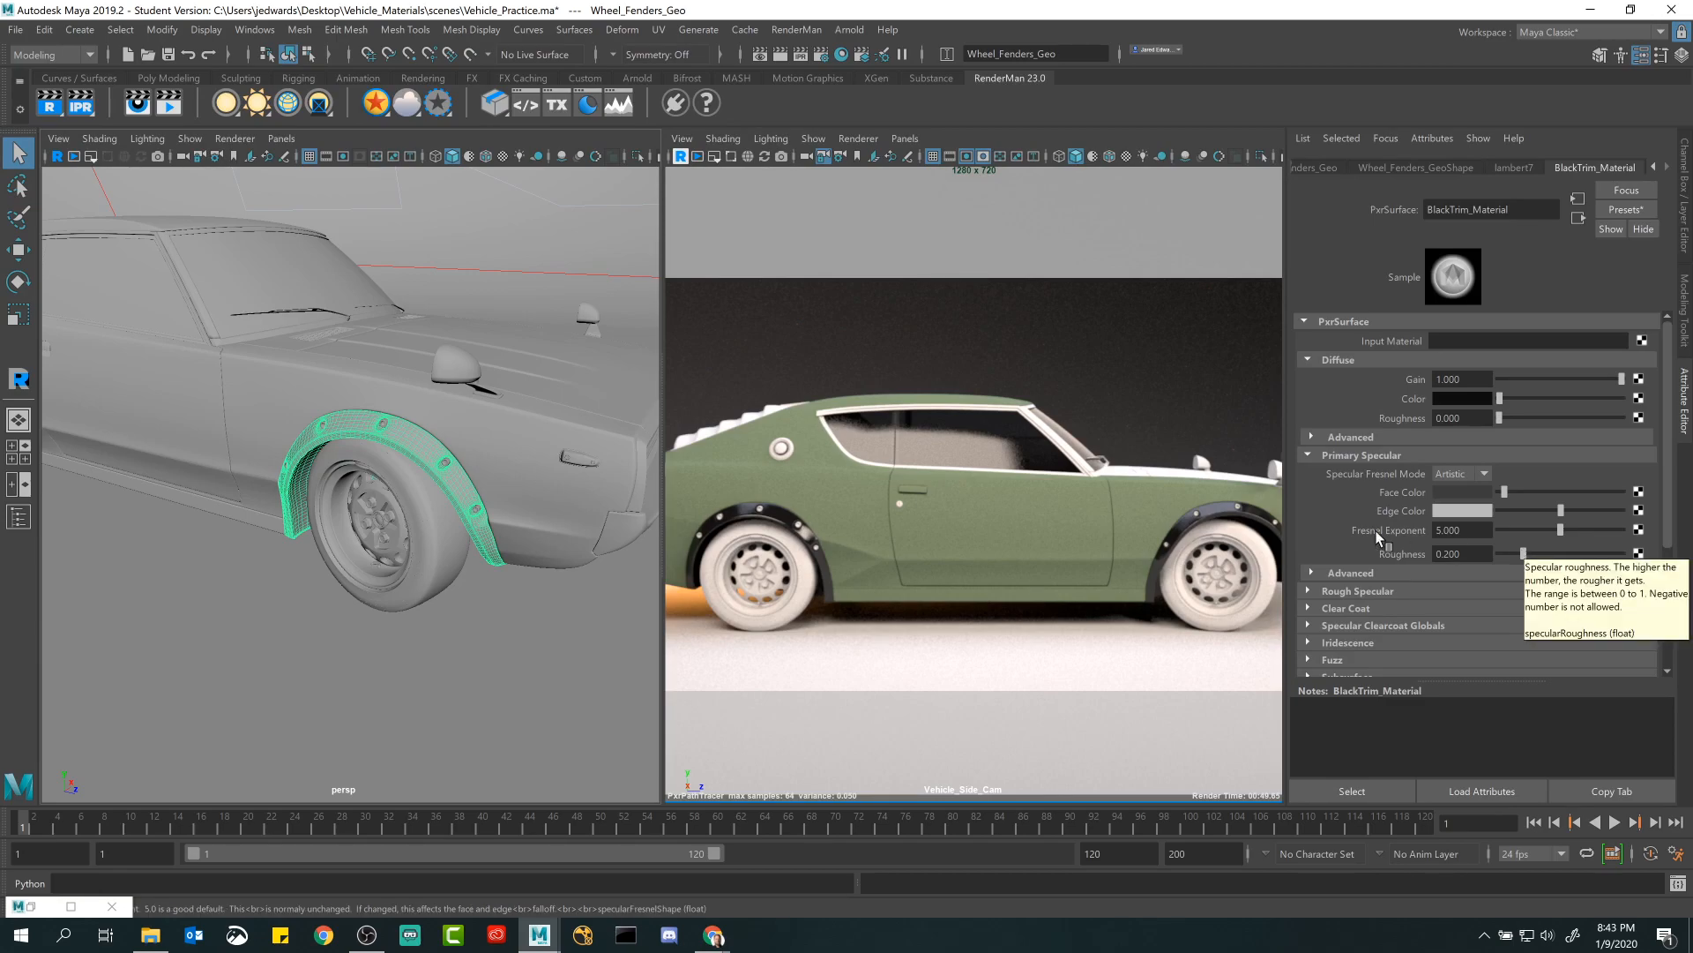
left_click_drag(1517, 553, 1505, 553)
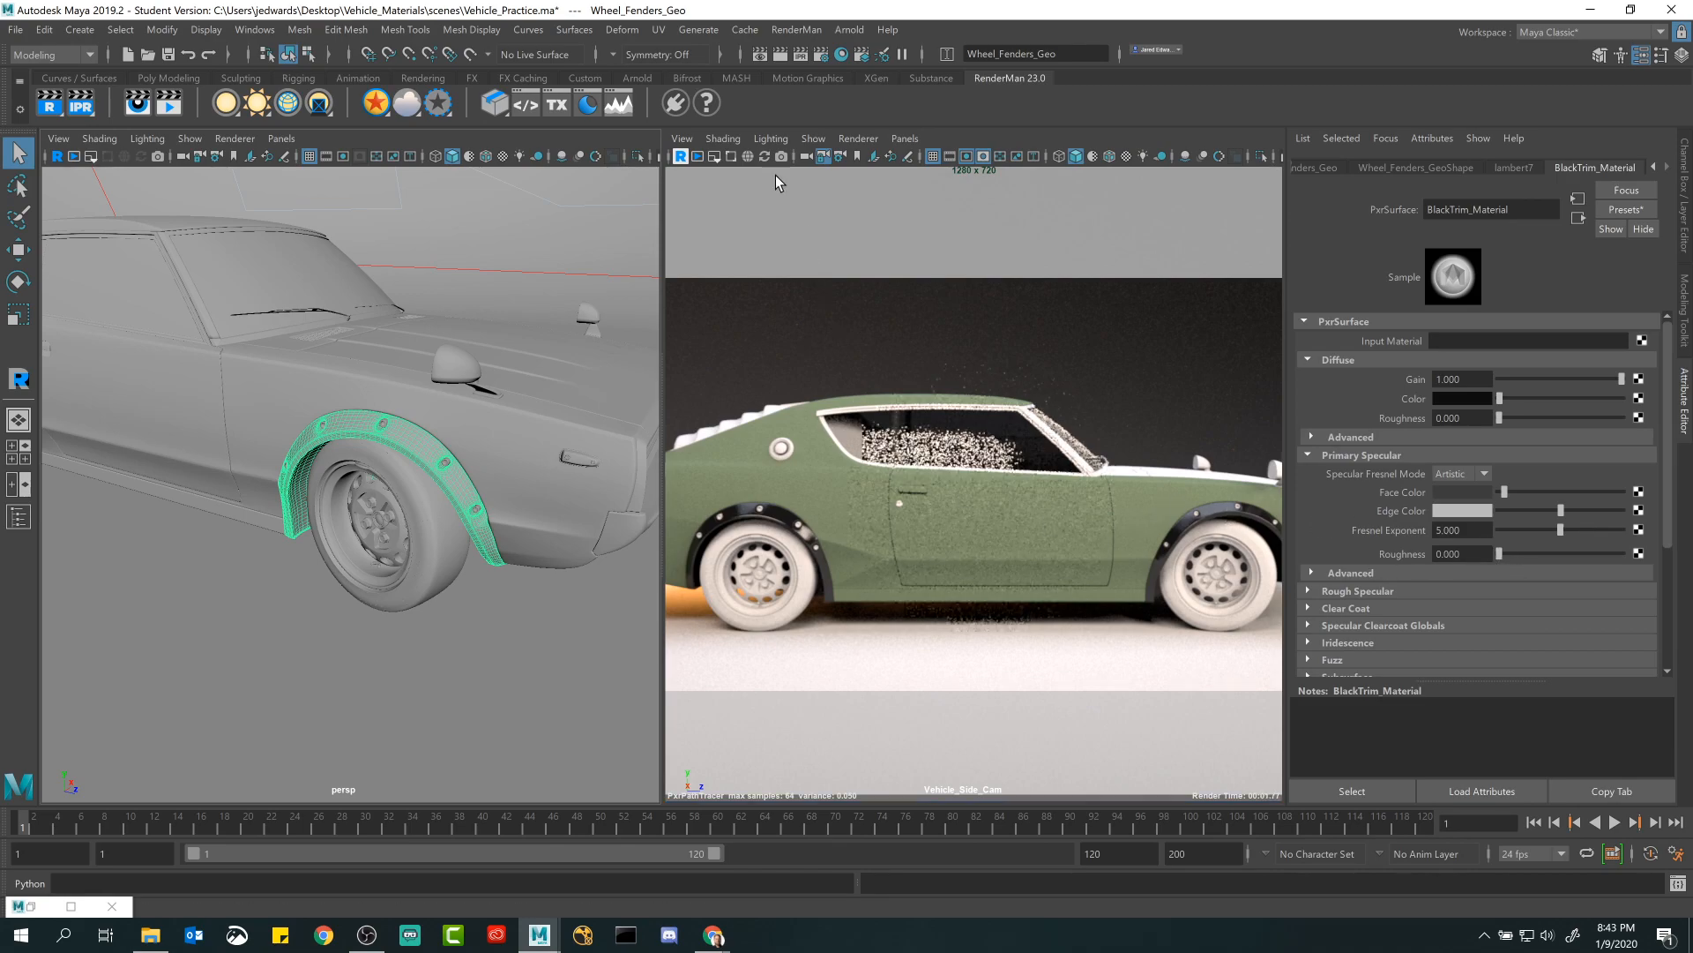
Start defining a crop region for the live render in the Vehicle_Side_Cam view.
left_click(730, 156)
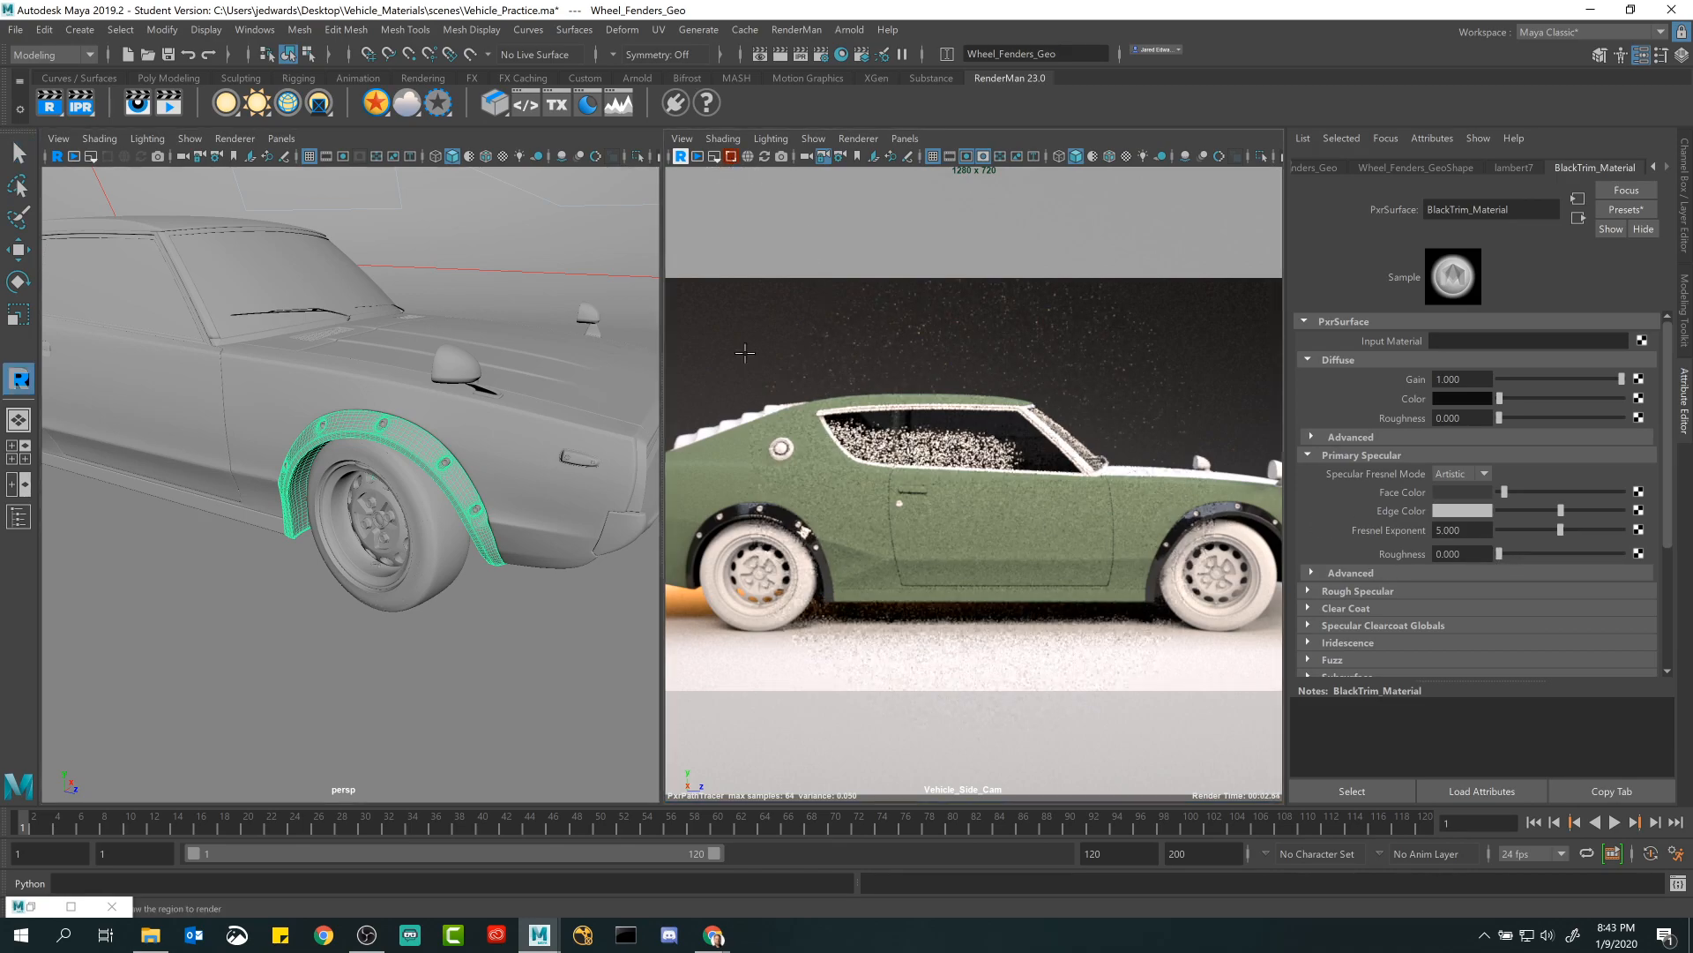
Stop the side camera viewport's live render and start the RenderMan render in the perspective view, framed on the front wheel fender.
left_click(730, 156)
left_click(681, 156)
left_click_drag(434, 342, 427, 363, "alt")
right_click_drag(427, 363, 438, 406, "alt")
left_click(55, 157)
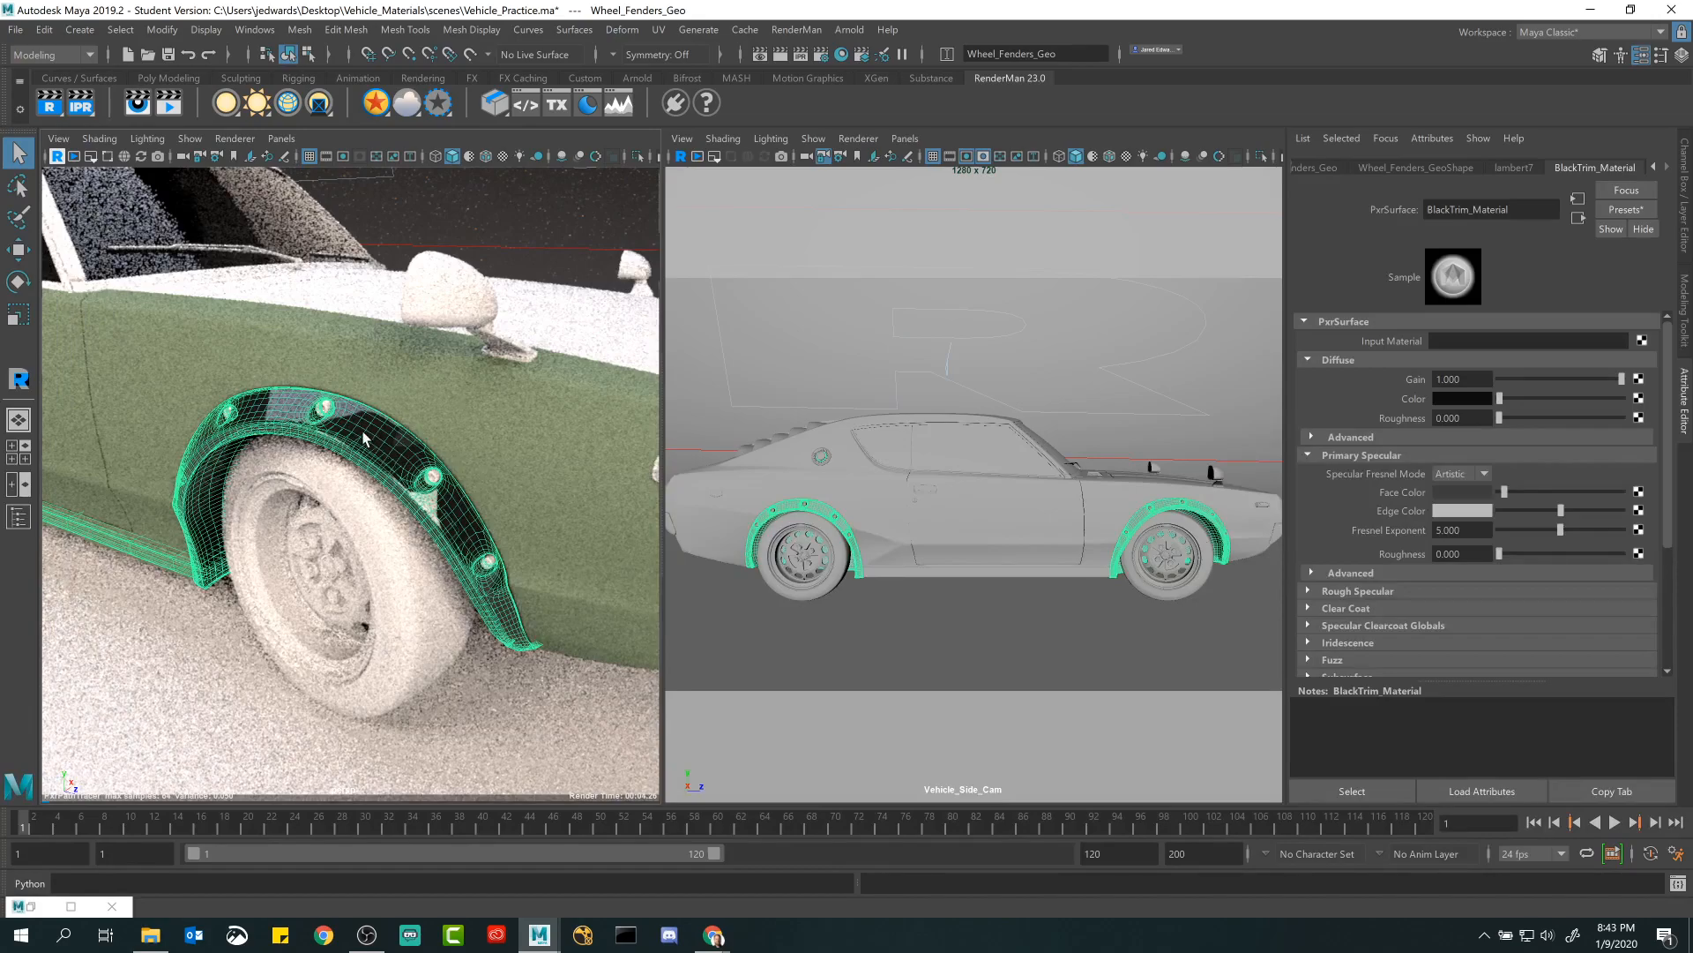
Turn off selection highlighting in both the perspective viewport and the side camera viewport.
left_click(494, 210)
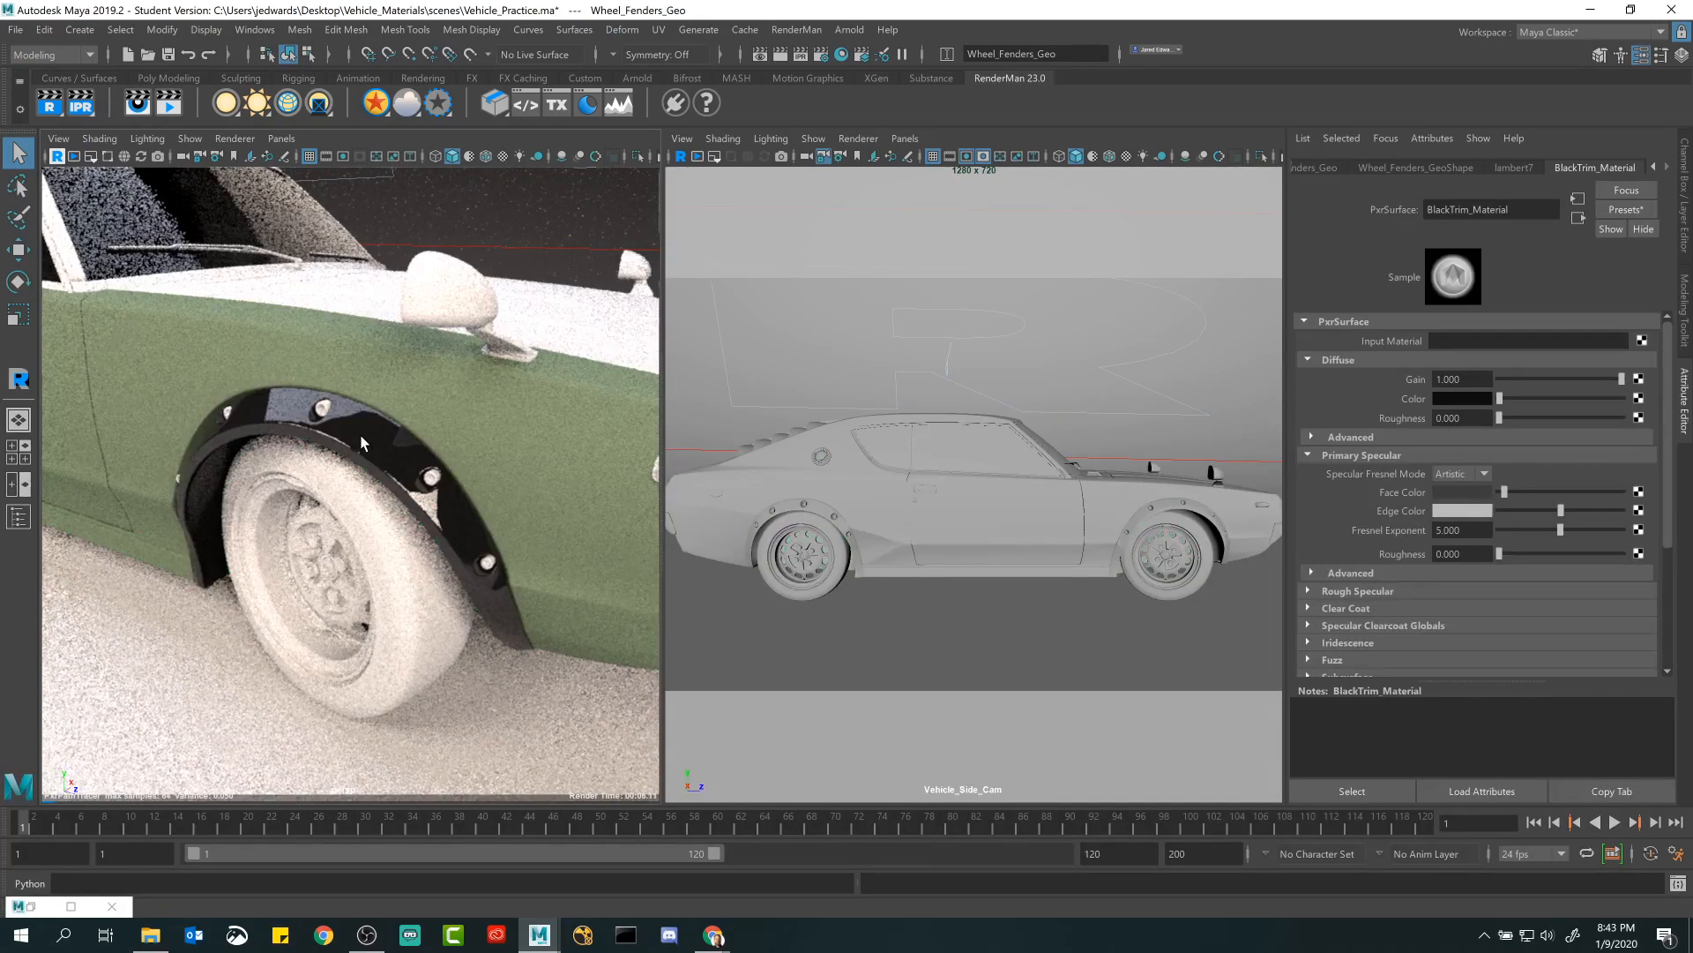
left_click(366, 441)
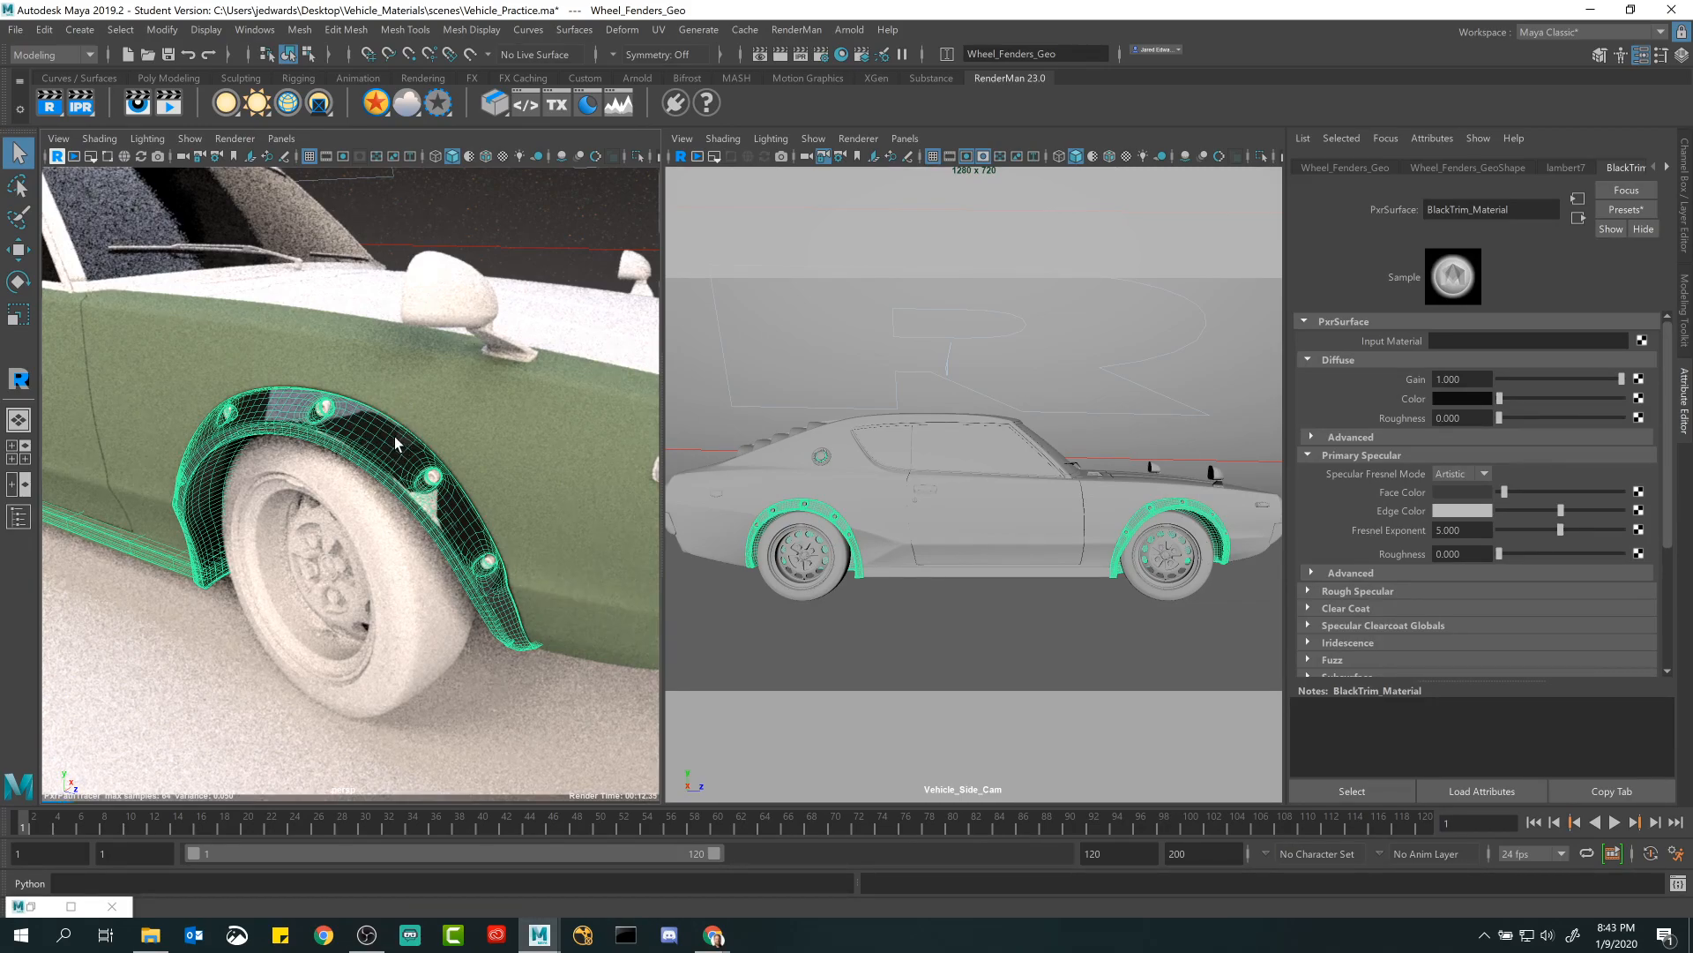
left_click(189, 138)
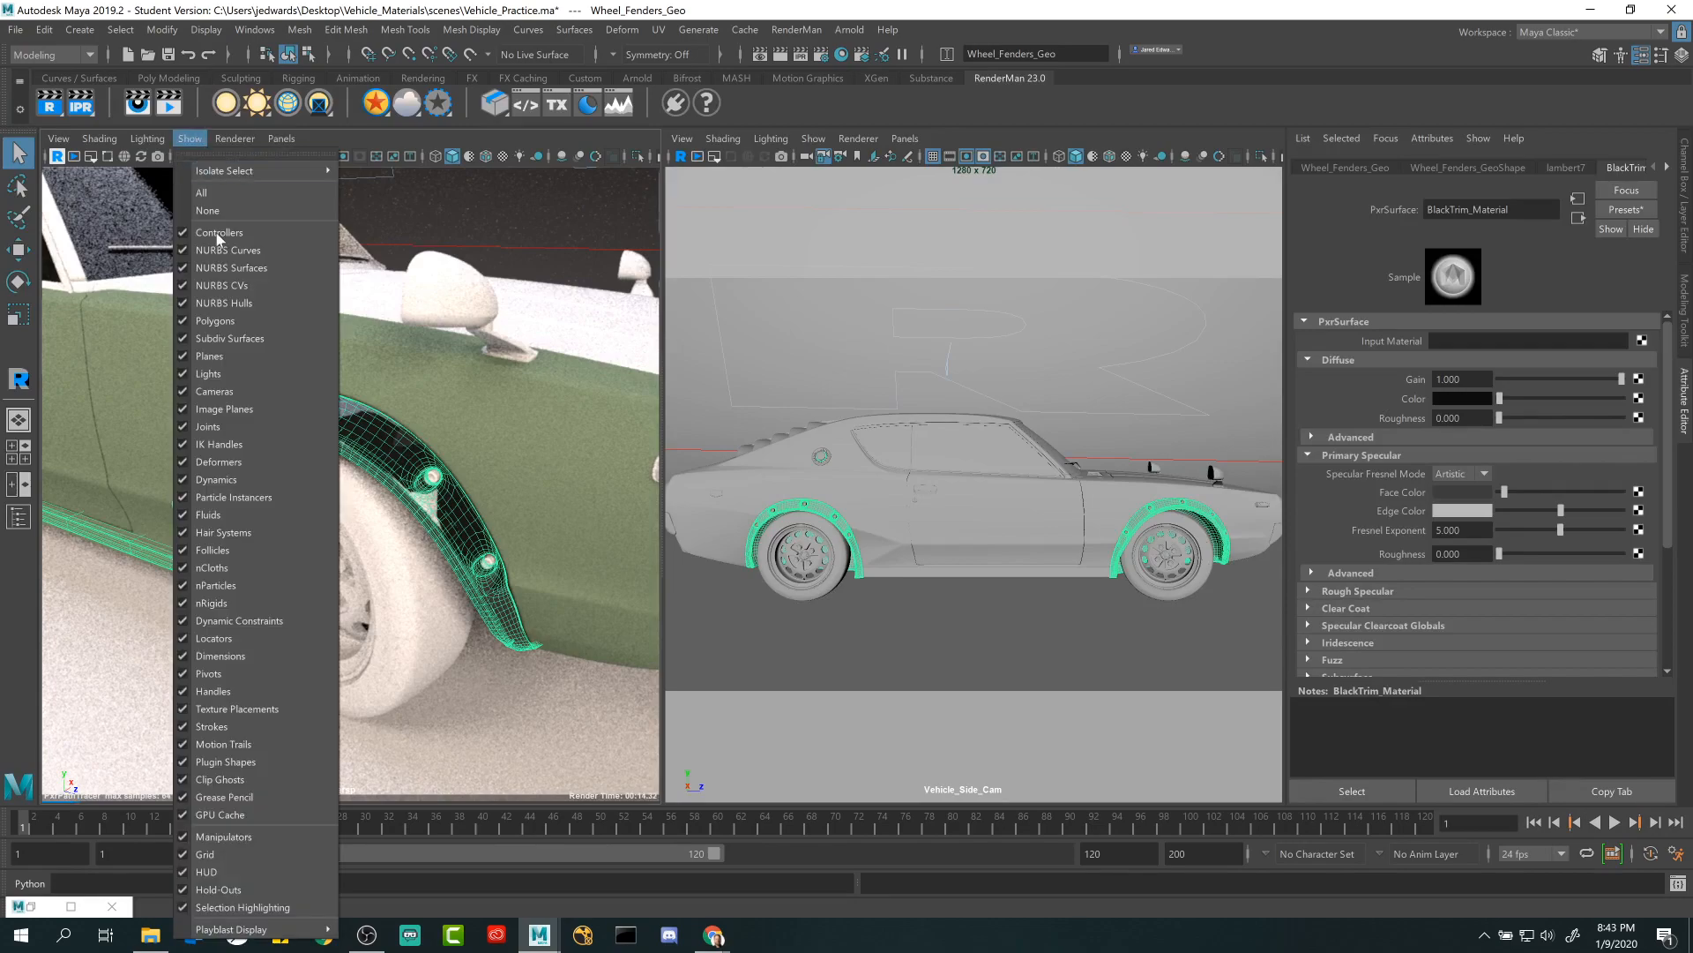
left_click(256, 906)
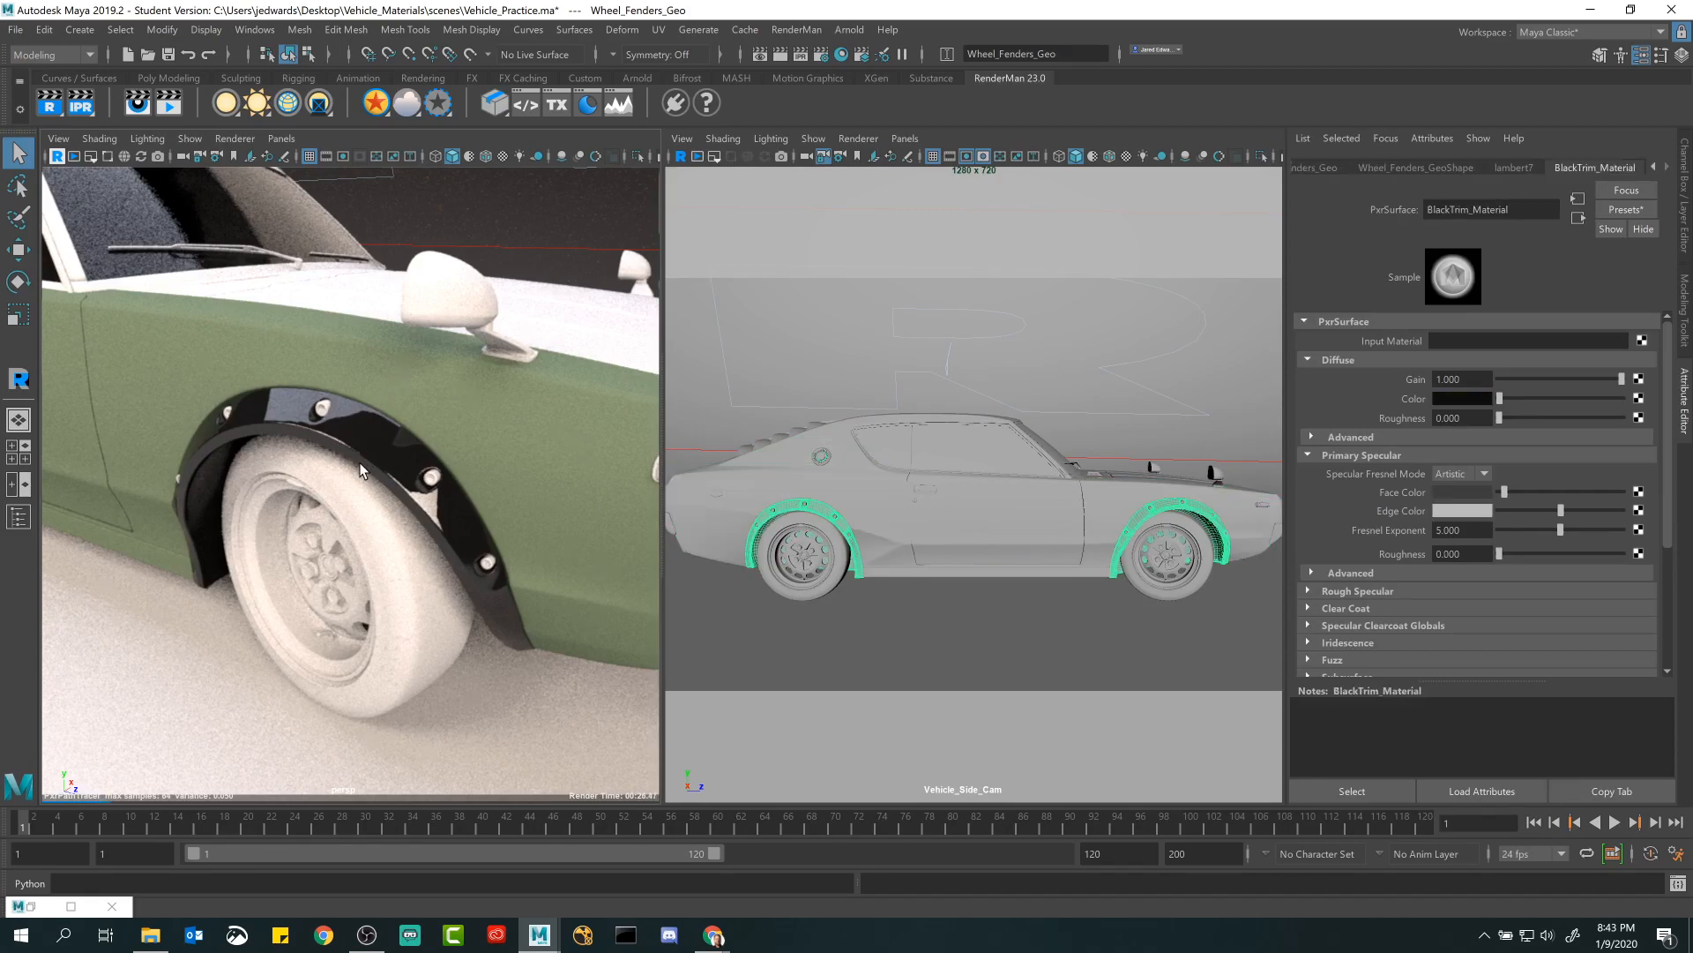
left_click(812, 140)
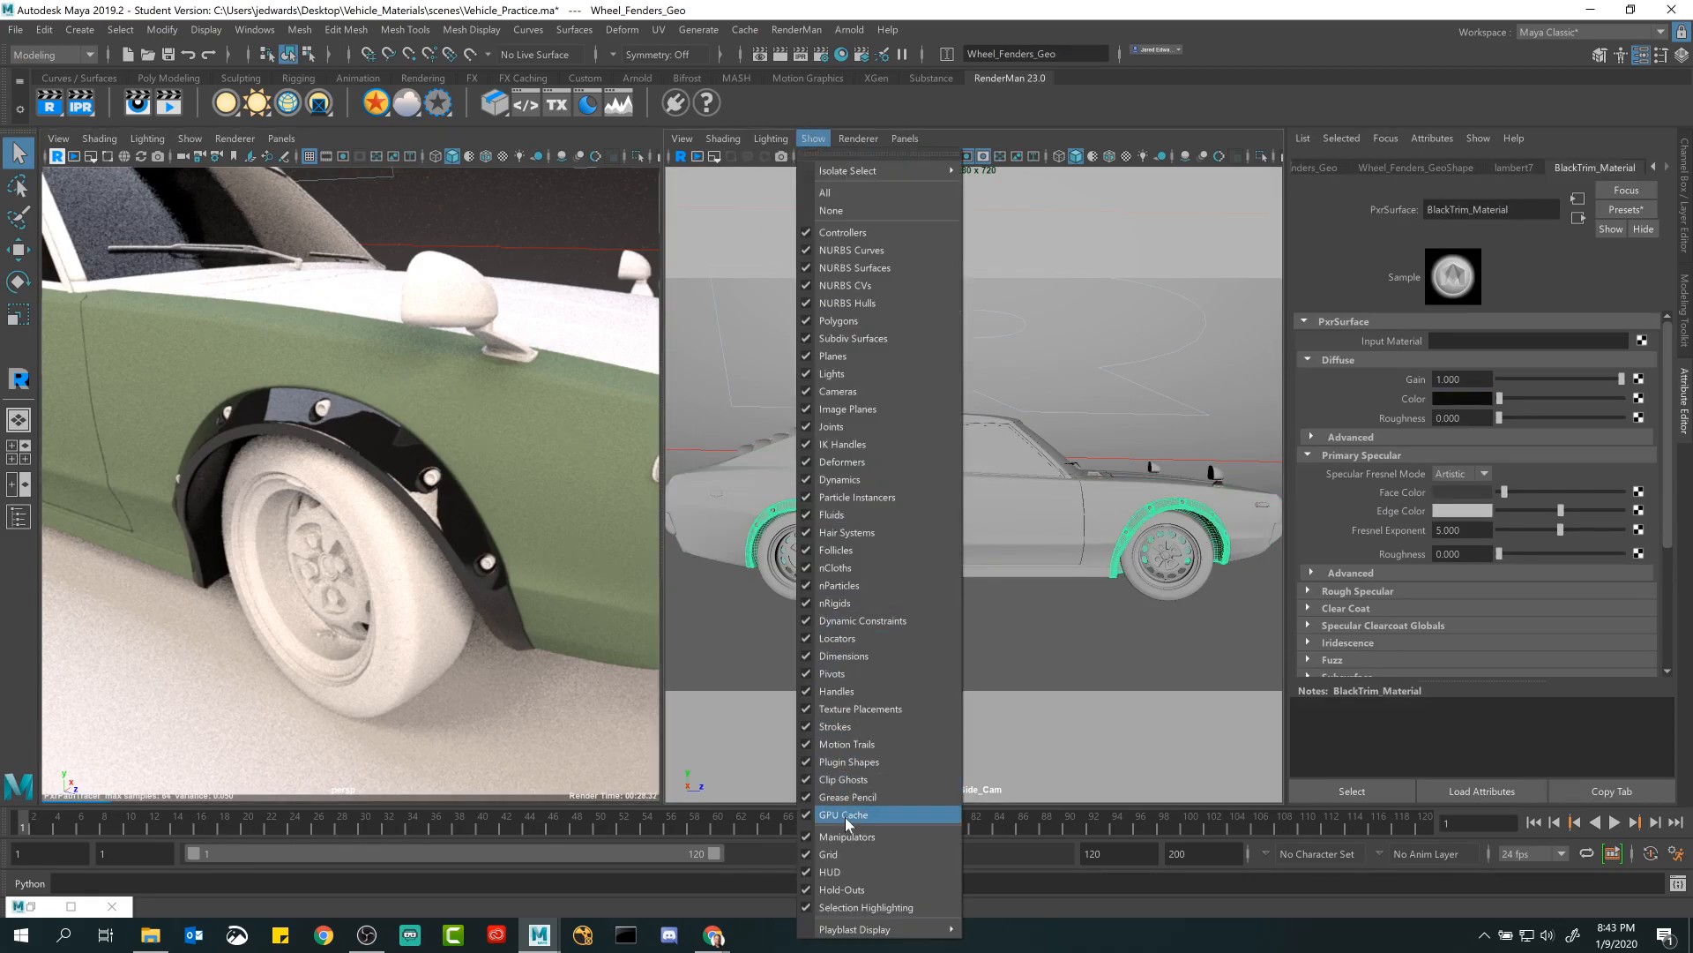
left_click(860, 907)
Select the wheel fenders and show the attributes of their BlackTrim_Material.
left_click(497, 293)
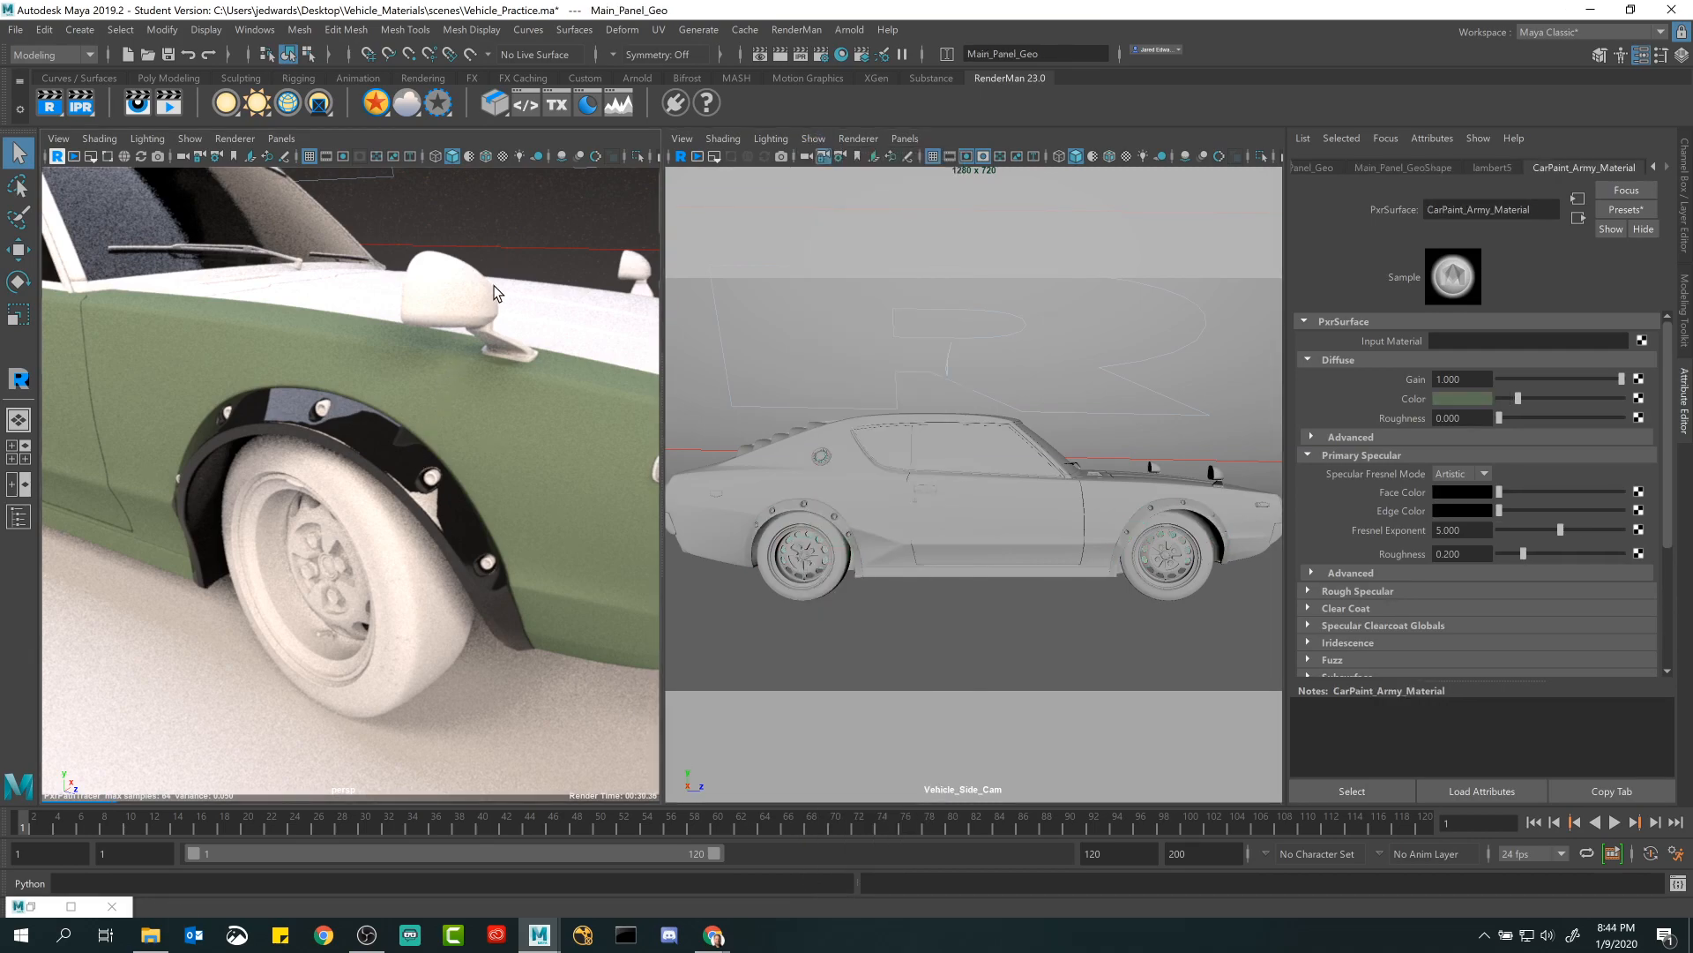
left_click(515, 472)
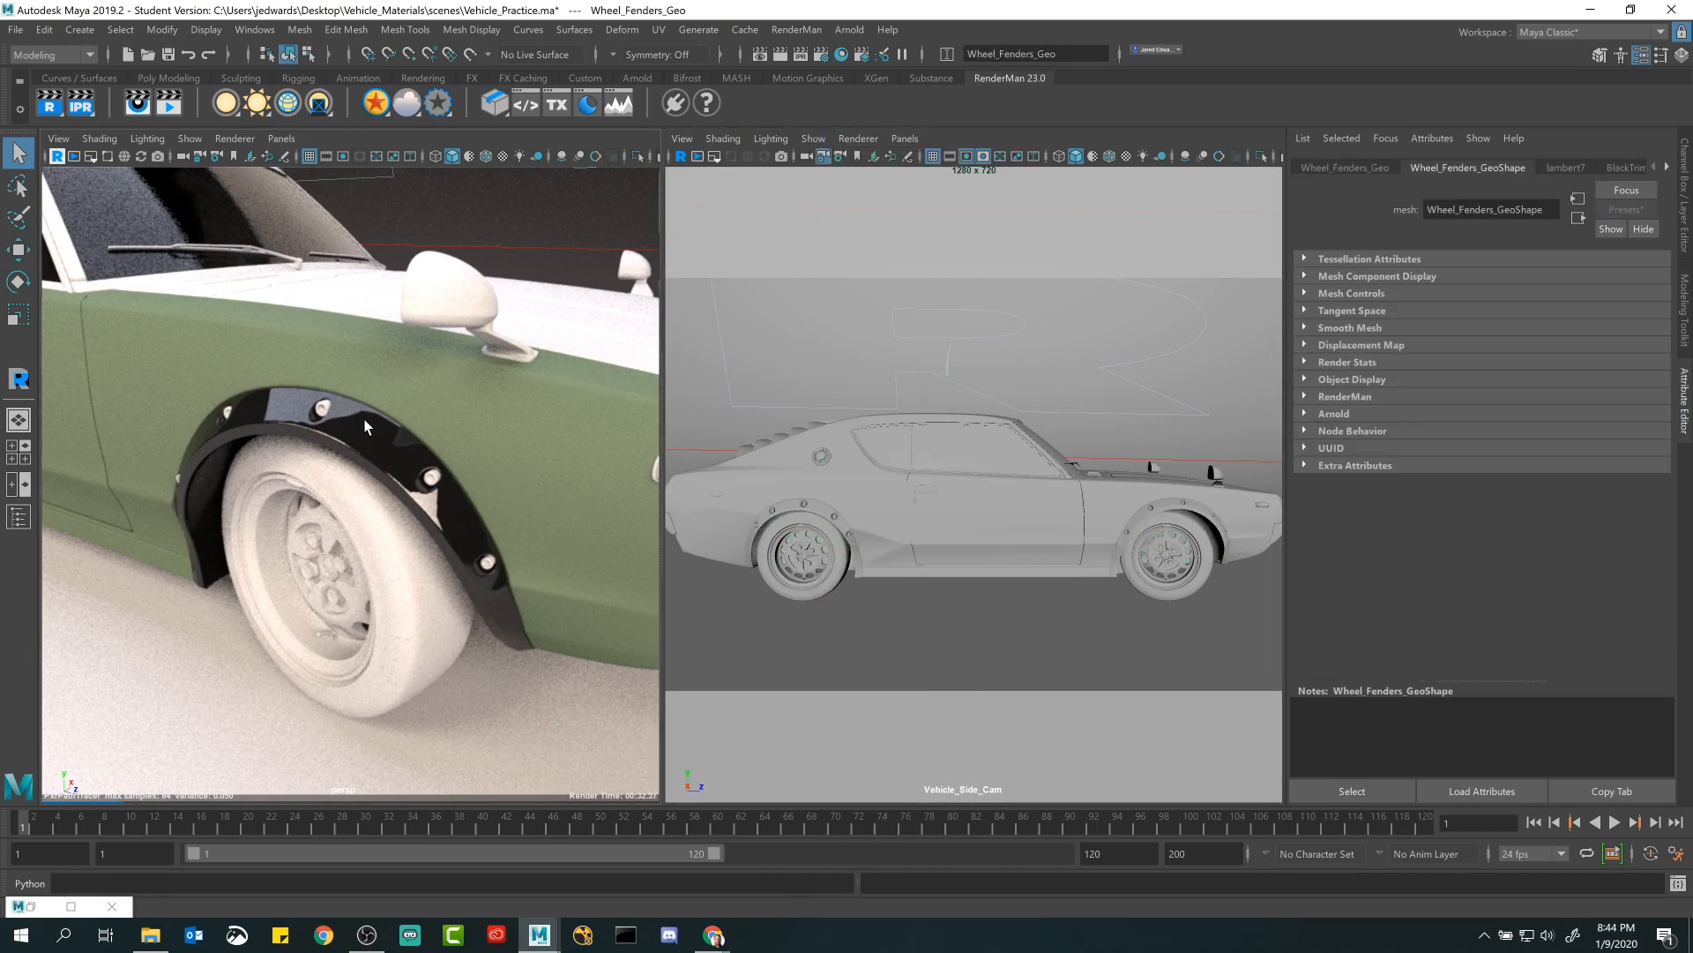
left_click(1621, 168)
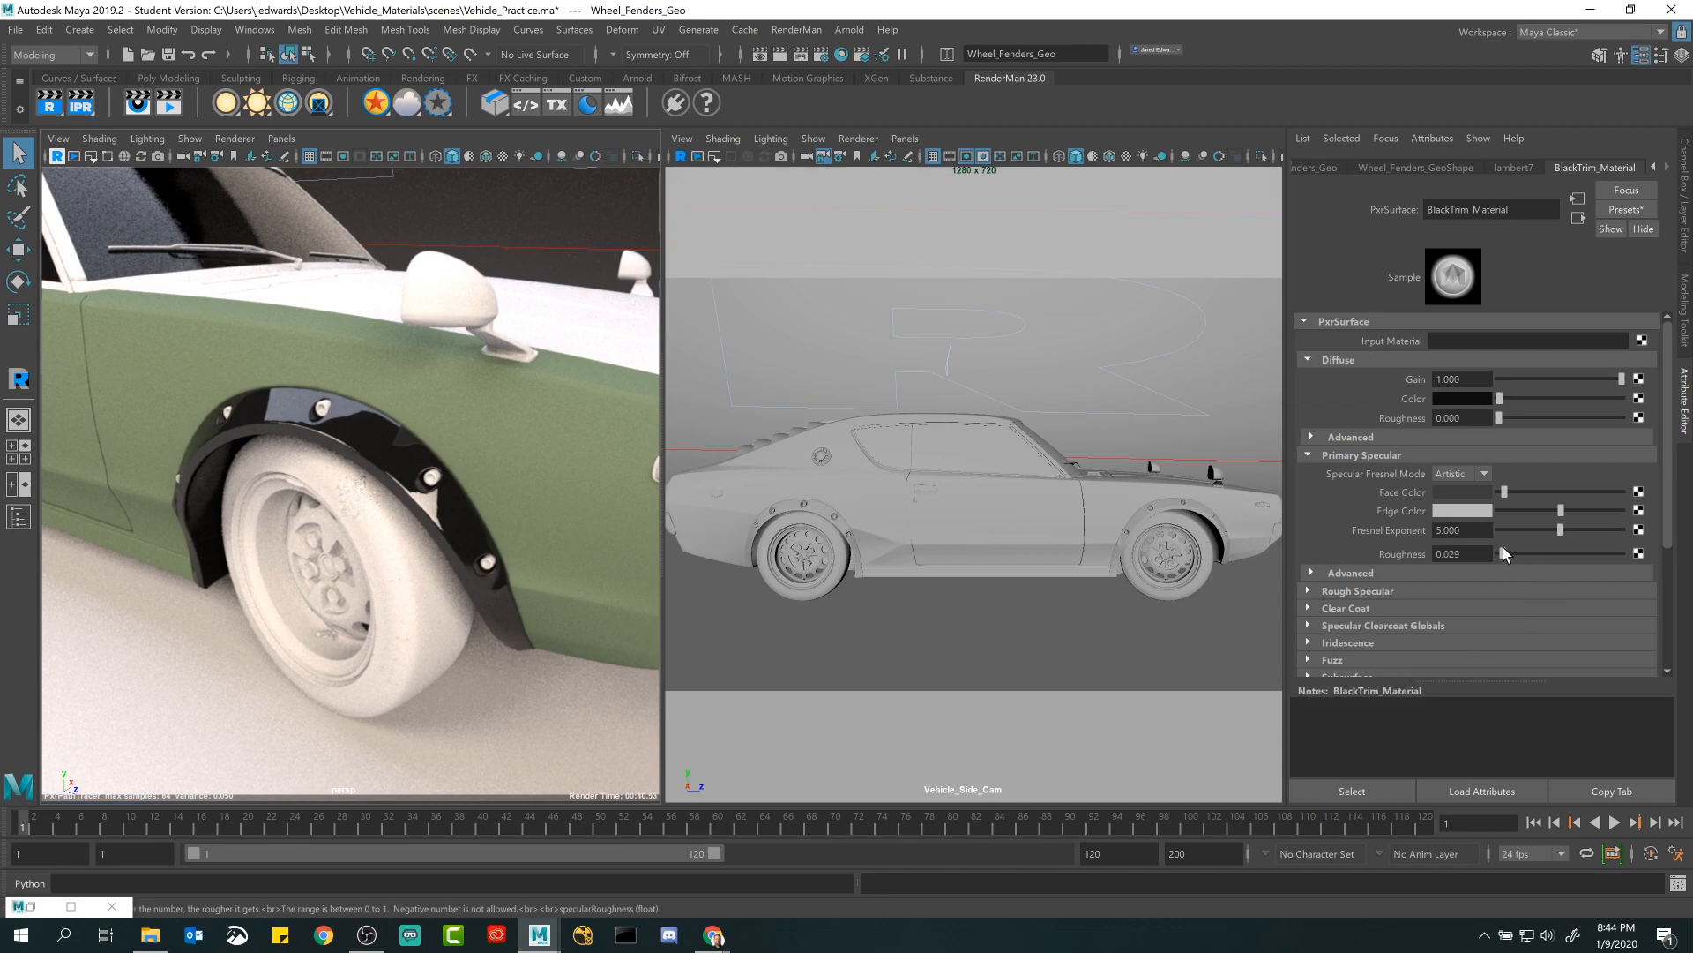
Try primary specular roughness values of about 0.49, 0.91 and 0 on the black trim material.
left_click_drag(1508, 549, 1558, 551)
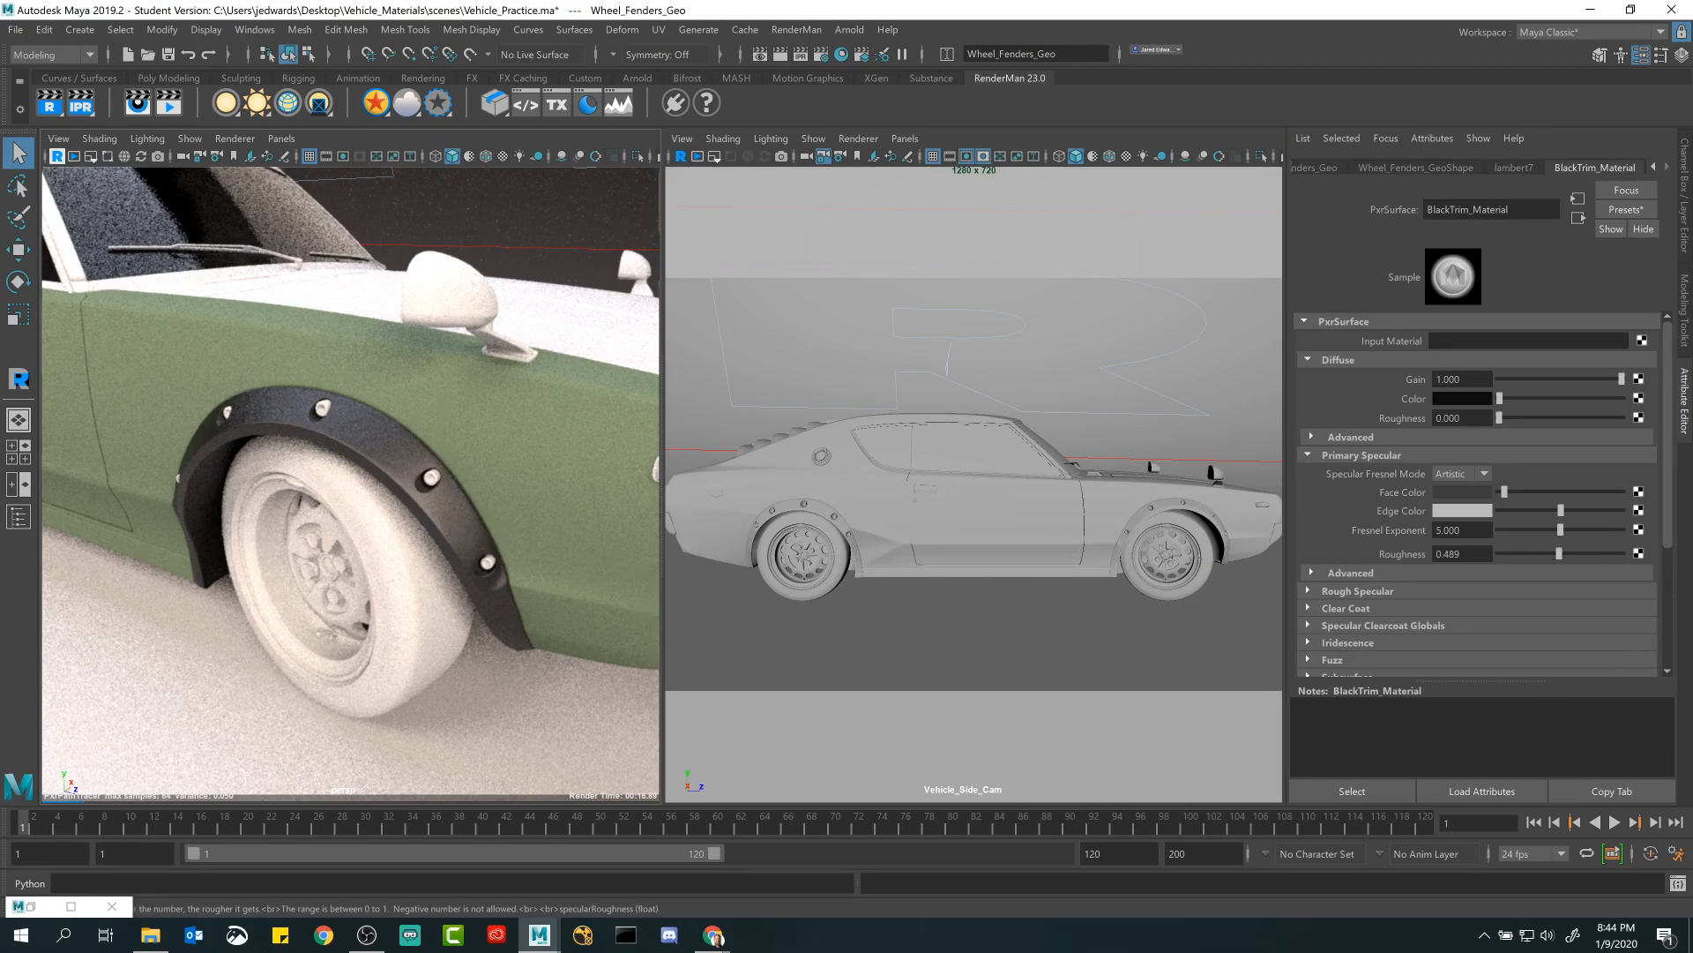
left_click_drag(1563, 553, 1609, 553)
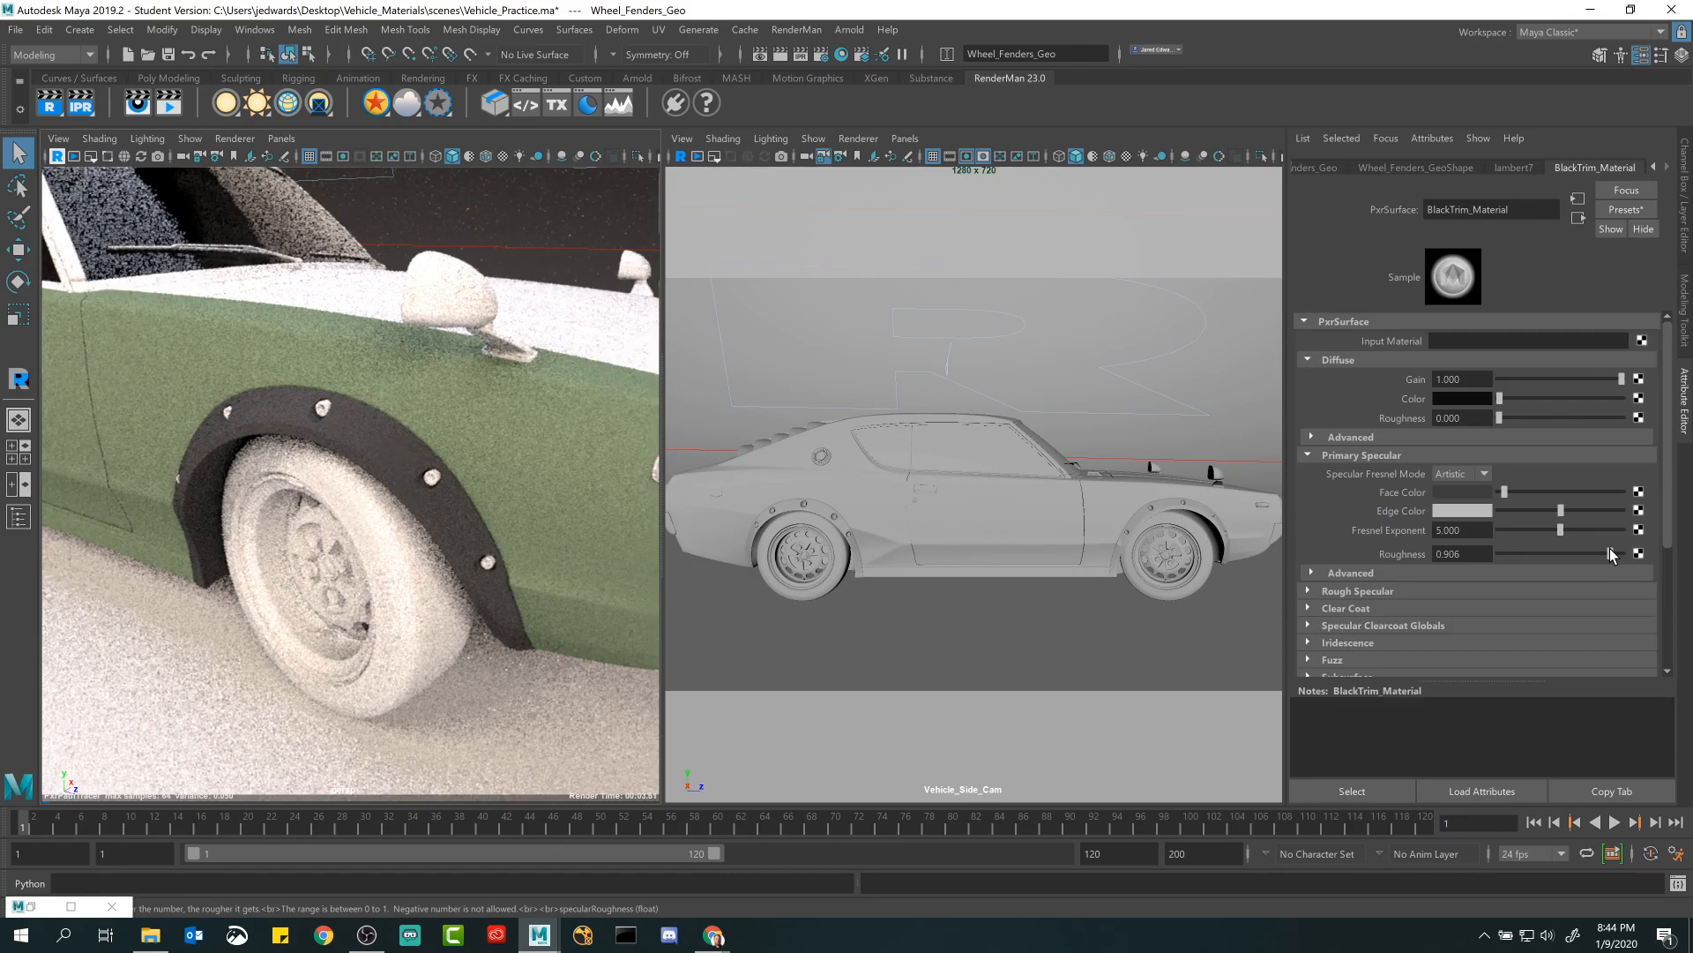
left_click_drag(1610, 548, 1504, 567)
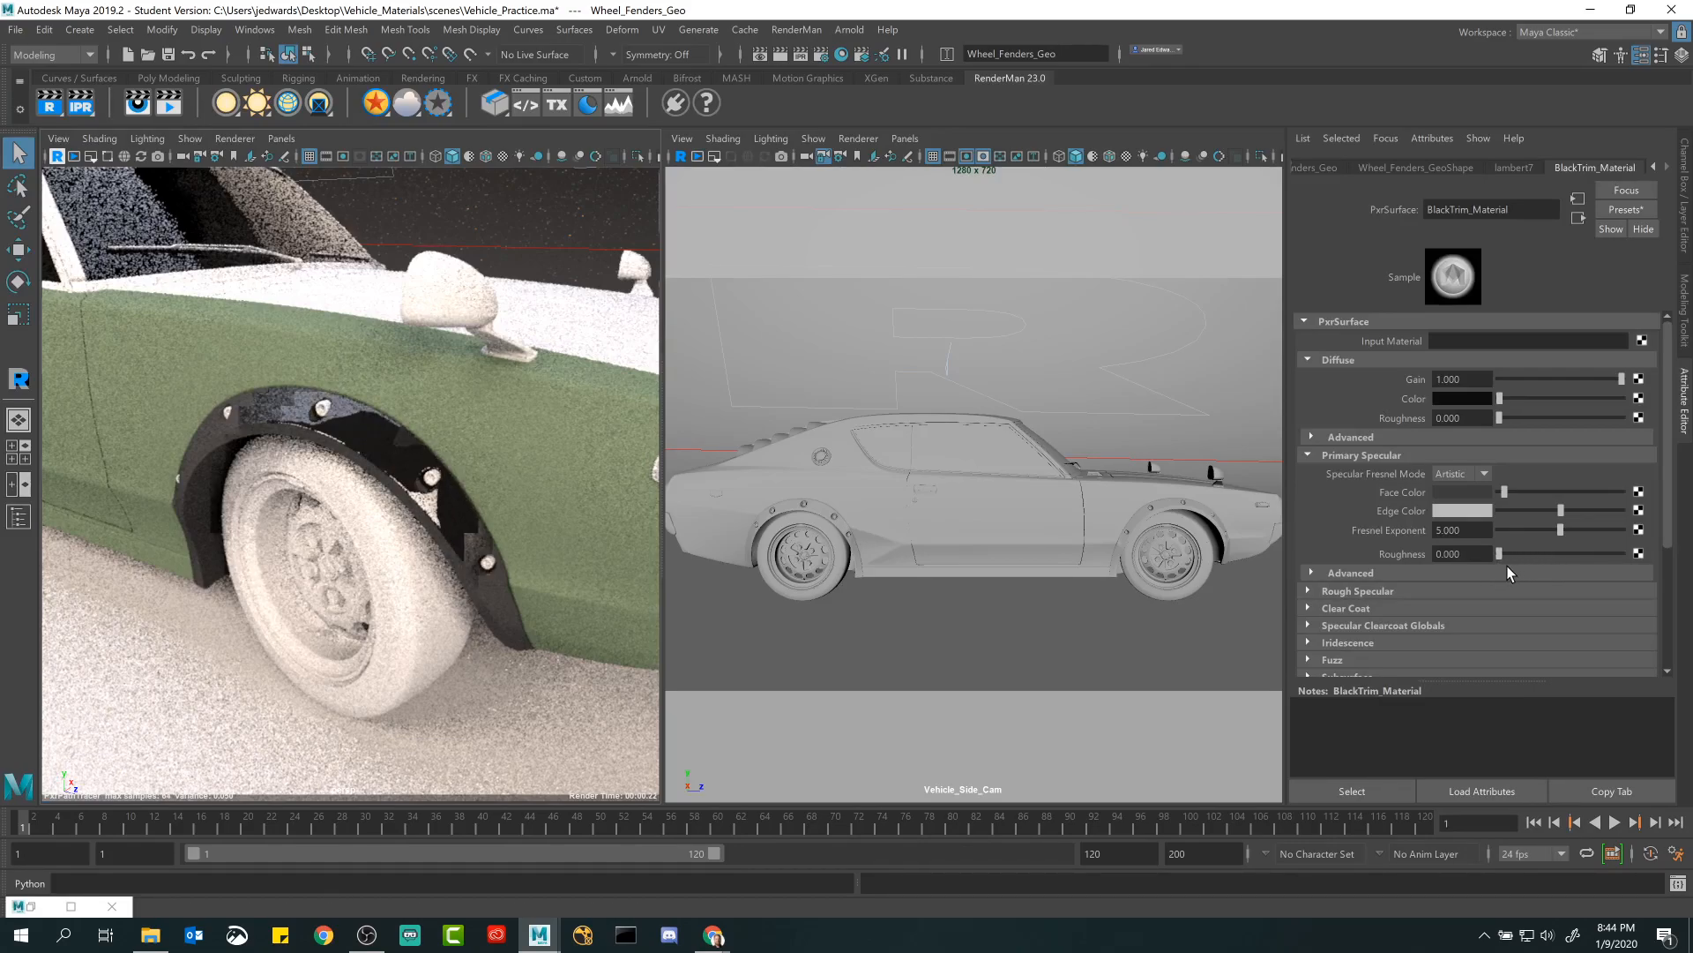
left_click(1505, 570)
Set the black trim material's primary specular roughness to about 0.248.
mouse_move(1509, 553)
left_mouse_down()
mouse_move(1596, 551)
mouse_move(1541, 558)
left_mouse_up()
left_click(1570, 573)
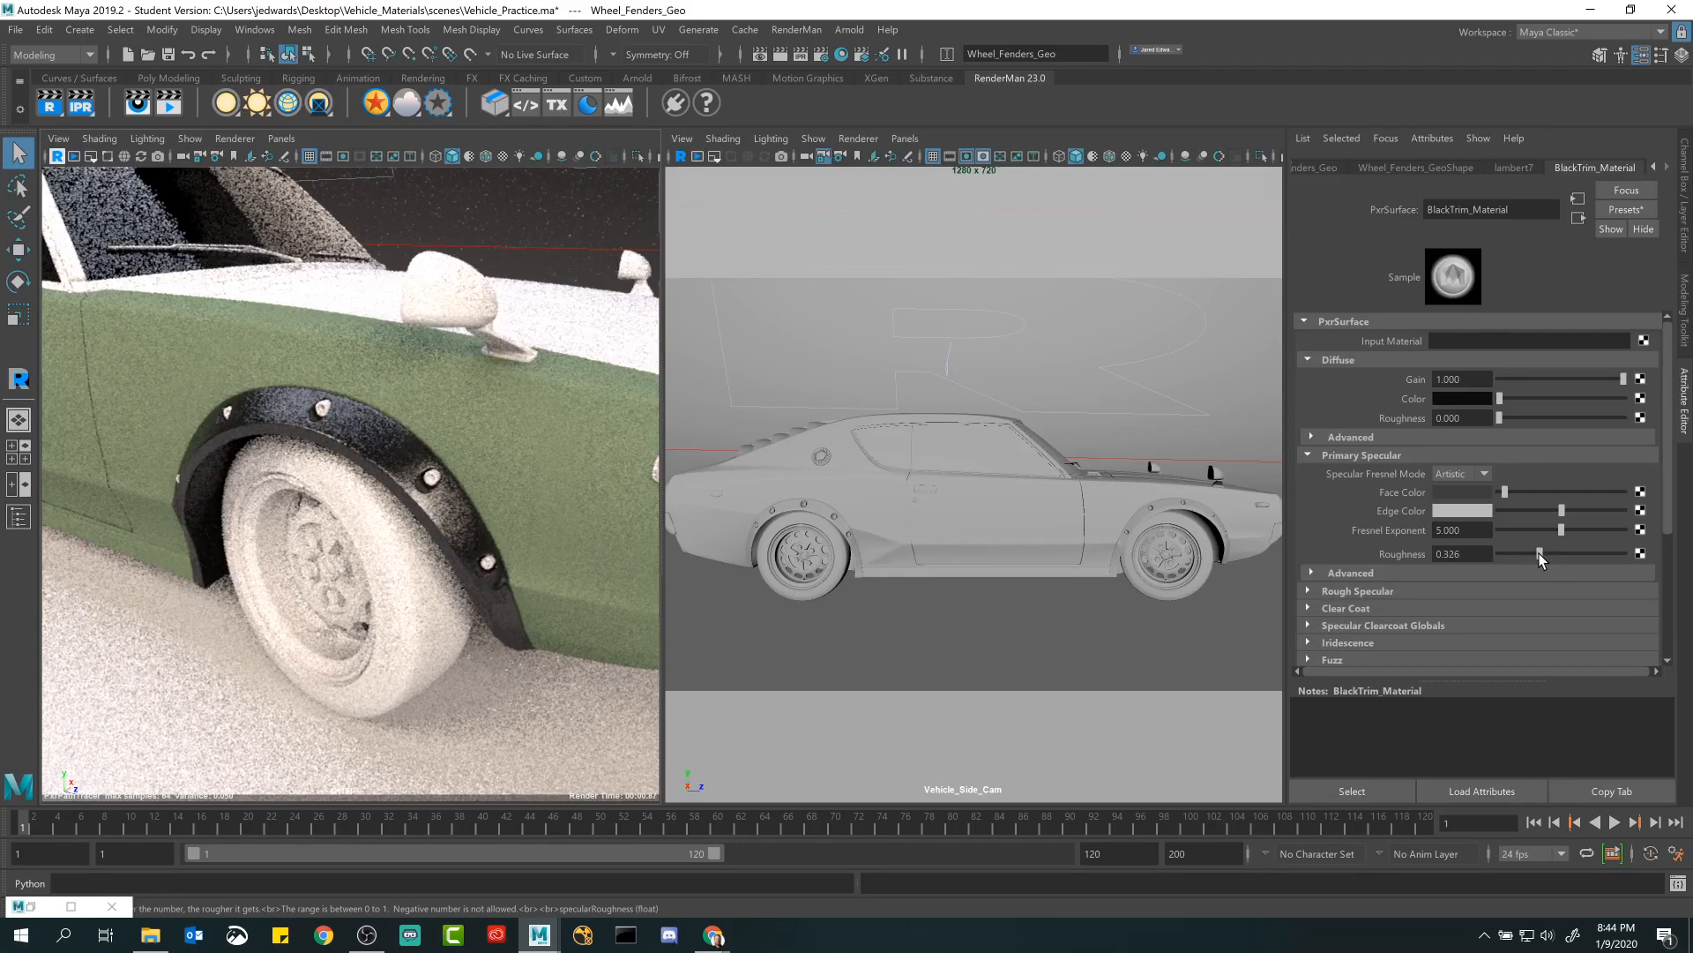
left_click_drag(1538, 553, 1530, 553)
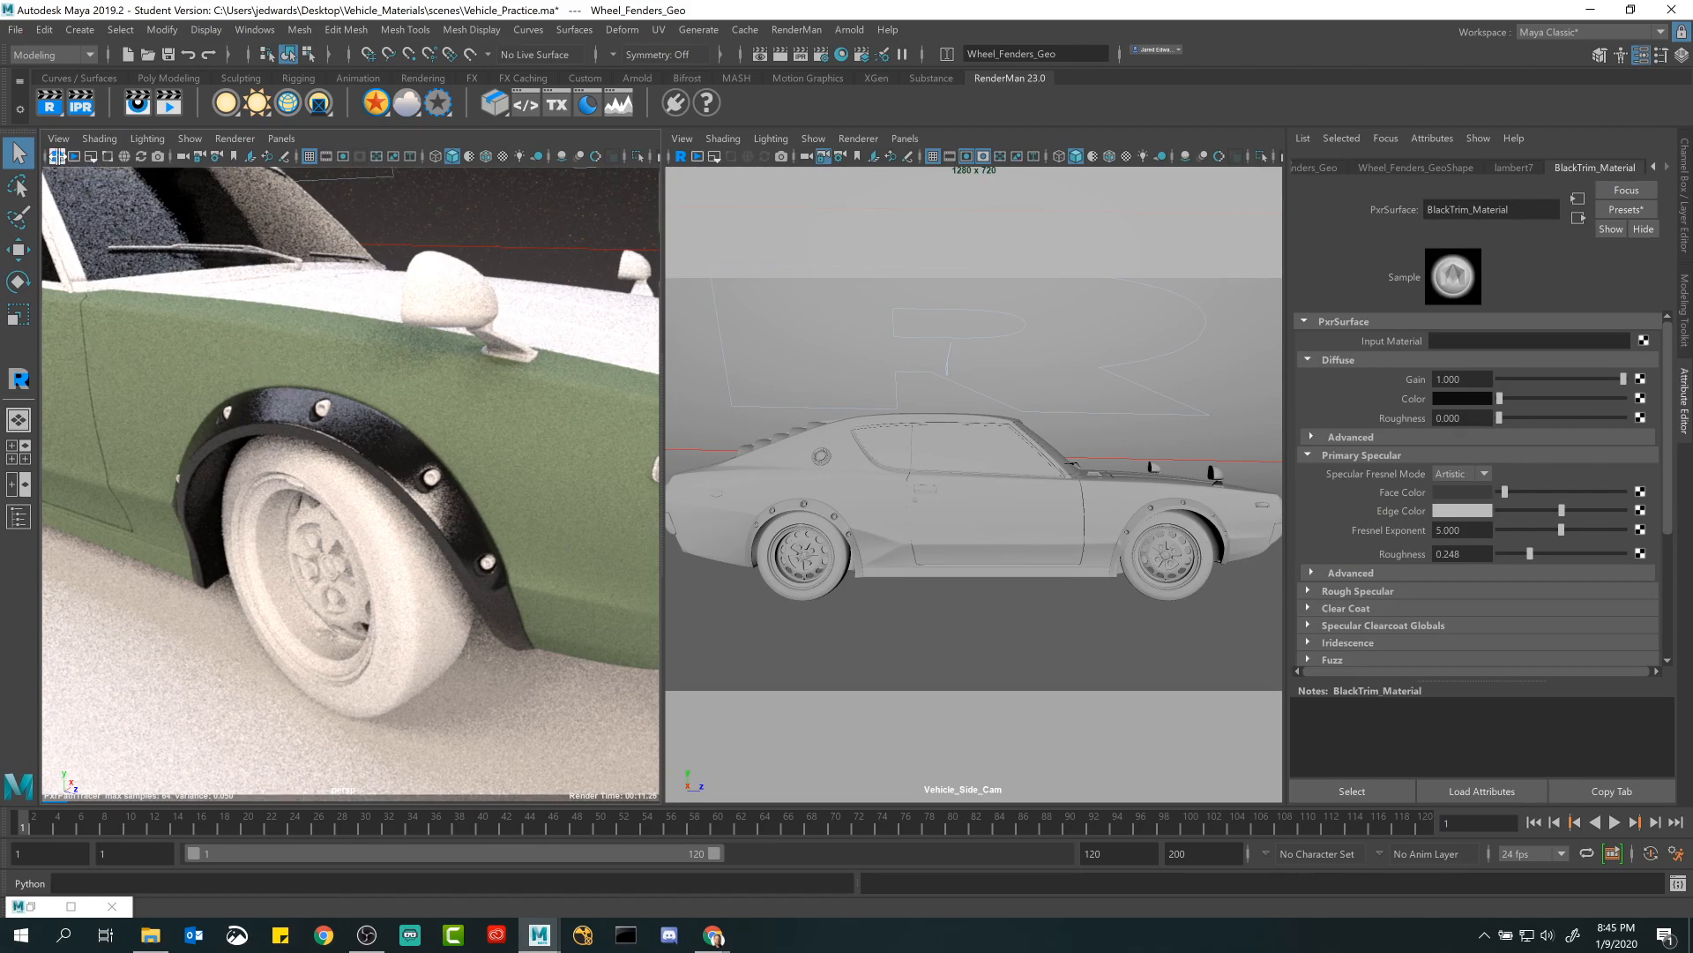
Reframe the perspective render on the car's hood and turn selection highlighting back on in that viewport.
left_click(61, 159)
left_click_drag(516, 470, 345, 470, "alt")
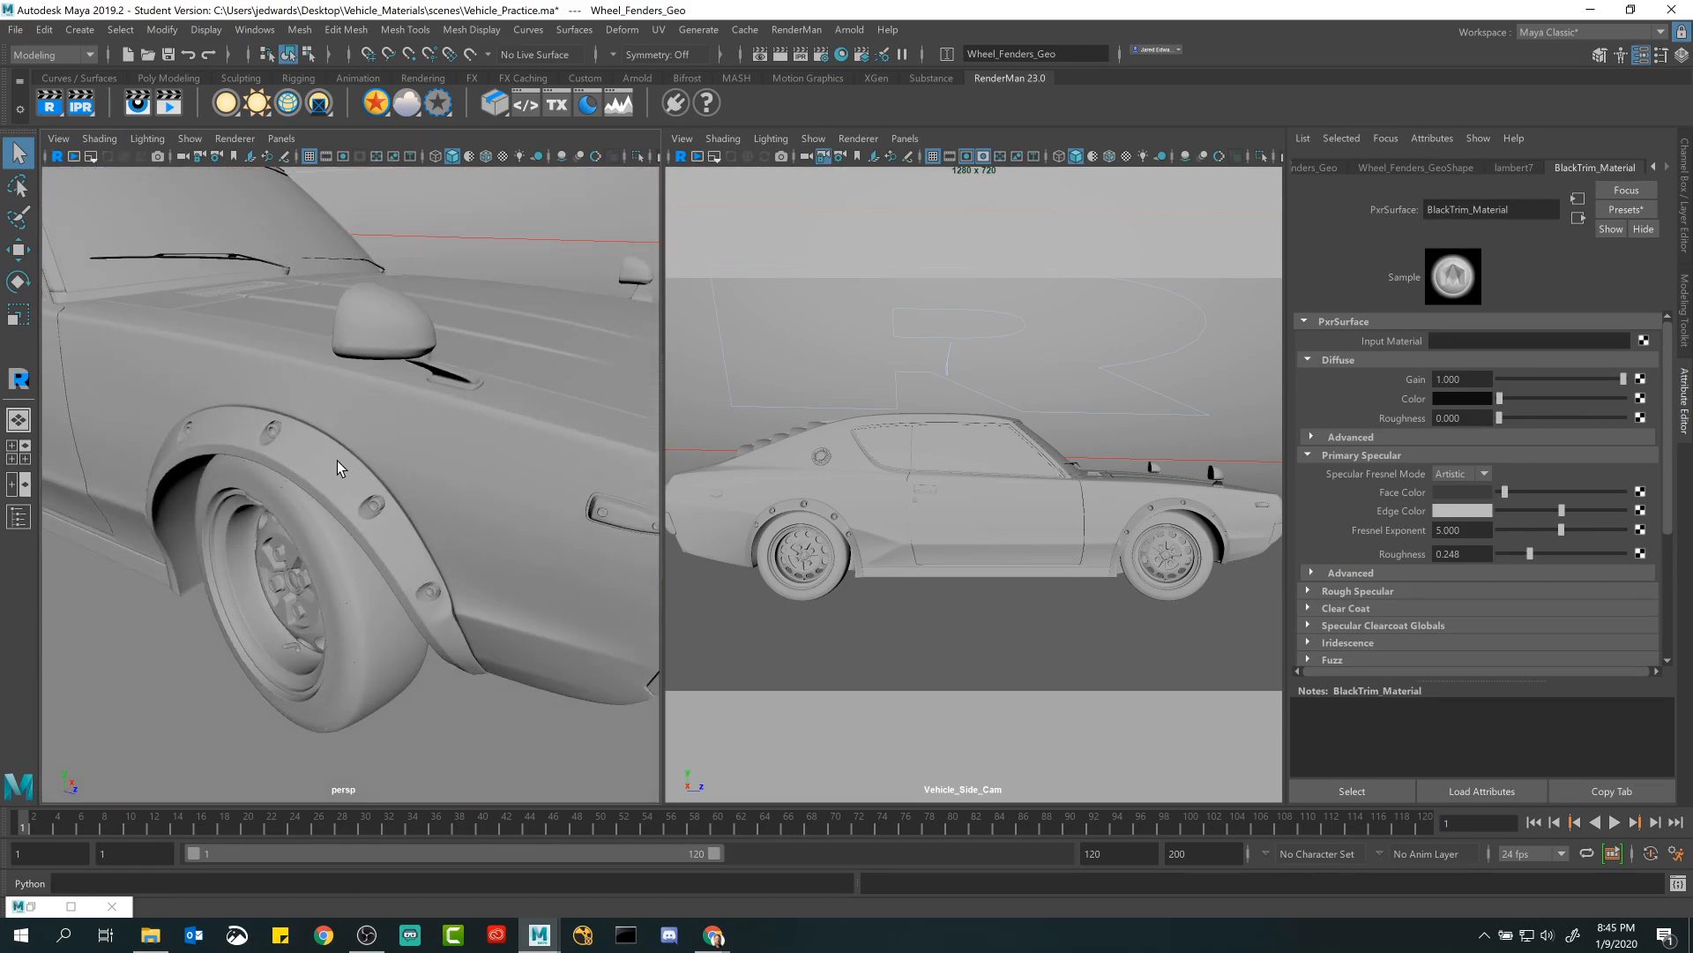
left_click_drag(495, 395, 315, 465, "alt")
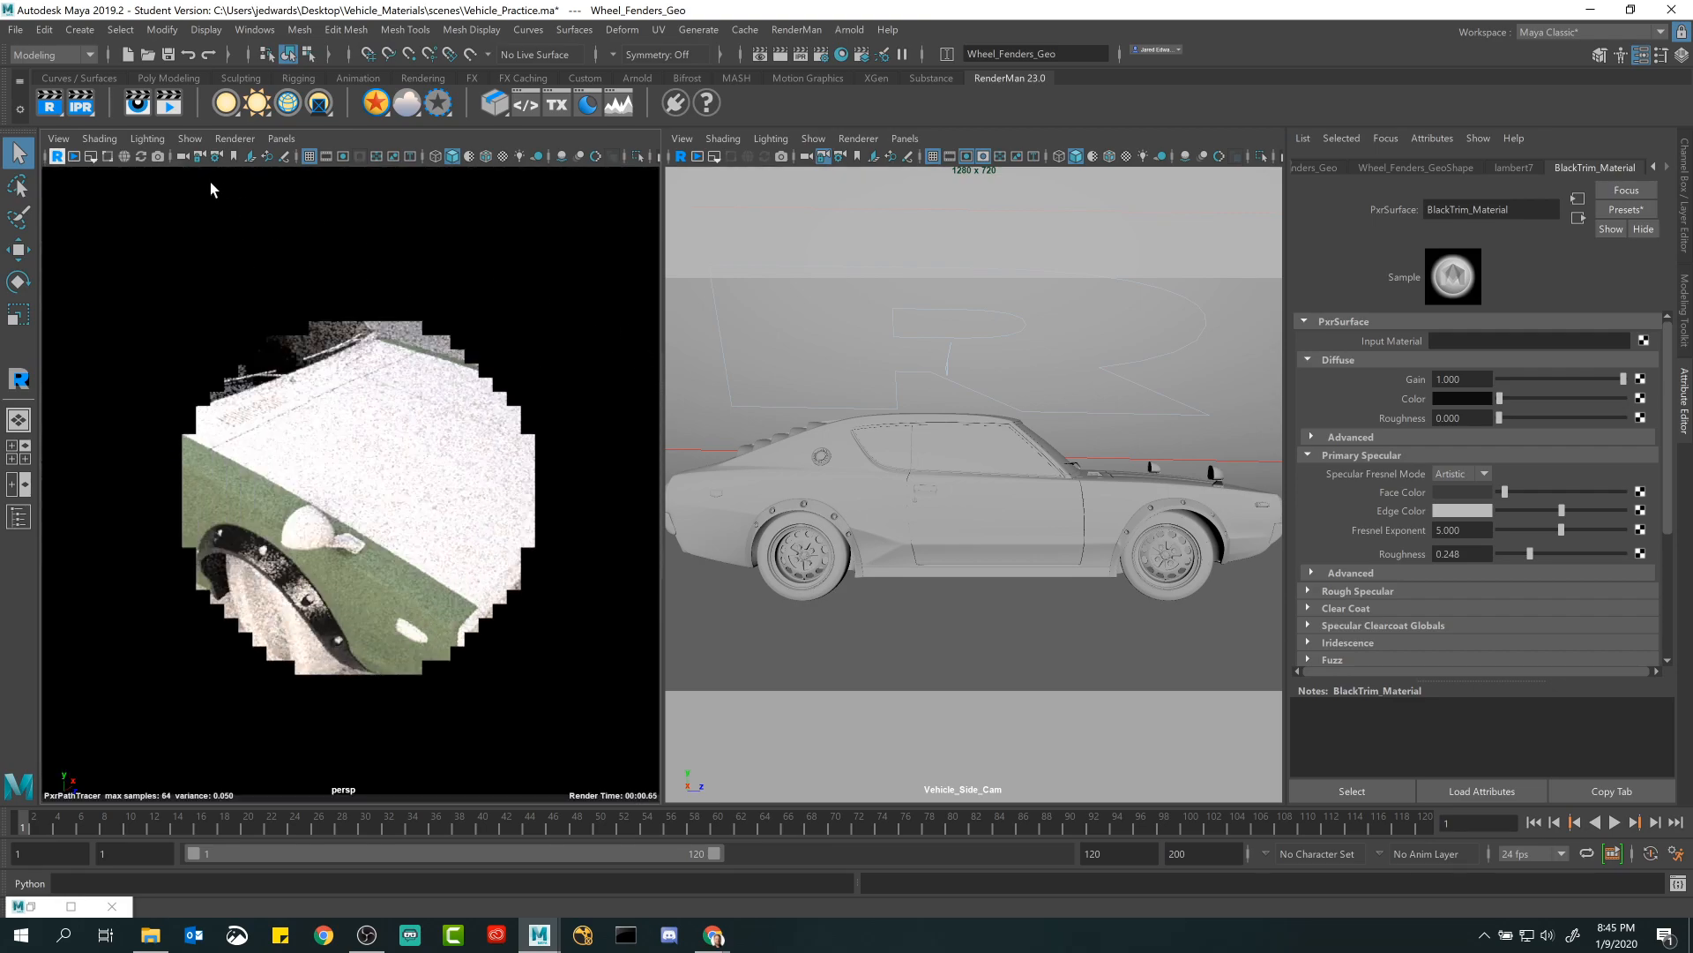
left_click(189, 138)
left_click(242, 907)
Assign BlackTrim_Material to the hood panel and the hood vent panel through the Hypershade.
left_click(358, 439)
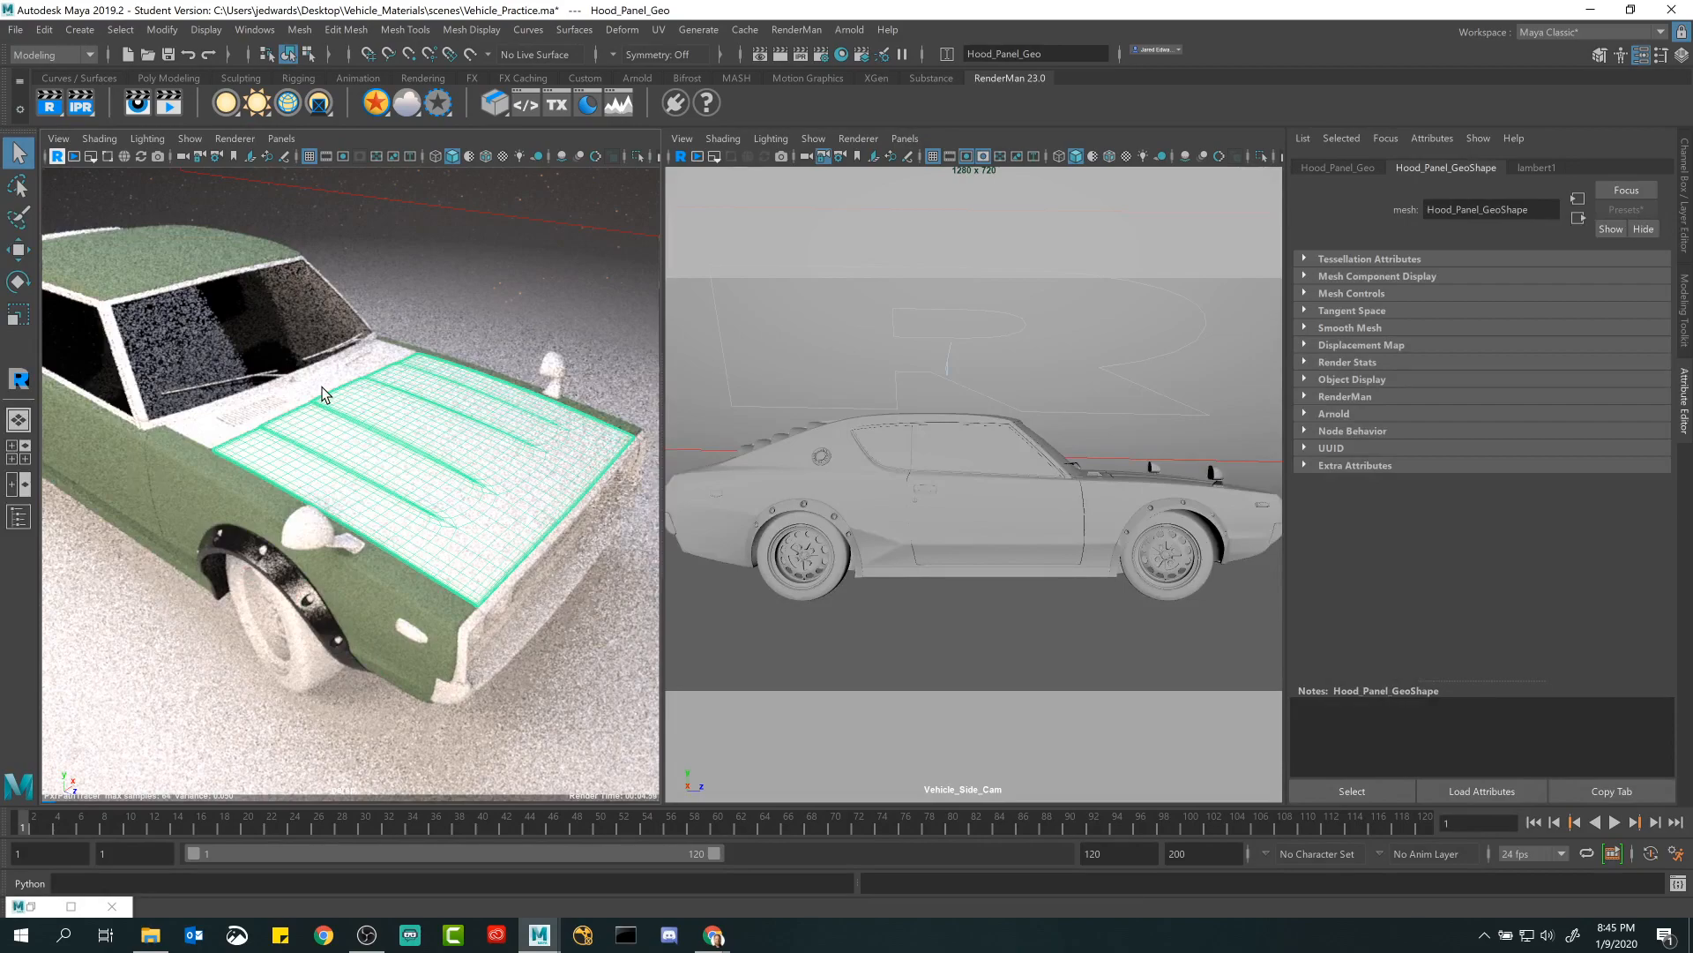
left_click(309, 381, "shift")
left_click_drag(331, 414, 345, 423, "alt")
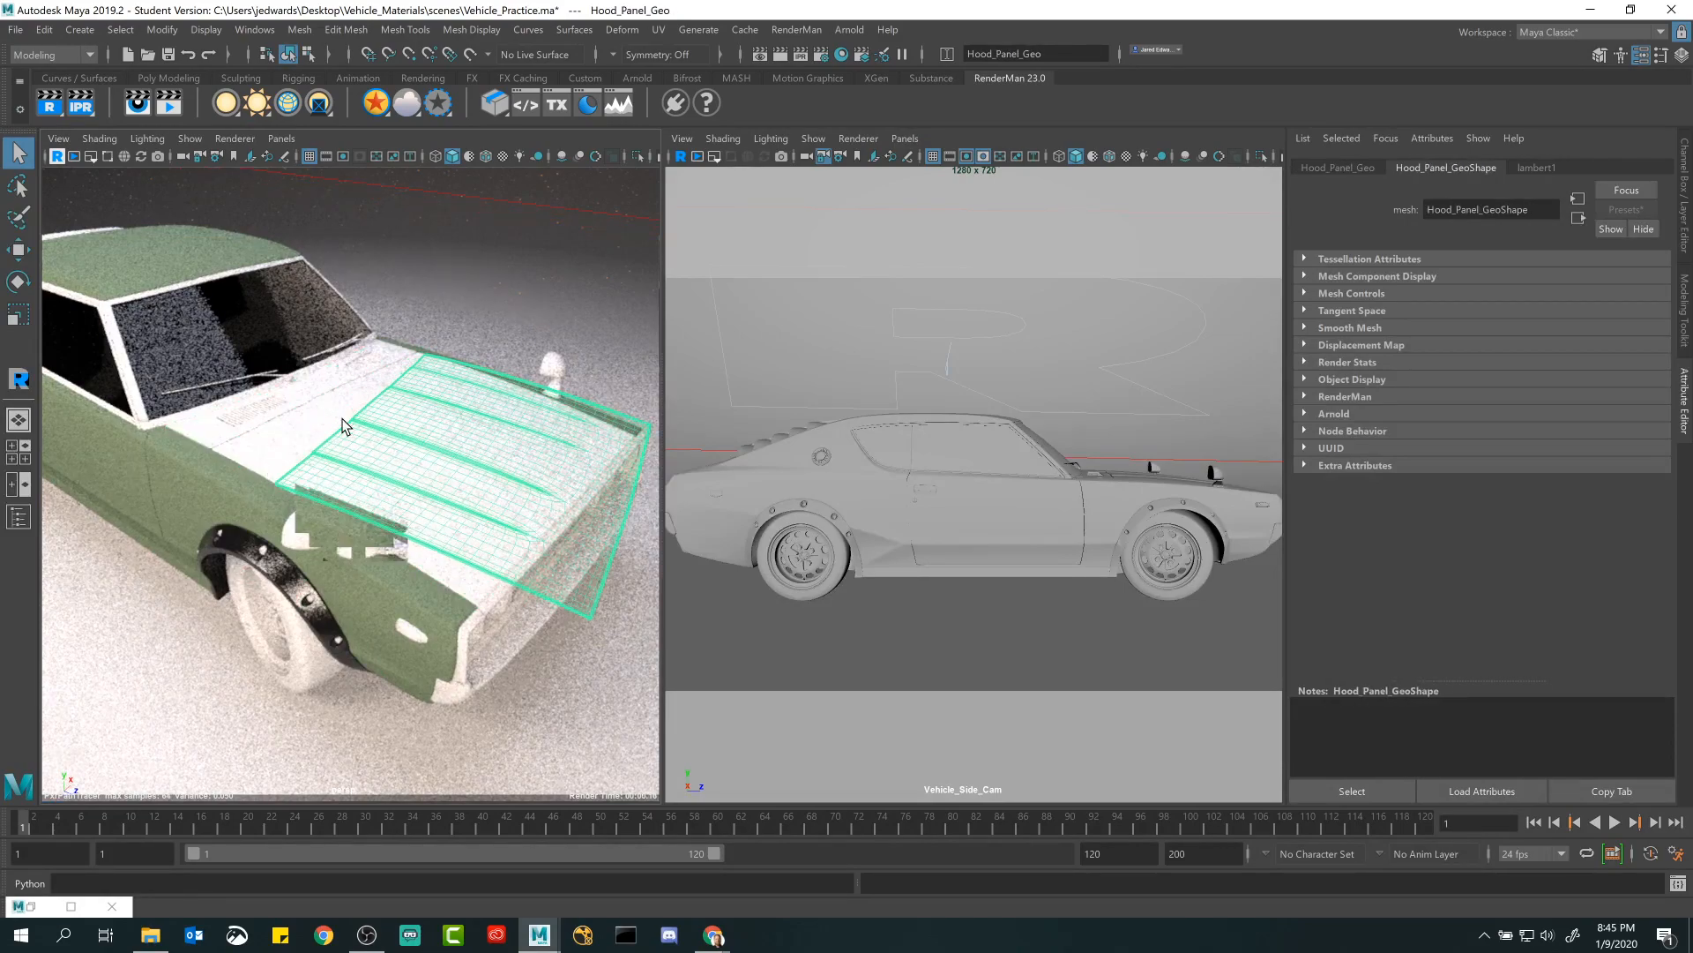
right_click_drag(342, 419, 380, 466, "alt")
left_click(283, 426)
left_click(336, 363)
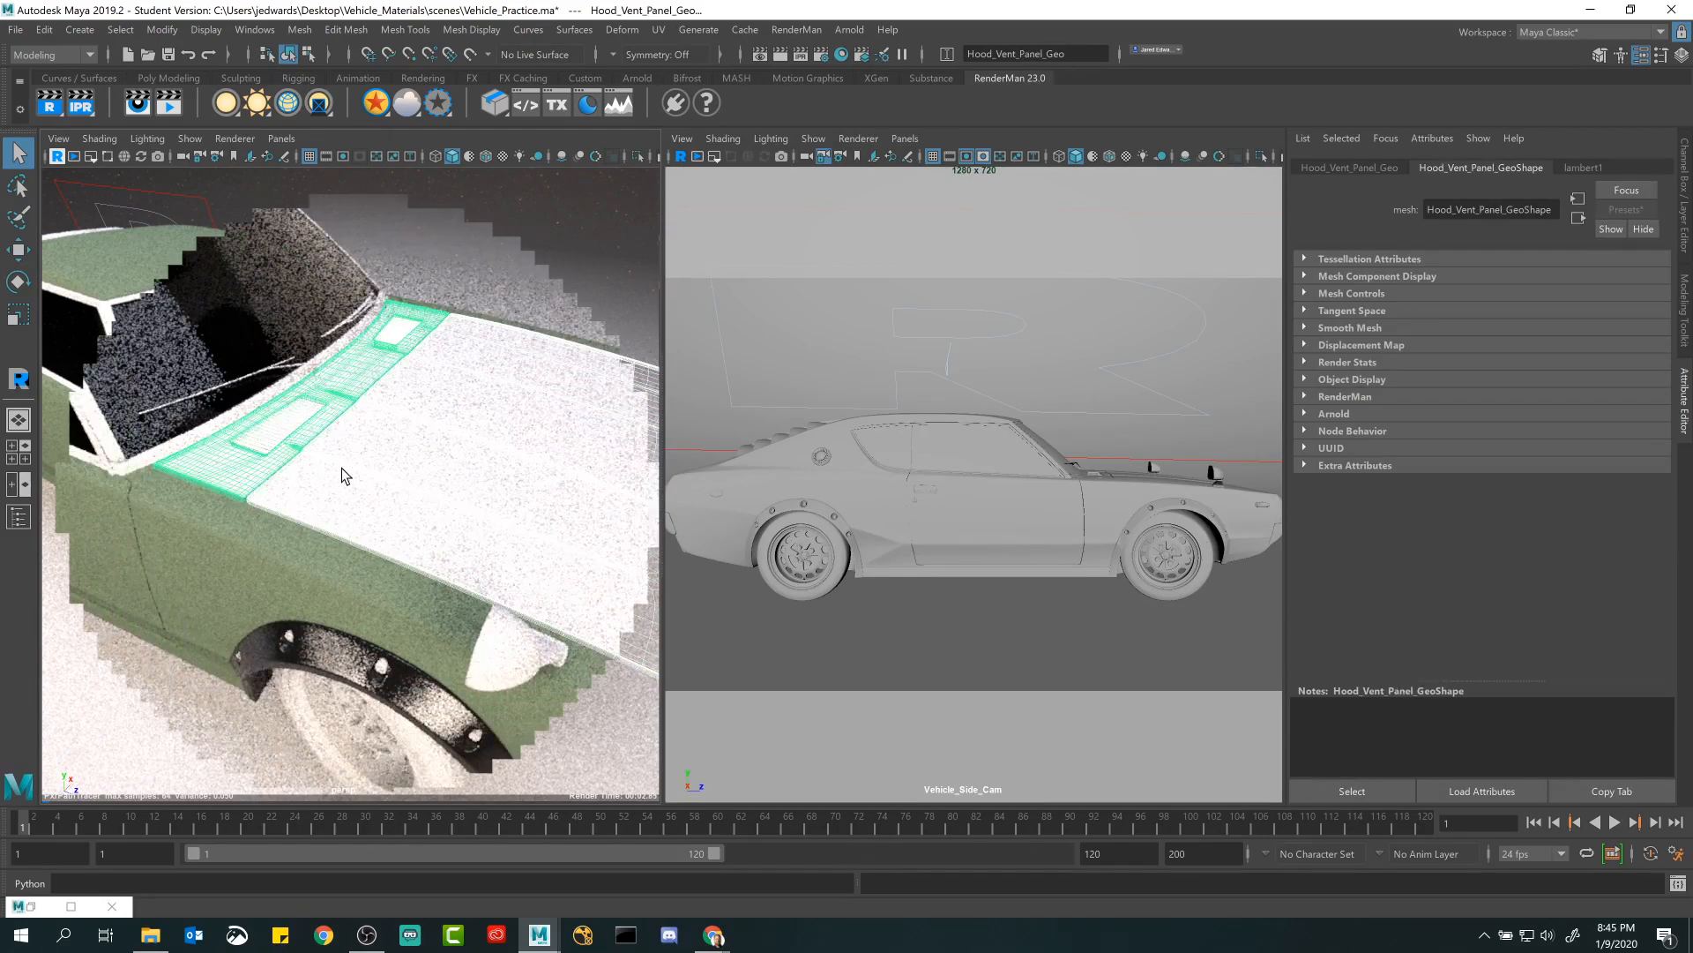
left_click(68, 907)
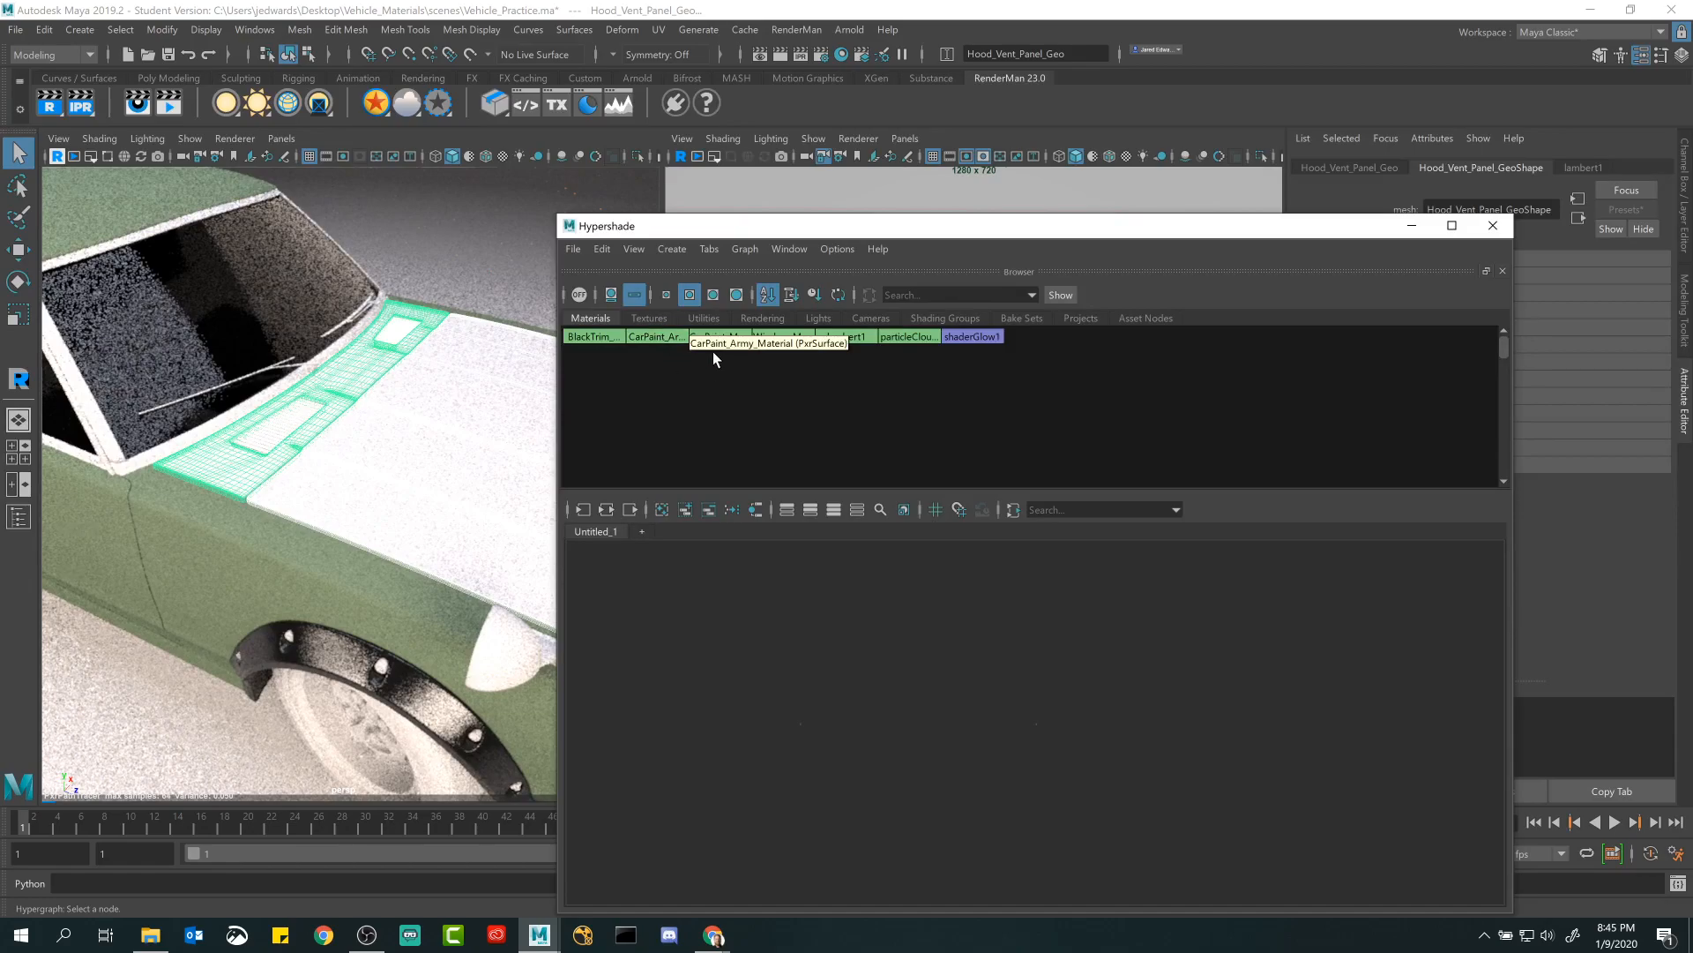
right_click(608, 333)
left_click(605, 289)
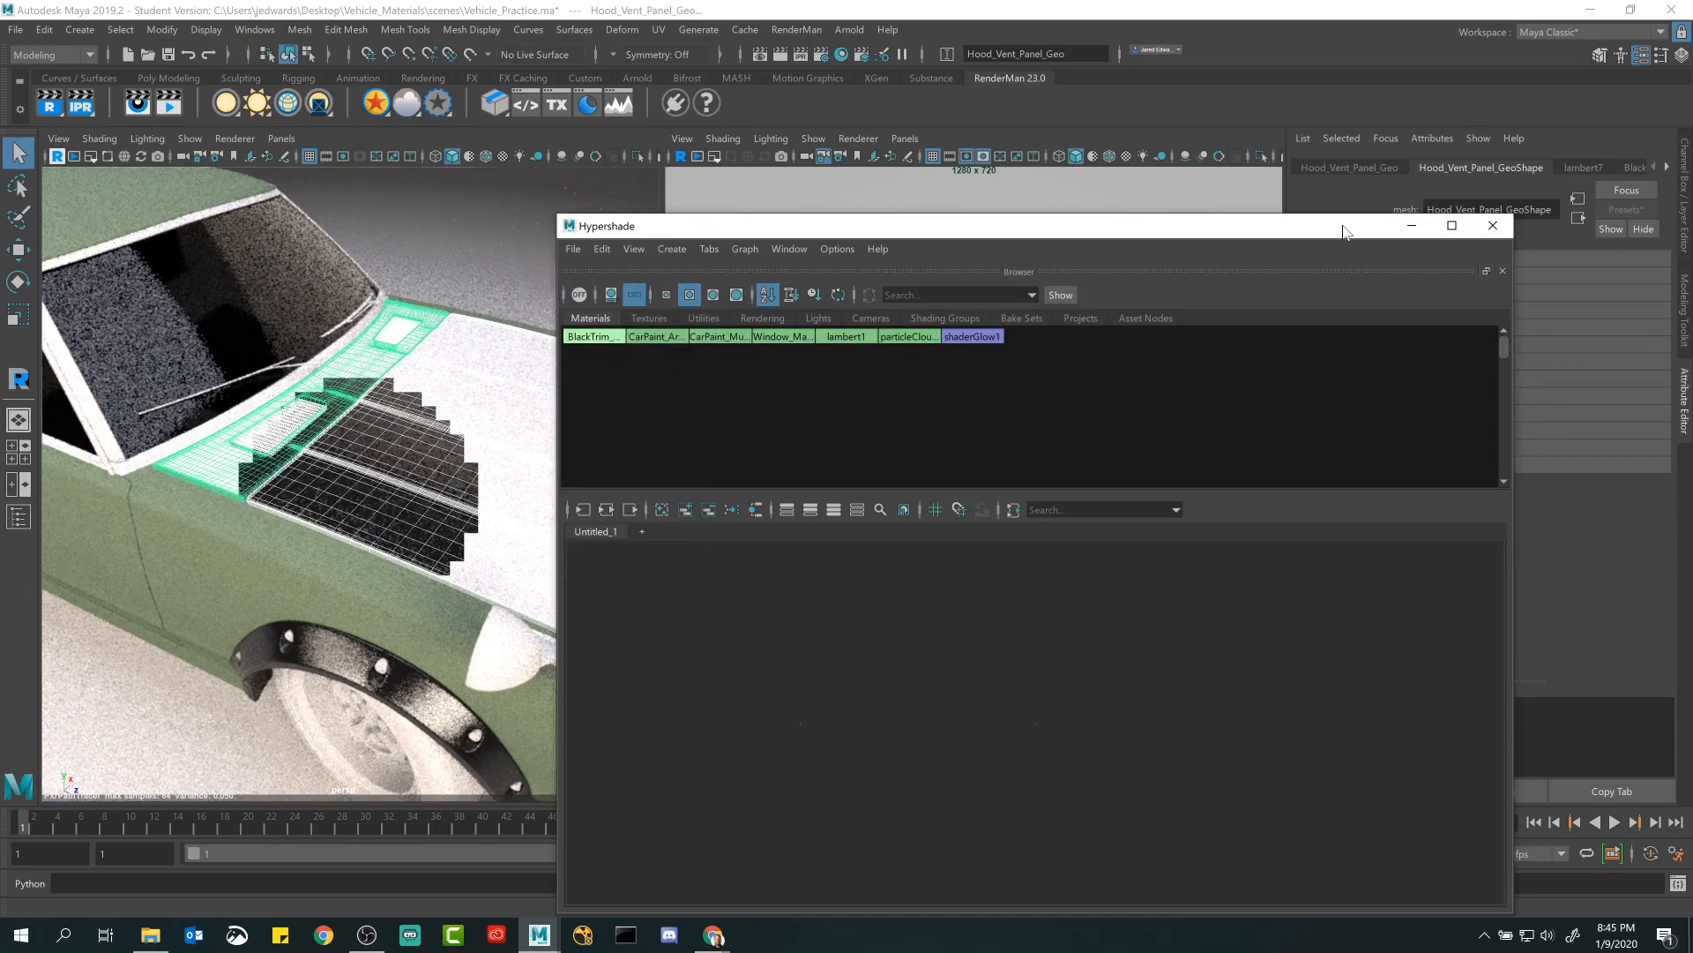
left_click(1414, 225)
Assign BlackTrim_Material to the windshield wipers and clear the selection.
left_click_drag(421, 627, 358, 562, "alt")
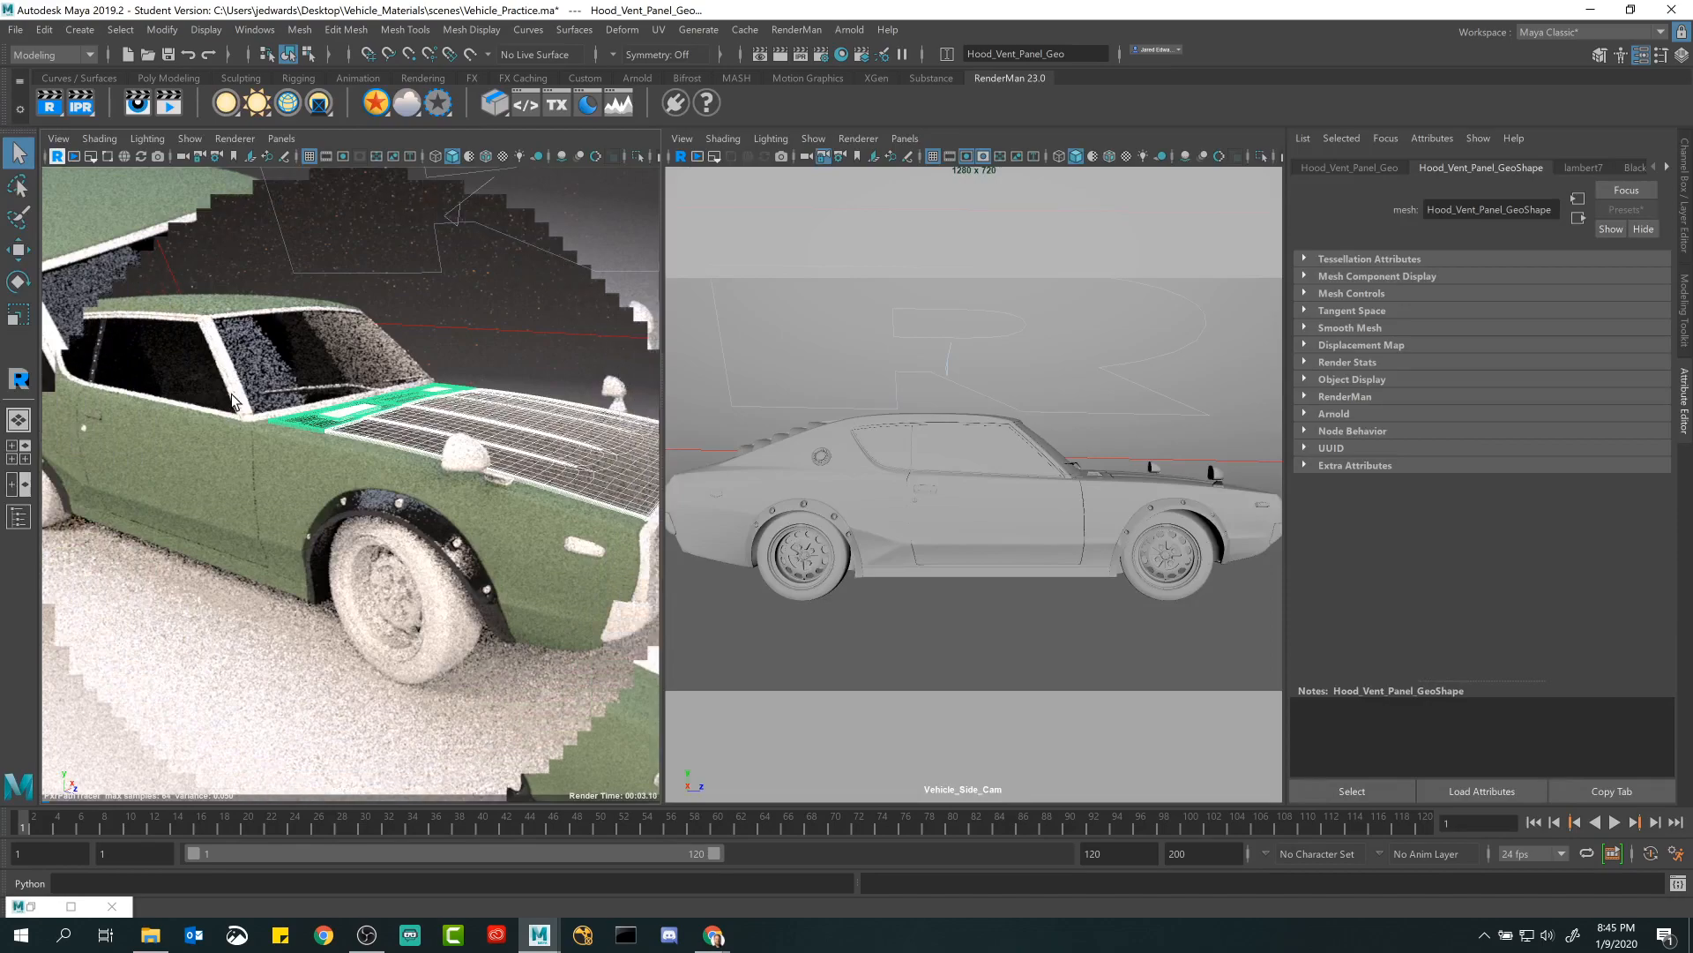
left_click(331, 392)
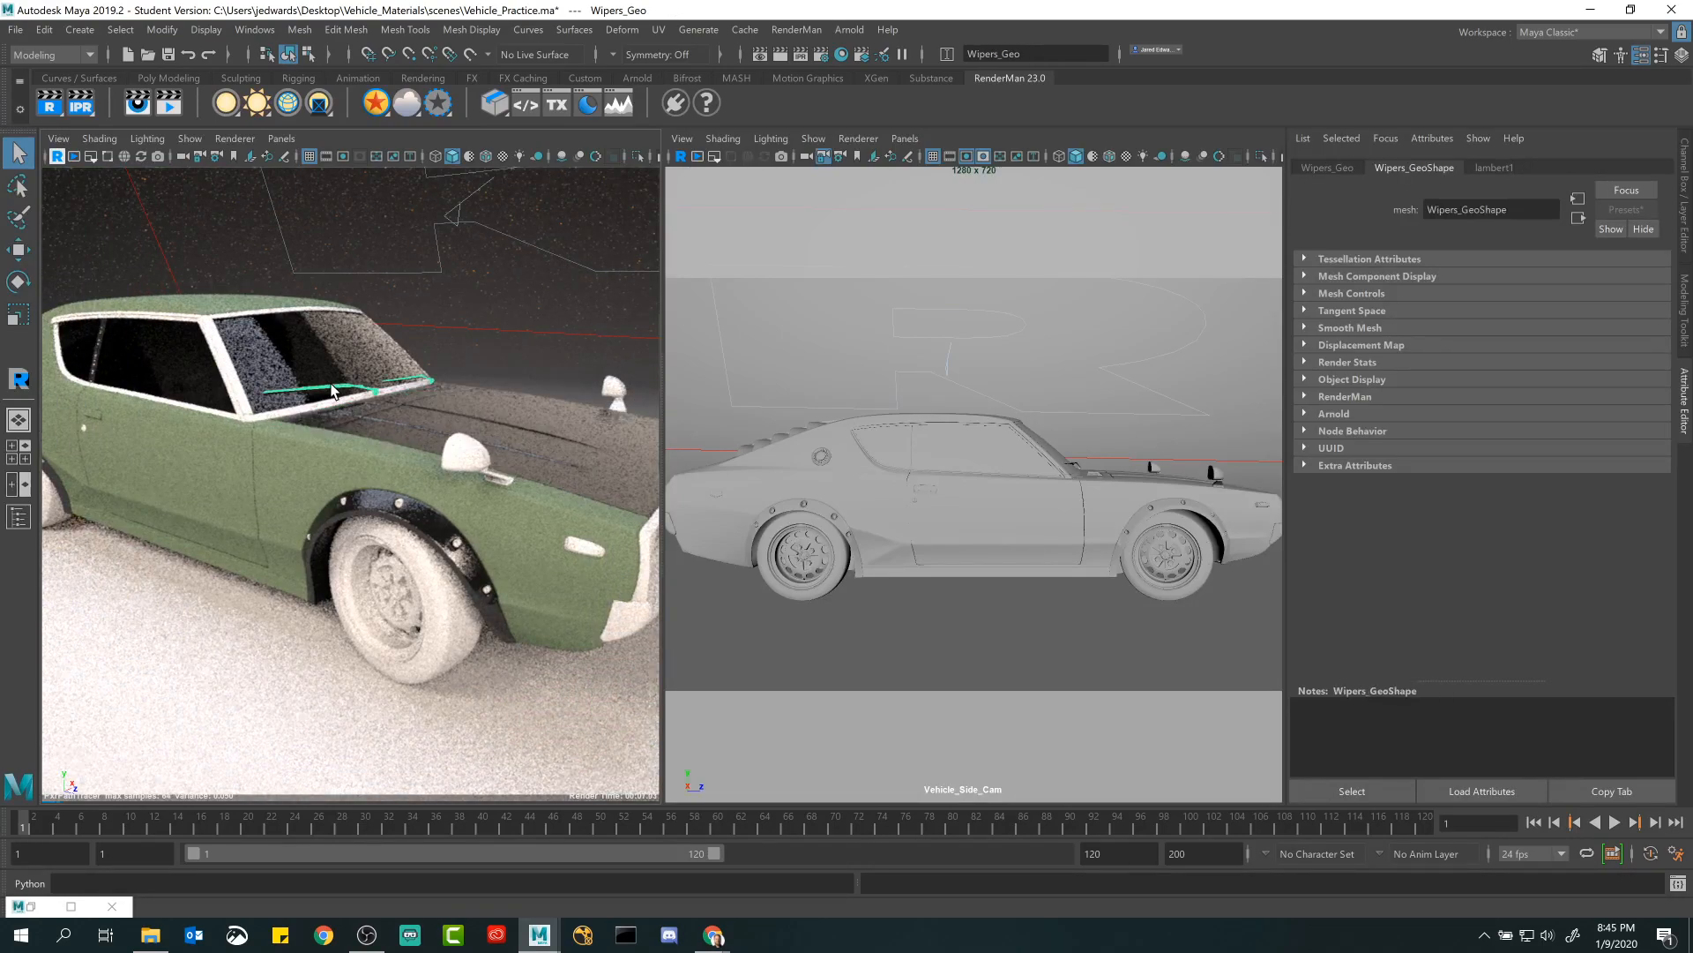
left_click(30, 910)
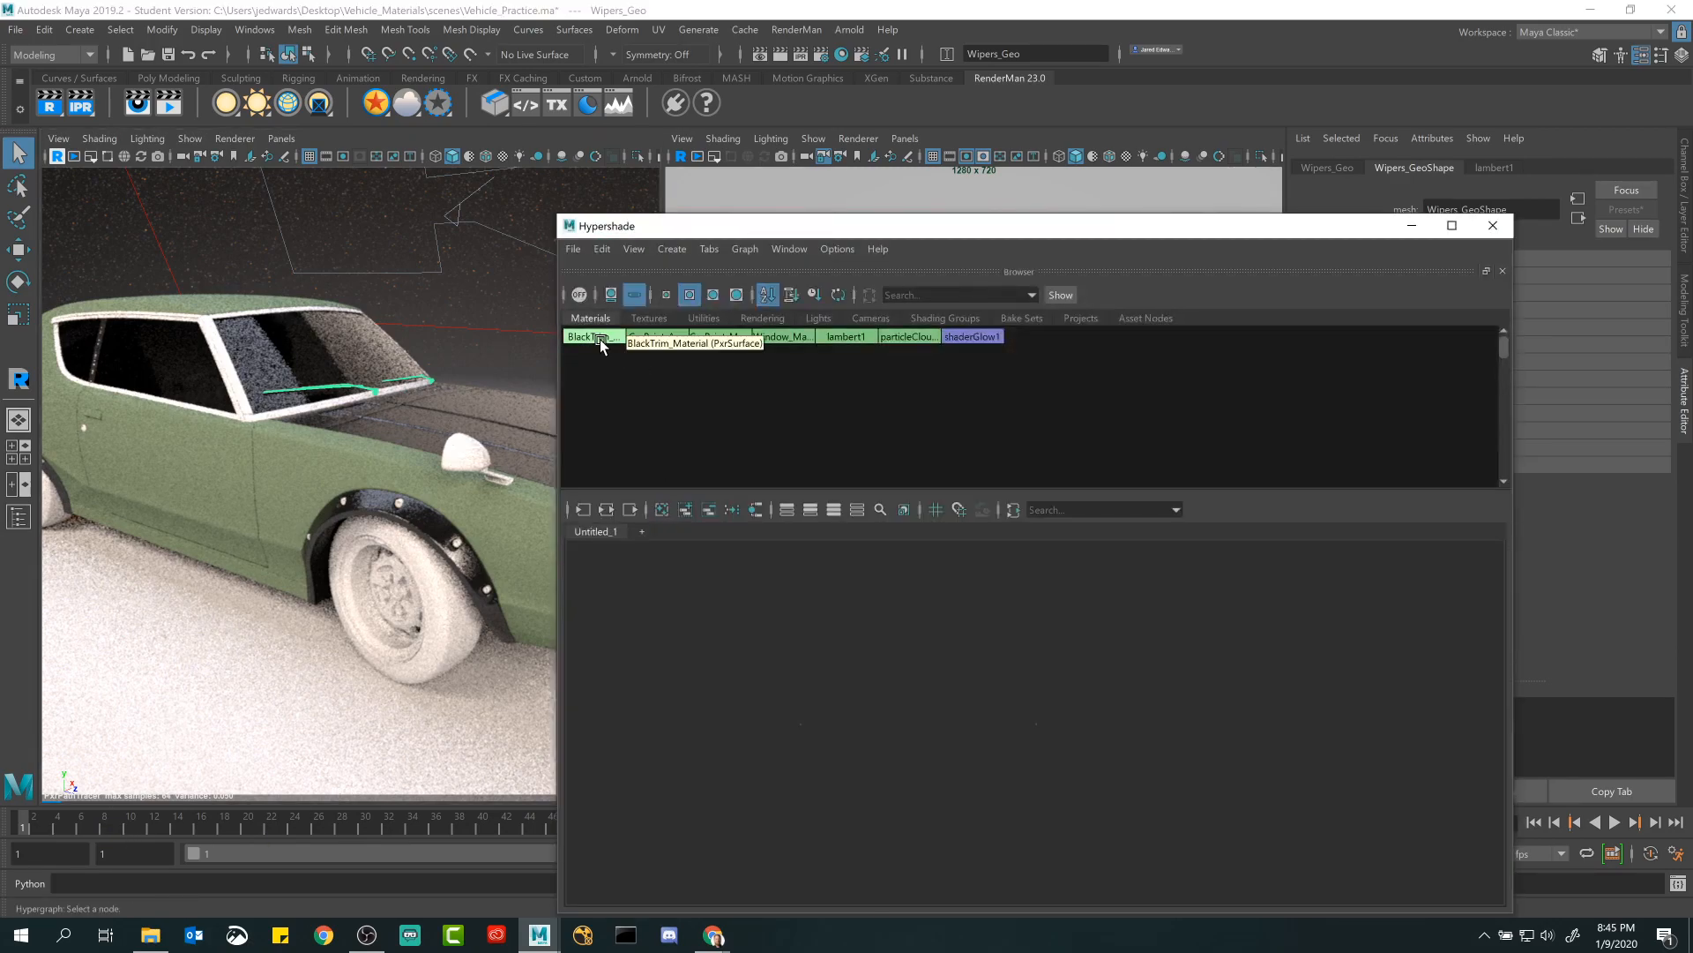
right_click_drag(596, 335, 605, 308)
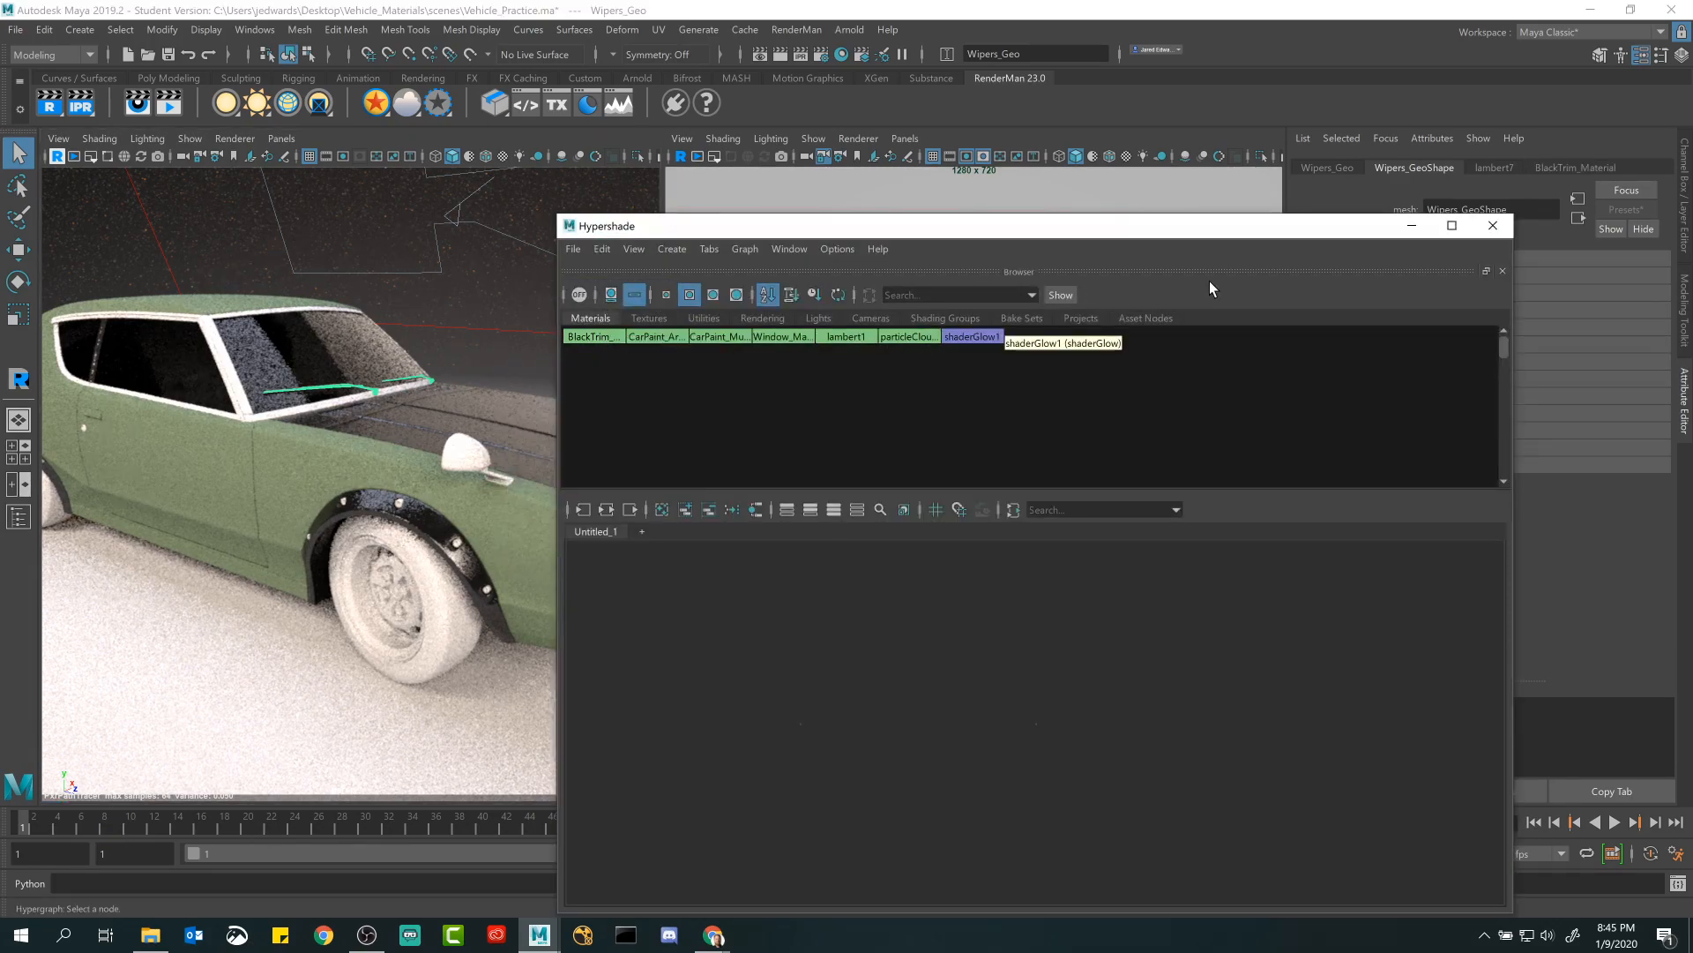
left_click(1411, 226)
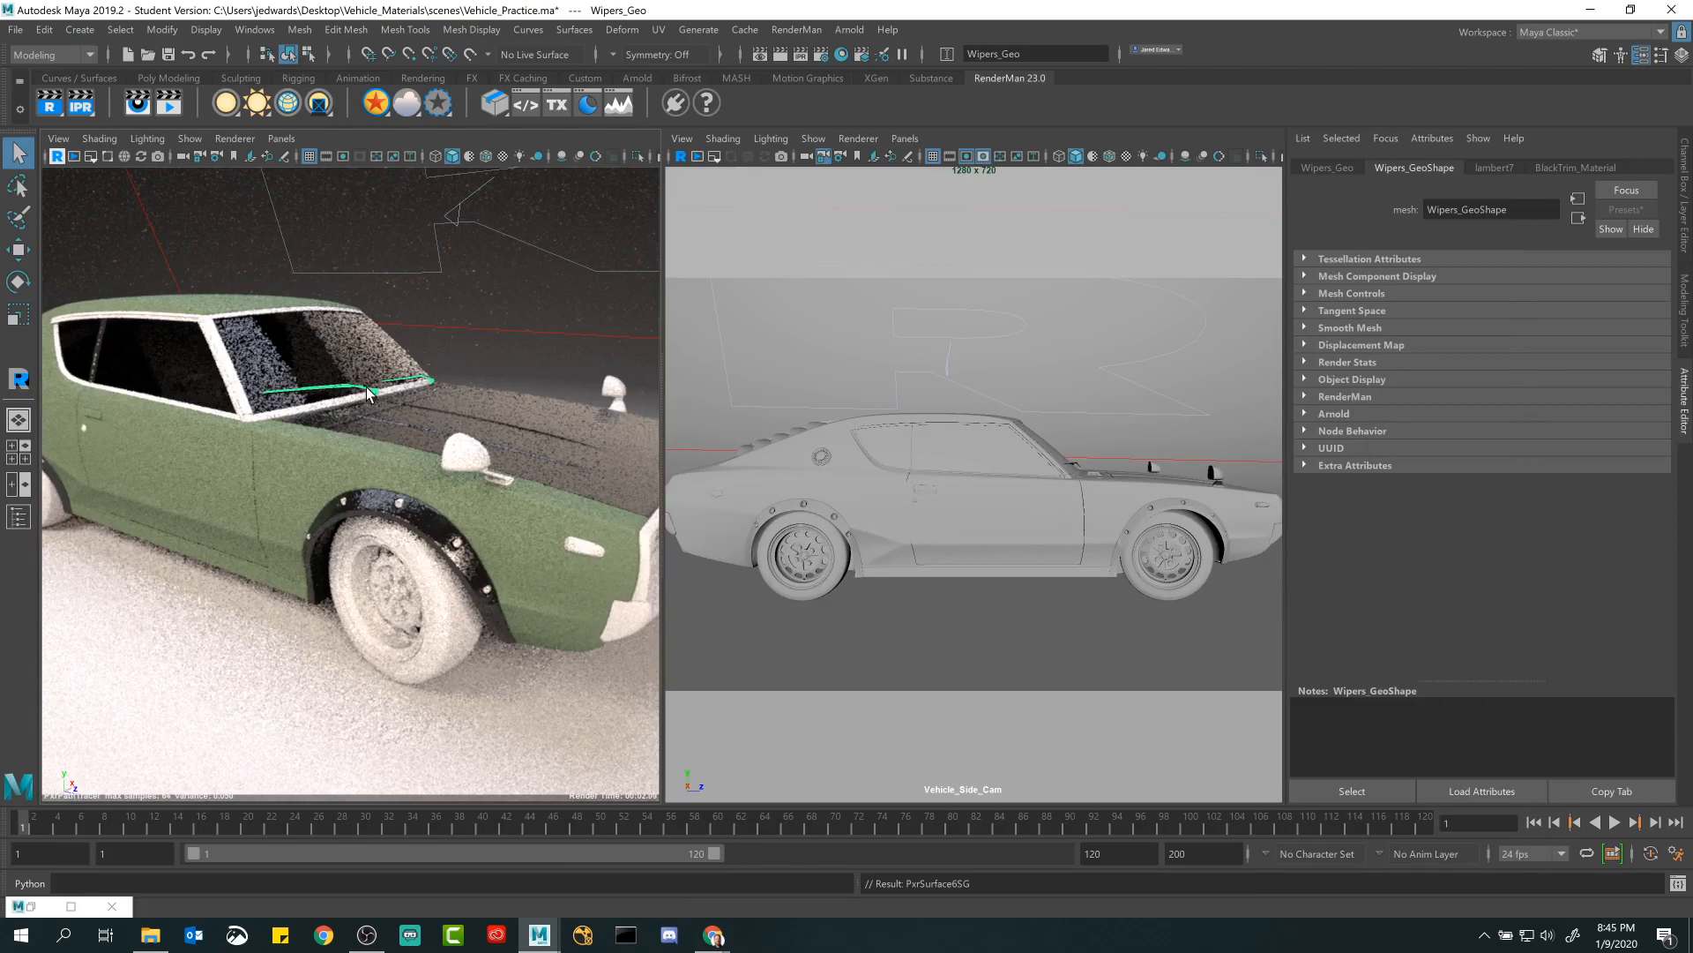
left_click(100, 565)
Create a new PxrSurface material, name it Rubber_Material, and load its attributes.
left_click(31, 907)
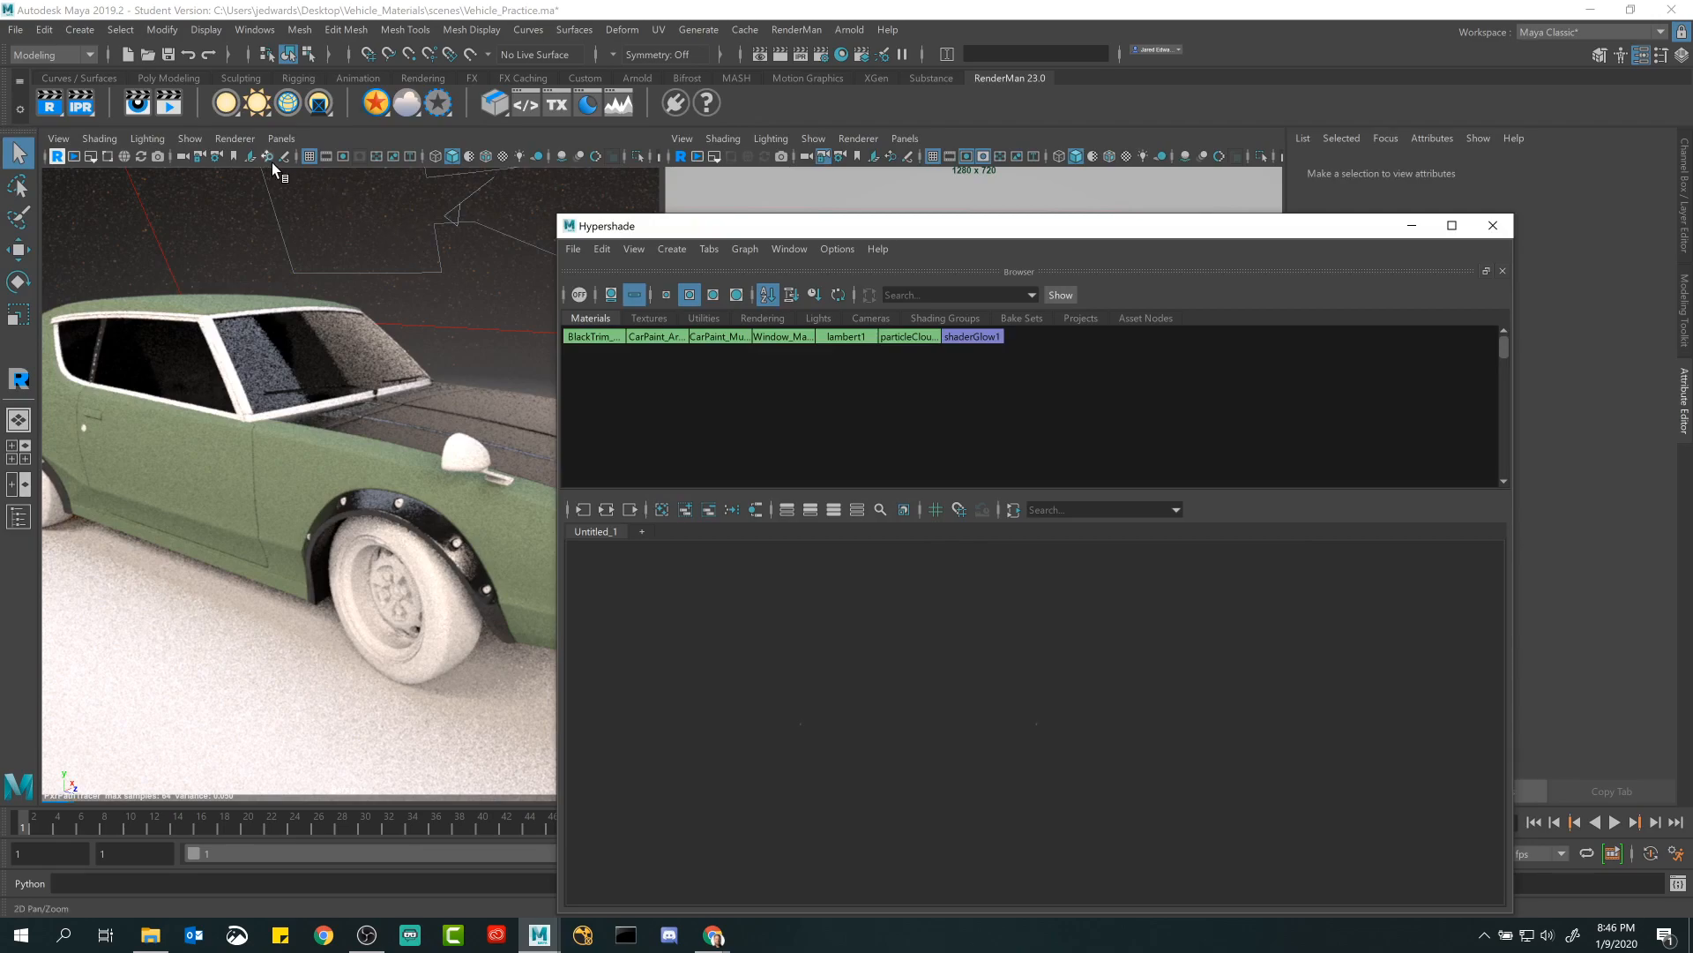
right_click(376, 103)
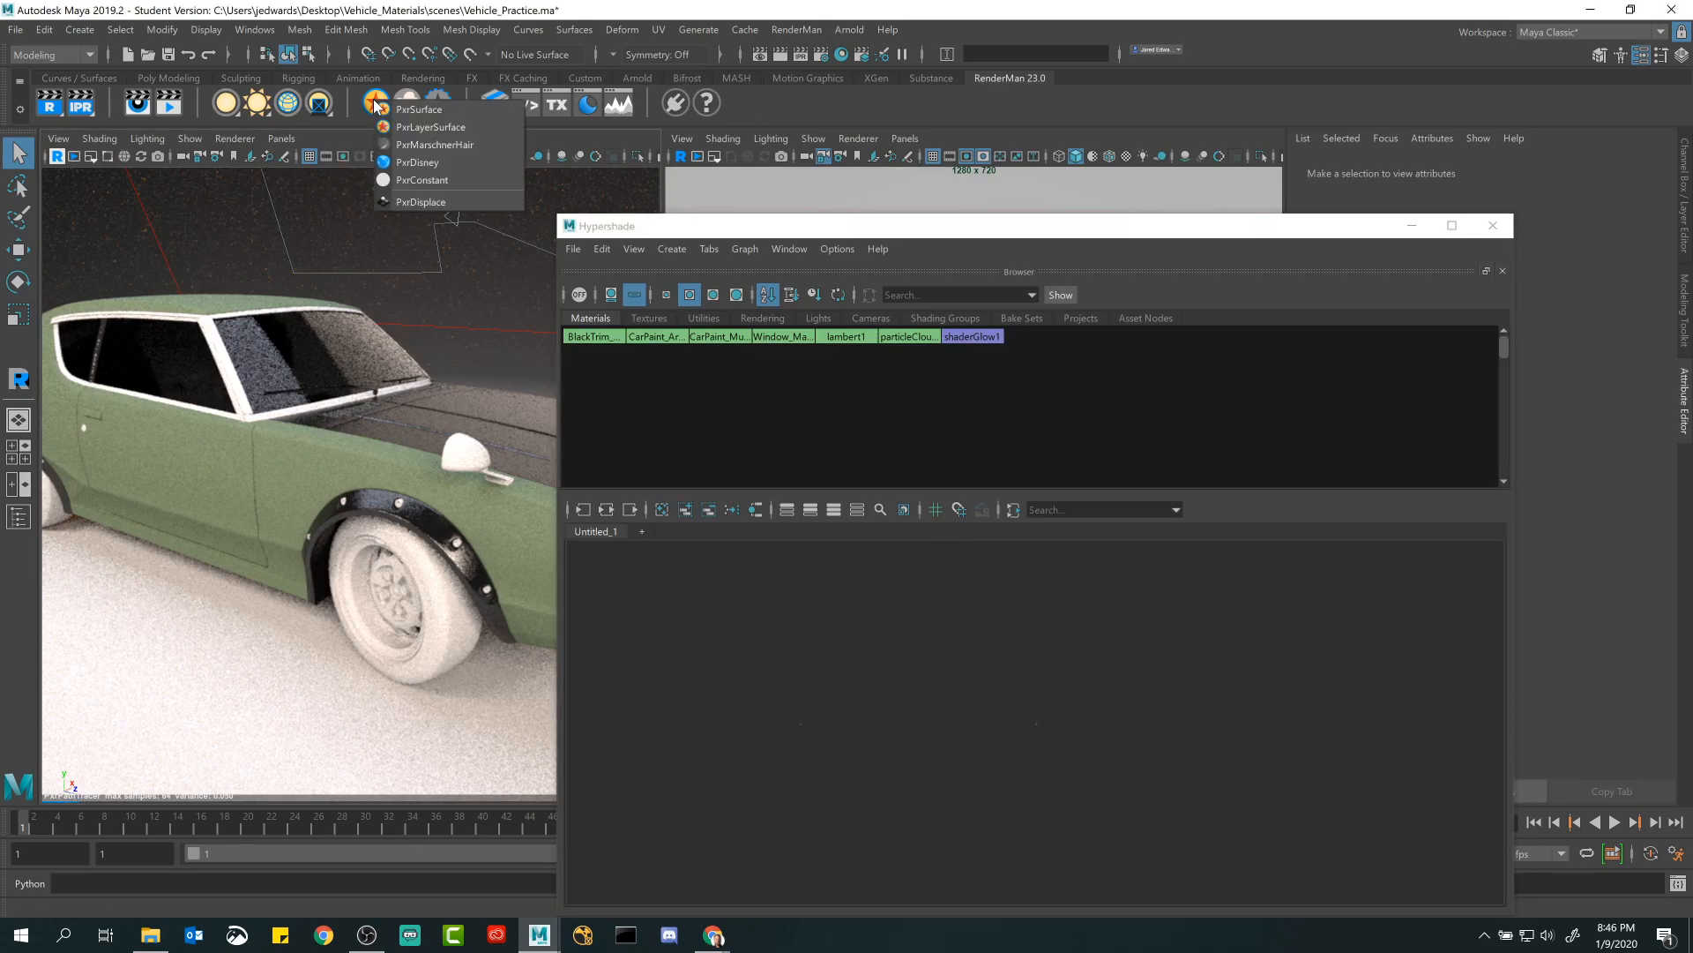
left_click(422, 109)
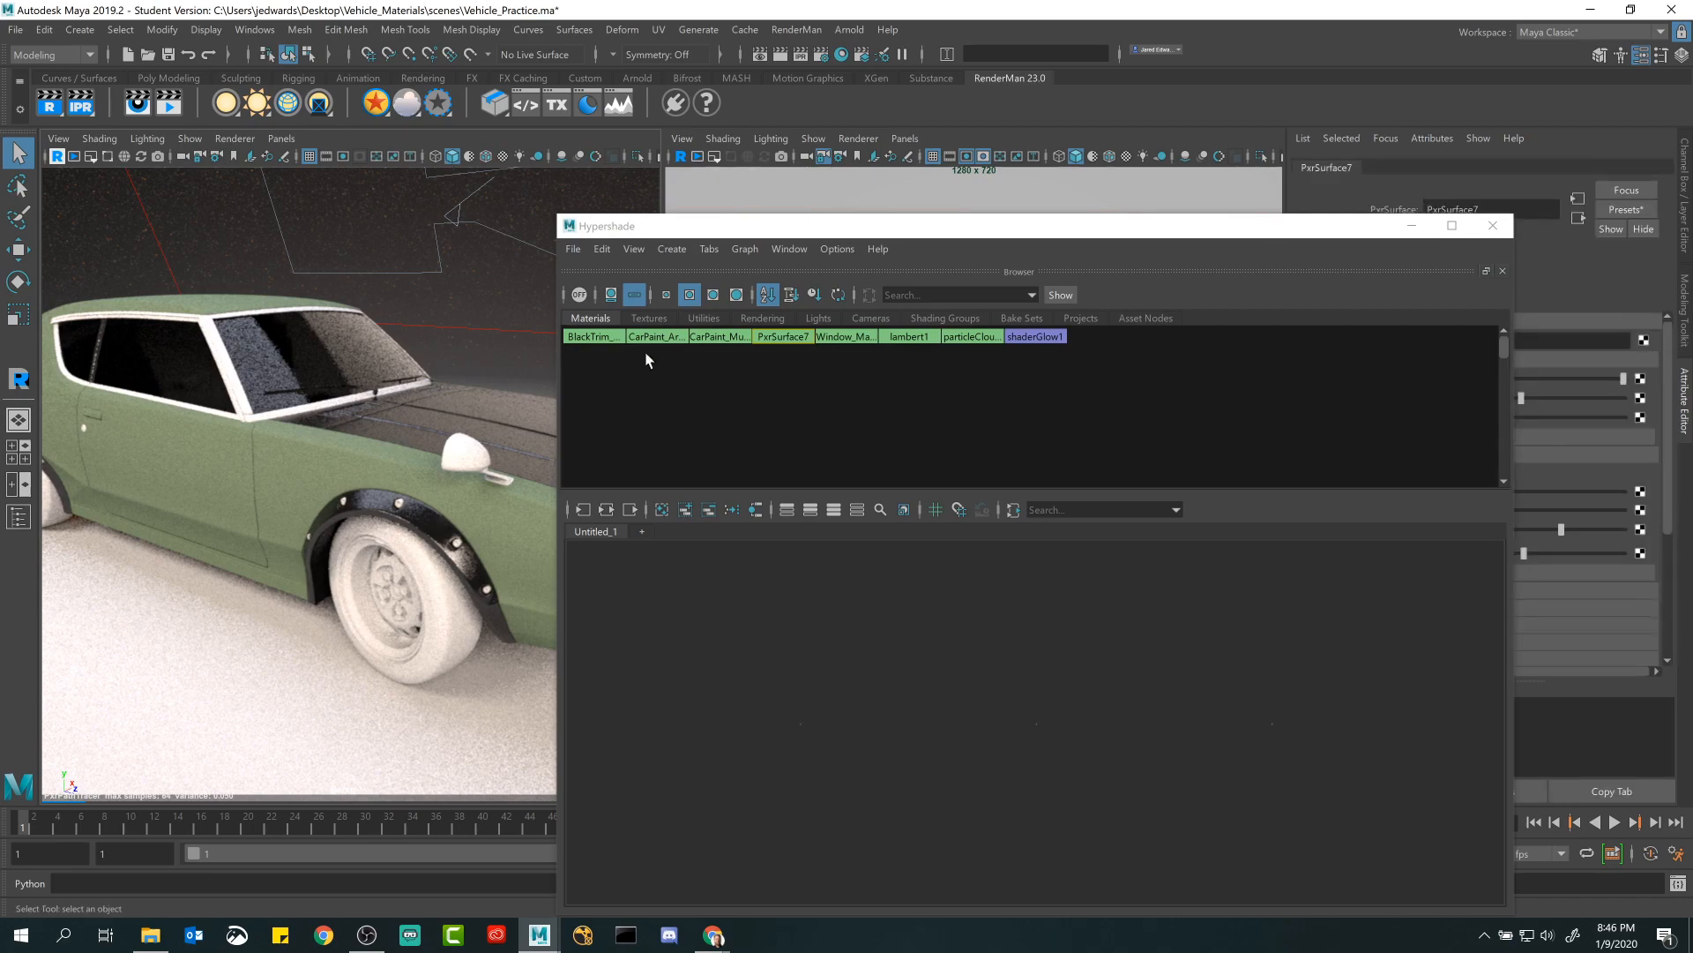
double_click(788, 336)
type("P")
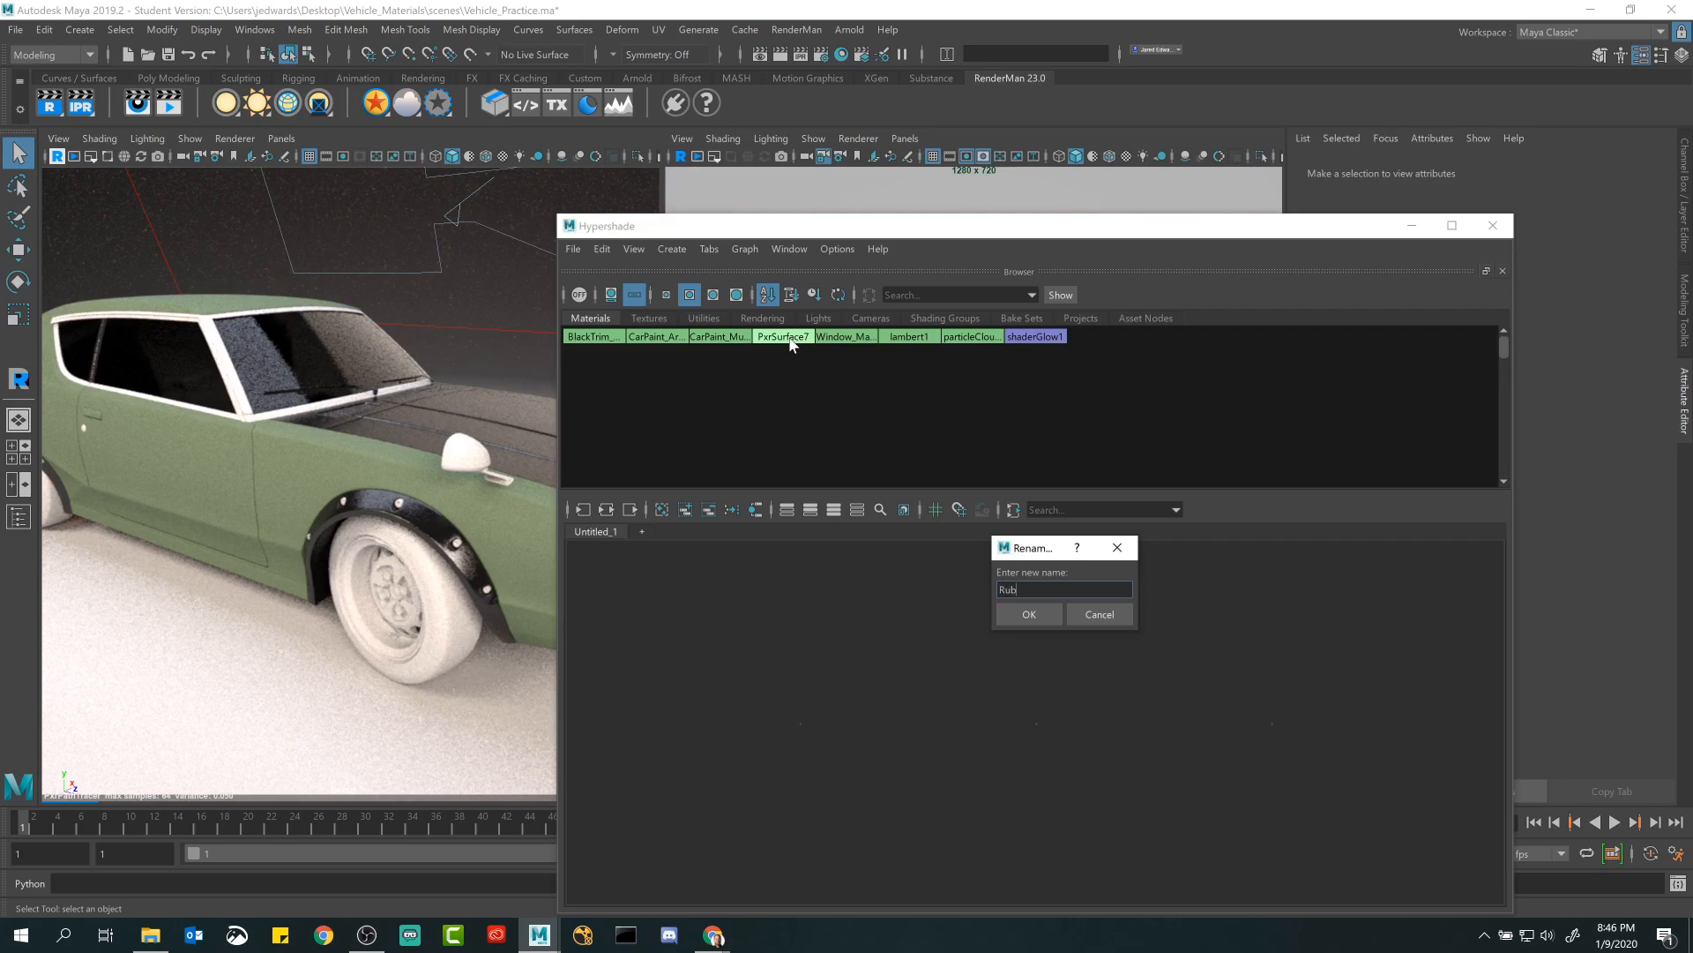
type("ubber_Mat")
key("Return")
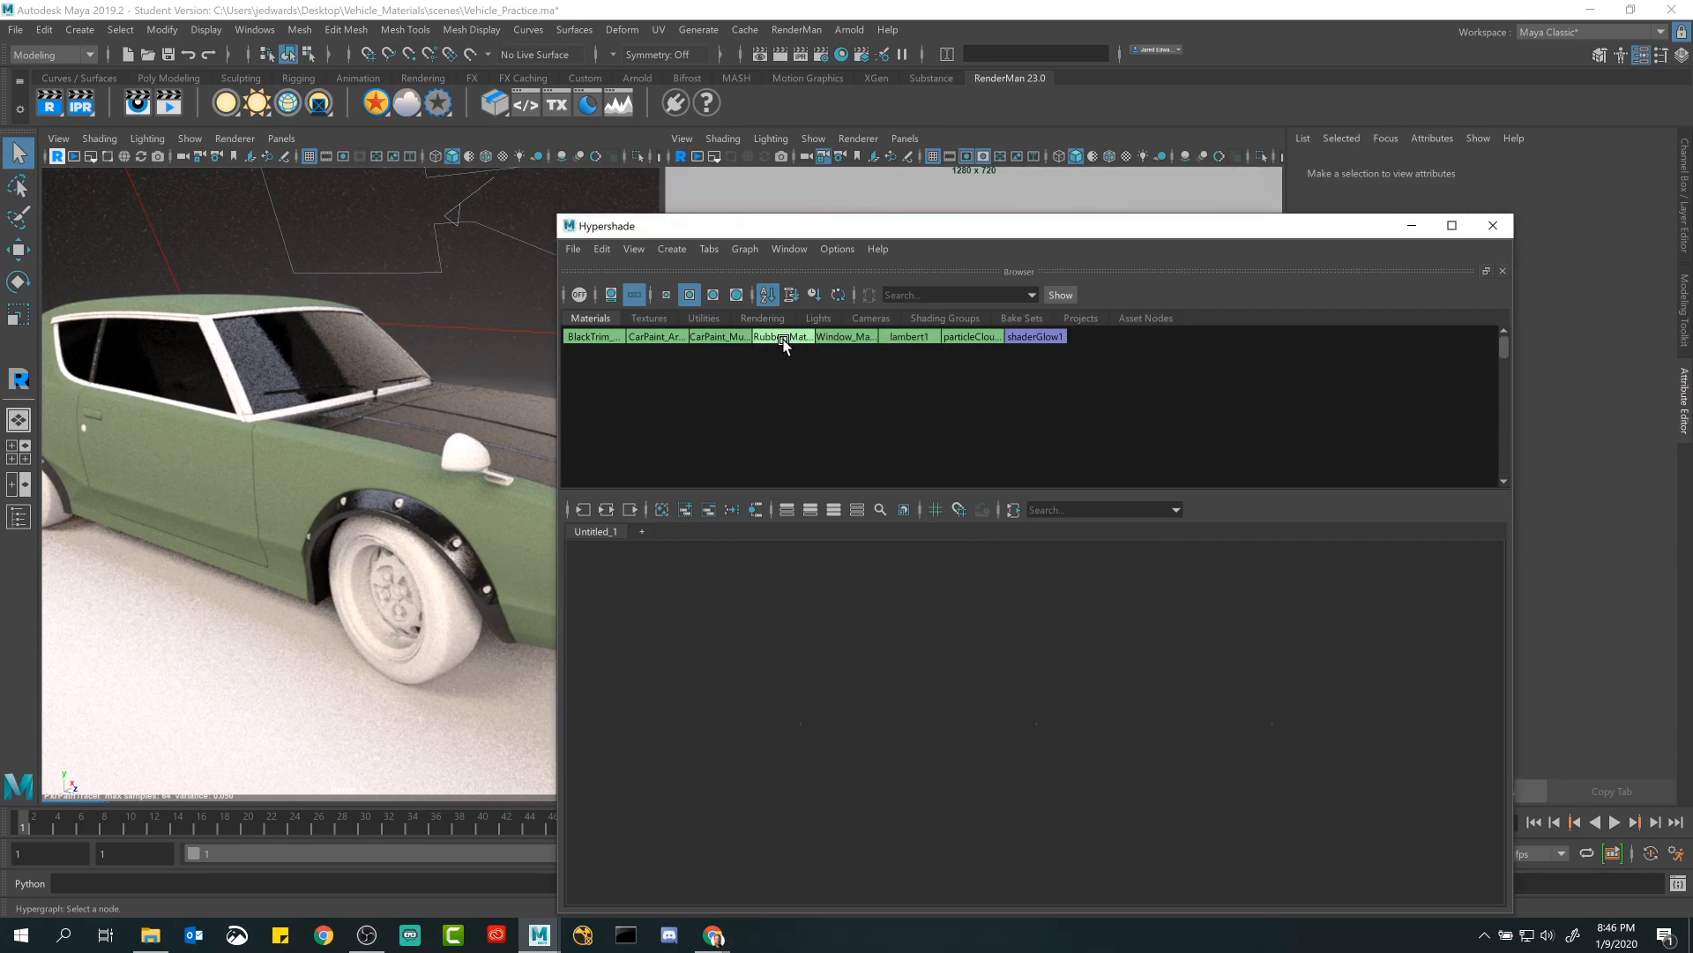
left_click(781, 337)
left_click(1412, 225)
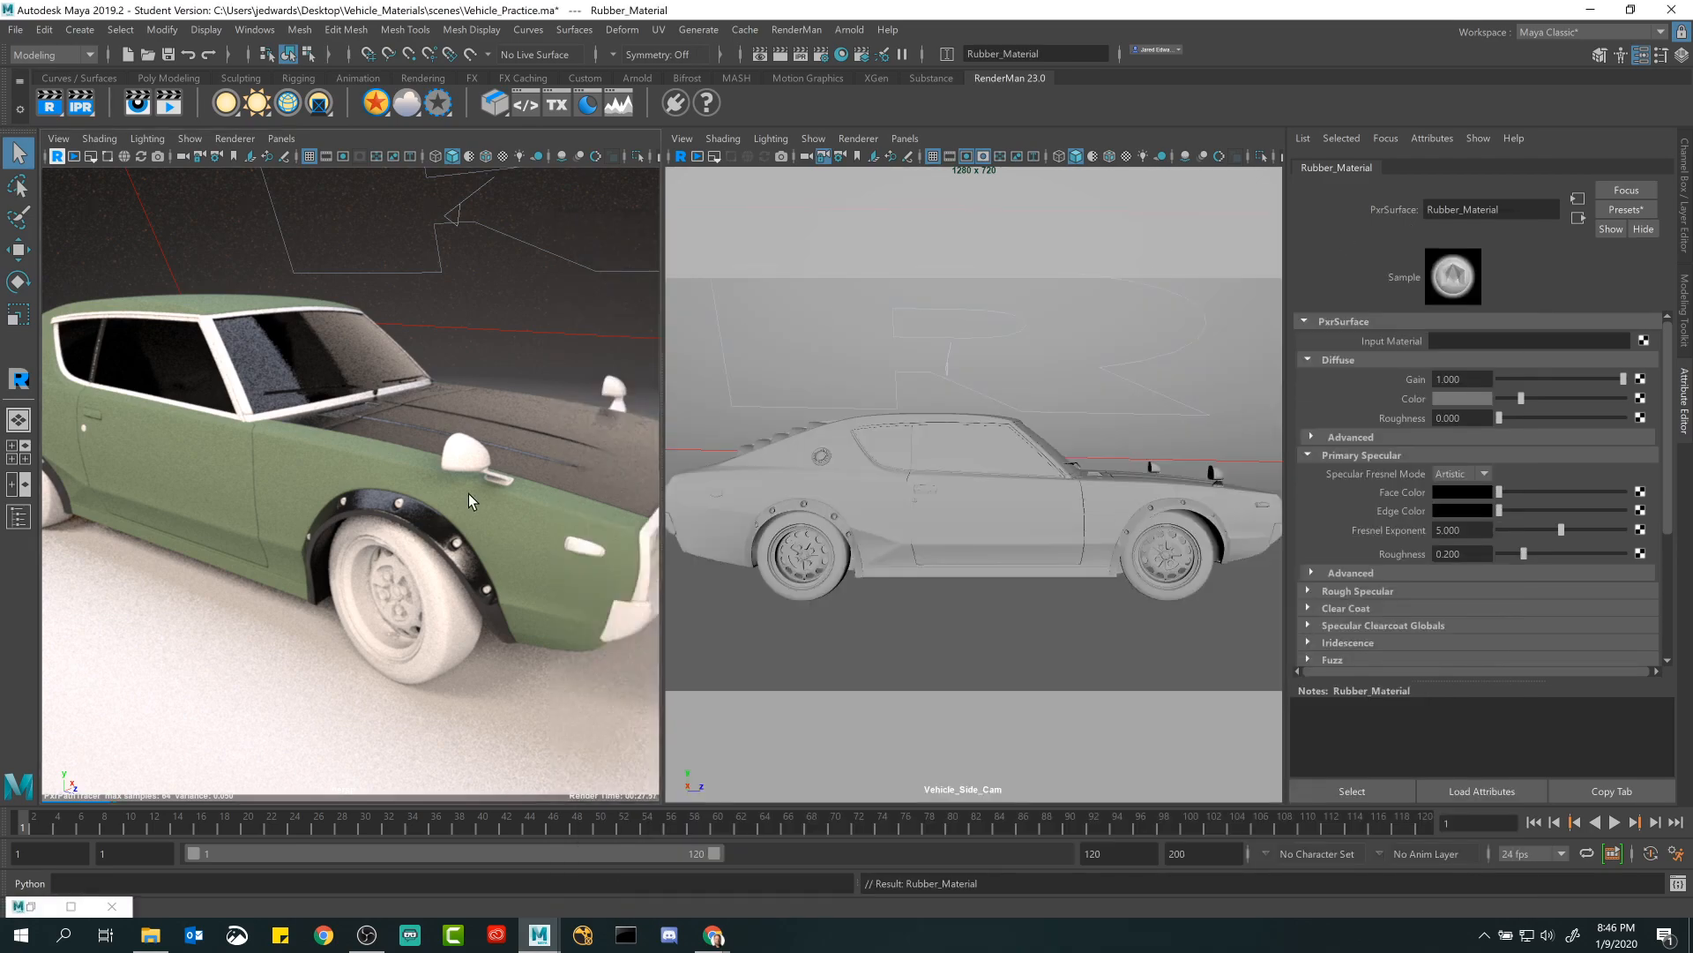
Select all four tires around the car and assign Rubber_Material to them through the Hypershade.
left_click(441, 586)
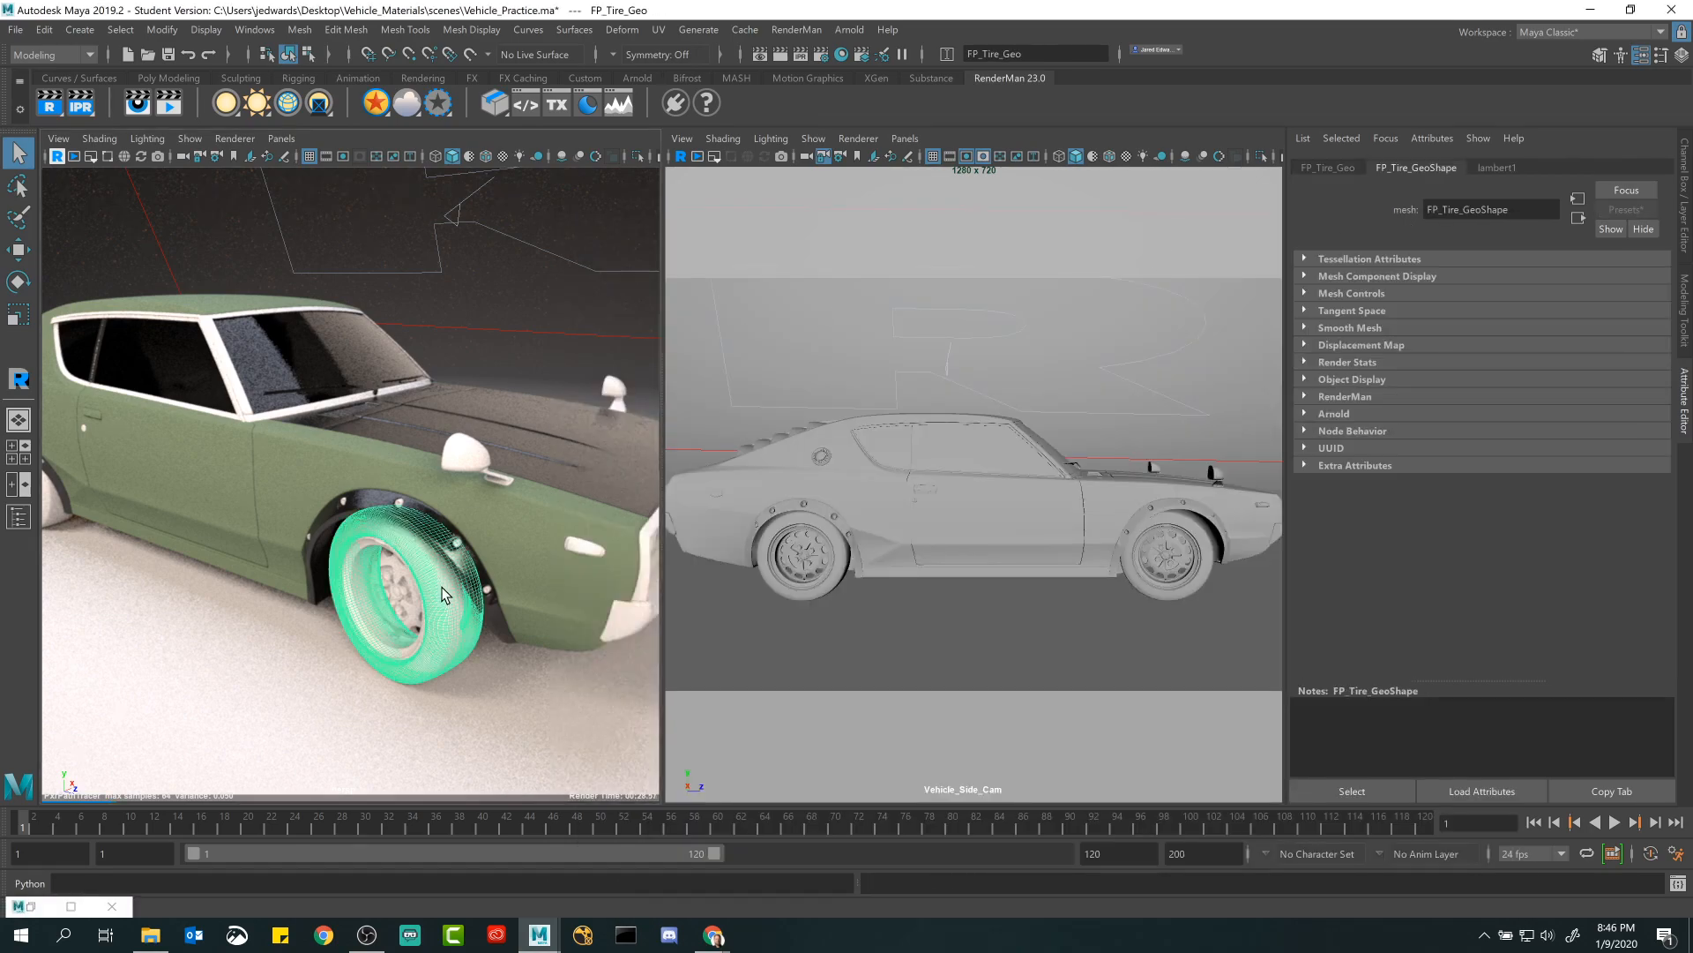
left_click(33, 907)
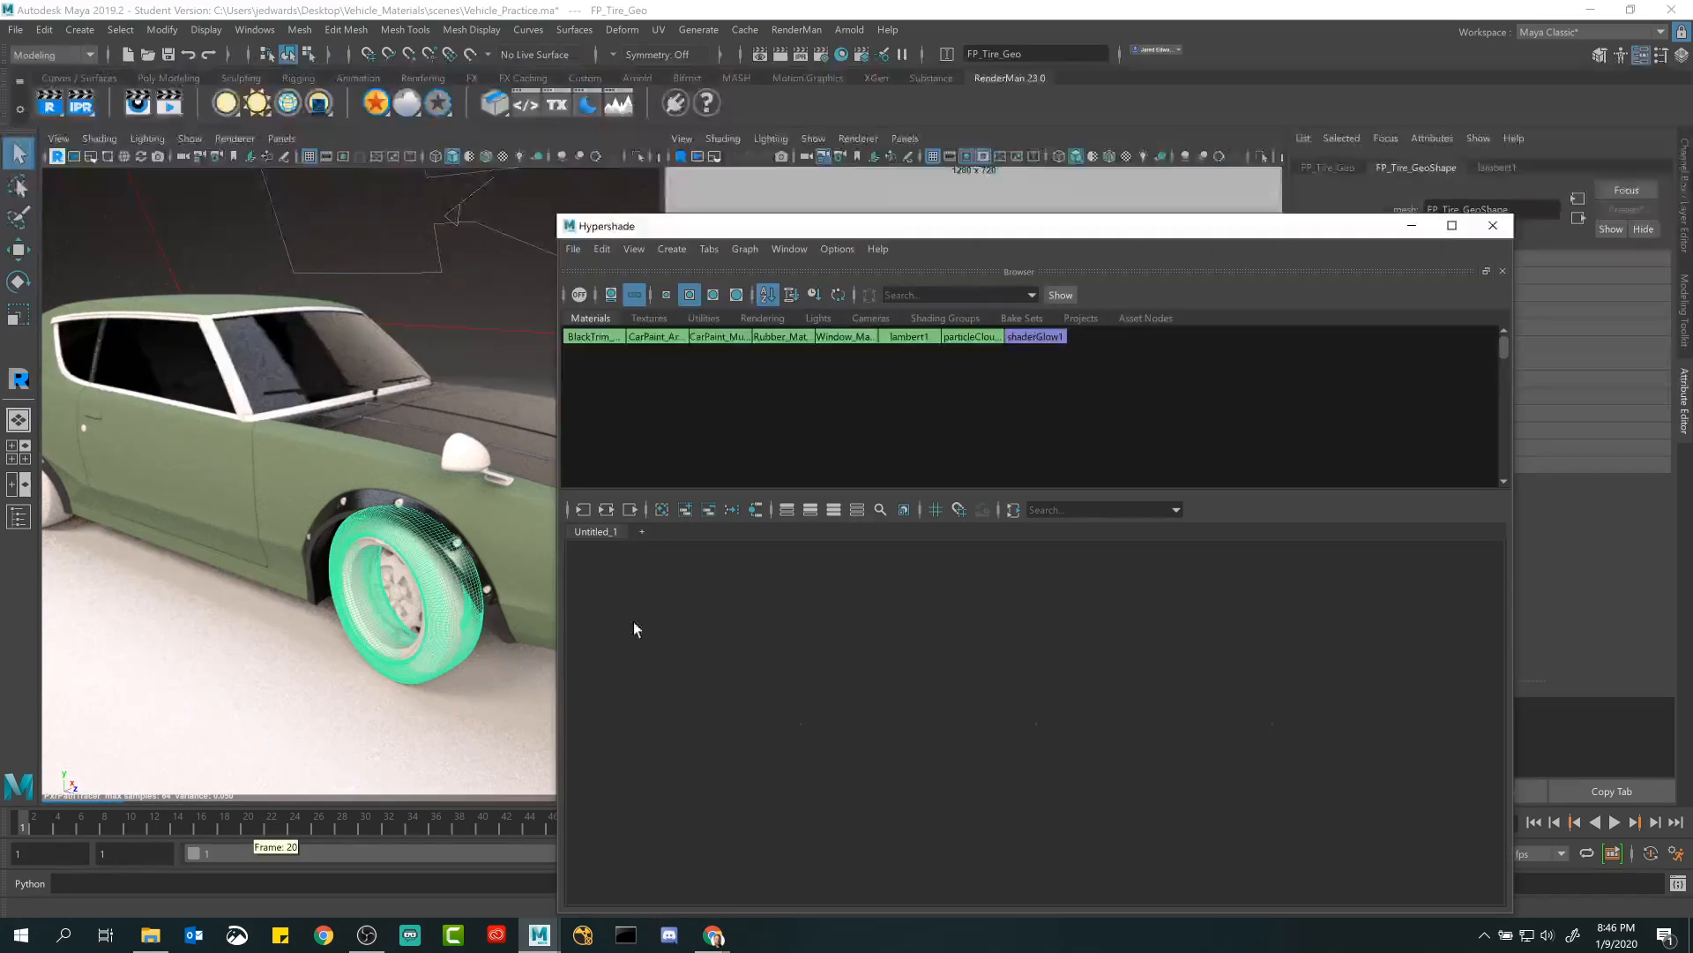
left_click(55, 506)
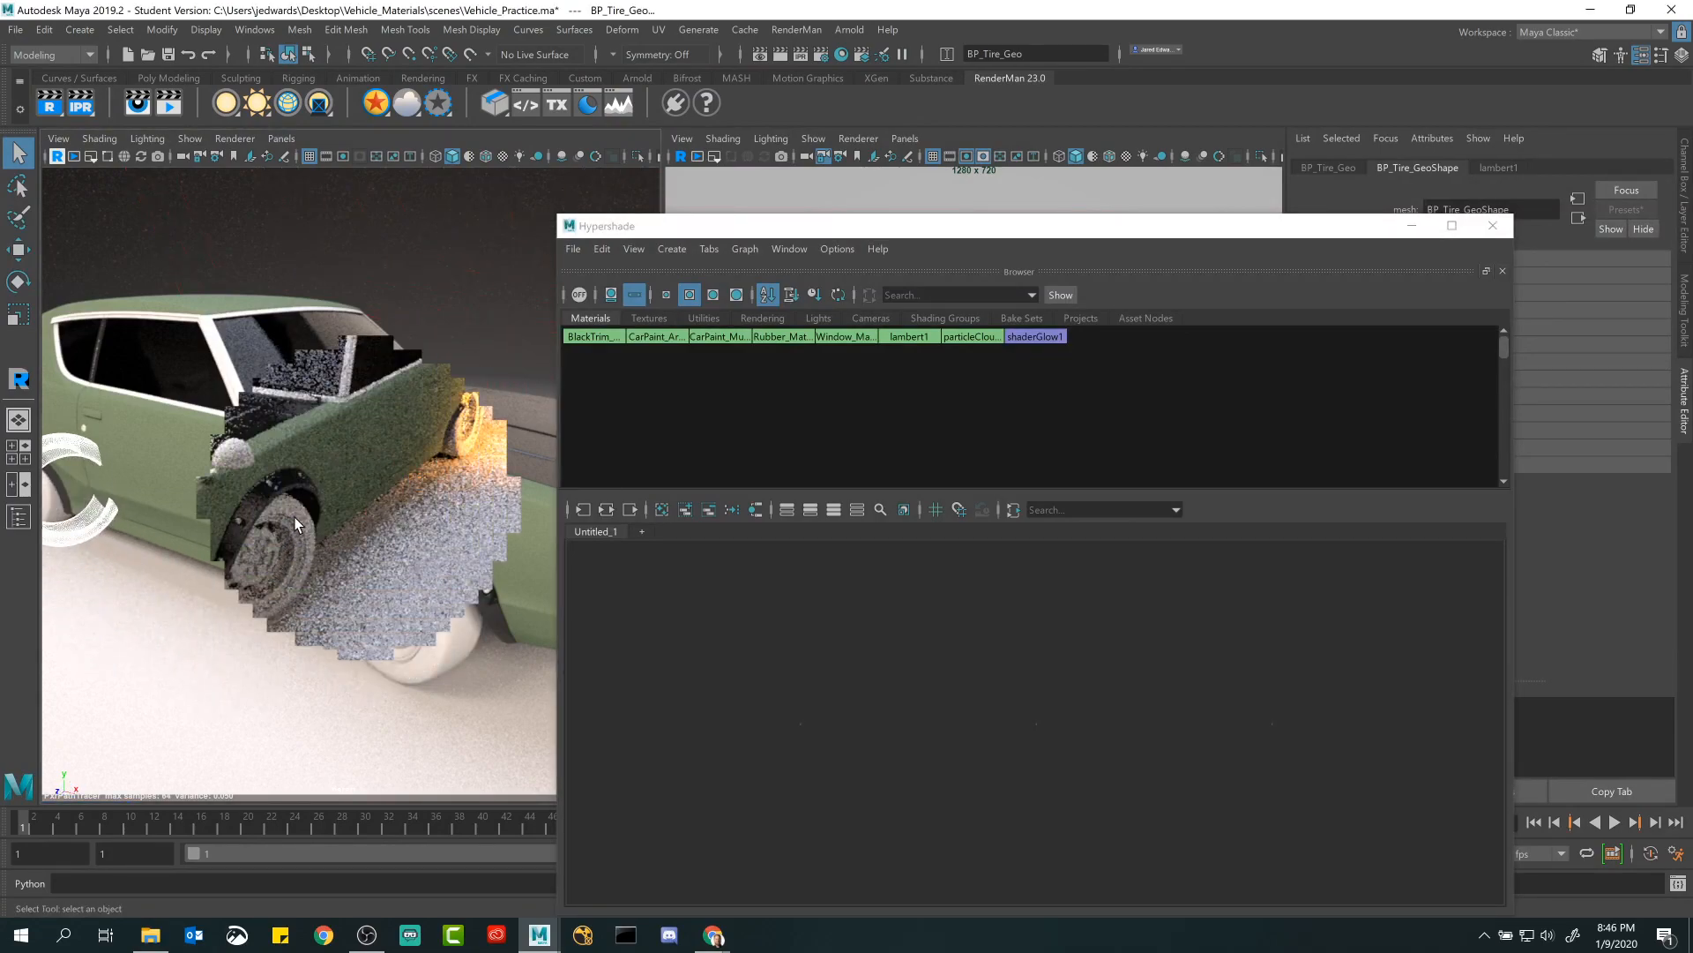
left_click(292, 519, "shift")
left_click(463, 448, "shift")
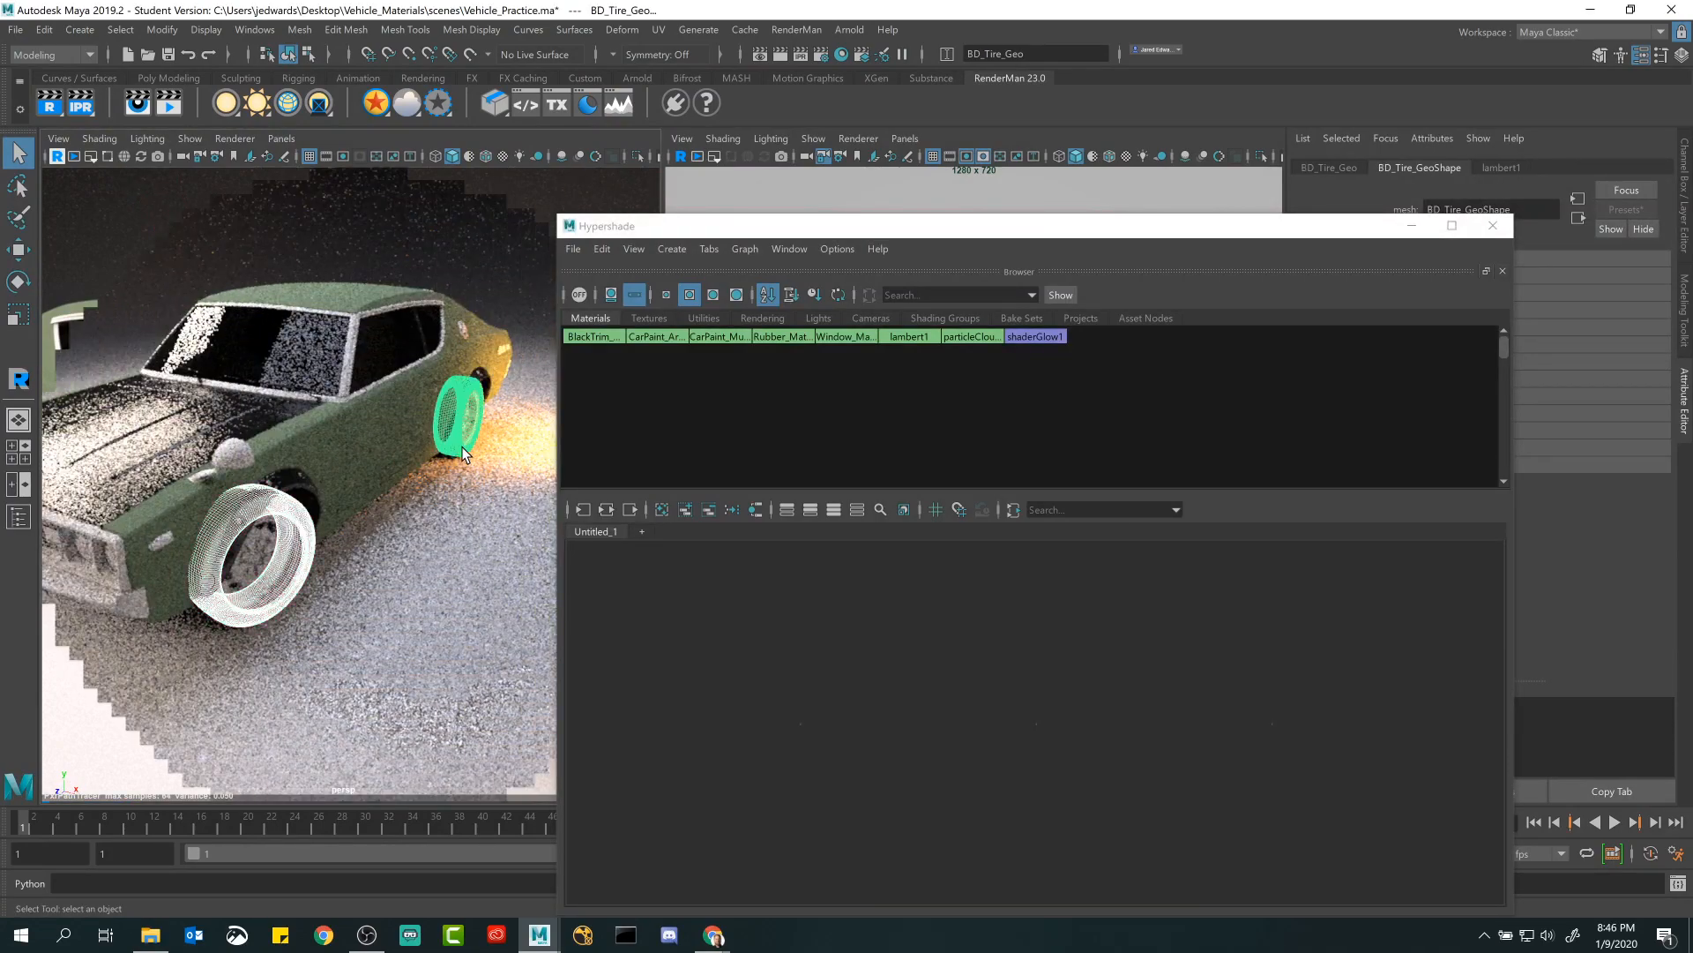
right_click(784, 340)
left_click(782, 286)
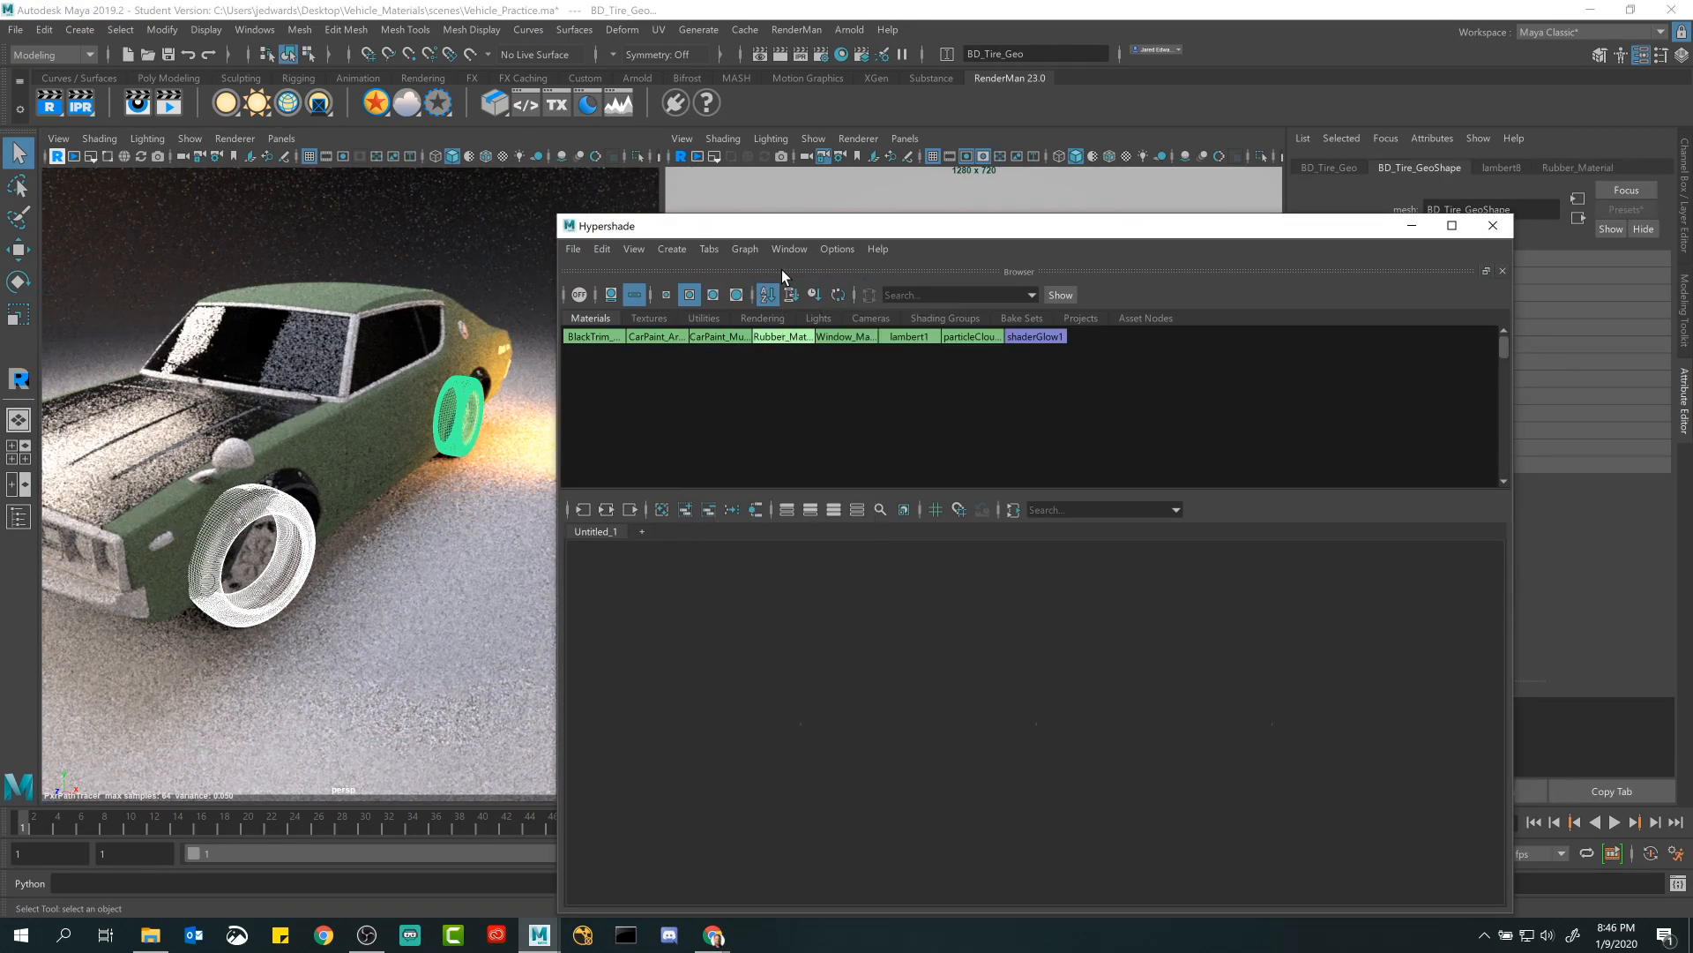
Reframe the perspective render on the car's front wheel, turn off selection highlighting in that viewport, and minimize the Hypershade.
left_click_drag(279, 369, 374, 359, "alt")
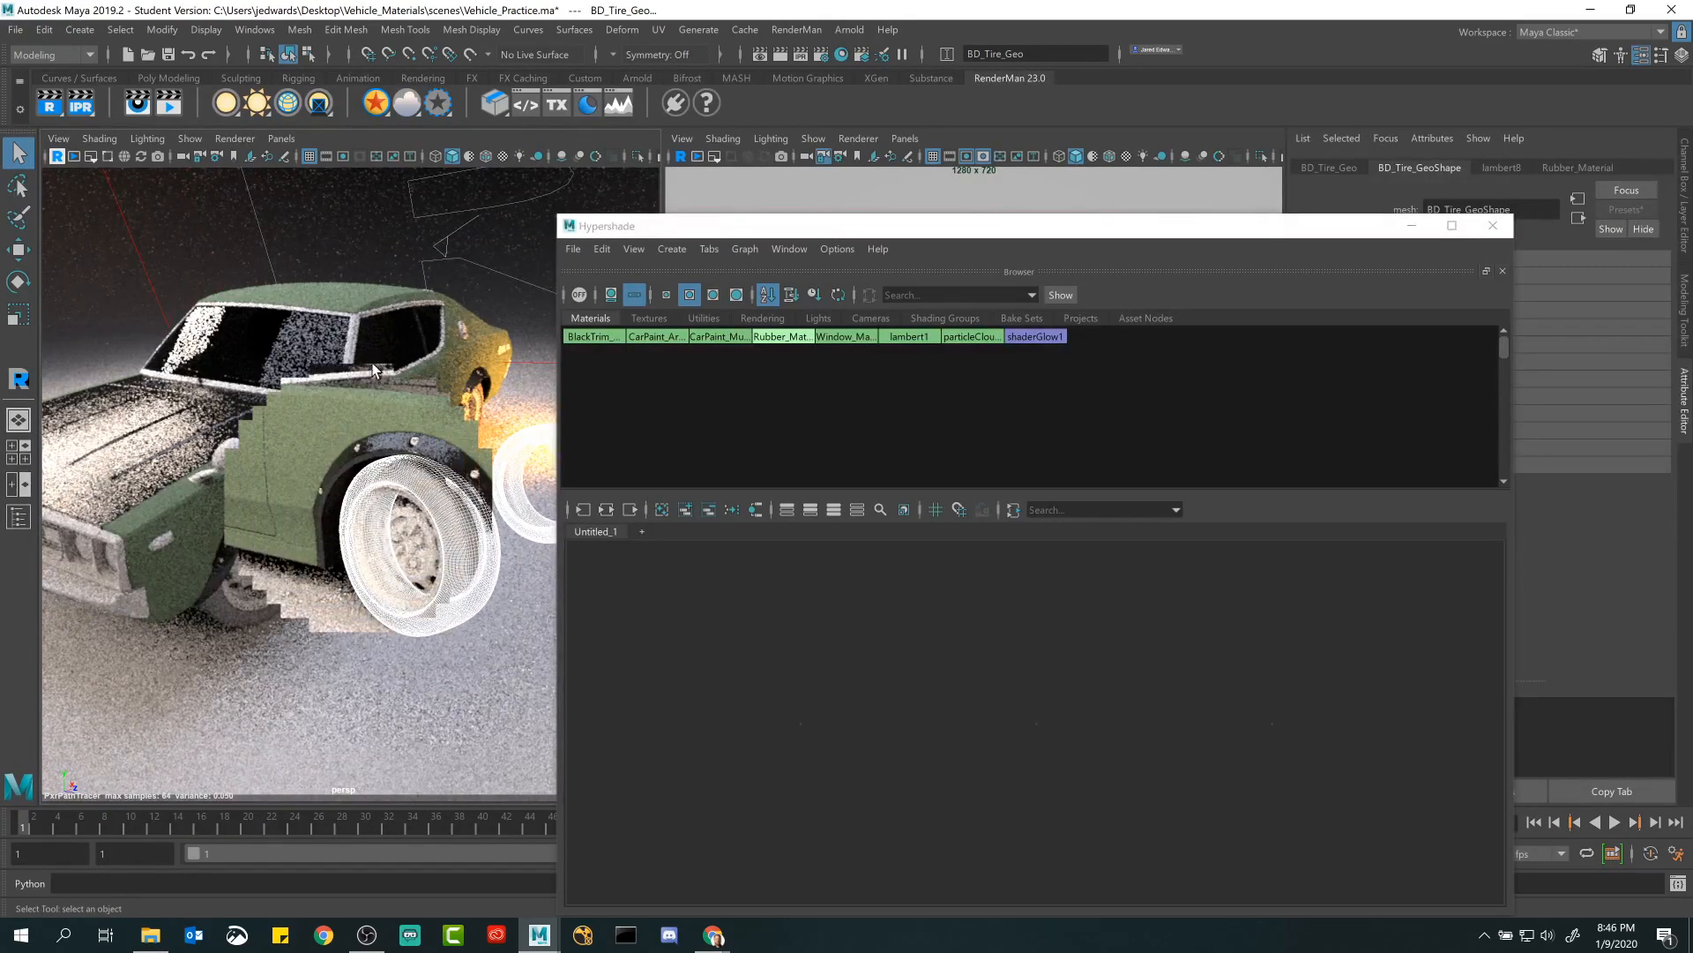
left_click(191, 139)
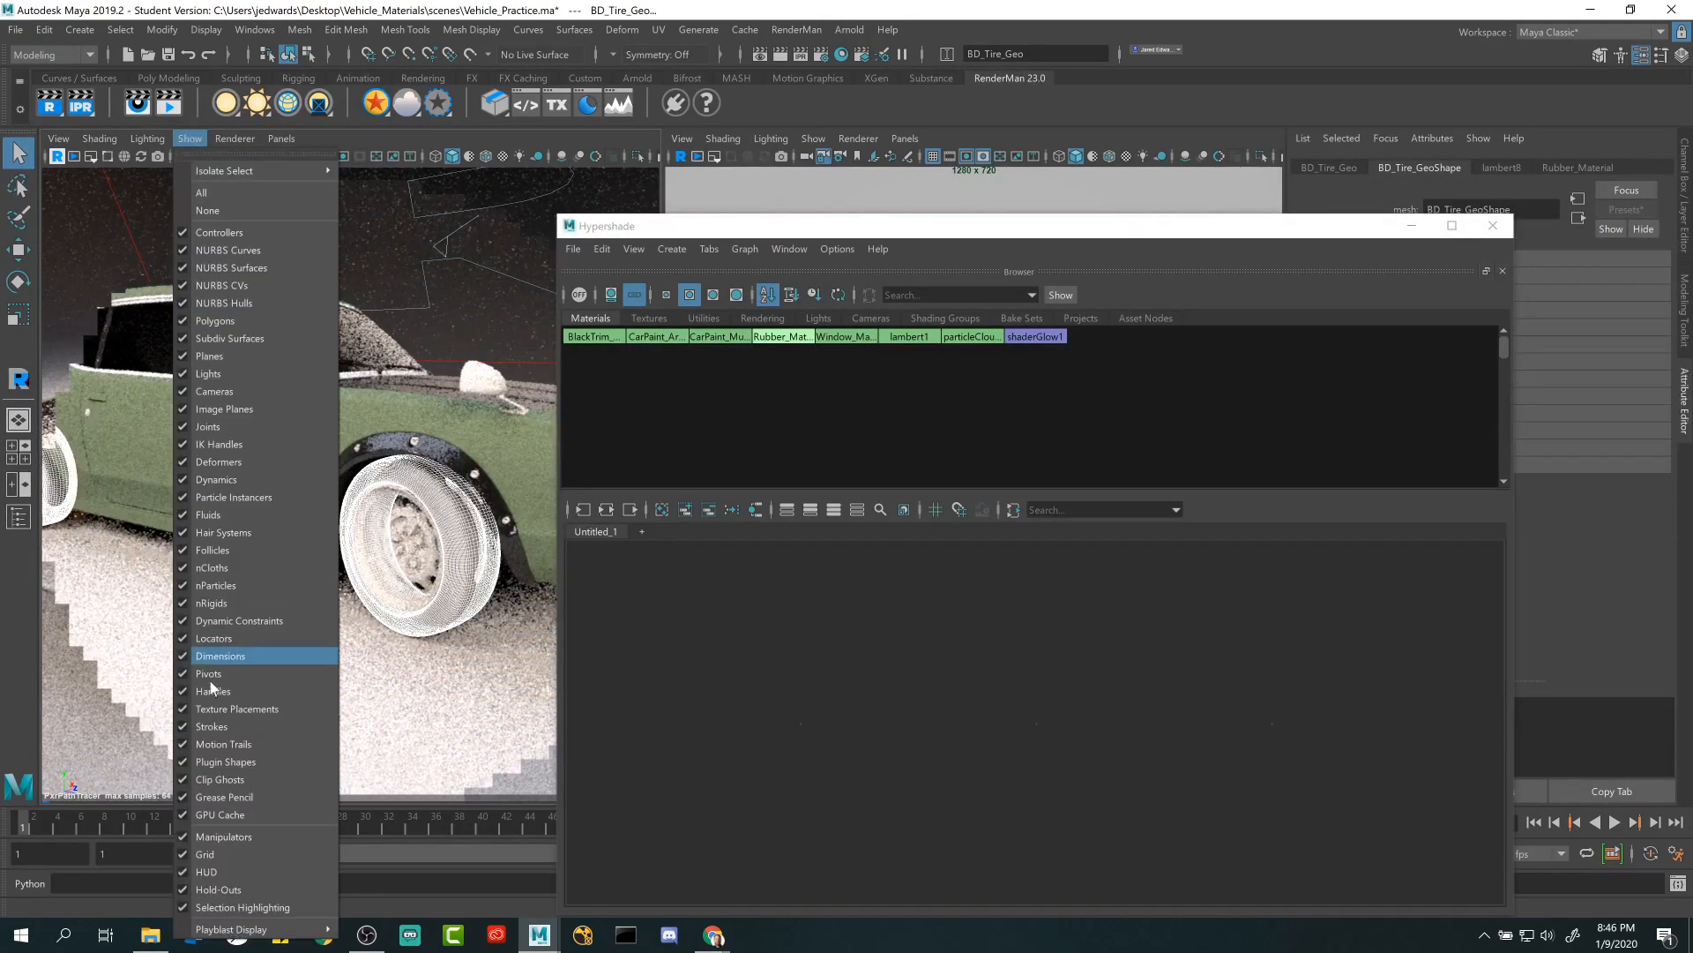
left_click(213, 907)
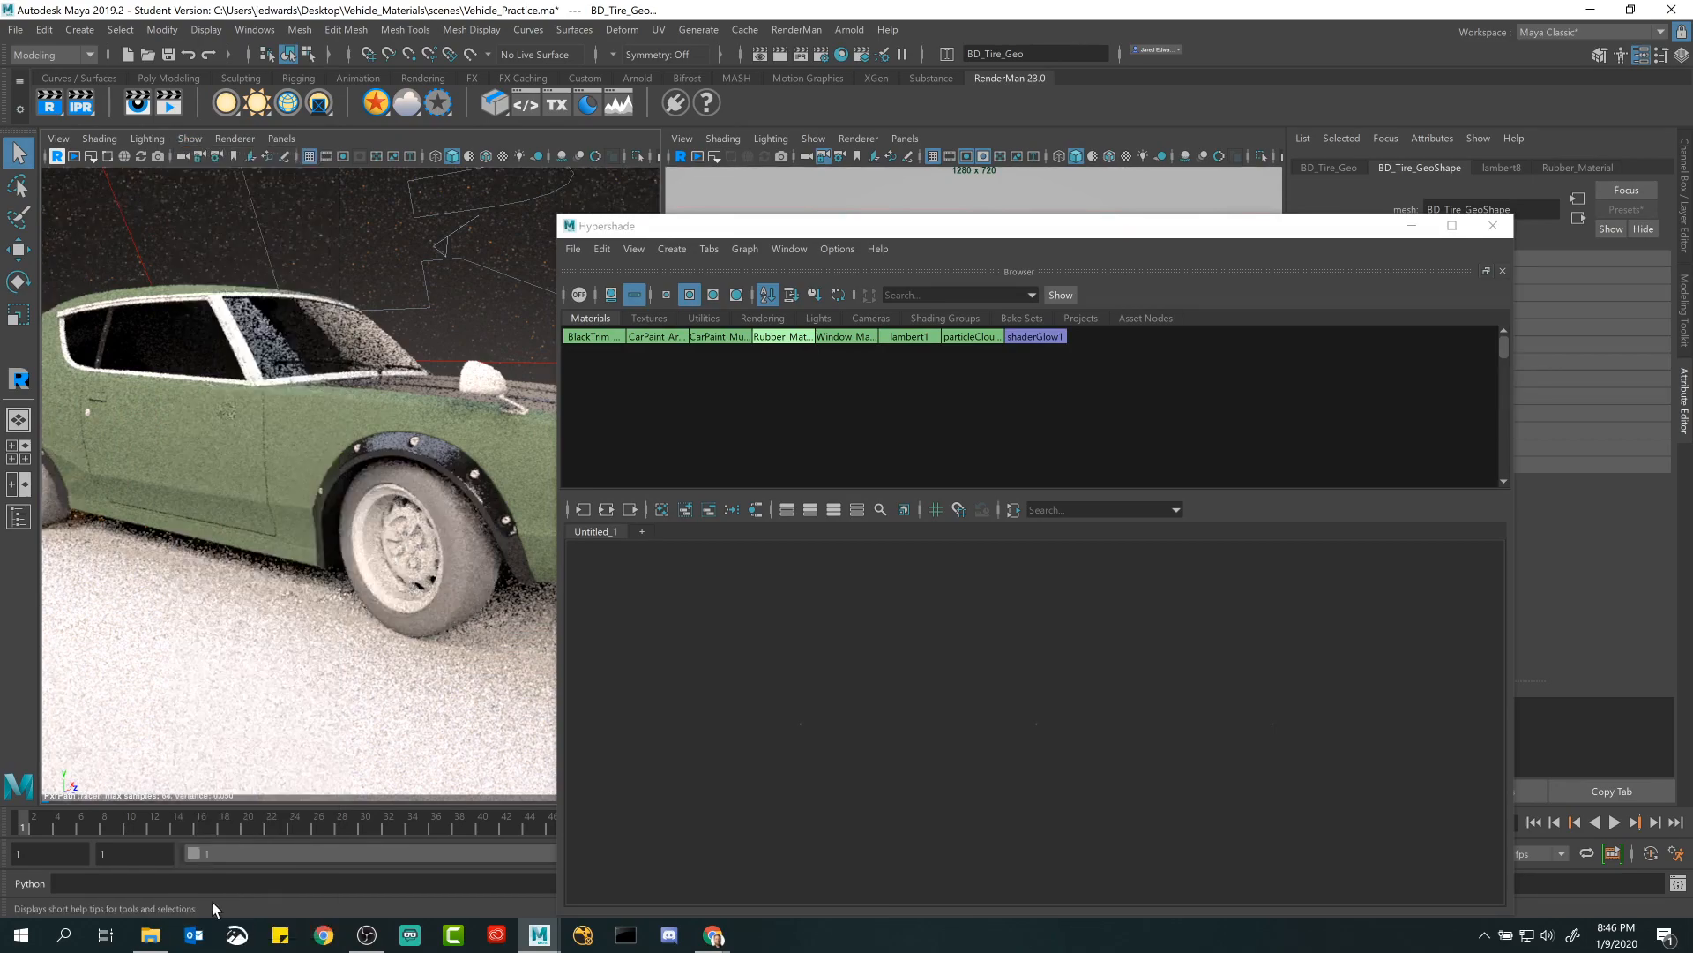
left_click(1412, 226)
Give Rubber_Material a near-black diffuse color, a dark grey specular face color, a light grey edge color, and a specular roughness of 0.656.
left_click(451, 524)
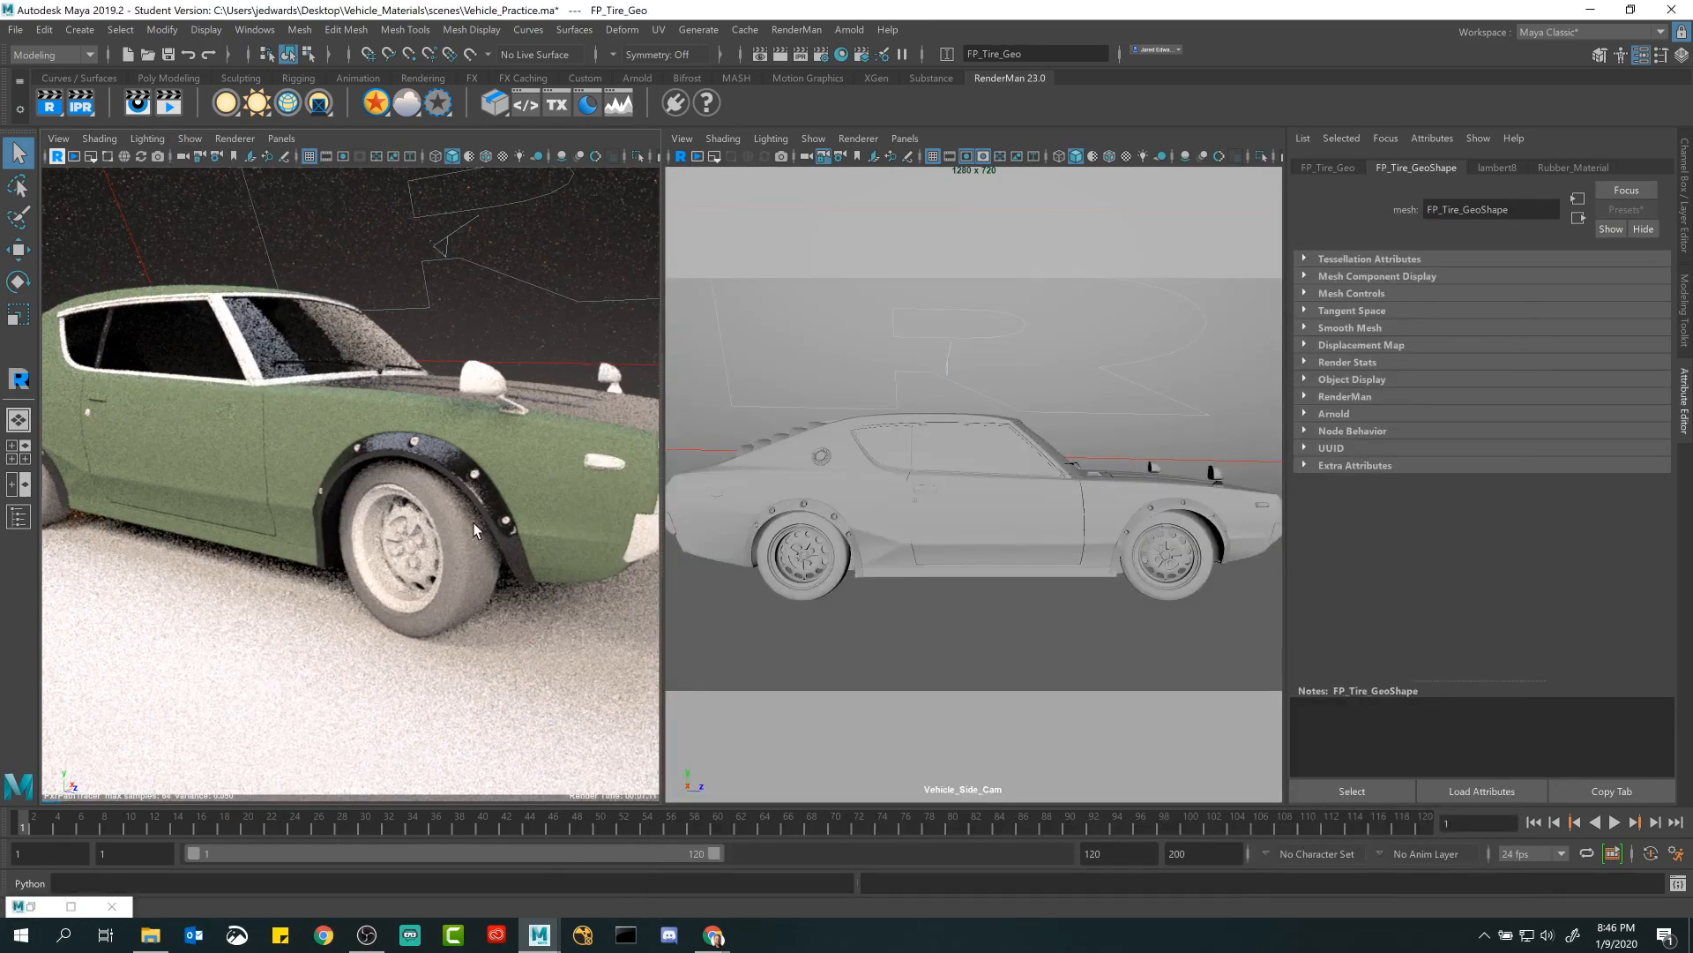
left_click(1577, 168)
left_click_drag(1510, 398, 1500, 401)
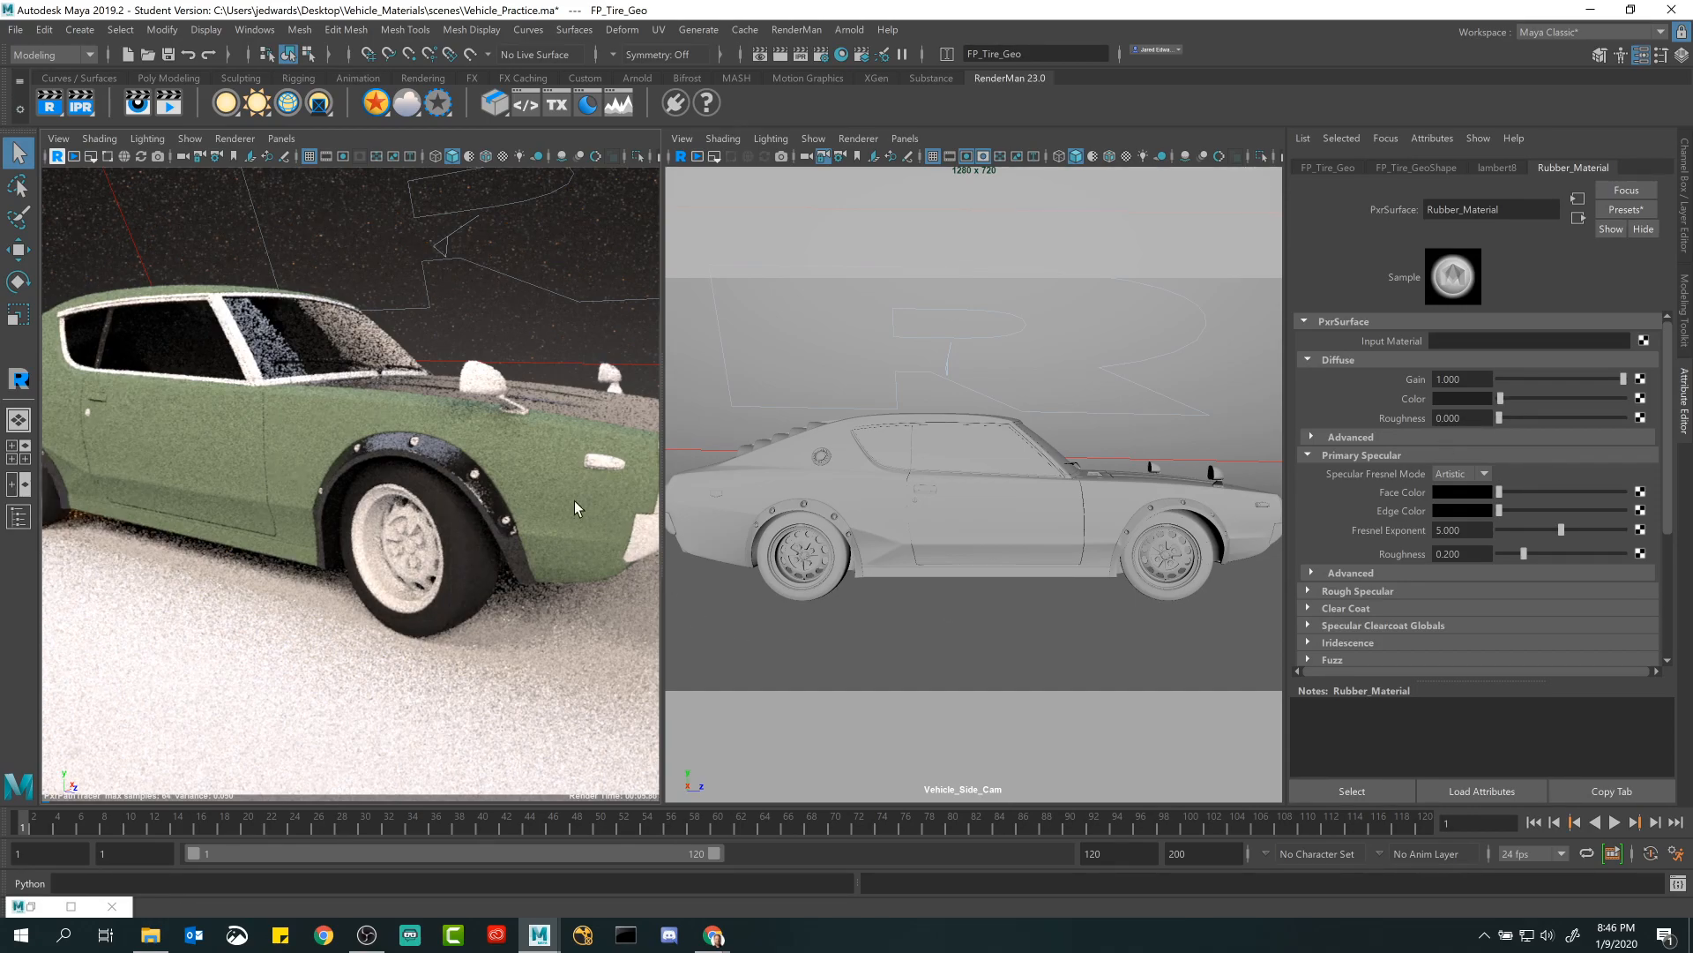
left_click_drag(1500, 492, 1561, 511)
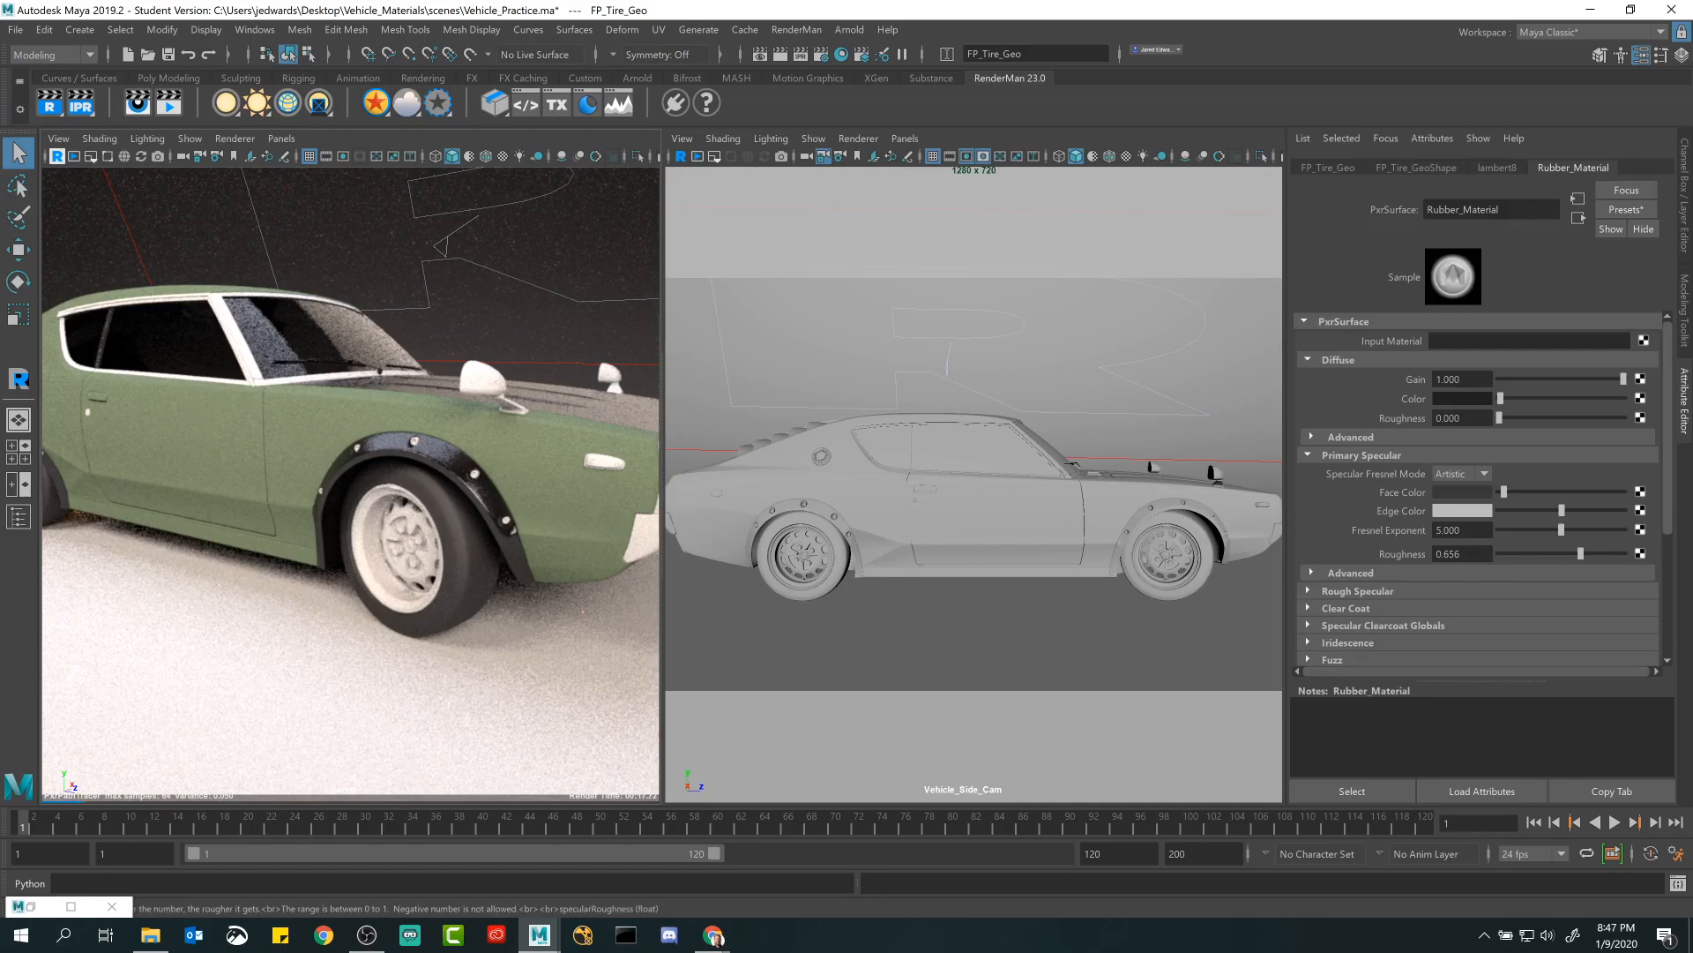
Try iridescence on Rubber_Material with a face gain of 0.035 and an edge gain of 0.227.
scroll(1456, 551, "down", 4)
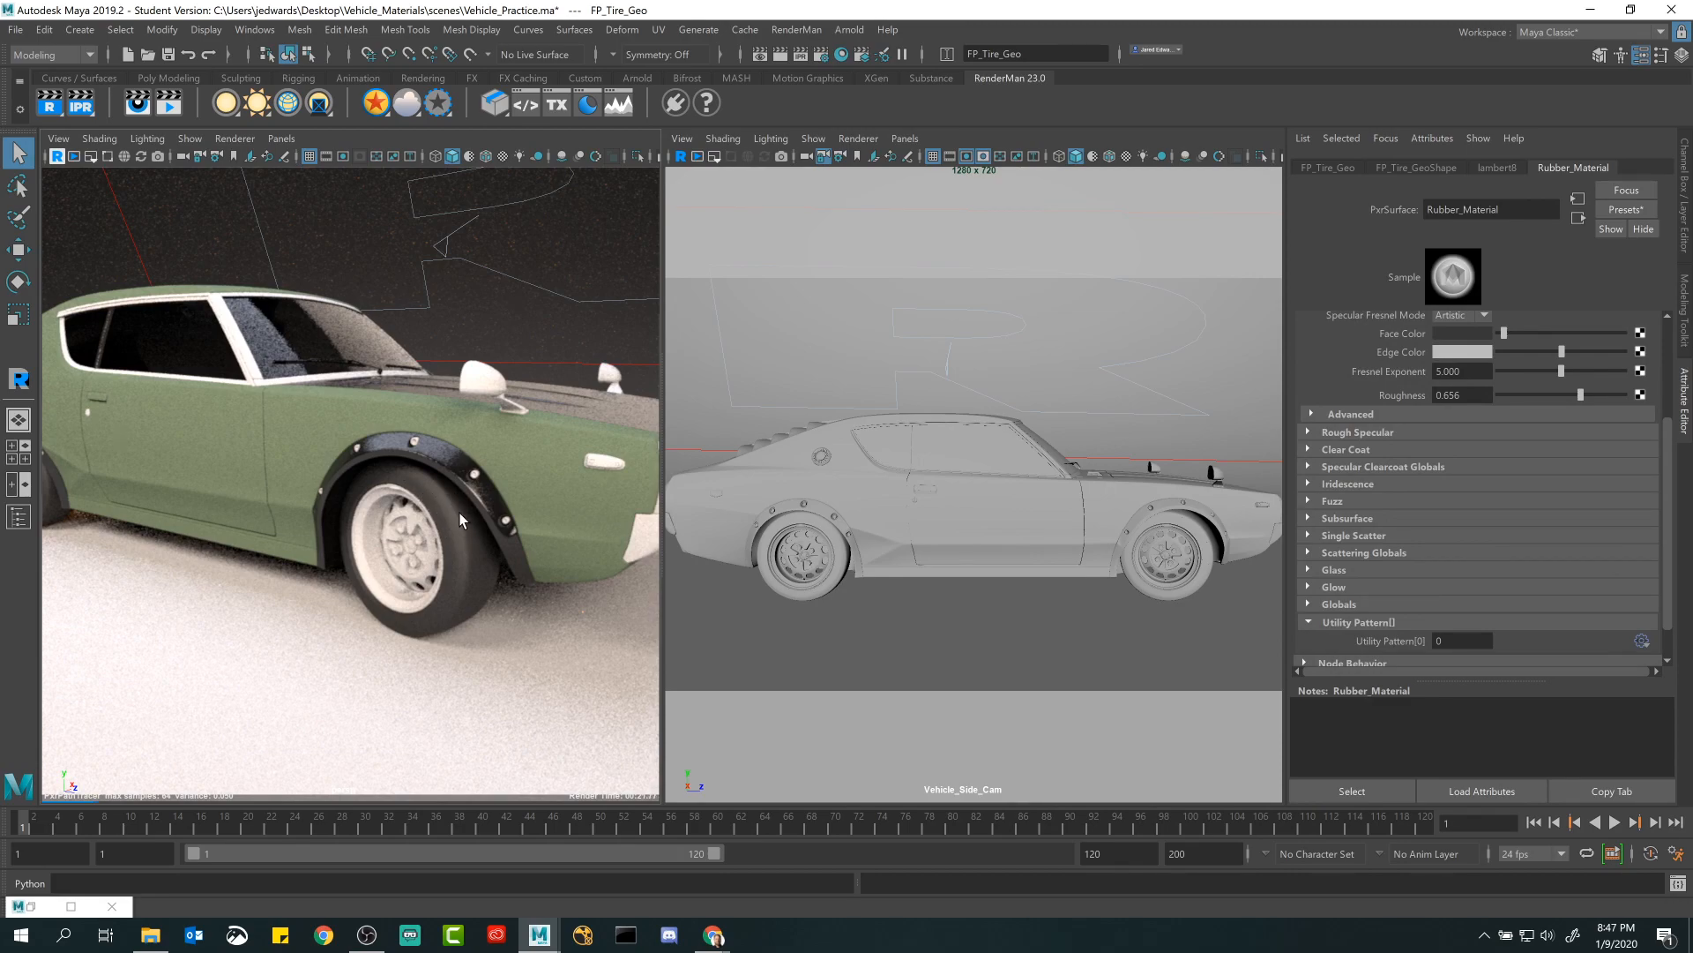
left_click(1350, 484)
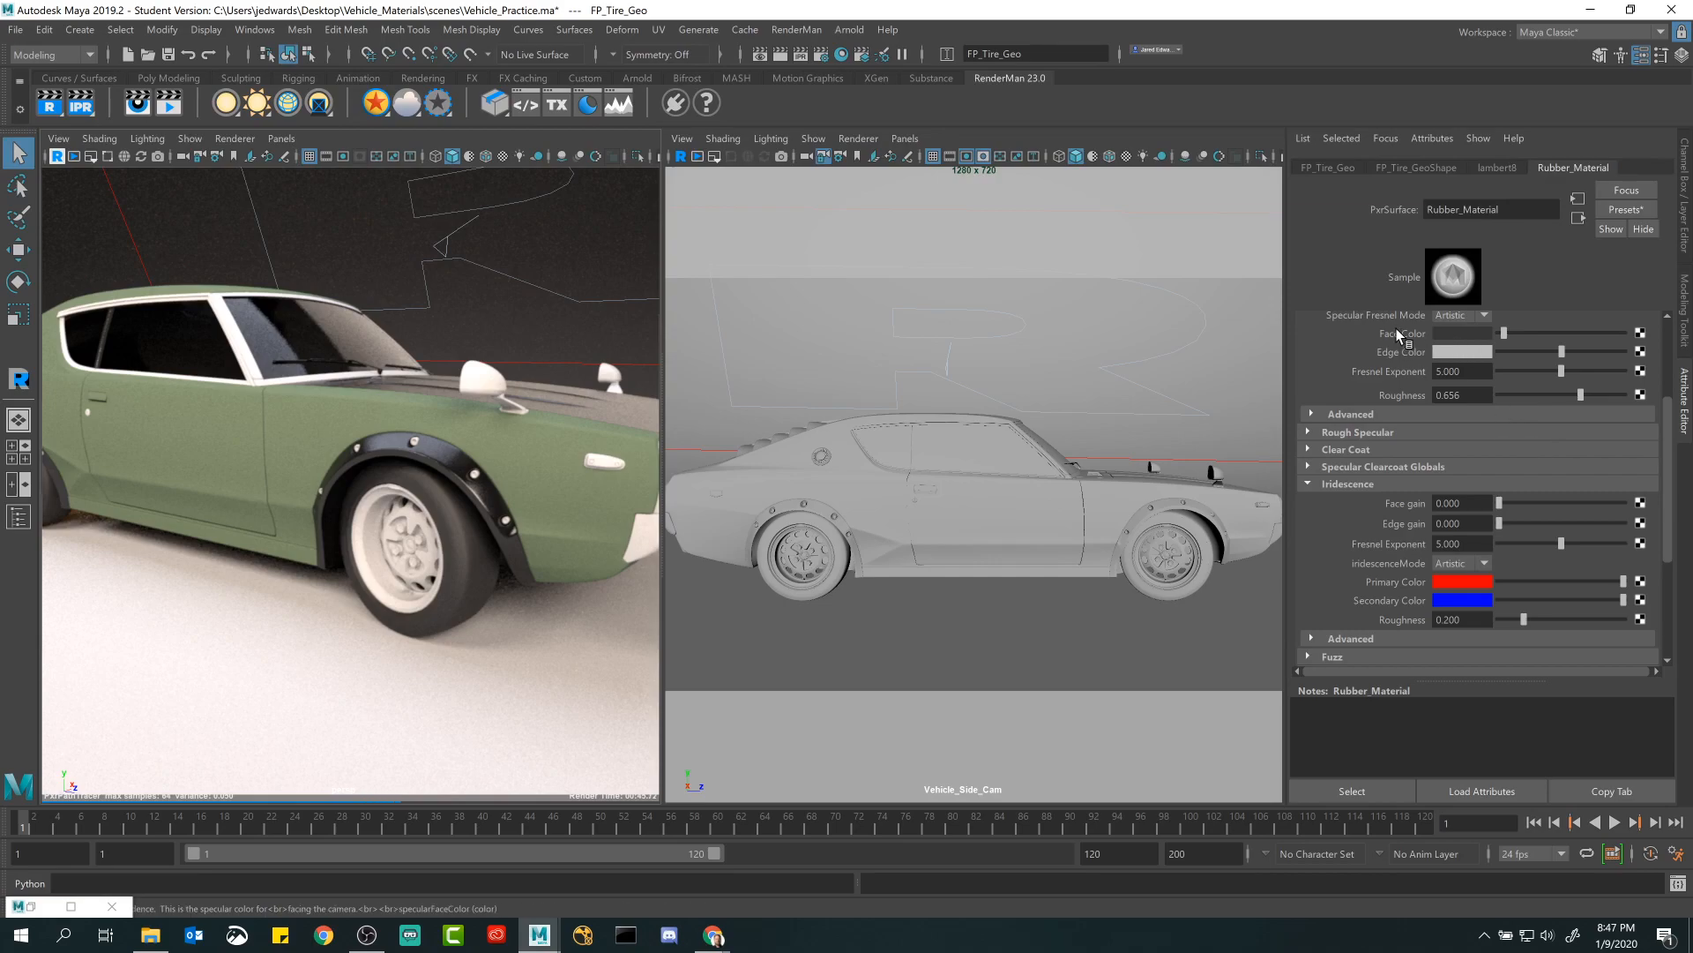
left_click_drag(1499, 501, 1564, 523)
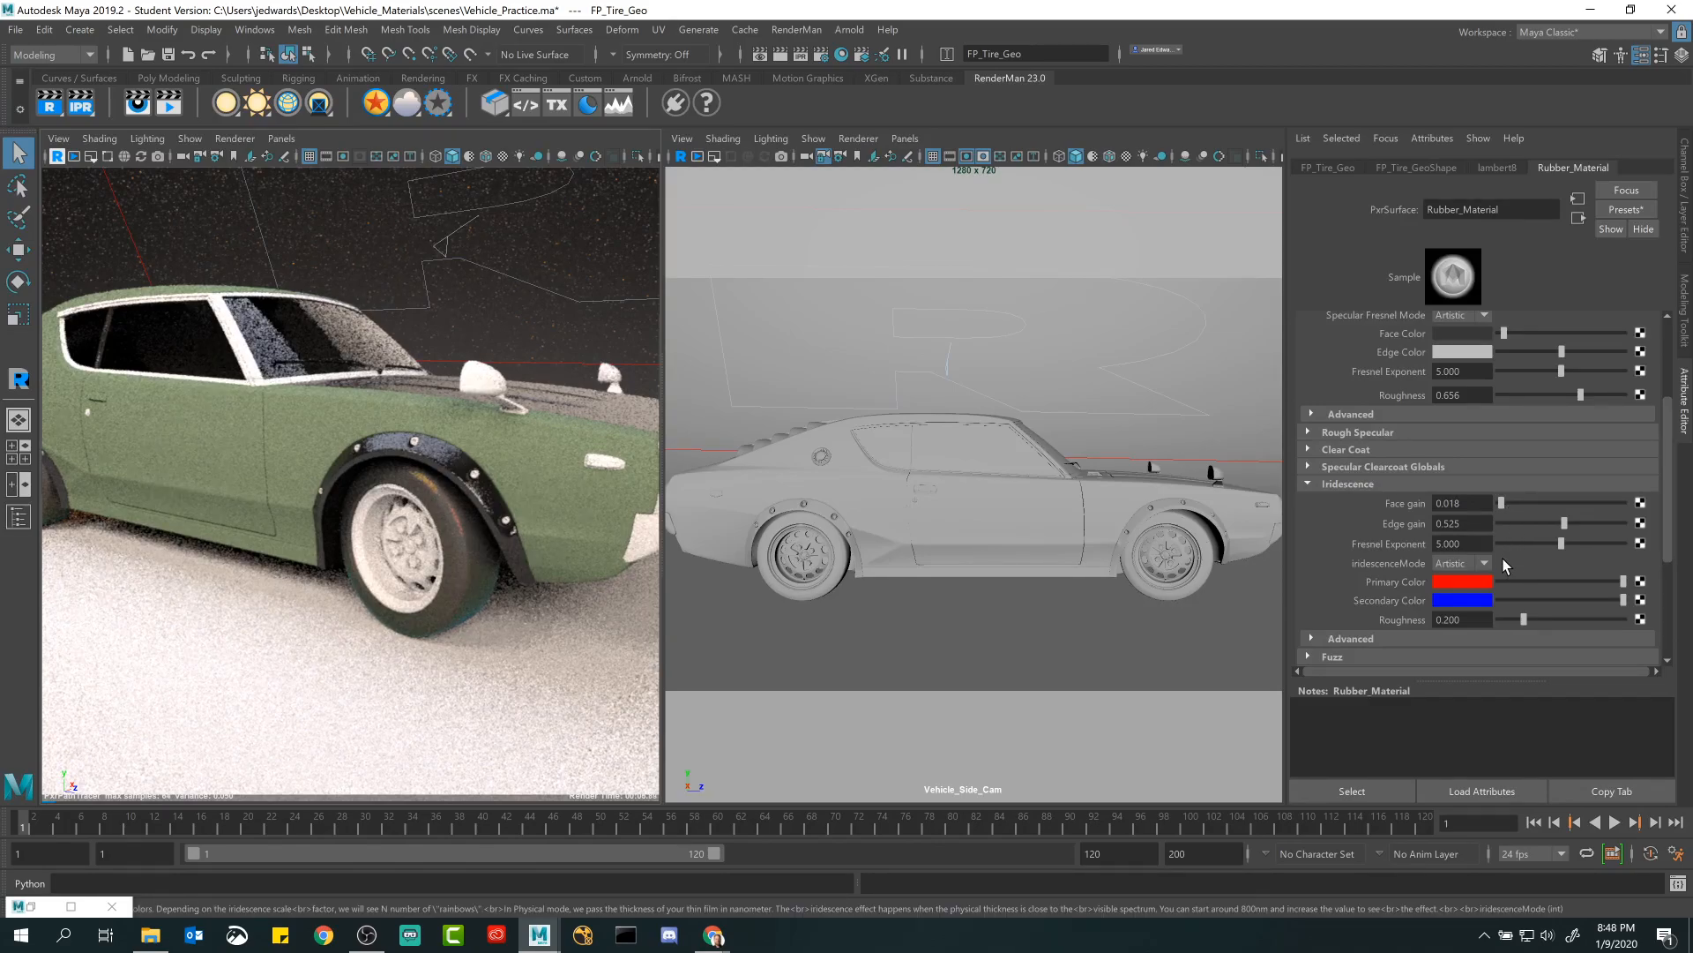
left_click(1531, 523)
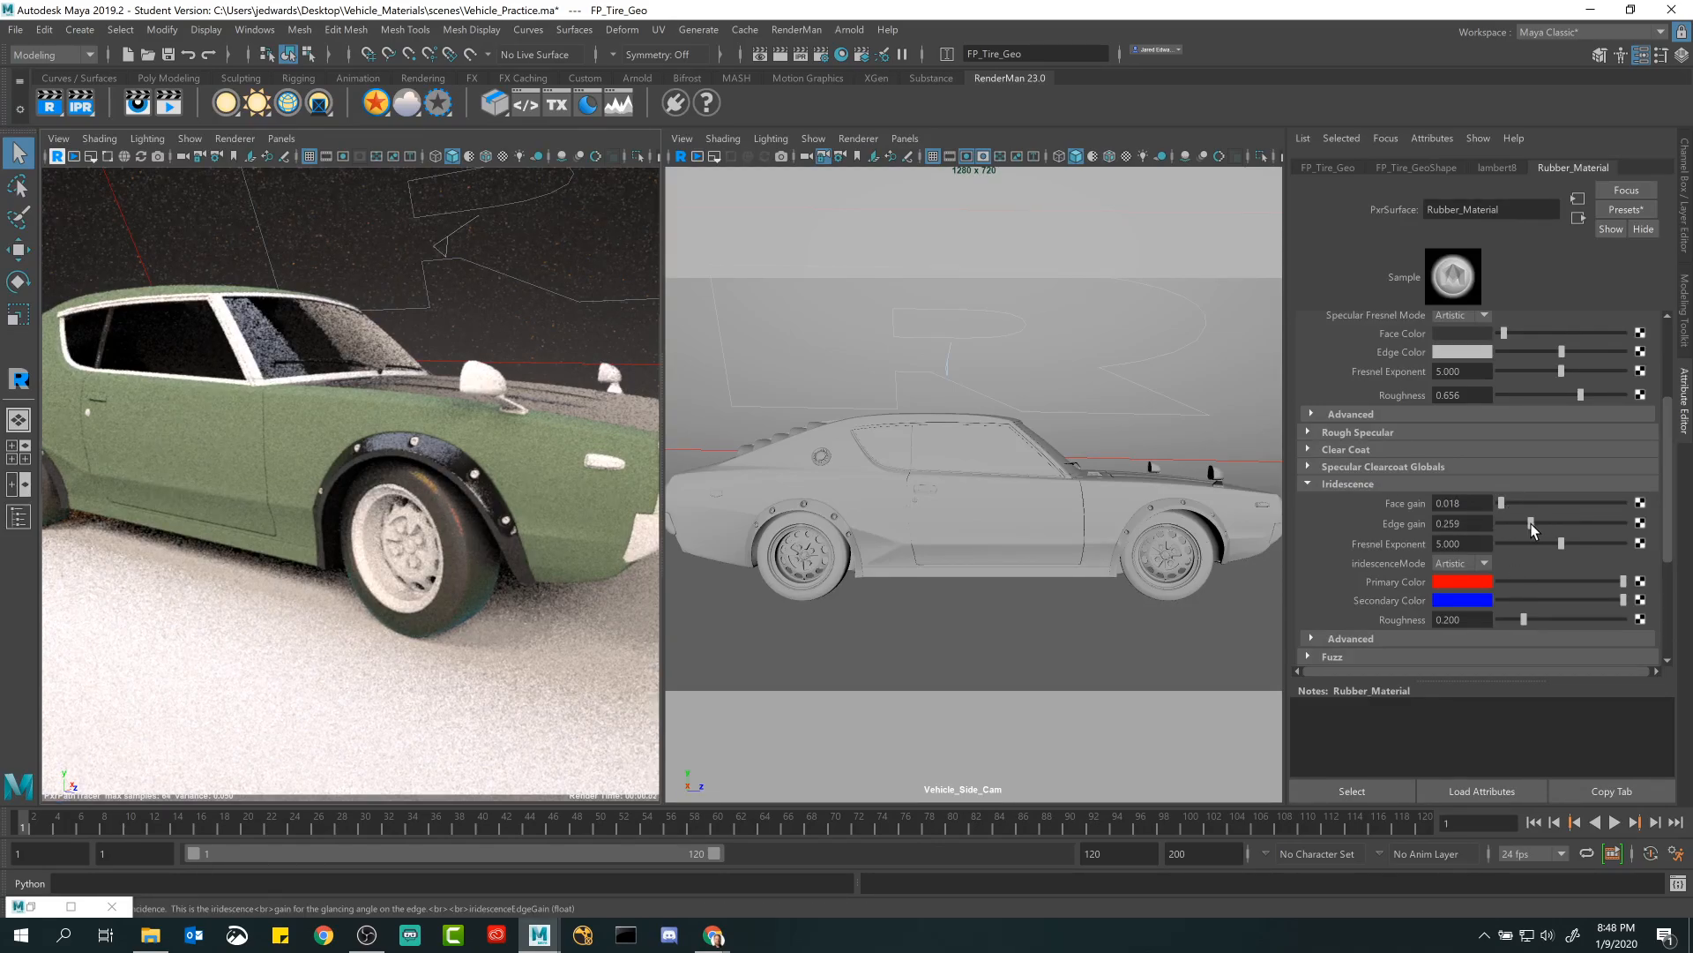
left_click_drag(1531, 523, 1526, 523)
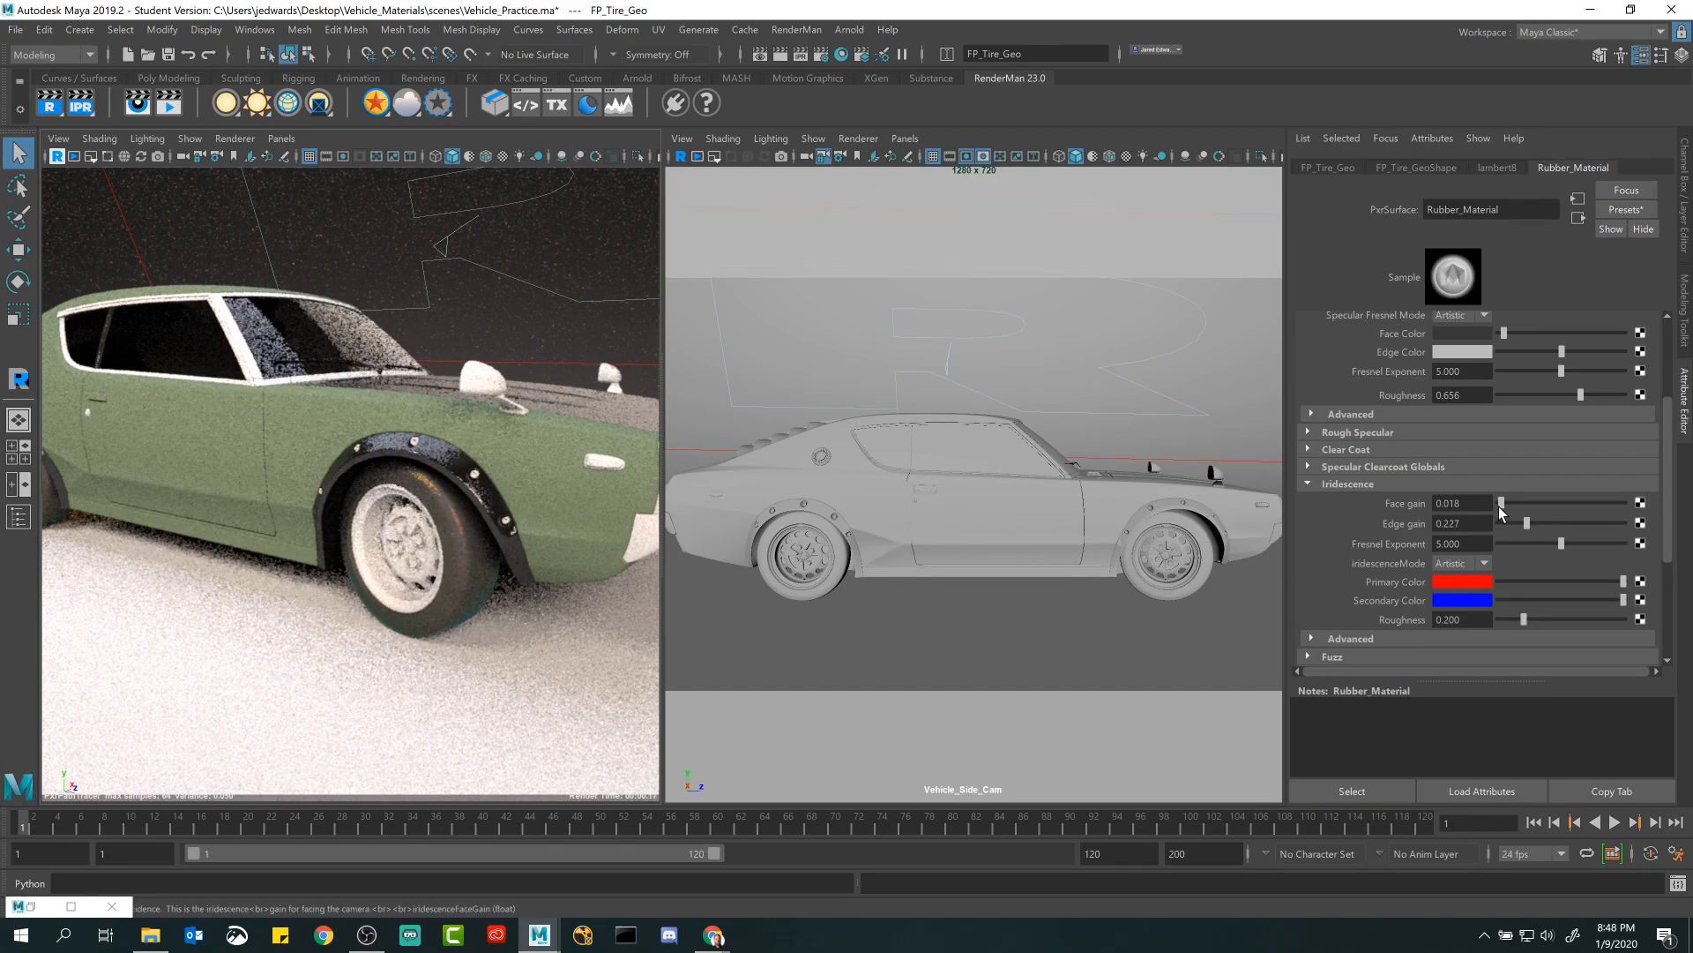
left_click(1499, 505)
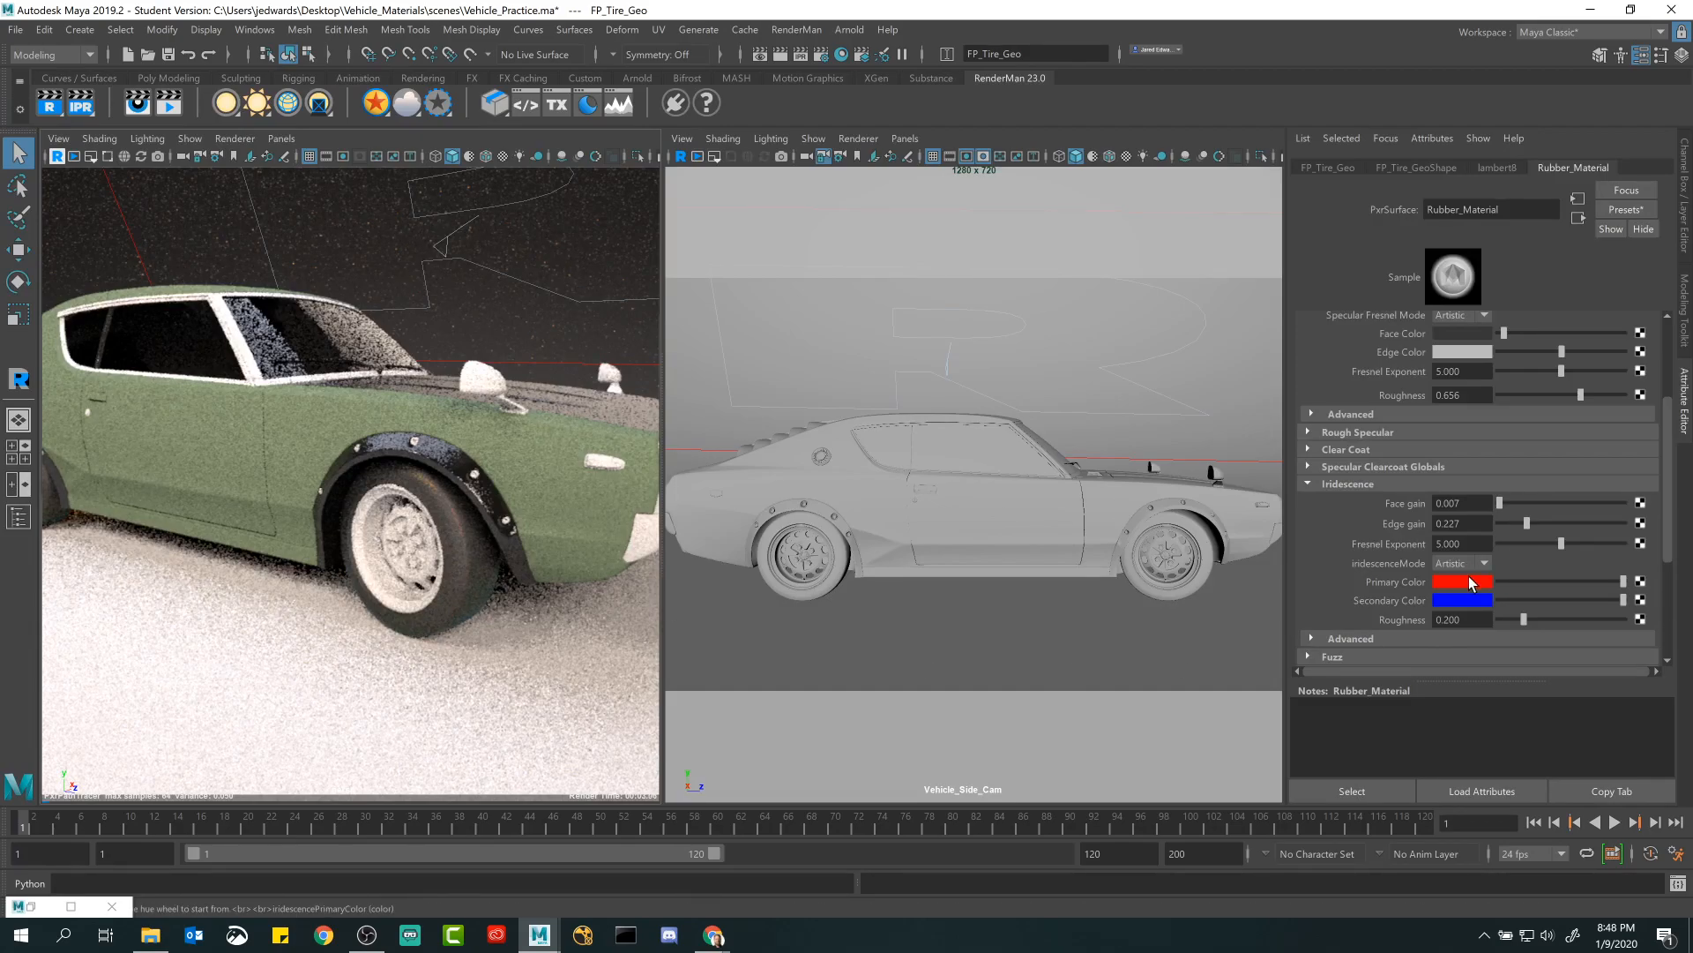
left_click(1505, 502)
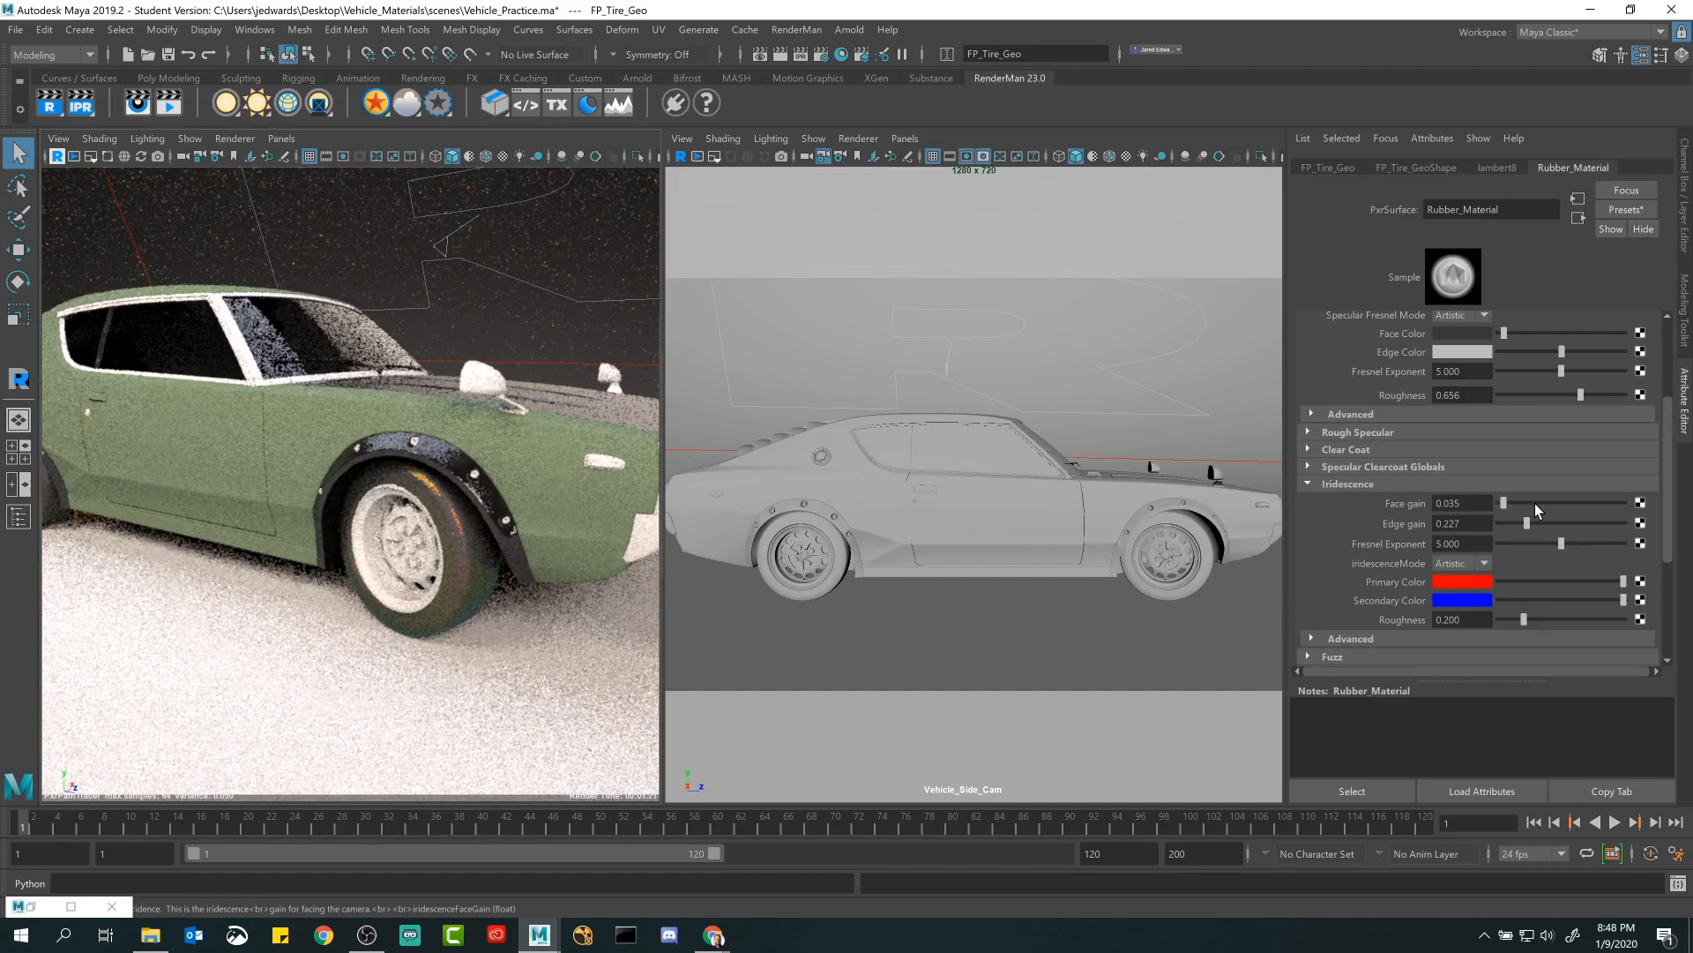
Set the iridescence primary color to pale pink and the secondary color to pale blue, and reset both iridescence gains to 0.
left_click(1480, 586)
left_click_drag(1592, 674, 1514, 692)
left_click(1454, 604)
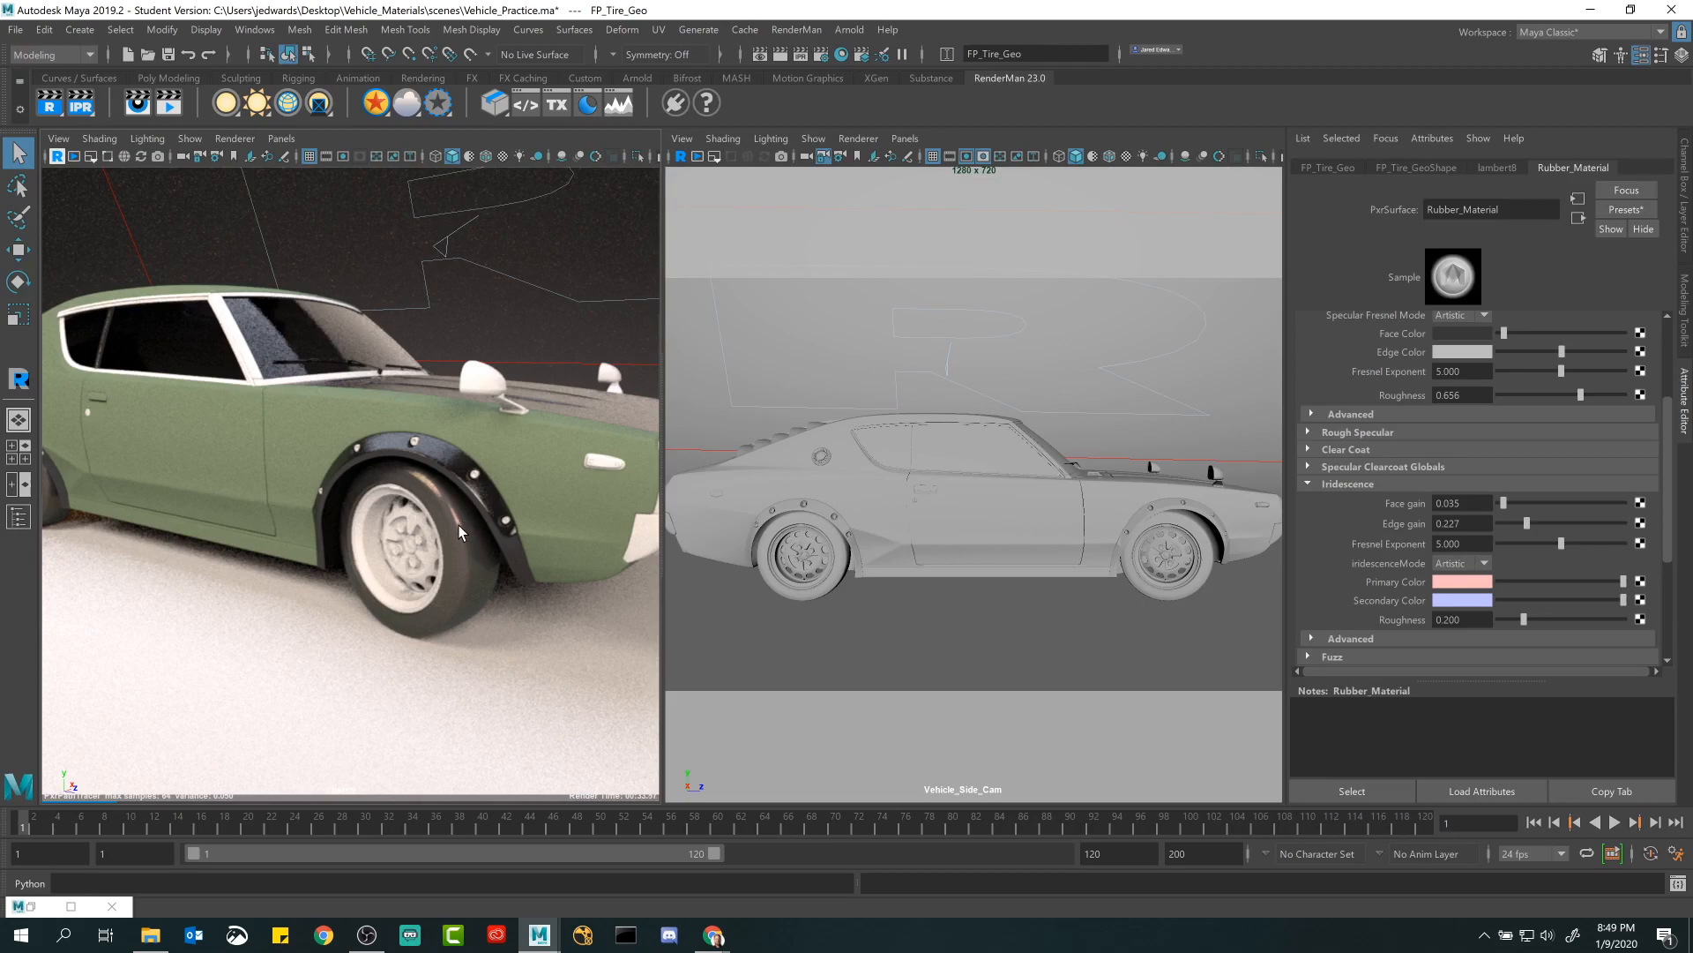
left_click_drag(1504, 503, 1353, 515)
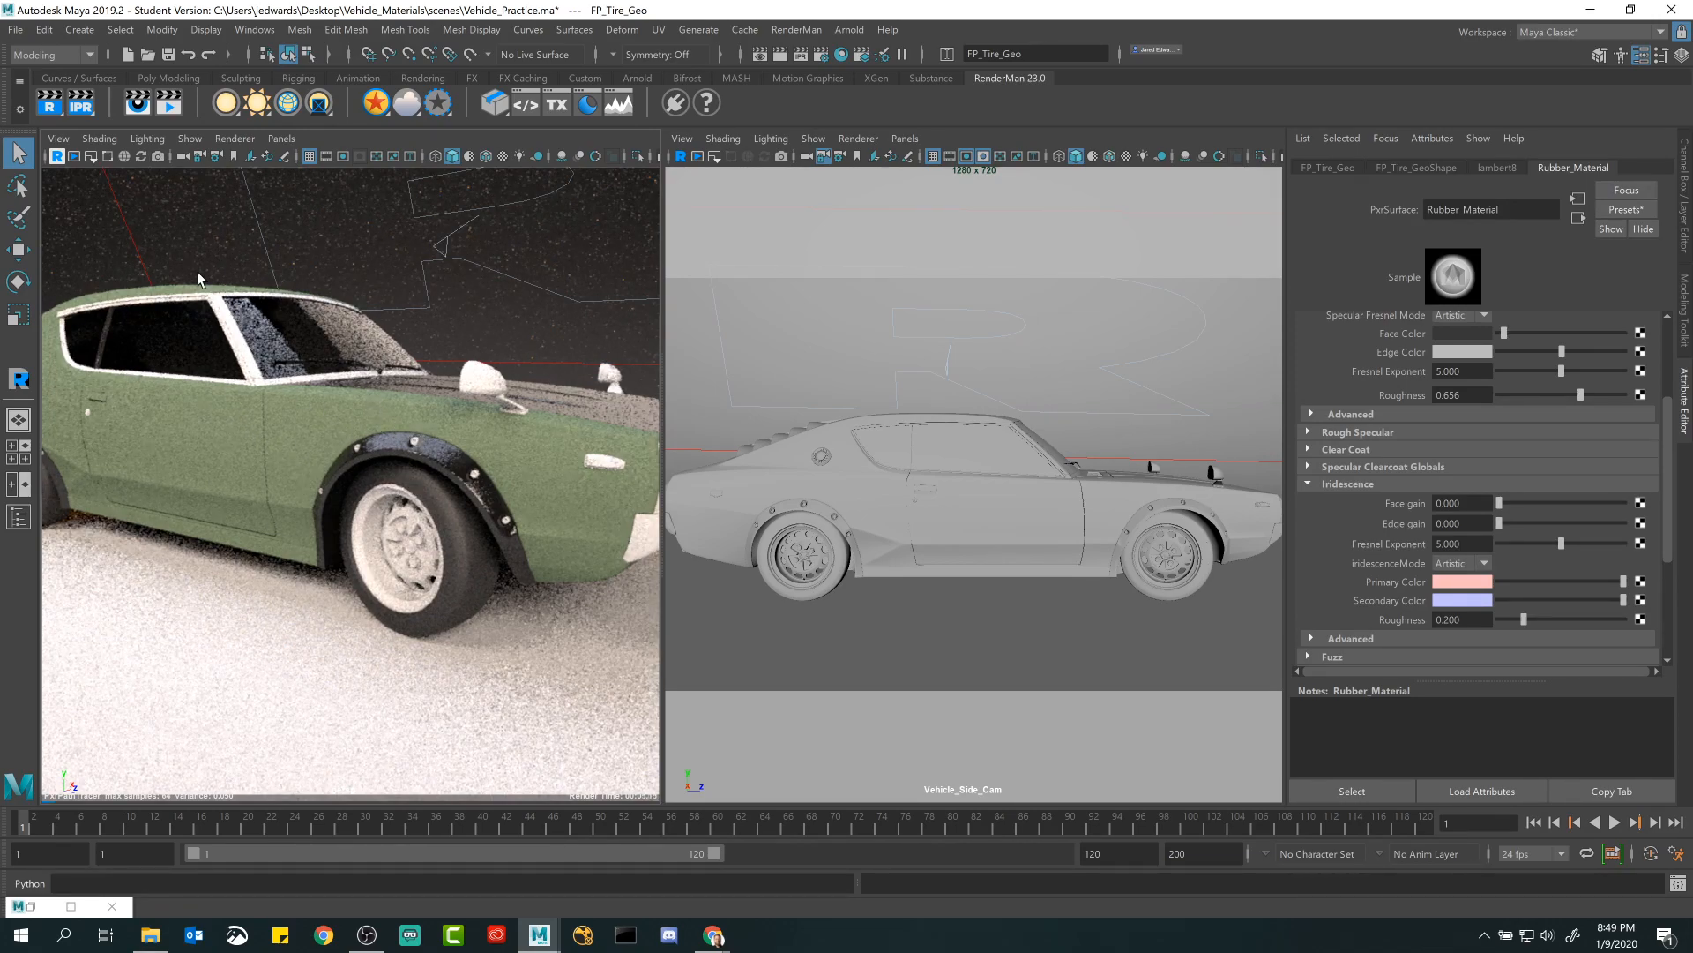
Turn selection highlighting back on in the perspective viewport and select the window trim.
left_click(218, 324)
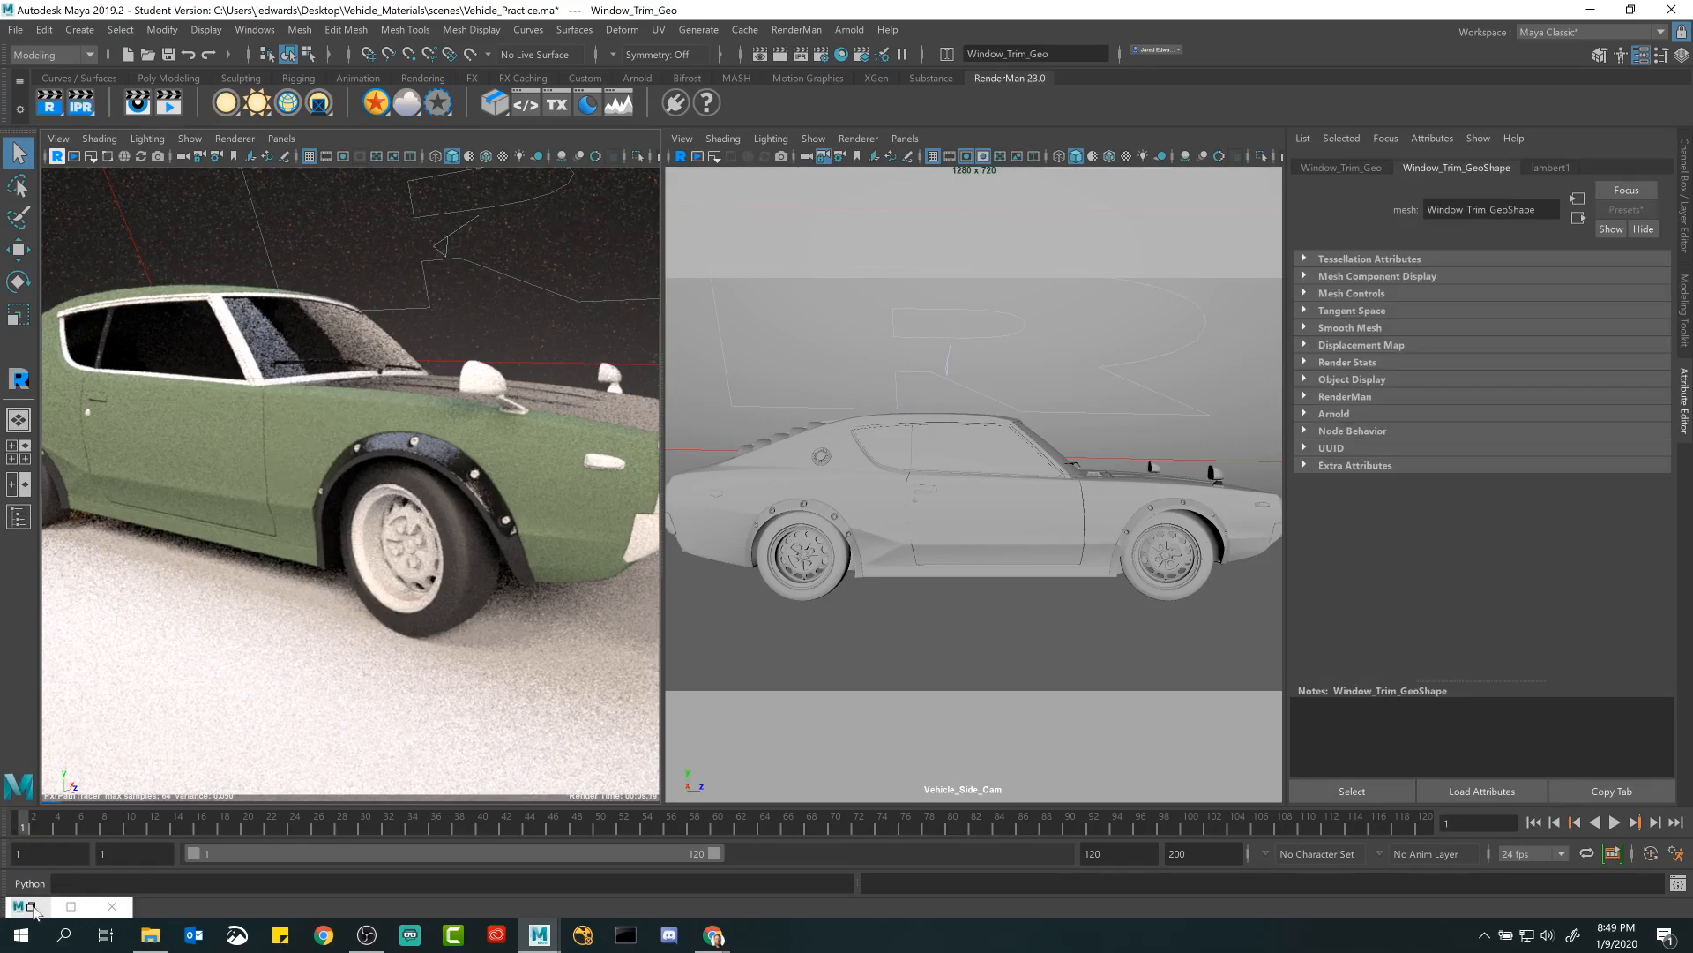
left_click(256, 525)
left_click(190, 138)
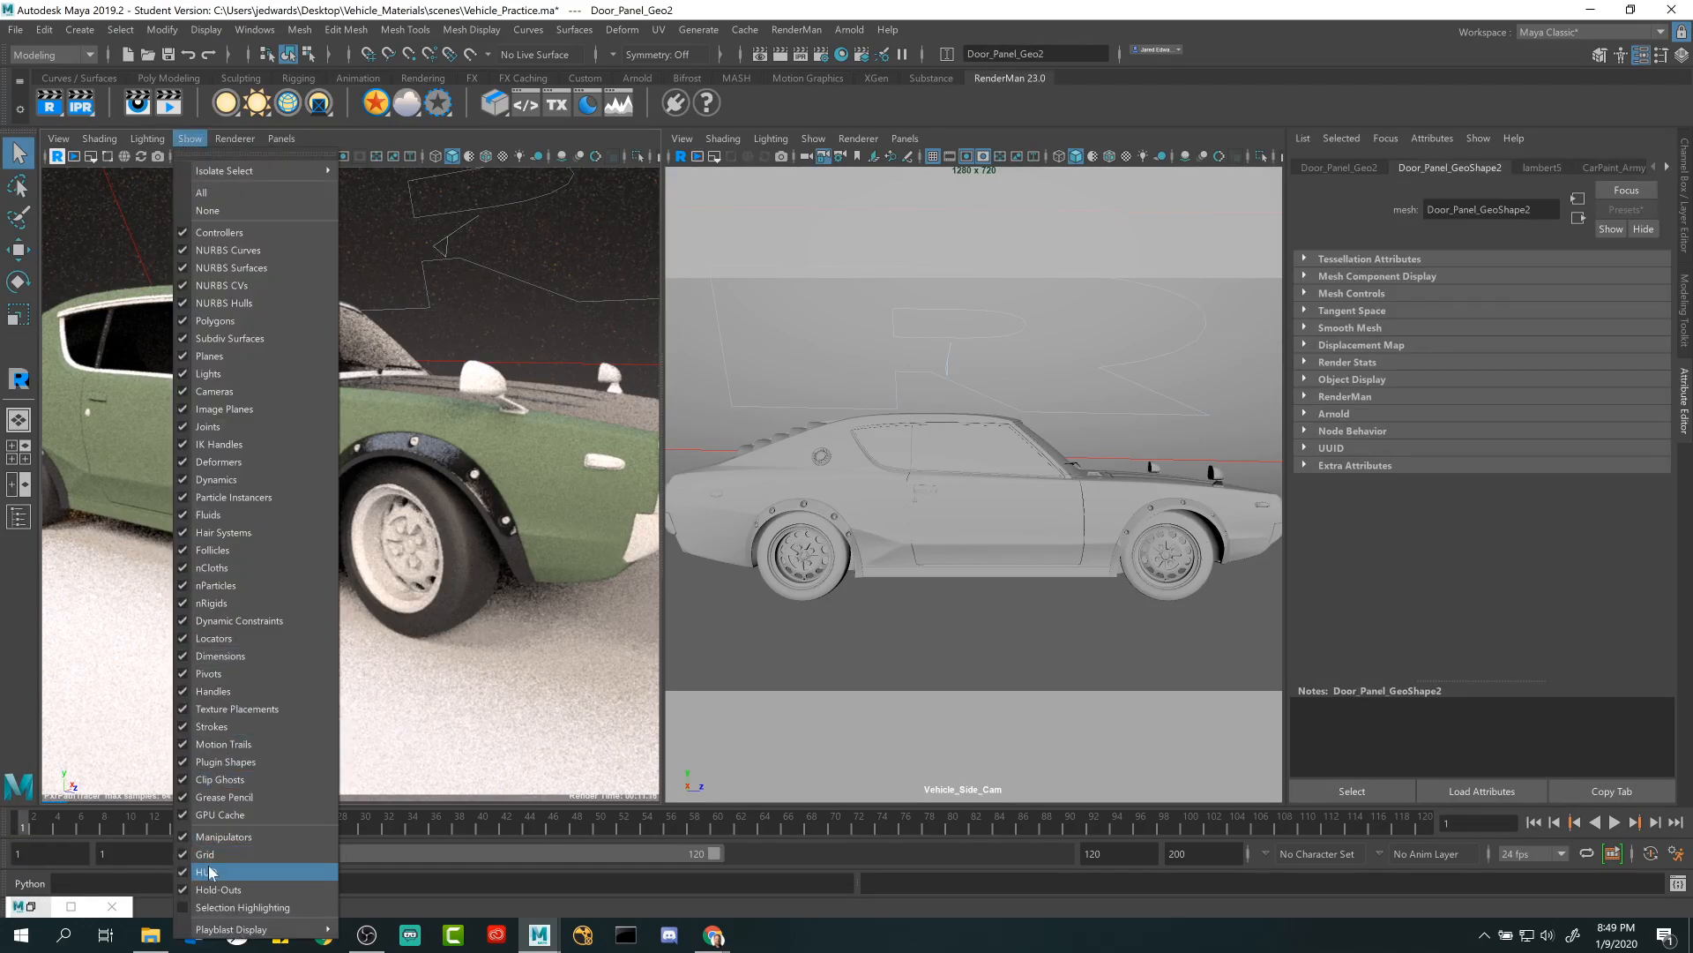
left_click(216, 908)
left_click(246, 383)
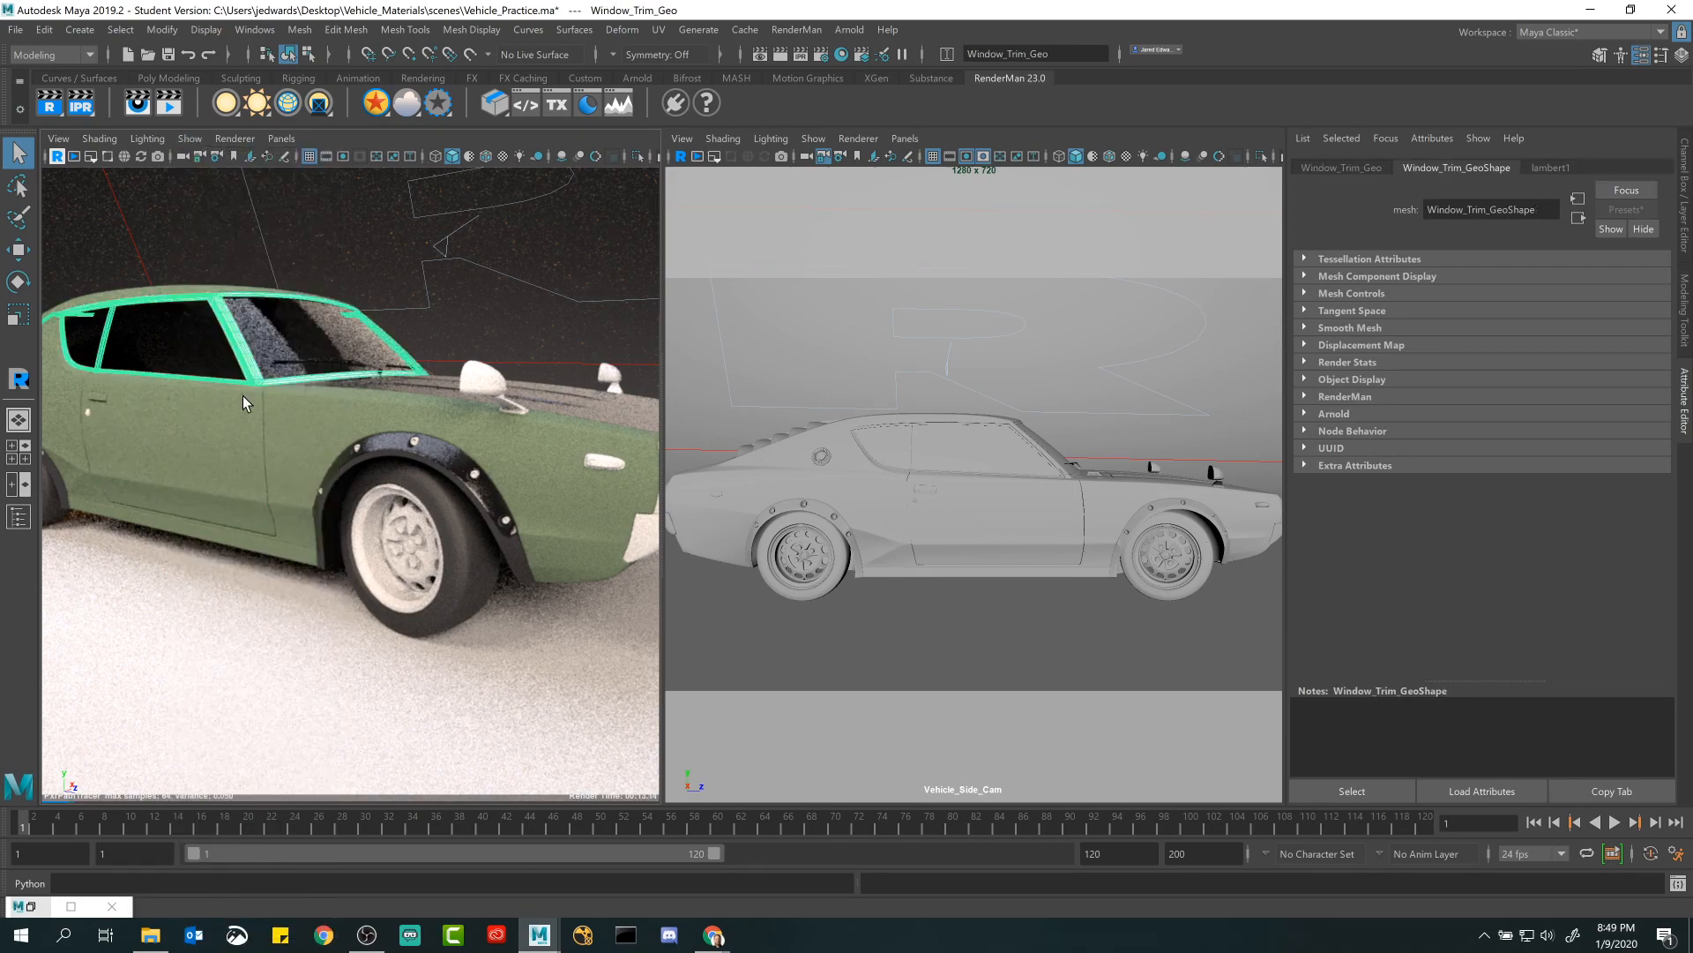
Assign Rubber_Material to the rear window slits through the Hypershade, and minimize the Hypershade.
left_click_drag(322, 480, 320, 432, "alt")
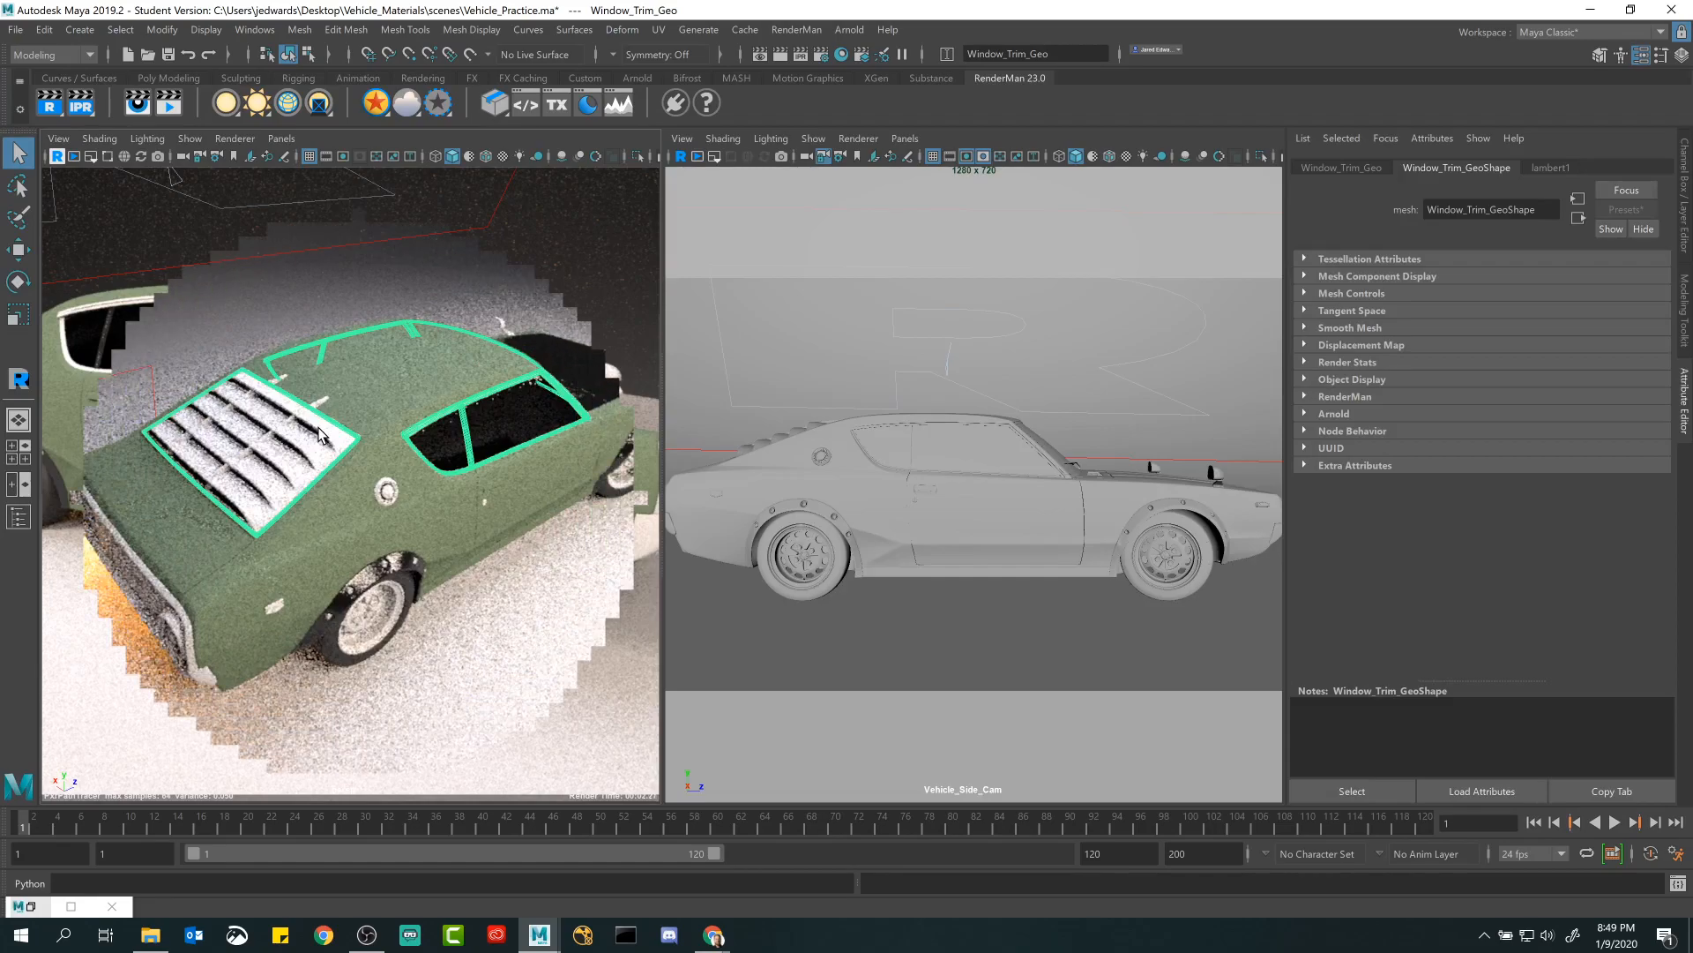
left_click(34, 906)
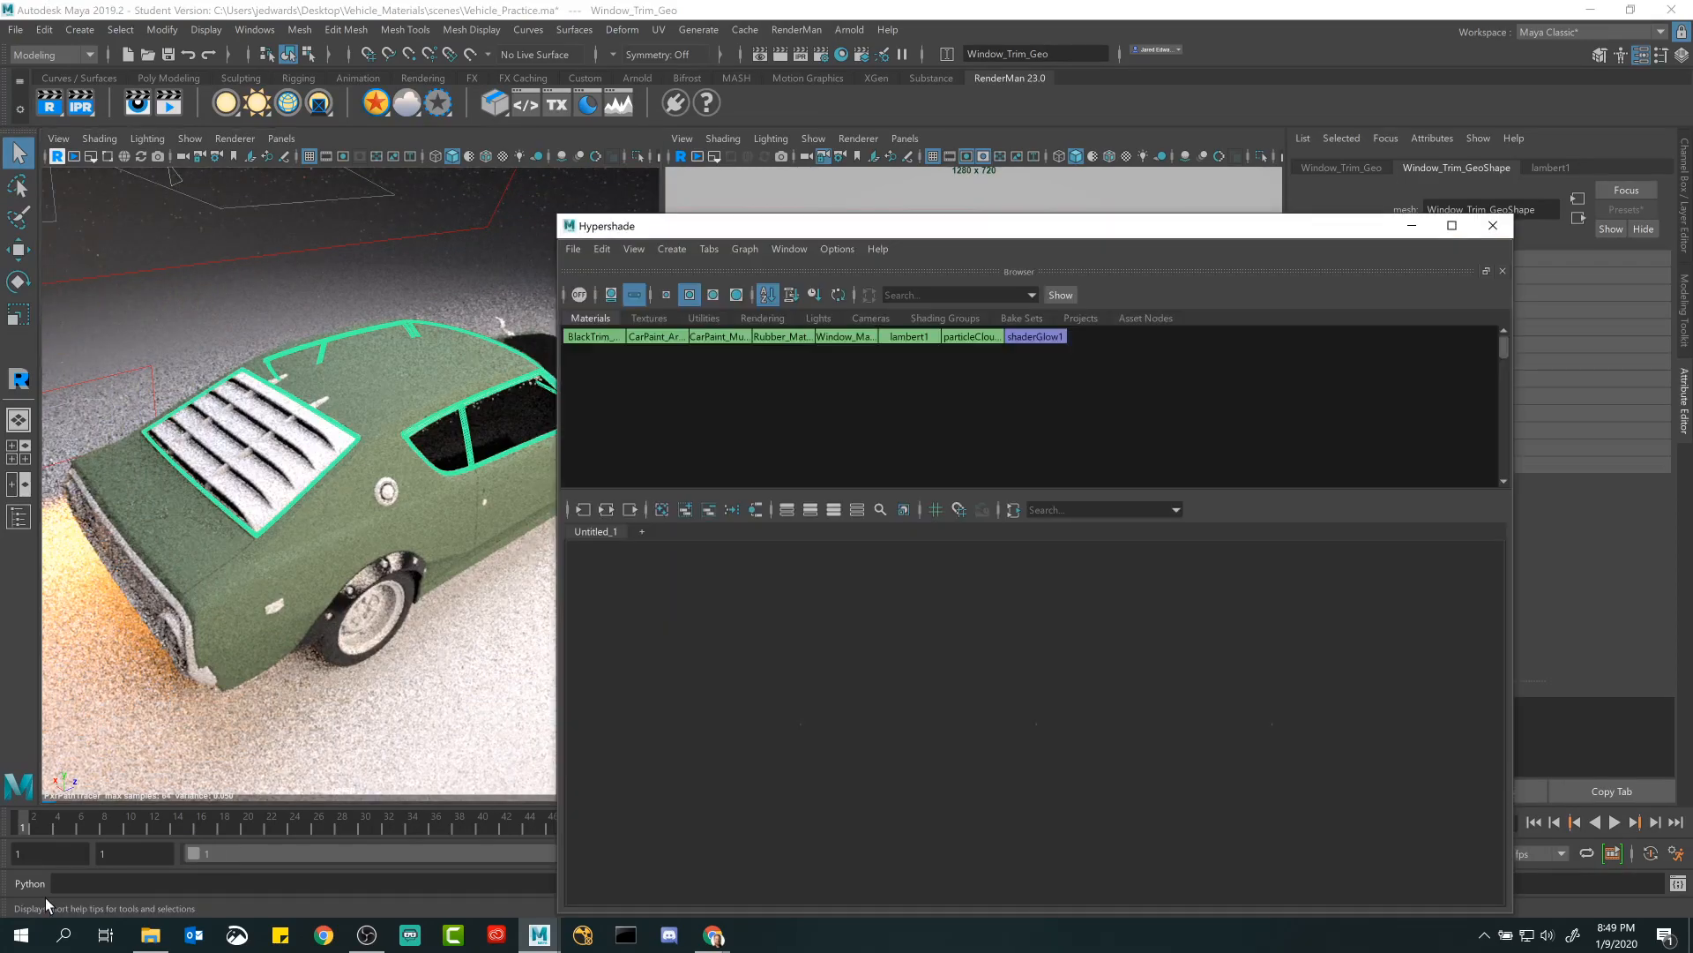
left_click(304, 445)
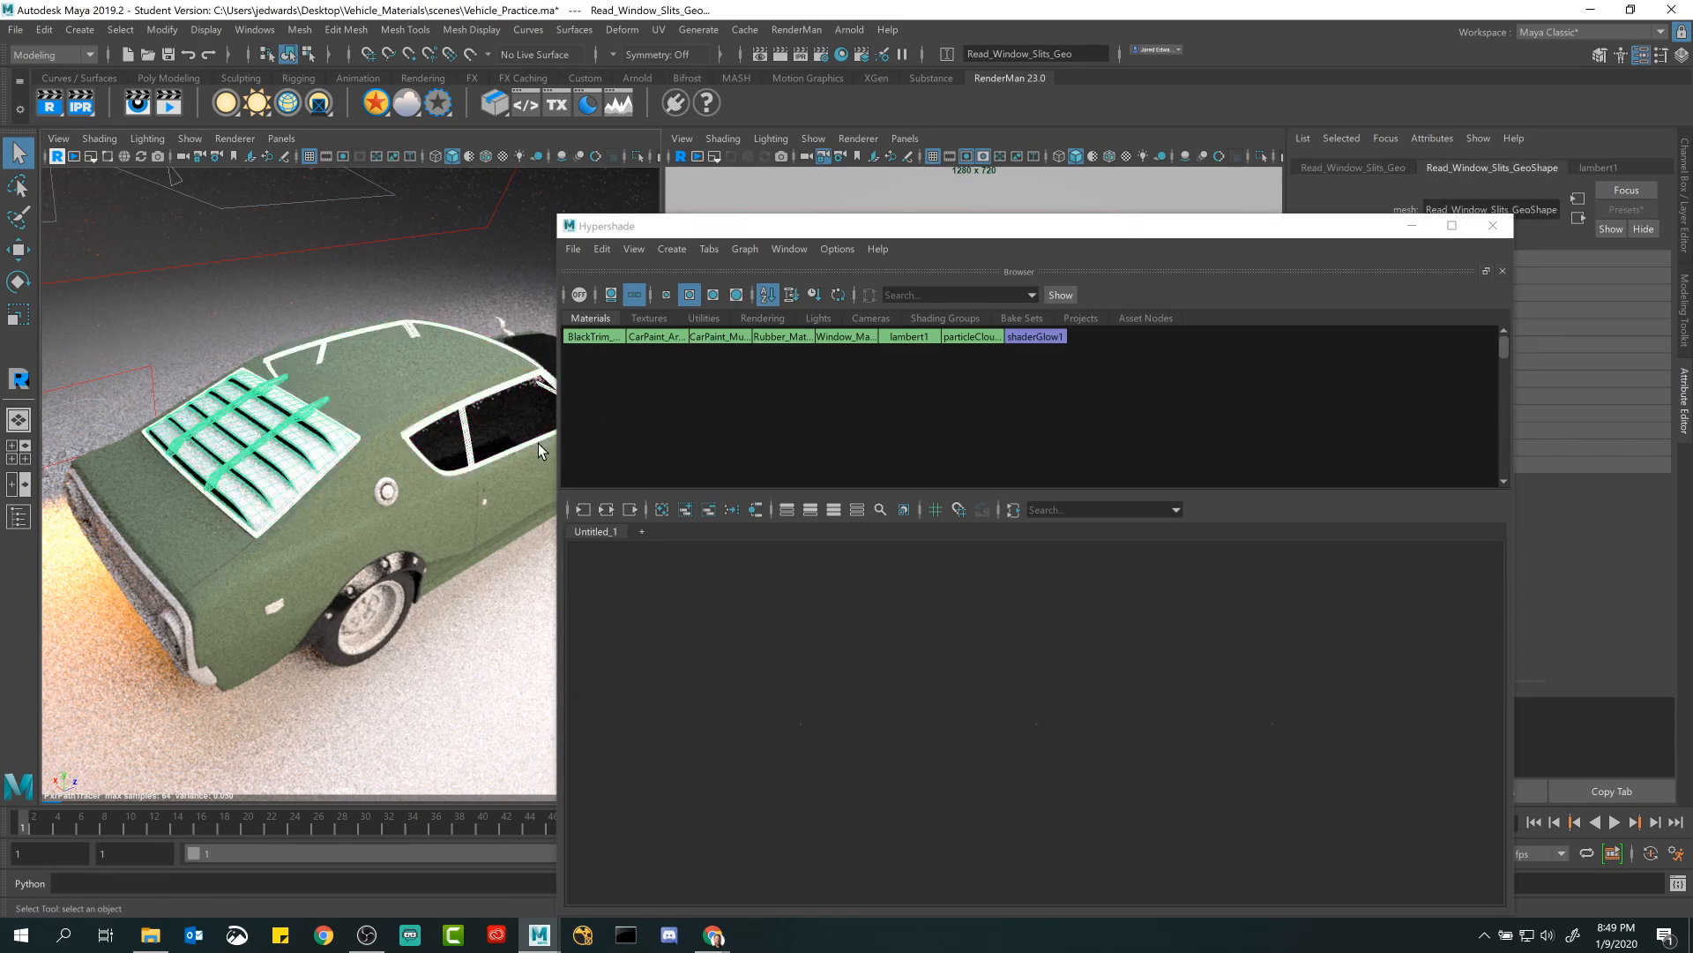
right_click(775, 353)
left_click(776, 410)
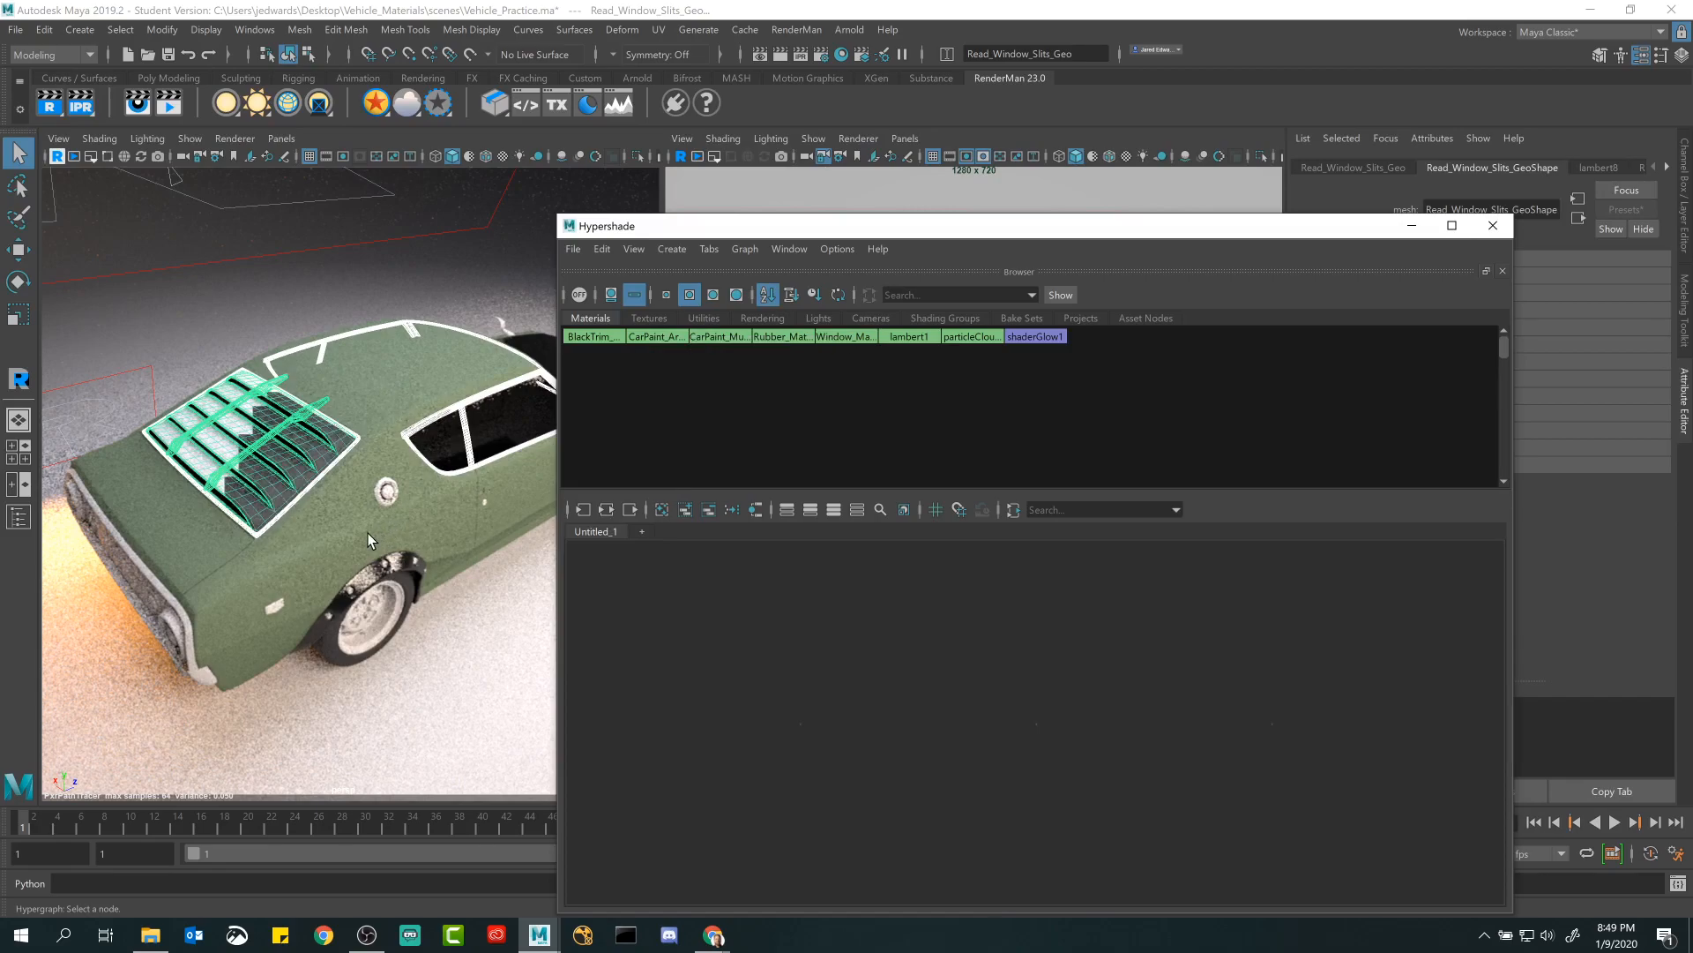
left_click_drag(1419, 228, 1396, 247)
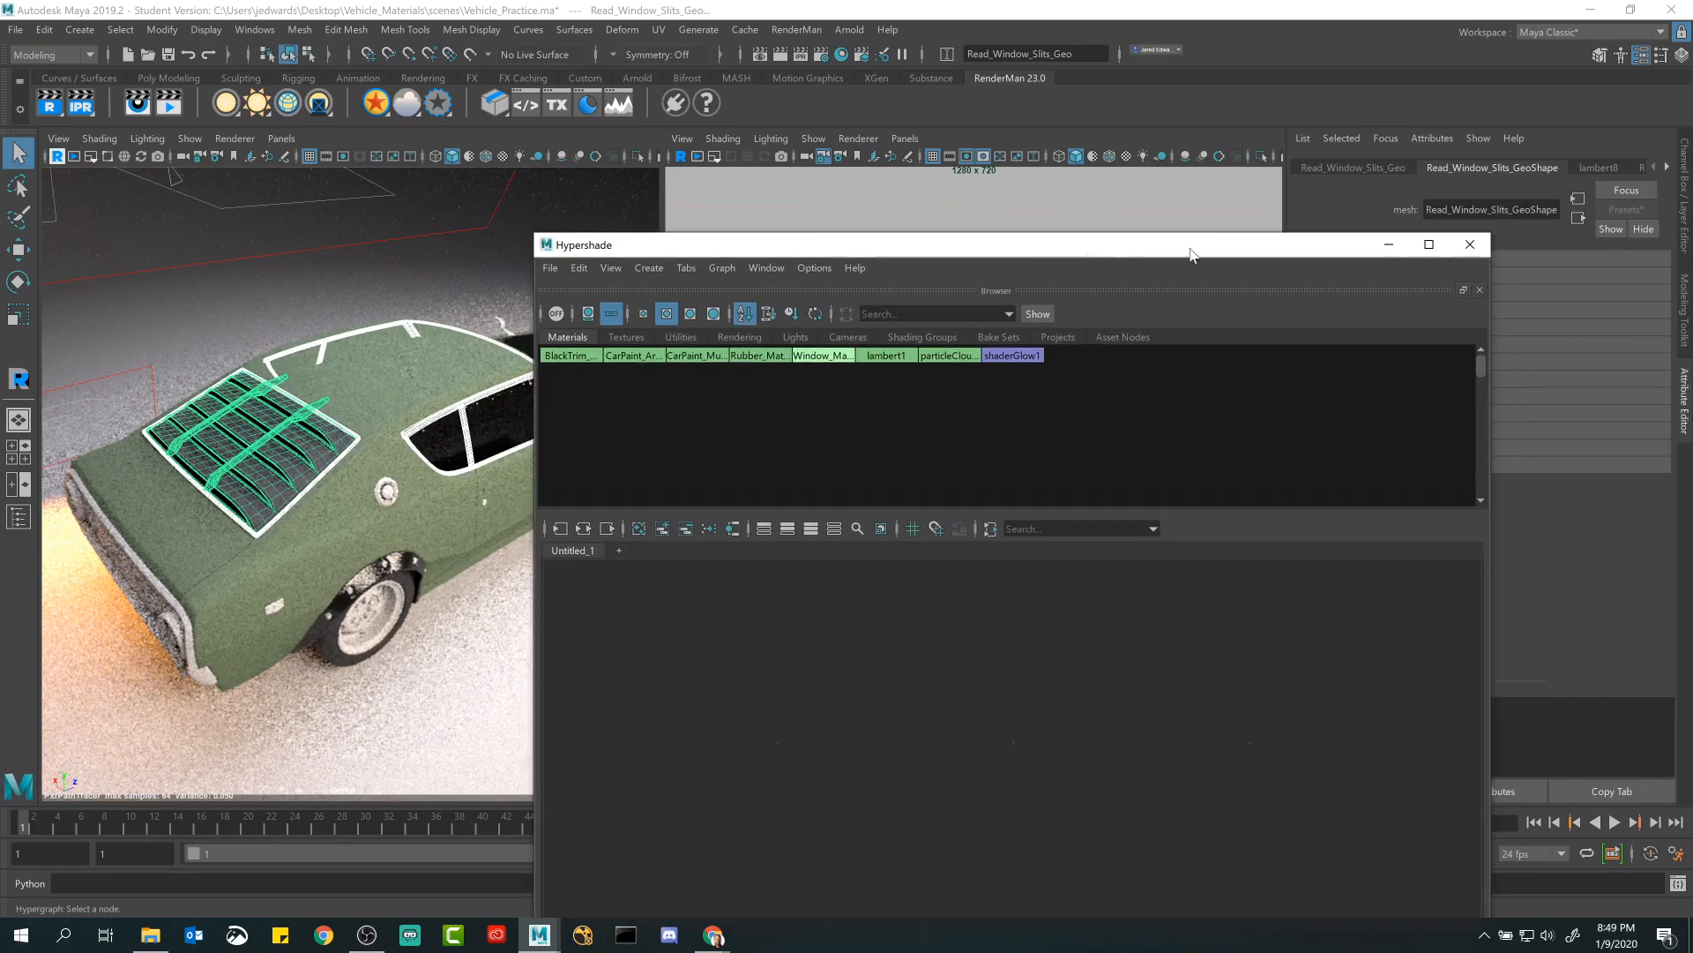
left_click(1390, 245)
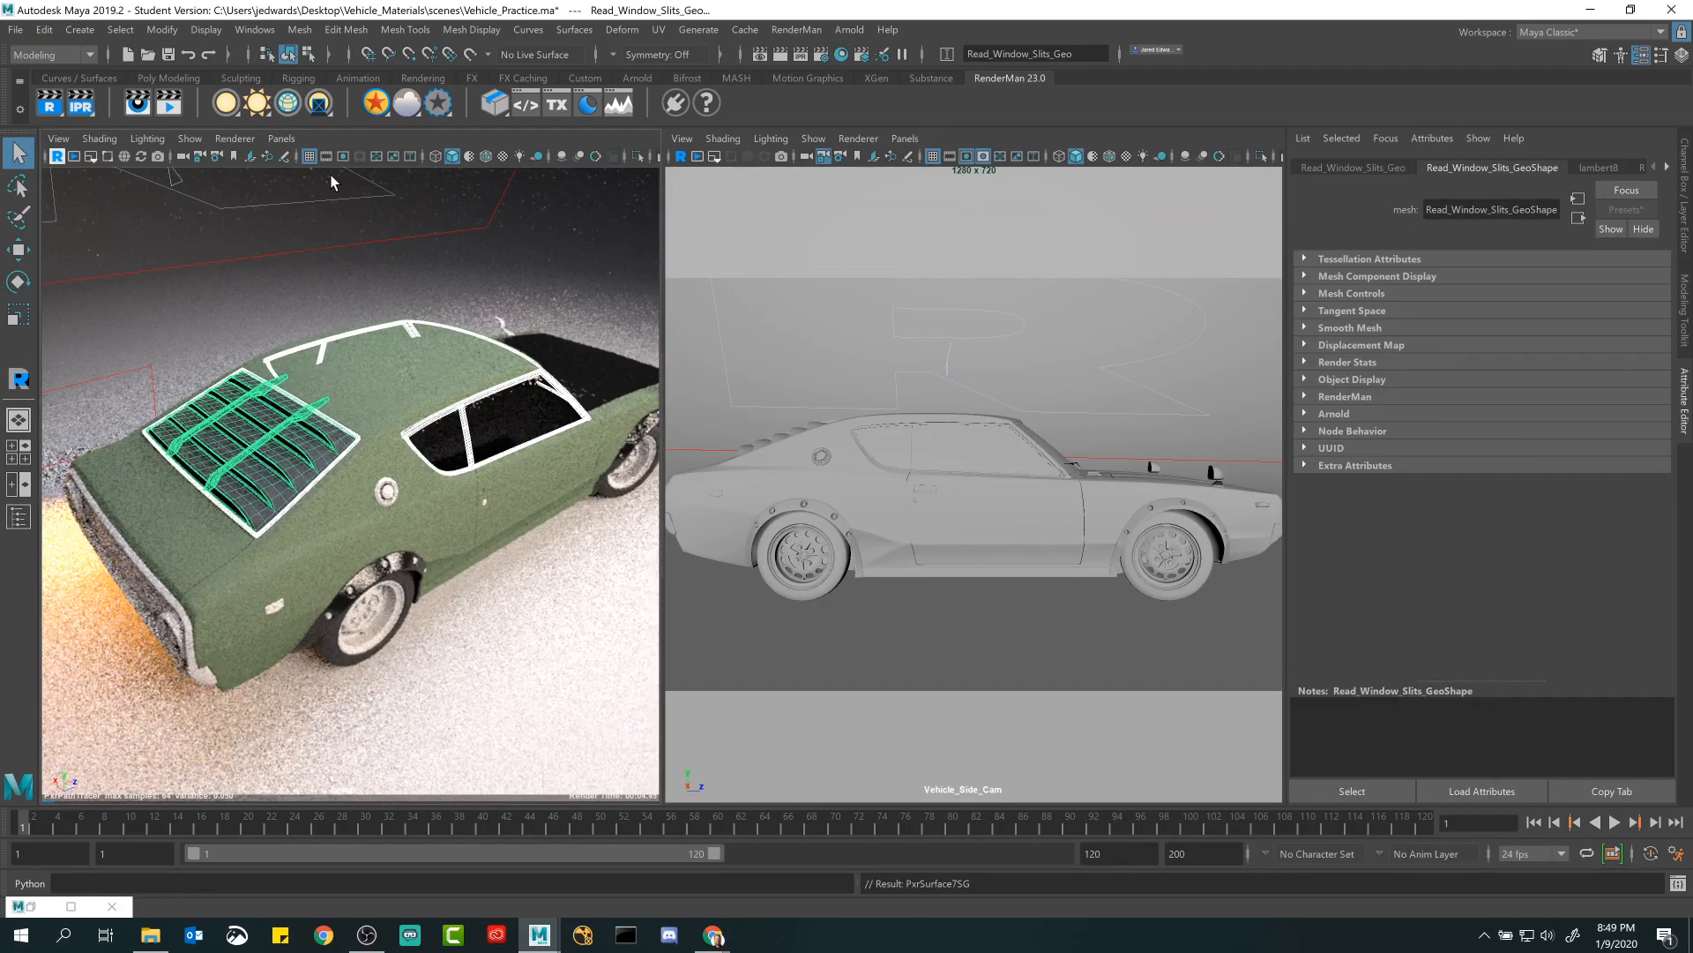
Import the Chrome preset from the plain metal materials in the RenderMan preset library without assigning it, and reopen the Hypershade.
left_click(587, 103)
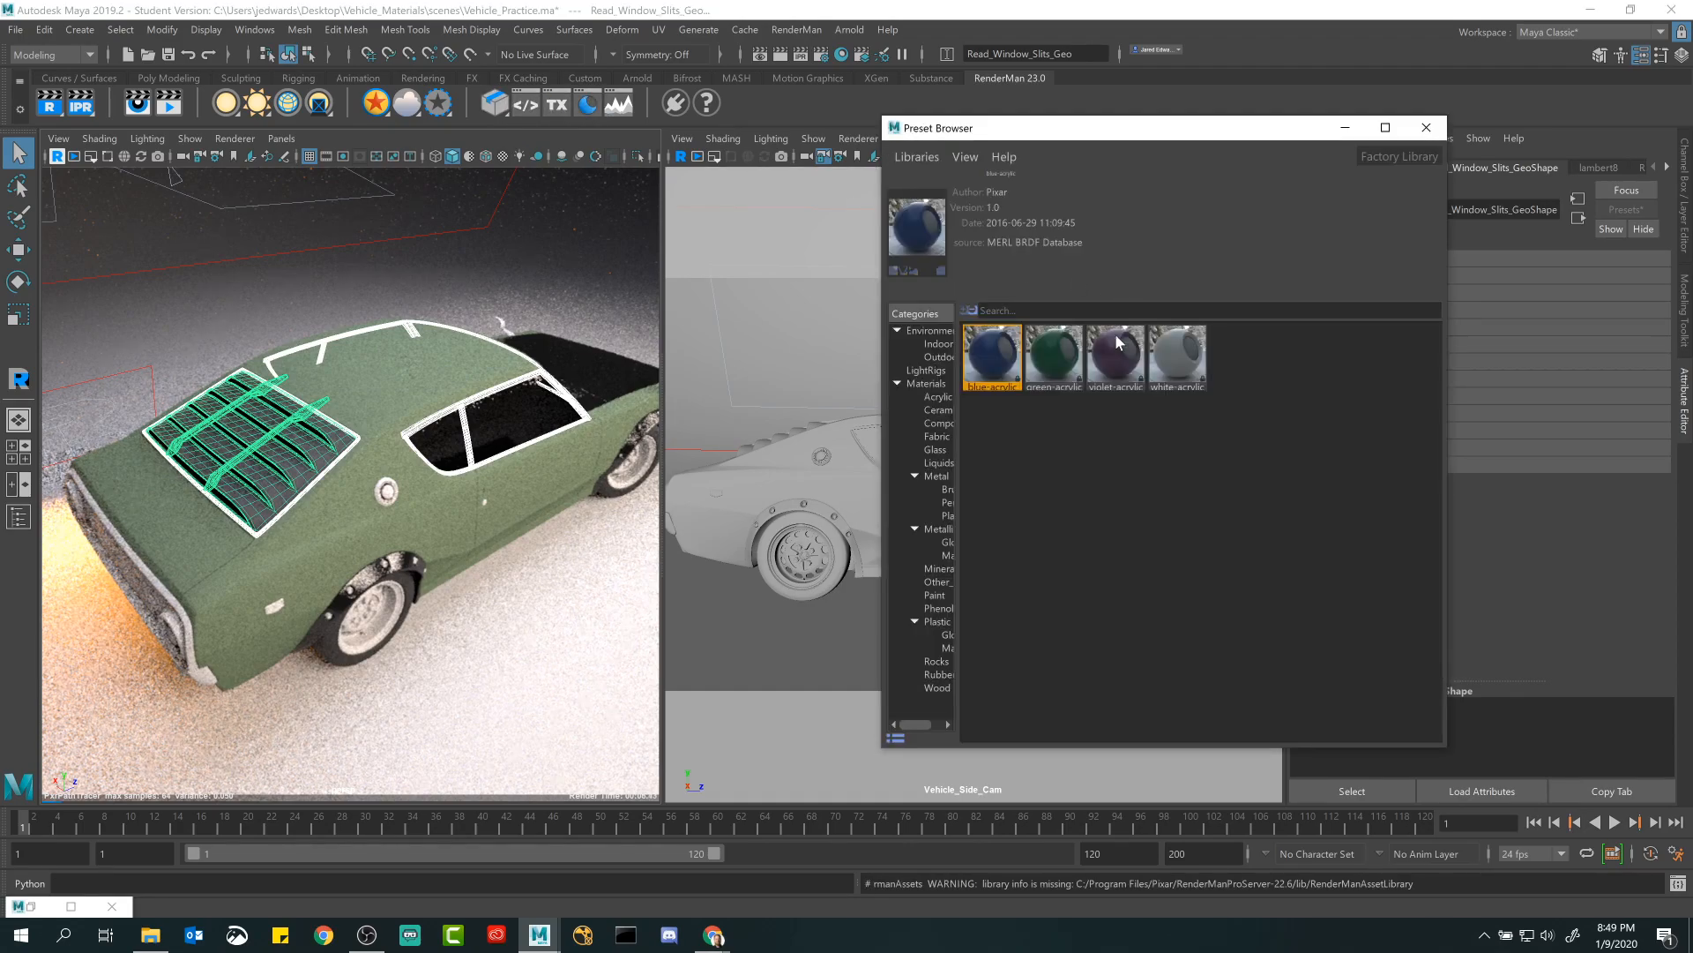
left_click_drag(958, 402, 1094, 405)
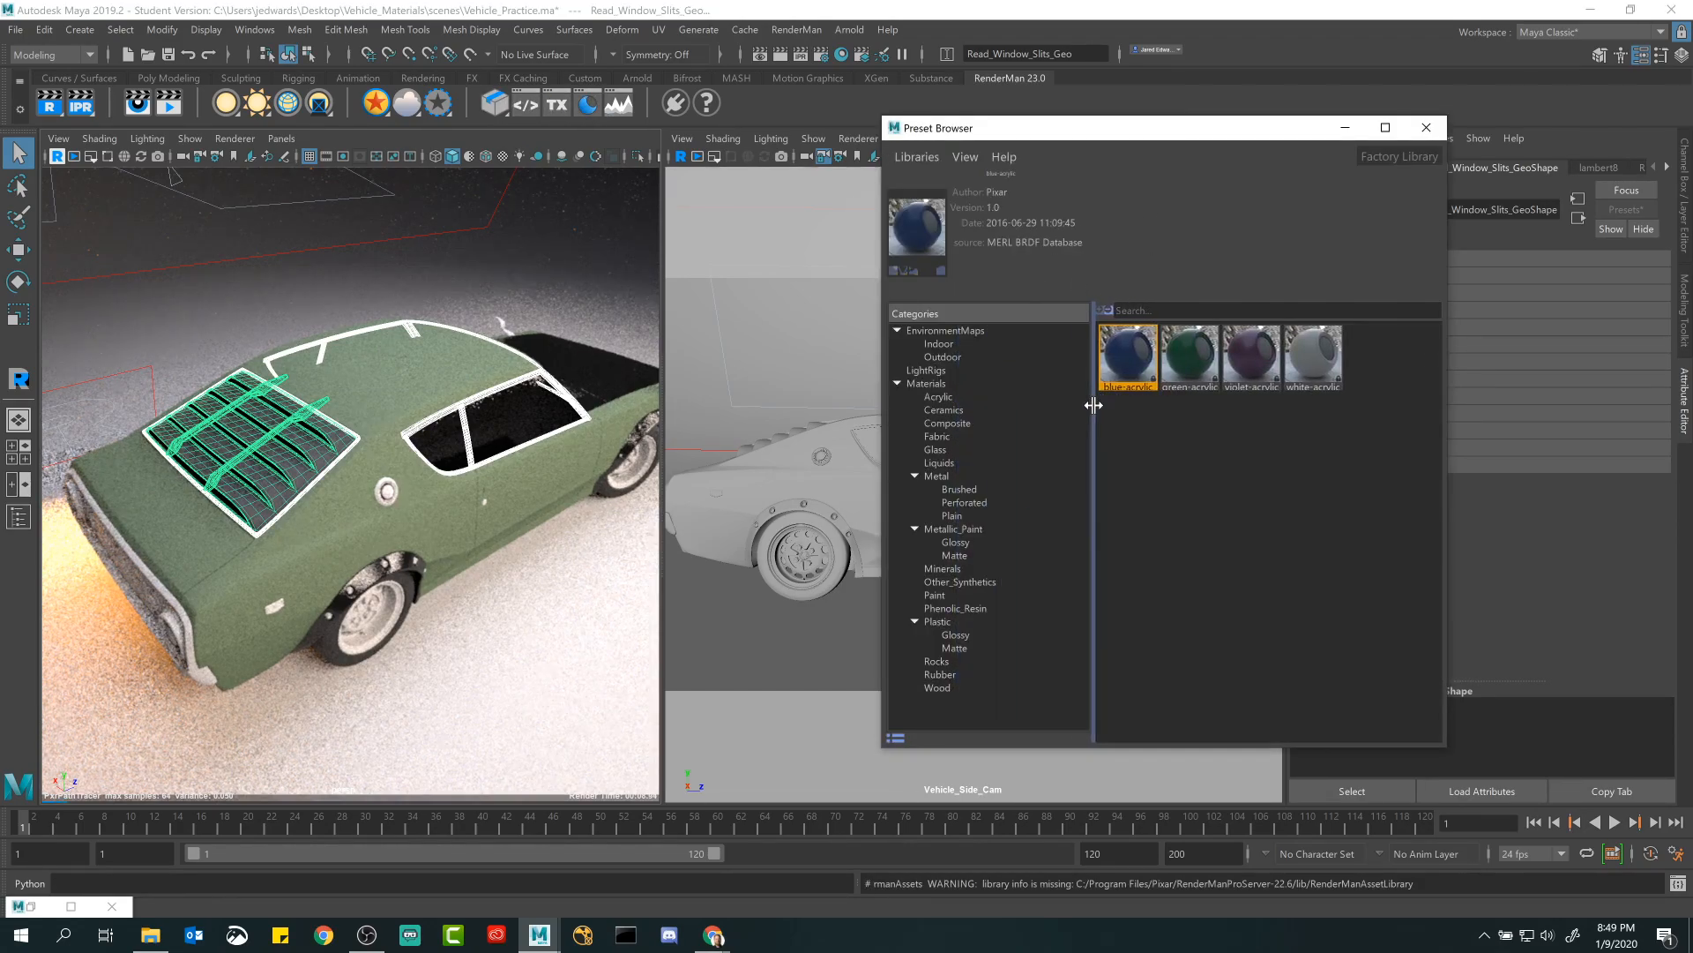
left_click(953, 515)
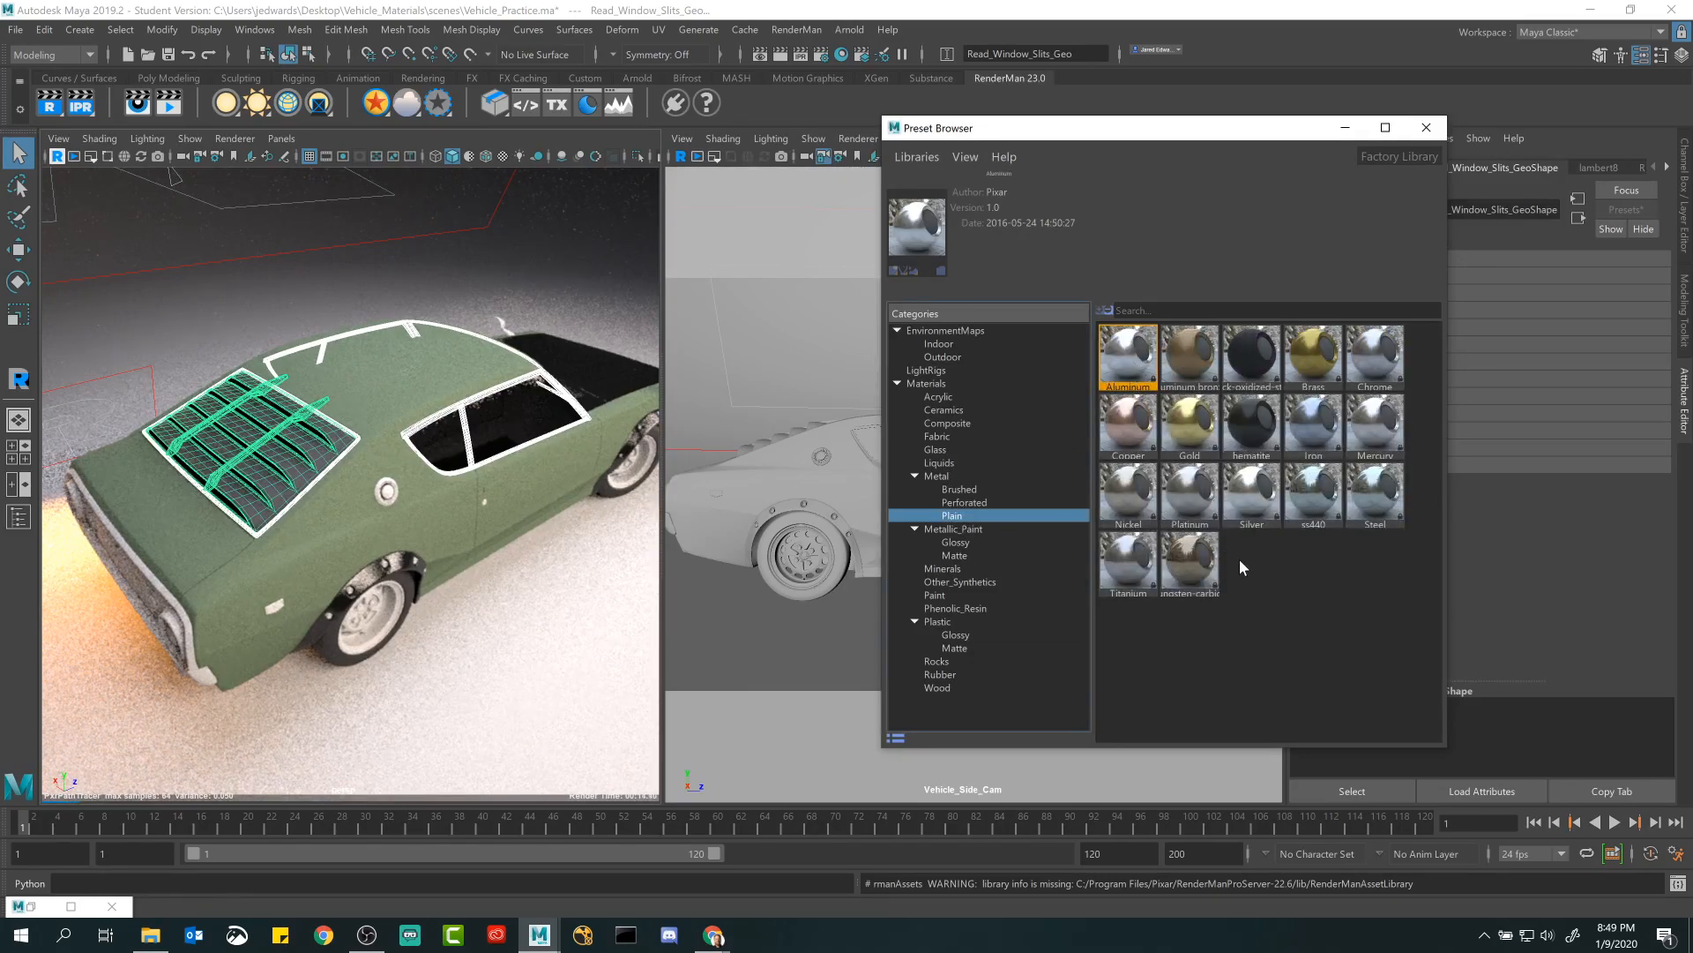
right_click(1372, 354)
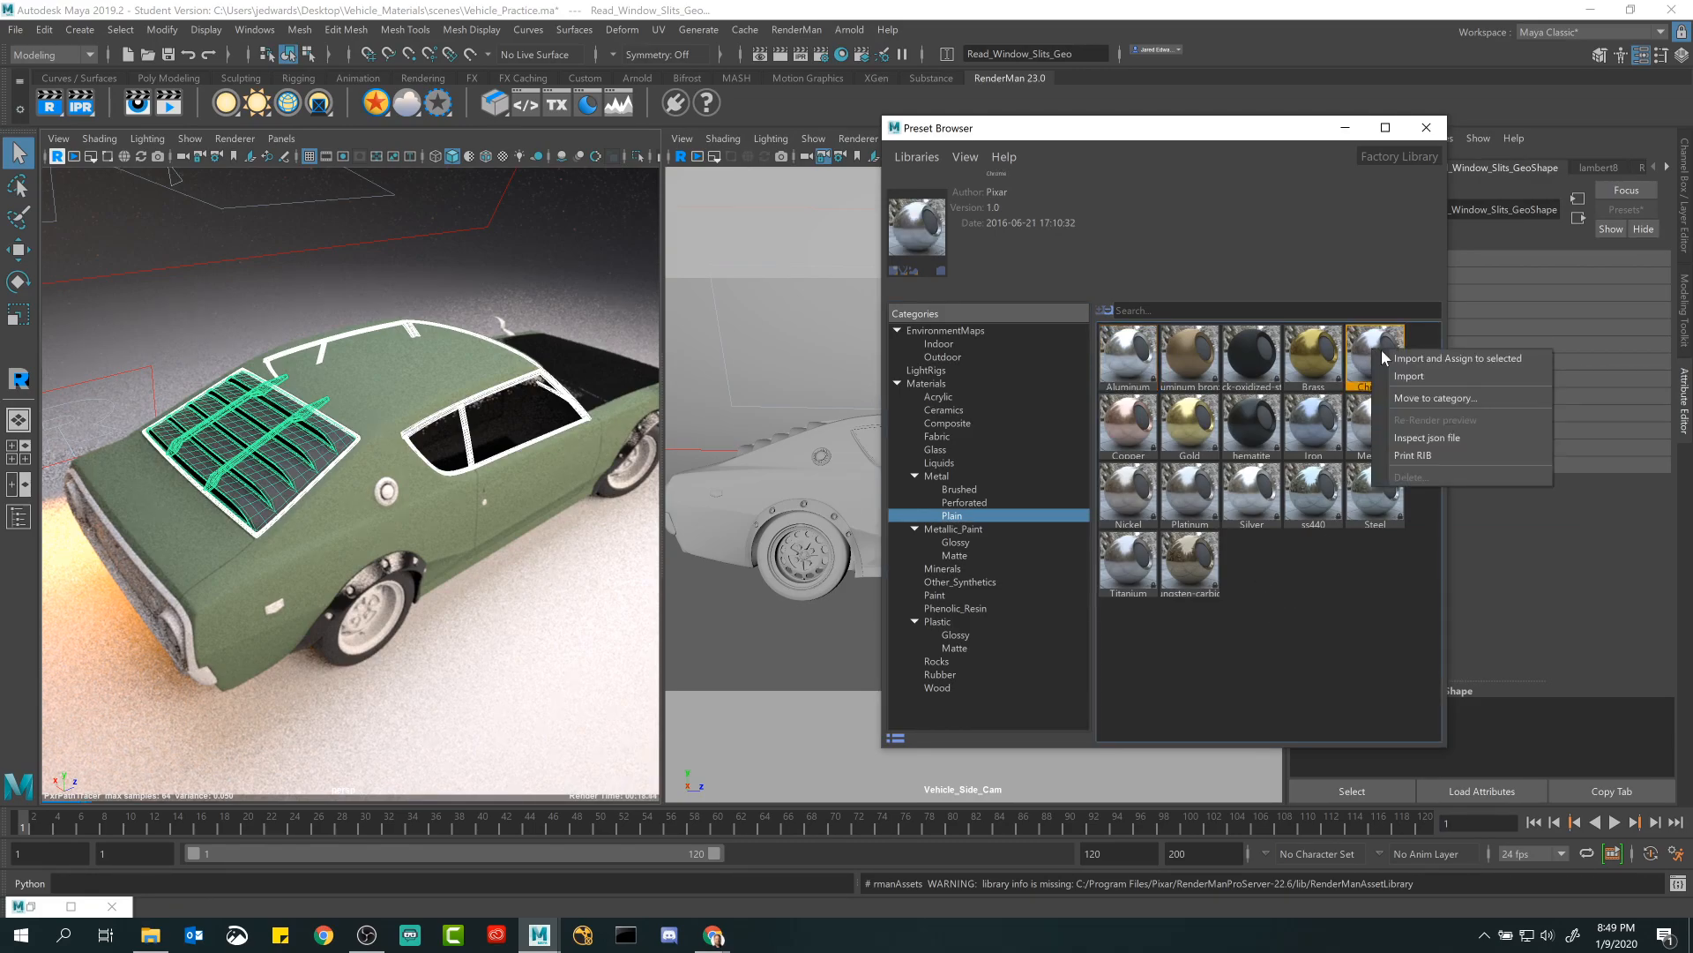
left_click(1427, 378)
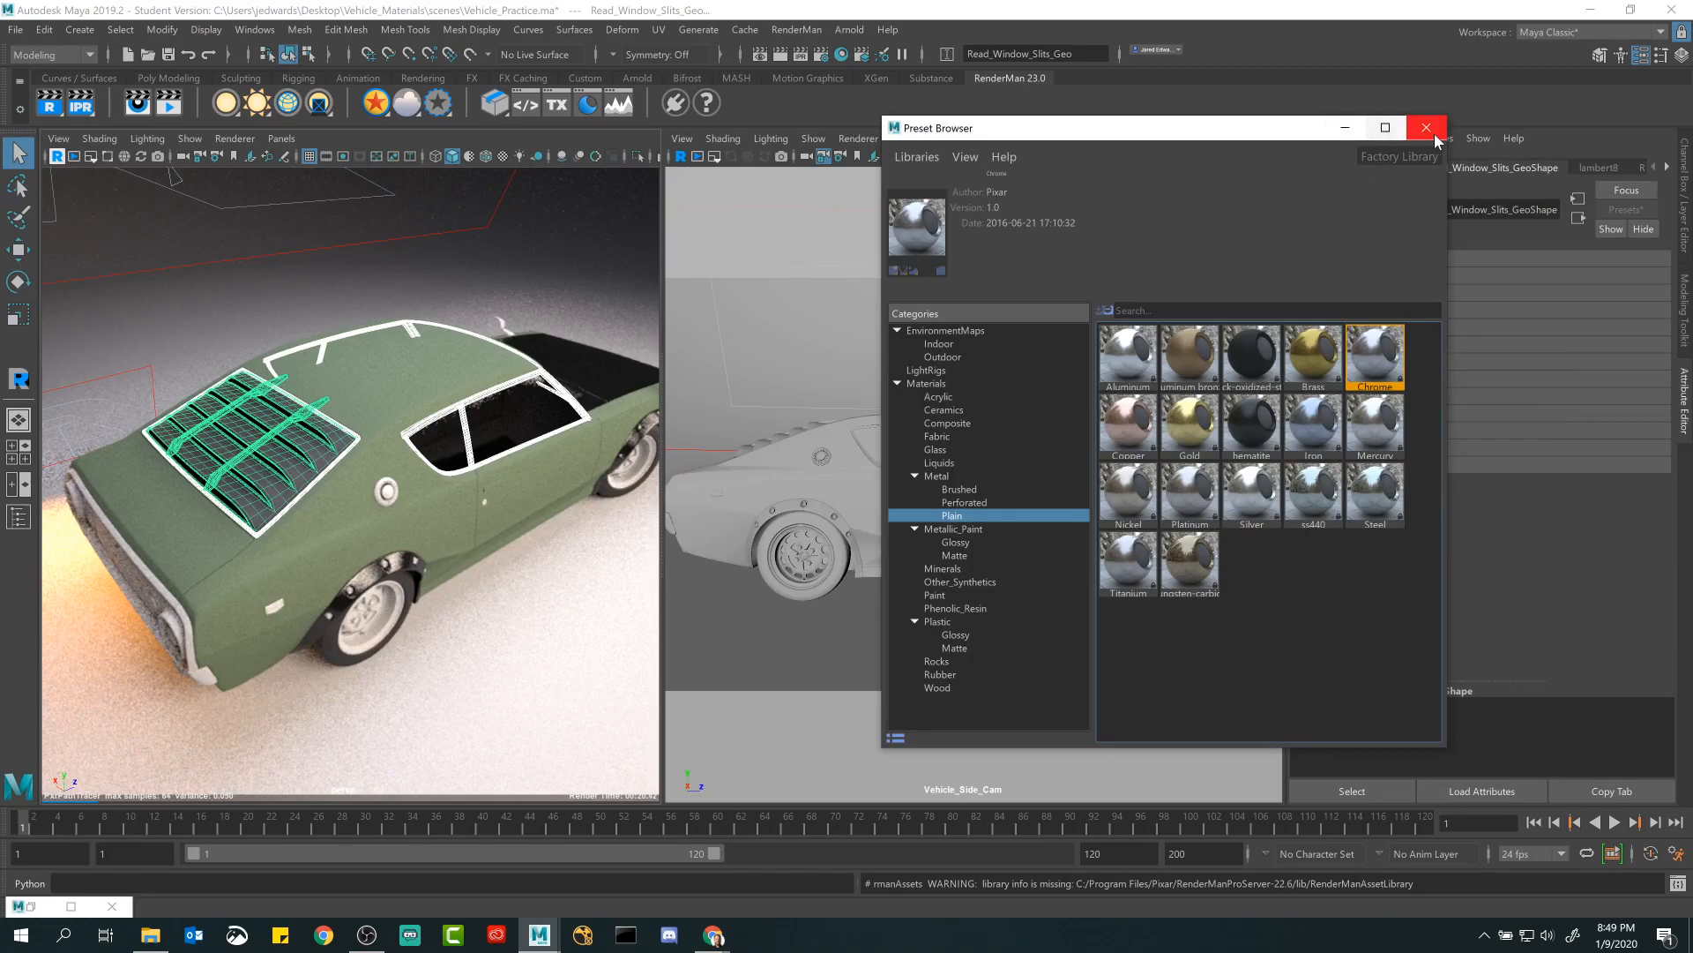
left_click(1426, 127)
left_click(70, 906)
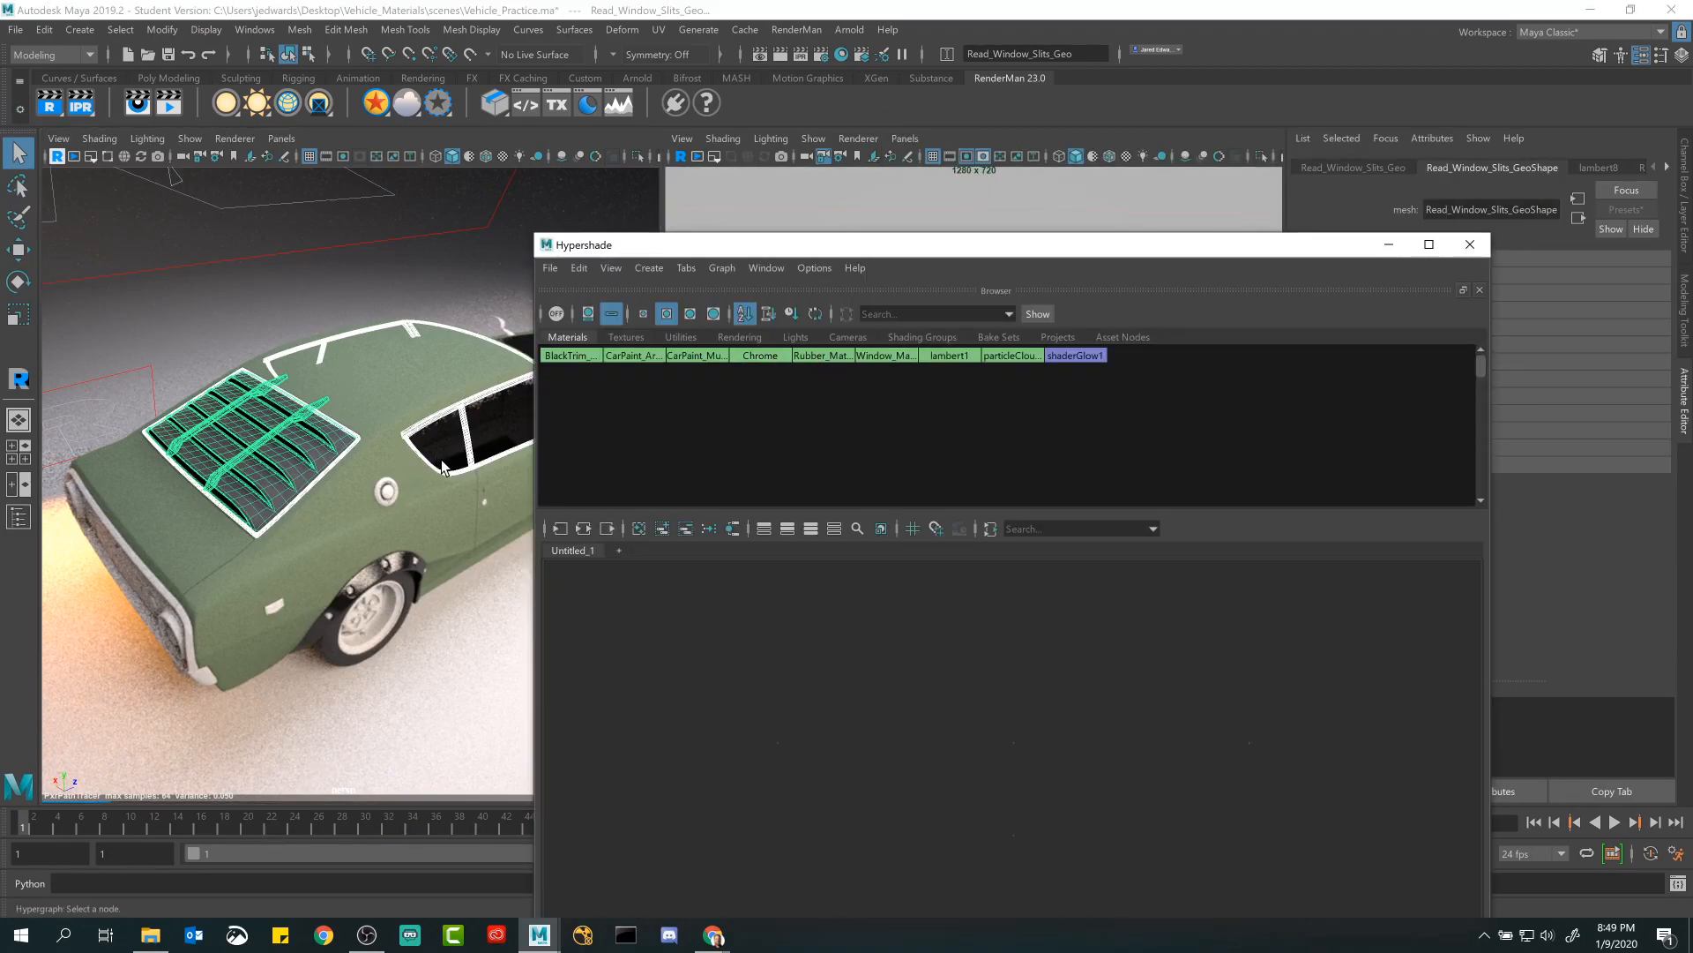
Assign the Chrome material to the gas cap, door lock, rear wheel arch bolts and rear side marker, and clear the selection.
scroll(474, 500, "up", 5)
left_click(482, 500)
scroll(470, 501, "up", 4)
scroll(585, 511, "up", 3)
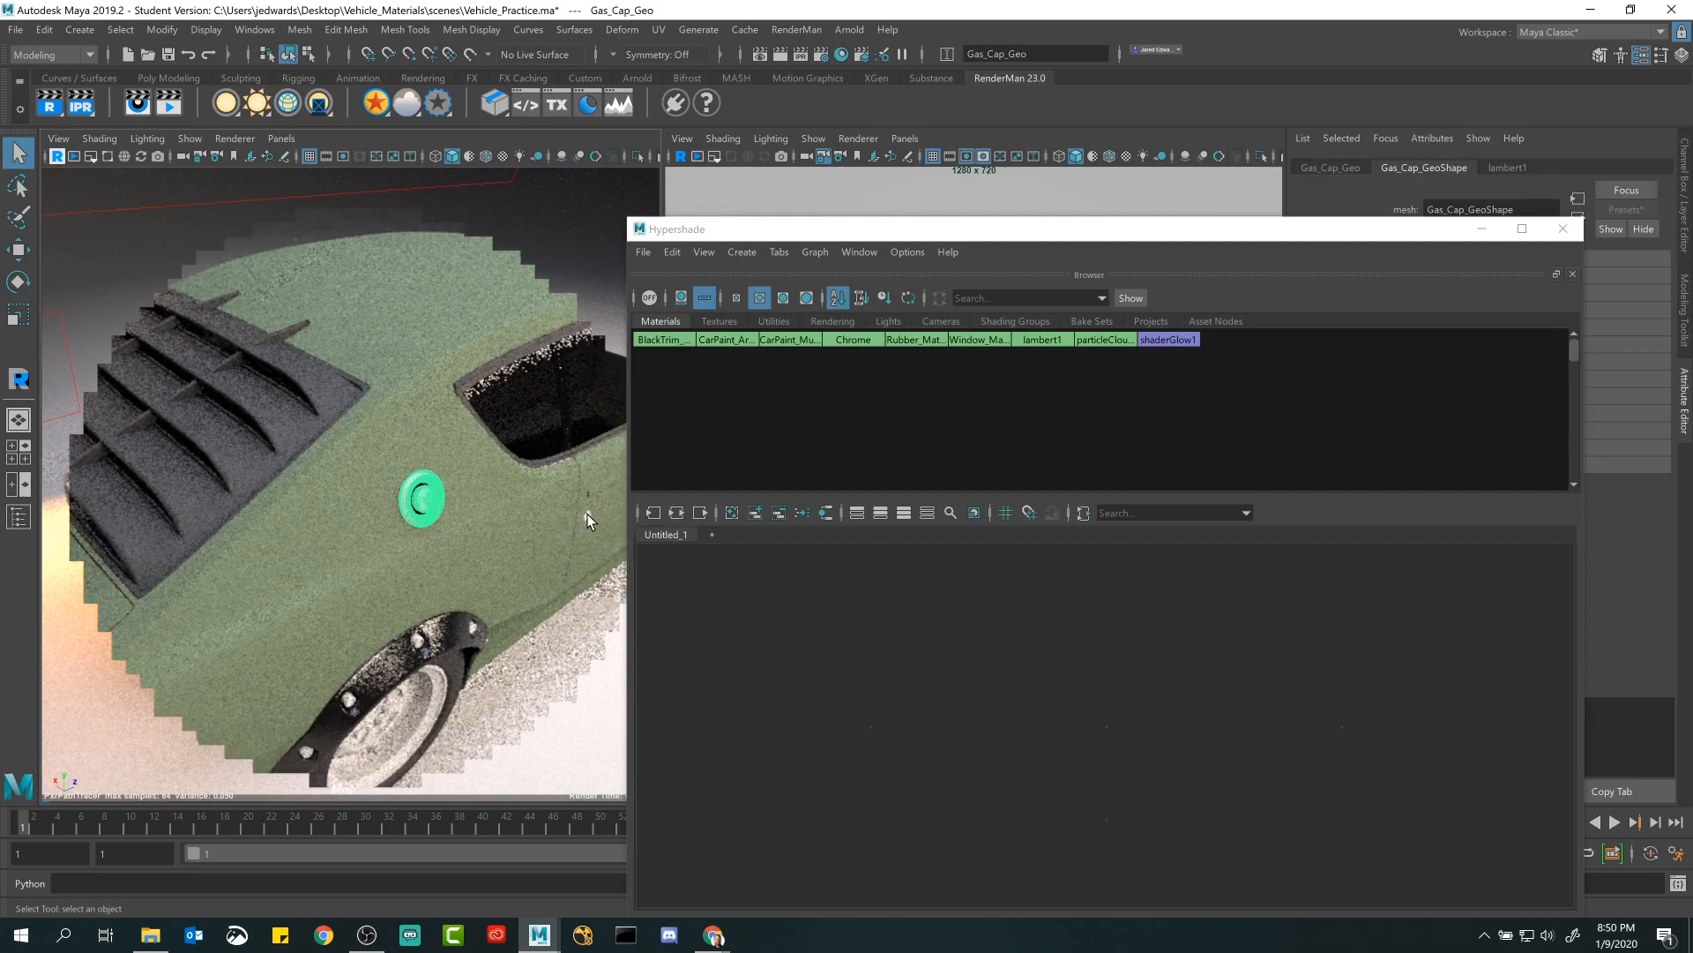
left_click(585, 512)
left_click(348, 701)
left_click(179, 758)
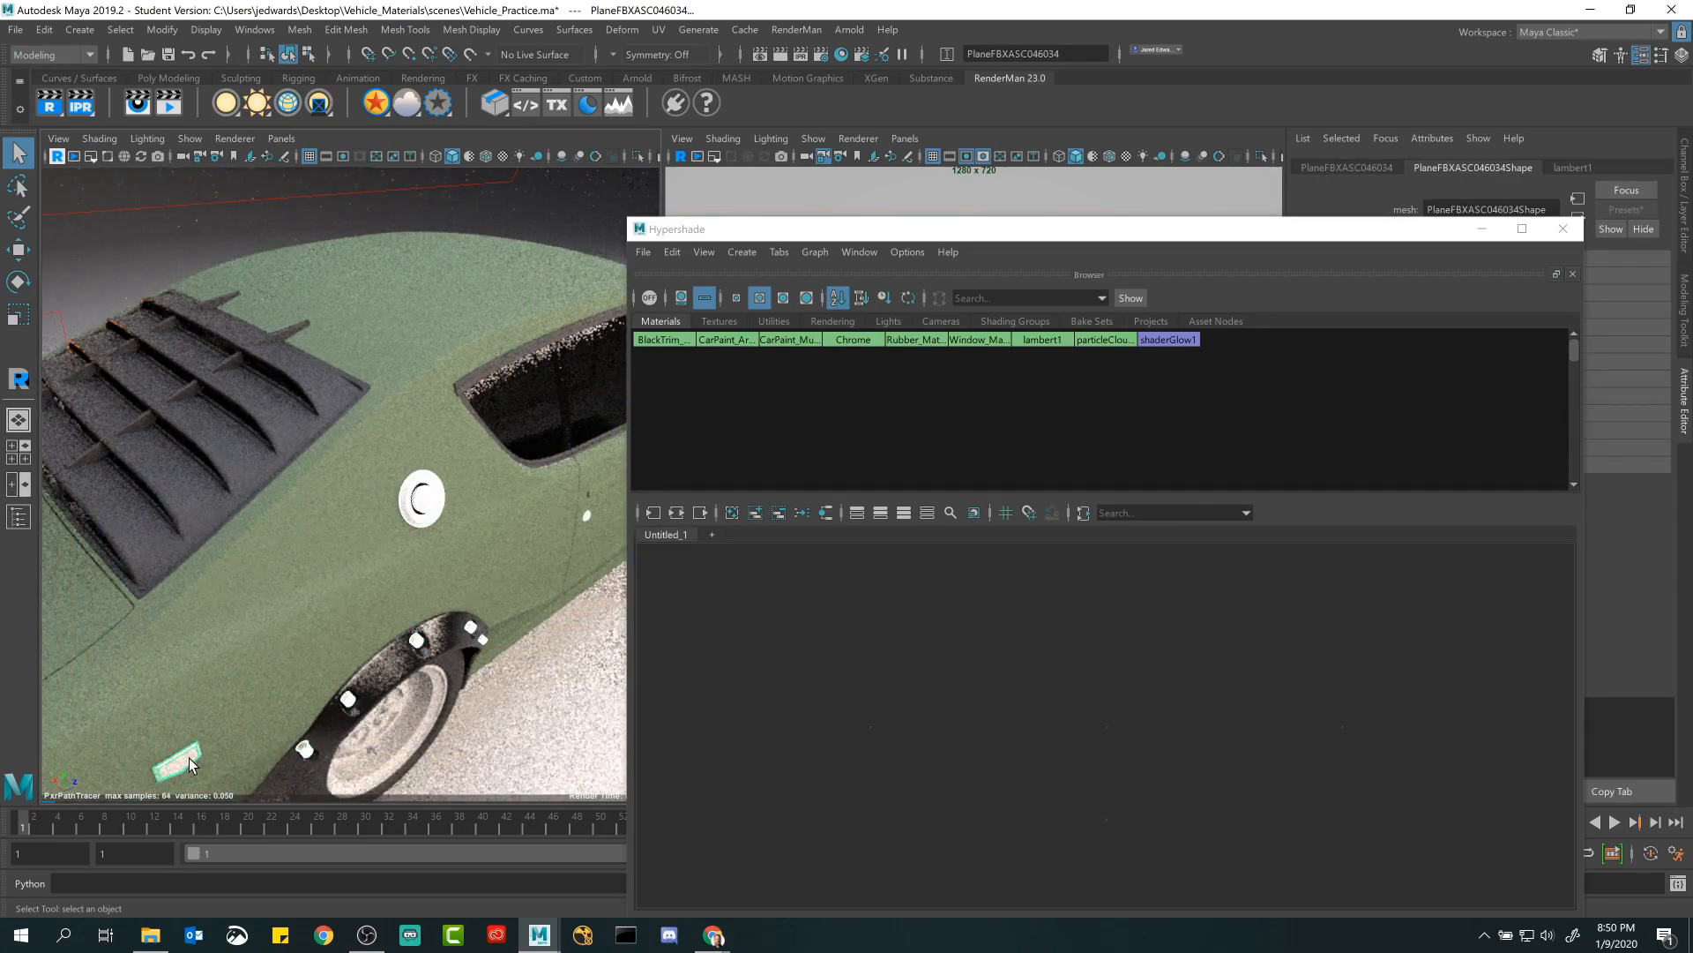
right_click_drag(854, 340, 854, 289)
left_click(427, 503)
left_click(500, 541)
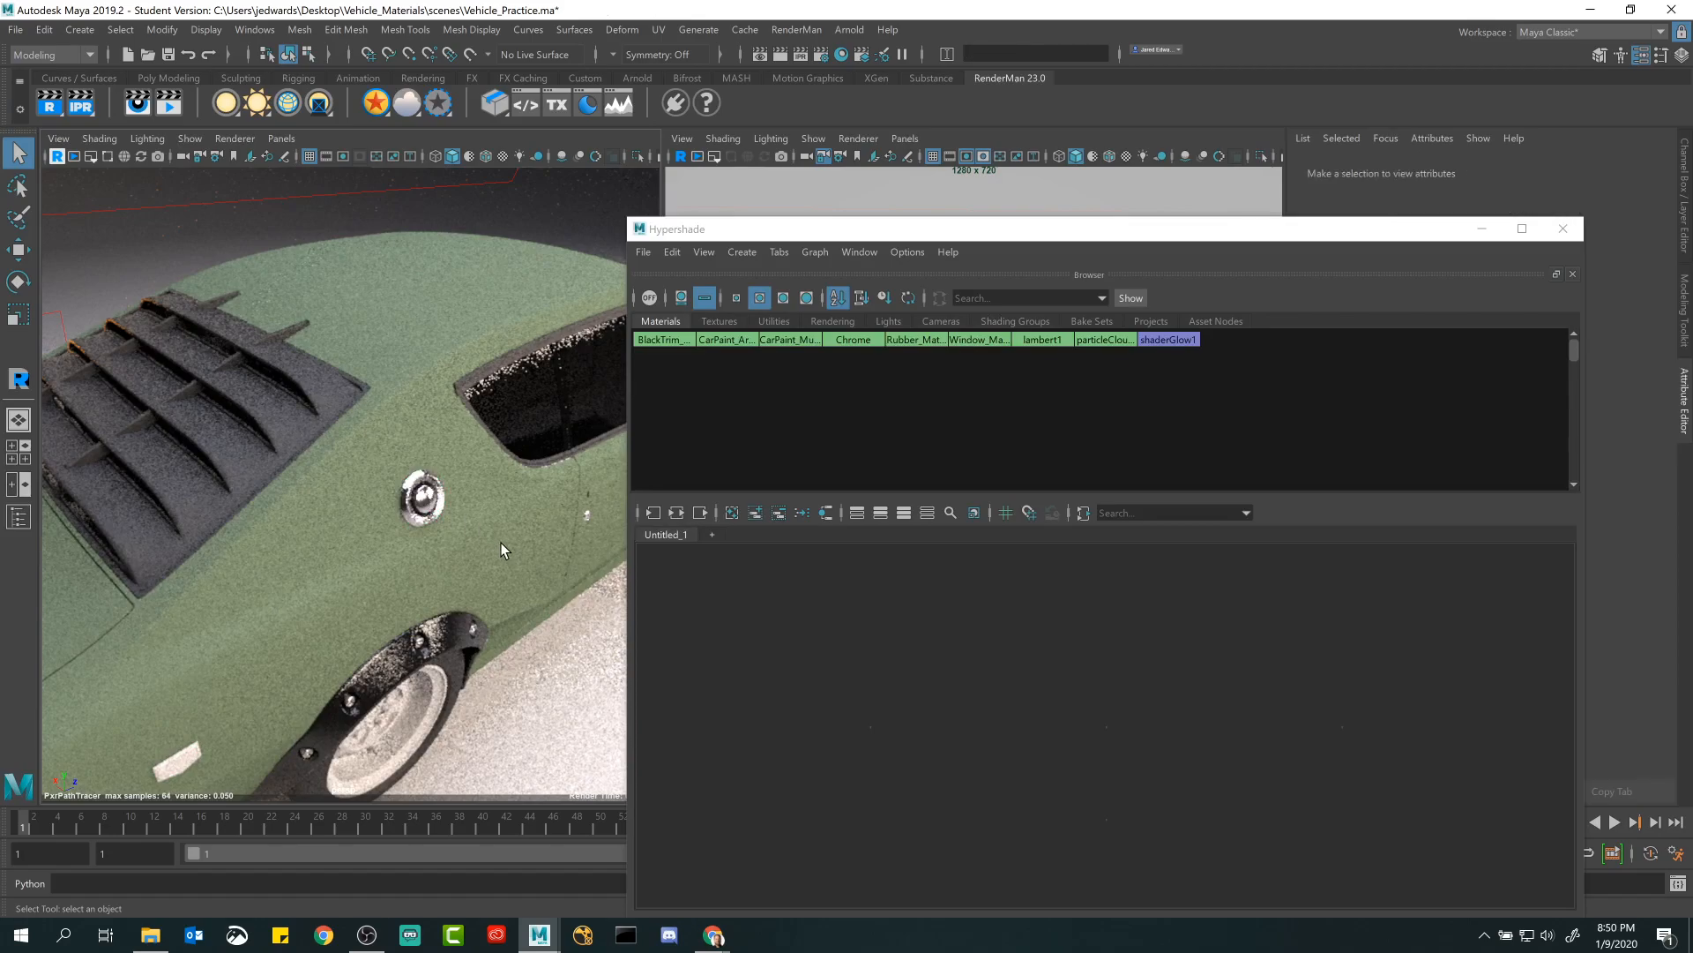
Assign the Chrome material to the rear fender and the front fender.
right_click_drag(563, 511, 450, 496, "alt")
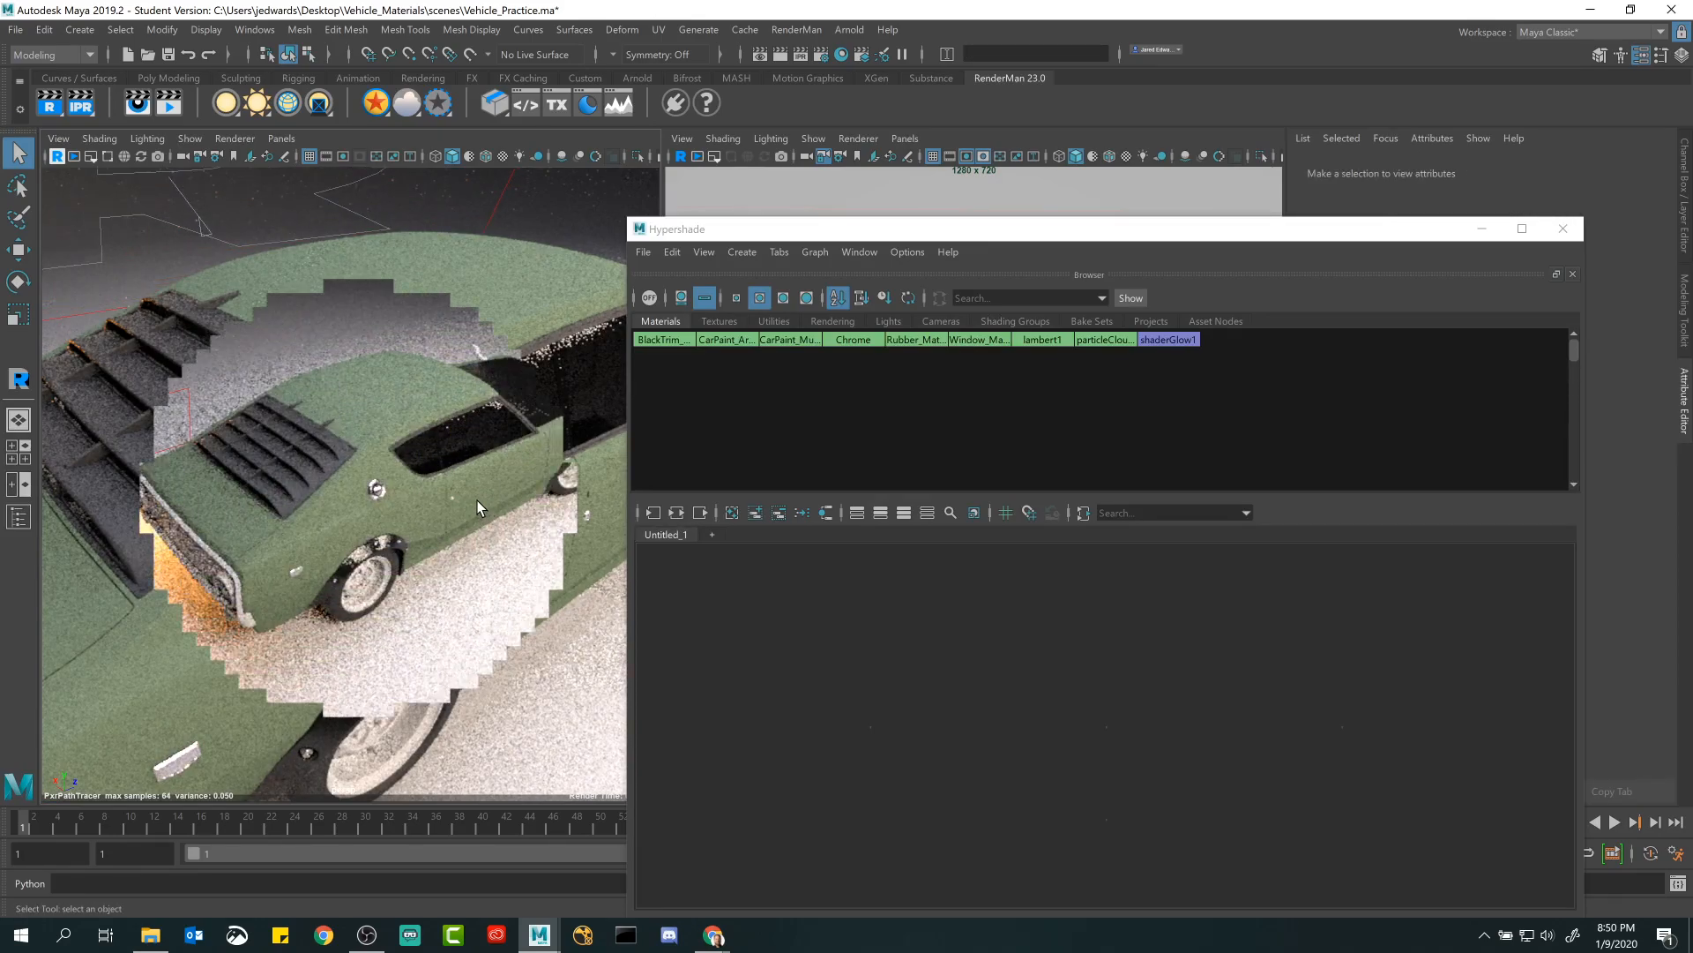
left_click(242, 622)
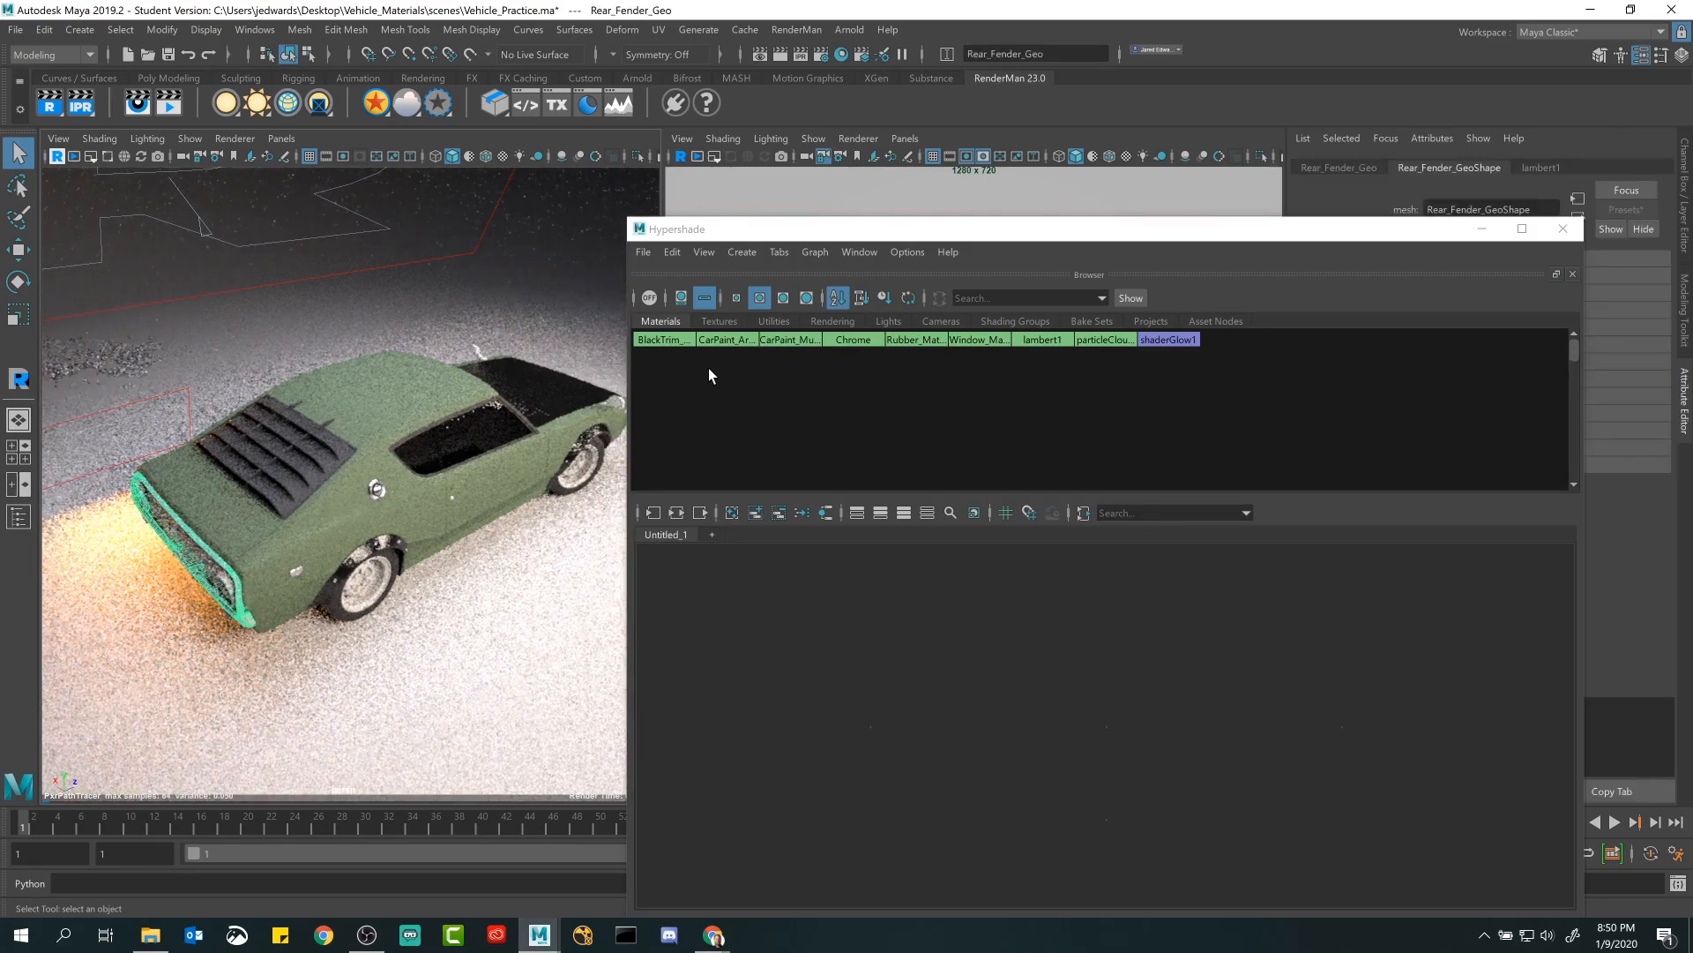
right_click_drag(853, 339, 868, 302)
left_click_drag(453, 564, 442, 537, "alt")
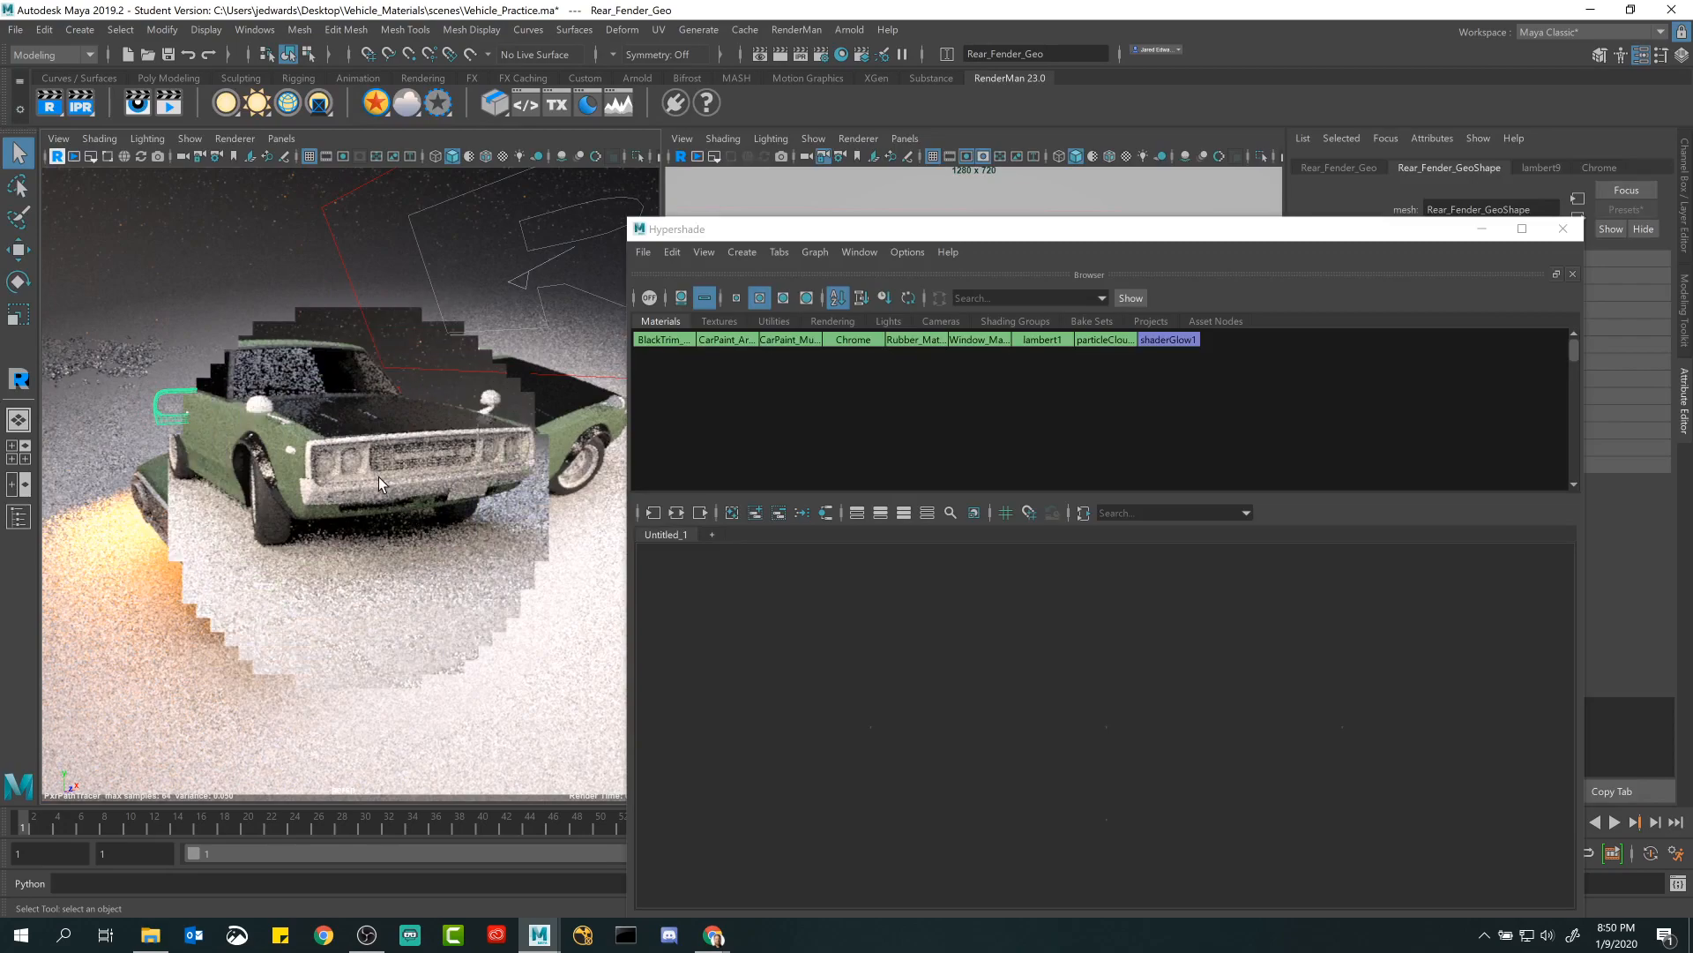
left_click(314, 490)
right_click_drag(842, 344, 849, 294)
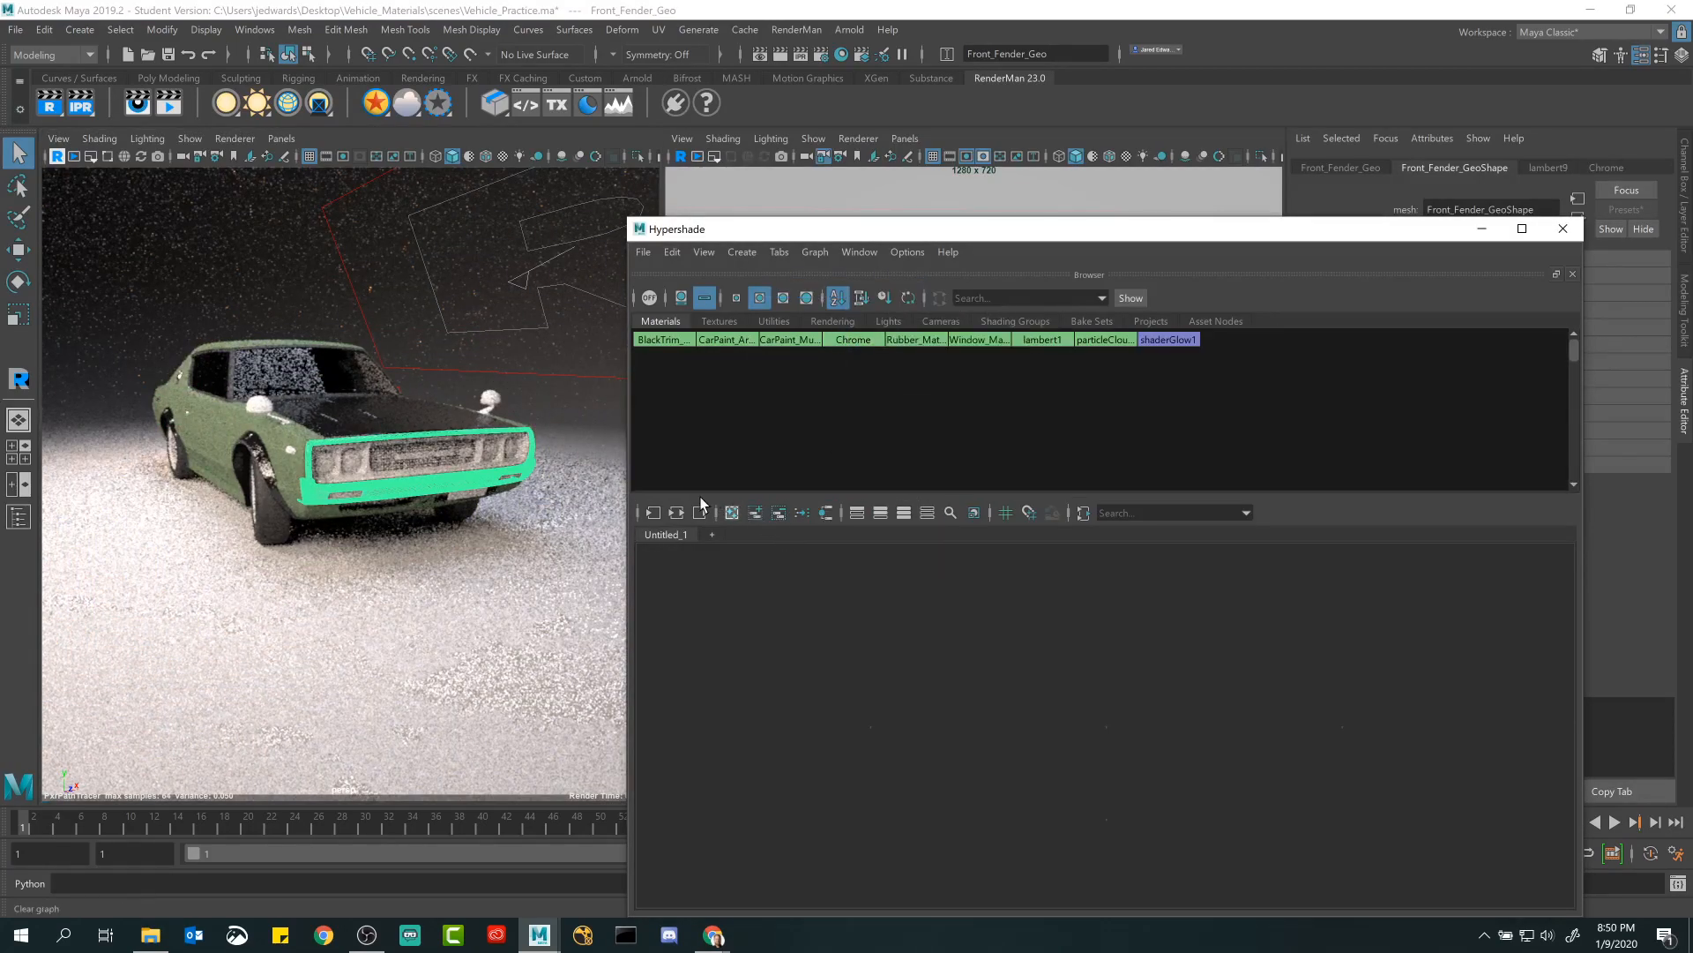
Move the live RenderMan render from the perspective view to a widened Vehicle_Side_Cam view, with the Hypershade minimized.
left_click_drag(1204, 229, 1102, 597)
left_click(59, 161)
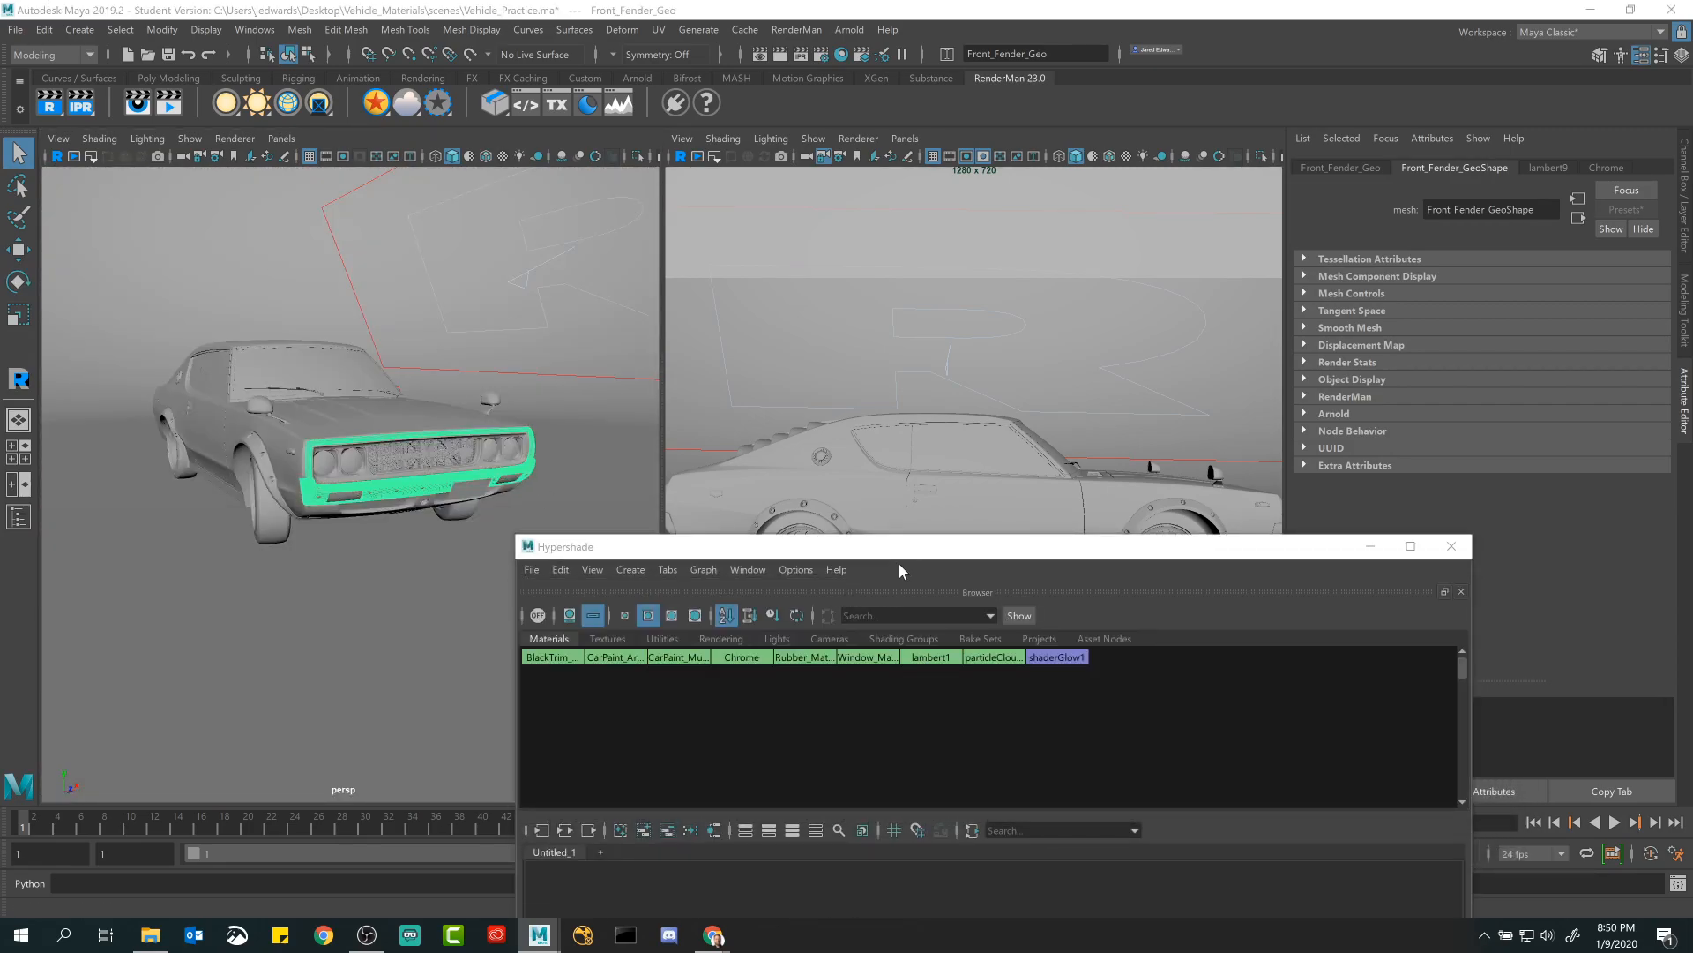
left_click_drag(898, 549, 891, 226)
left_click(1210, 202)
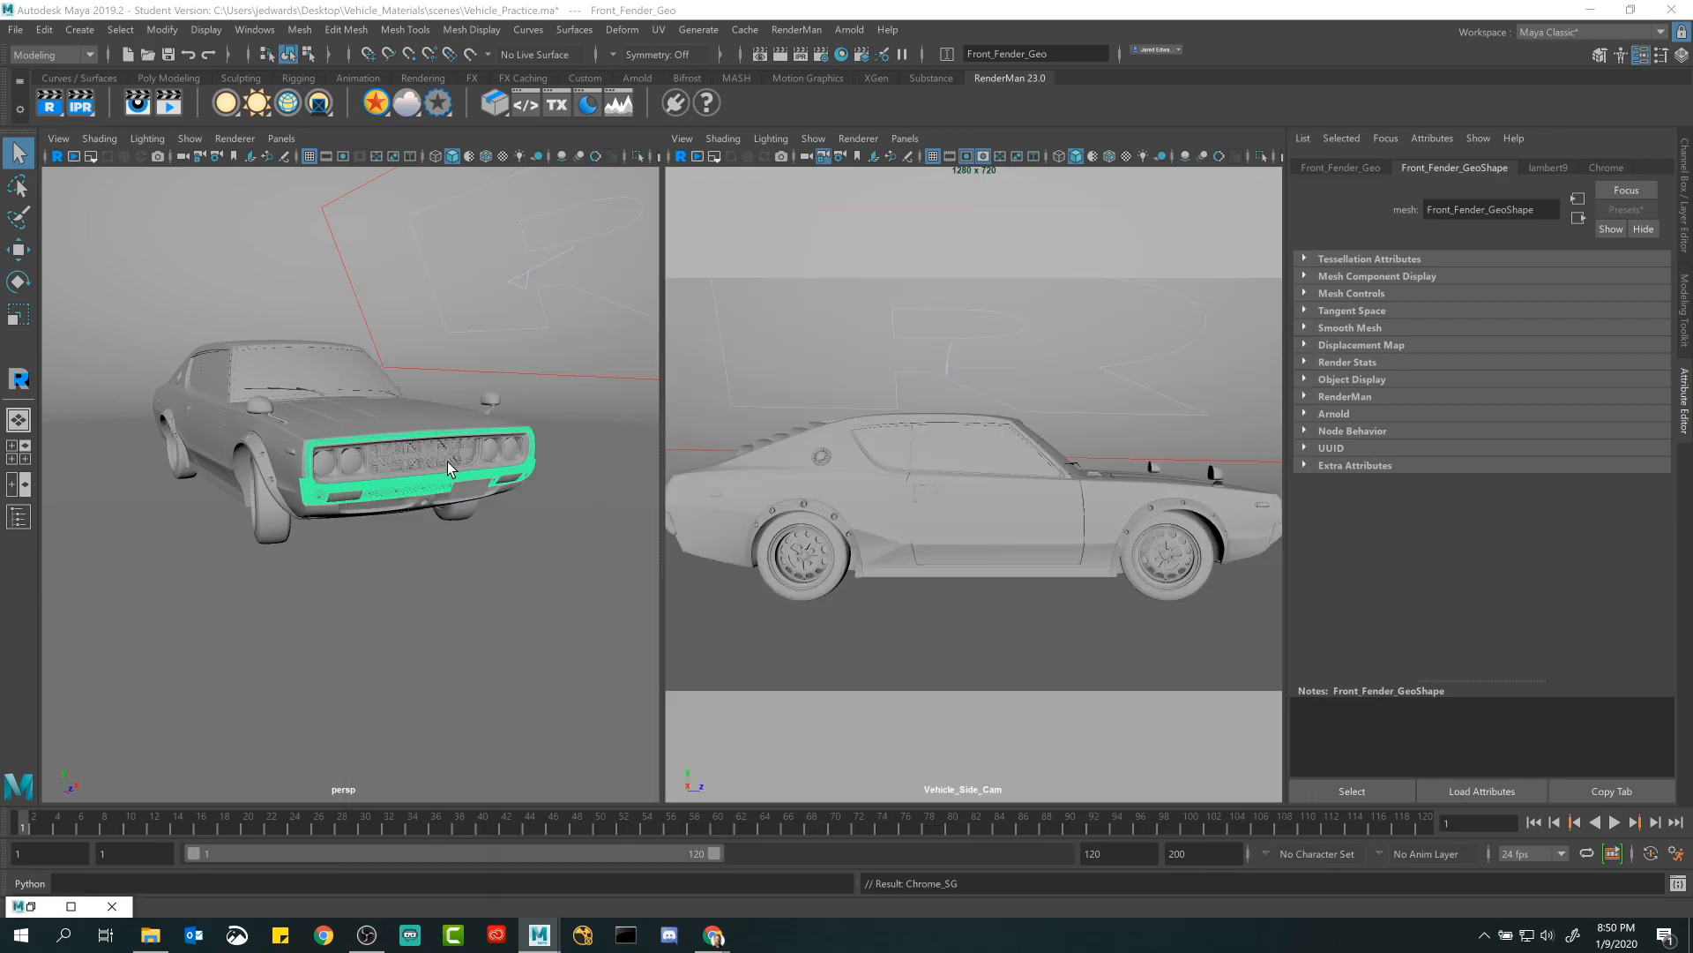
left_click_drag(661, 384, 540, 371)
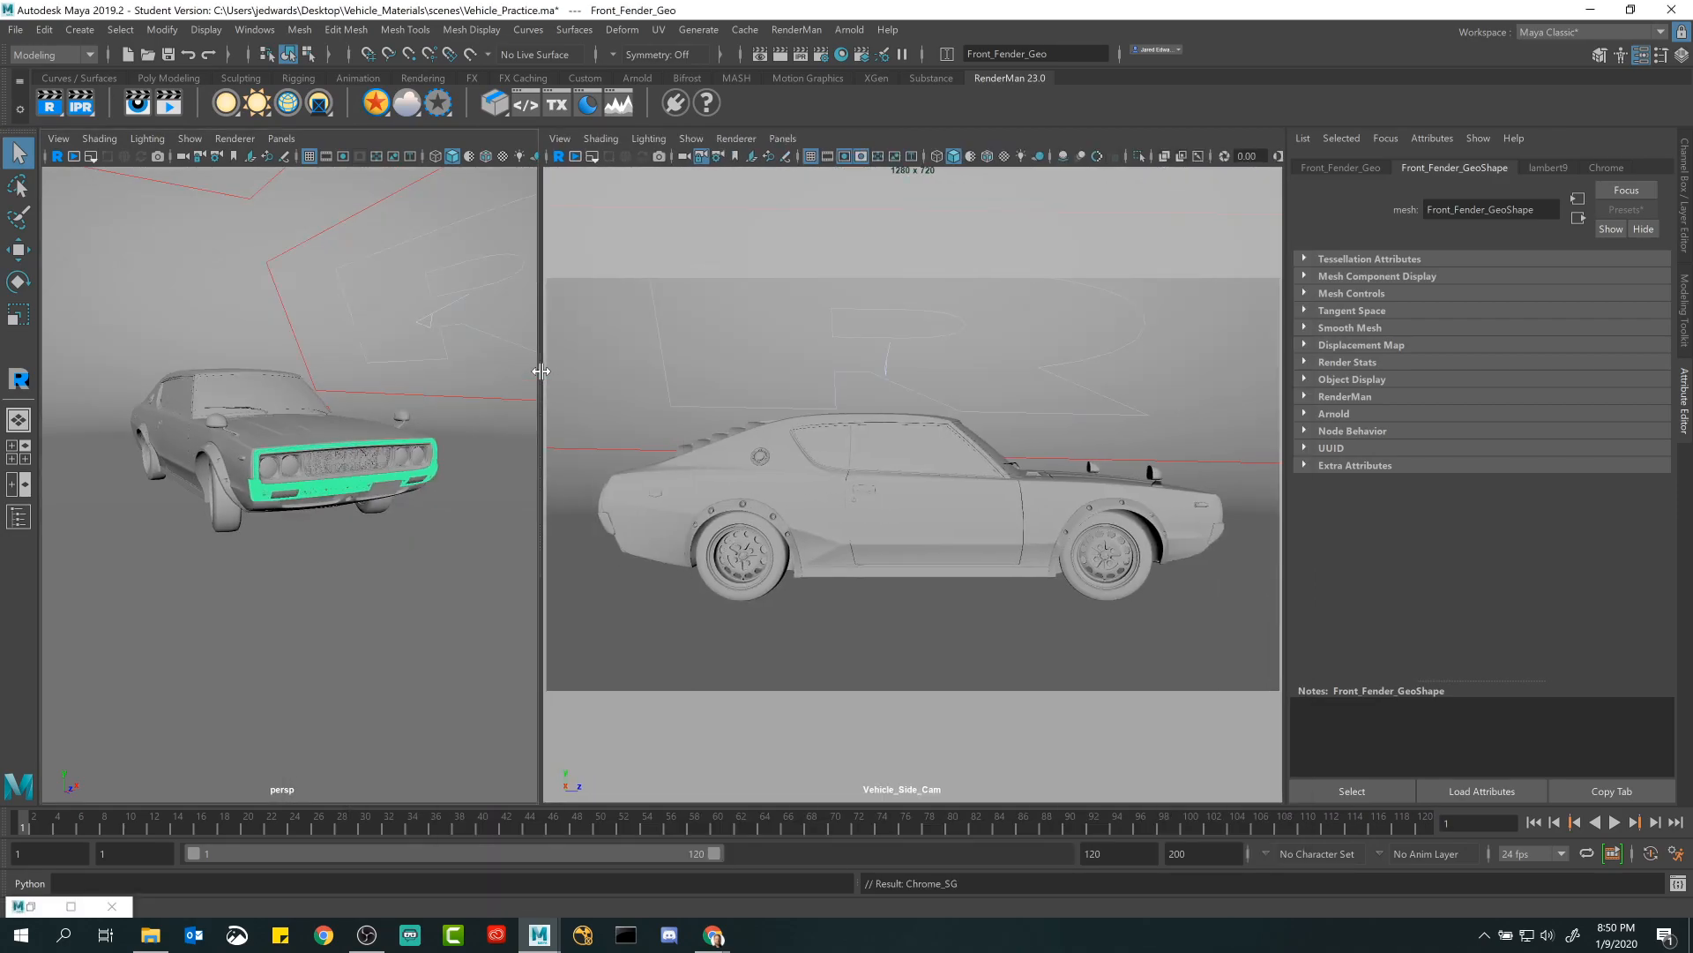
left_click(574, 158)
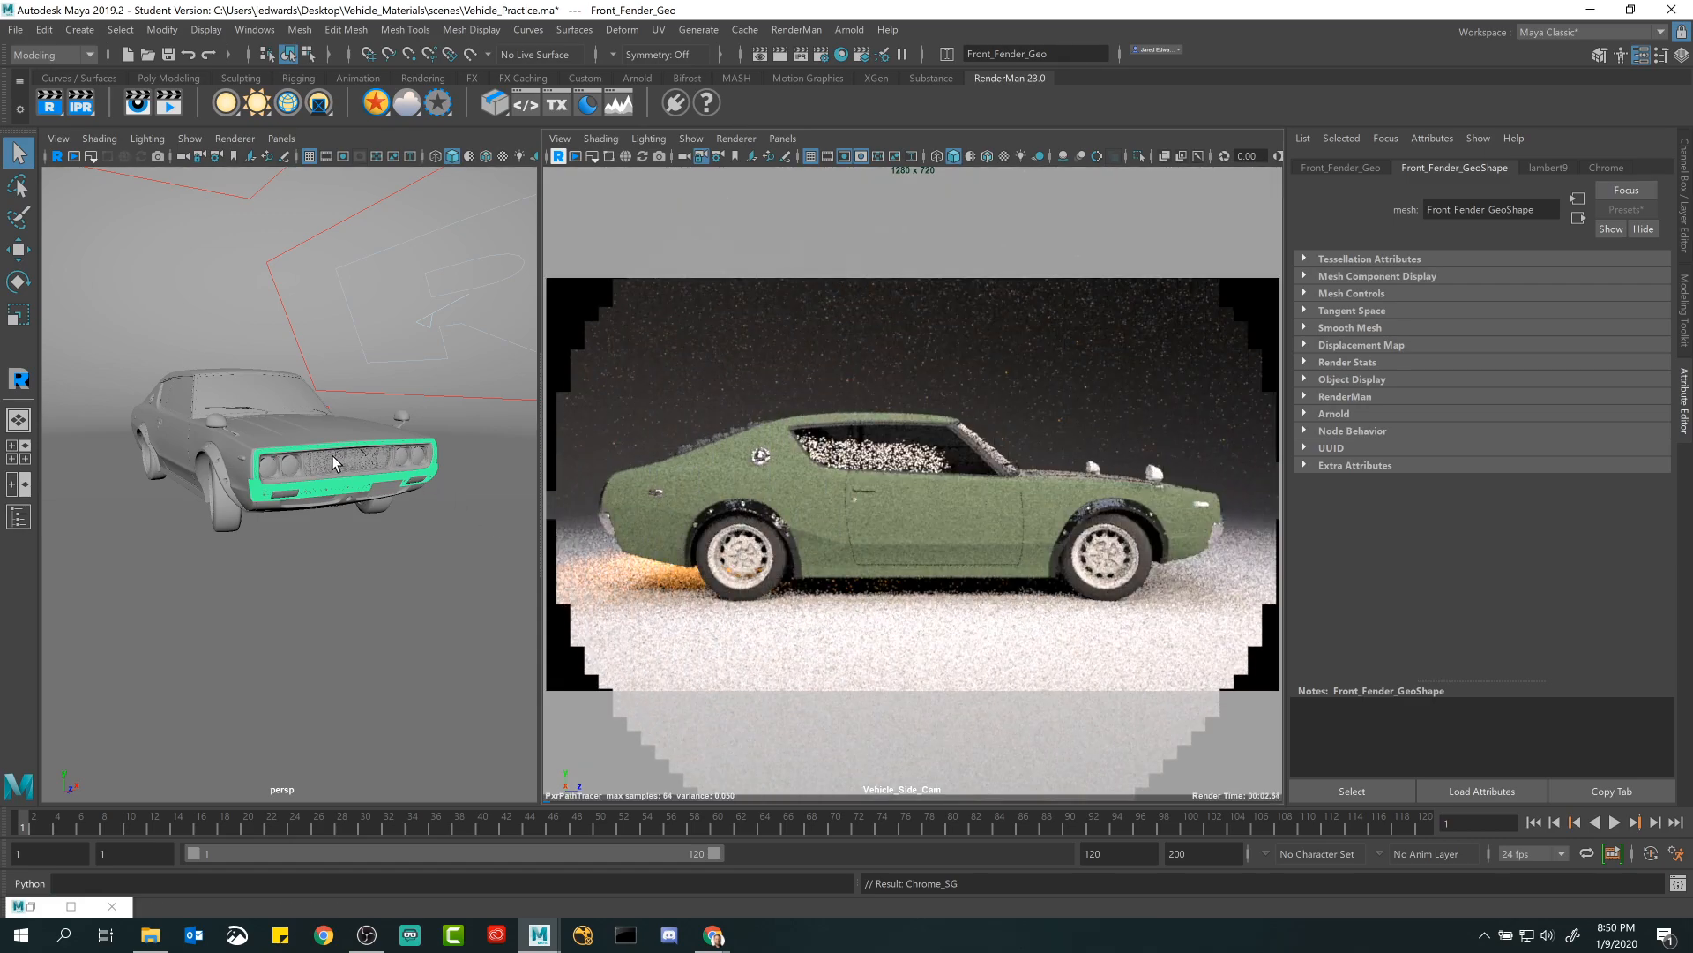
Assign the Chrome material to the side mirrors through the Hypershade, and minimize the Hypershade.
left_click(1156, 474)
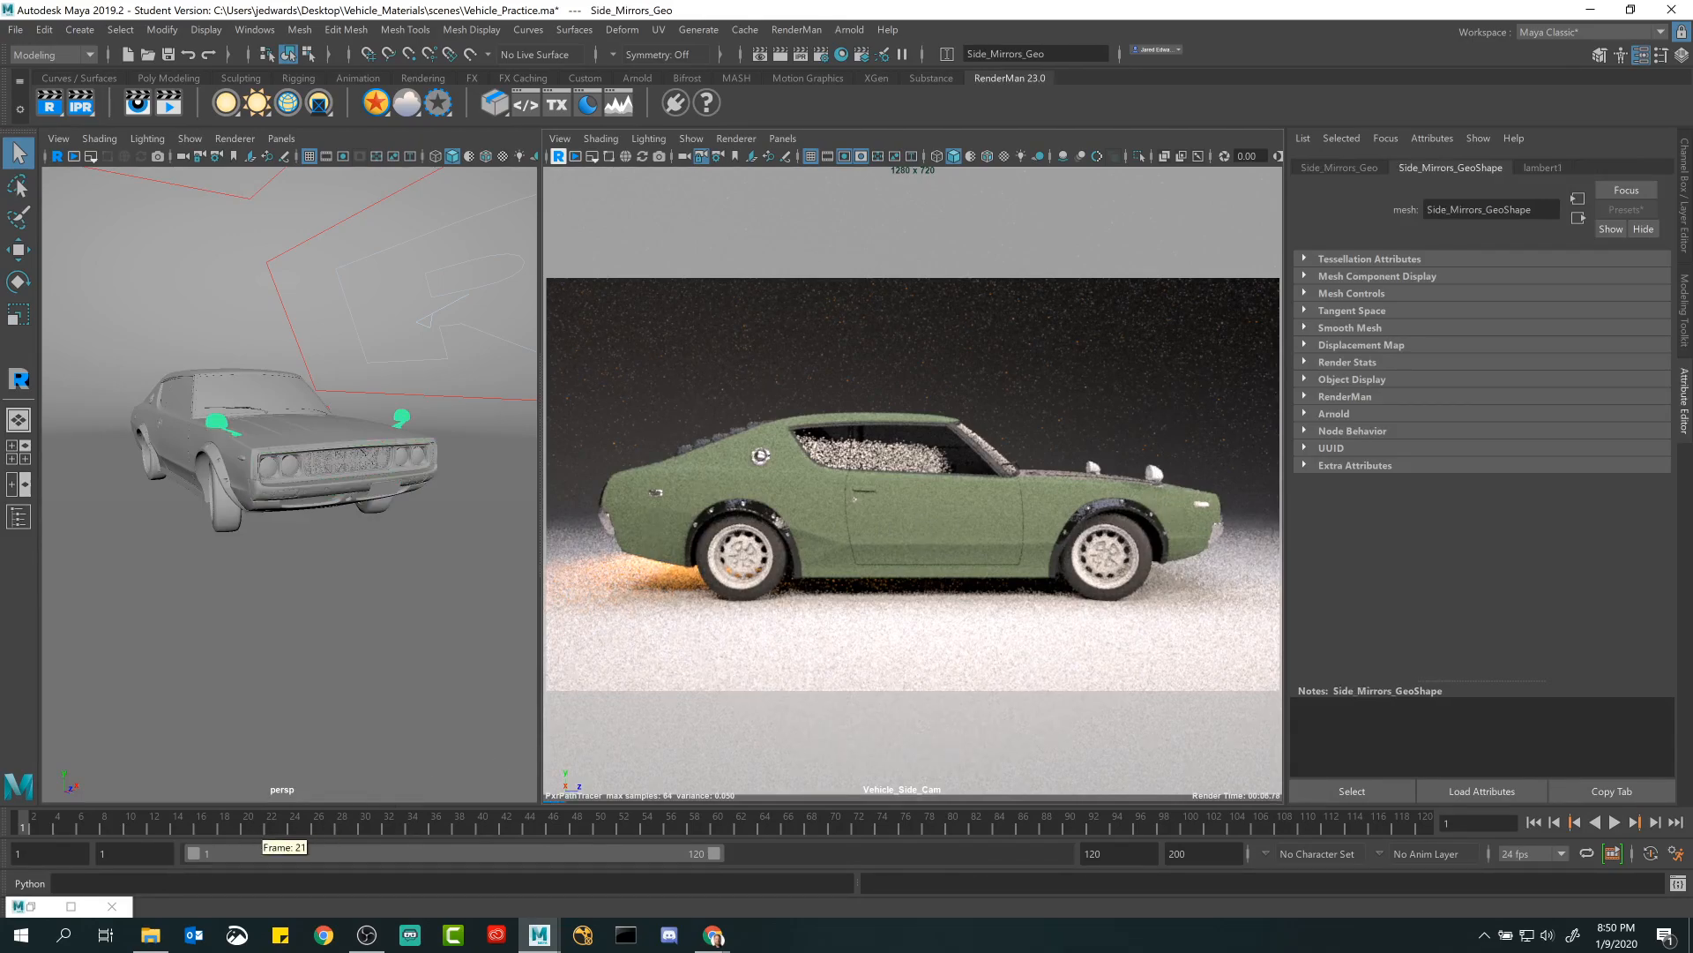
left_click(29, 905)
right_click_drag(573, 315, 572, 266)
left_click(1204, 204)
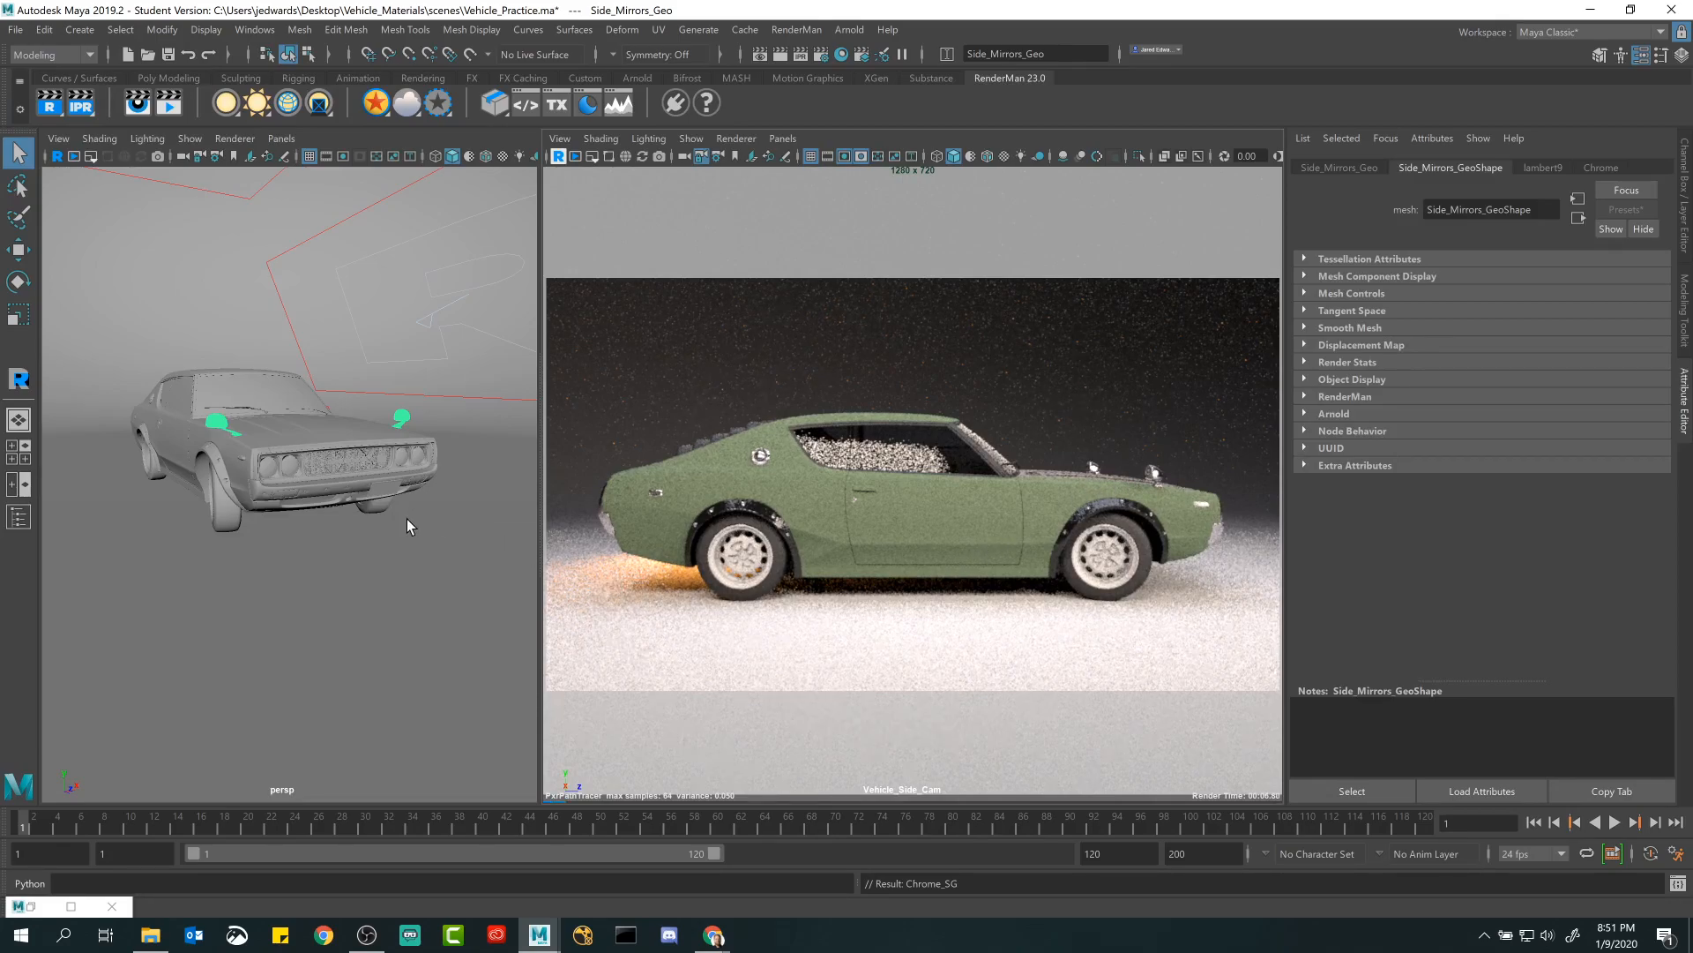
Select the four bolts and the clip on the front passenger wheel, leaving its rim unselected.
left_click_drag(247, 484, 342, 459, "alt")
right_click_drag(343, 459, 327, 485, "alt")
left_click_drag(327, 485, 395, 462, "alt")
middle_click_drag(395, 462, 330, 491, "alt")
right_click_drag(331, 490, 434, 504, "alt")
left_click_drag(434, 504, 450, 492, "alt")
middle_click_drag(450, 492, 375, 443, "alt")
left_click(357, 450)
left_click(285, 425, "shift")
left_click(270, 495, "shift")
left_click(329, 524, "shift")
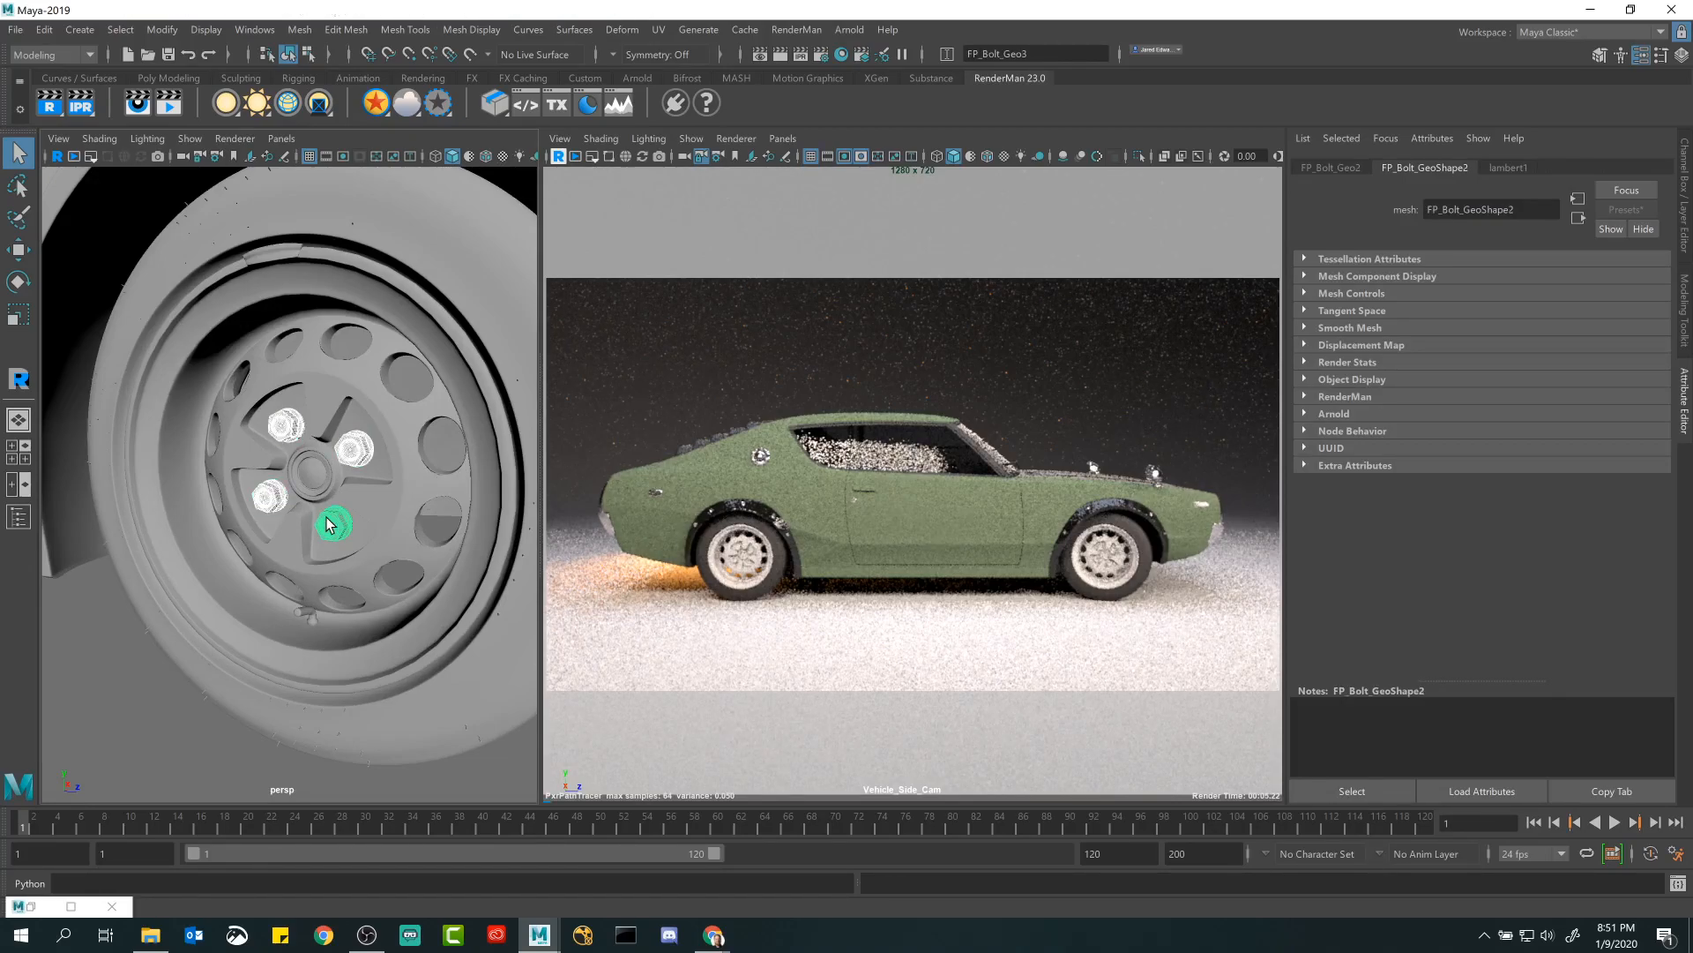
left_click(327, 484, "shift")
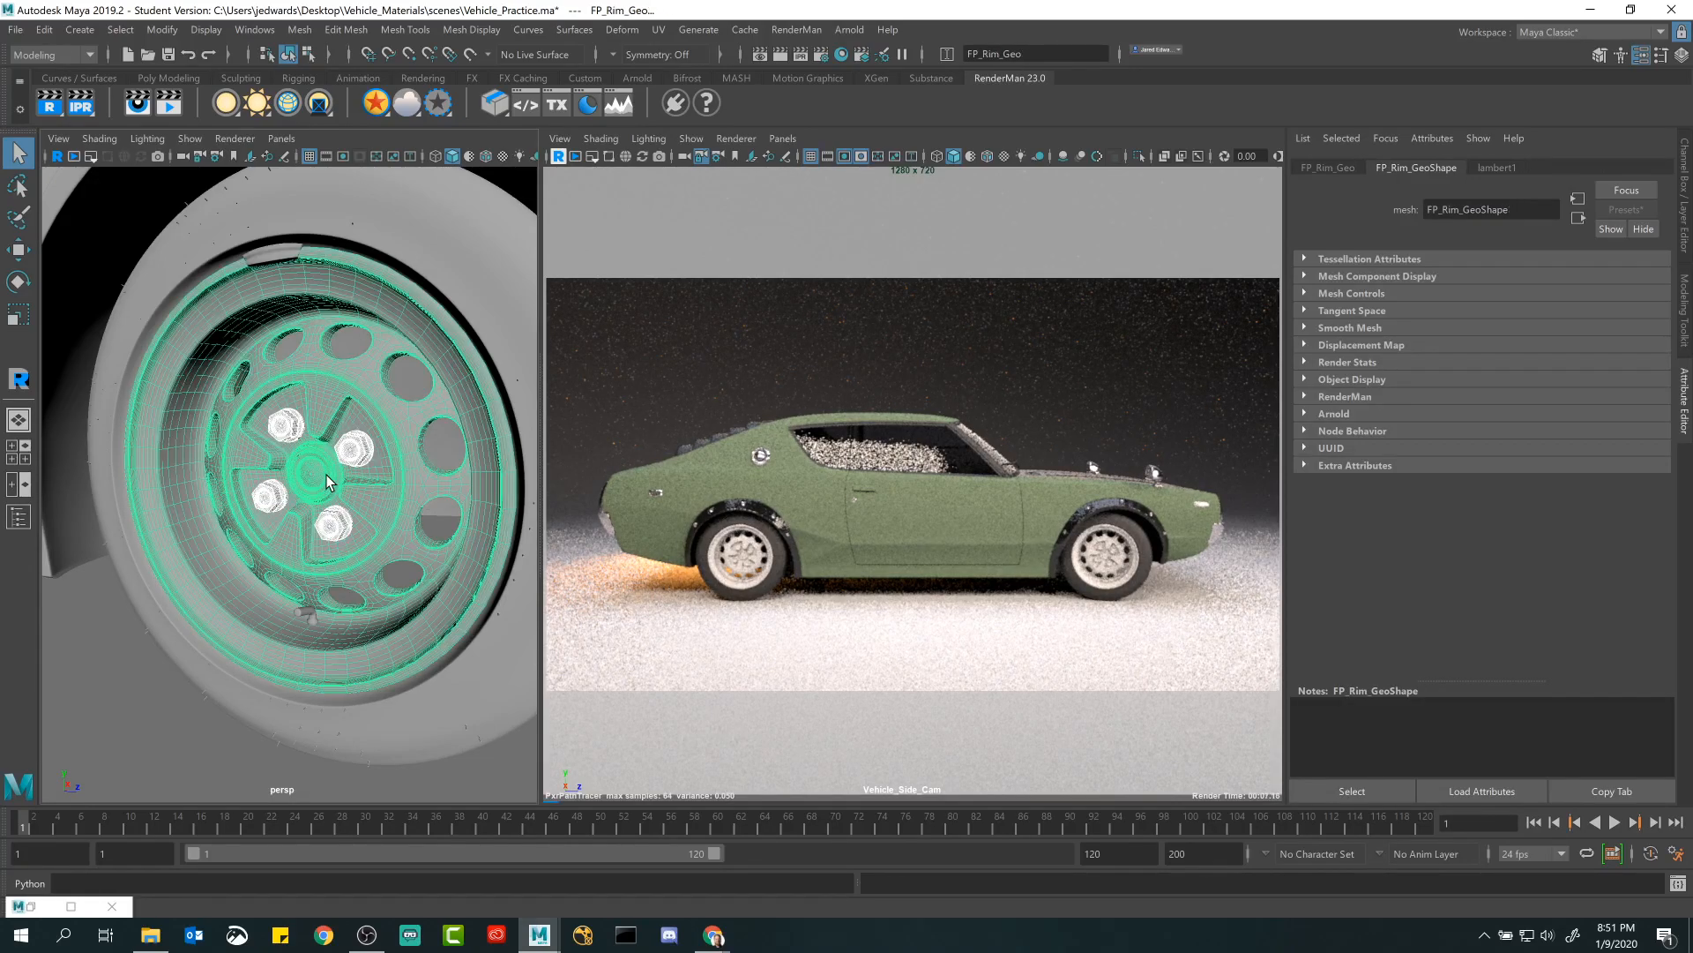
key("ctrl+z")
left_click(282, 253, "shift")
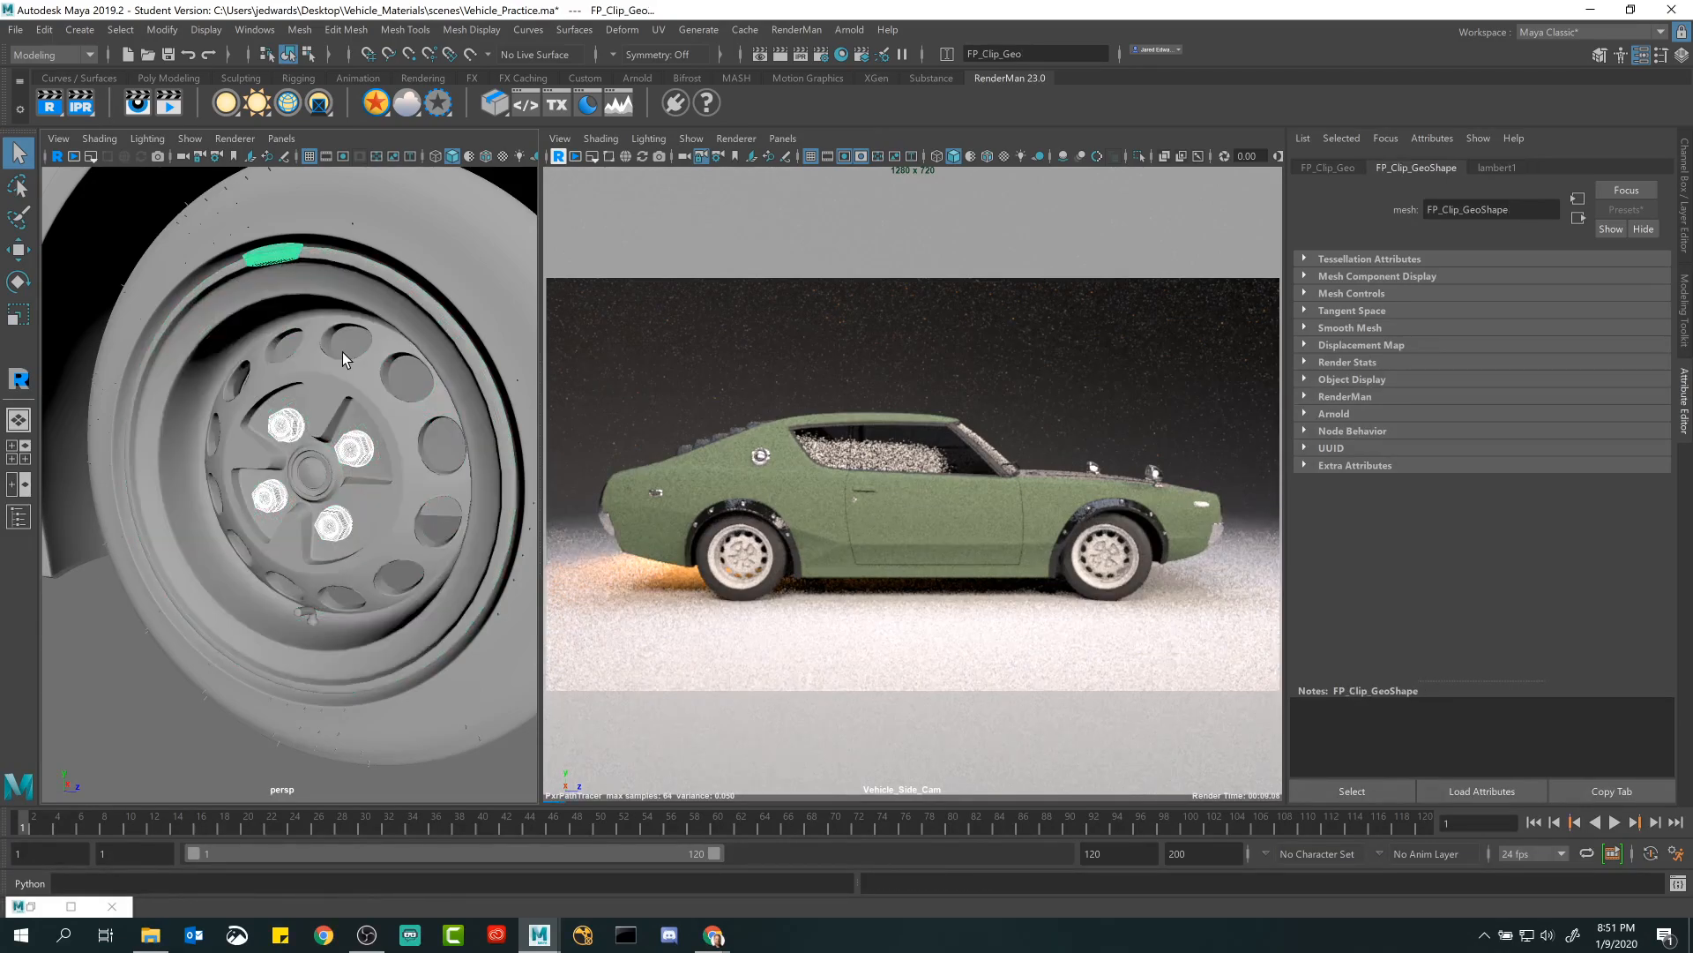
Add the four bolts and the clip of the rear passenger wheel to the selection, without its rim.
right_click_drag(402, 425, 305, 416, "alt")
middle_click_drag(180, 378, 476, 402, "alt")
right_click_drag(214, 402, 284, 457, "alt")
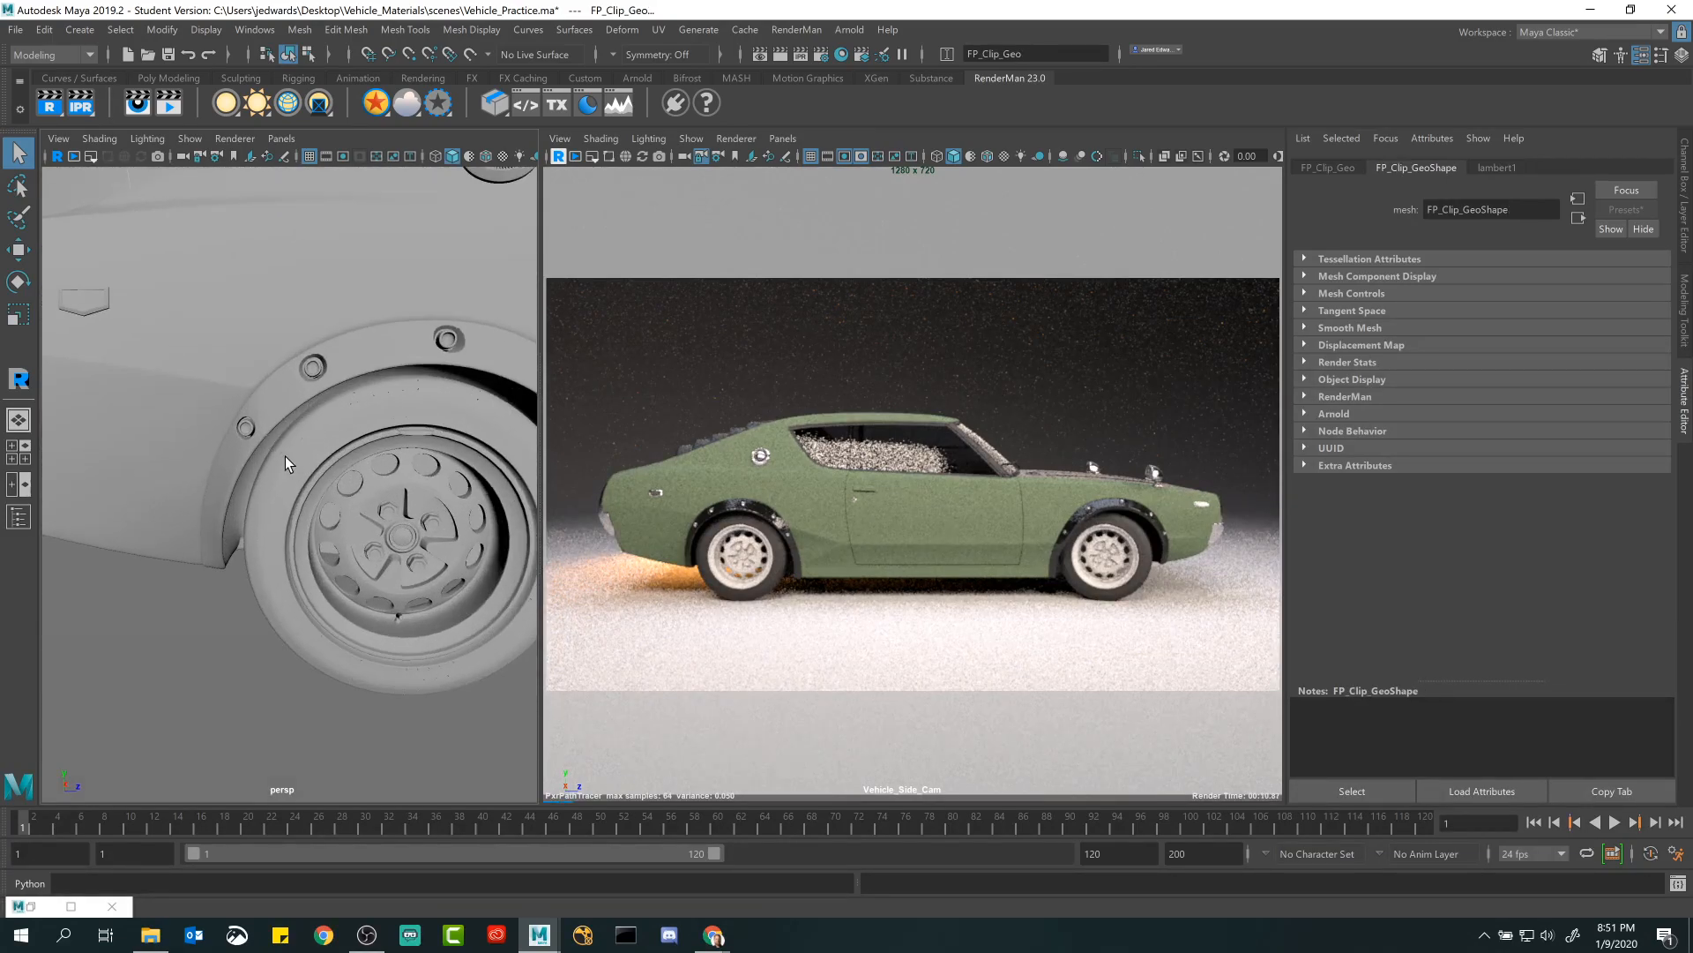
middle_click_drag(284, 457, 228, 442, "alt")
right_click_drag(227, 443, 293, 478, "alt")
left_click(346, 519)
left_click(408, 579, "shift")
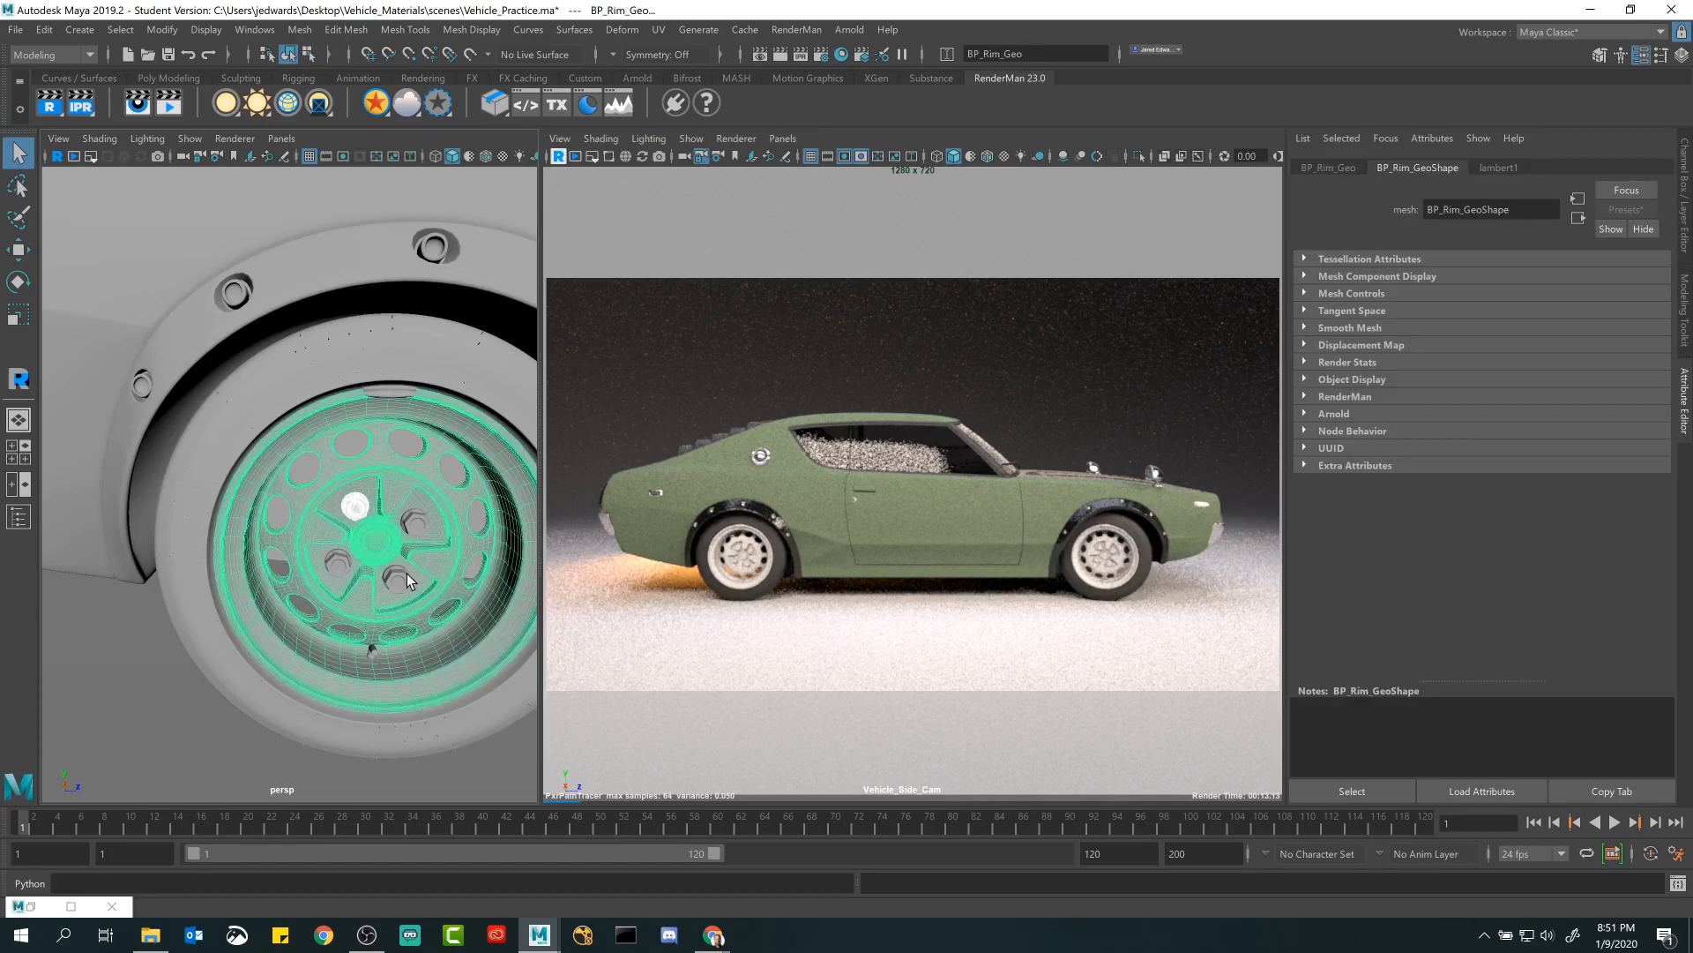
key("ctrl+z")
left_click(415, 523, "shift")
left_click(397, 579, "shift")
left_click(337, 561, "shift")
left_click(397, 388, "shift")
Assign the Chrome material to the selected wheel bolts and clips, minimize the Hypershade, and restart the Vehicle_Side_Cam viewport render.
right_click_drag(397, 388, 308, 292, "alt")
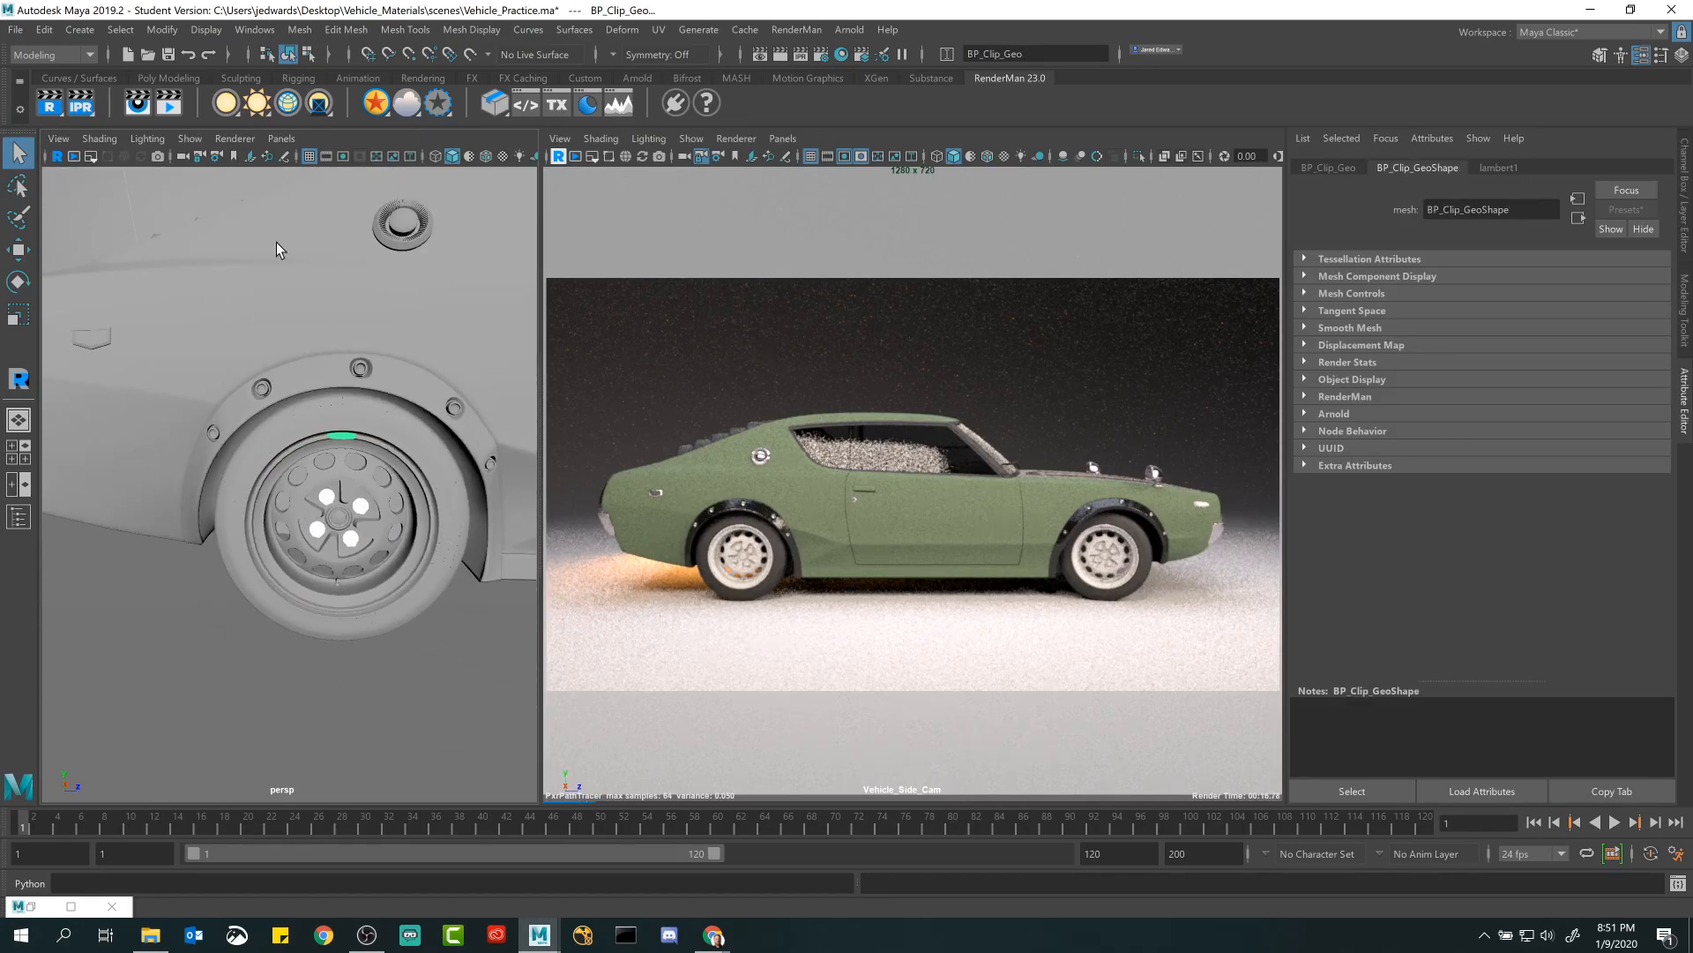
left_click(44, 30)
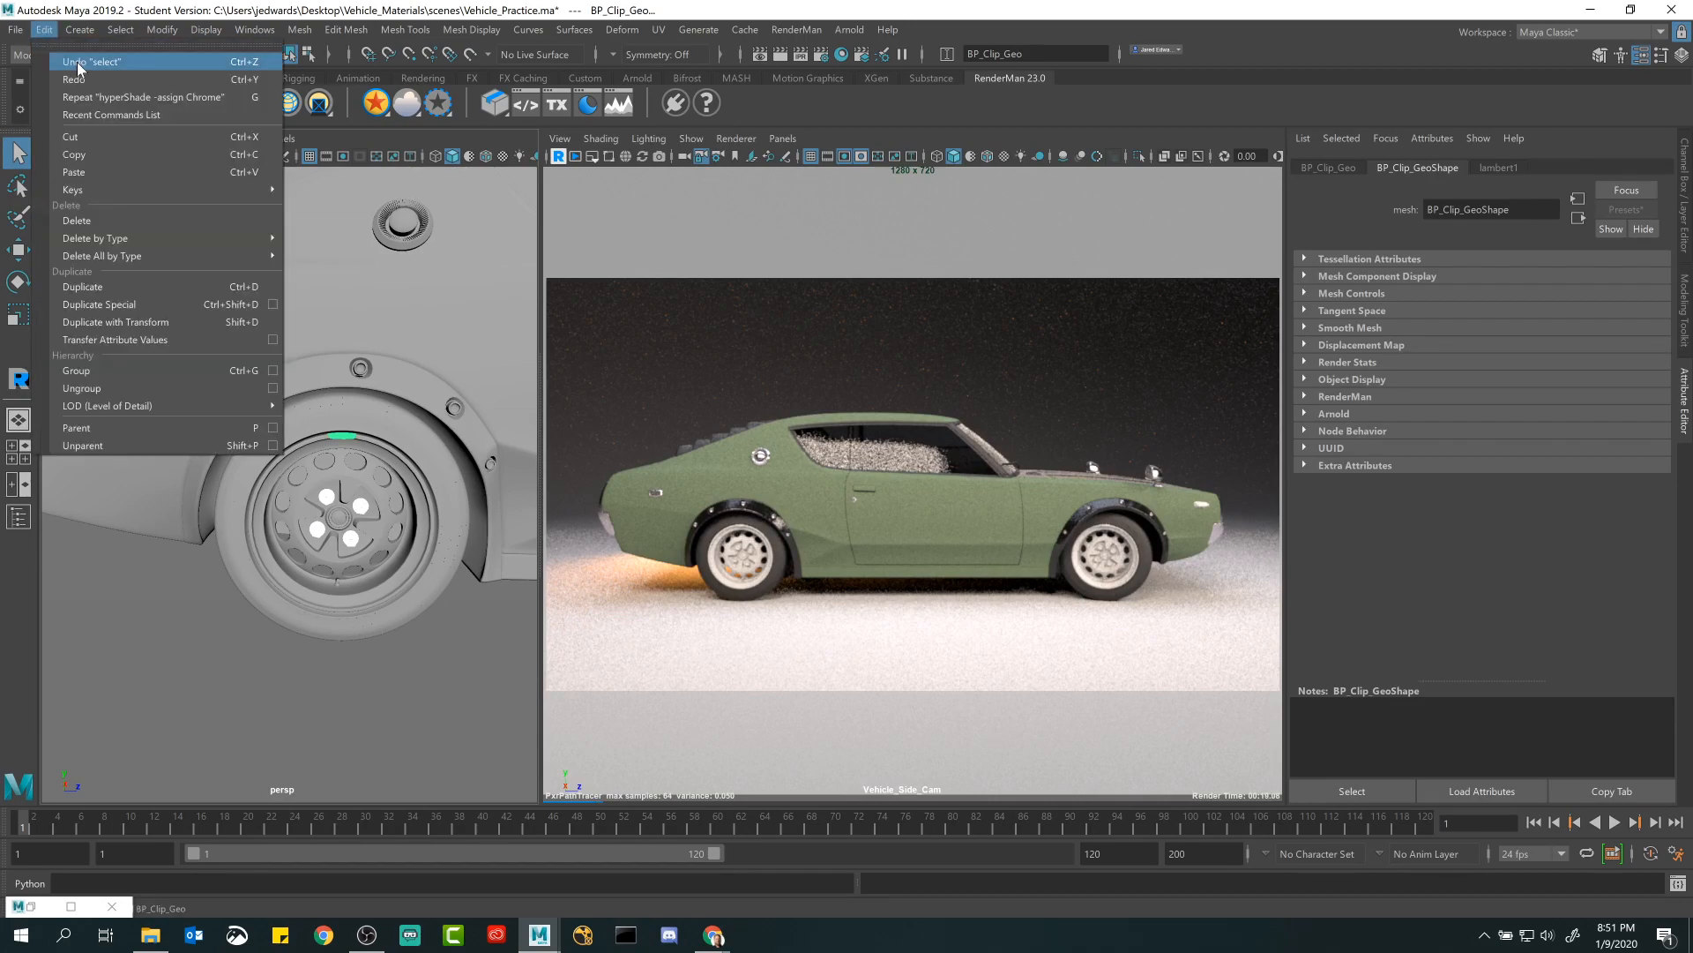
left_click(44, 30)
right_click_drag(397, 339, 264, 340, "alt")
middle_click_drag(132, 353, 183, 371, "alt")
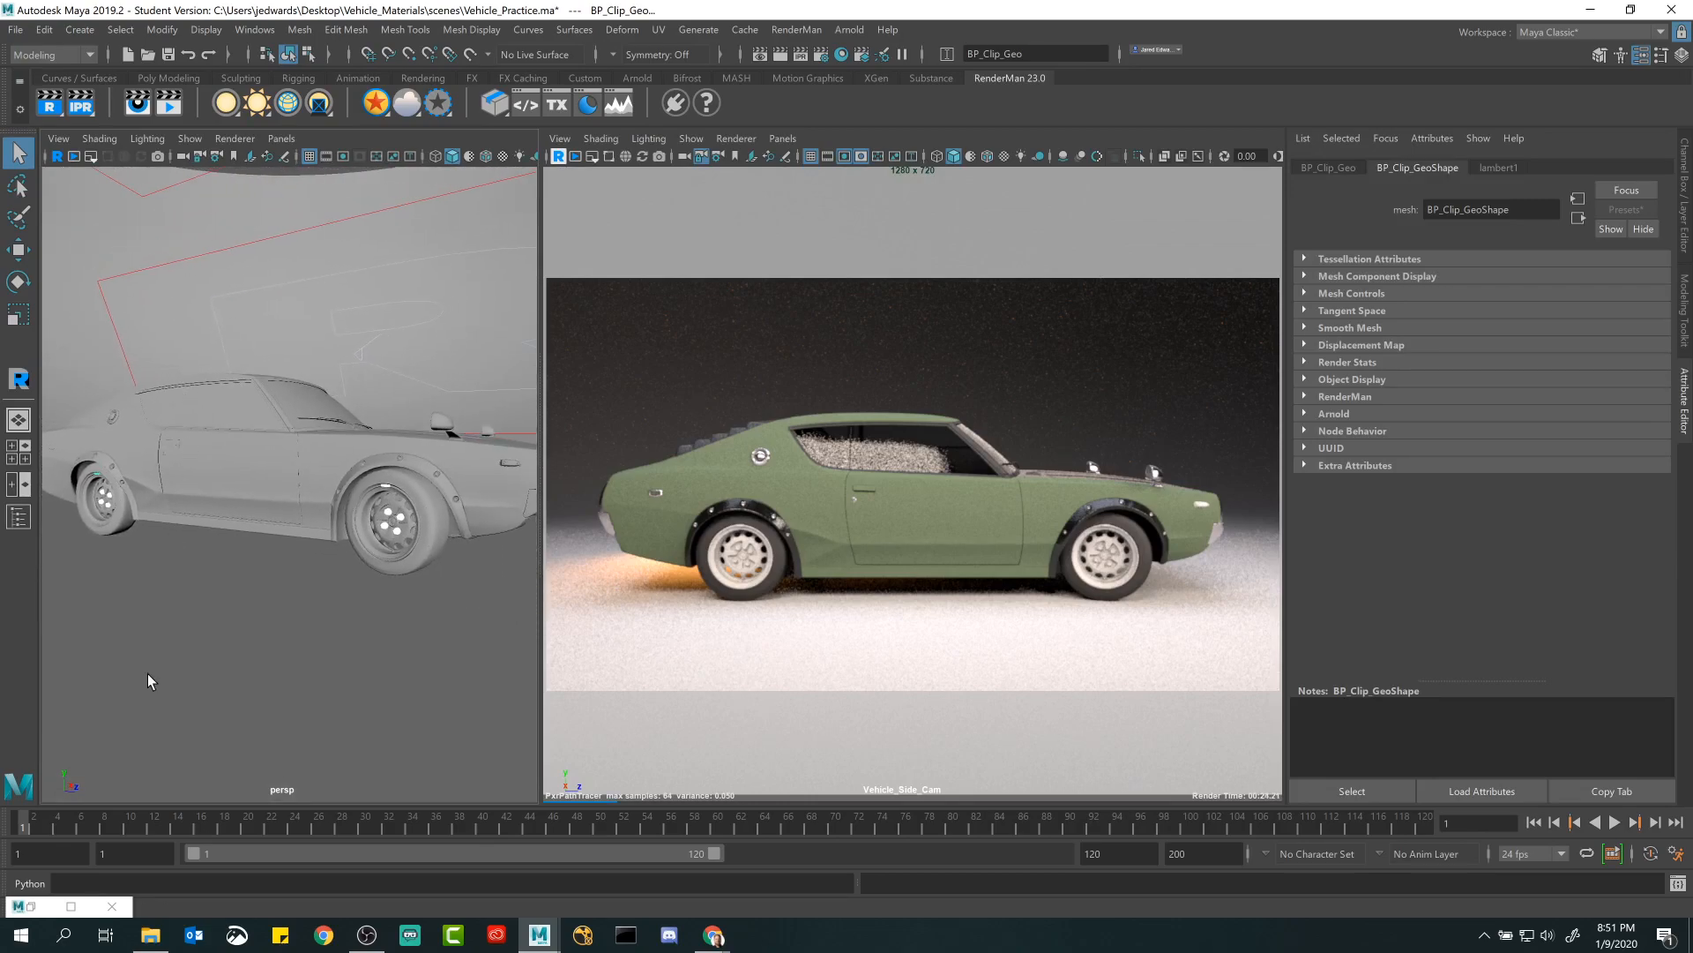
left_click(32, 907)
right_click_drag(559, 314, 573, 265)
left_click(1202, 203)
left_click(560, 157)
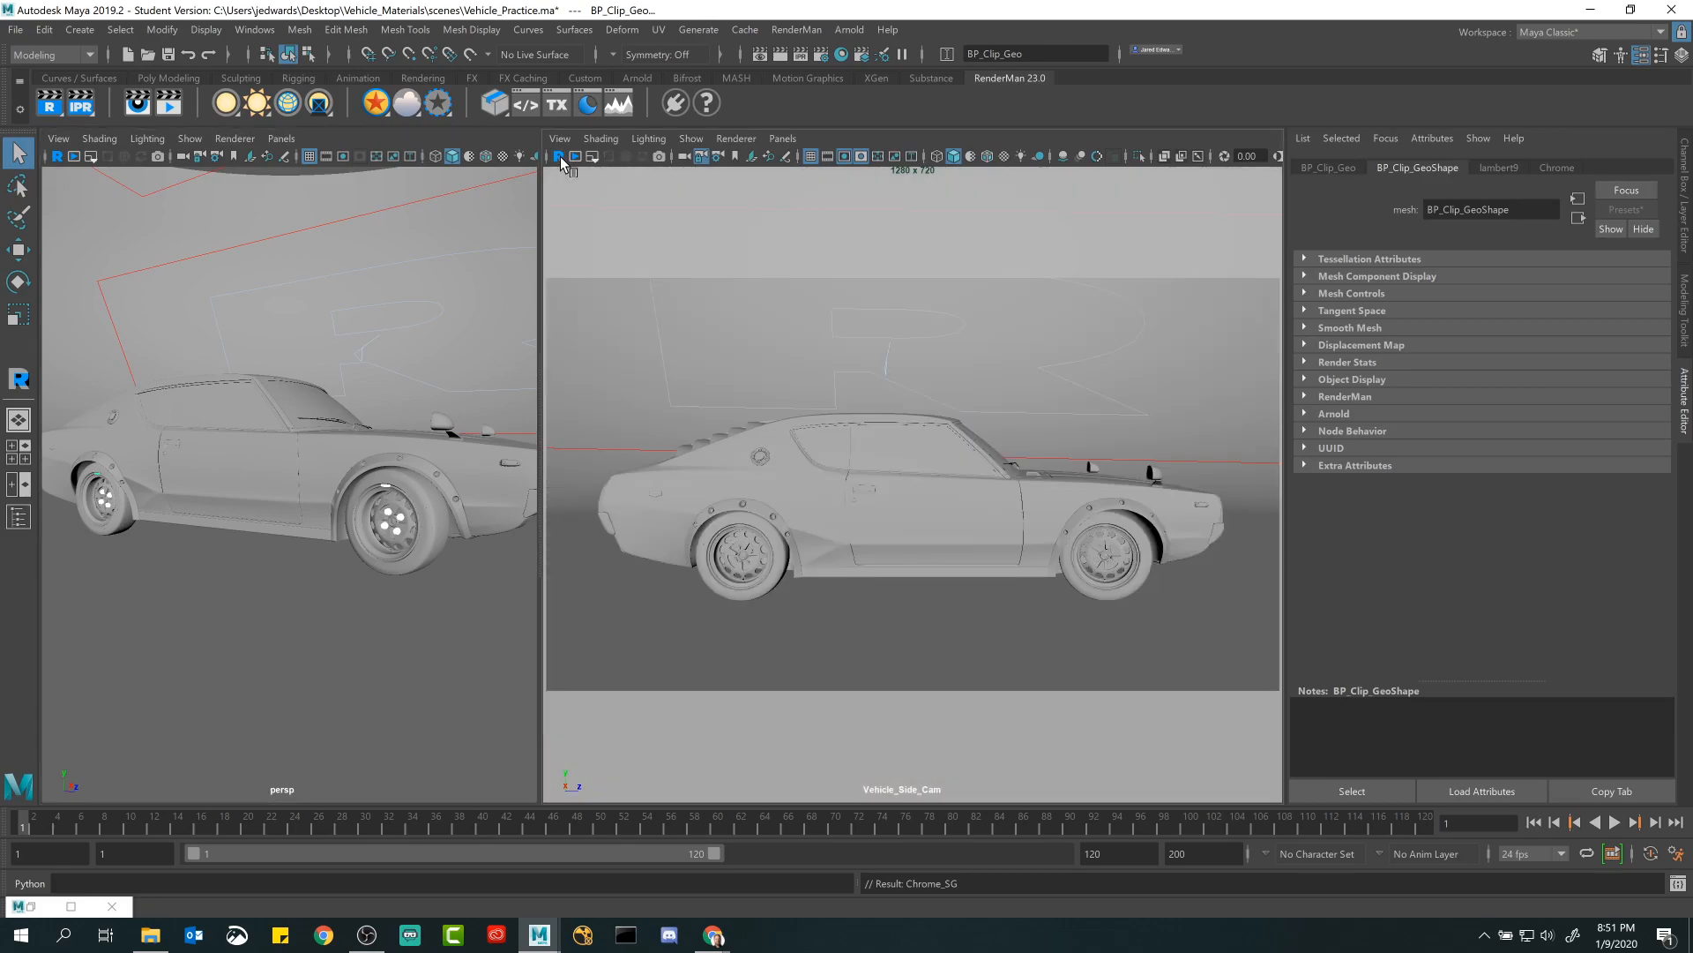
left_click(559, 157)
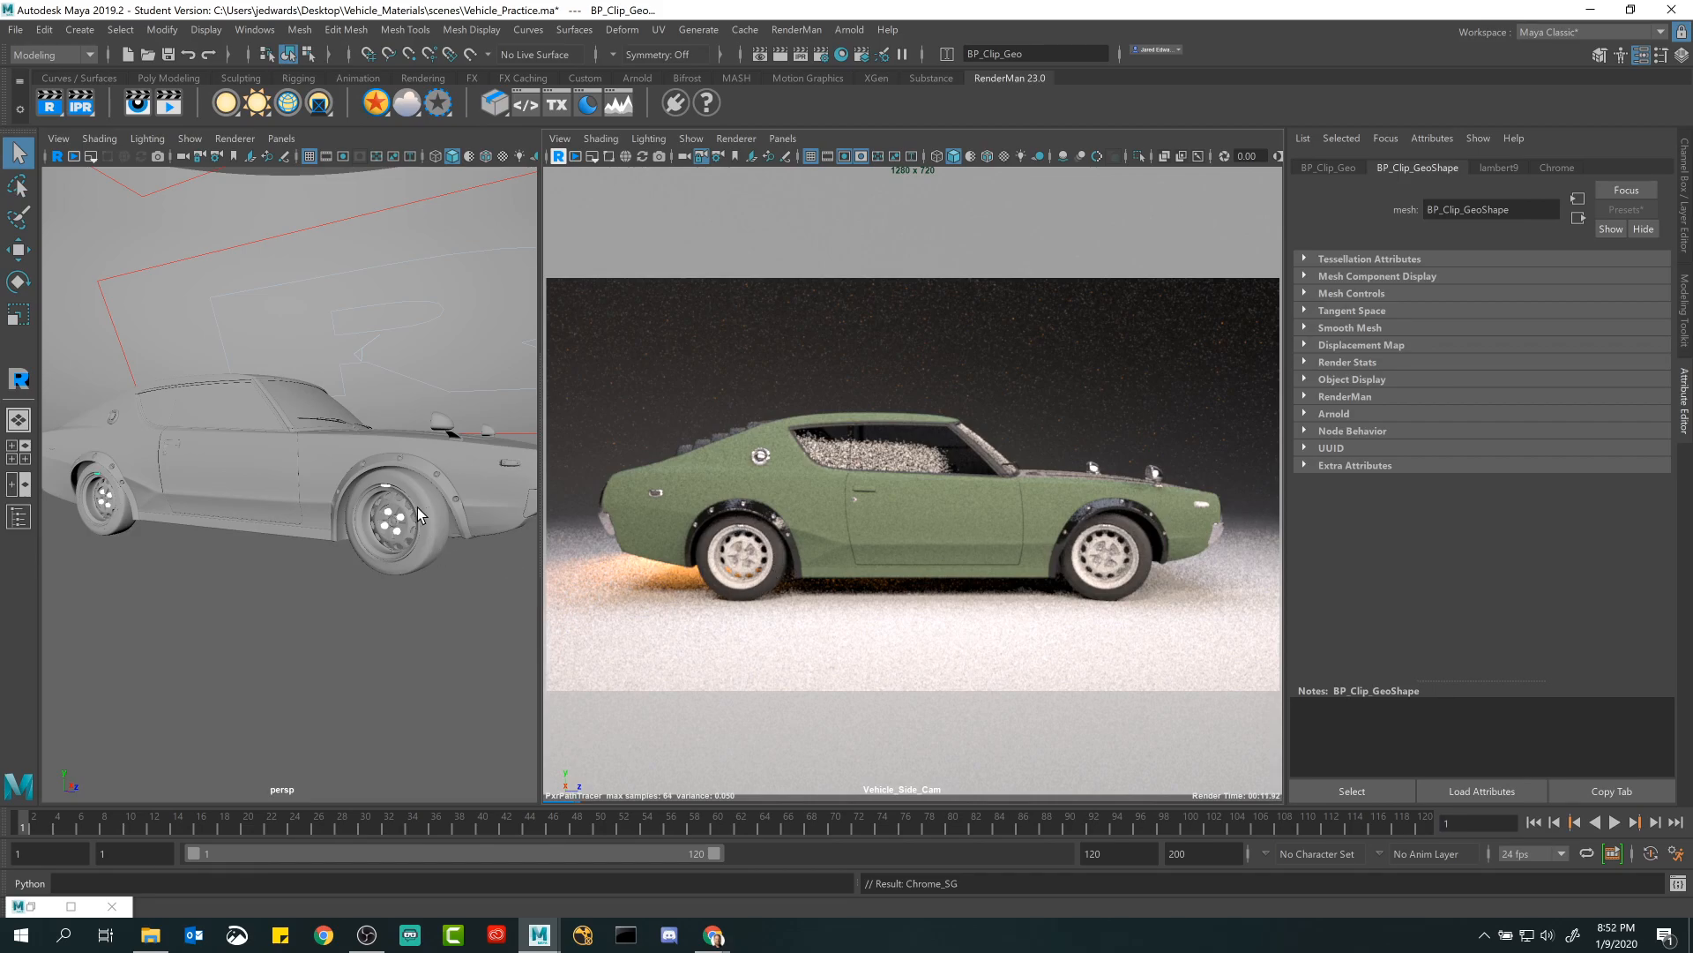
Select the front passenger wheel rim and restore the Hypershade, positioned clear of the perspective viewport.
scroll(416, 507, "up", 8)
scroll(379, 540, "up", 2)
left_click(401, 455)
scroll(405, 454, "up", 3)
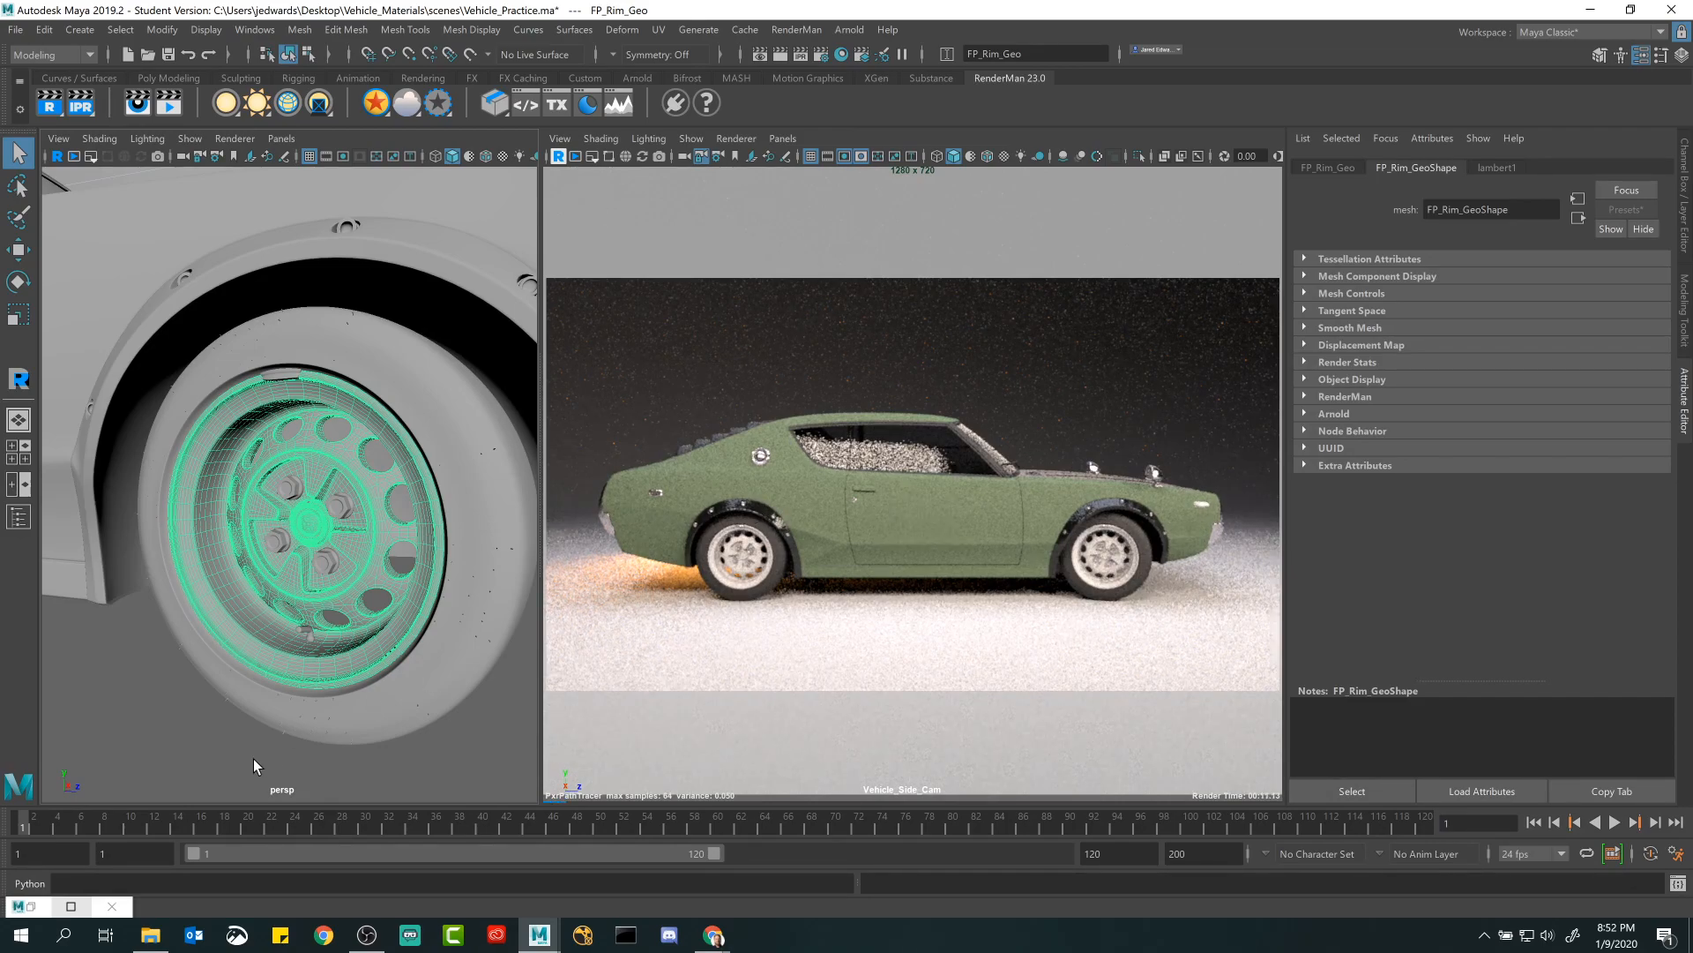
left_click(71, 905)
left_click_drag(851, 261, 1059, 450)
Add the other three wheel rims to the selection, assign BlackTrim_Material to all of them, and minimize the Hypershade.
scroll(464, 488, "down", 8)
left_click_drag(464, 488, 404, 469, "alt")
middle_click_drag(404, 468, 524, 492, "alt")
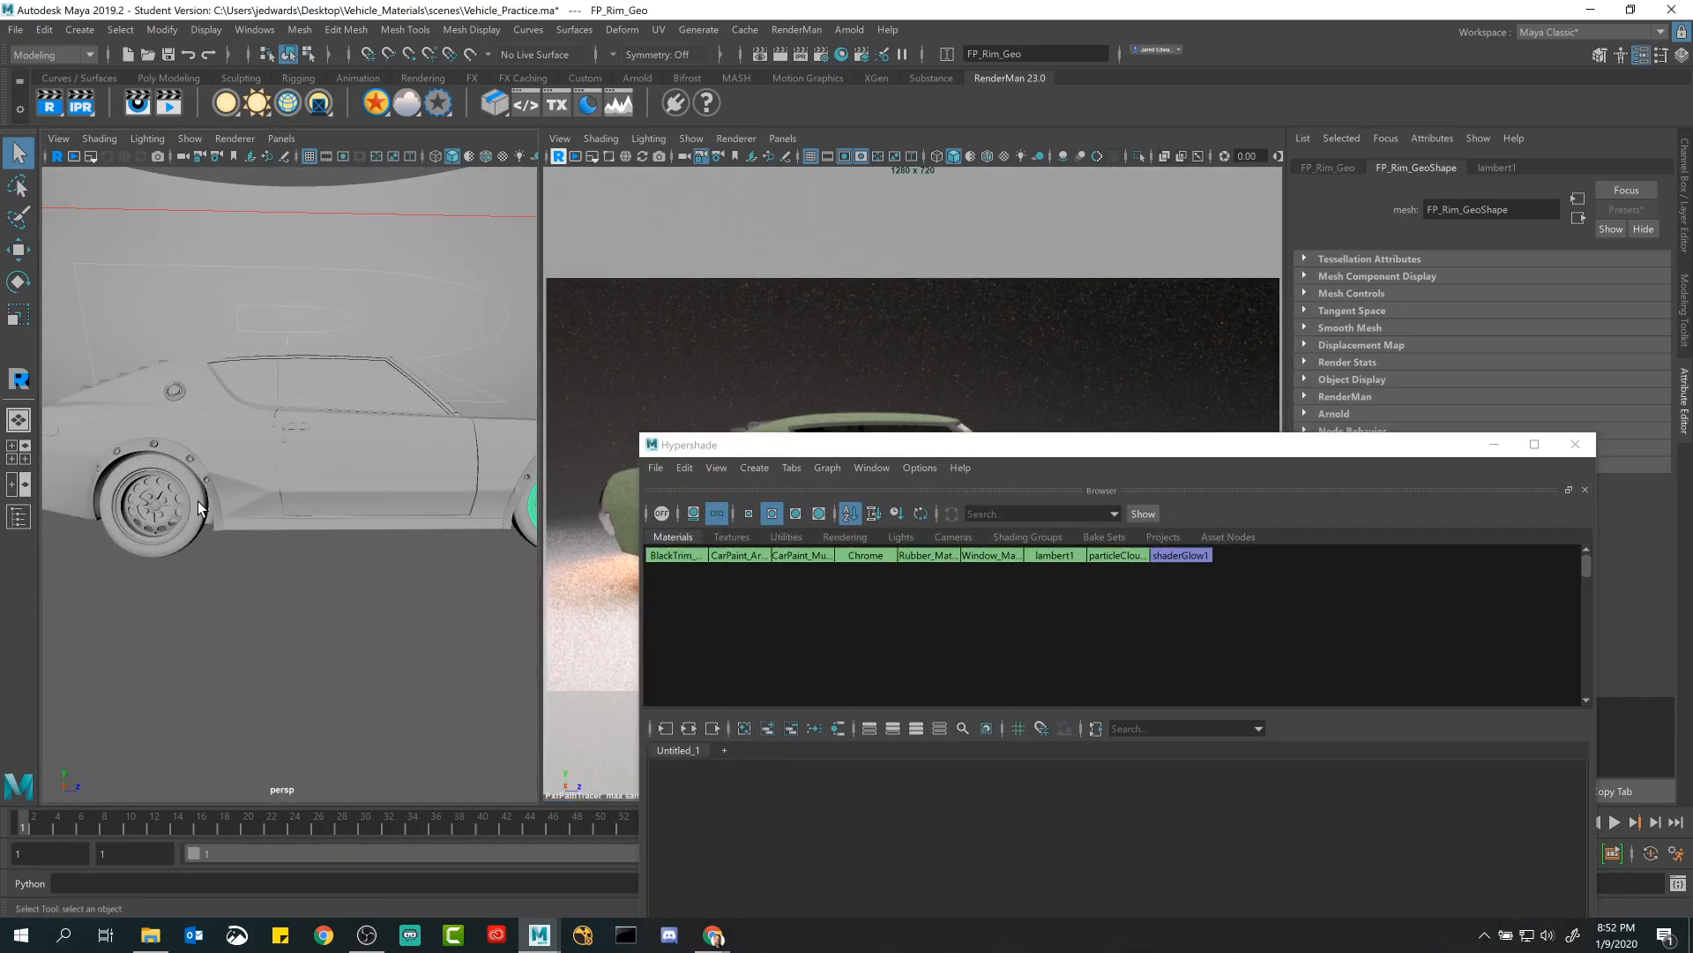
left_click(172, 500, "shift")
left_click_drag(337, 478, 99, 512, "alt")
left_click(100, 511)
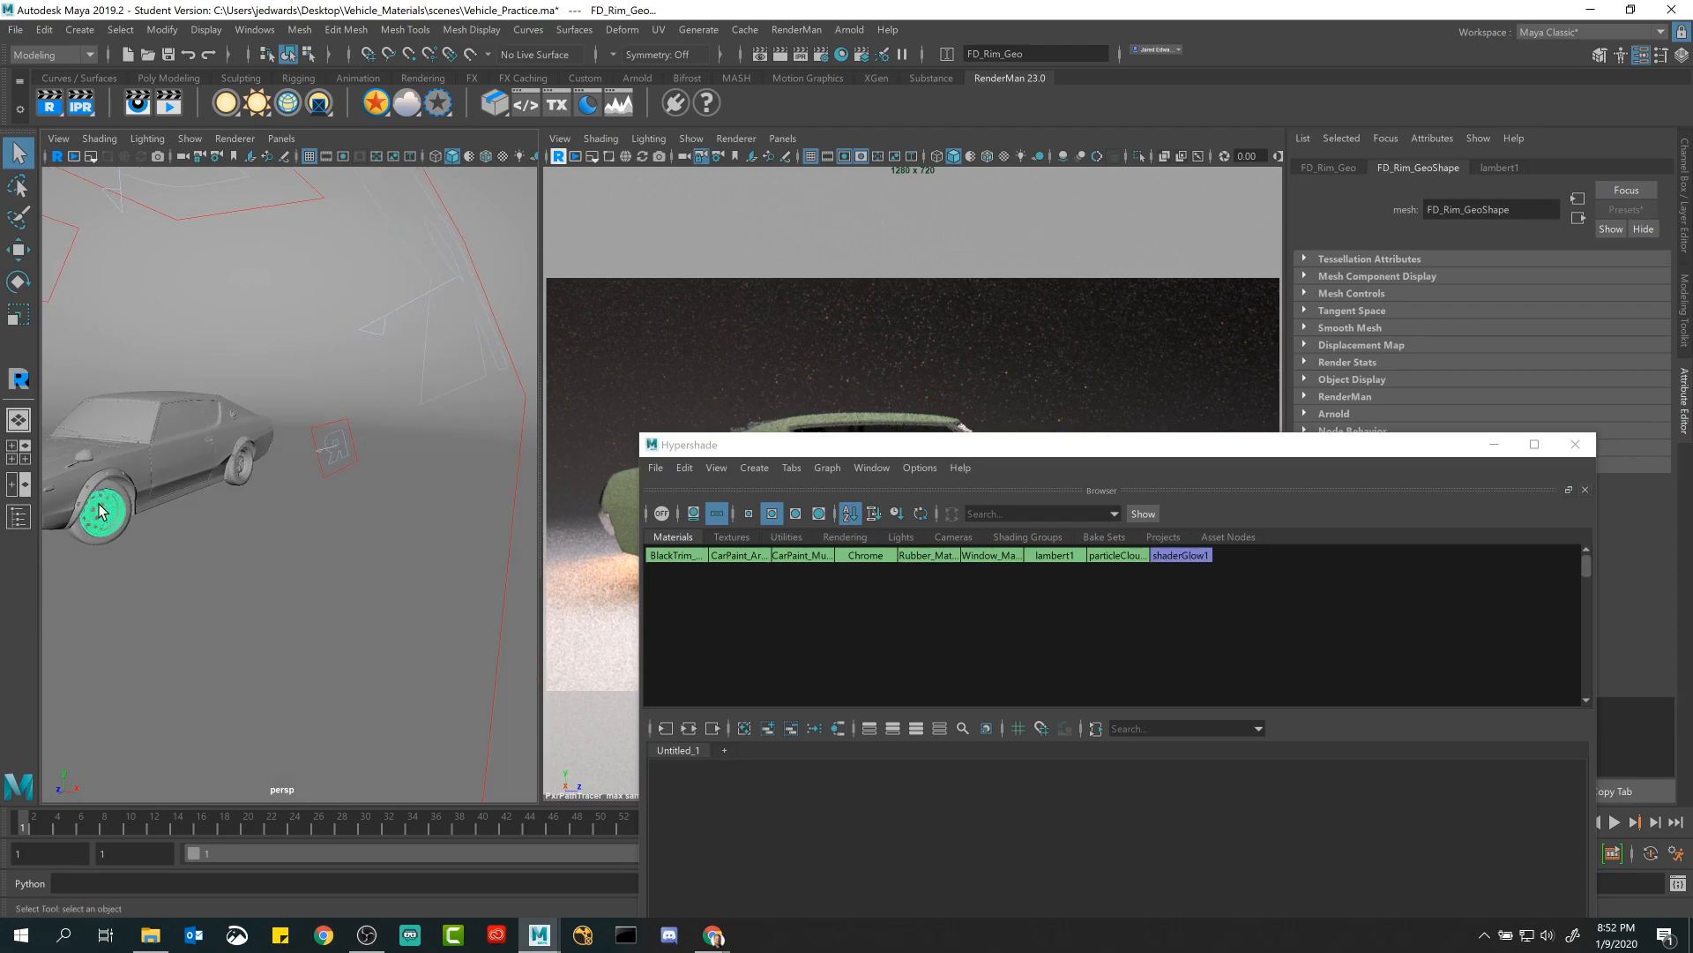
left_click(244, 470)
key("ctrl+z")
left_click(250, 463)
key("f")
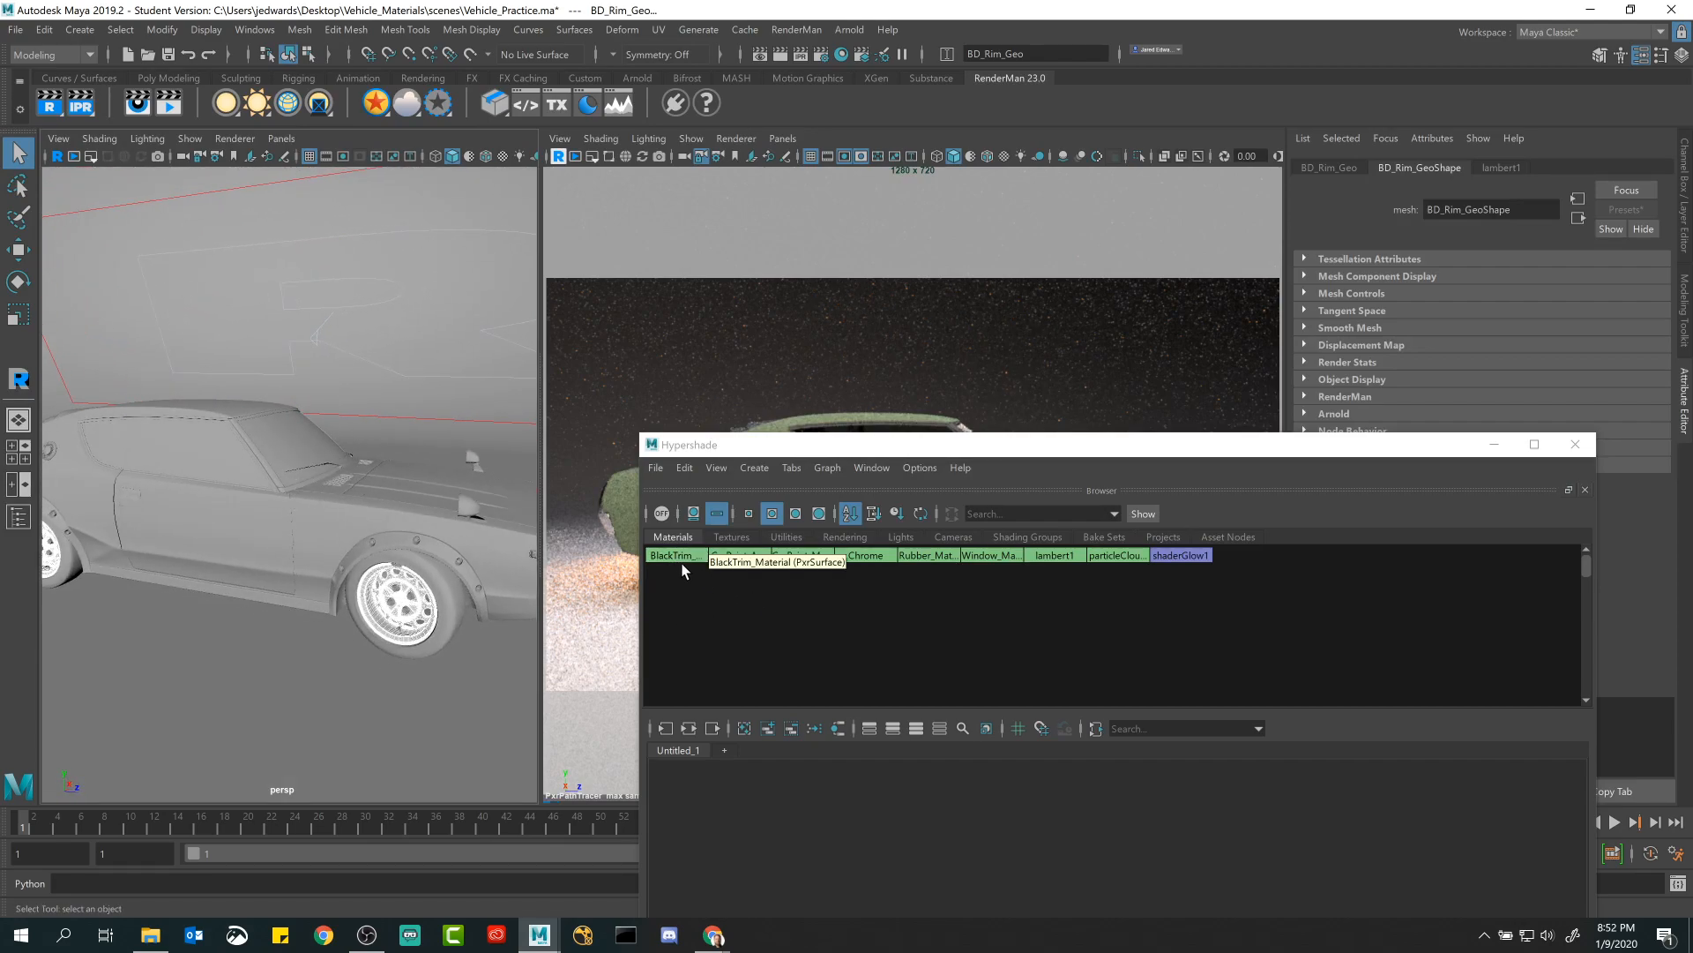
right_click_drag(678, 557, 676, 507)
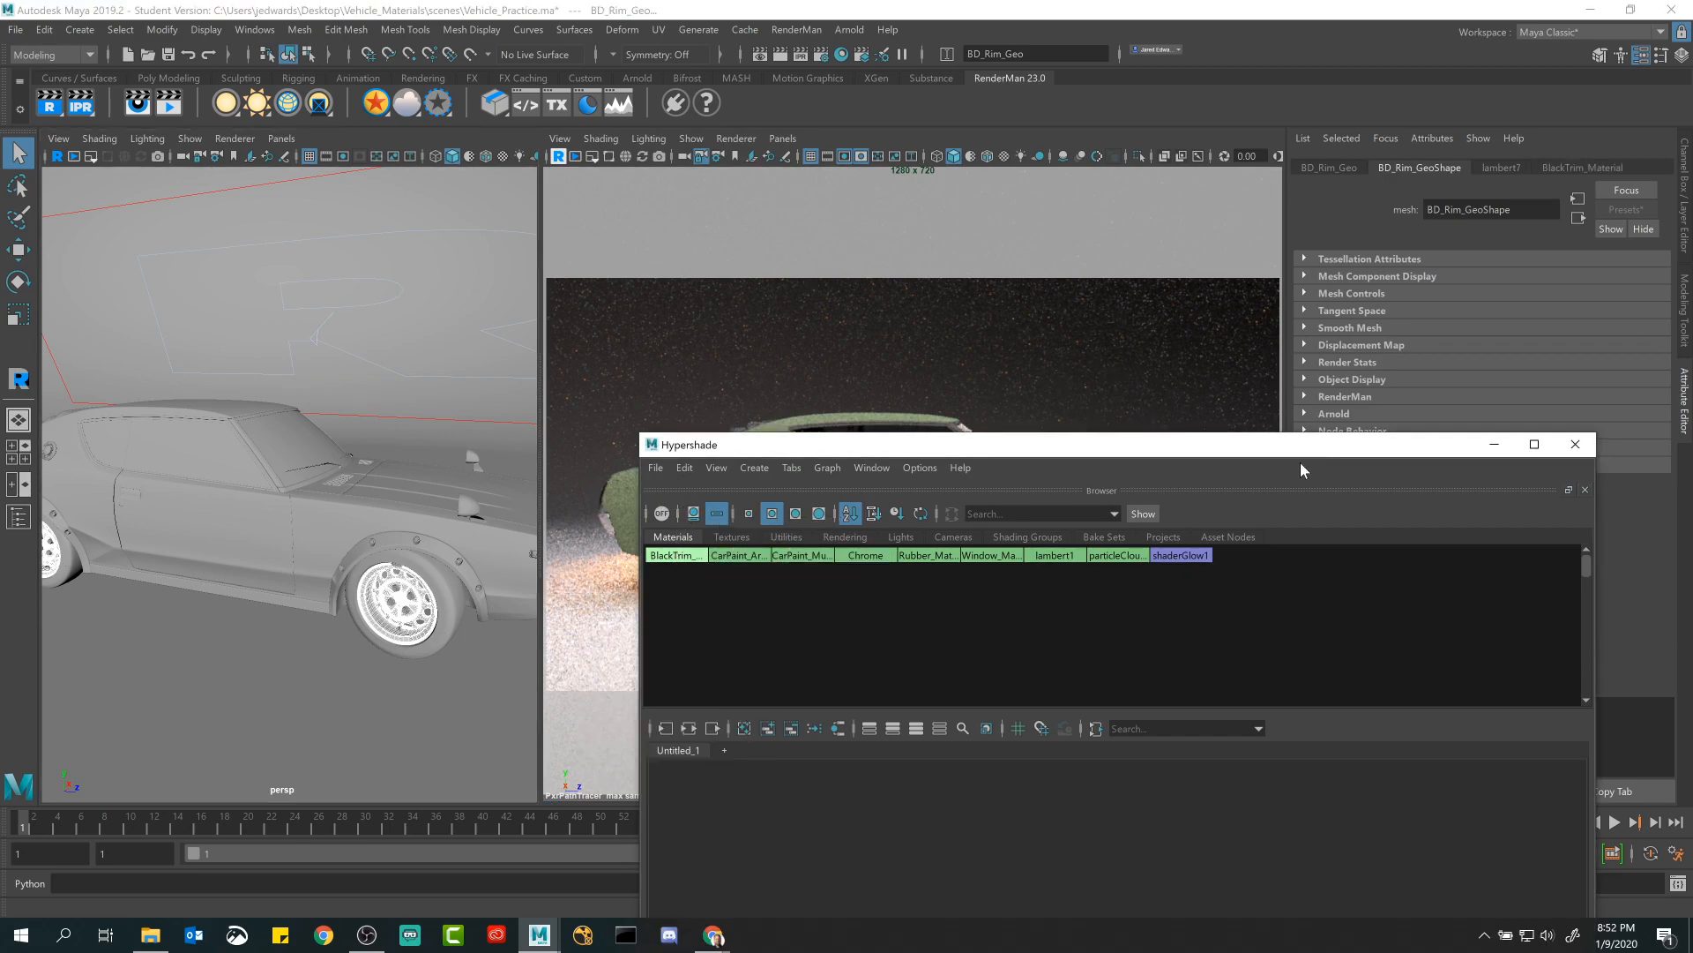
left_click(1480, 449)
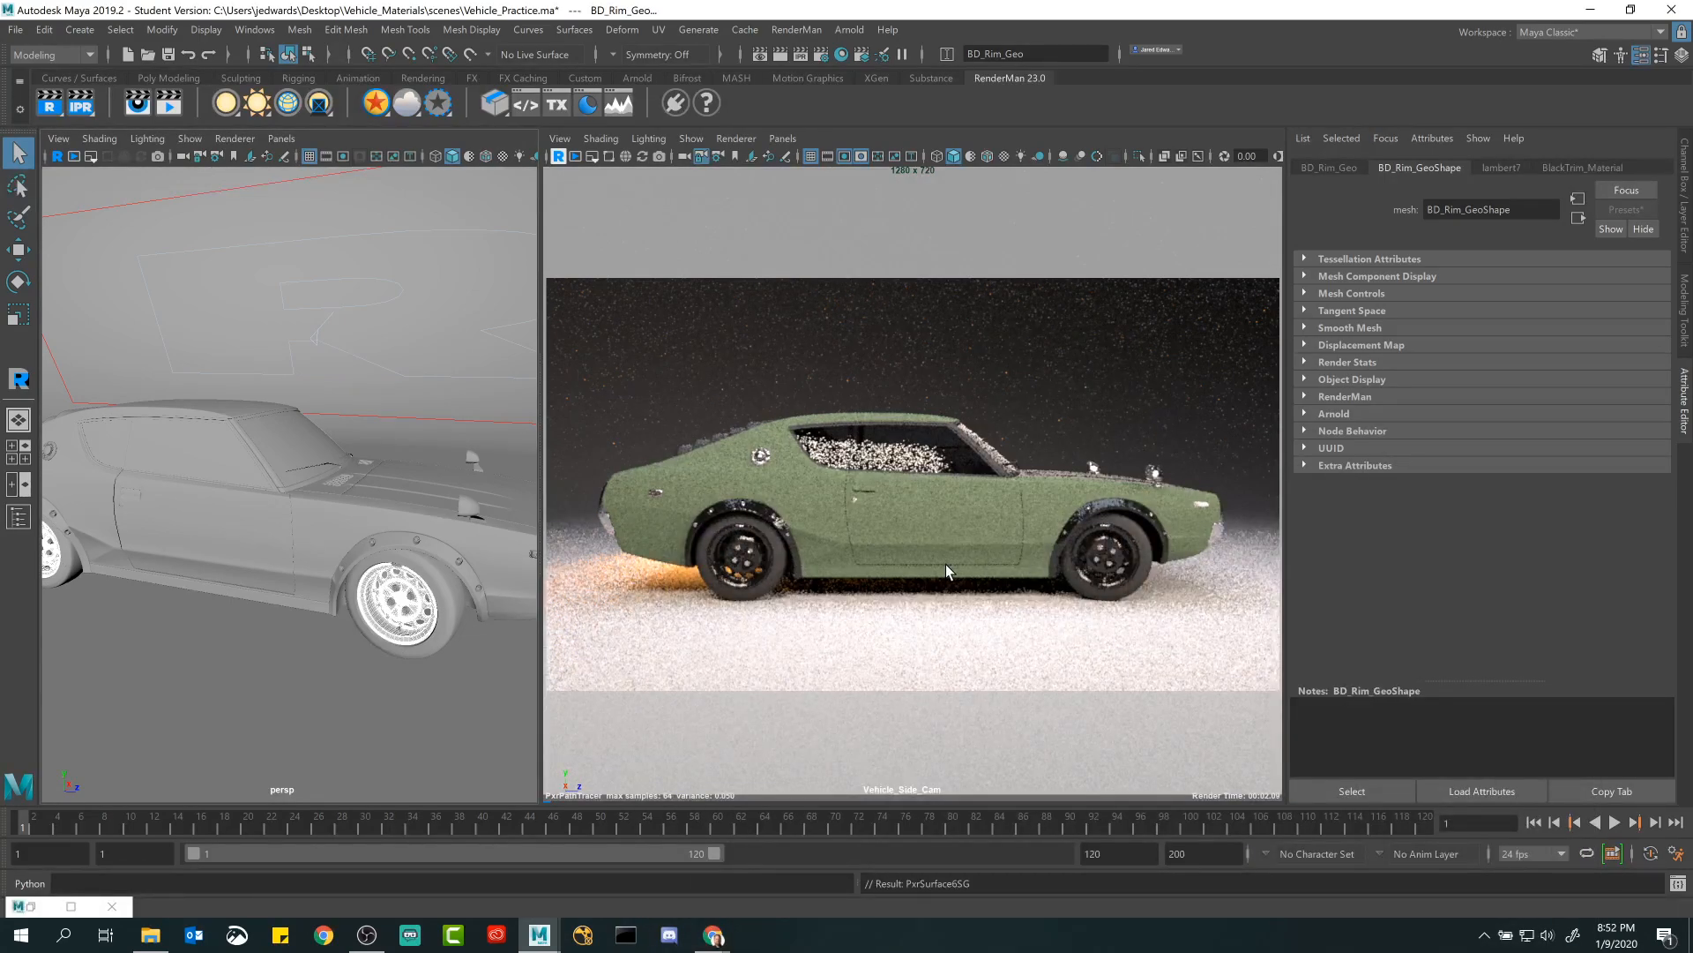
Examine the front passenger wheel up close and select its rim to check which parts belong to it.
left_click(390, 595)
left_click(391, 593)
left_click(393, 581)
middle_click_drag(394, 581, 368, 528, "alt")
right_click_drag(368, 528, 391, 564, "alt")
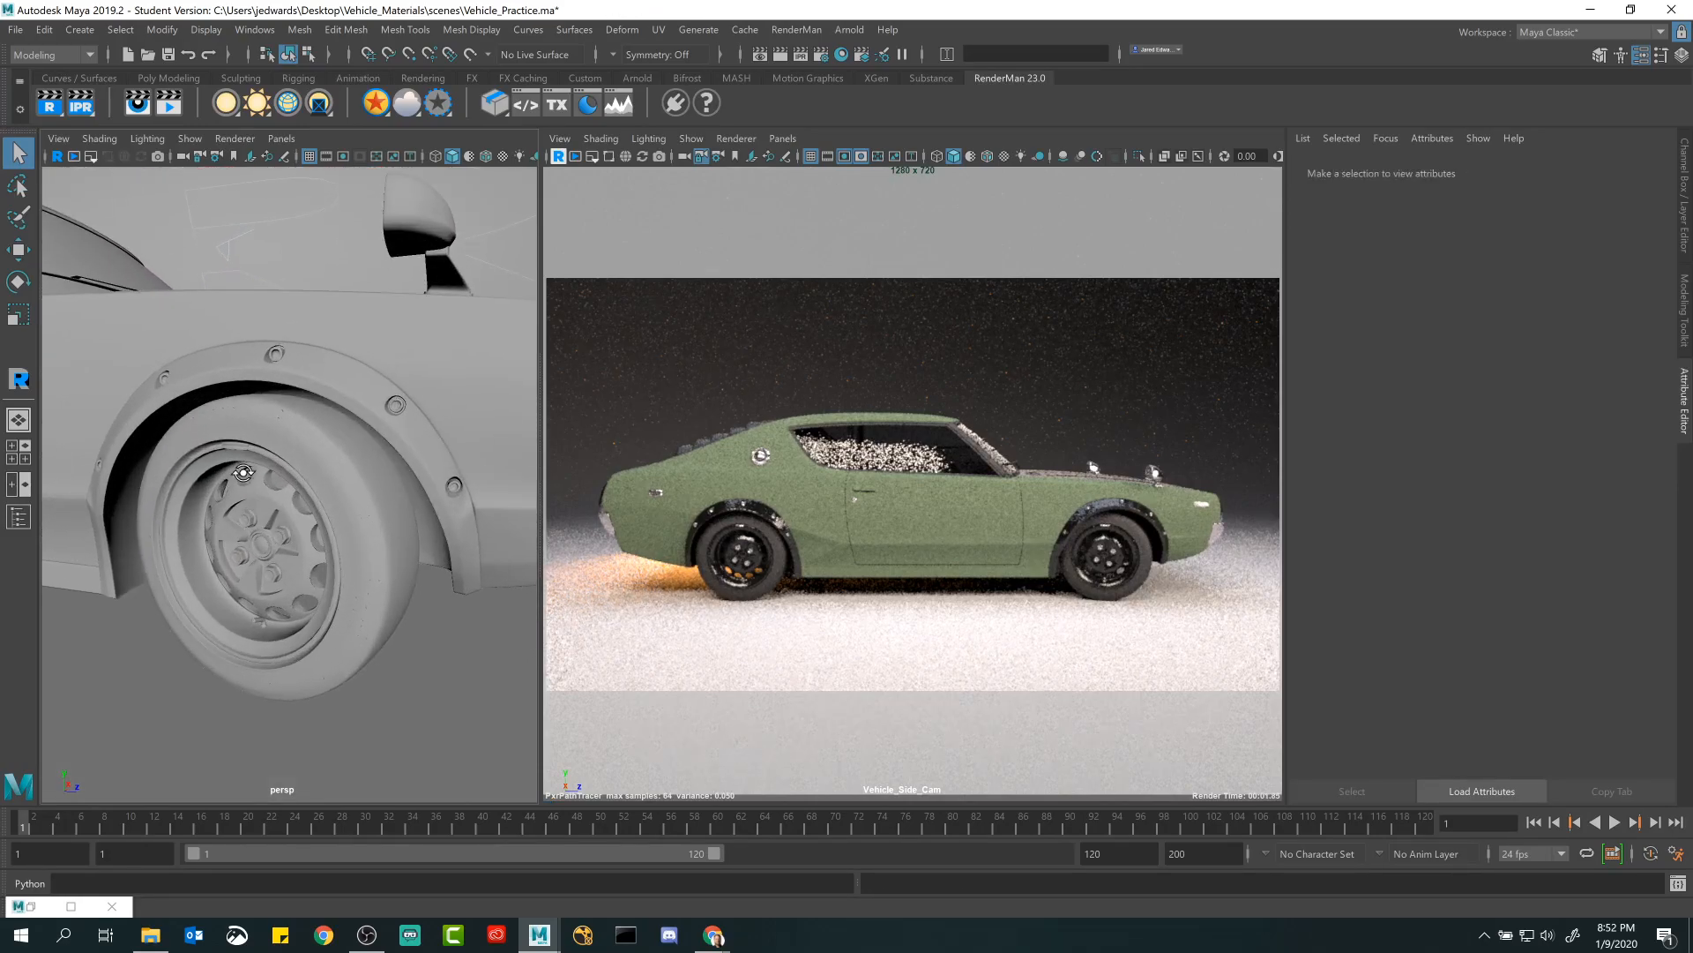
left_click_drag(181, 478, 245, 475, "alt")
right_click_drag(245, 474, 293, 493, "alt")
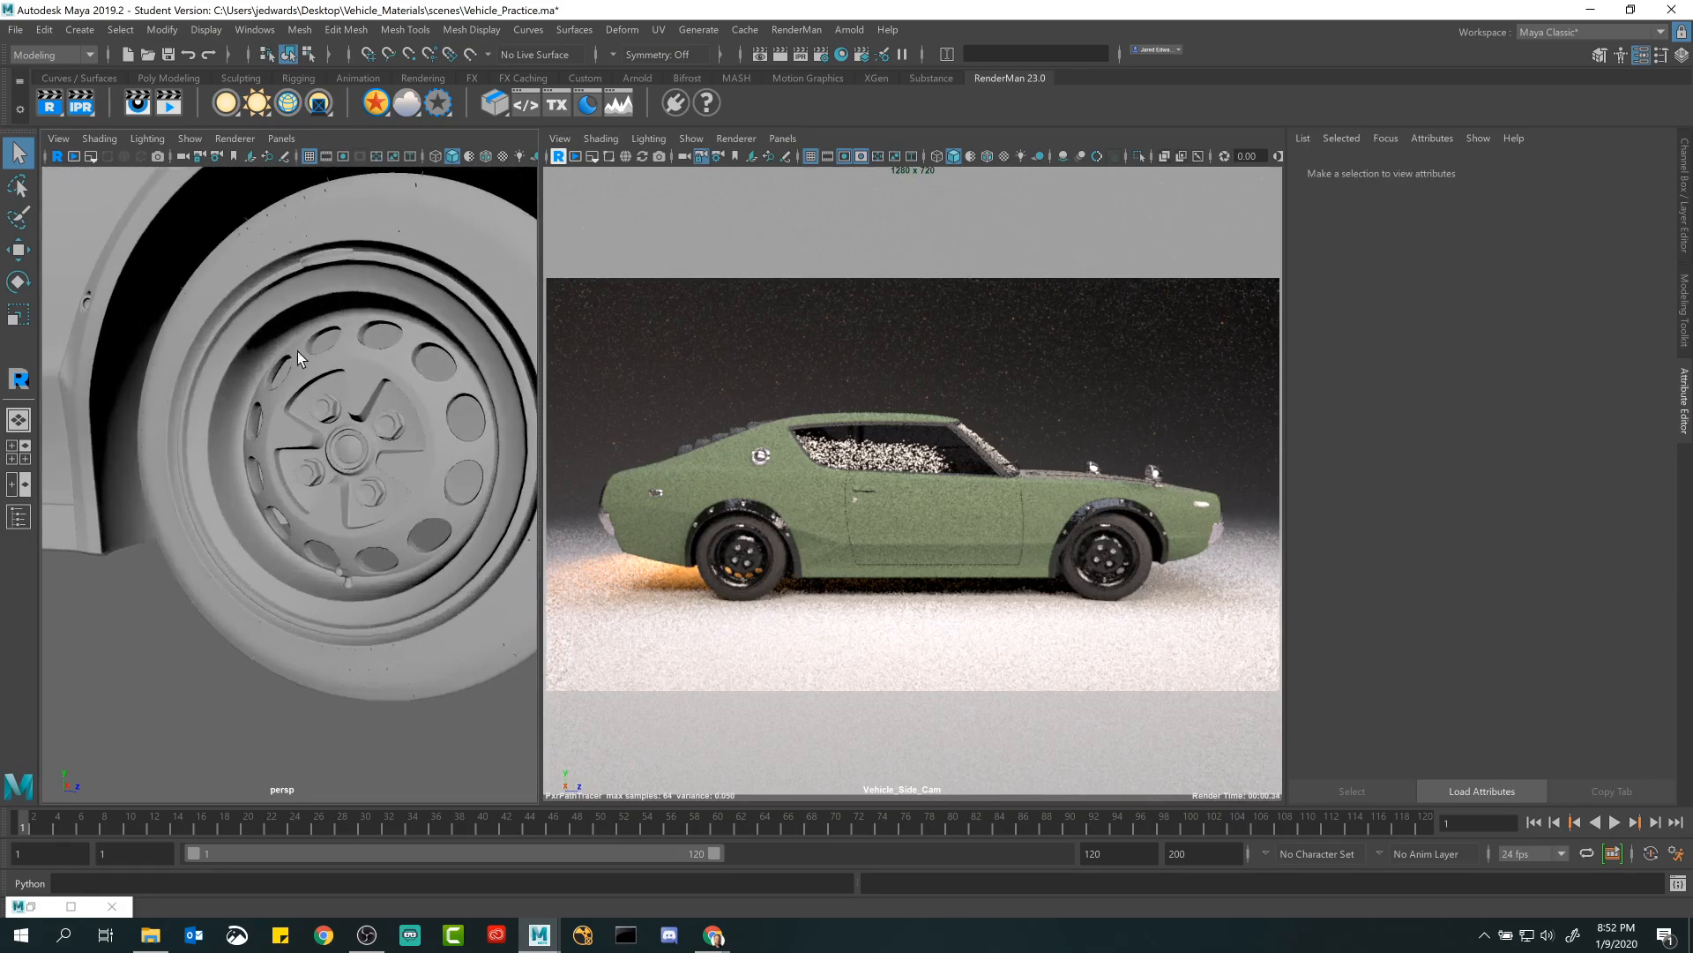
left_click(272, 277)
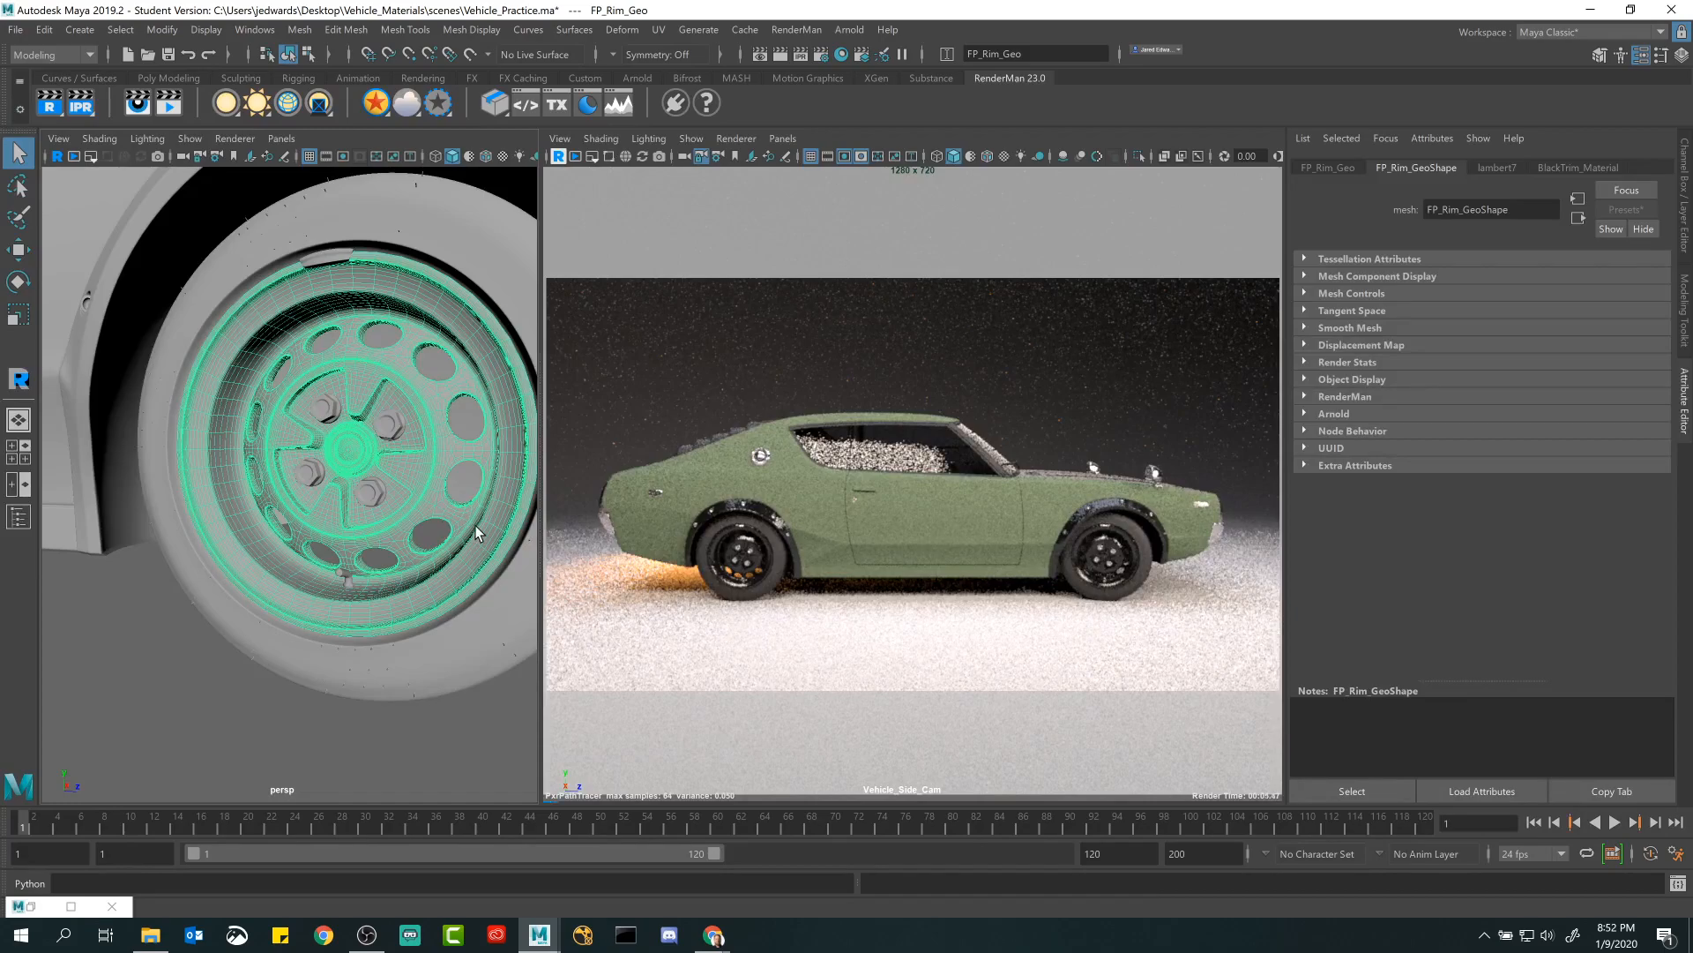
Stop the live render in the Vehicle_Side_Cam viewport and deselect the wheel rim.
left_click(558, 157)
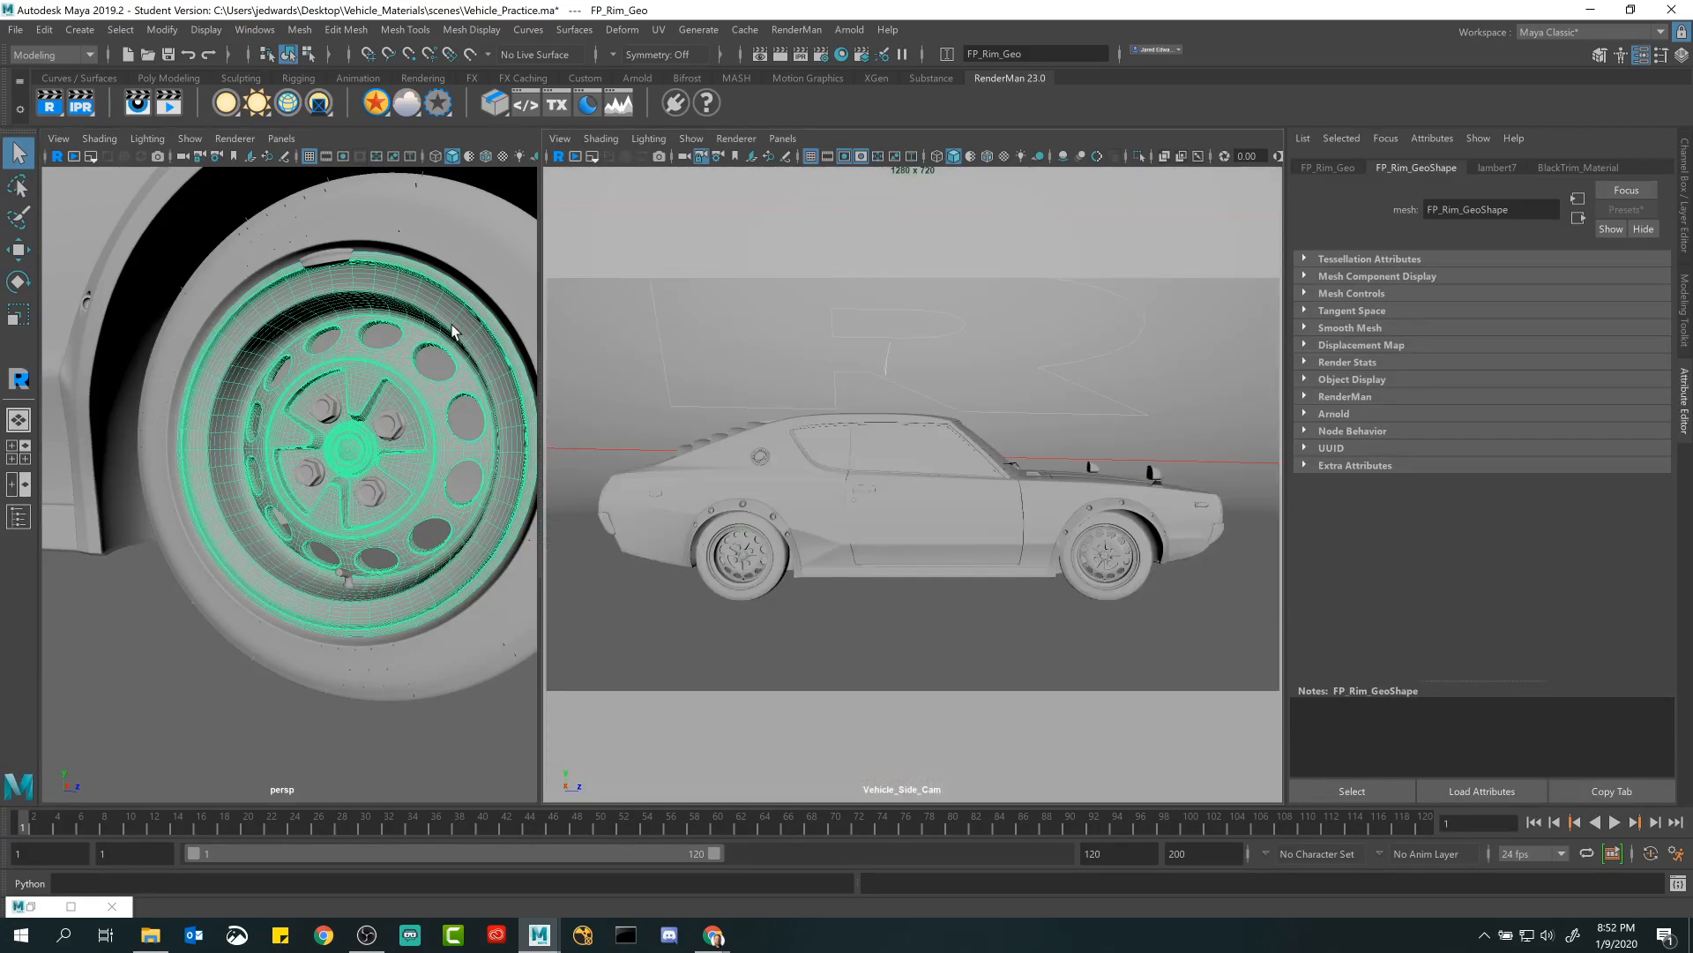
left_click(352, 349, "shift")
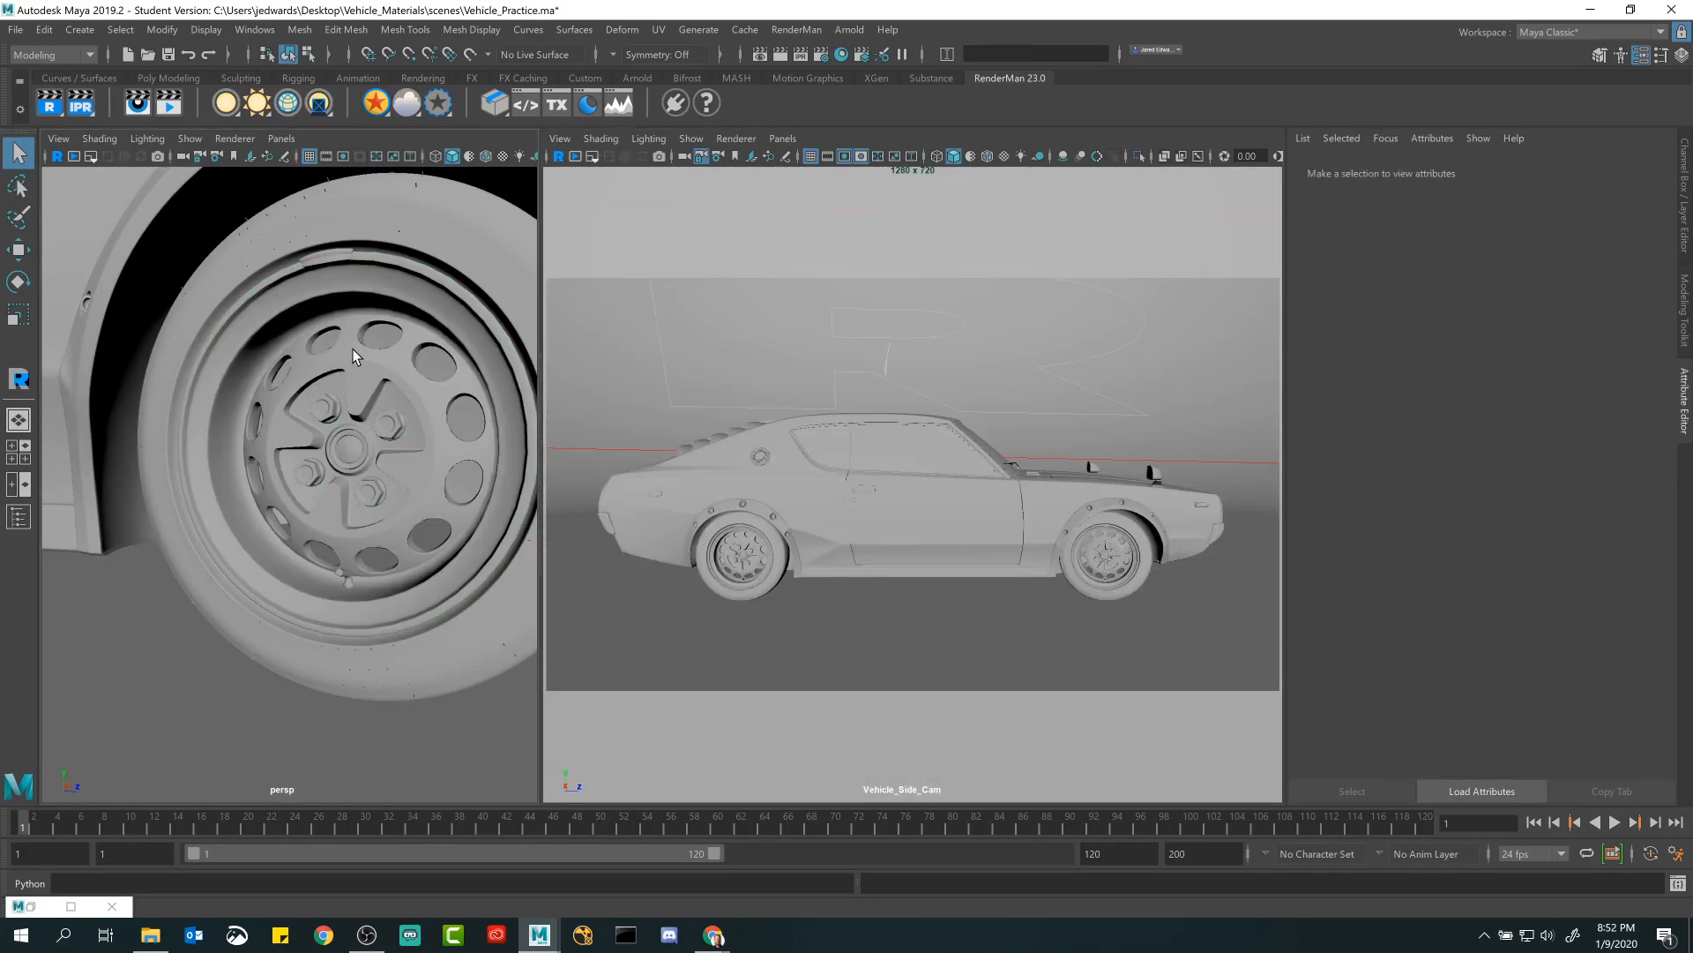
left_click_drag(425, 304, 394, 311, "alt")
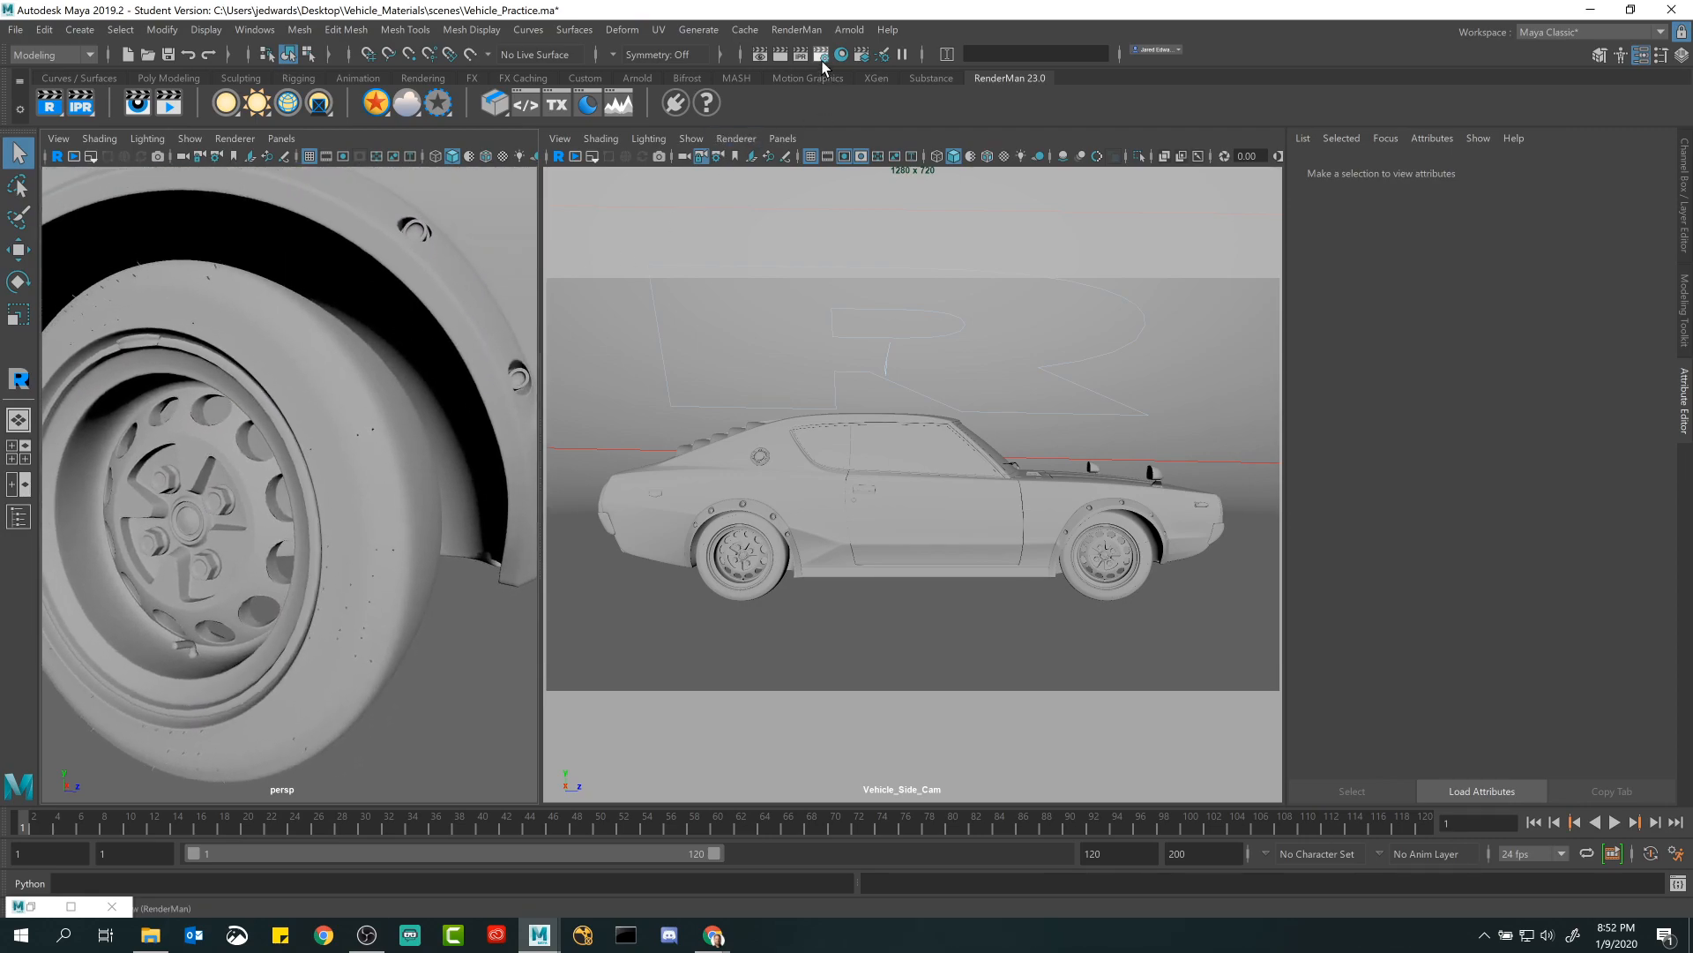
Open the UV Editor and arrange it and the UV Toolkit clear of the perspective viewport.
left_click(264, 33)
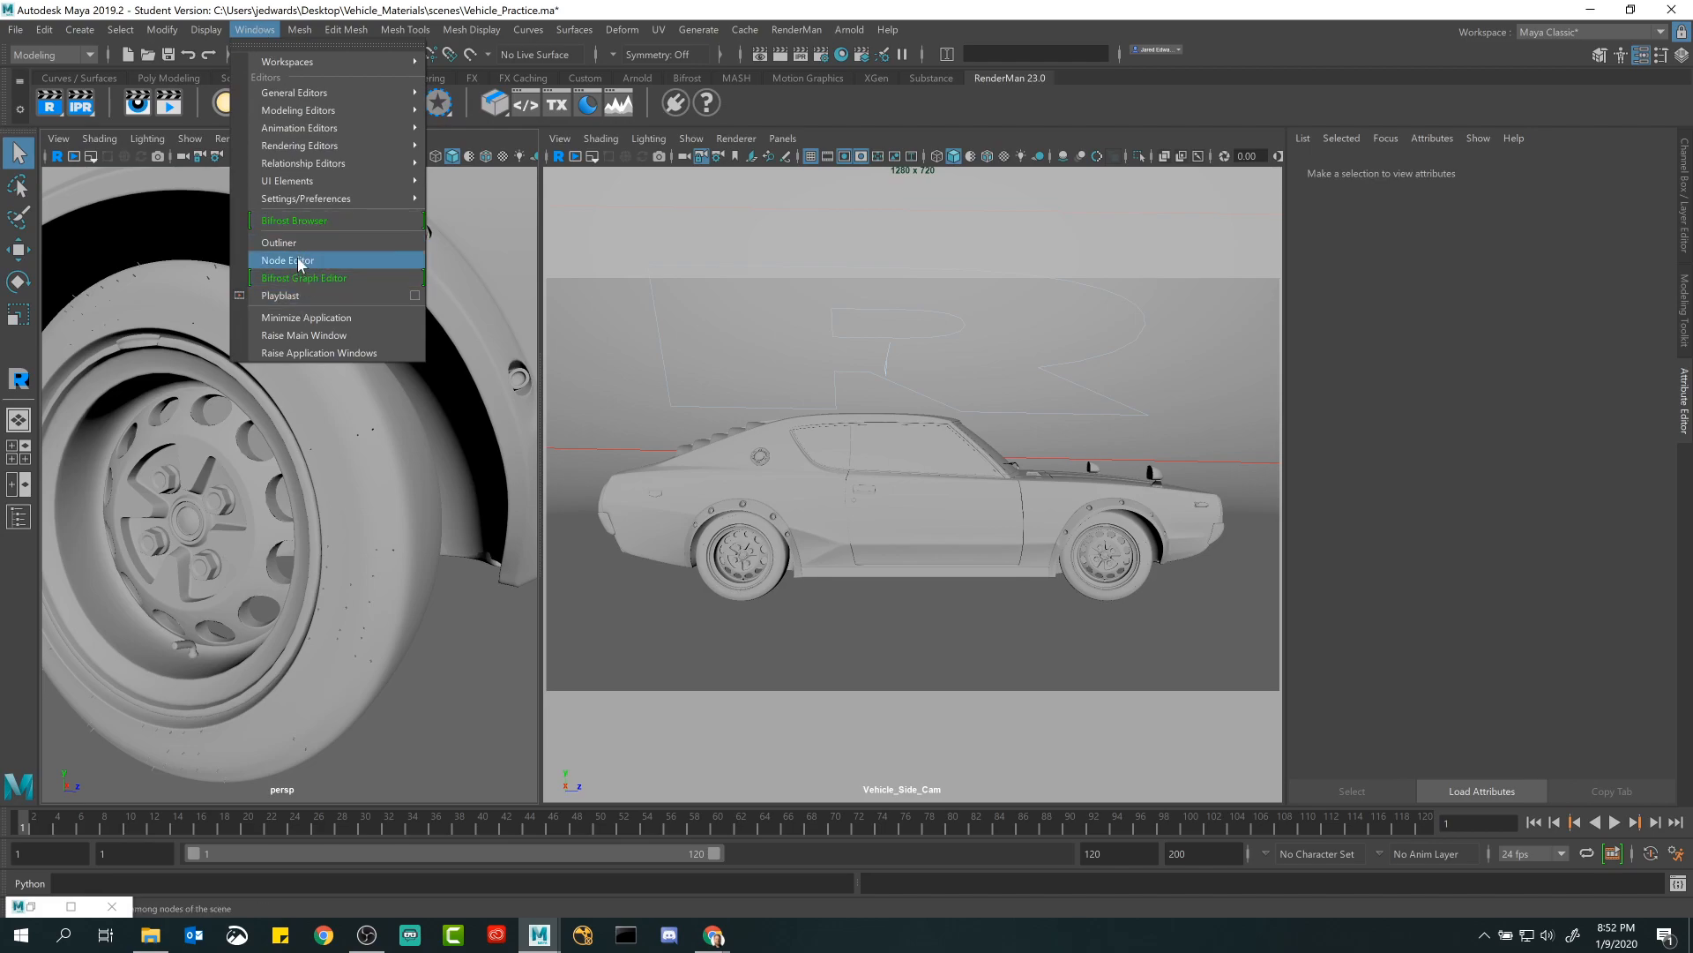
mouse_move(291, 111)
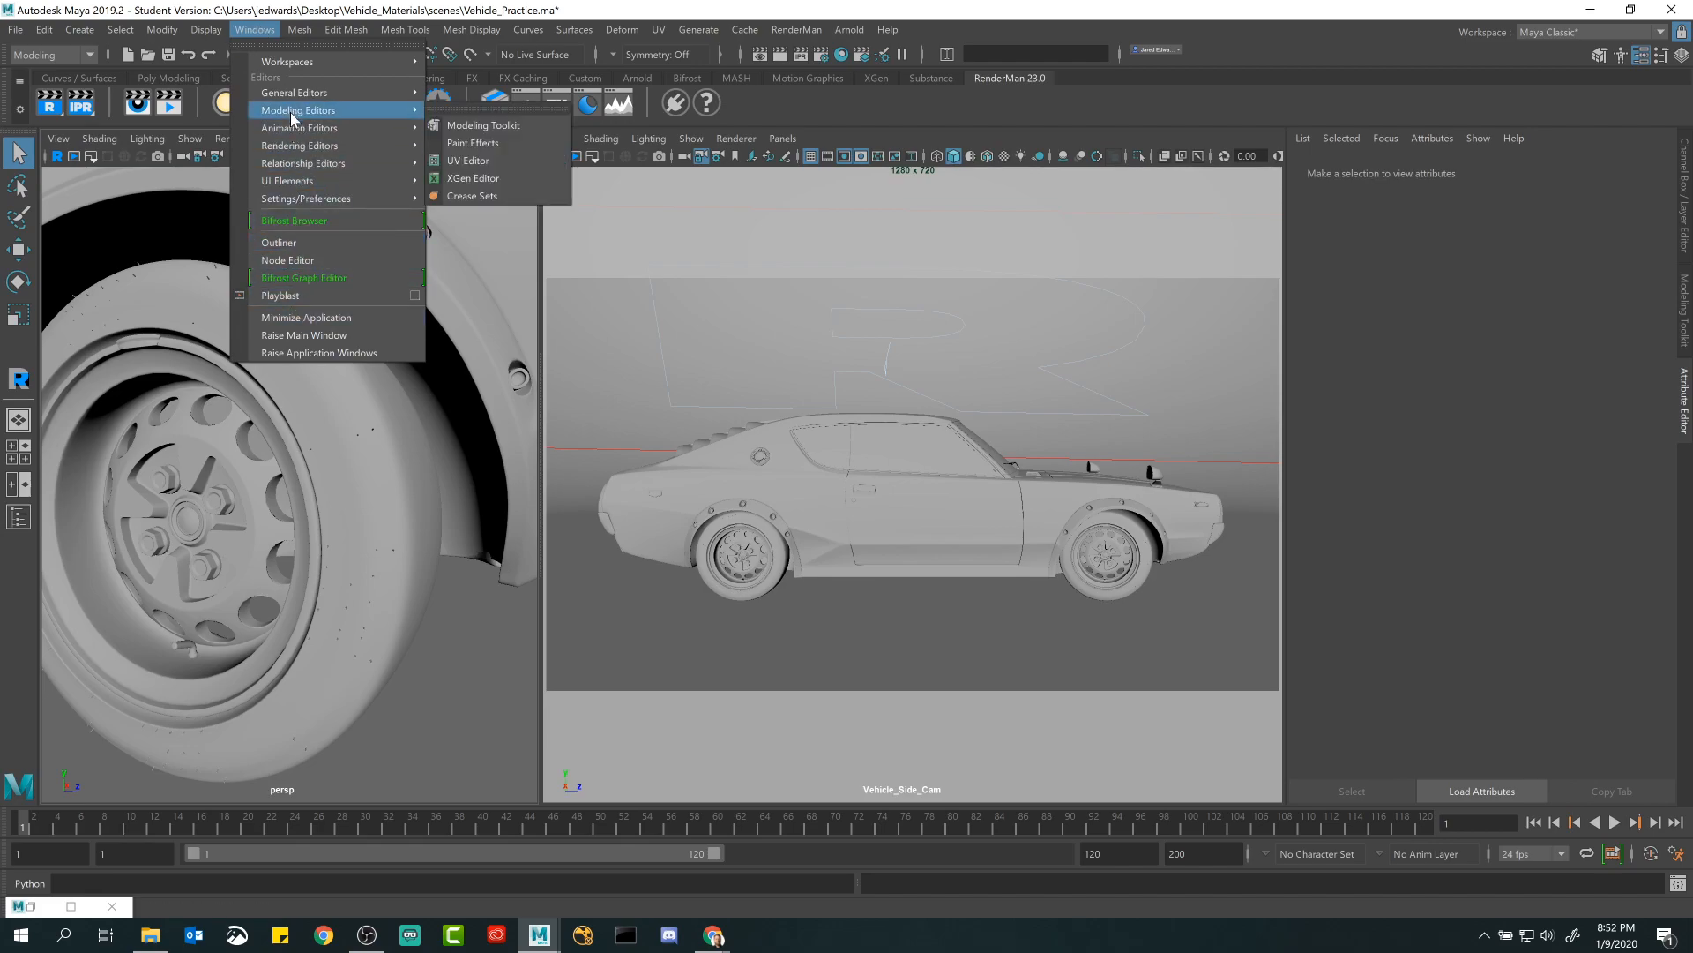
left_click(458, 160)
left_click_drag(924, 160, 1074, 126)
left_click_drag(1425, 152, 1577, 261)
left_click_drag(1109, 119, 1305, 122)
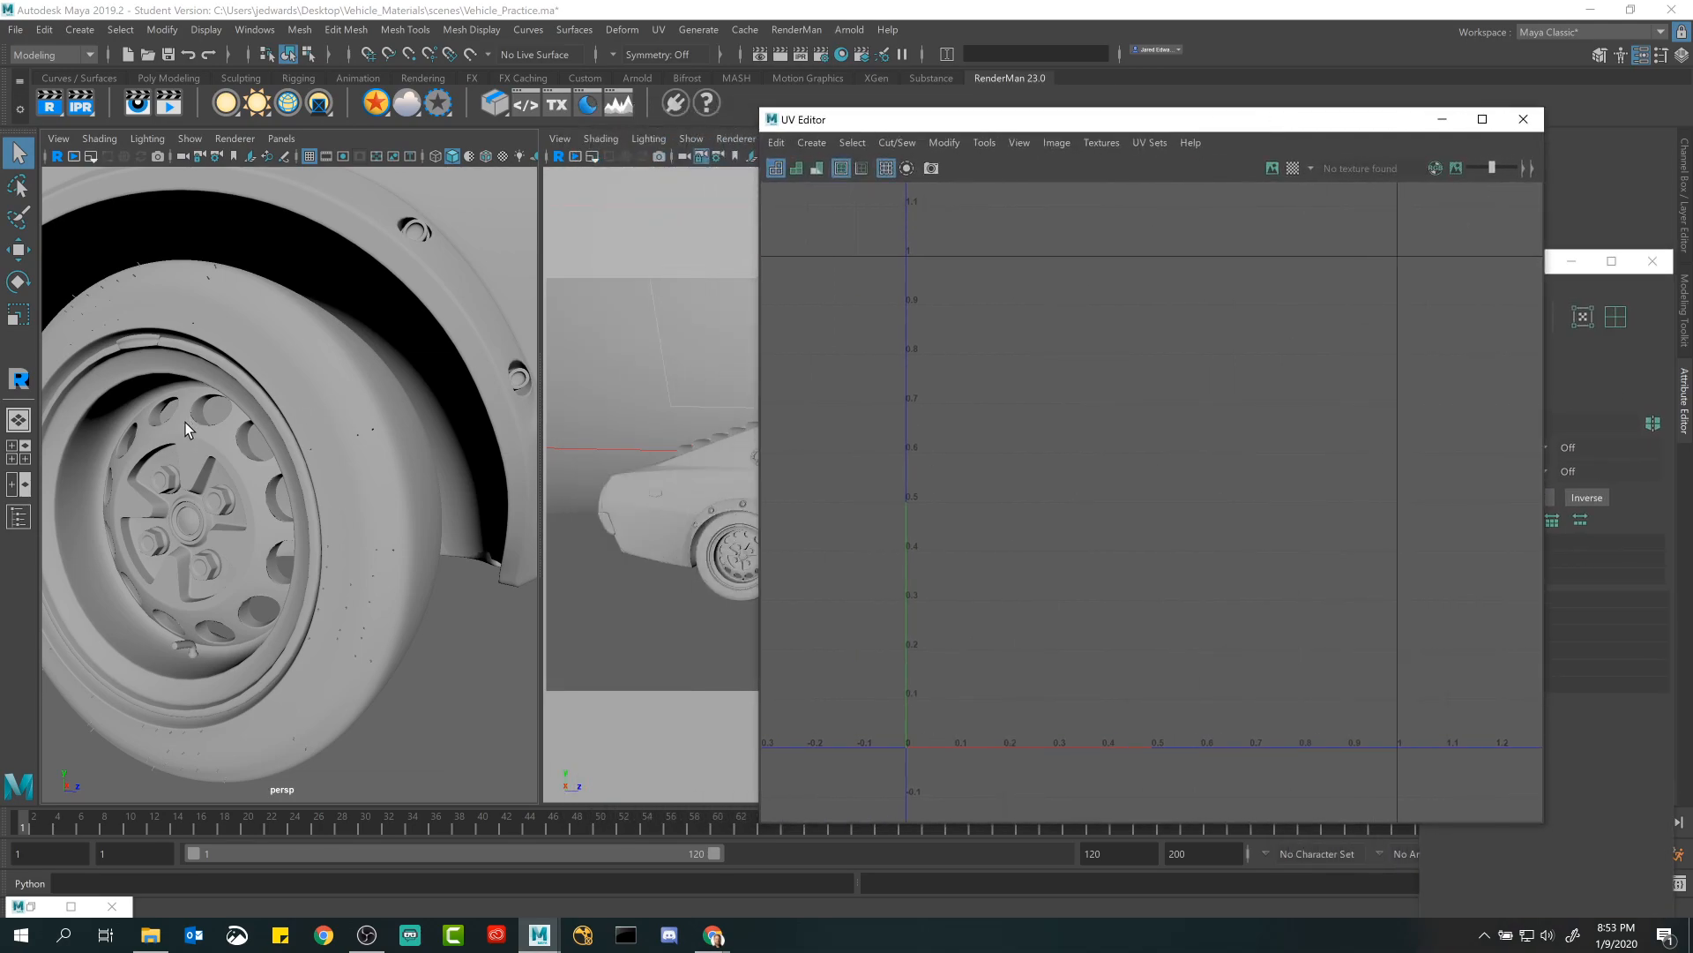
Select the front passenger wheel rim and frame its full UV layout alongside a clear view of the wheel.
left_click(185, 430)
key("f")
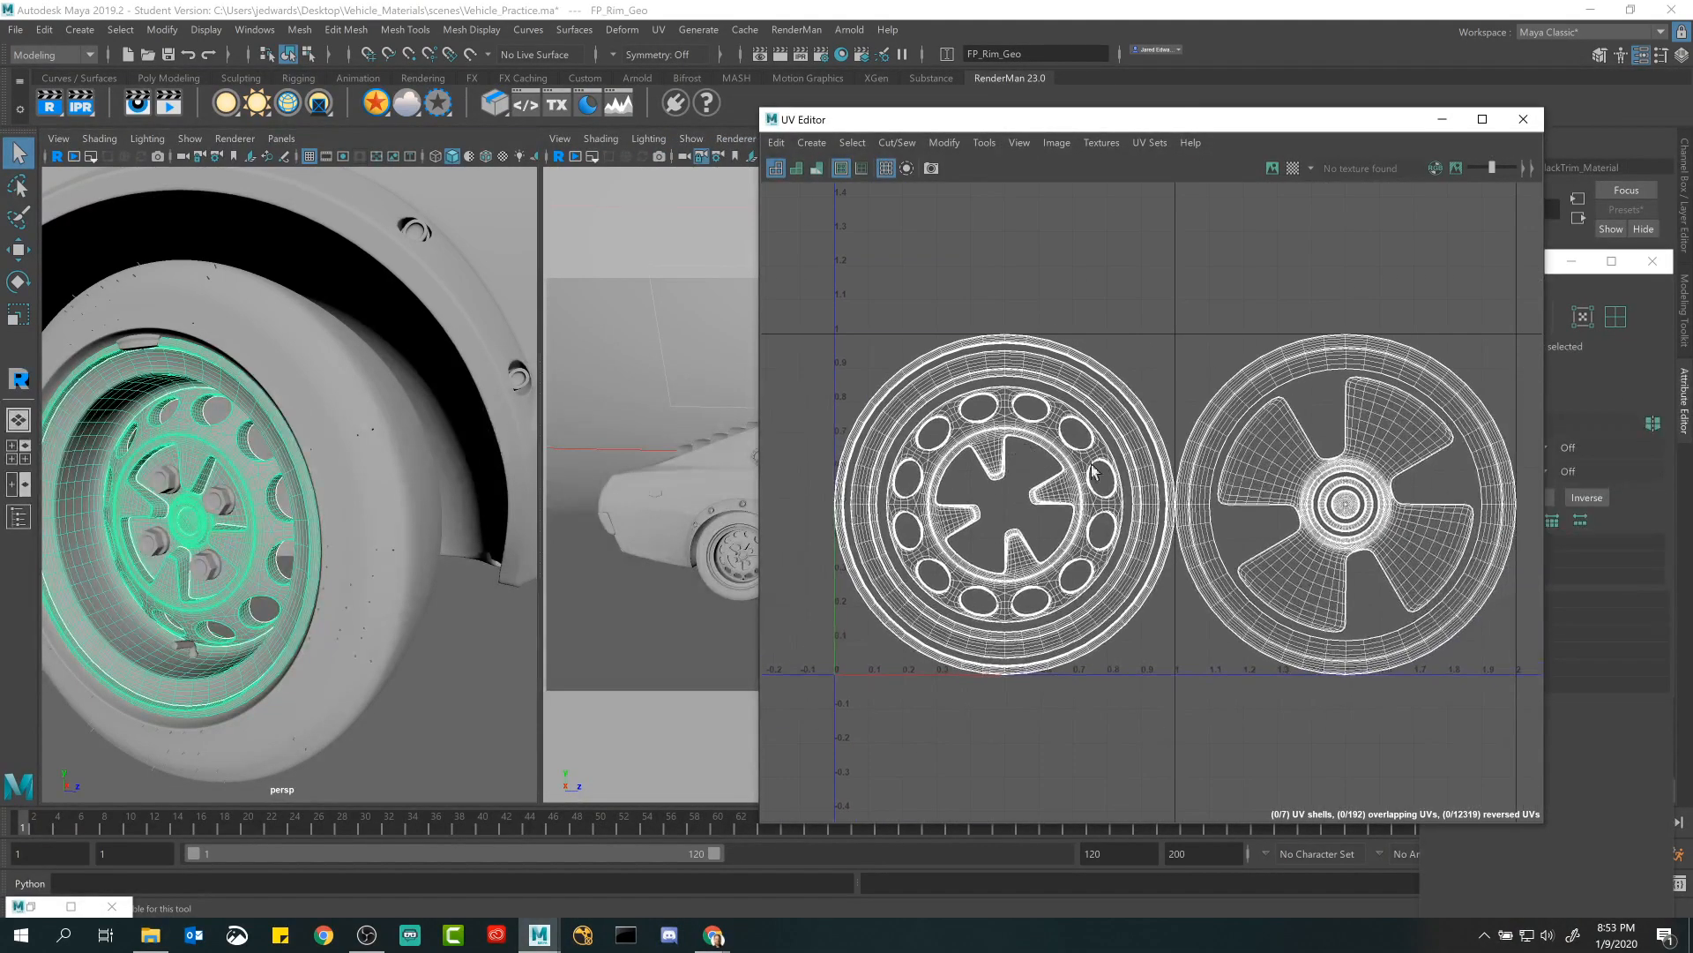
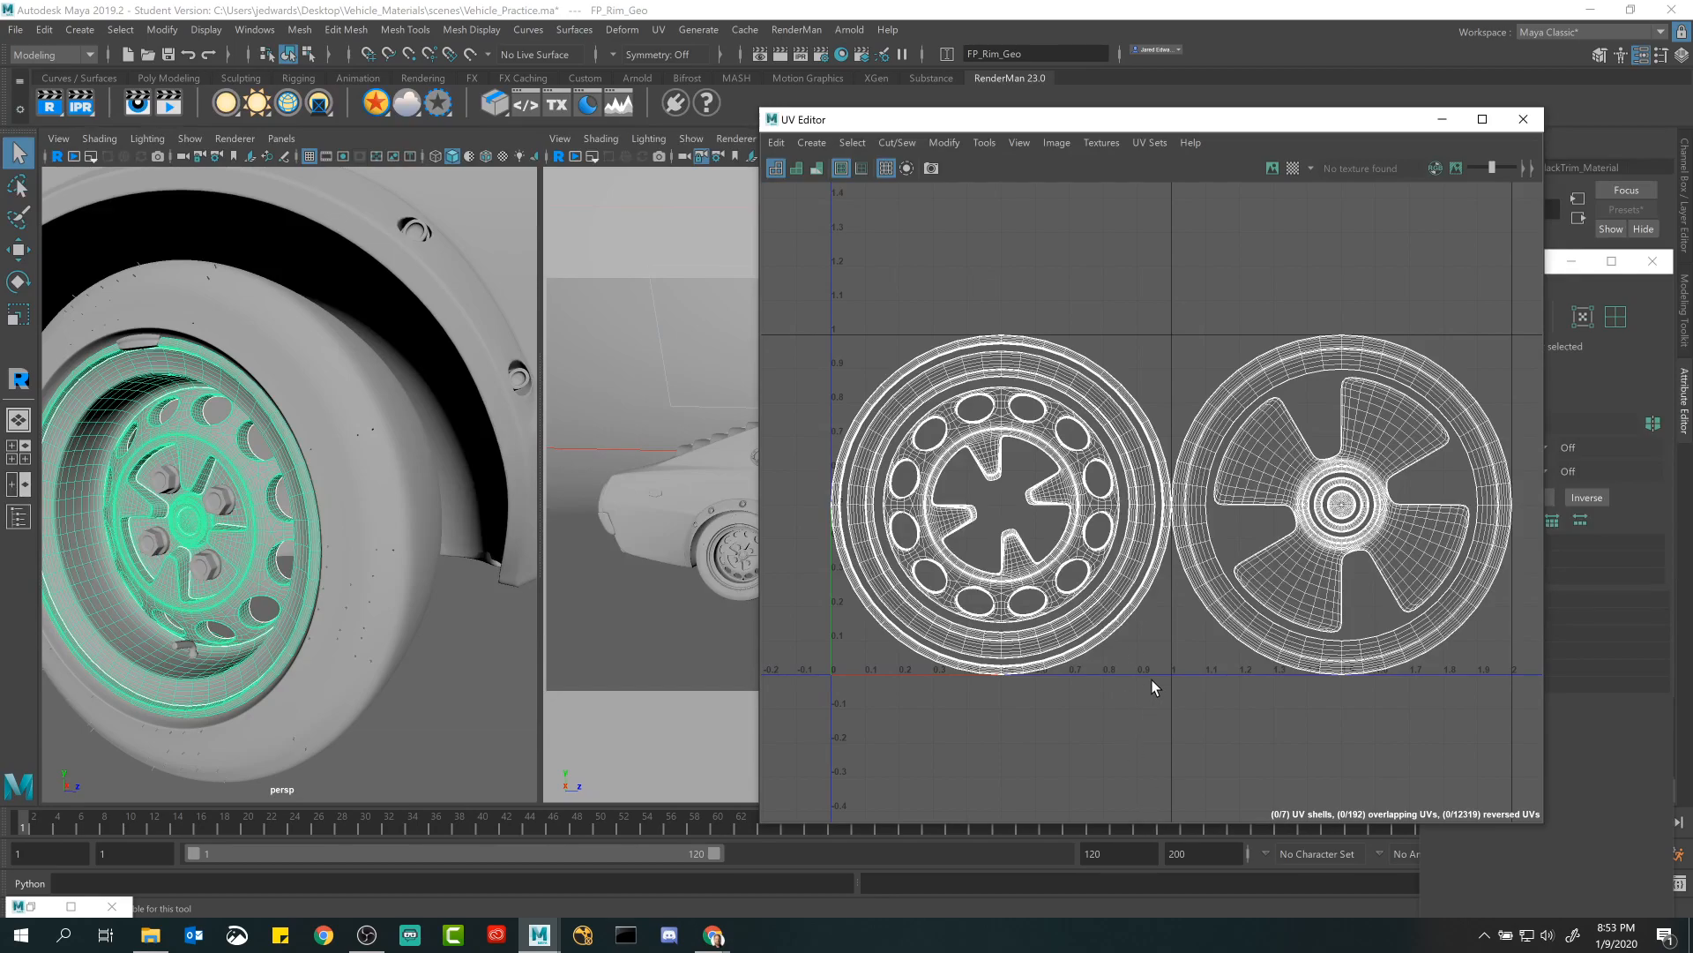
middle_click_drag(1085, 718, 1098, 660, "alt")
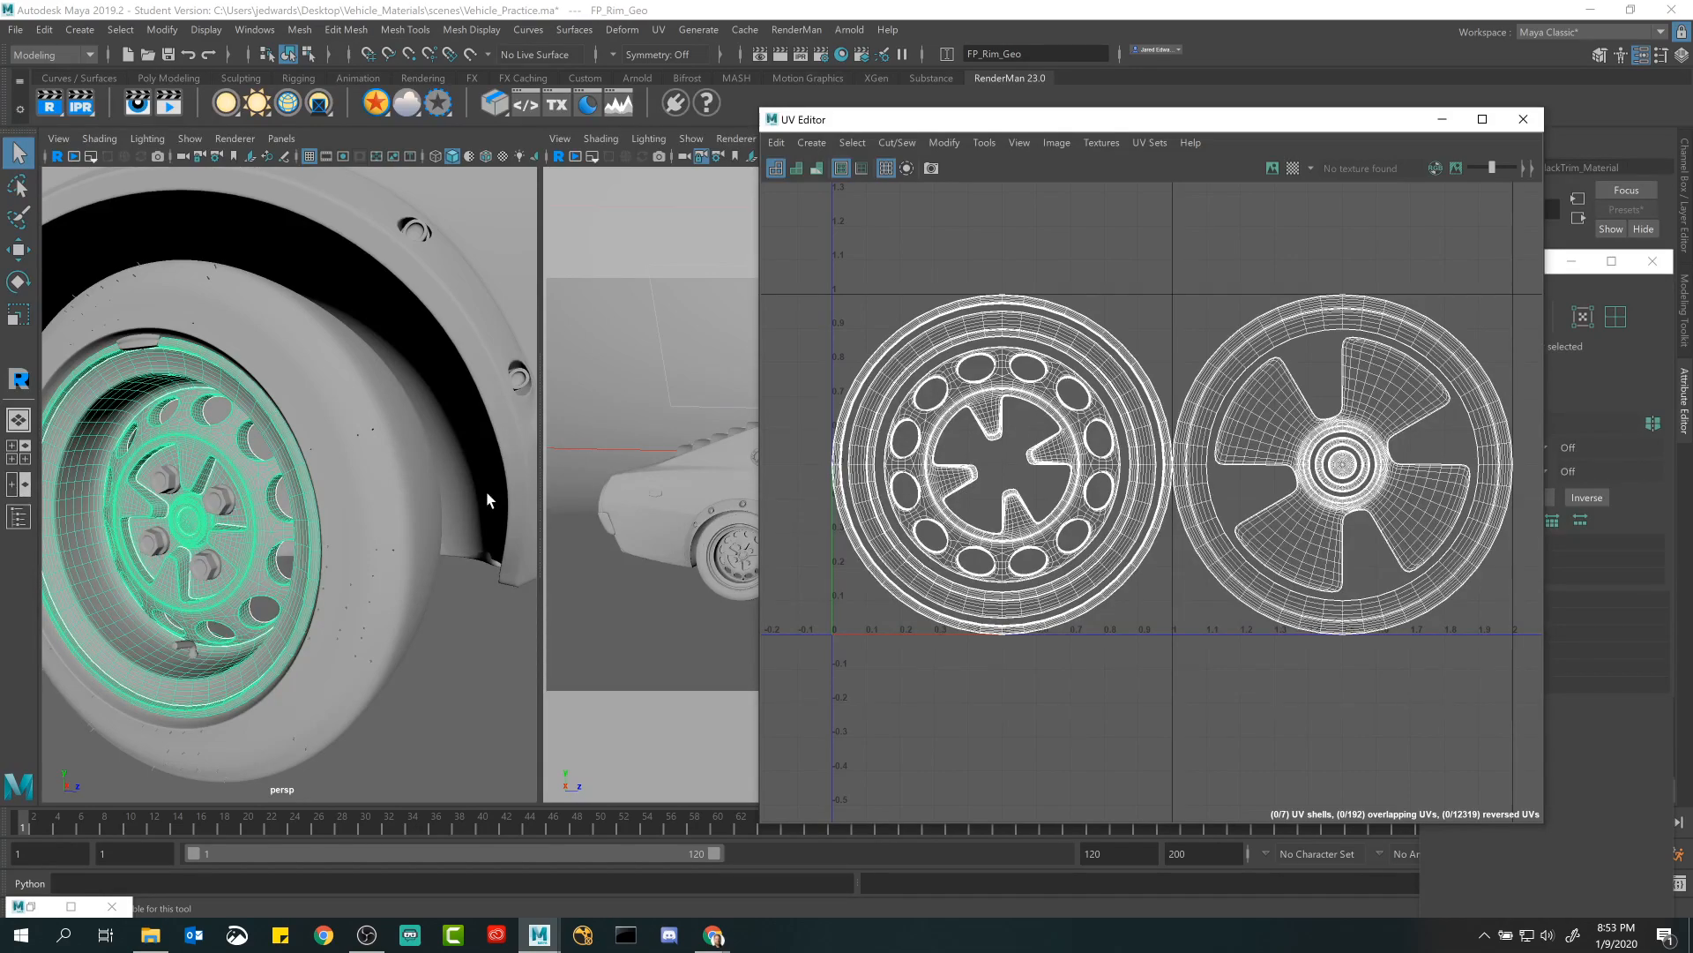
mouse_move(257, 452)
left_mouse_down("alt")
mouse_move(294, 445)
mouse_move(275, 440)
left_mouse_up("alt")
middle_click_drag(300, 430, 278, 446, "alt")
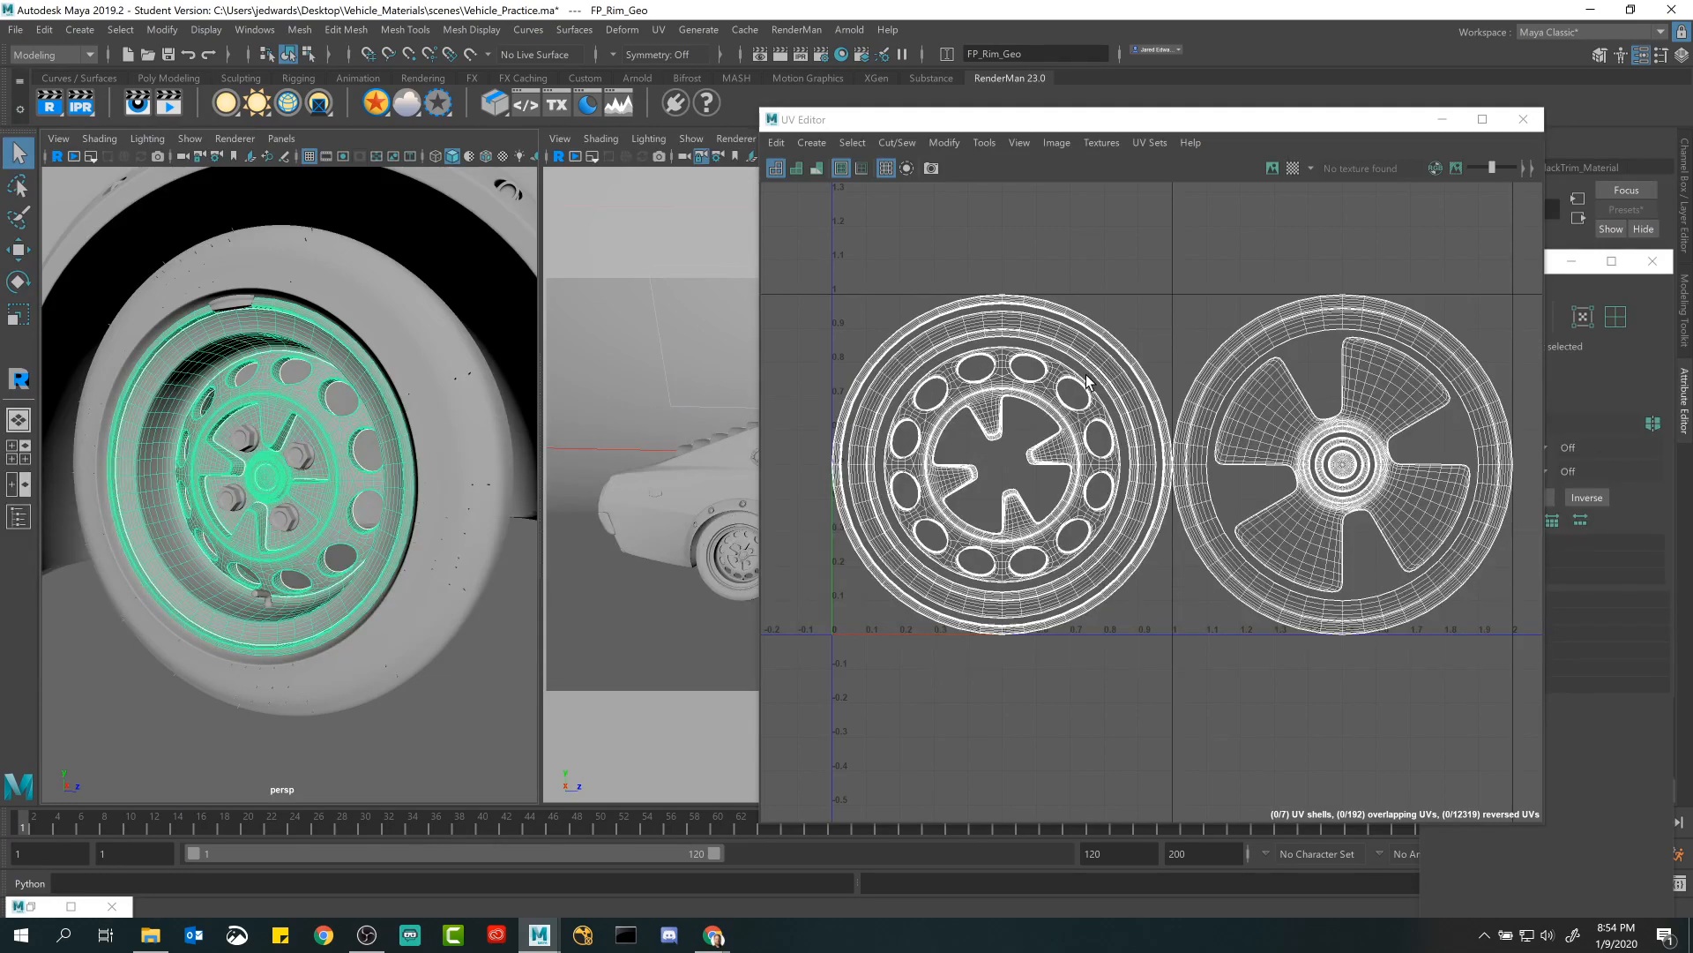
Examine which rim areas the hub and spoke UV shells correspond to, and return to object selection.
right_click_drag(1041, 333, 1012, 300)
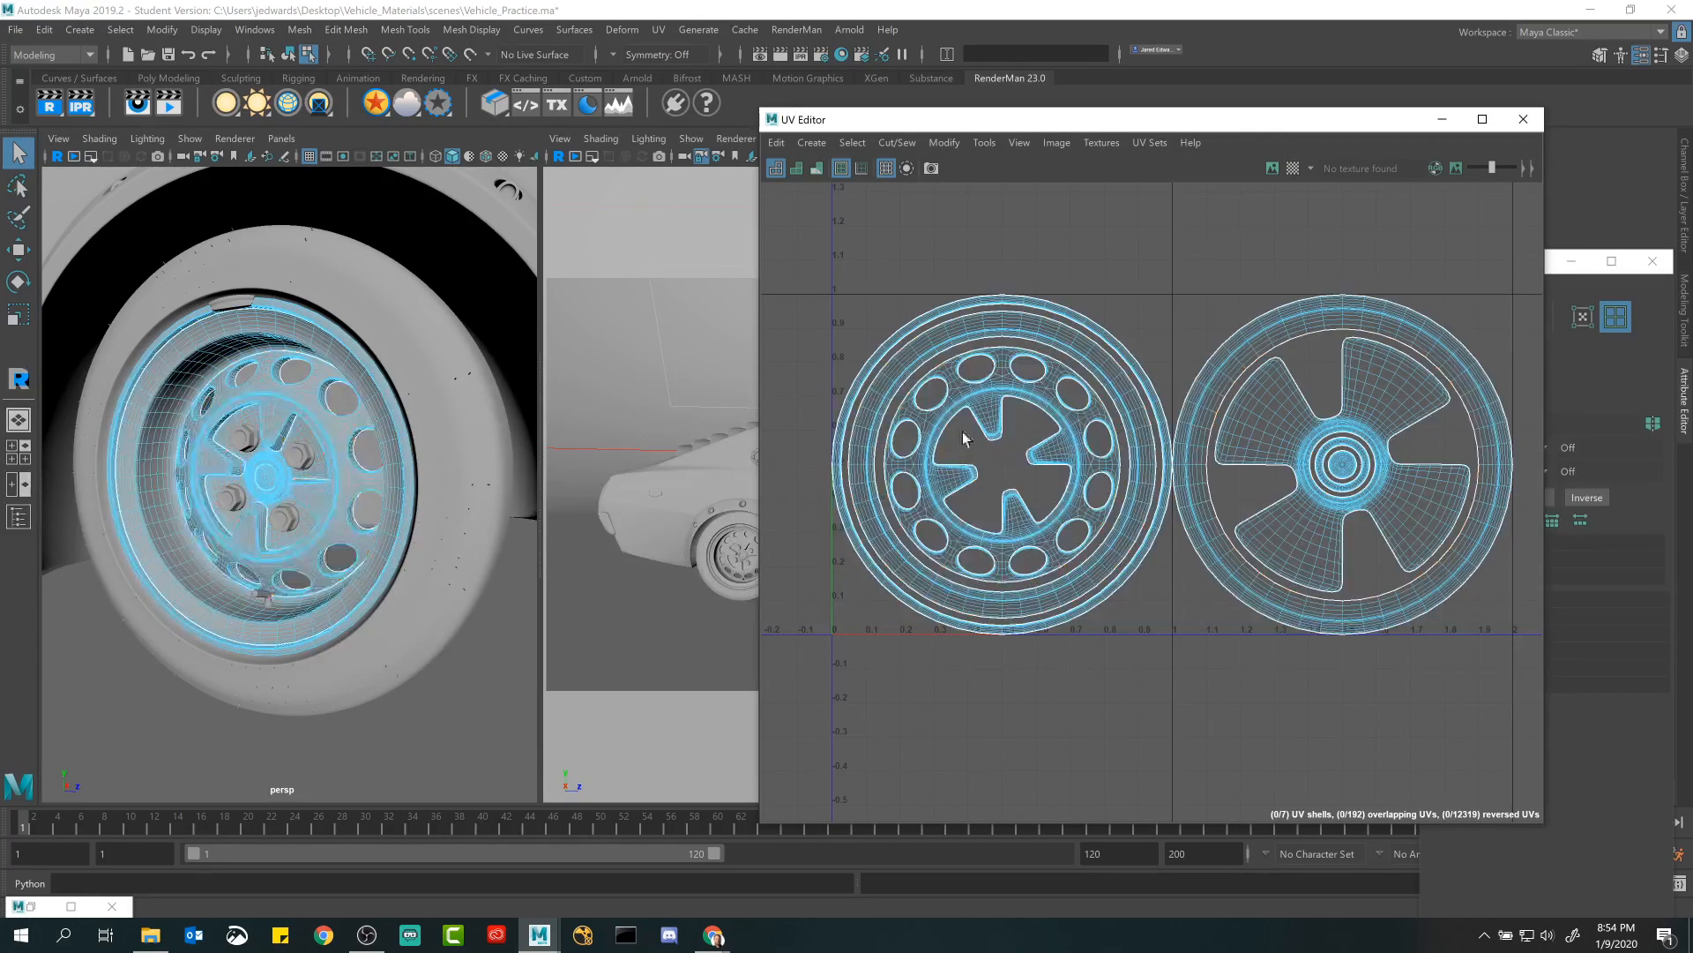
right_click_drag(1146, 262, 1094, 234)
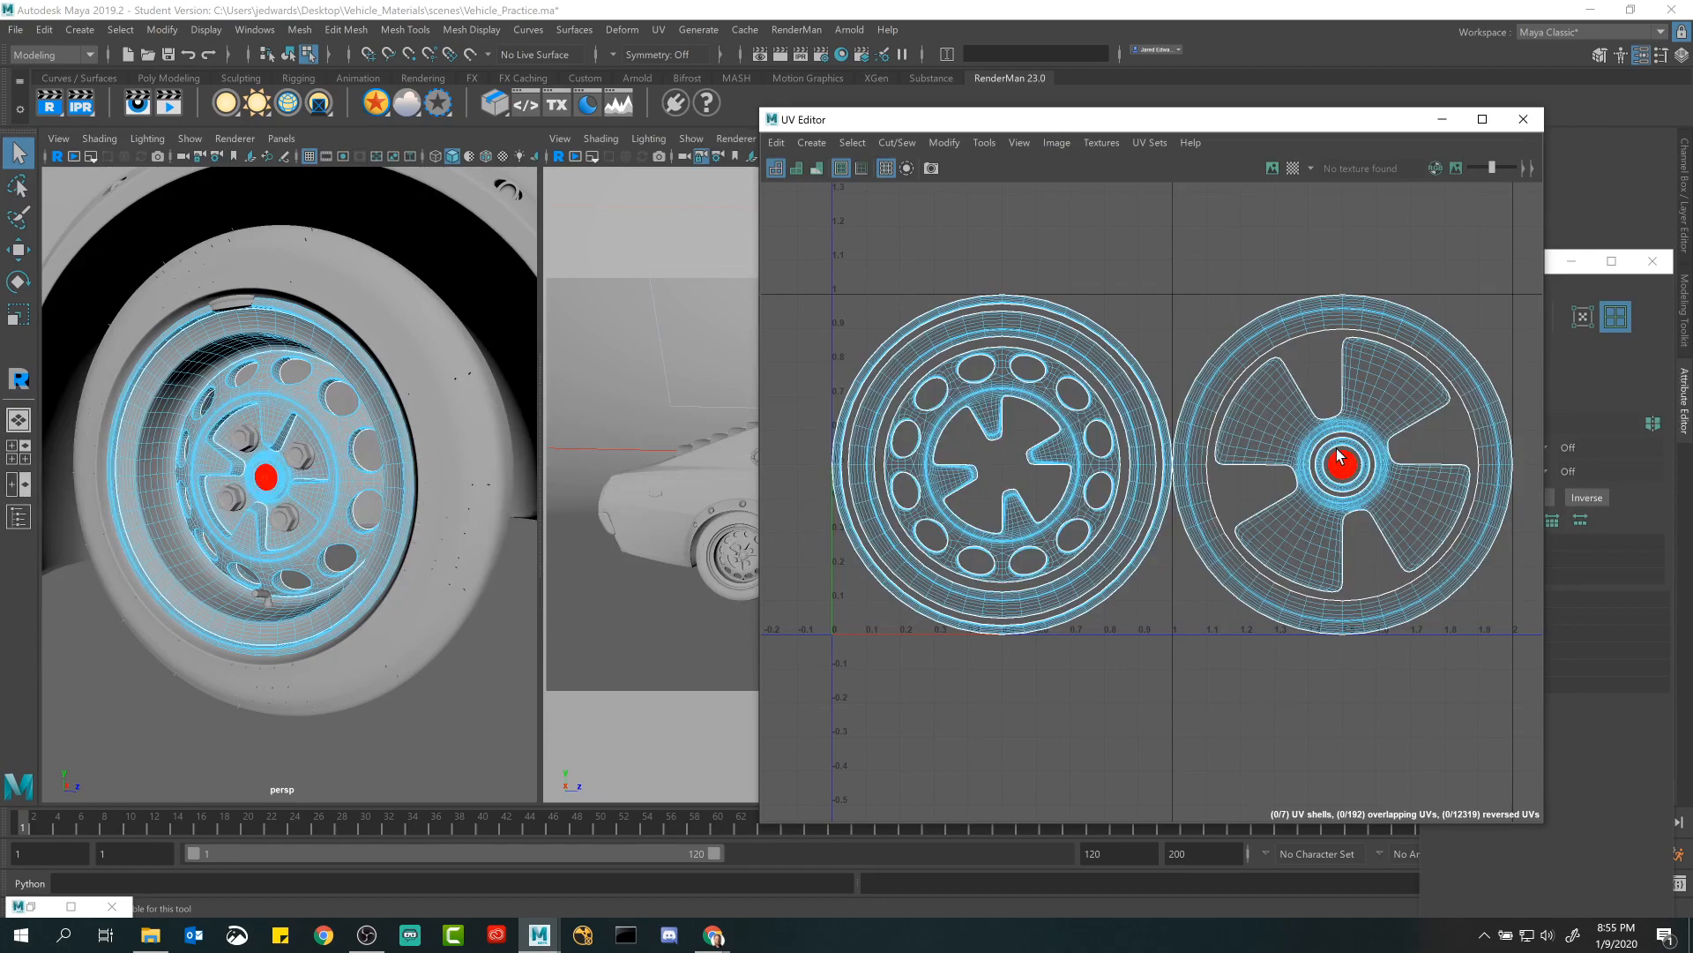
left_click(278, 454)
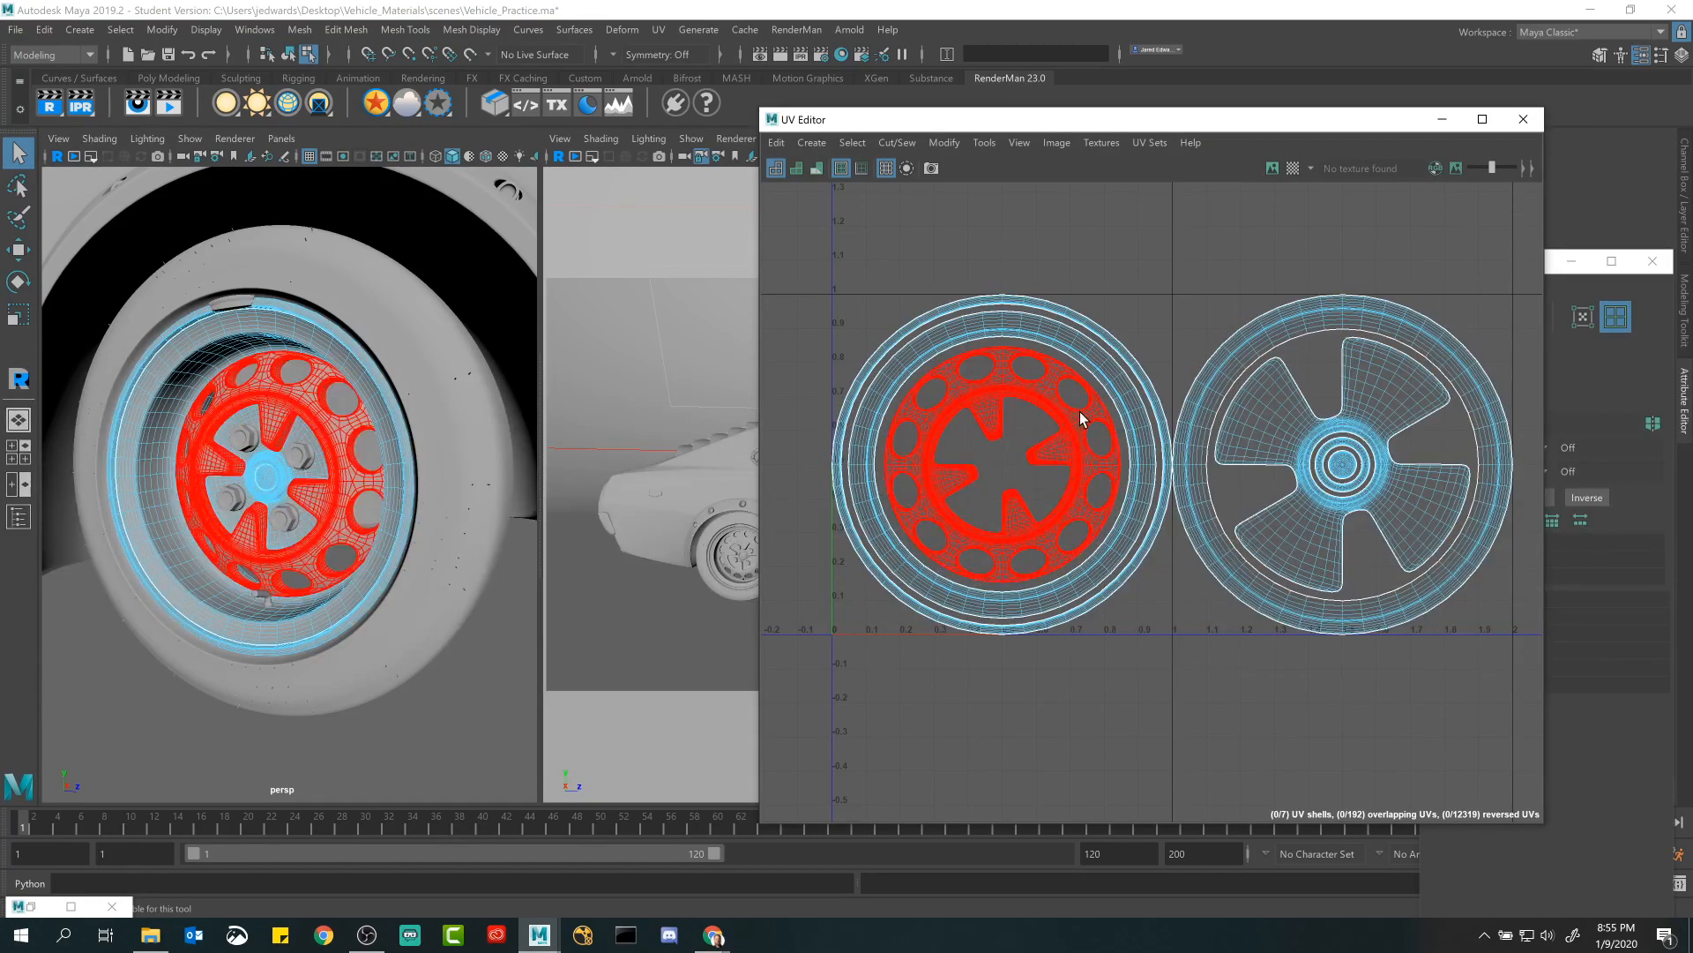
left_click(245, 342)
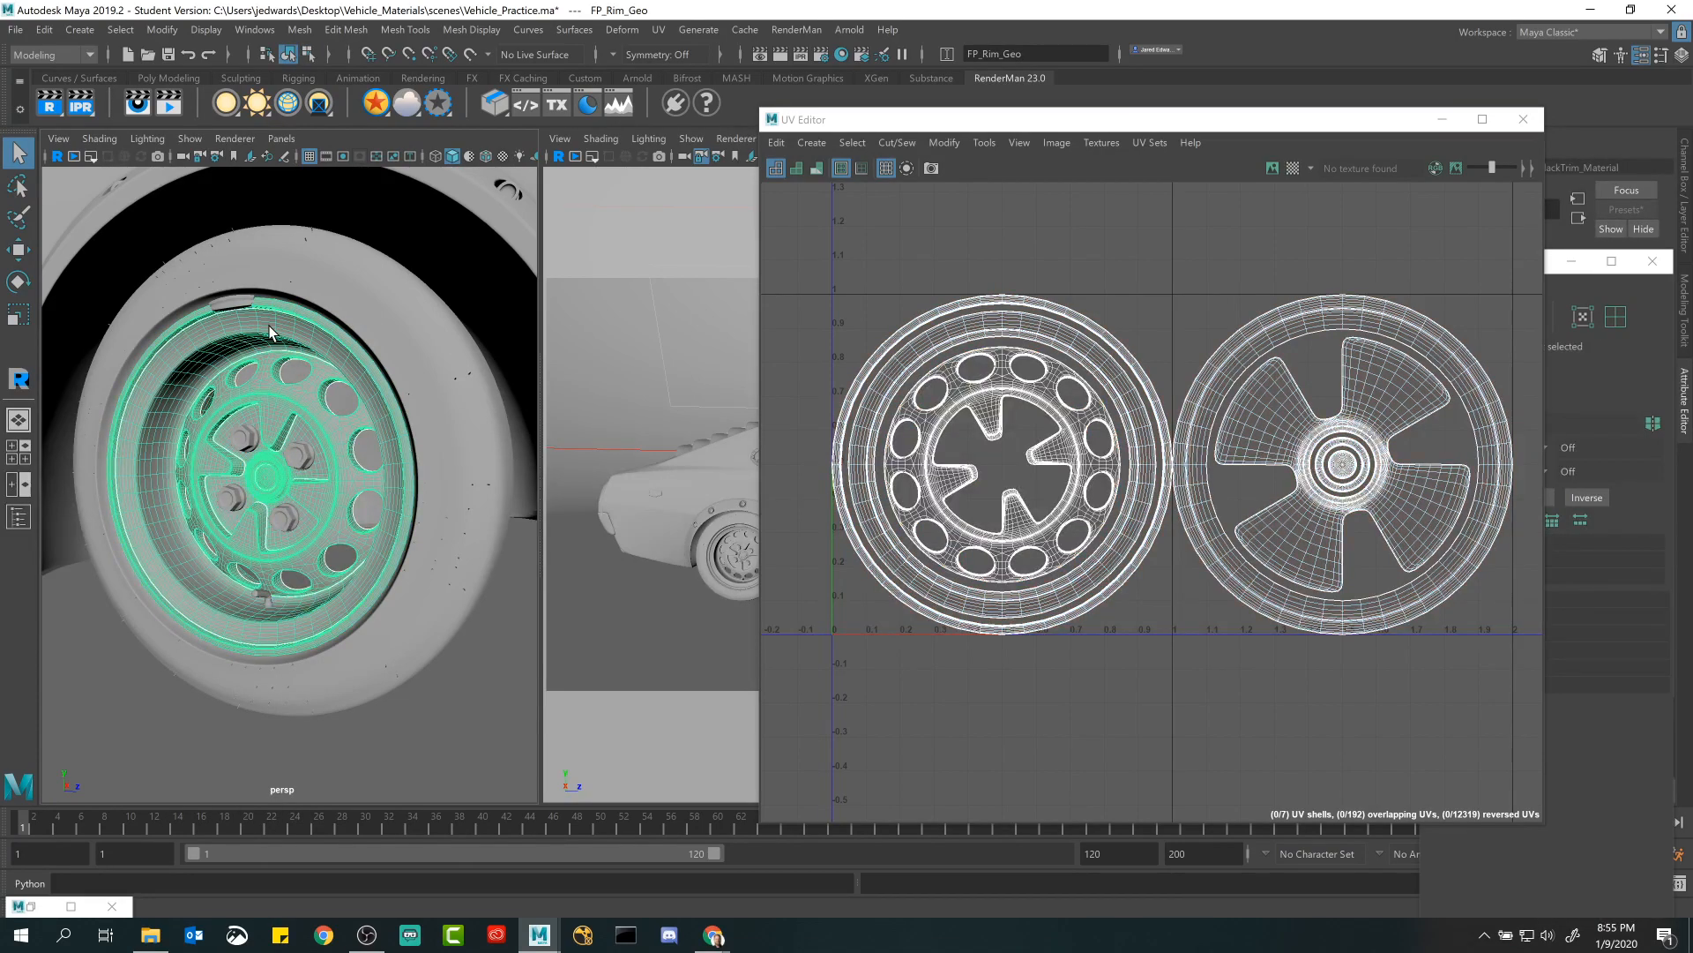
In UV Shell mode, select only the outermost lip shell of the front passenger rim.
right_click_drag(990, 315, 954, 300)
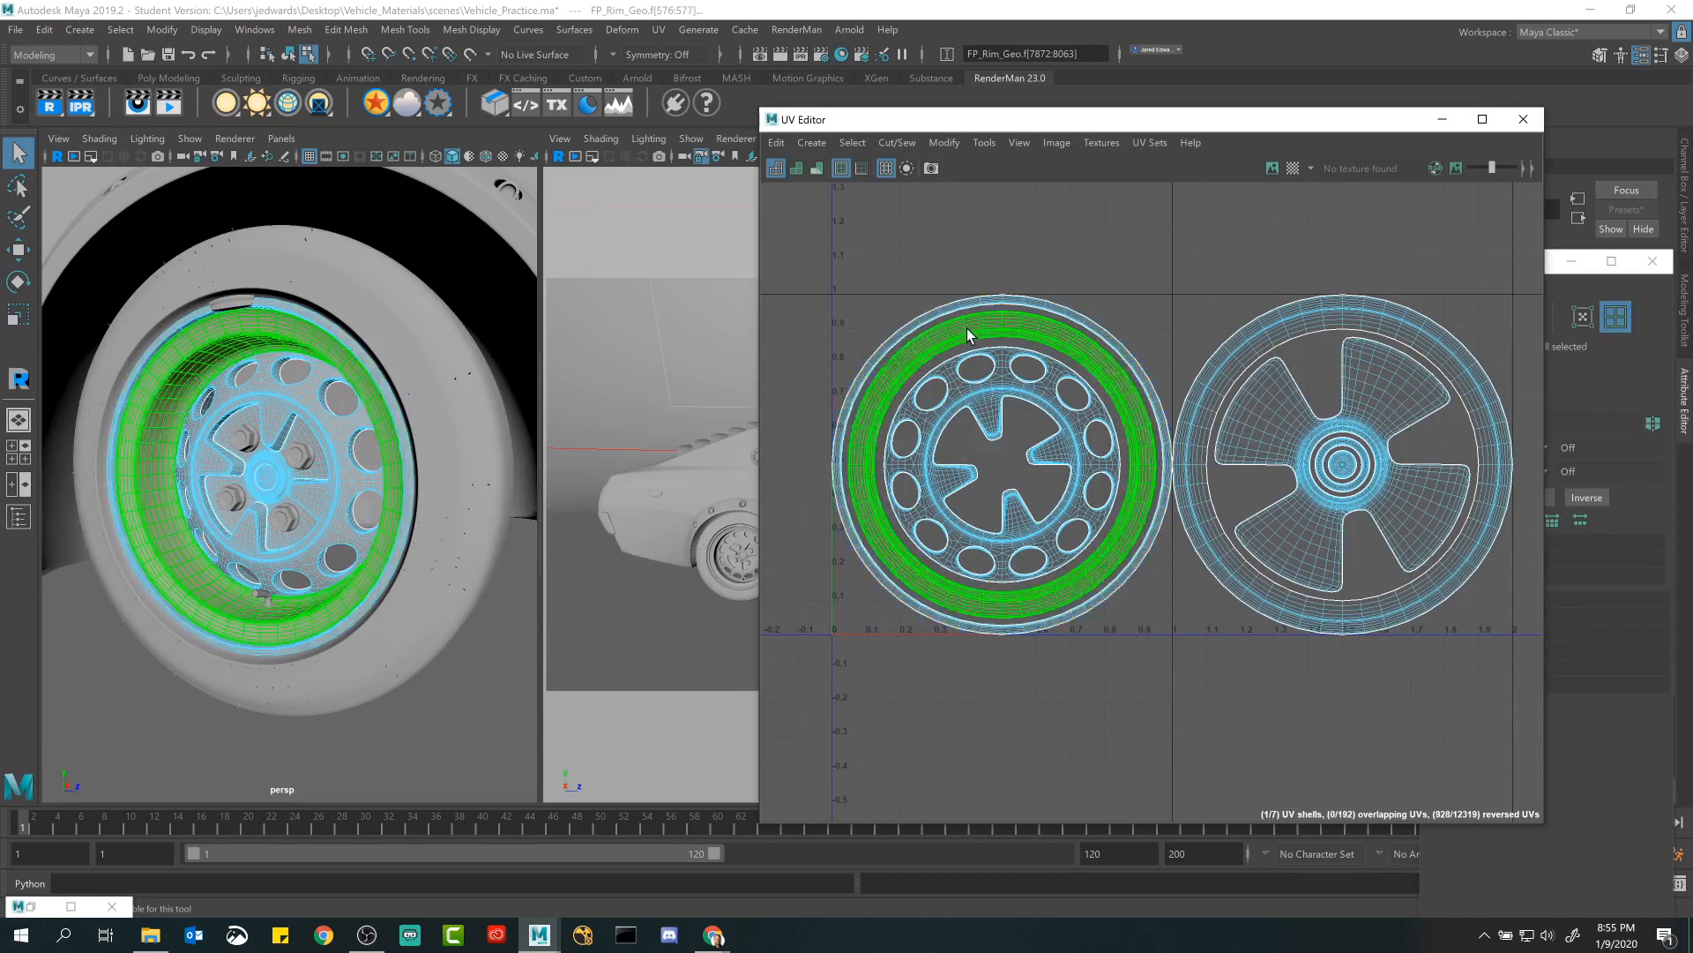
left_click(967, 391)
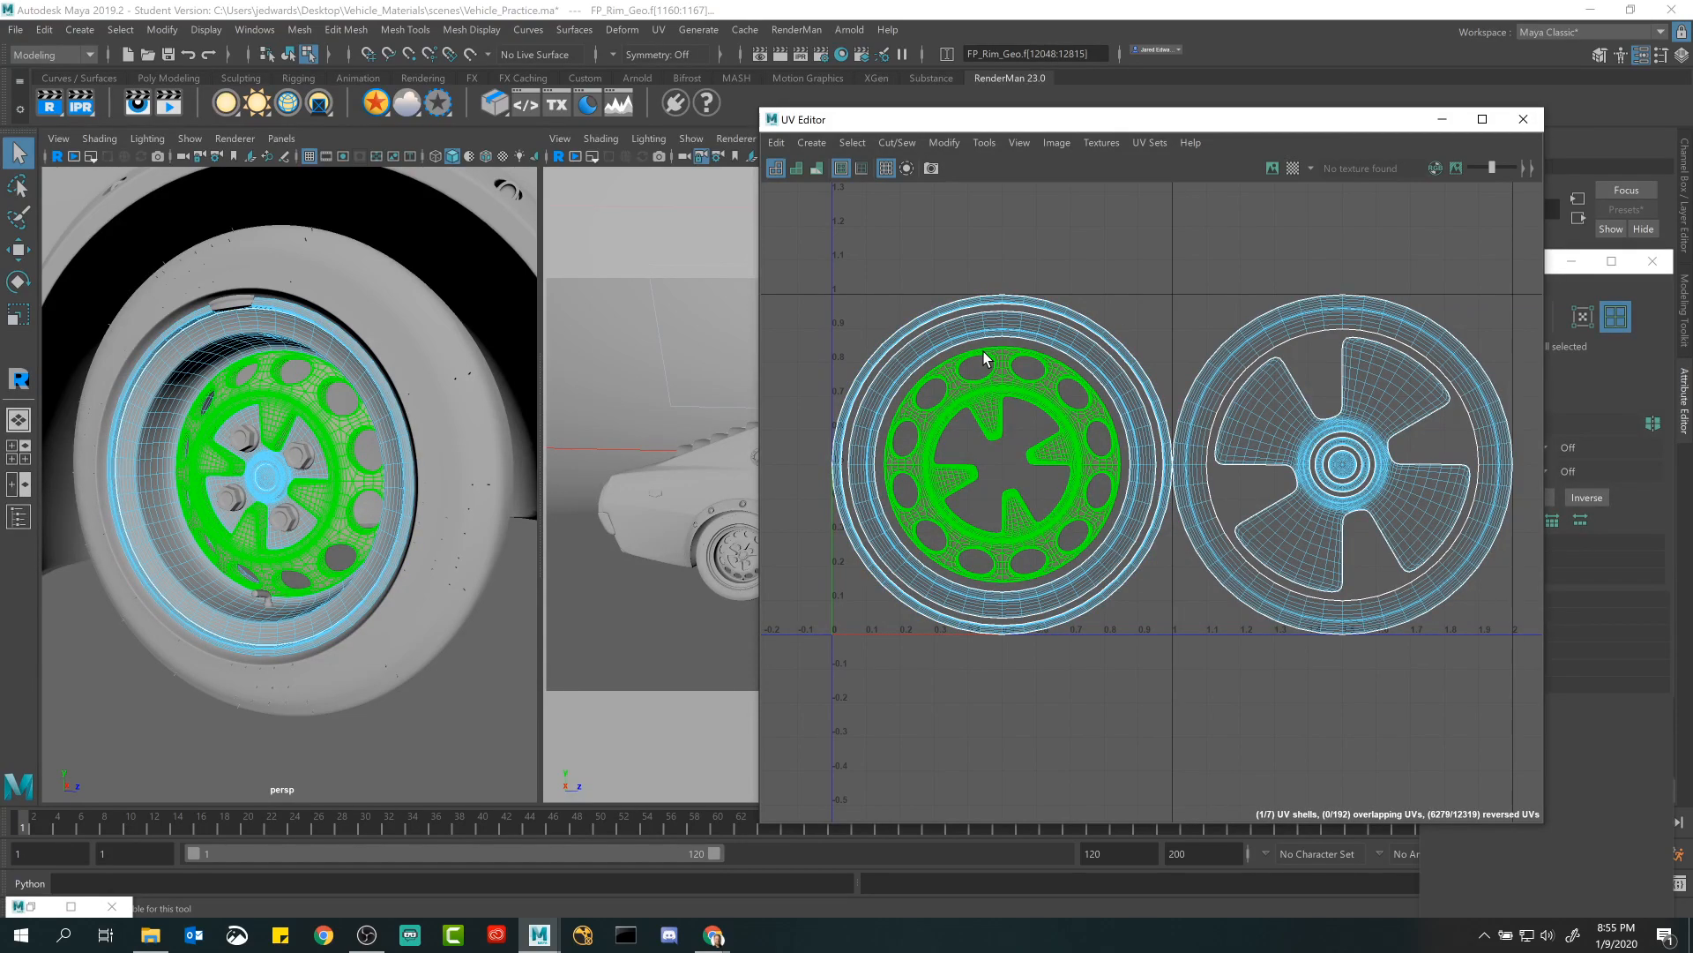
left_click(992, 306)
left_click(992, 304, "ctrl")
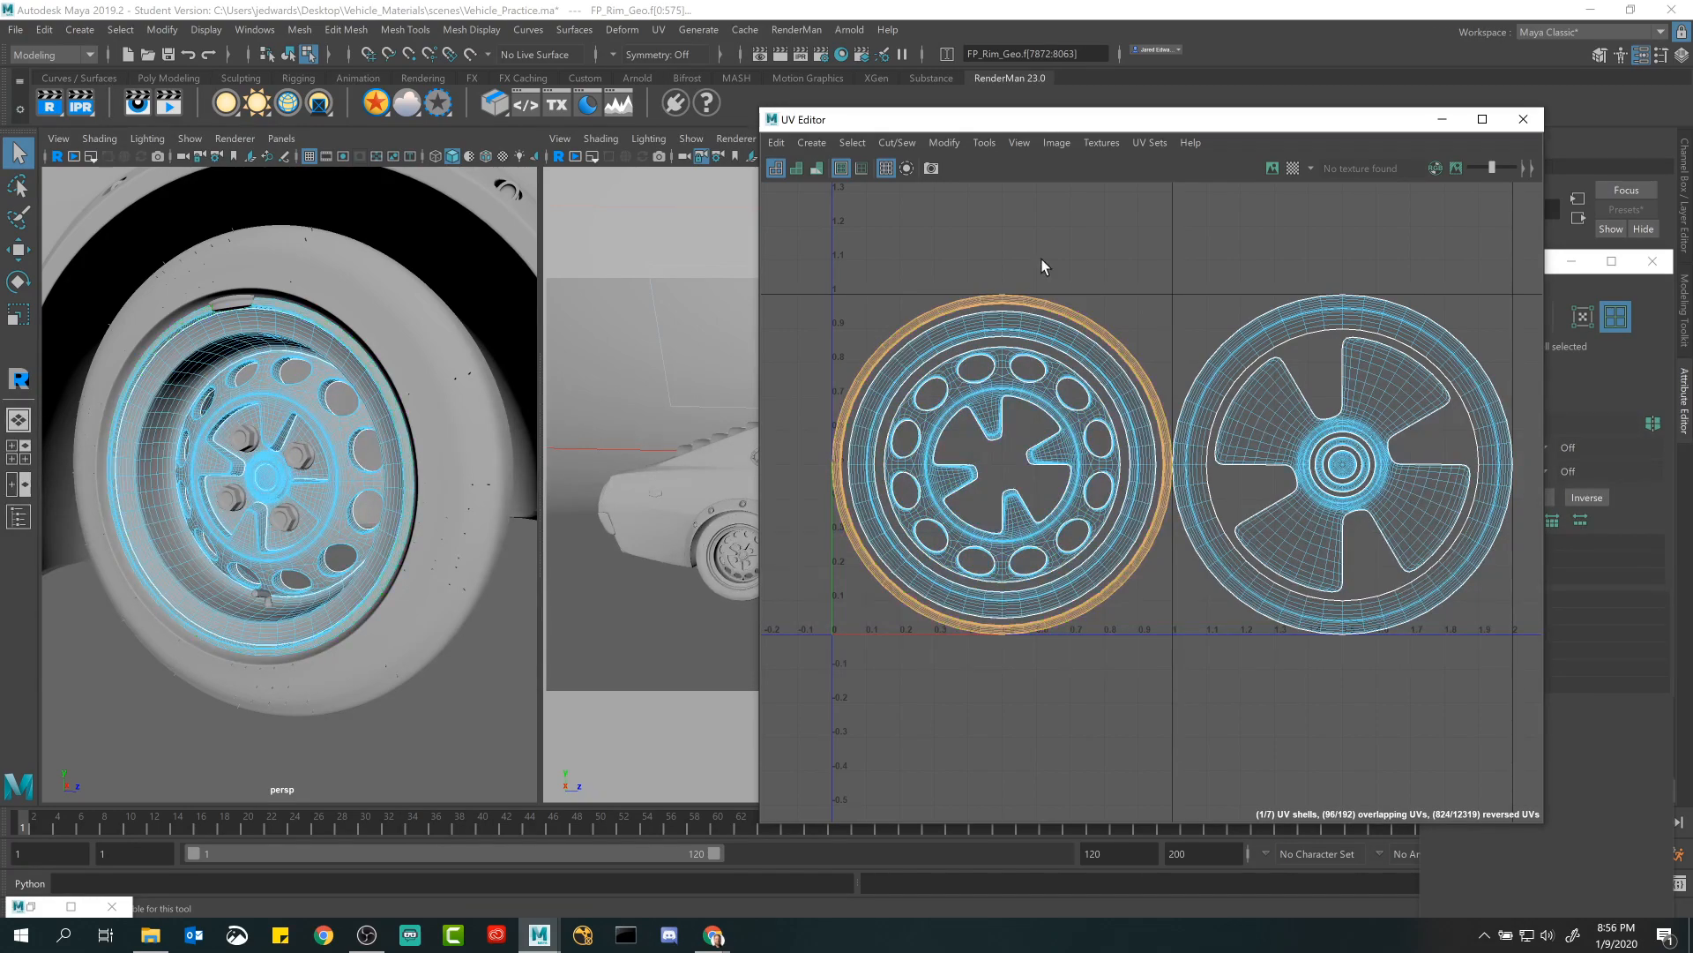
left_click(1076, 323)
right_click(1167, 274)
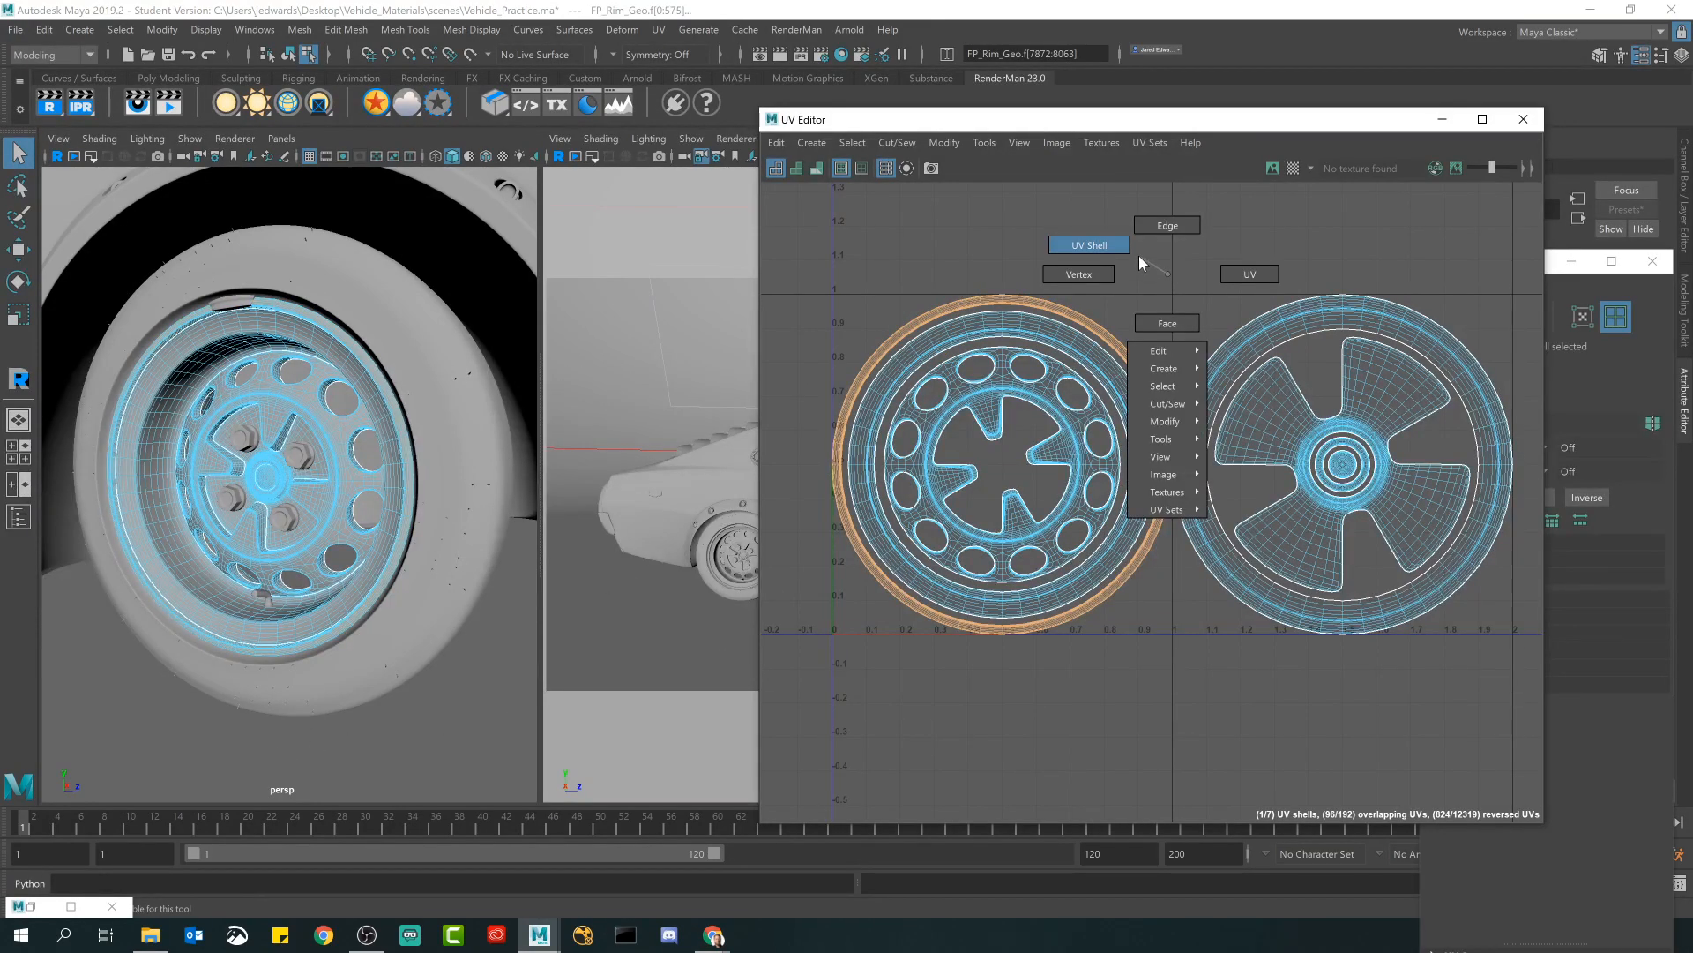
left_click(1066, 300)
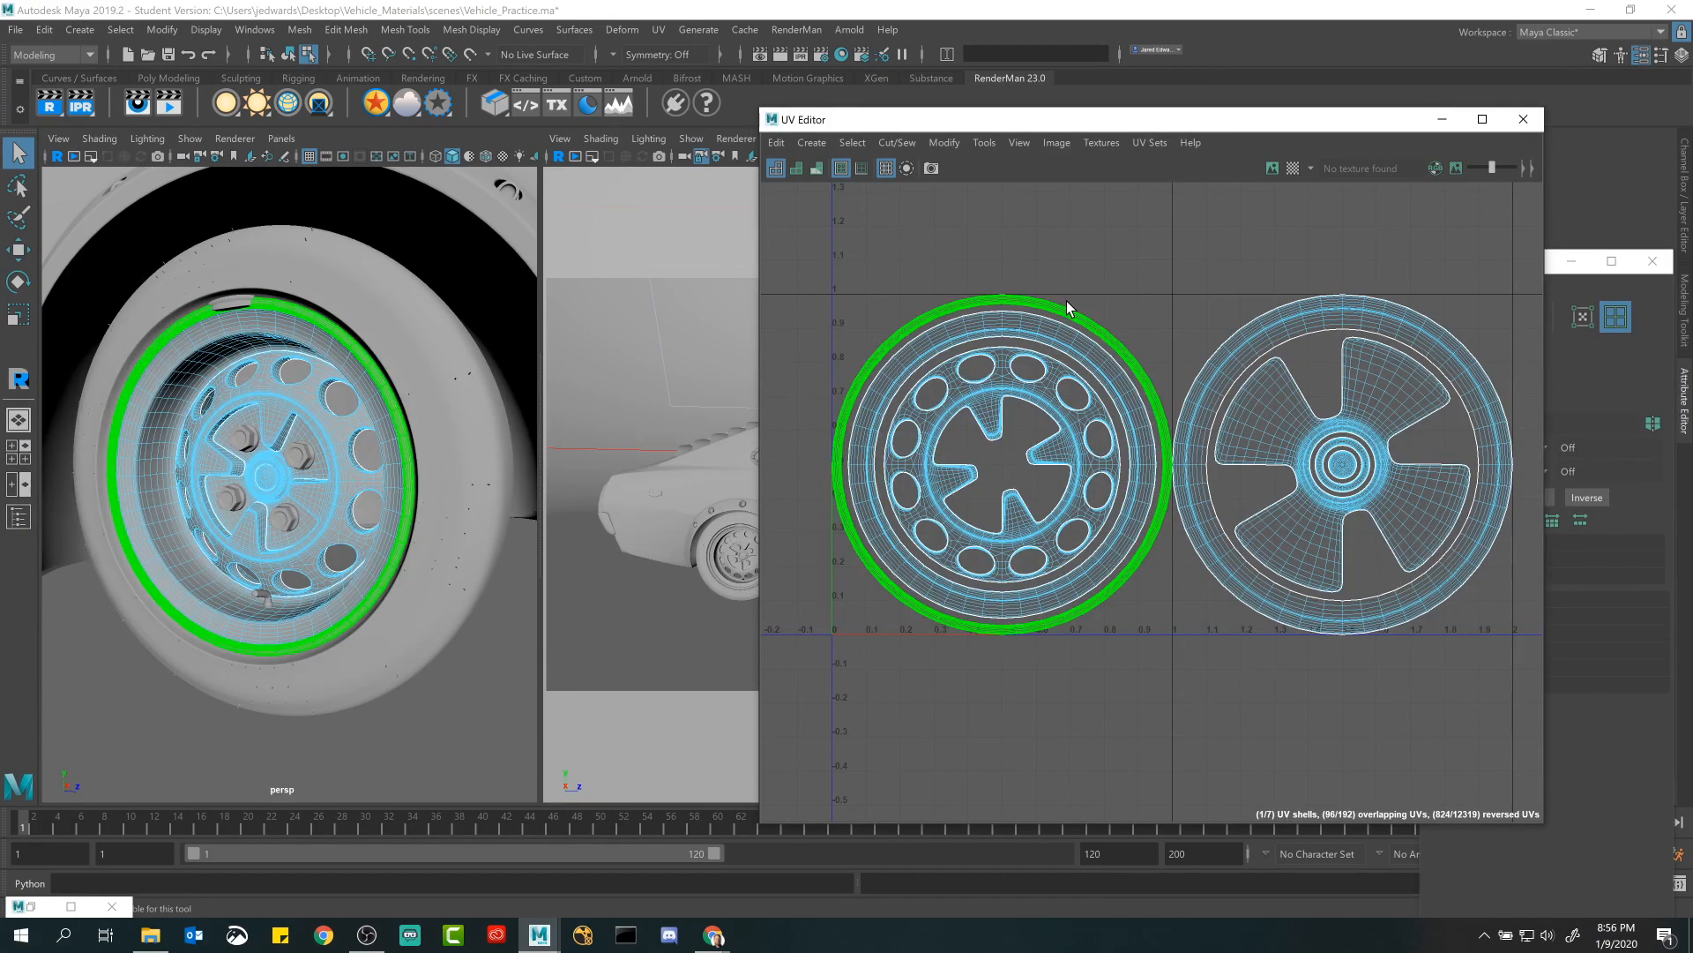
left_click(1067, 300)
Assign the Chrome material to the front rim's outer lip shell and minimize the UV Editor.
left_click(29, 908)
left_click(41, 799)
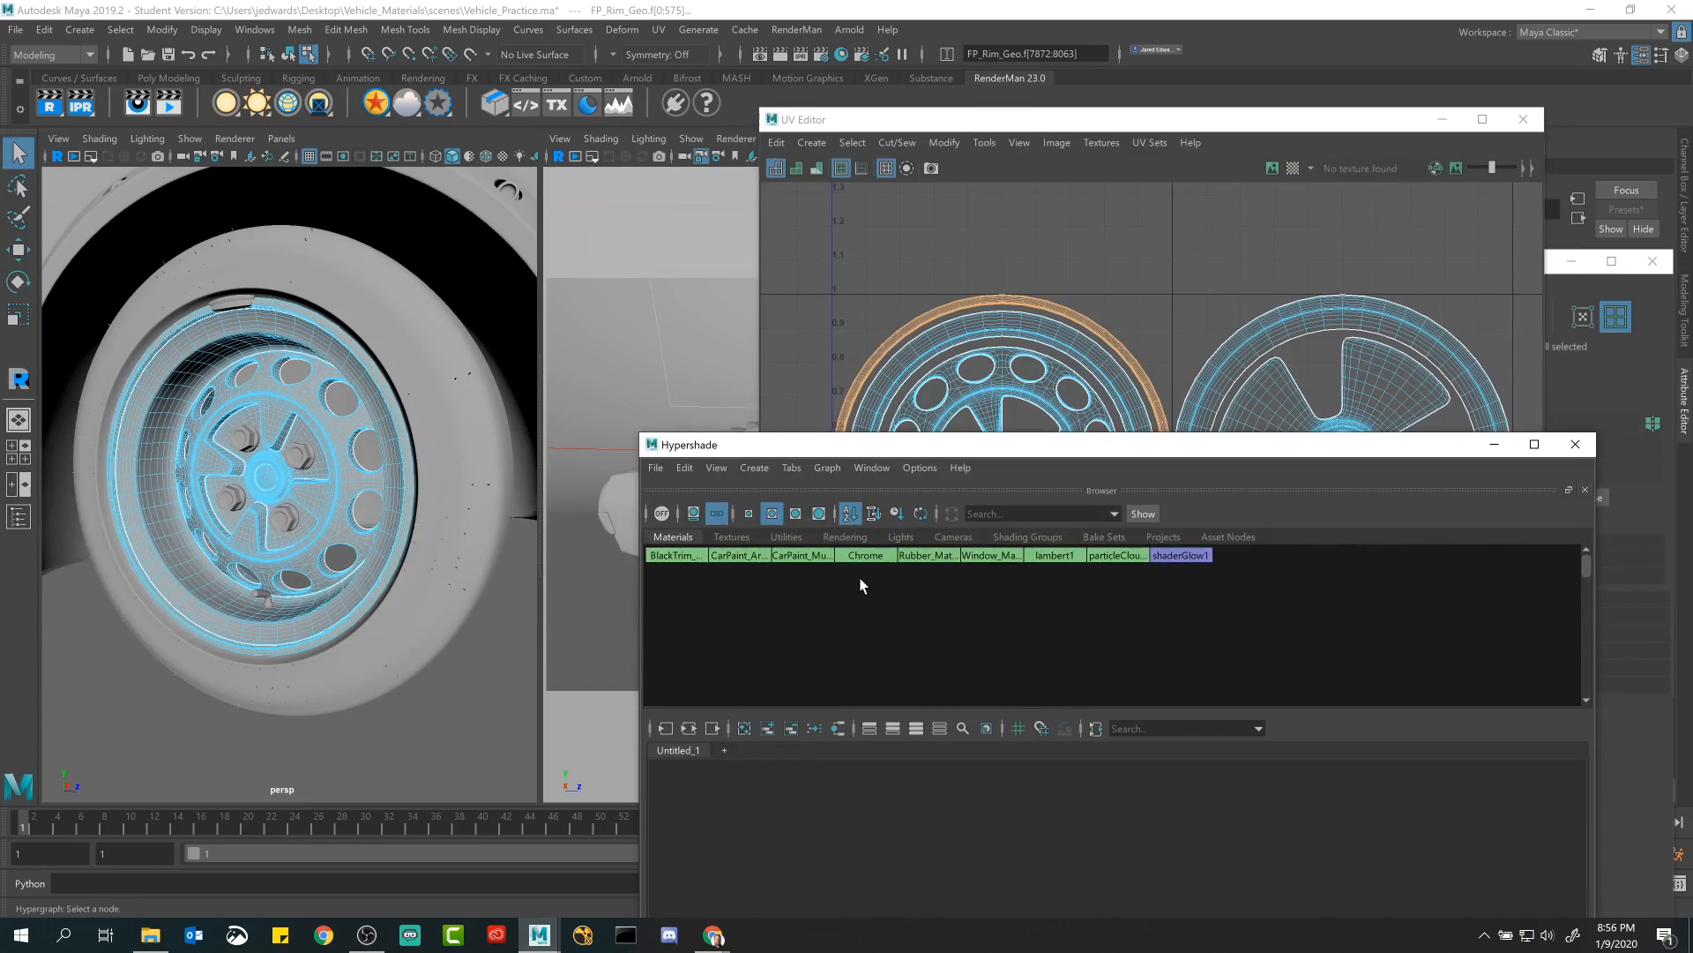
right_click_drag(864, 552, 879, 494)
left_click(1443, 119)
Select the rear passenger wheel rim and pick its outermost lip shell in the UV Editor.
scroll(398, 351, "down", 8)
scroll(360, 467, "up", 8)
right_click_drag(297, 391, 349, 364)
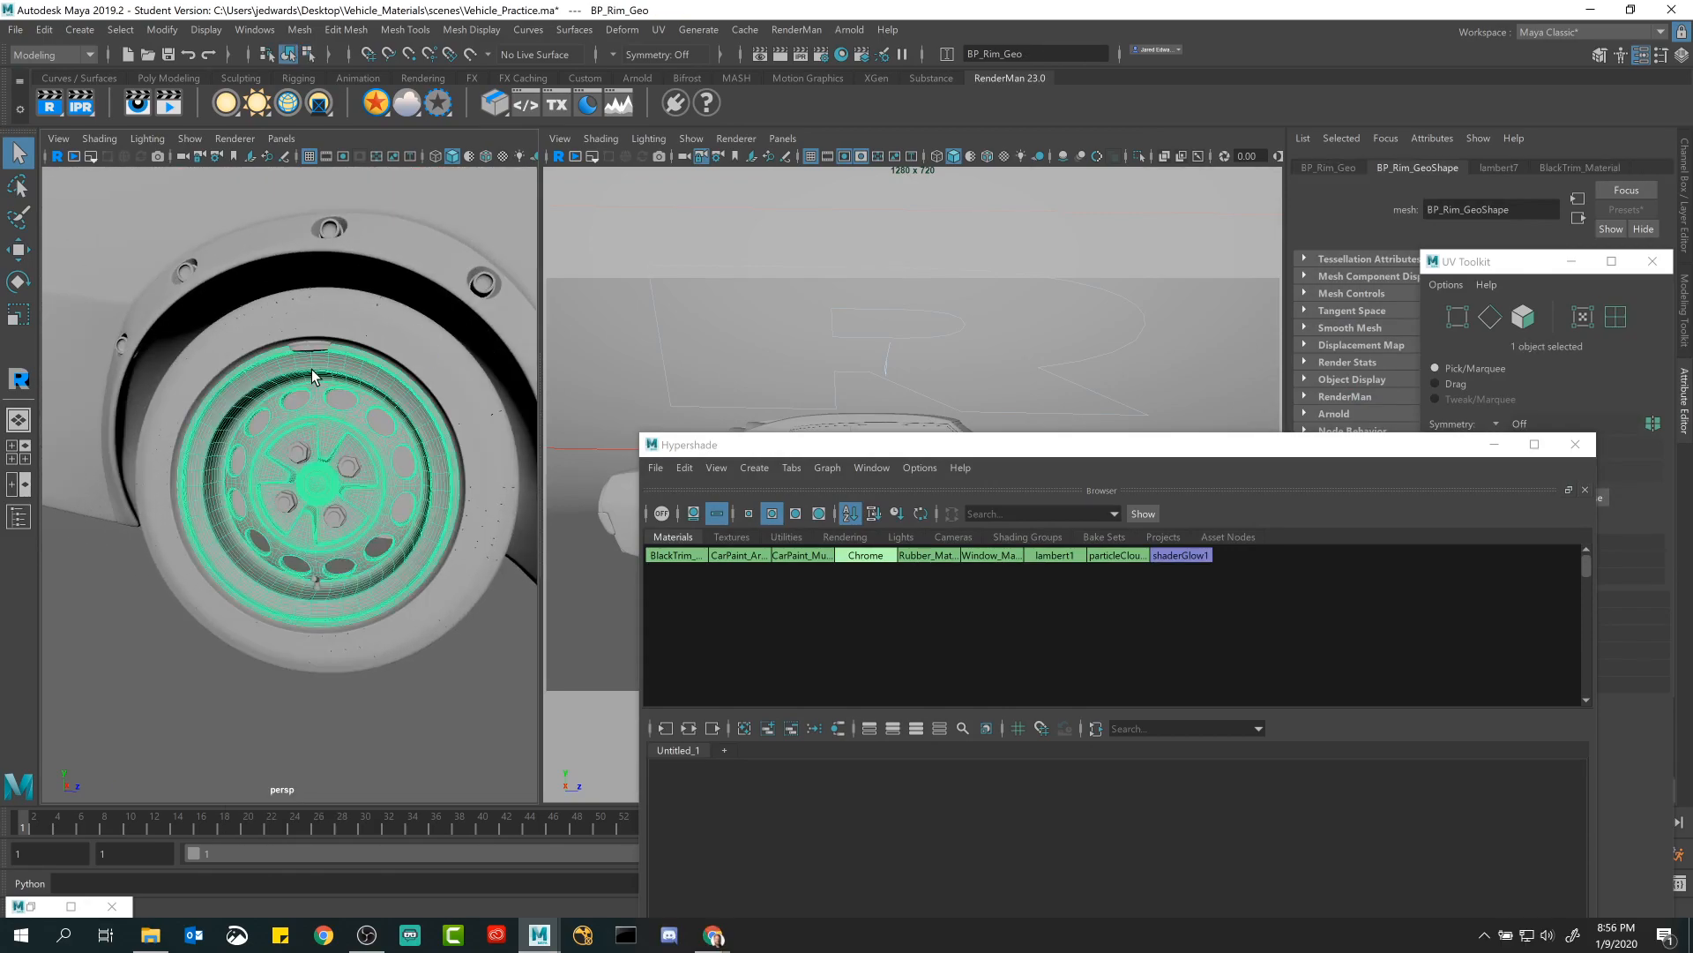
left_click(30, 906)
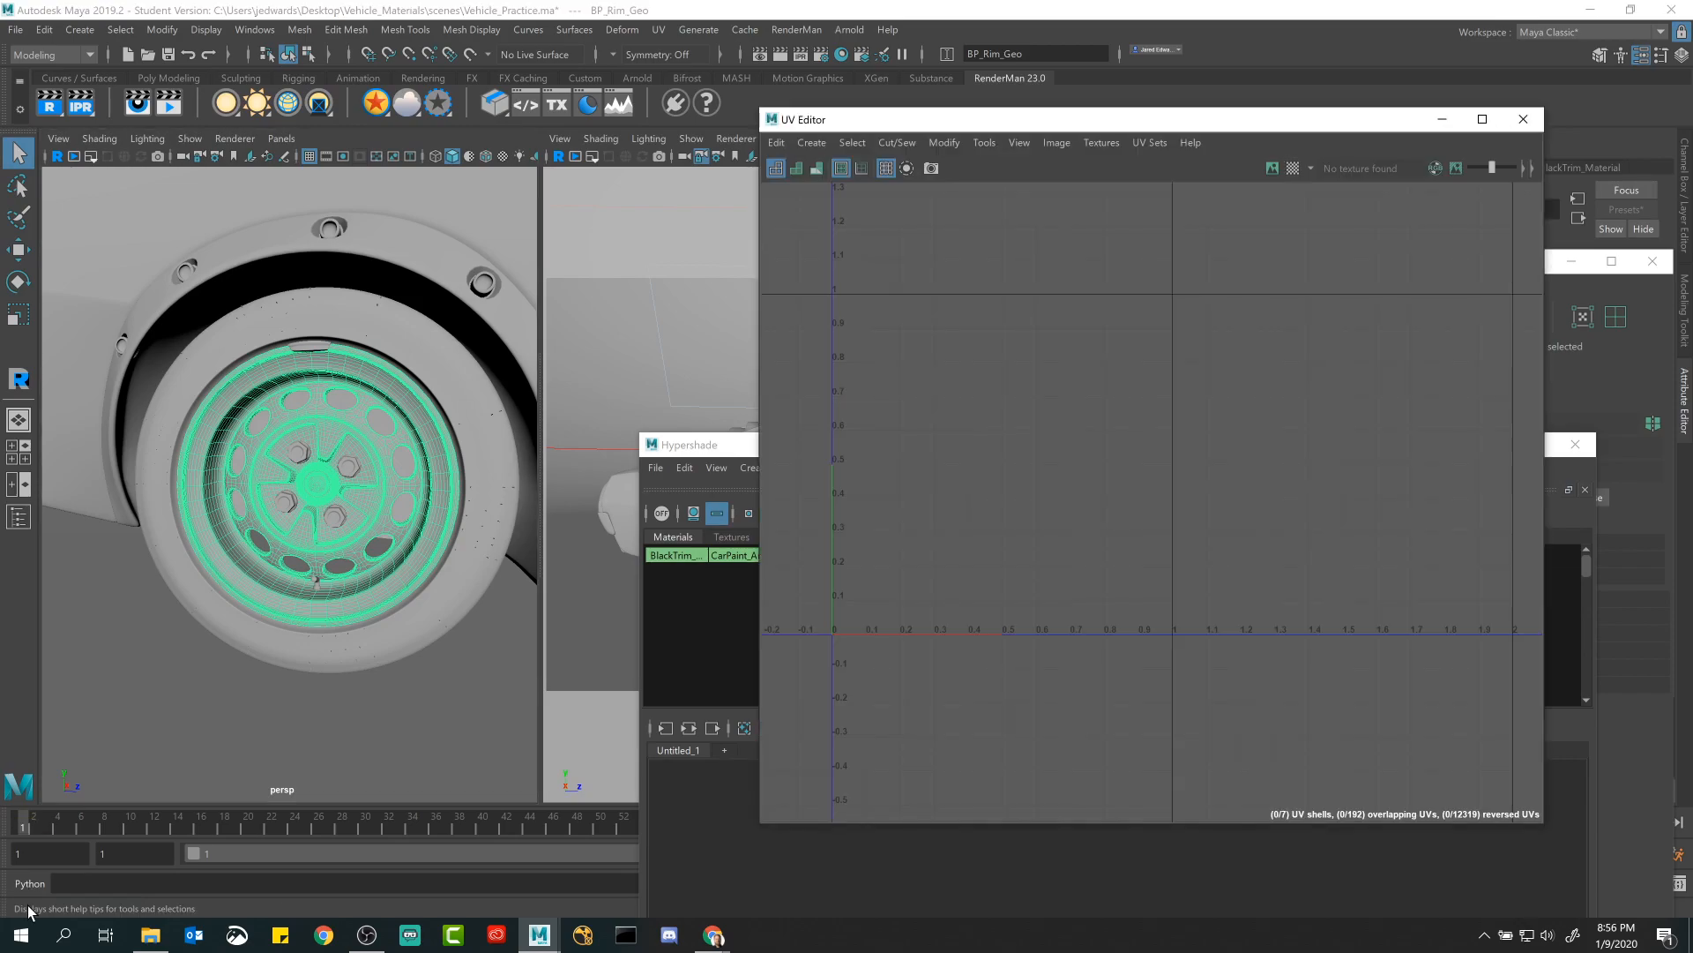
left_click(349, 391)
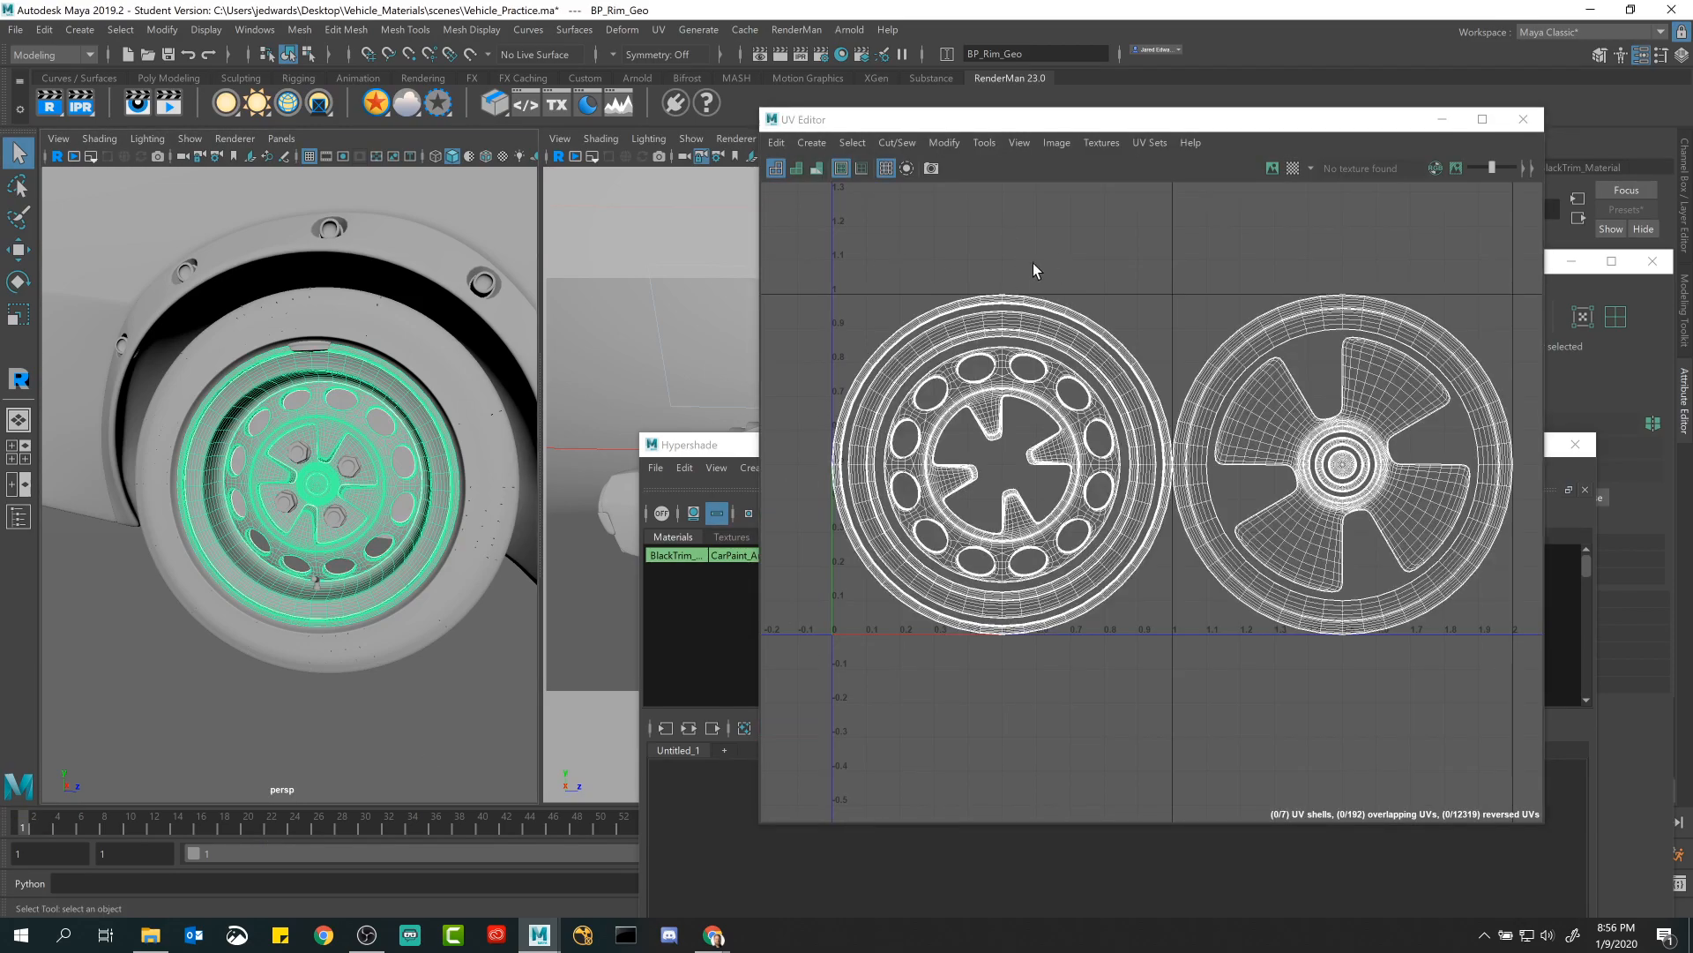
right_click_drag(966, 269, 918, 249)
left_click(997, 301)
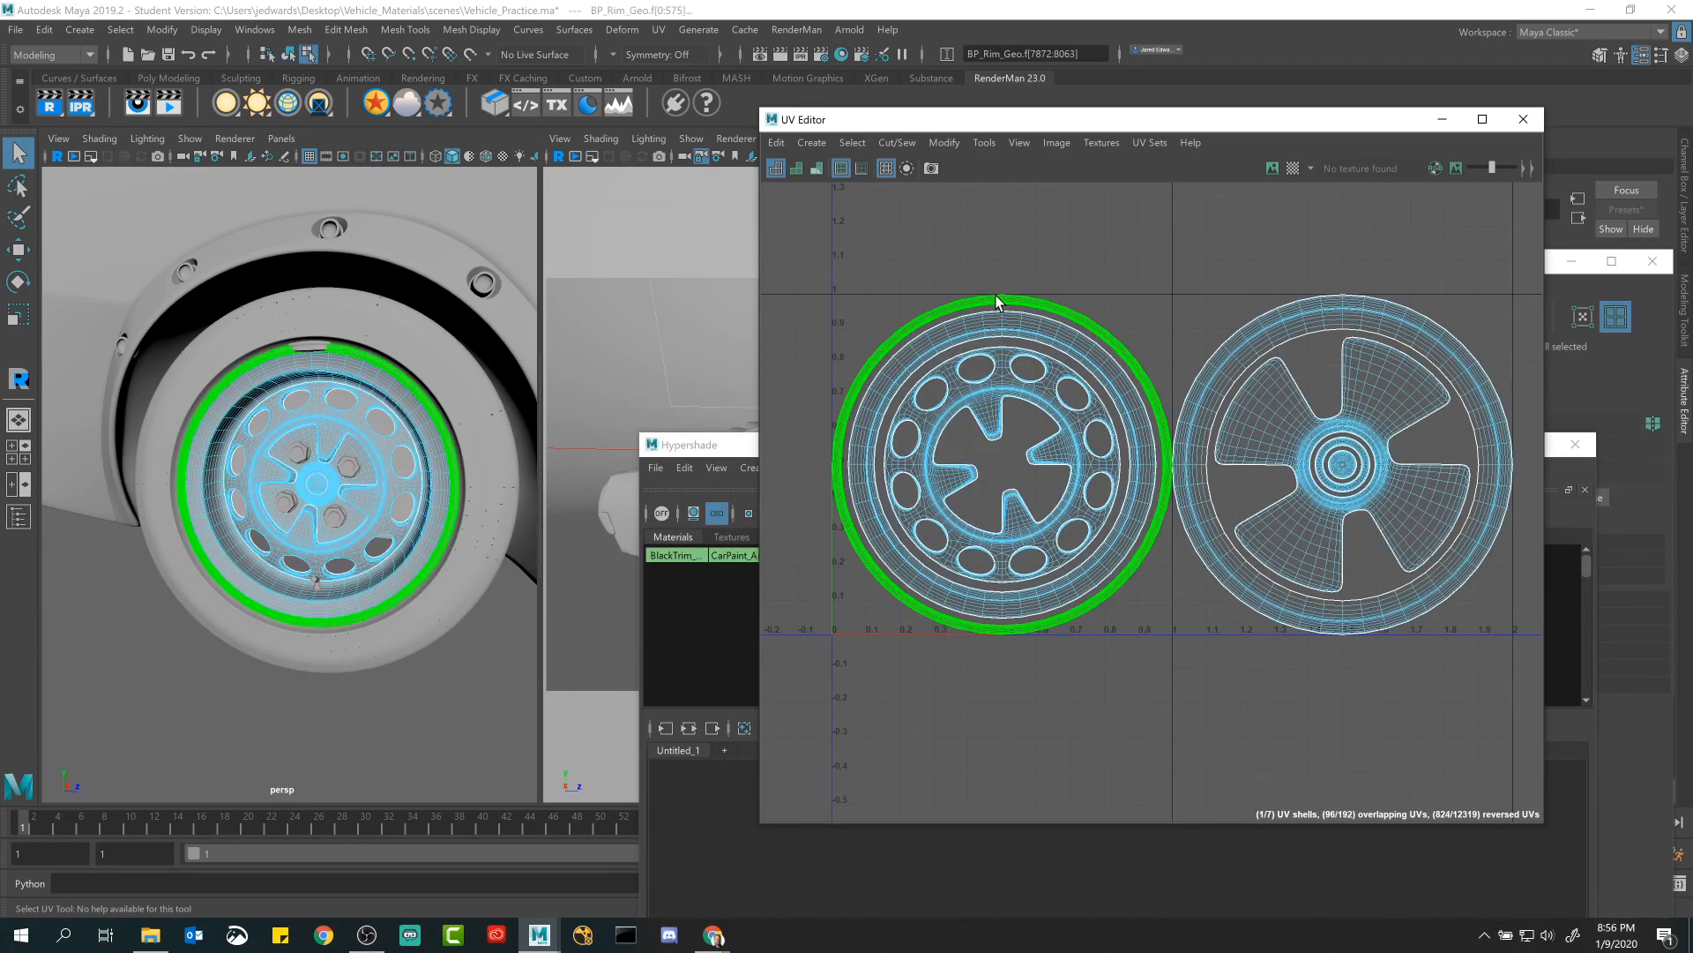
Assign the Chrome material to the rear rim's outer lip, minimize the editor windows, and return to object selection.
left_click(1442, 119)
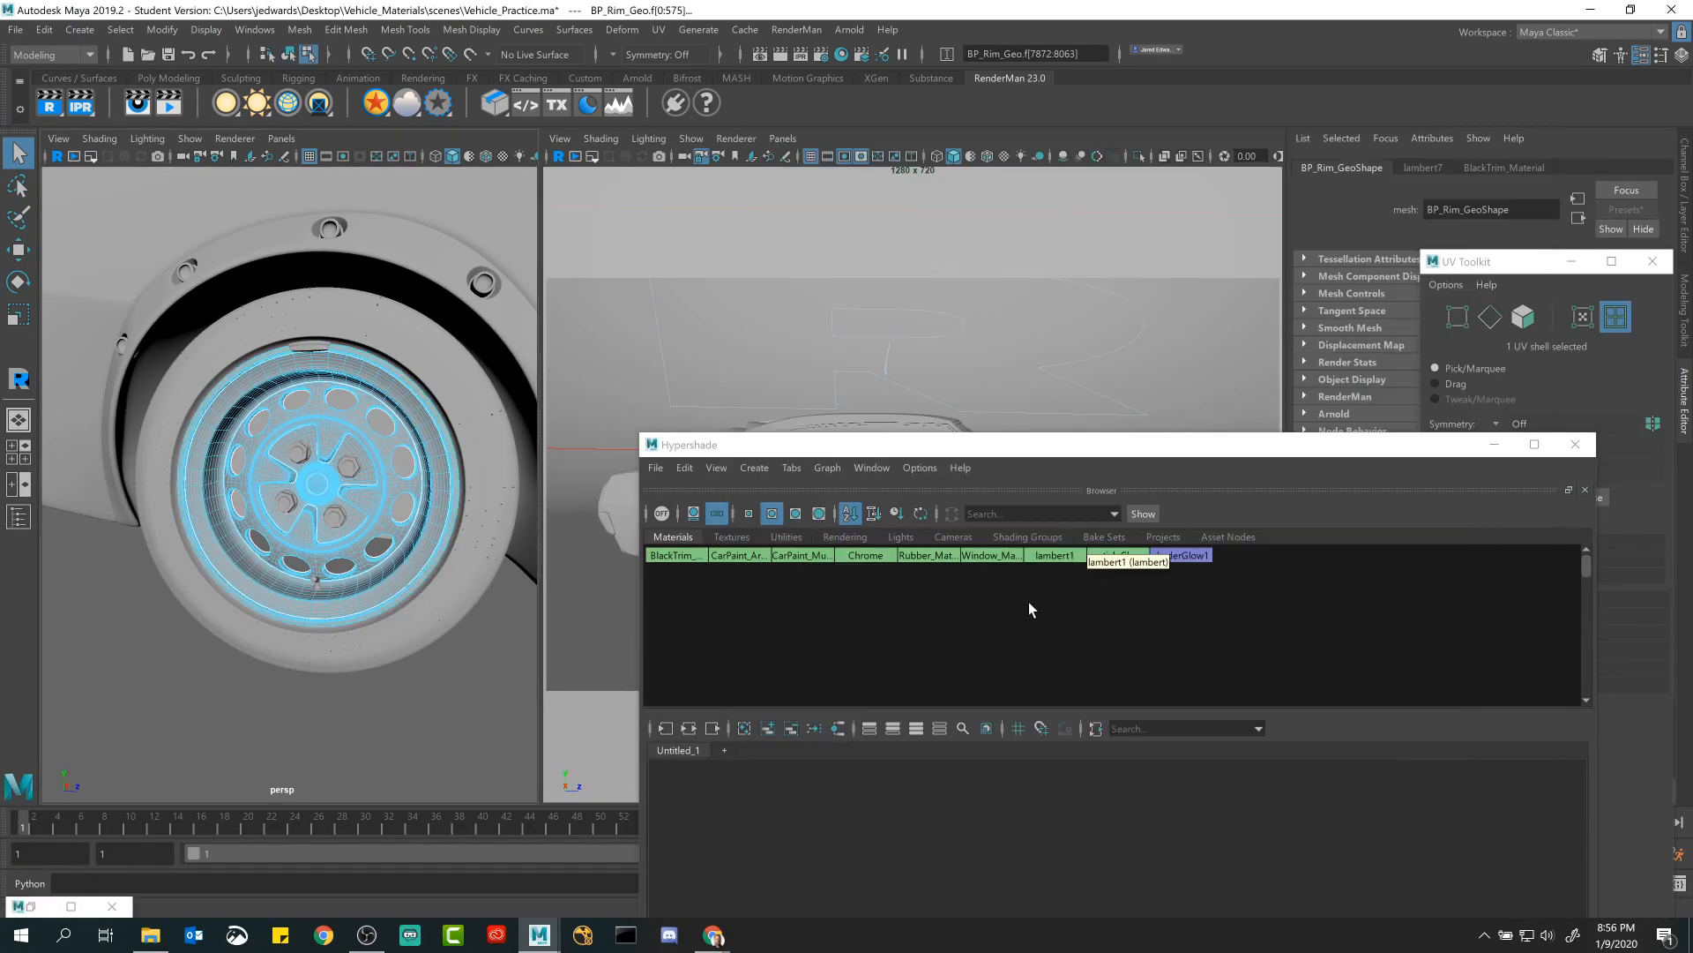
right_click_drag(860, 553, 865, 501)
left_click(1495, 445)
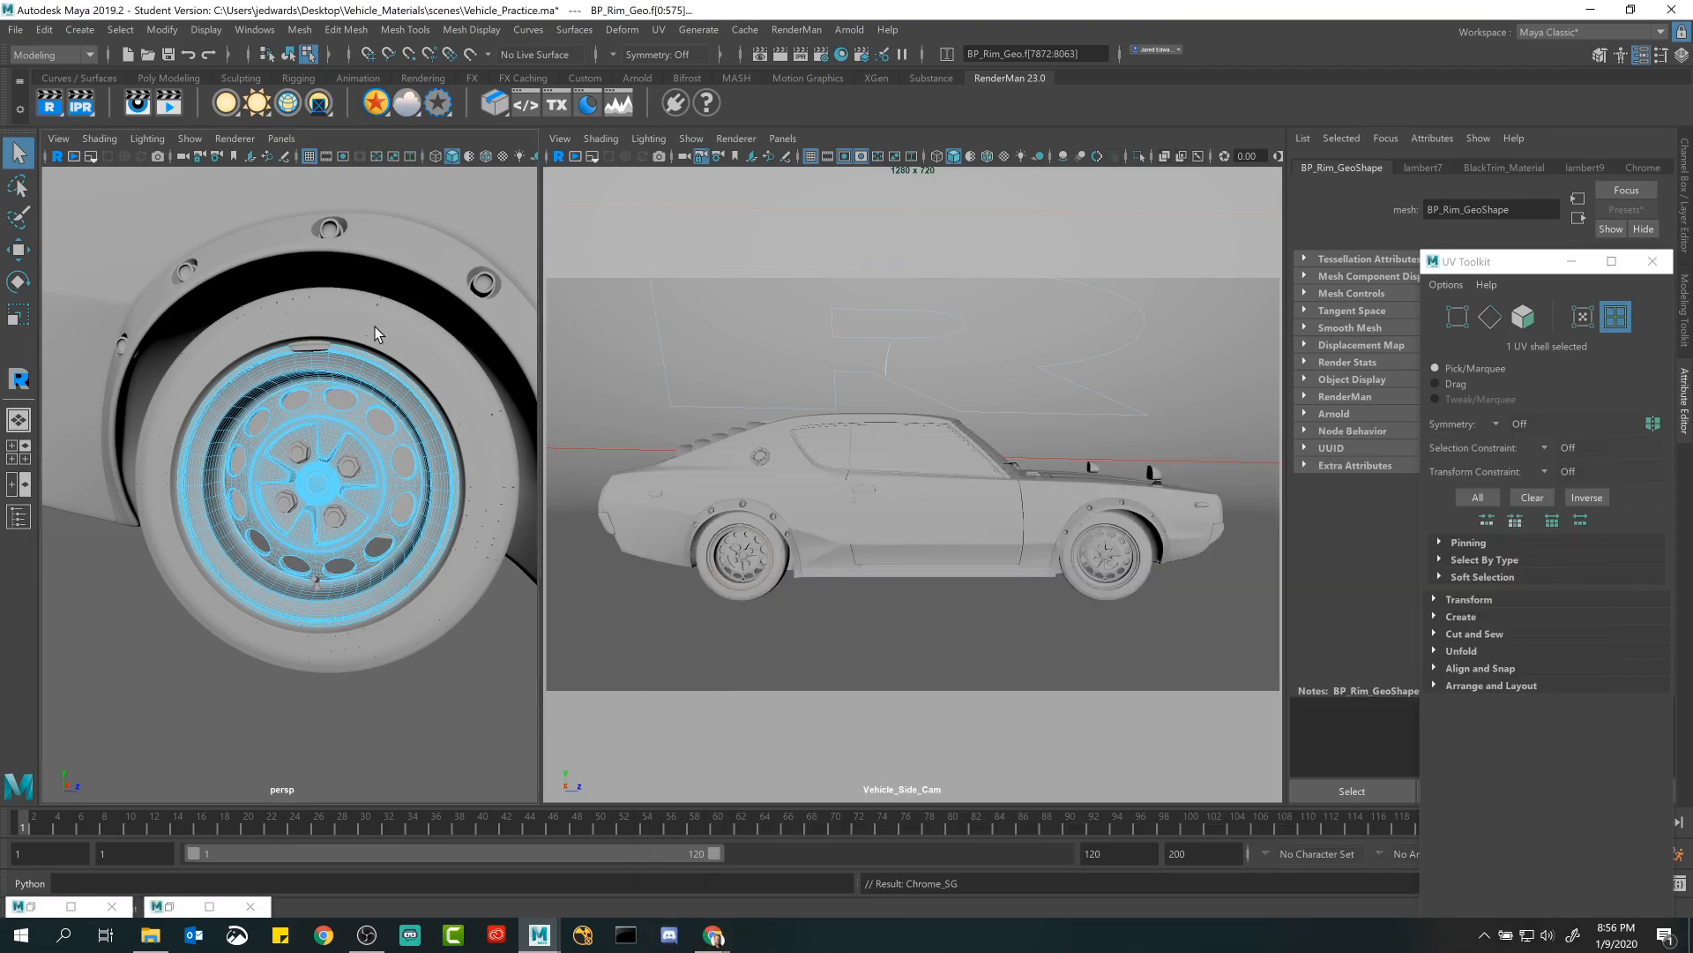
right_click_drag(339, 354, 411, 327)
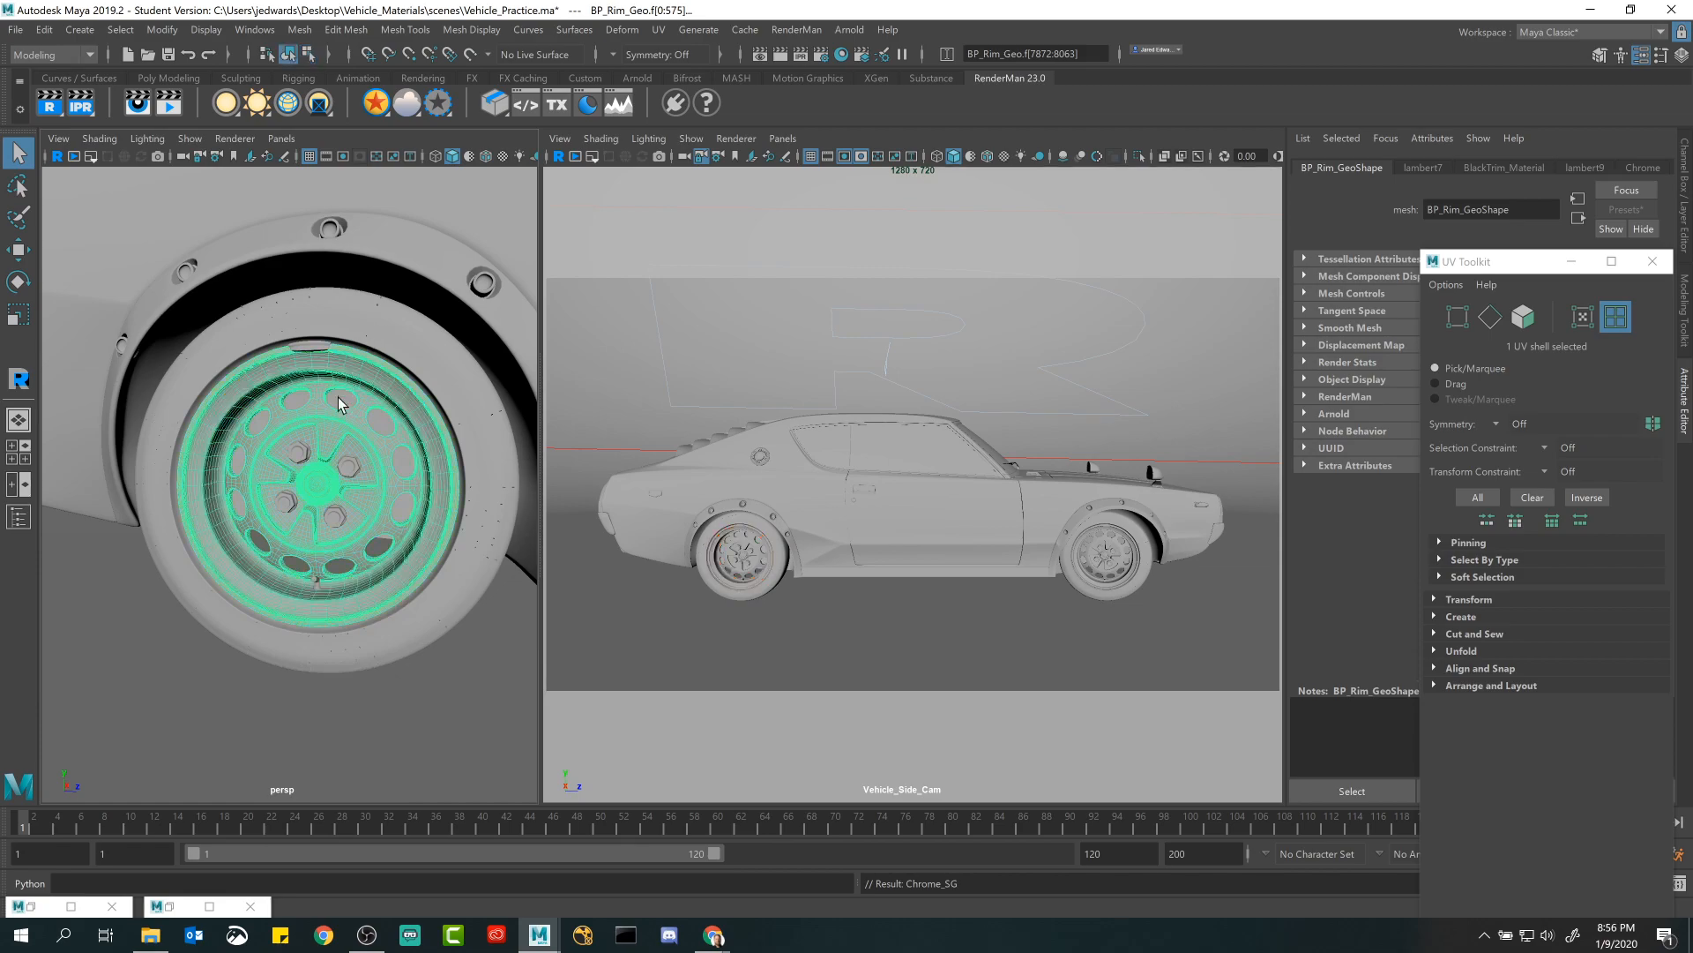
Start a live RenderMan render in the perspective viewport and frame the passenger side of the car with both wheels.
left_click(57, 157)
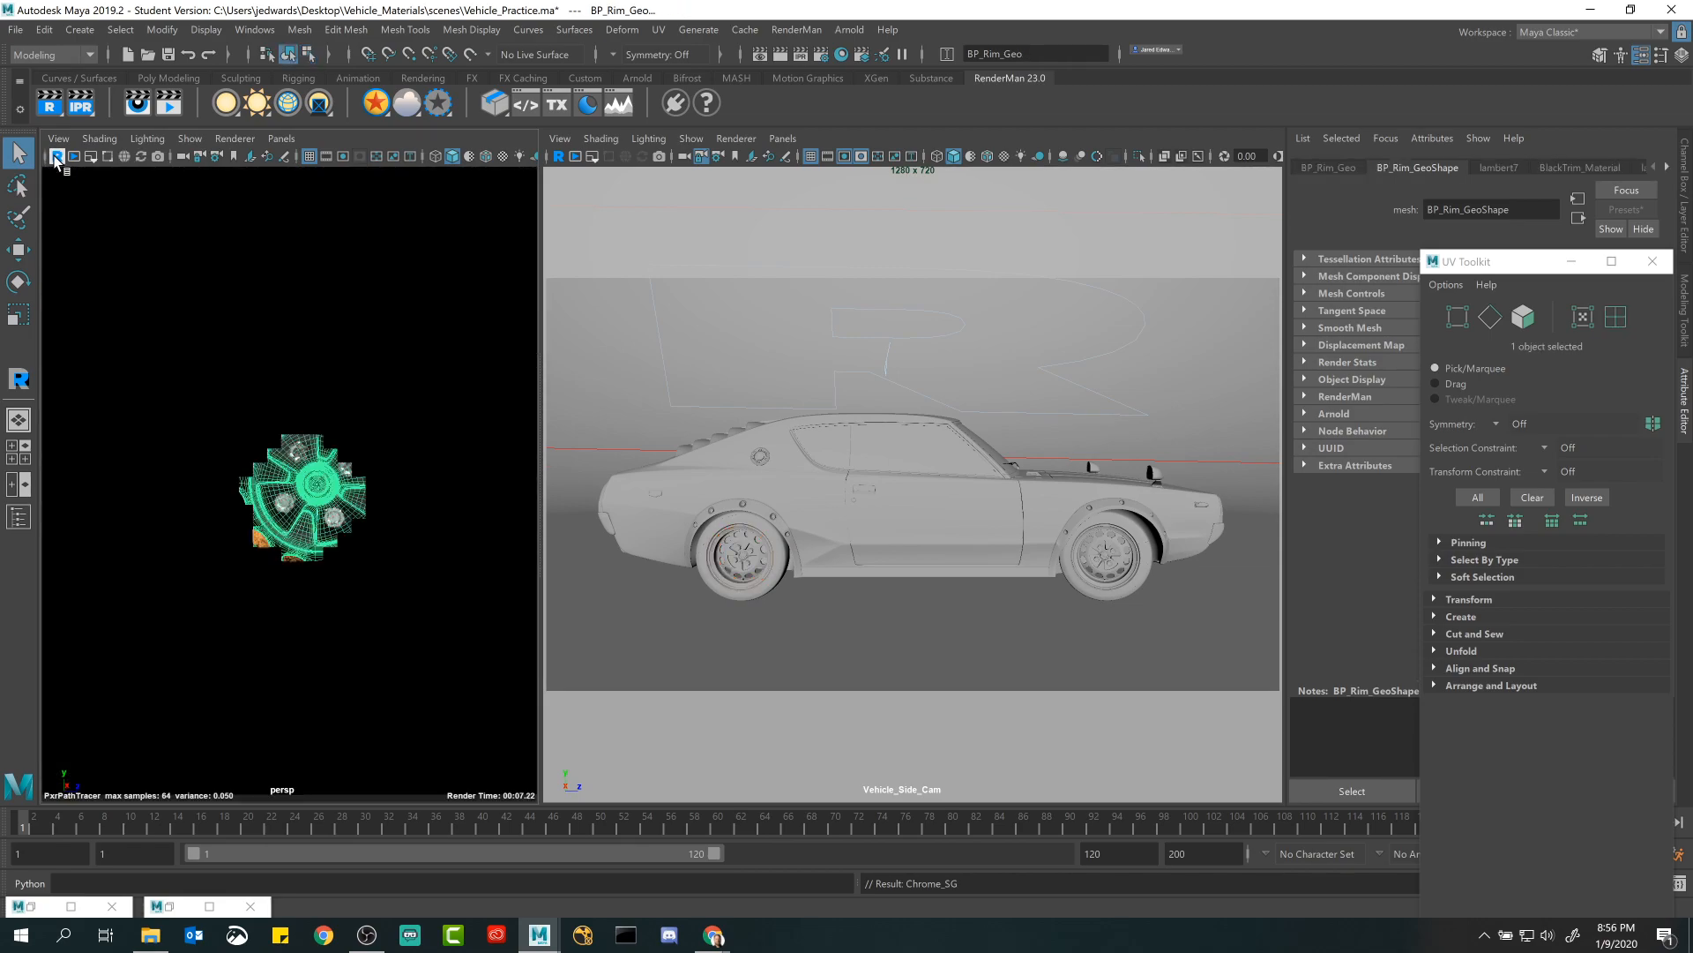
right_click_drag(319, 438, 367, 484, "alt")
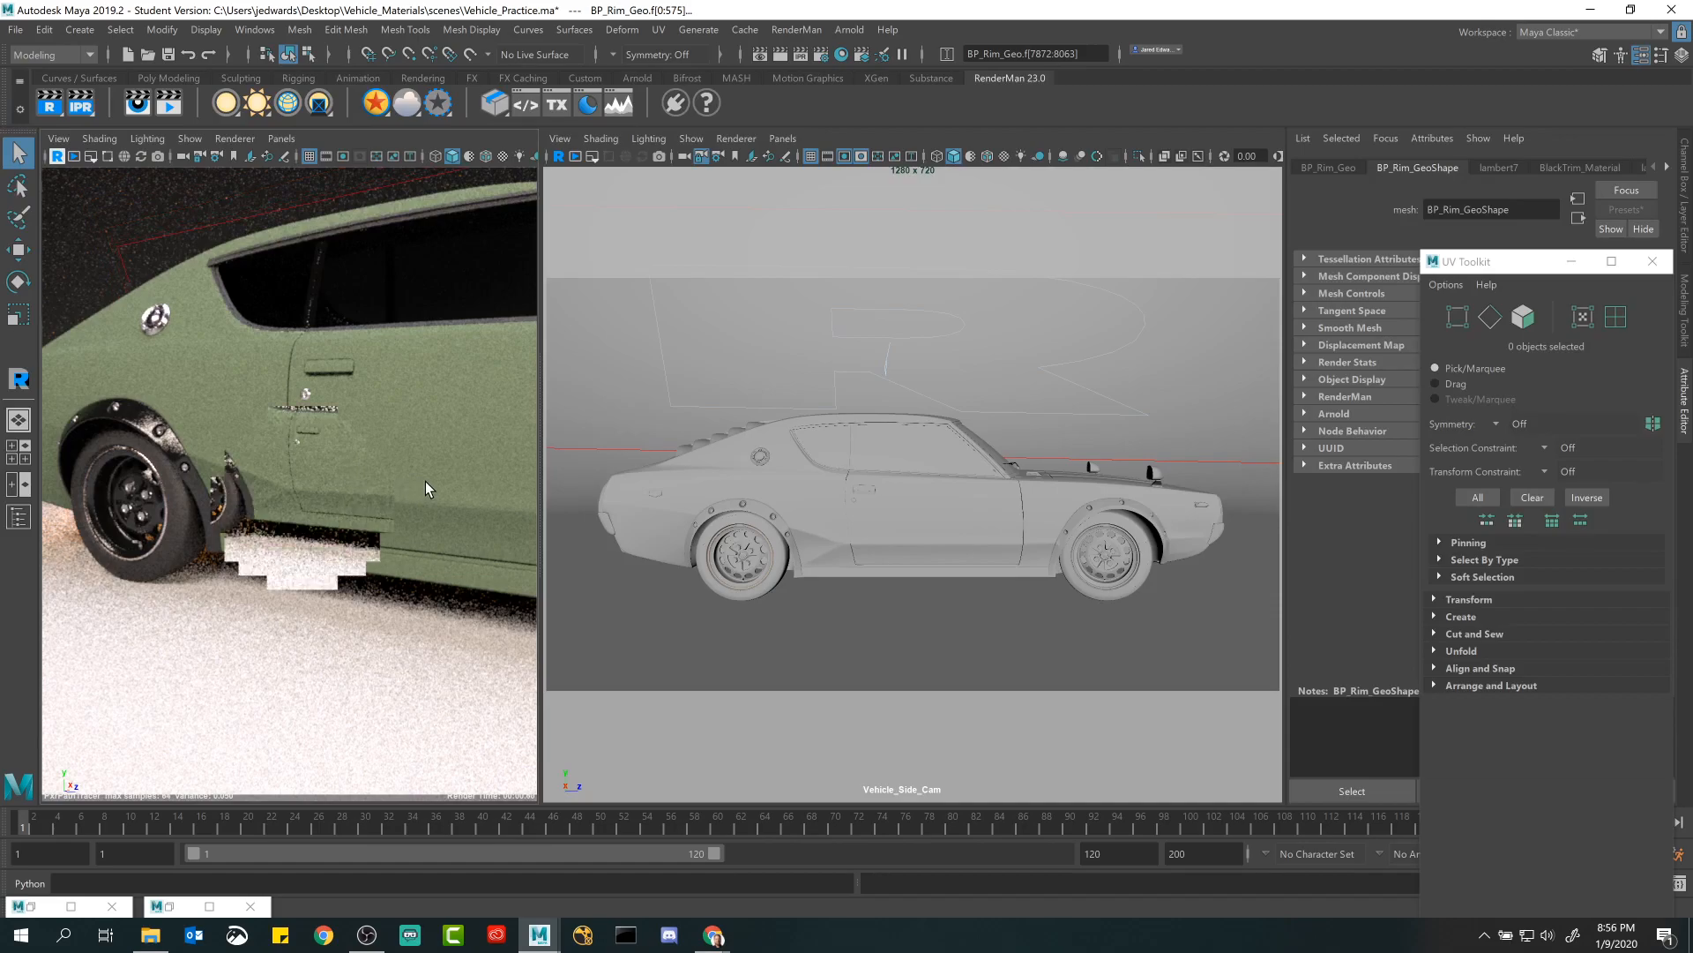
middle_click_drag(458, 468, 404, 473, "alt")
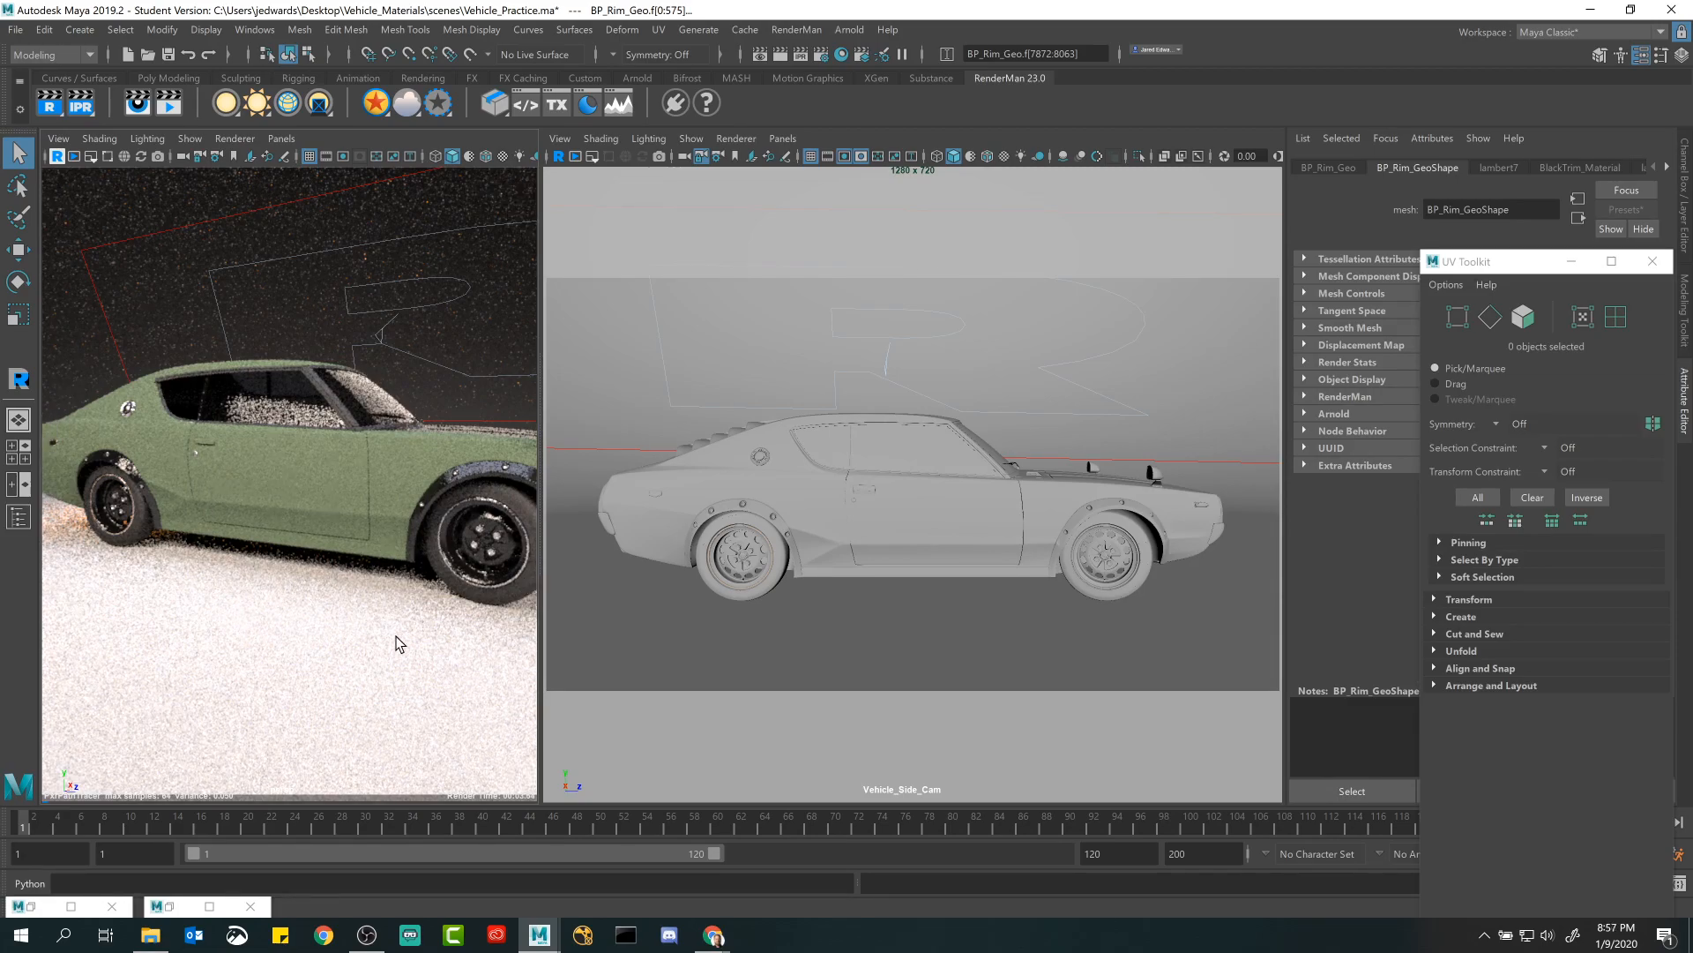
Restore the UV Editor and select the inner barrel UV shell of the front passenger rim, just inside the outer lip.
left_click(30, 906)
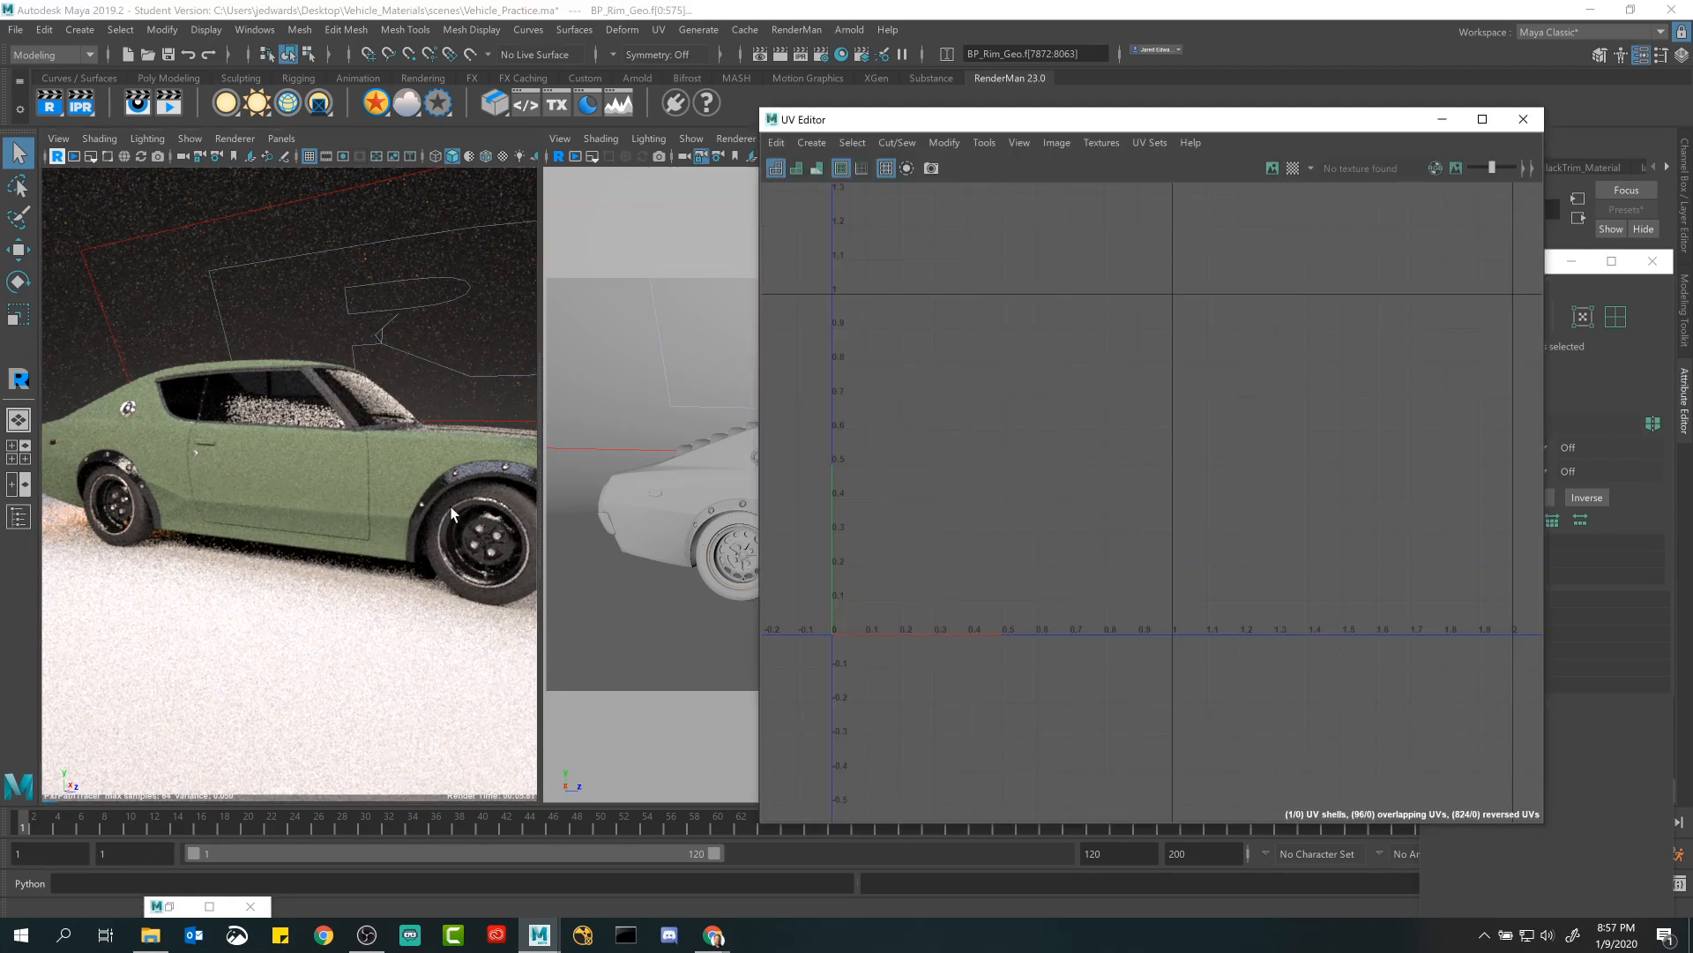
right_click_drag(455, 502, 524, 433)
left_click(487, 490)
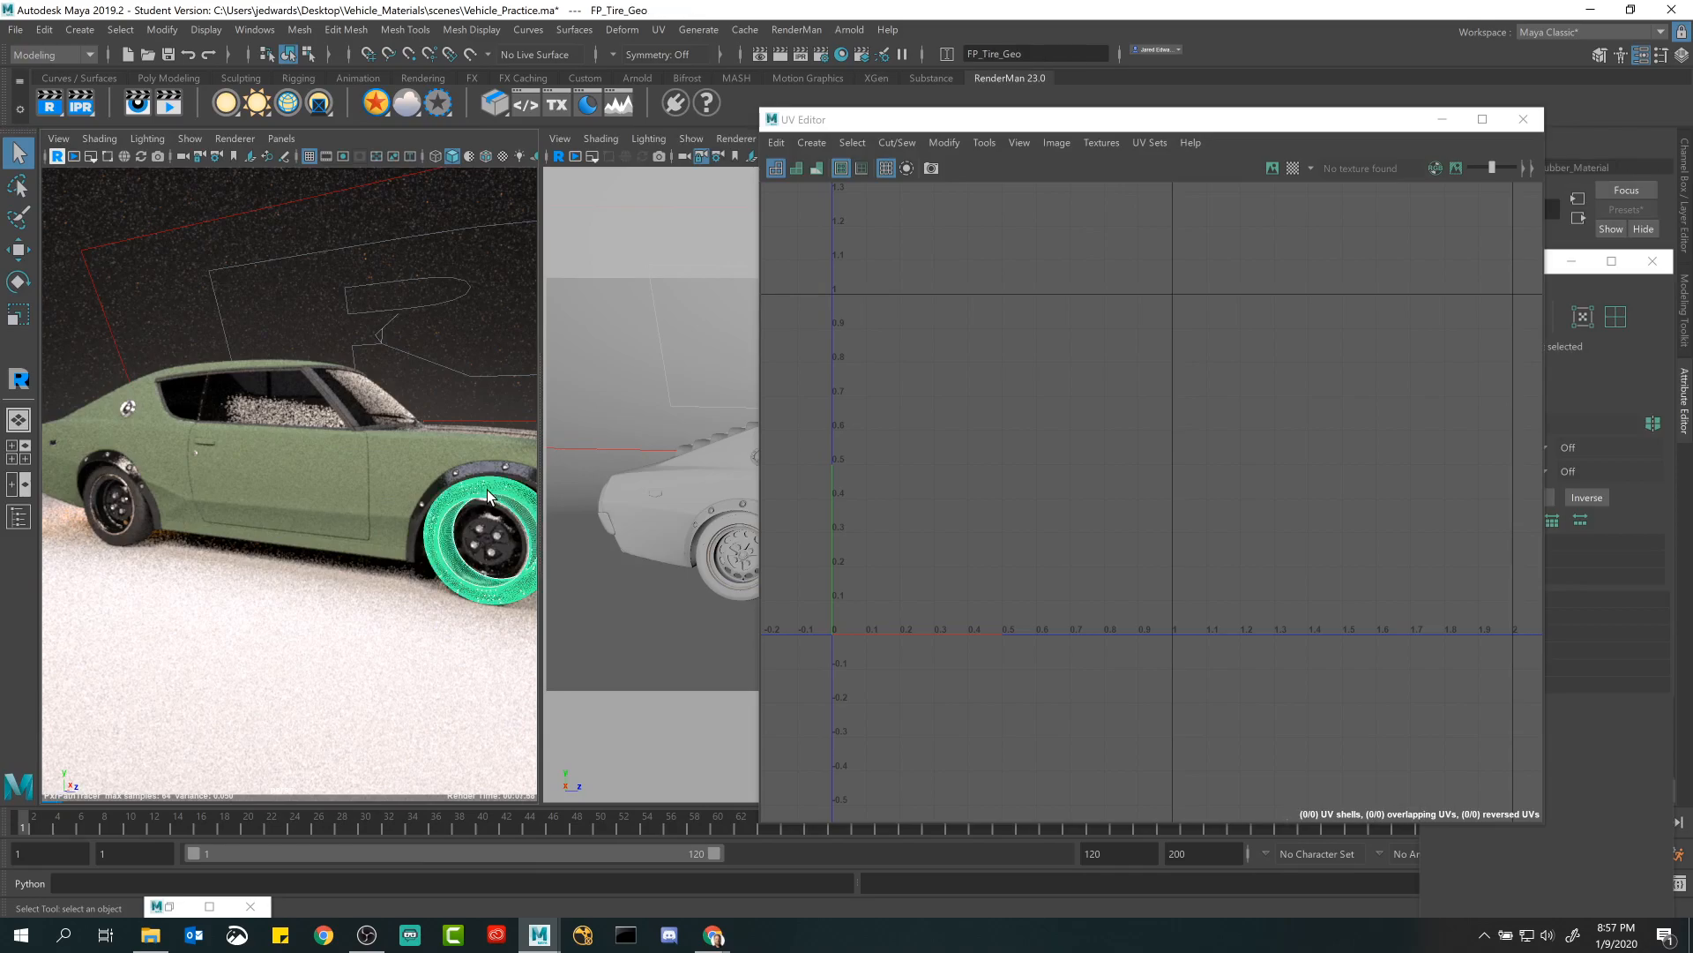
left_click(488, 504)
right_click(929, 347)
left_click(816, 316)
left_click(912, 353)
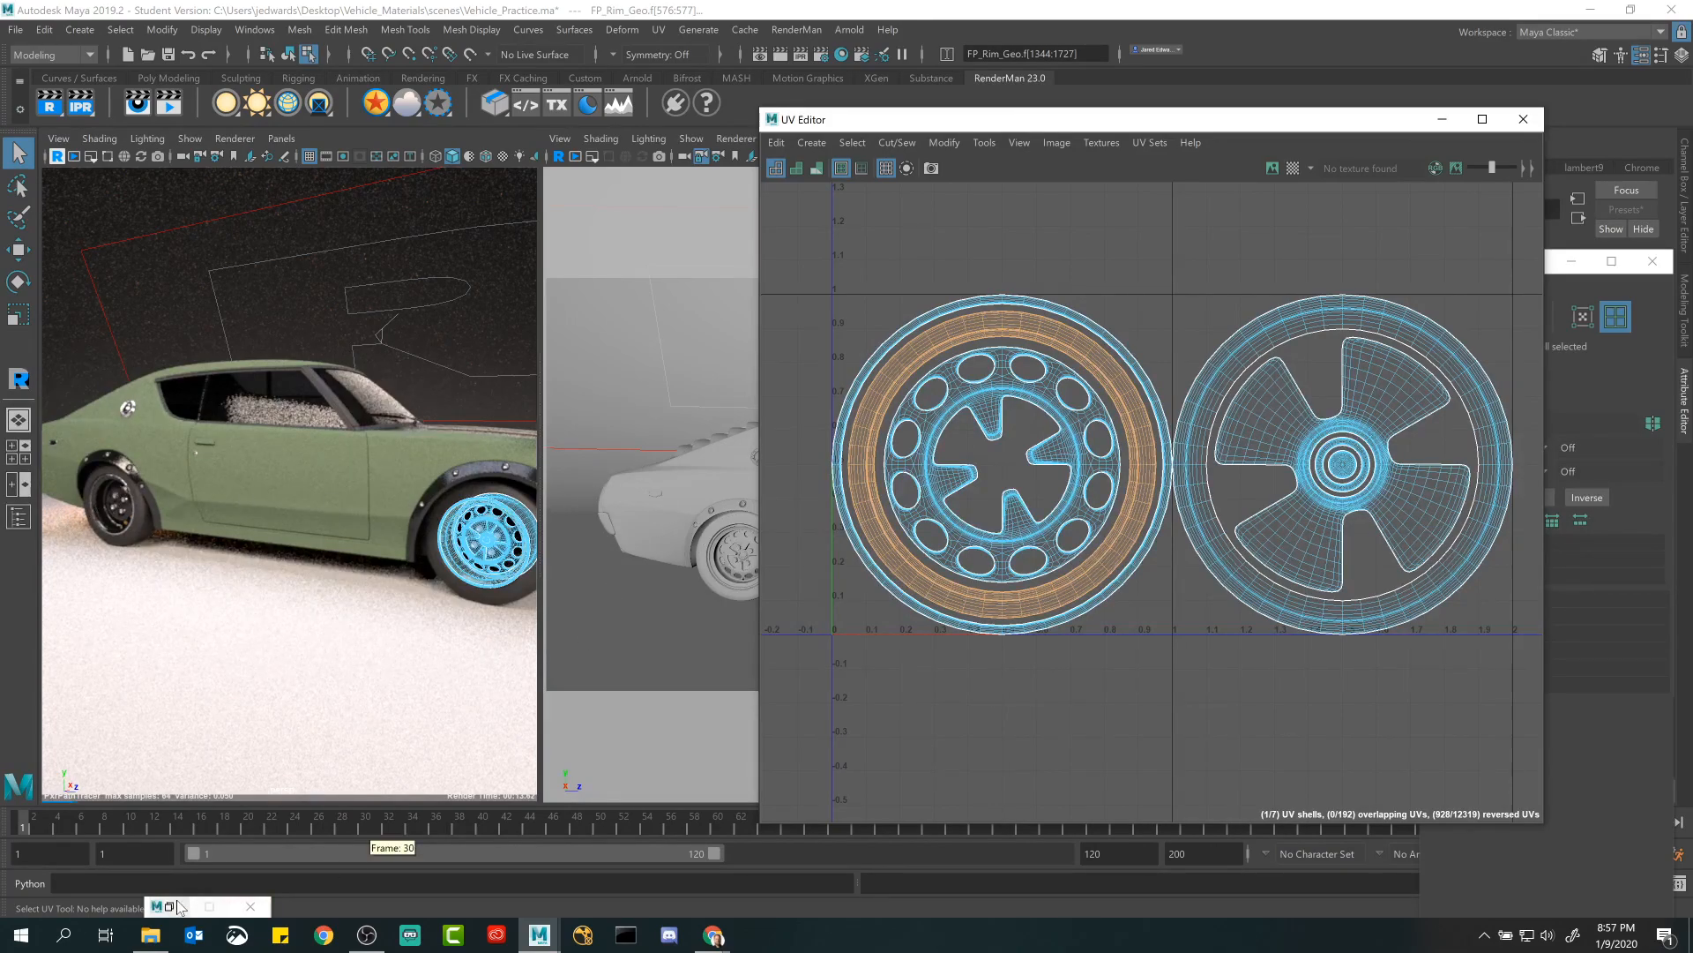
Assign the Chrome material to the front rim's inner barrel shell, return to object selection, and deselect everything.
left_click(209, 906)
right_click(869, 558)
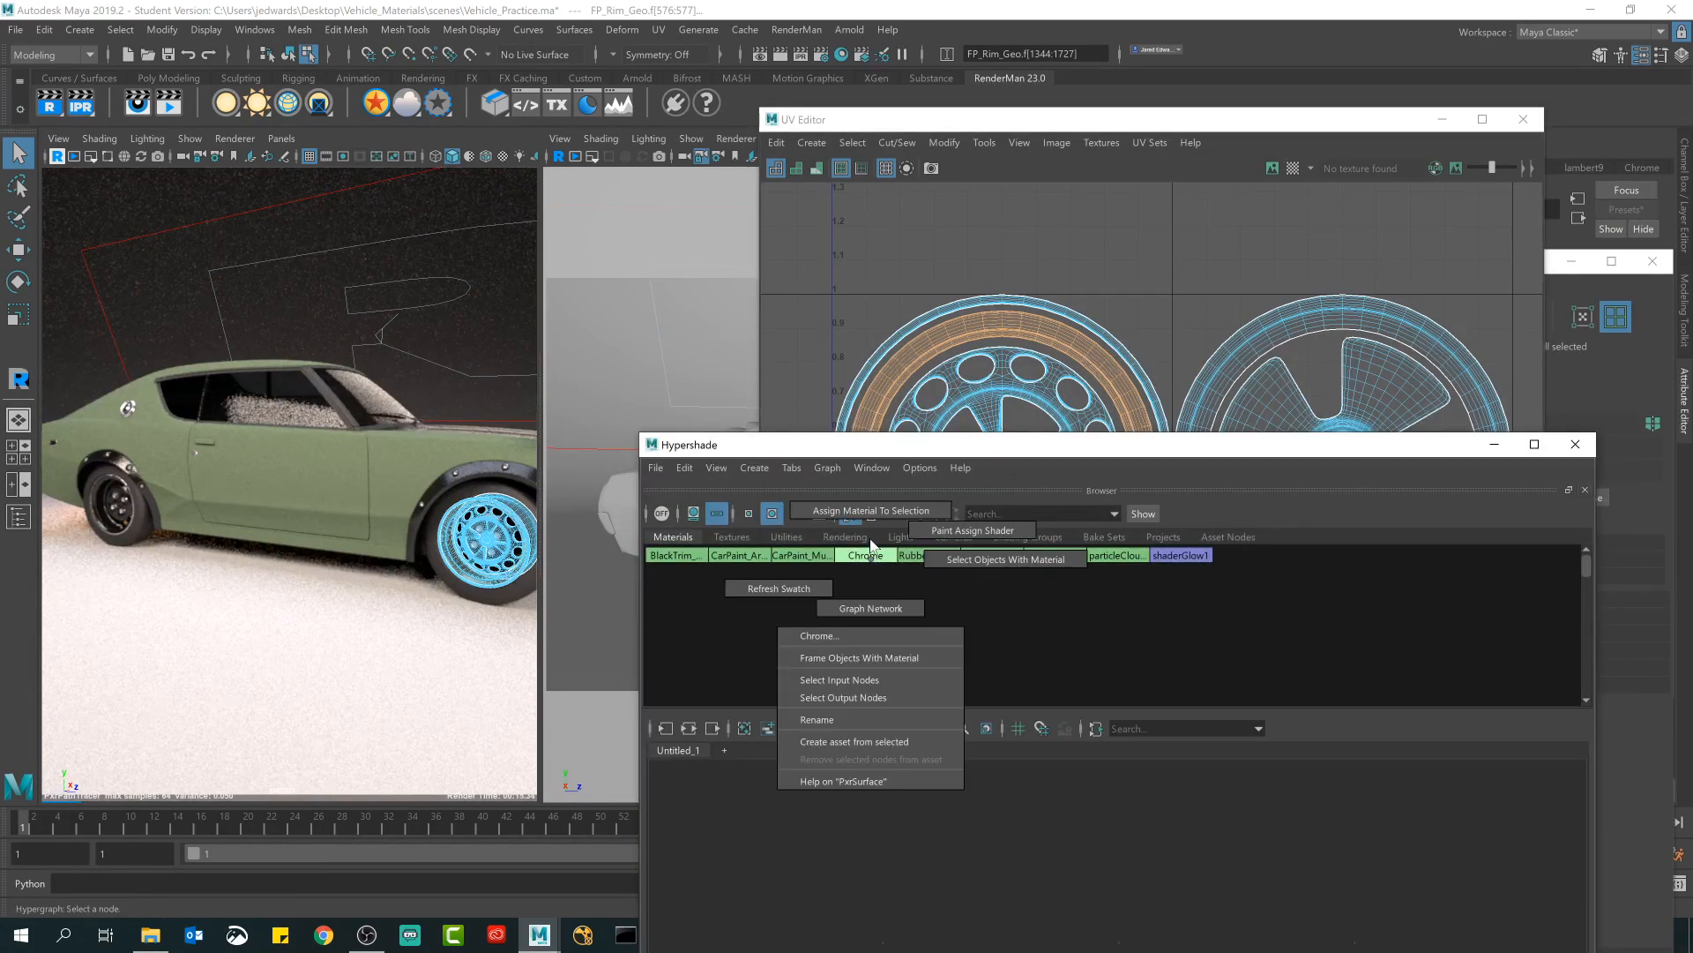
left_click(870, 508)
right_click_drag(450, 529, 520, 414)
left_click(416, 609)
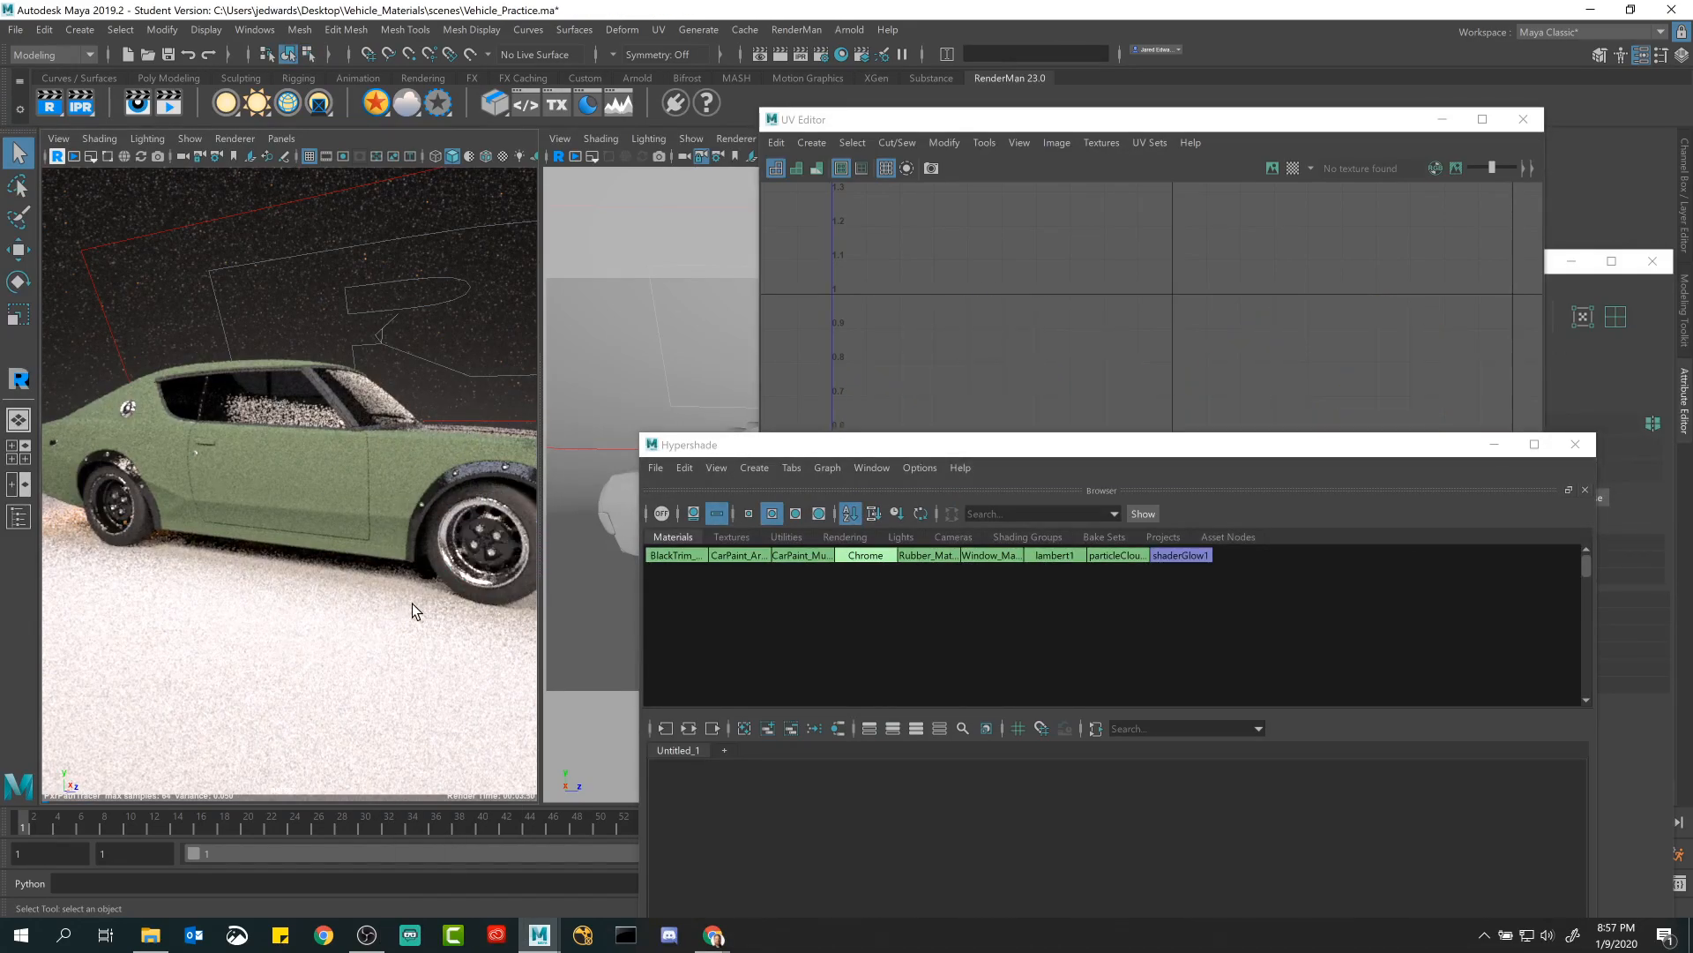
Assign the Chrome material to the inner barrel UV shell of the rear passenger rim, return to object selection, and deselect everything.
left_click(101, 497)
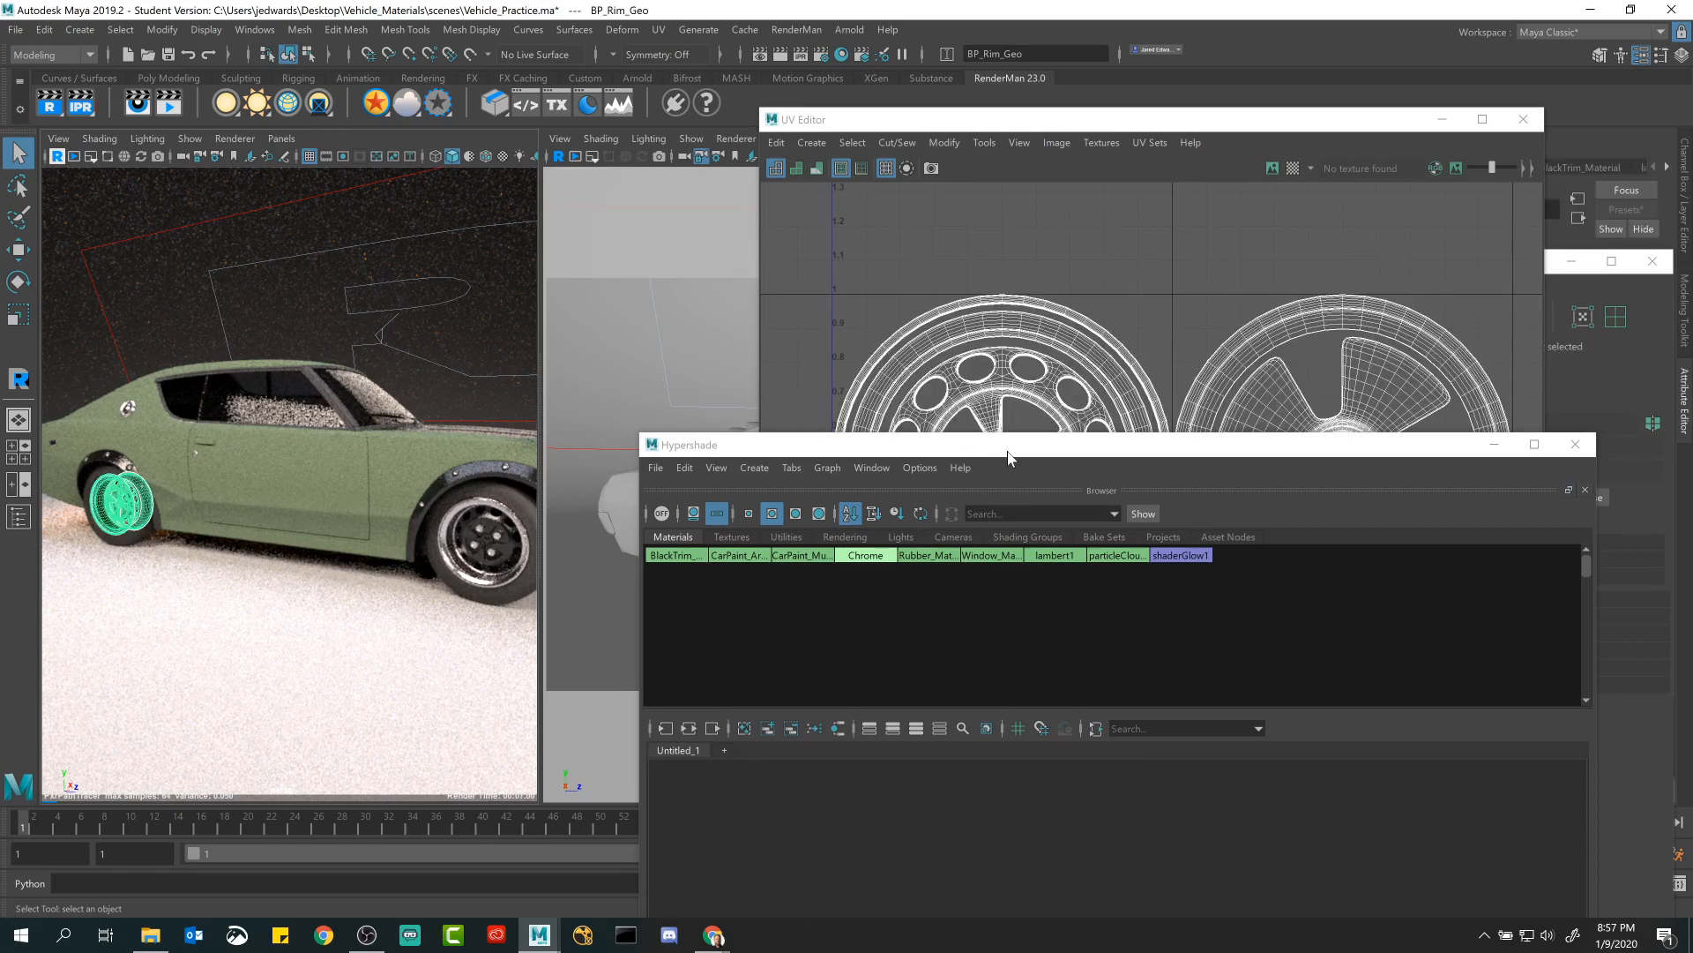
left_click_drag(1008, 452, 1009, 487)
right_click_drag(911, 353, 890, 335)
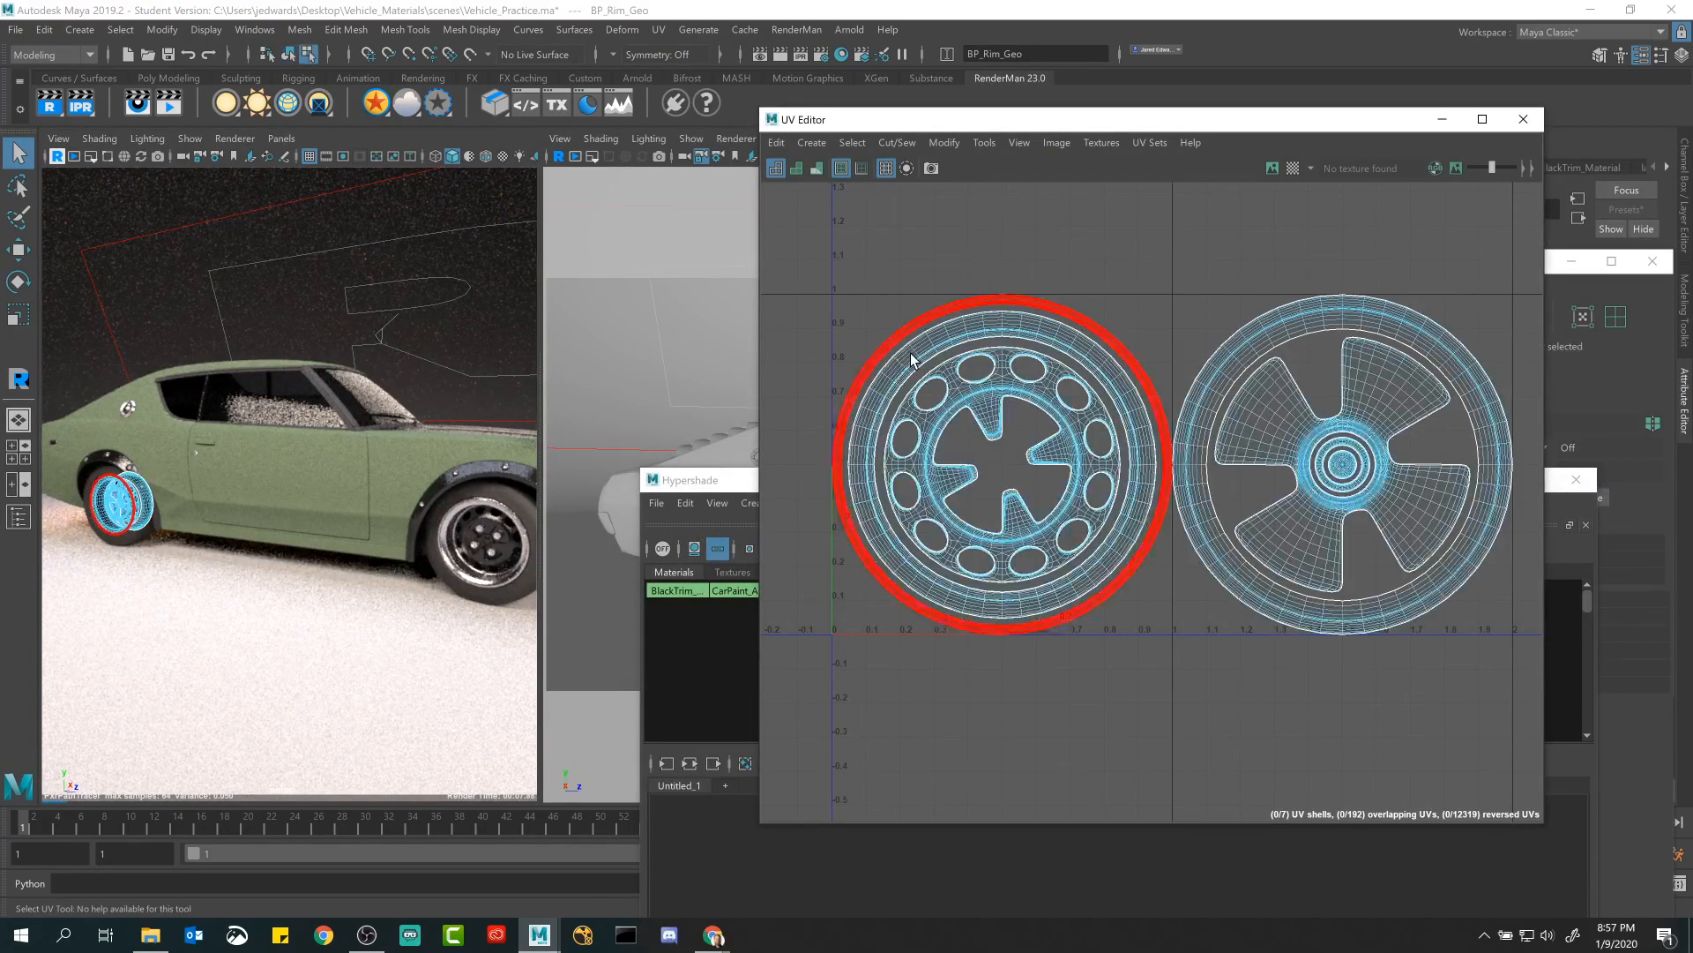
left_click(910, 353)
left_click(745, 481)
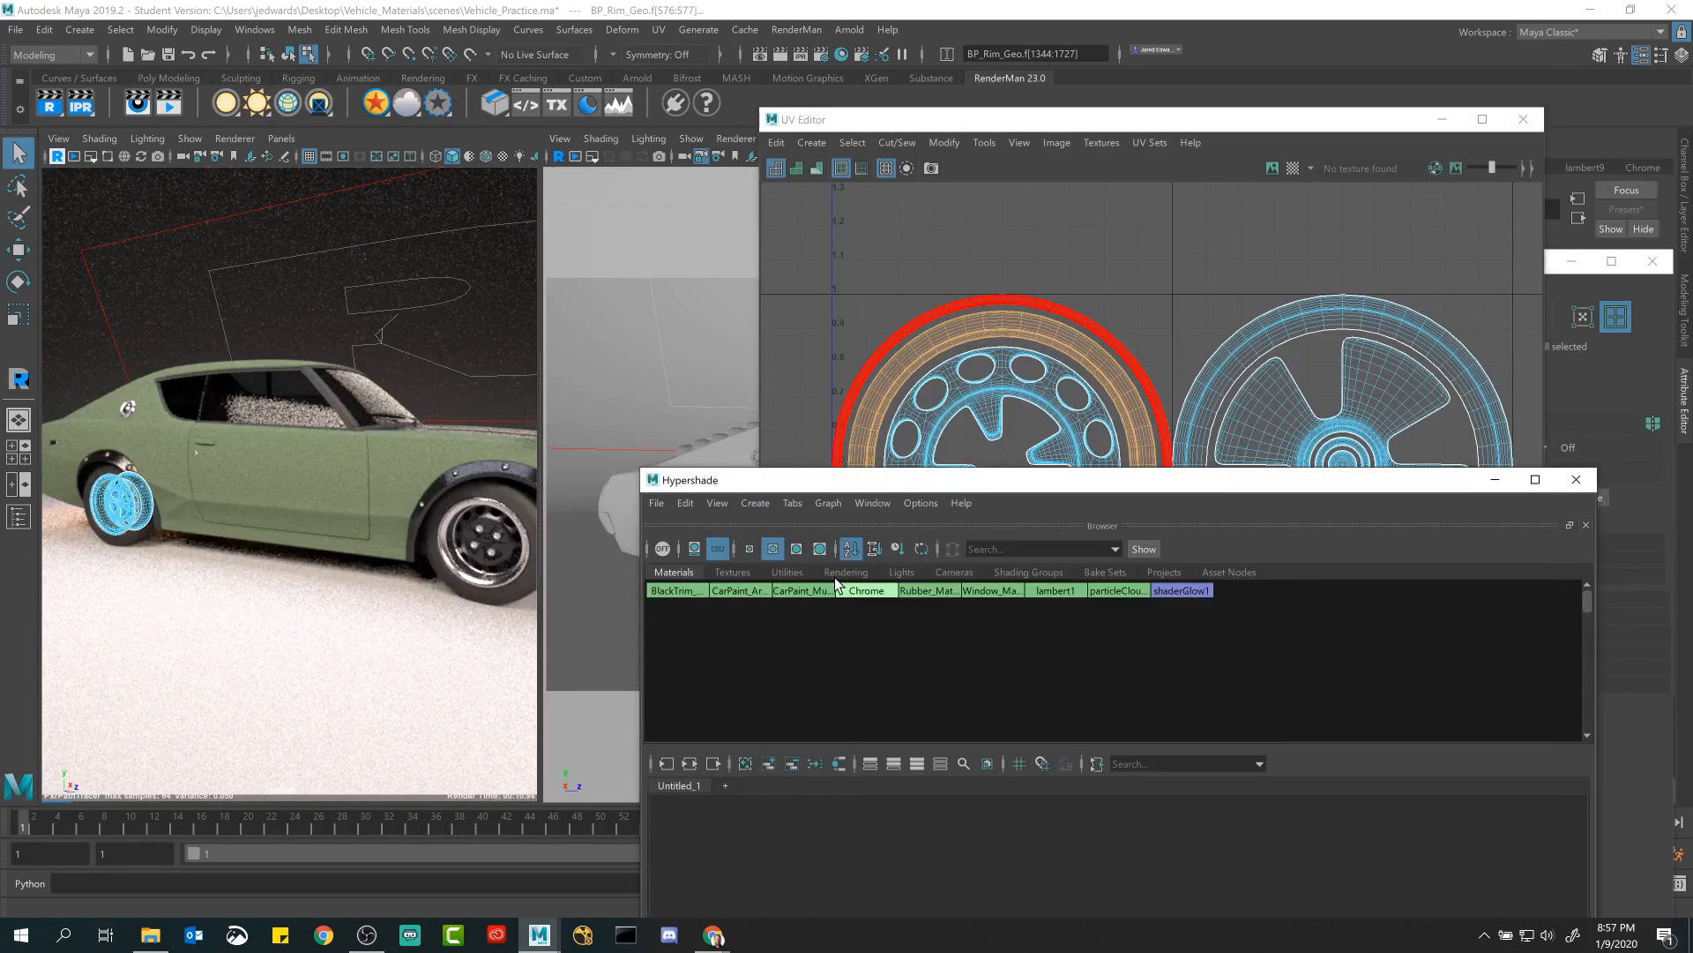
right_click_drag(870, 591, 867, 546)
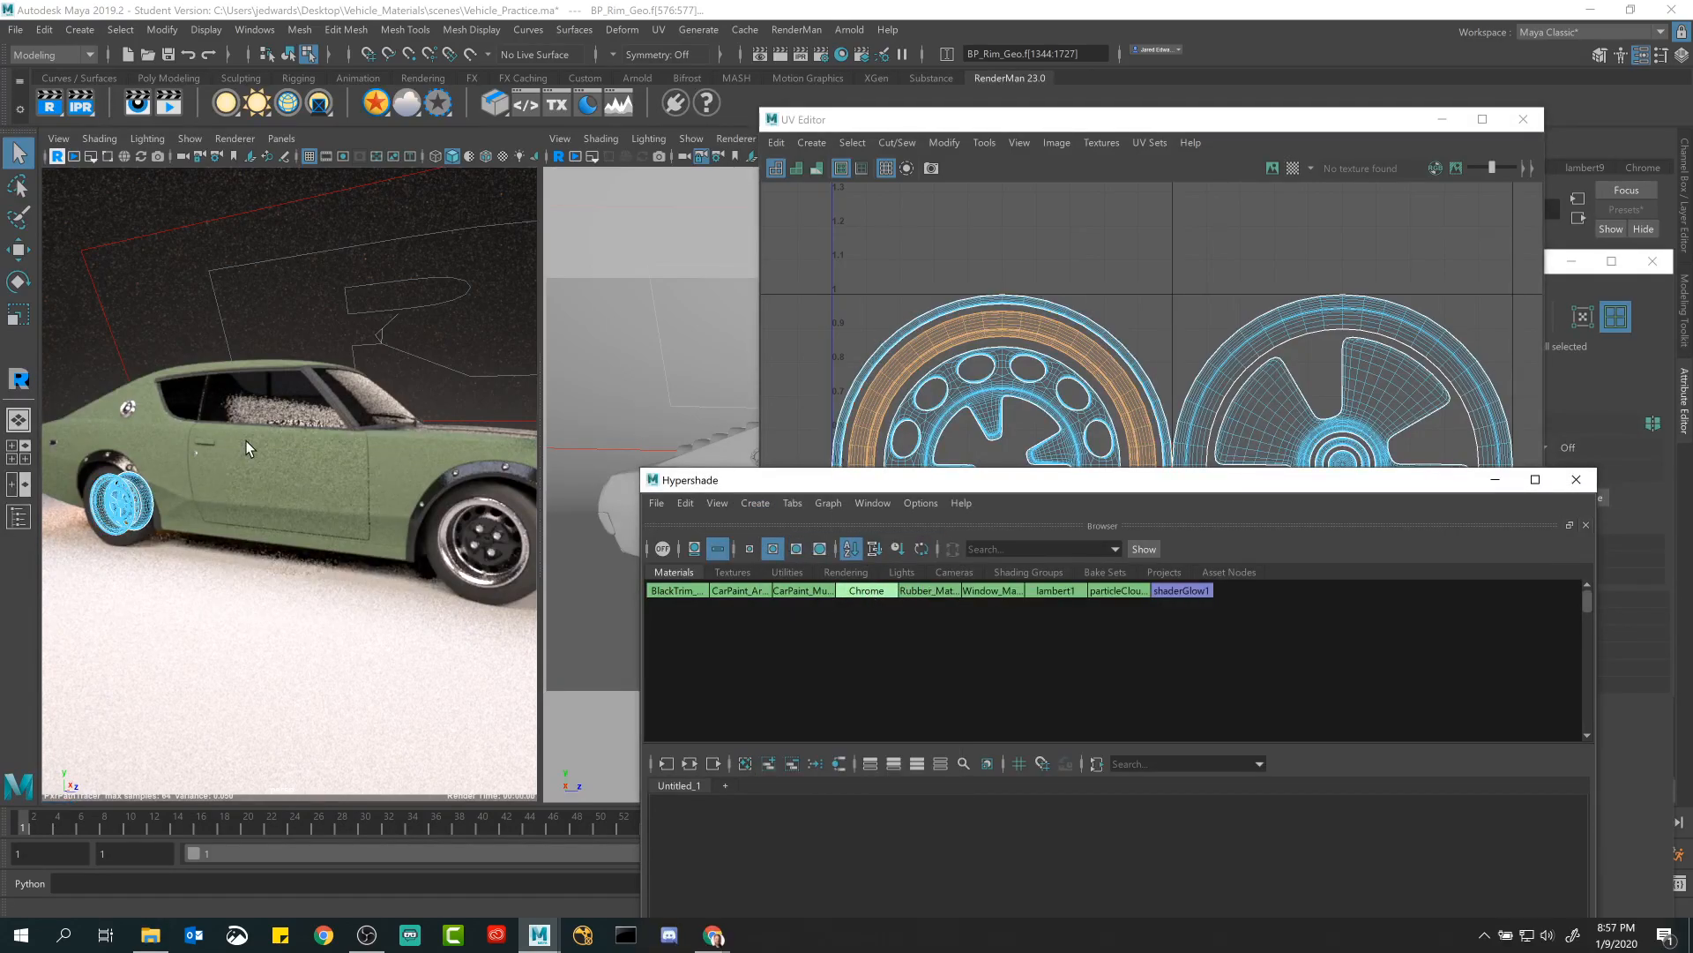
right_click_drag(119, 503, 104, 493)
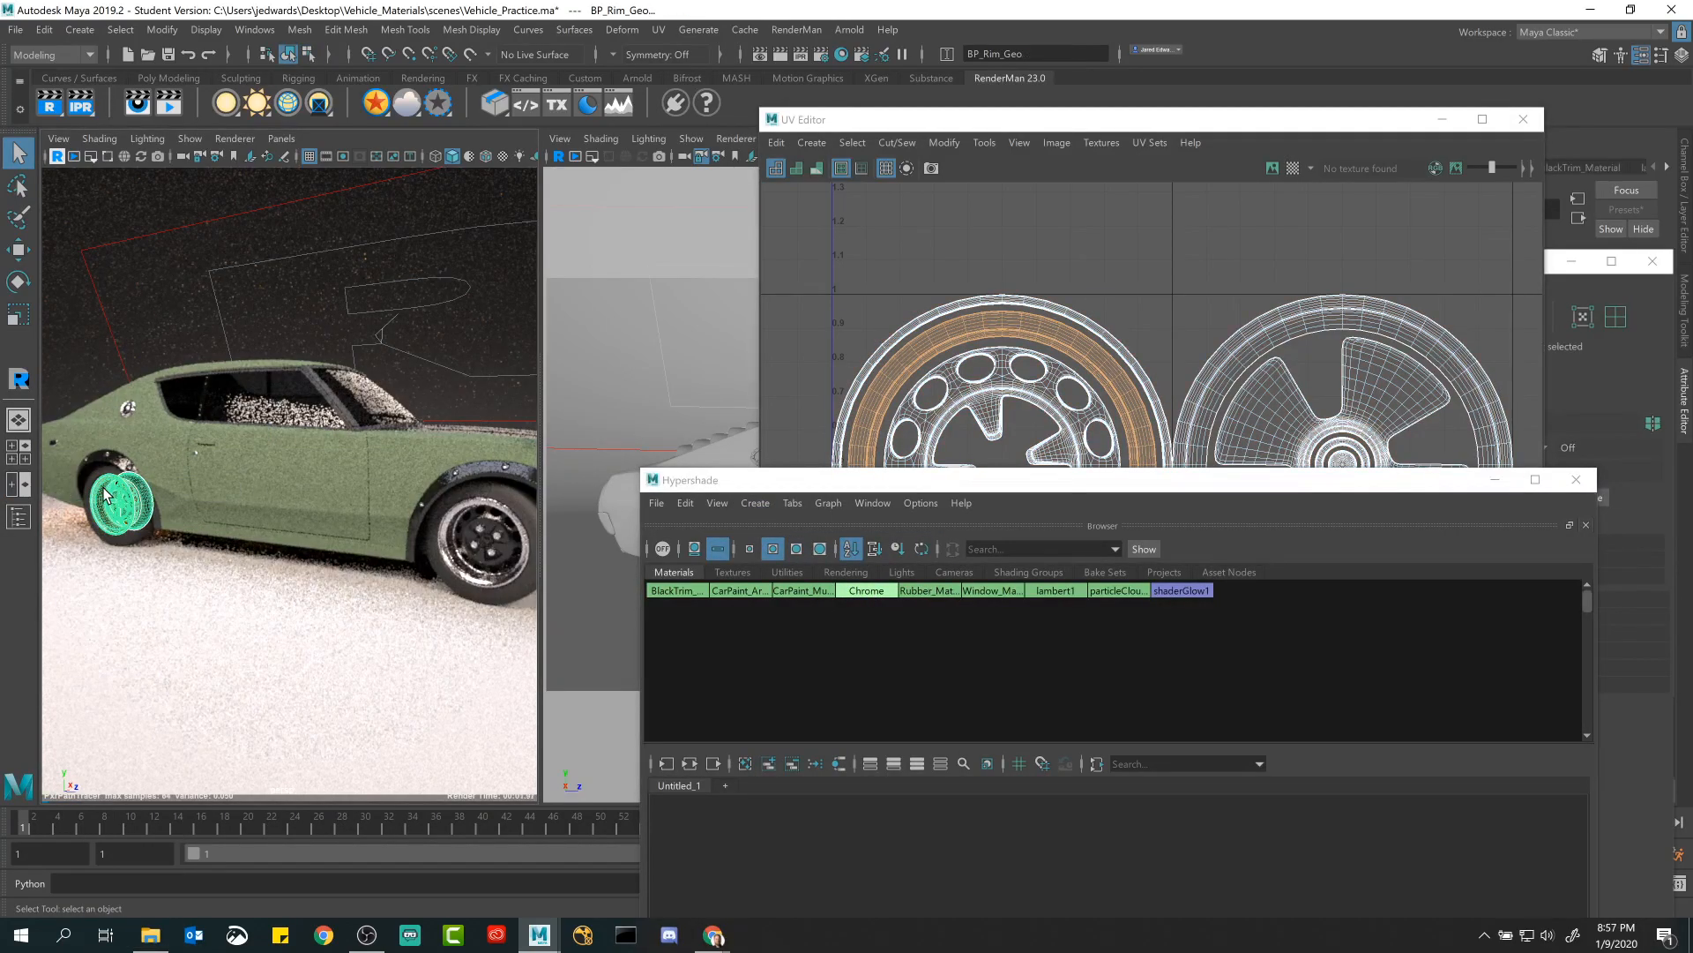
left_click(178, 504)
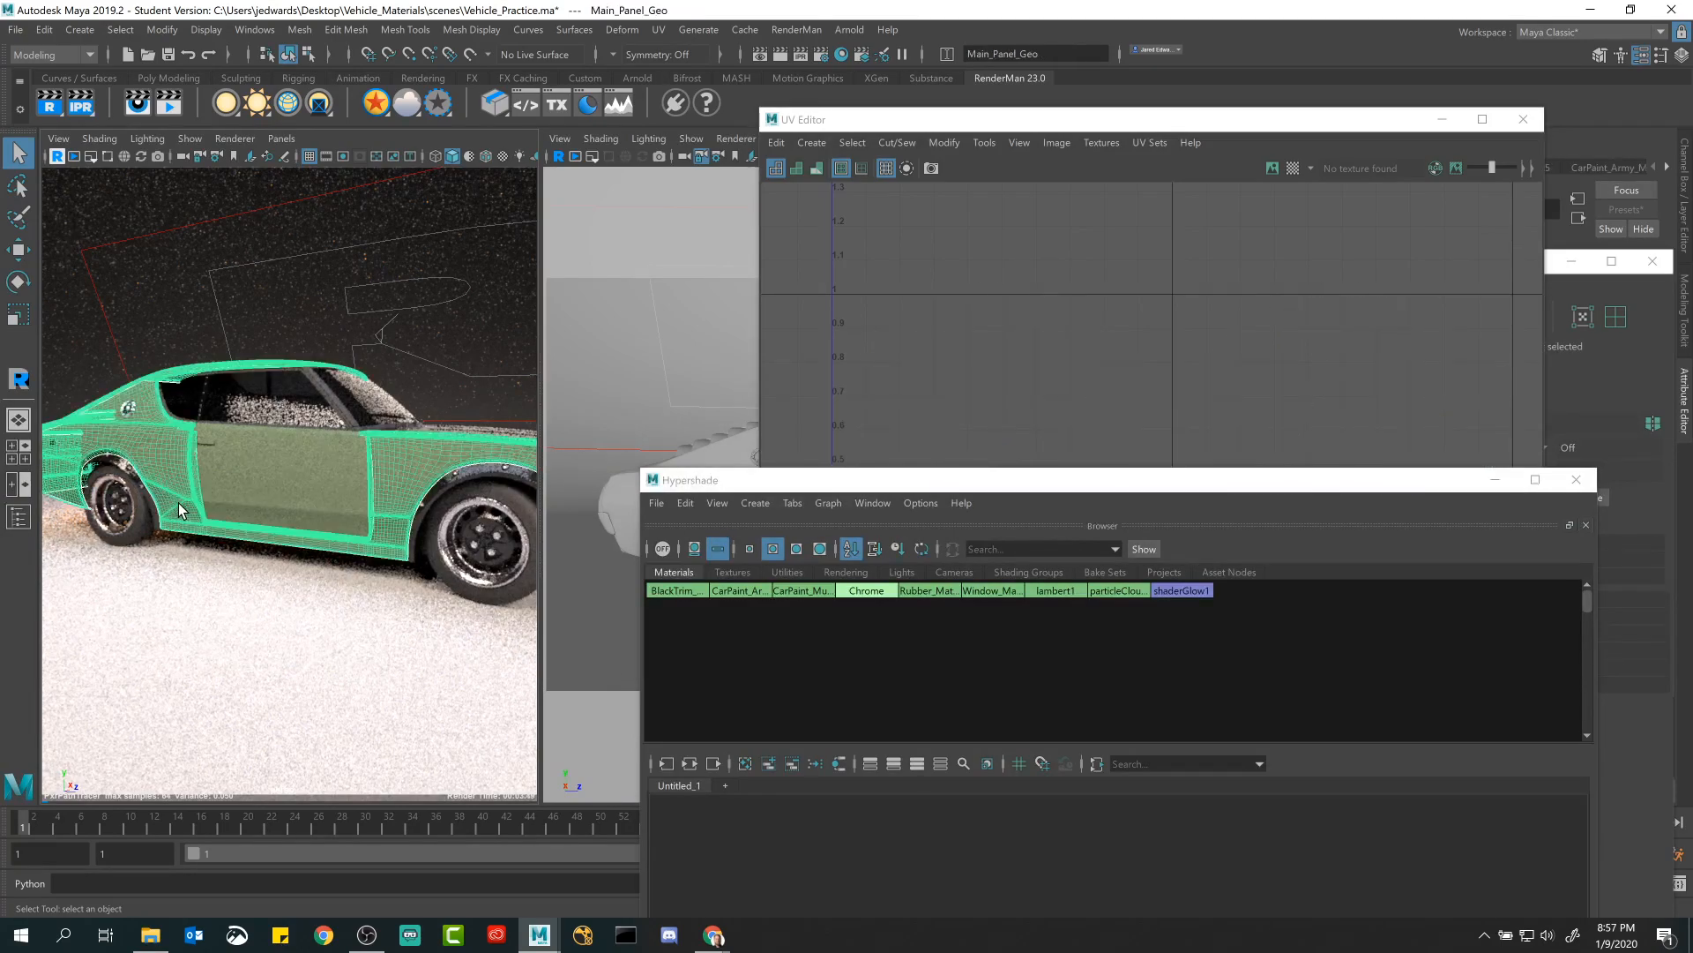
left_click(265, 489, "shift")
left_click(265, 489)
left_click(272, 490, "shift")
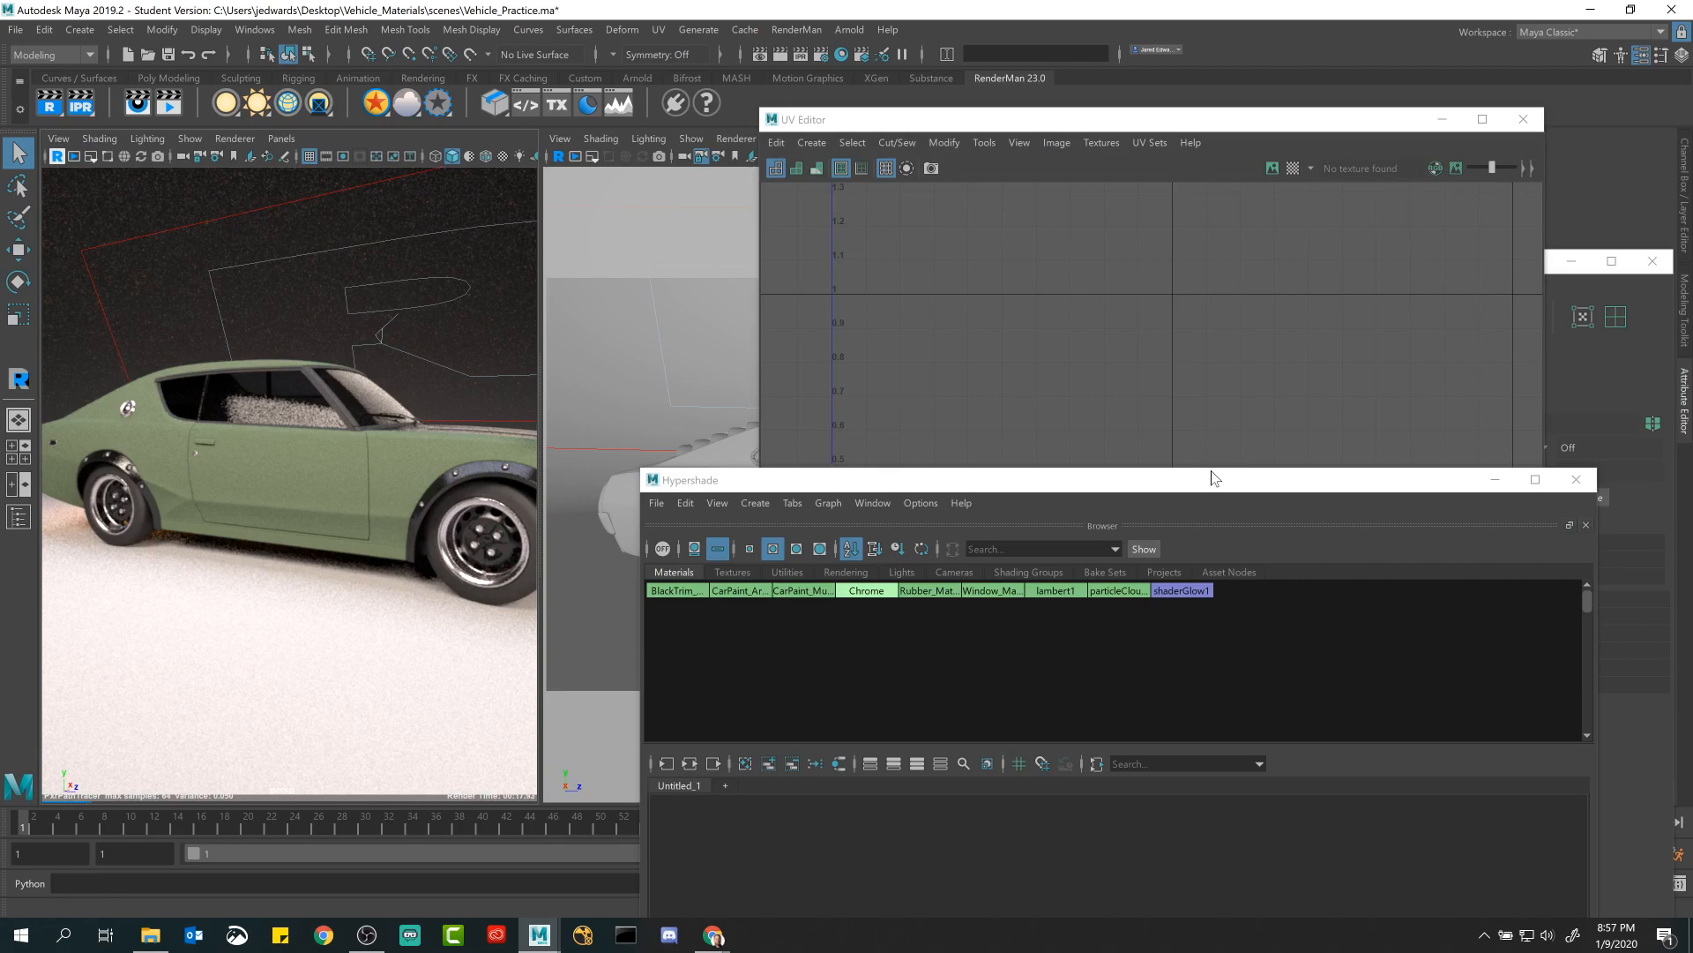
Minimize the Hypershade, close the UV Editor and its toolkit, and start a live RenderMan render in the Vehicle_Side_Cam viewport.
left_click_drag(1211, 491, 1046, 440)
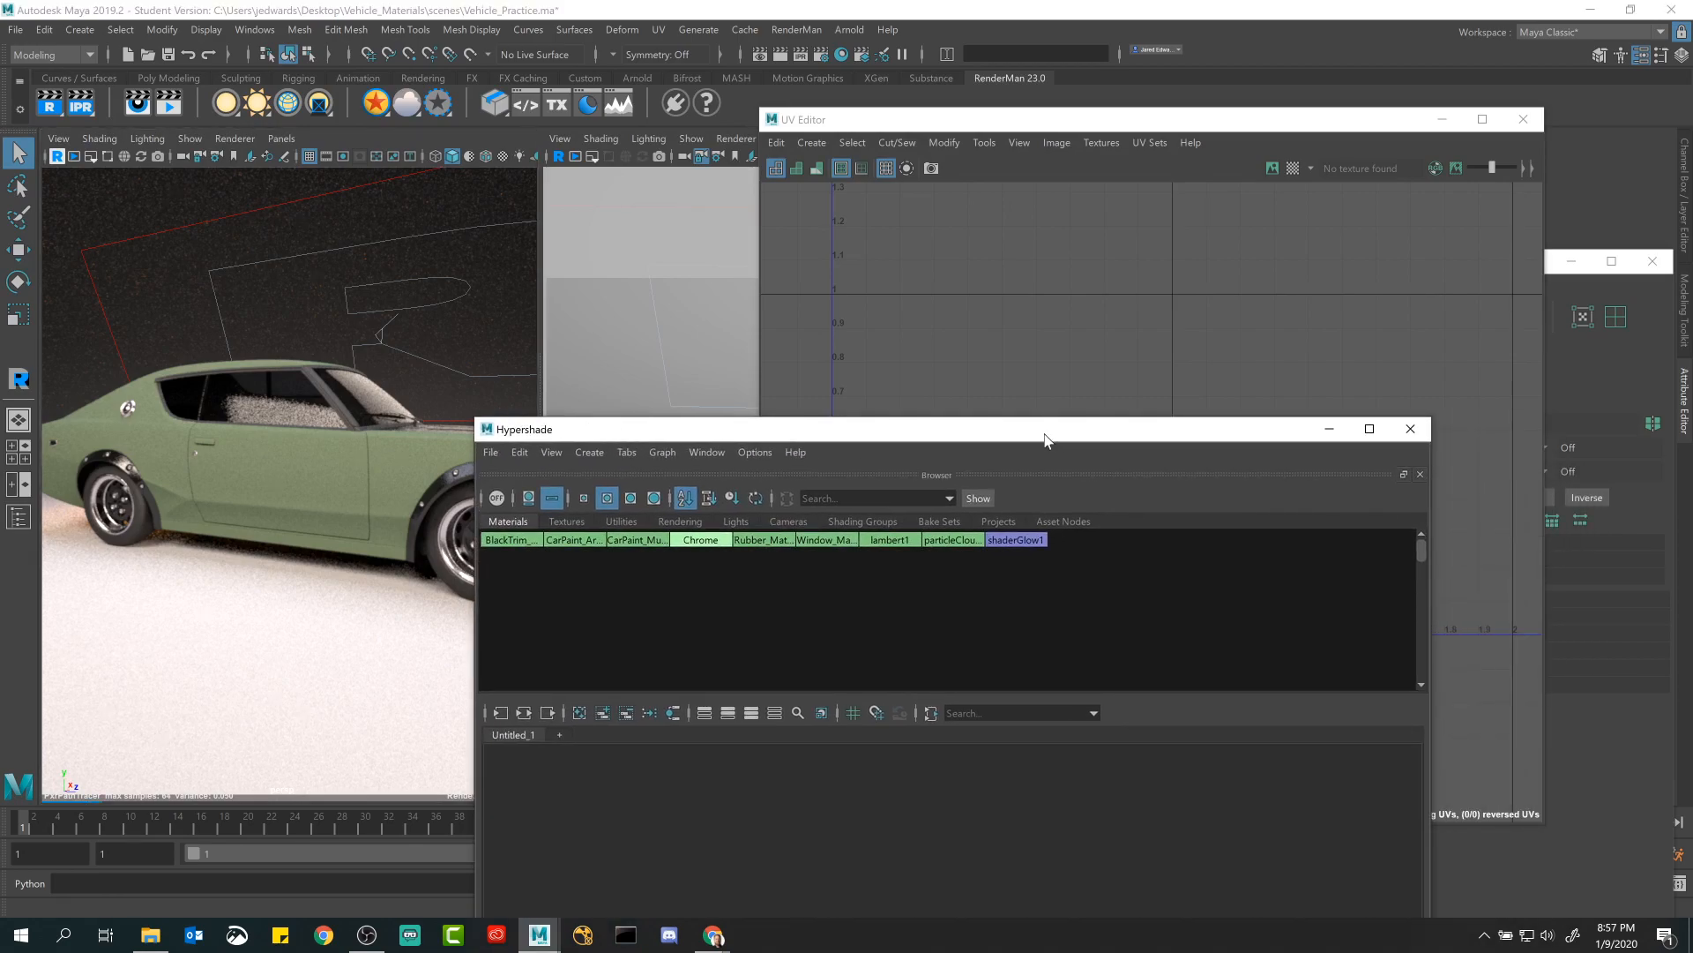
left_click_drag(1046, 440, 1015, 320)
left_click(1298, 309)
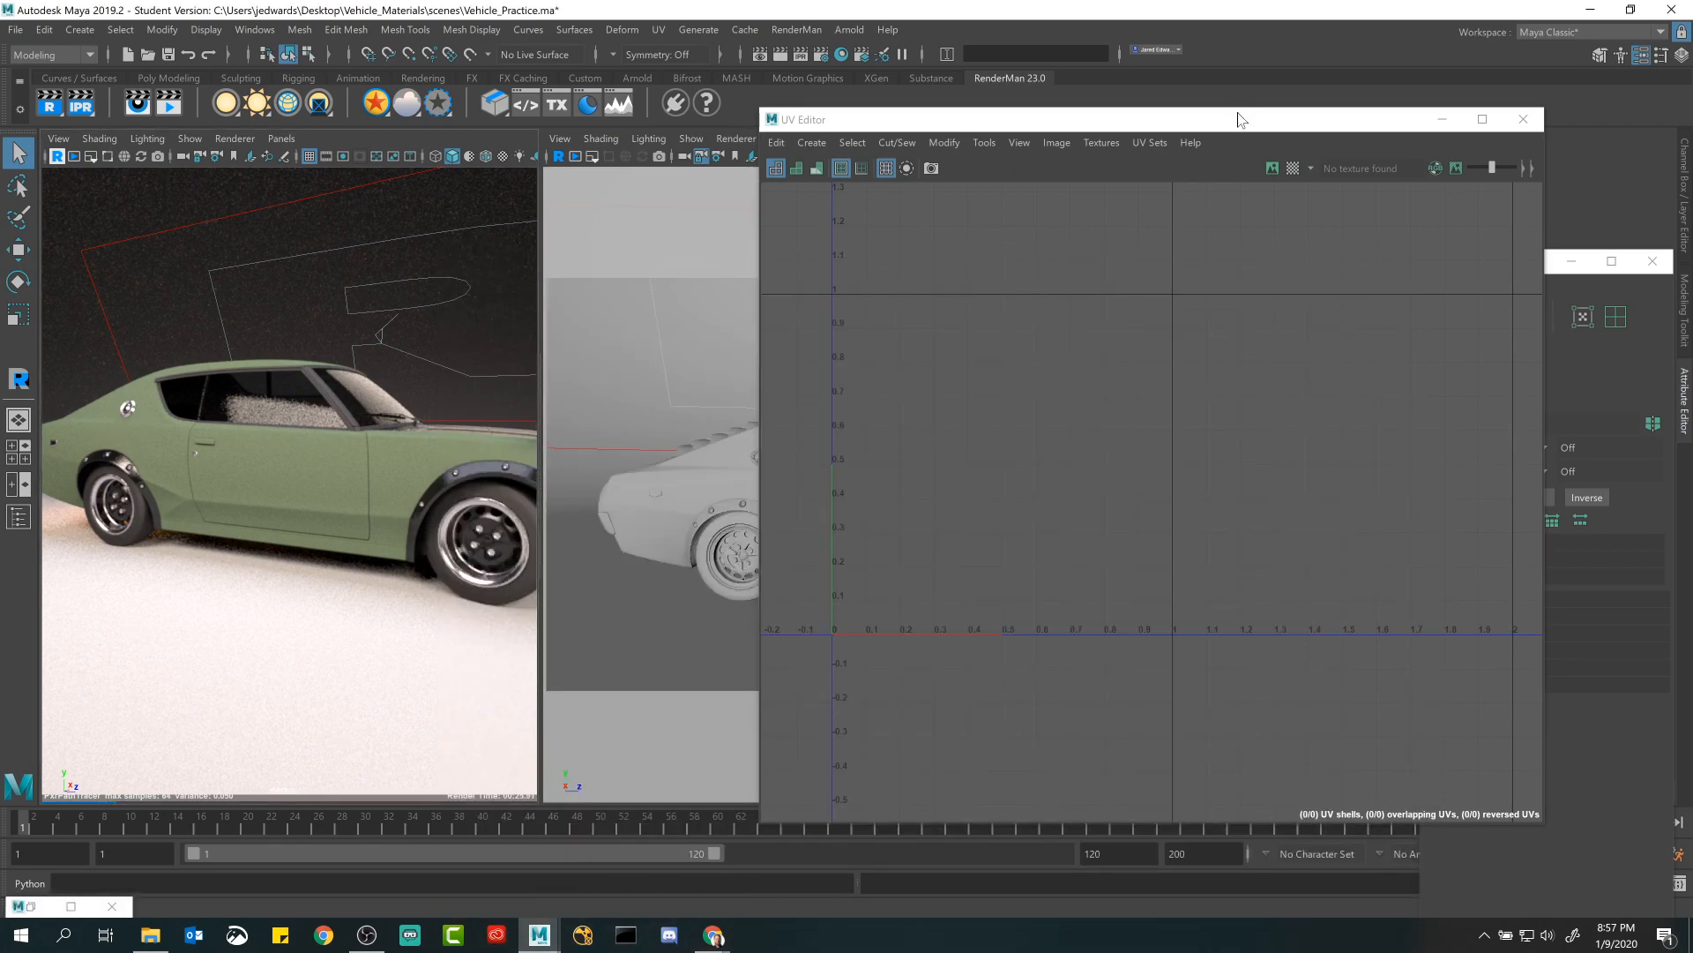
left_click(1524, 121)
left_click(1652, 262)
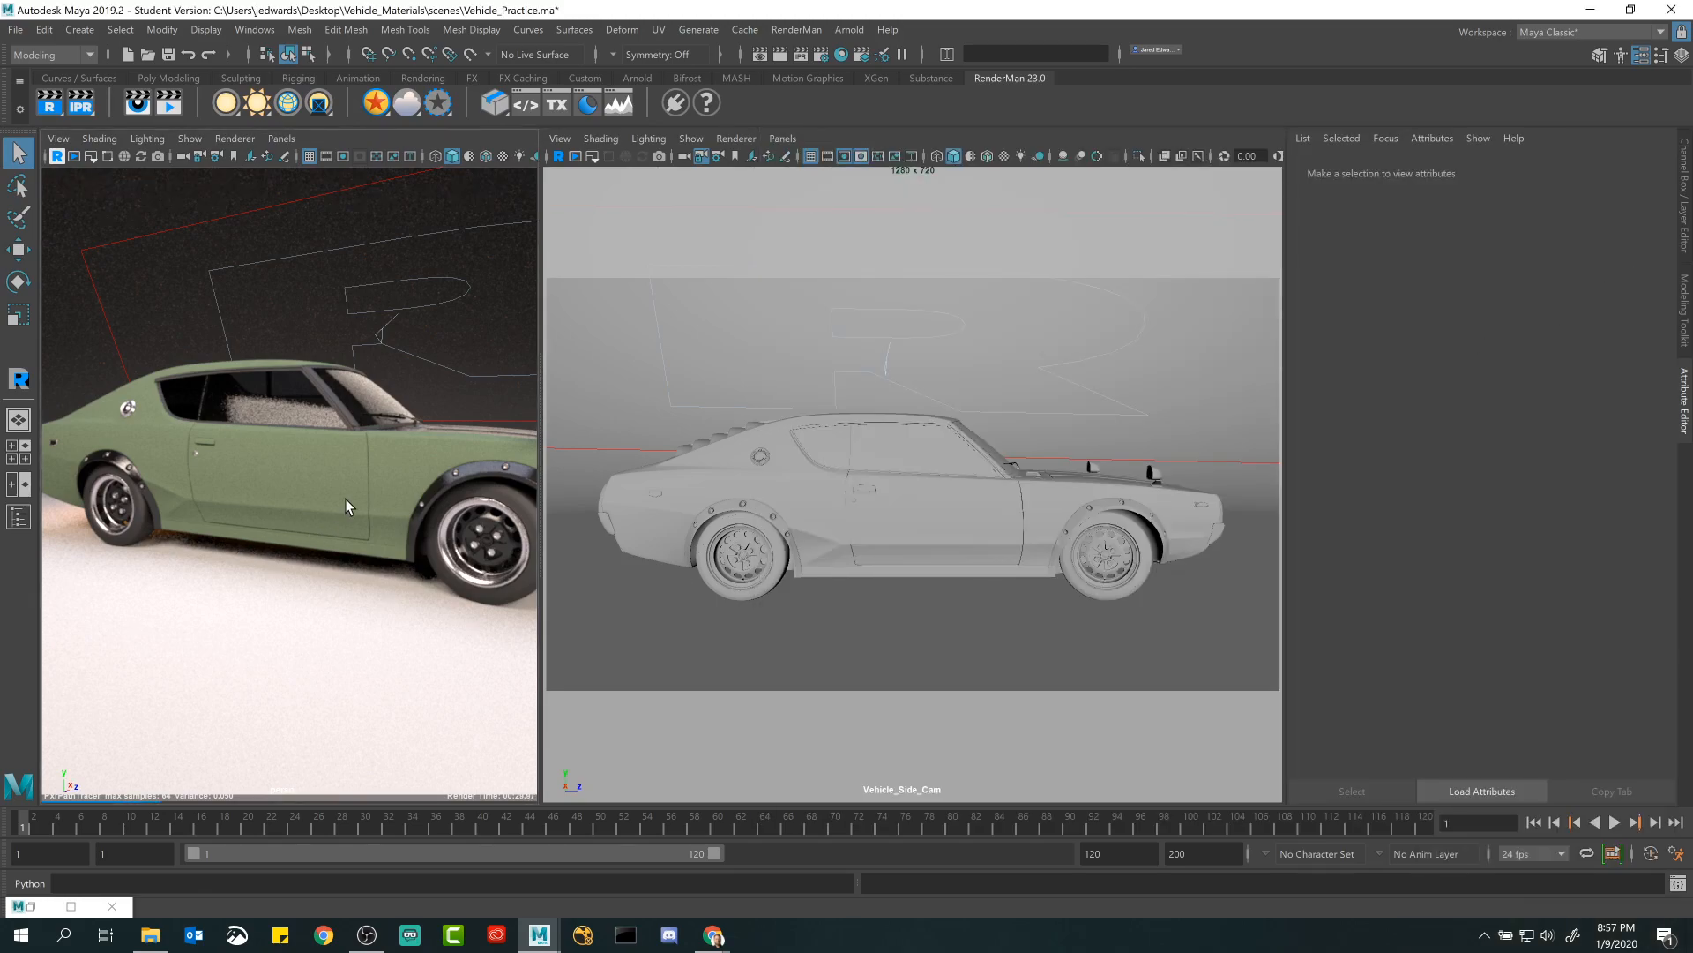
left_click(557, 157)
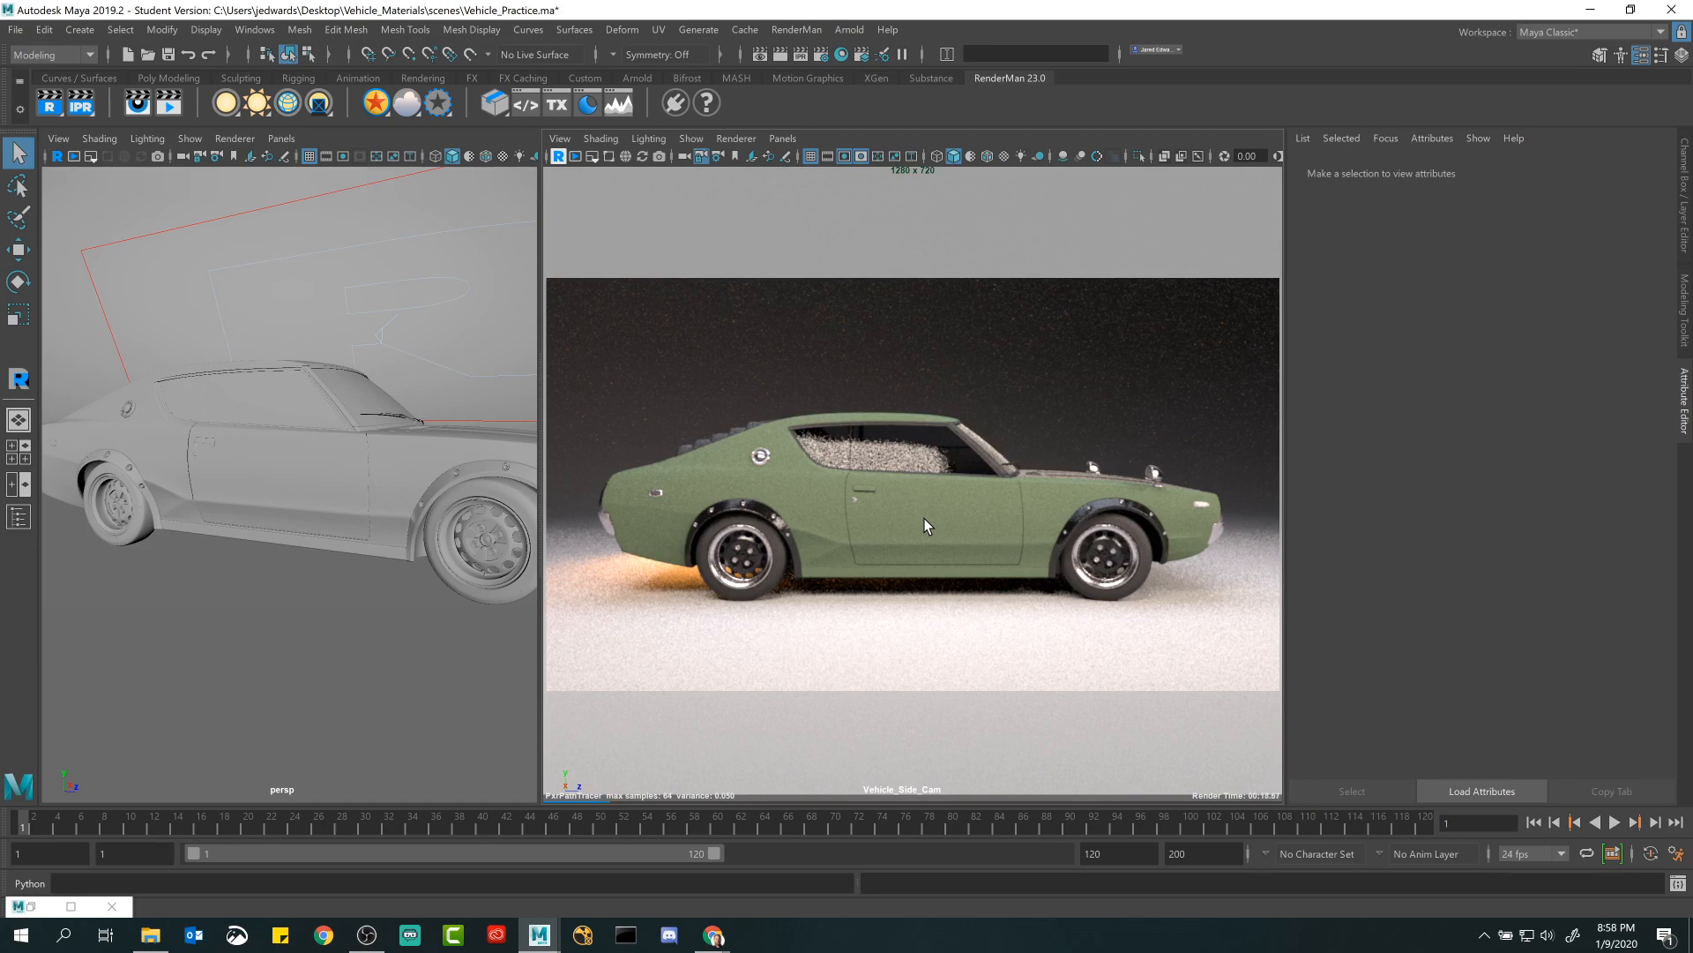
Stop the live render and save the scene under the new name Vehicle_Lecture as Maya Binary in the scenes folder.
left_click(559, 157)
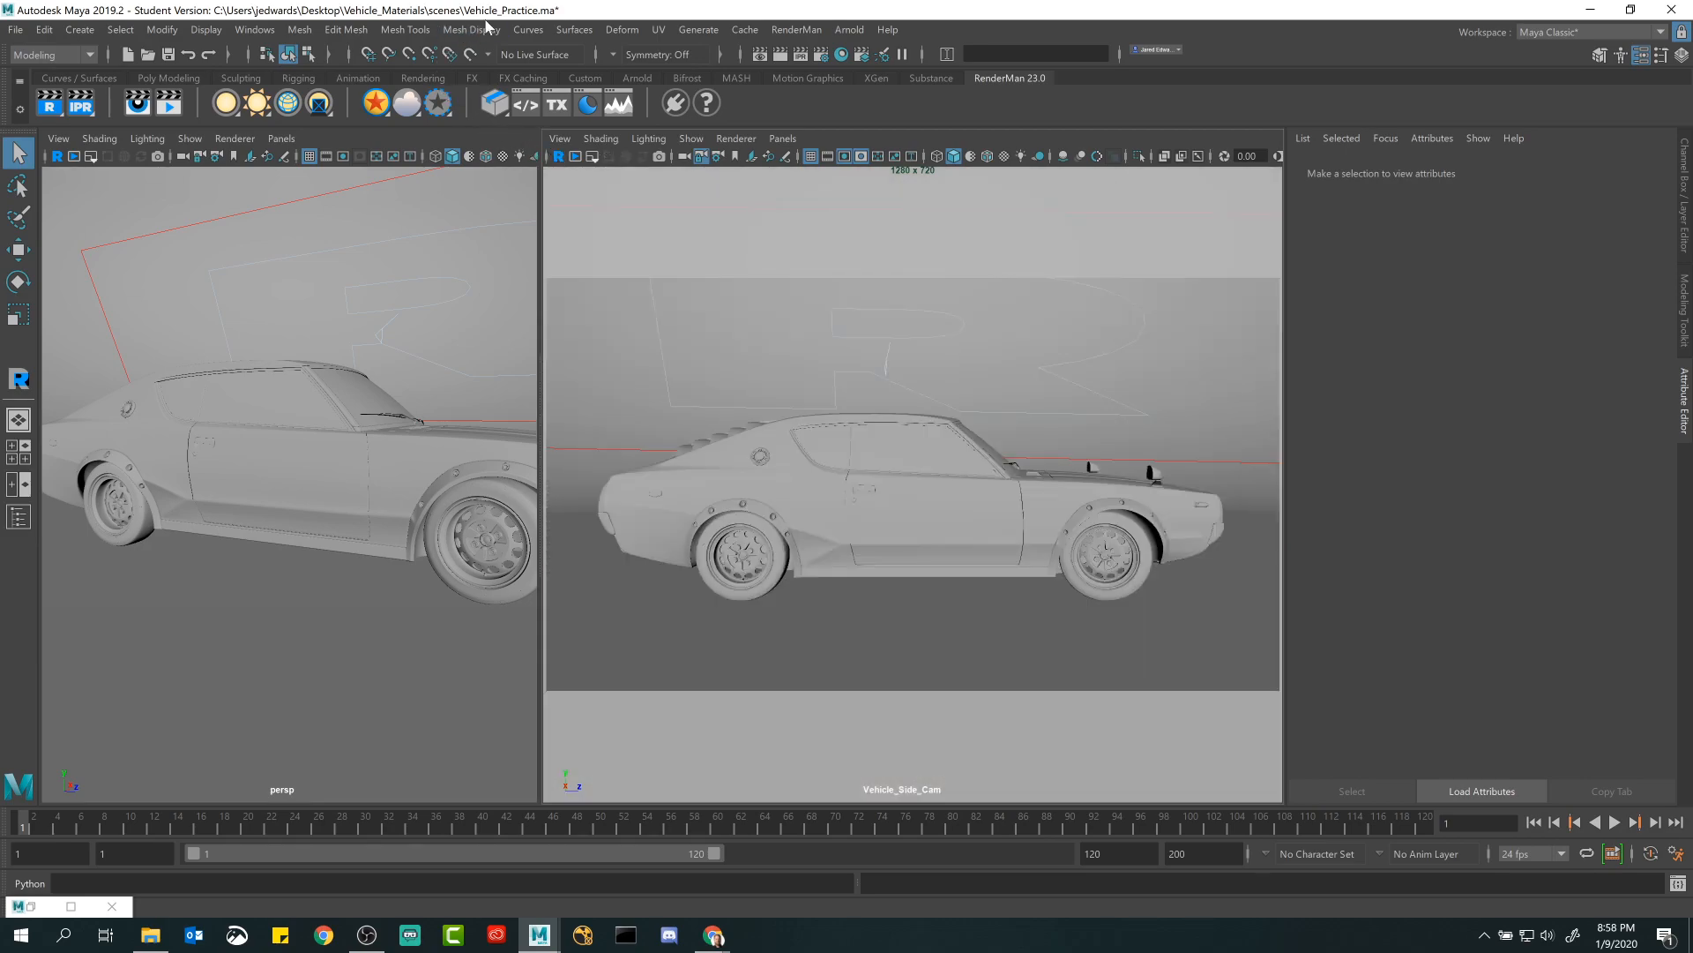
left_click(16, 29)
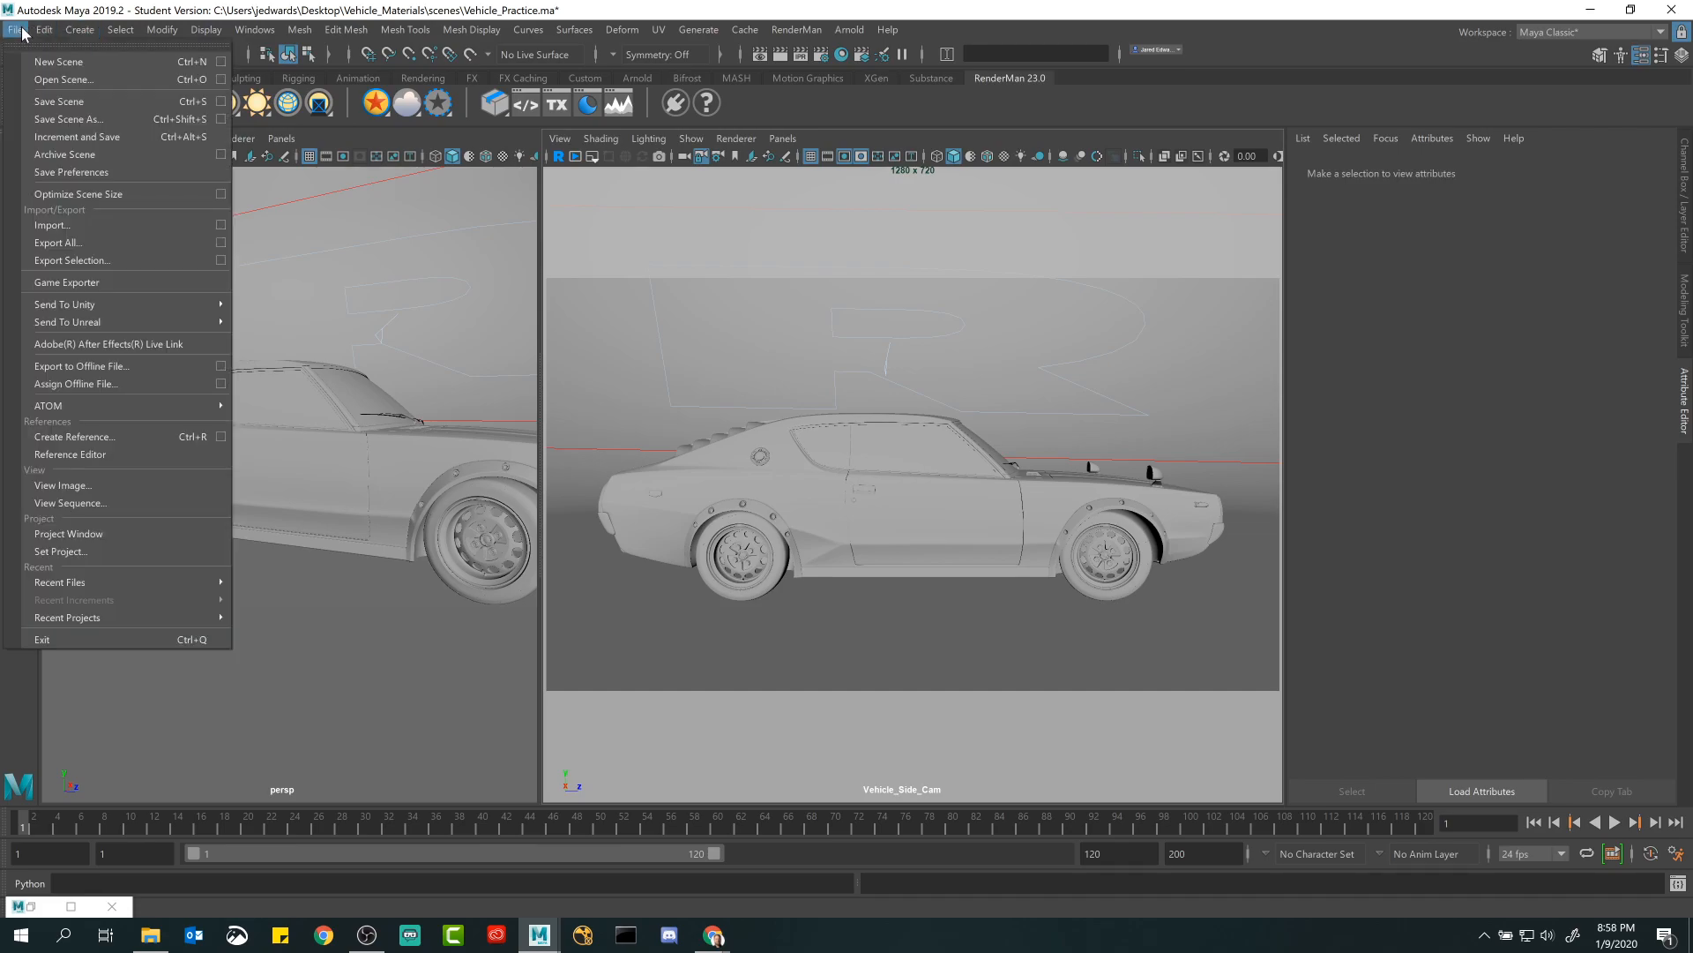
left_click(44, 117)
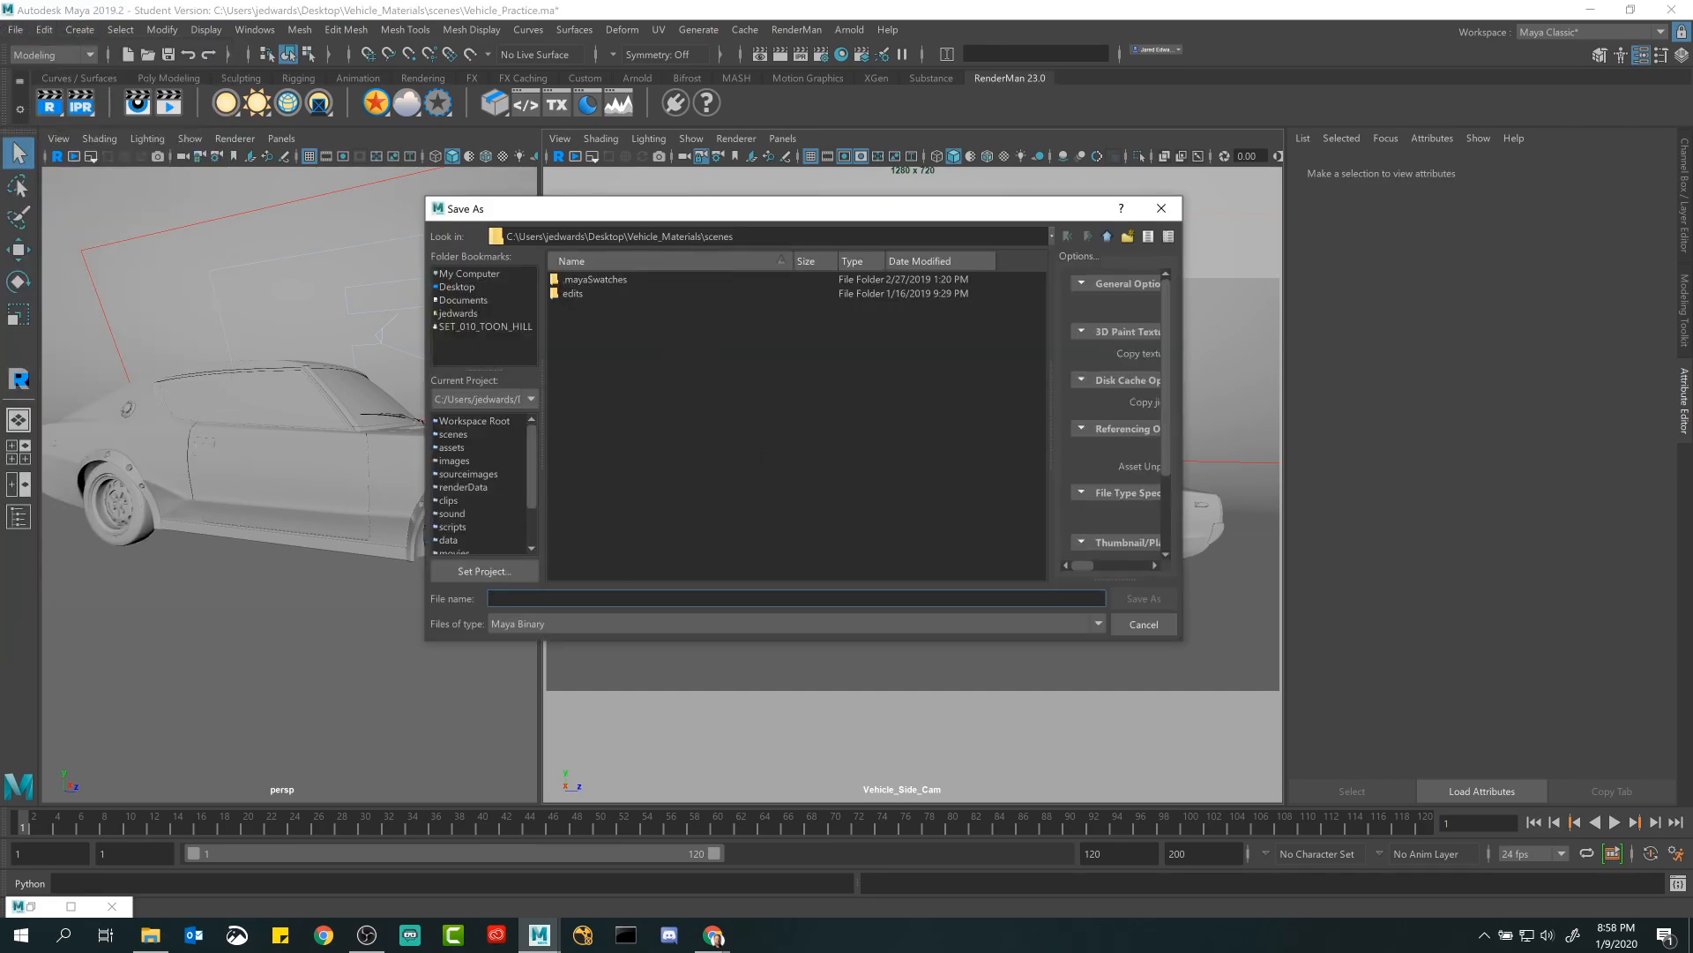
type("Vehicle_Lecture")
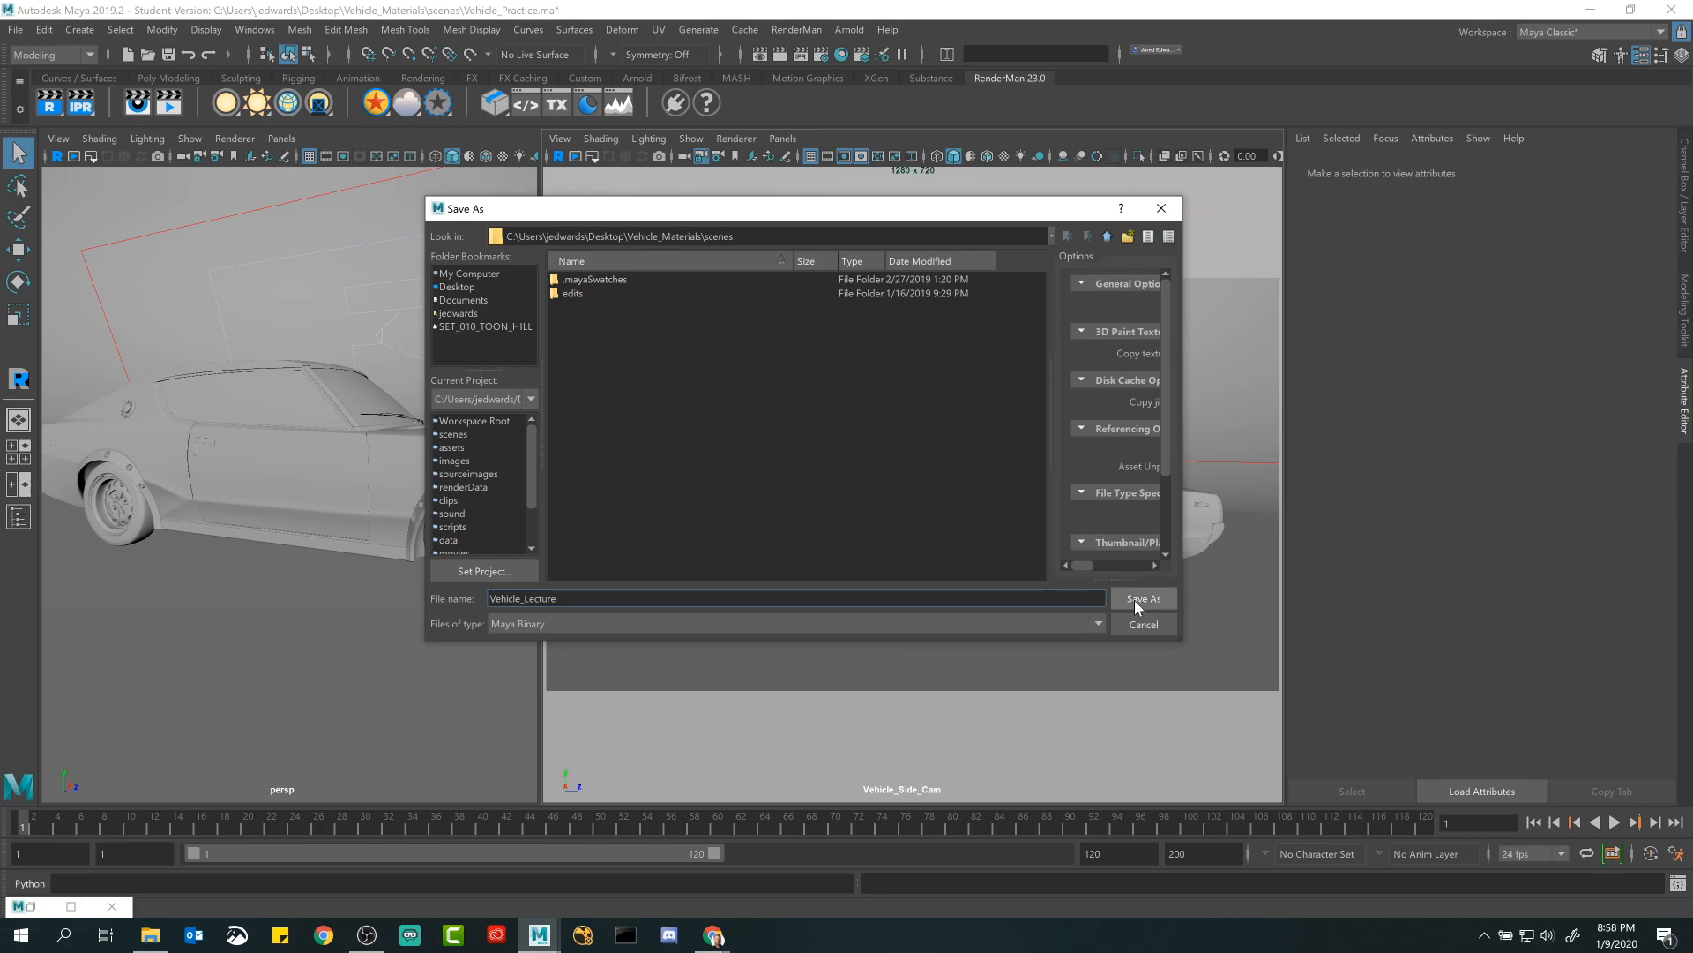
left_click(1138, 600)
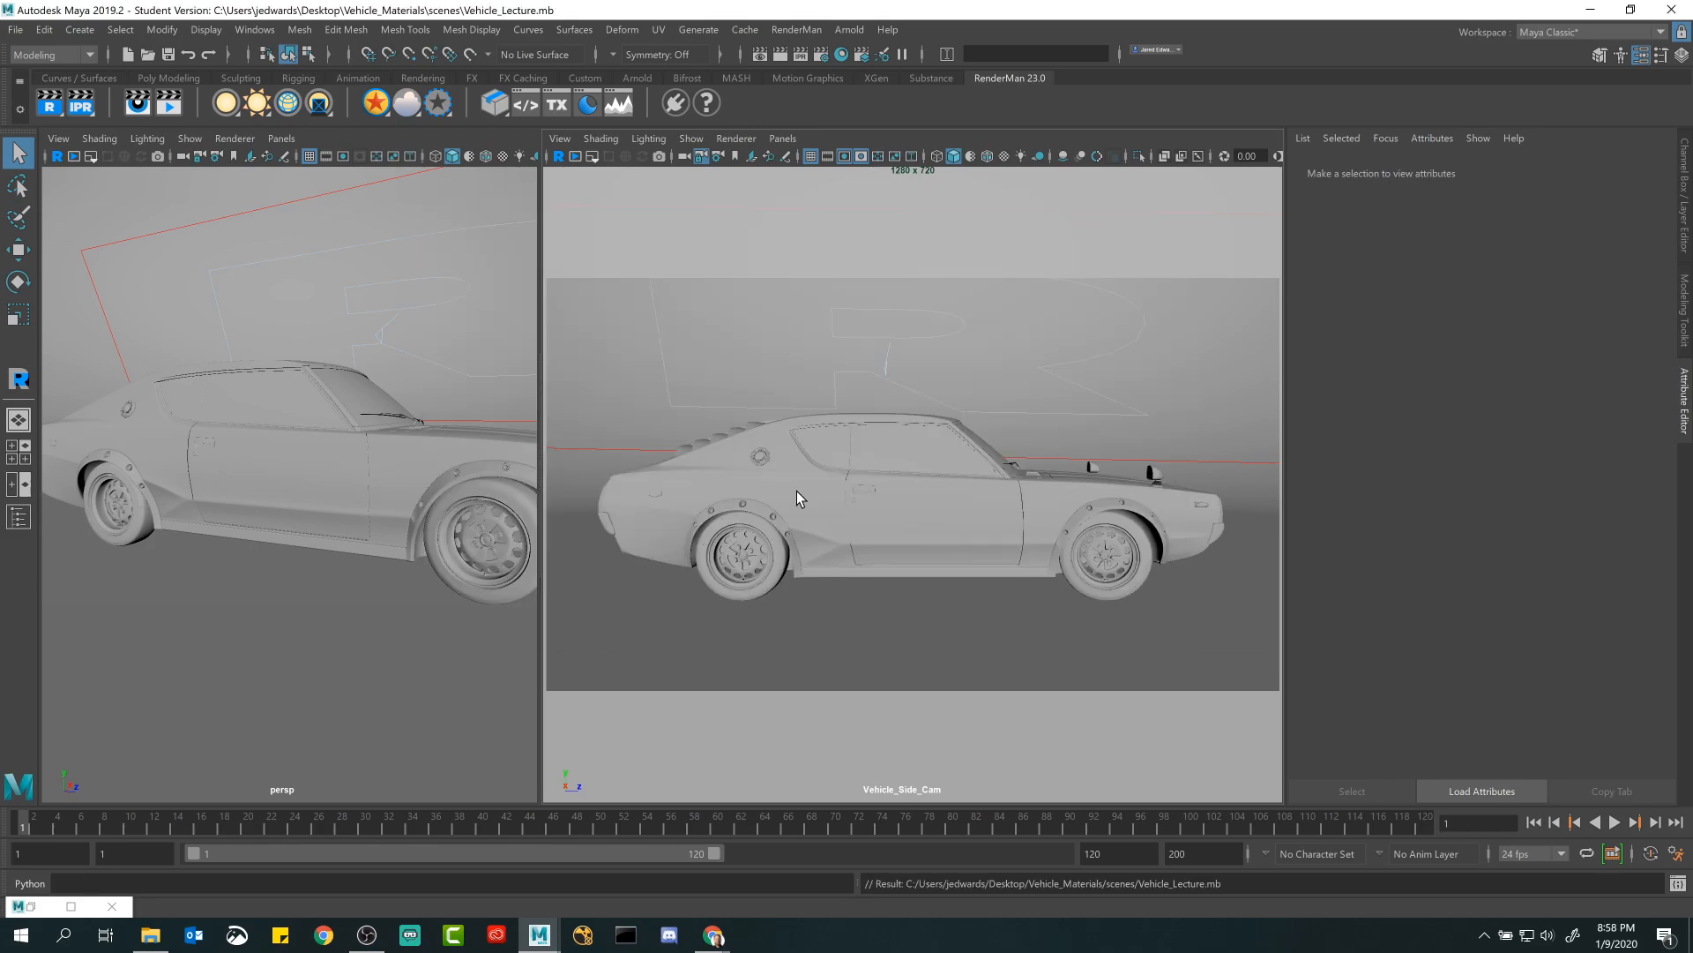
Restart the side camera's live render and open the door panel's CarPaint_Army_Material attributes, collapsing Iridescence and expanding Clear Coat.
left_click(961, 506)
left_click(557, 159)
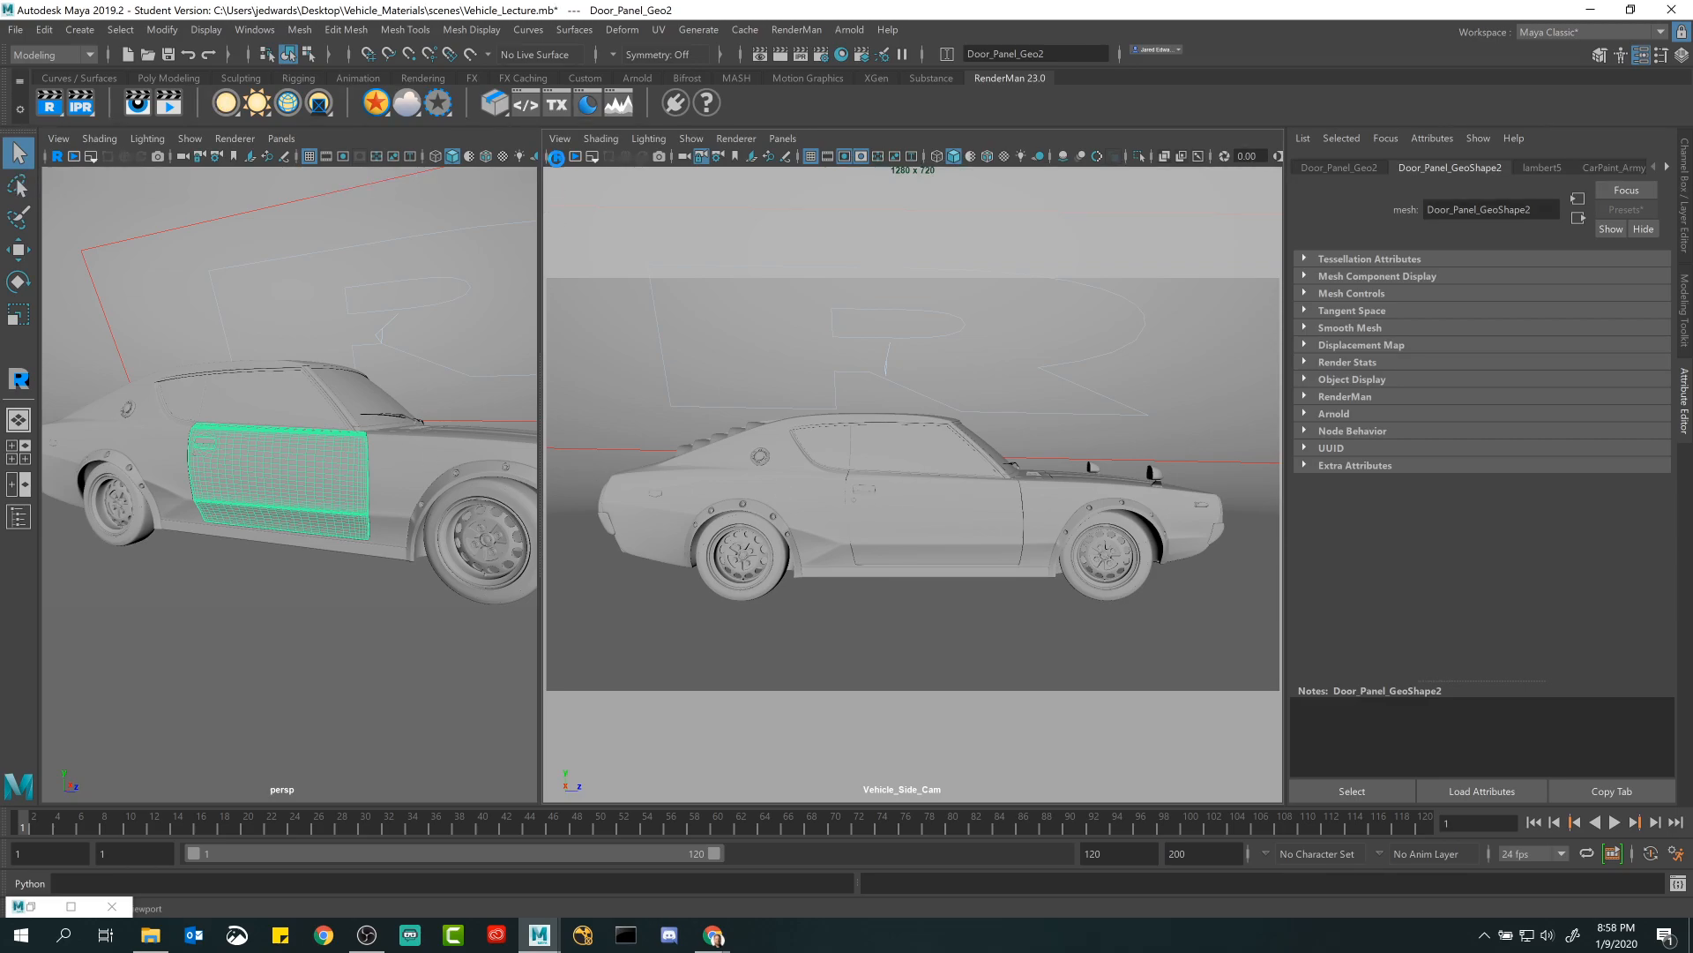
left_click(1597, 169)
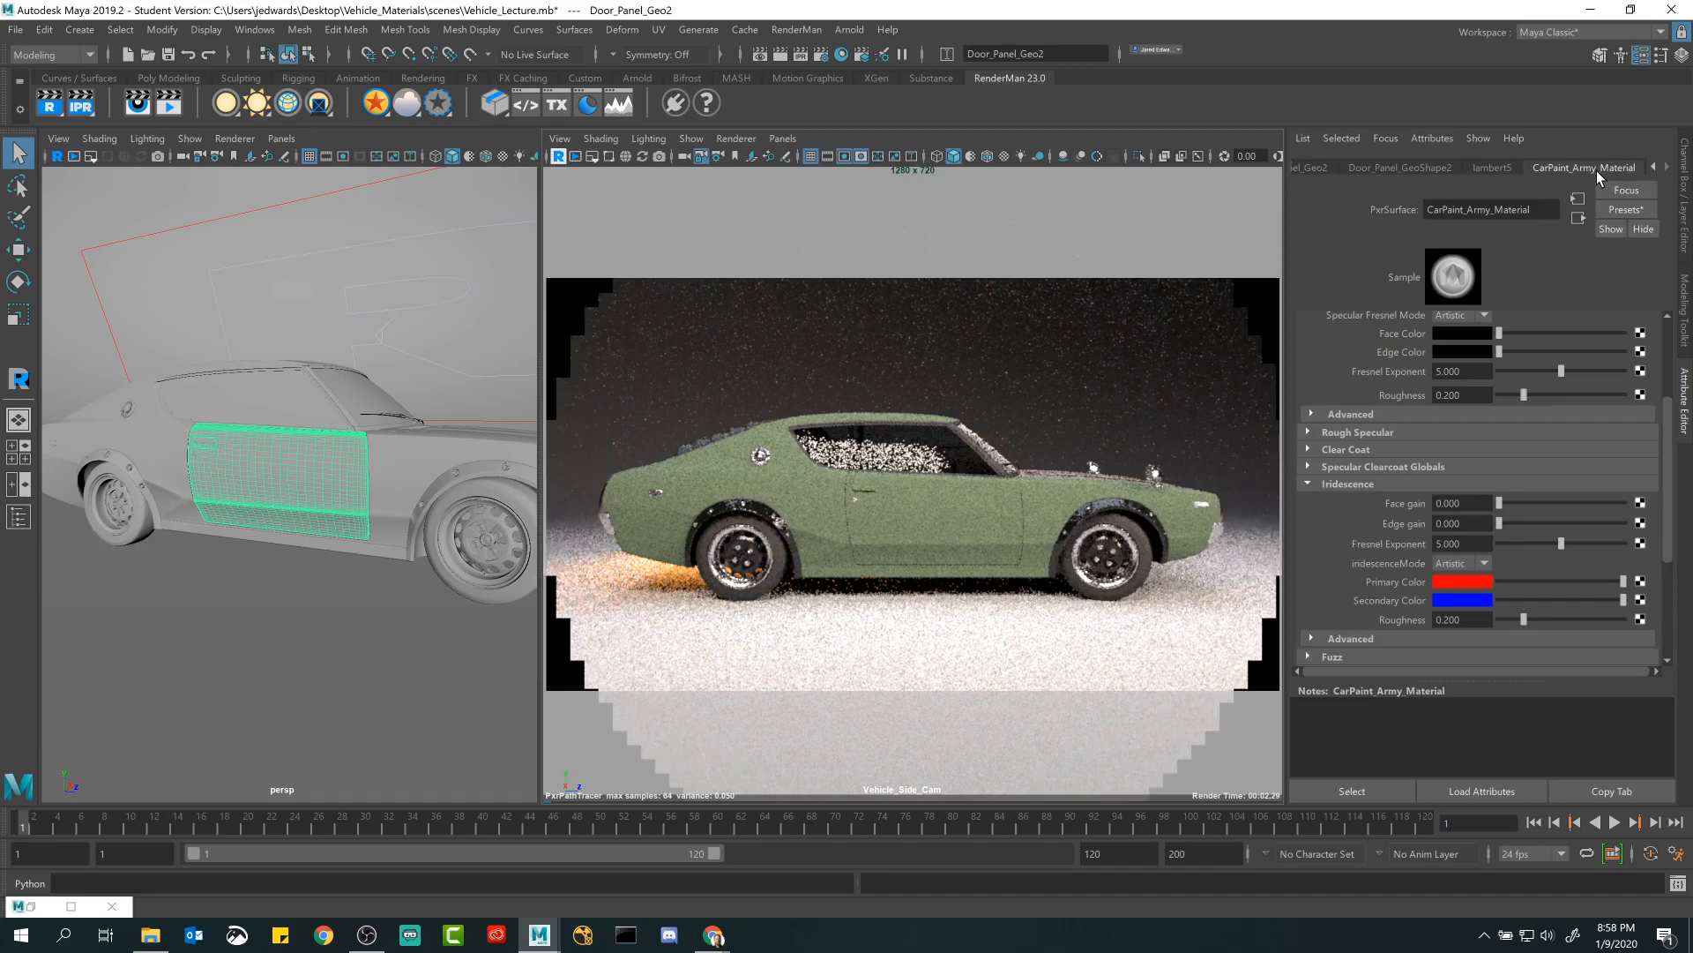
left_click(1347, 483)
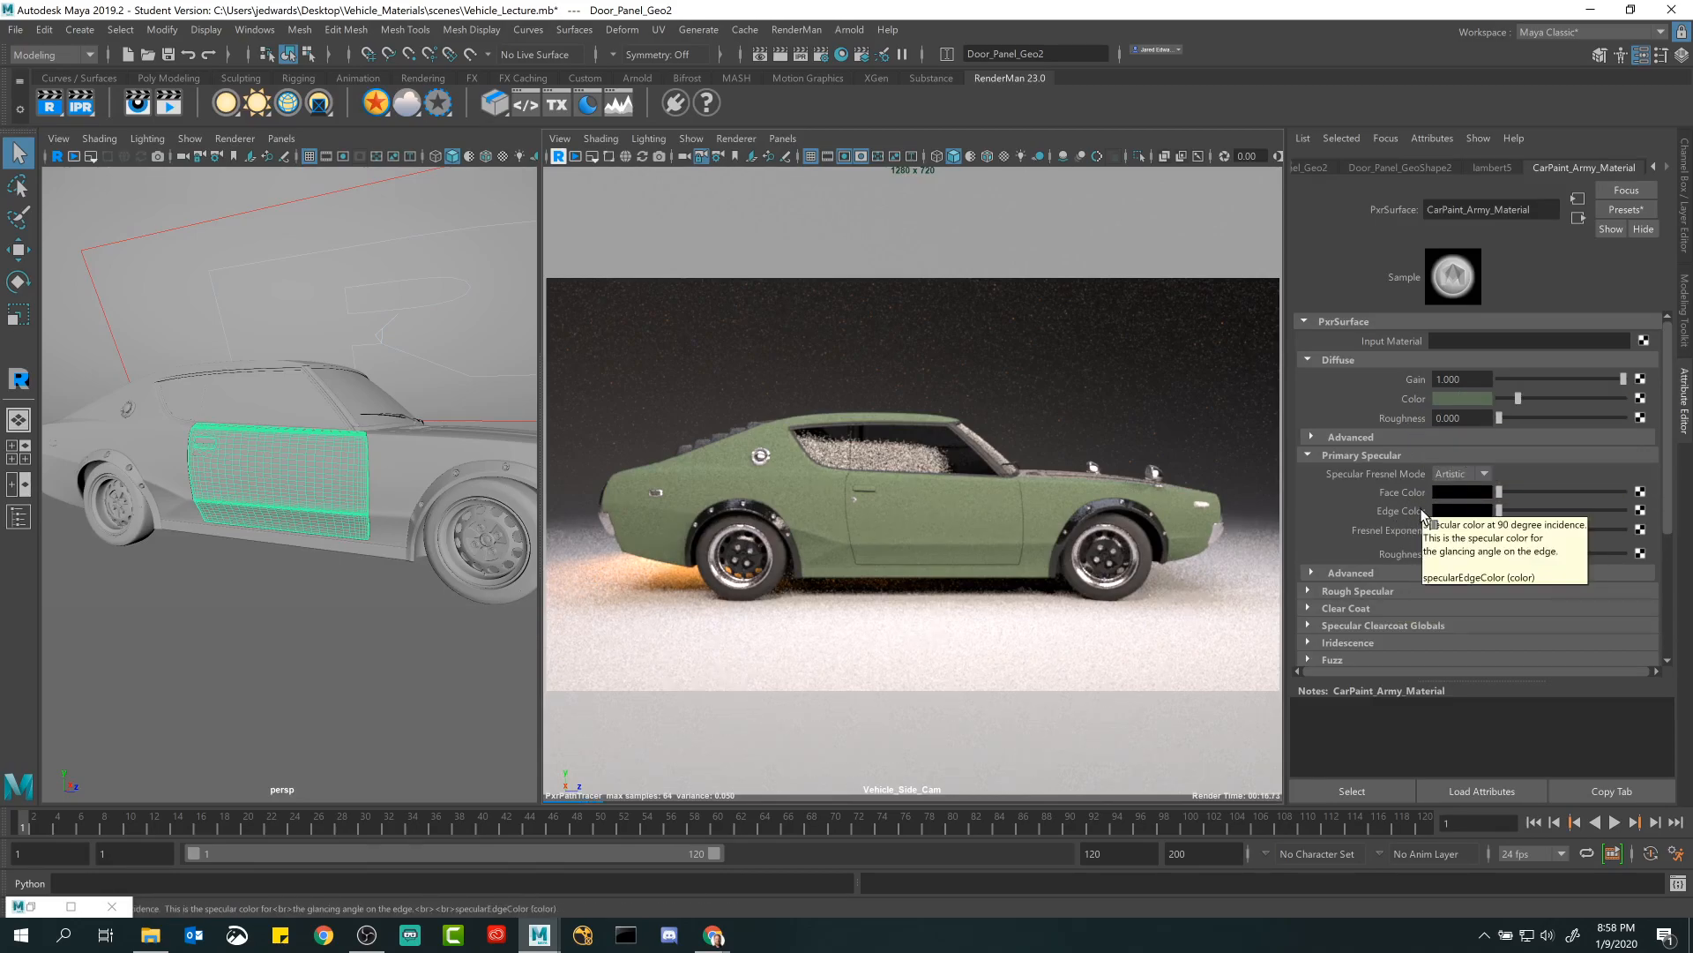
left_click(1357, 606)
scroll(1364, 584, "down", 3)
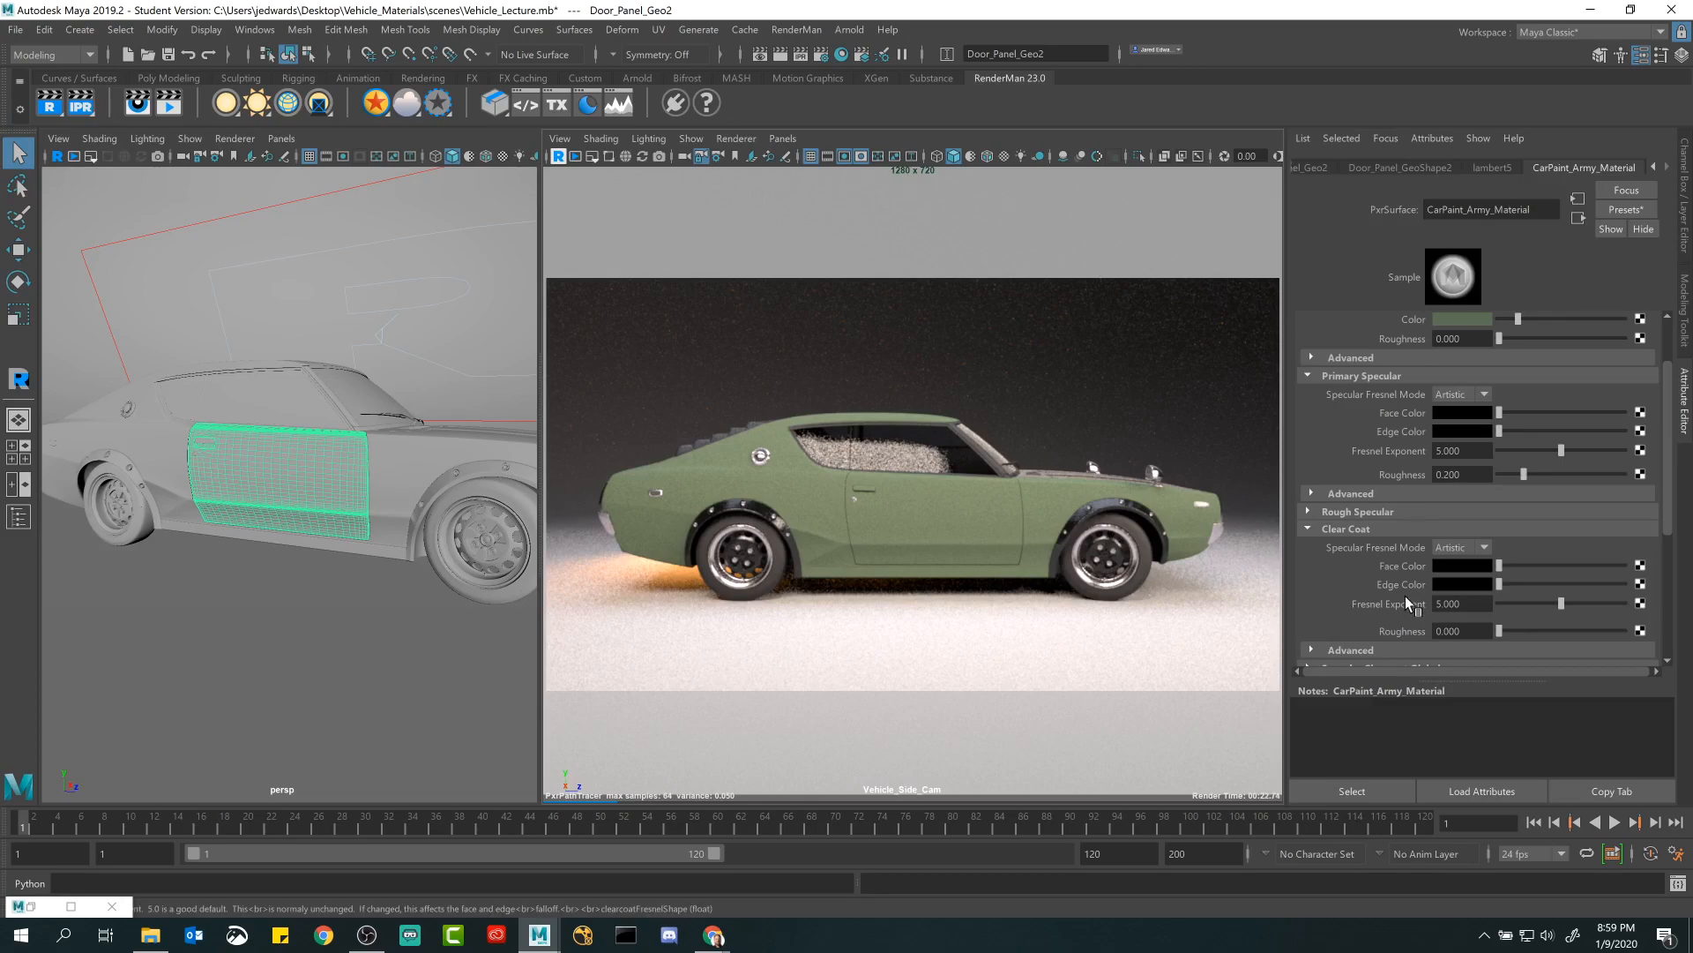
scroll(1405, 596, "up", 3)
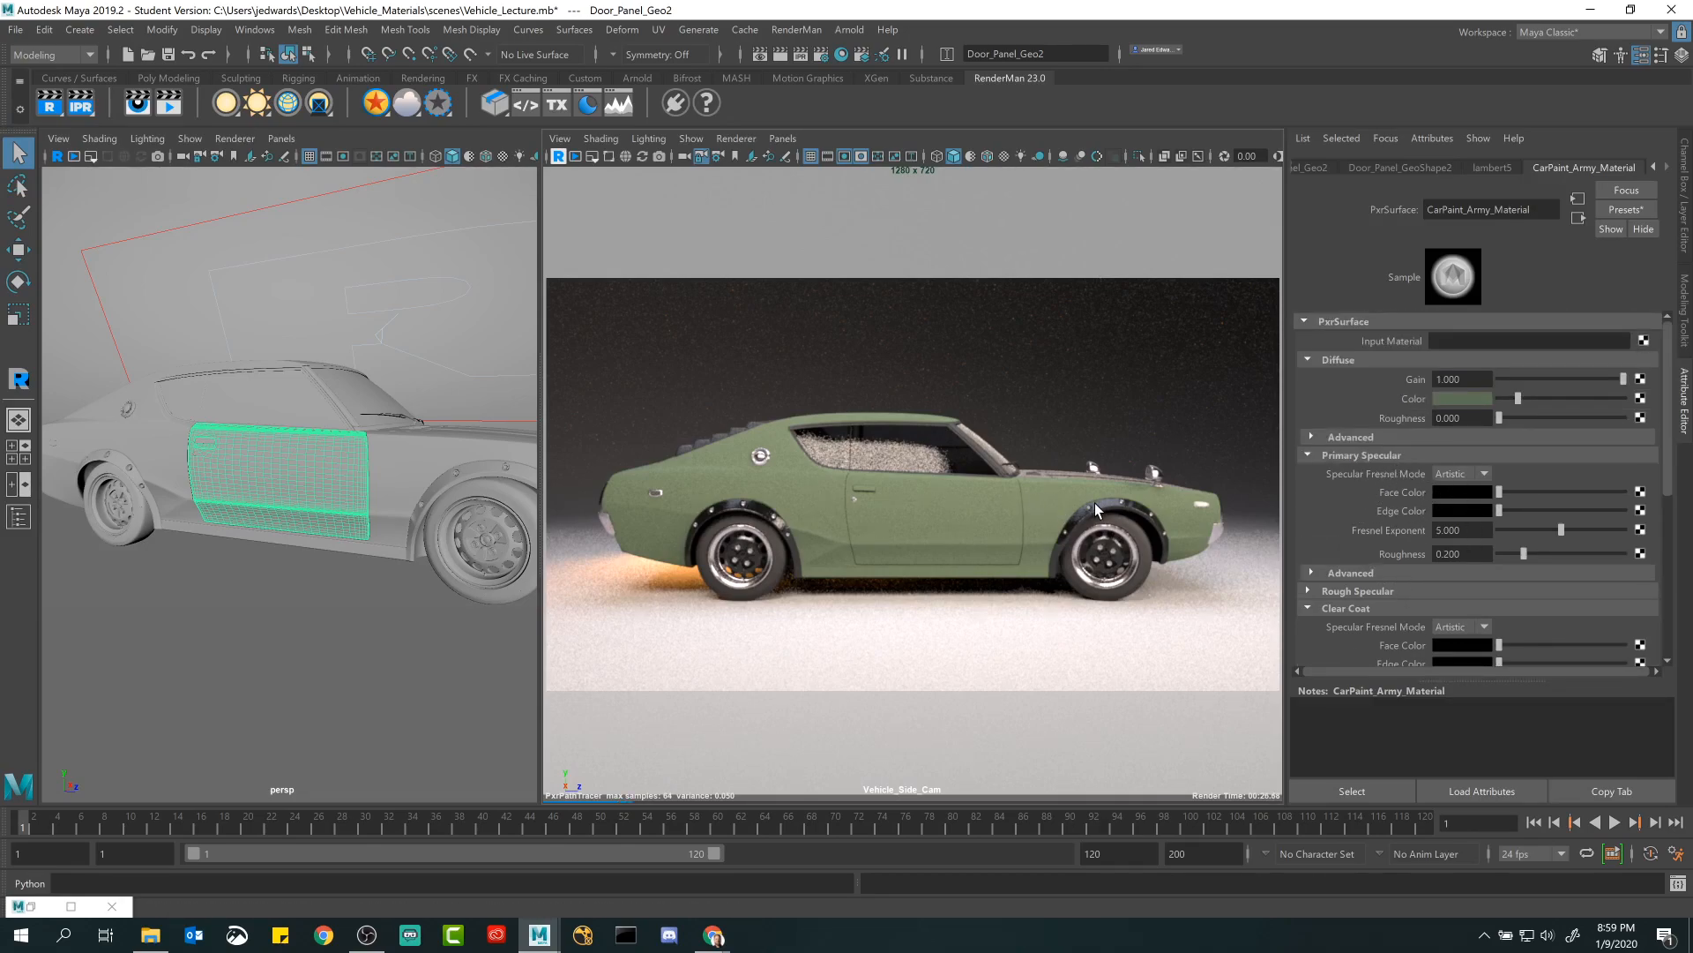
Set the car paint's Primary Specular Face Color to very dark grey and its Edge Color to light grey.
left_click_drag(1499, 495, 1502, 495)
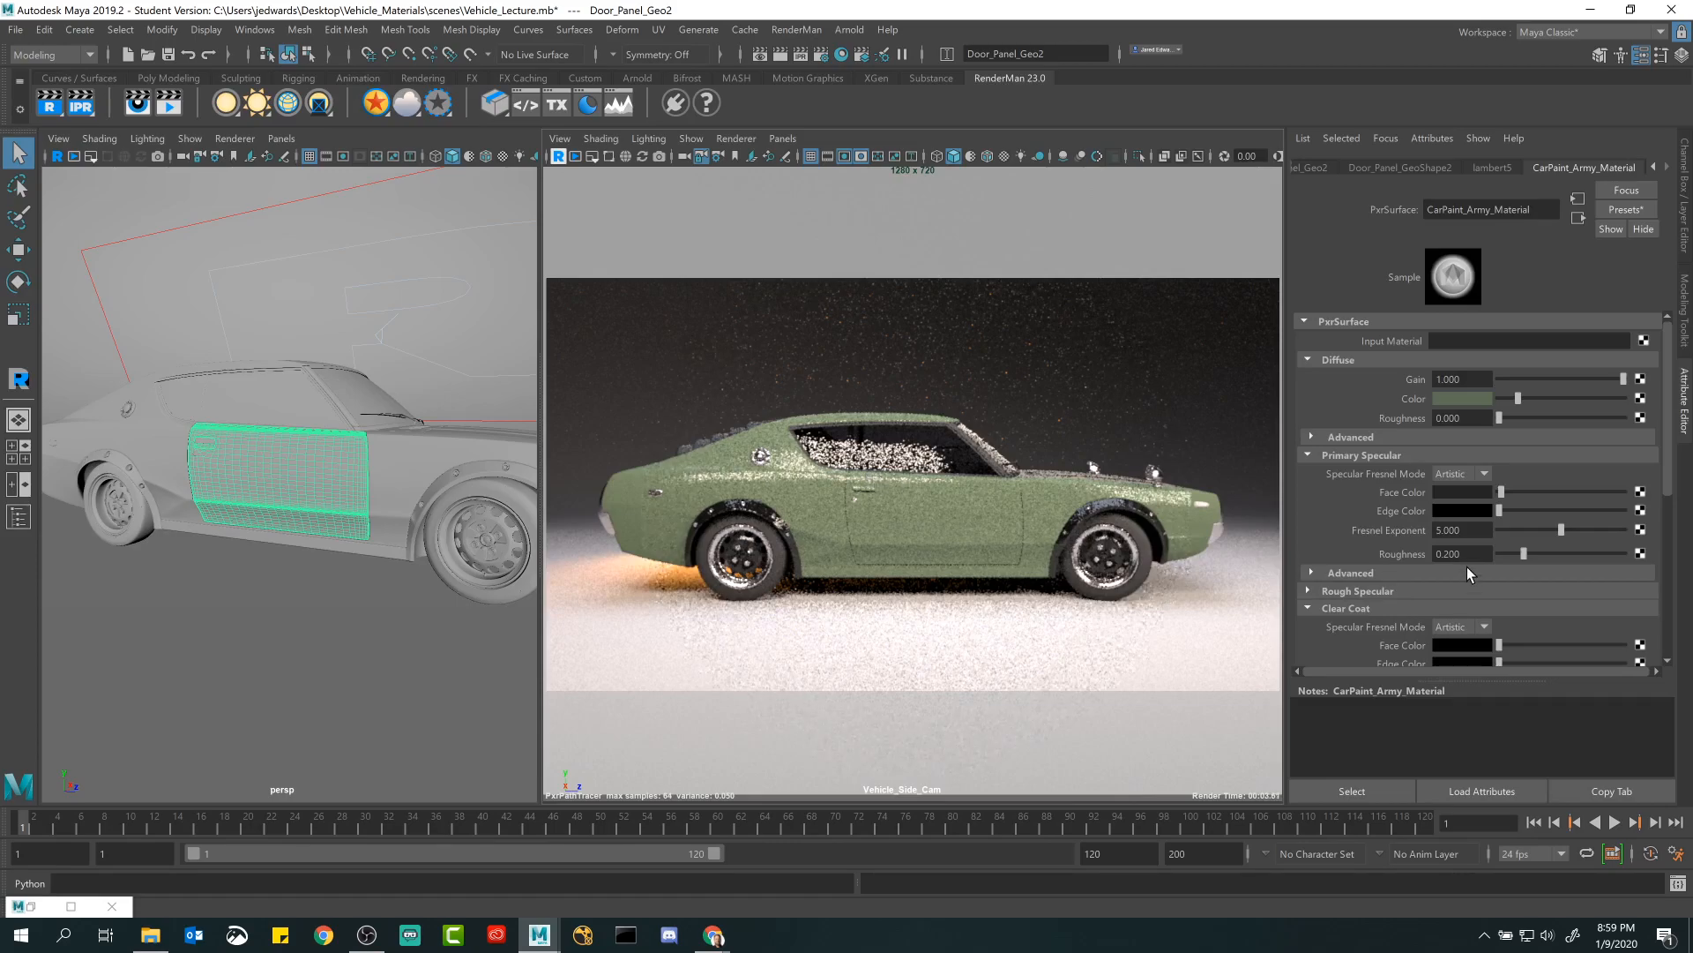
left_click_drag(1498, 510, 1554, 512)
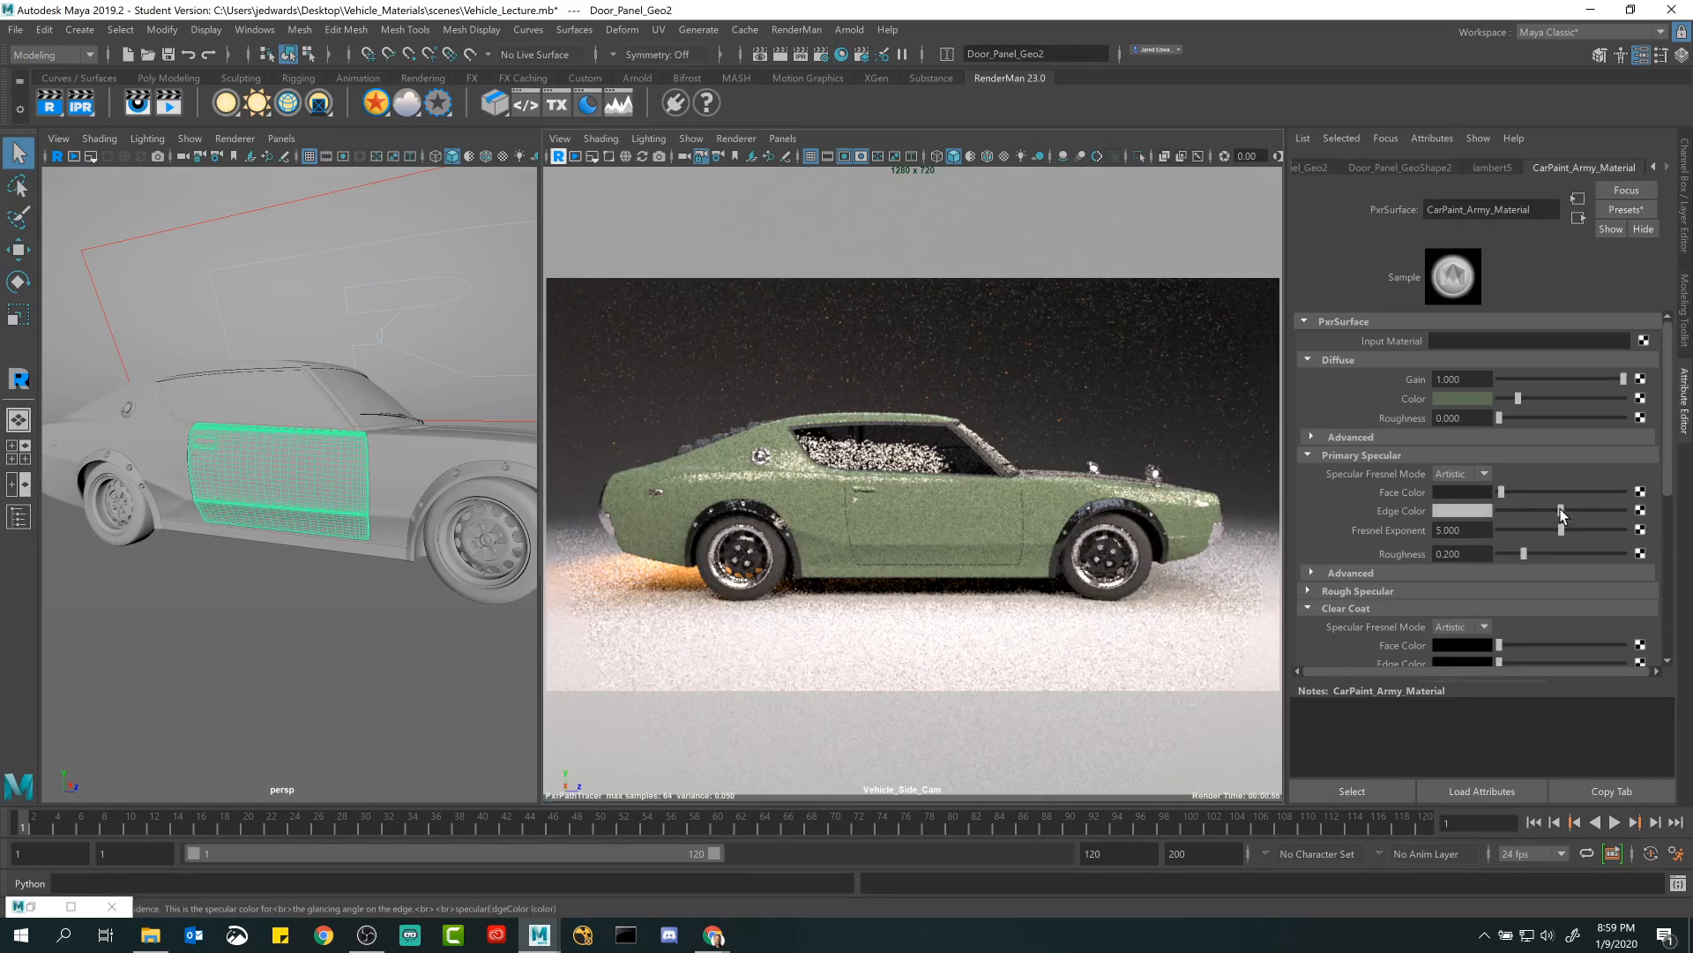
left_click_drag(1561, 510, 1627, 510)
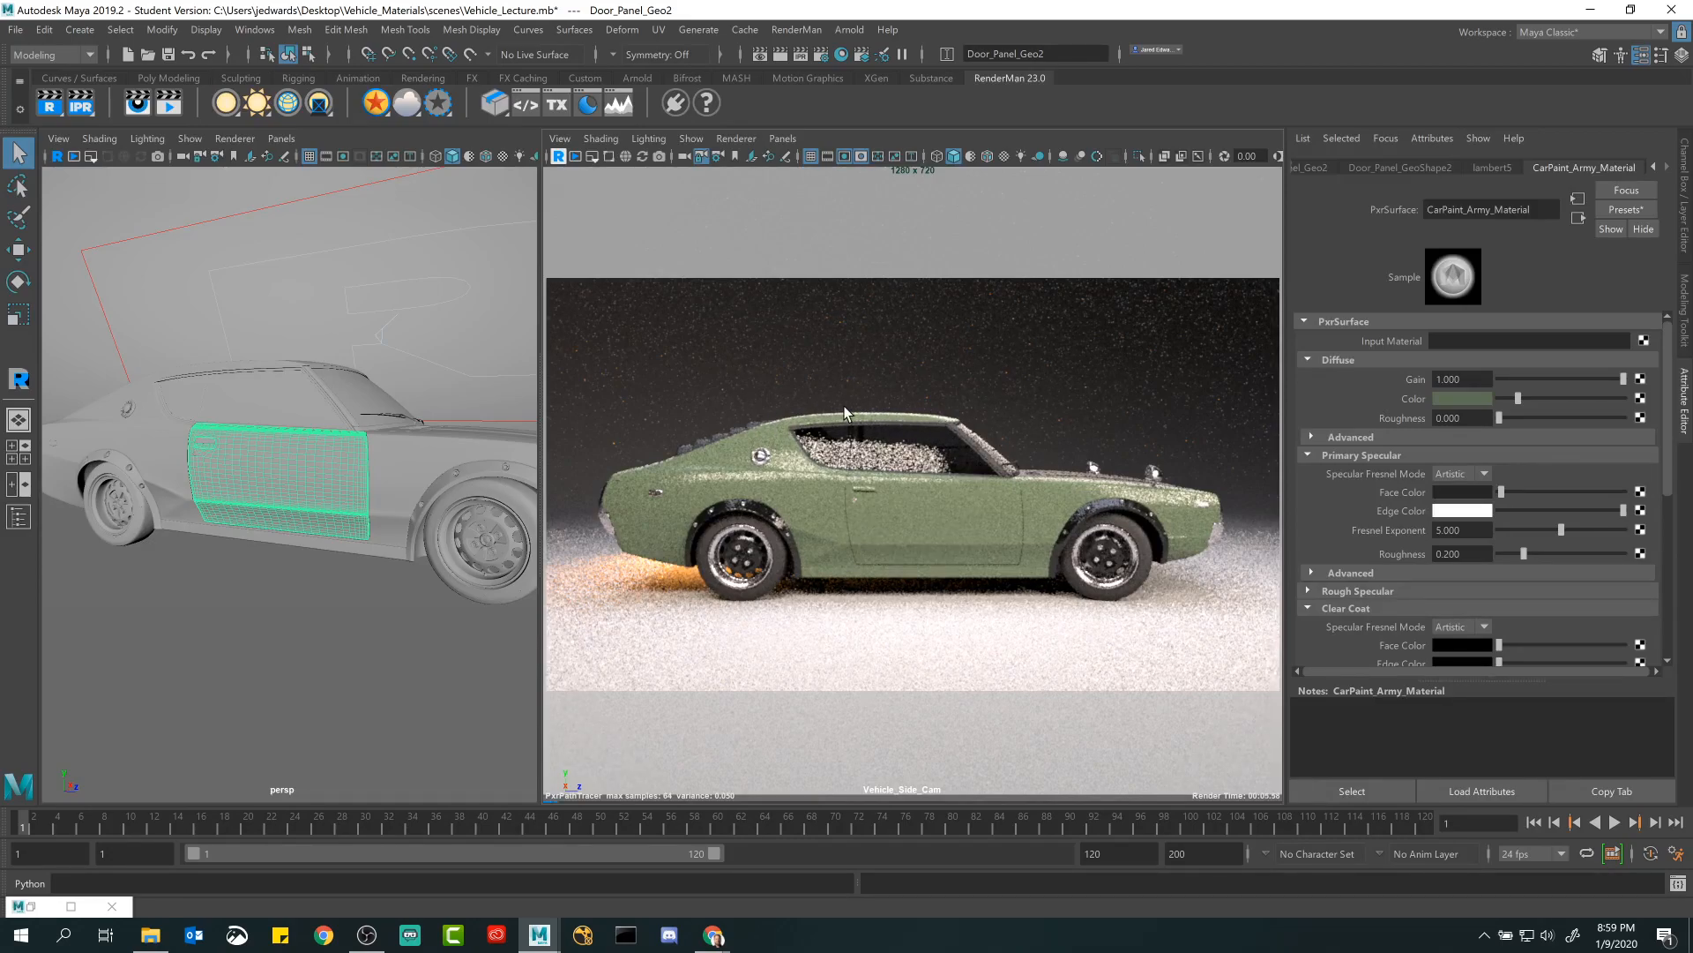
left_click_drag(1622, 510, 1502, 510)
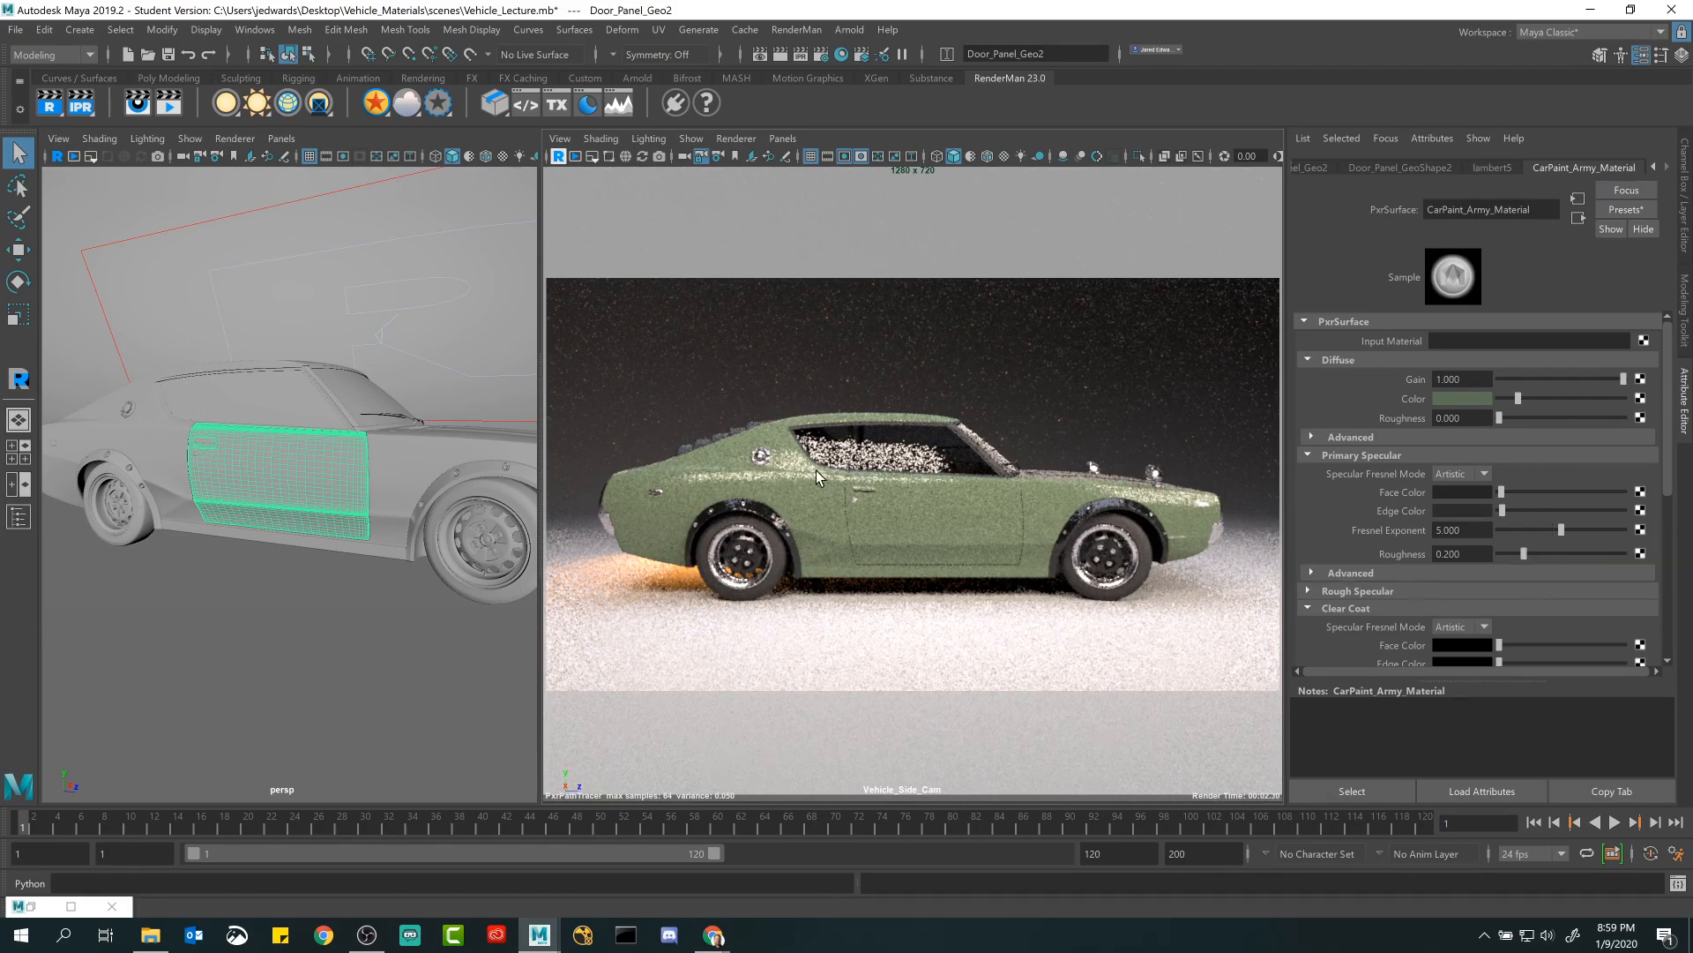
left_click_drag(1503, 510, 1570, 510)
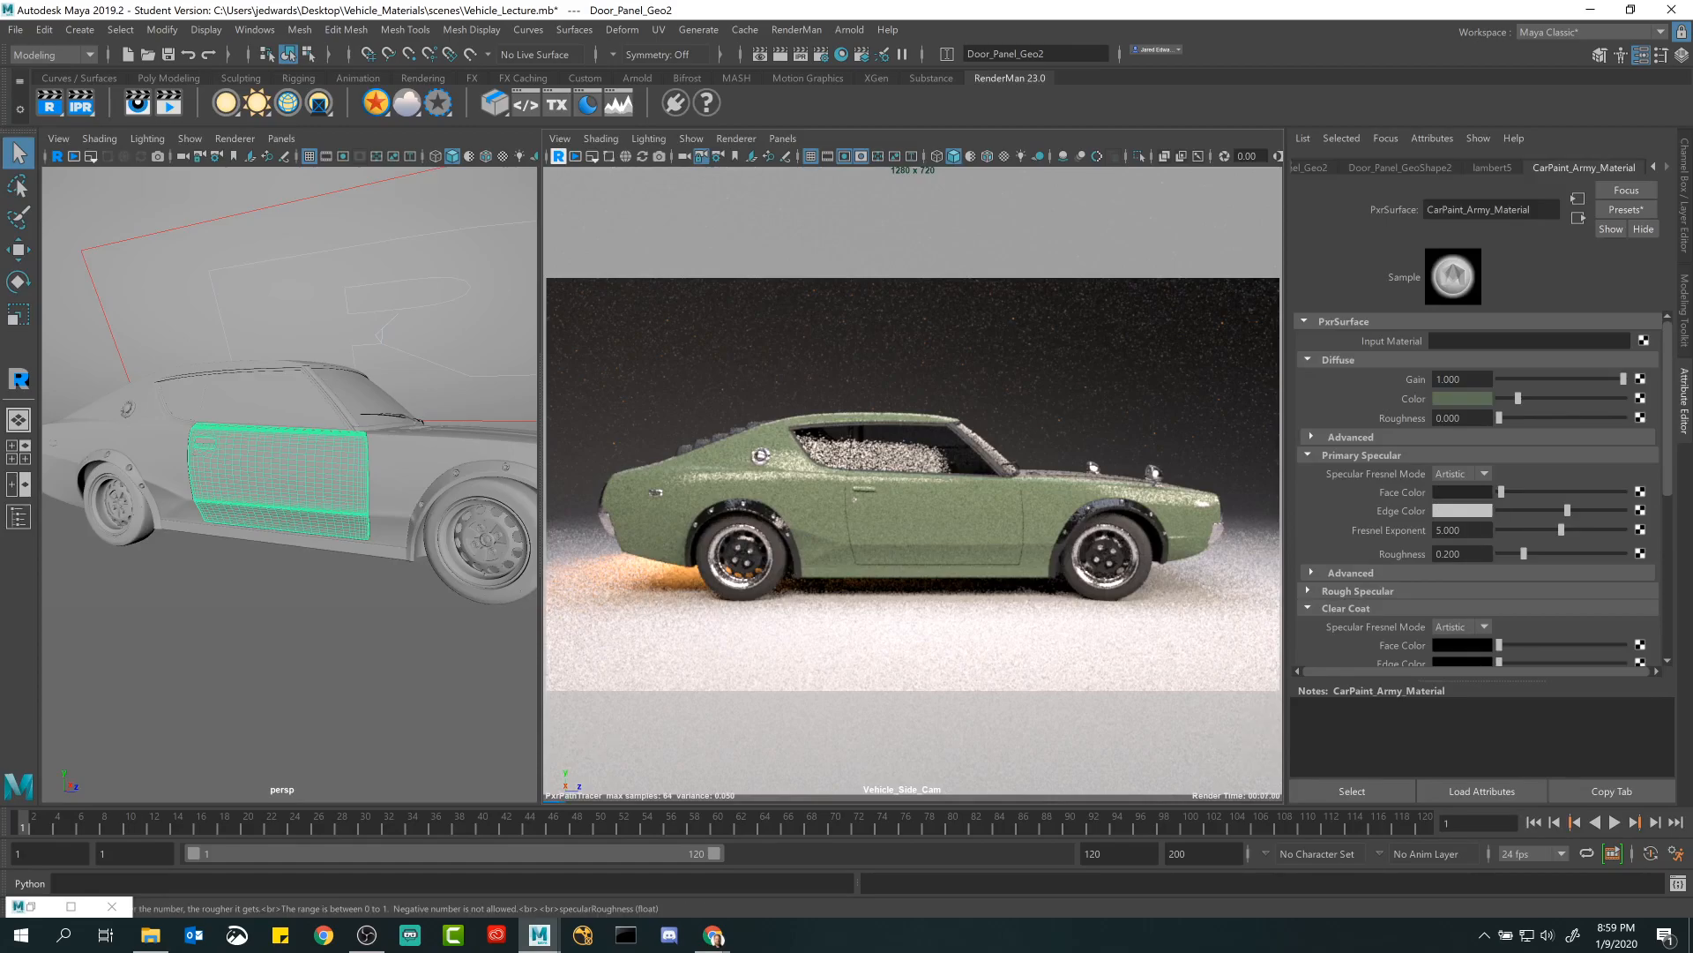
Set the car paint's Primary Specular Roughness to 0.35.
left_click(1462, 554)
type(".")
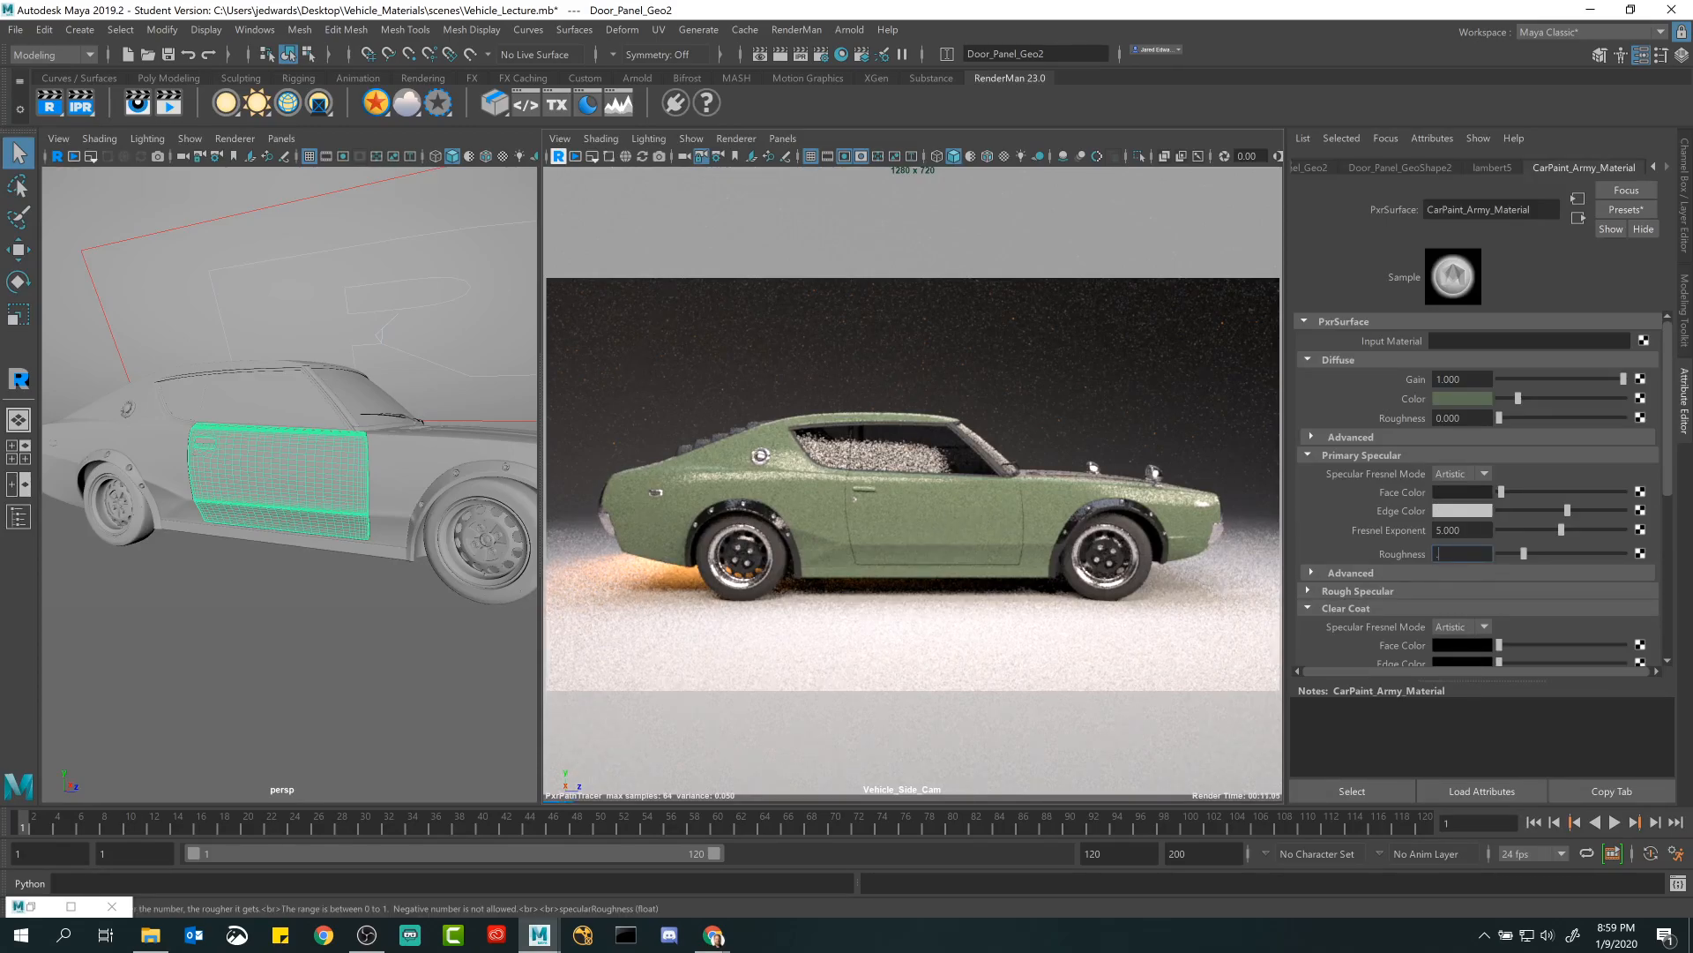
type("35")
key("BackSpace")
type("35")
key("Return")
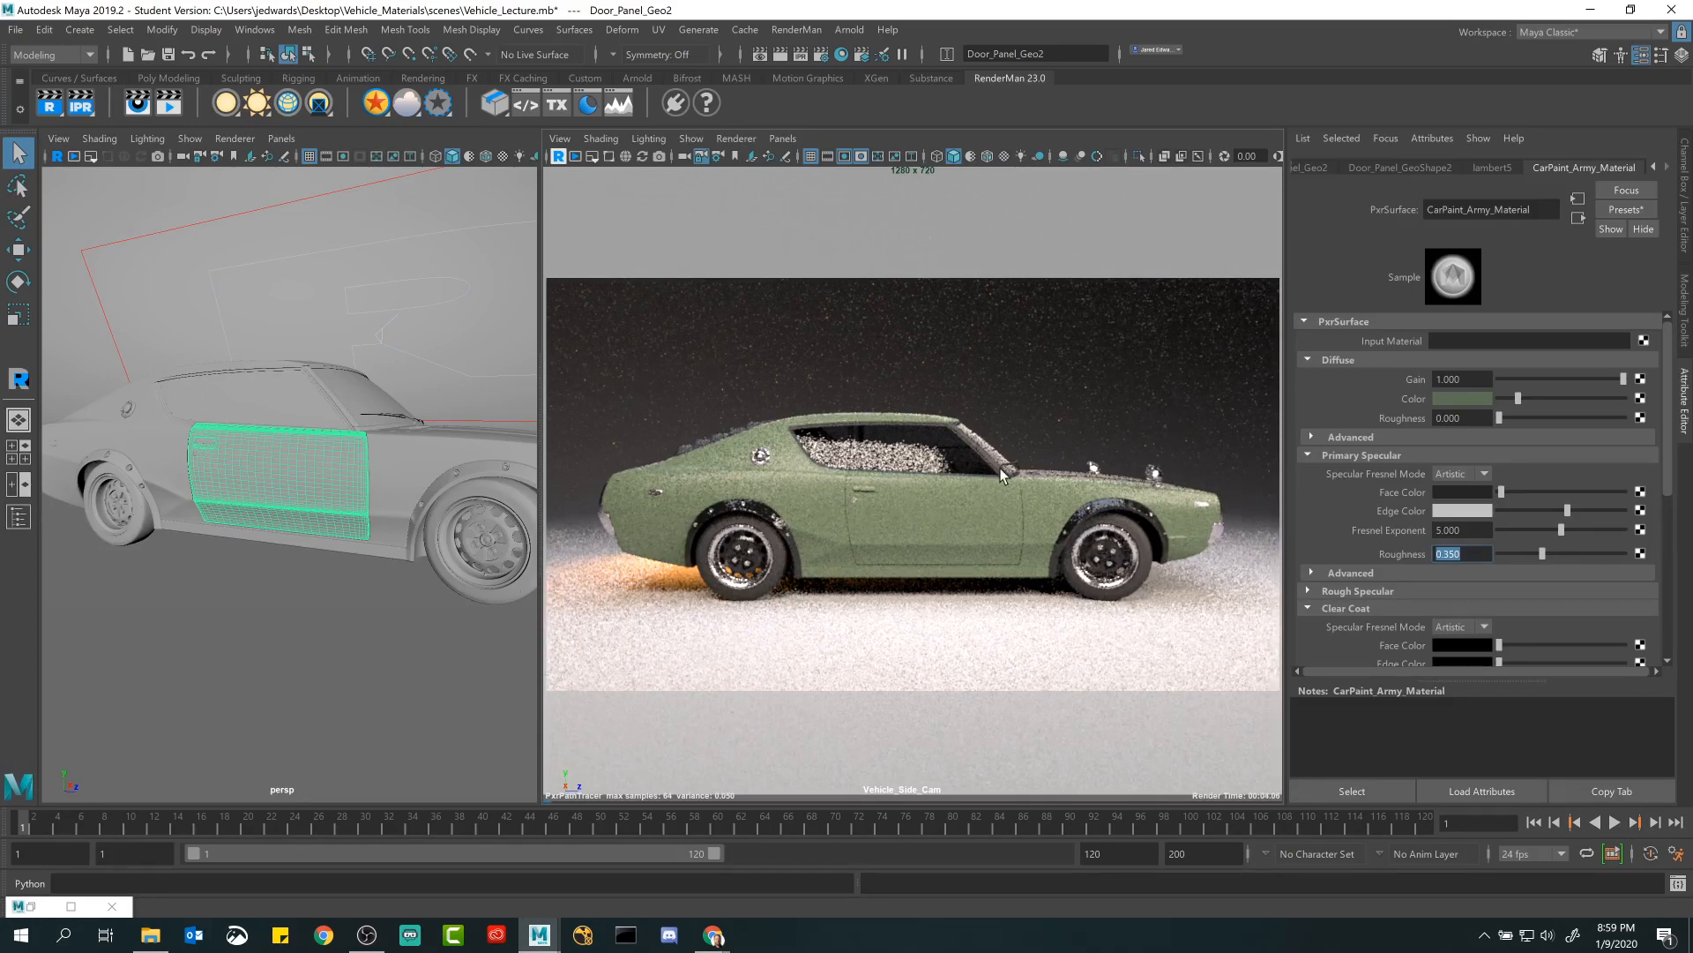
Set the car paint's Clear Coat Face Color to very dark grey and its Edge Color to light grey.
scroll(1416, 494, "down", 3)
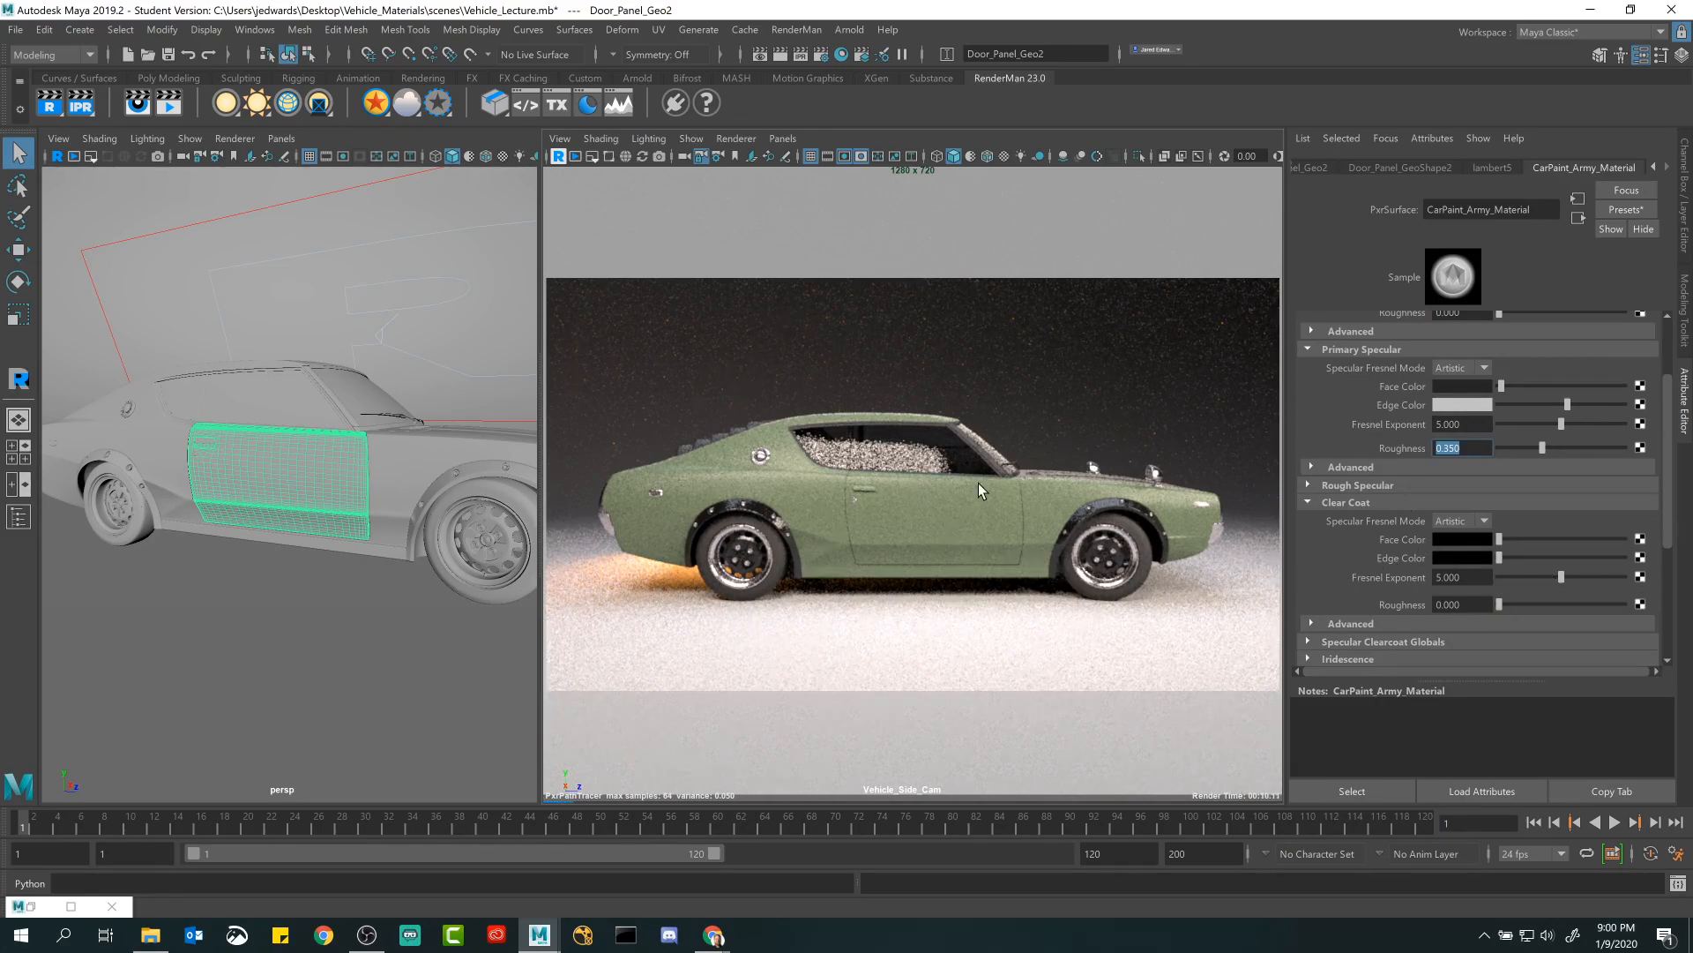
scroll(1475, 446, "down", 3)
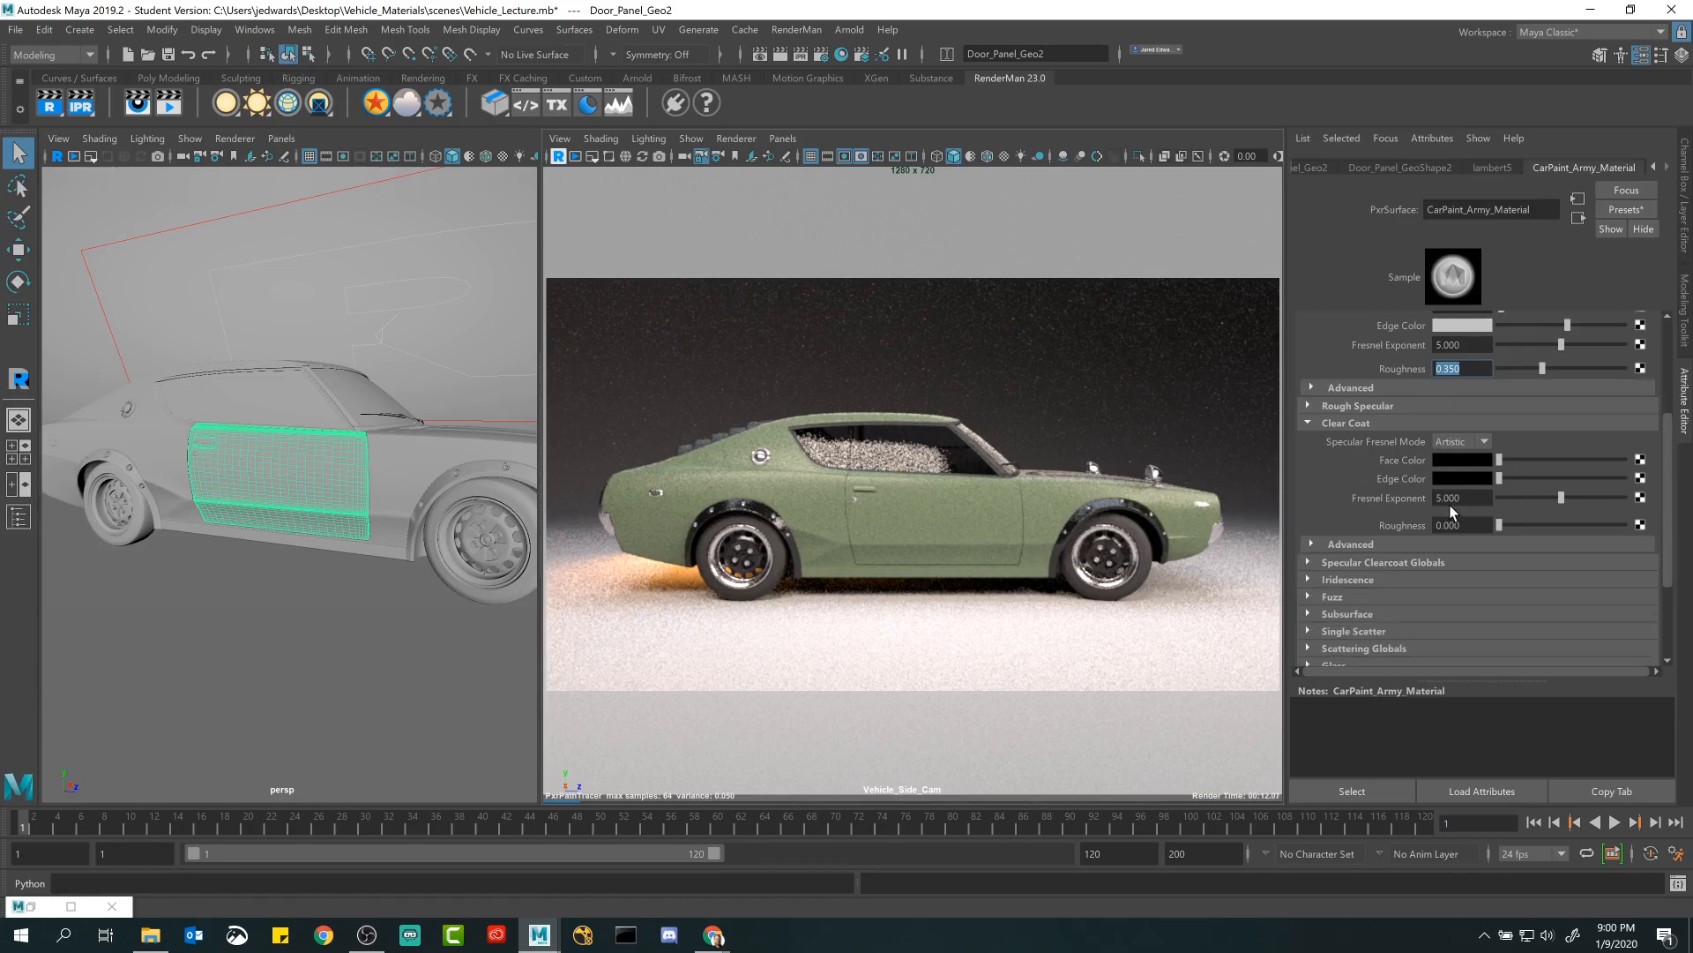
left_click(1469, 439)
left_click(1669, 466)
scroll(1669, 473, "up", 3)
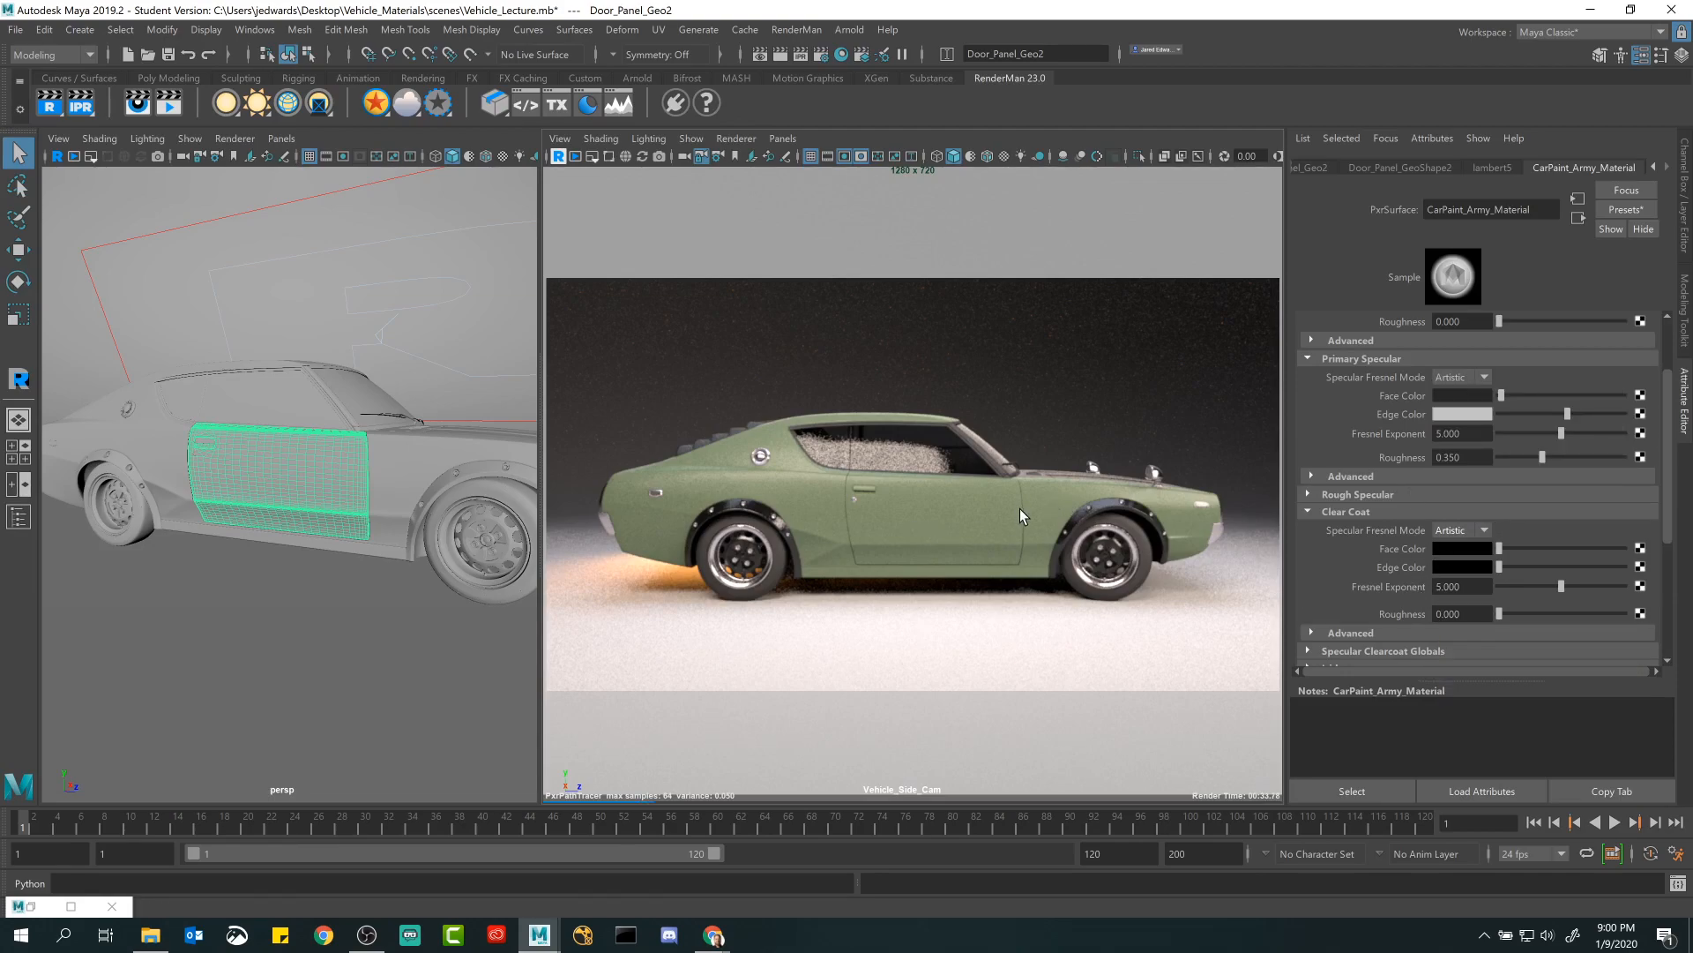
left_click(1405, 497)
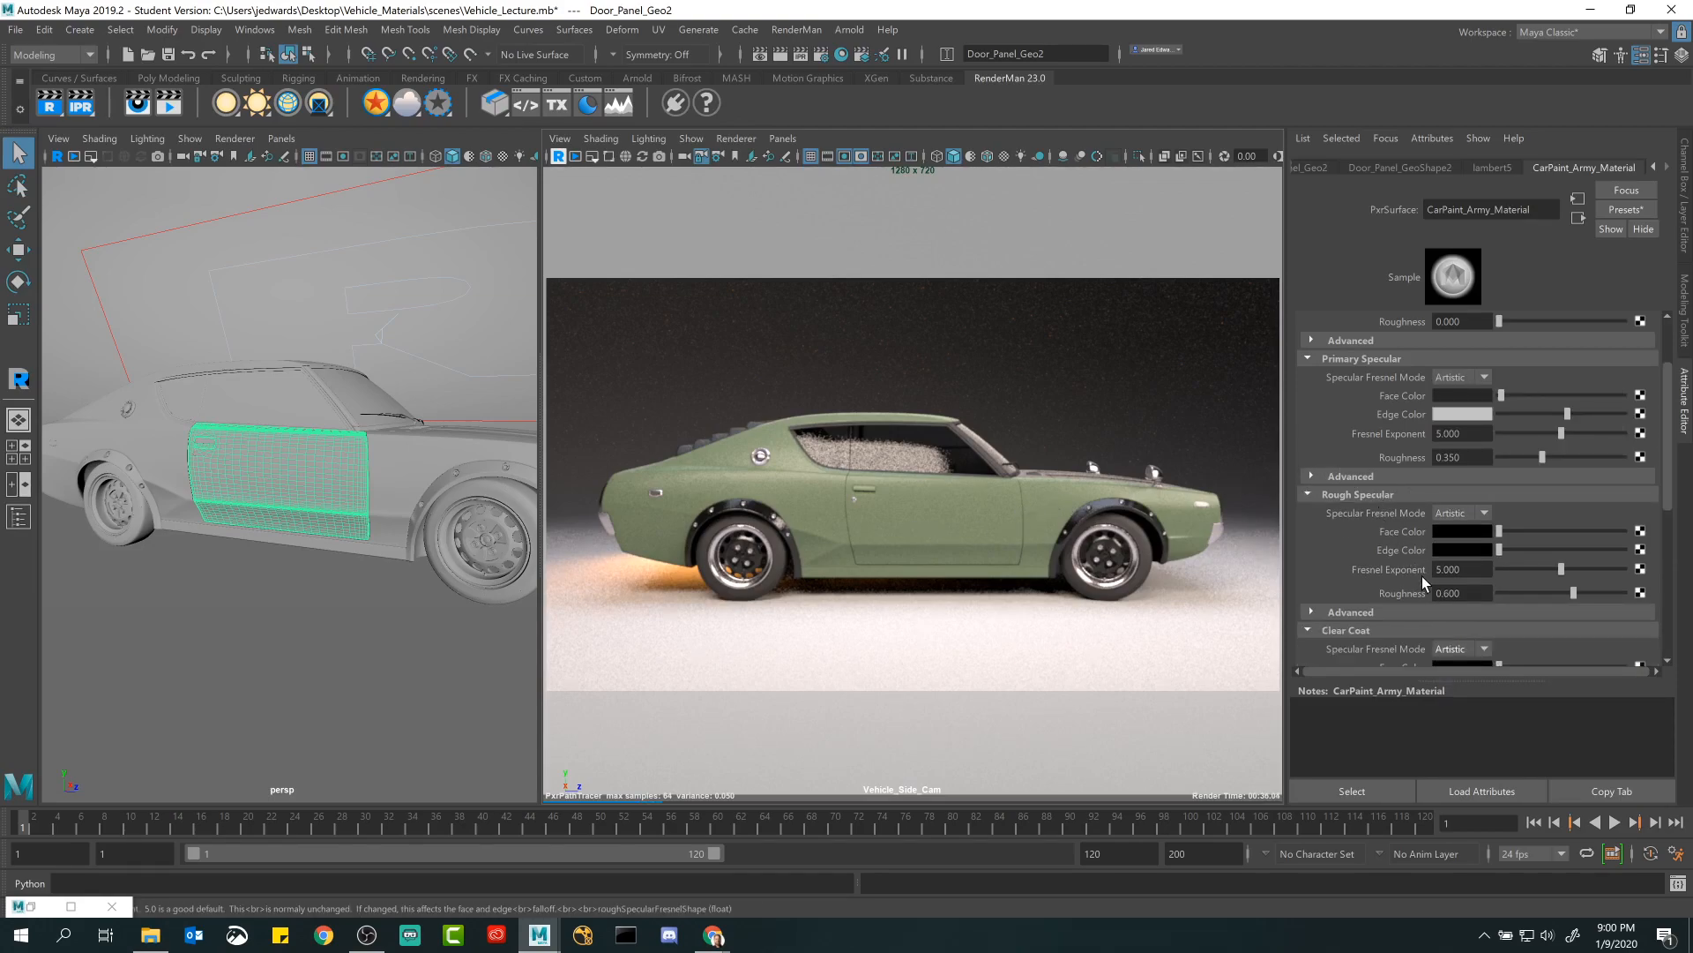
left_click(1358, 494)
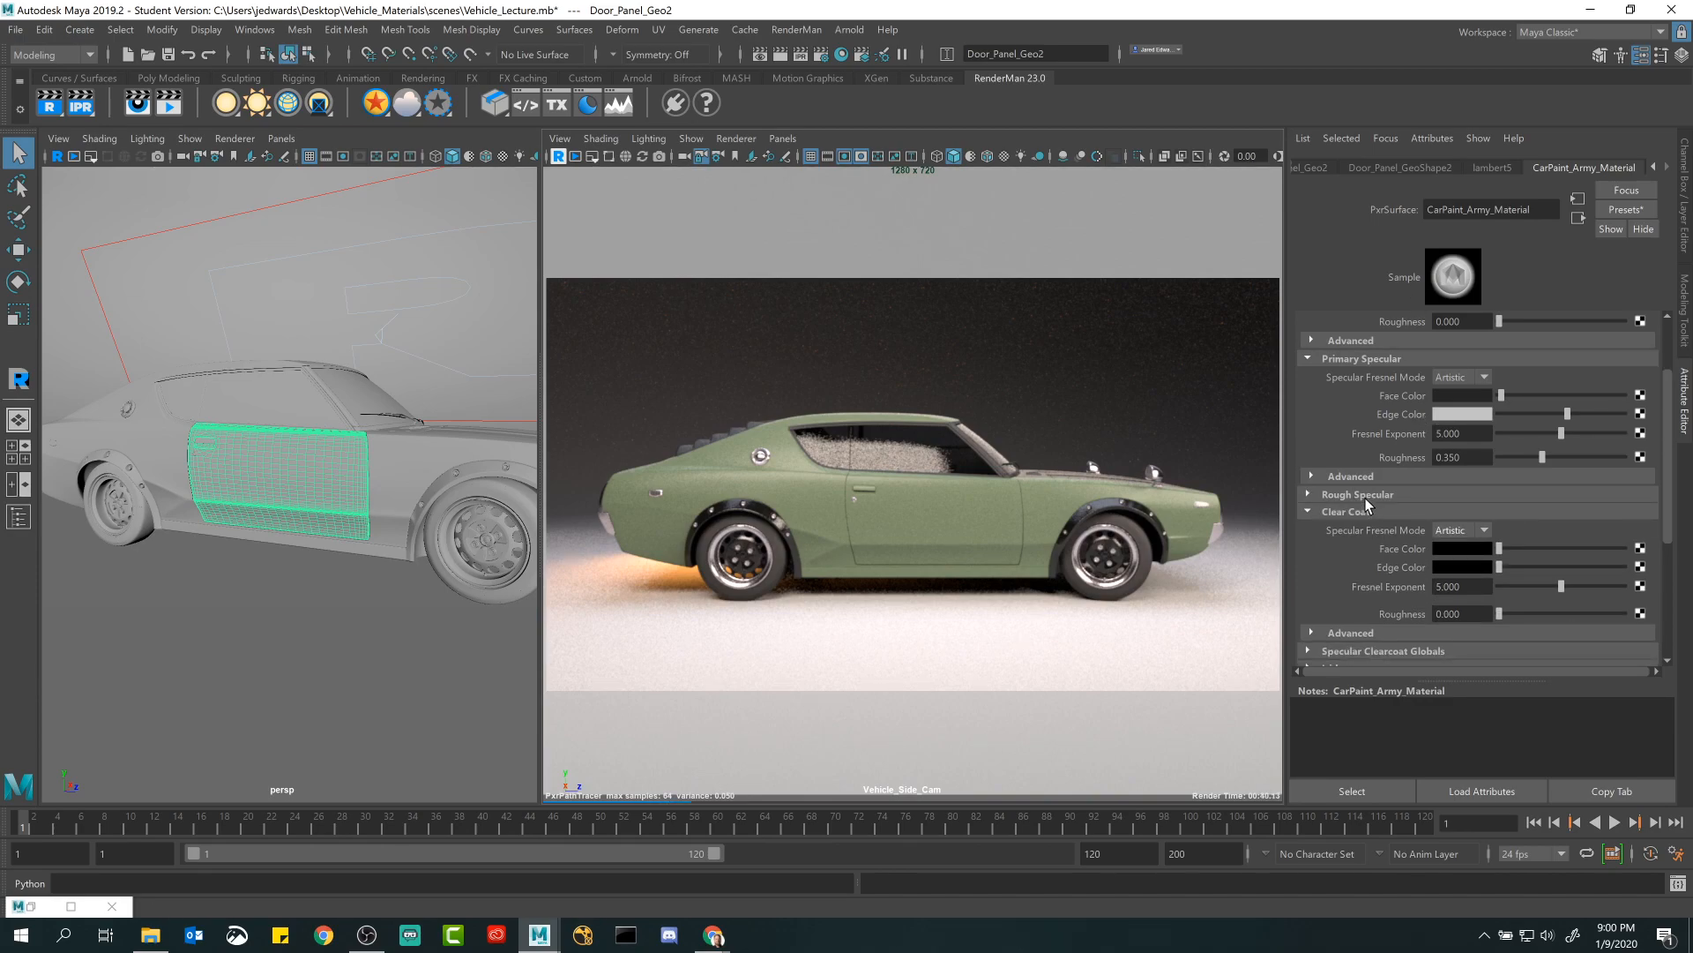
scroll(1385, 506, "up", 2)
scroll(1371, 511, "down", 1)
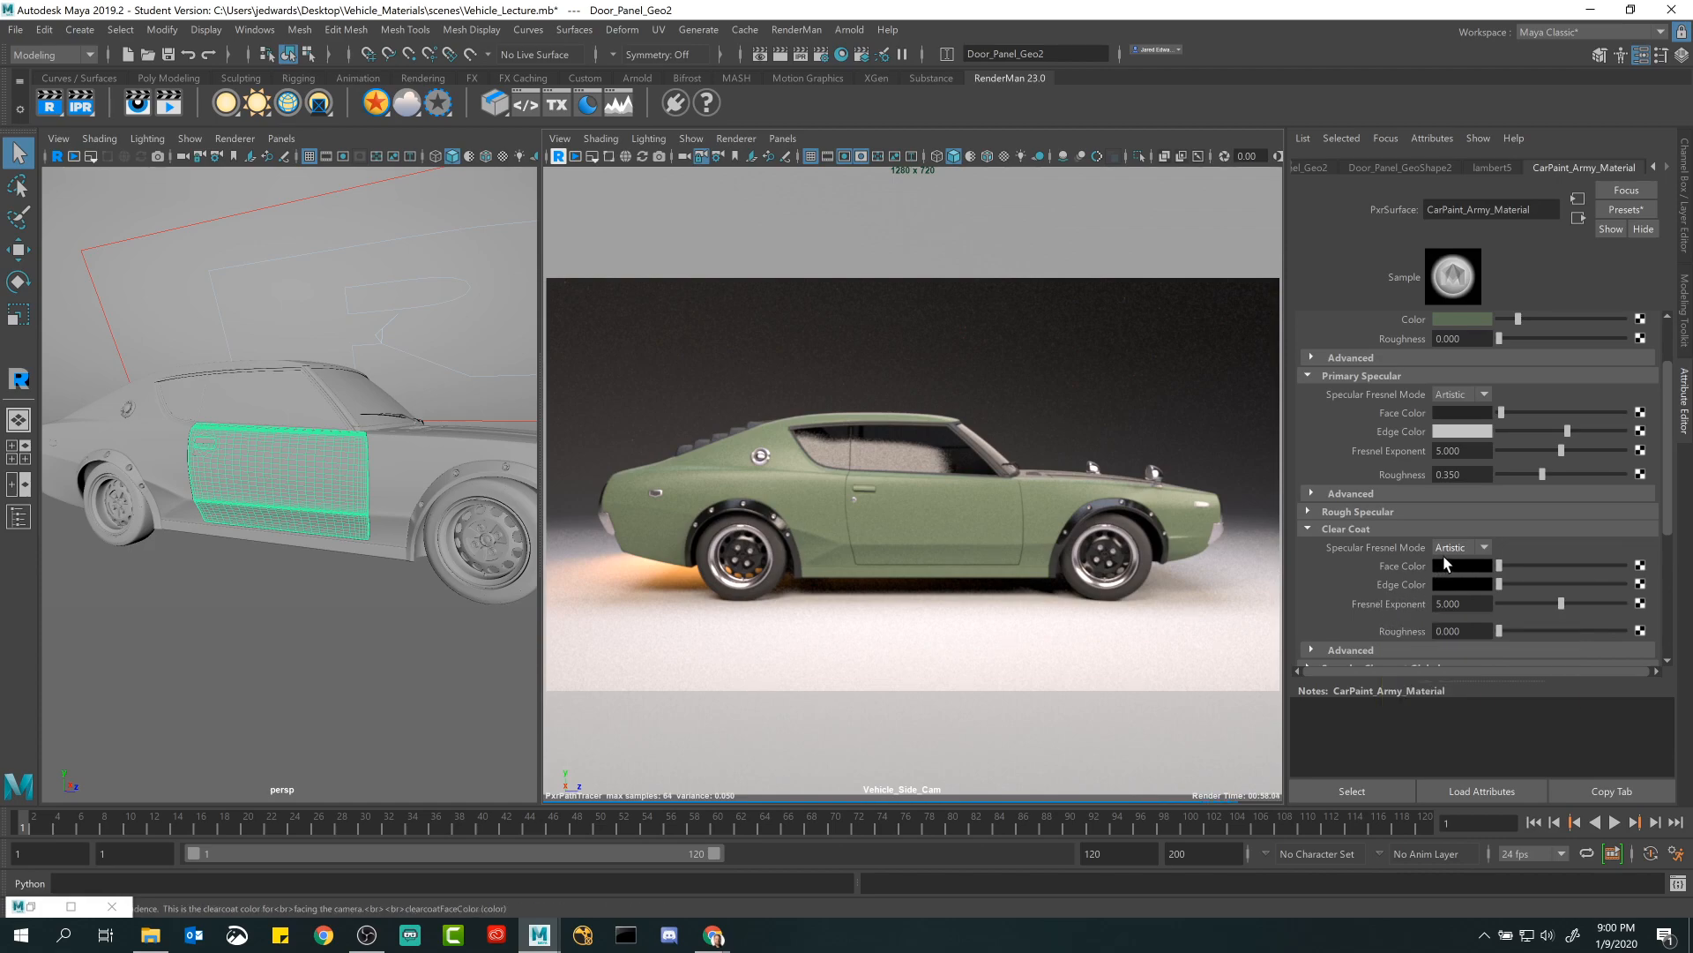
left_click_drag(1499, 565, 1562, 584)
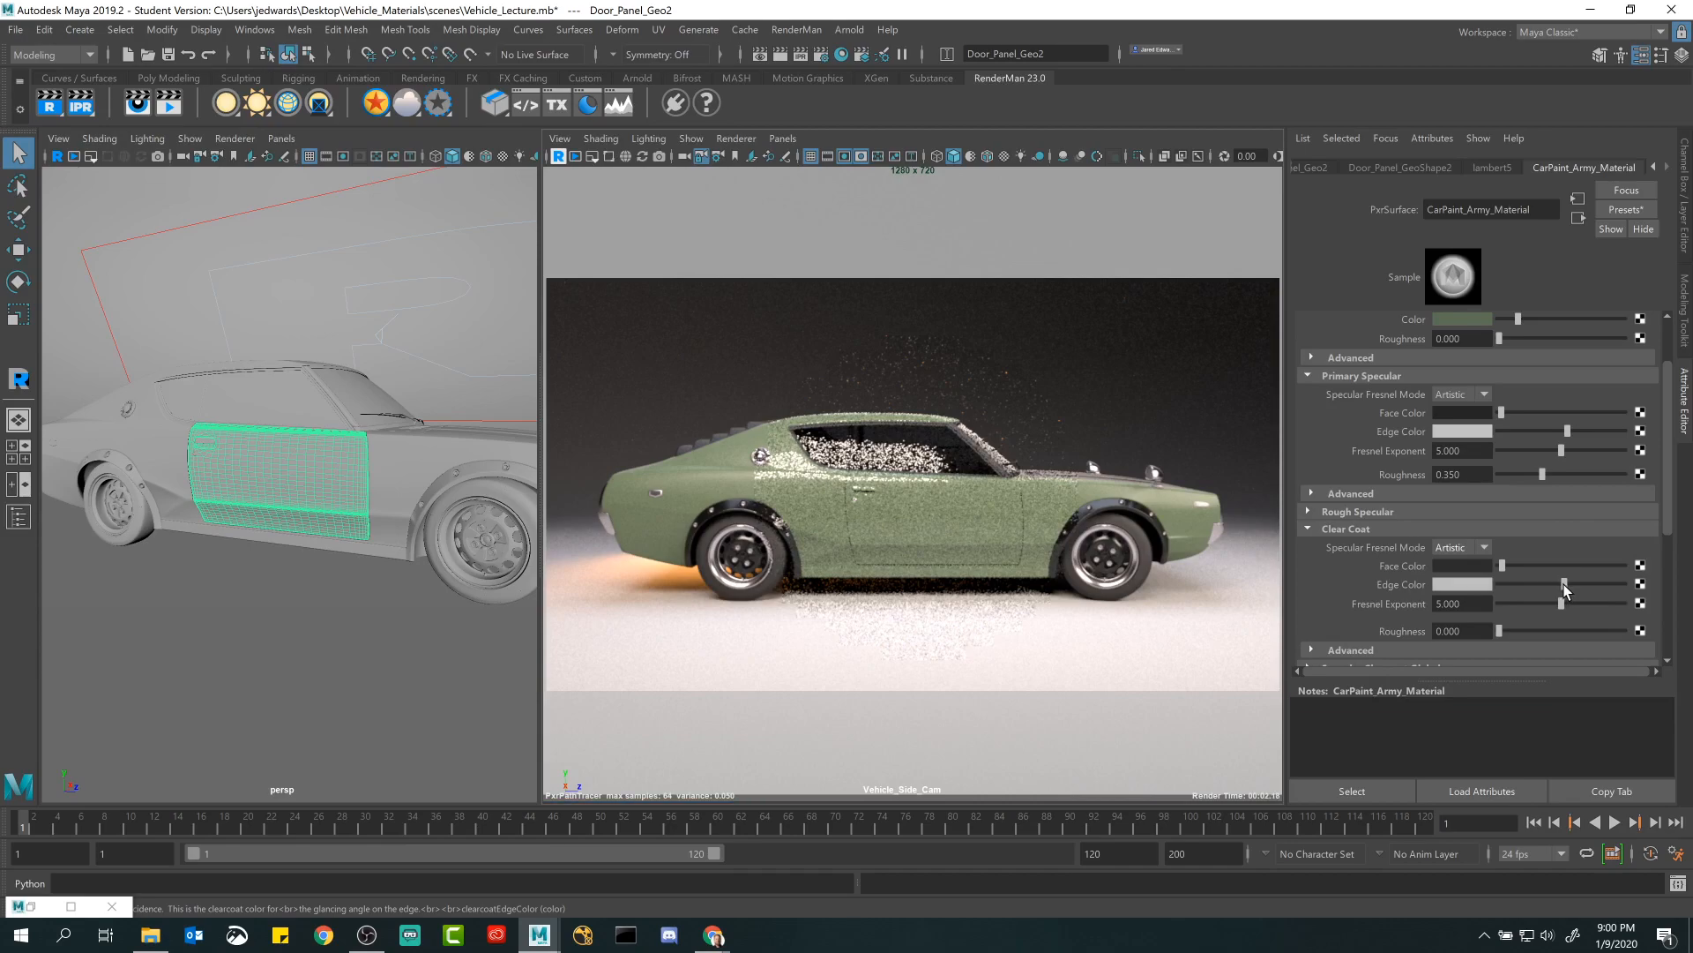
Set the car paint's Primary Specular Roughness to 0.316 and its Clear Coat Roughness to 0.206.
left_click_drag(1505, 631, 1518, 630)
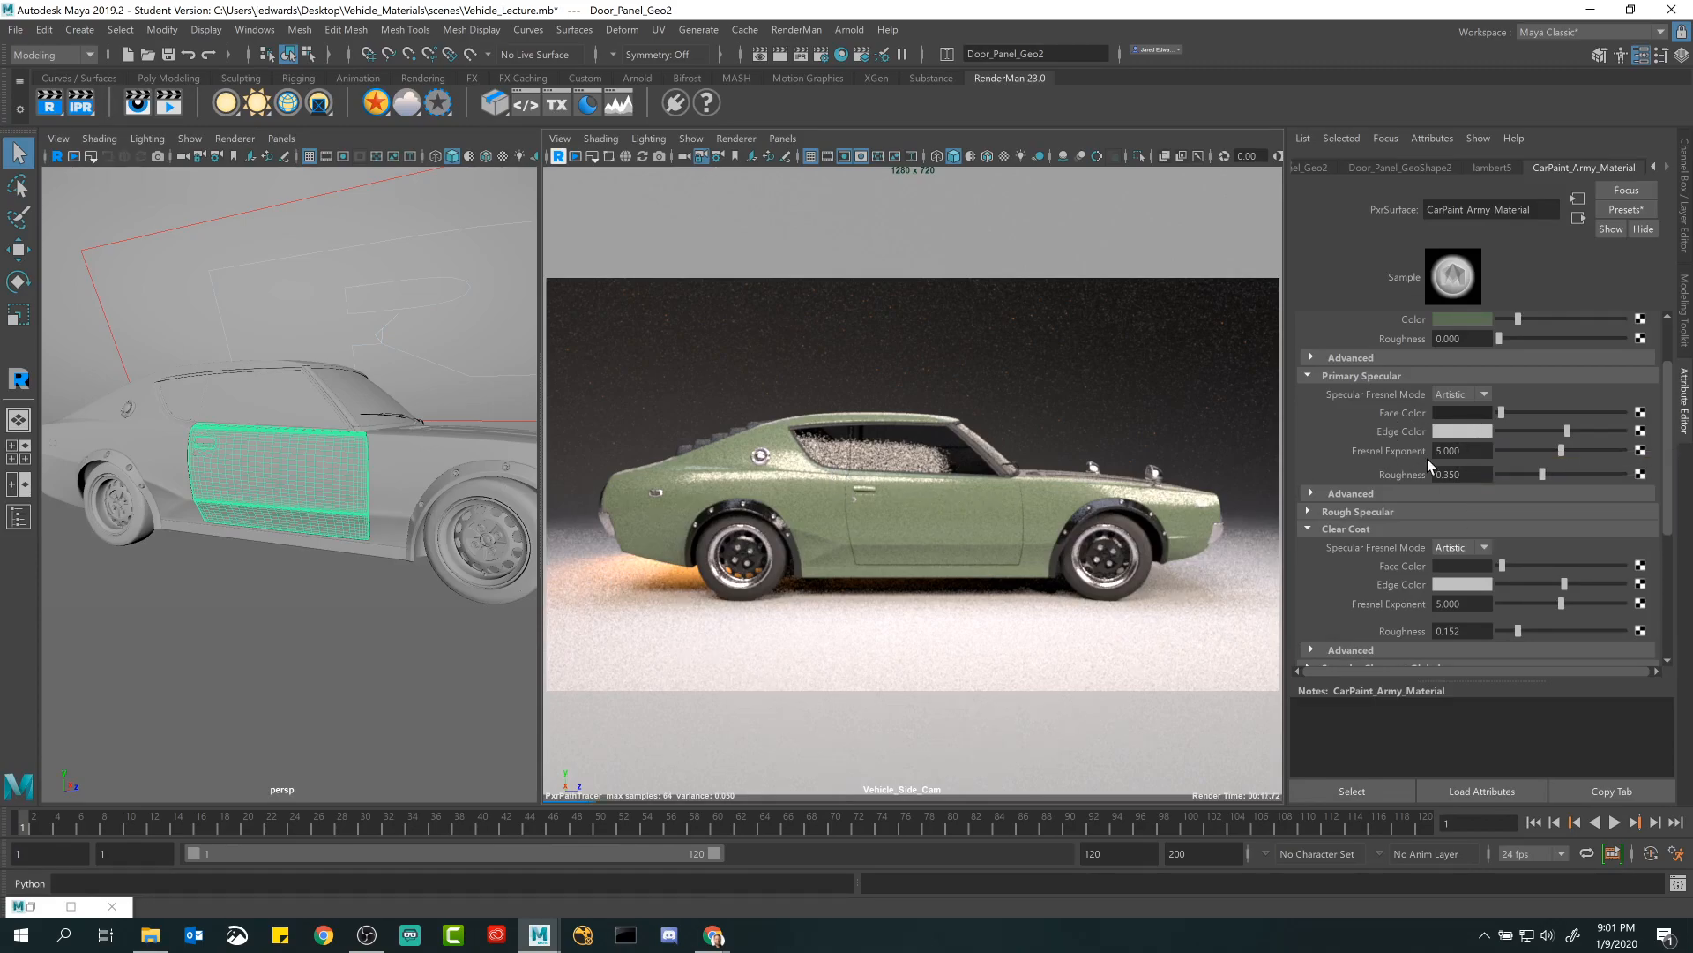
left_click(1537, 477)
mouse_move(1537, 478)
left_mouse_down()
mouse_move(1591, 475)
mouse_move(1549, 478)
left_mouse_up()
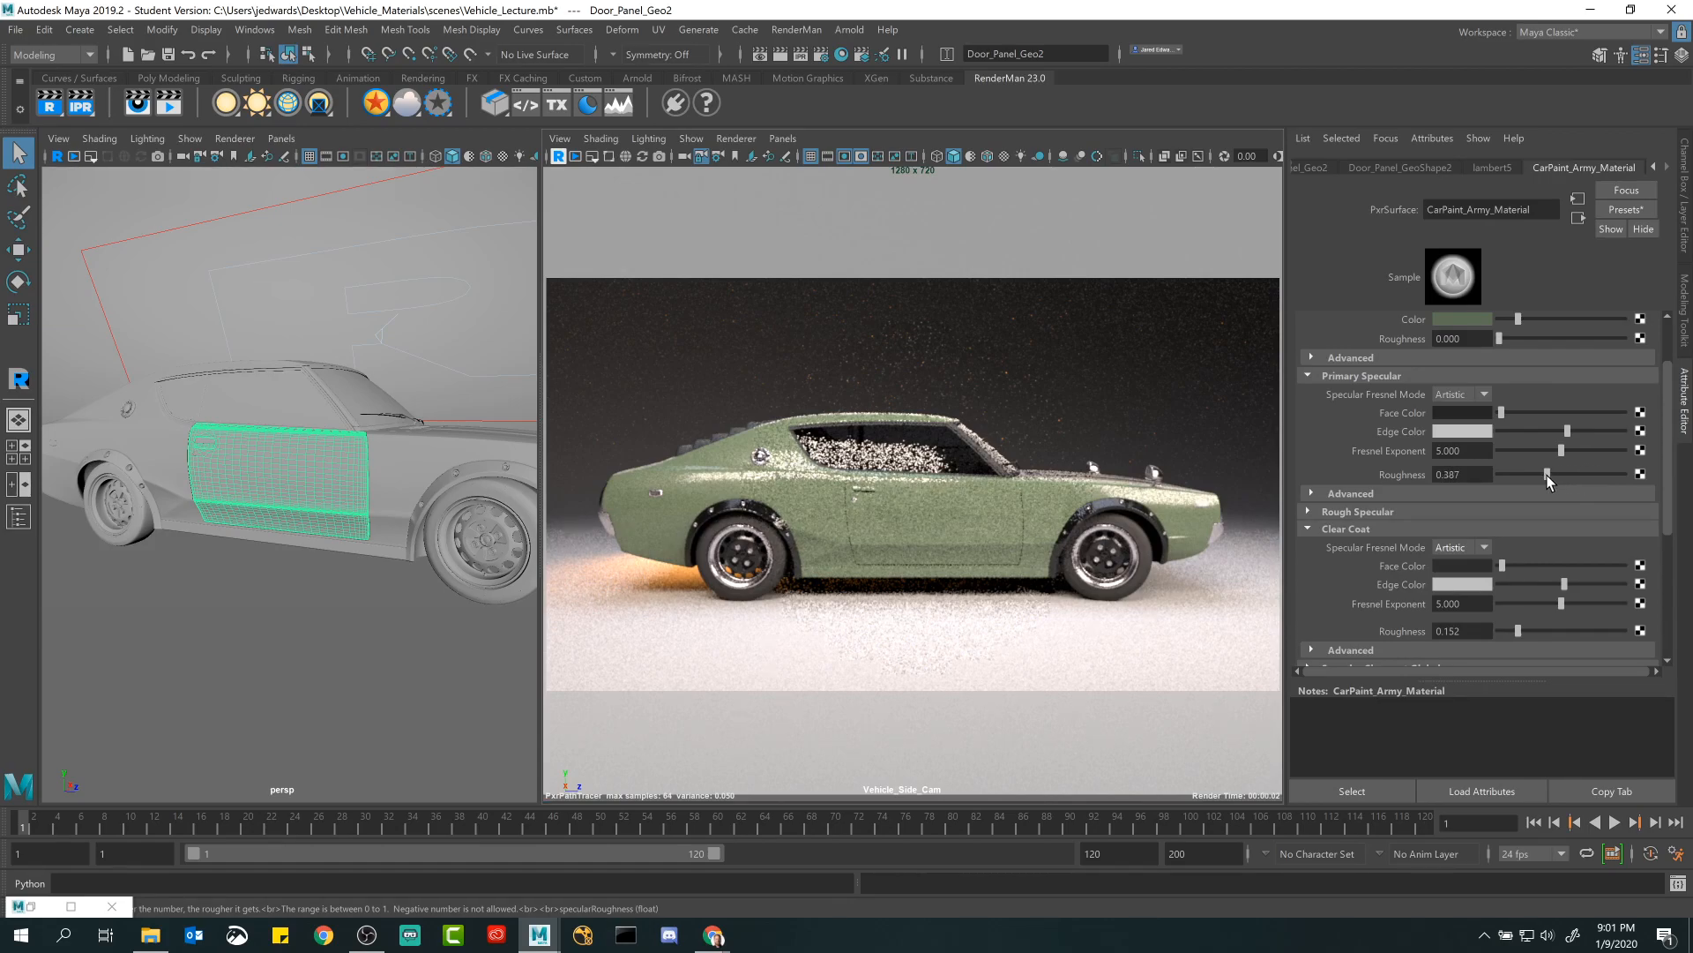
left_click(1542, 475)
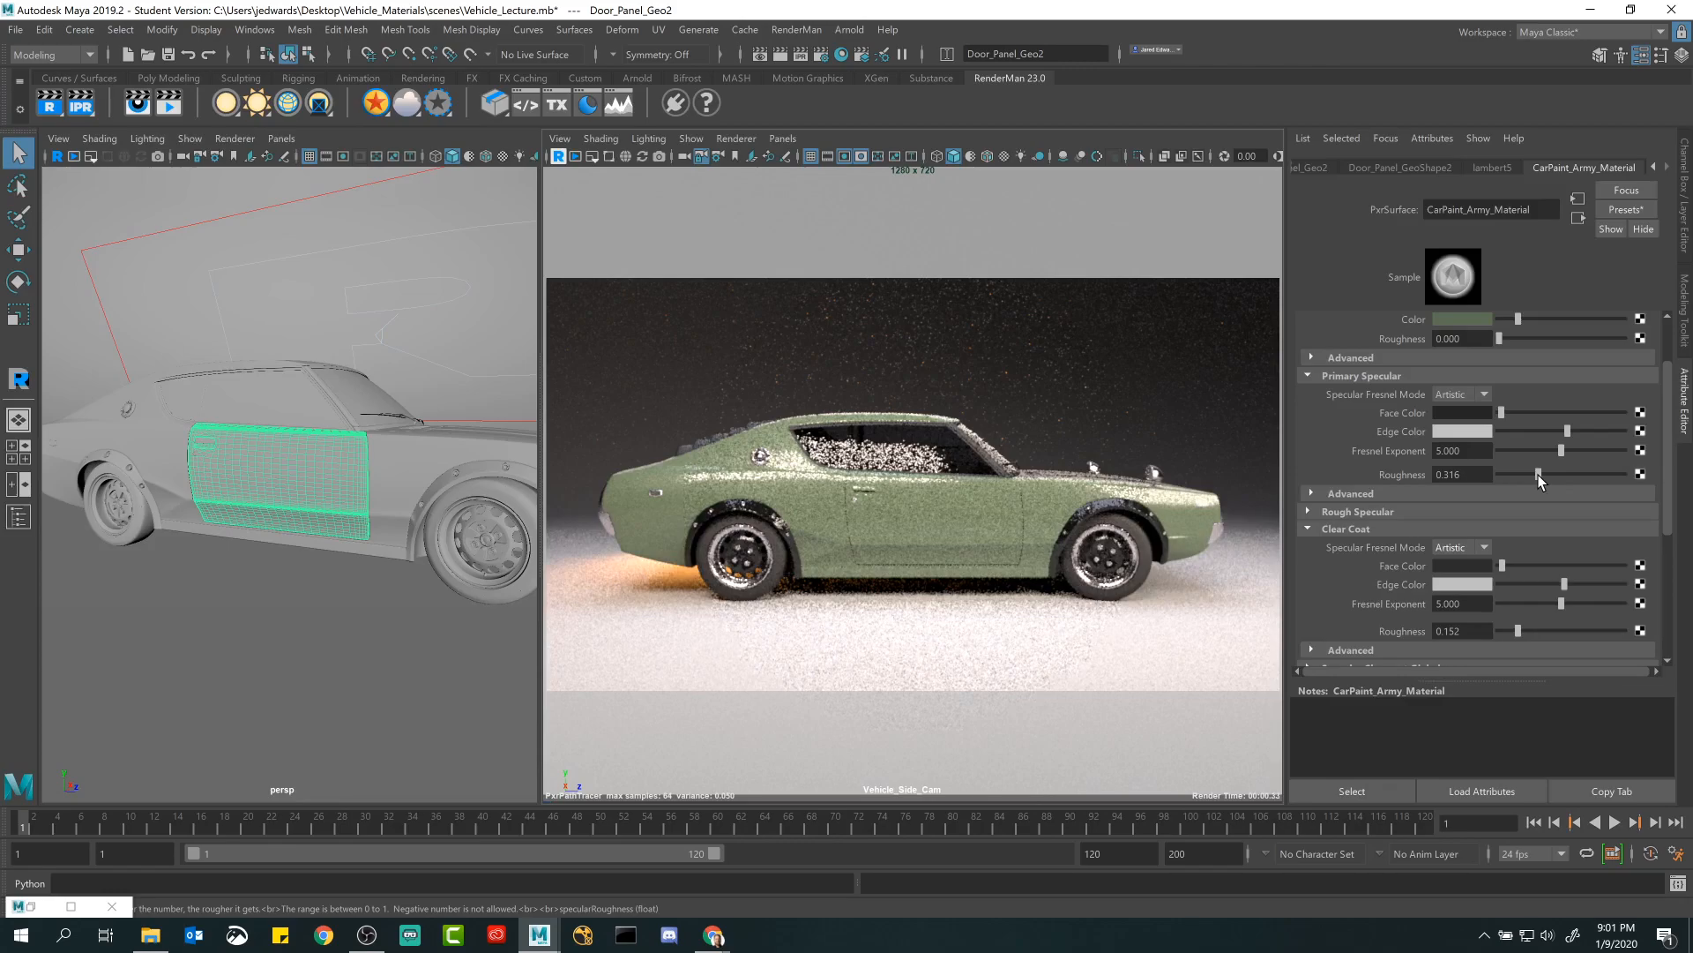
left_click(1518, 631)
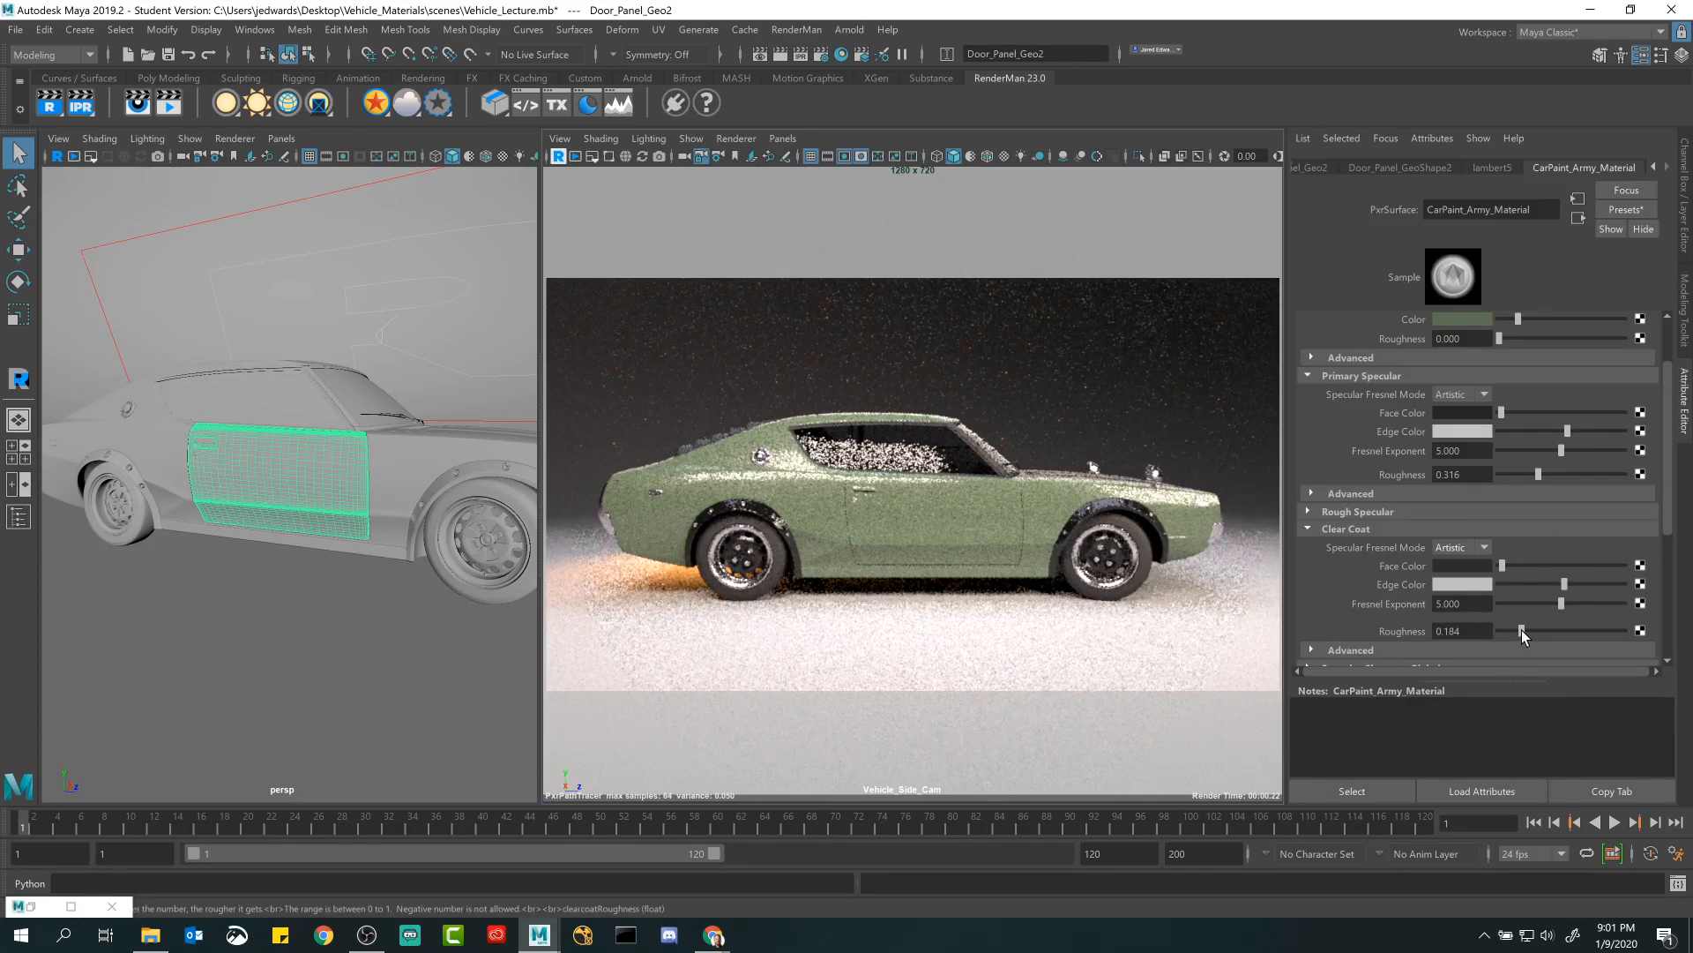
left_click_drag(1512, 630, 1524, 628)
Switch the Clear Coat's Specular Fresnel Mode to Physical and set its Layer Thickness to 0.096.
left_click(1466, 547)
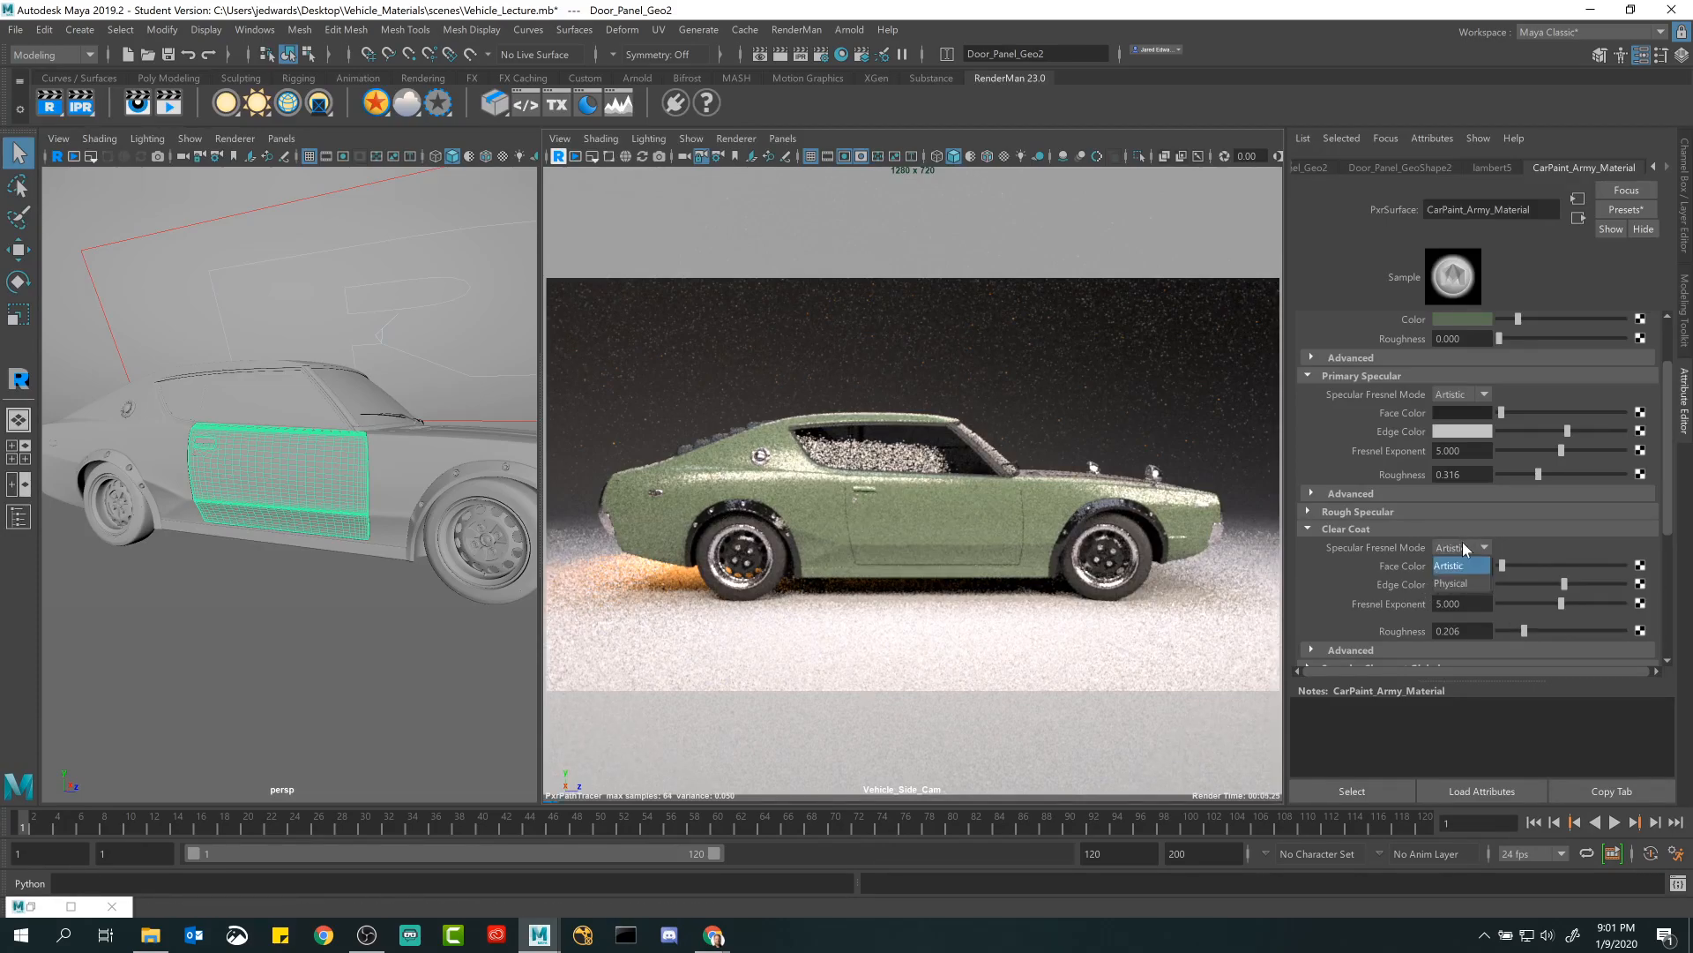
left_click(1467, 583)
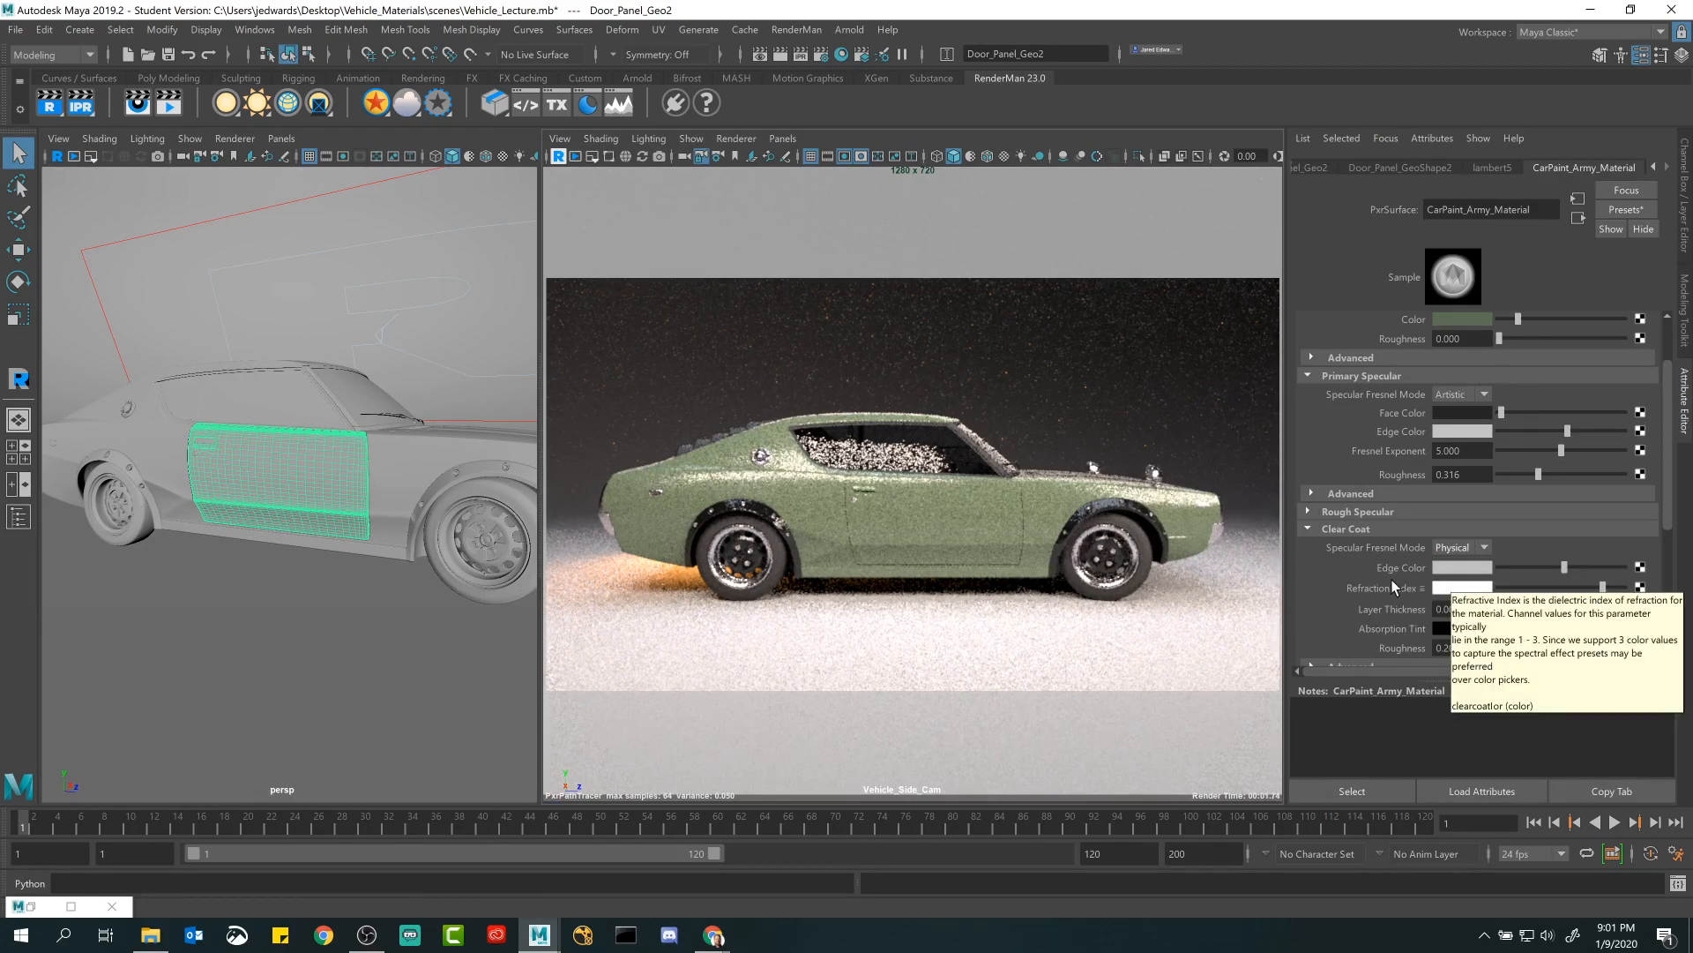
scroll(1394, 573, "down", 2)
scroll(1667, 477, "down", 2)
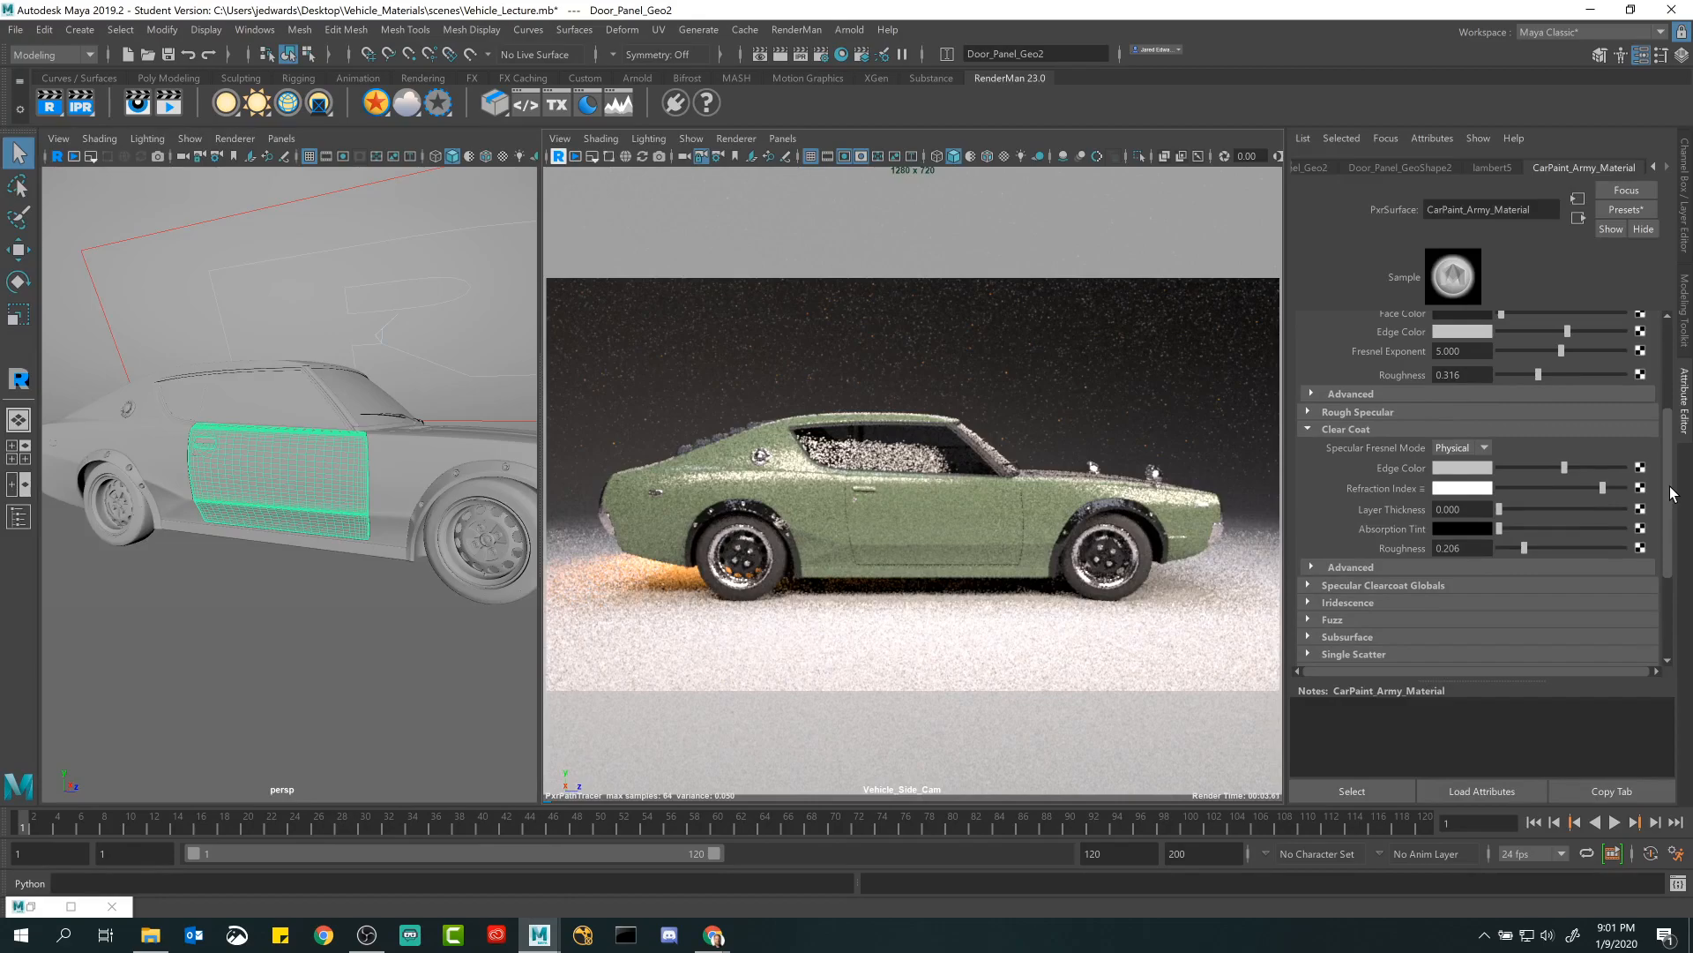
left_click(1474, 447)
left_click(1476, 448)
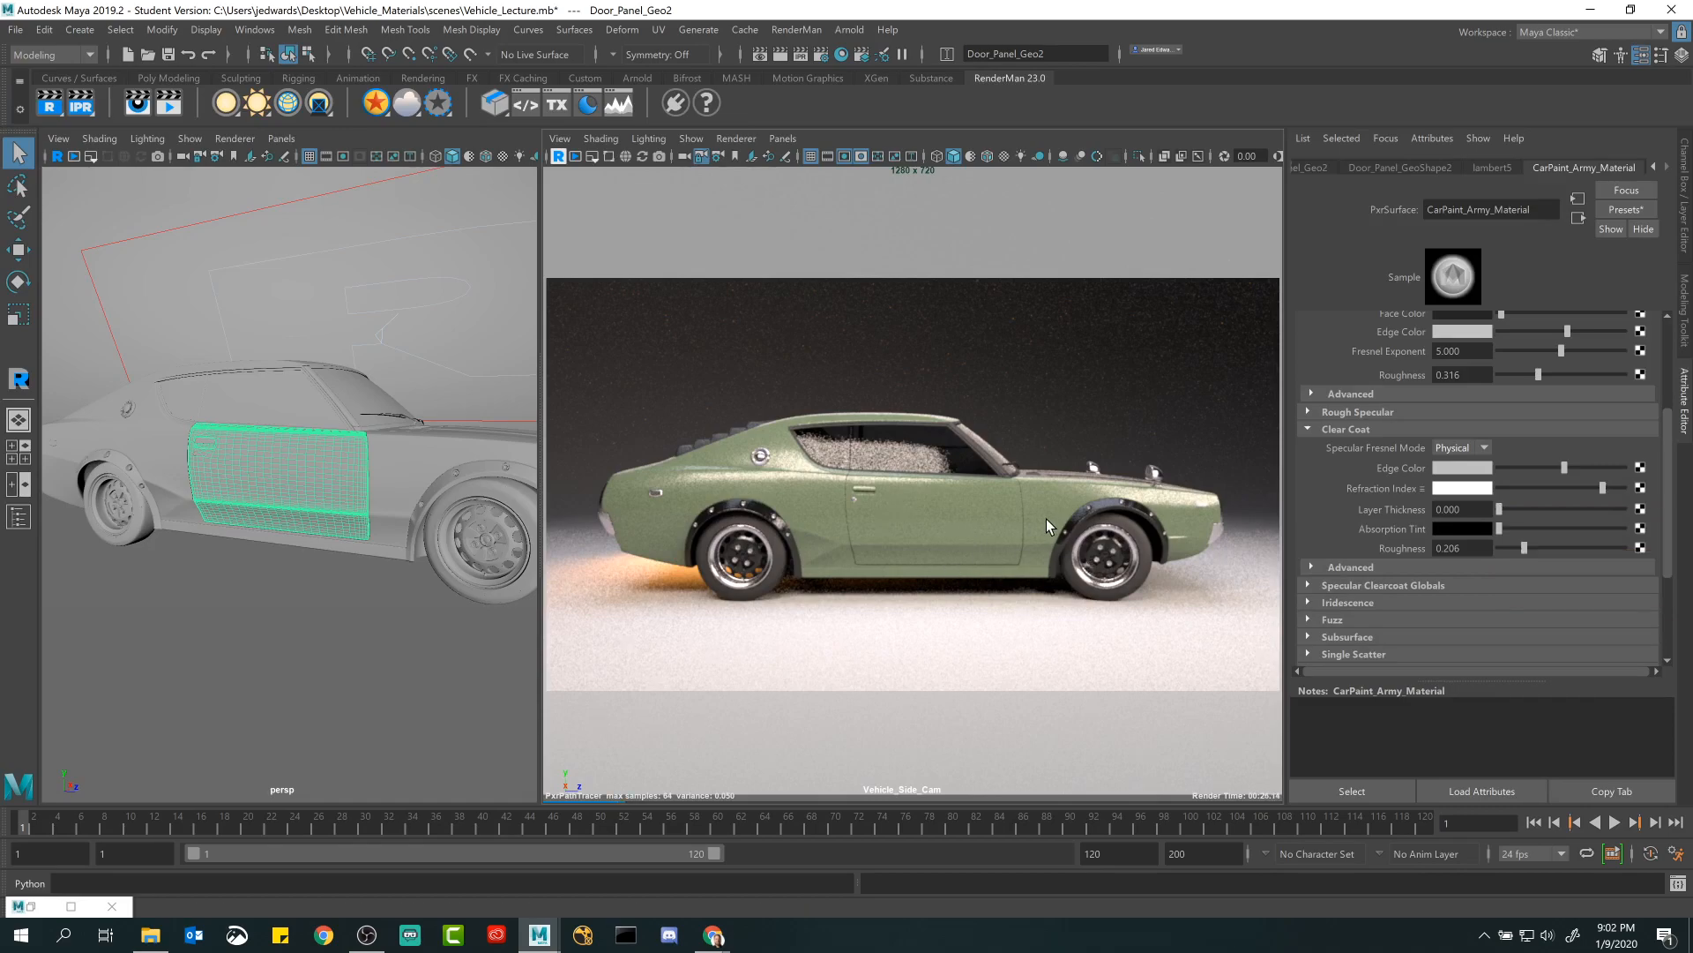
left_click(1464, 487)
left_click_drag(1499, 509, 1510, 506)
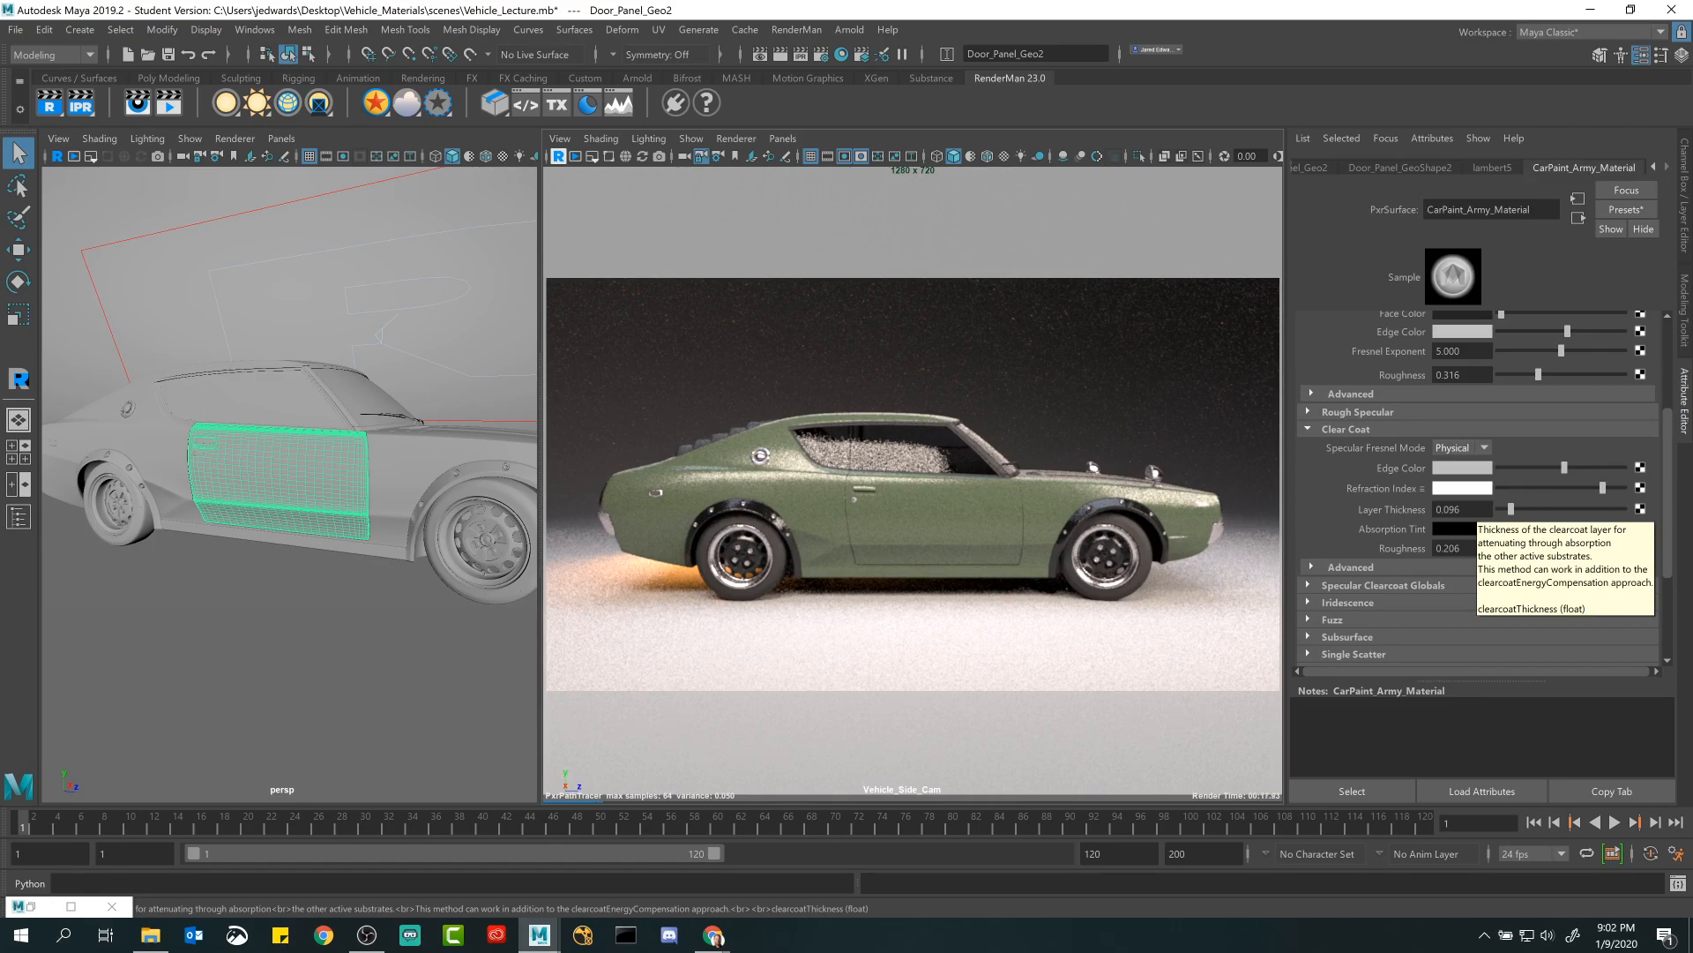
Keep the Clear Coat in Physical mode and set its Roughness to 0.128.
left_click(1470, 447)
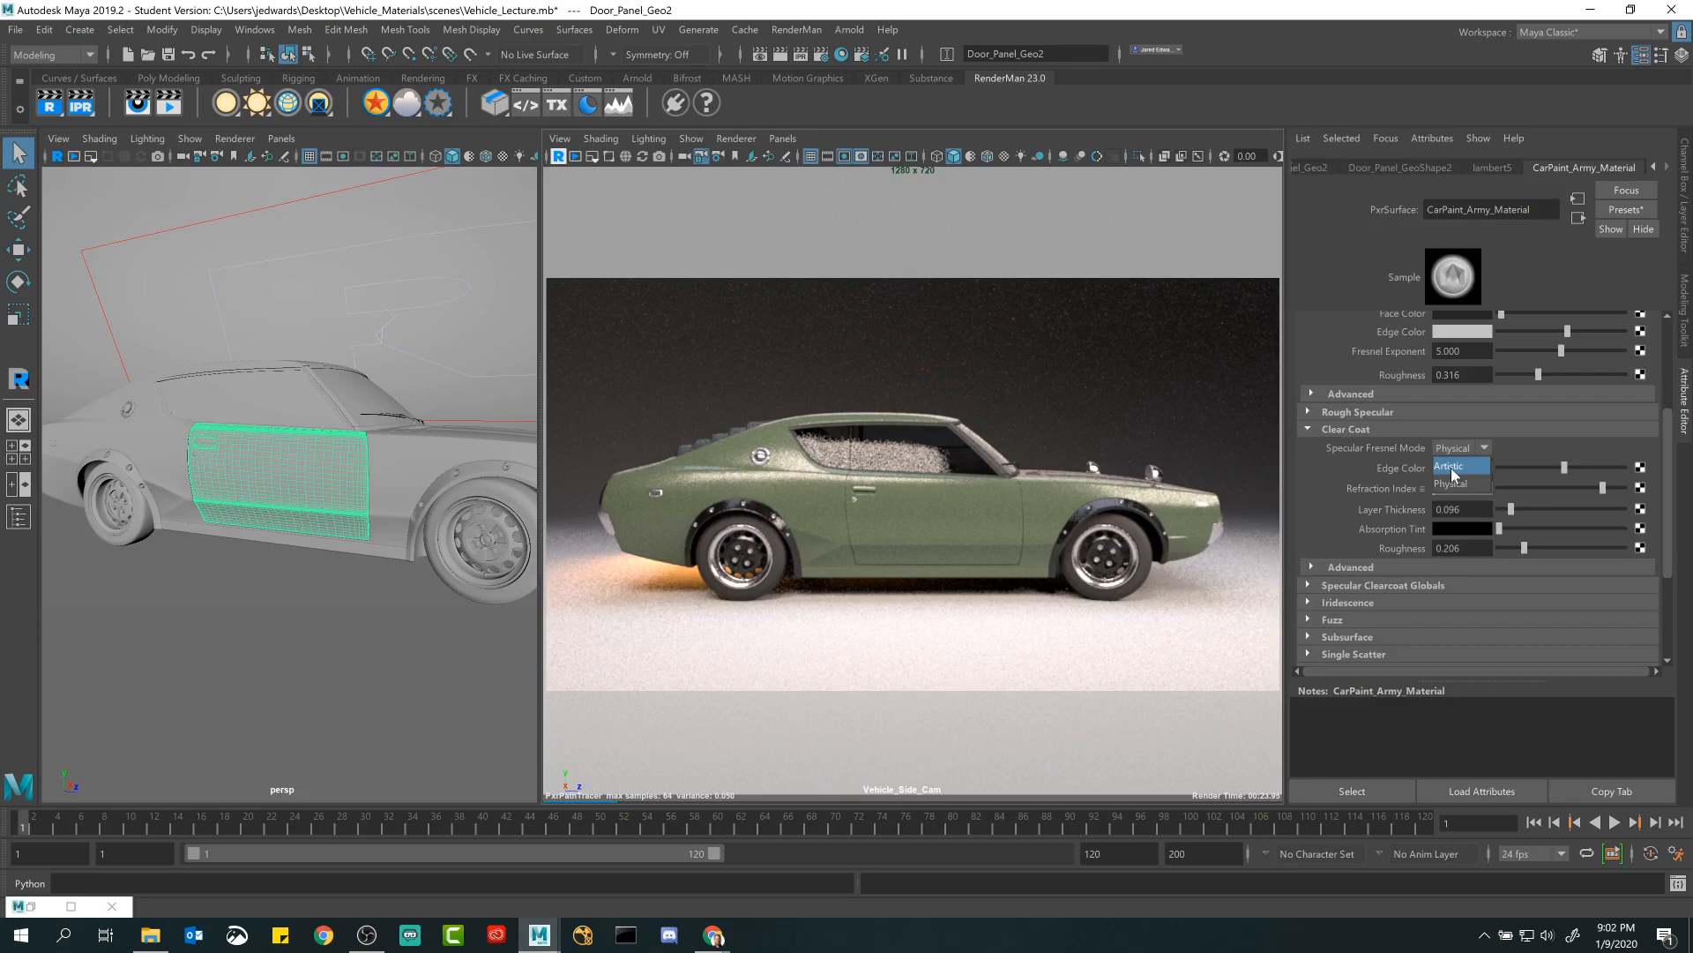
left_click(1454, 483)
left_click_drag(1517, 547, 1515, 547)
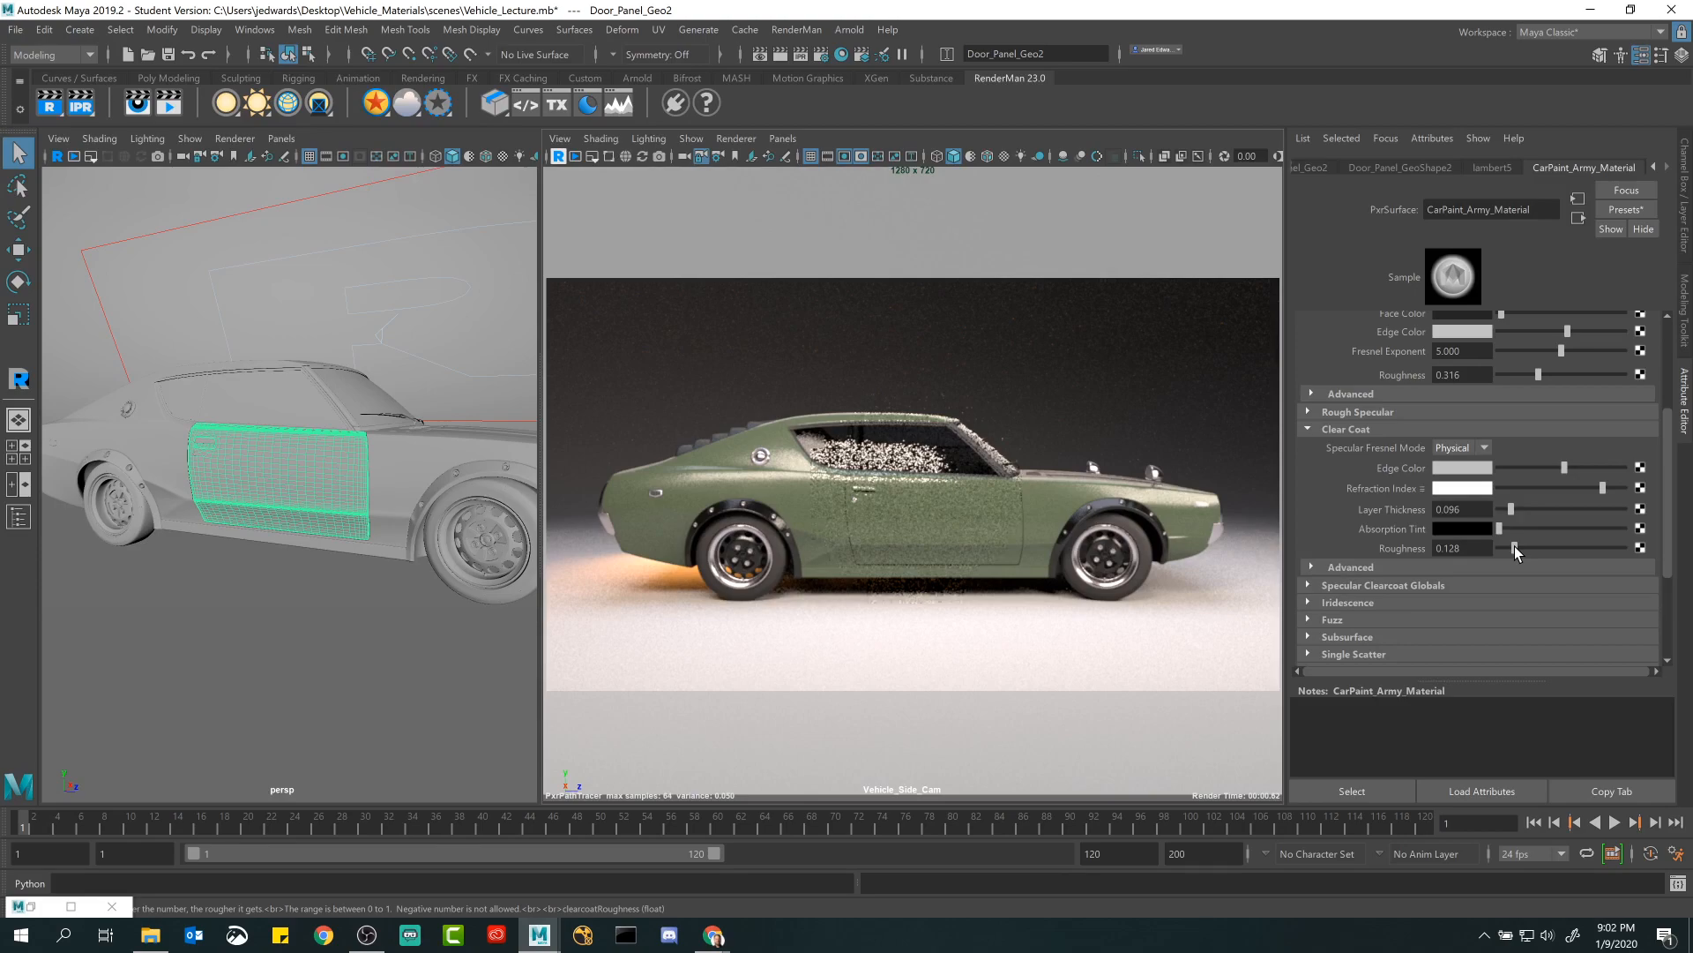
Limit the live render to a crop region around the whole car and set the Clear Coat Roughness to 0.539.
left_click(608, 156)
mouse_move(577, 363)
left_mouse_down()
mouse_move(622, 401)
mouse_move(1238, 626)
left_mouse_up()
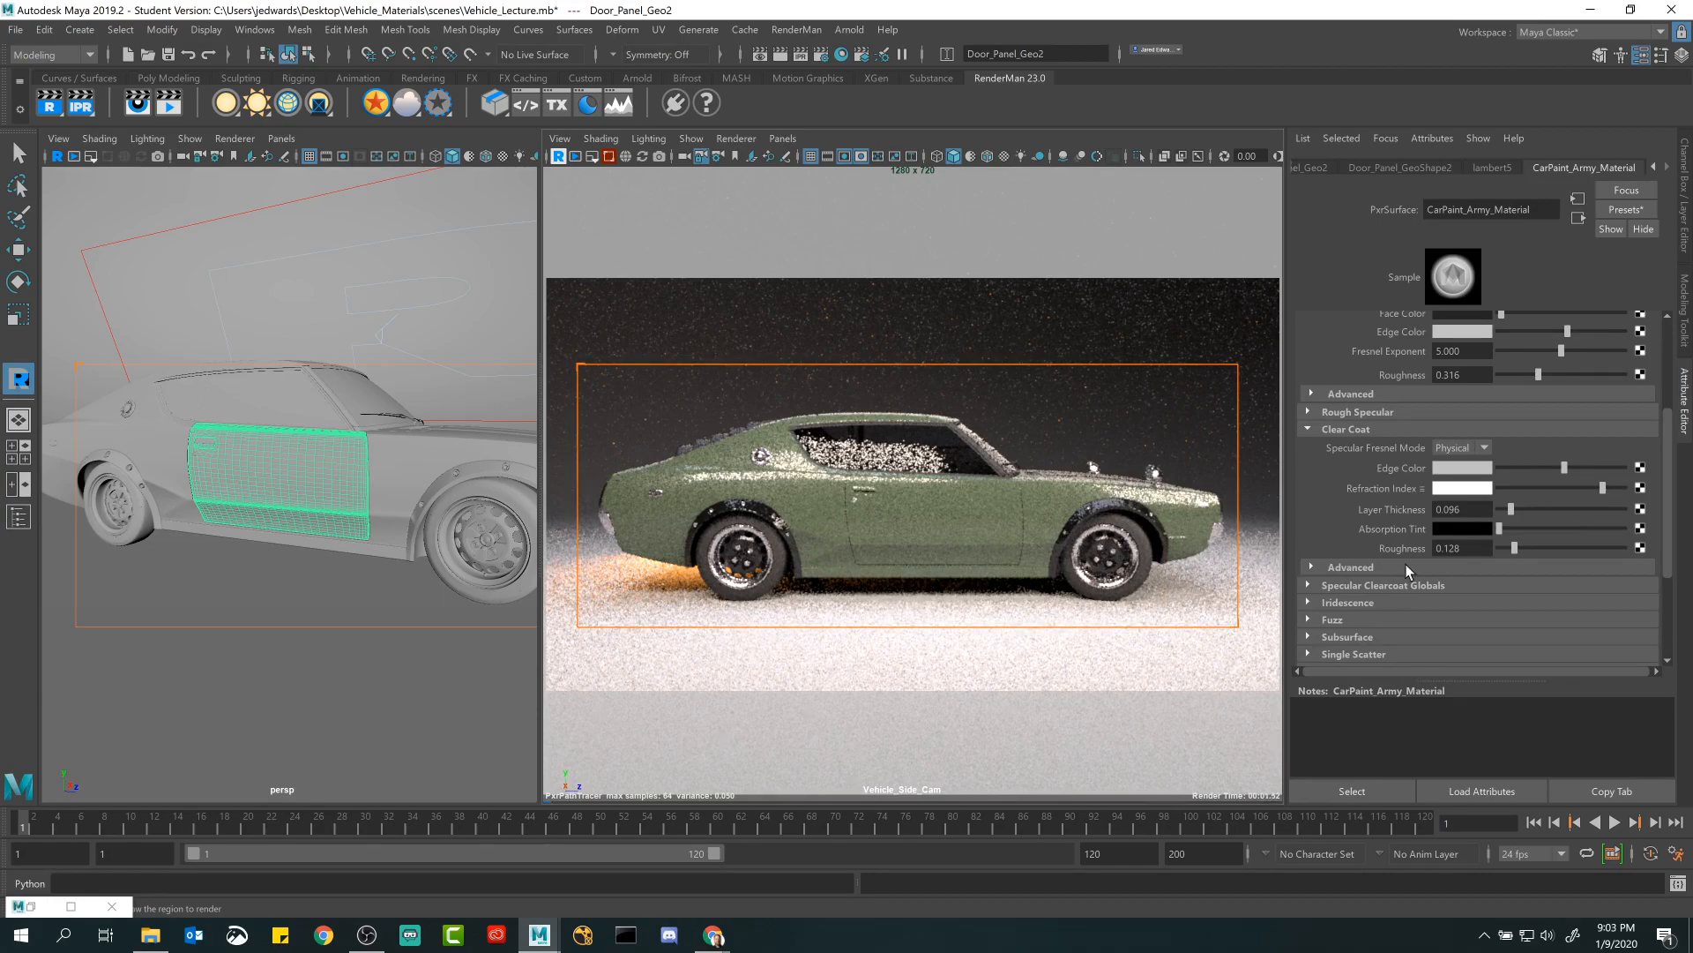
mouse_move(1425, 507)
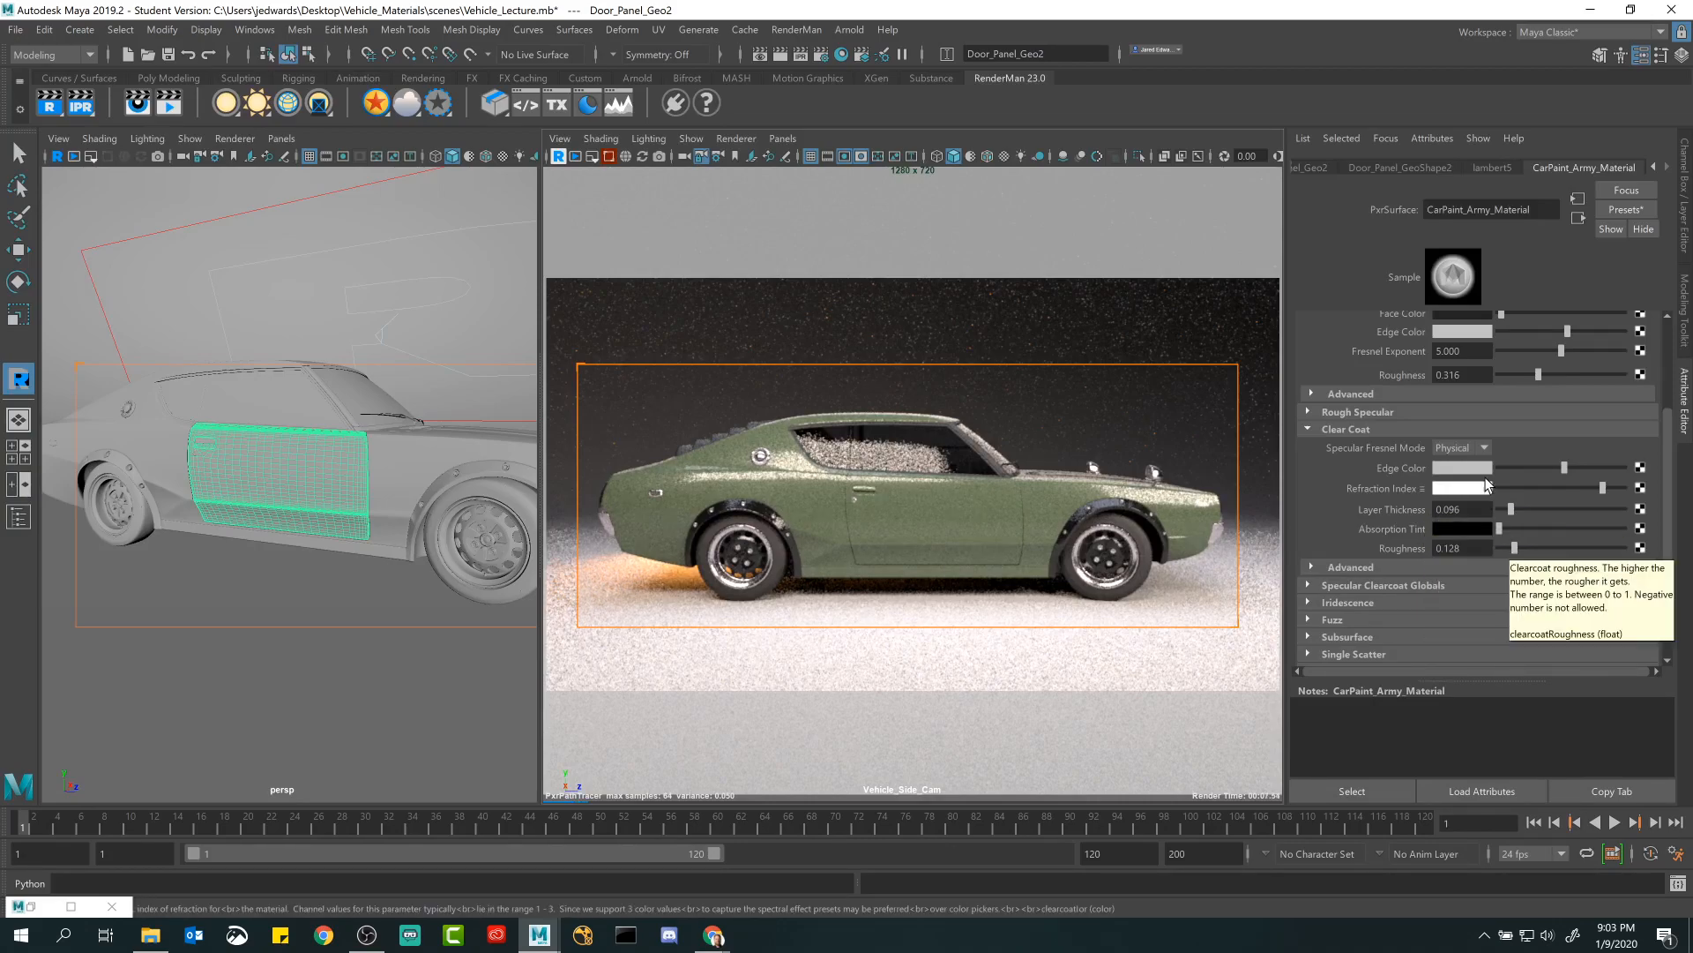
mouse_move(1518, 547)
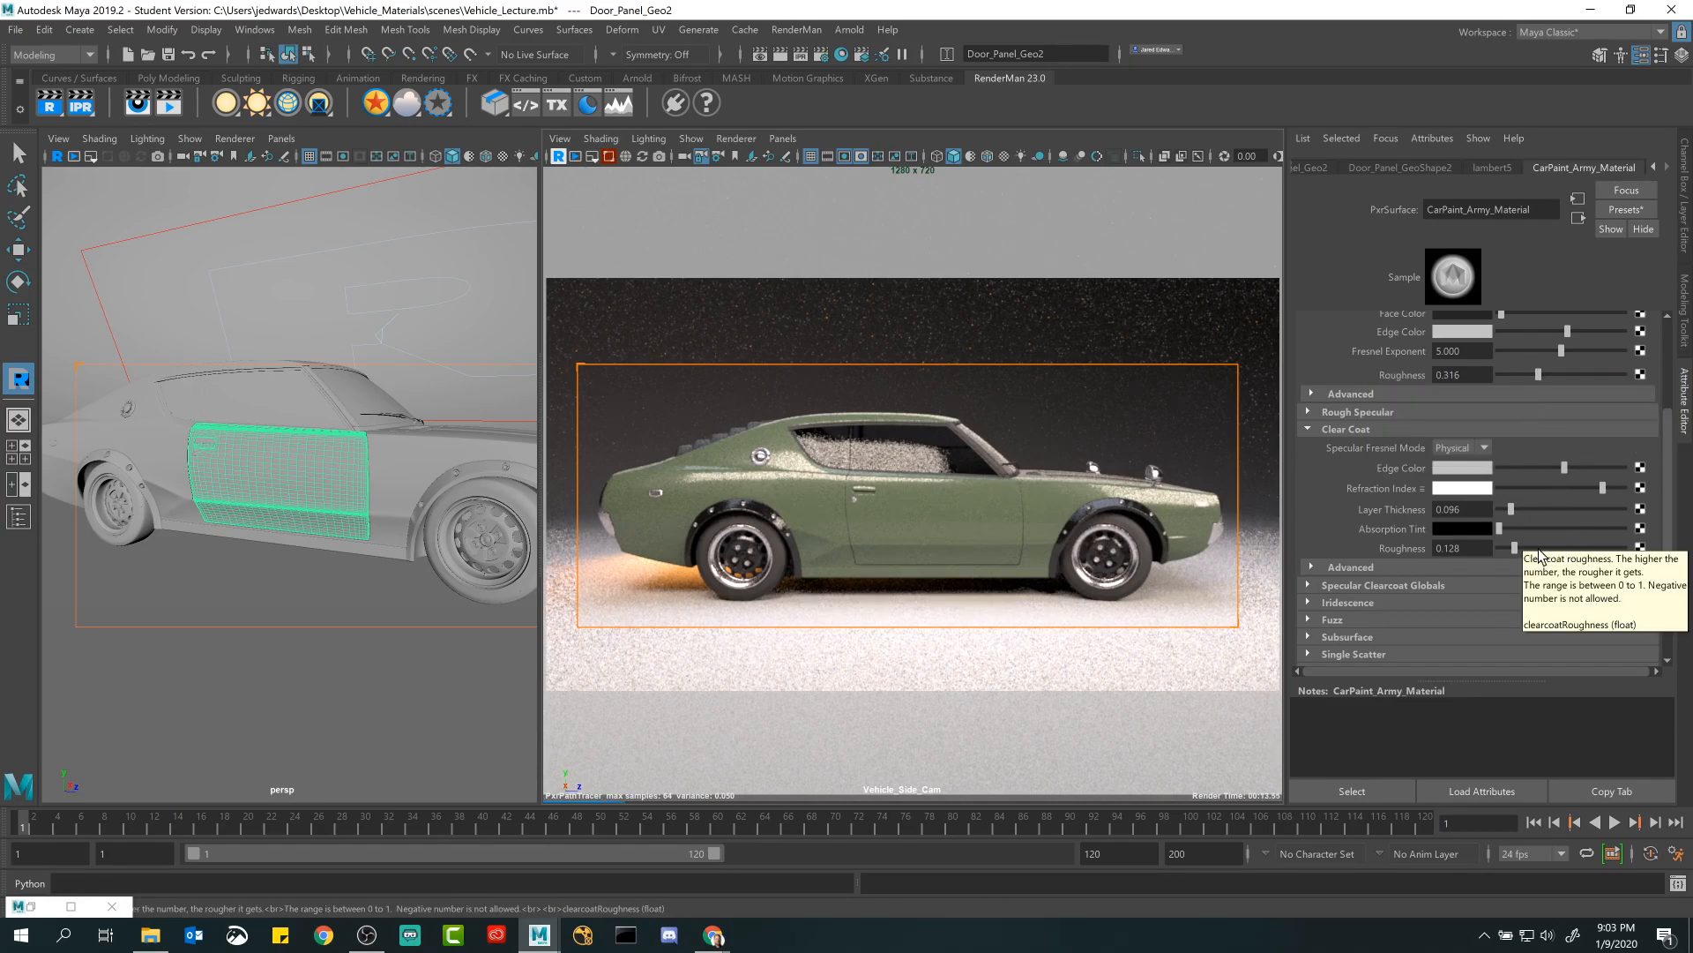
left_click_drag(1545, 547, 1567, 548)
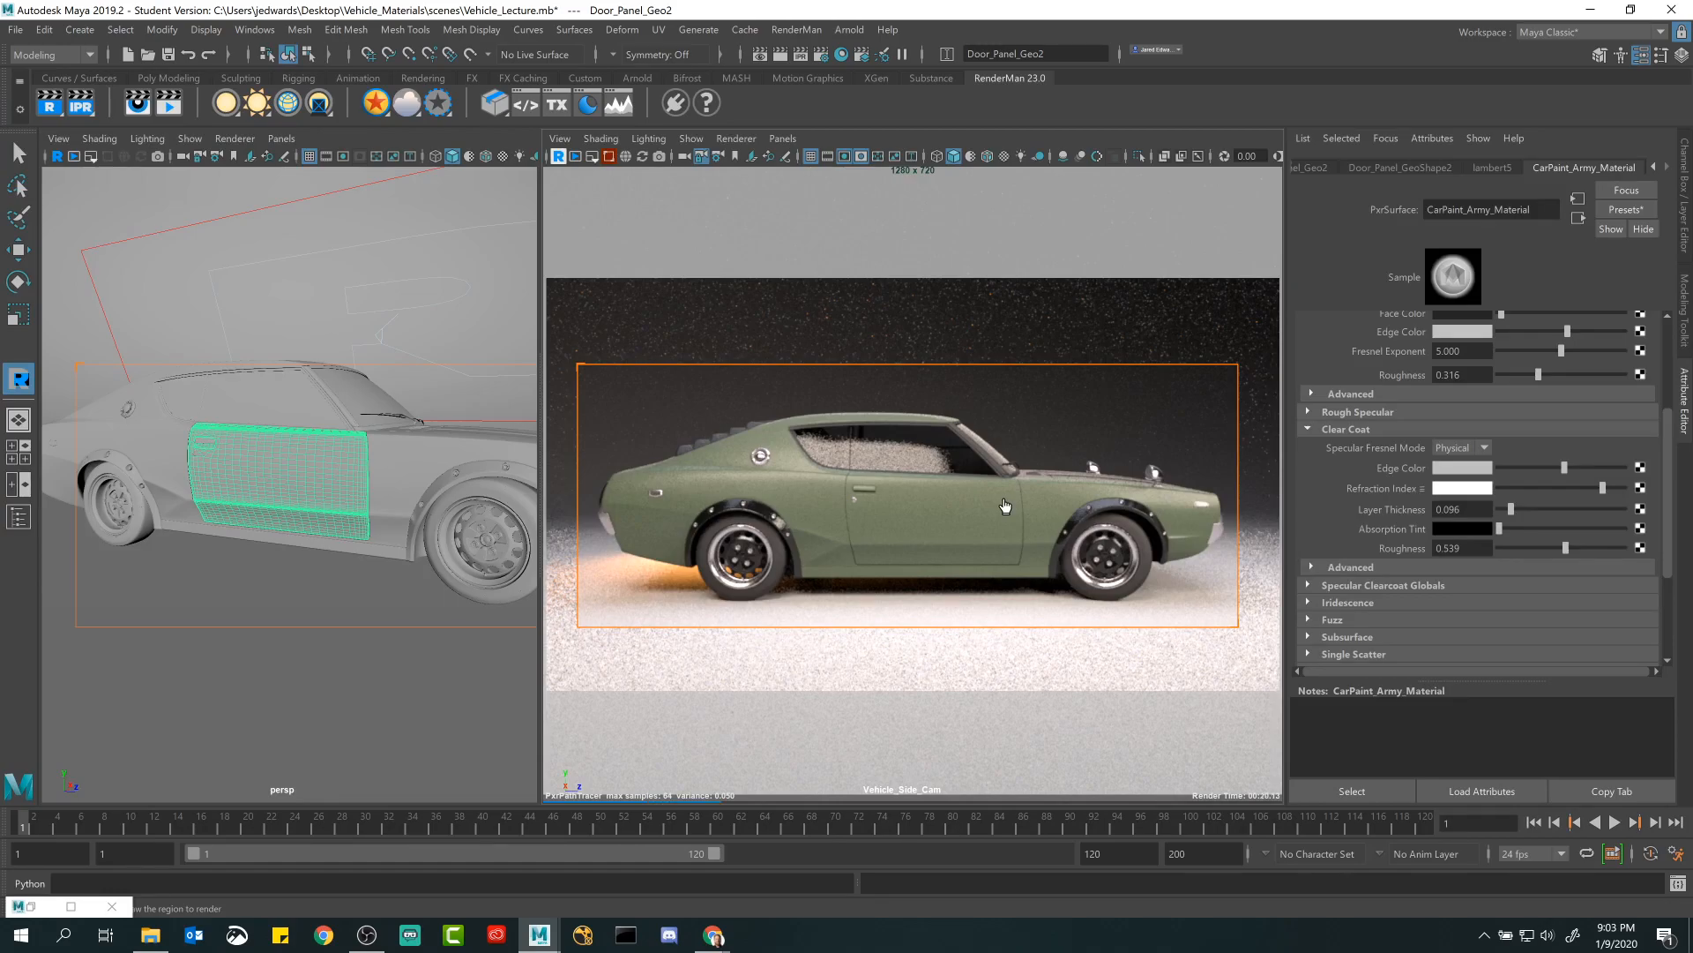
Stop the side camera's live render and save the scene.
key("q")
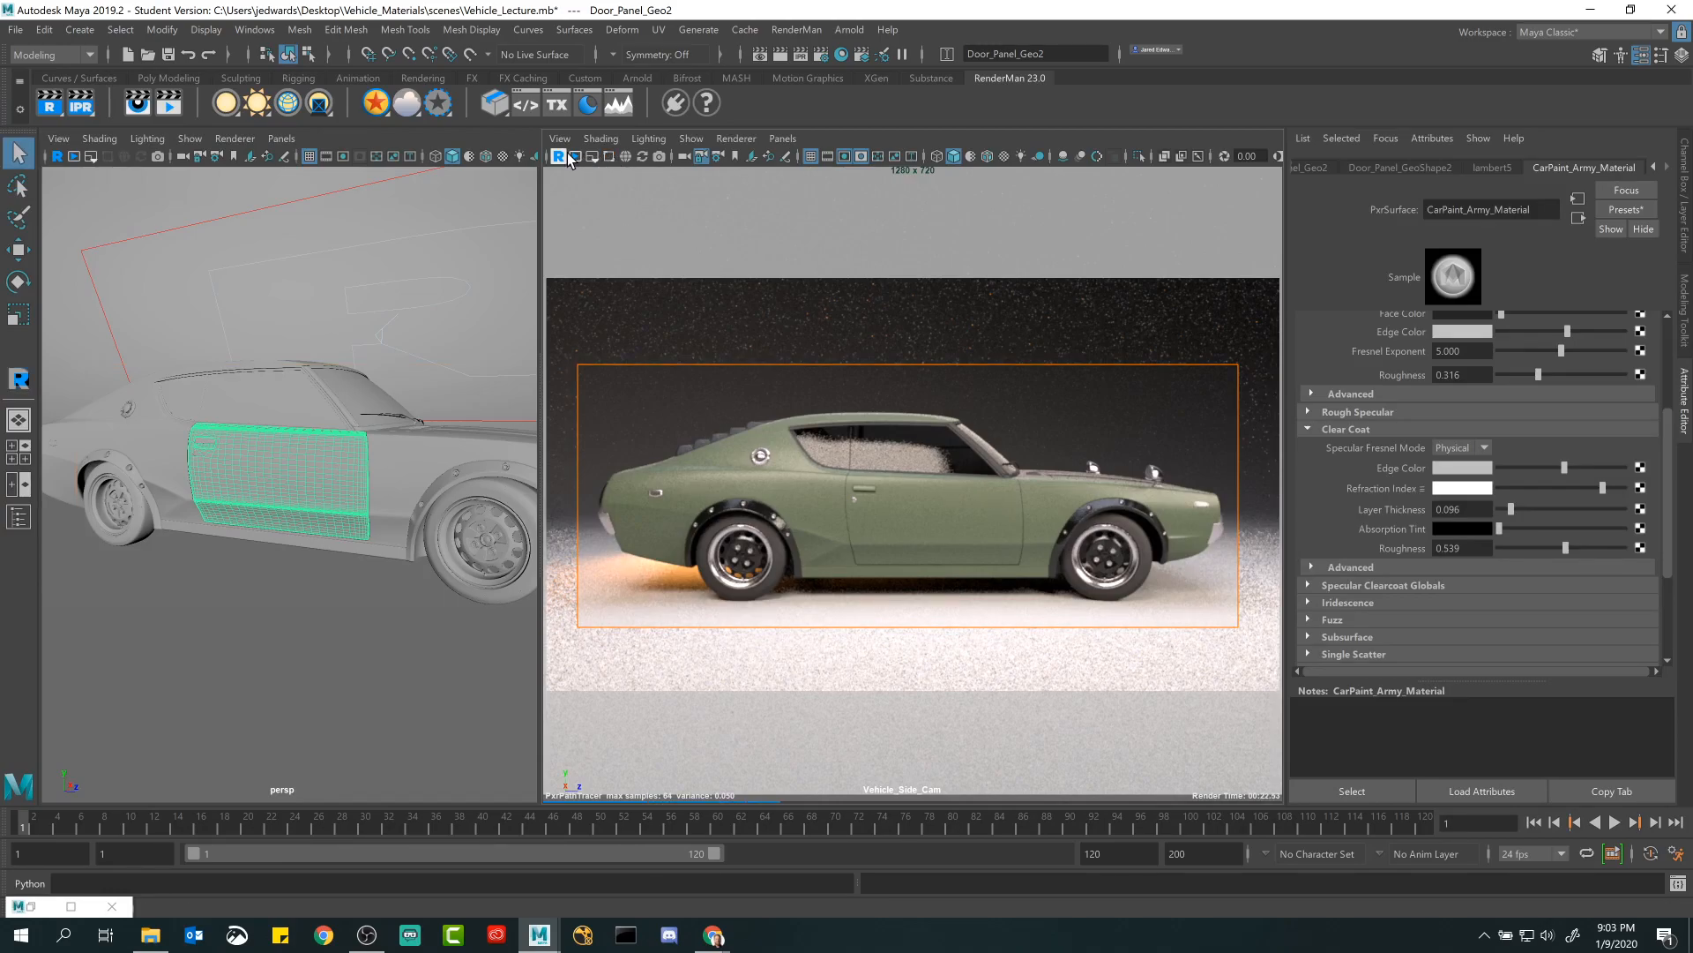
left_click(560, 157)
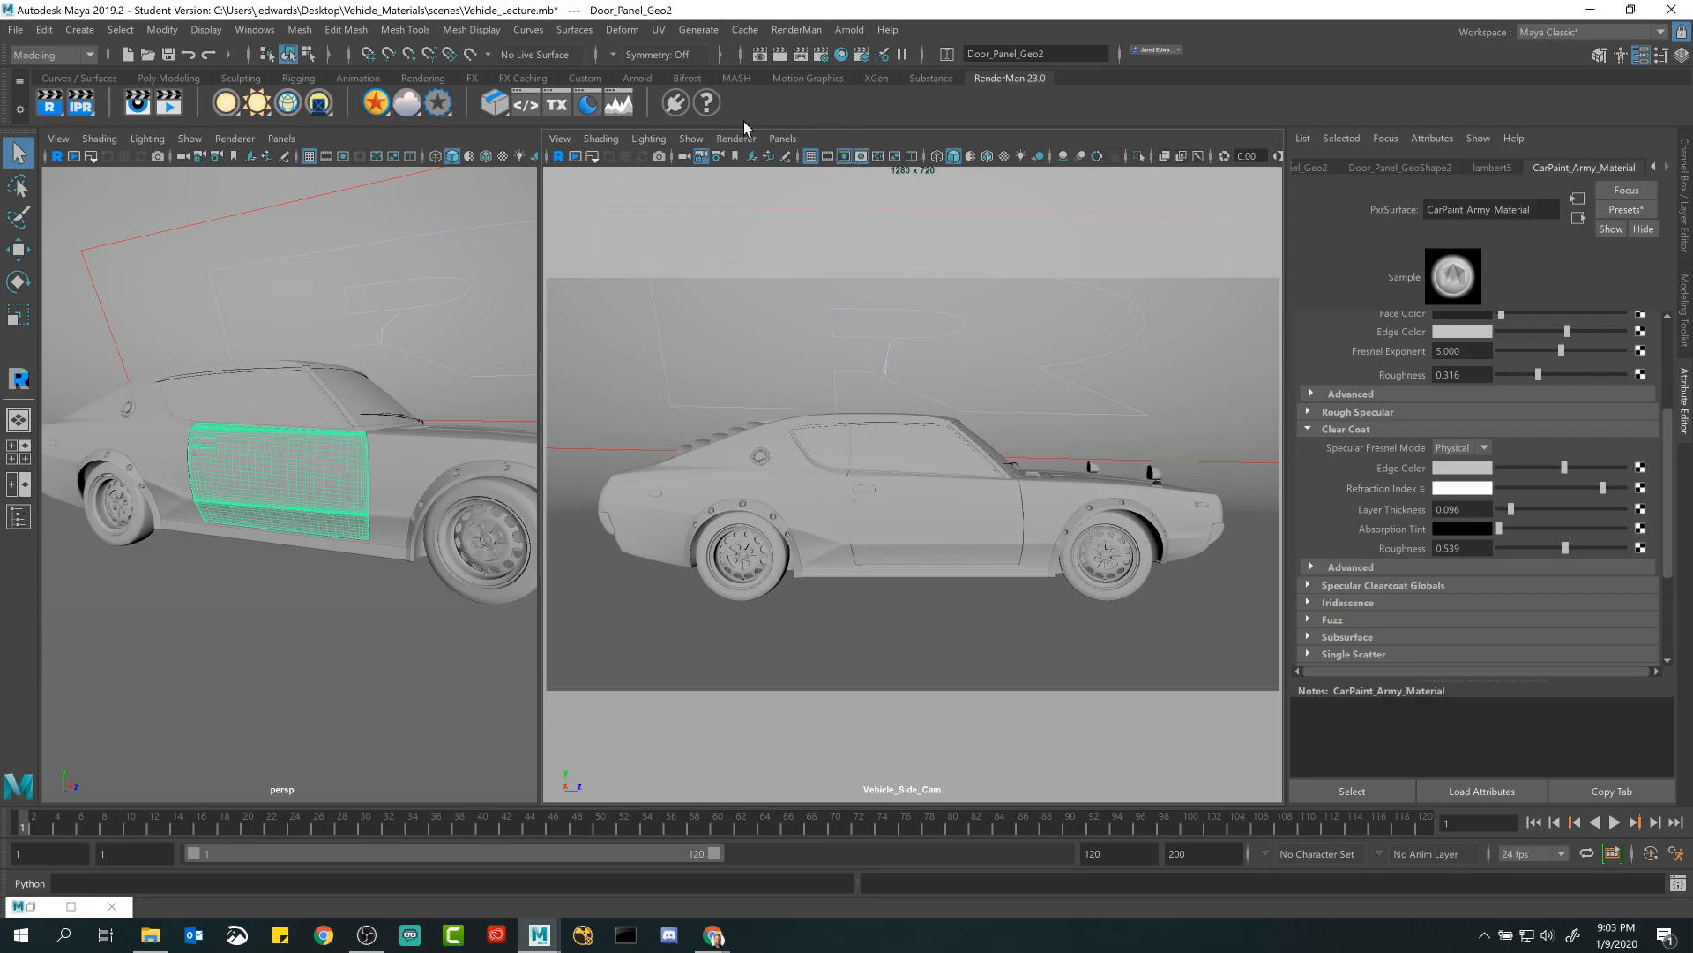
left_click(167, 54)
left_click(820, 496)
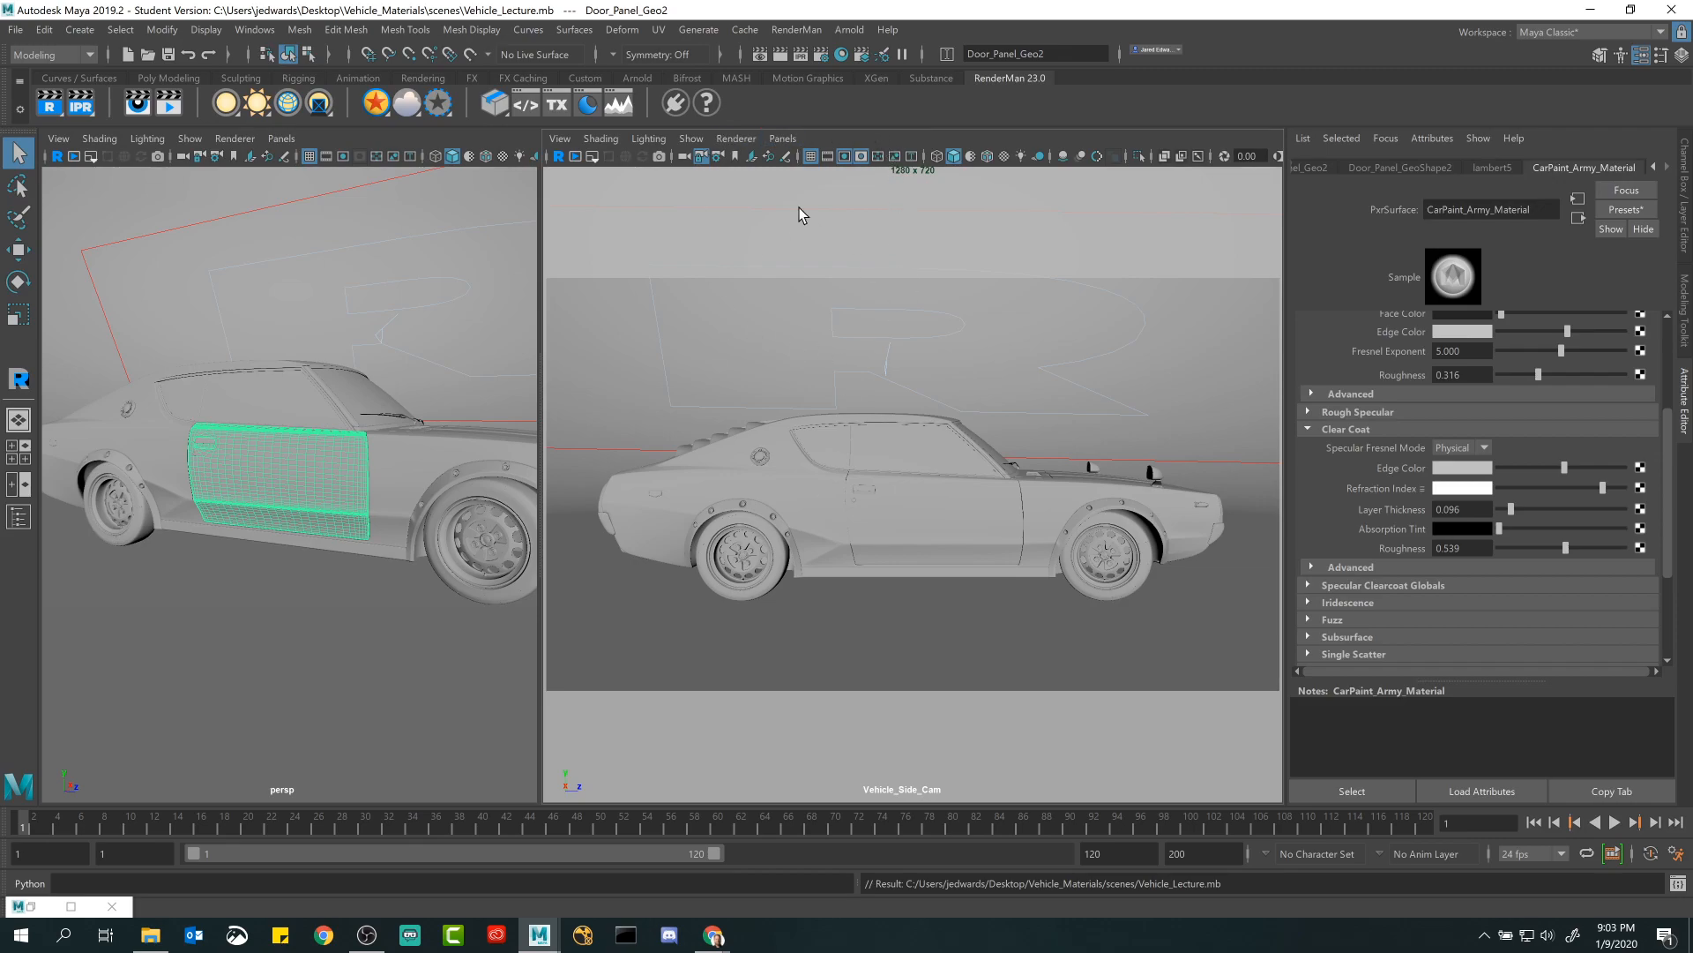
Render the side camera view with RenderMan and fit the whole car in the render window.
left_click(51, 107)
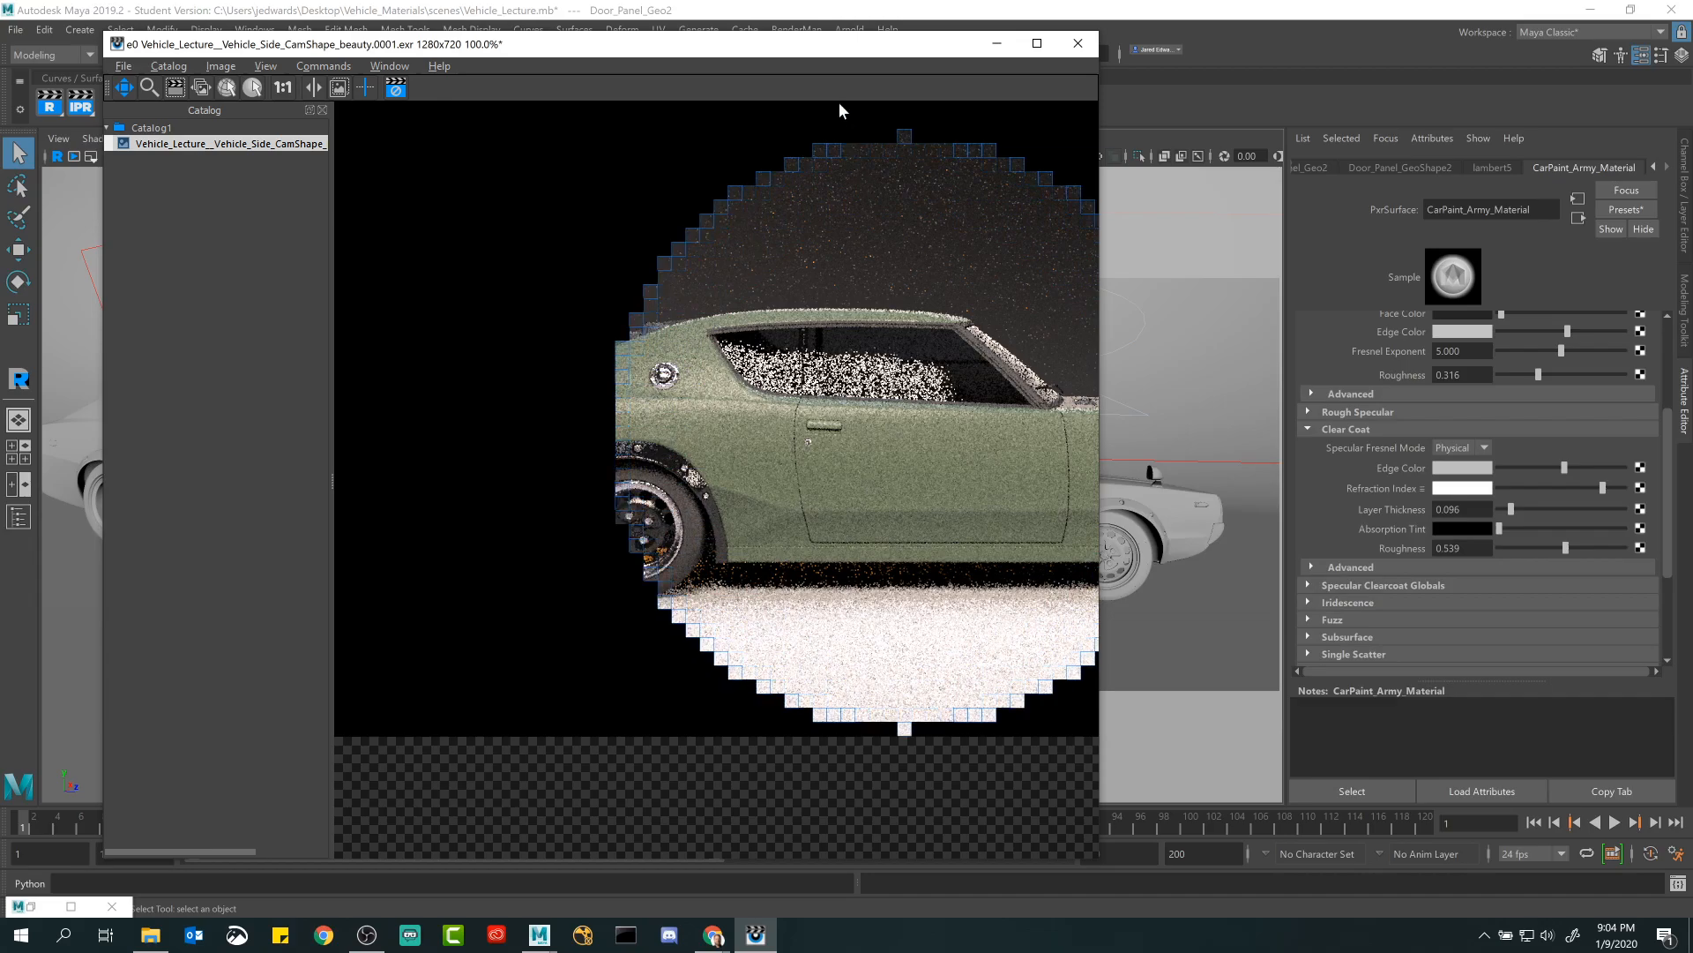
left_click_drag(835, 42, 1031, 50)
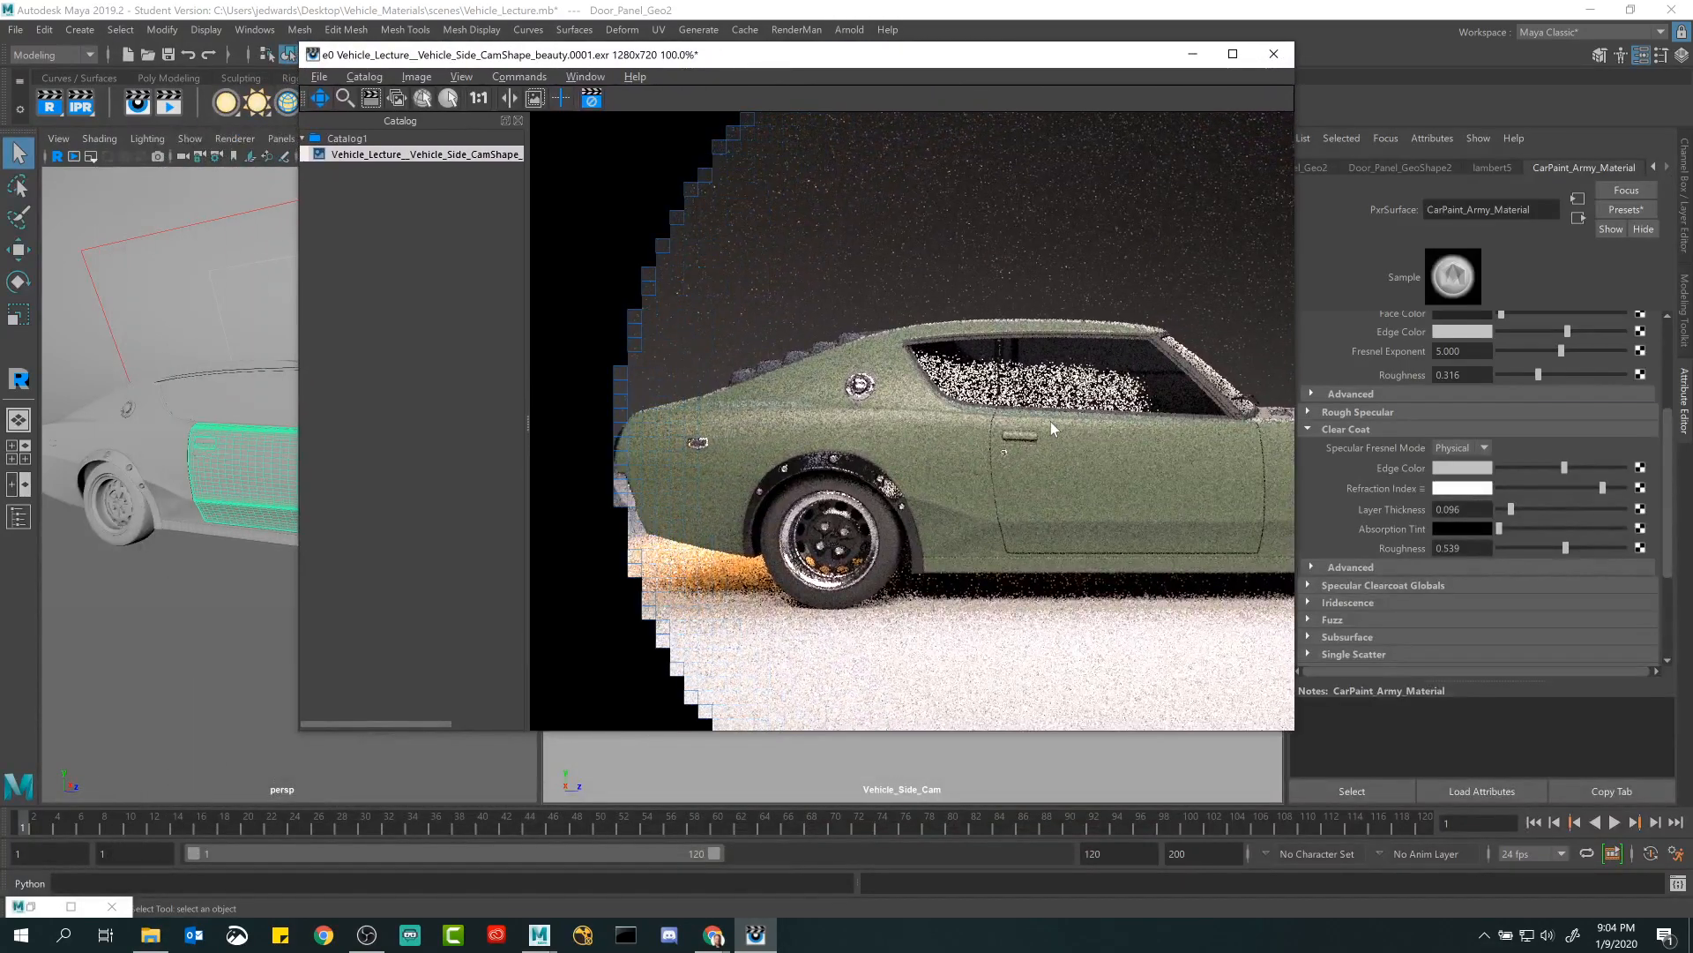
scroll(970, 397, "down", 5)
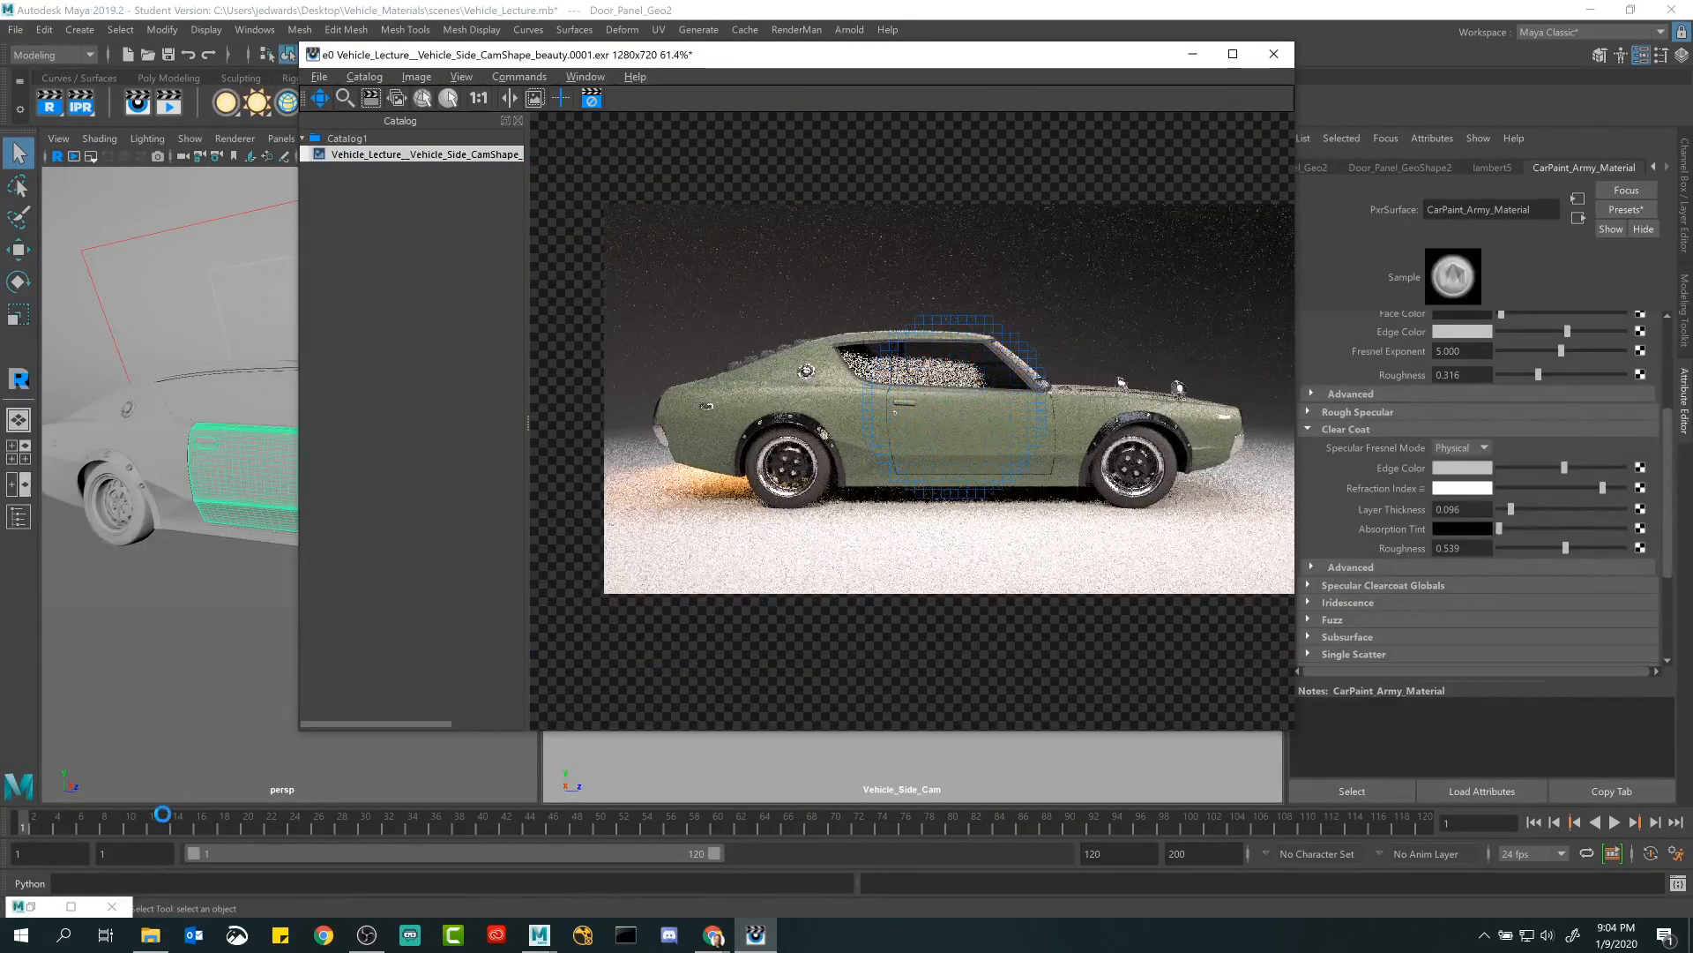
left_click(18, 906)
left_click(44, 886)
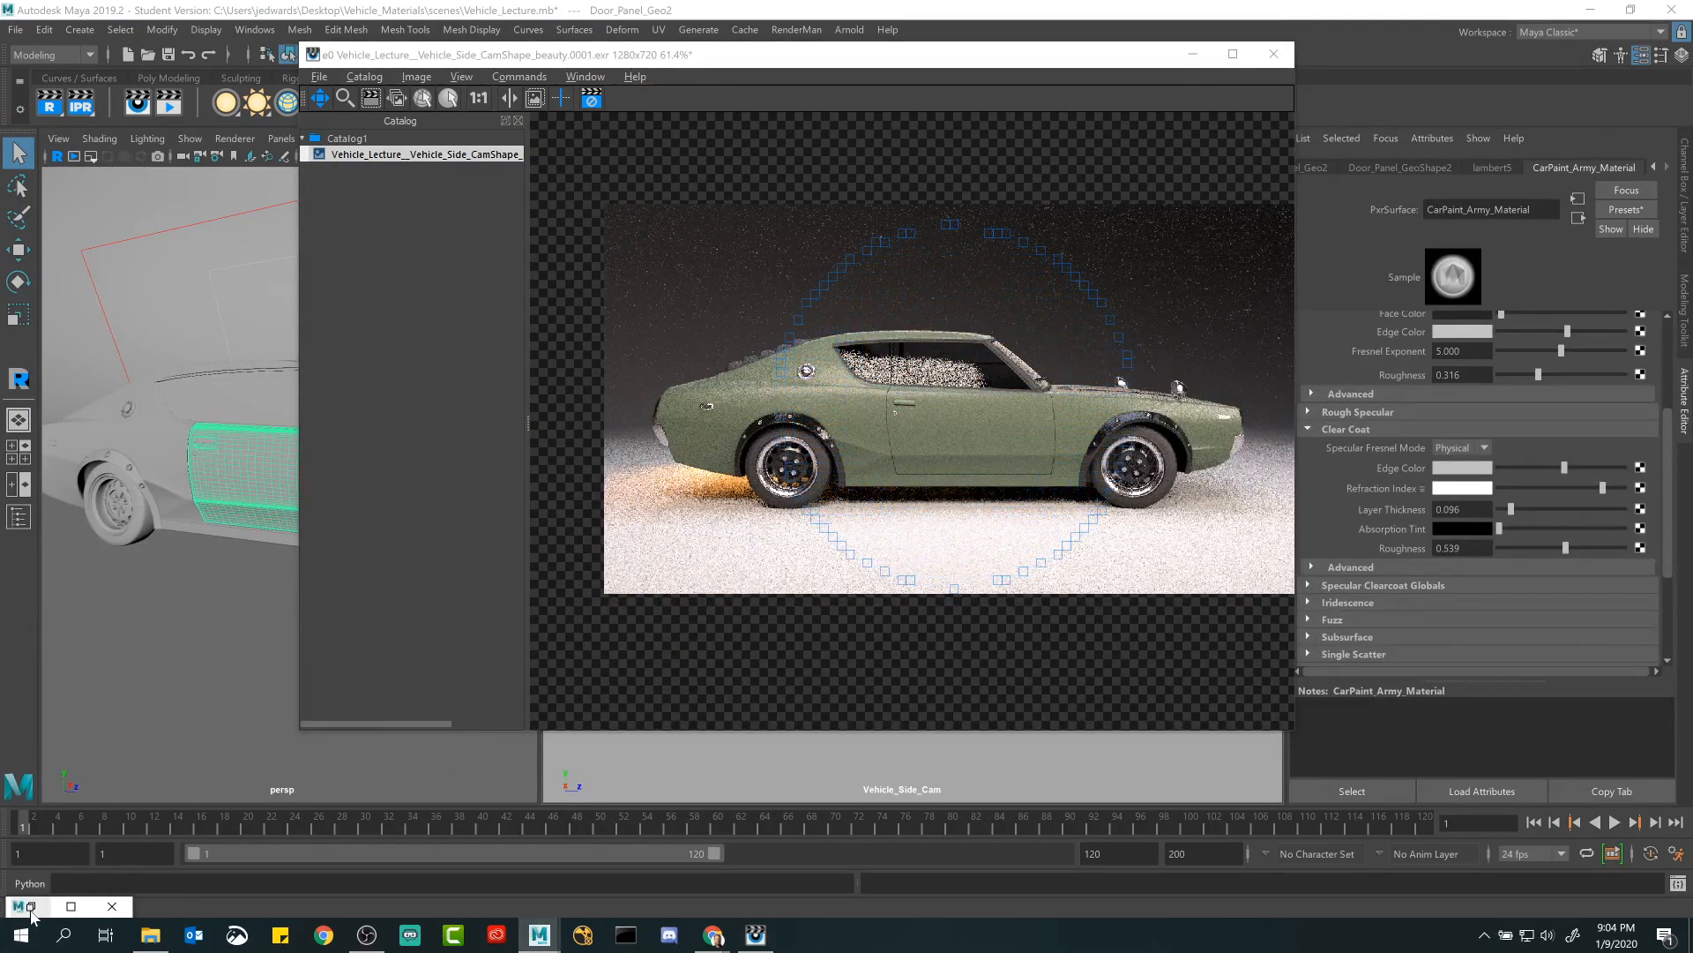
left_click(1381, 311)
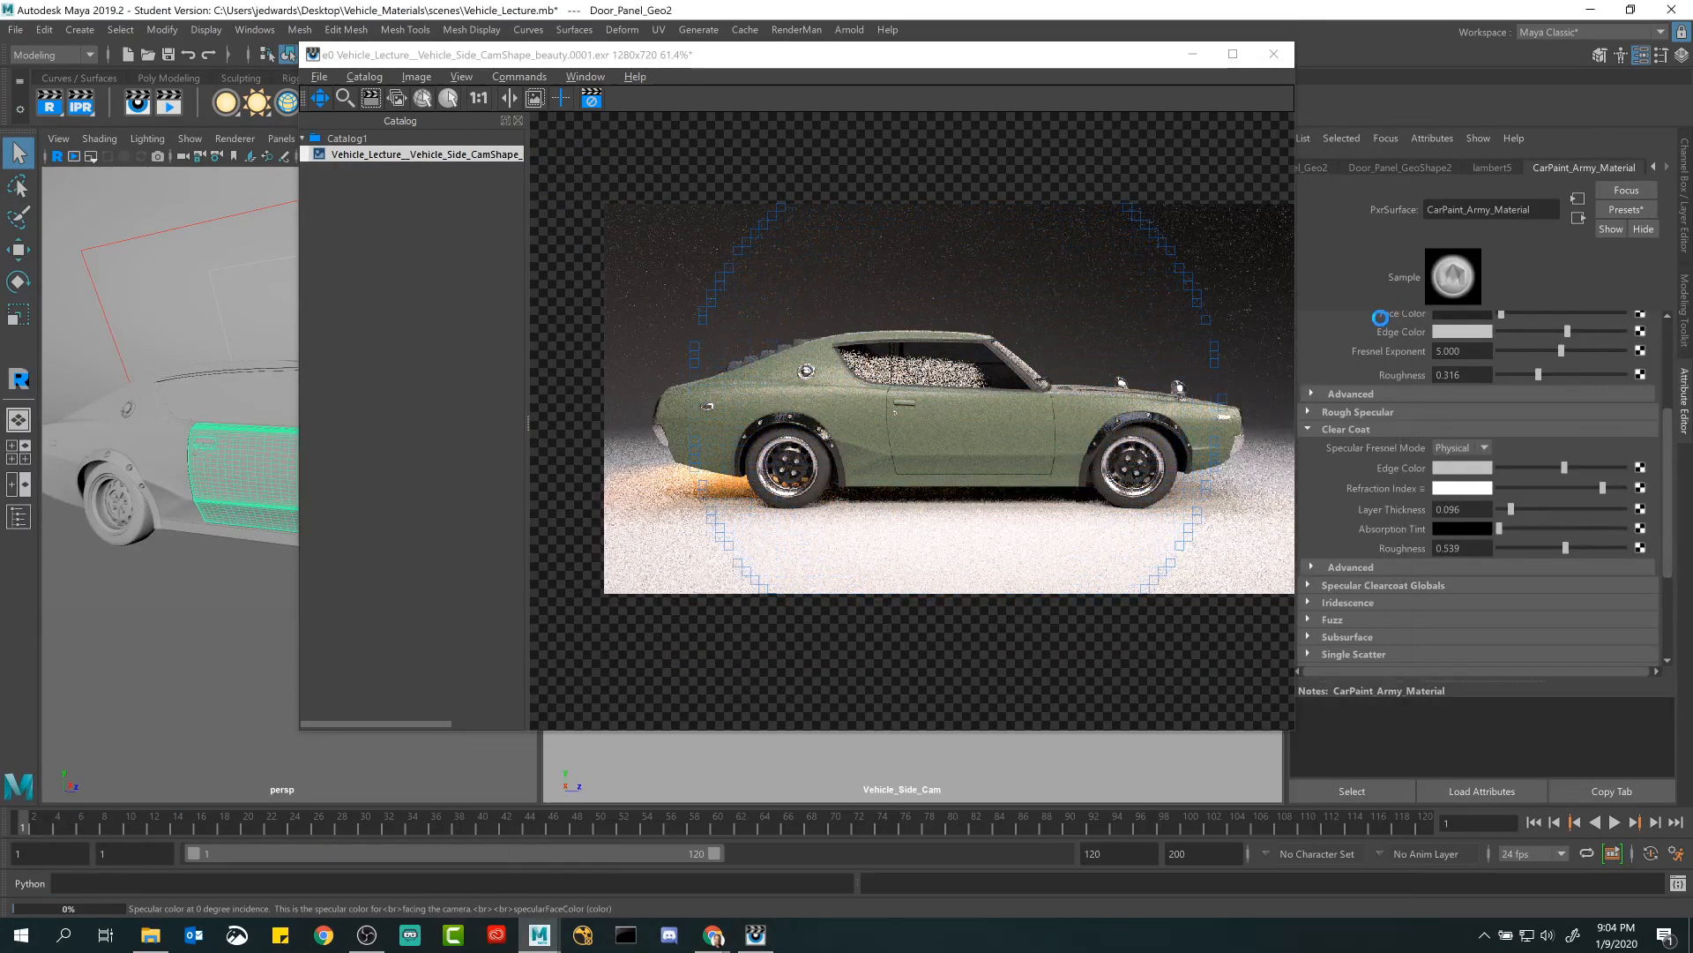
Reposition and enlarge the render window, with the rendered car centred in it.
left_click_drag(1014, 55, 1186, 69)
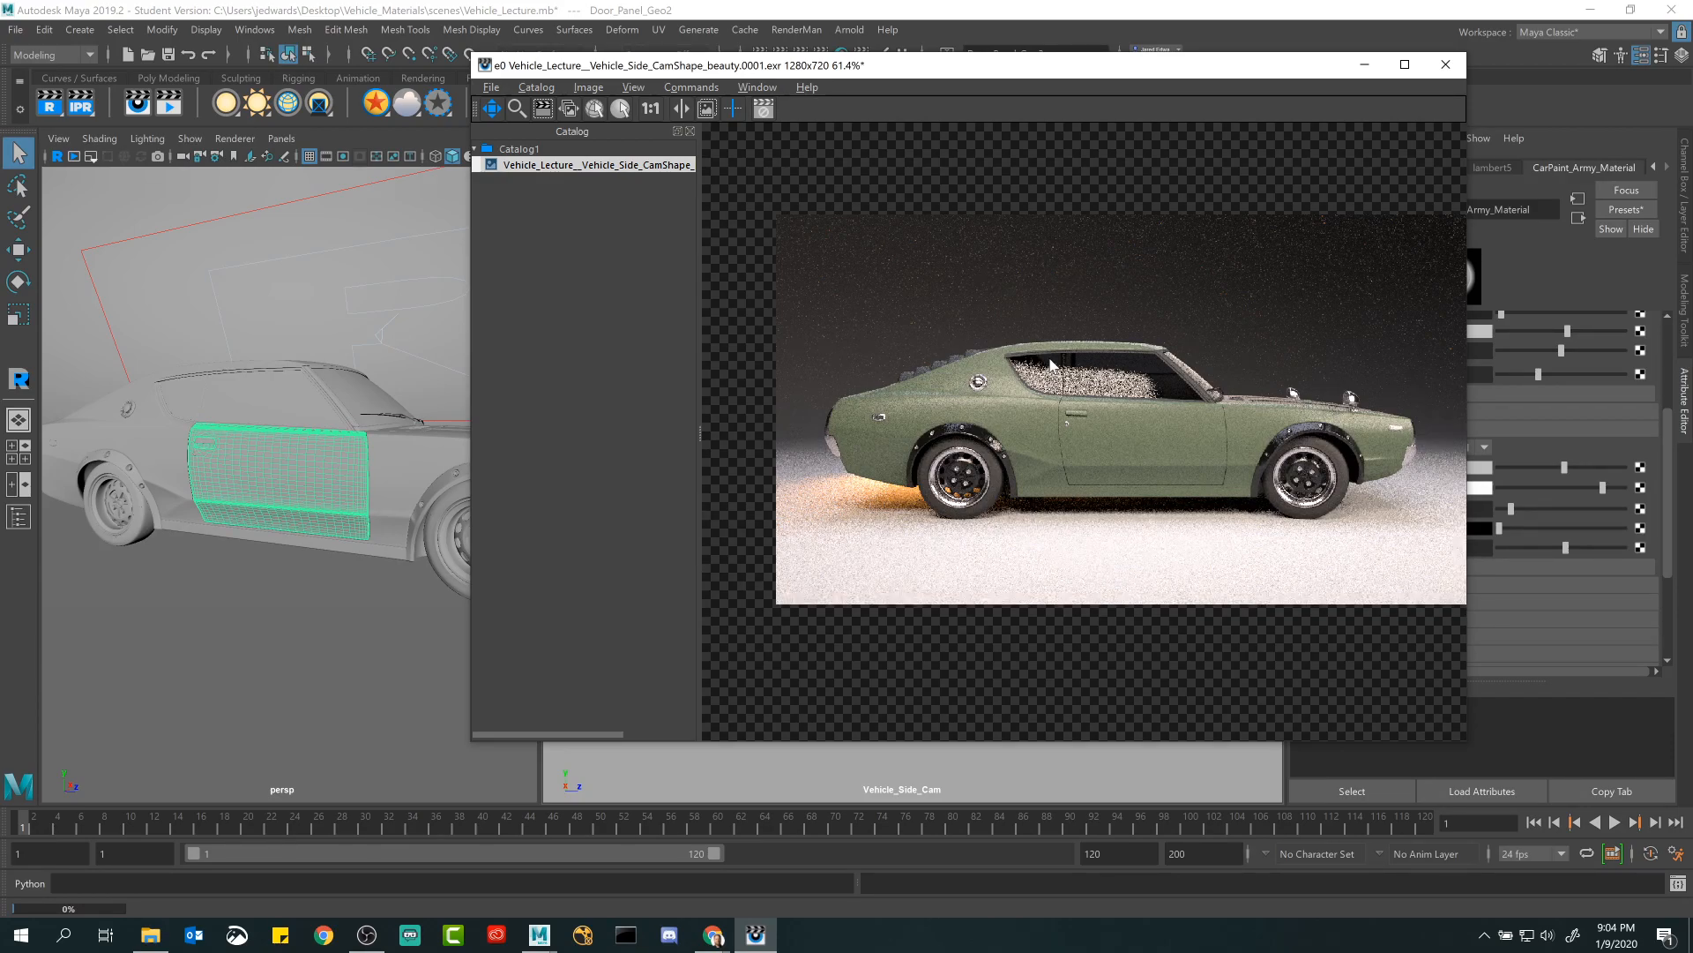
left_click_drag(1163, 378, 1128, 378)
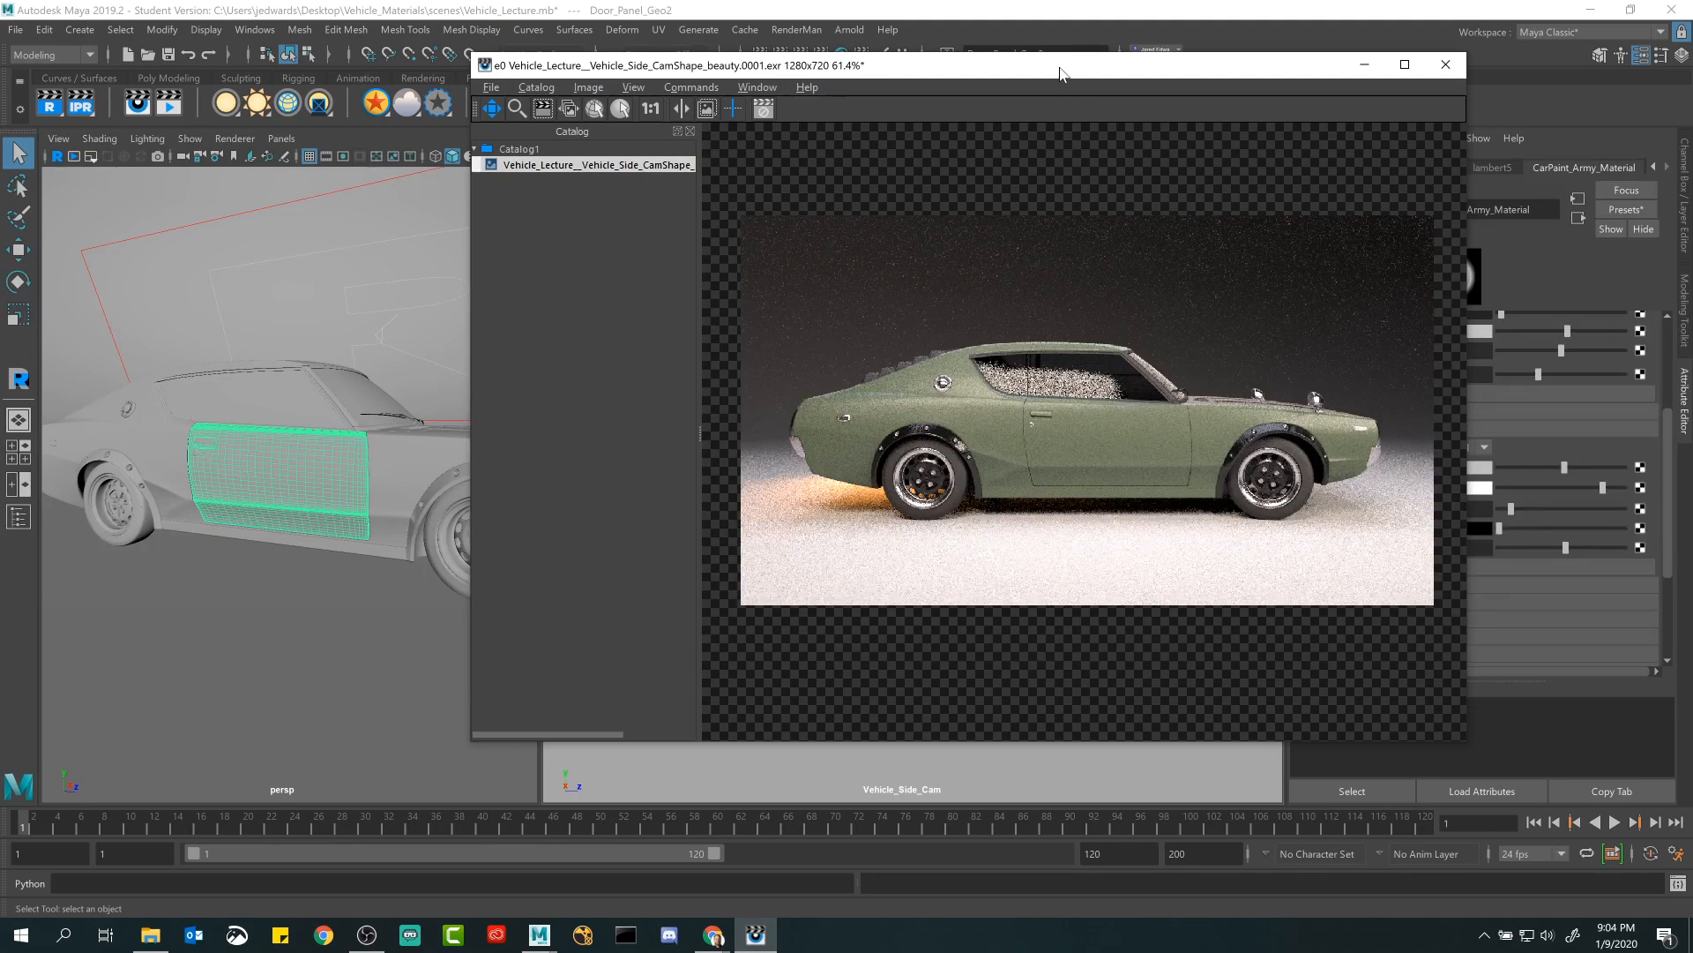
left_click_drag(1060, 66, 912, 54)
left_click_drag(1321, 733, 1477, 808)
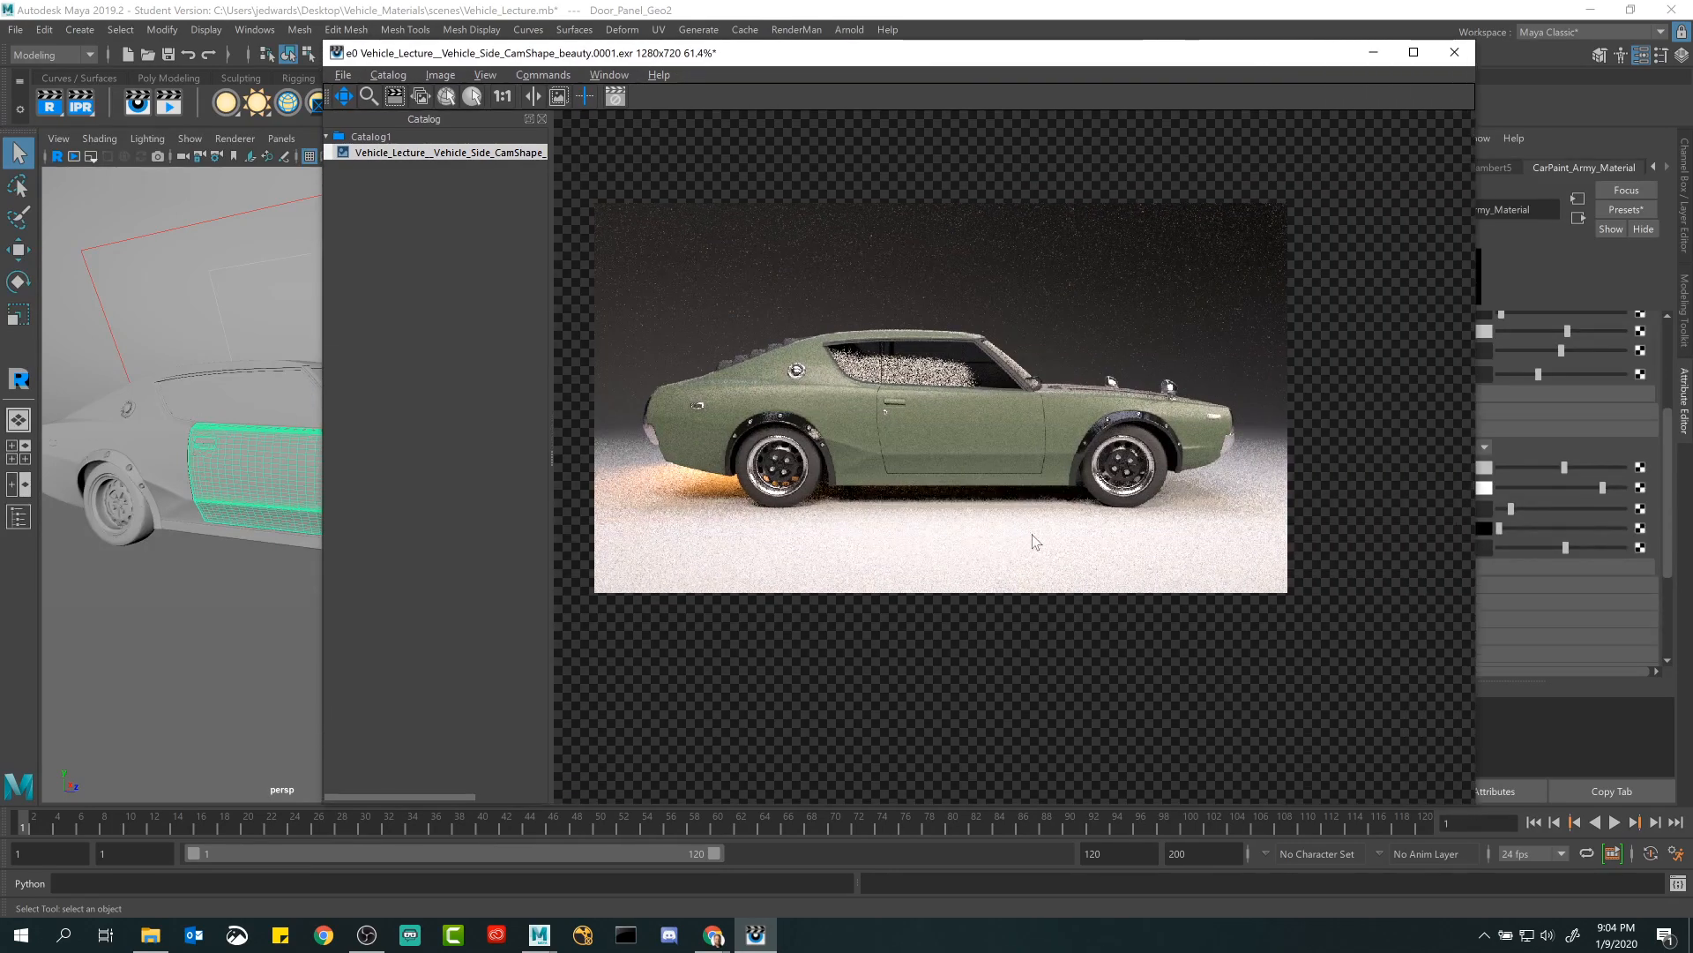
Examine the rendered car close up from front to rear, checking the paint, windows, wheels and noise.
scroll(1062, 541, "up", 4)
scroll(1058, 536, "up", 3)
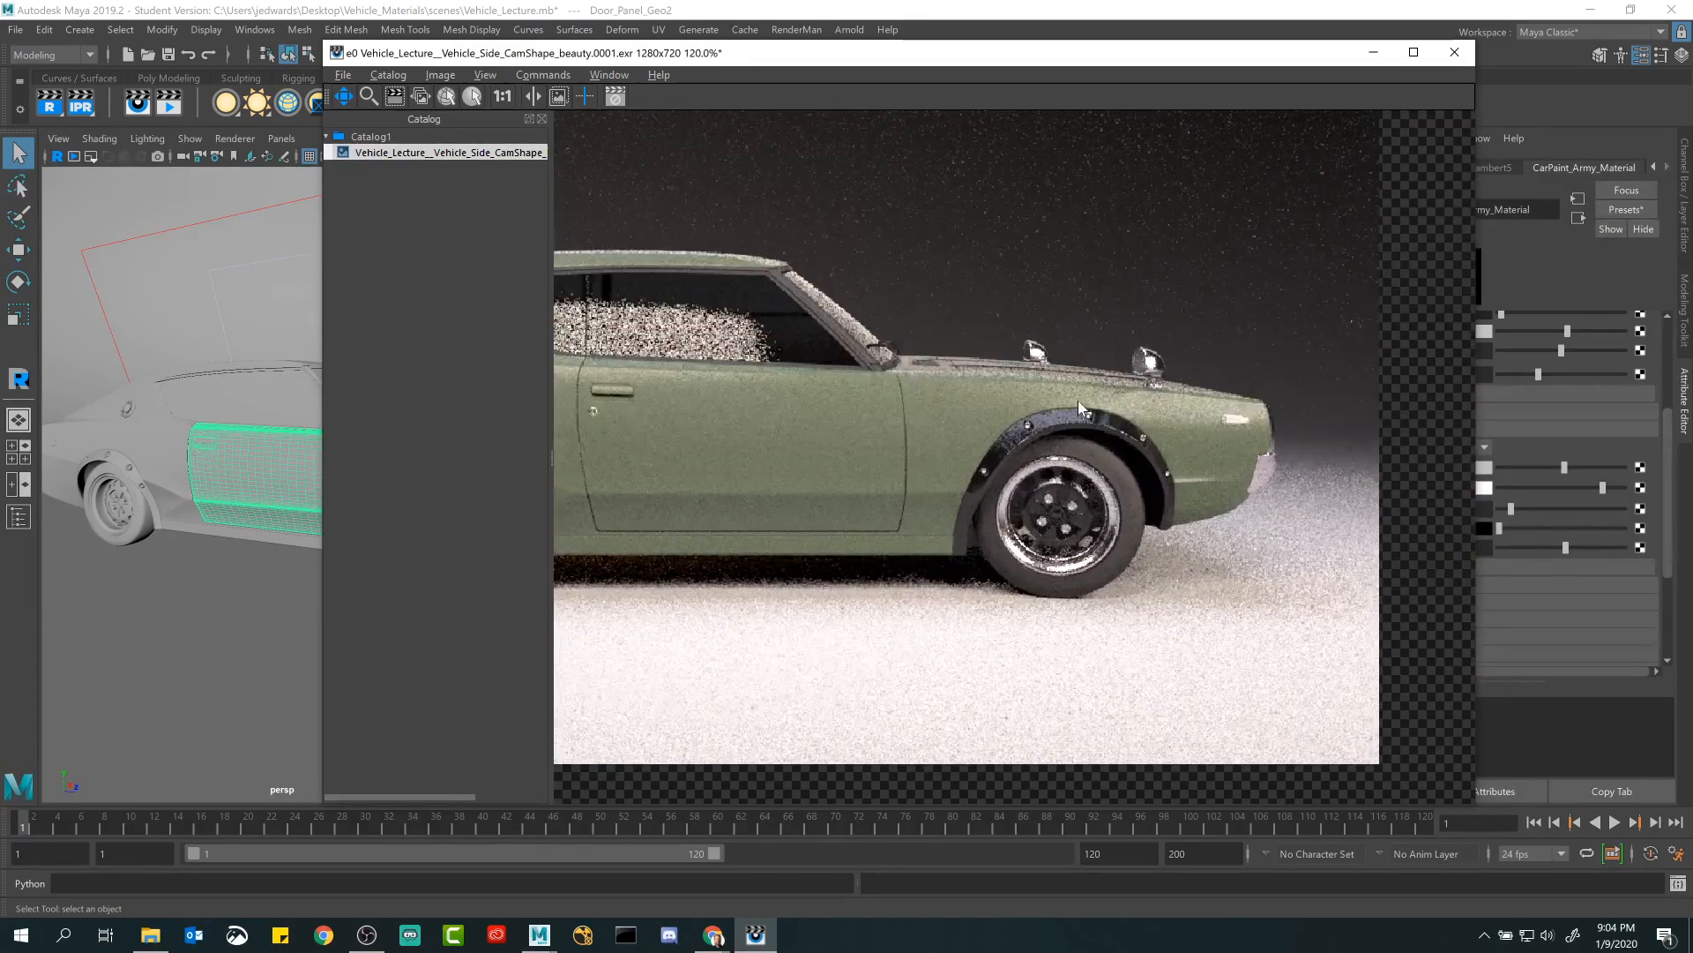
left_click_drag(954, 409, 1454, 438)
left_click_drag(810, 363, 873, 348)
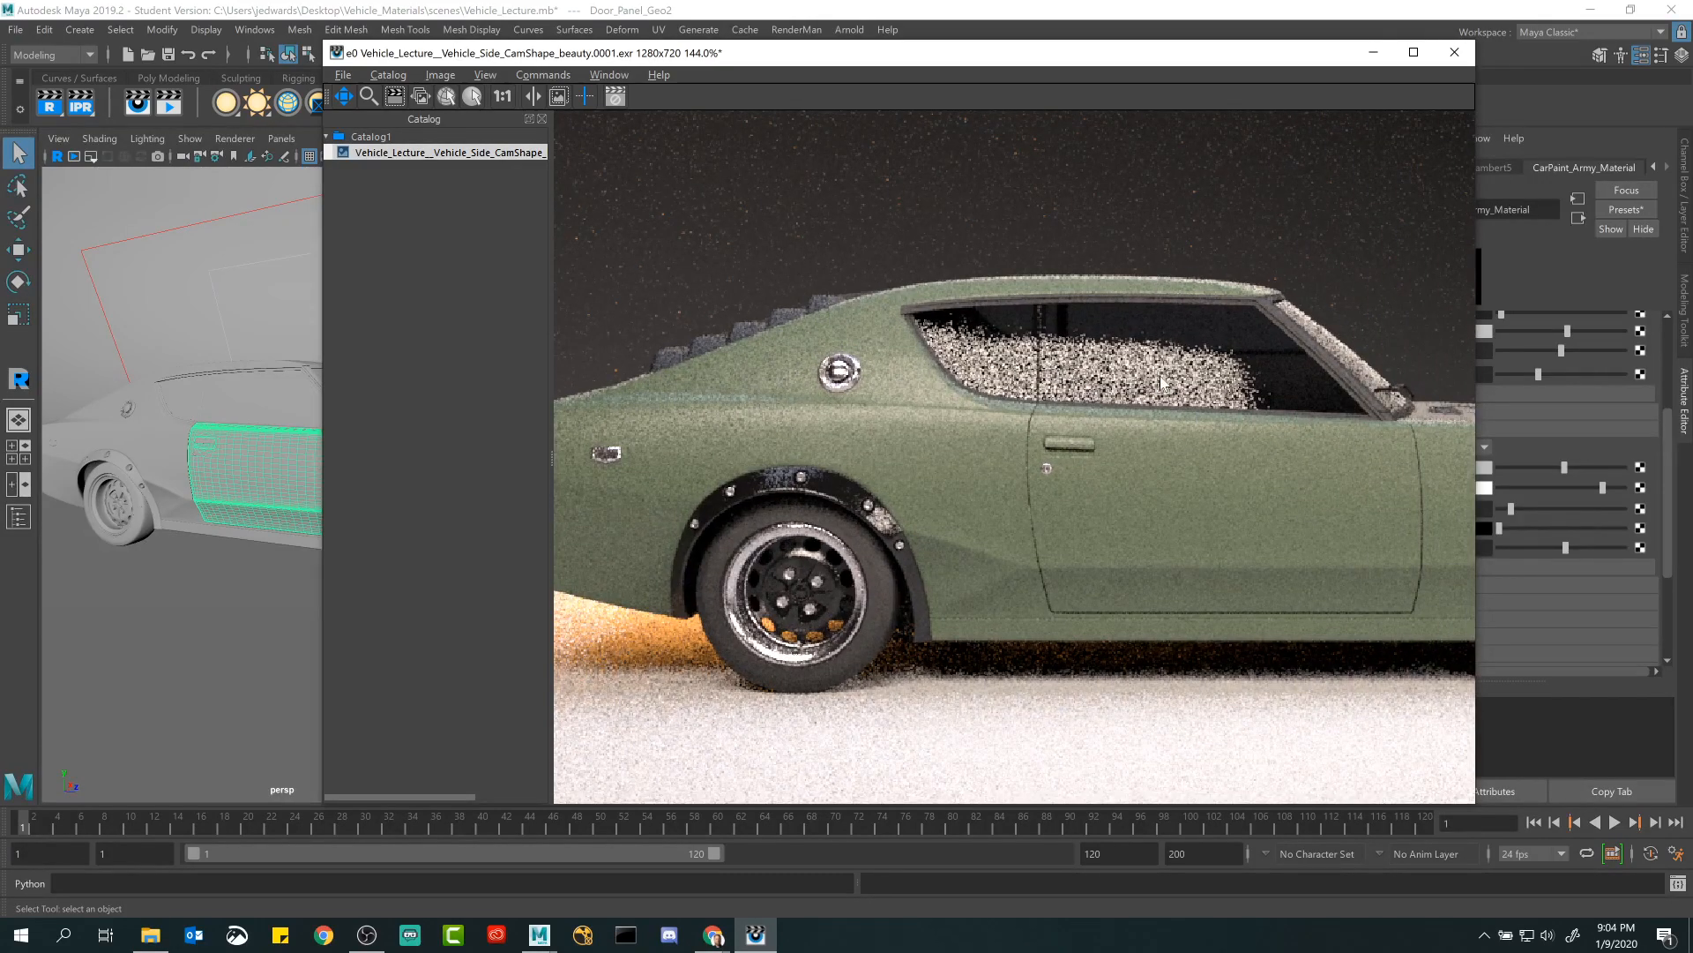
left_click_drag(832, 484, 1103, 386)
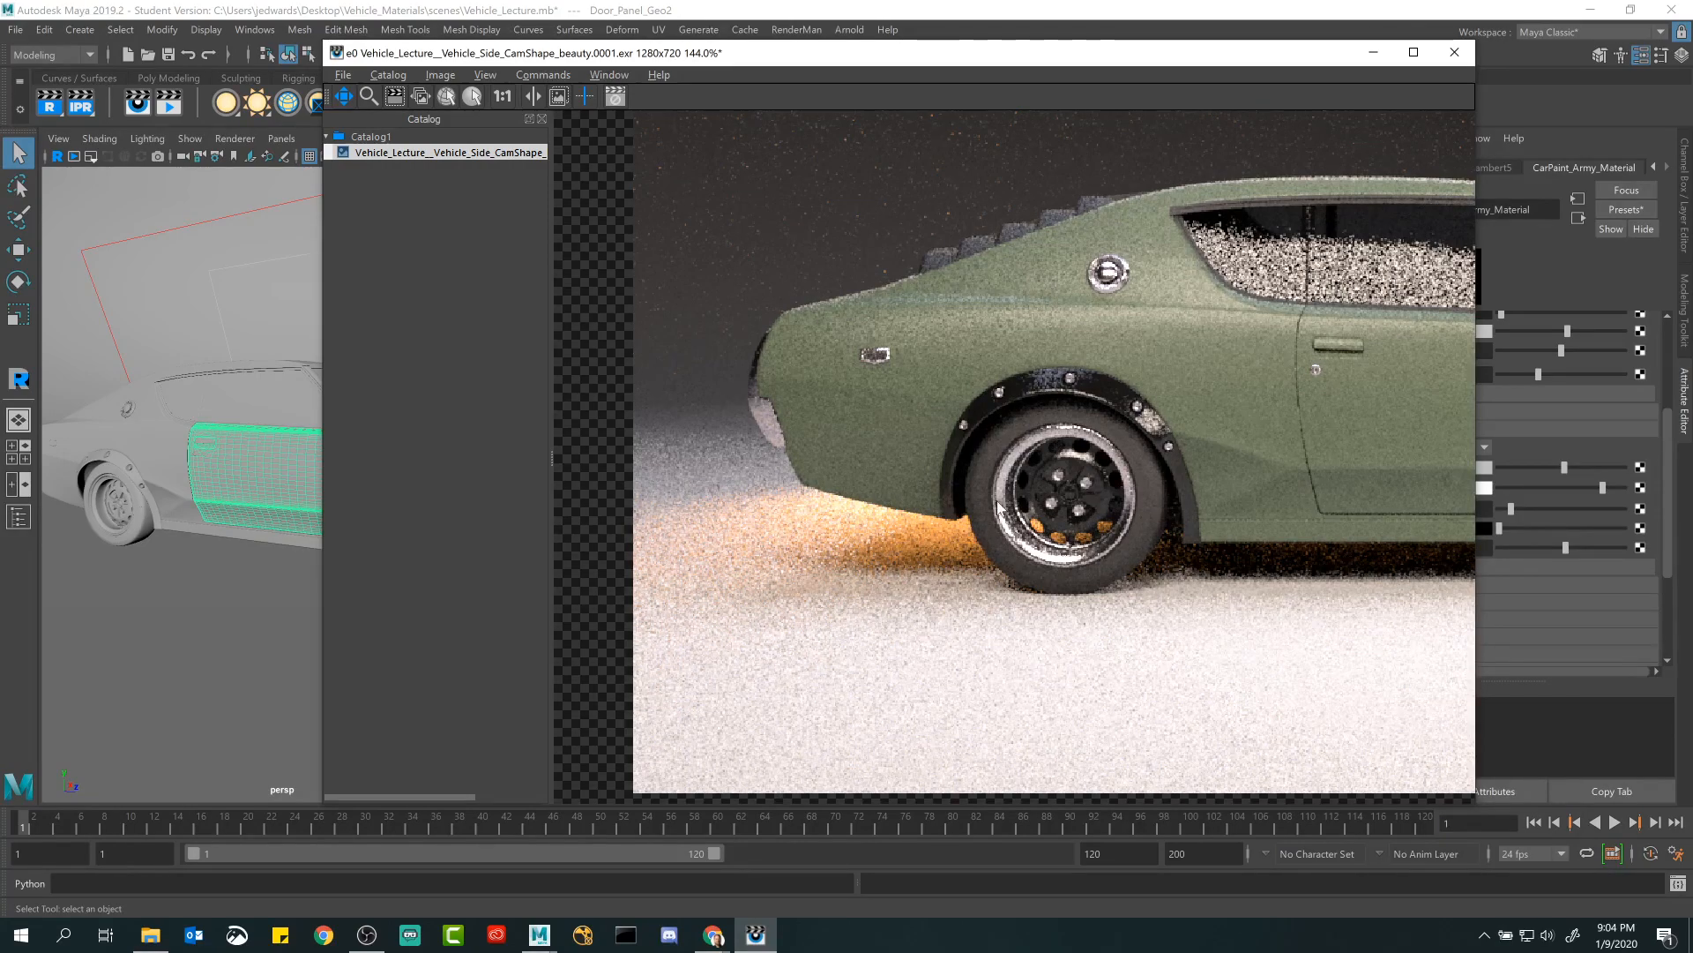
left_click_drag(1446, 559, 838, 553)
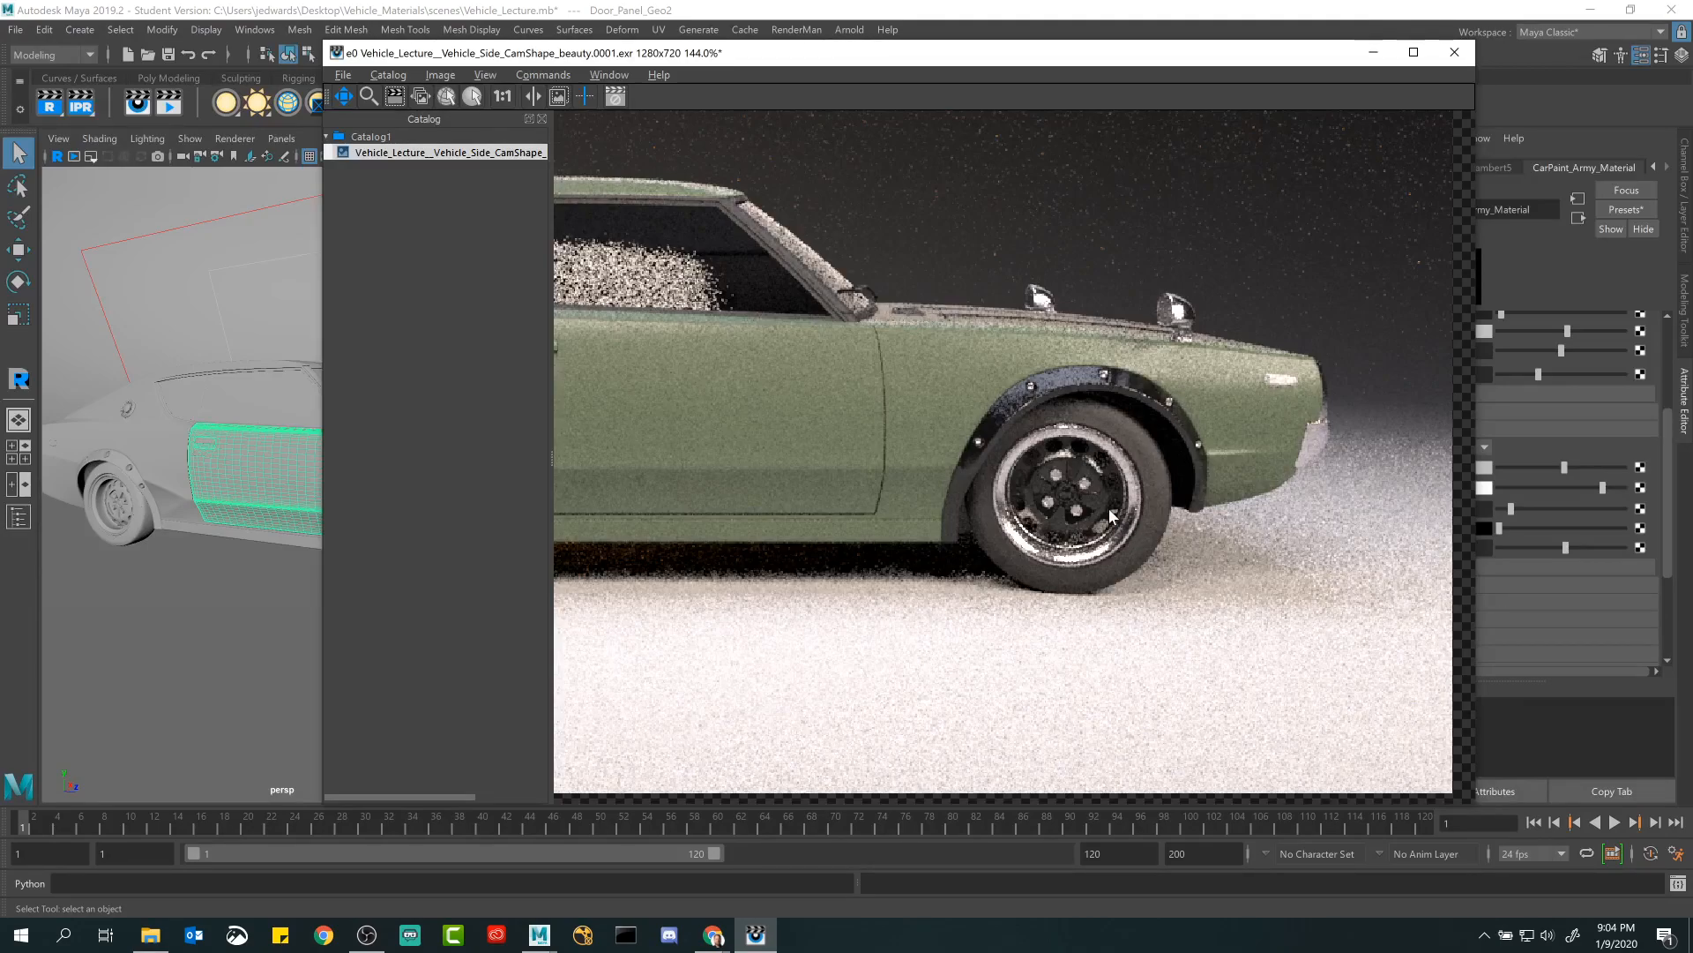
mouse_move(842, 410)
middle_mouse_down()
mouse_move(1242, 474)
mouse_move(1336, 452)
middle_mouse_up()
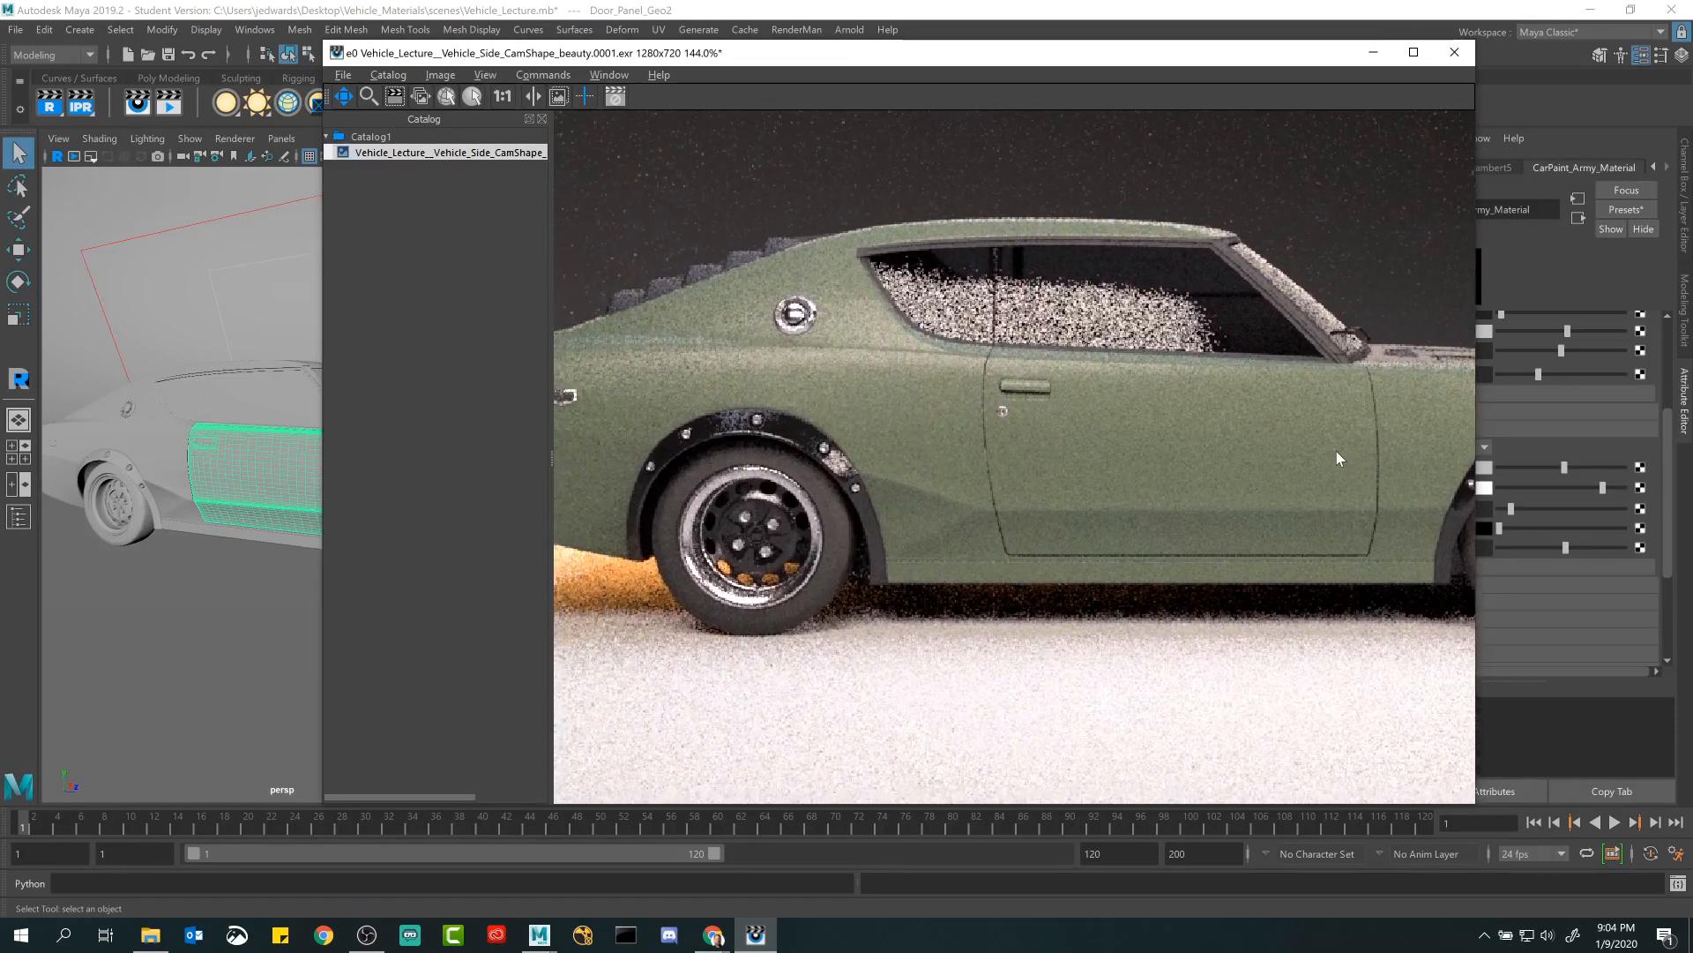
mouse_move(935, 379)
middle_mouse_down()
mouse_move(1025, 384)
mouse_move(1325, 307)
mouse_move(1297, 310)
middle_mouse_up()
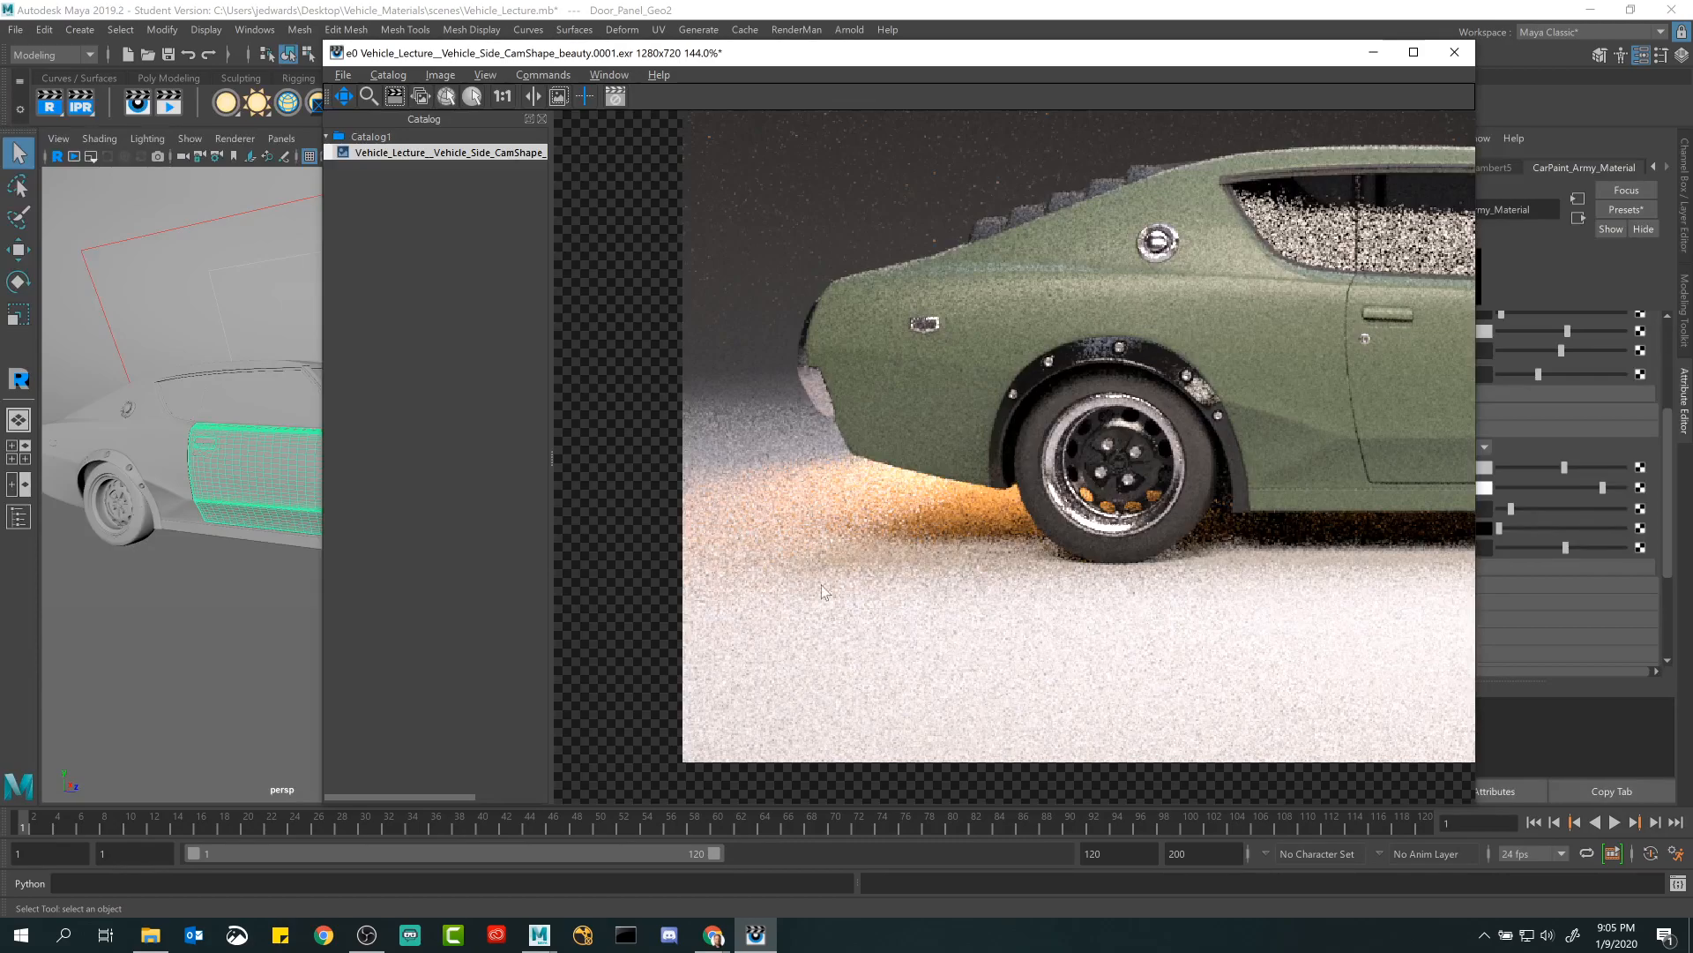
Draw a render crop region around the rear wheel and the orange-lit floor behind it.
left_click(396, 97)
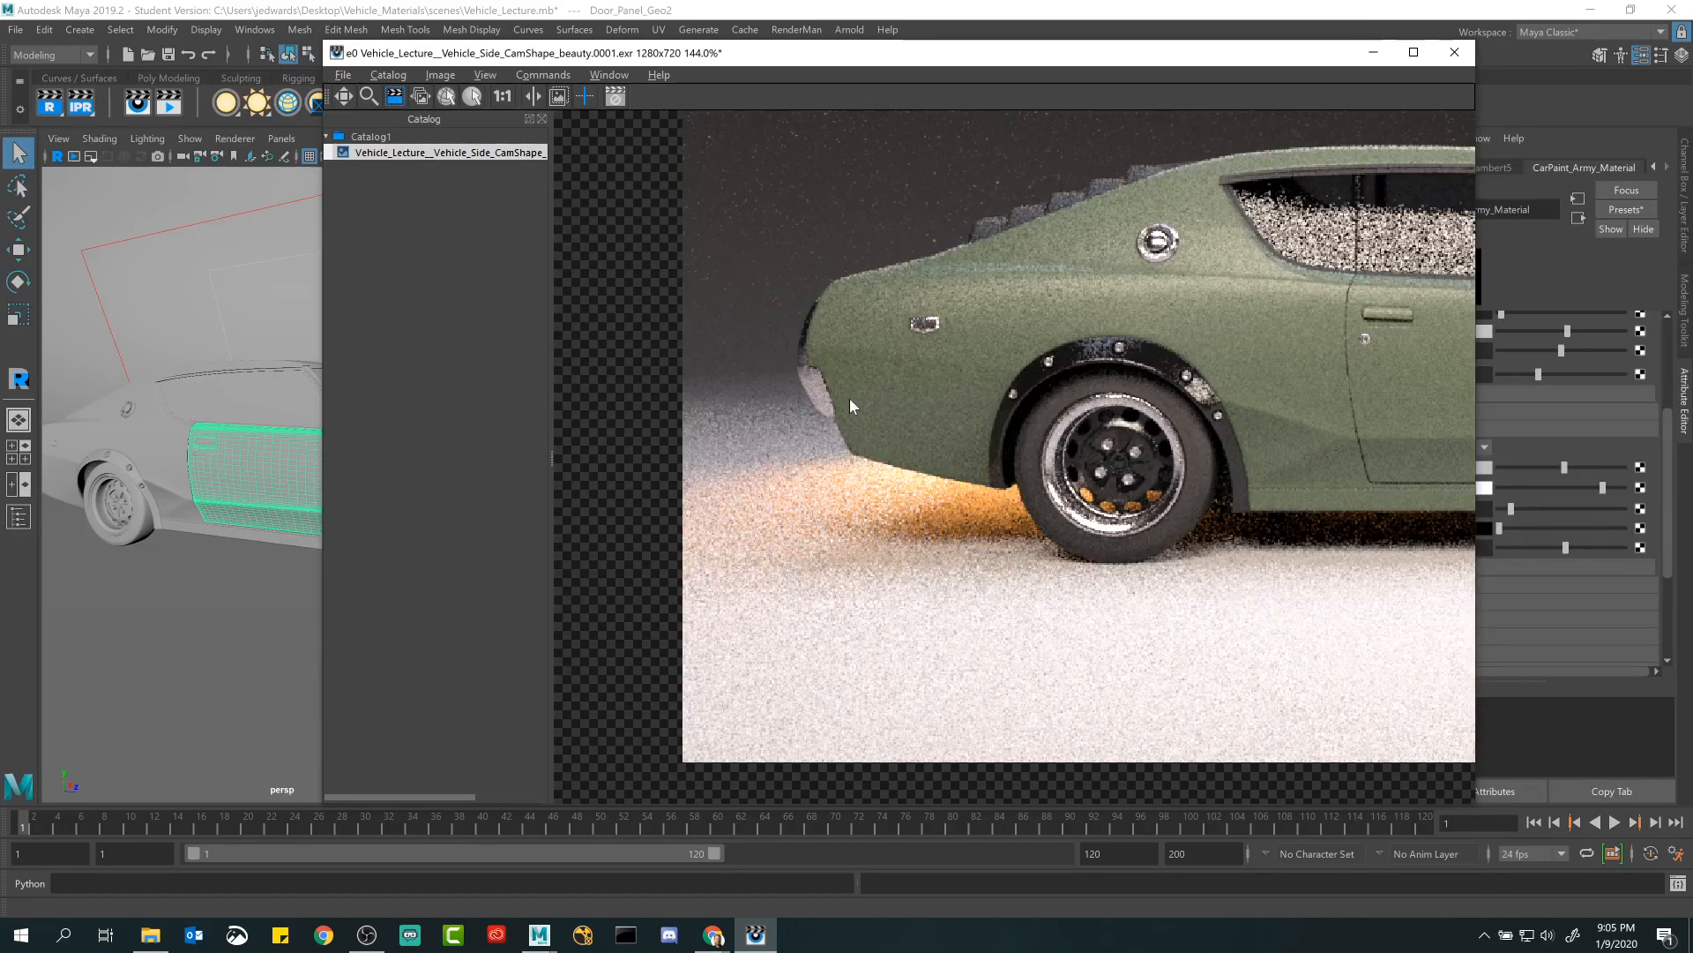
left_click_drag(967, 453, 1270, 579)
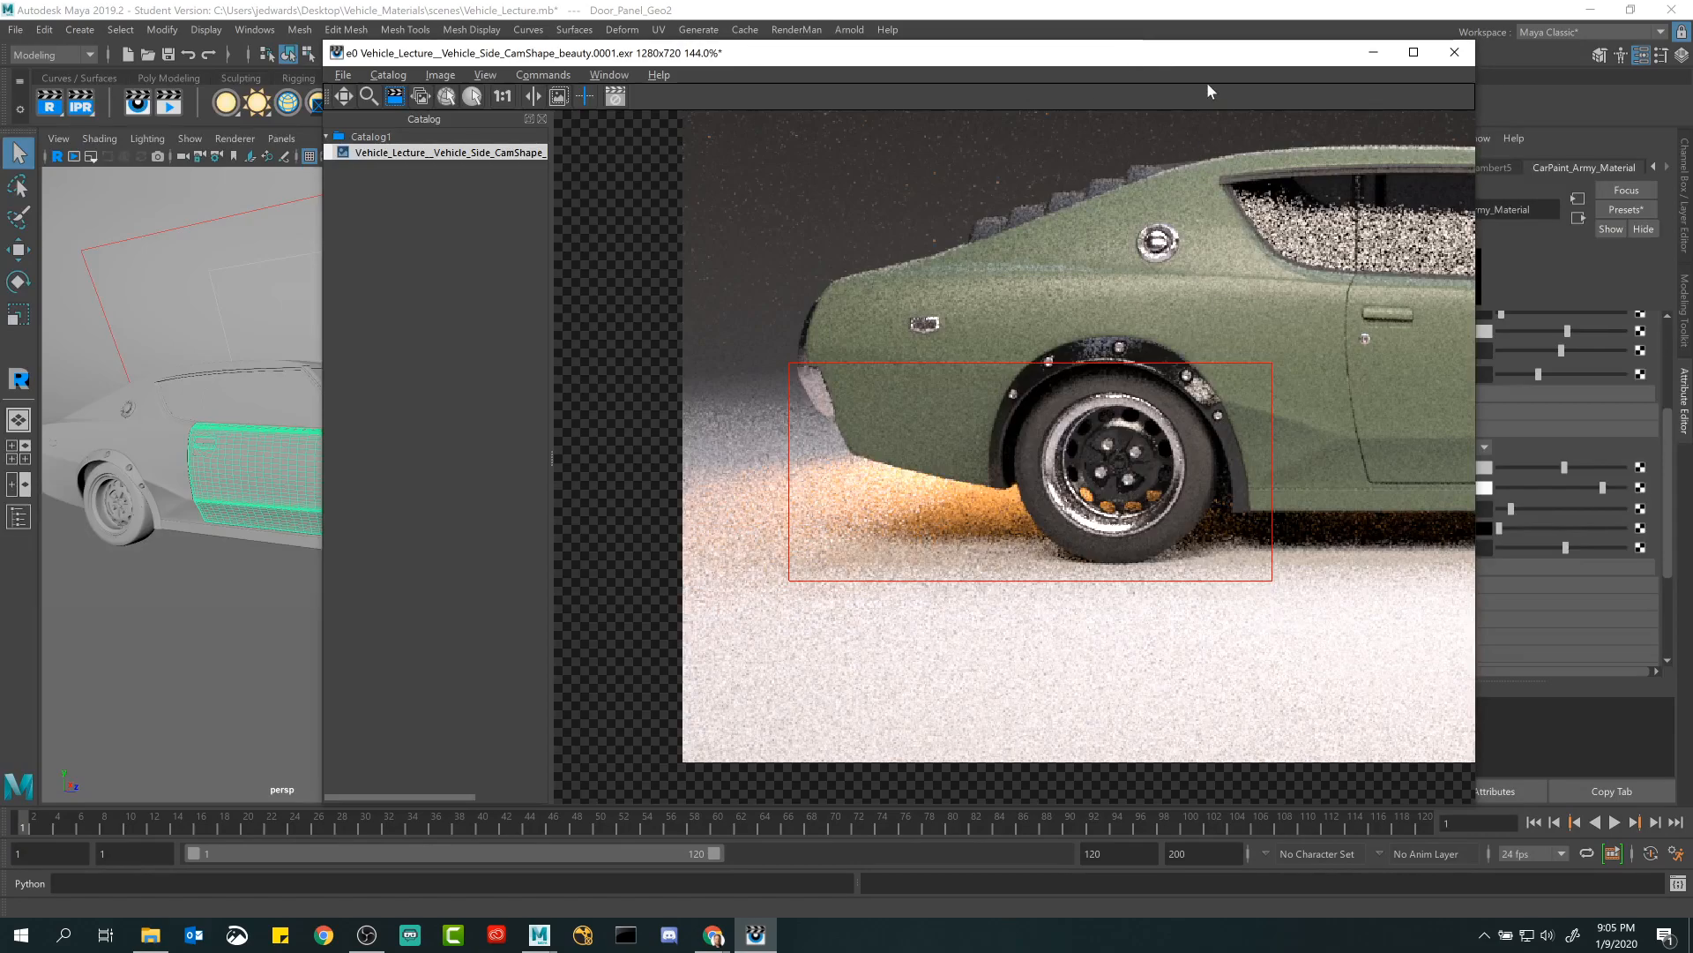
left_click_drag(1207, 88, 1034, 70)
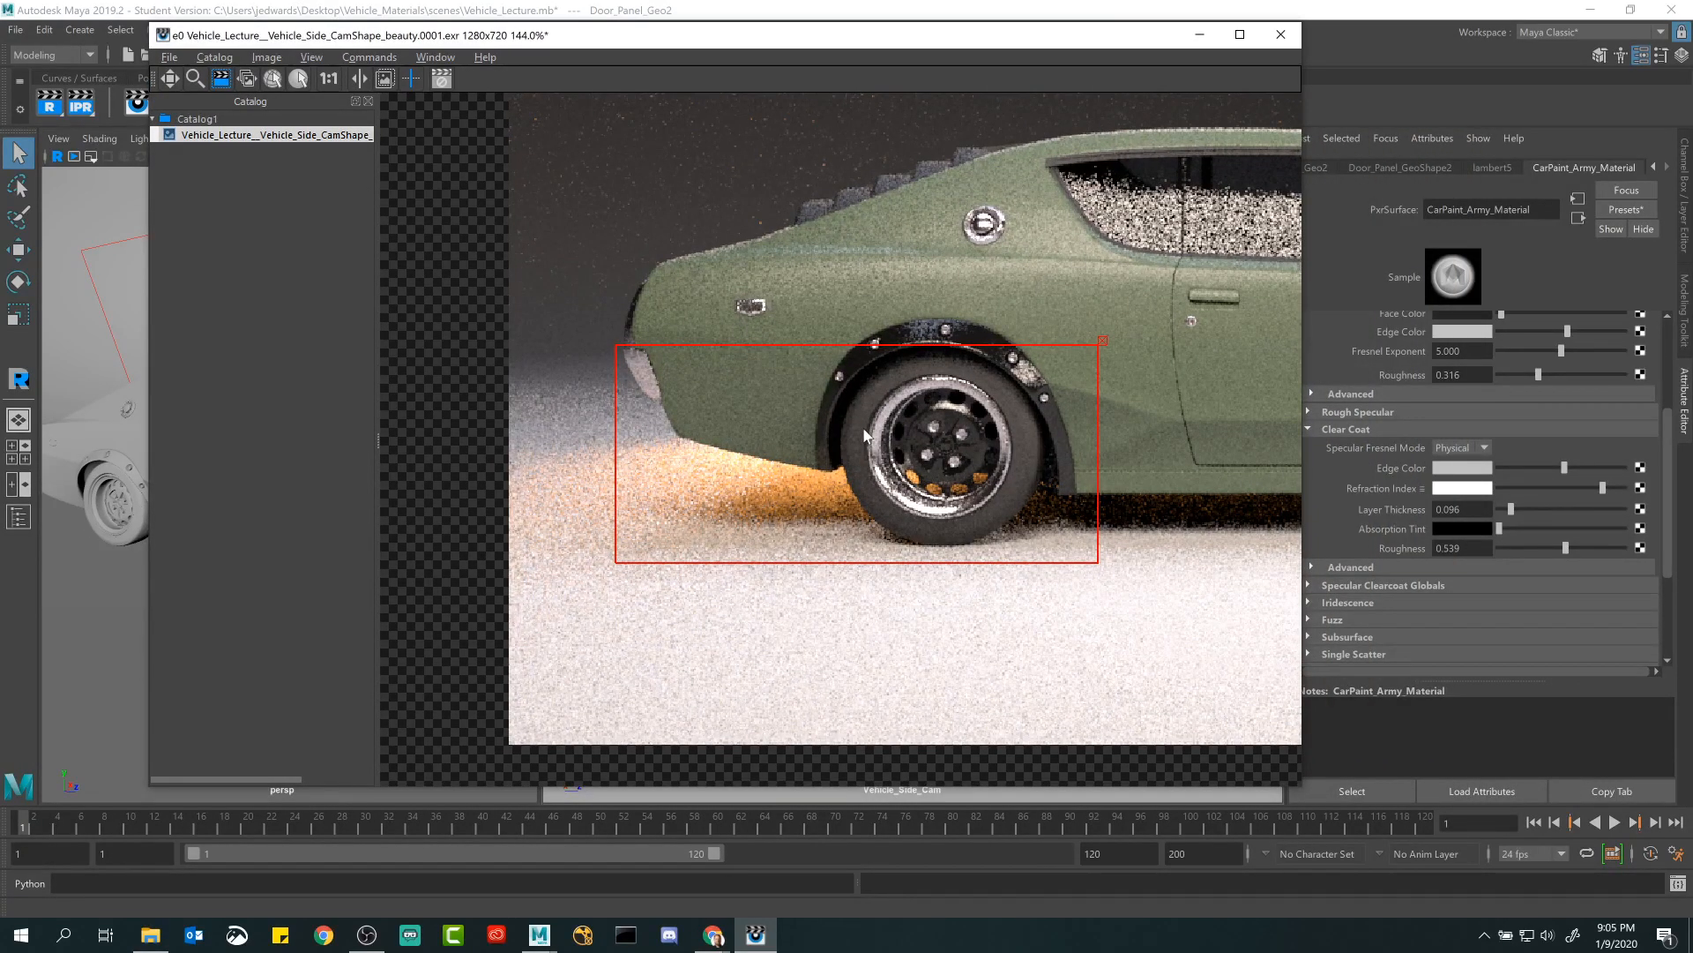
Clear the crop region, draw a larger one around the rear wheel, rear bumper and orange-lit floor, and reposition the render window.
mouse_move(882, 419)
left_mouse_down()
mouse_move(932, 420)
mouse_move(859, 421)
left_mouse_up()
left_click(1074, 334)
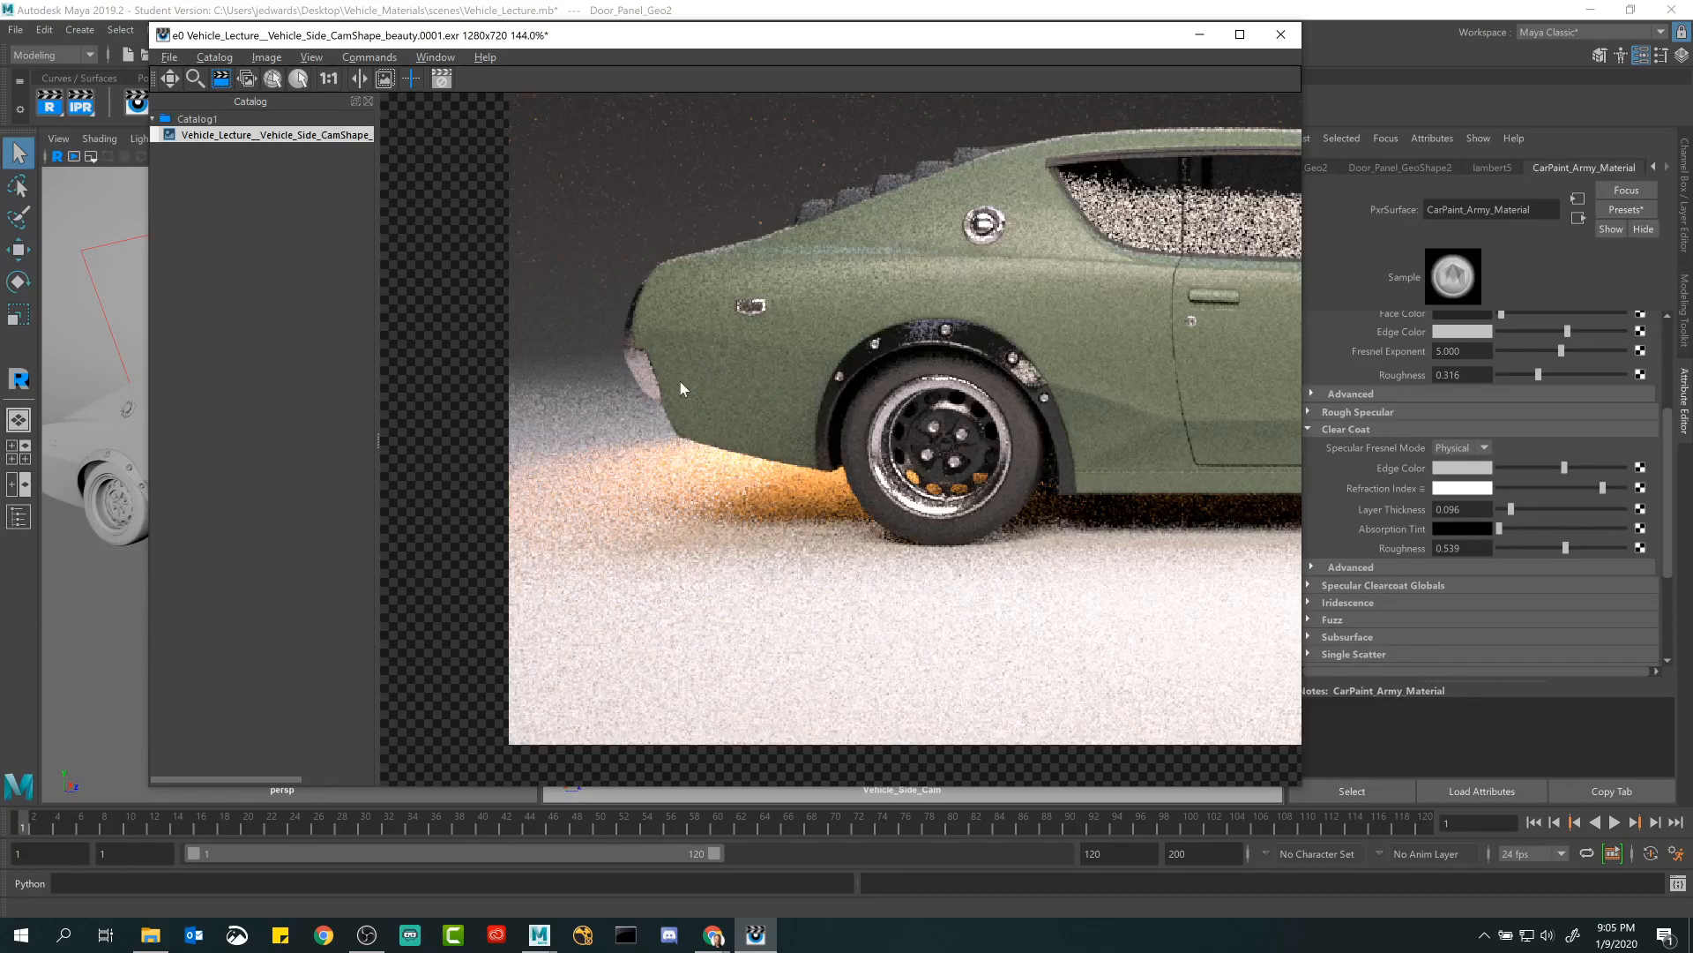
left_click_drag(565, 309, 1090, 572)
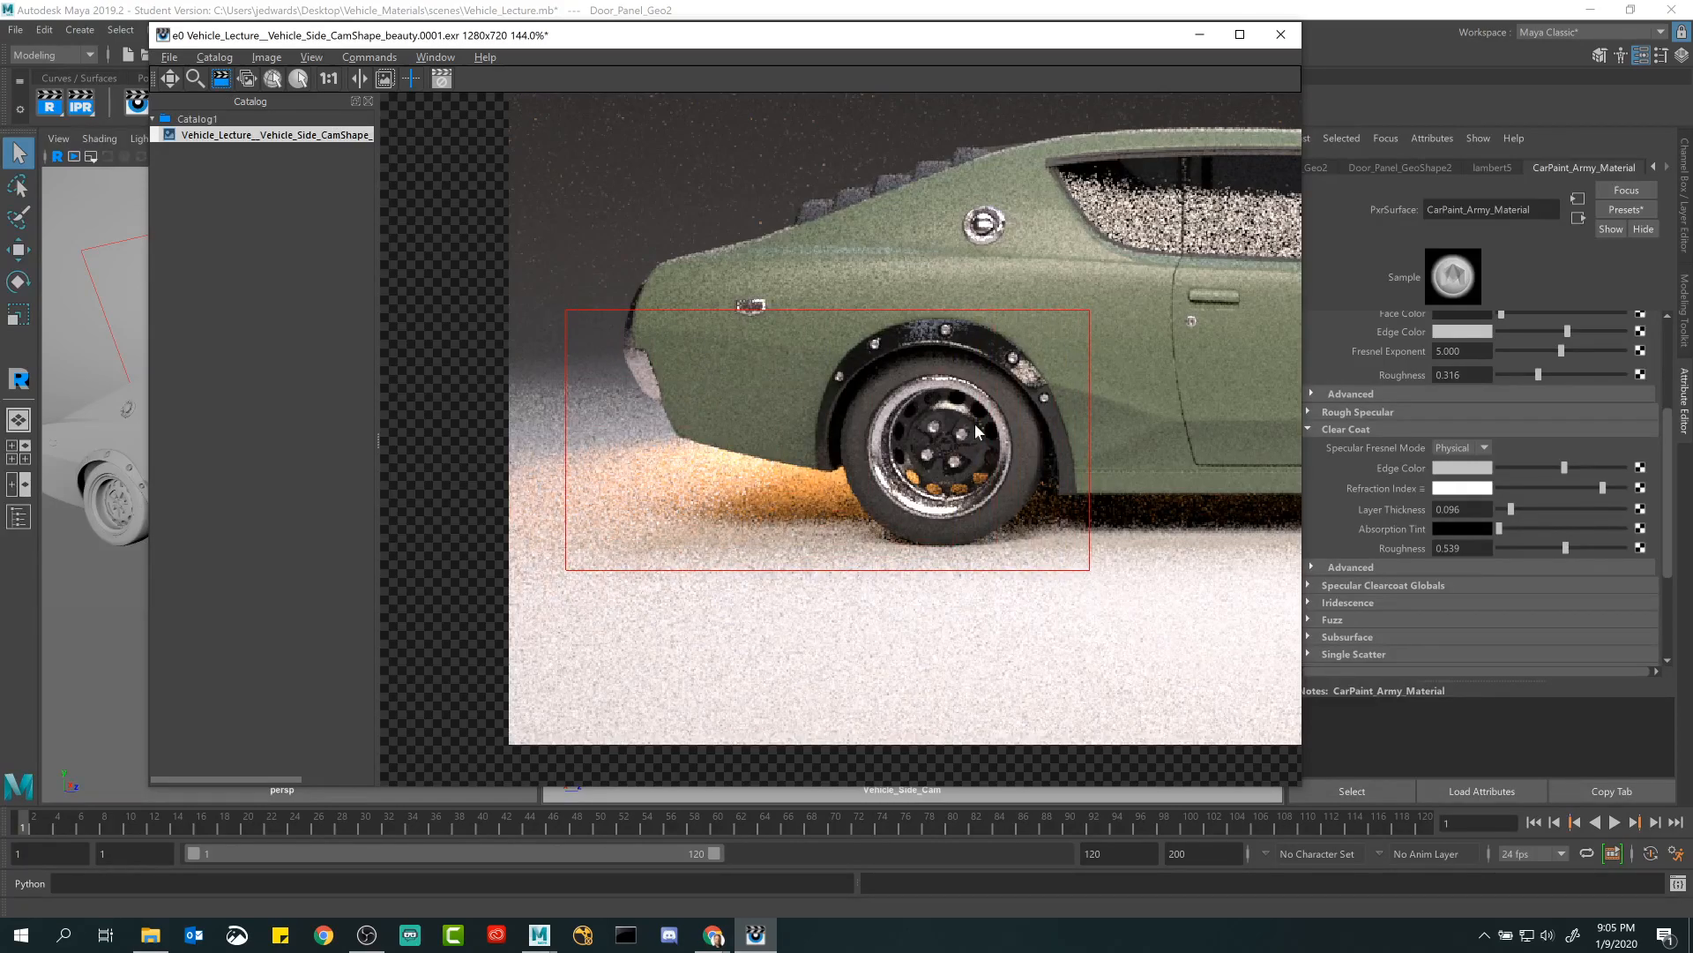
left_click_drag(937, 54, 1035, 72)
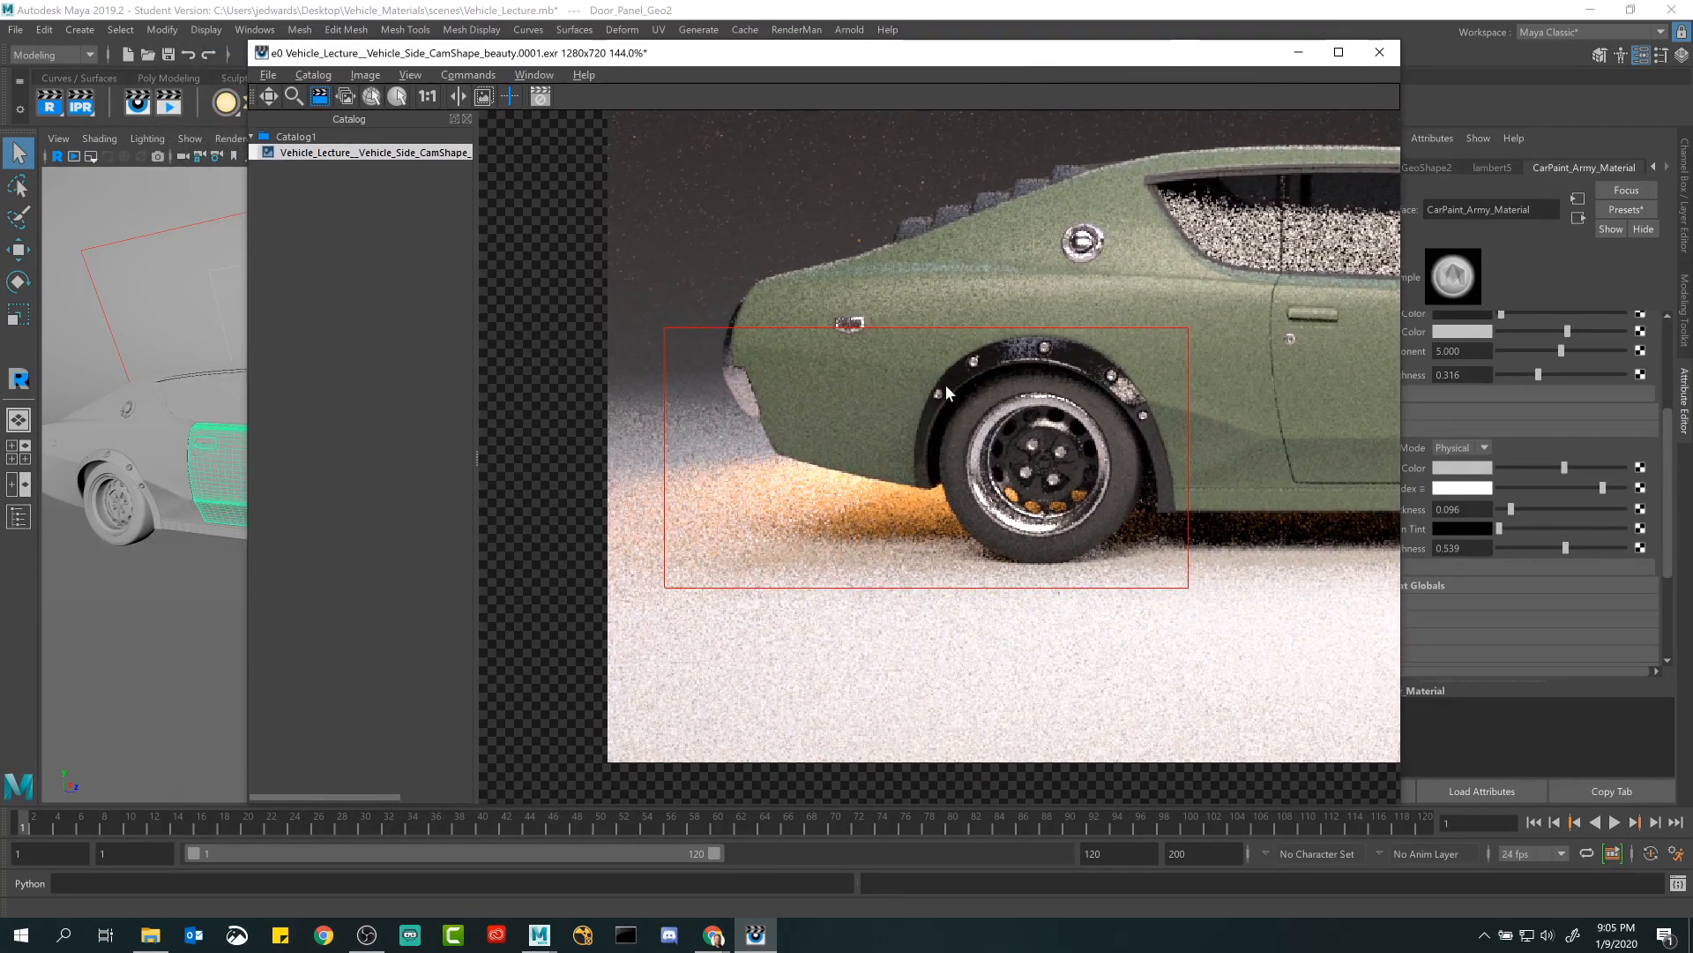
Render again only the cropped region around the car's rear wheel.
left_click(363, 75)
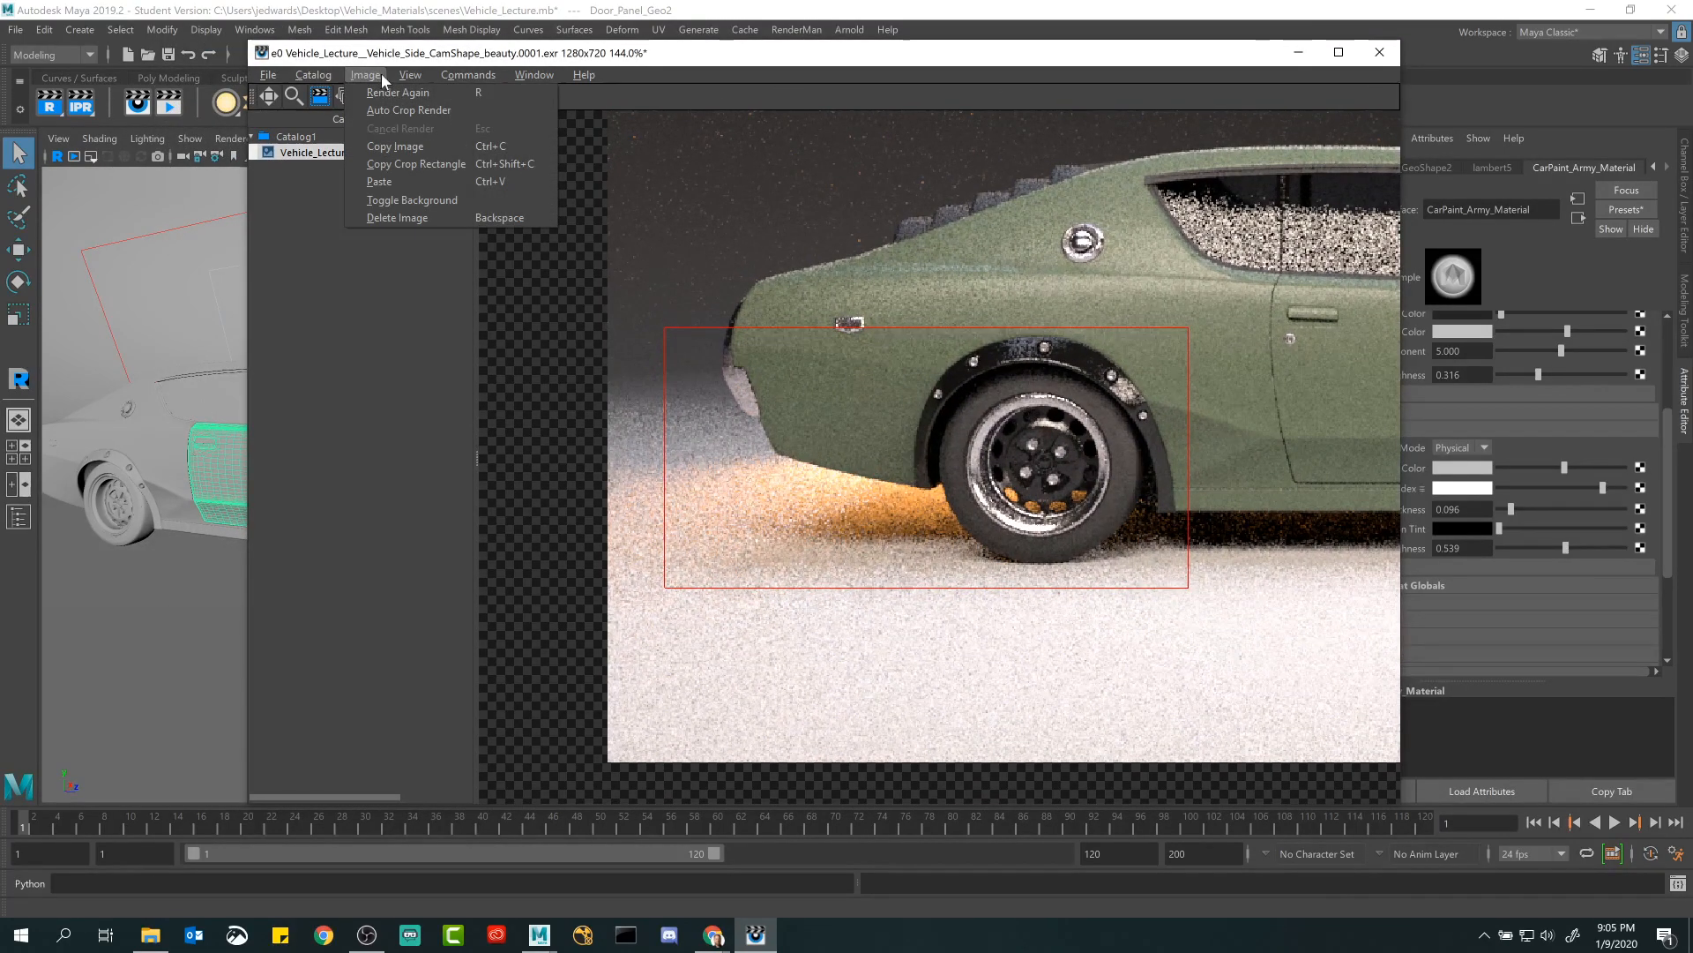
left_click(635, 56)
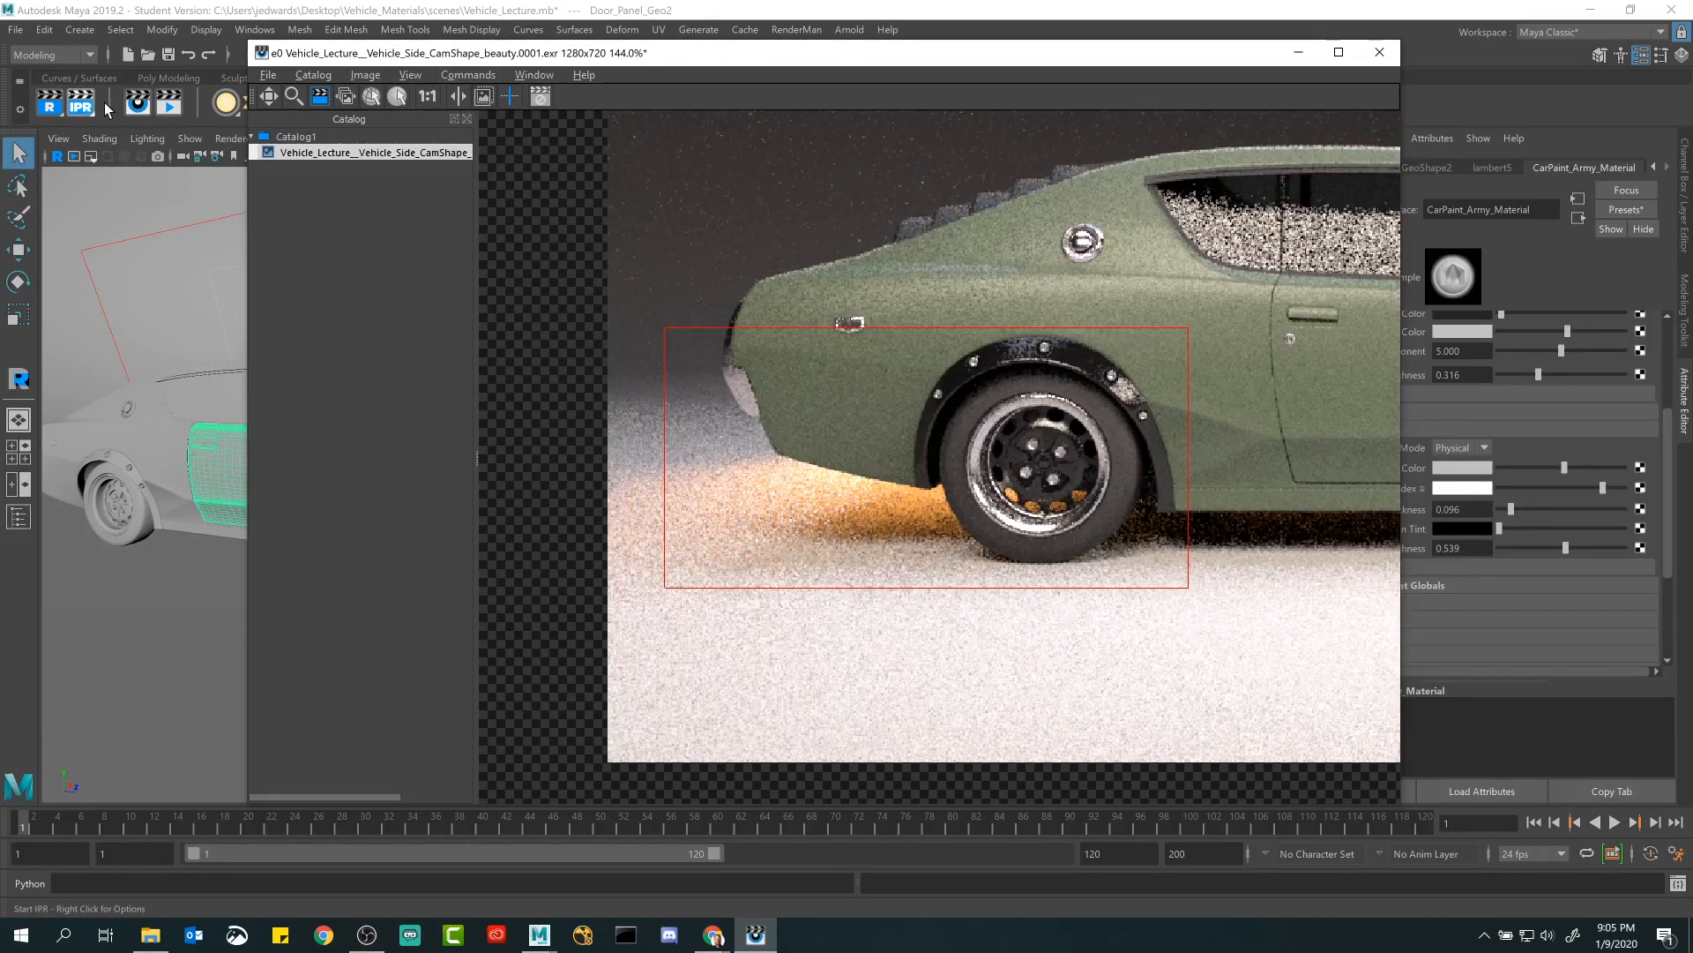
left_click(365, 75)
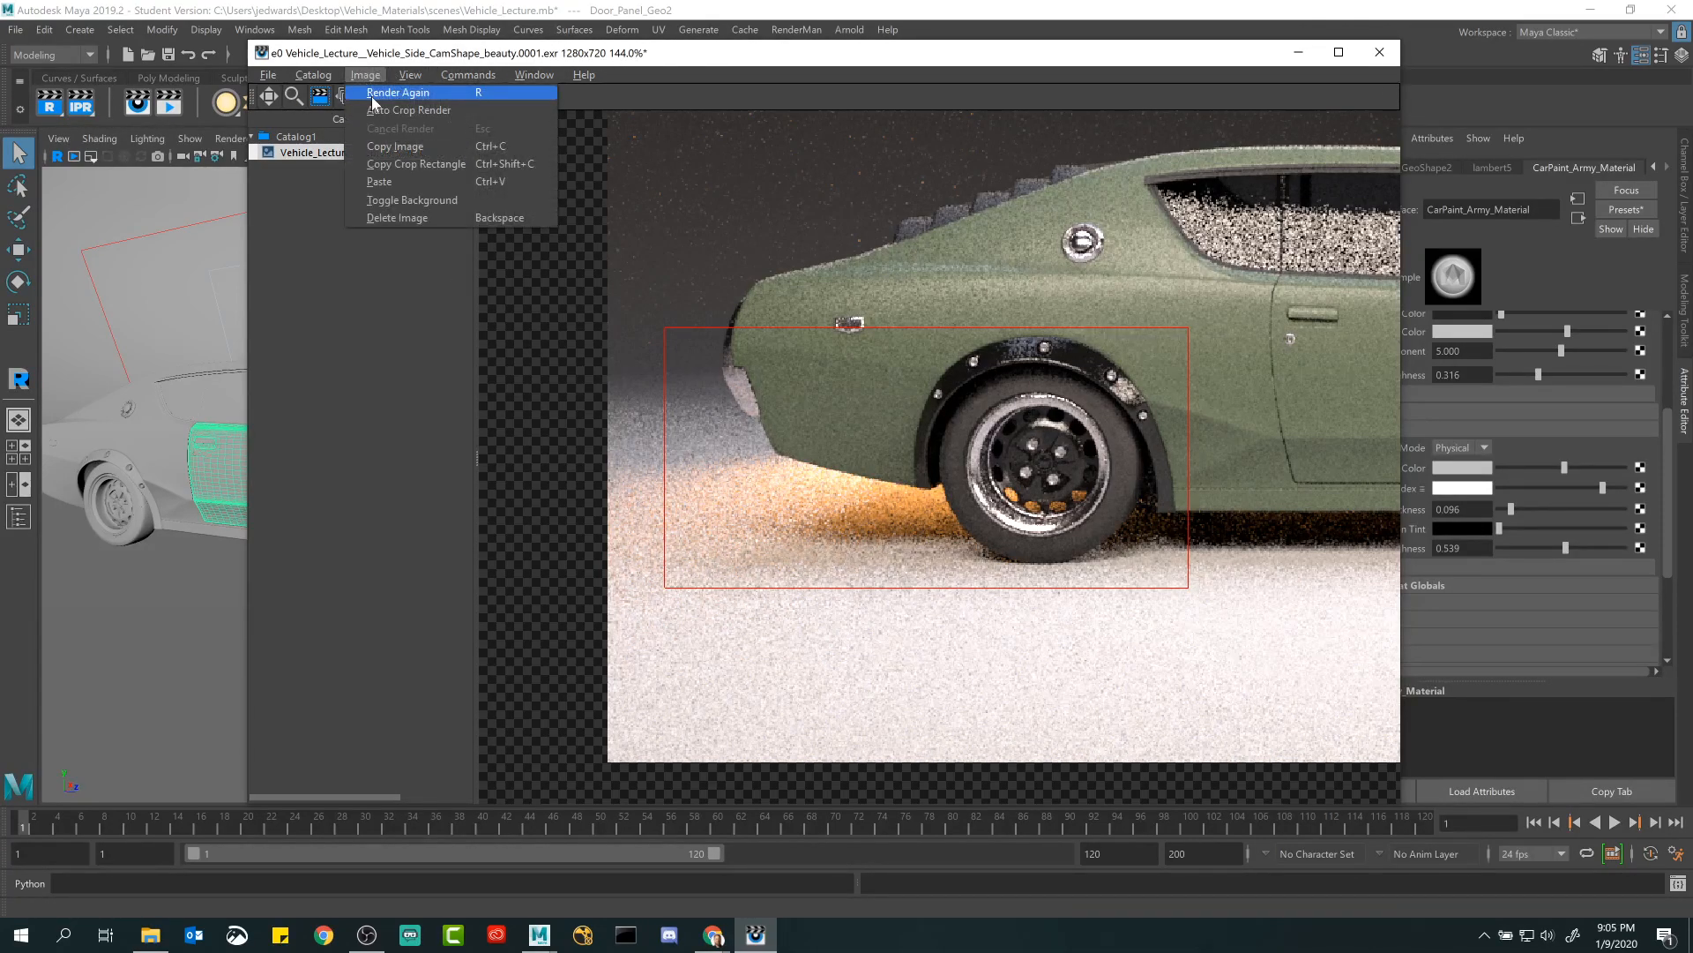
left_click(757, 54)
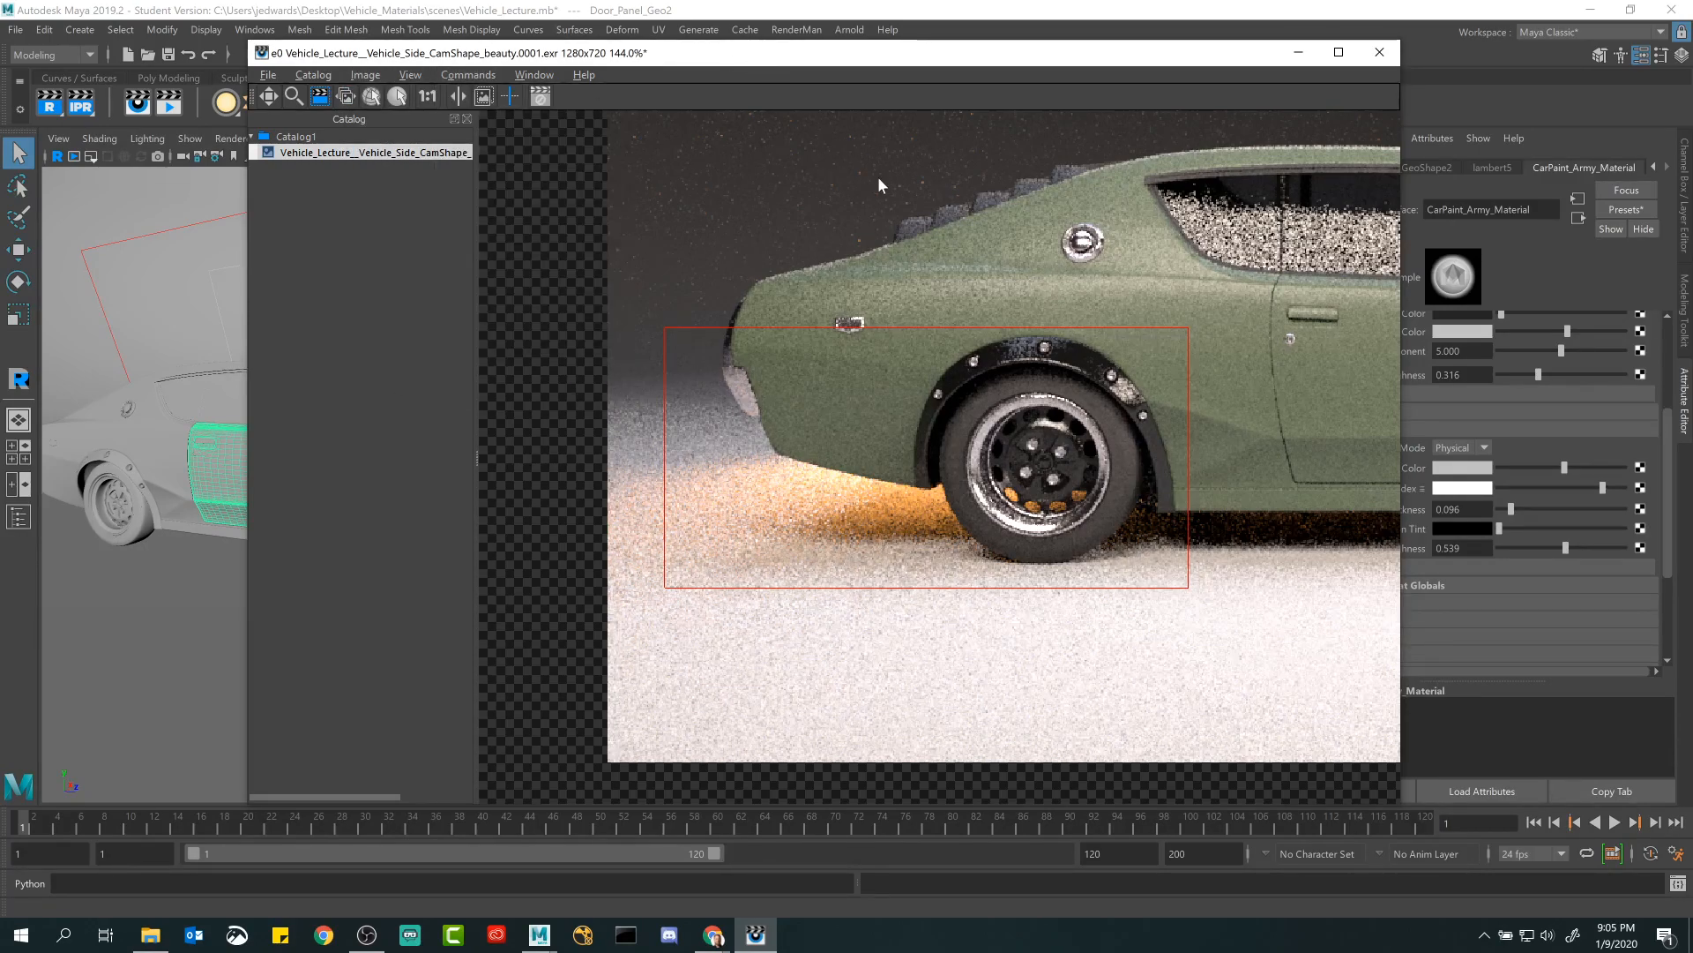
key("ctrl+r")
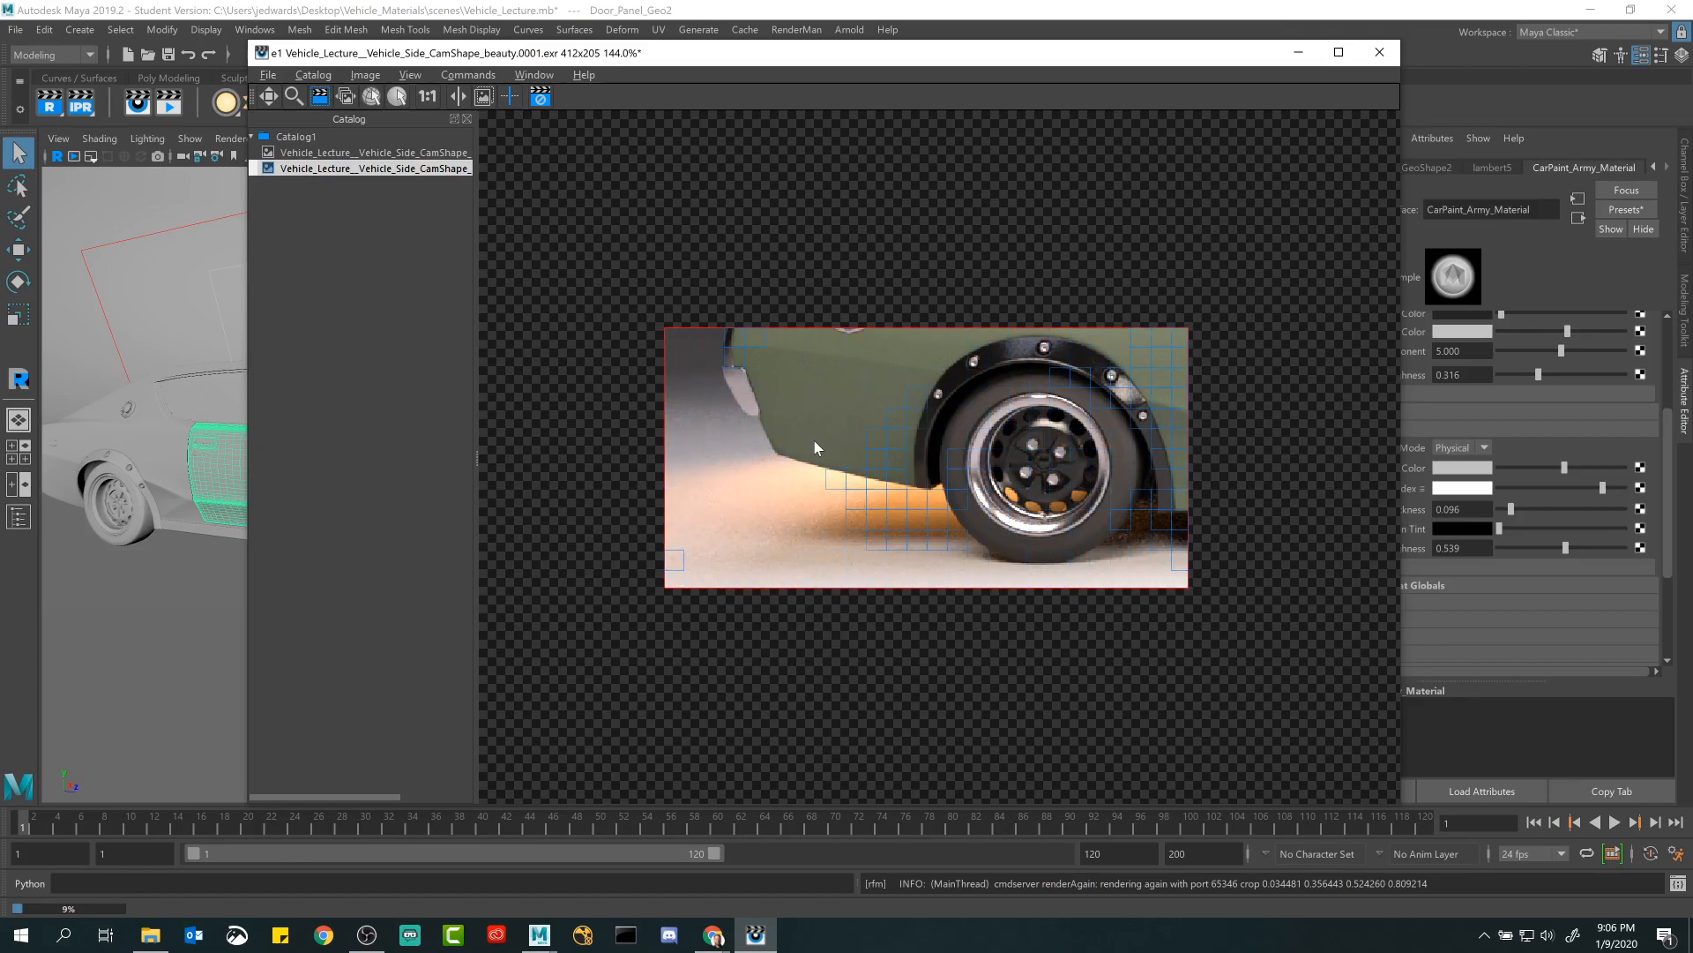
Stop the render, shrink the crop region to the orange-lit floor beside the rear tire, and render that area.
left_click(547, 96)
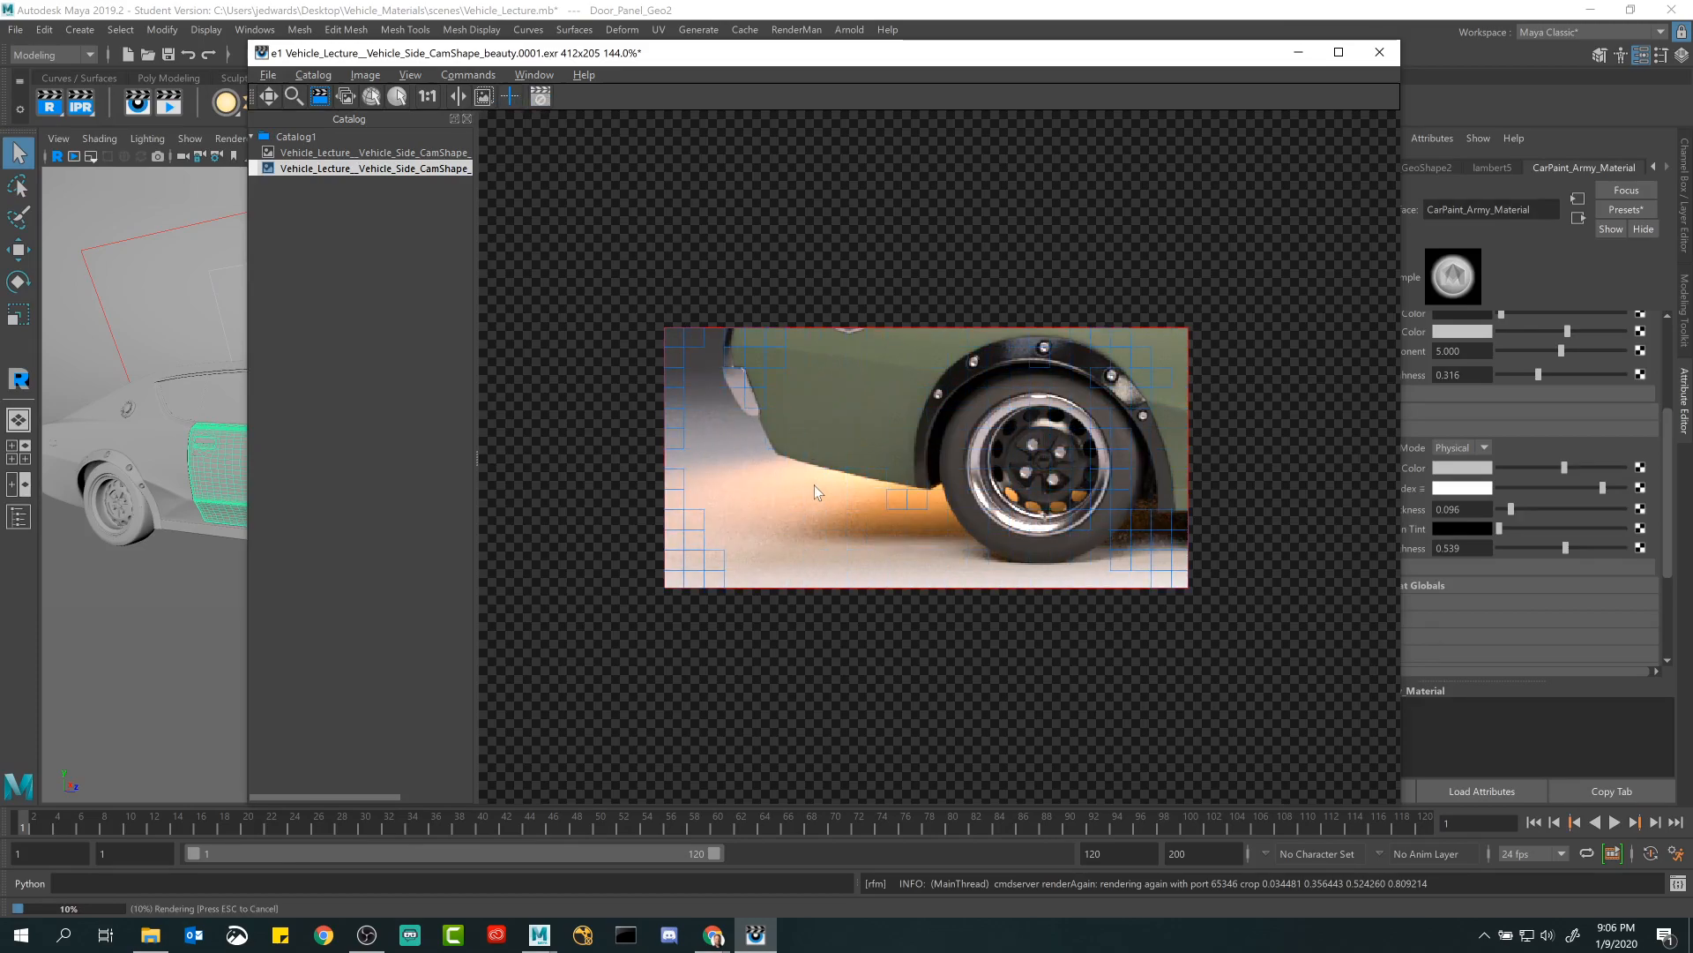
left_click_drag(1188, 426, 1004, 430)
left_click_drag(803, 326, 785, 463)
left_click_drag(665, 515, 807, 519)
left_click_drag(888, 590, 894, 556)
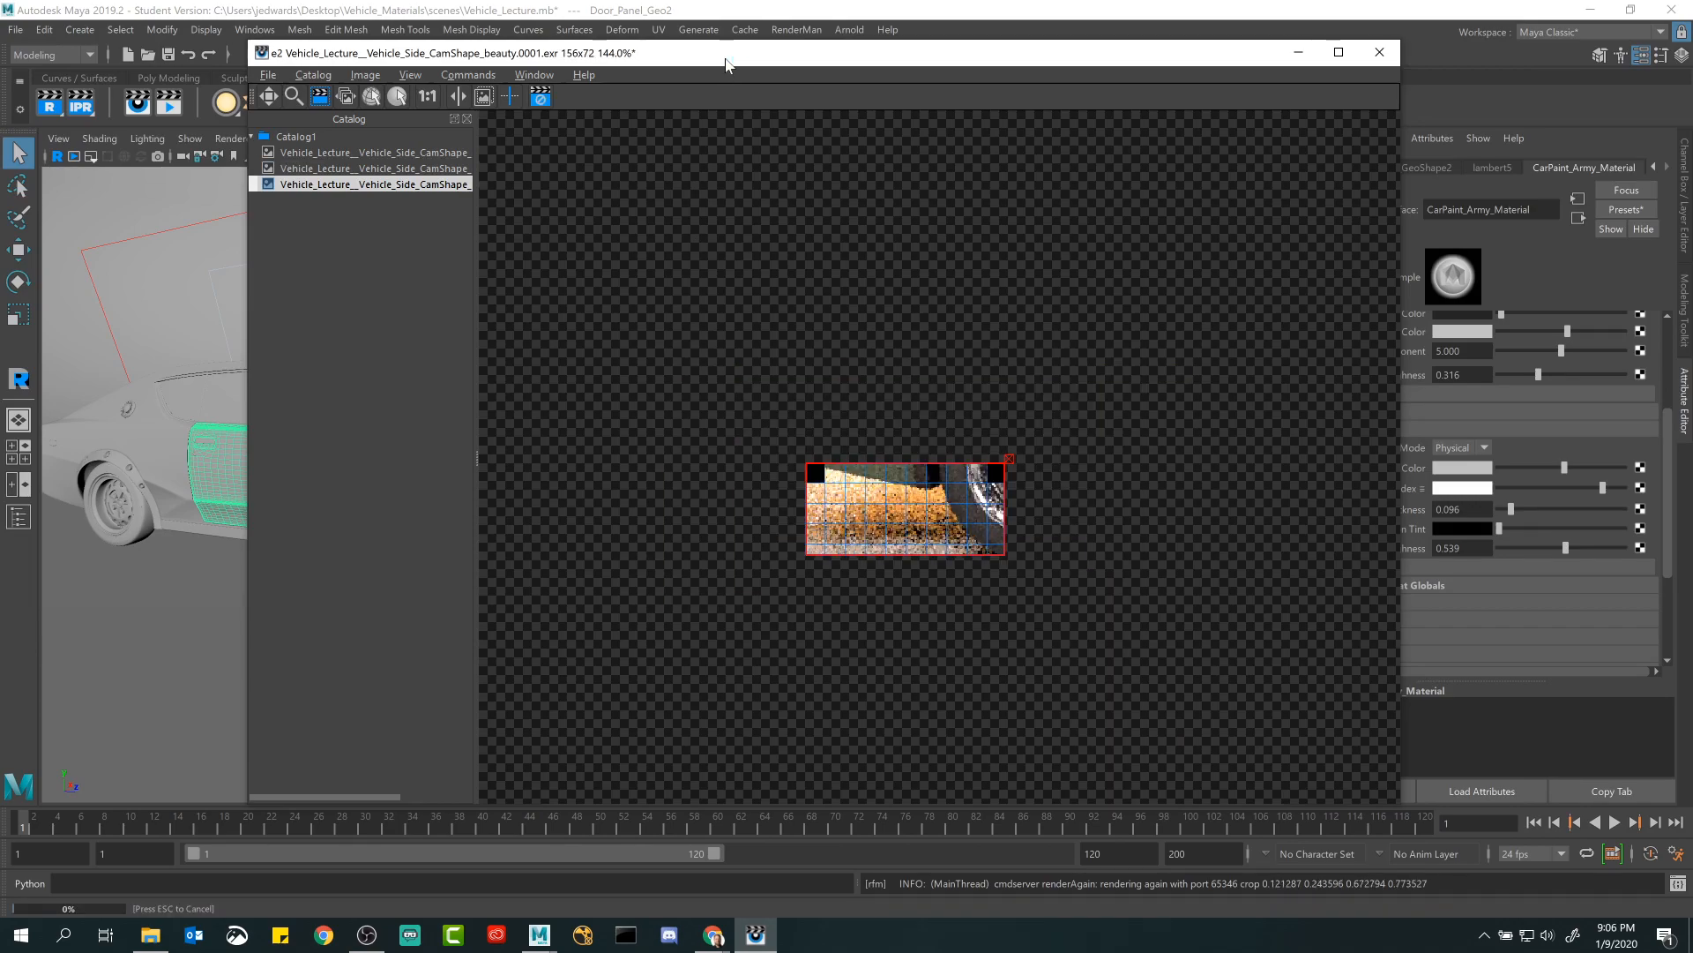
Examine the noise in the cropped render of the orange-lit floor and tire as it refines.
scroll(875, 542, "up", 5)
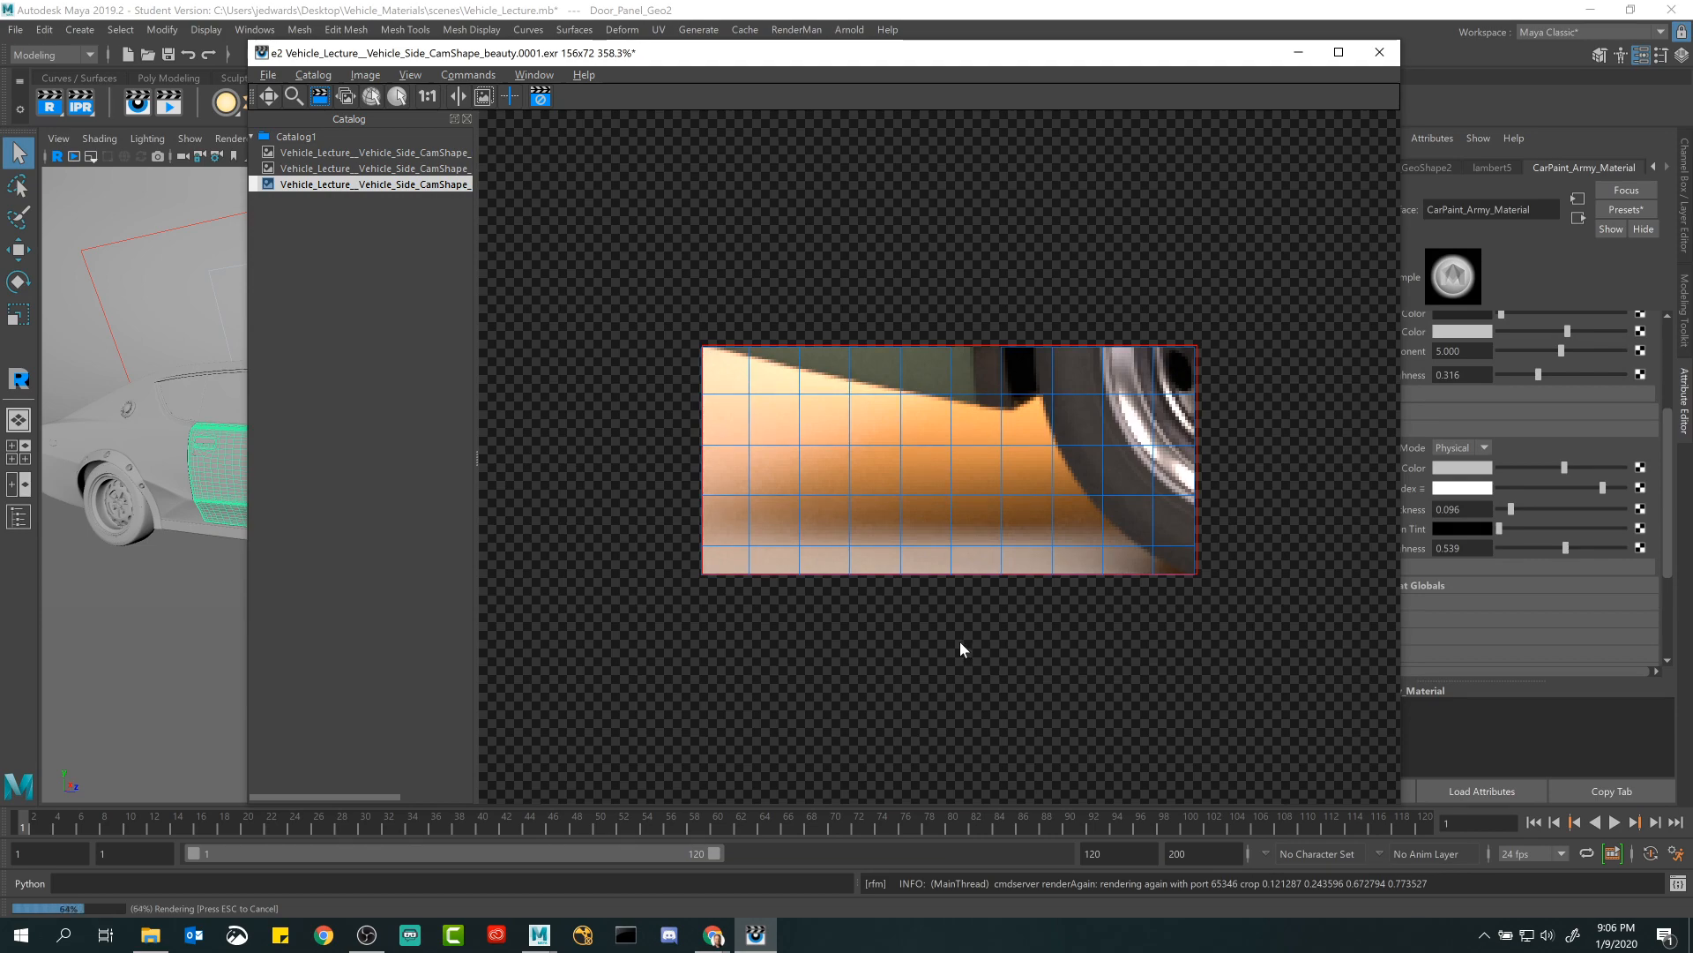
scroll(960, 642, "down", 2)
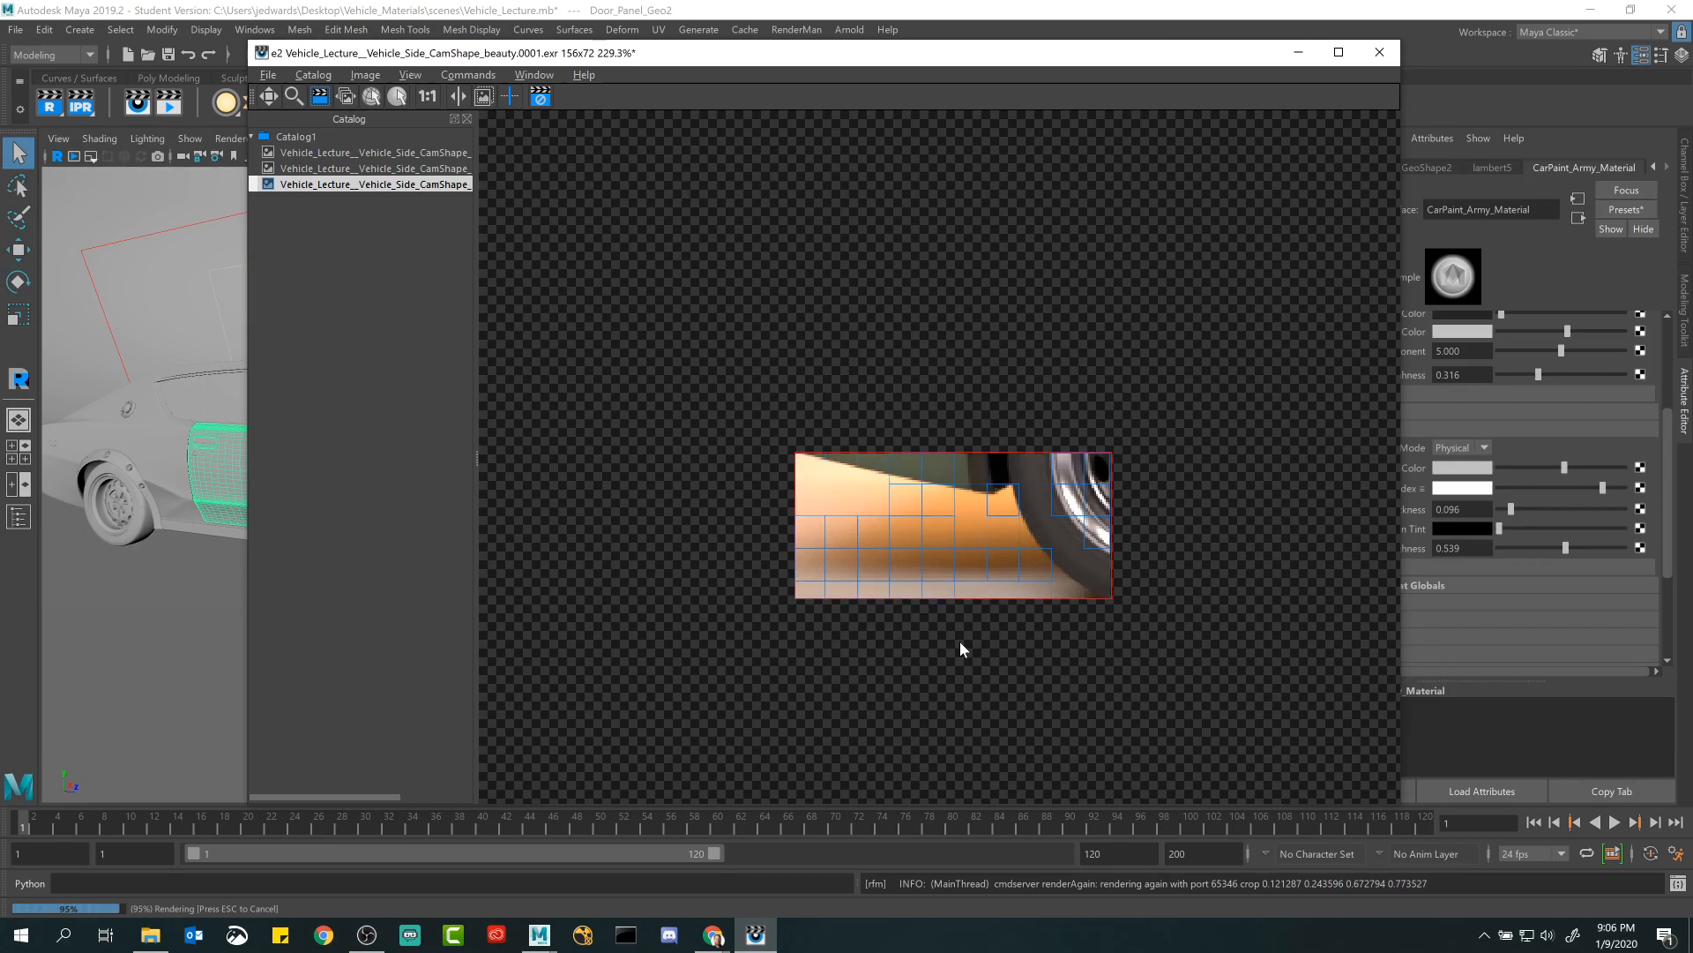
scroll(960, 649, "up", 1)
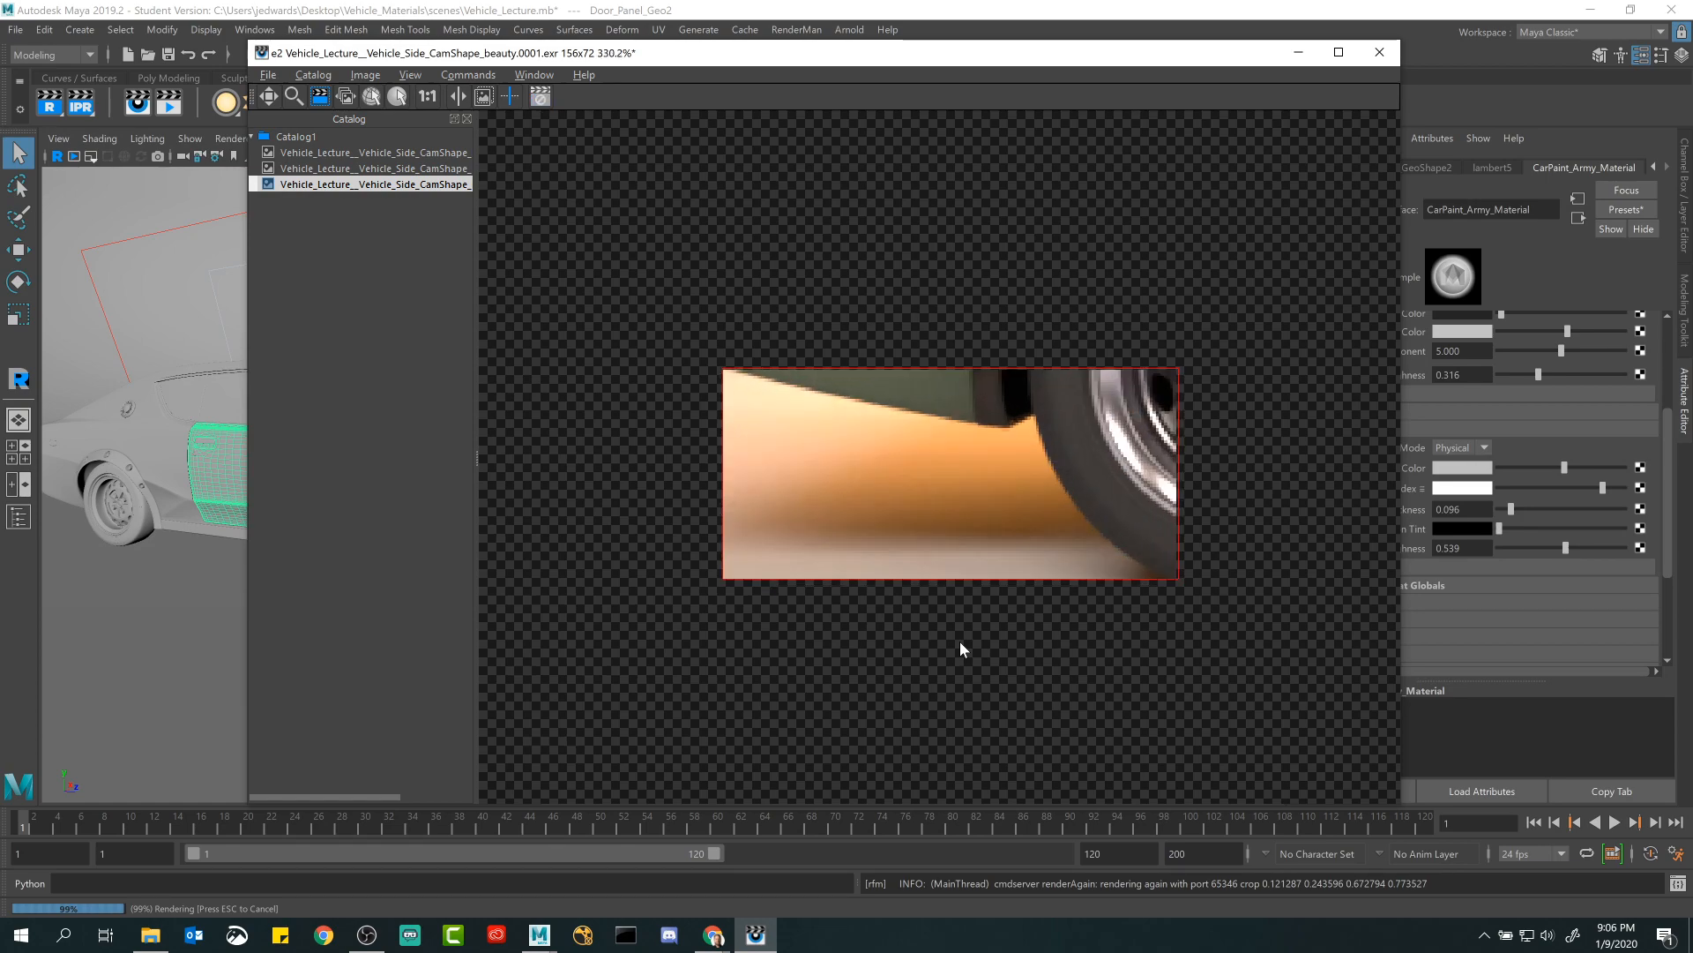
scroll(960, 650, "down", 1)
scroll(960, 649, "up", 1)
scroll(960, 649, "up", 1)
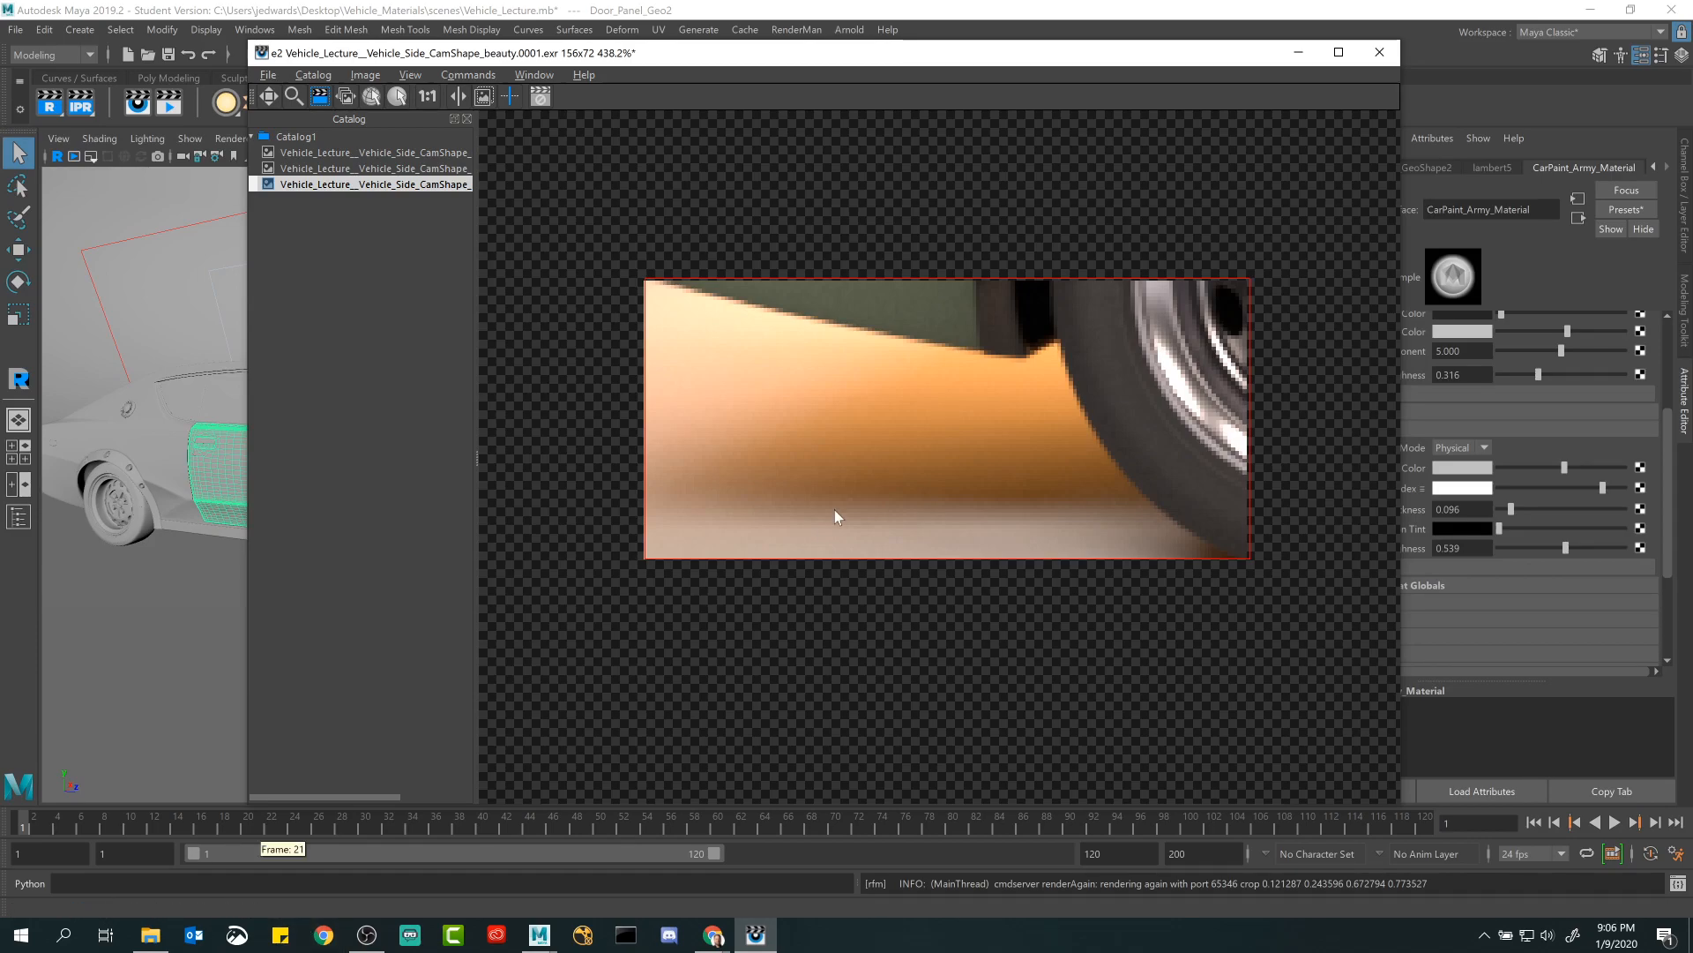
scroll(905, 458, "down", 3)
Delete the two cropped test renders from the catalog, keeping the full side view render.
left_click(400, 182)
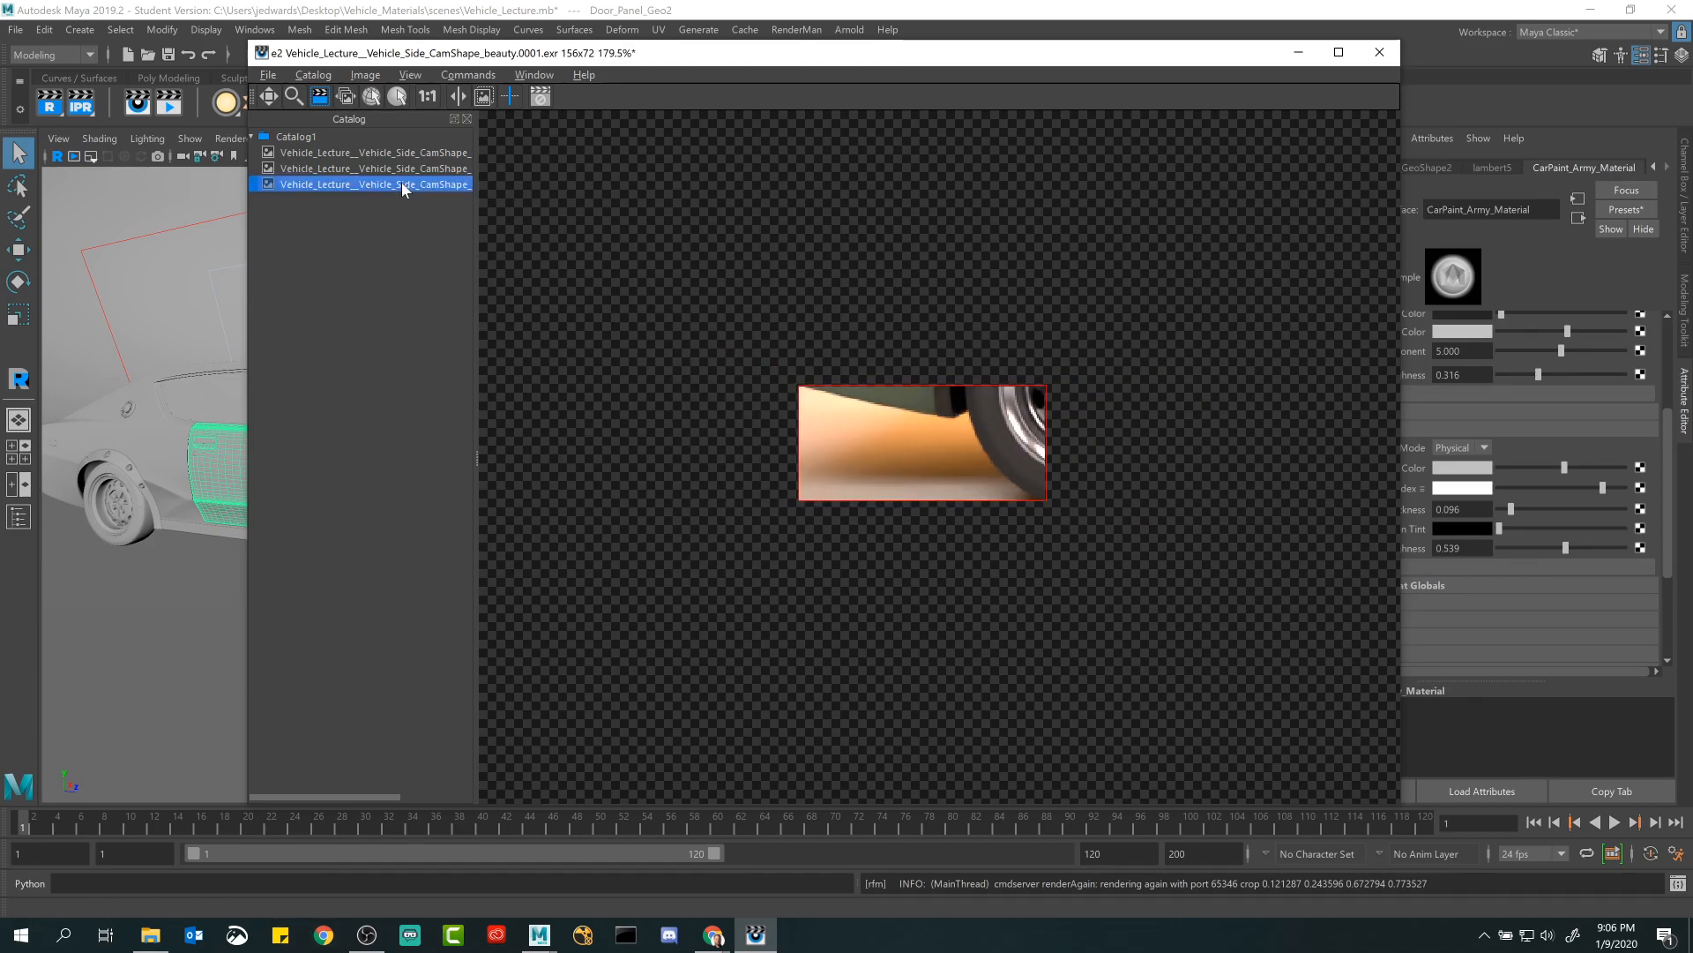
key("Delete")
key("Delete")
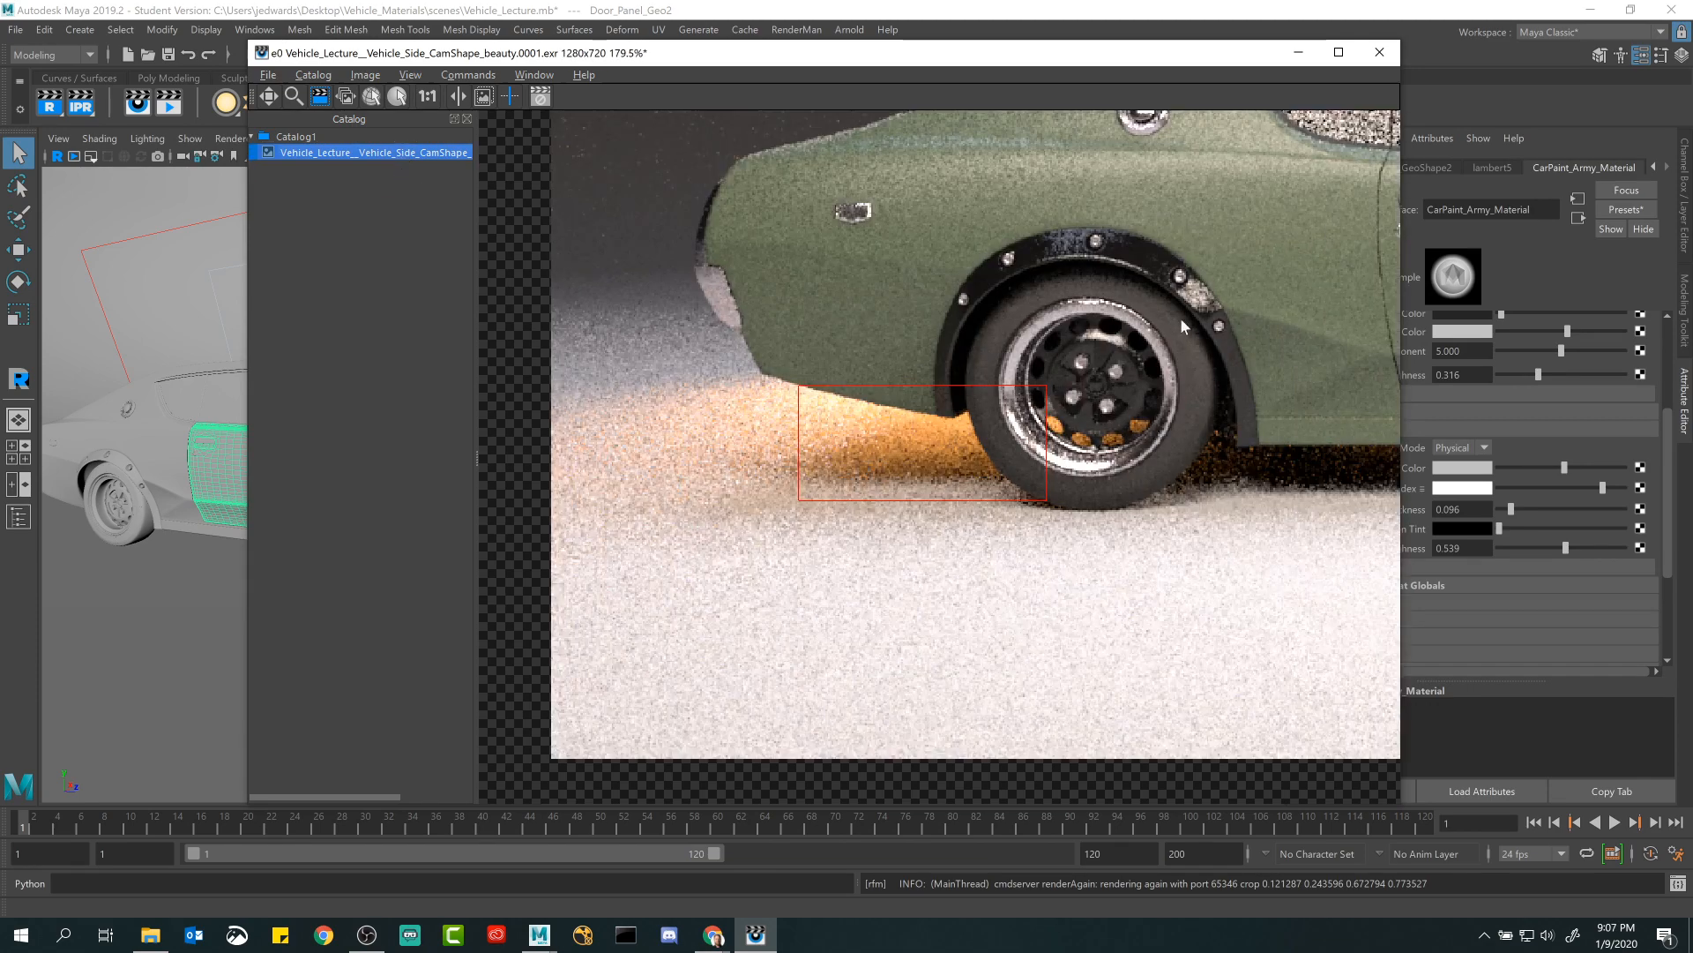
Pan to the car's side windows, move the crop region onto the rear side window, and render that area.
scroll(1098, 371, "down", 2)
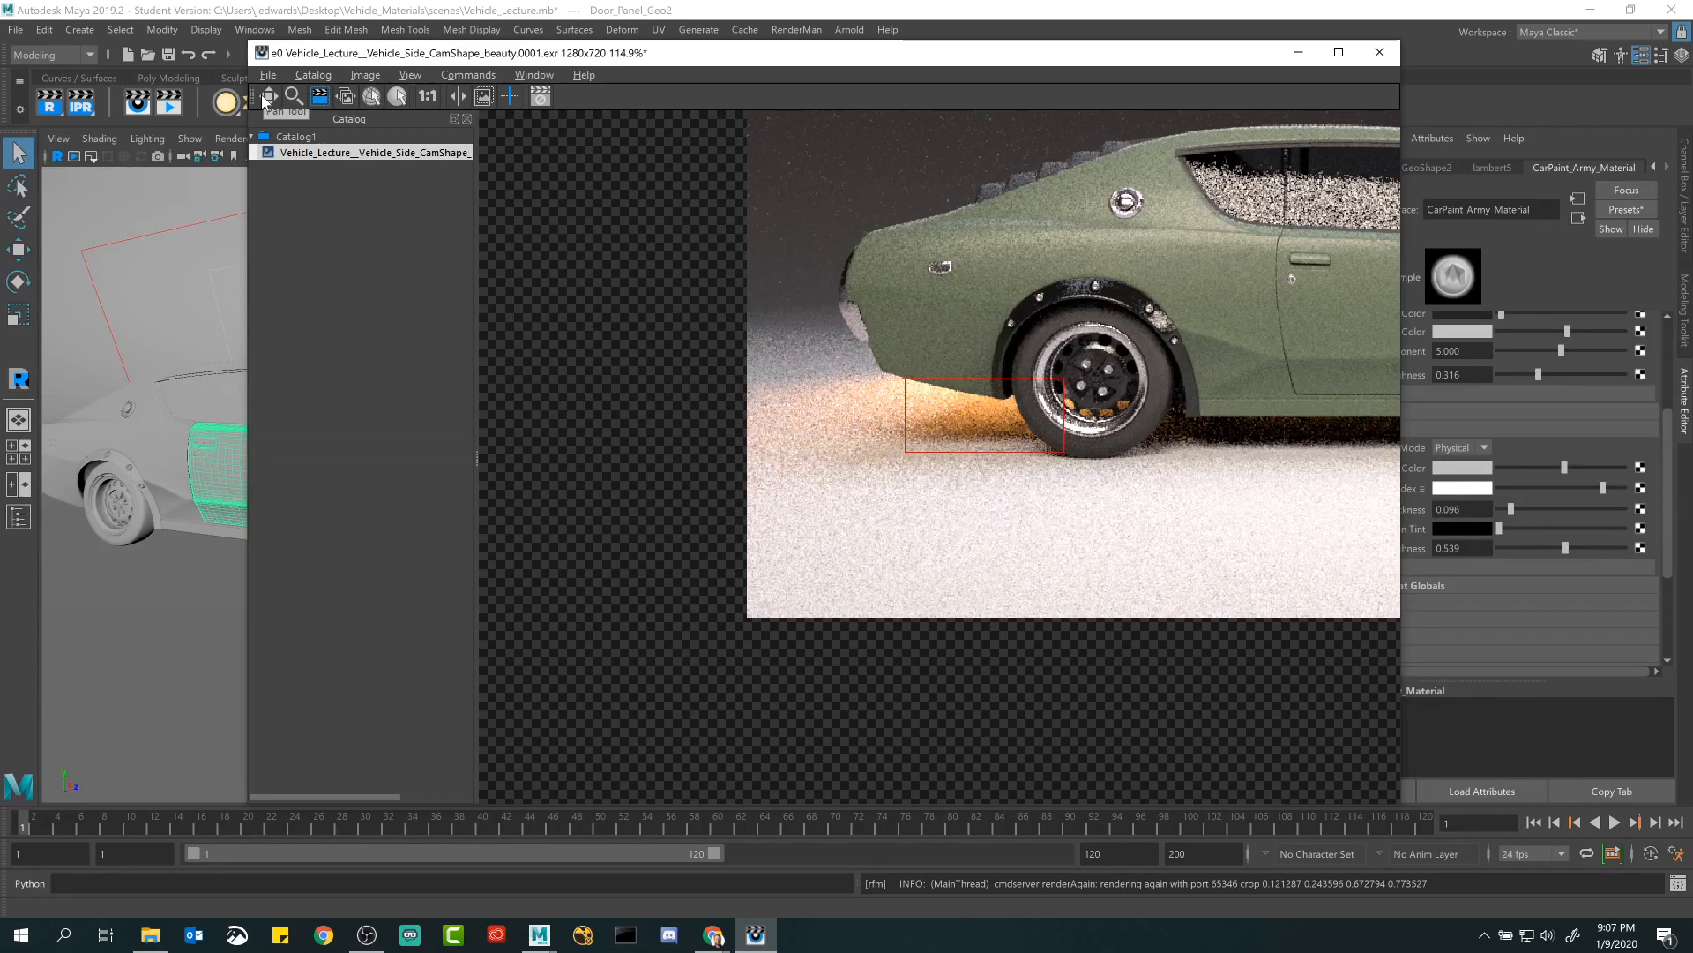
left_click(270, 96)
left_click_drag(940, 331, 733, 379)
left_click(322, 97)
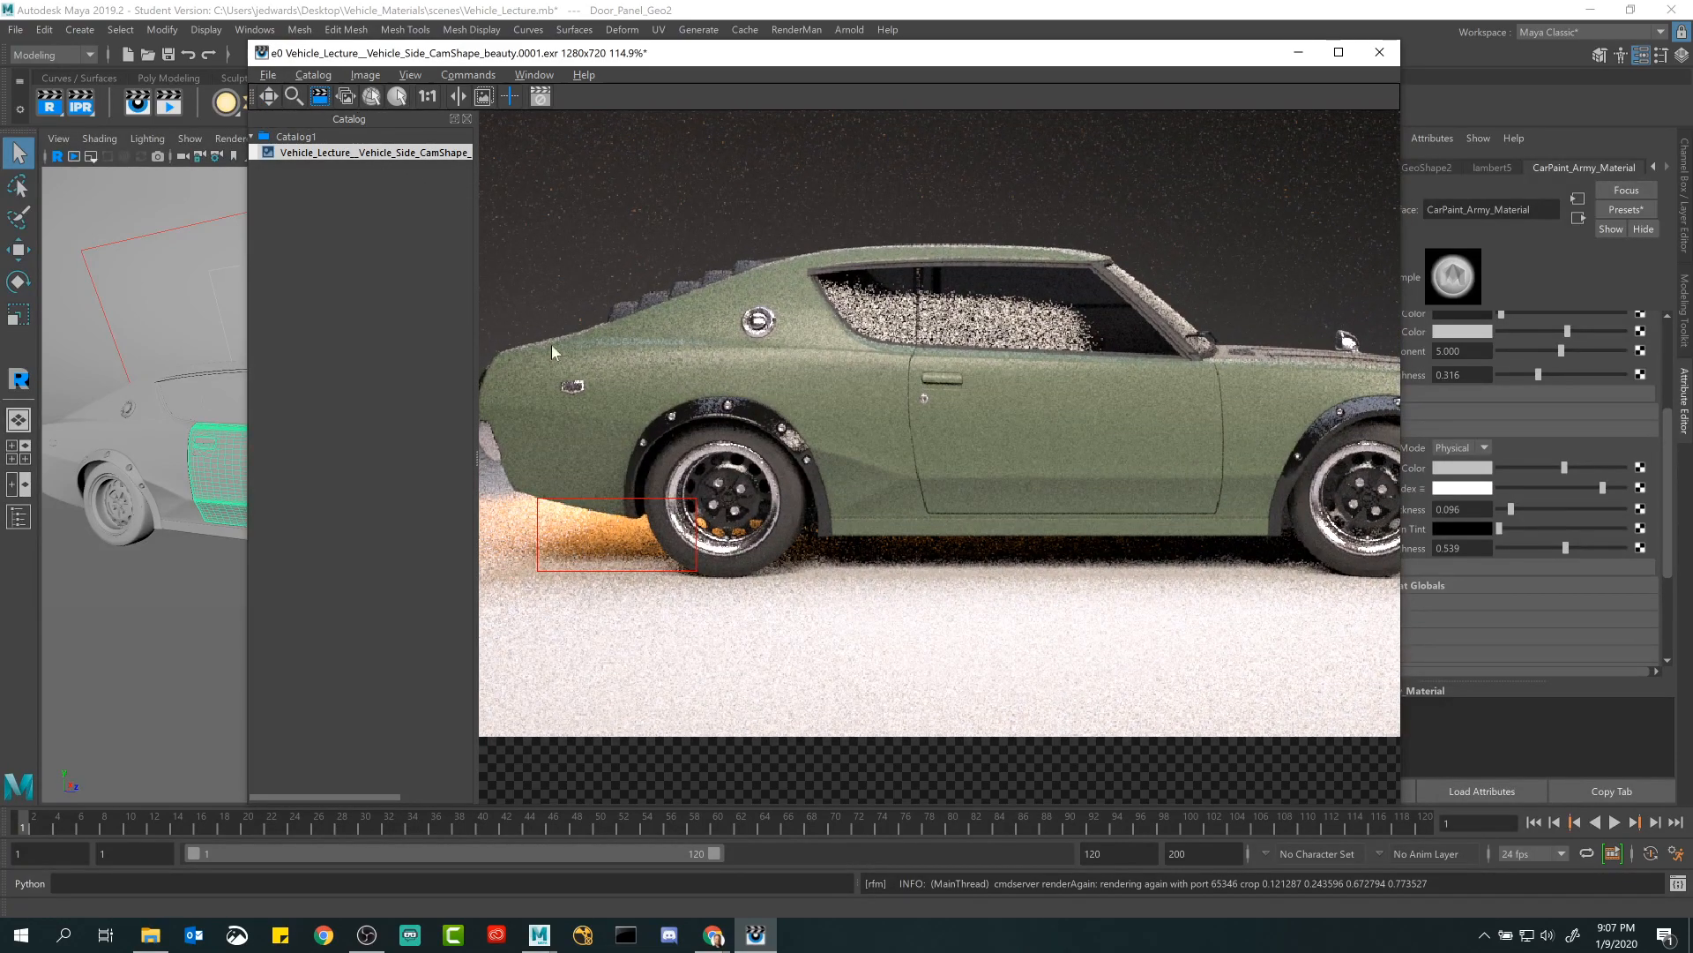
left_click_drag(805, 264, 965, 338)
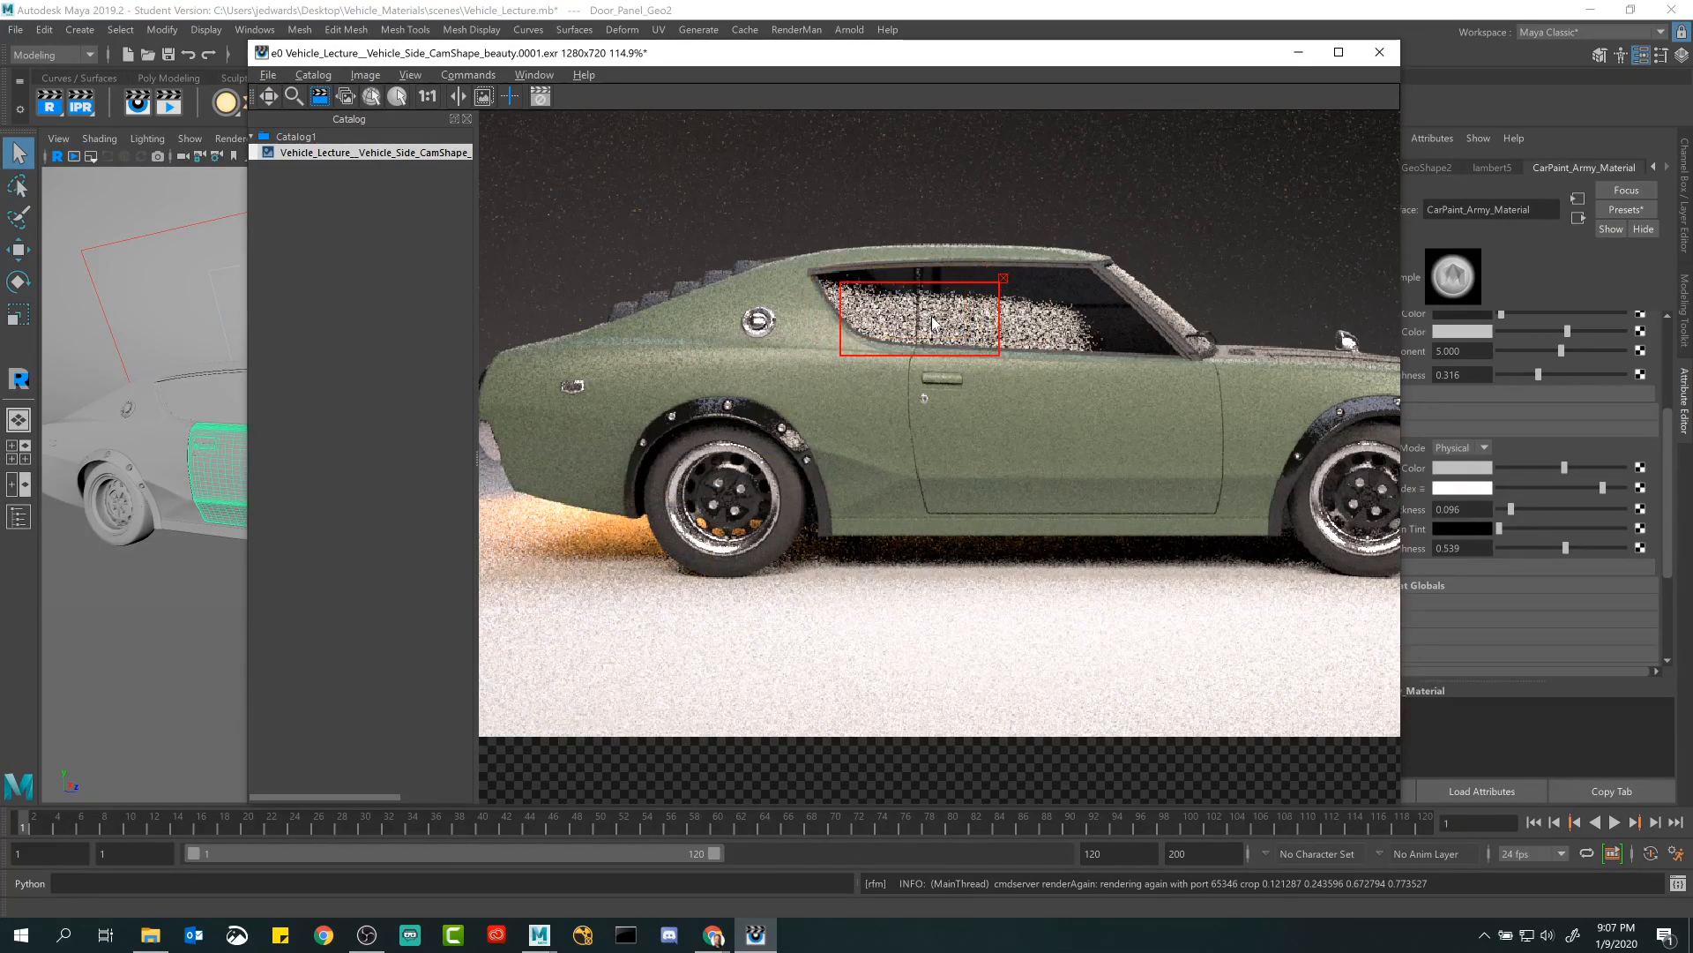
Examine the cropped window render for noise up close and at 1:1 size.
scroll(1000, 378, "up", 4)
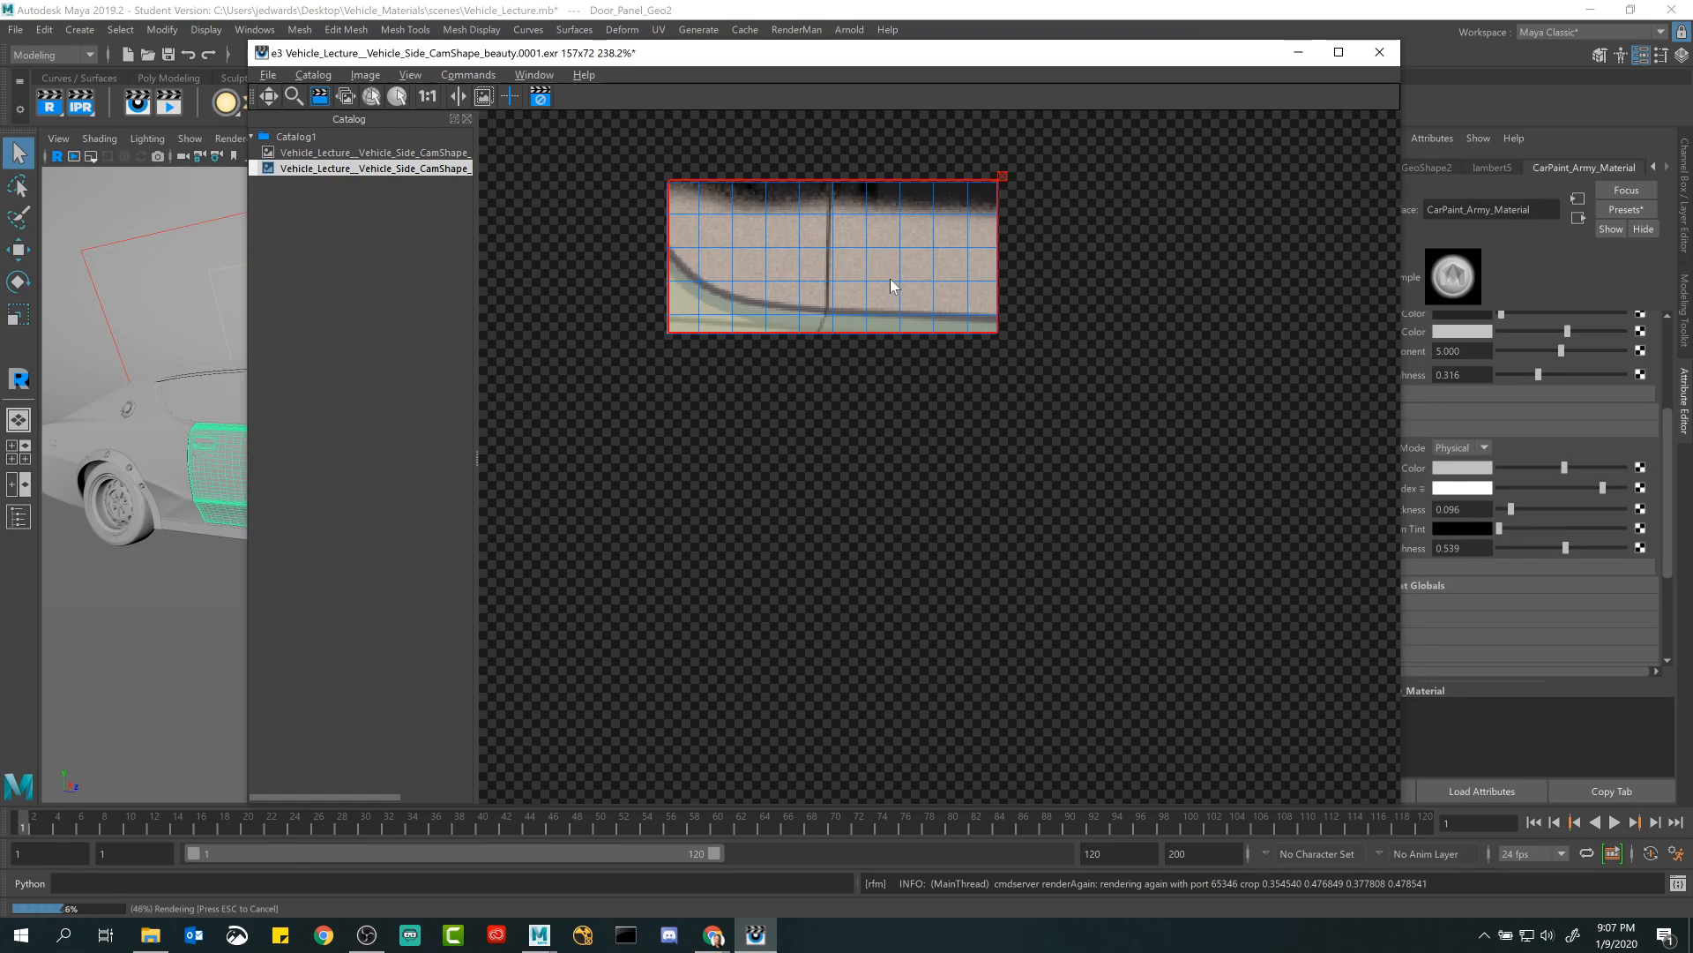
scroll(873, 234, "up", 3)
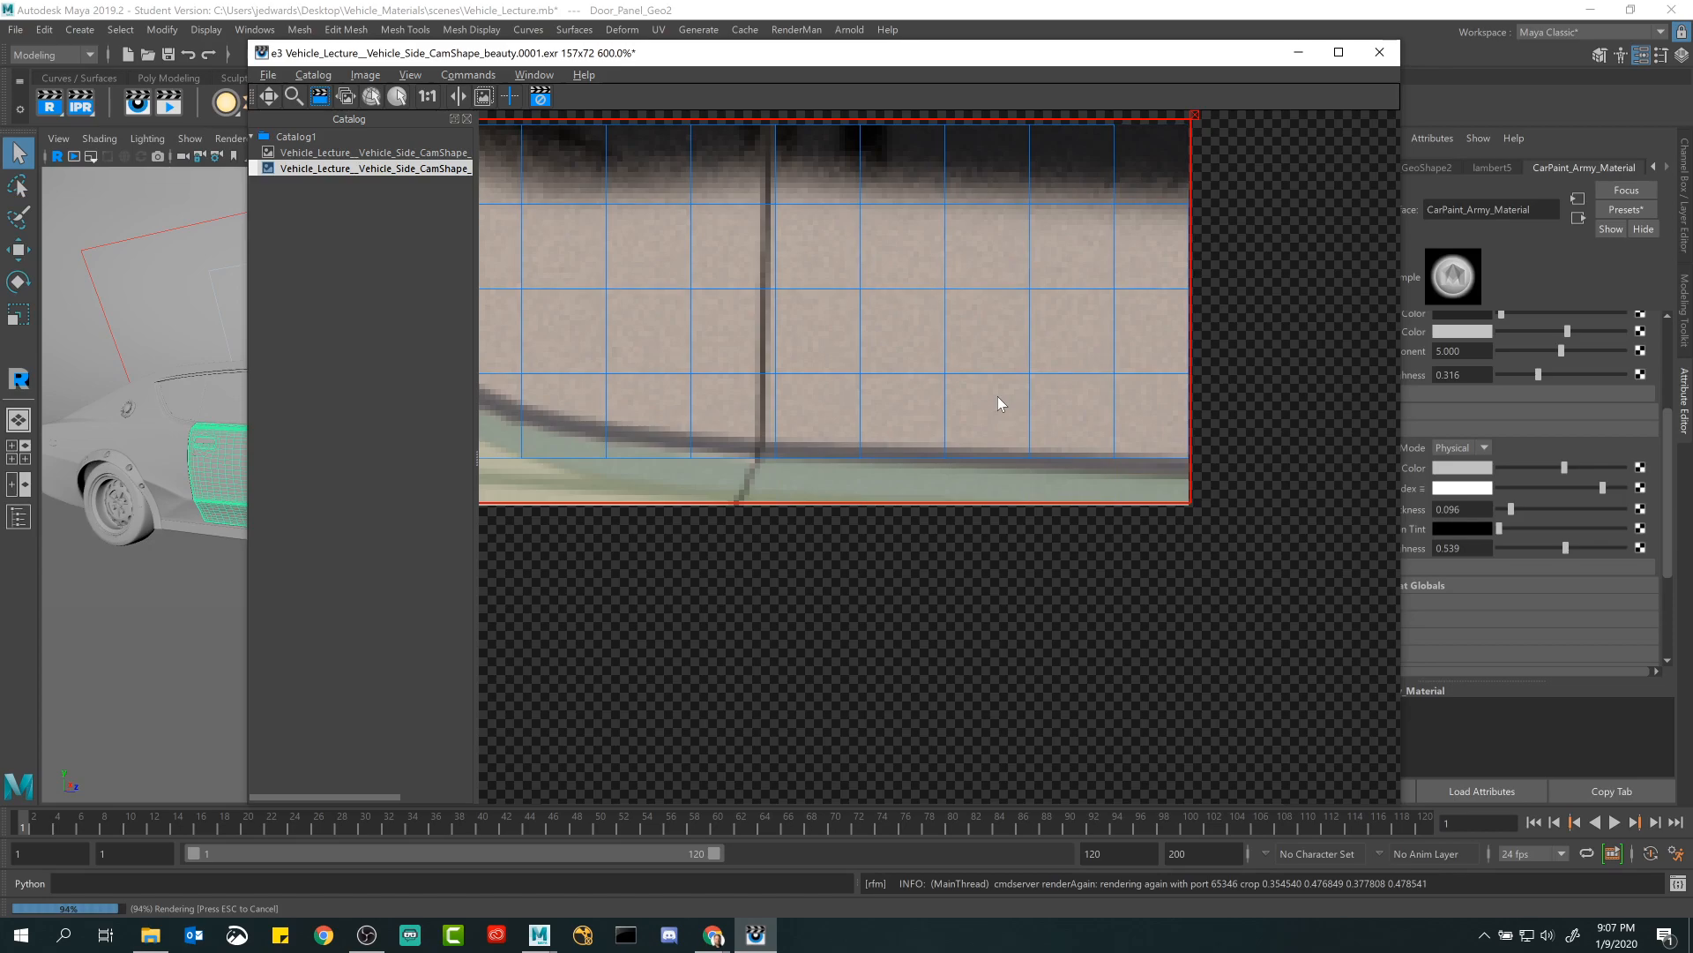
scroll(997, 395, "down", 3)
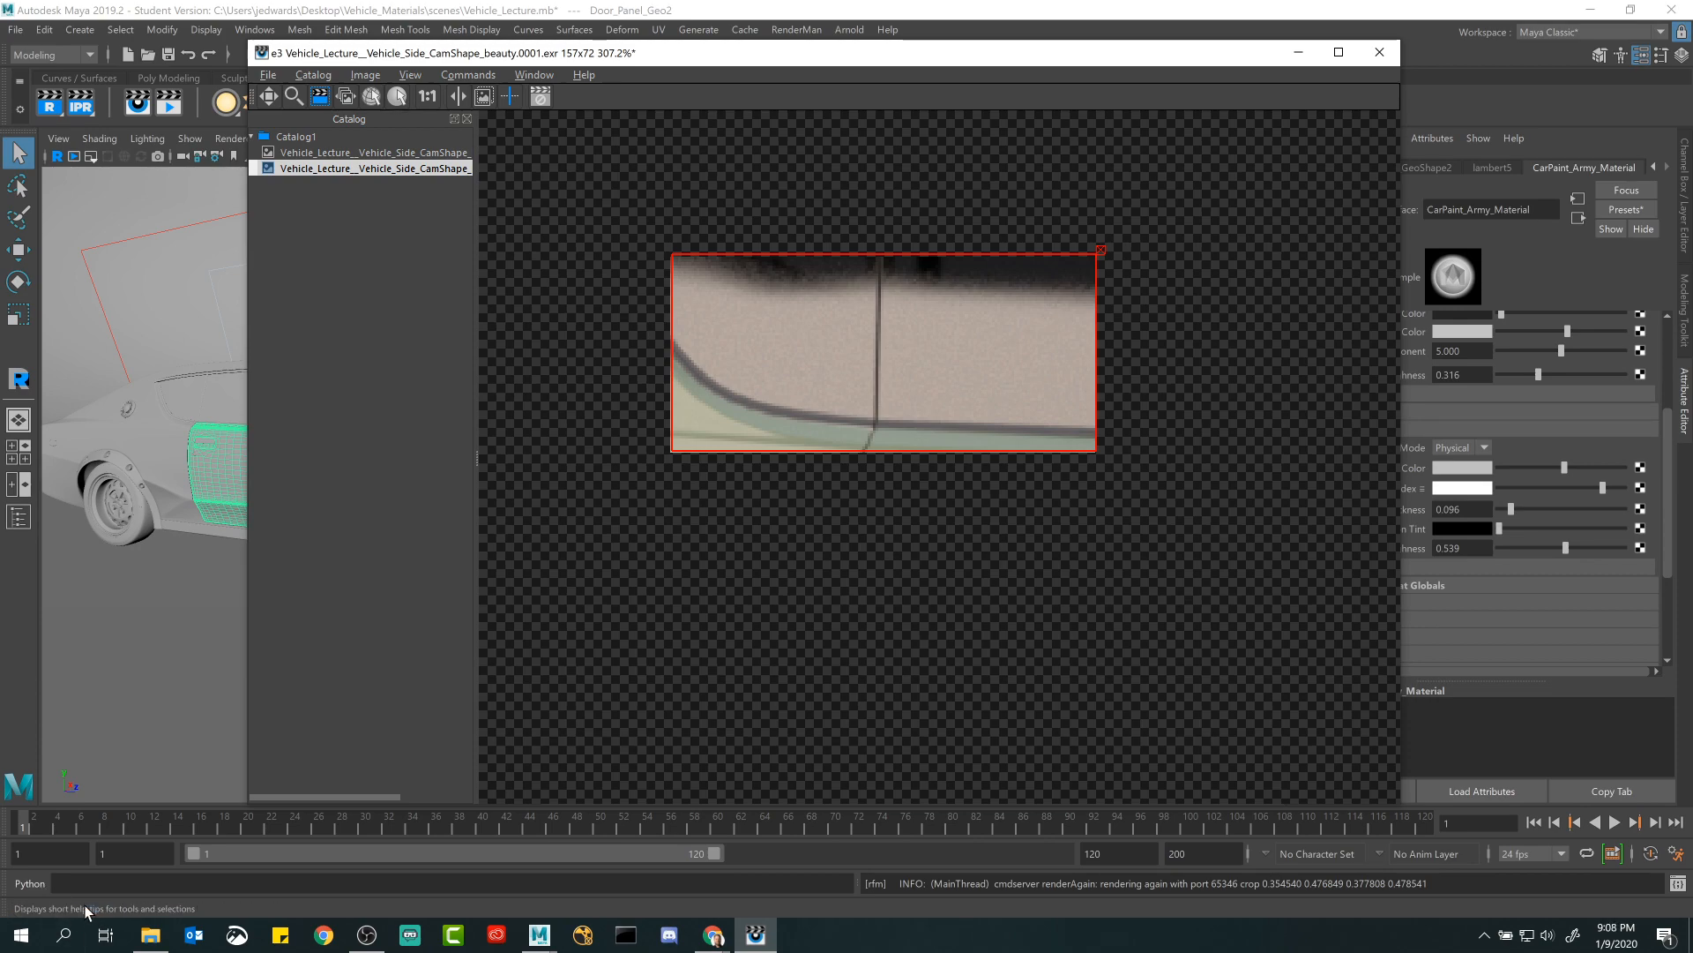
left_click(427, 95)
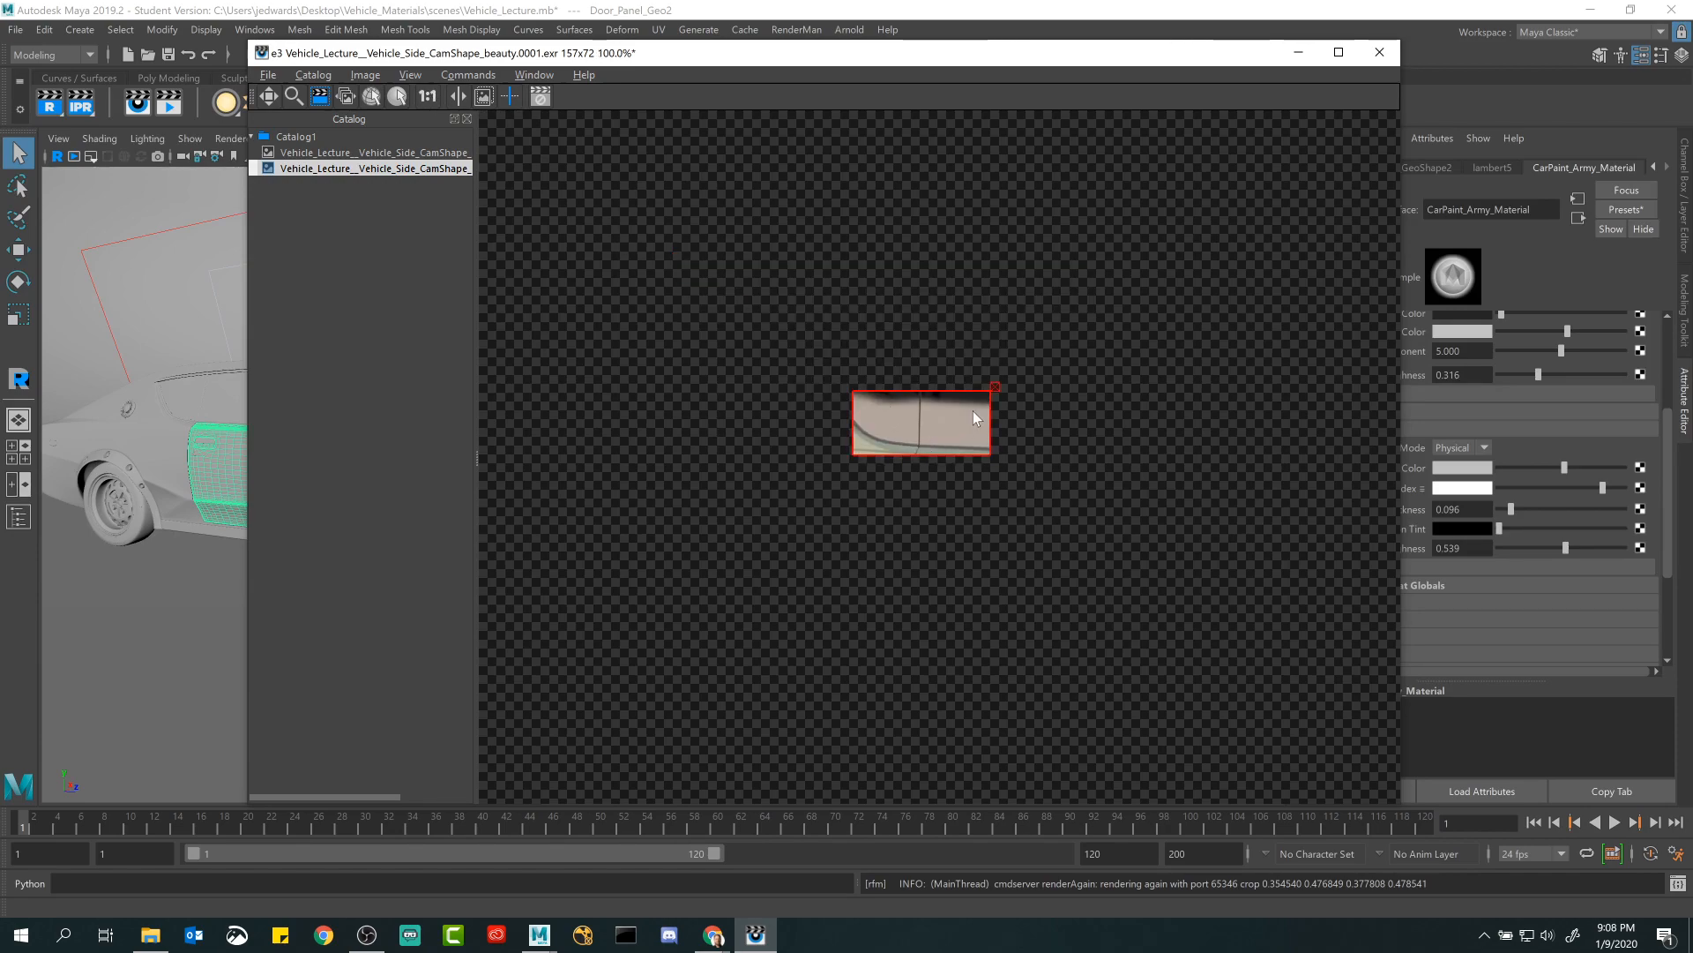
Compare the cropped window render with the full side view render, finishing on the whole car.
left_click(322, 154)
left_click(329, 169)
left_click(337, 160)
left_click(340, 168)
left_click(344, 155)
left_click(344, 170)
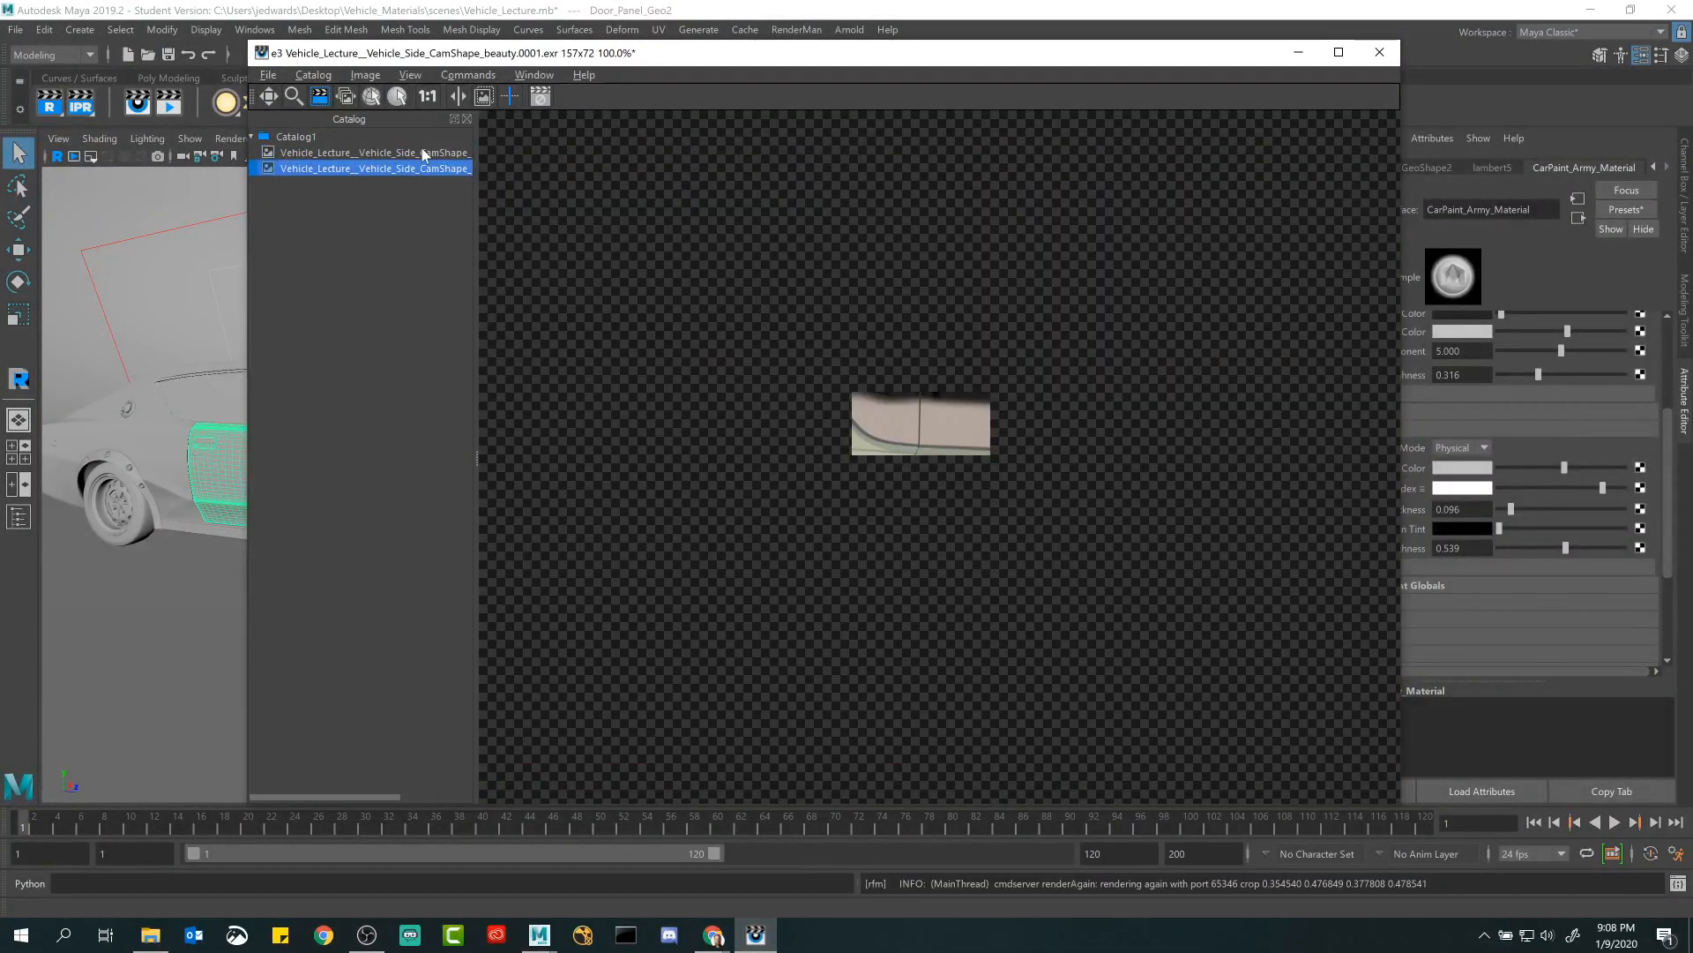
left_click(427, 154)
scroll(1026, 289, "down", 3)
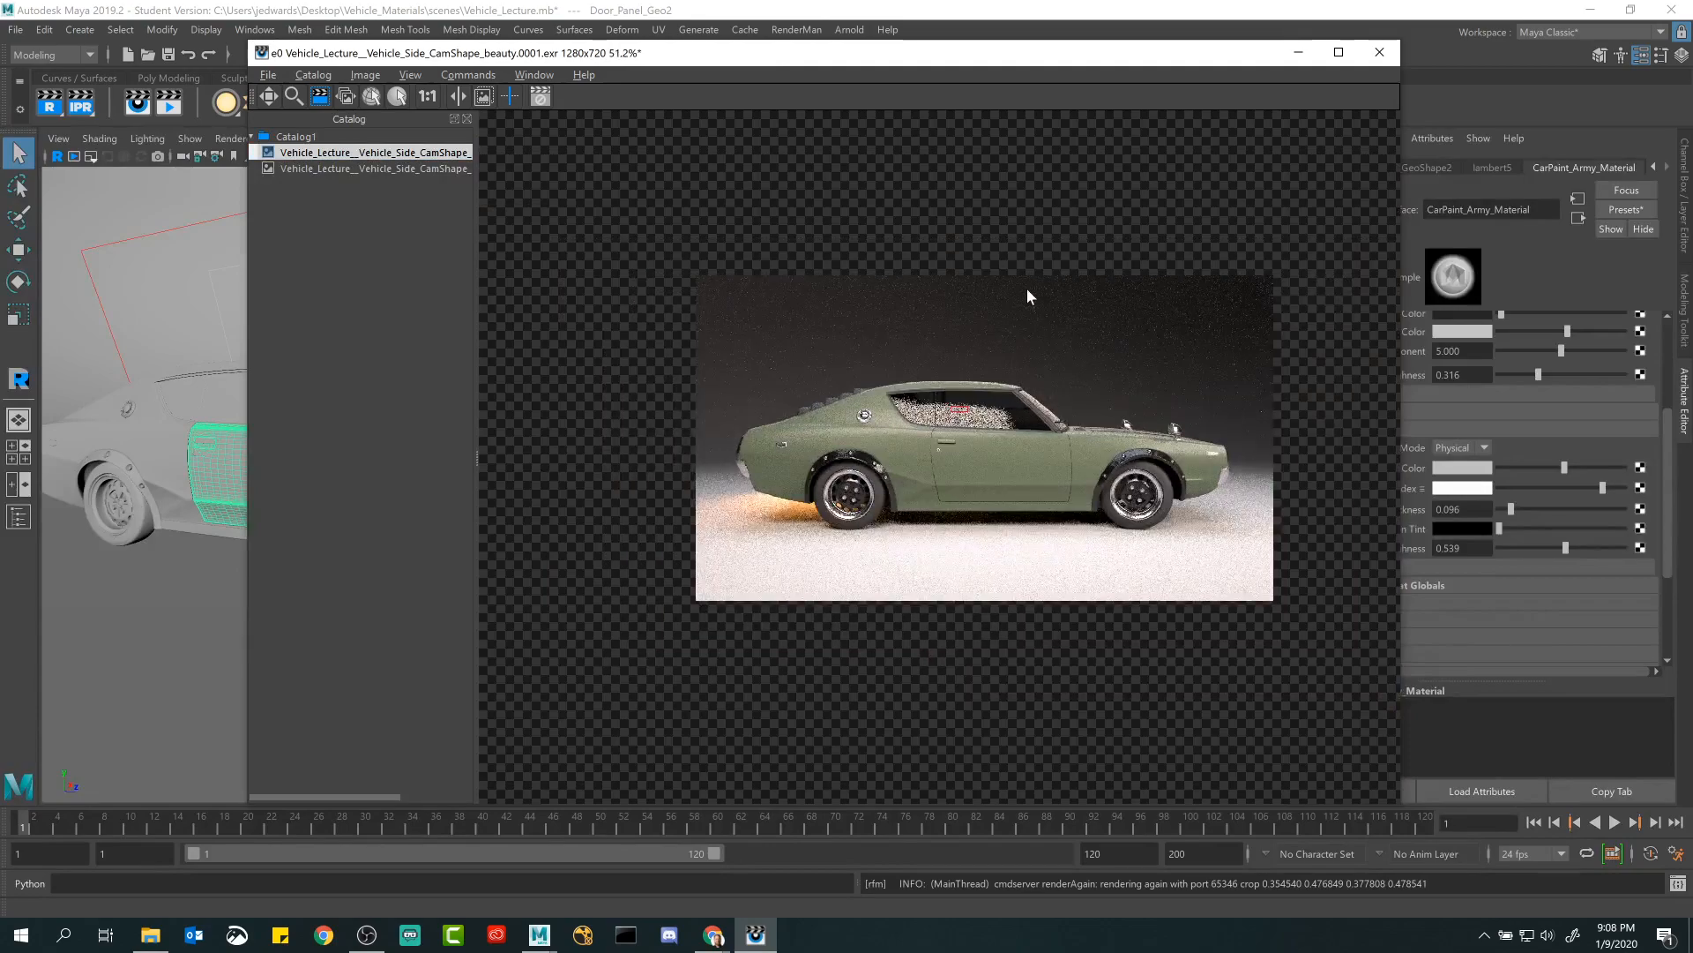
Close the render window and open the RenderMan sampling options in the Render Settings.
left_click(1379, 52)
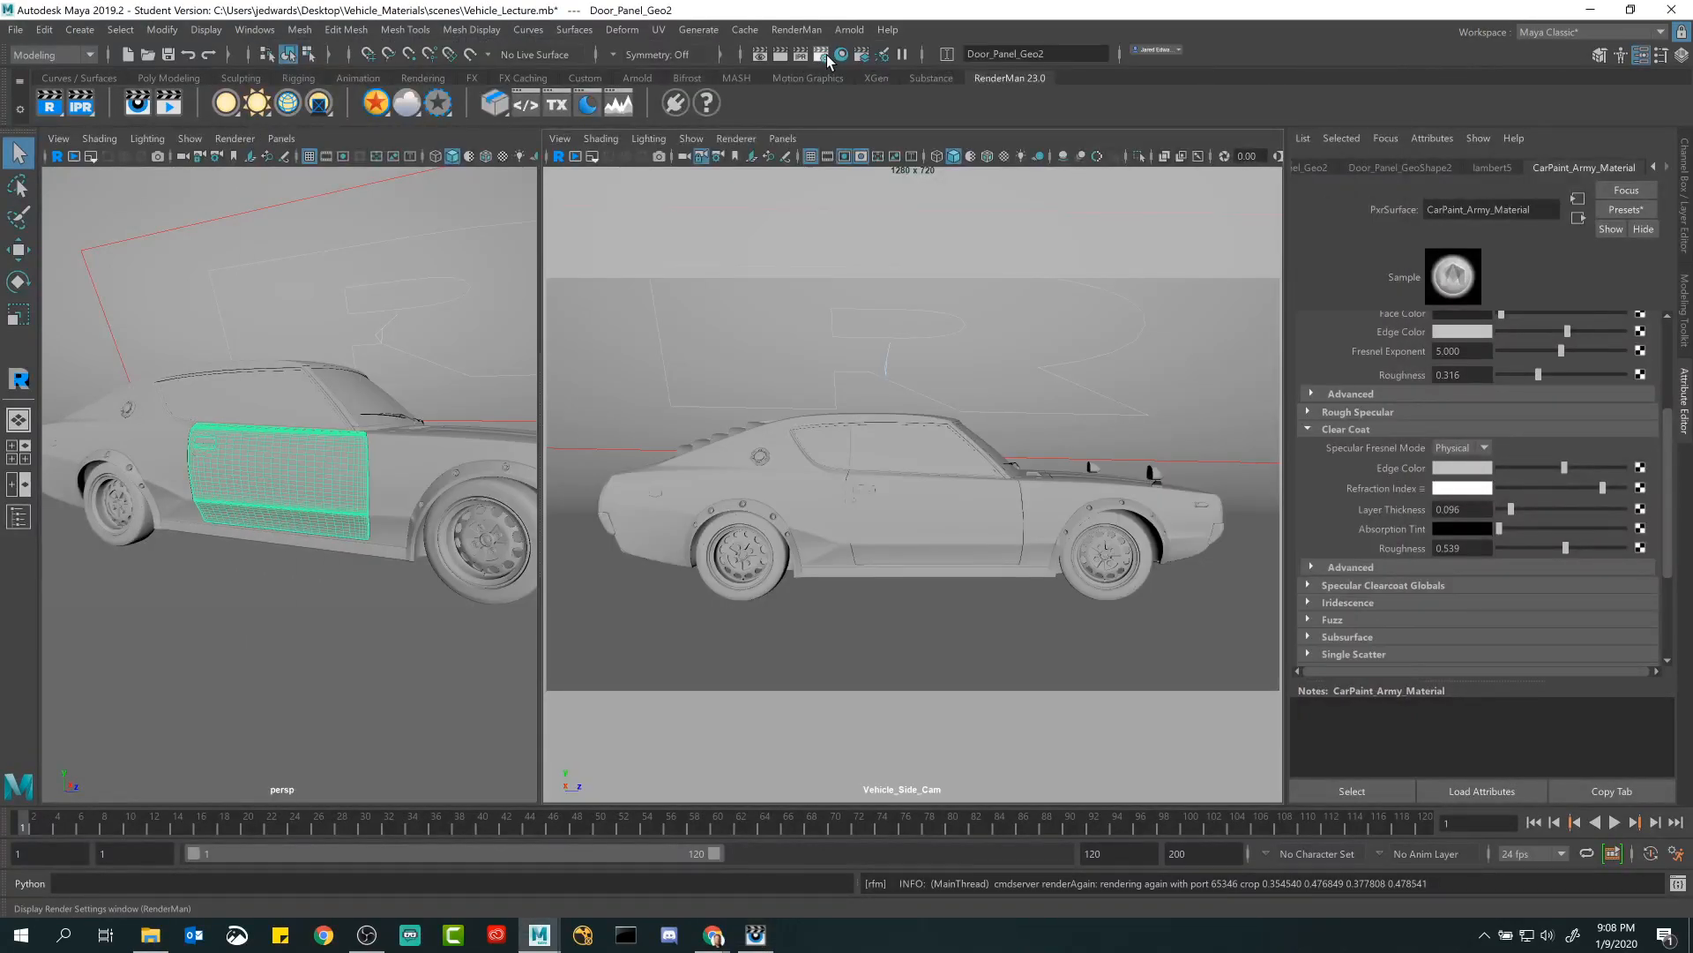
left_click(828, 55)
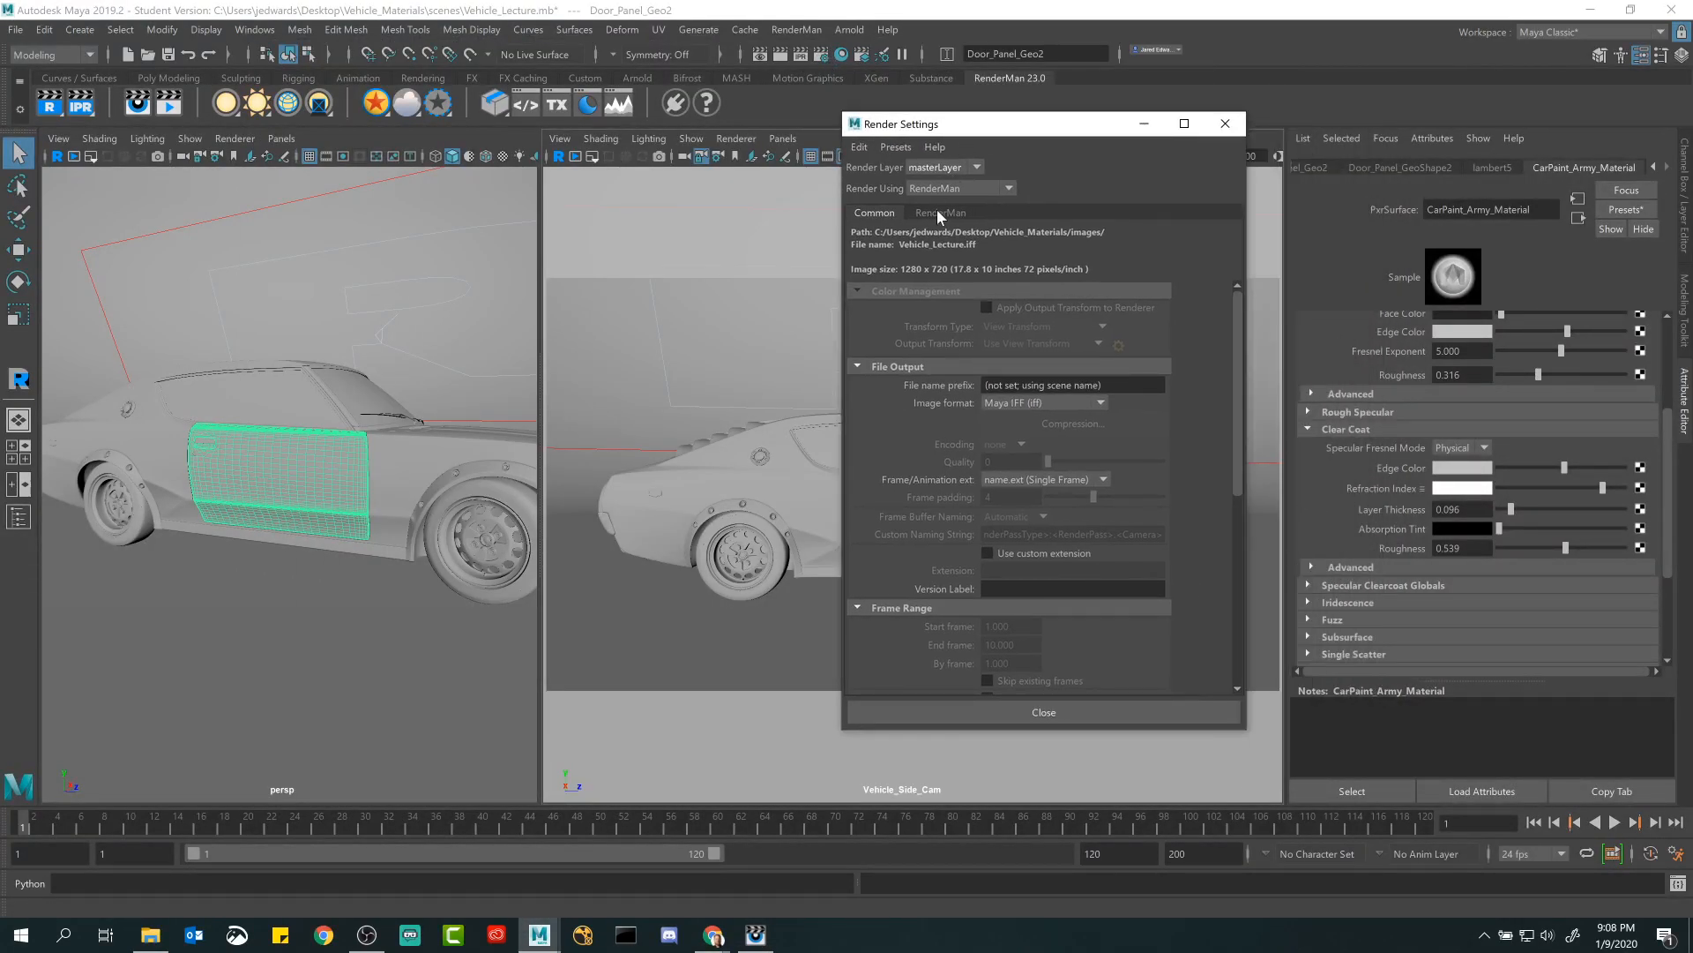
left_click(937, 215)
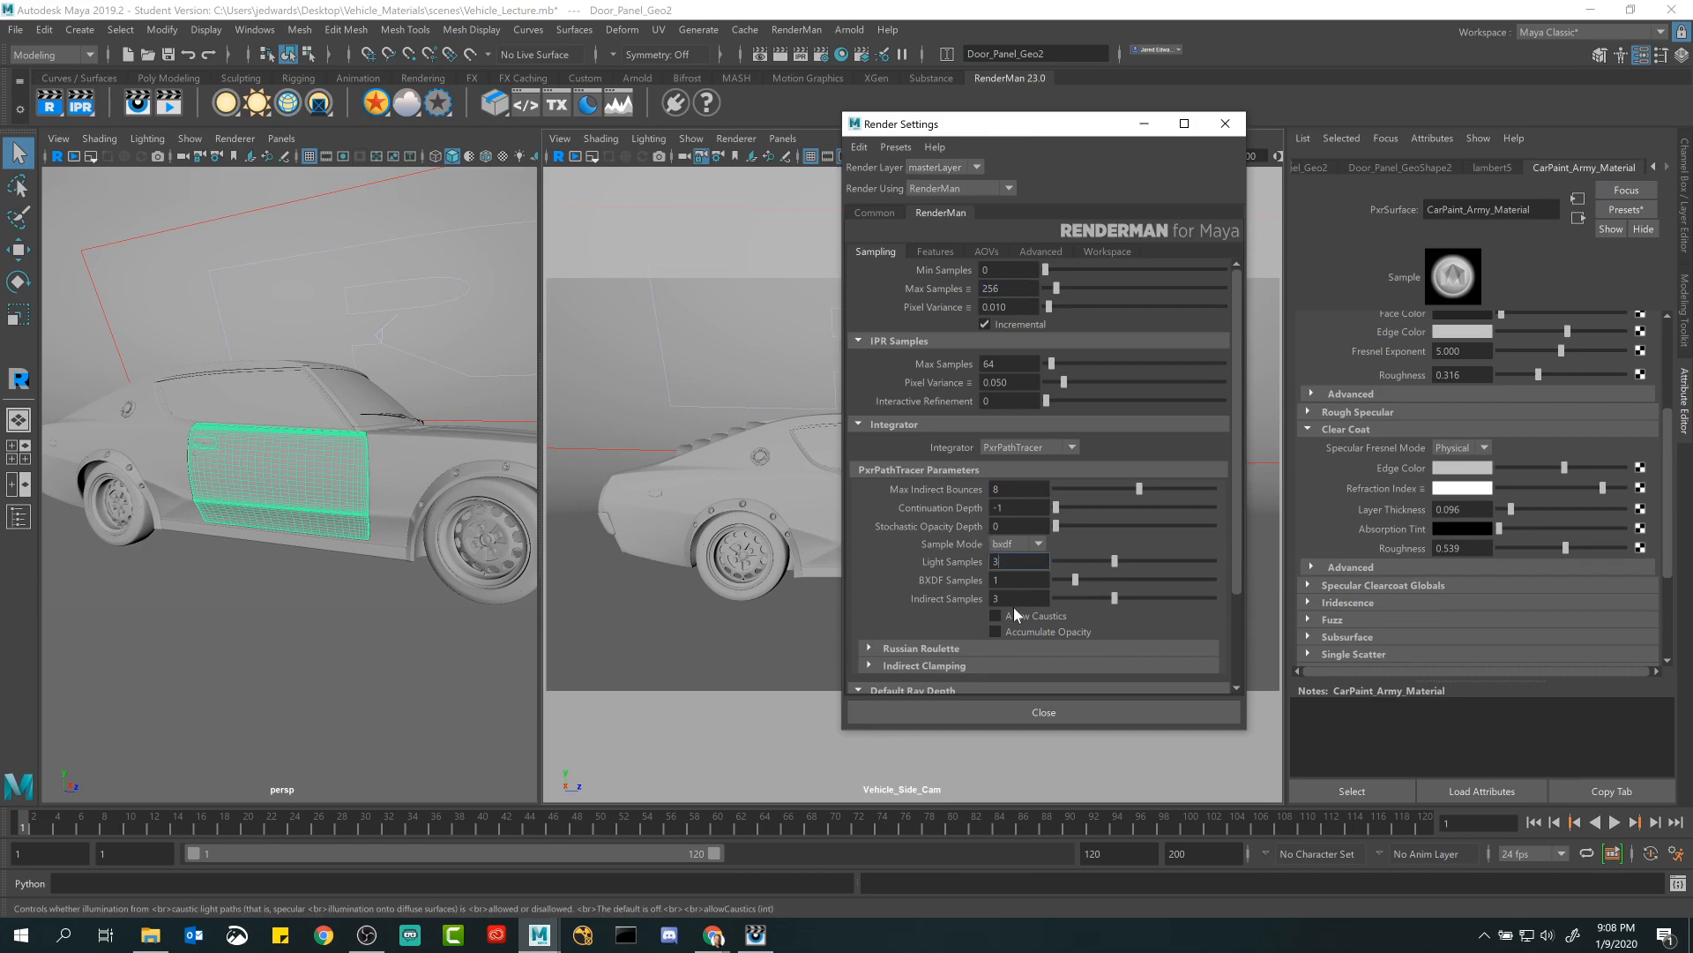
Set the render's Max Samples to 128.
left_click(1014, 580)
left_click(1014, 599)
double_click(1002, 289)
type("128")
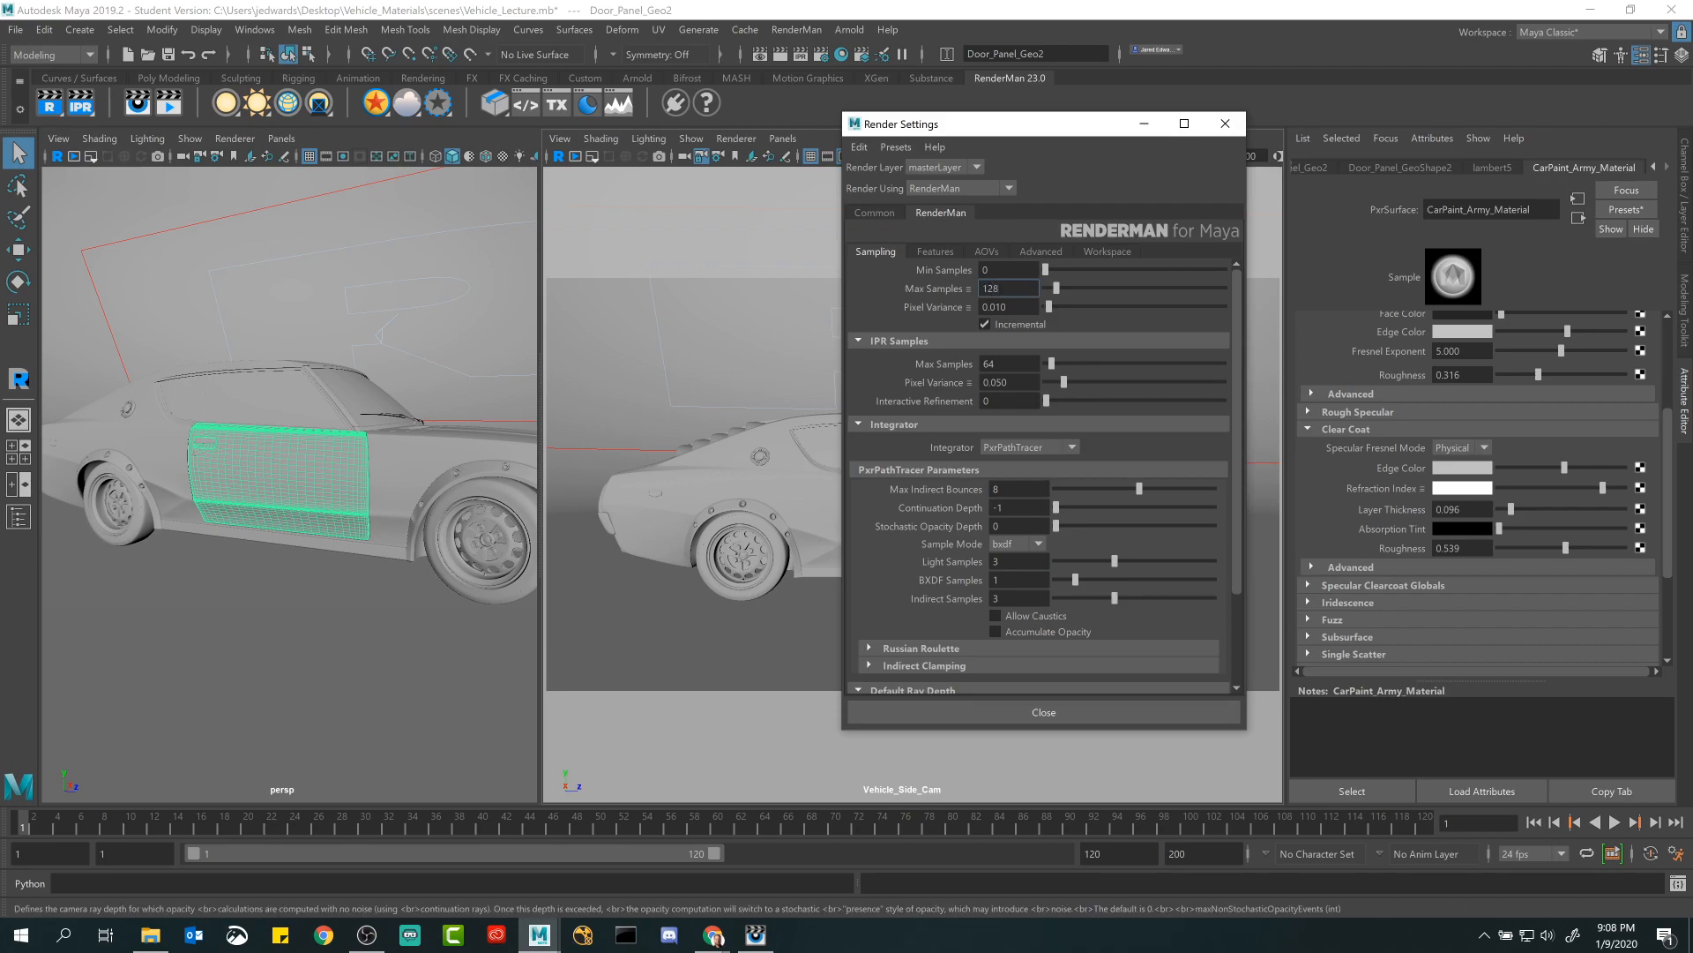
Set the PxrPathTracer Light Samples and Indirect Samples to 1.
double_click(1005, 562)
key("Tab")
key("Tab")
type("1")
key("Return")
double_click(1002, 289)
left_click(1014, 562)
left_click(1014, 581)
left_click(1014, 599)
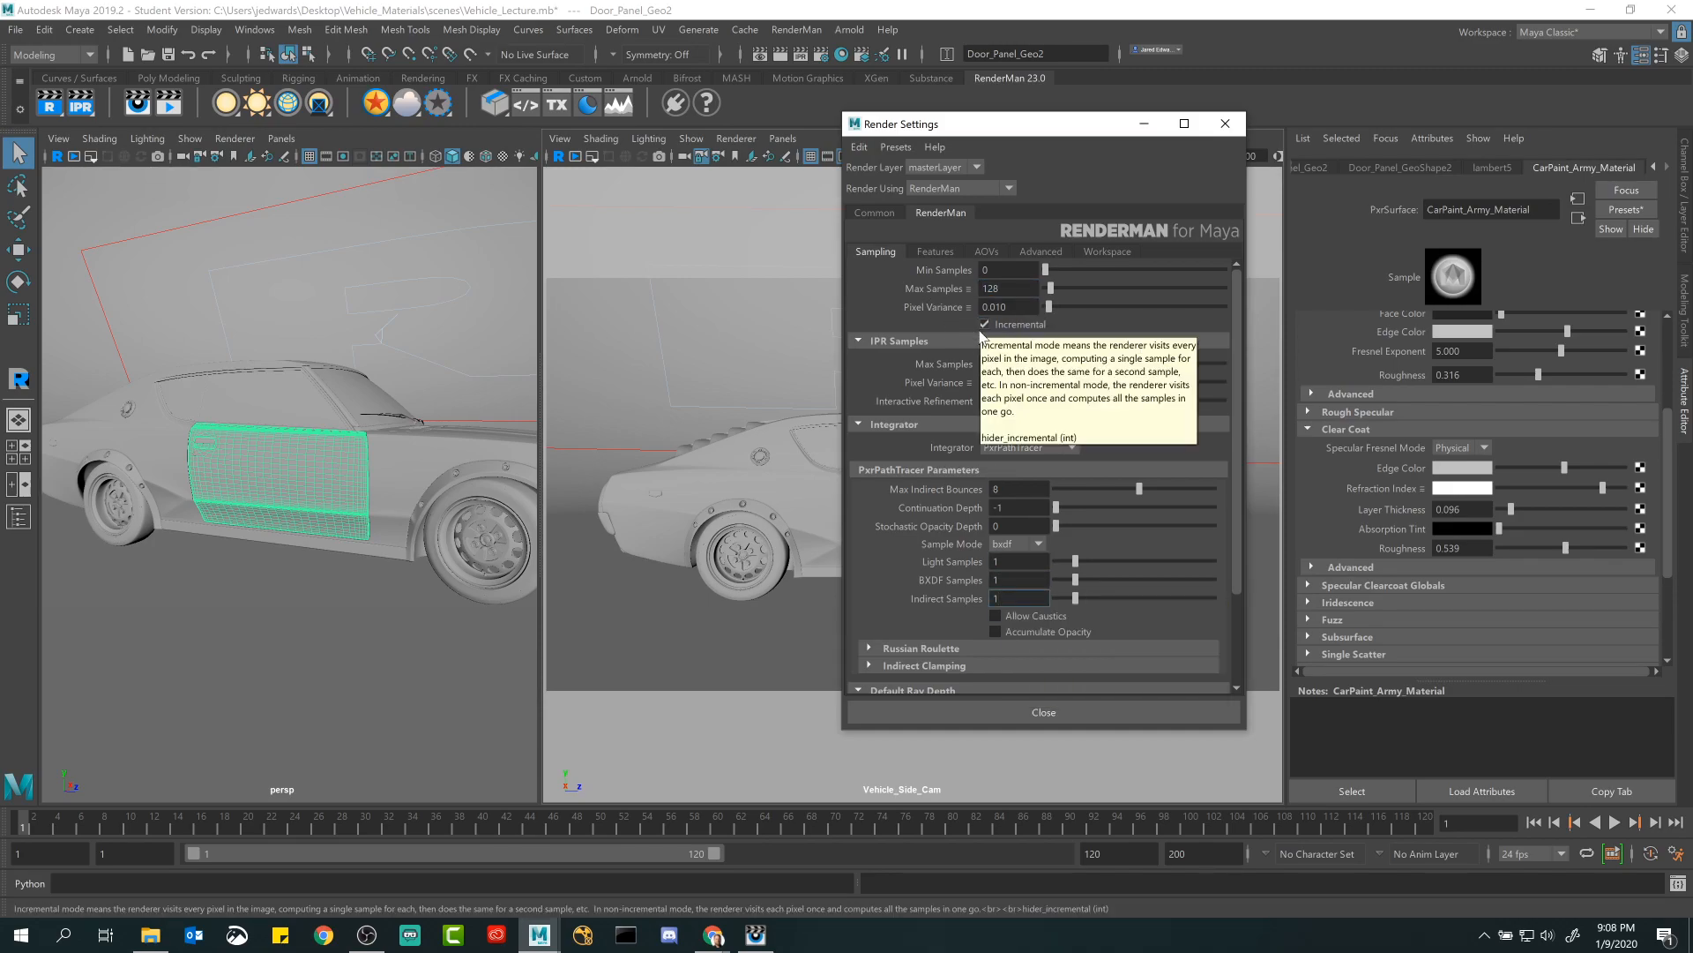
Move the Render Settings window aside and set the render's Max Samples to 256.
left_click_drag(1042, 125, 1140, 116)
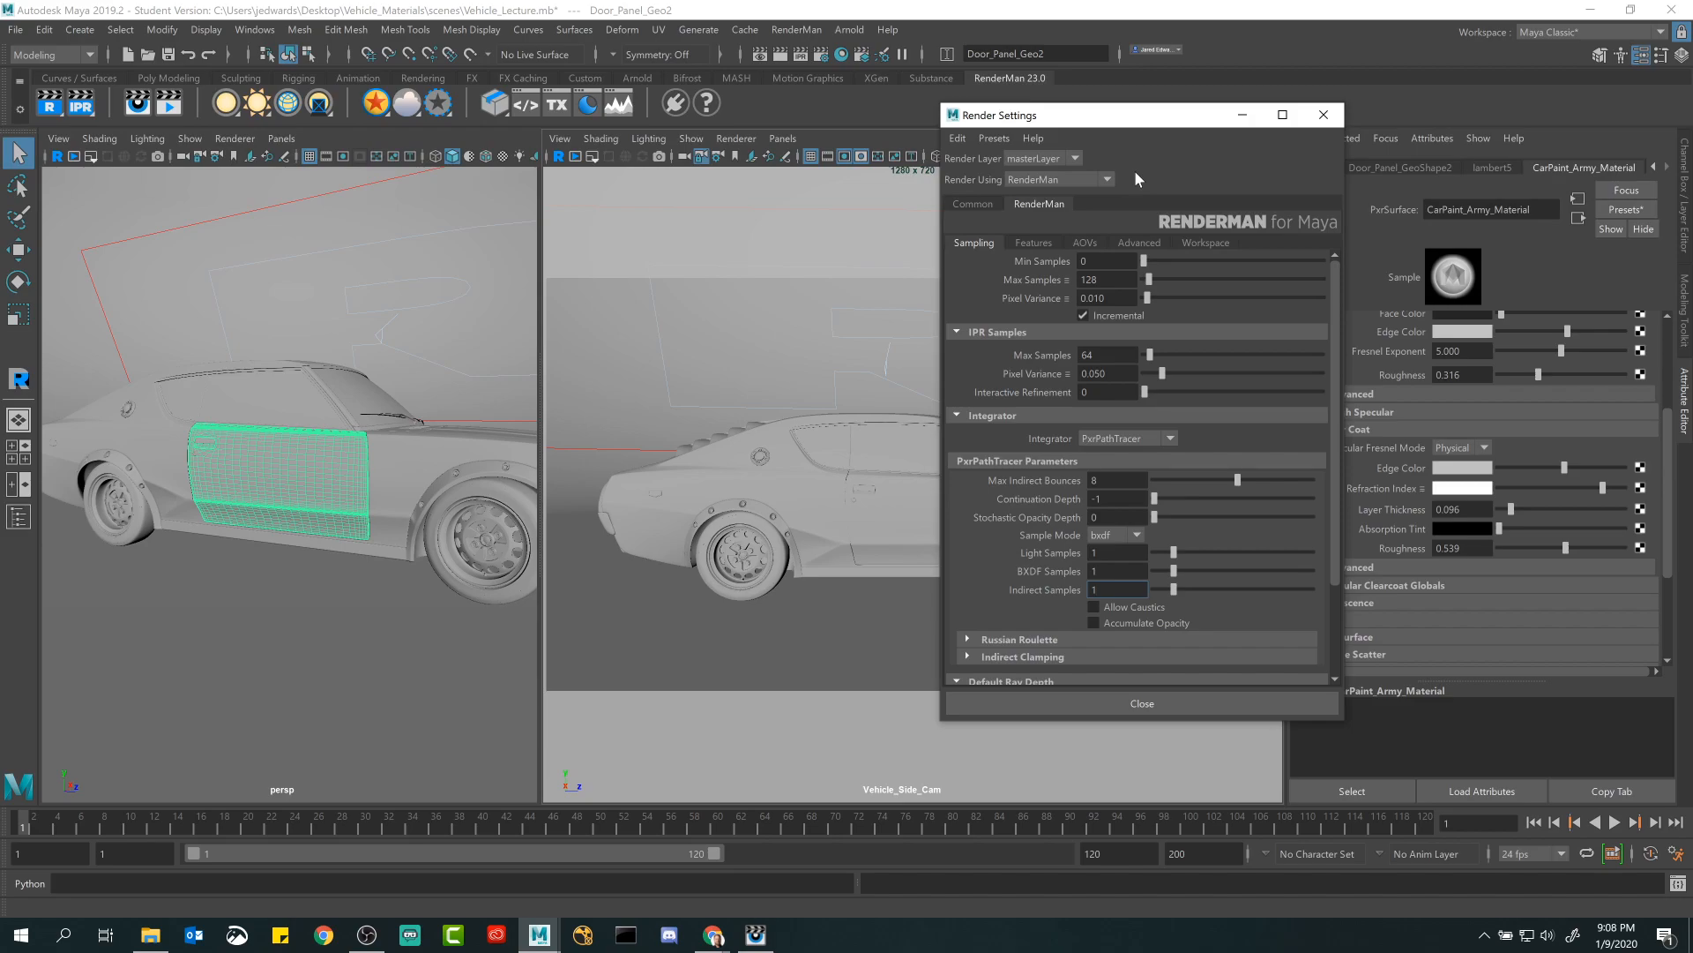
double_click(1092, 279)
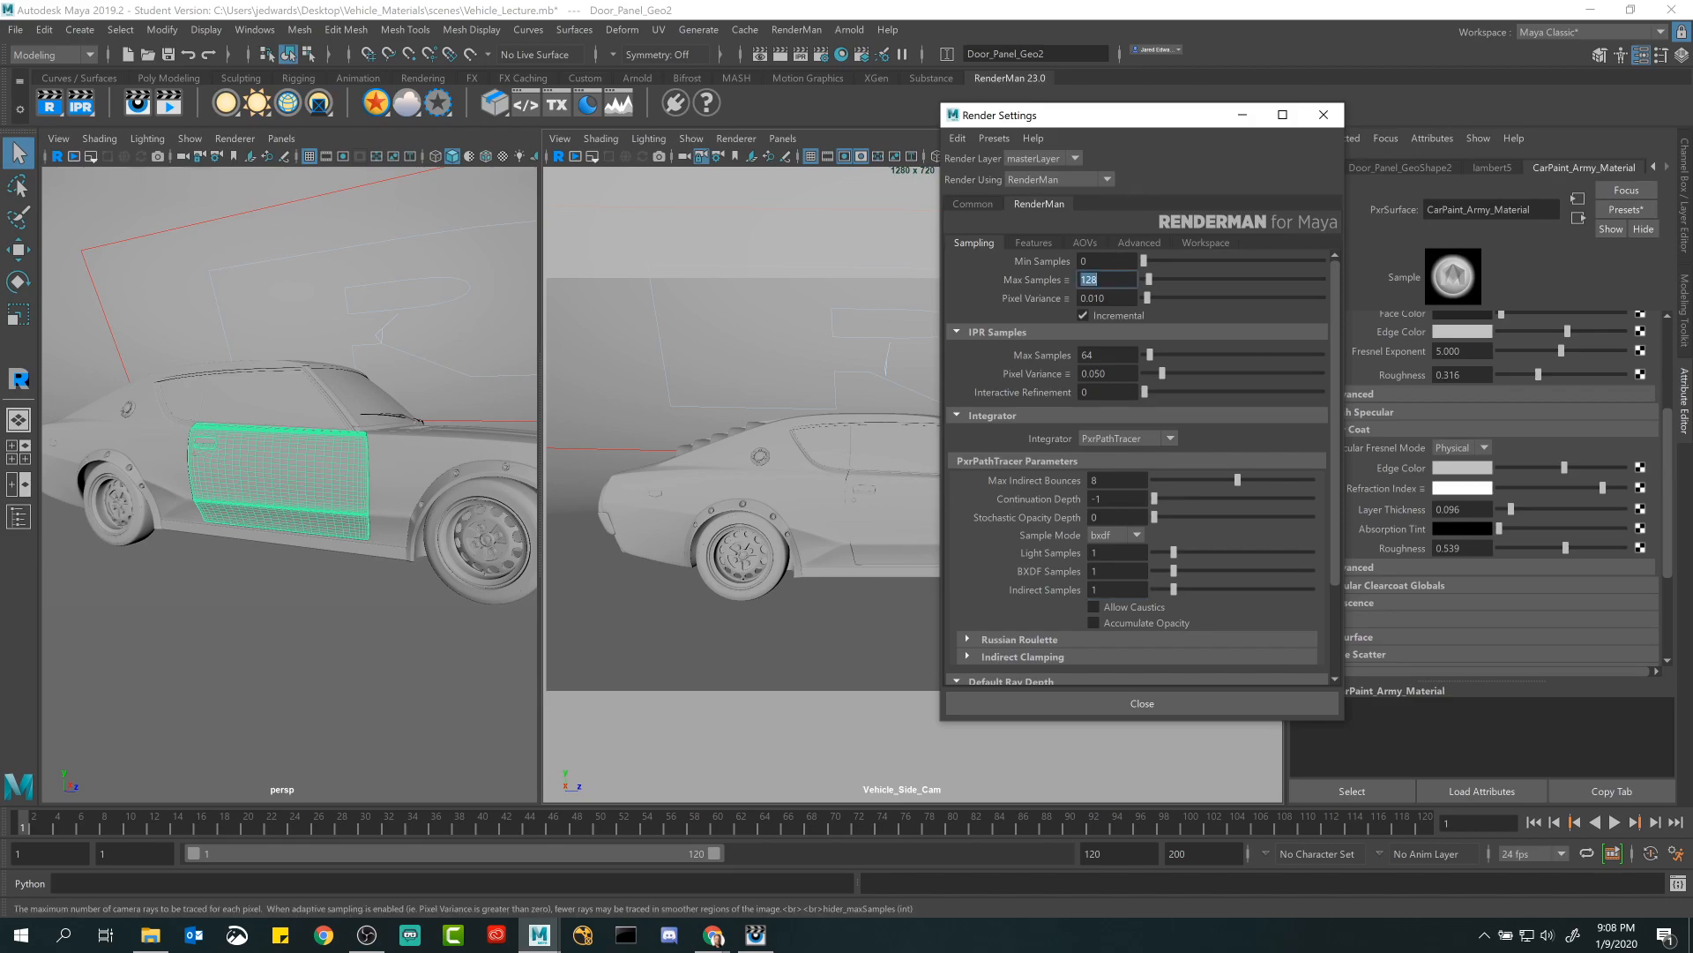
type("256")
key("Return")
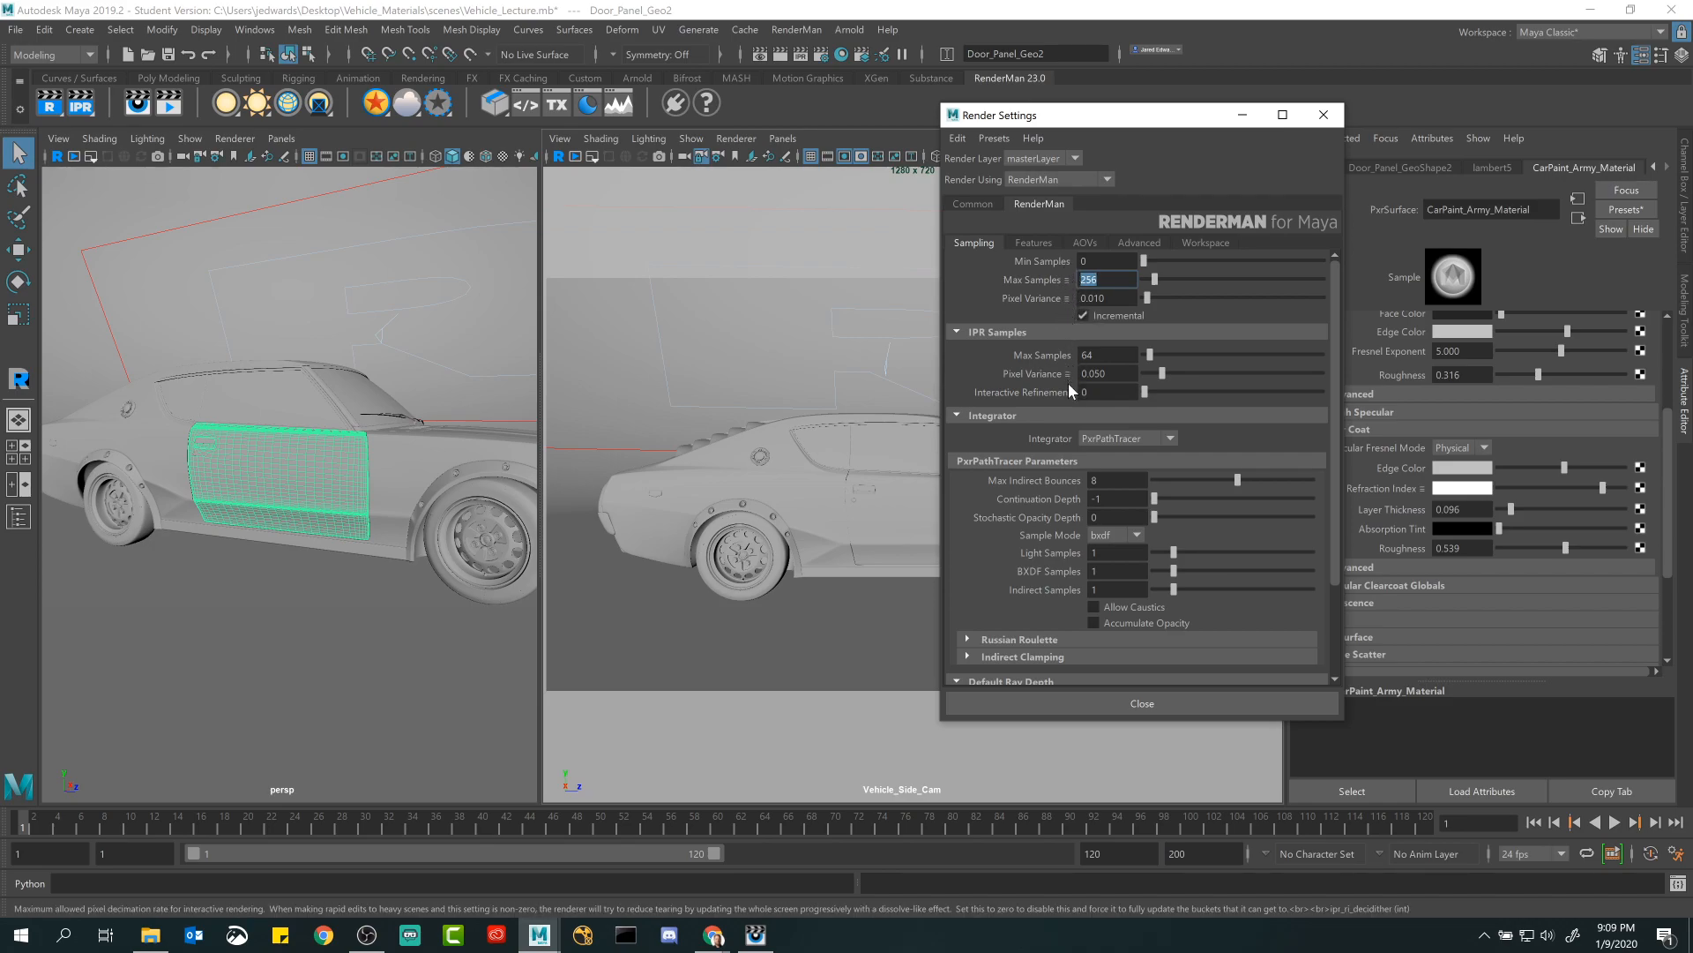
Revert the render's Pixel Variance to its default of 0.015 and the IPR Max Samples to its default of 64.
mouse_move(1067, 393)
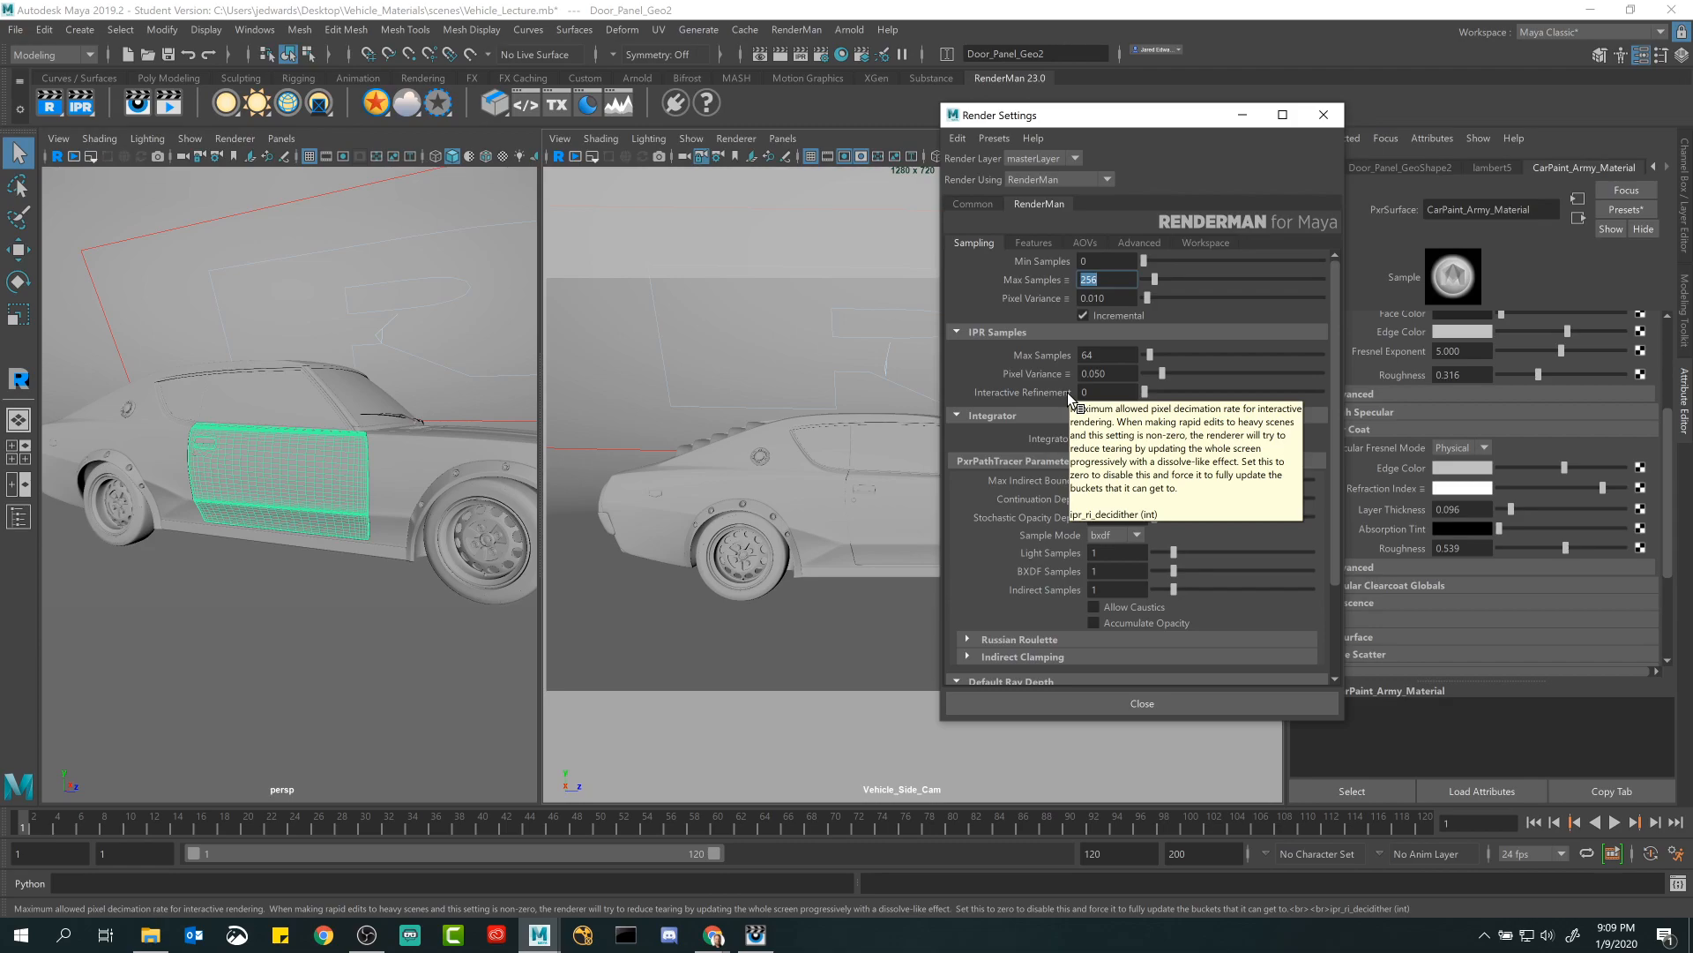
right_click(1067, 298)
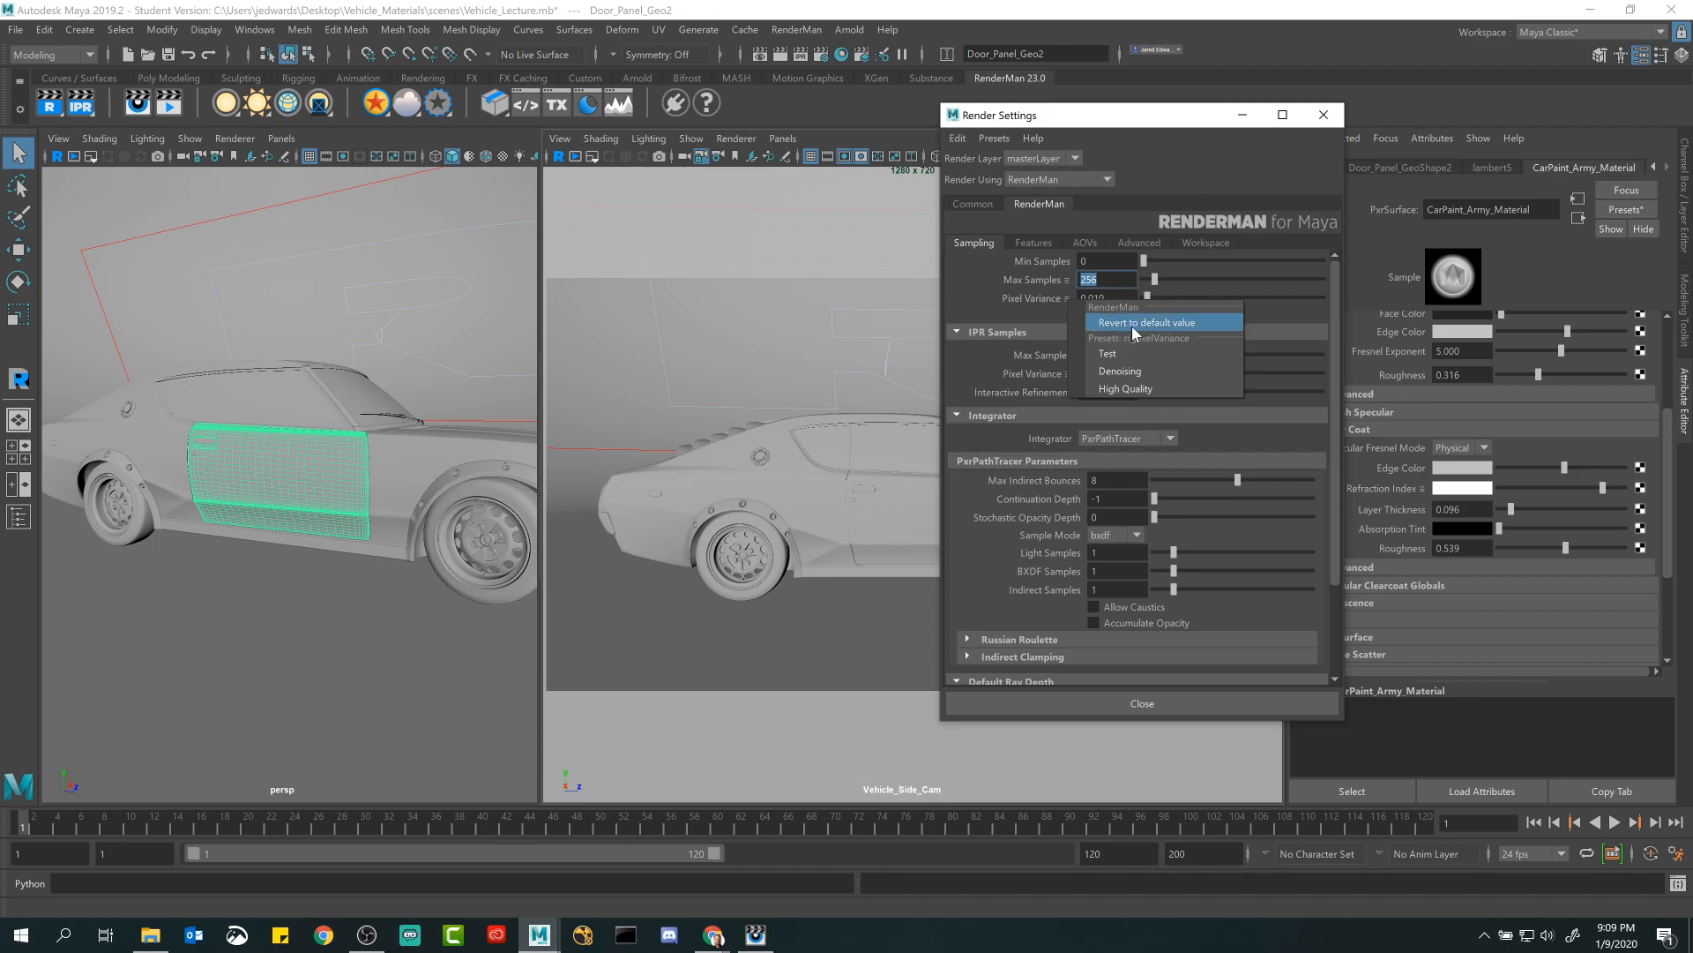
left_click(1135, 324)
right_click(1078, 309)
left_click(1091, 320)
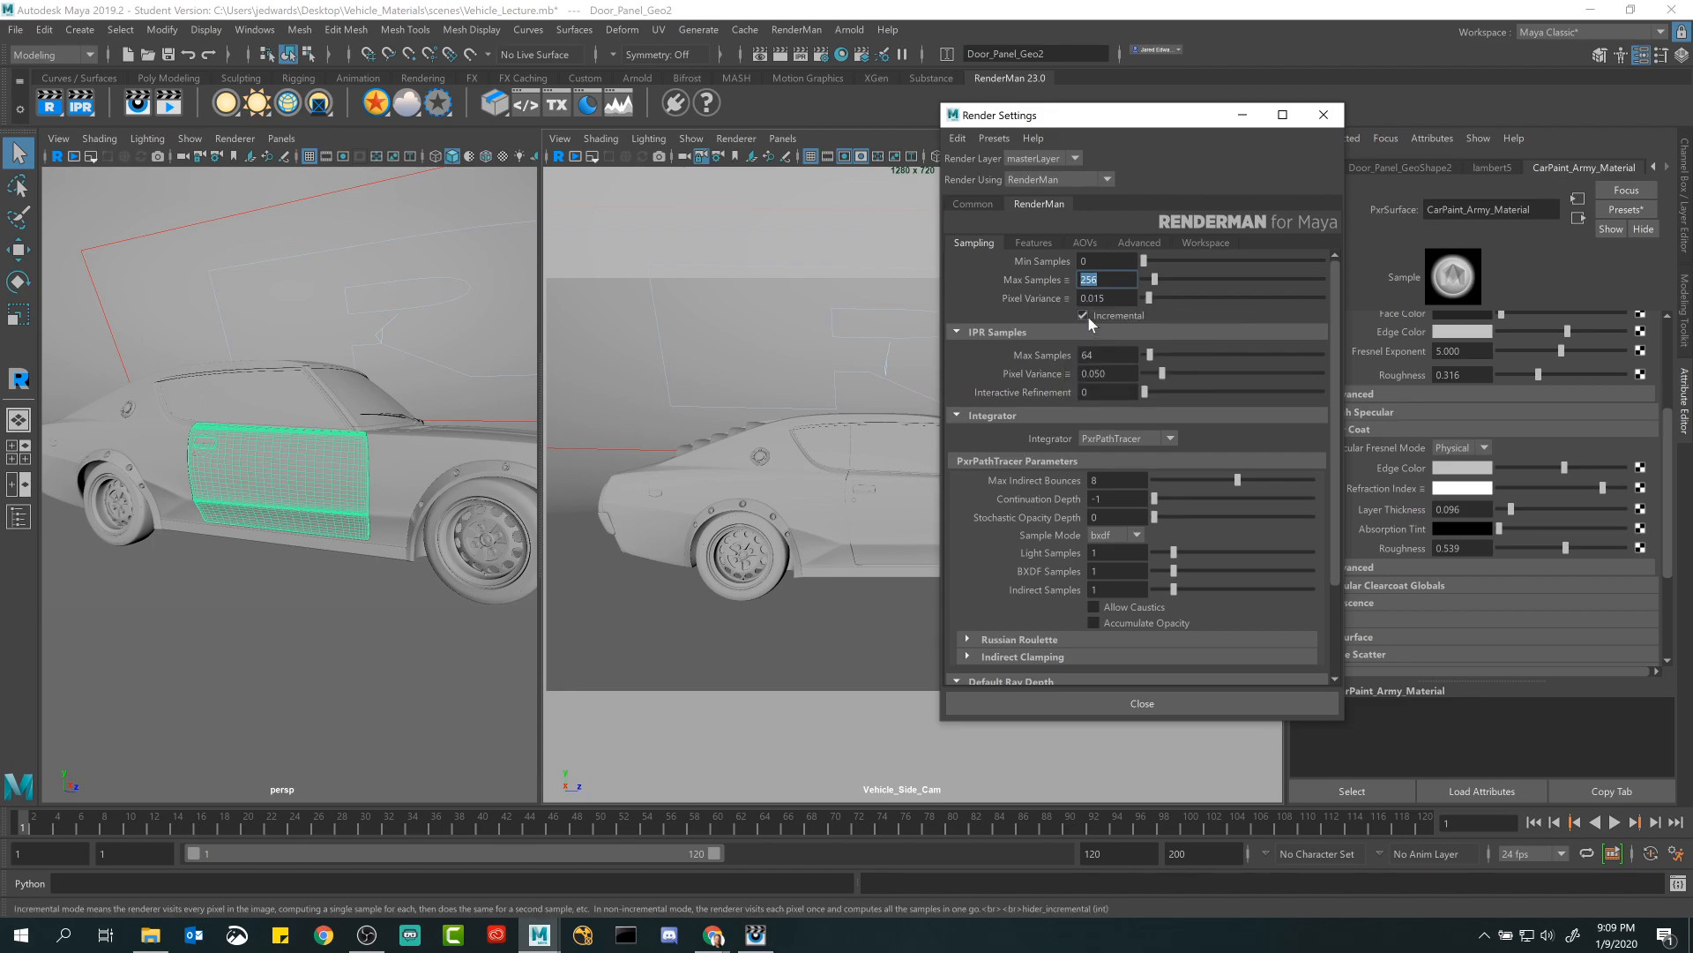
right_click(1070, 261)
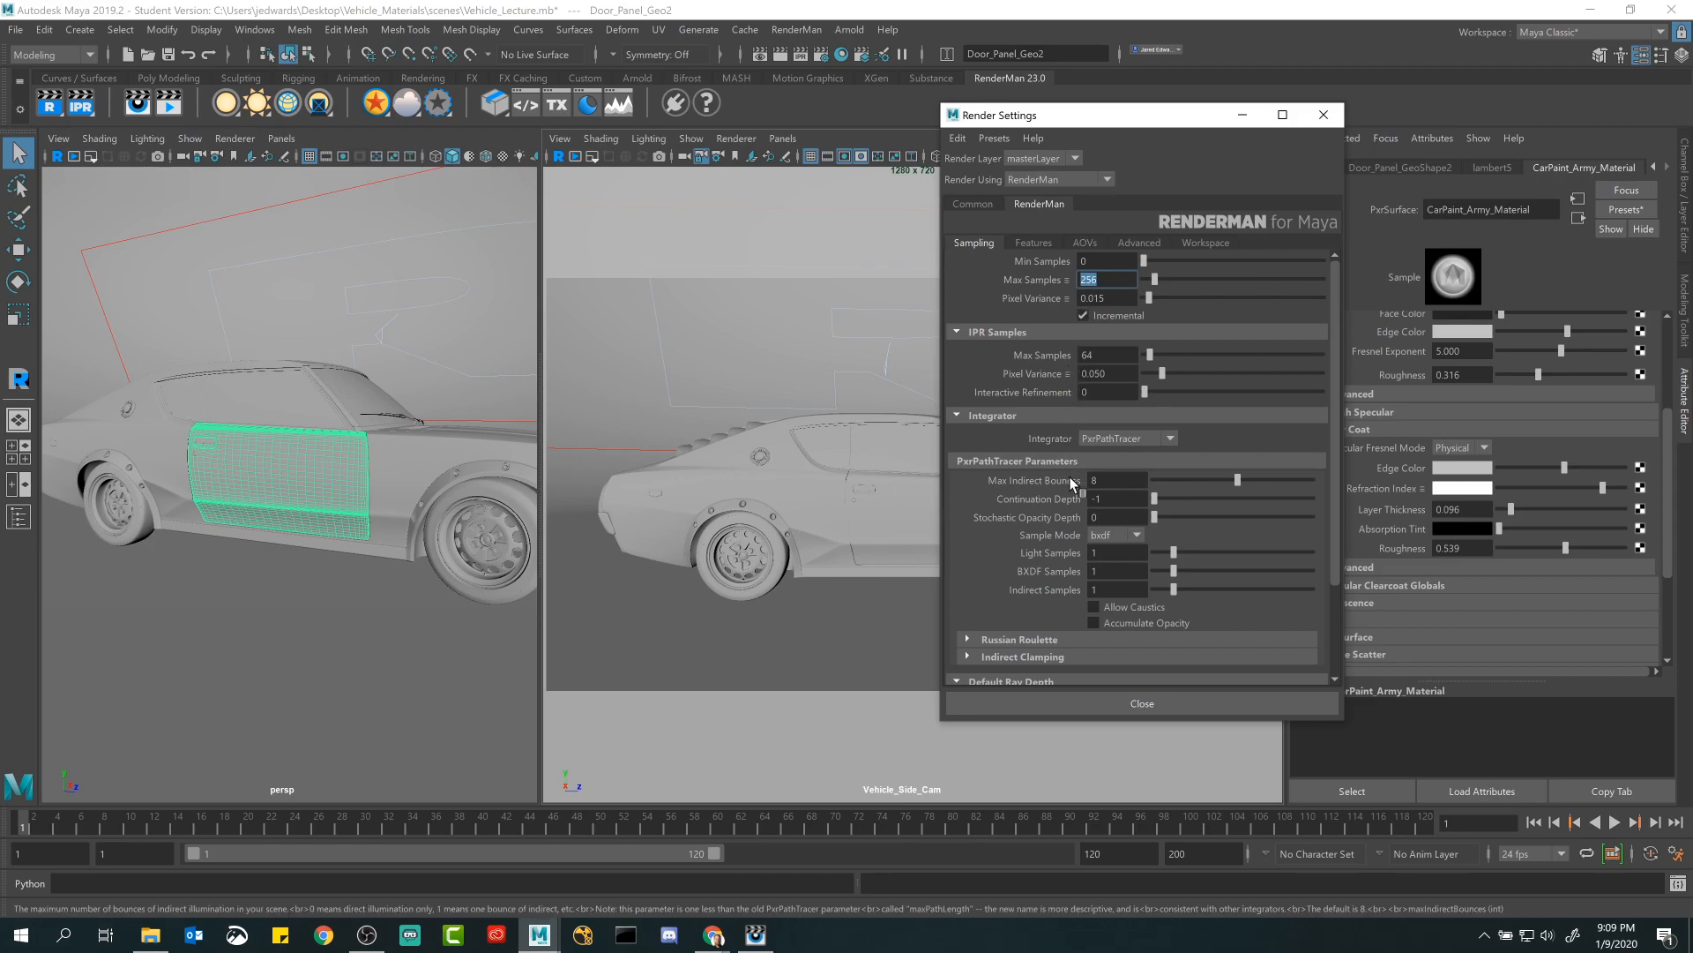
right_click(1063, 357)
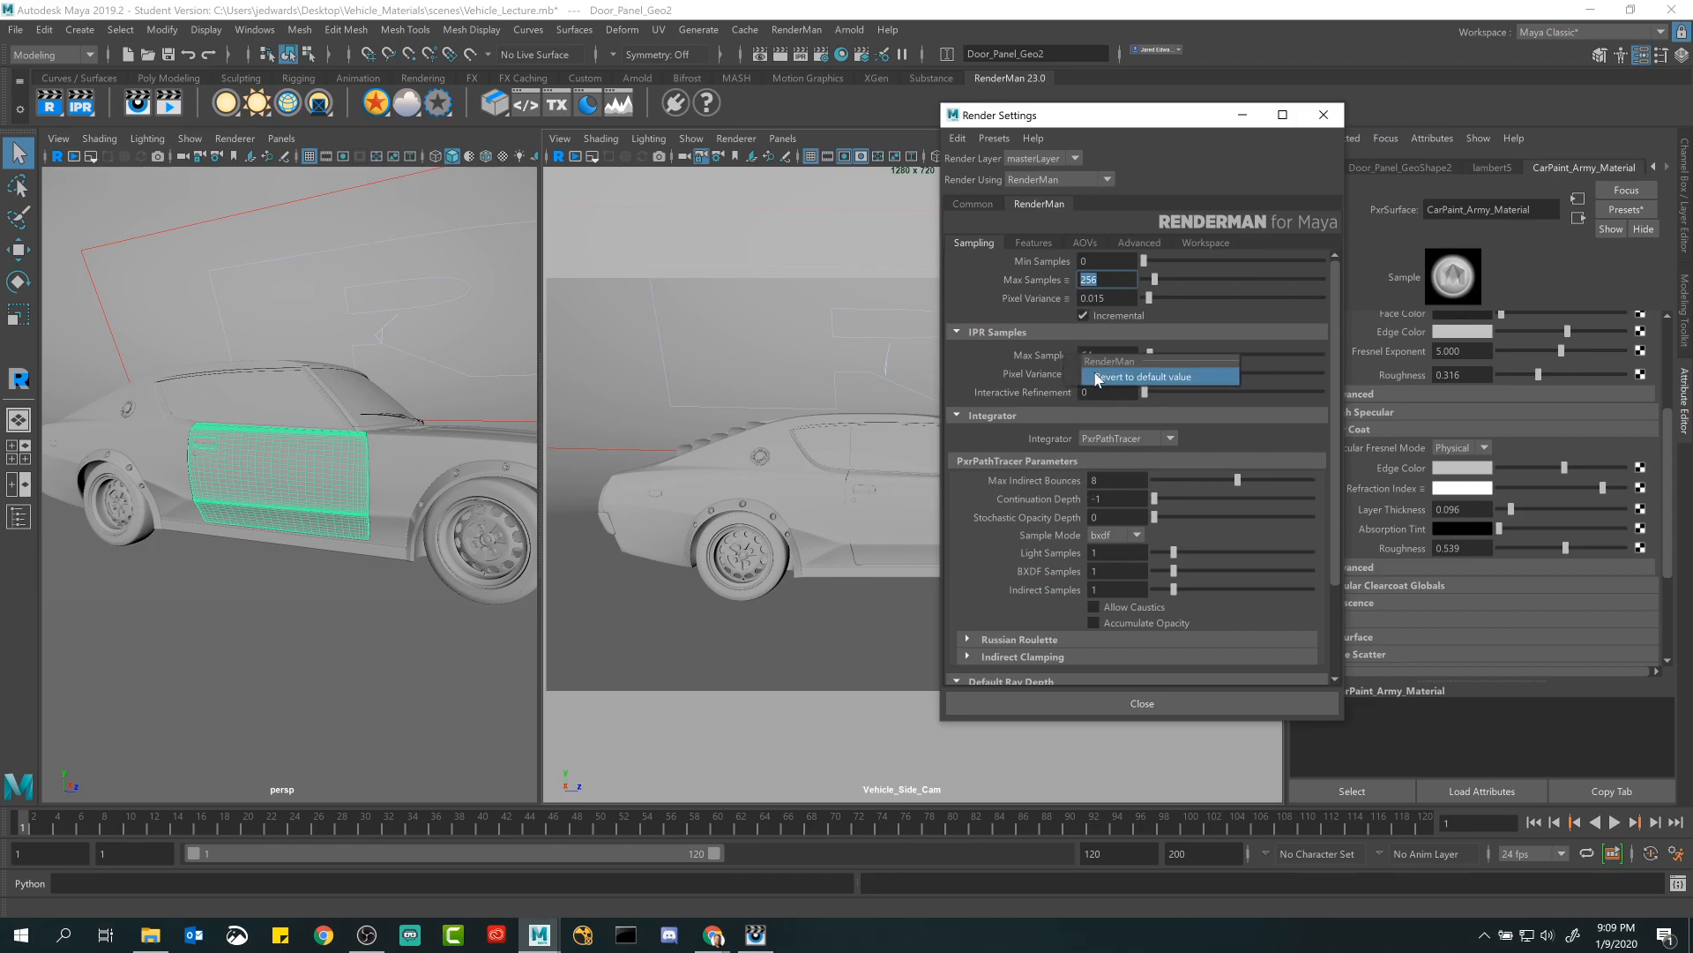
left_click(1097, 378)
Set the PxrPathTracer Light Samples, BXDF Samples and Indirect Samples to 4 each.
double_click(1096, 553)
type("4")
key("Tab")
type("4")
key("Tab")
type("4")
key("Tab")
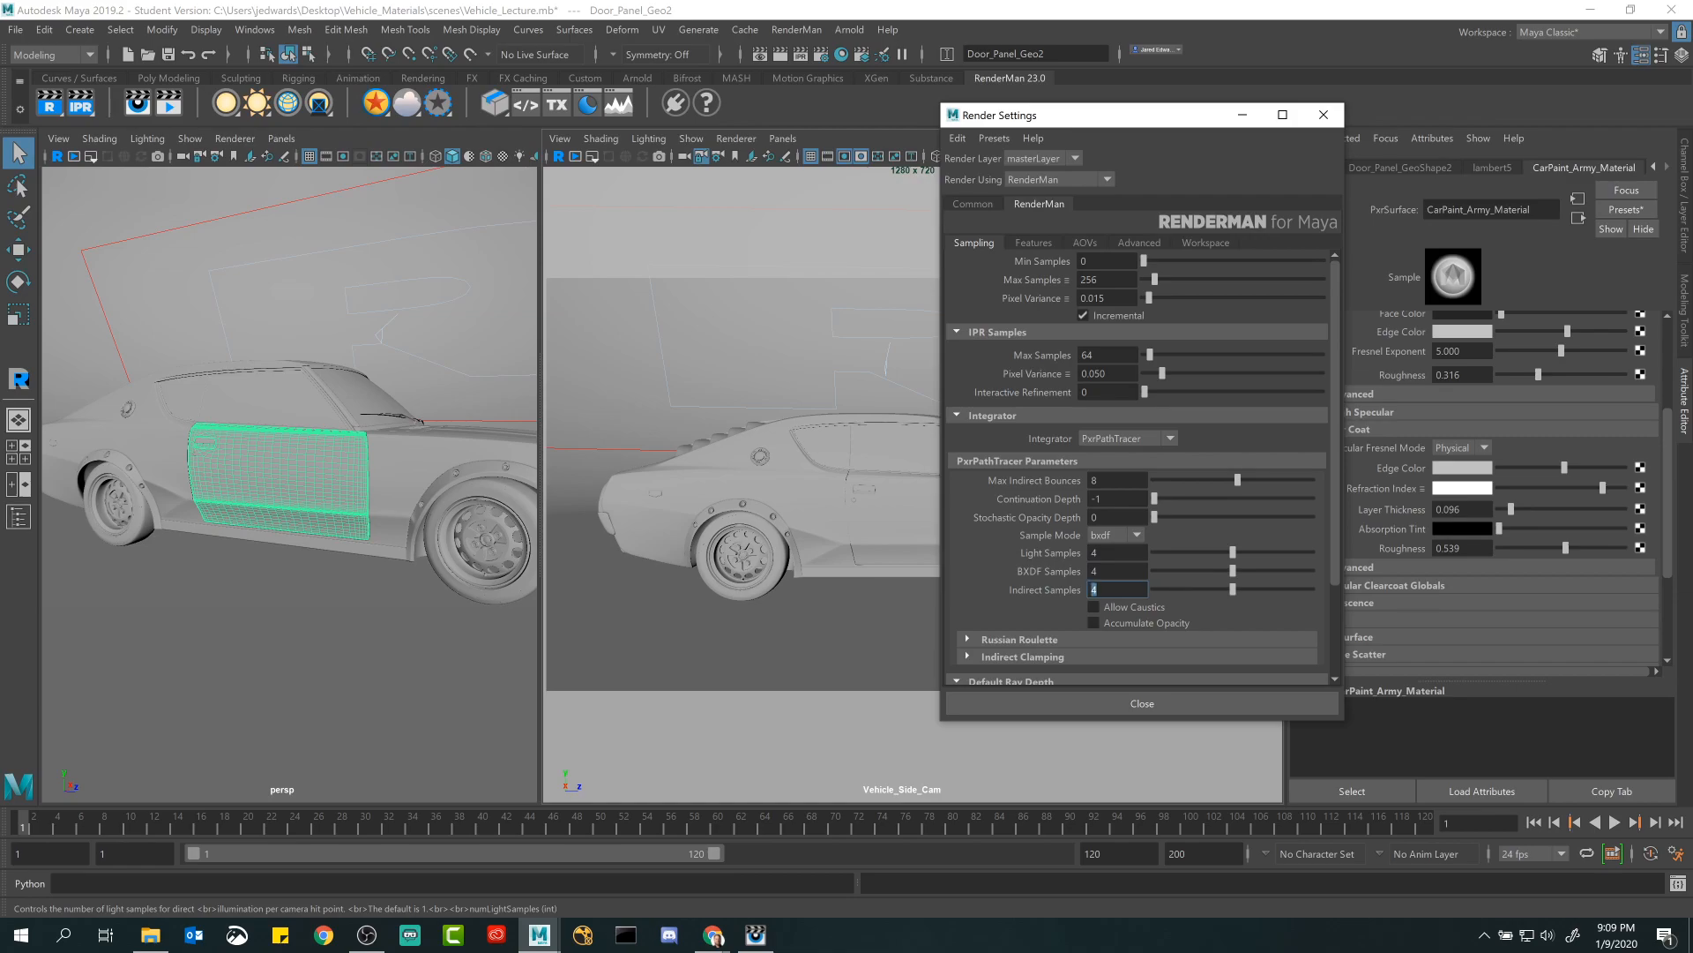
Recheck the Max Samples, Pixel Variance and PxrPathTracer sample values, and close the Render Settings.
left_click(1100, 280)
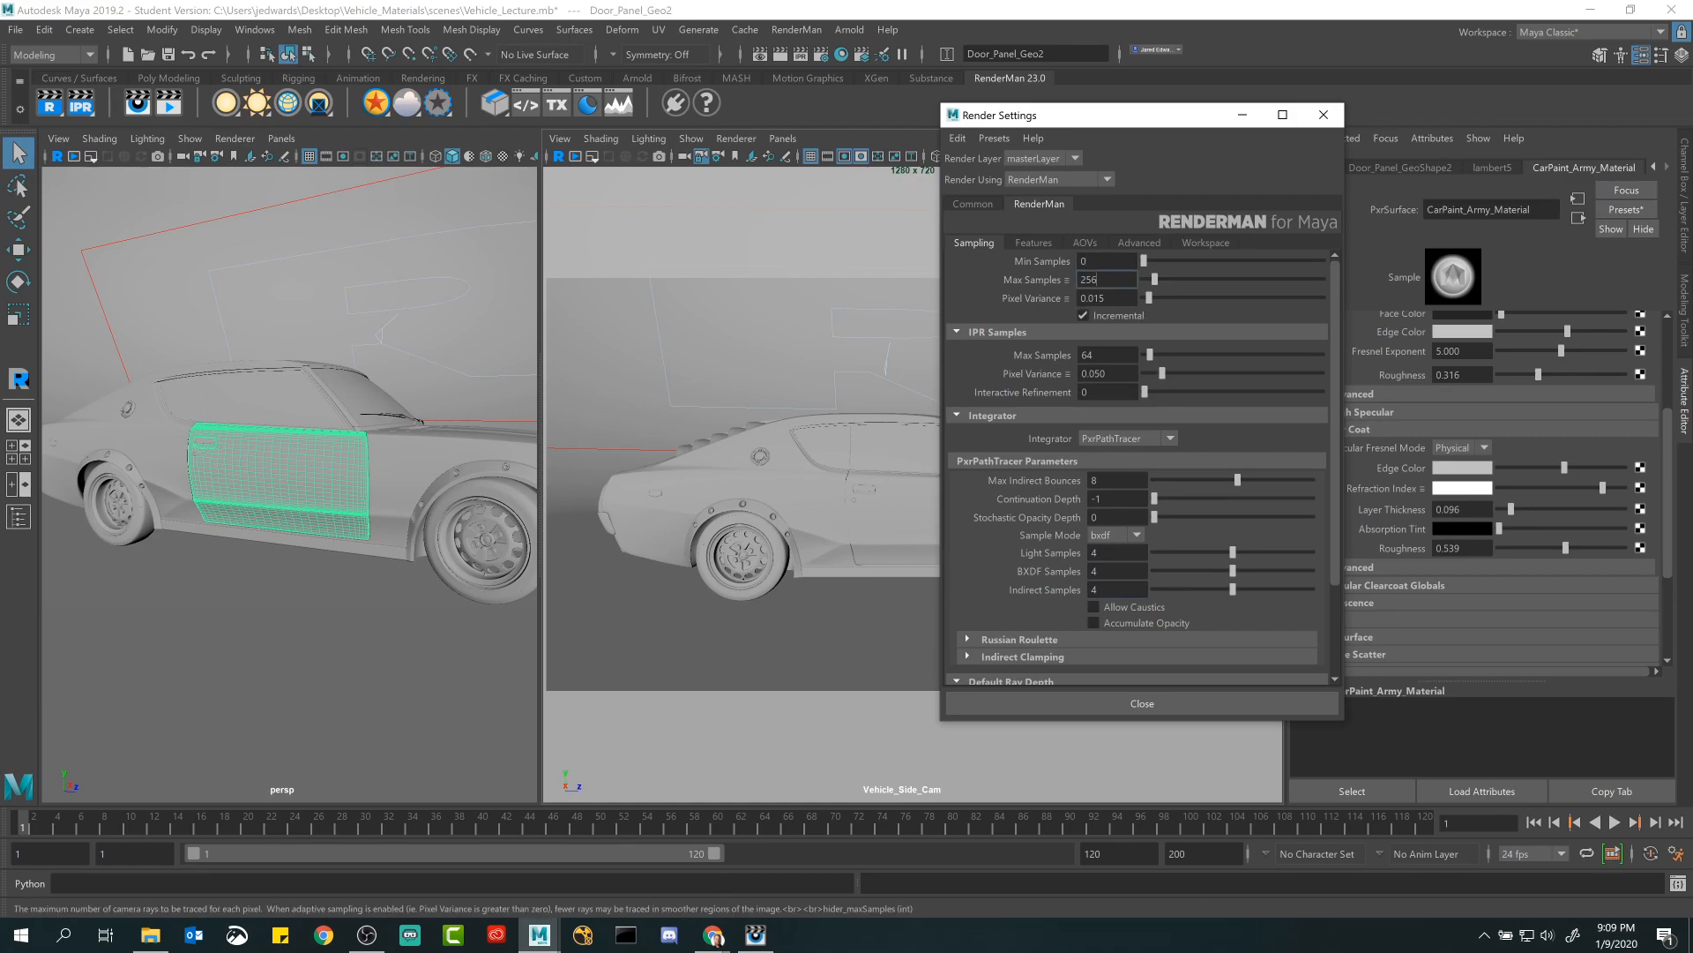
key("Tab")
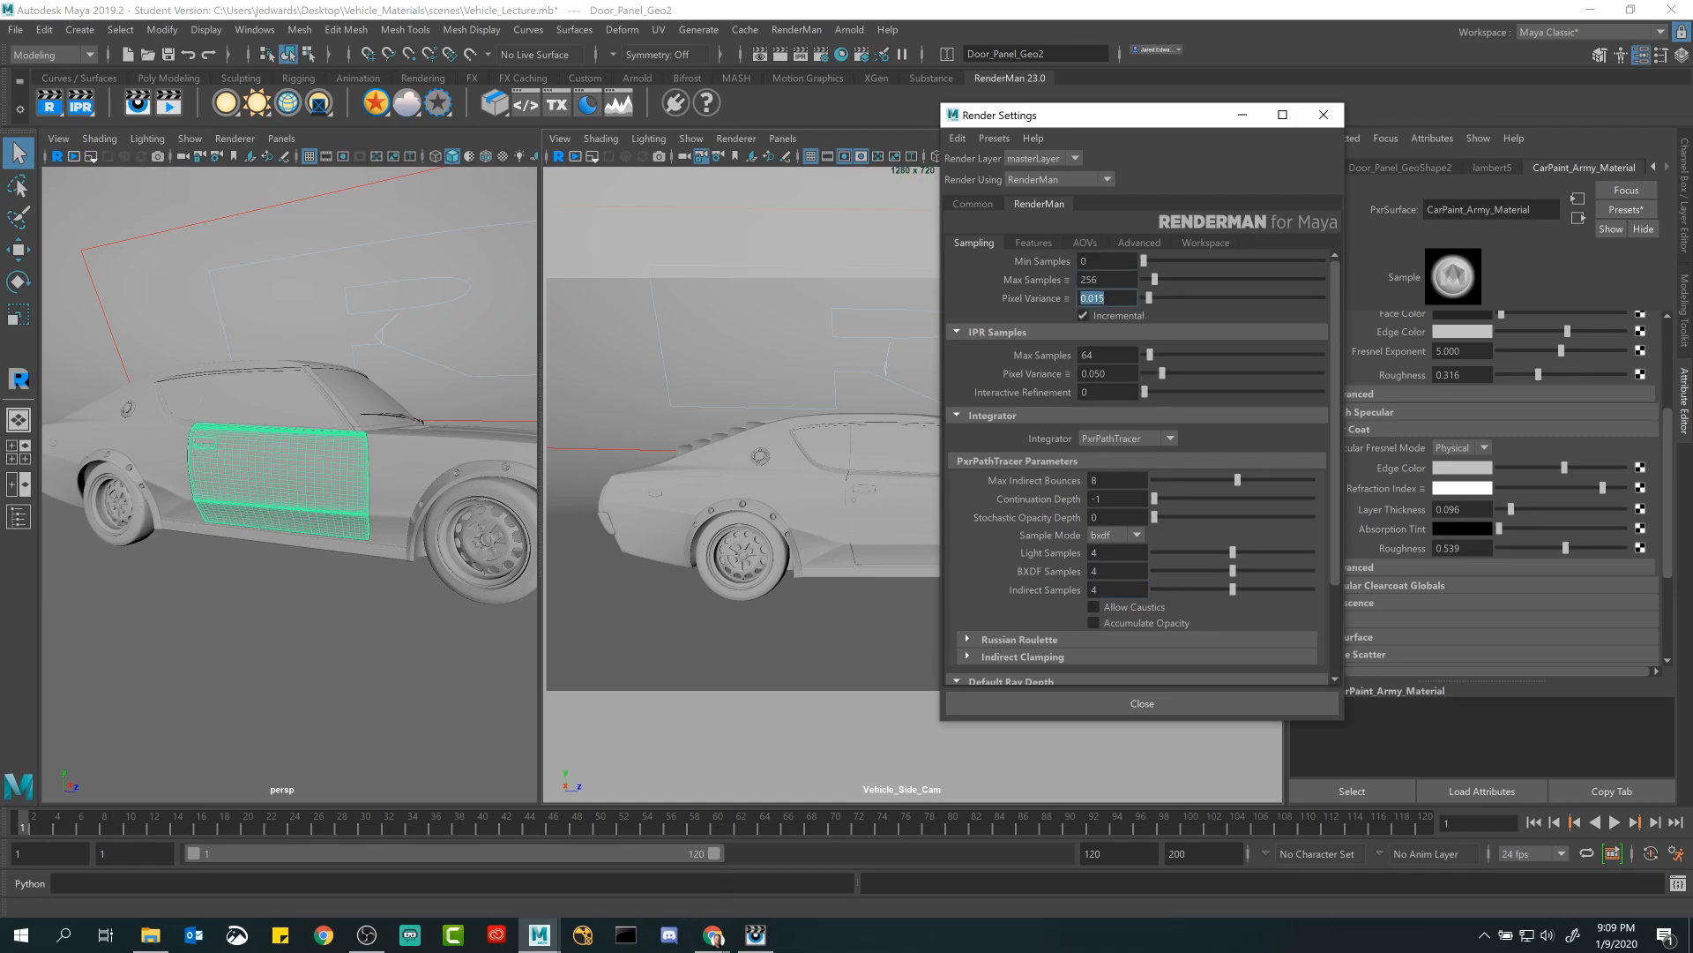
left_click(1113, 553)
left_click(1113, 571)
left_click(1113, 590)
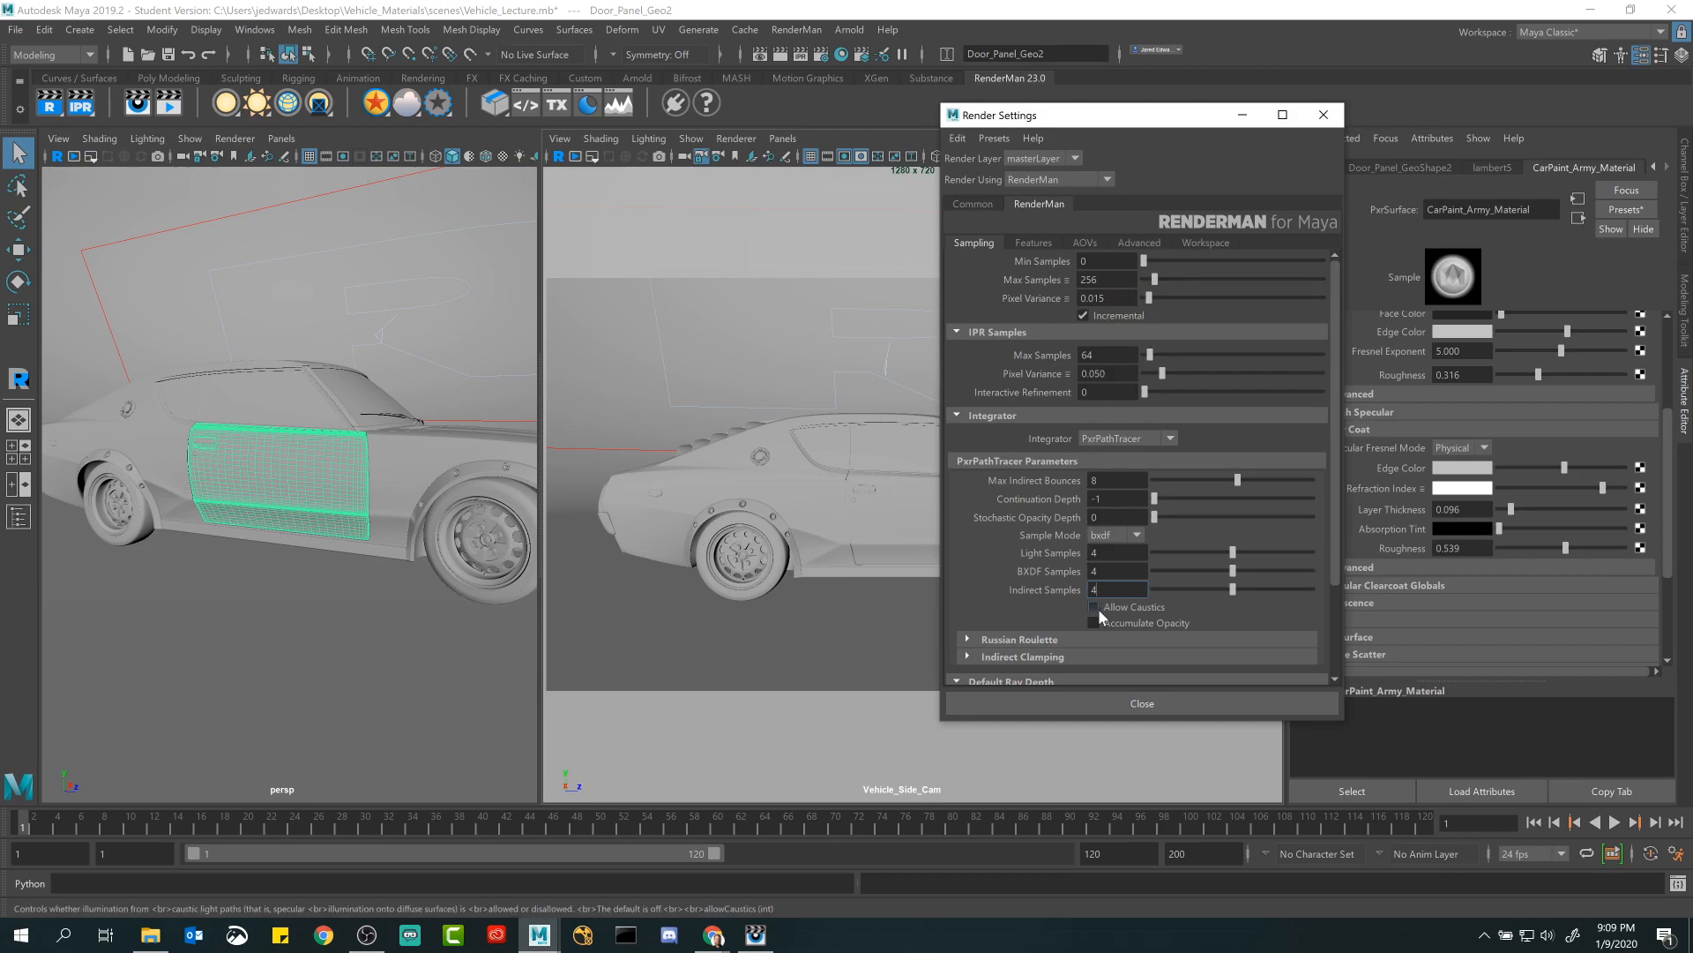
left_click(1139, 706)
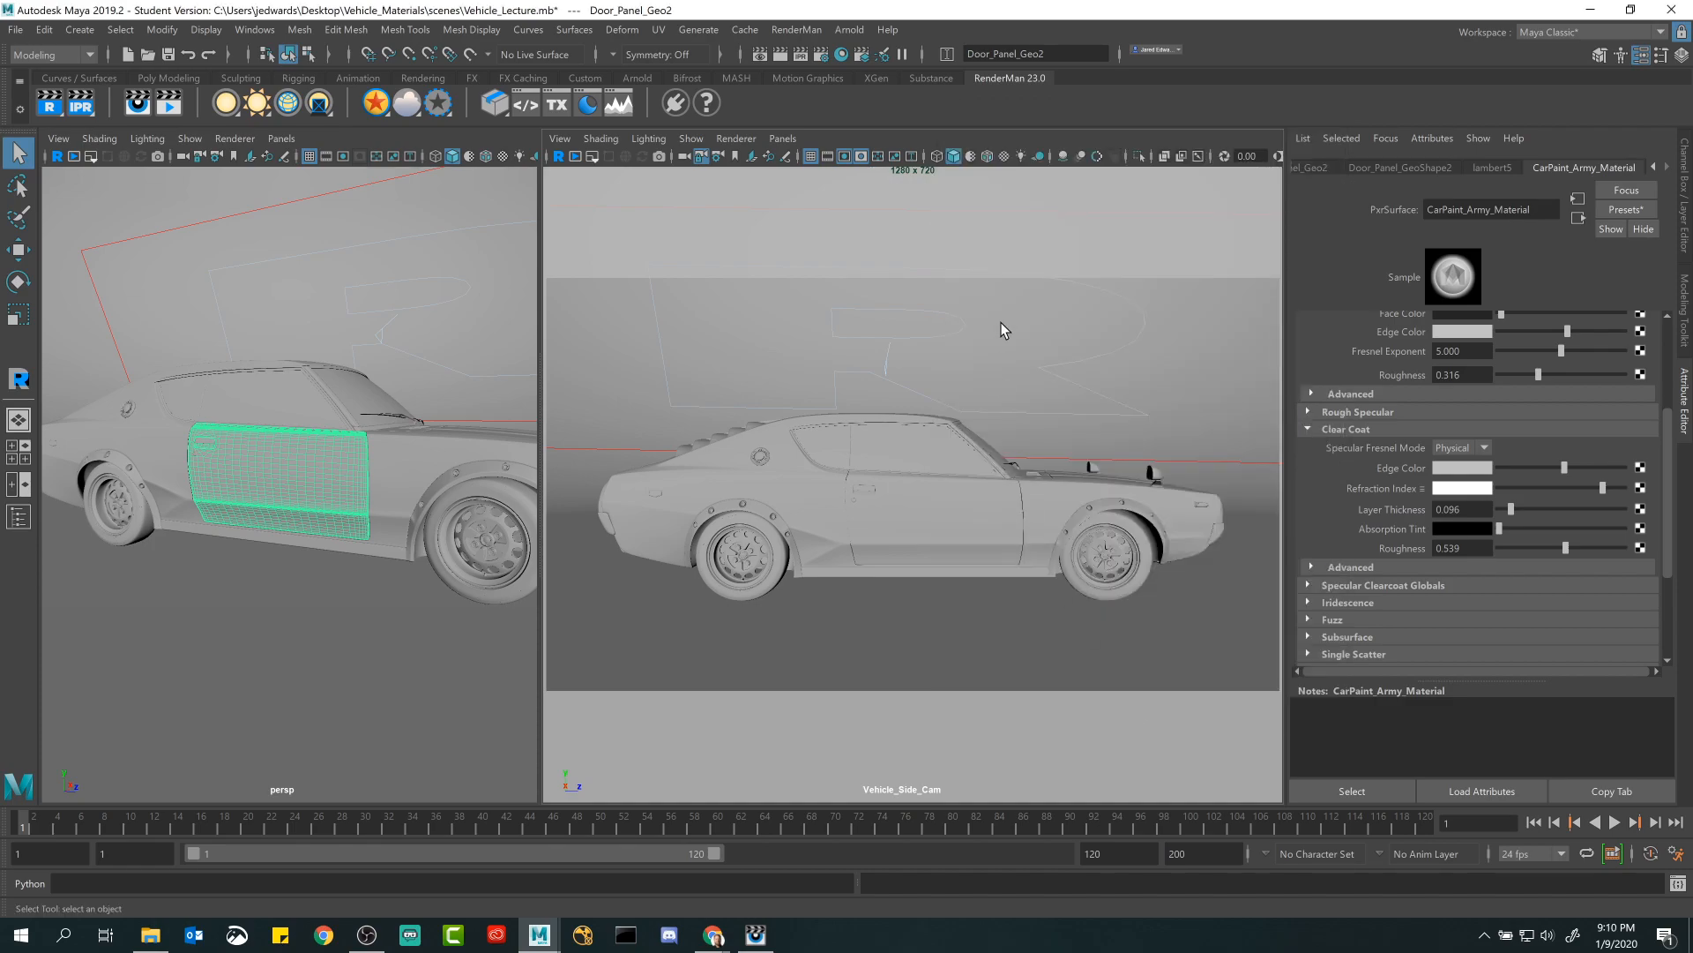